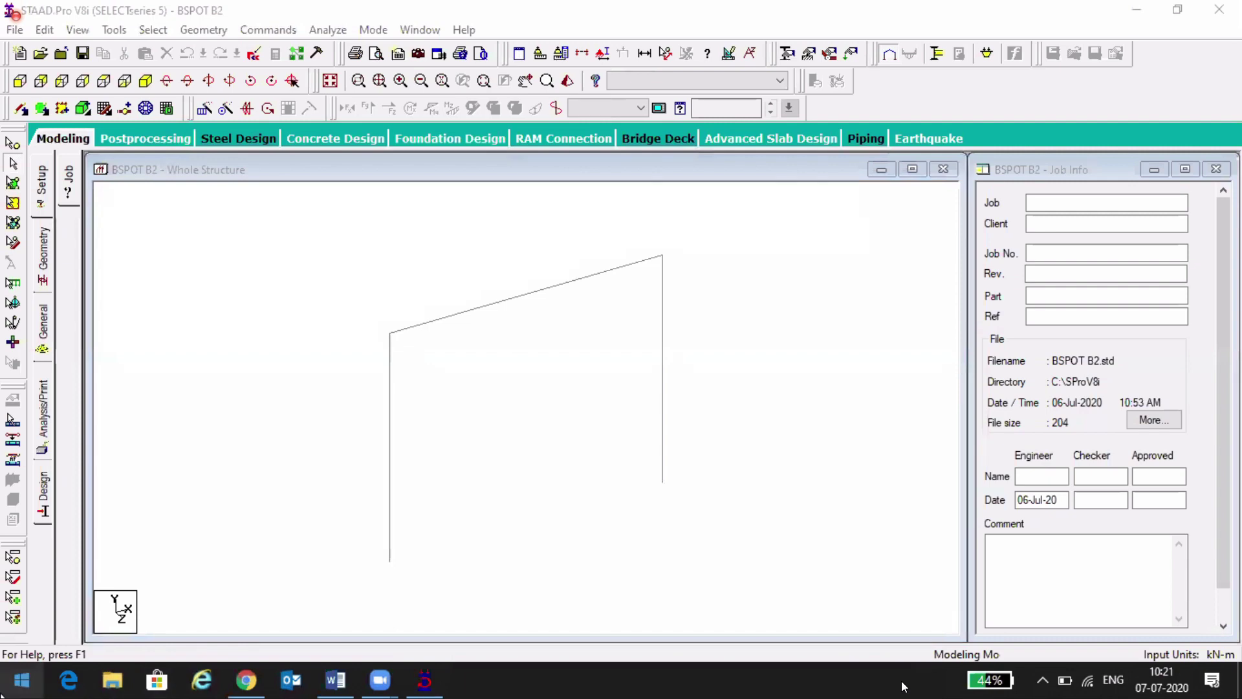
# - Switch to Paint with a blank canvas and enlarge its window to fill the screen
pyautogui.write('pai')
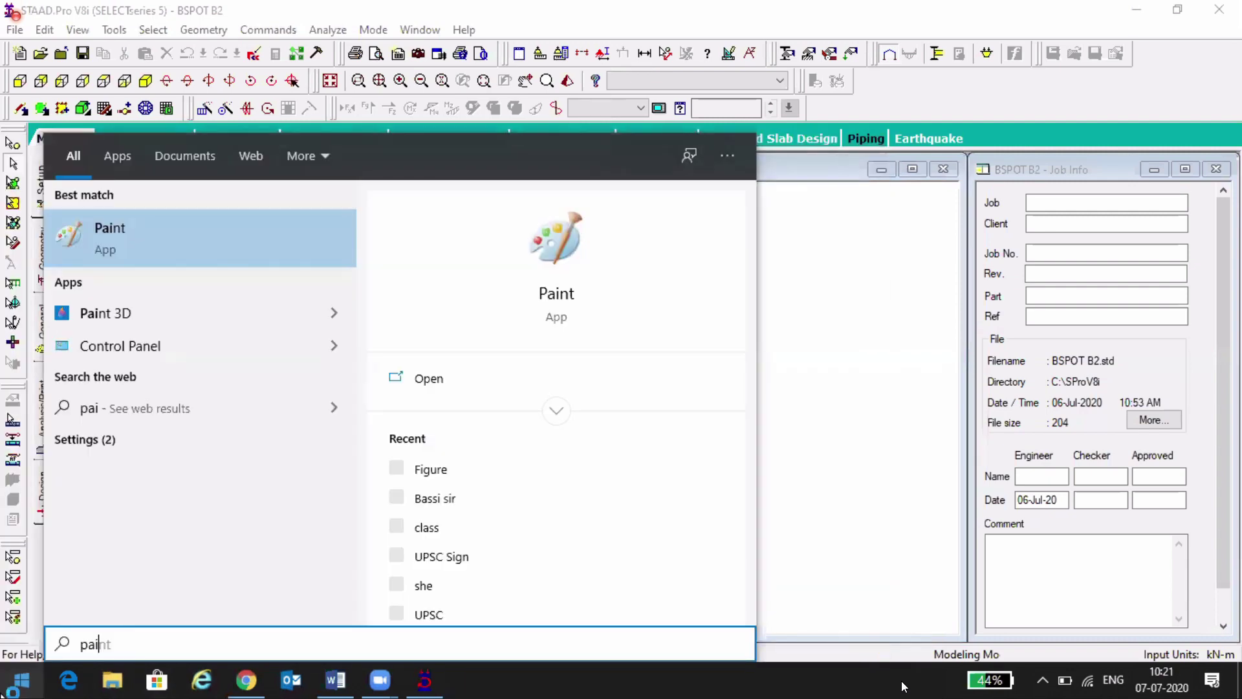
pyautogui.press('Return')
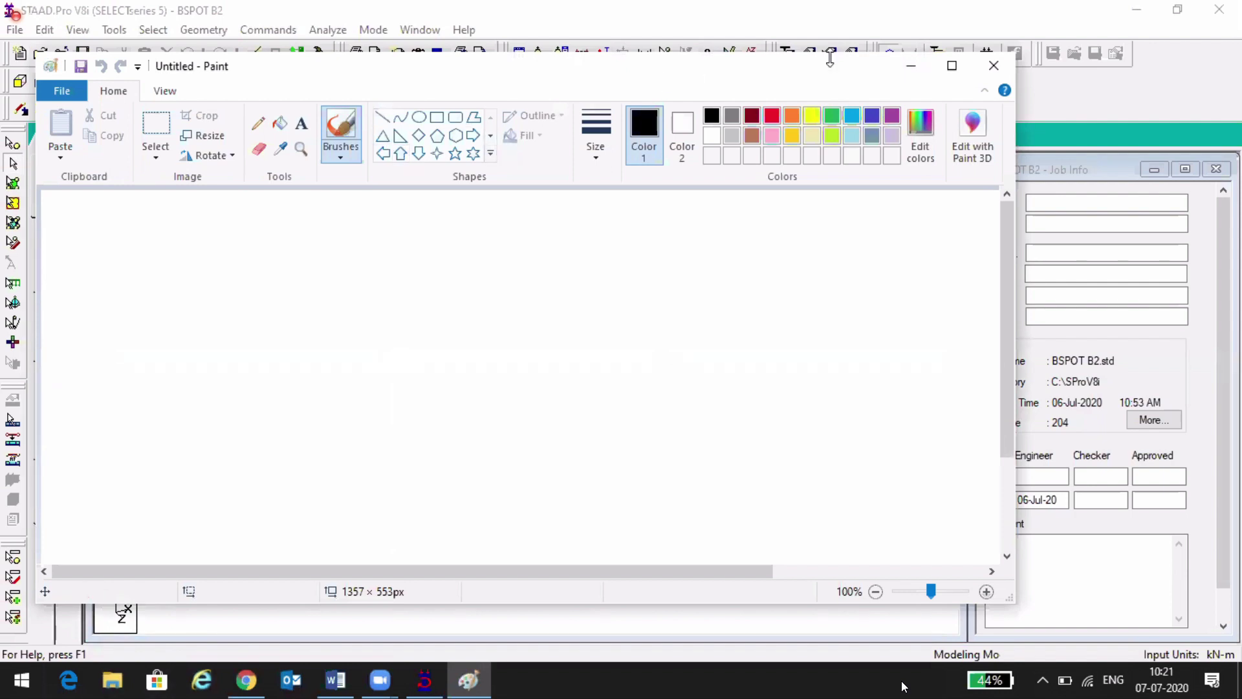
pyautogui.click(951, 65)
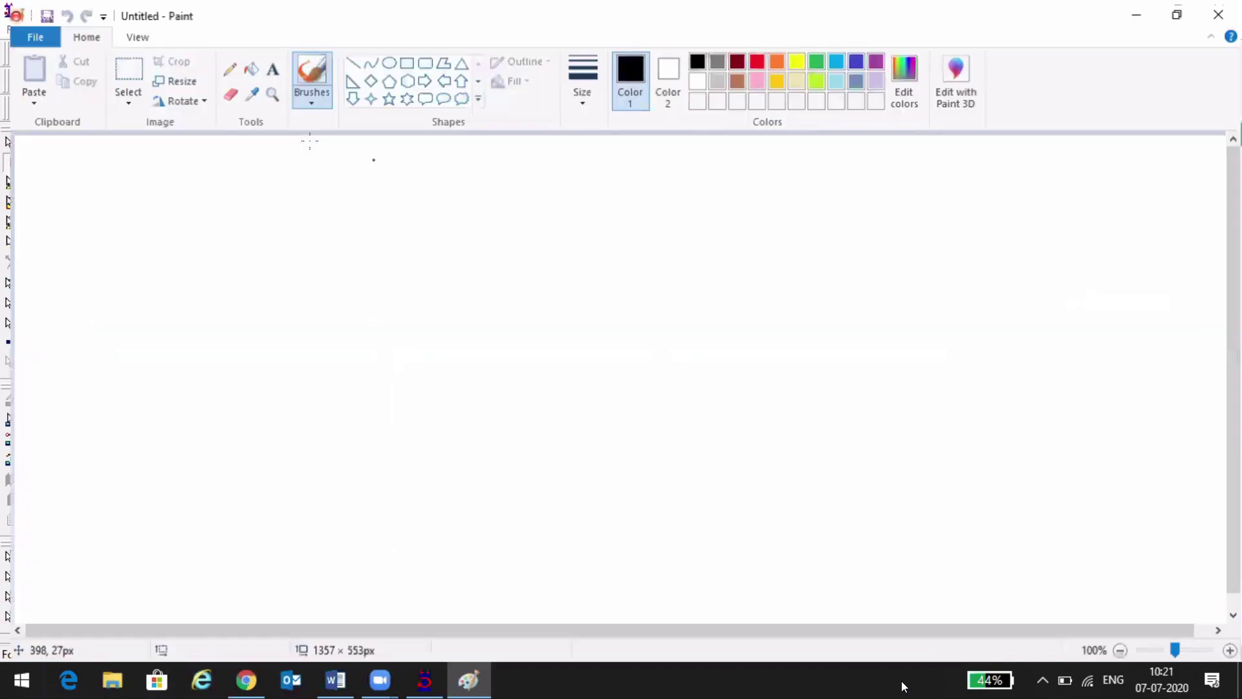
# - Sketch three axes meeting at one origin with the Pencil tool and letter them X, Y and Z
pyautogui.click(222, 64)
pyautogui.moveTo(266, 183)
pyautogui.mouseDown()
pyautogui.moveTo(264, 360)
pyautogui.moveTo(486, 371)
pyautogui.mouseUp()
pyautogui.moveTo(263, 369); pyautogui.dragTo(162, 296)
pyautogui.moveTo(493, 388); pyautogui.dragTo(528, 417)
pyautogui.moveTo(511, 386); pyautogui.dragTo(495, 417)
pyautogui.moveTo(275, 138); pyautogui.dragTo(293, 163)
pyautogui.moveTo(299, 141); pyautogui.dragTo(286, 183)
pyautogui.moveTo(102, 318); pyautogui.dragTo(171, 338)
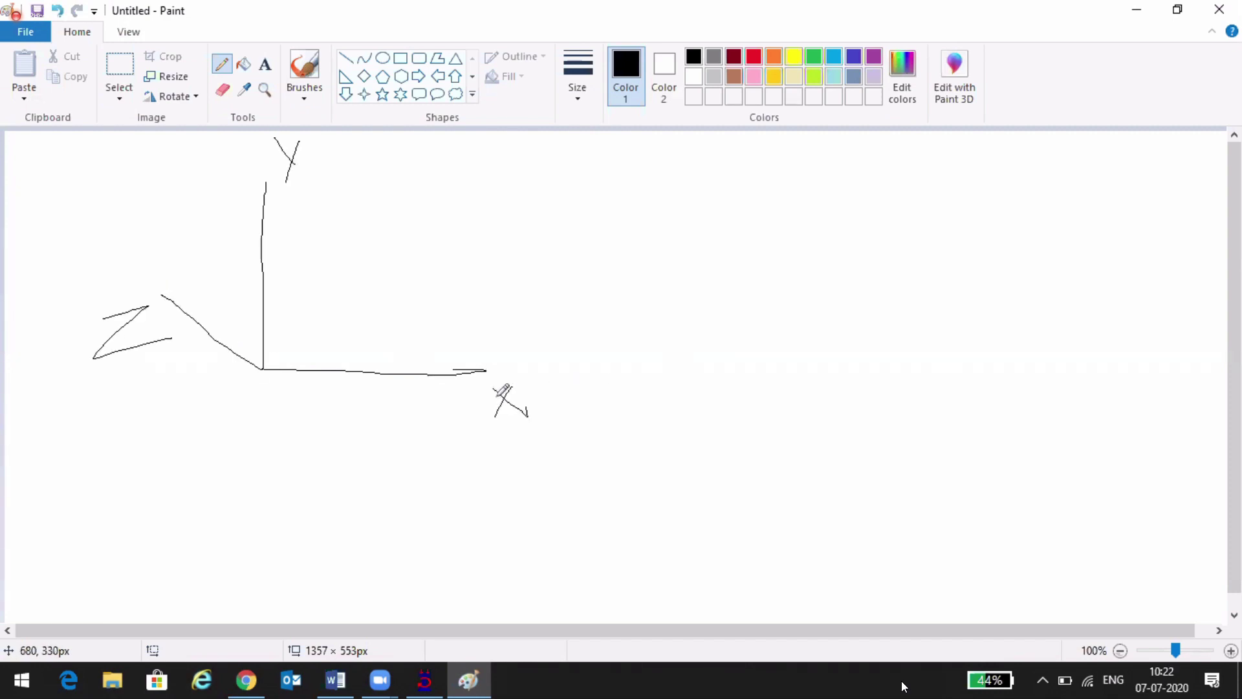
# - Draw a row of five adjoining boxes along the X axis, starting at the origin
pyautogui.moveTo(260, 342)
pyautogui.mouseDown()
pyautogui.moveTo(262, 379)
pyautogui.moveTo(294, 362)
pyautogui.moveTo(294, 382)
pyautogui.mouseUp()
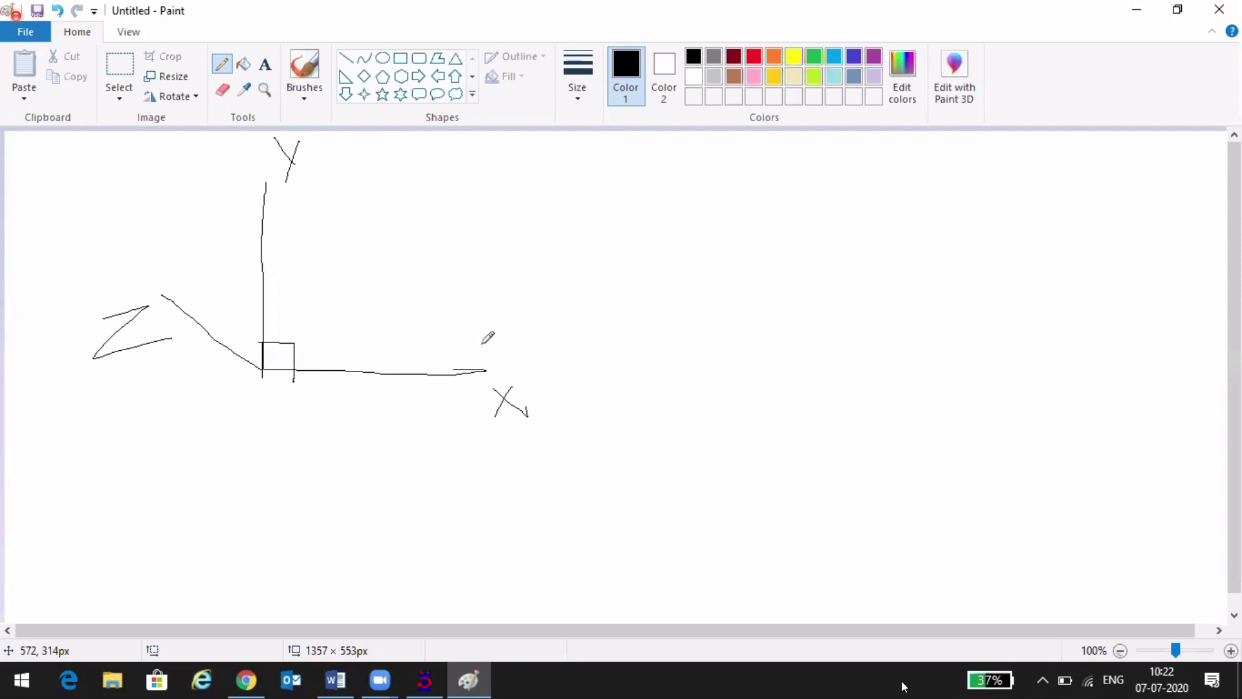
pyautogui.moveTo(334, 339); pyautogui.dragTo(335, 382)
pyautogui.moveTo(294, 343); pyautogui.dragTo(374, 337)
pyautogui.moveTo(374, 337)
pyautogui.mouseDown()
pyautogui.moveTo(374, 388)
pyautogui.moveTo(415, 338)
pyautogui.mouseUp()
pyautogui.moveTo(418, 339)
pyautogui.mouseDown()
pyautogui.moveTo(419, 386)
pyautogui.moveTo(418, 340)
pyautogui.mouseUp()
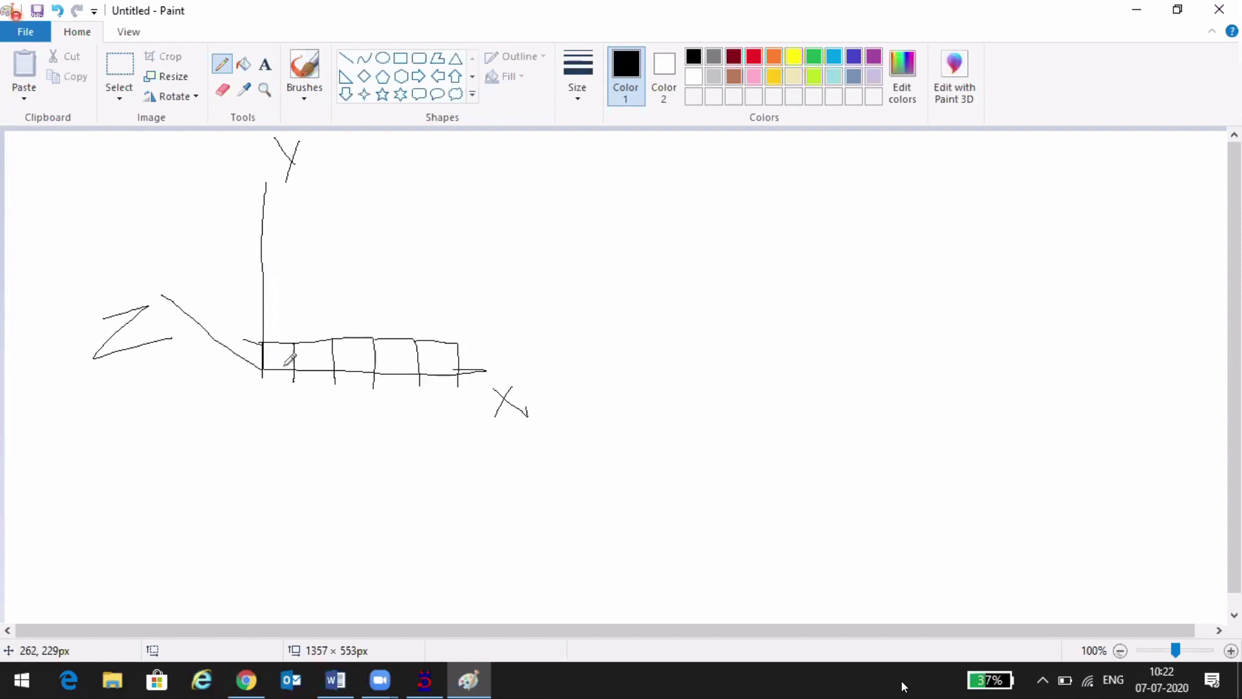
# - Draw a row of adjoining boxes along the Z axis and stack two more rows of two boxes up the Y axis
pyautogui.moveTo(244, 339); pyautogui.dragTo(238, 370)
pyautogui.moveTo(222, 317)
pyautogui.mouseDown()
pyautogui.moveTo(212, 355)
pyautogui.moveTo(202, 306)
pyautogui.moveTo(188, 334)
pyautogui.moveTo(176, 288)
pyautogui.mouseUp()
pyautogui.moveTo(170, 323); pyautogui.dragTo(176, 287)
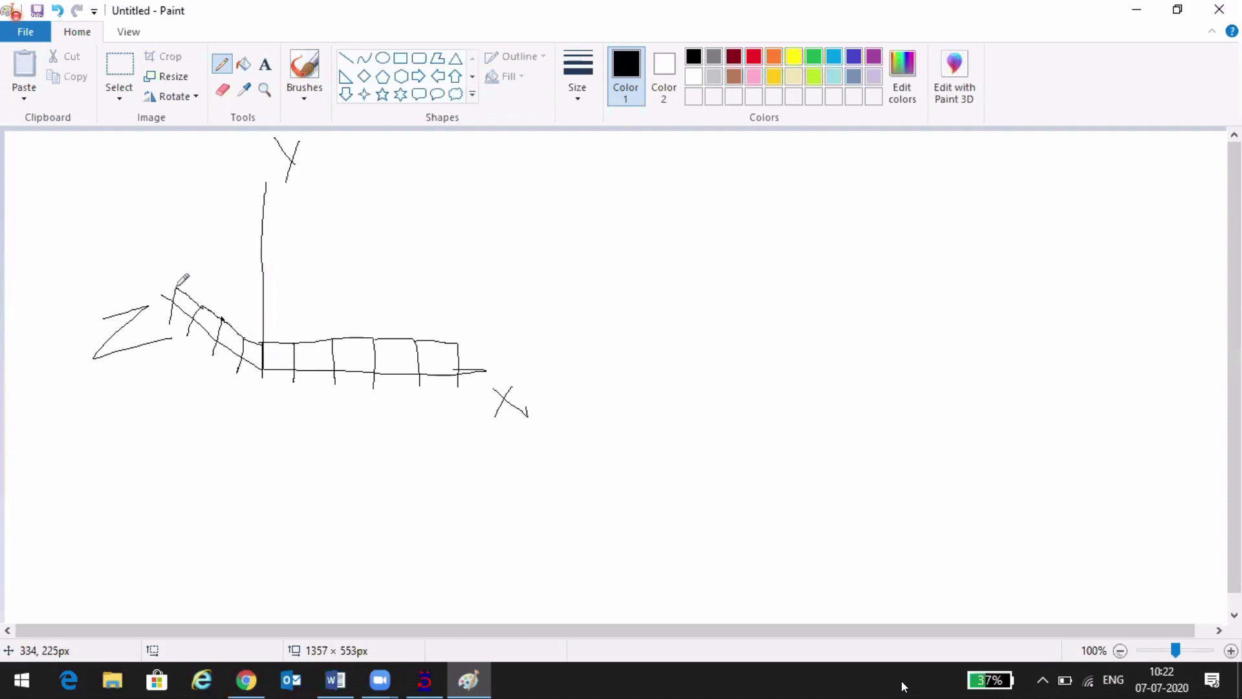
pyautogui.moveTo(259, 343)
pyautogui.mouseDown()
pyautogui.moveTo(259, 317)
pyautogui.moveTo(296, 313)
pyautogui.moveTo(296, 339)
pyautogui.moveTo(323, 316)
pyautogui.moveTo(328, 341)
pyautogui.mouseUp()
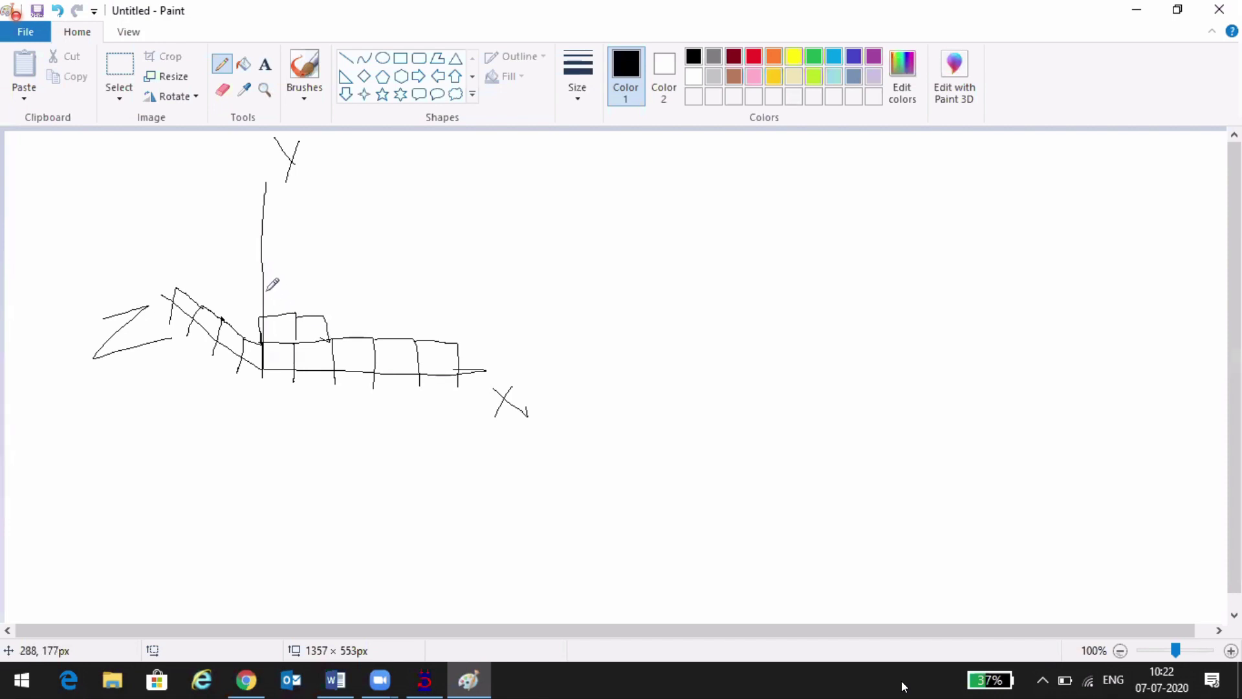
pyautogui.moveTo(262, 294)
pyautogui.mouseDown()
pyautogui.moveTo(290, 287)
pyautogui.moveTo(291, 316)
pyautogui.moveTo(290, 293)
pyautogui.moveTo(320, 289)
pyautogui.mouseUp()
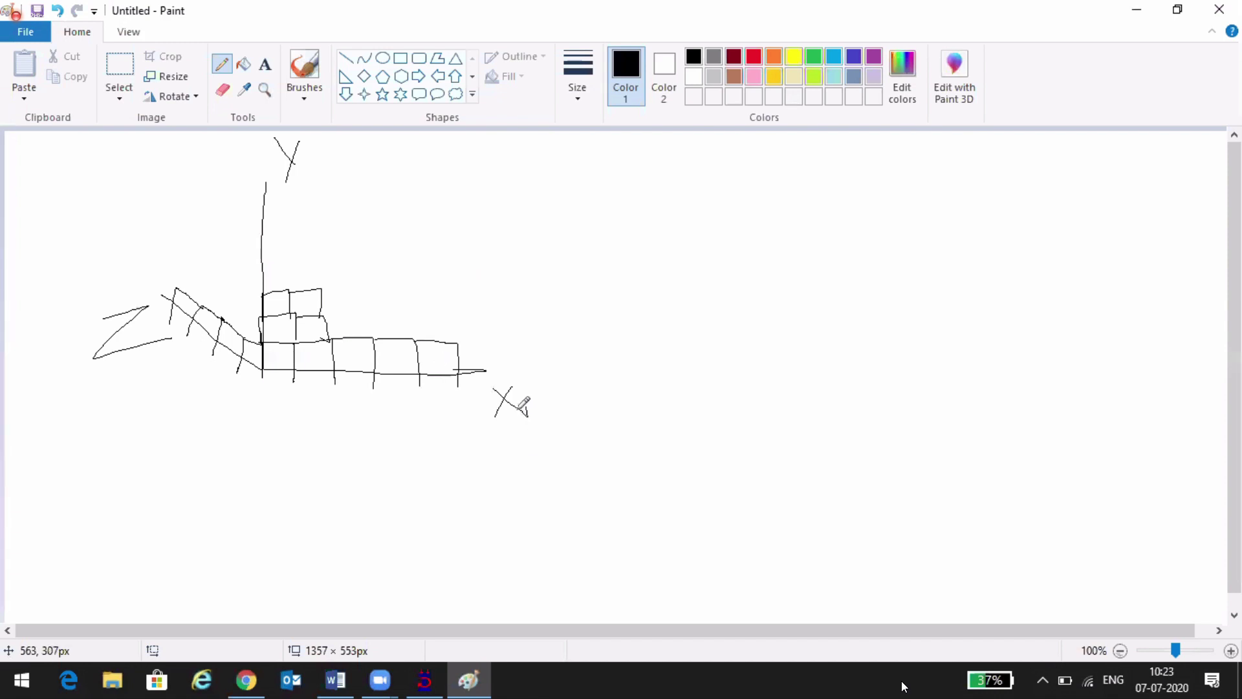
# - Switch to STAAD.Pro and delete the whole three-member frame together with its unattached nodes
pyautogui.click(433, 682)
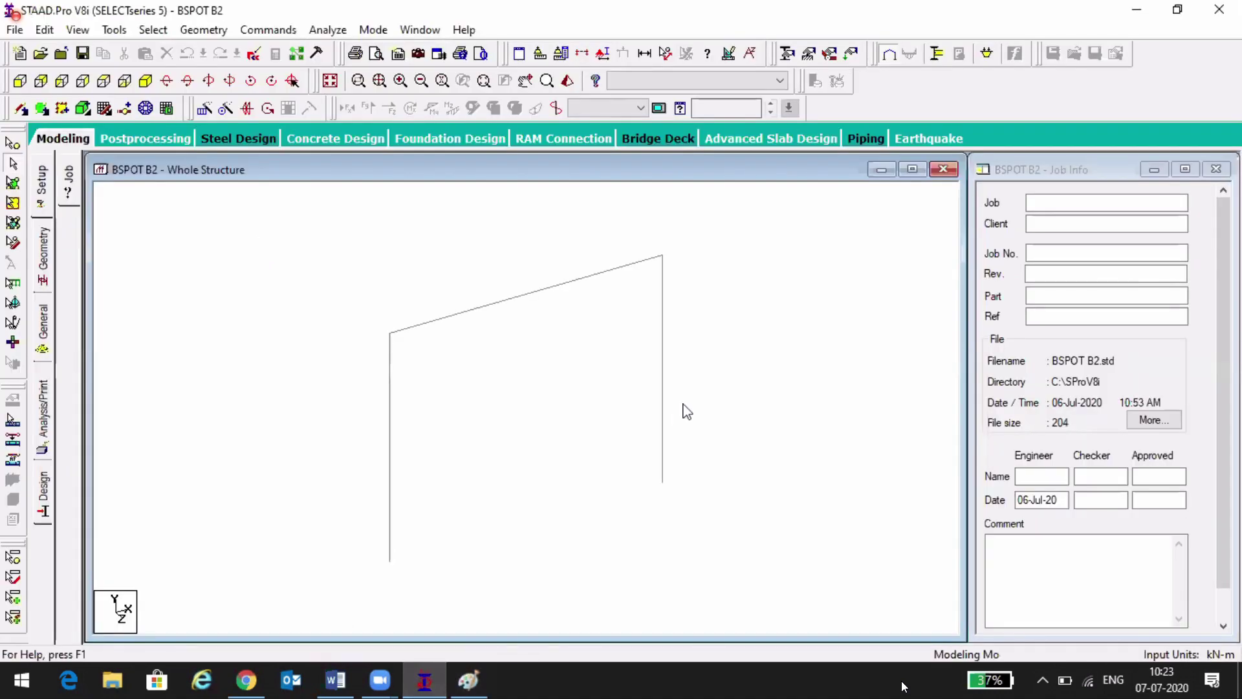
pyautogui.scroll(-1, 504, 417)
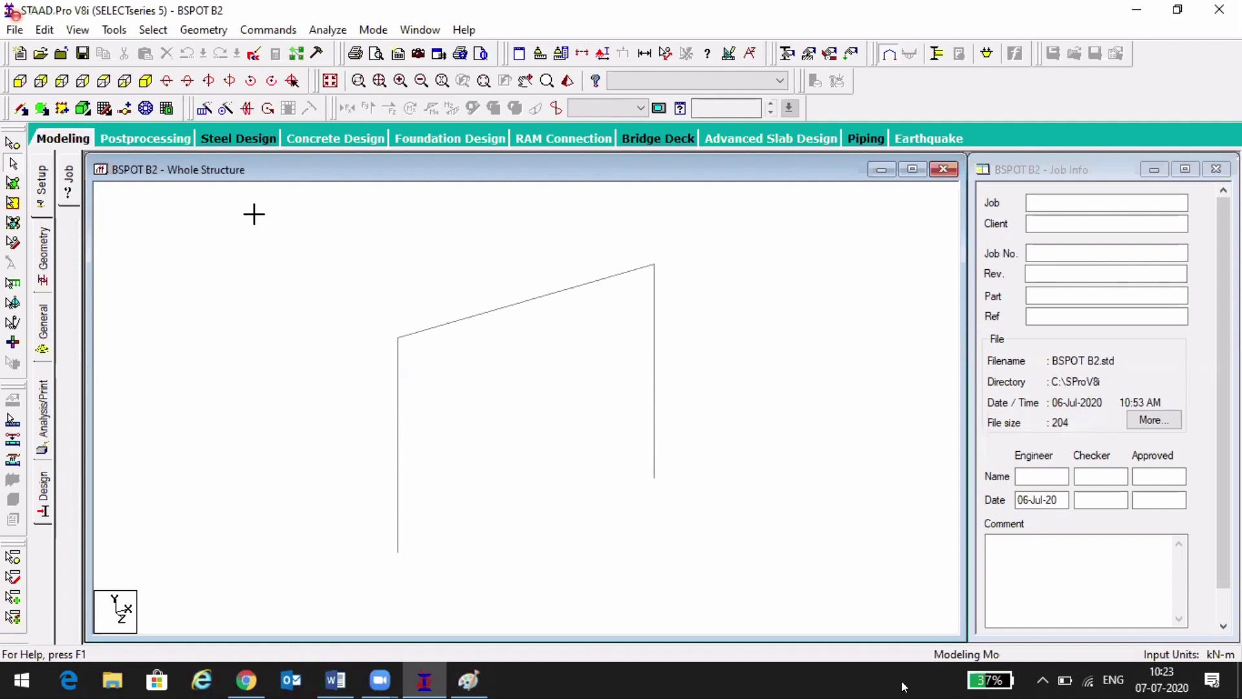
pyautogui.moveTo(254, 215); pyautogui.dragTo(765, 573)
pyautogui.click(650, 504)
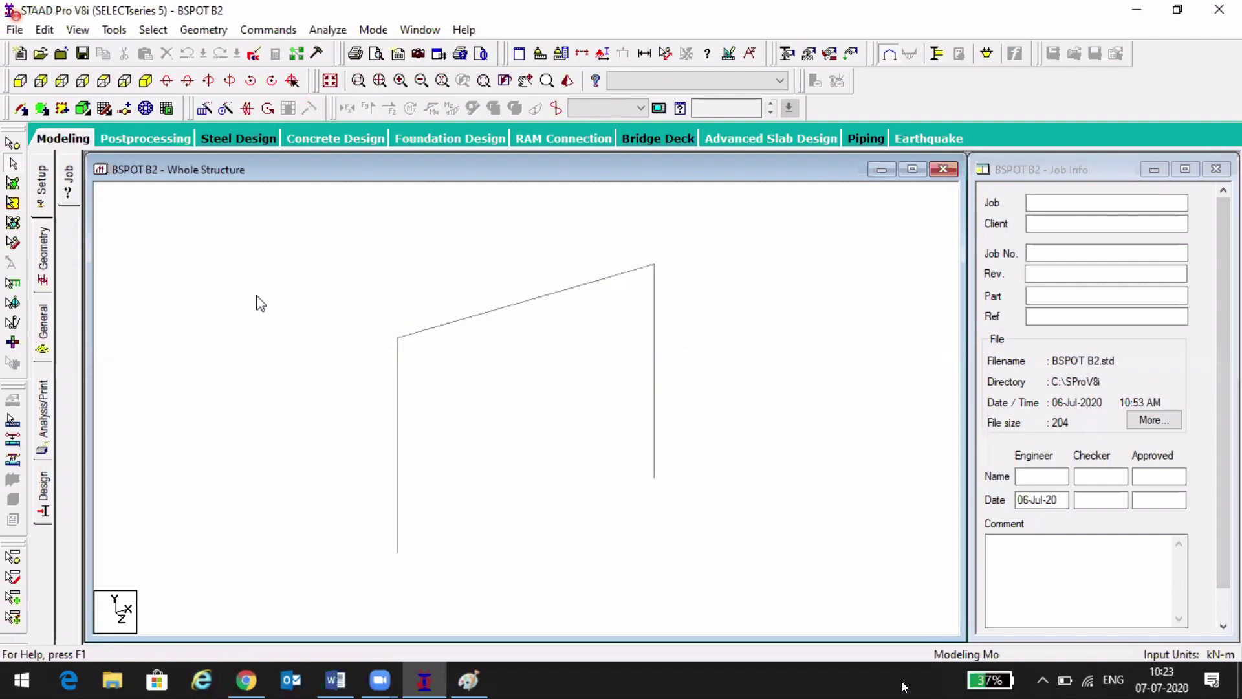
pyautogui.moveTo(316, 220); pyautogui.dragTo(750, 566)
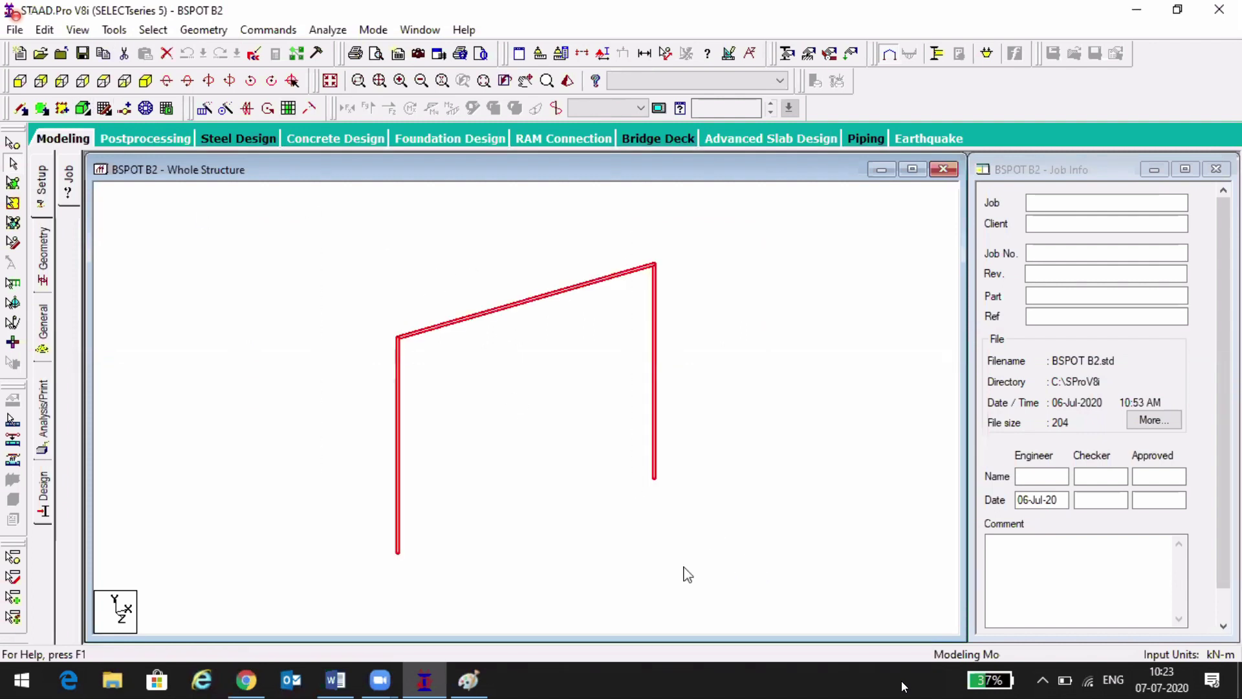
pyautogui.press('Delete')
pyautogui.click(675, 383)
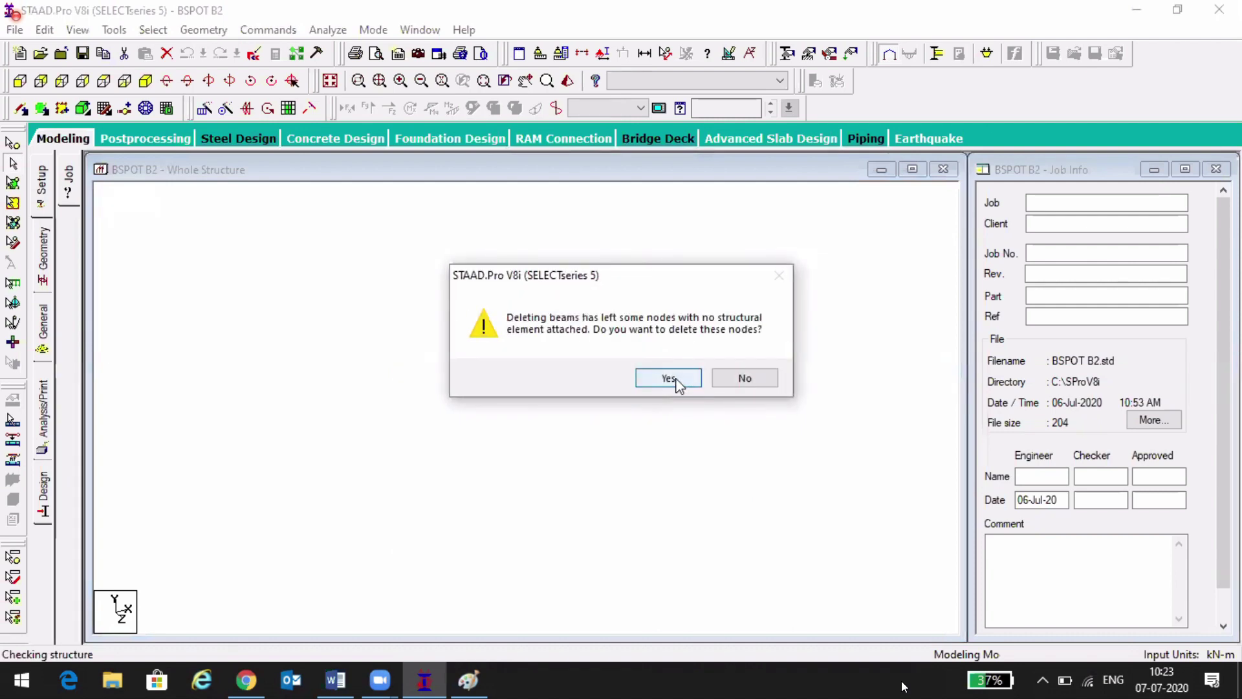
pyautogui.click(675, 381)
# - Place a single node at the origin (0, 0) of the default linear grid and close the snap grid
pyautogui.click(103, 108)
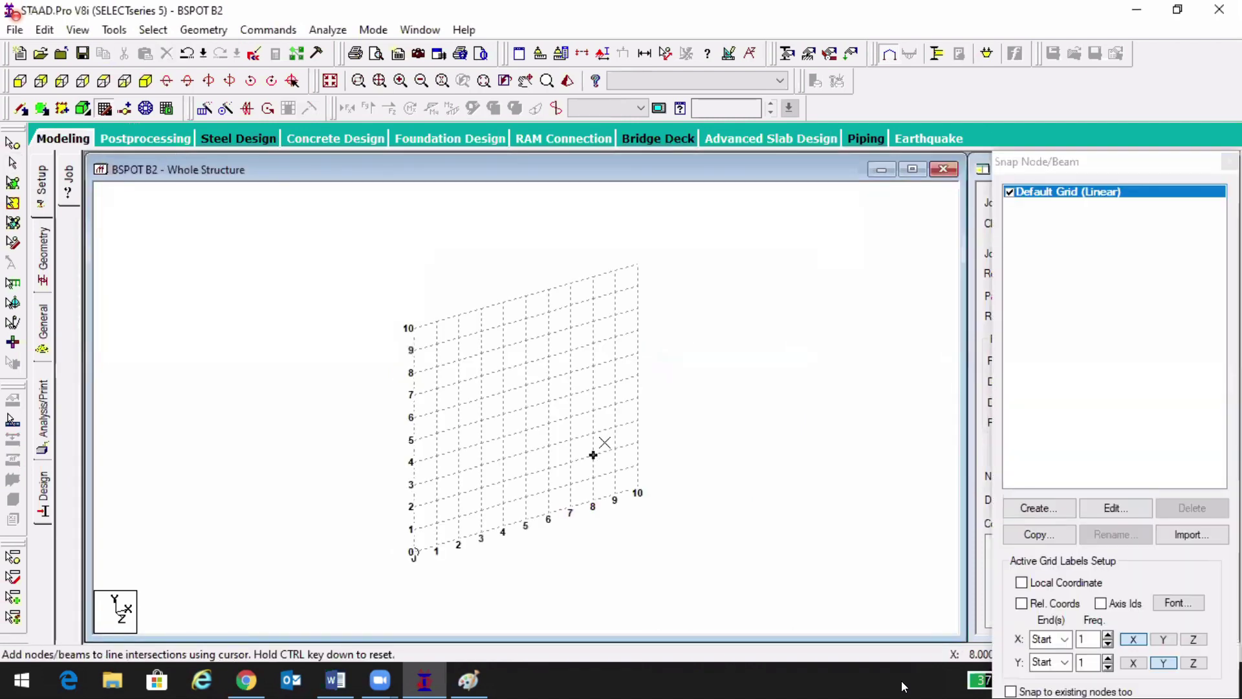
pyautogui.click(508, 365)
pyautogui.click(413, 552)
pyautogui.press('Escape')
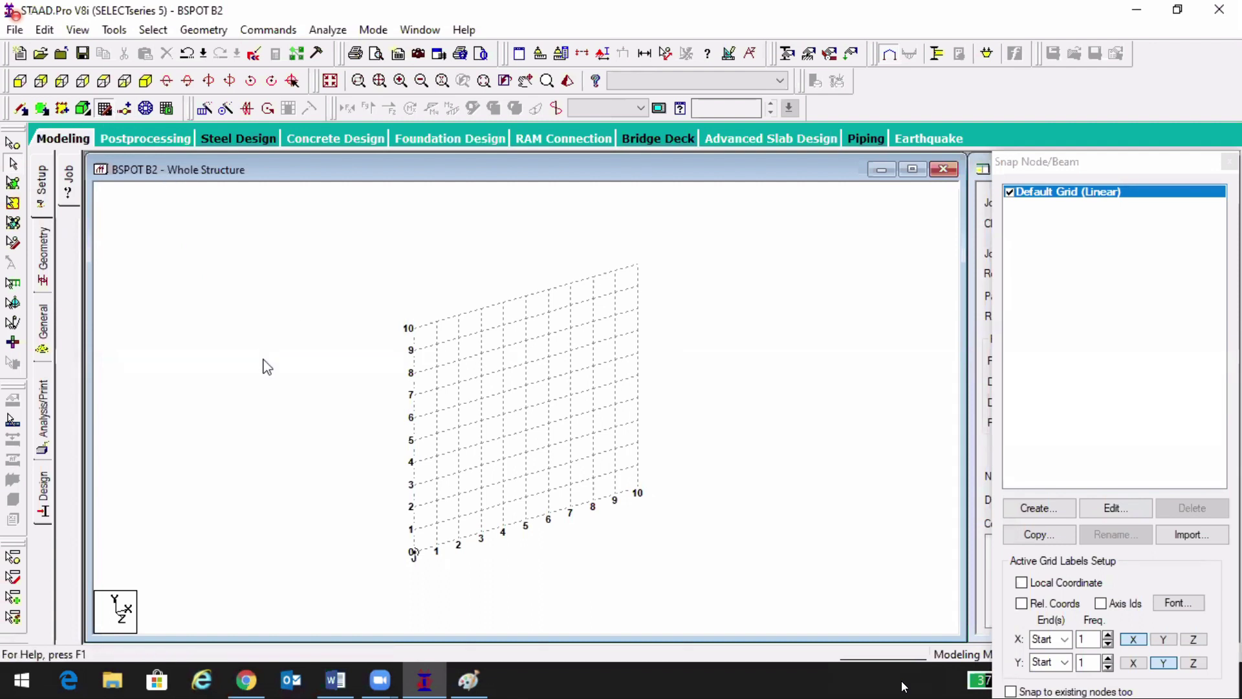
pyautogui.click(104, 108)
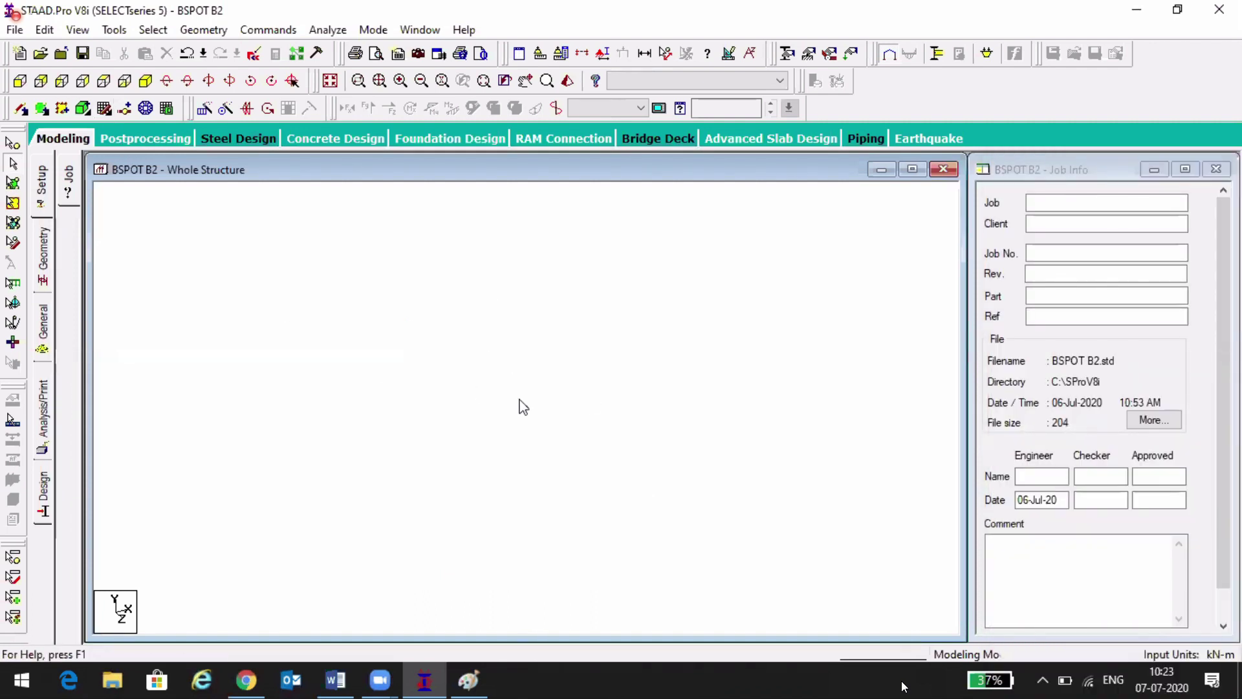
# - Select the single node in the whole-structure view with the Nodes Cursor
pyautogui.click(12, 143)
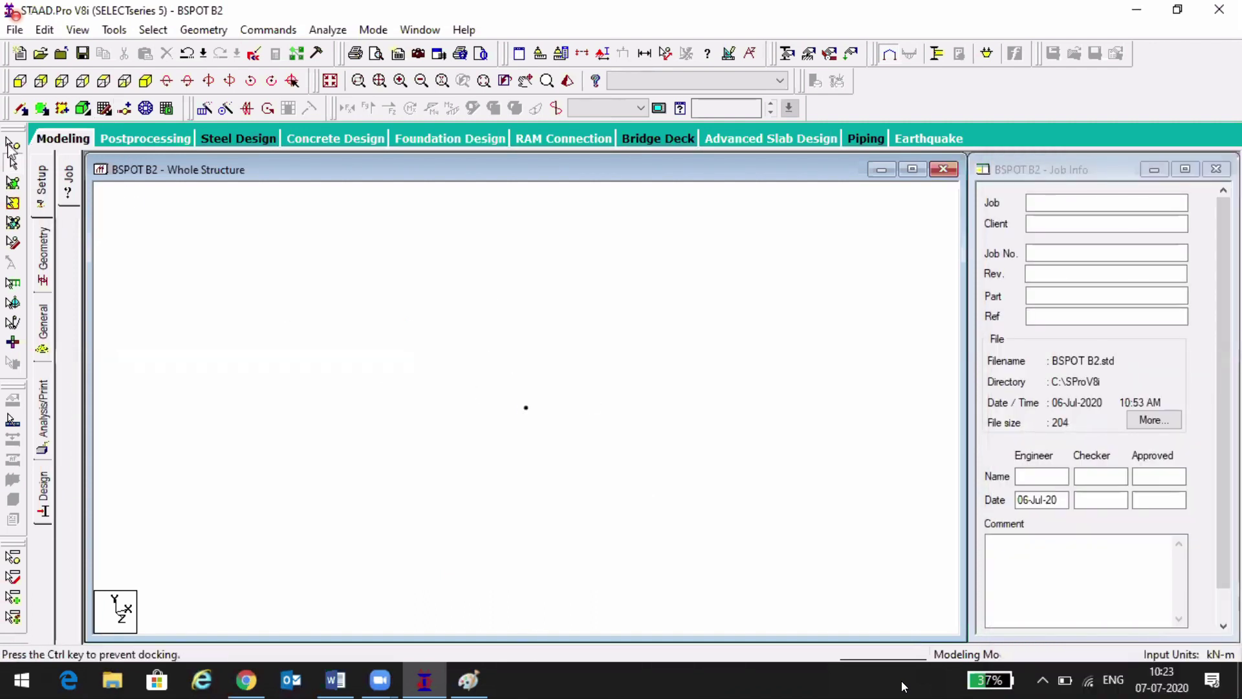
pyautogui.moveTo(468, 365); pyautogui.dragTo(590, 479)
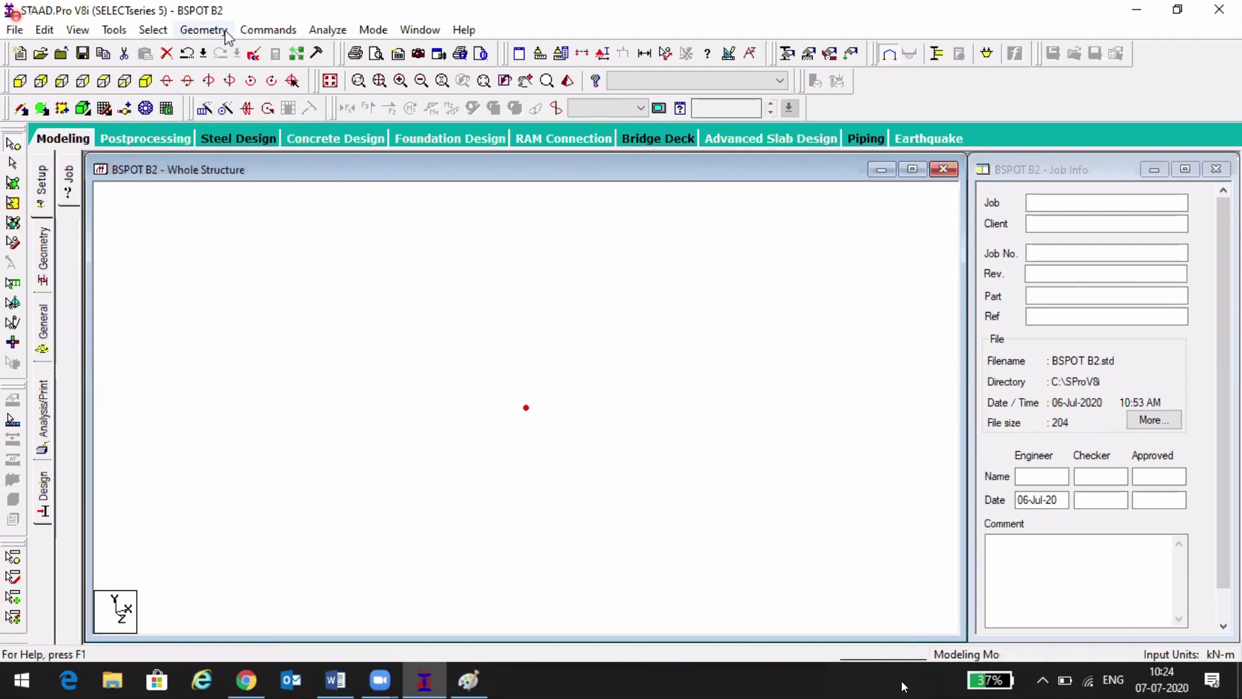
pyautogui.click(204, 30)
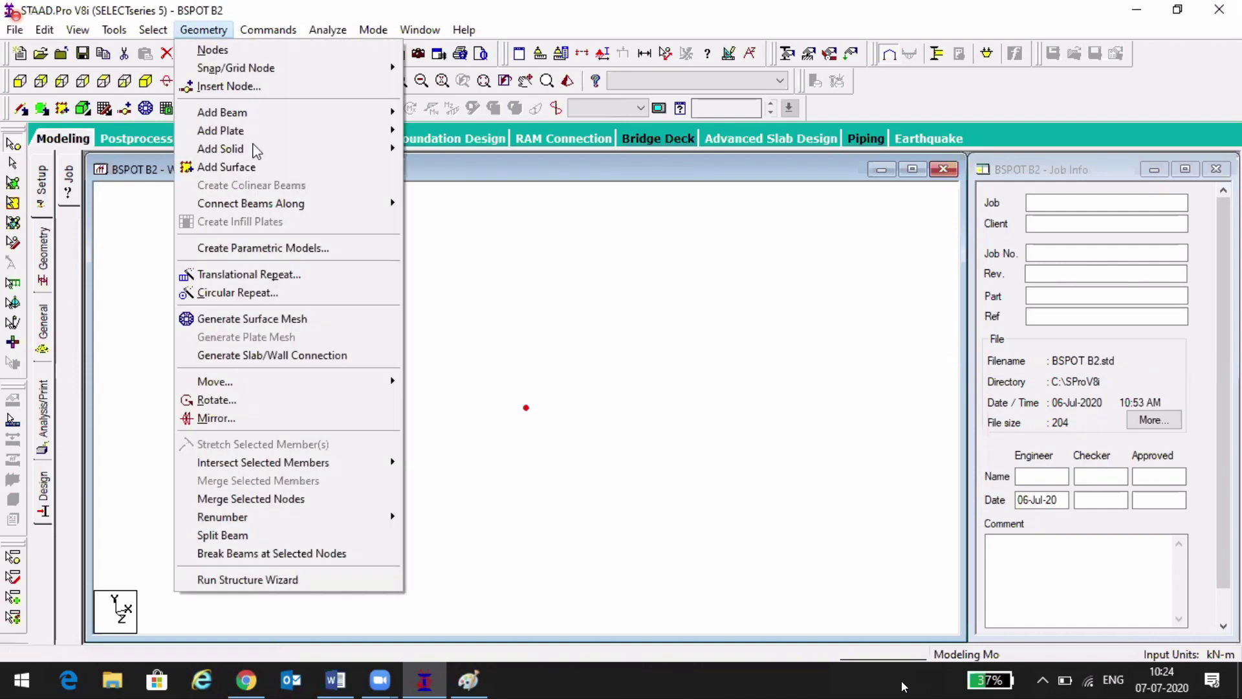
pyautogui.click(246, 279)
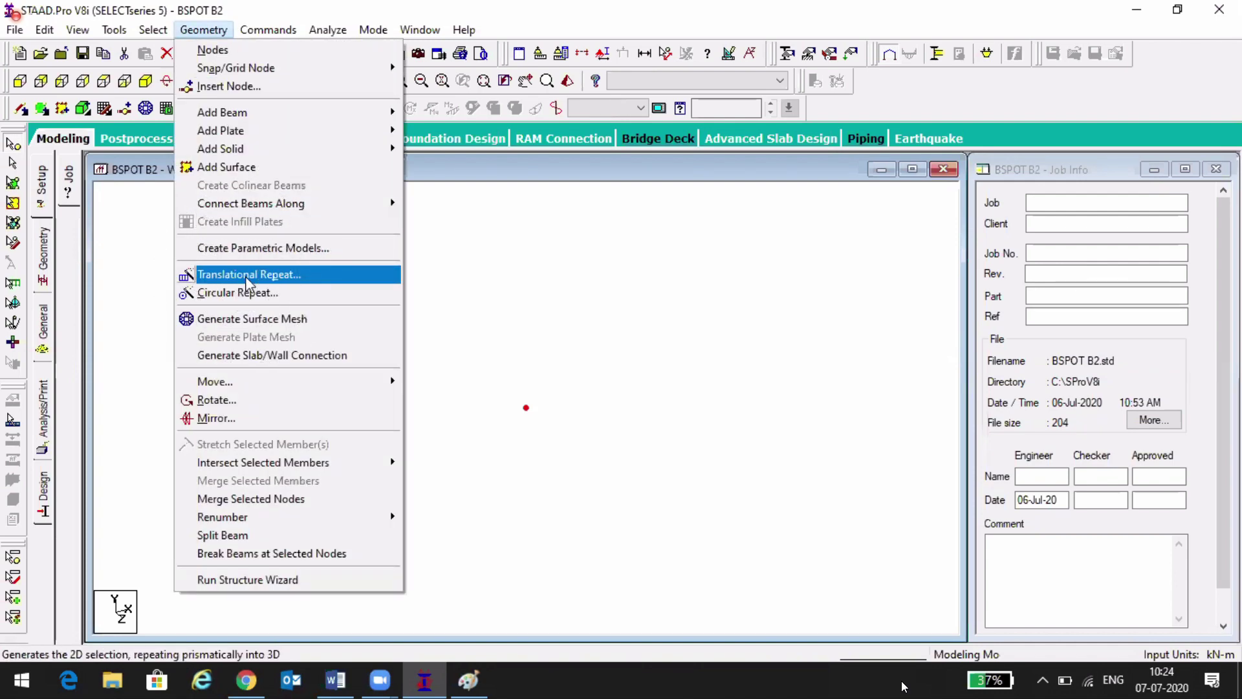
pyautogui.click(464, 29)
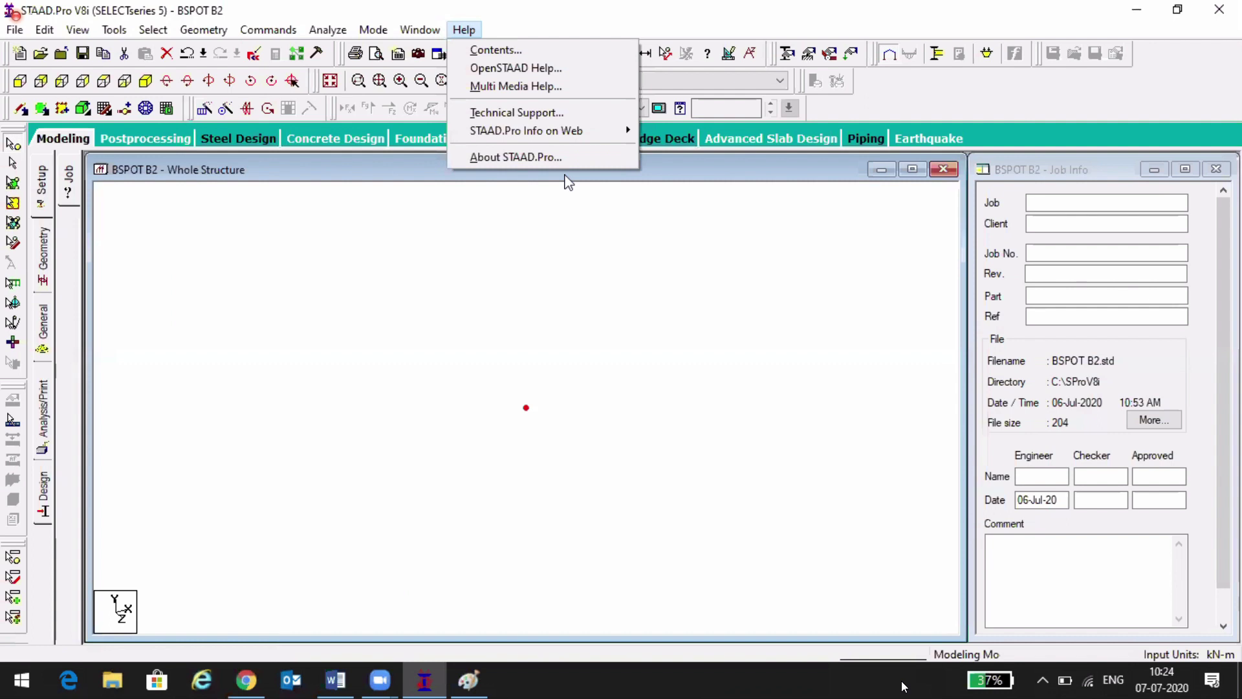
pyautogui.click(563, 178)
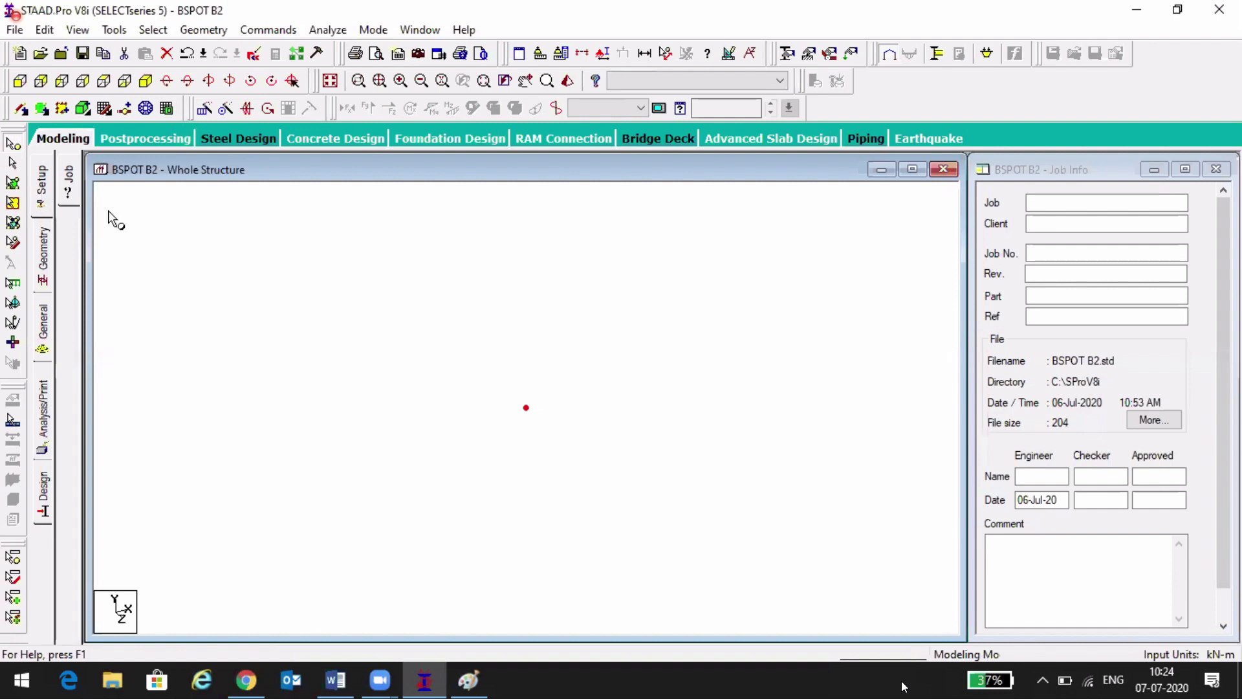
pyautogui.click(203, 108)
# - Start a Translational Repeat of the selected node and set its global direction to Y
pyautogui.click(194, 36)
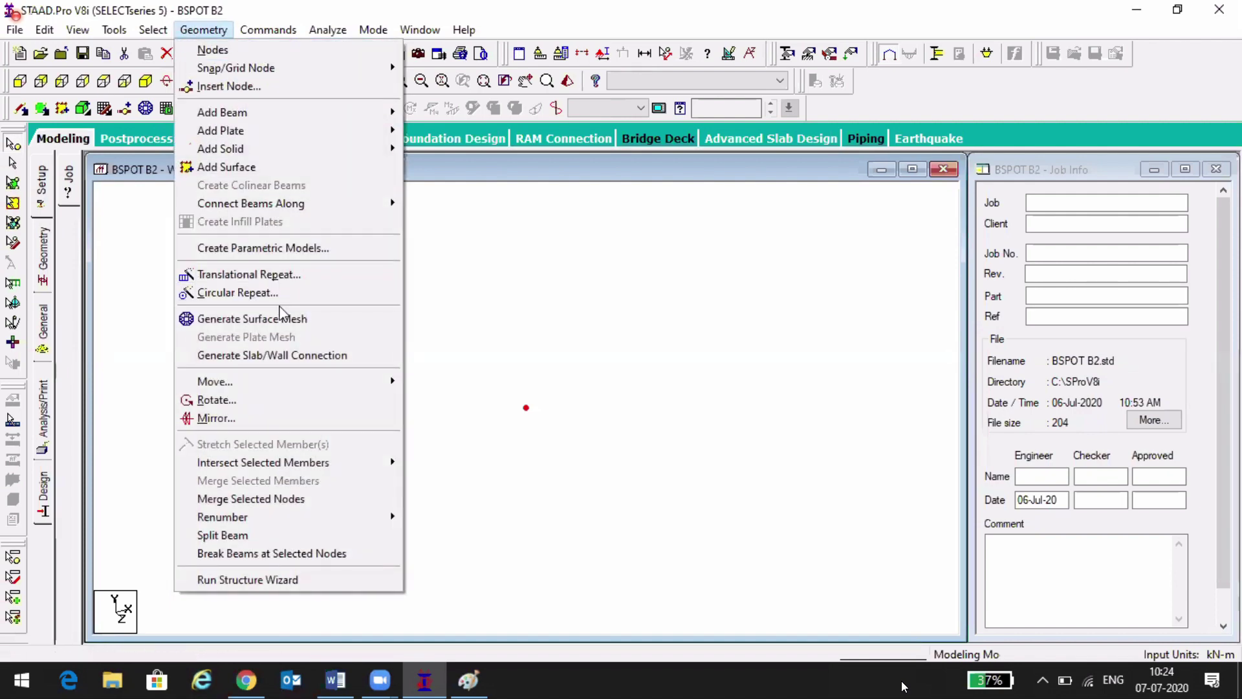
pyautogui.click(282, 277)
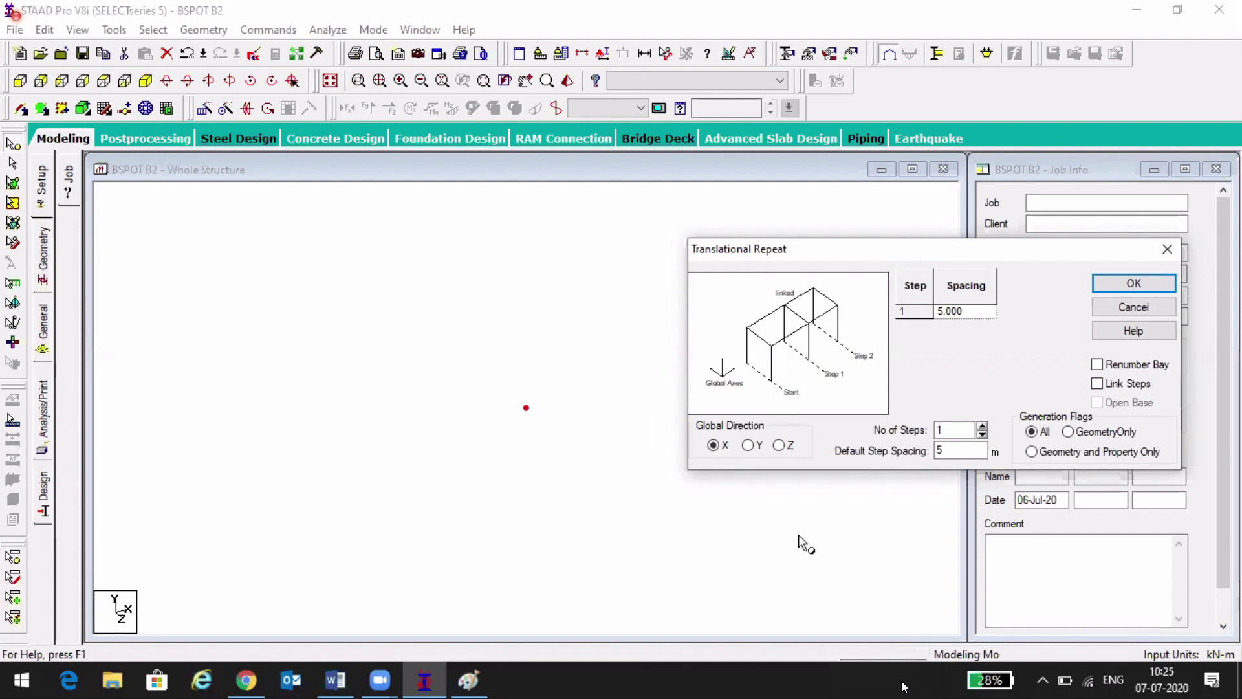
pyautogui.click(749, 447)
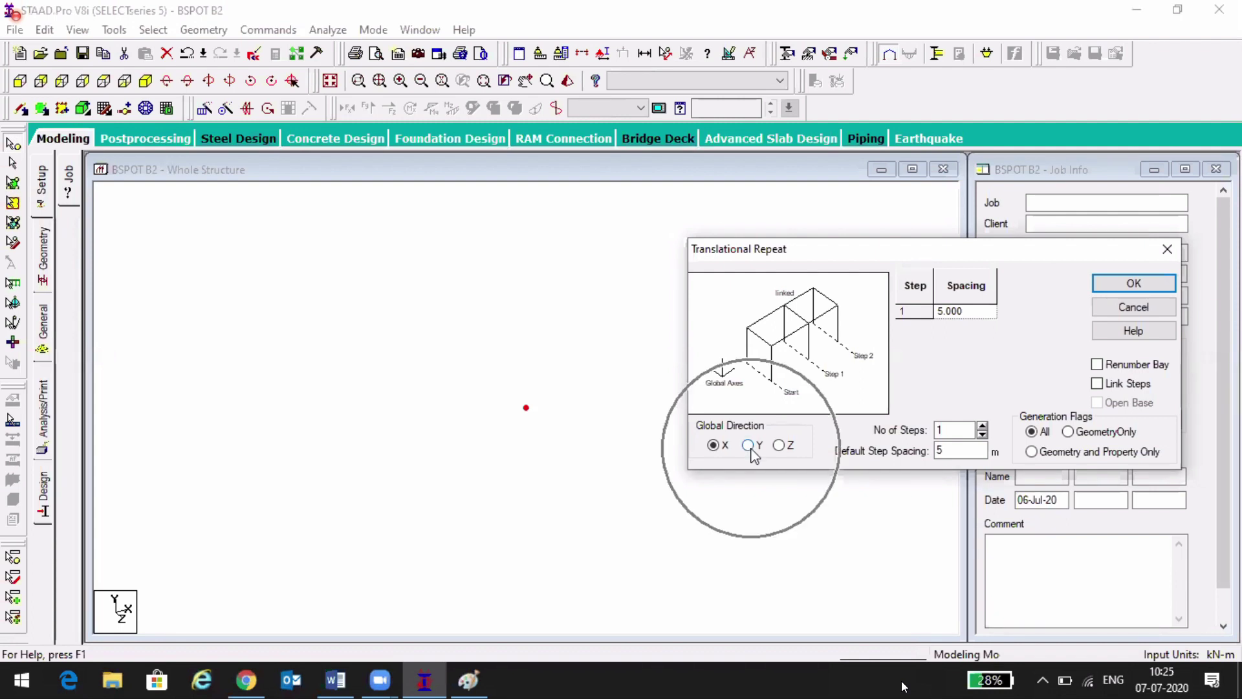
pyautogui.click(749, 446)
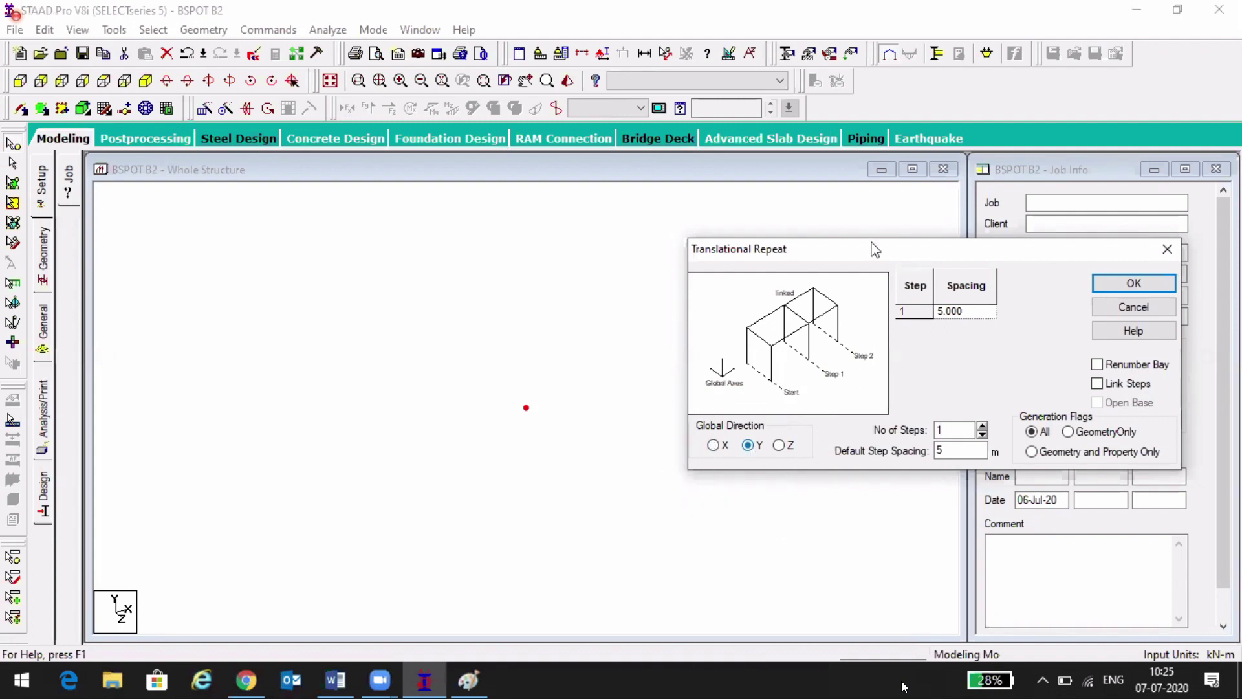
pyautogui.moveTo(821, 250); pyautogui.dragTo(768, 253)
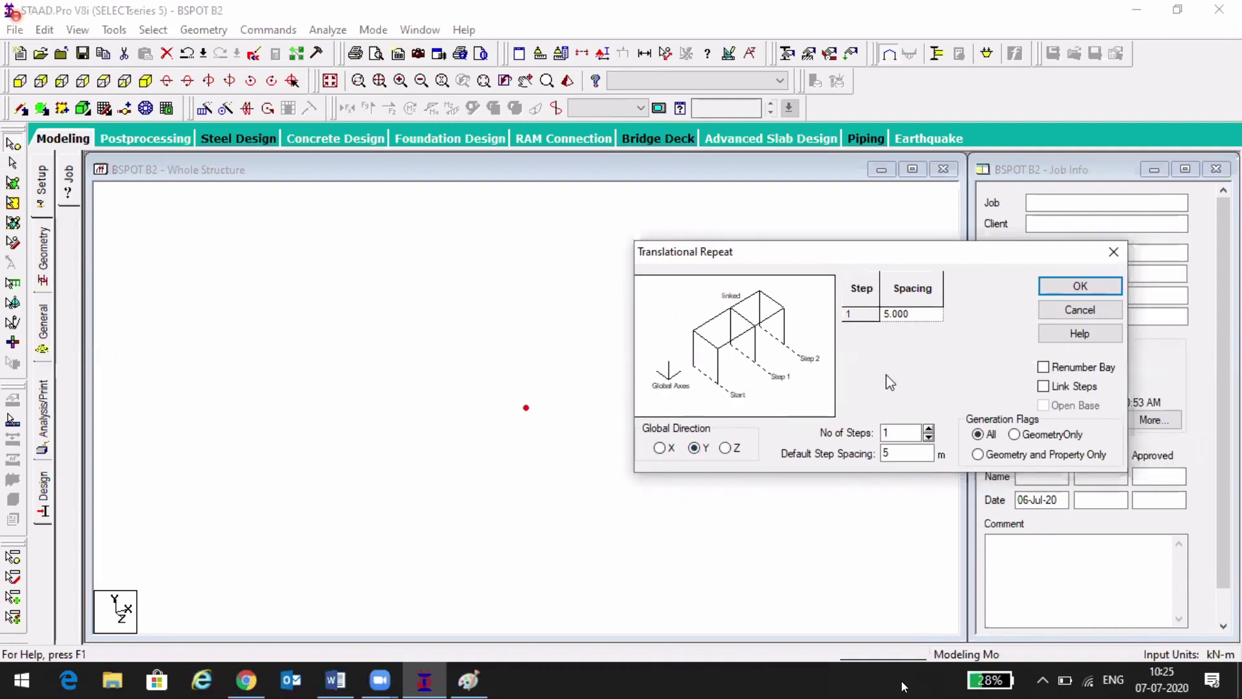
# - Set the Translational Repeat's default step spacing to 4 m and decline the auto save
pyautogui.doubleClick(907, 431)
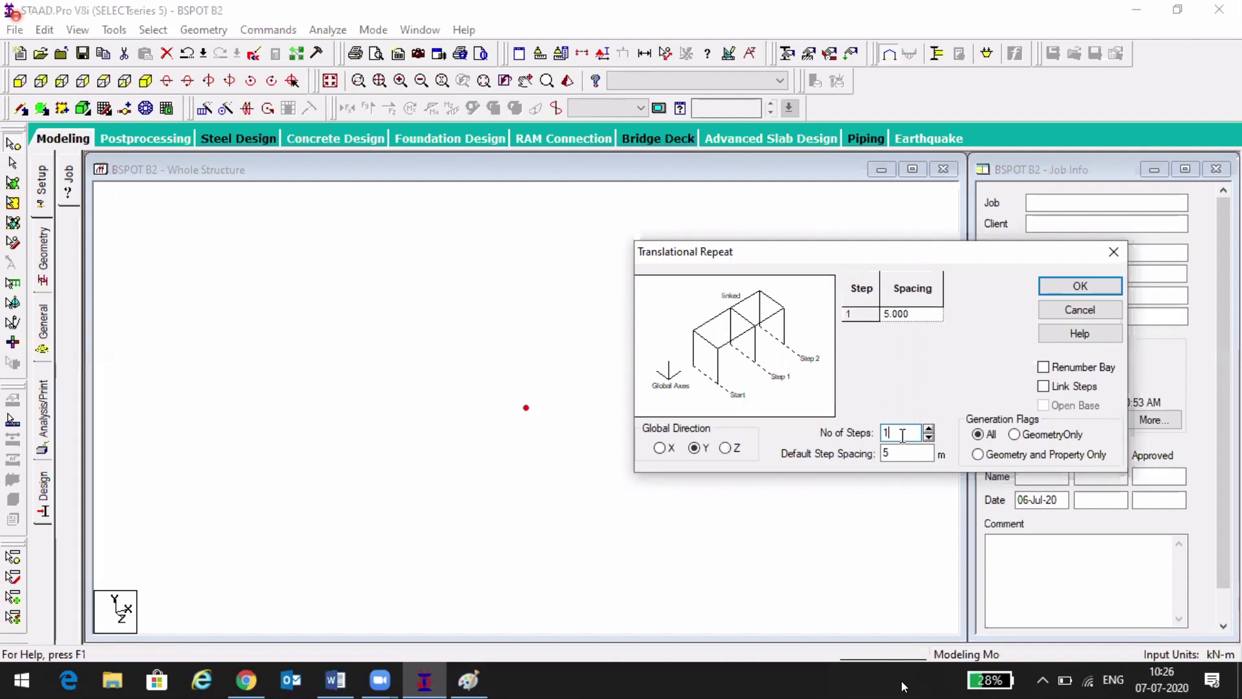
pyautogui.click(891, 452)
pyautogui.doubleClick(891, 452)
pyautogui.doubleClick(886, 455)
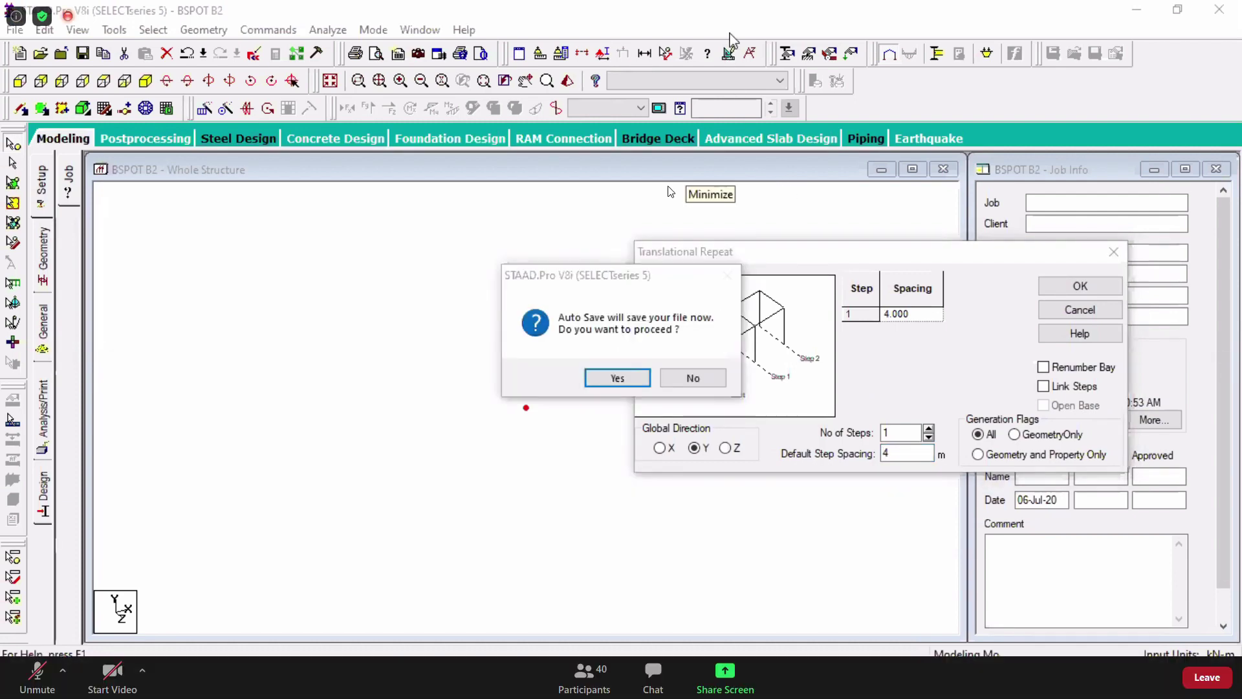
pyautogui.click(714, 382)
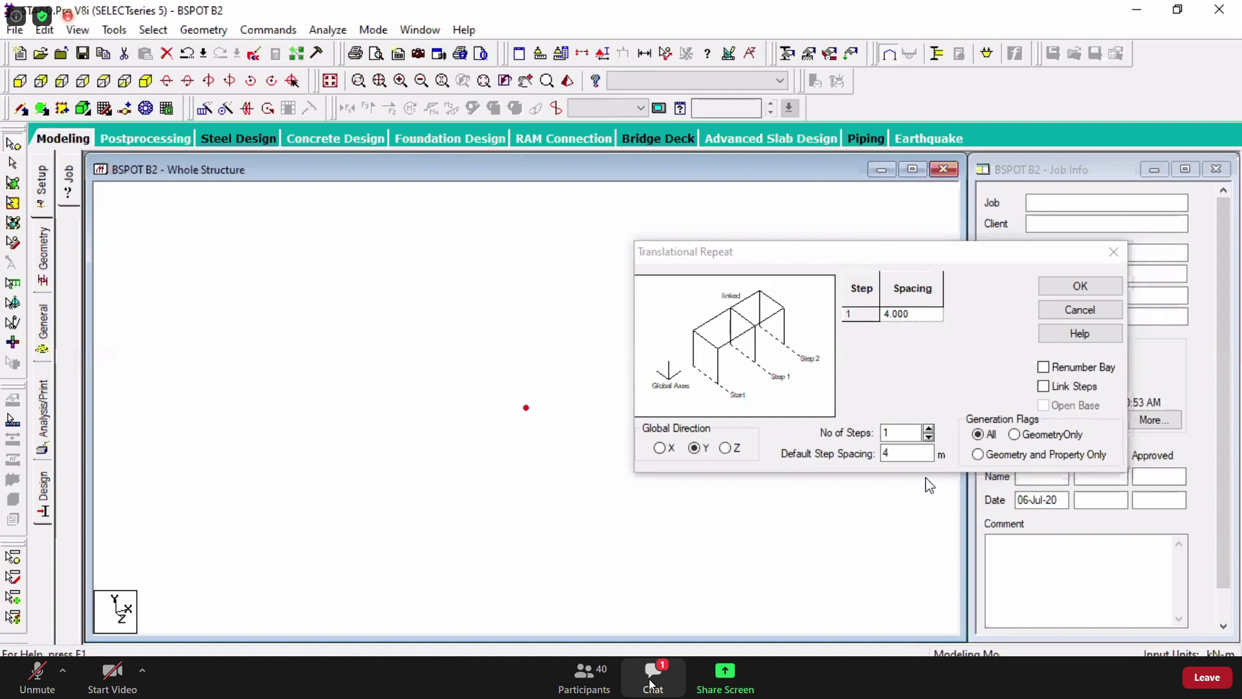
pyautogui.click(906, 455)
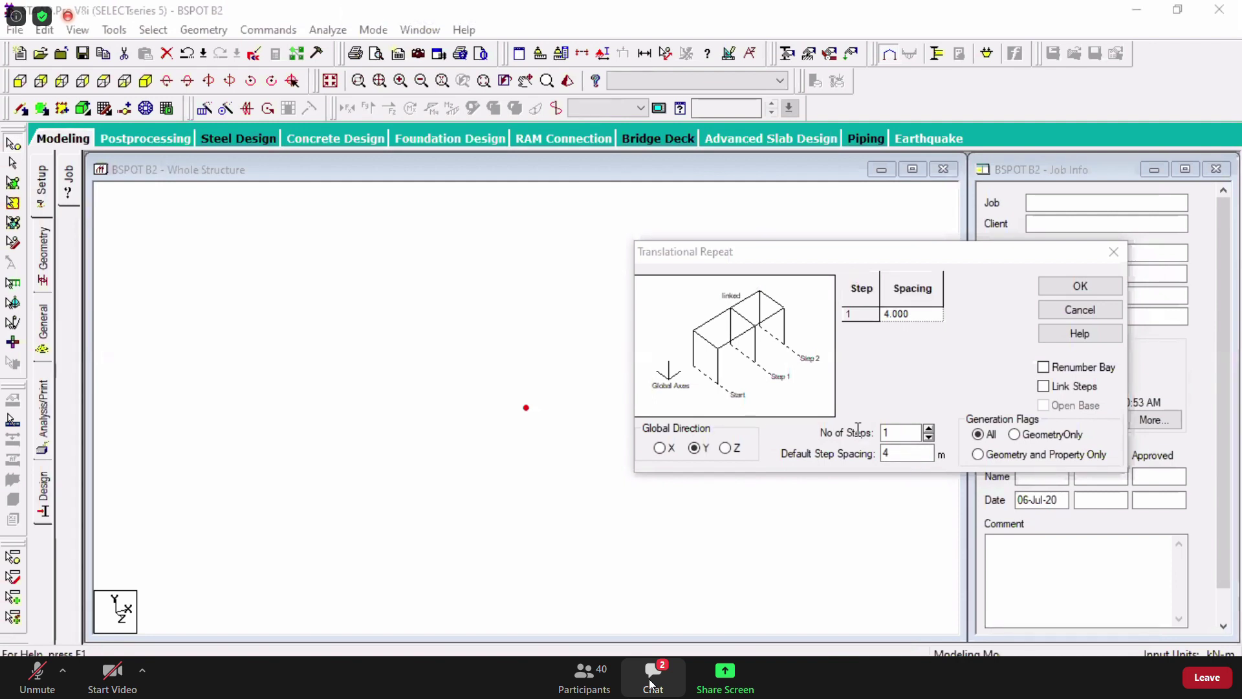
pyautogui.click(896, 453)
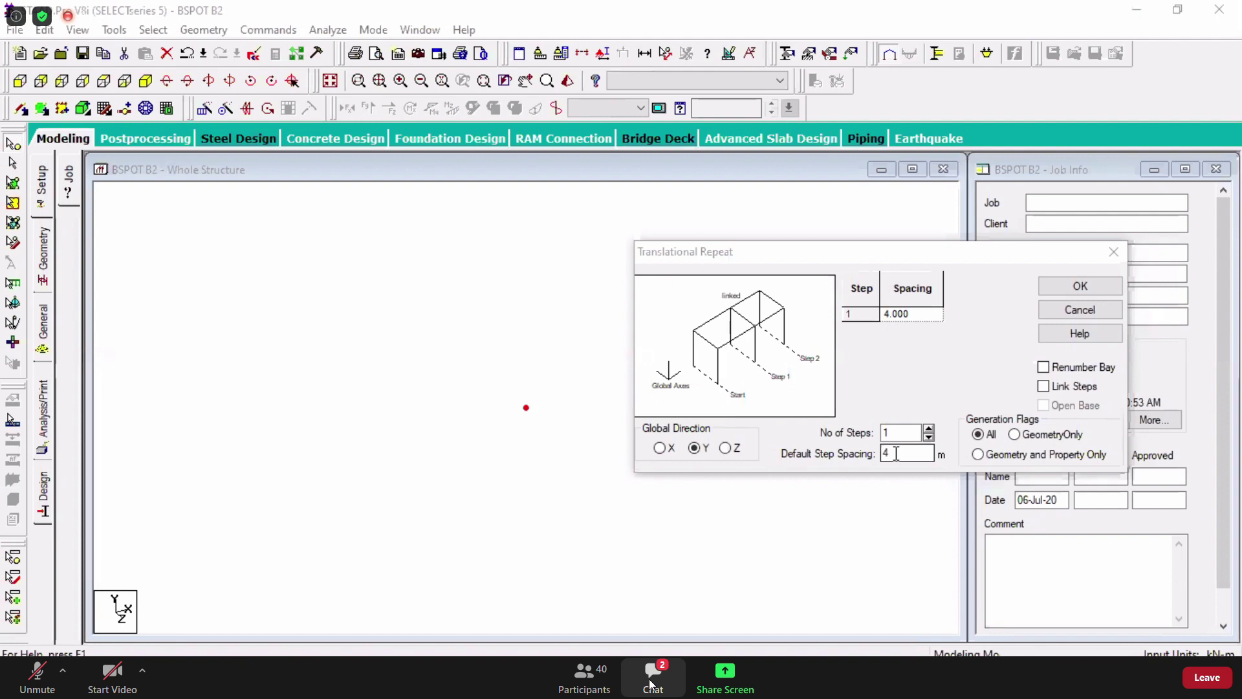
pyautogui.click(893, 453)
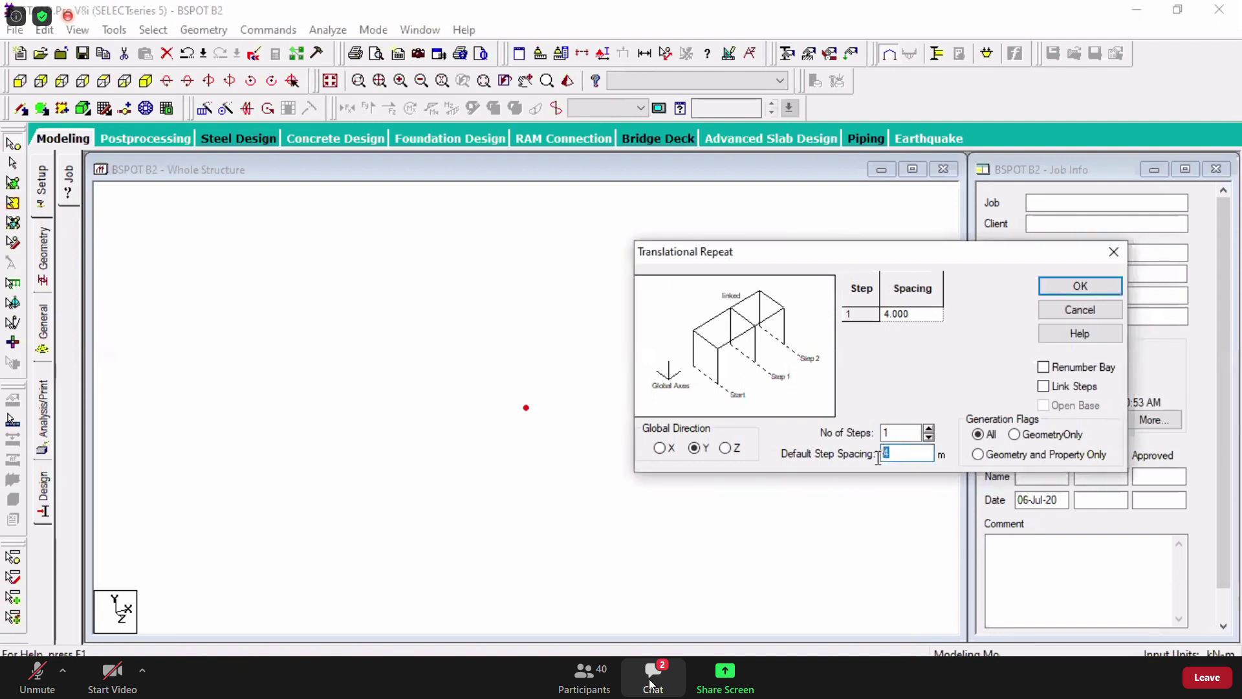
pyautogui.write('4')
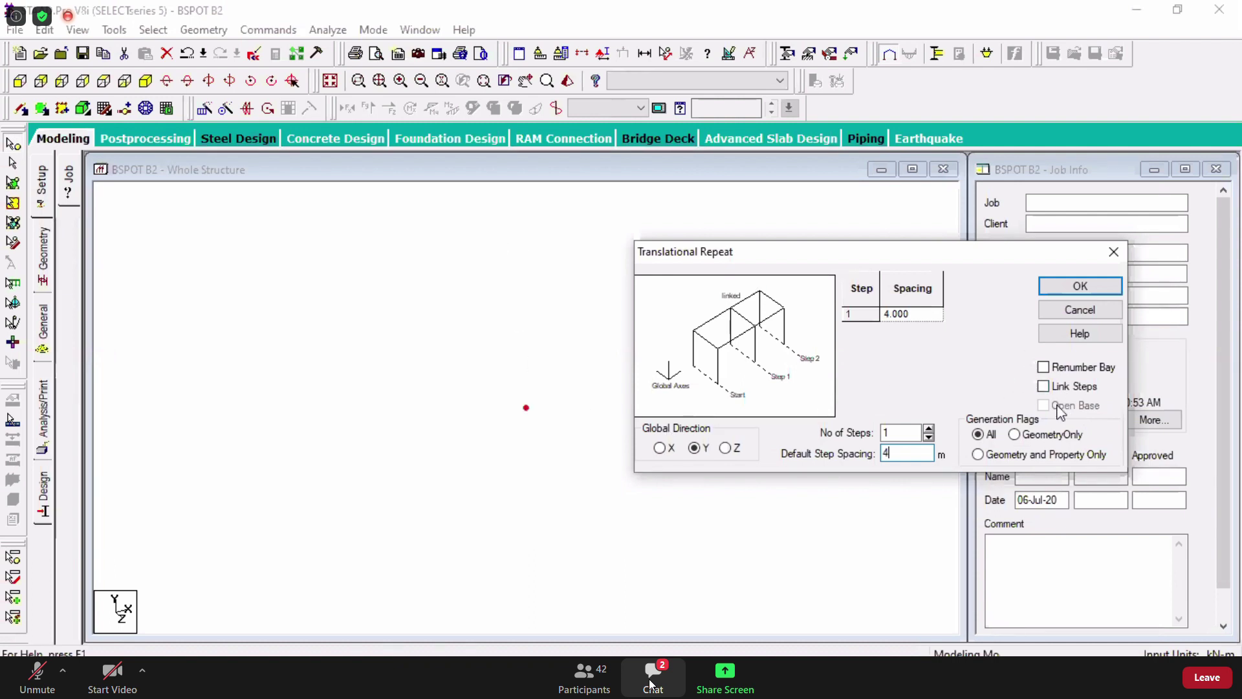
# - Generate the node copy along Y without linking steps and measure the distance between the two nodes
pyautogui.click(1079, 292)
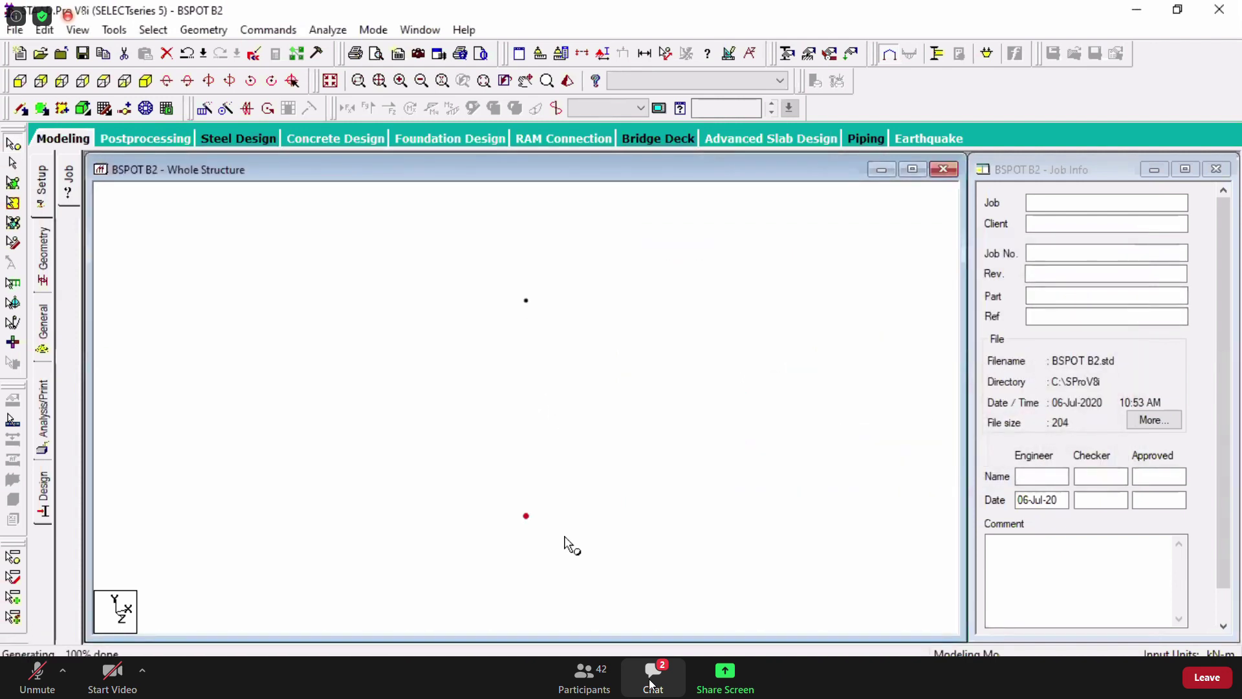
pyautogui.click(664, 53)
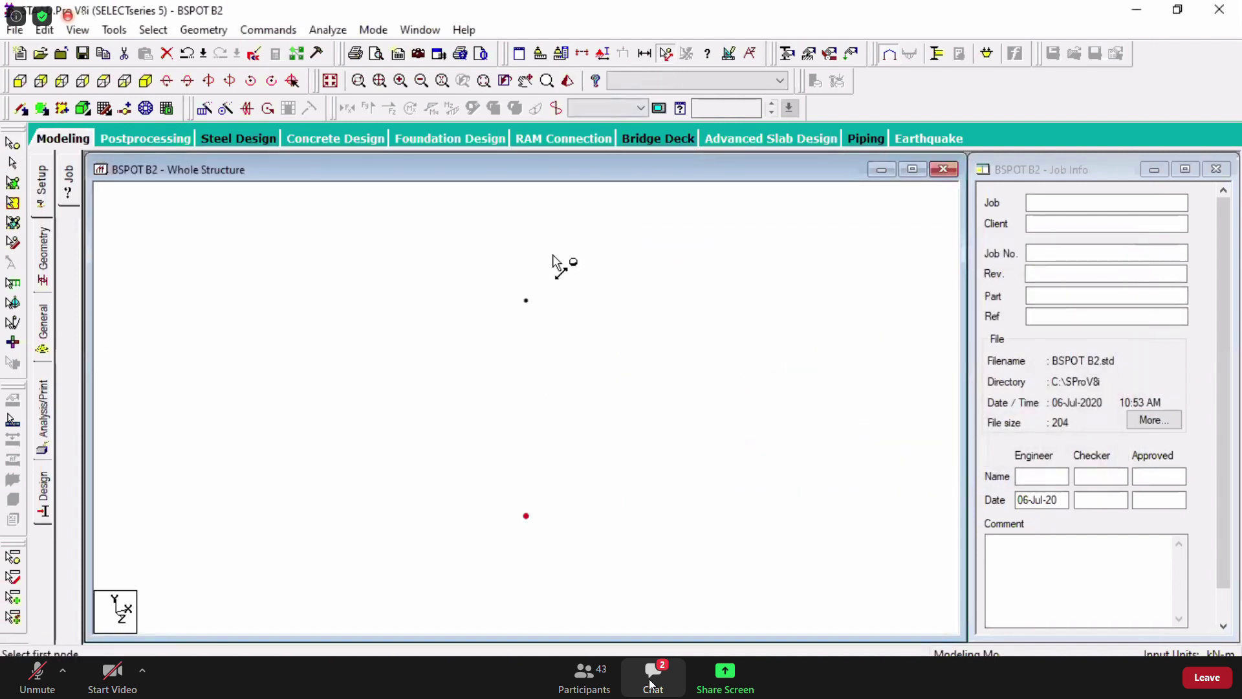
pyautogui.click(526, 300)
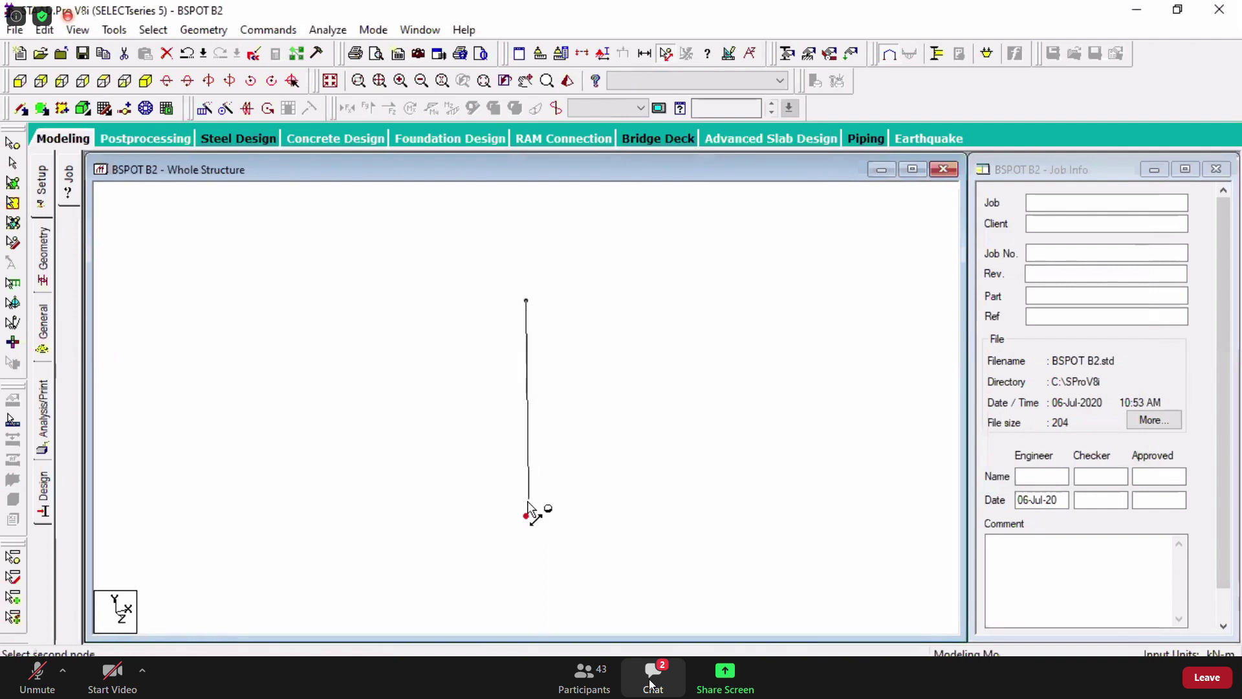
pyautogui.click(527, 511)
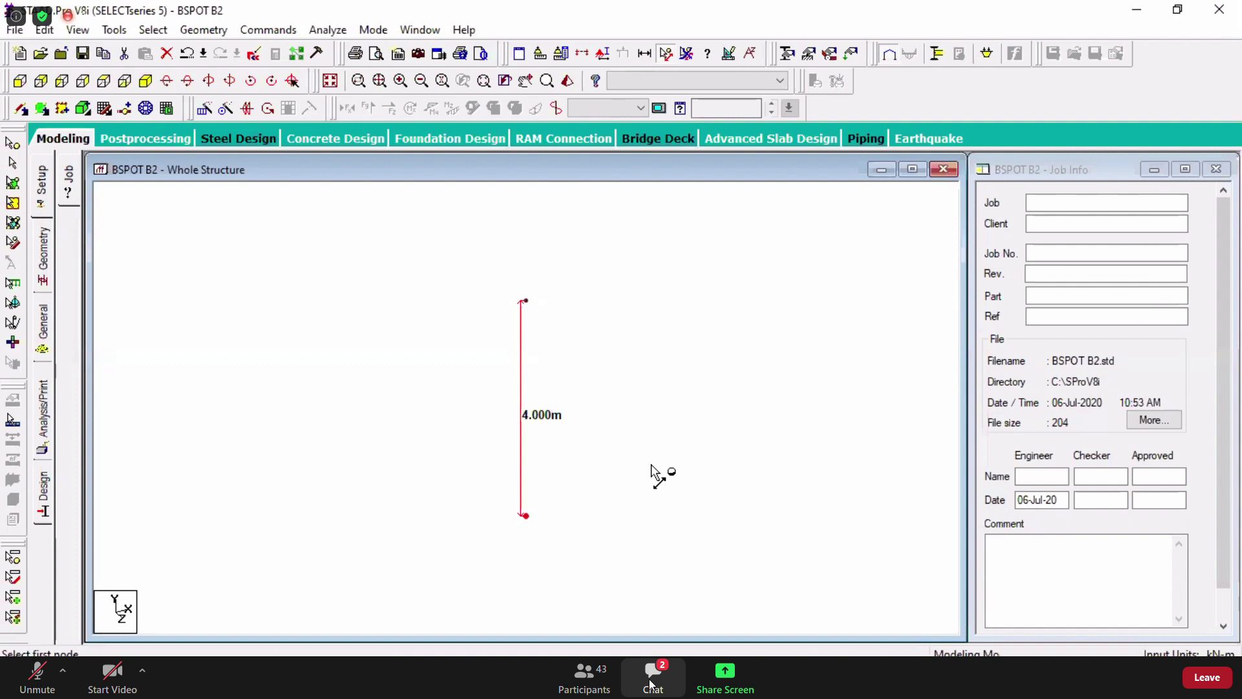
# - Leave the distance measurement and undo the node copy above the origin node
pyautogui.click(665, 57)
pyautogui.hotkey('ctrl', 'z')
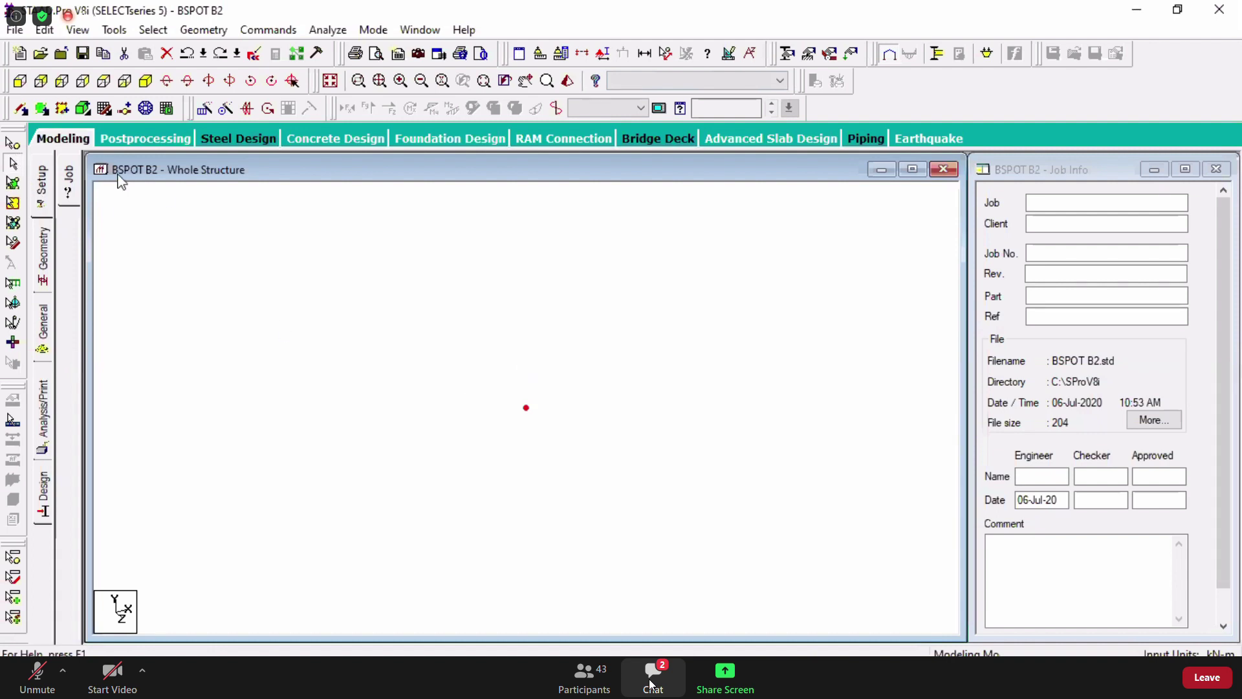
# - Repeat the origin node once along Y at 4 m spacing with Link Steps enabled to create a vertical member
pyautogui.click(13, 143)
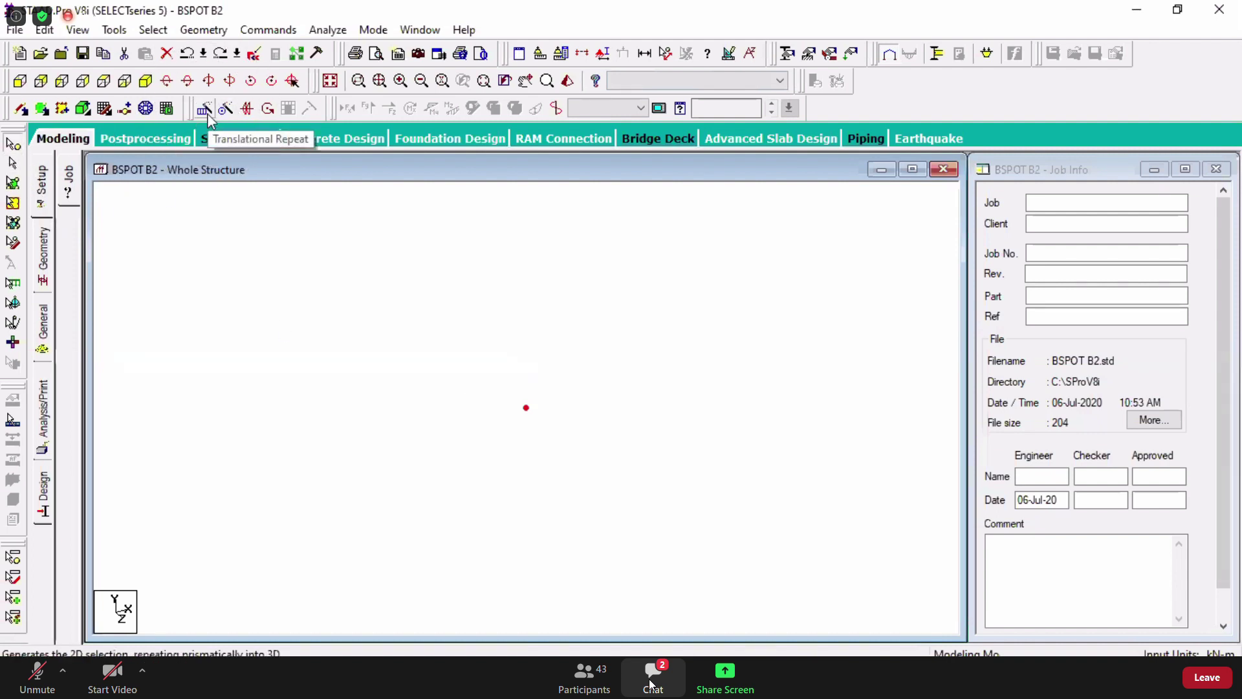
pyautogui.click(208, 118)
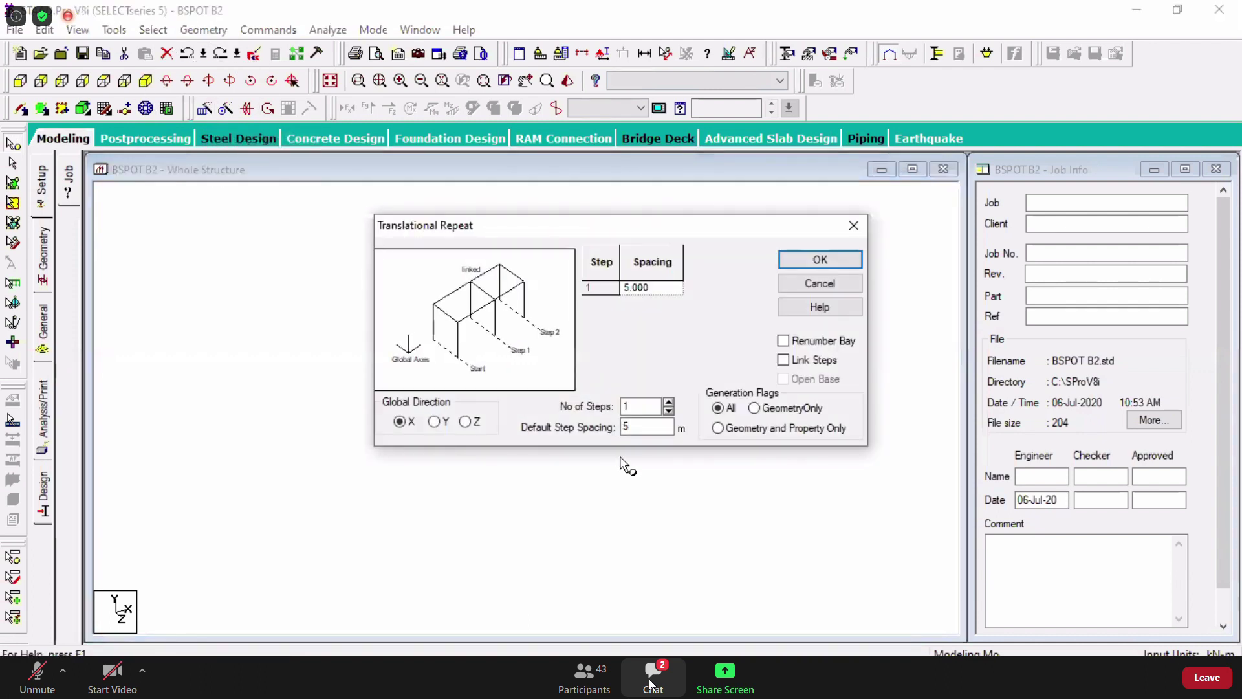
pyautogui.click(449, 422)
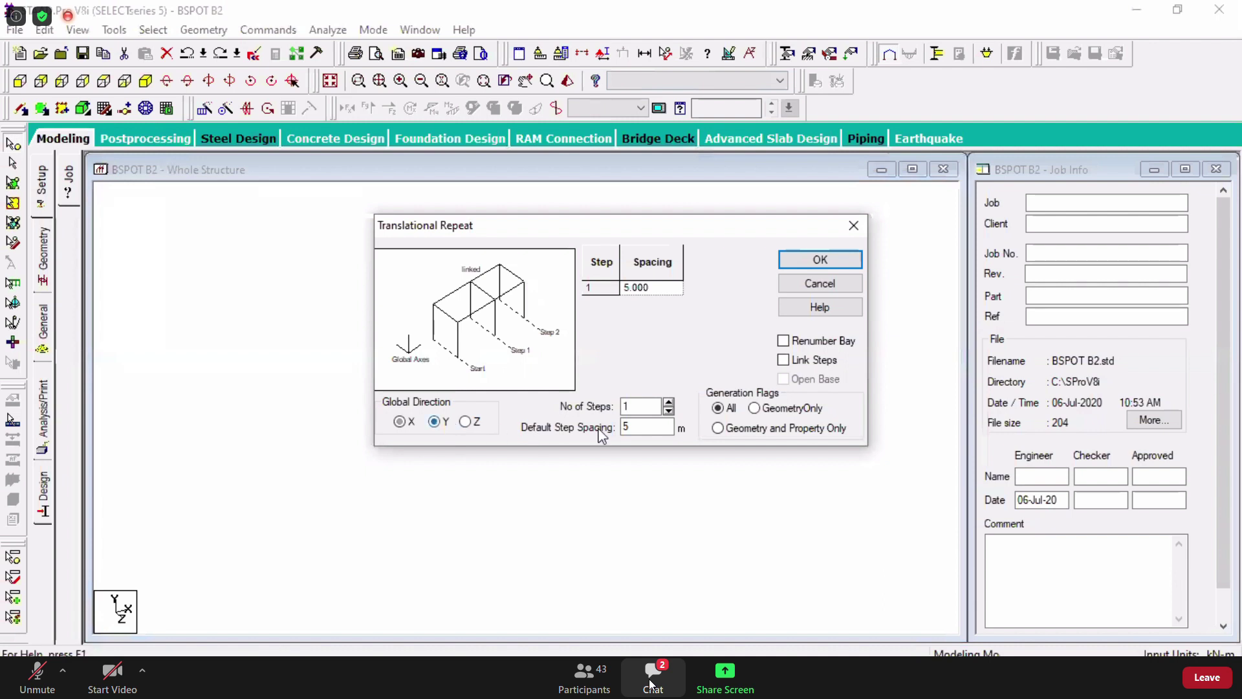
pyautogui.doubleClick(627, 427)
pyautogui.write('4')
pyautogui.click(814, 360)
pyautogui.click(816, 262)
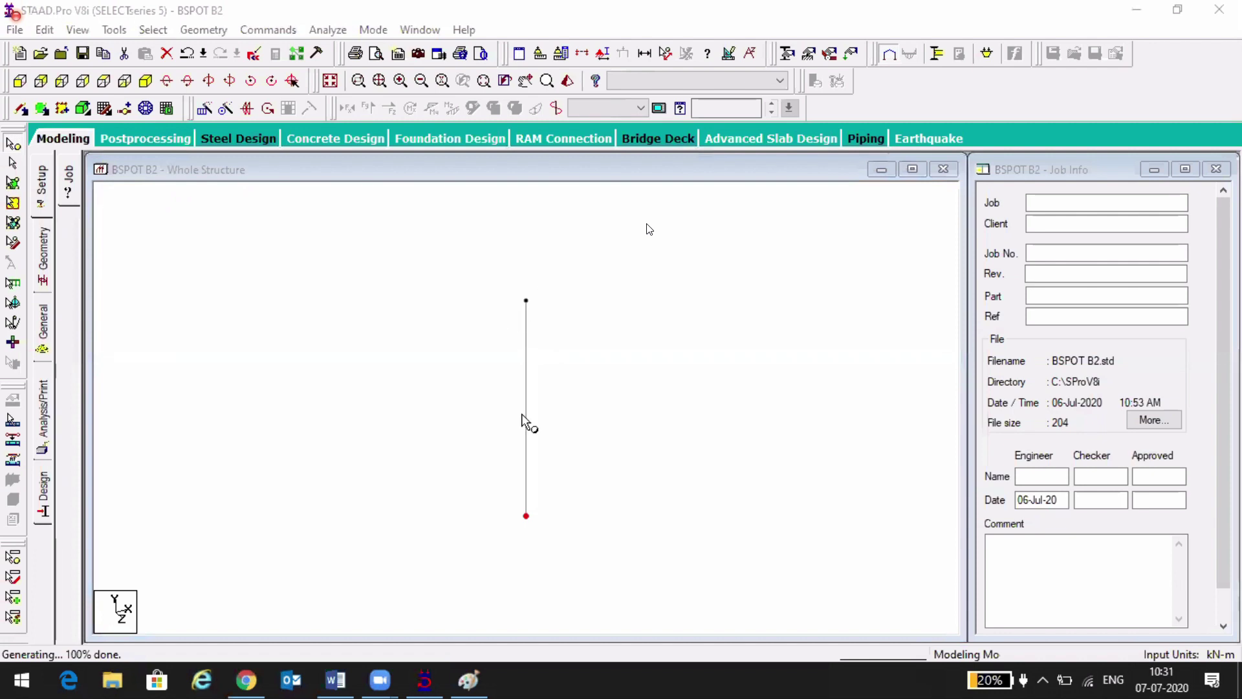
# - Switch to Paint and sketch a plain vertical line beside a three-dimensional column, adding width marks near the column's top
pyautogui.click(460, 685)
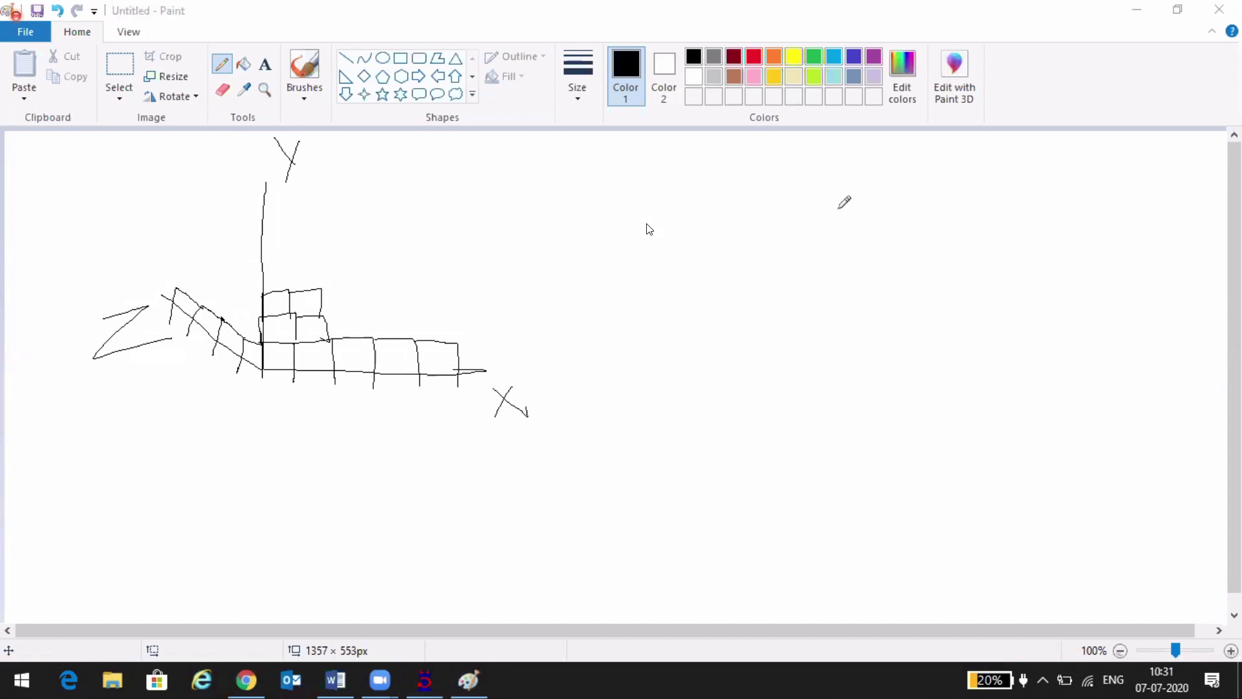
pyautogui.moveTo(670, 229); pyautogui.dragTo(658, 408)
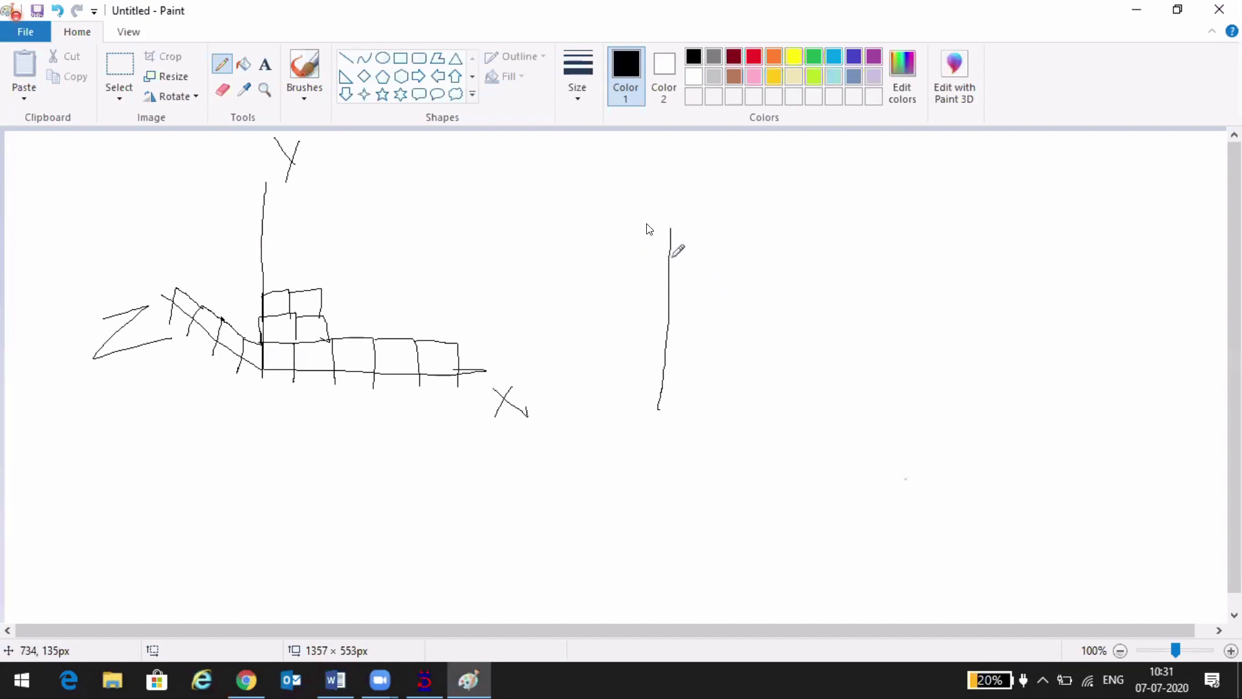
pyautogui.moveTo(811, 224); pyautogui.dragTo(808, 408)
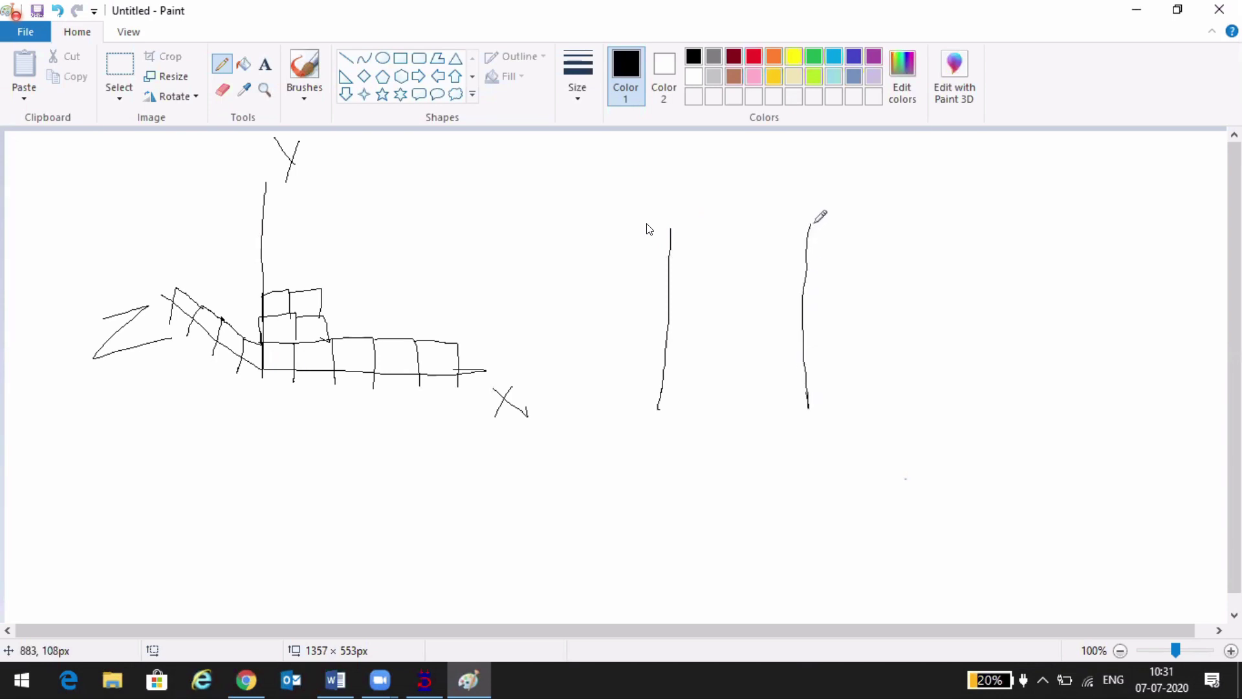
pyautogui.moveTo(810, 224)
pyautogui.mouseDown()
pyautogui.moveTo(846, 214)
pyautogui.moveTo(822, 205)
pyautogui.moveTo(798, 217)
pyautogui.moveTo(800, 417)
pyautogui.moveTo(841, 225)
pyautogui.moveTo(860, 402)
pyautogui.moveTo(797, 418)
pyautogui.mouseUp()
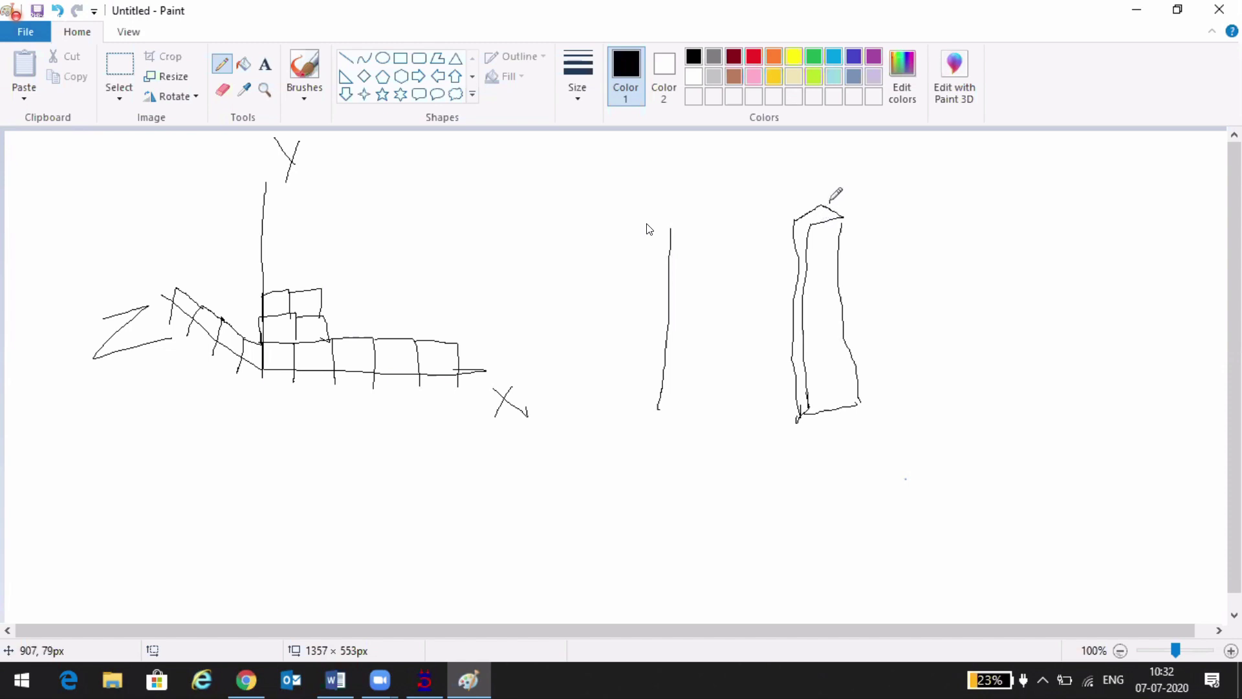
pyautogui.moveTo(830, 201); pyautogui.dragTo(851, 218)
pyautogui.moveTo(803, 252)
pyautogui.mouseDown()
pyautogui.moveTo(834, 240)
pyautogui.moveTo(842, 255)
pyautogui.moveTo(829, 239)
pyautogui.mouseUp()
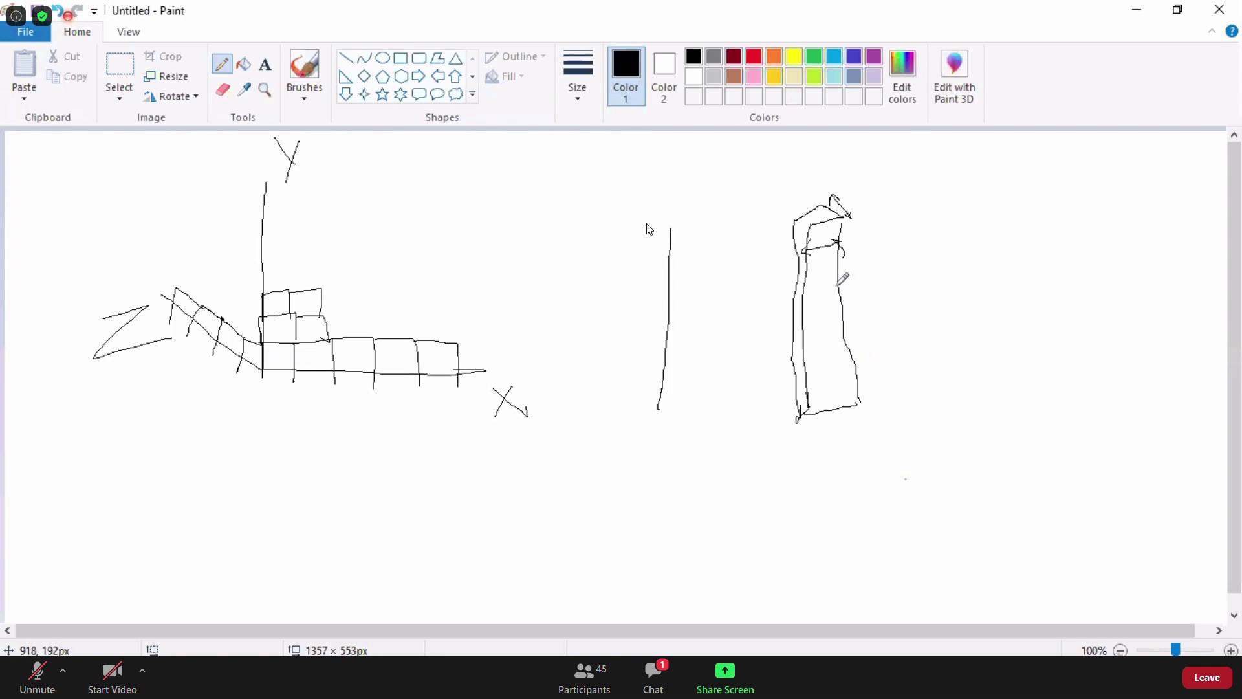
pyautogui.moveTo(671, 227); pyautogui.dragTo(661, 411)
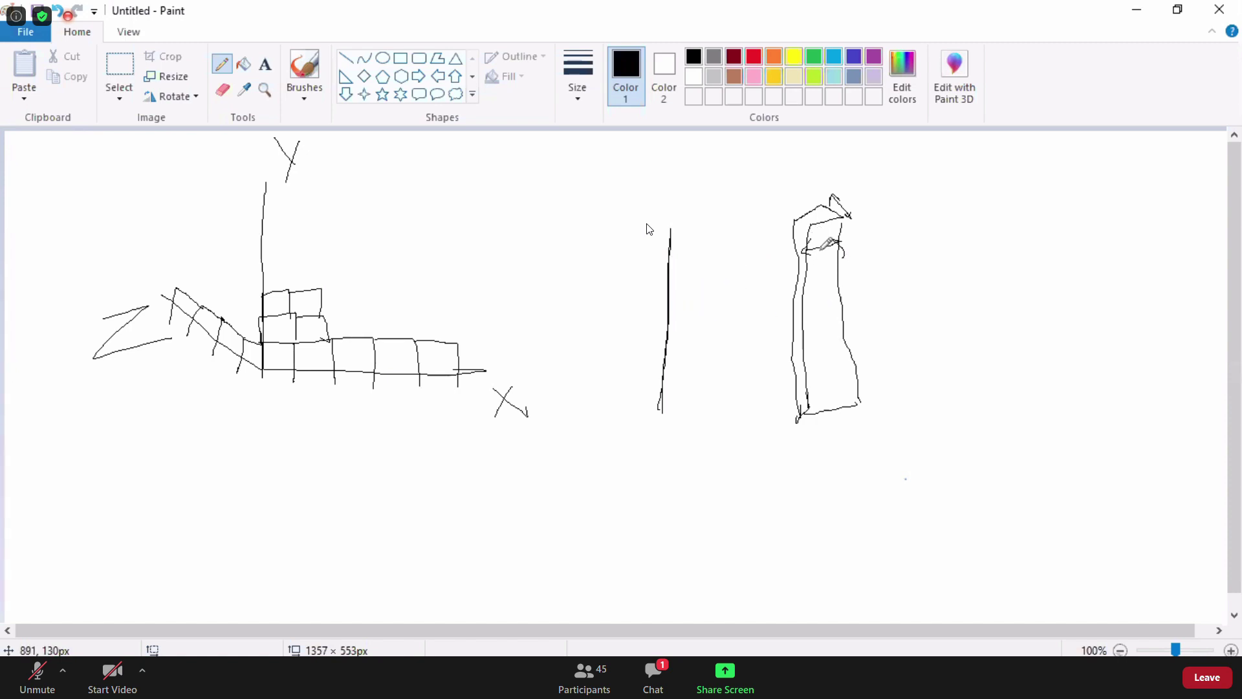
pyautogui.moveTo(823, 295); pyautogui.dragTo(827, 317)
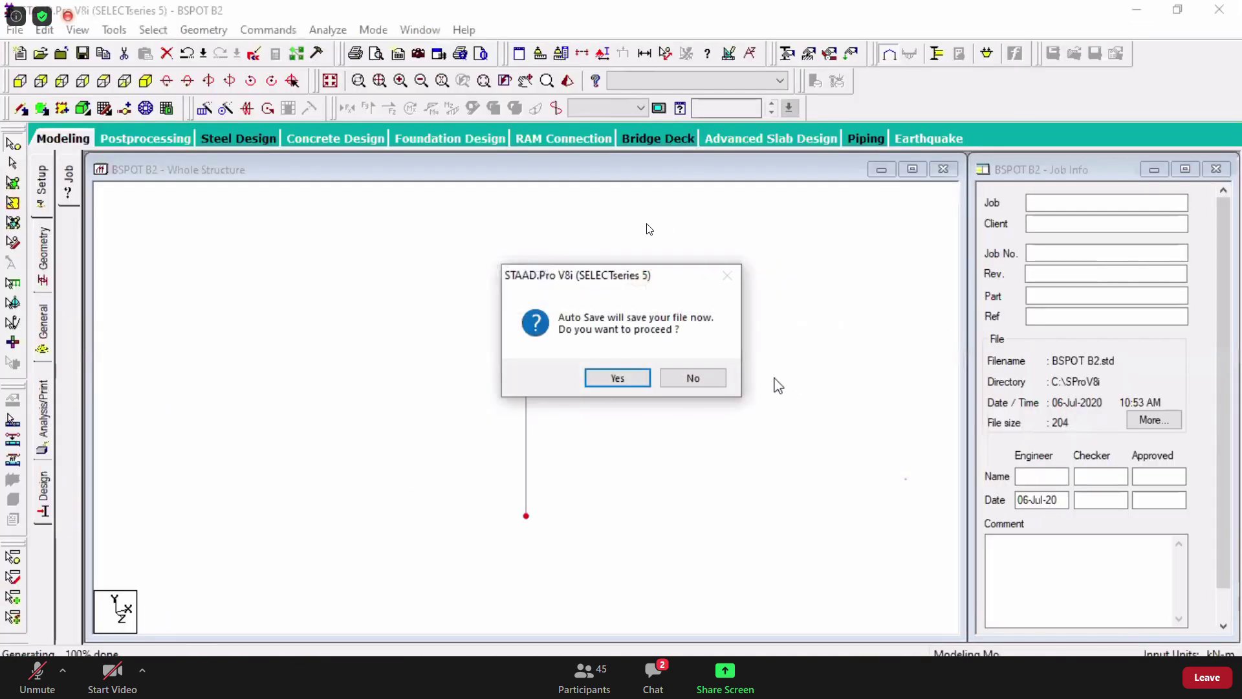
# - Decline the auto save in STAAD.Pro and select the whole vertical member
pyautogui.click(705, 381)
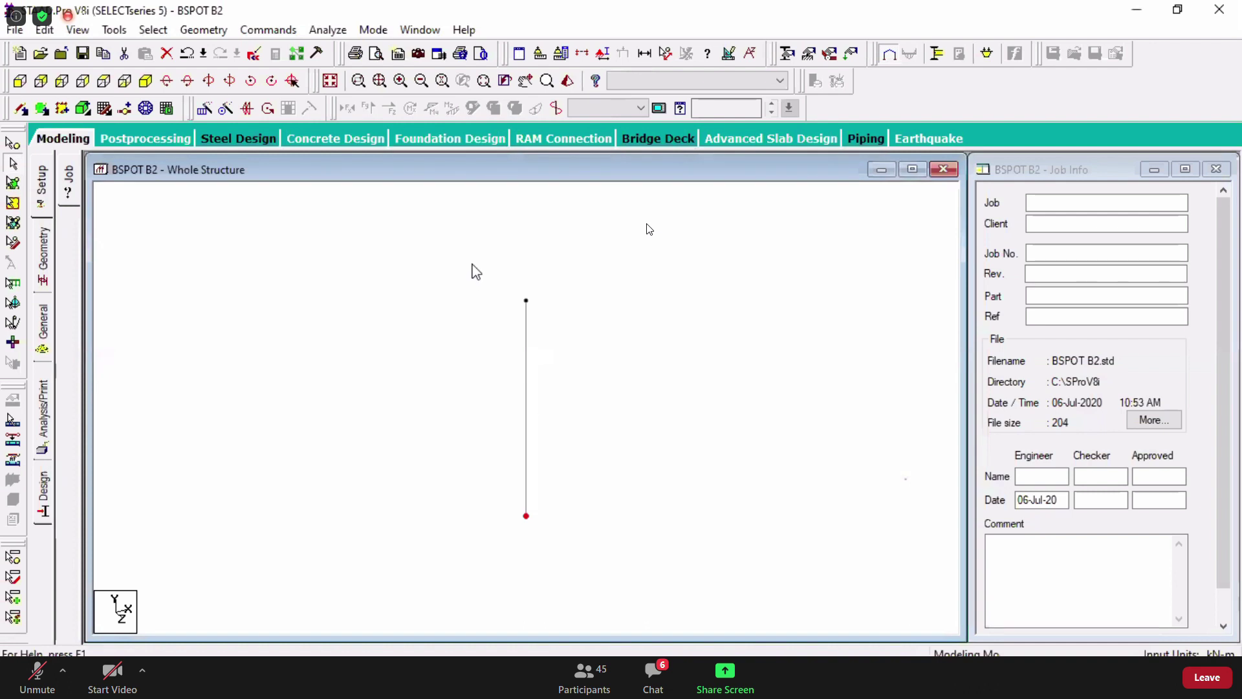
pyautogui.moveTo(472, 264); pyautogui.dragTo(589, 538)
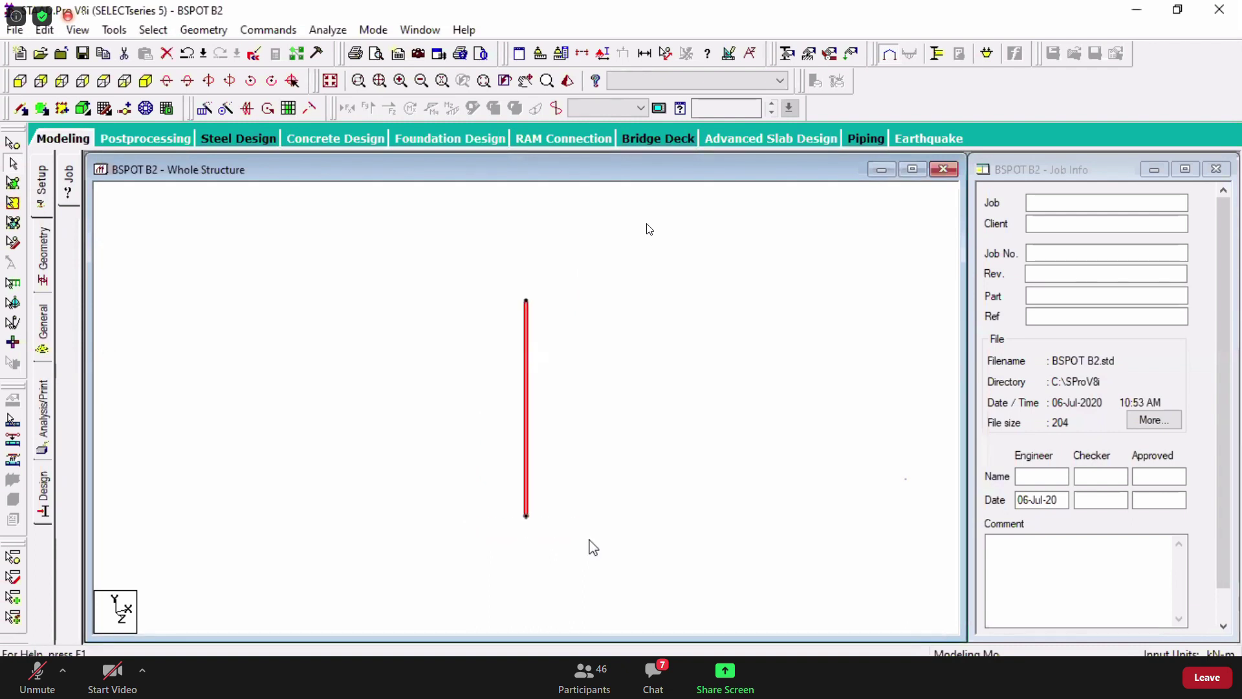
# - Try repeating the selected column once along X at 5 m spacing without Link Steps, and undo the copy
pyautogui.click(205, 108)
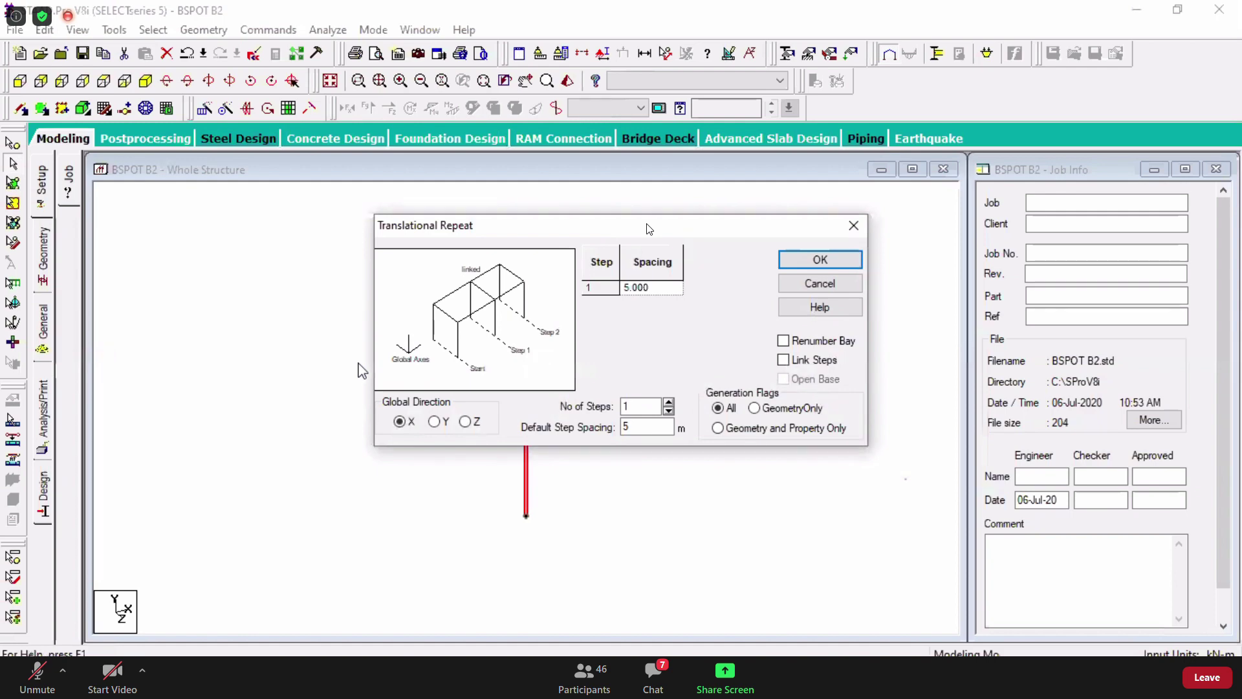
pyautogui.moveTo(658, 232); pyautogui.dragTo(1149, 188)
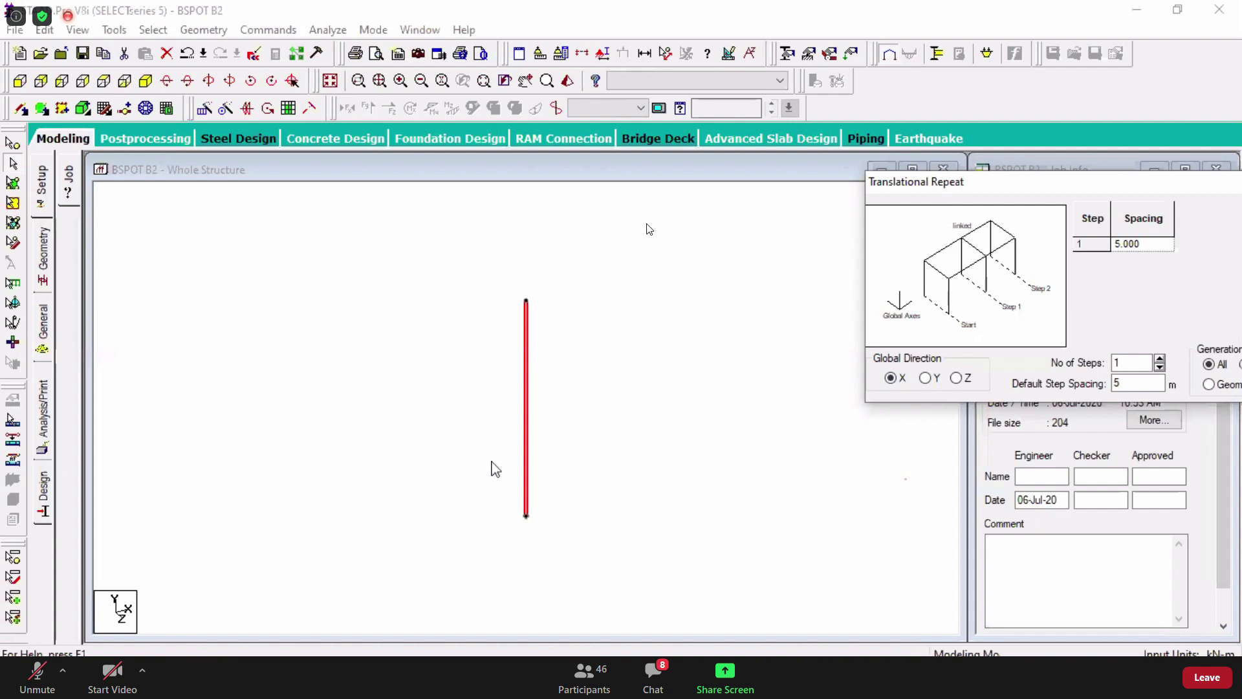
pyautogui.moveTo(906, 188); pyautogui.dragTo(886, 191)
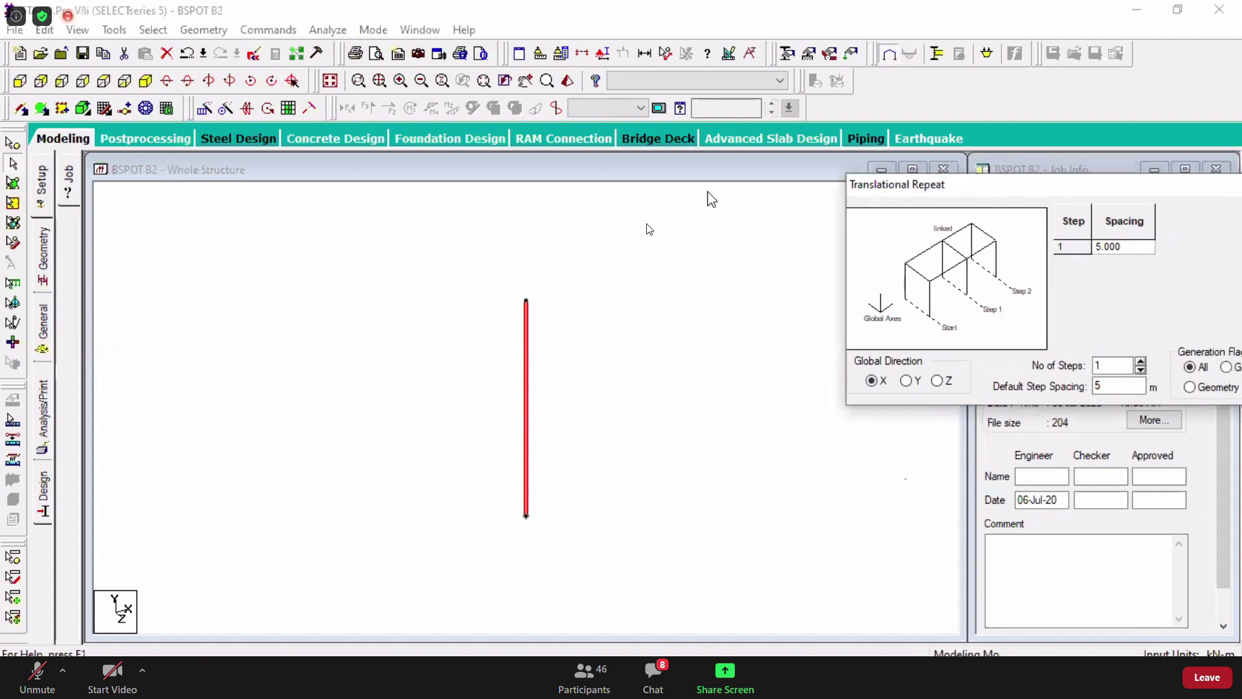
pyautogui.moveTo(712, 199); pyautogui.dragTo(726, 194)
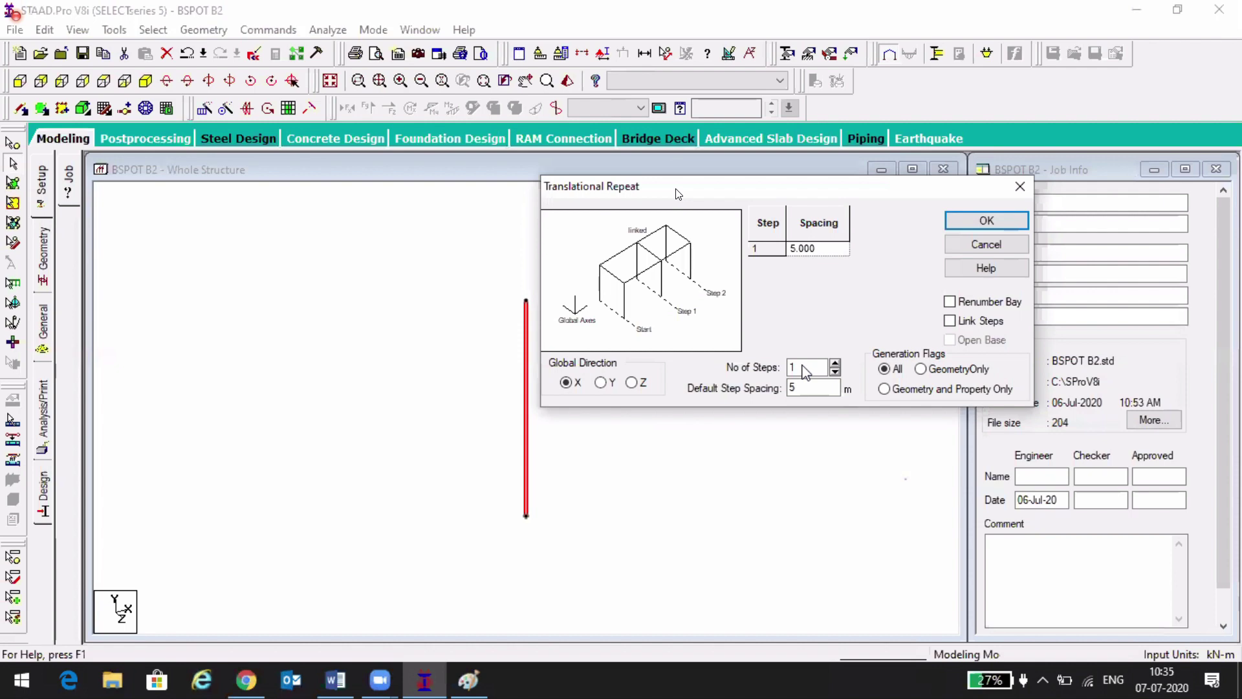
pyautogui.click(811, 393)
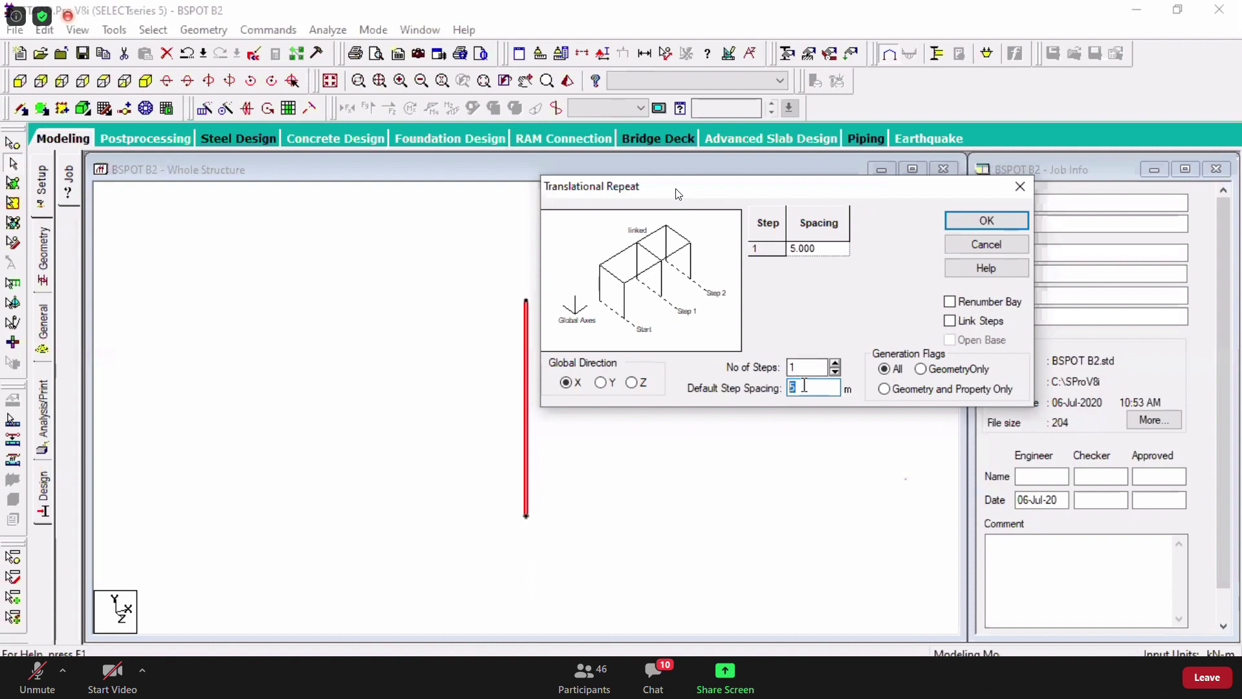
pyautogui.write('6')
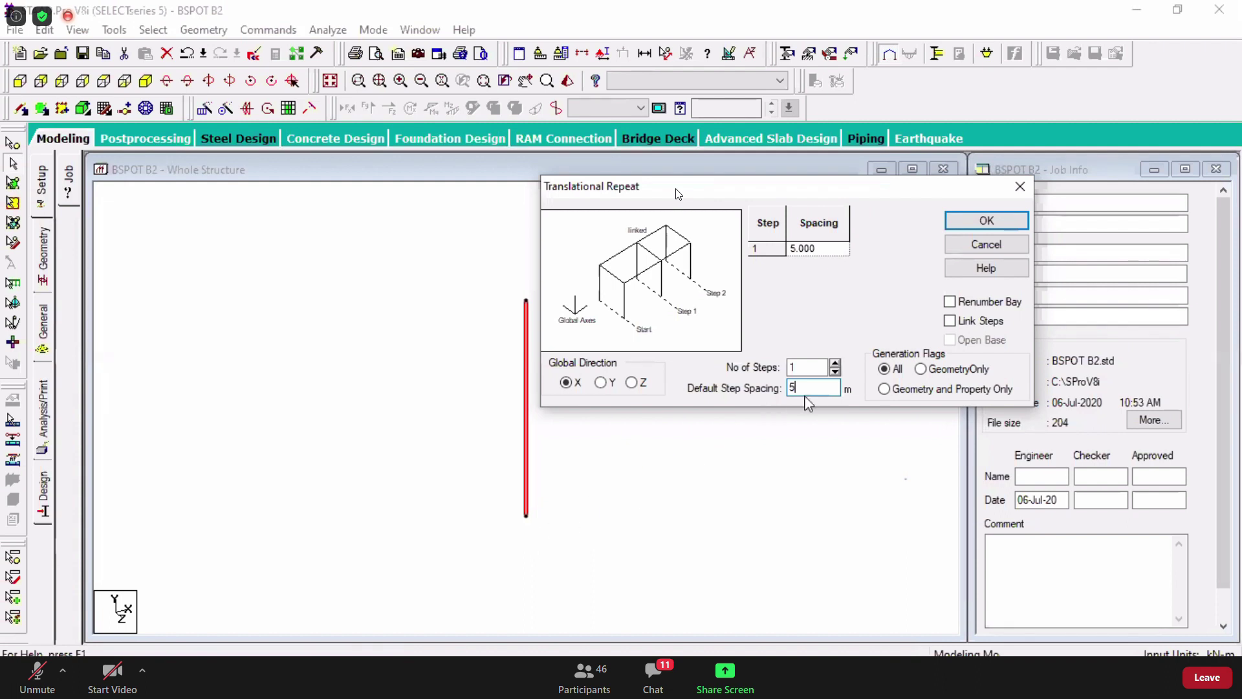
pyautogui.moveTo(812, 388); pyautogui.dragTo(774, 389)
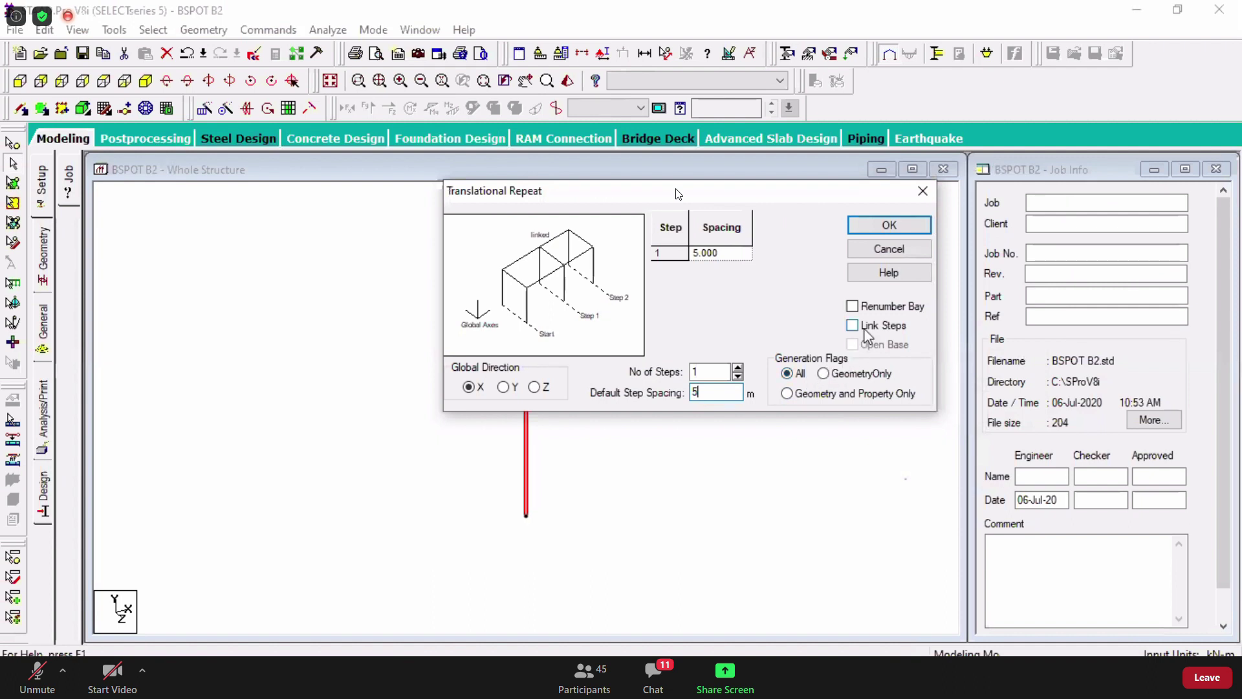
pyautogui.click(904, 224)
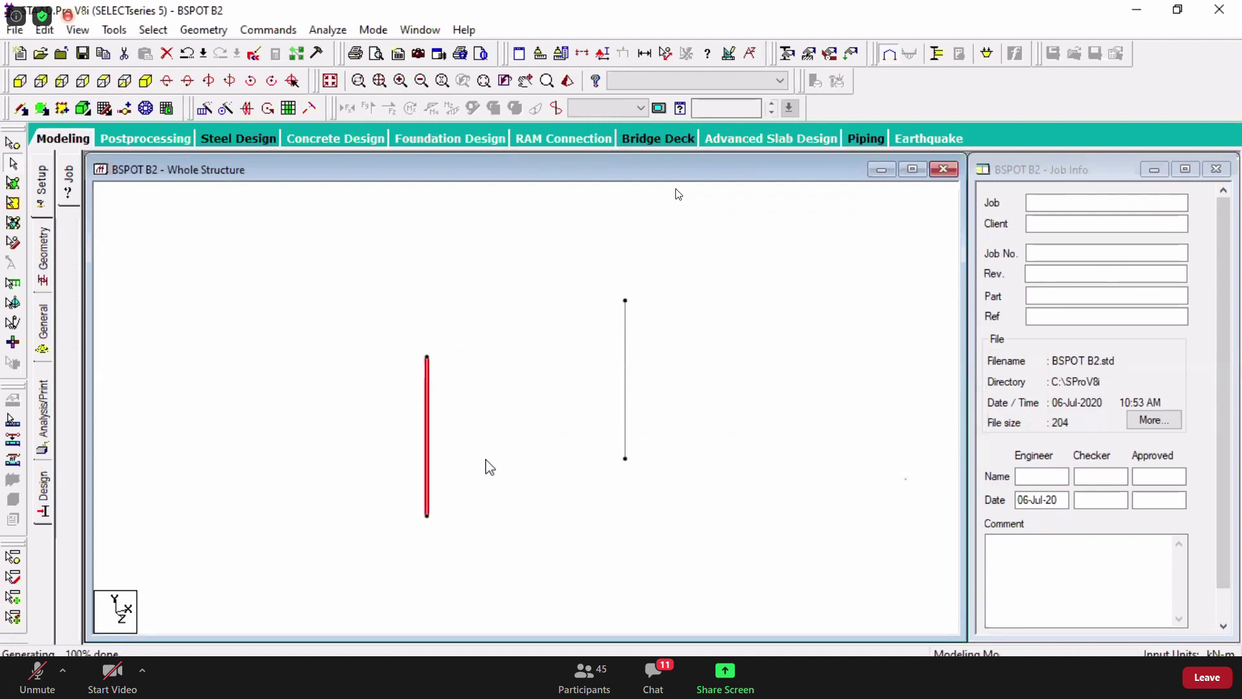
pyautogui.moveTo(684, 419); pyautogui.dragTo(527, 435, button='middle')
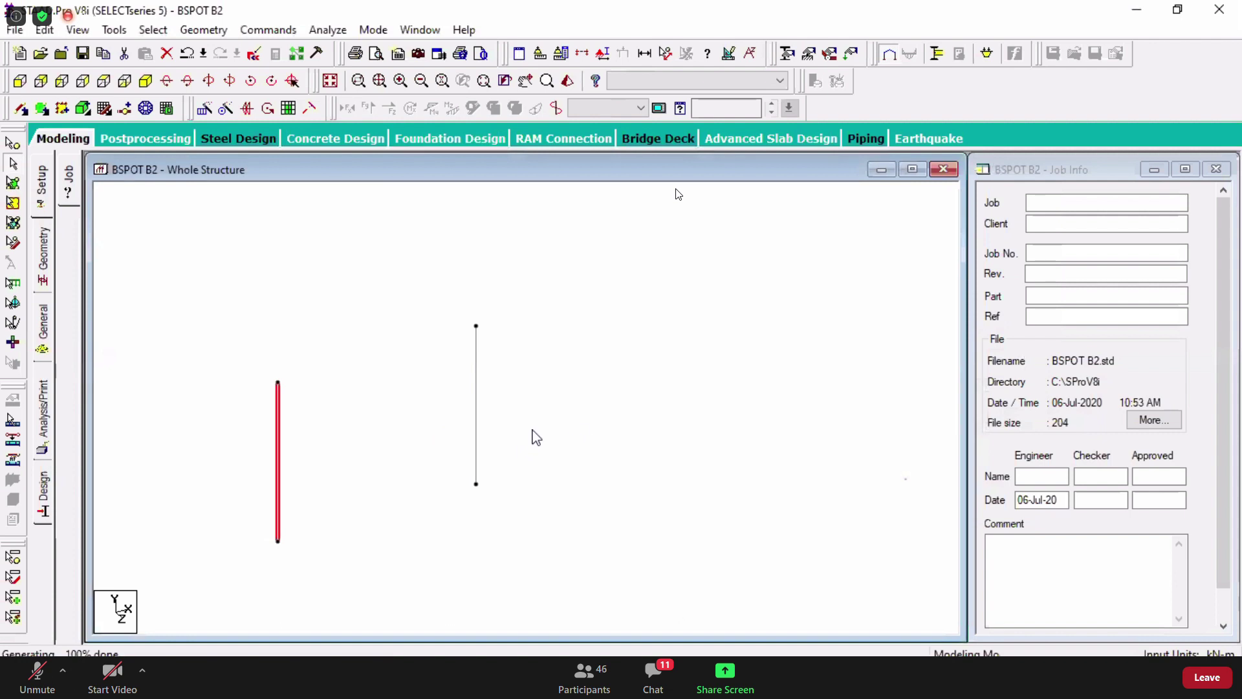
pyautogui.hotkey('ctrl', 'z')
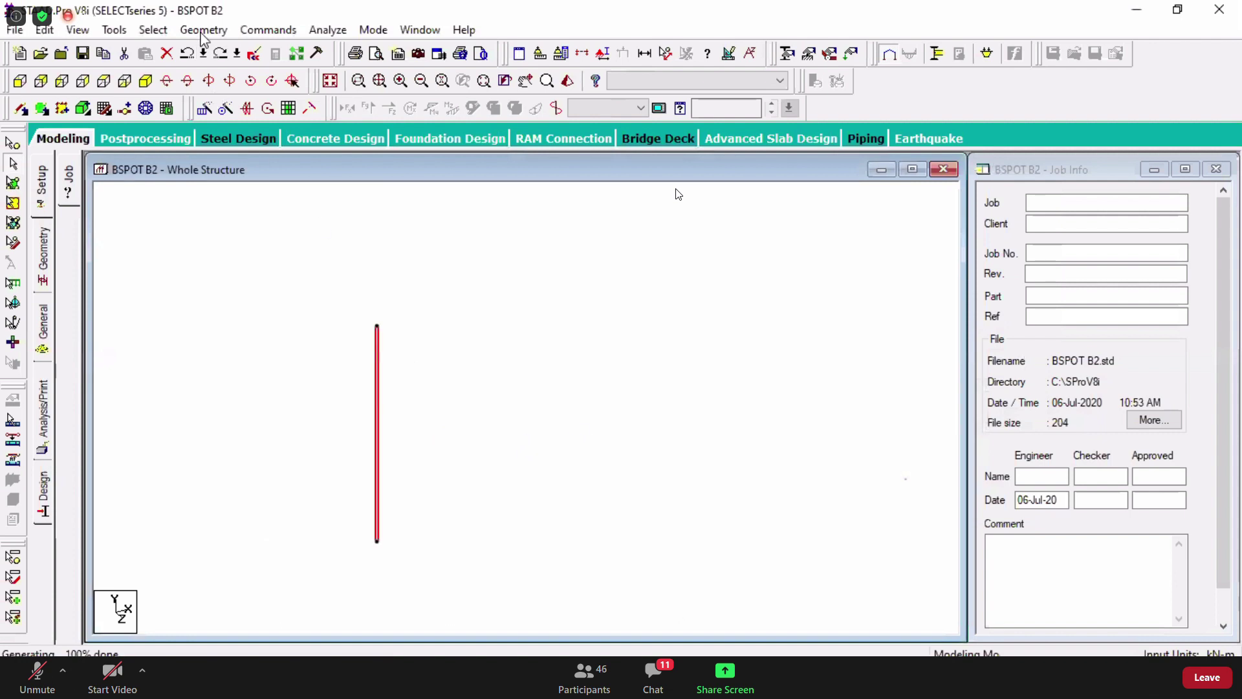
# - Try repeating the column once along X at 5 m spacing with Link Steps on and Open Base off, and undo it
pyautogui.click(203, 33)
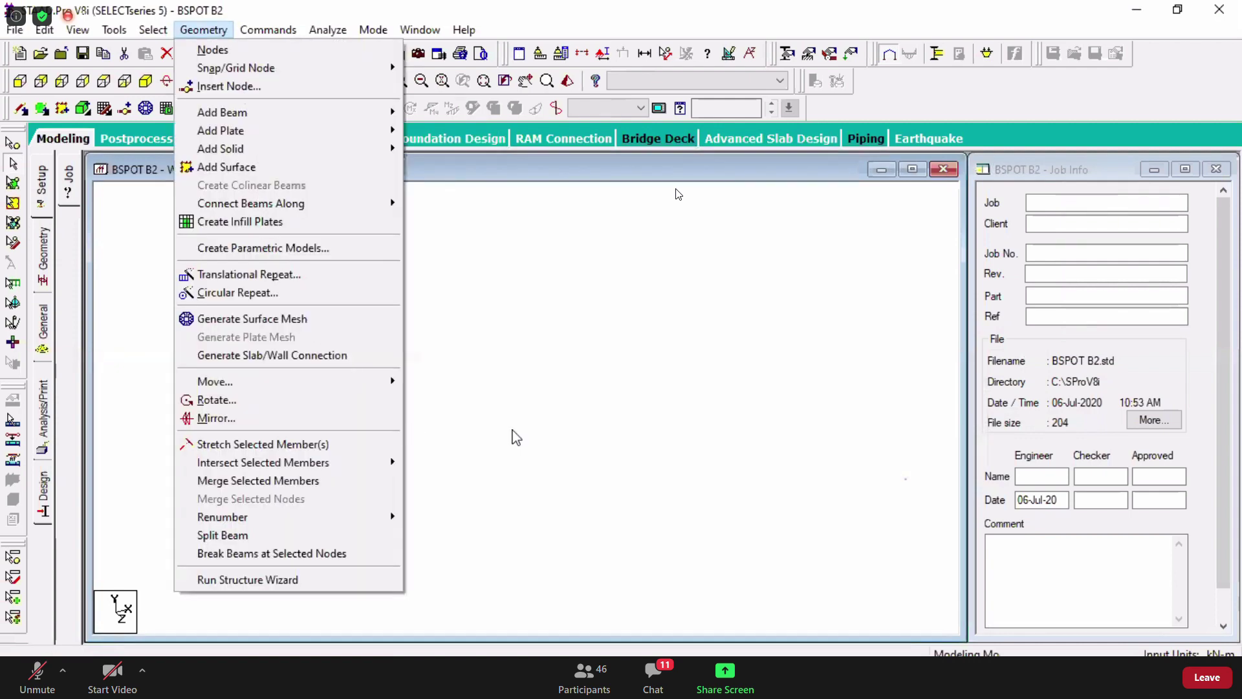
pyautogui.press('t')
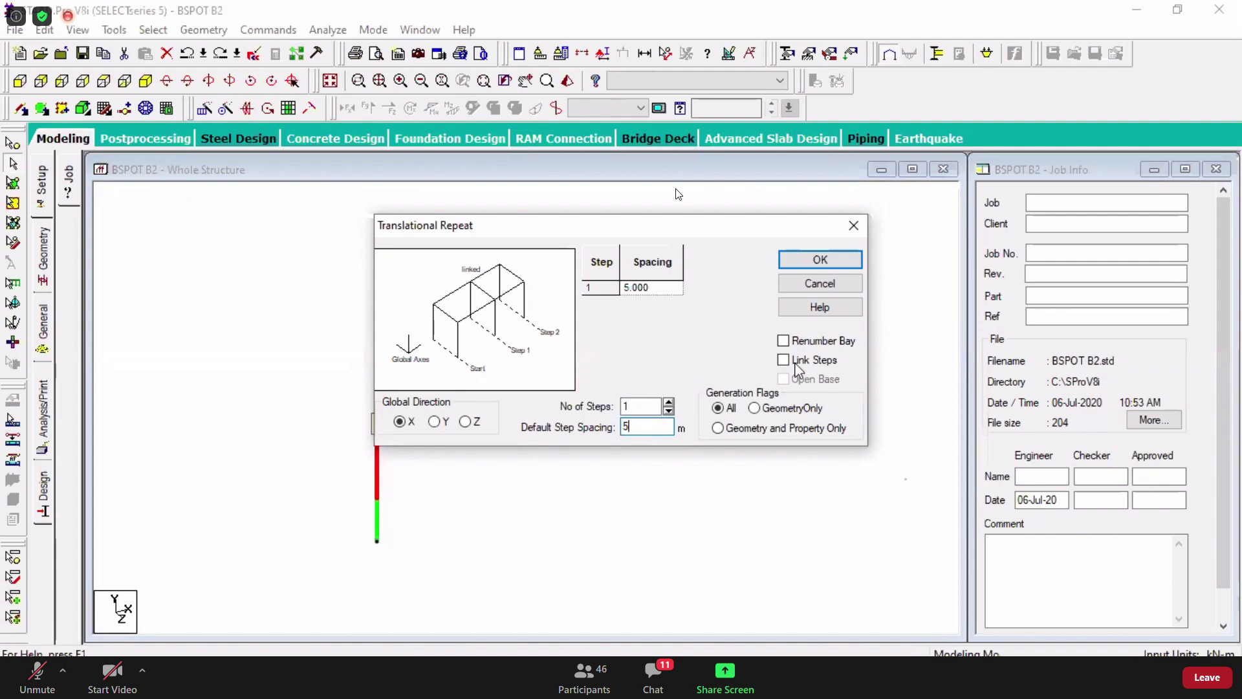
pyautogui.click(797, 361)
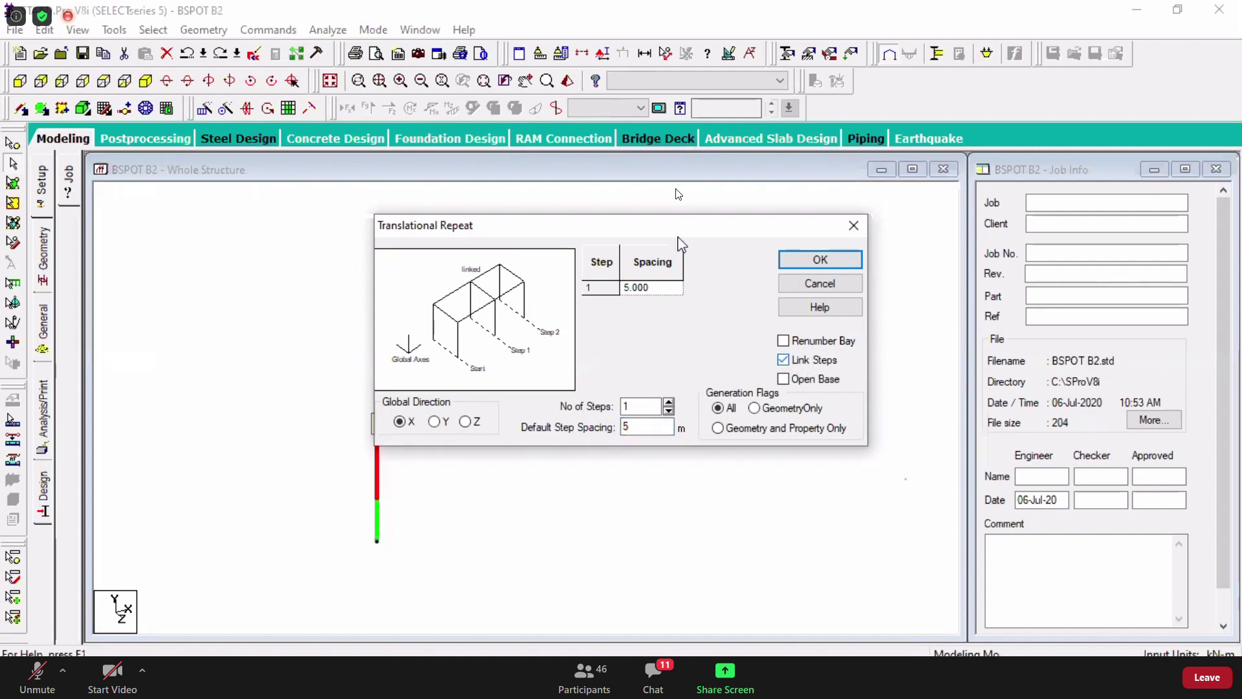
pyautogui.moveTo(678, 237); pyautogui.dragTo(686, 231)
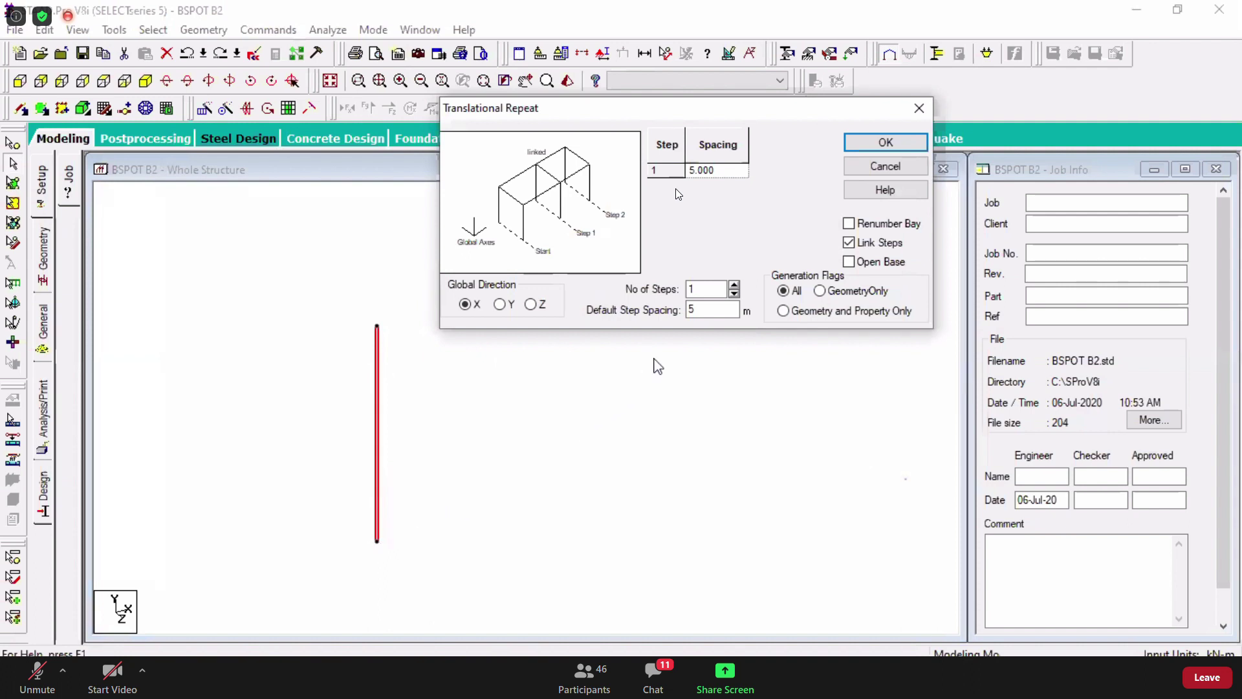
pyautogui.click(885, 142)
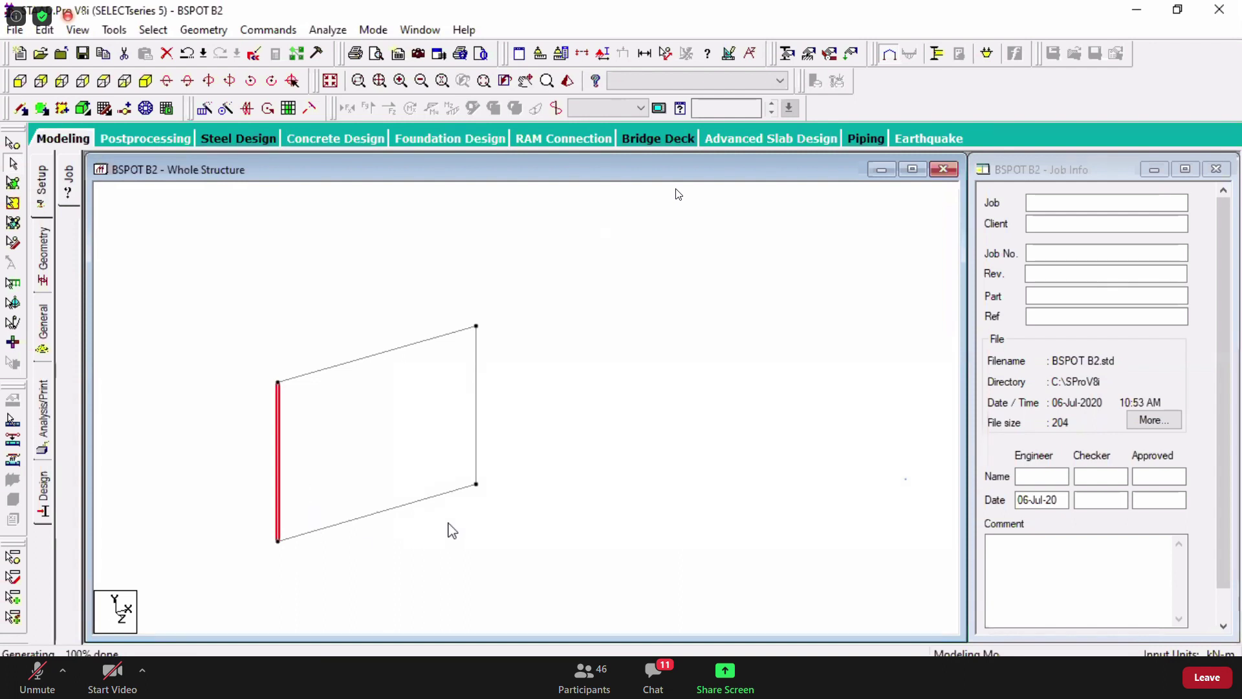
pyautogui.press('Right')
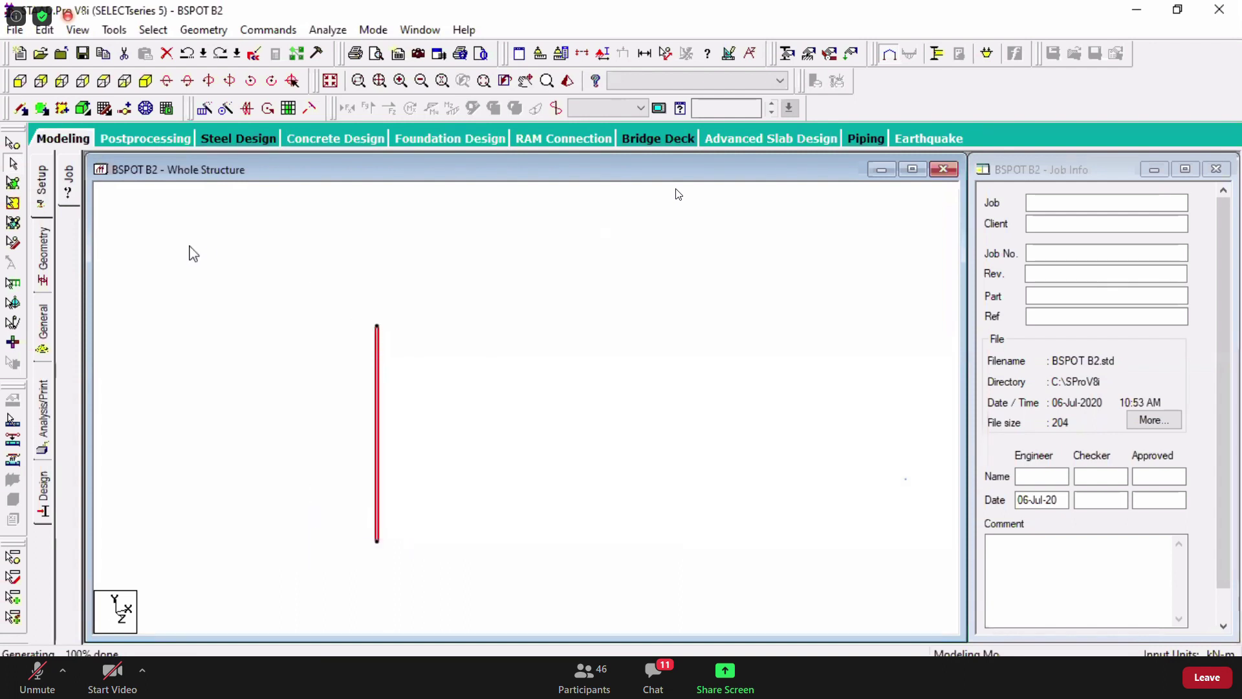
# - Repeat the selected column once along X at 5 m spacing with Link Steps and Open Base on, and clear the selection
pyautogui.click(202, 114)
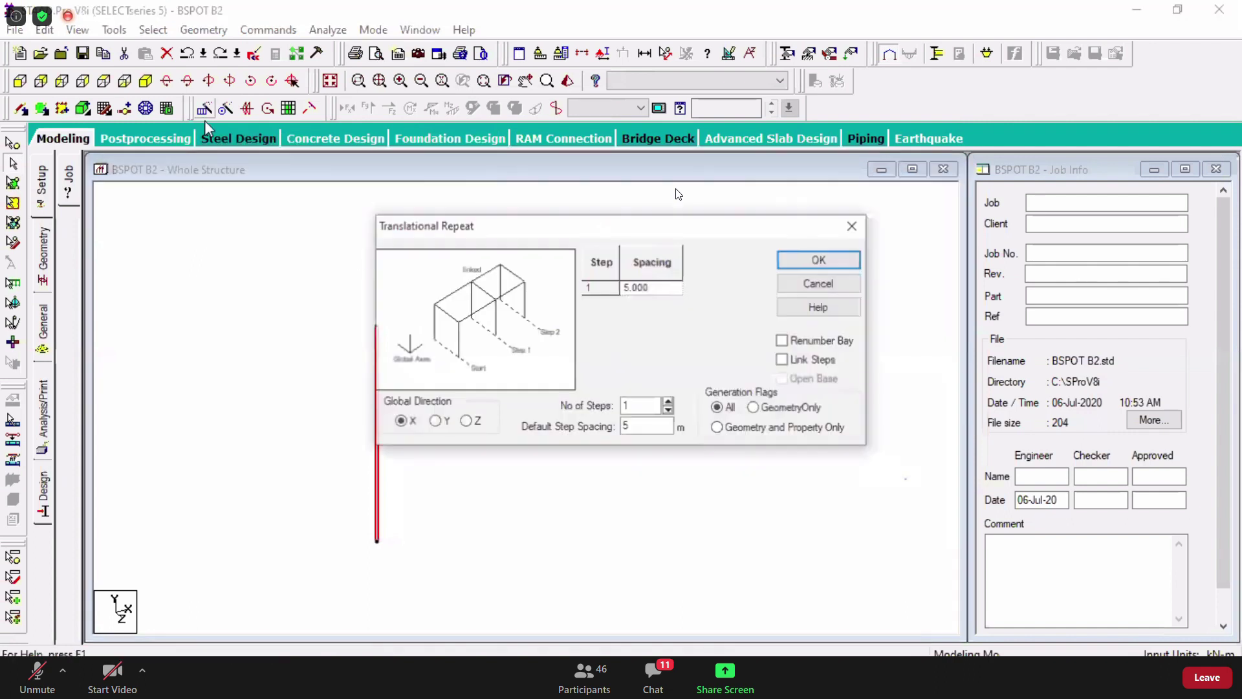
pyautogui.click(801, 361)
pyautogui.click(805, 380)
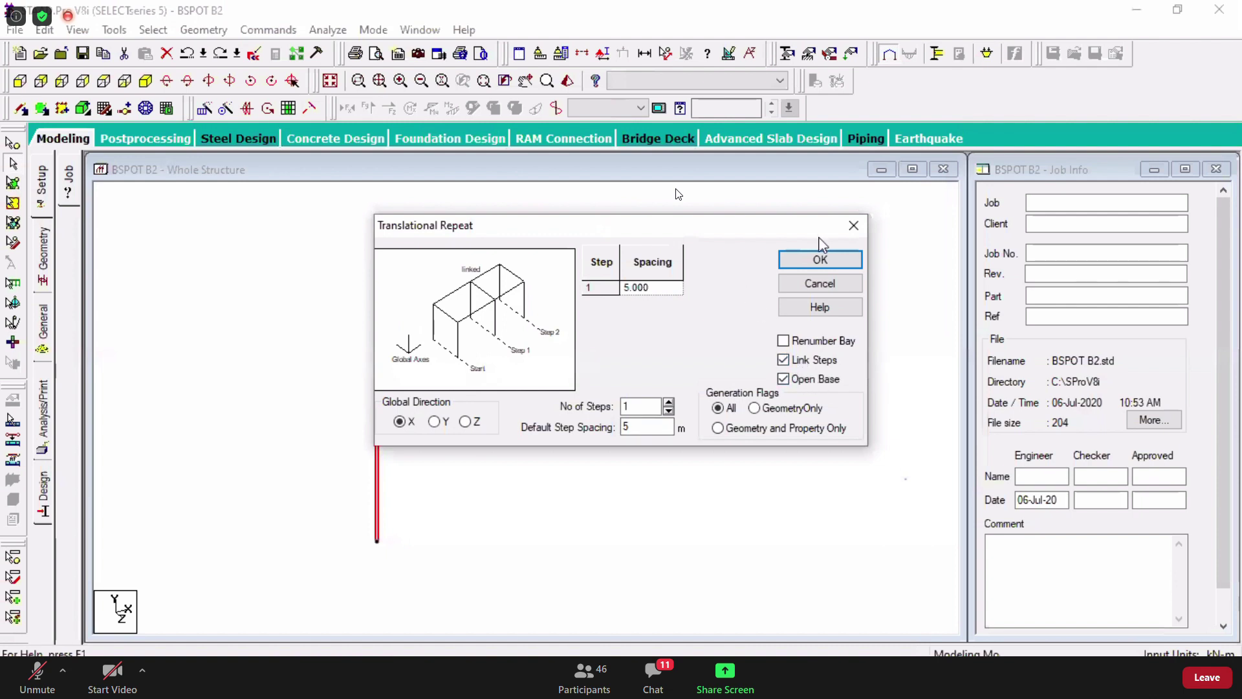
pyautogui.click(817, 259)
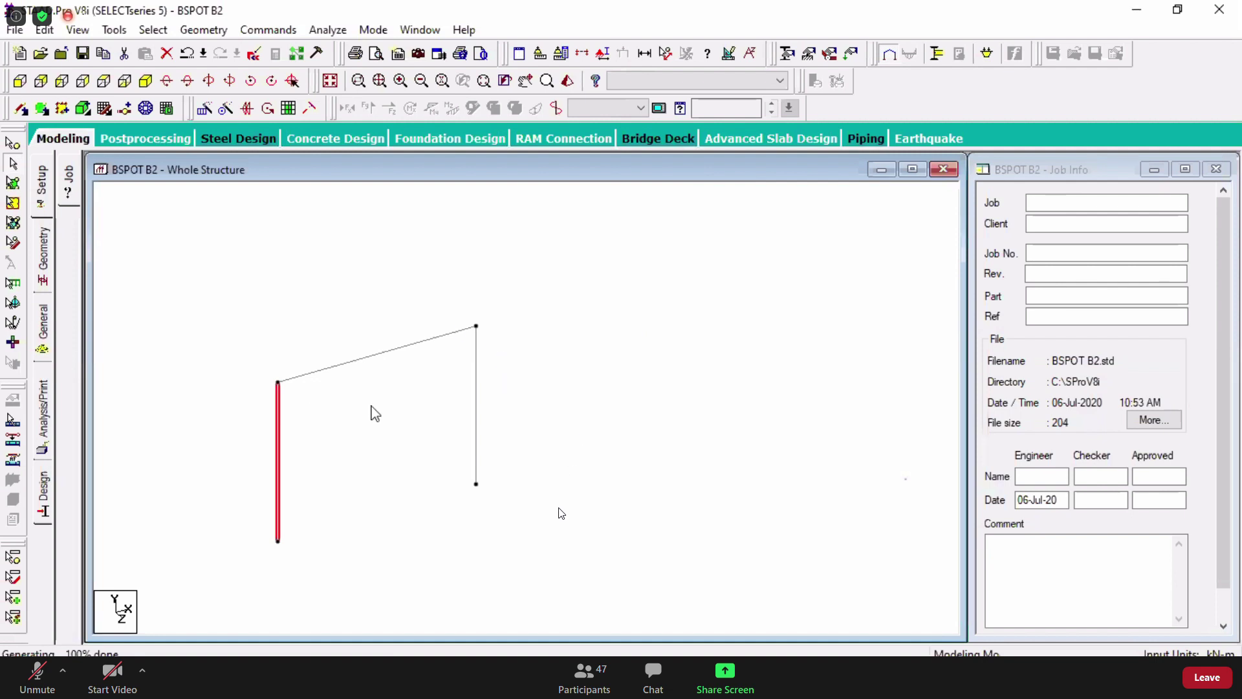
pyautogui.click(617, 378)
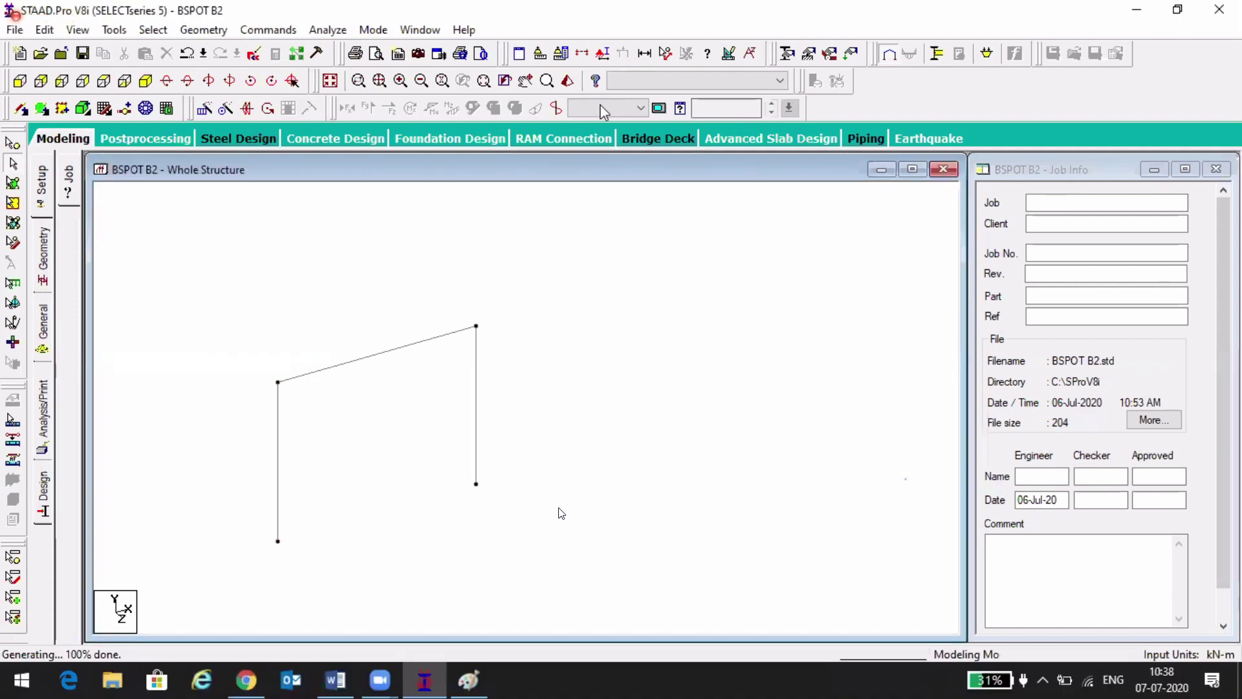
# - Measure the node-to-node distances along the top beam and the original column, and exit the measuring tool
pyautogui.click(278, 382)
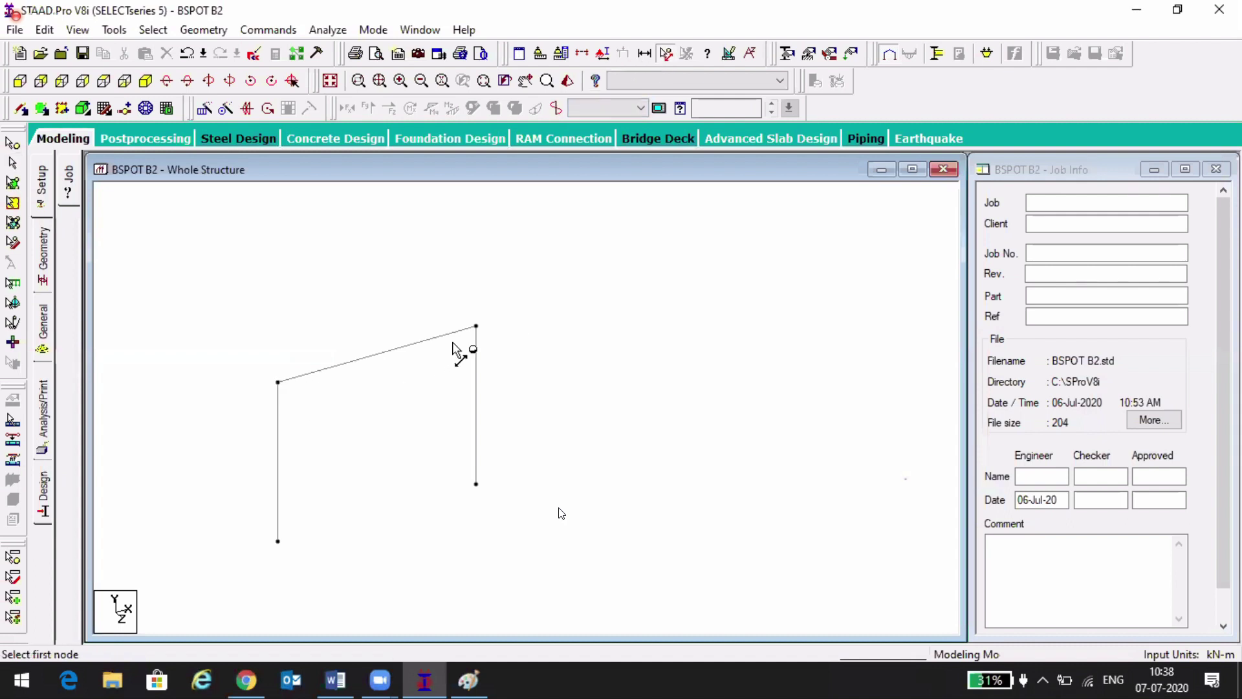
pyautogui.click(476, 326)
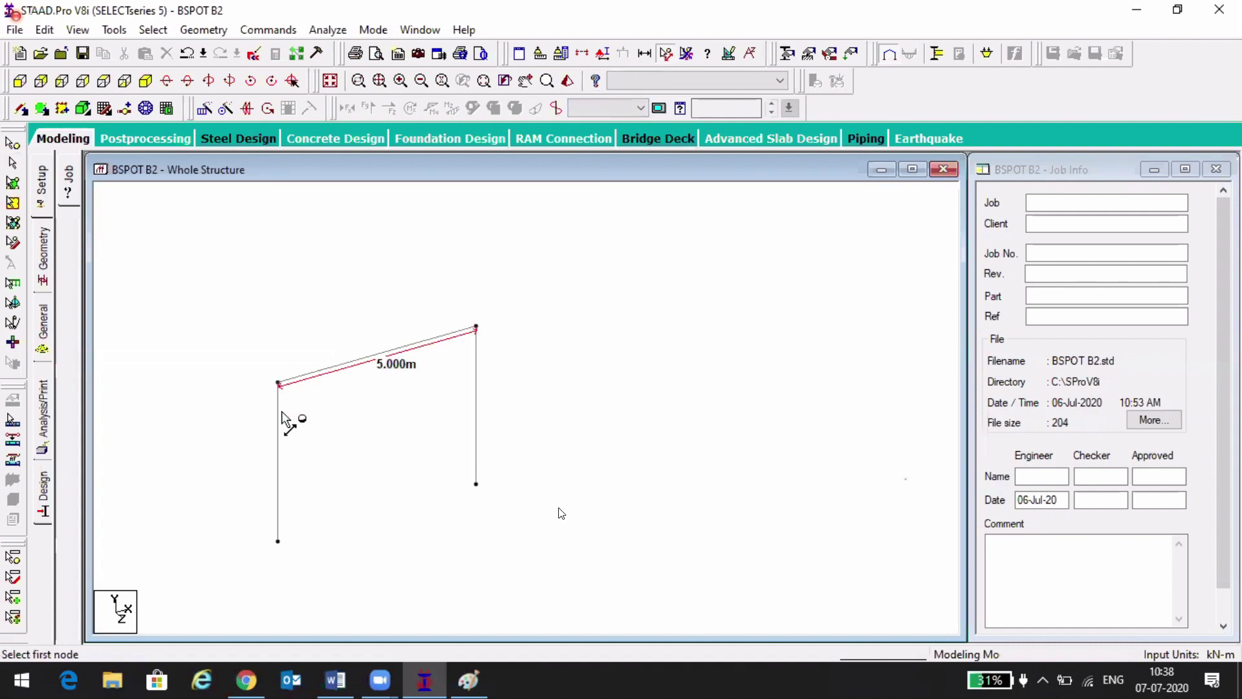
pyautogui.click(278, 541)
pyautogui.click(278, 381)
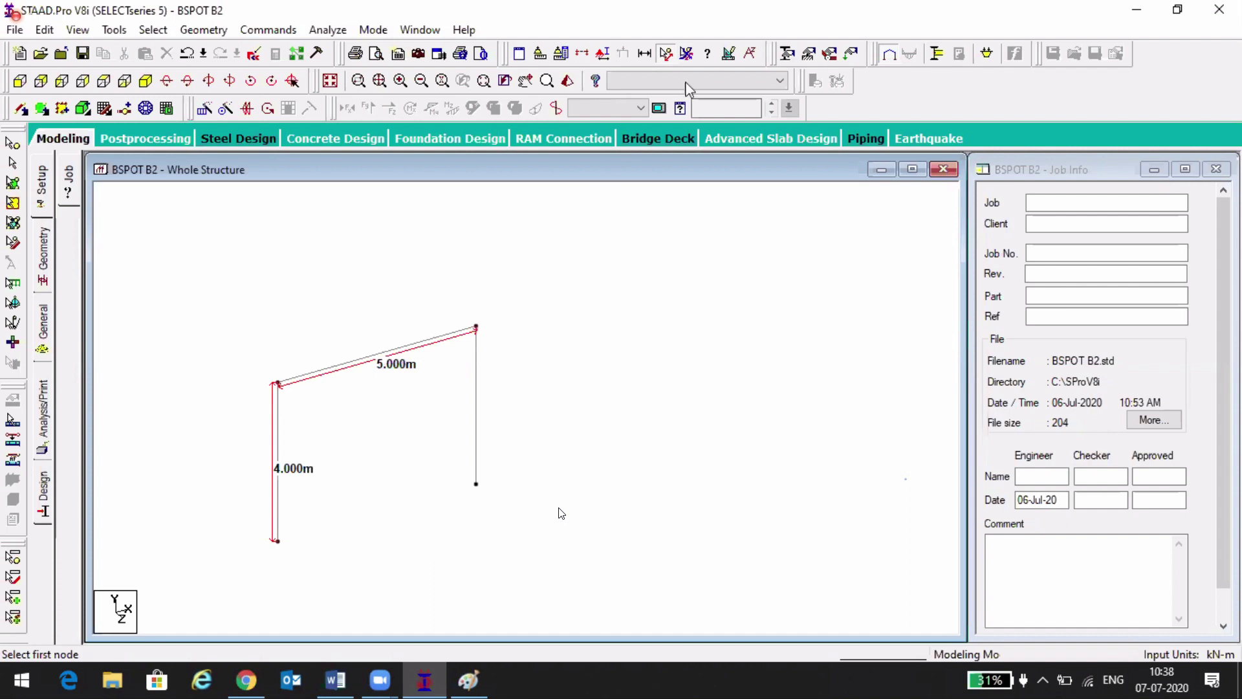
pyautogui.press('Escape')
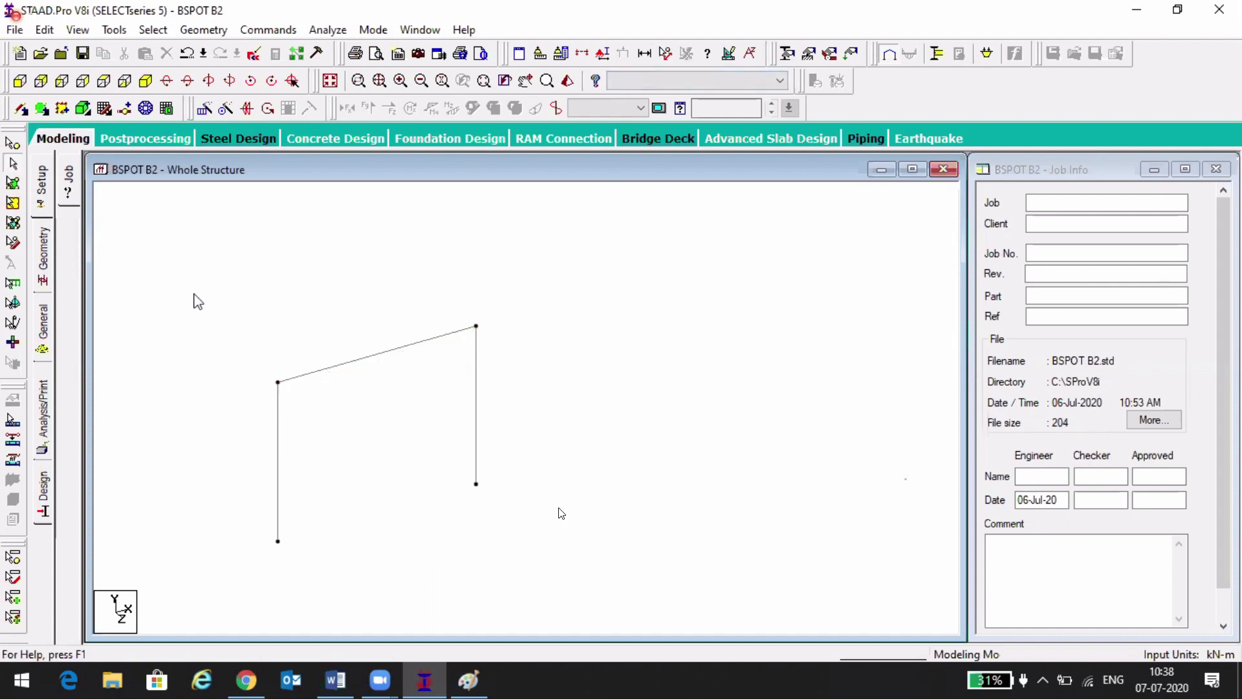
# - Repeat the whole portal frame once along Z at 6 m spacing with Link Steps and Open Base on
pyautogui.moveTo(185, 282); pyautogui.dragTo(616, 547)
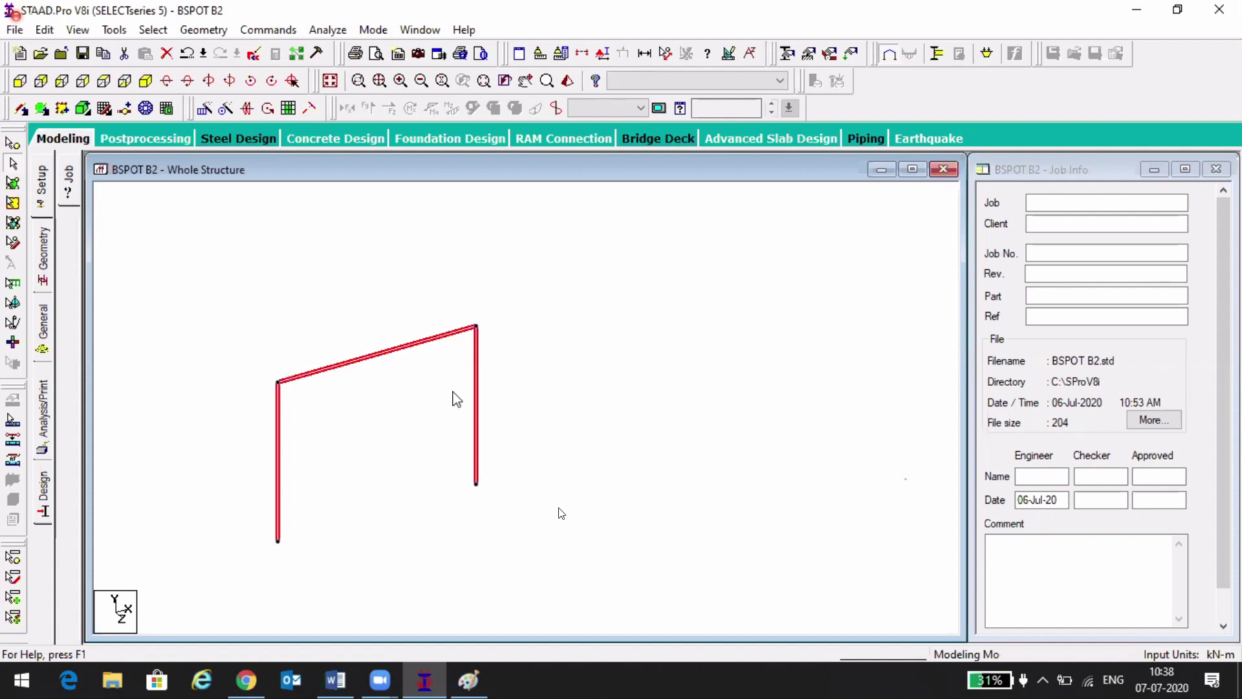
pyautogui.click(204, 108)
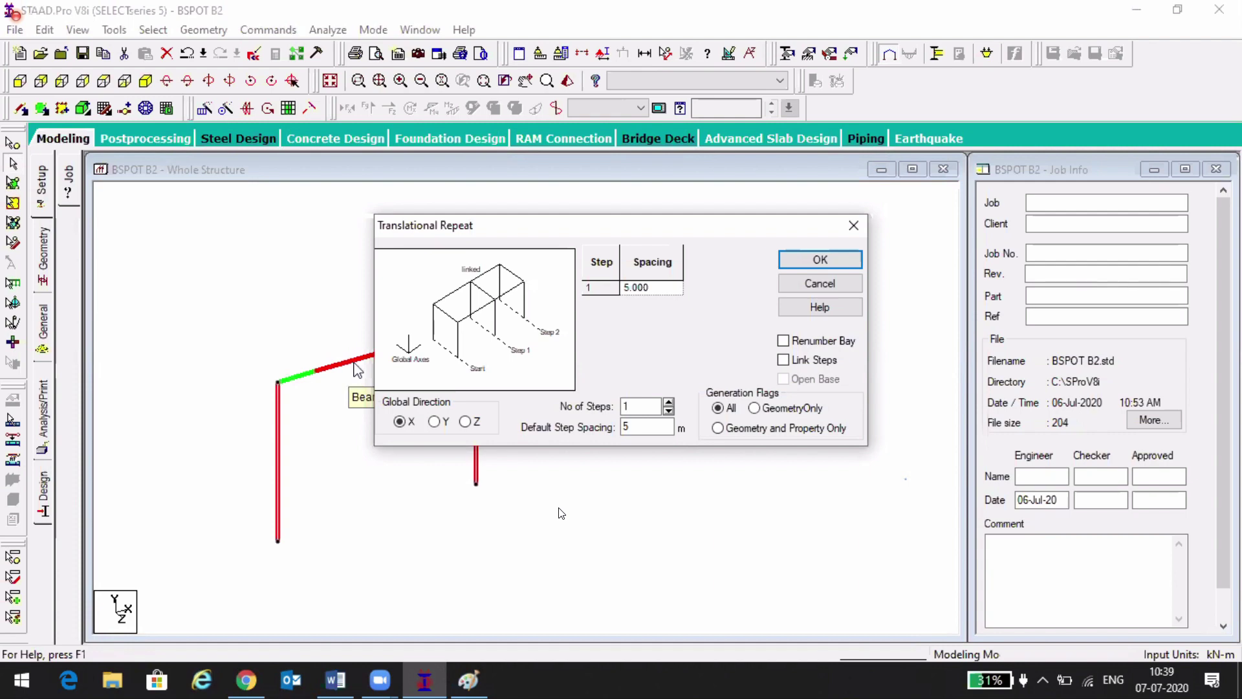
pyautogui.click(349, 361)
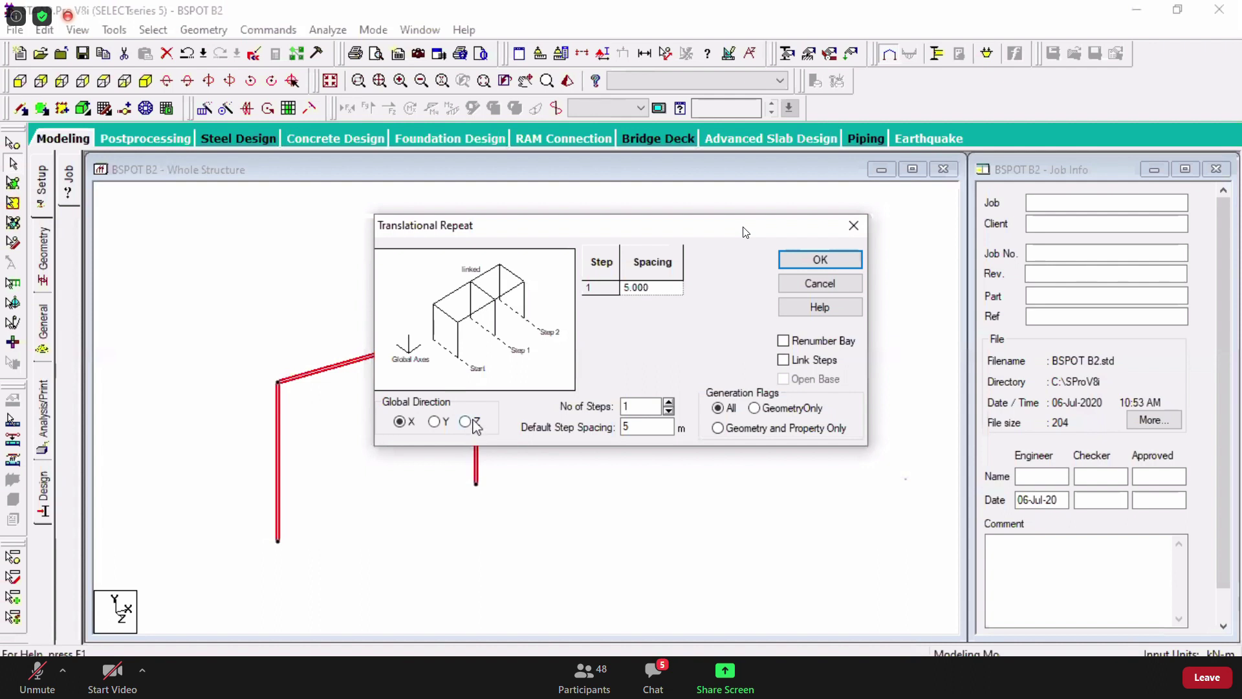
pyautogui.click(466, 422)
pyautogui.moveTo(743, 232); pyautogui.dragTo(918, 254)
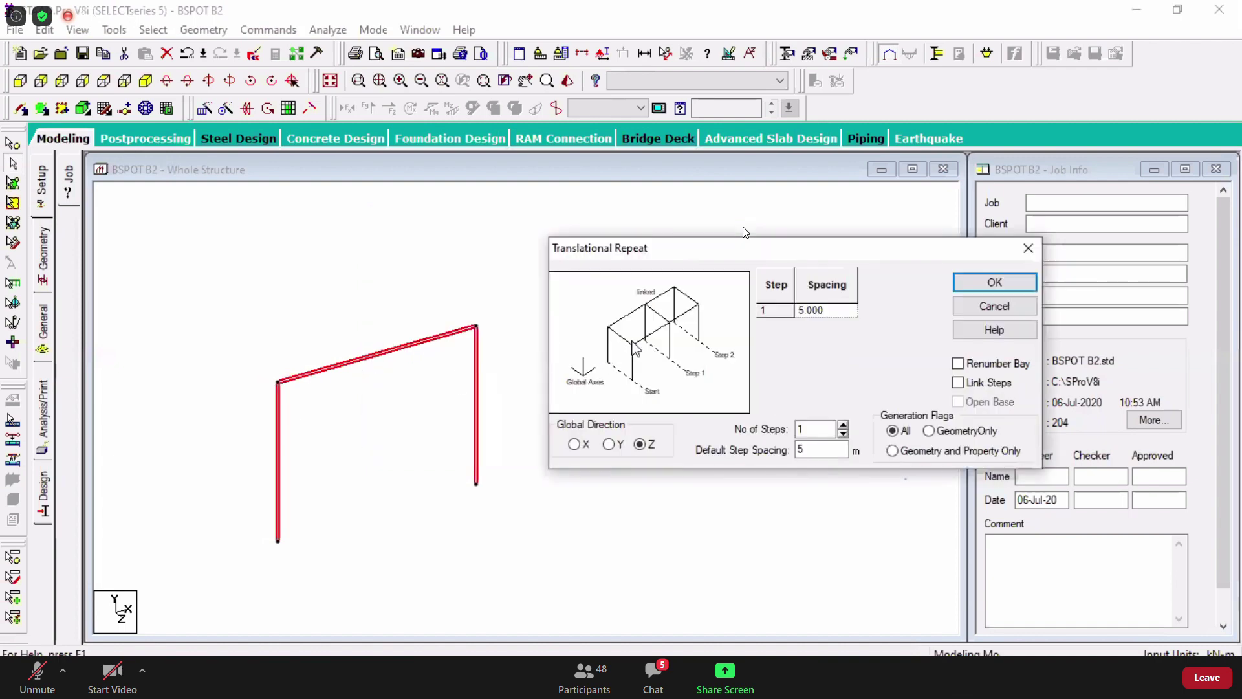
pyautogui.click(636, 348)
pyautogui.click(652, 679)
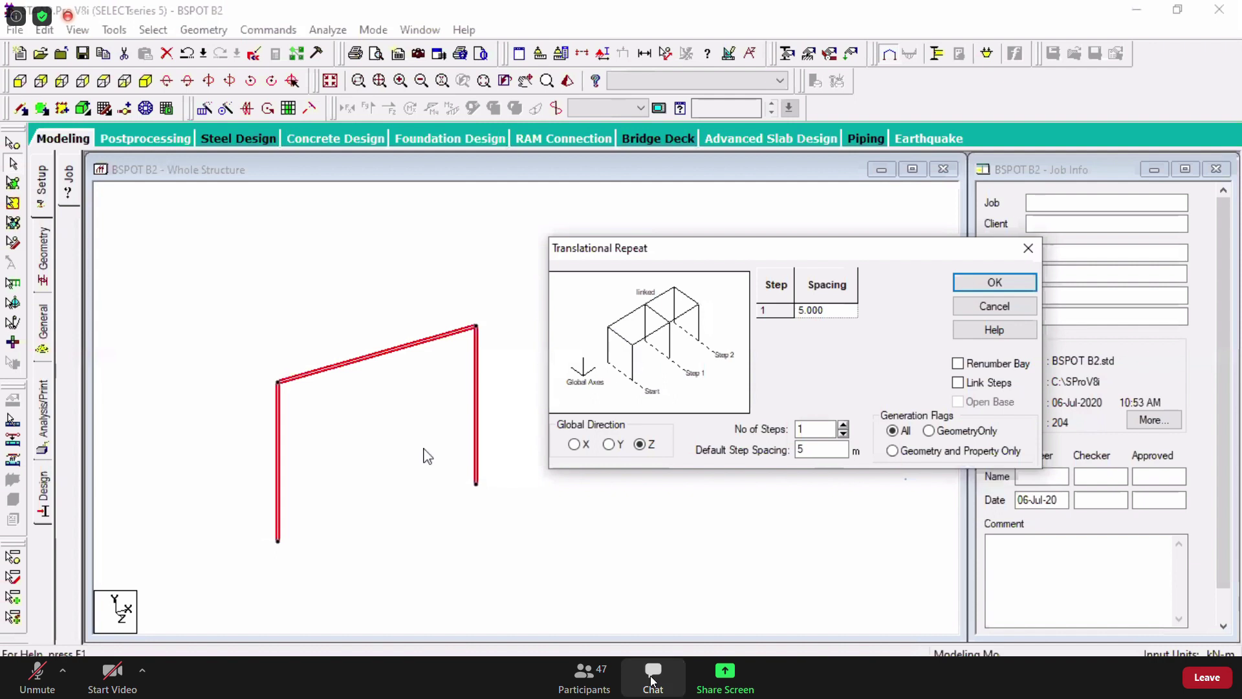
pyautogui.click(817, 448)
pyautogui.doubleClick(800, 451)
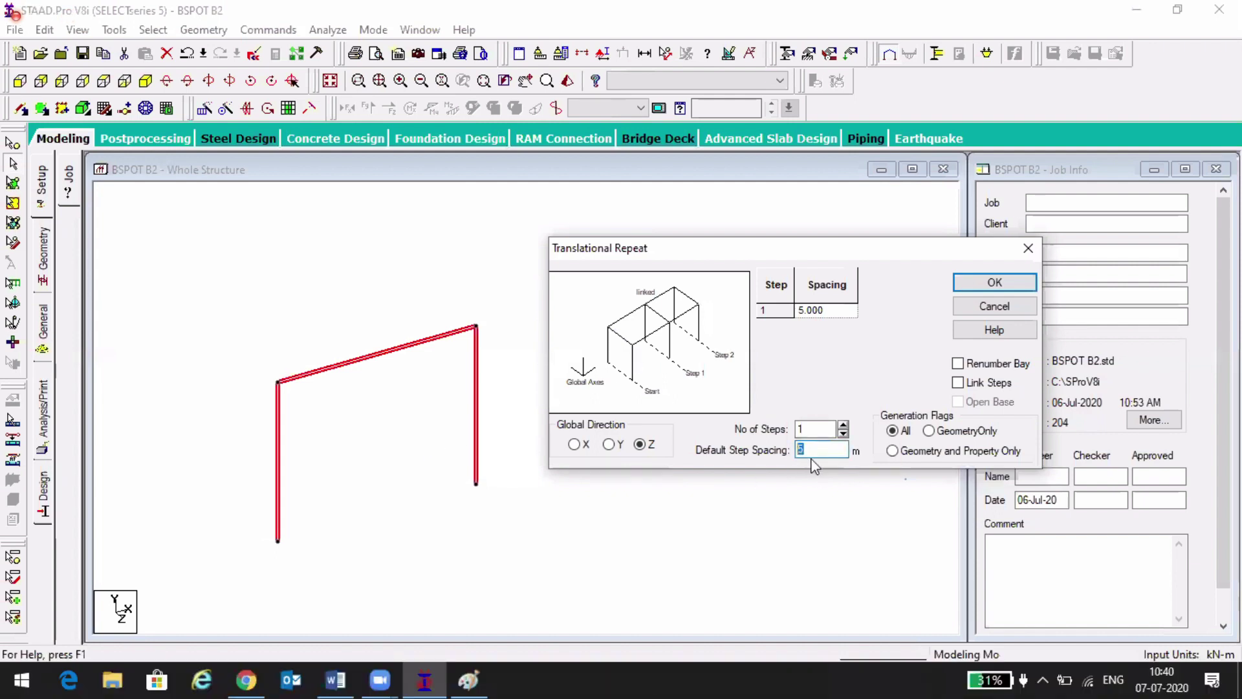
pyautogui.write('6')
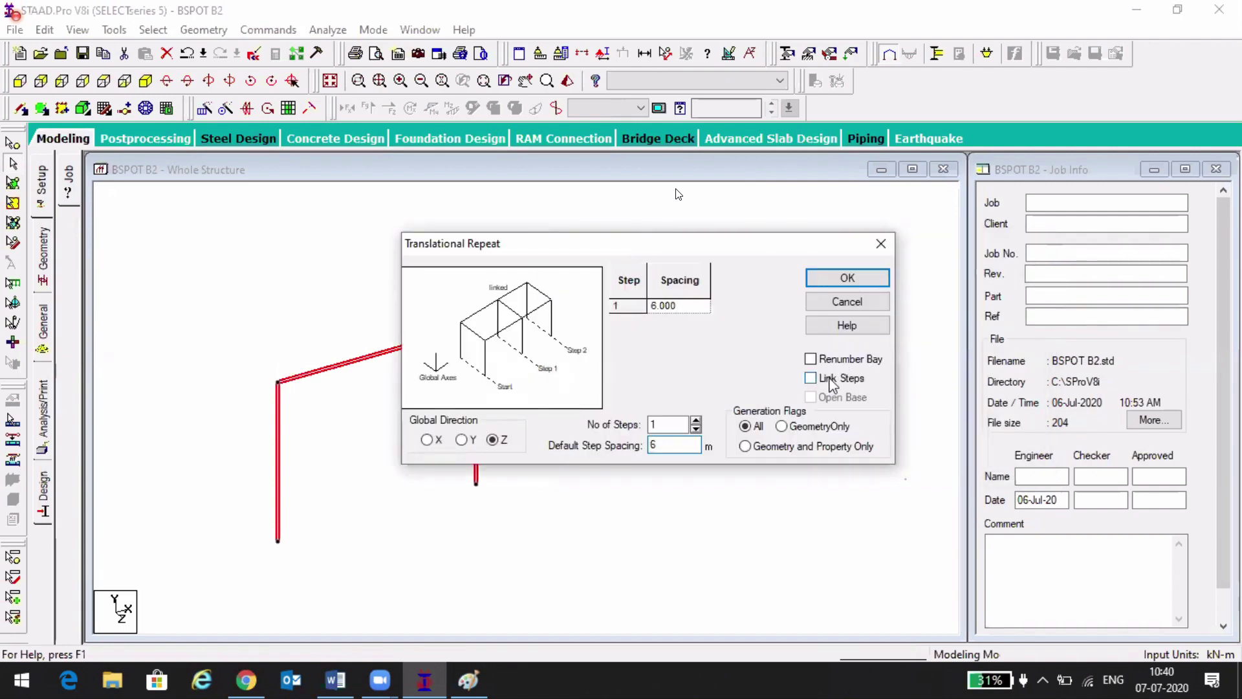
pyautogui.click(834, 377)
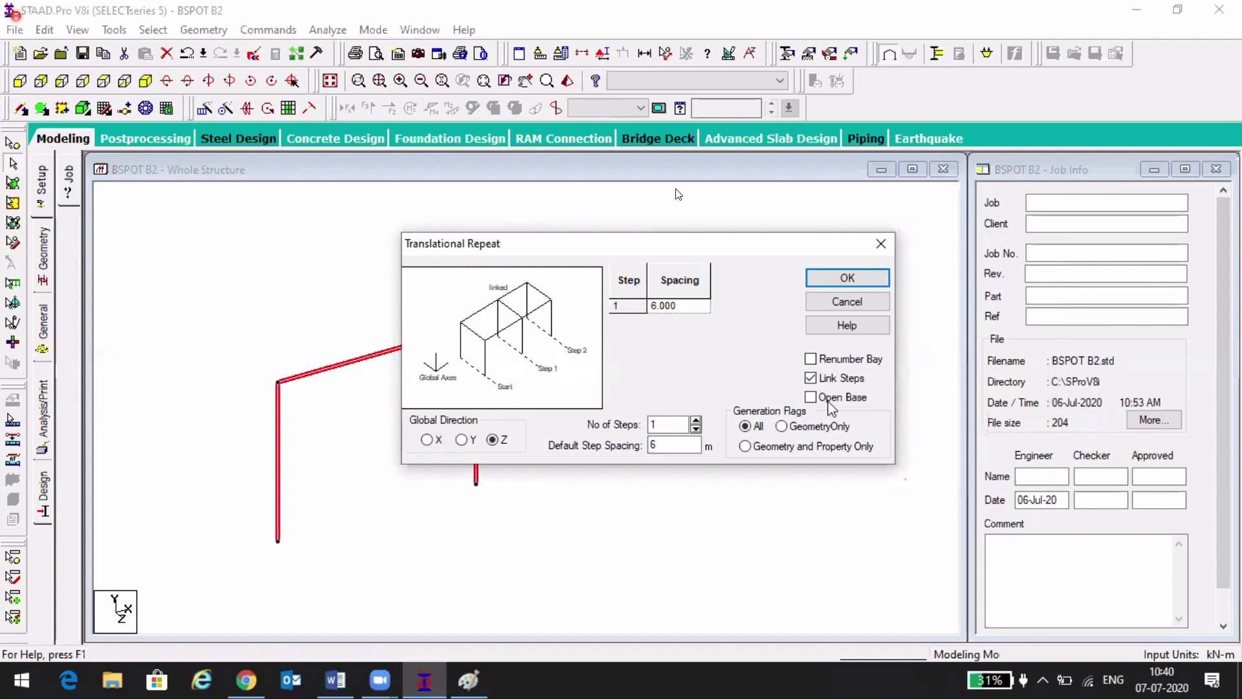
pyautogui.click(830, 401)
pyautogui.click(848, 278)
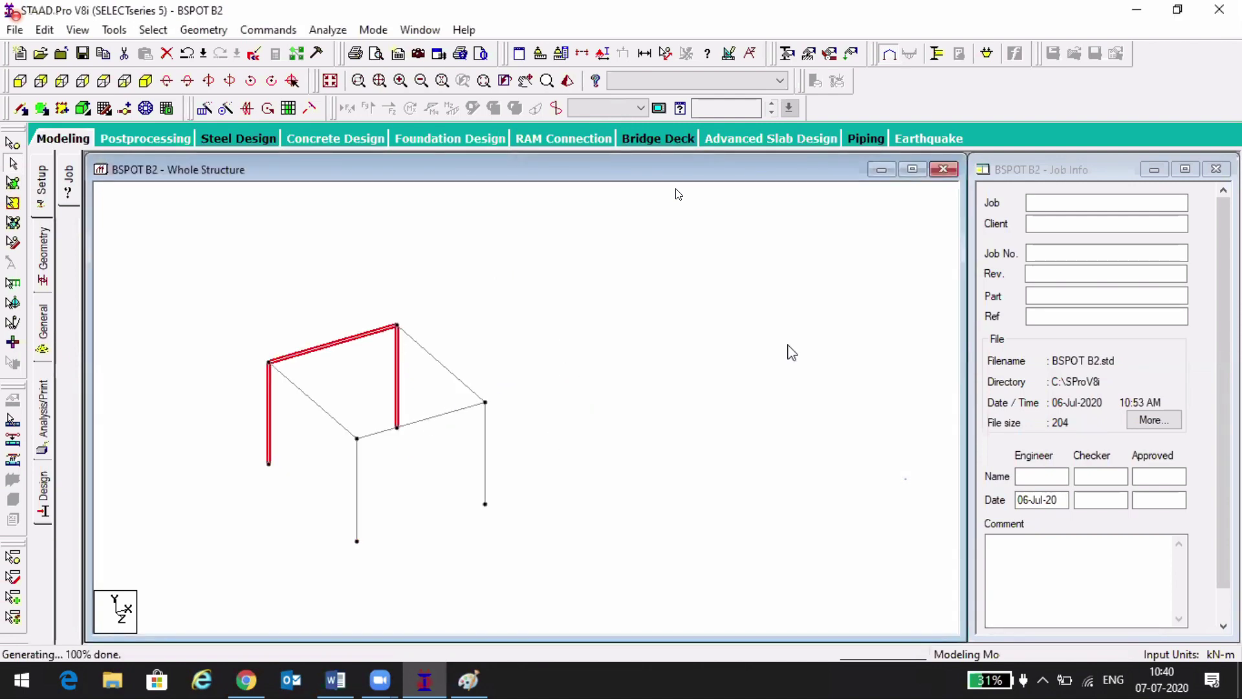
# - Clear the selection and display the dimensions of all members in the view
pyautogui.click(456, 346)
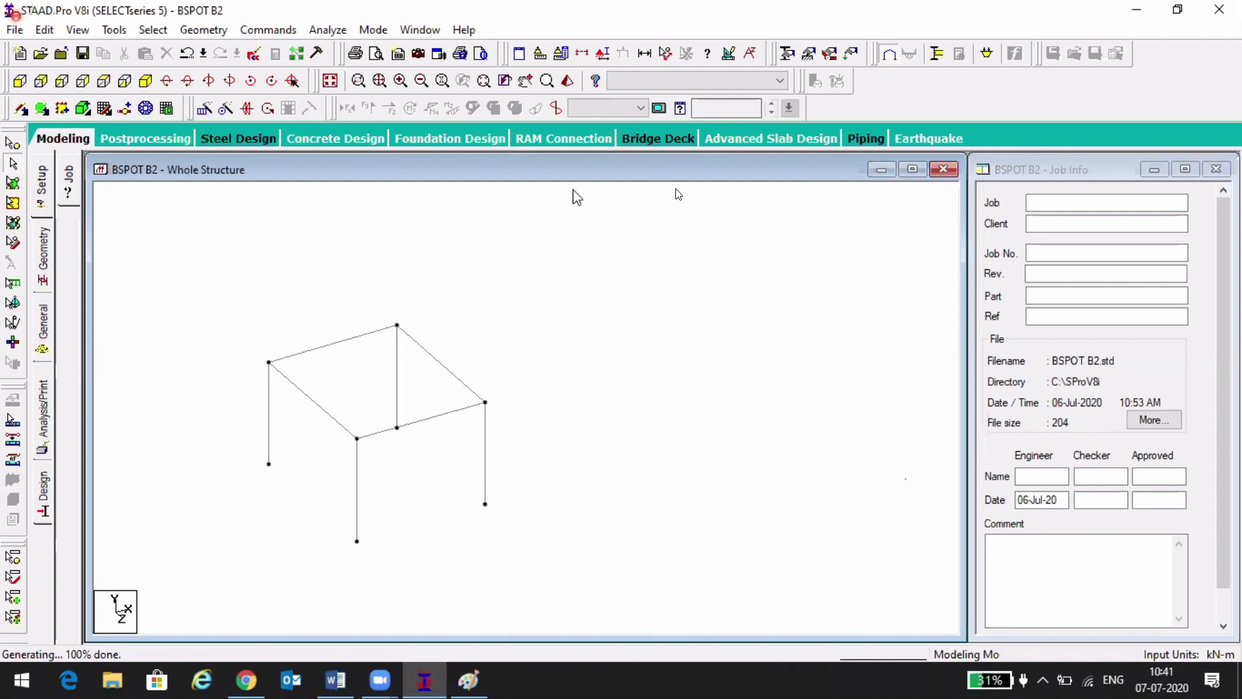
pyautogui.click(332, 273)
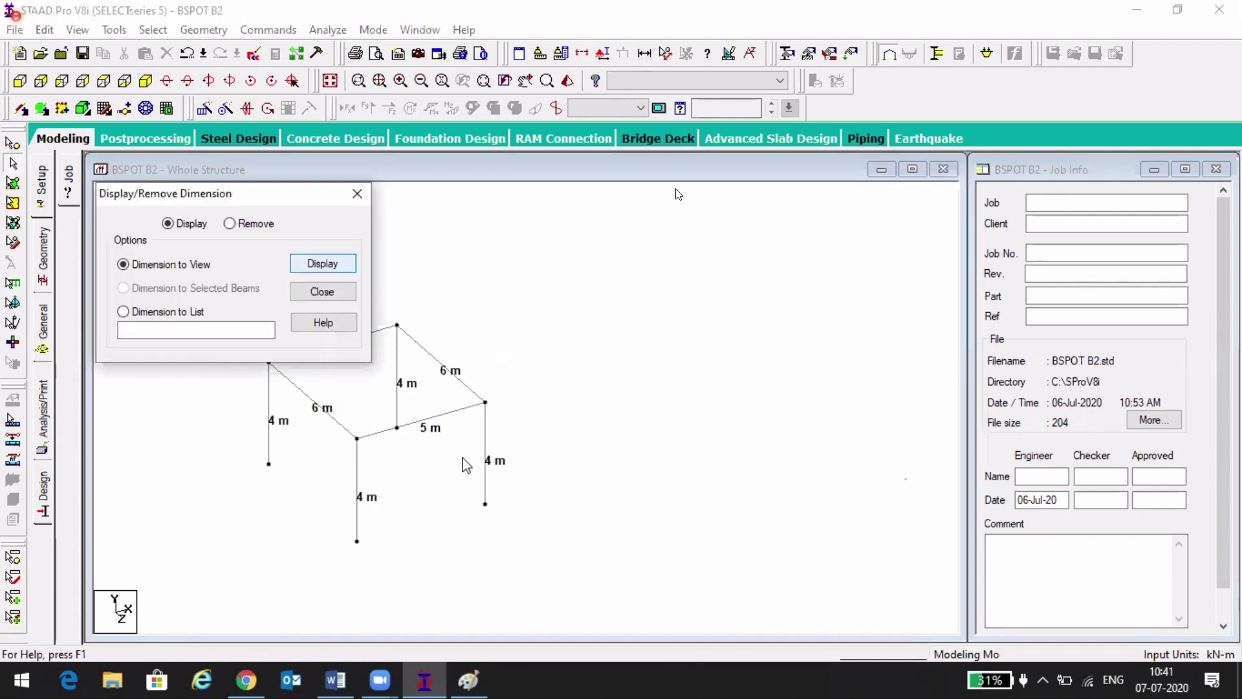
pyautogui.press('Escape')
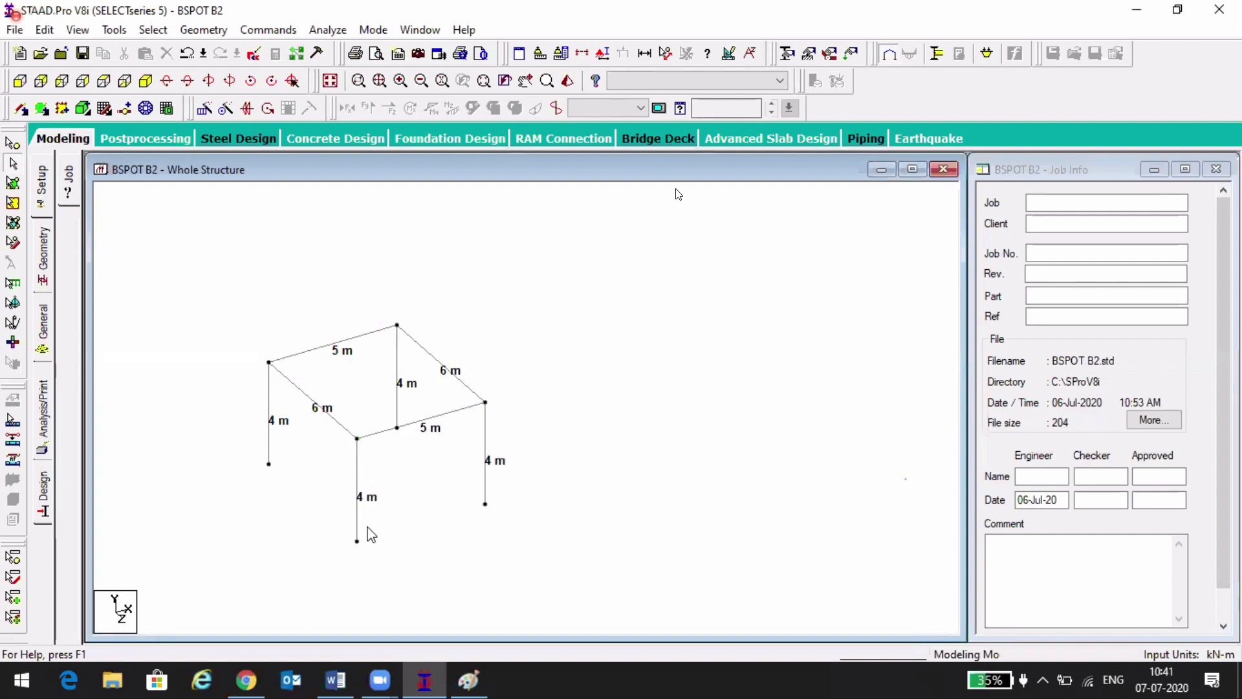
# - Repeat the entire four-column frame once along X at 4 m spacing with Link Steps and Open Base on
pyautogui.moveTo(197, 271); pyautogui.dragTo(511, 556)
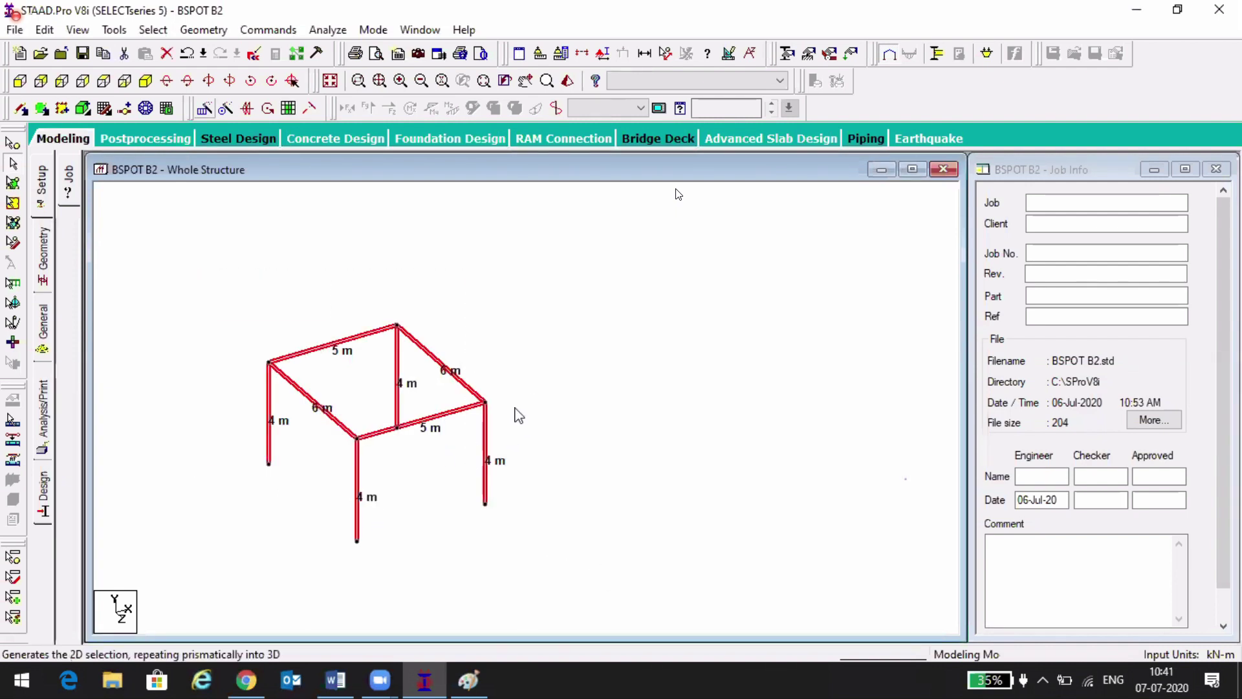
pyautogui.click(204, 108)
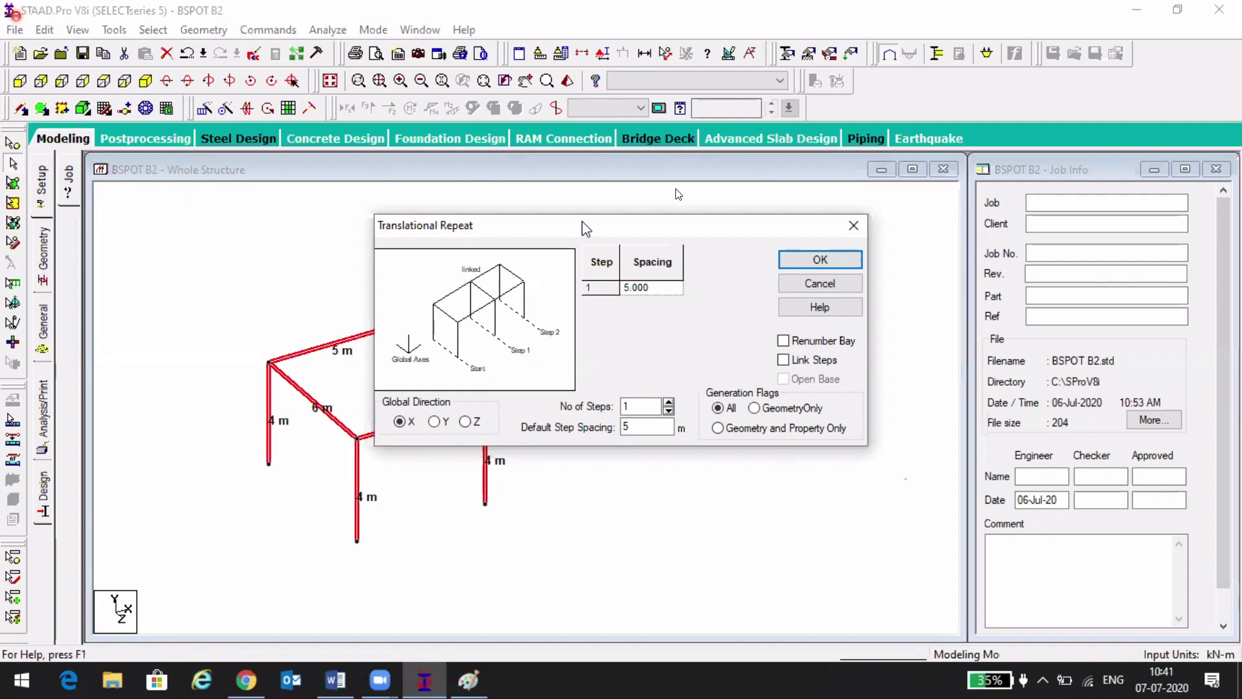
pyautogui.moveTo(574, 228); pyautogui.dragTo(633, 114)
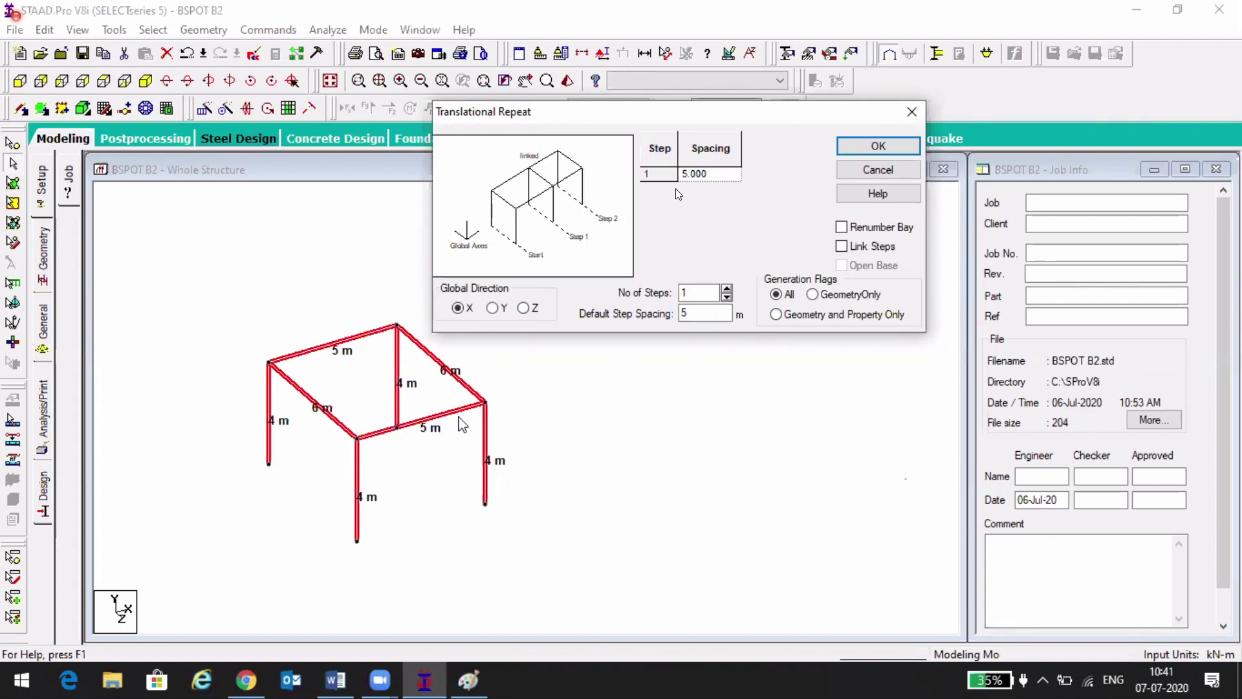
pyautogui.press('Tab')
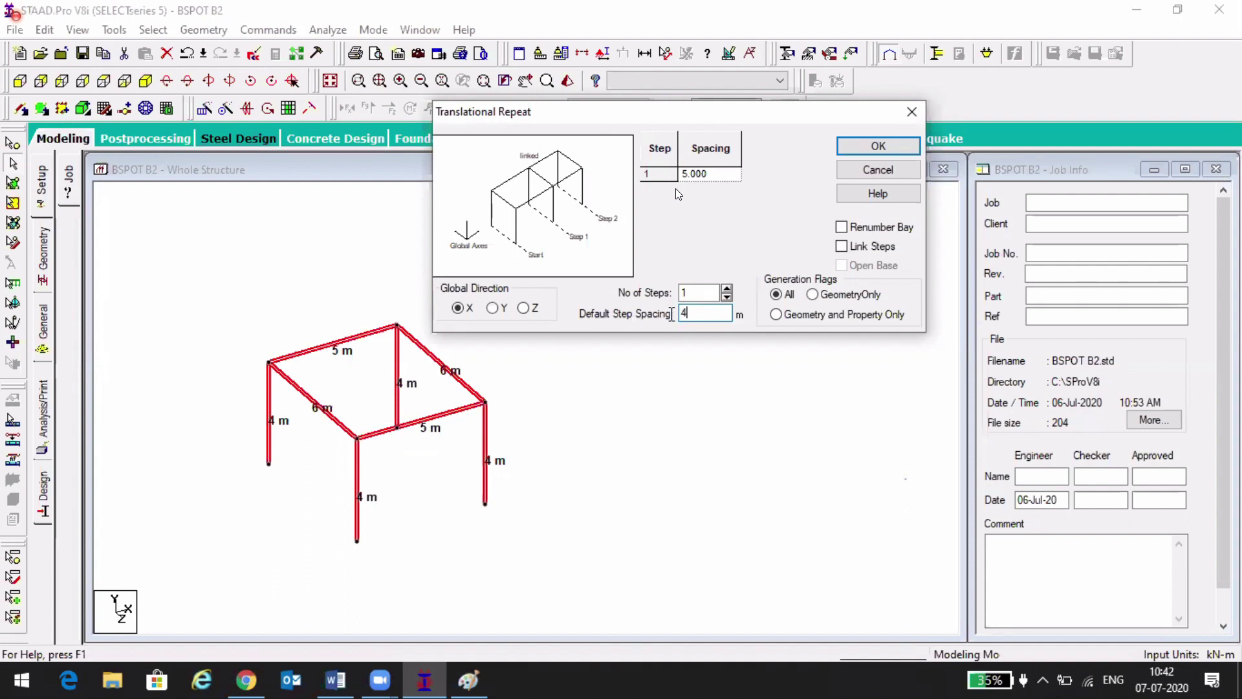
pyautogui.click(849, 249)
pyautogui.click(843, 266)
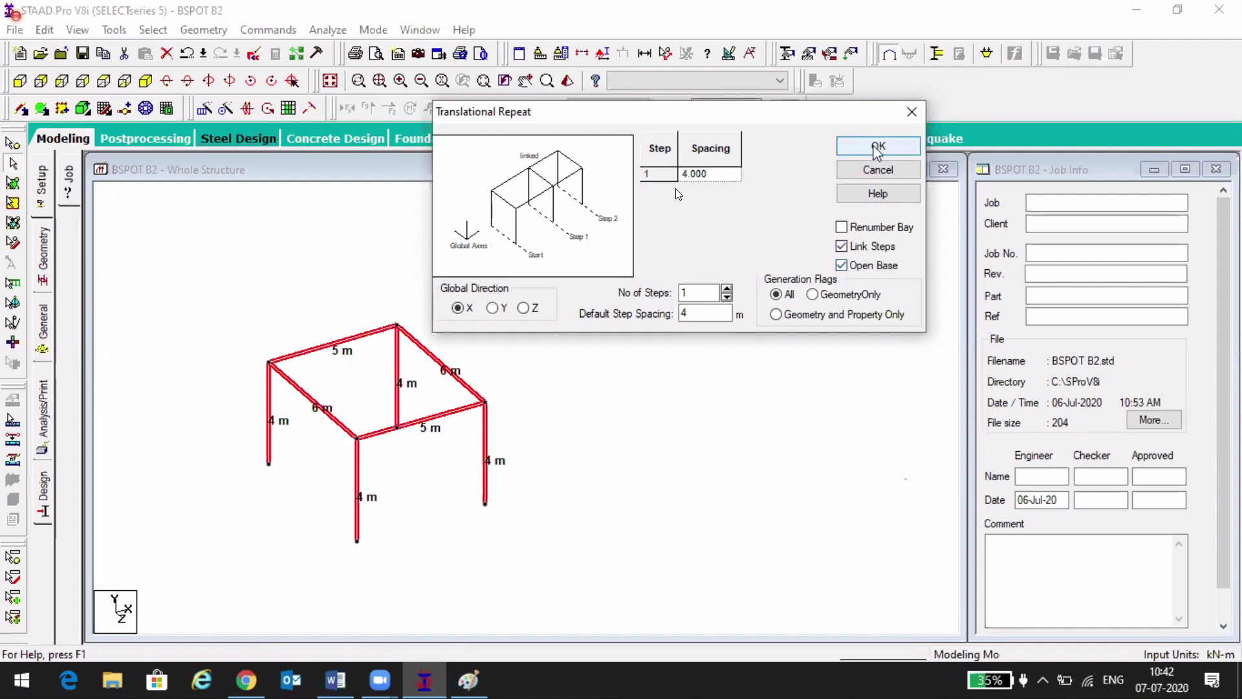
pyautogui.click(877, 148)
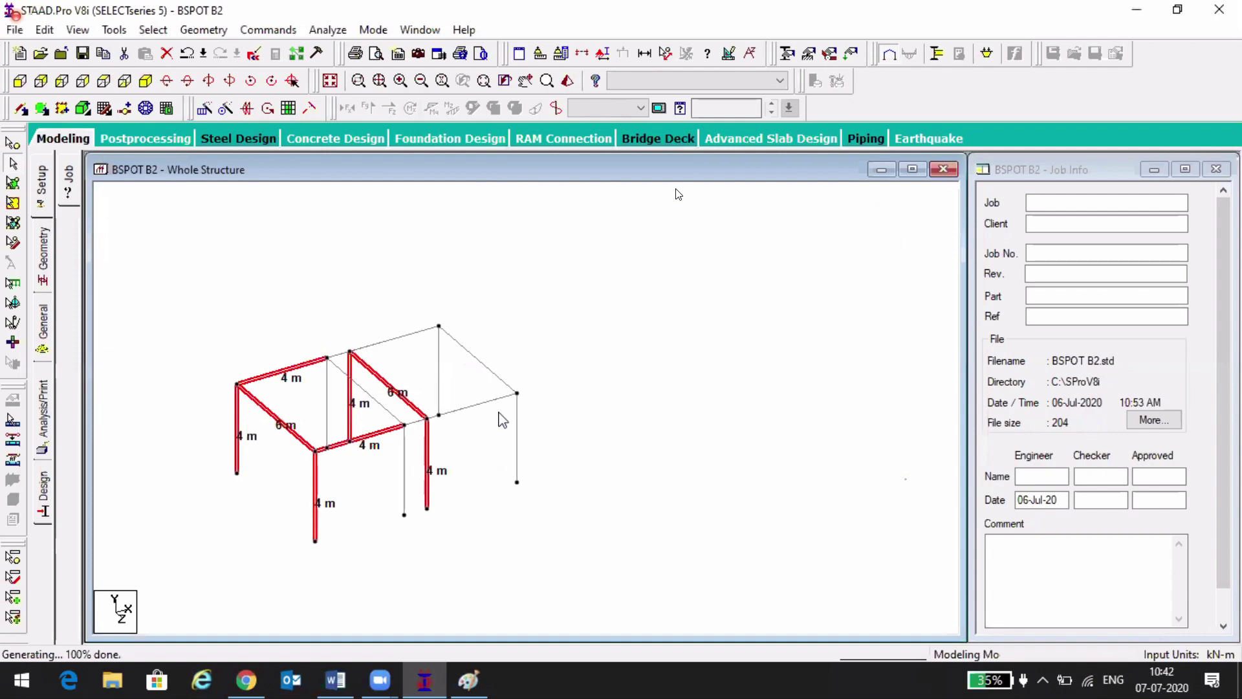
# - Examine how the copied columns and beams line up with the original bay
pyautogui.scroll(1, 389, 453)
pyautogui.scroll(1, 386, 454)
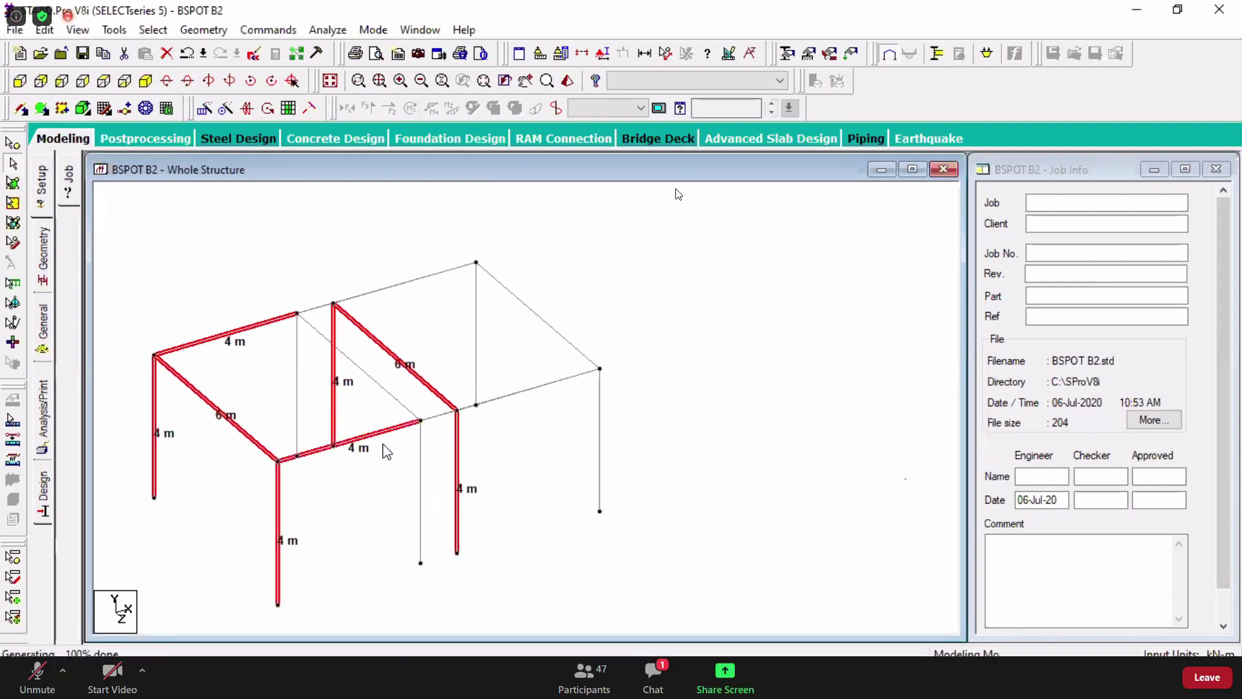
pyautogui.scroll(1, 386, 452)
pyautogui.scroll(1, 416, 440)
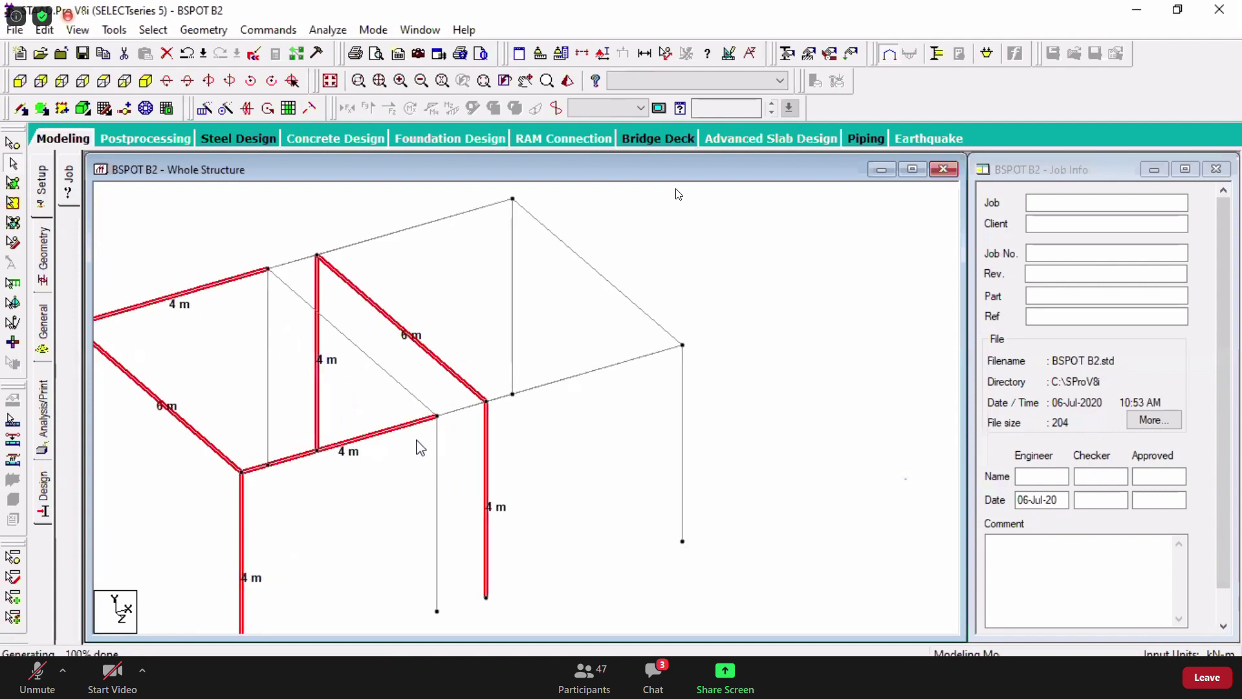
pyautogui.moveTo(504, 458); pyautogui.dragTo(602, 415, button='middle')
pyautogui.scroll(-2, 602, 415)
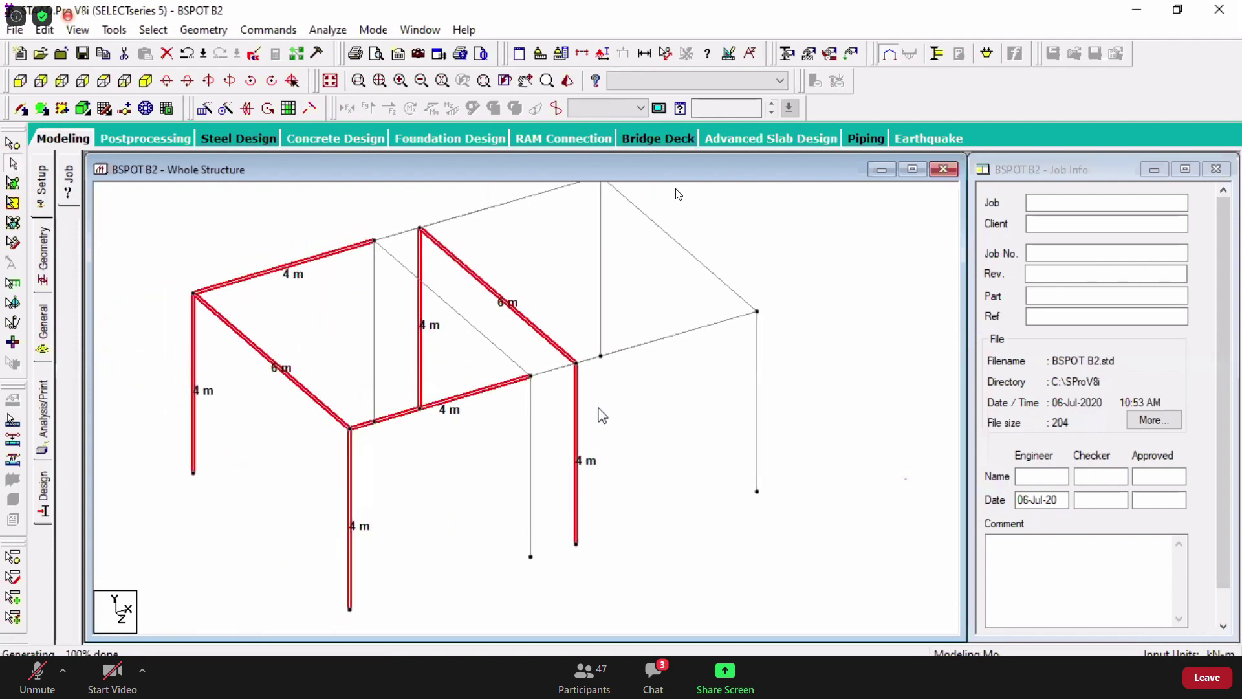
pyautogui.scroll(-1, 599, 414)
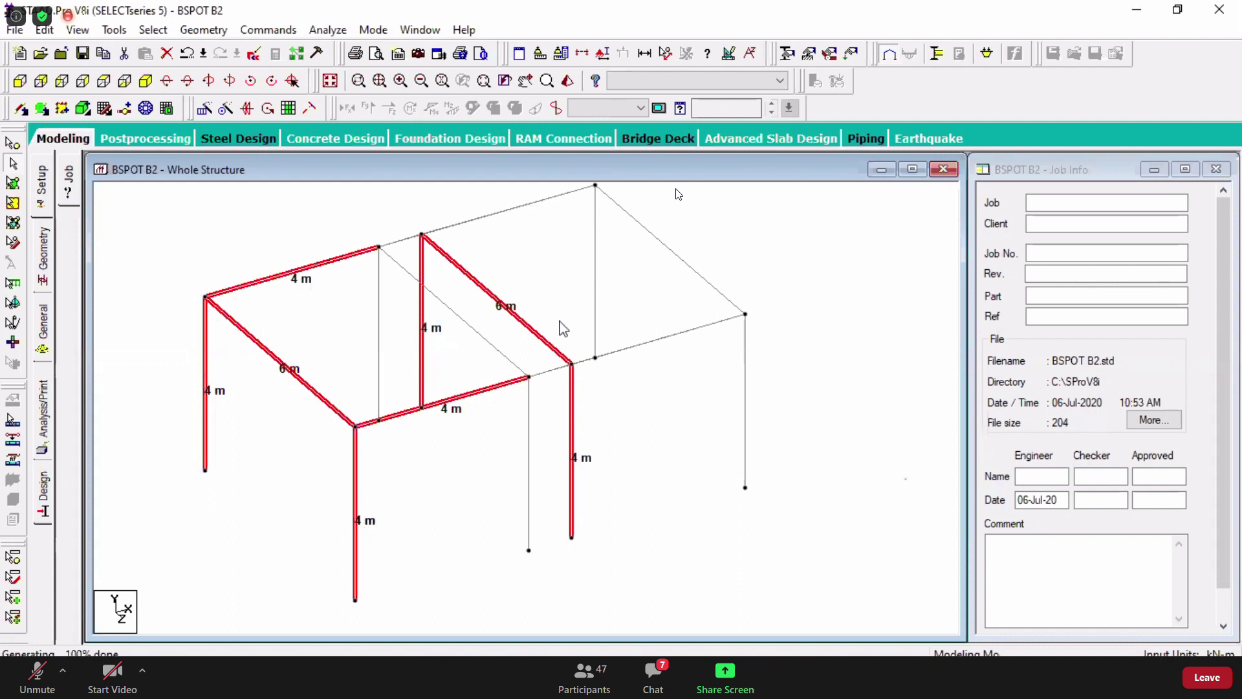
# - Remove the displayed dimensions from the selected beams
pyautogui.click(665, 53)
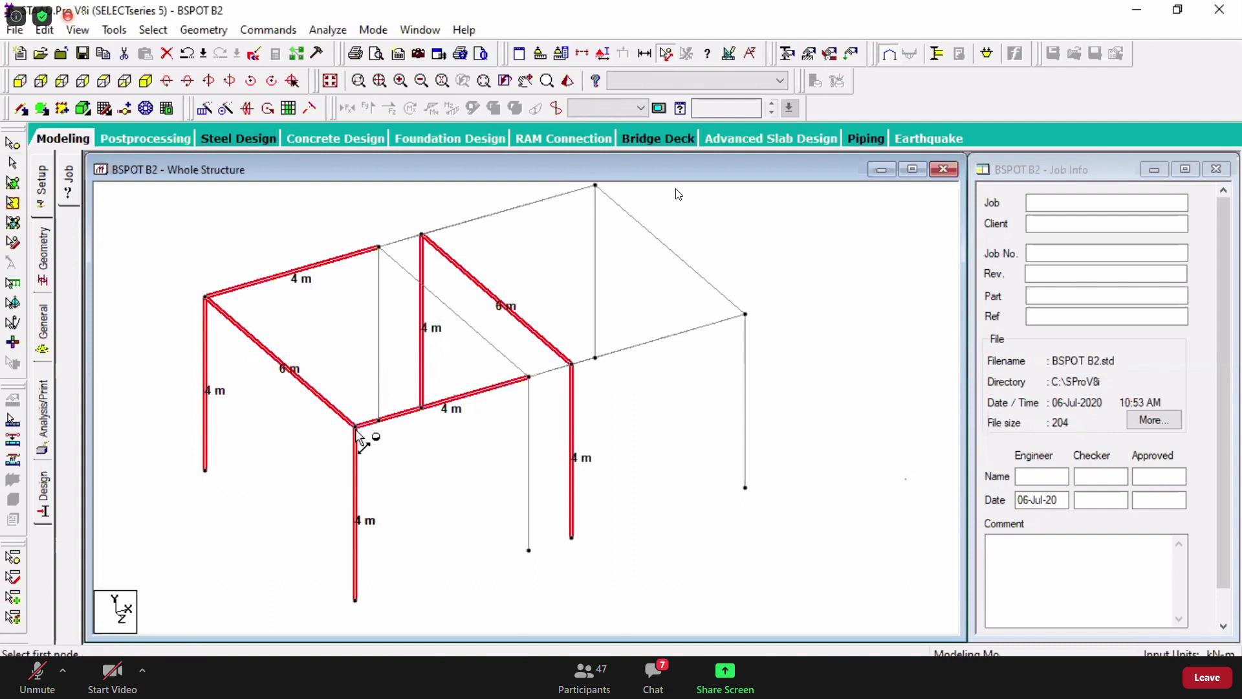
pyautogui.click(645, 55)
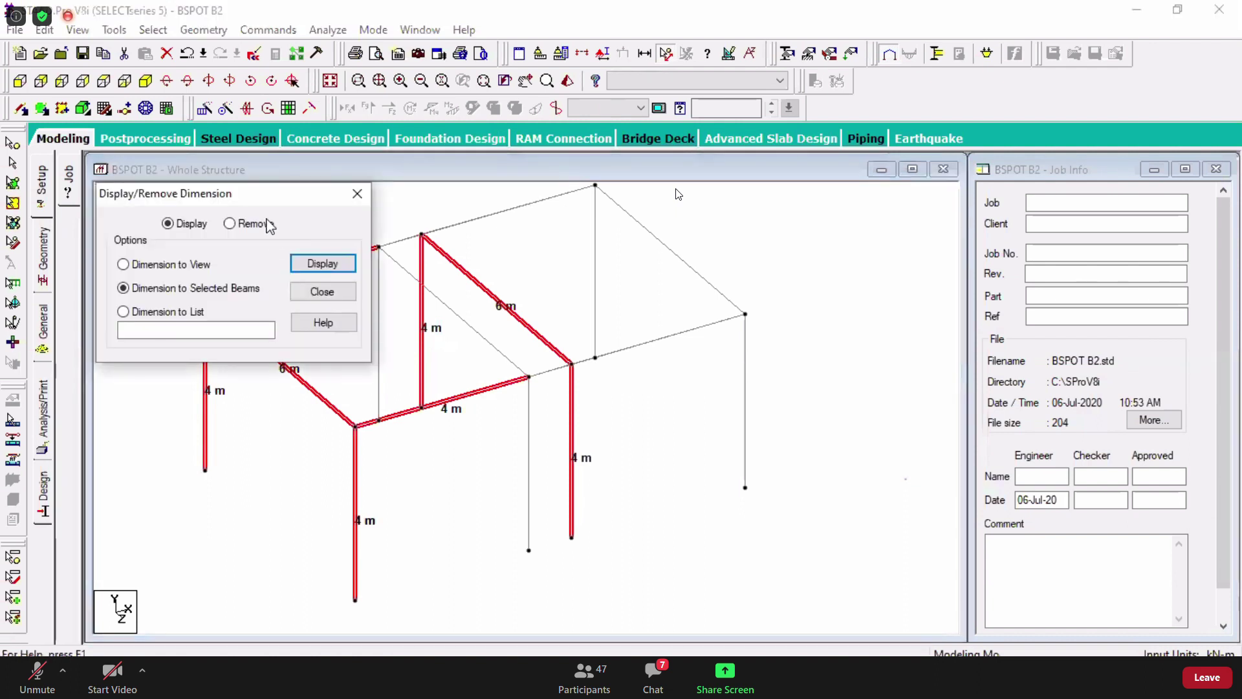
pyautogui.click(269, 224)
pyautogui.click(323, 263)
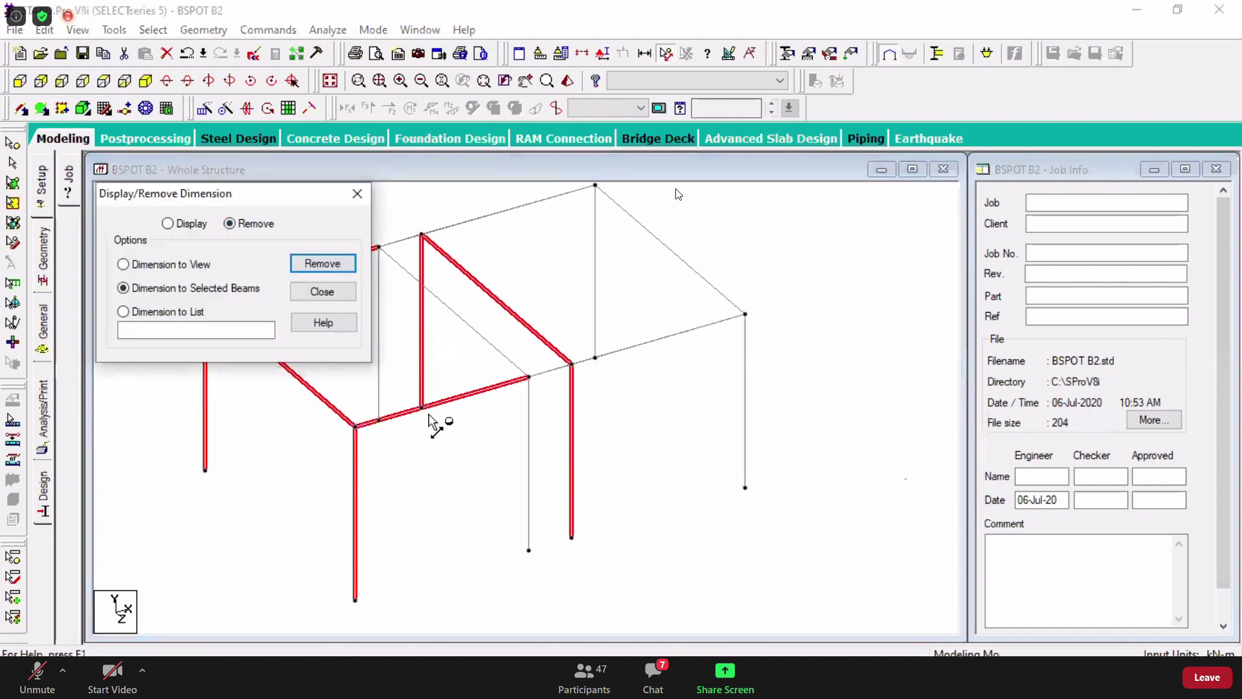
pyautogui.click(322, 291)
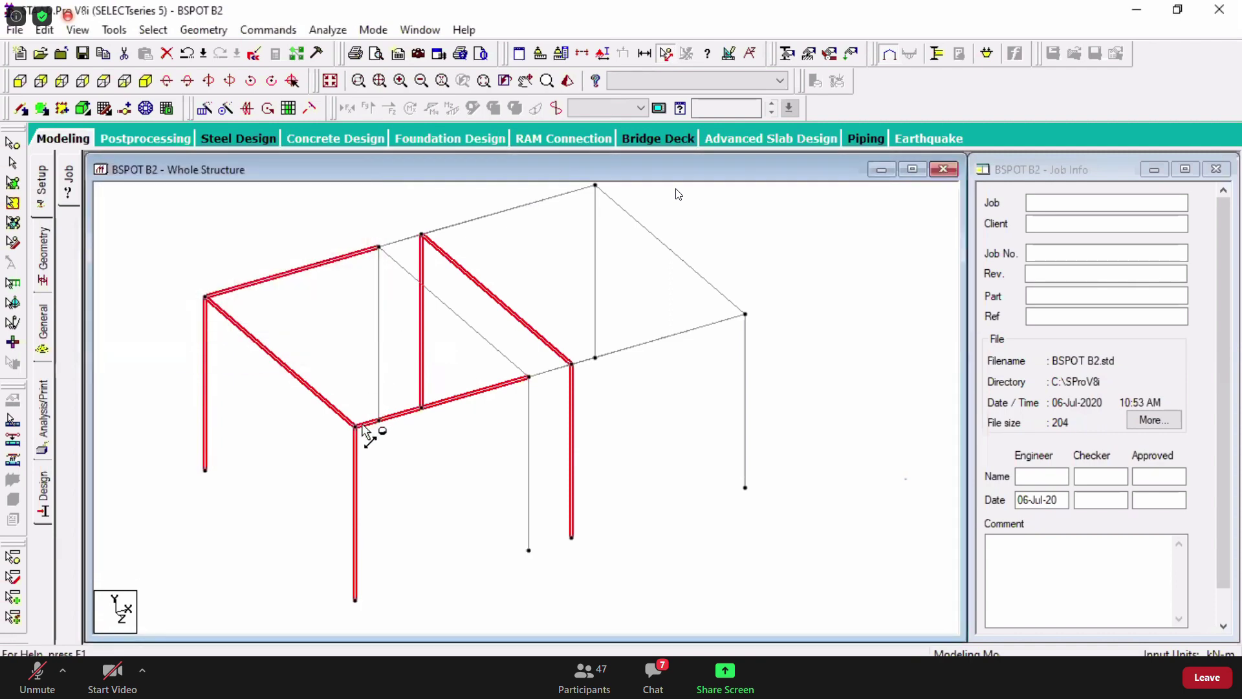
# - Measure the front beam from the first column's top node to the copied column's top node
pyautogui.click(357, 426)
pyautogui.click(529, 378)
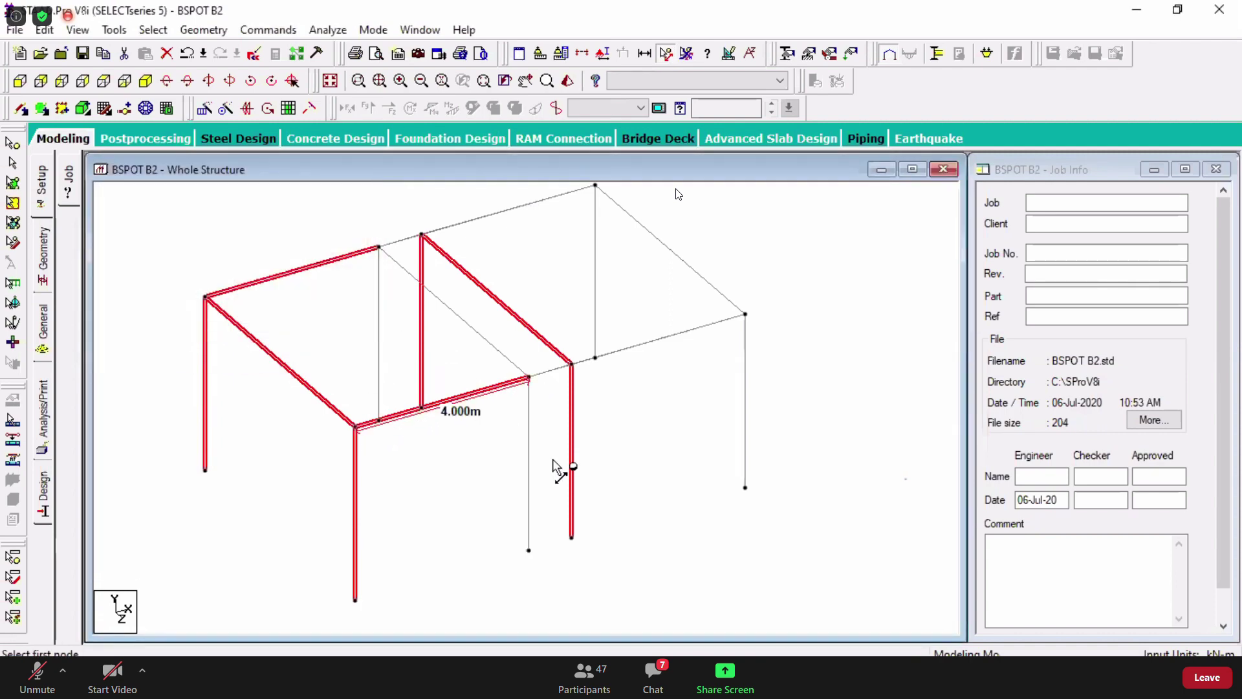
# - Measure the original bay's rear beam and the copied bay's front beam between their top nodes, and clear the displayed distances
pyautogui.click(206, 297)
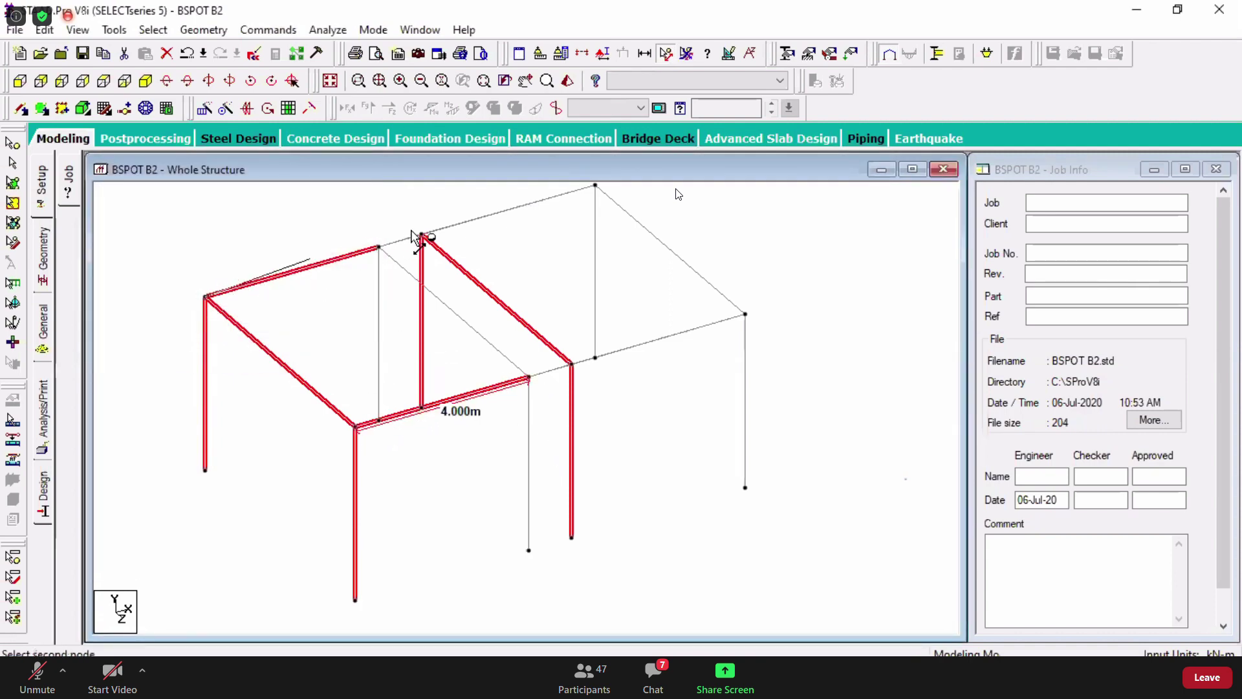
pyautogui.click(420, 235)
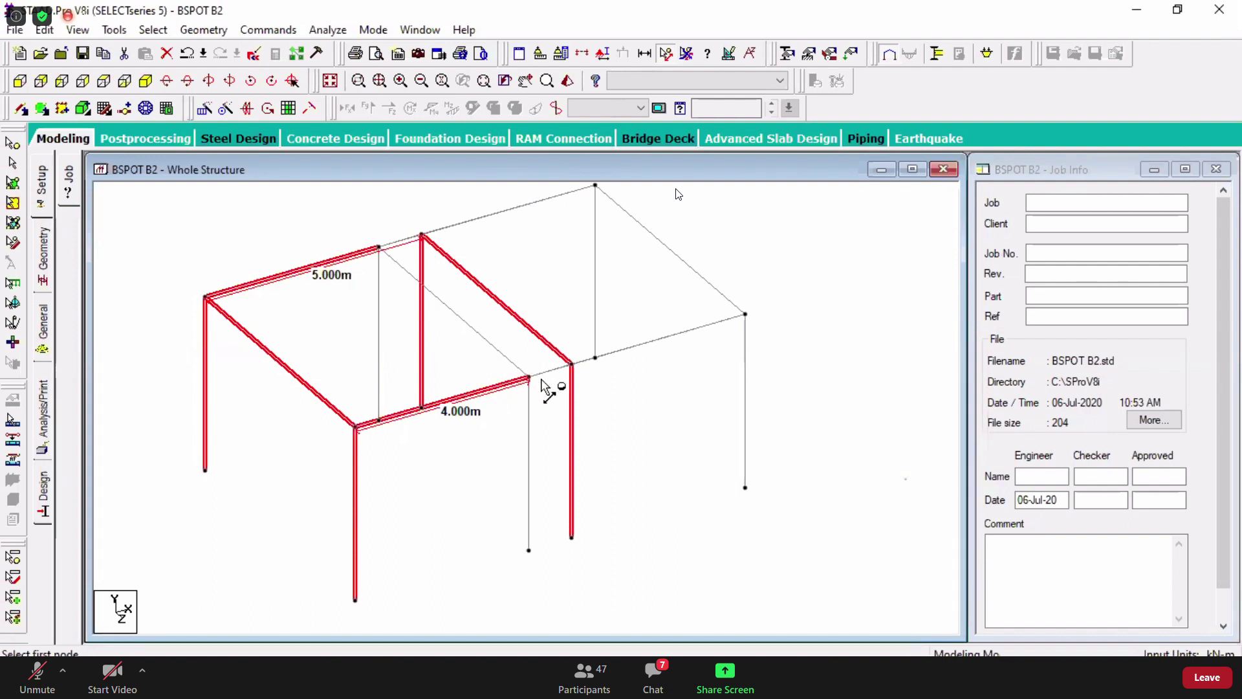
pyautogui.click(571, 362)
pyautogui.click(746, 316)
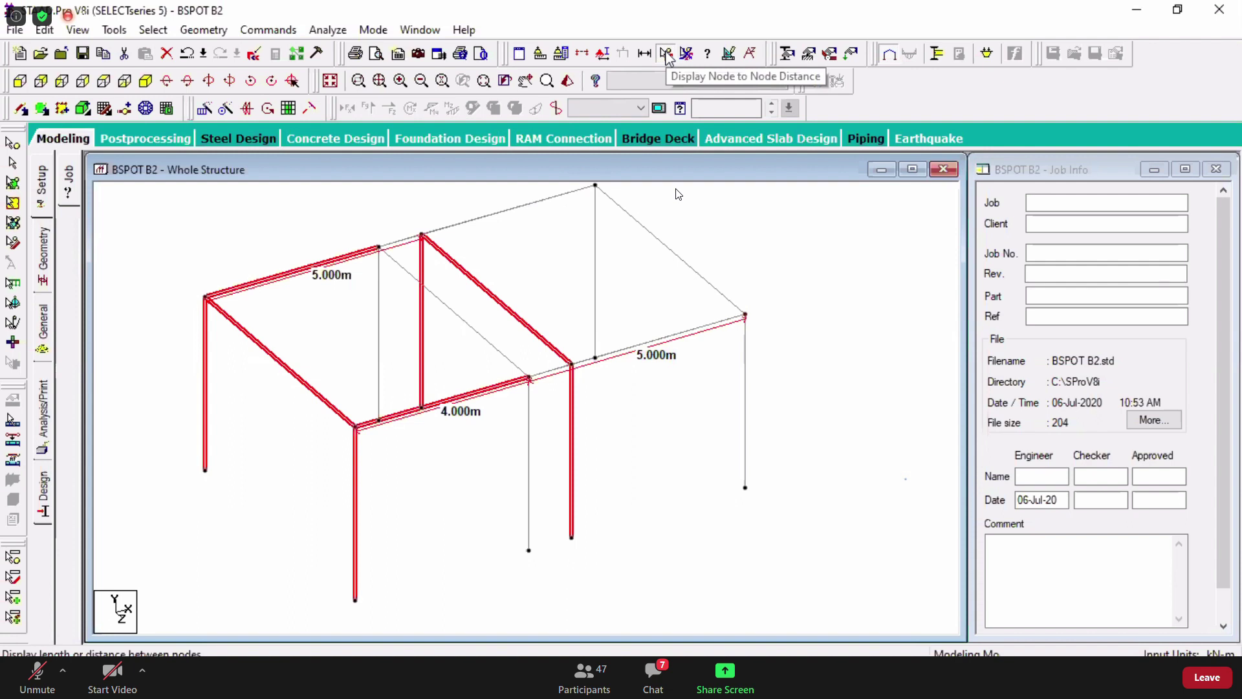
pyautogui.click(687, 54)
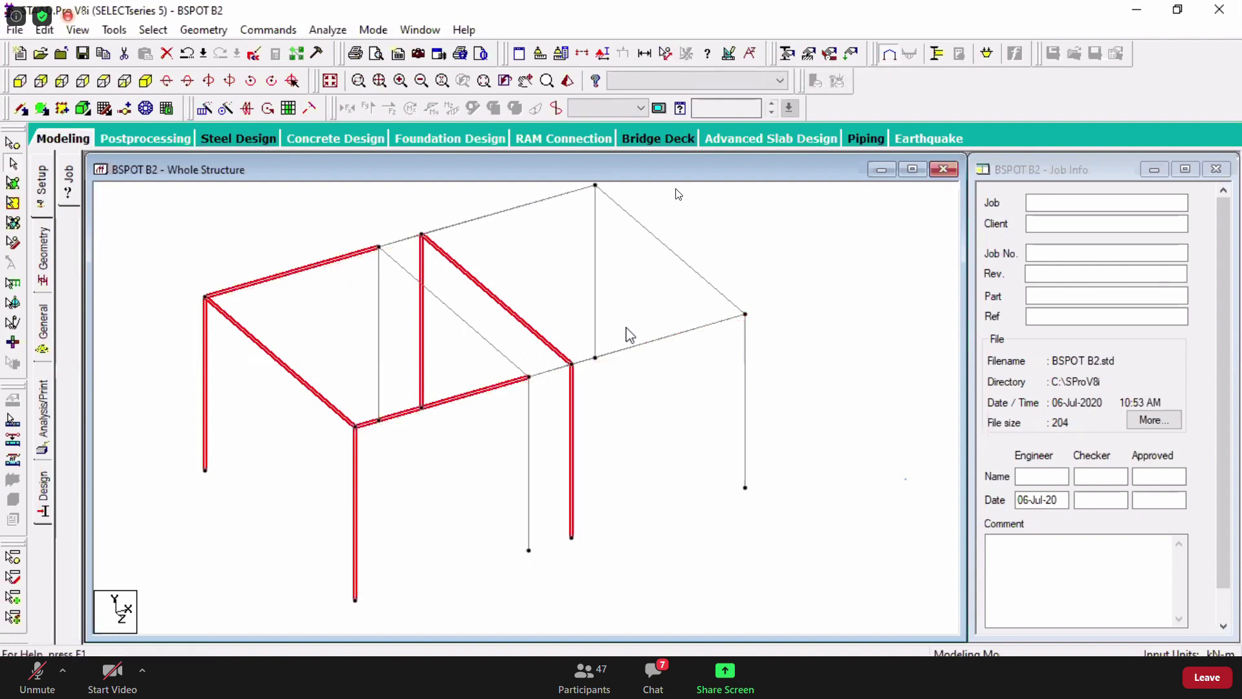
# - Undo the 4 m repeat and repeat the entire four-column frame once along X at 6 m spacing with Link Steps and Open Base on
pyautogui.hotkey('ctrl', 'z')
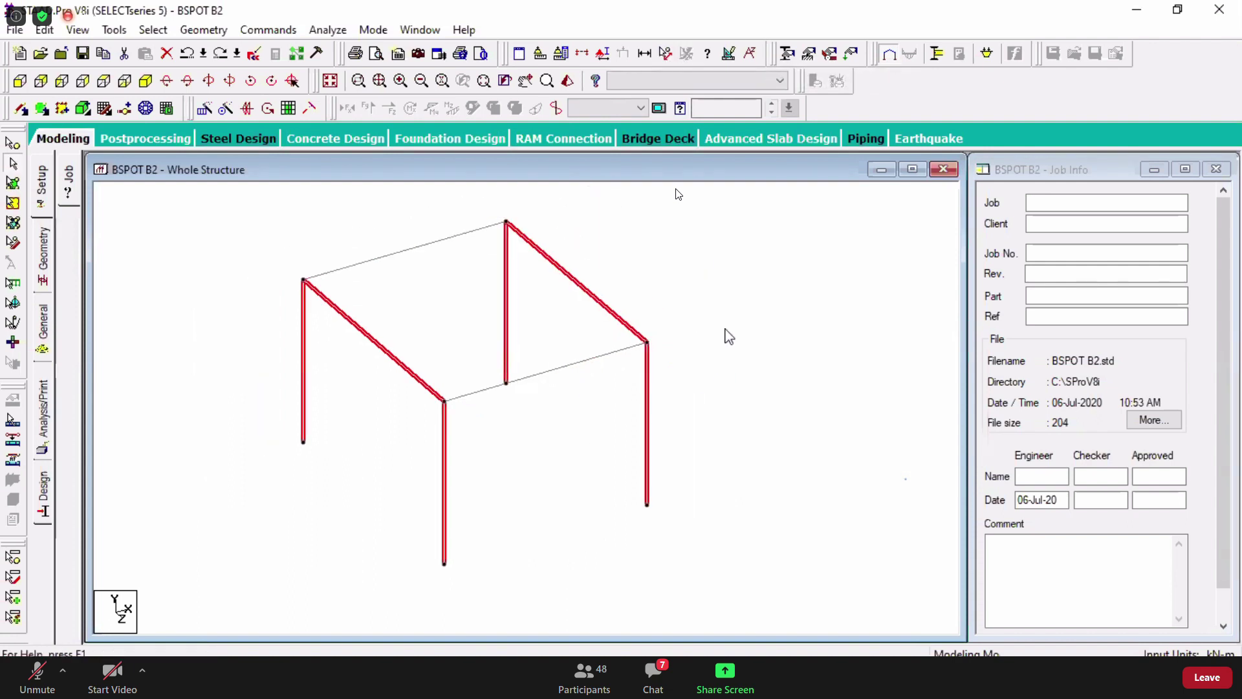
pyautogui.moveTo(232, 223); pyautogui.dragTo(735, 574)
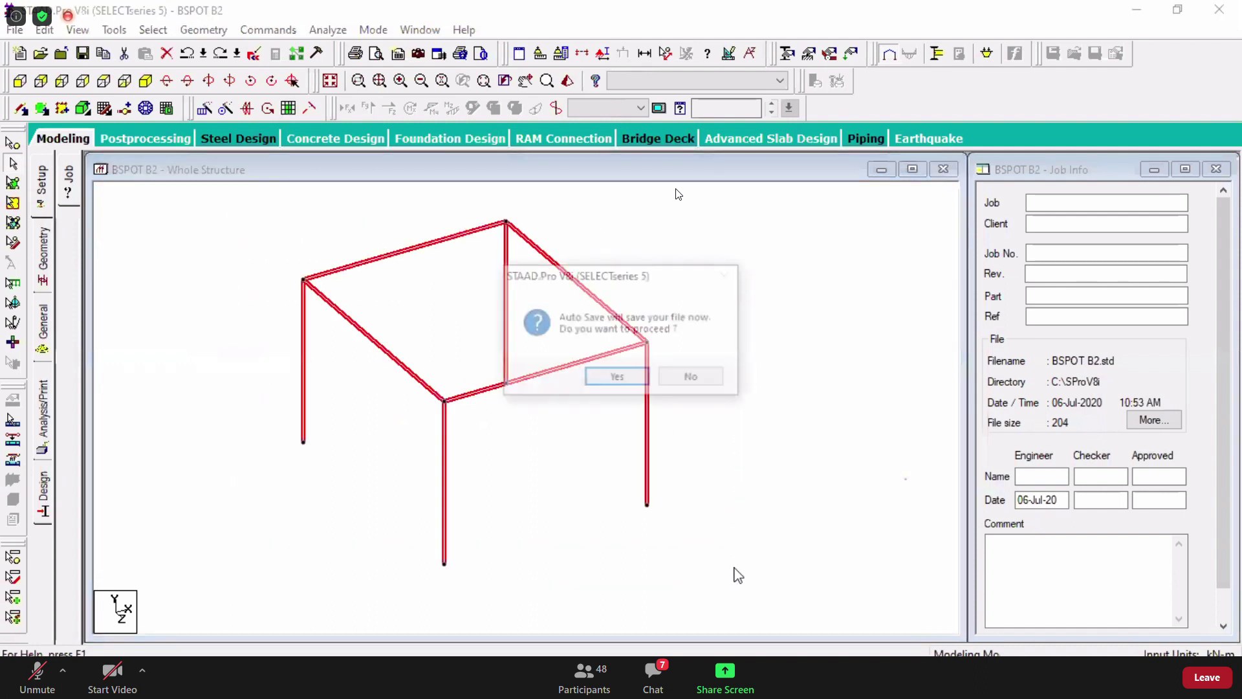
pyautogui.click(685, 378)
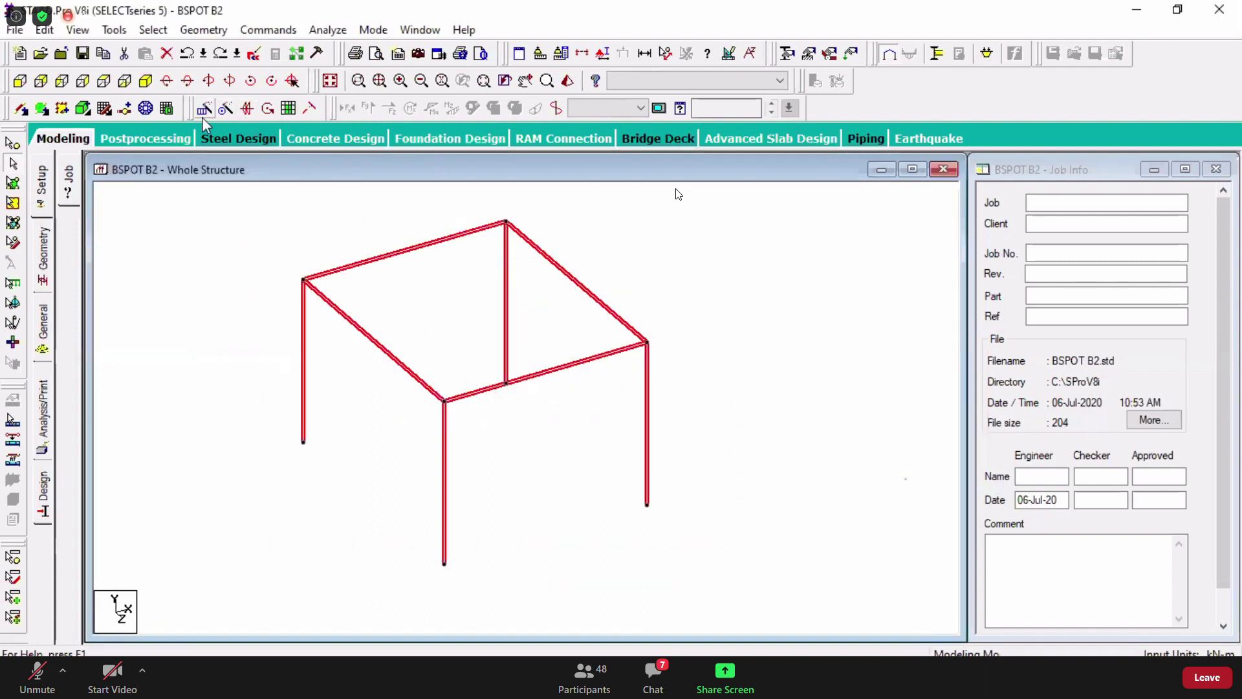
pyautogui.click(203, 111)
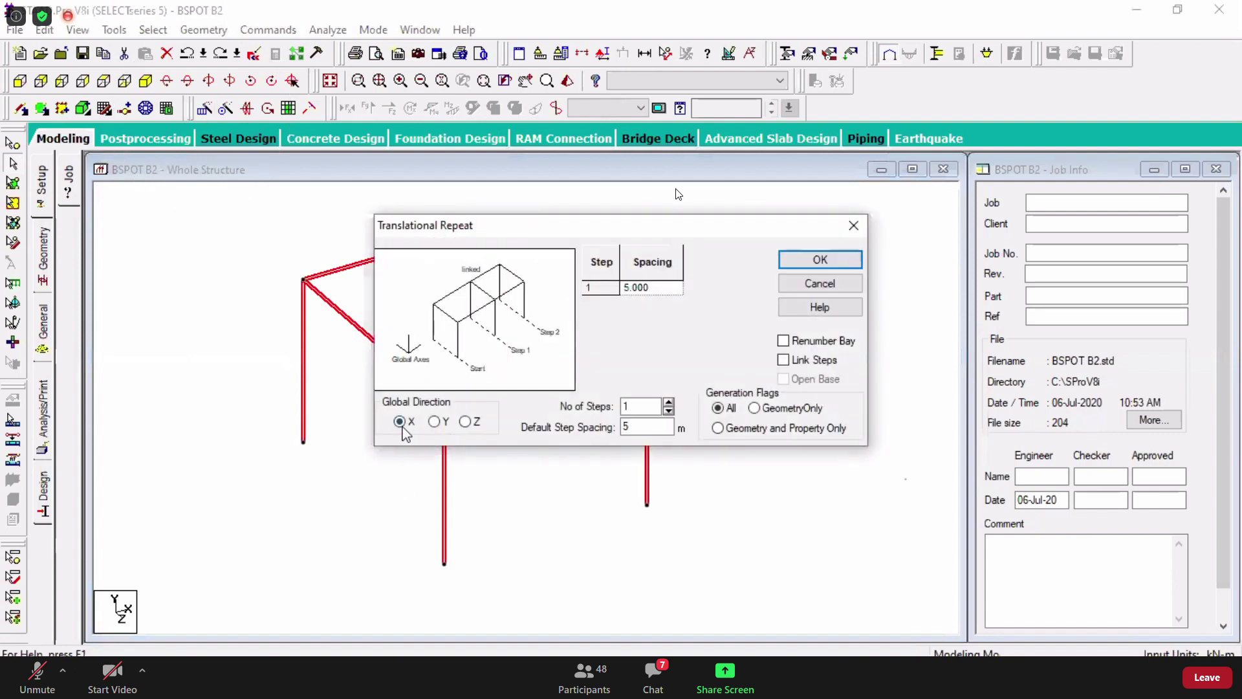
pyautogui.click(634, 427)
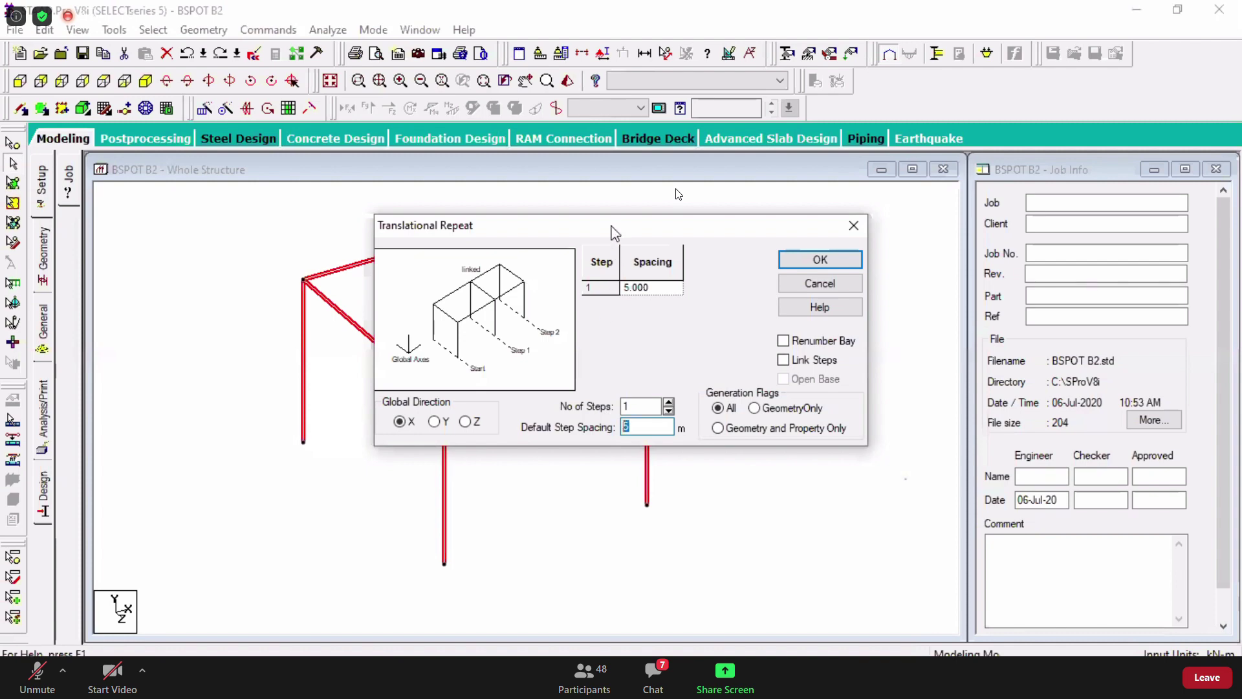
pyautogui.moveTo(635, 225); pyautogui.dragTo(1021, 213)
pyautogui.moveTo(908, 219); pyautogui.dragTo(539, 253)
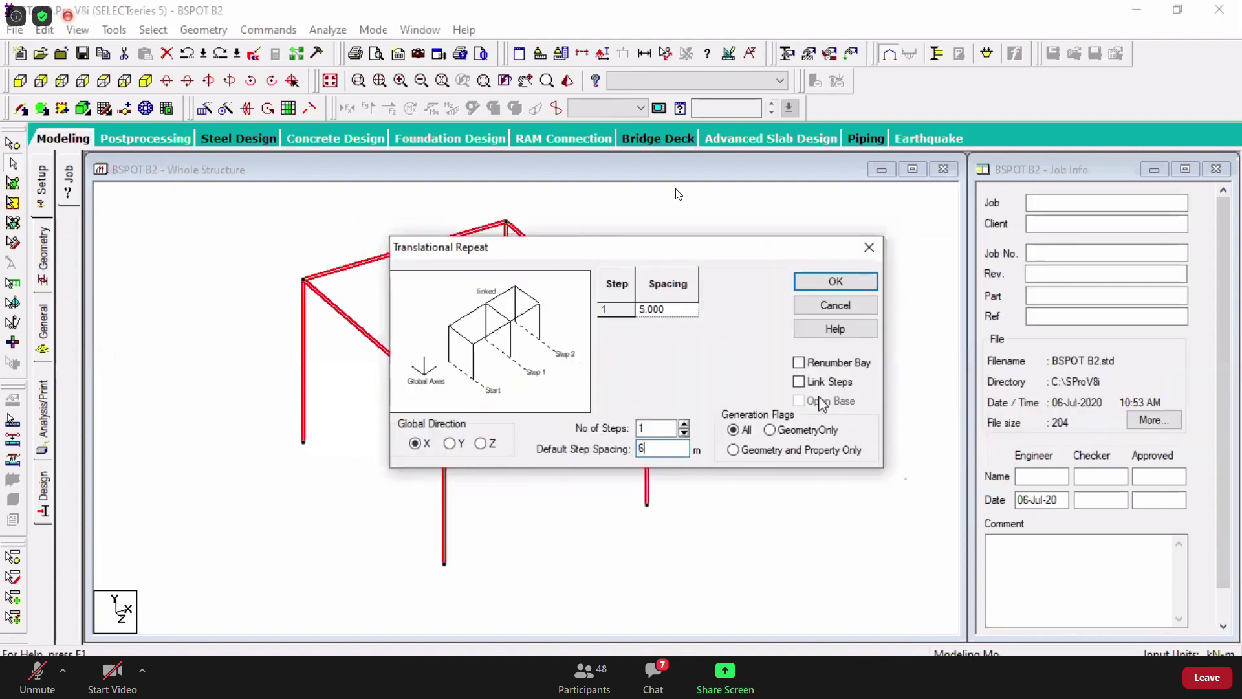
pyautogui.click(830, 381)
pyautogui.click(834, 401)
pyautogui.click(835, 282)
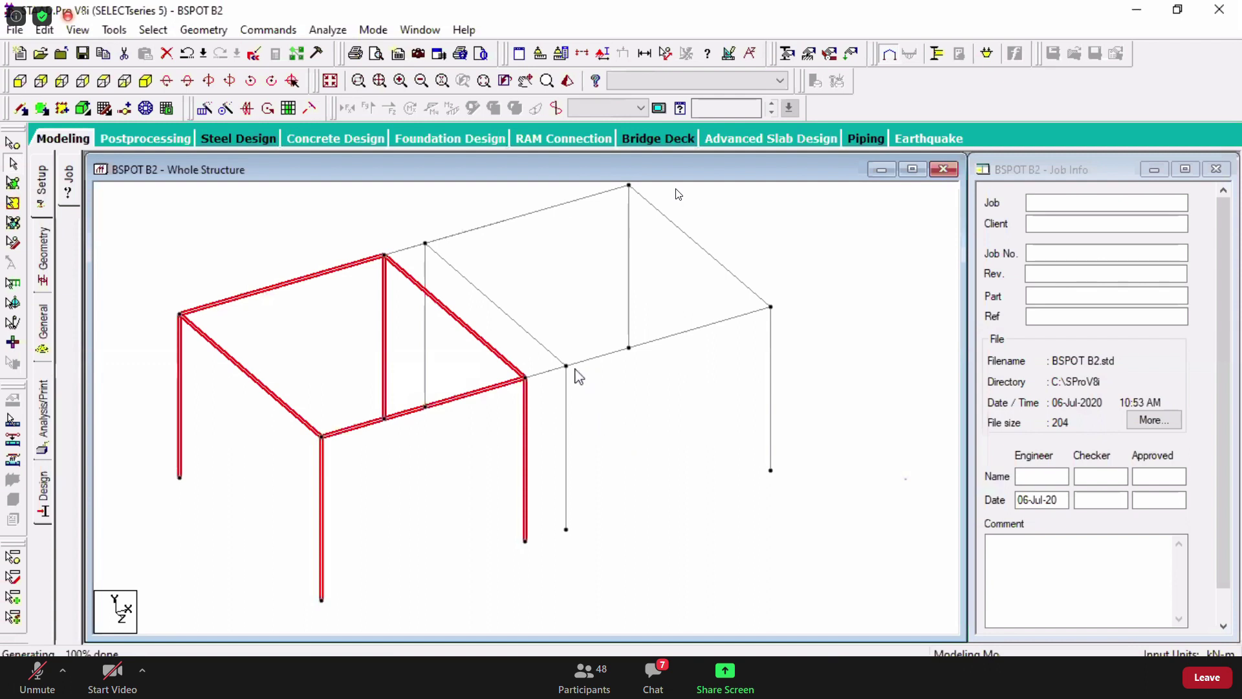
# - Examine the linking beams between the original and copied bays by highlighting the top beams
pyautogui.click(542, 374)
pyautogui.click(410, 250)
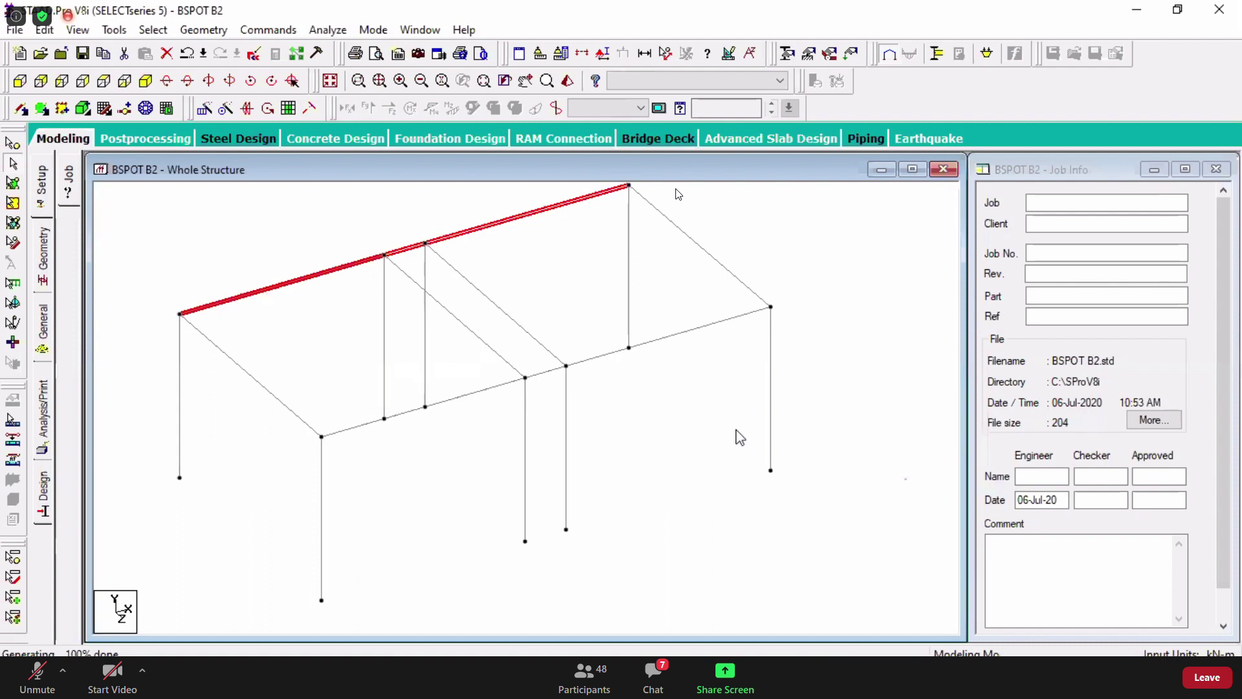
pyautogui.click(802, 346)
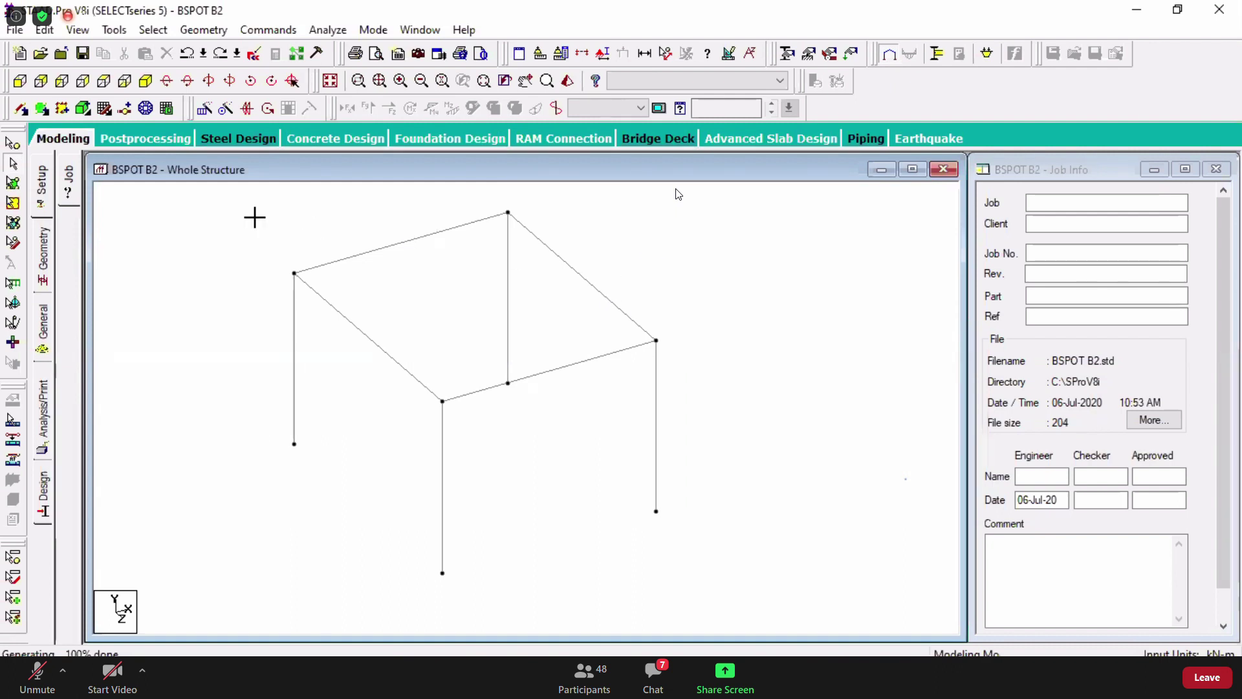
# - Repeat the entire four-column frame once along X at 5 m spacing with Link Steps and Open Base on, and undo that repeat
pyautogui.moveTo(255, 216); pyautogui.dragTo(653, 500)
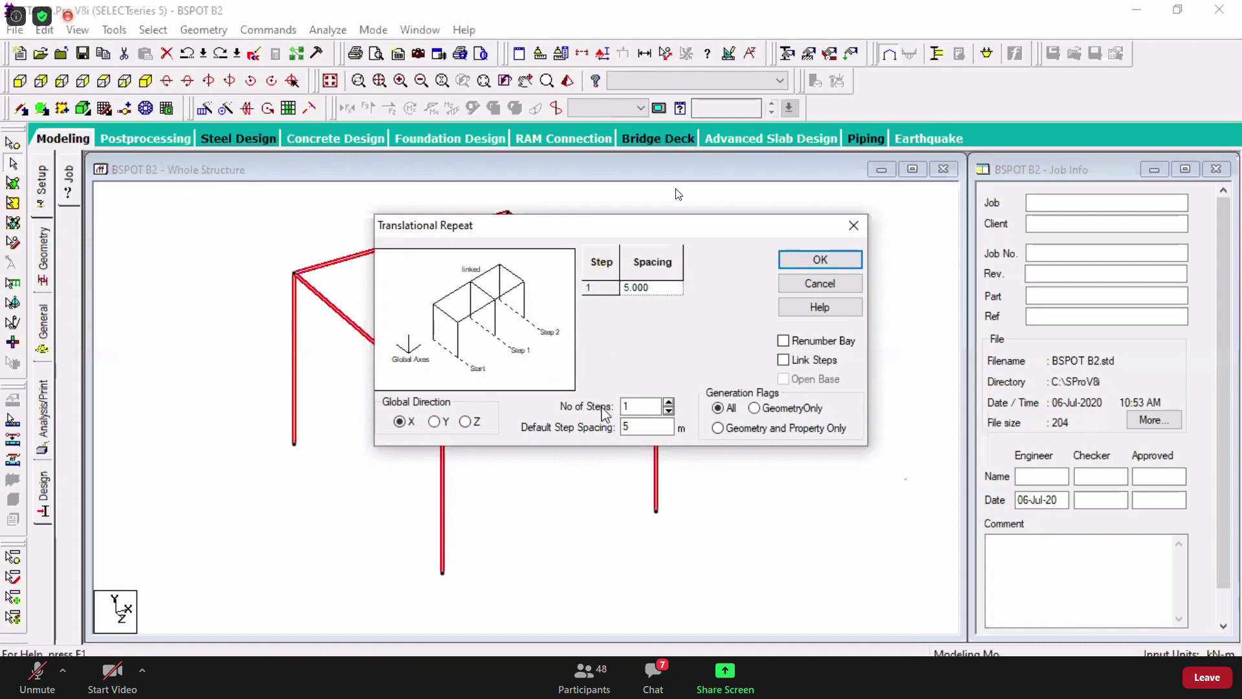
pyautogui.moveTo(650, 231); pyautogui.dragTo(875, 124)
pyautogui.click(867, 315)
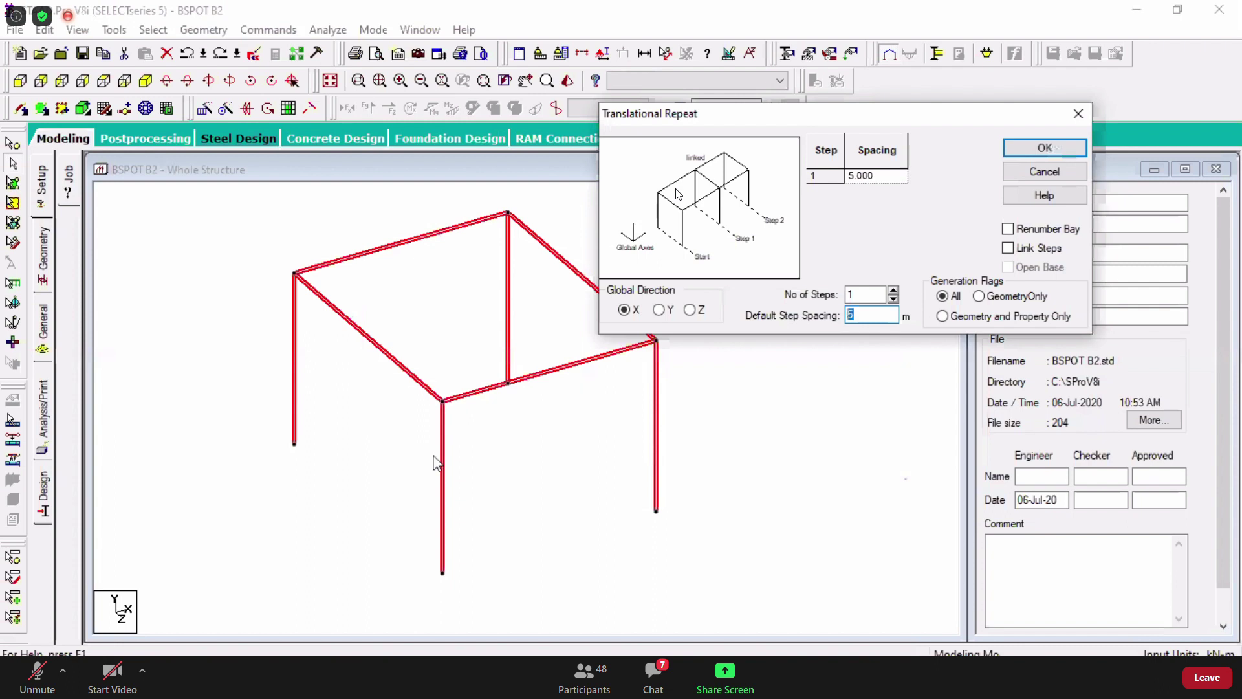
pyautogui.doubleClick(872, 322)
pyautogui.write('5')
pyautogui.moveTo(814, 122); pyautogui.dragTo(652, 78)
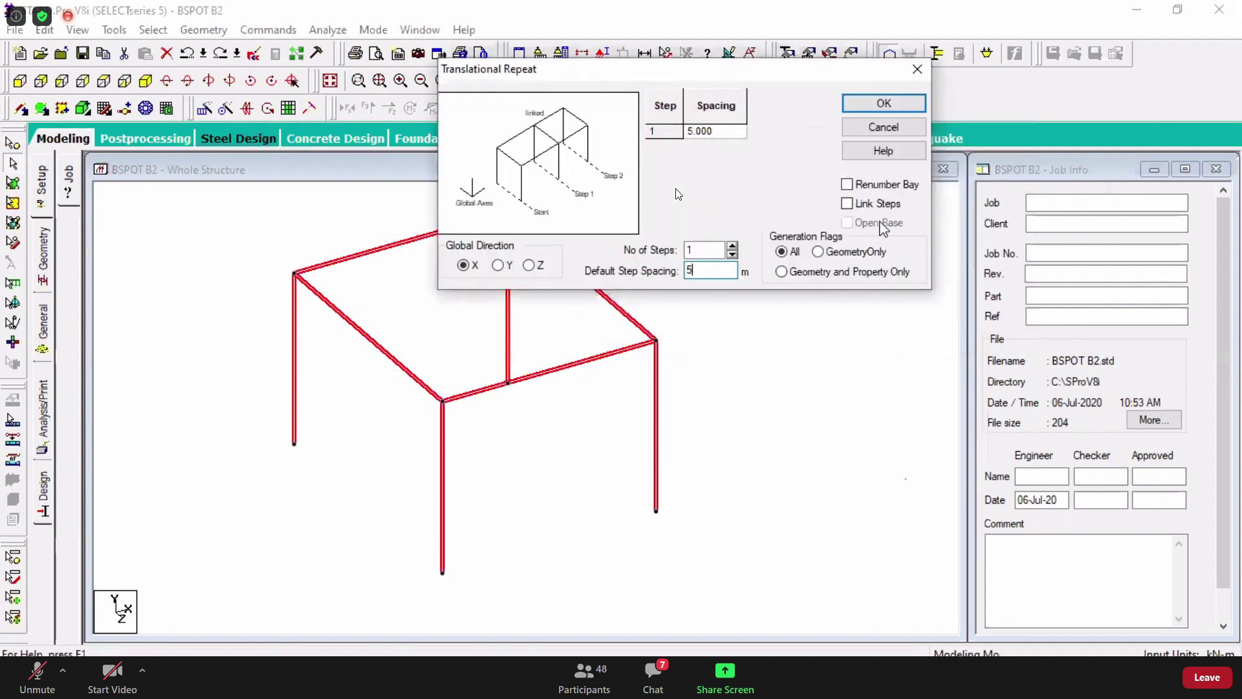
pyautogui.click(877, 207)
pyautogui.click(880, 223)
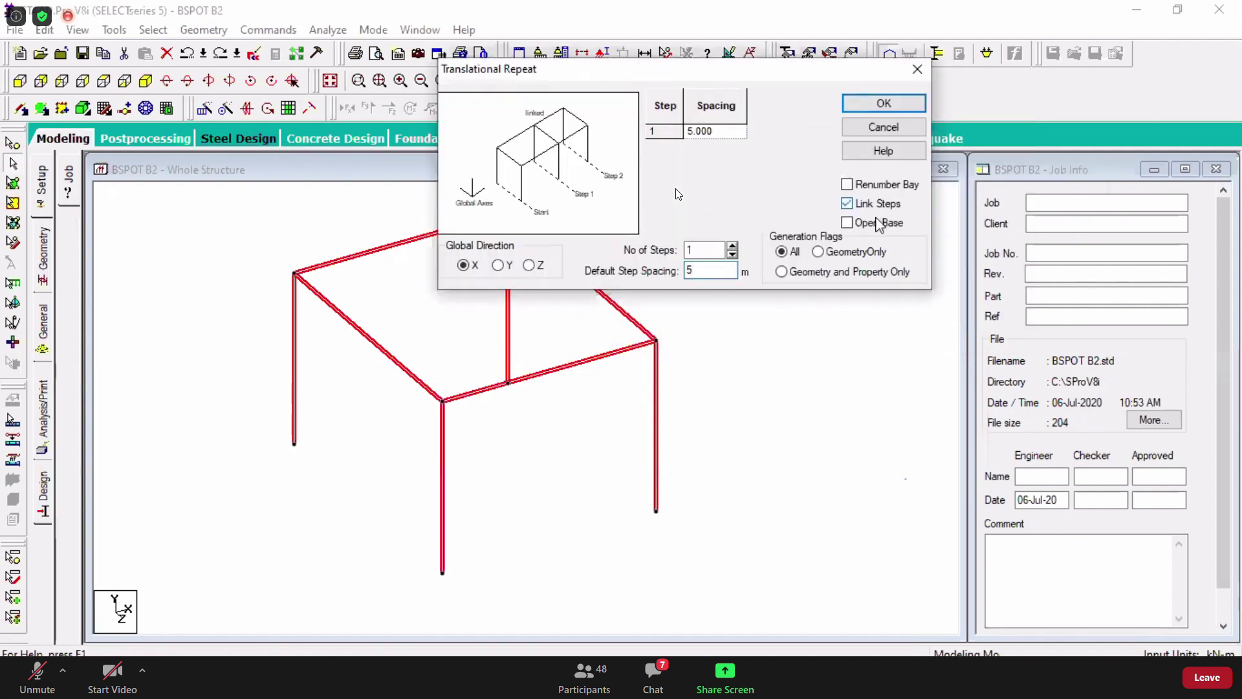
pyautogui.click(884, 105)
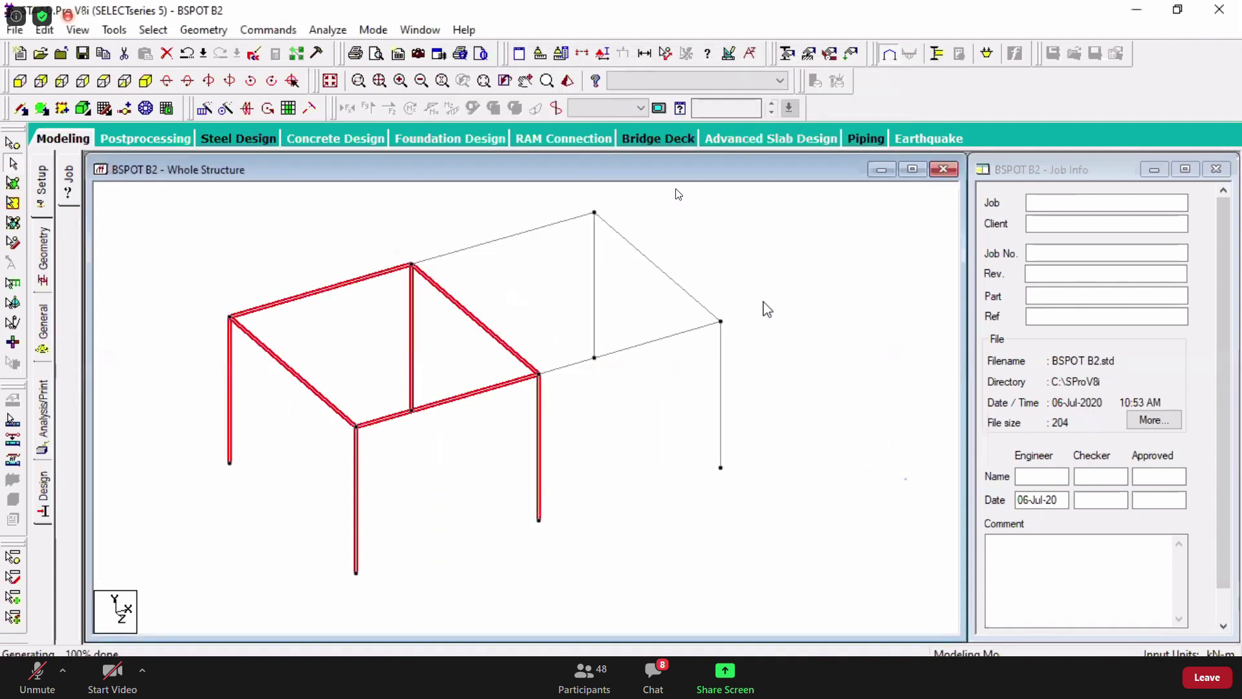
pyautogui.click(739, 291)
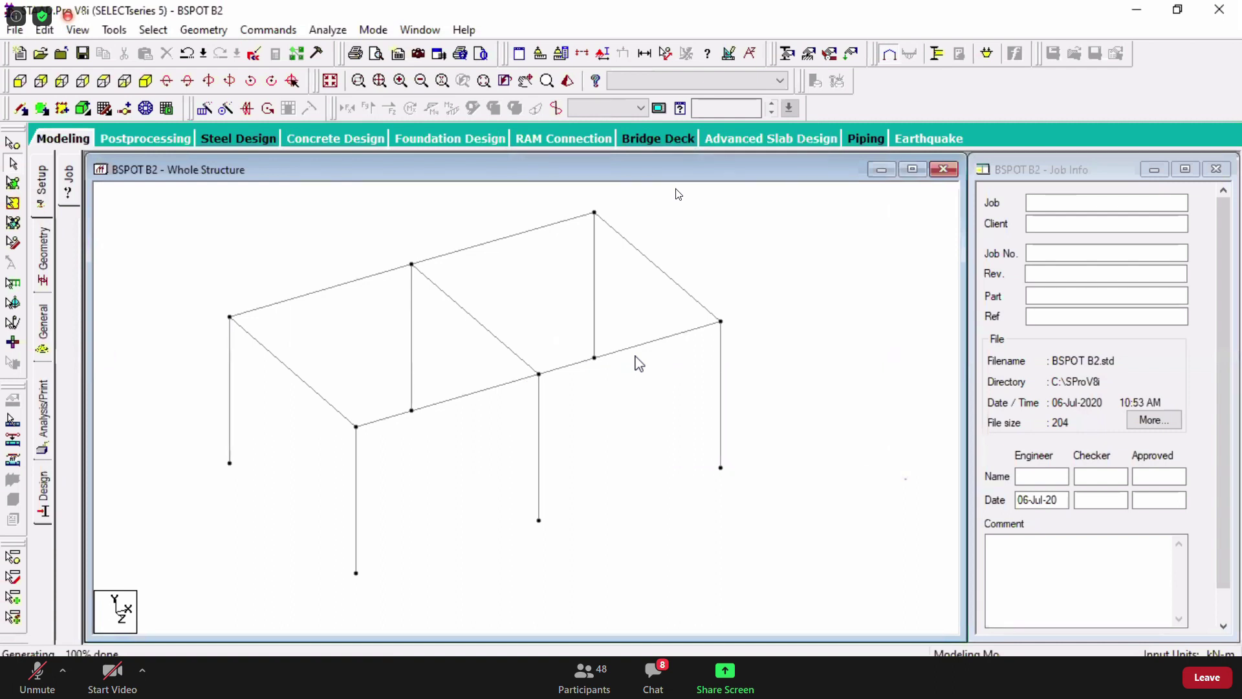
pyautogui.moveTo(639, 364); pyautogui.dragTo(510, 297, button='middle')
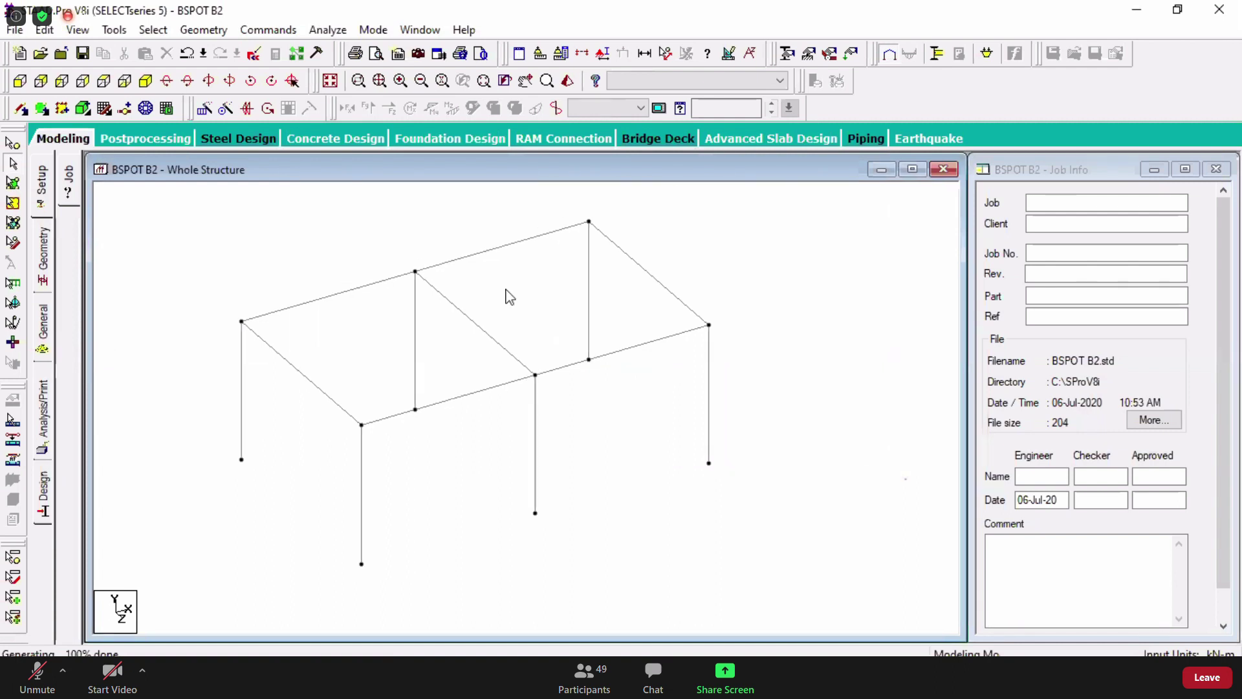
pyautogui.hotkey('ctrl', 'z')
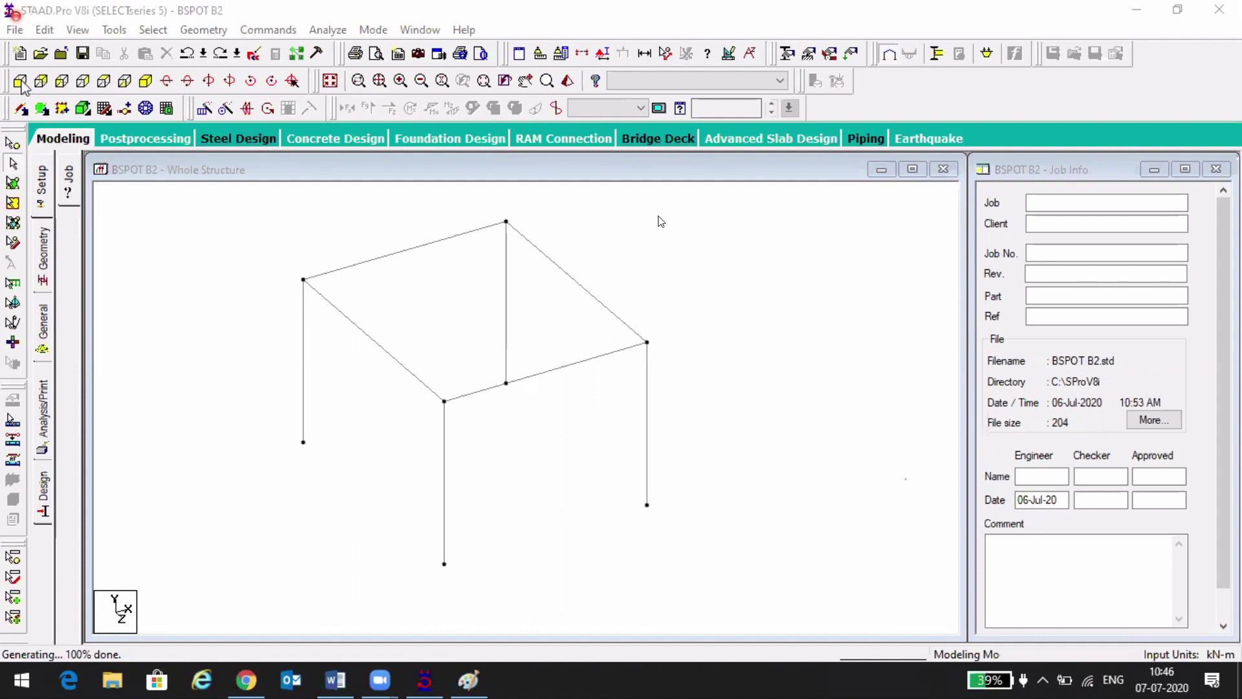
# - Repeat only the two columns and cross beam at the frame's far X end once along X at 4 m spacing, with Link Steps and Open Base on
pyautogui.click(21, 82)
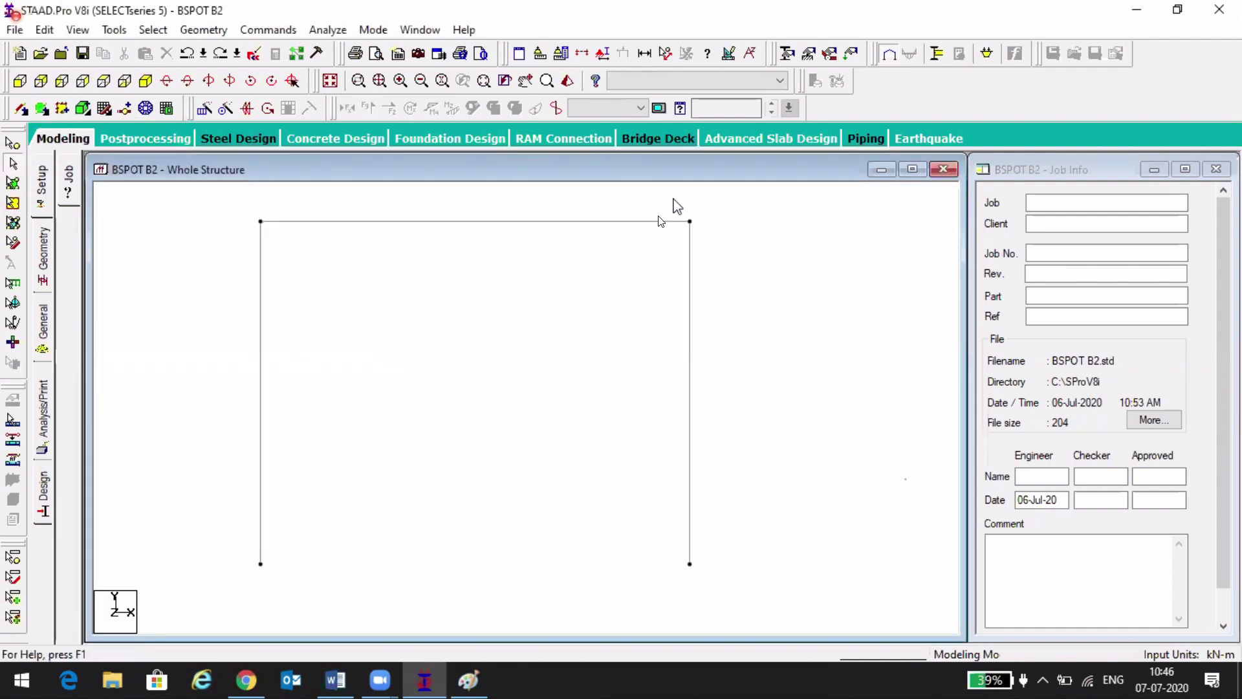
pyautogui.moveTo(659, 197); pyautogui.dragTo(766, 579)
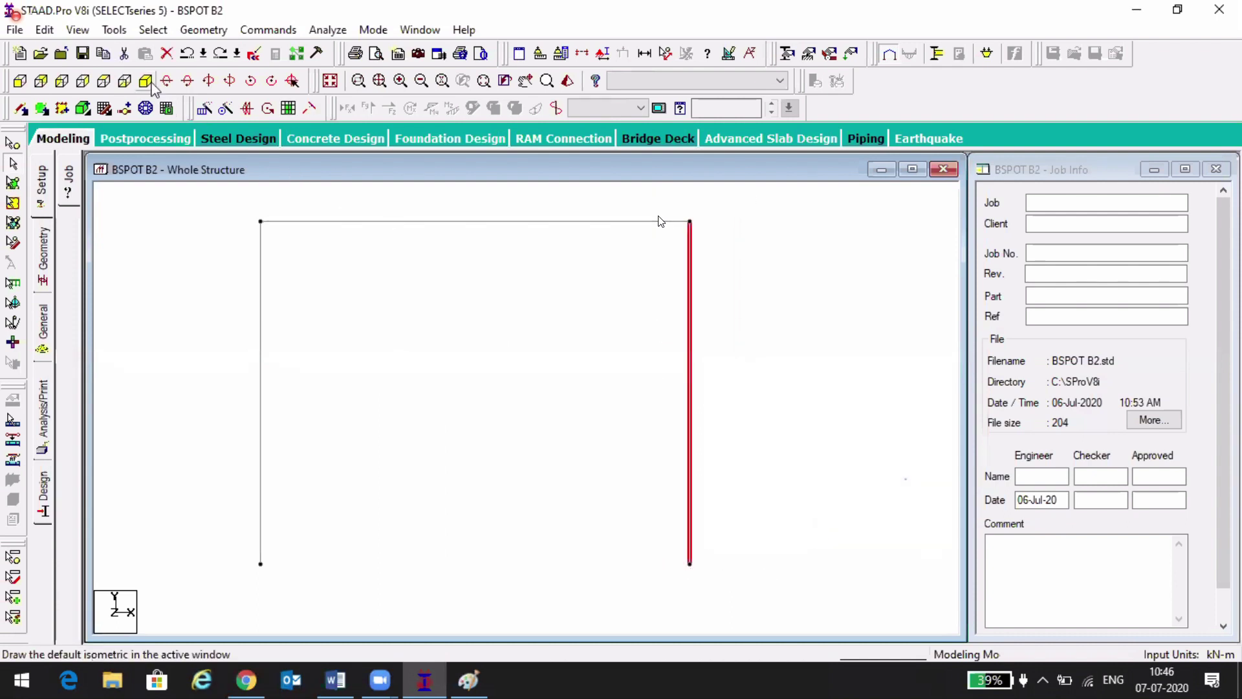
pyautogui.click(146, 81)
pyautogui.click(146, 81)
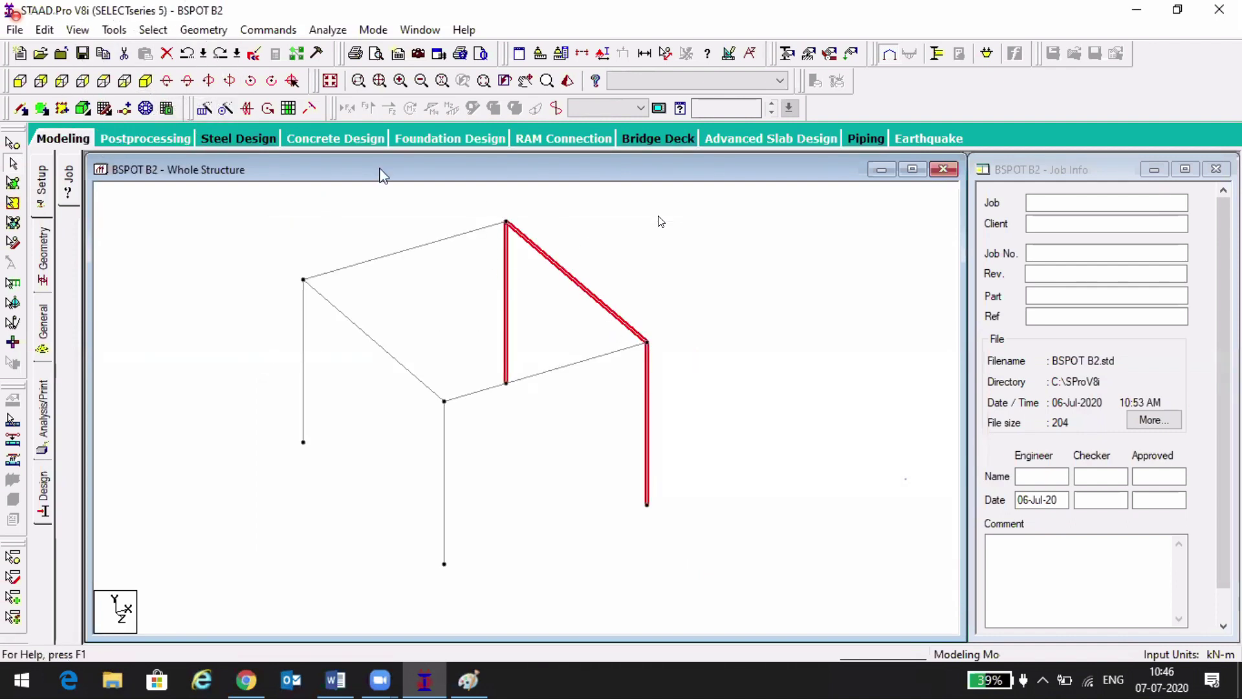
pyautogui.click(203, 110)
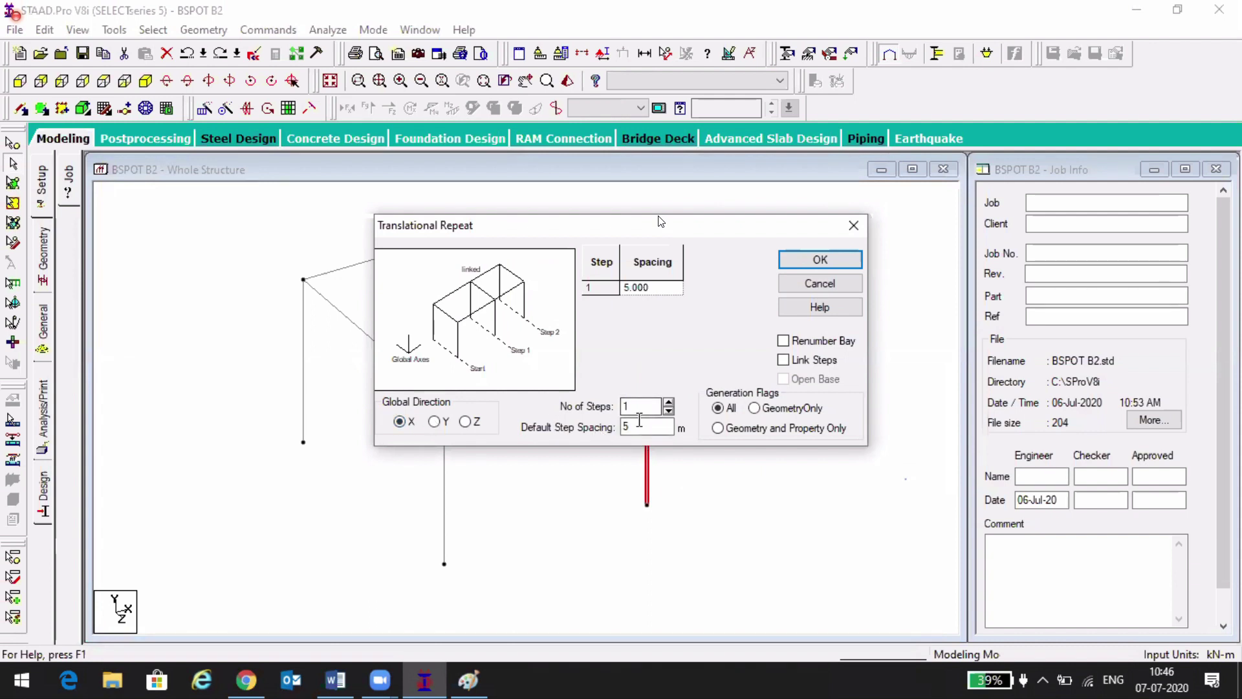
pyautogui.doubleClick(639, 420)
pyautogui.click(802, 362)
pyautogui.click(800, 380)
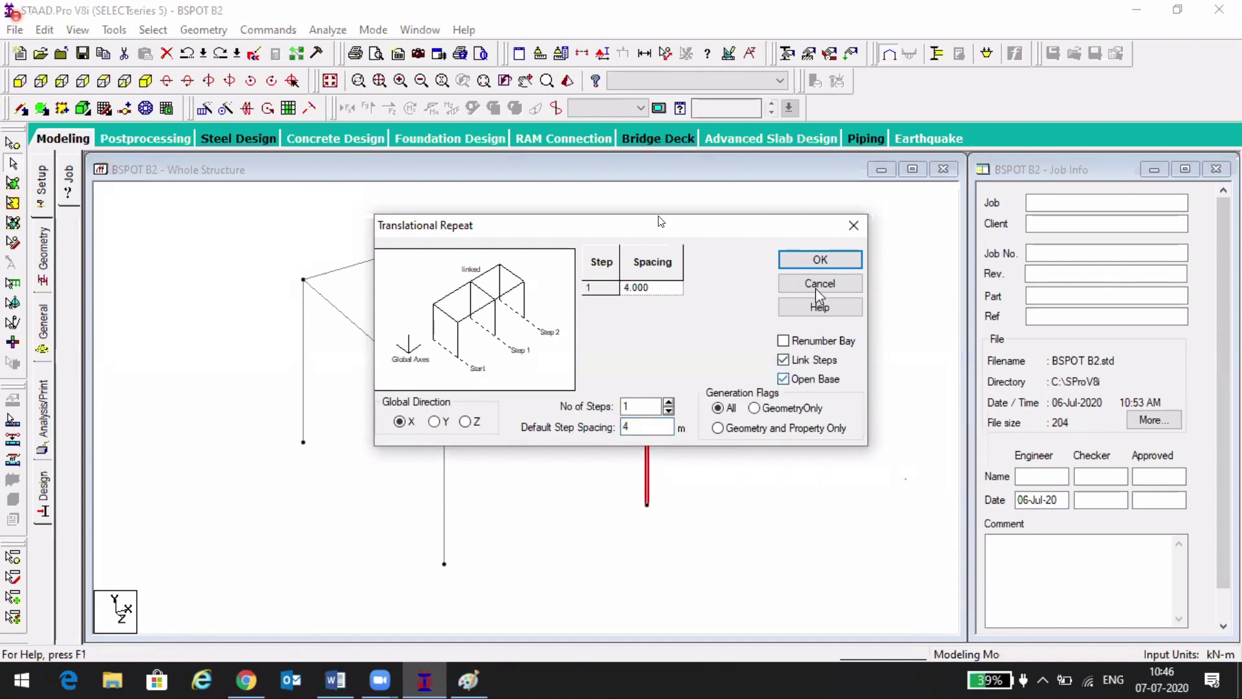
pyautogui.click(819, 262)
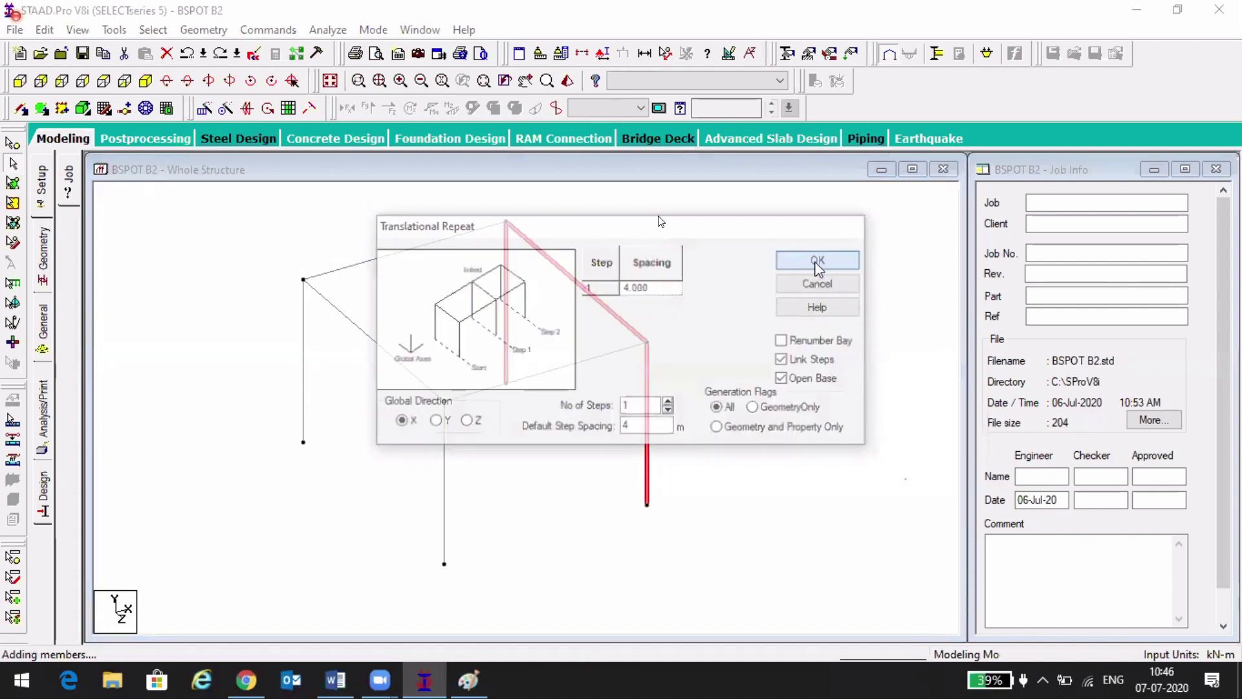
pyautogui.click(640, 414)
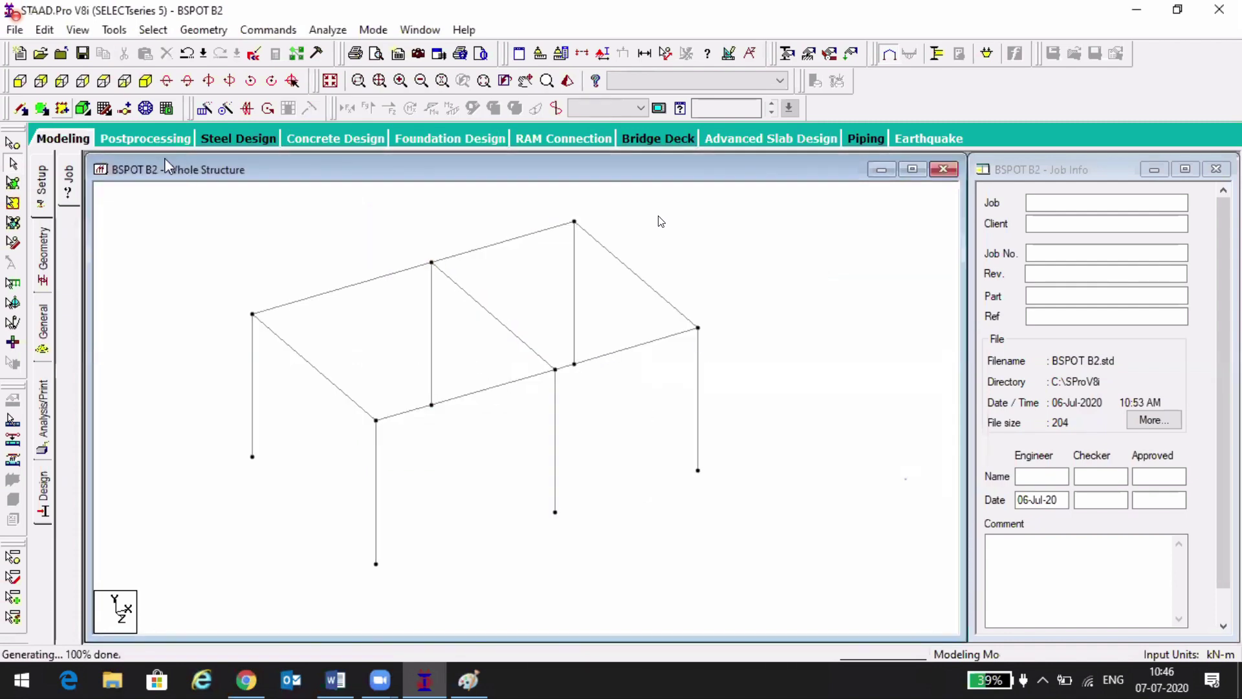
pyautogui.click(19, 81)
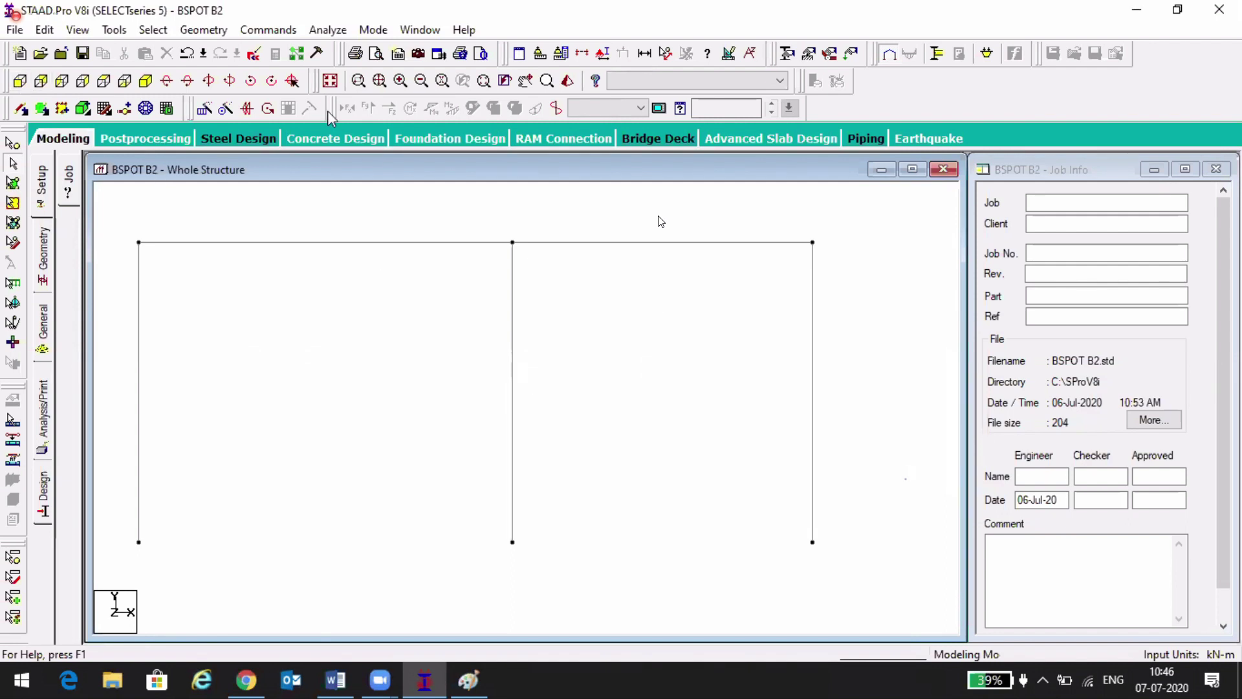
pyautogui.click(145, 81)
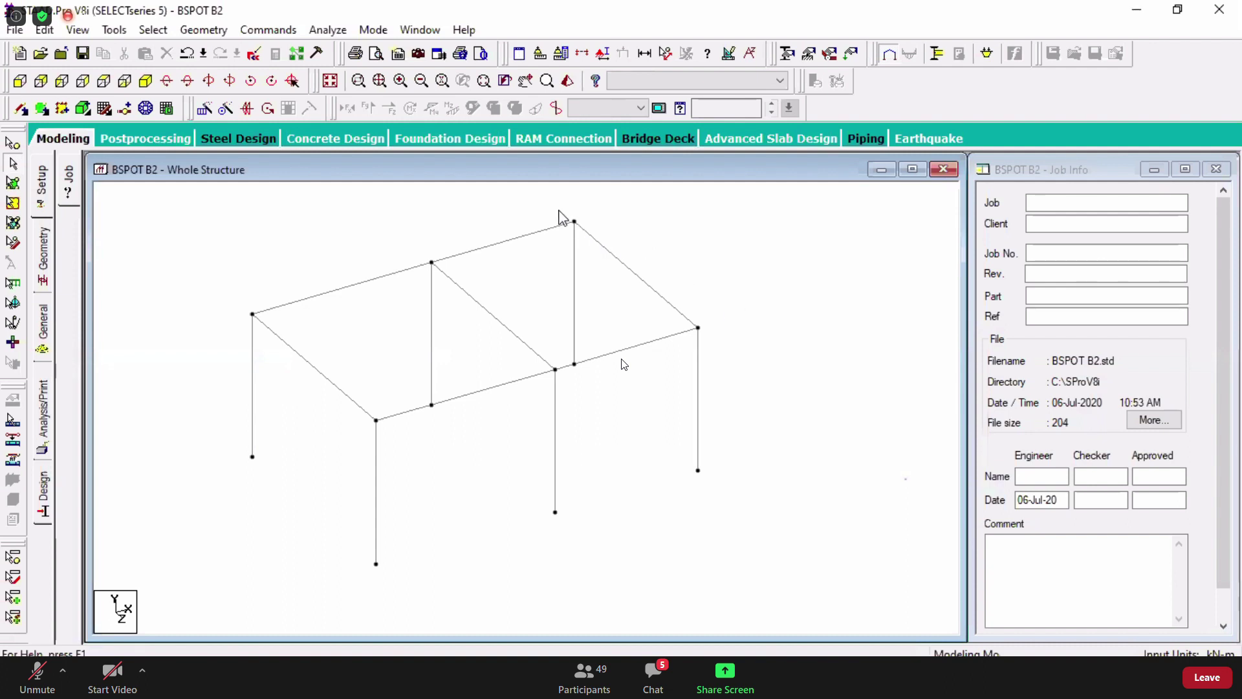
pyautogui.moveTo(537, 188); pyautogui.dragTo(831, 495)
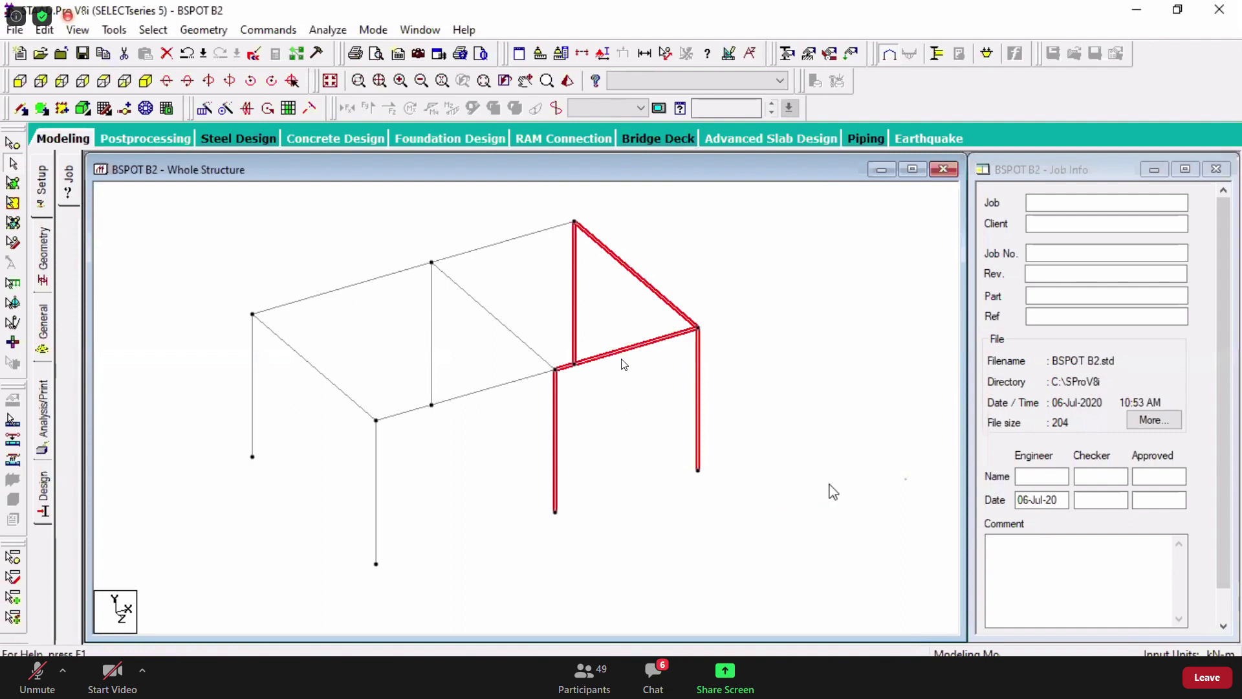
pyautogui.click(596, 253)
pyautogui.moveTo(531, 192); pyautogui.dragTo(805, 508)
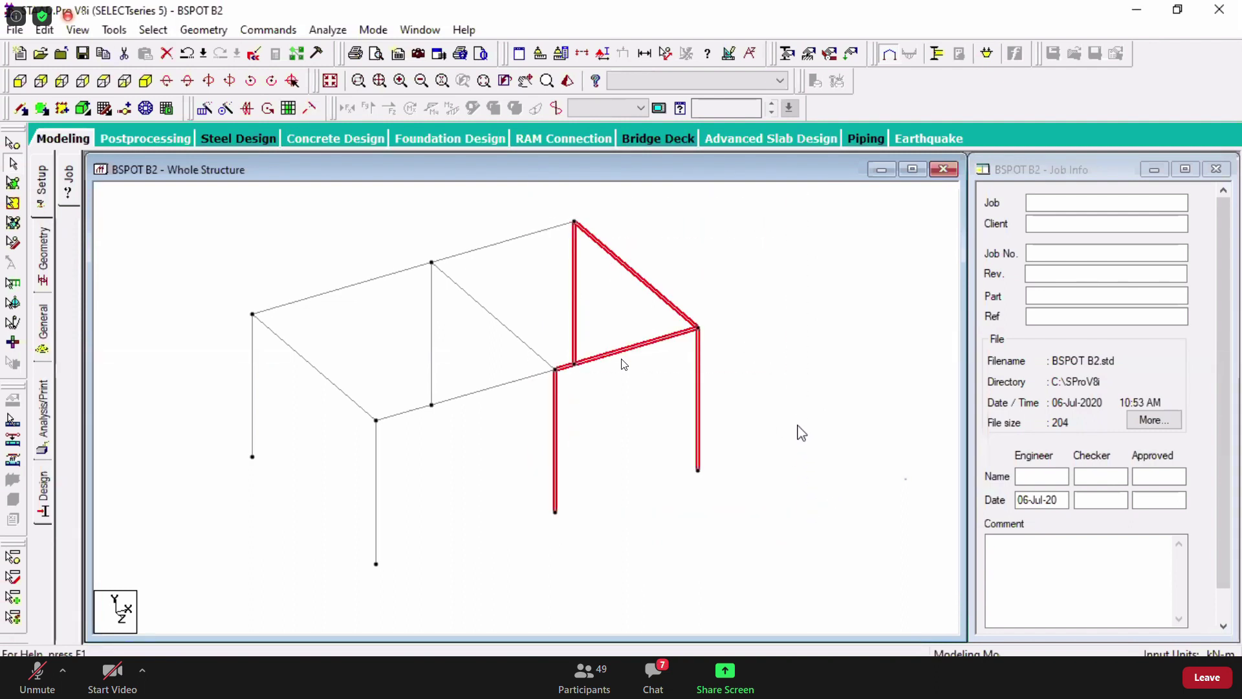
pyautogui.click(799, 427)
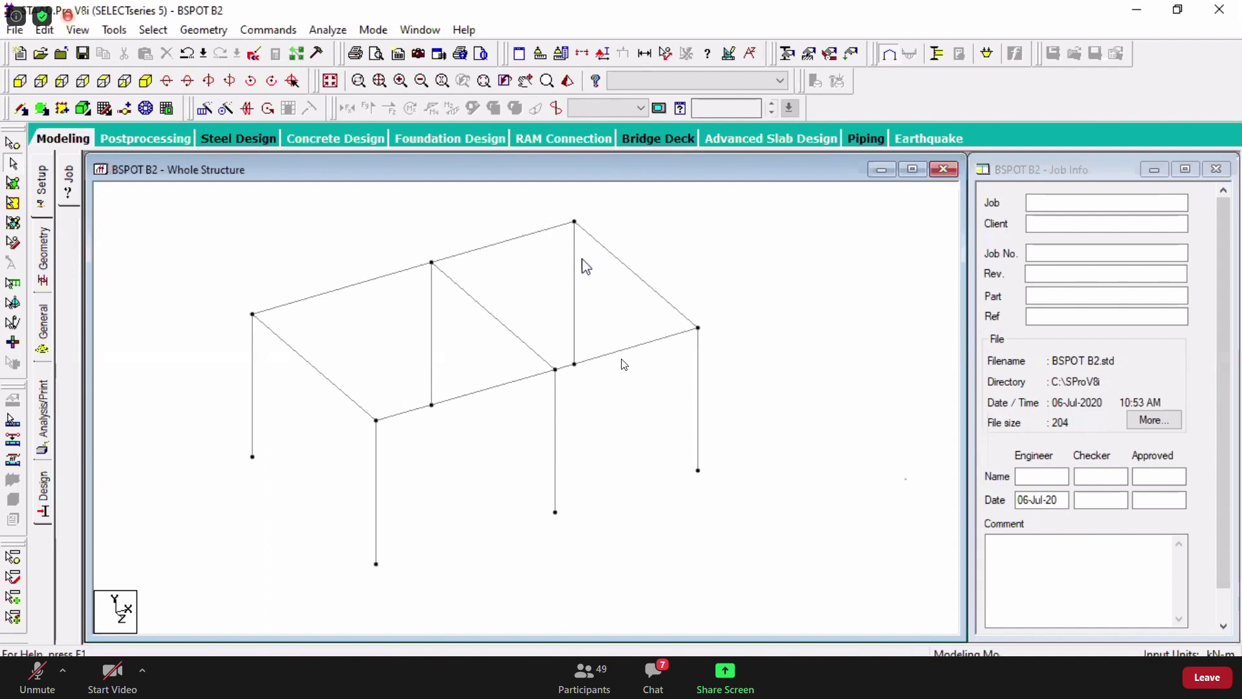
# - Select the far X end portal's two columns and cross beam individually, check them in front and isometric views, and clear the selection
pyautogui.click(581, 260)
pyautogui.keyDown('ctrl'); pyautogui.click(670, 302); pyautogui.keyUp('ctrl')
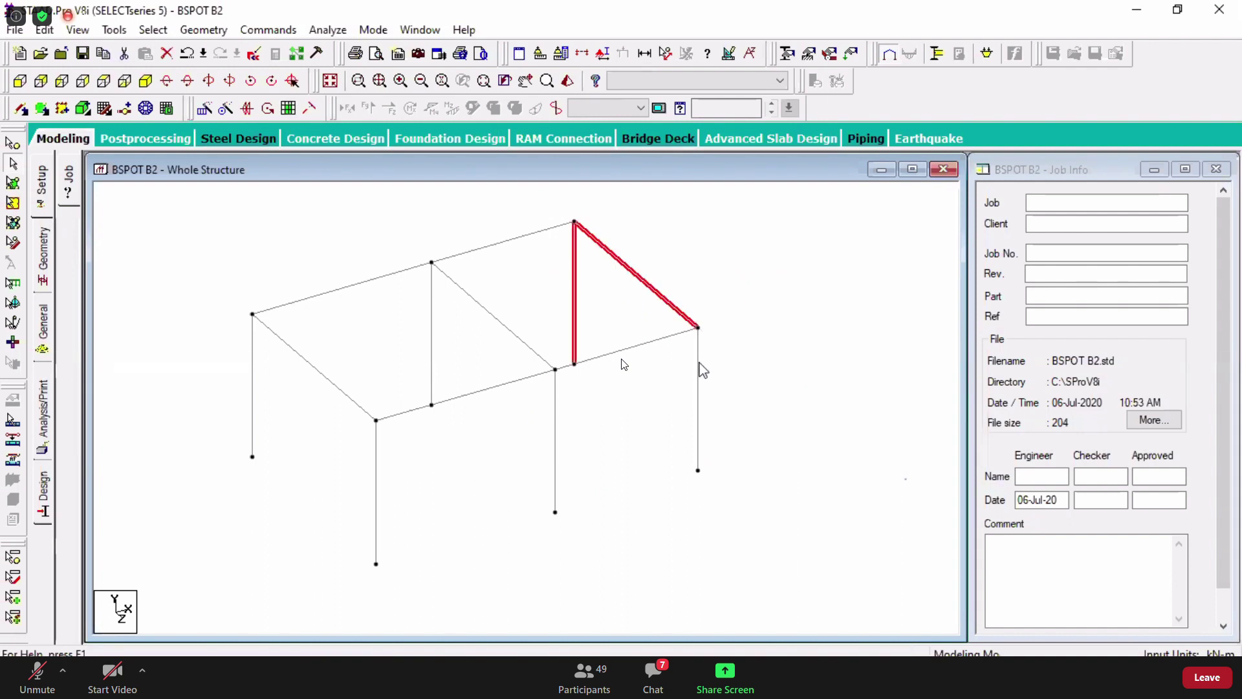
pyautogui.keyDown('ctrl'); pyautogui.click(700, 371); pyautogui.keyUp('ctrl')
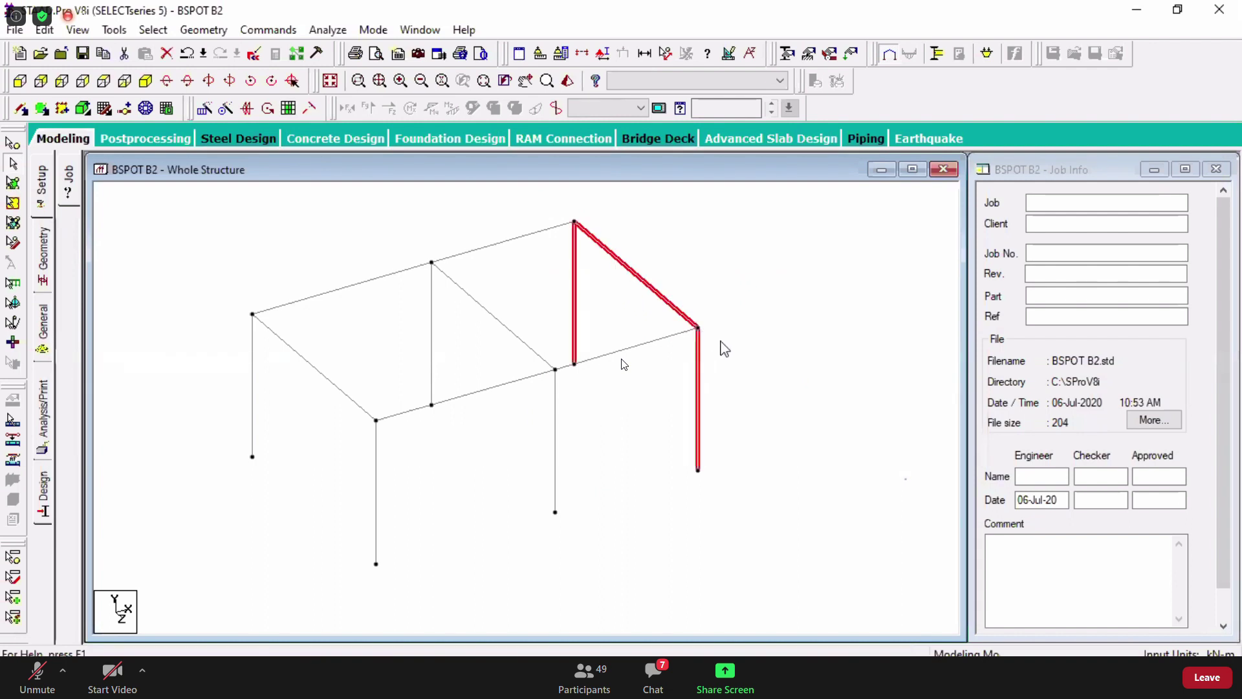
pyautogui.click(19, 81)
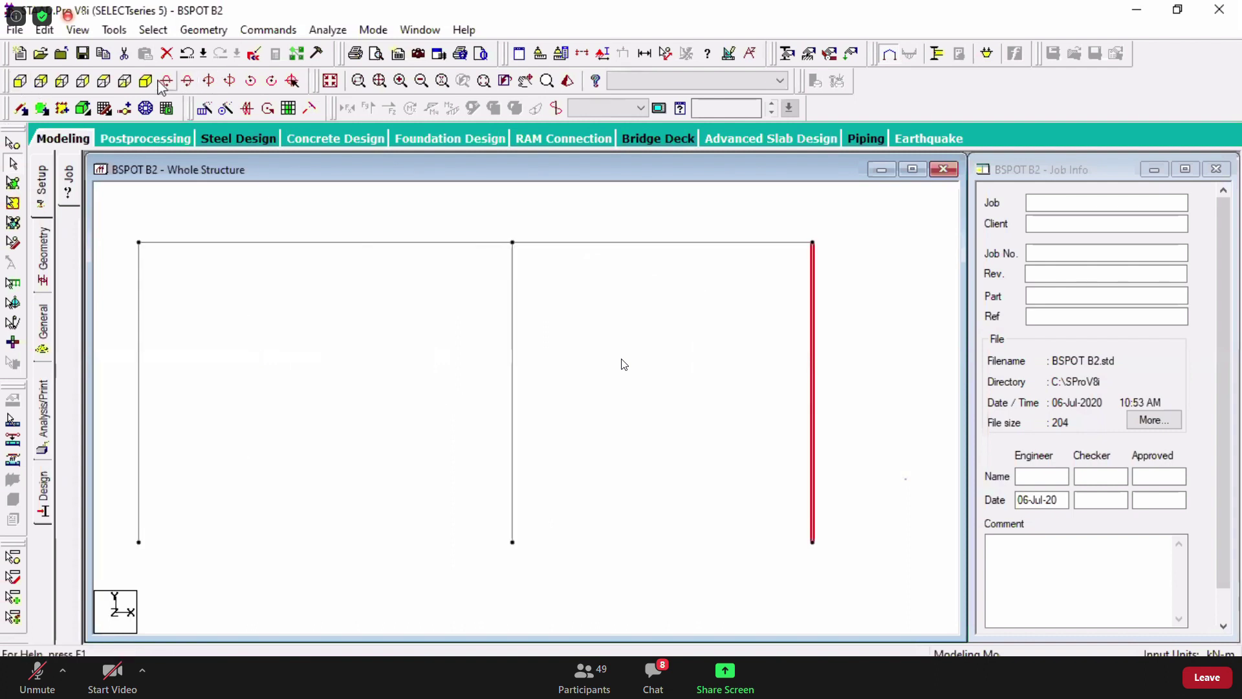
pyautogui.click(145, 81)
pyautogui.click(523, 265)
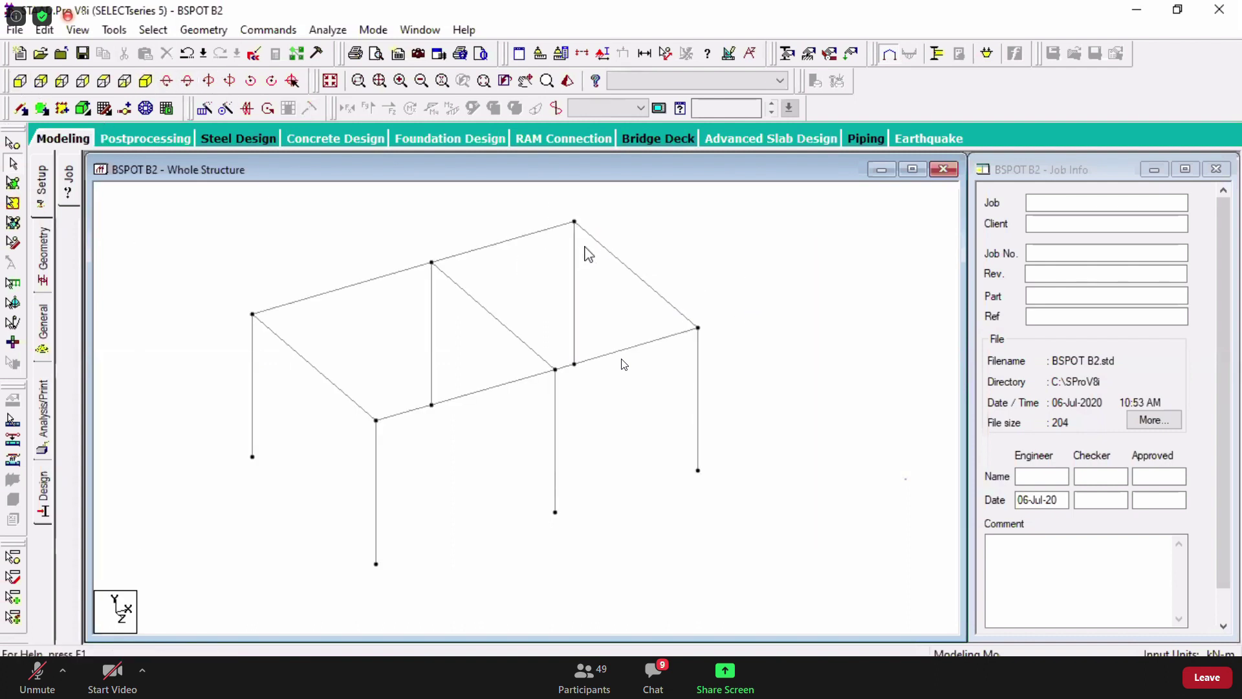
# - Try window-selecting the far X end portal in the isometric view, and reselect it with a window in the front view
pyautogui.moveTo(536, 195); pyautogui.dragTo(782, 501)
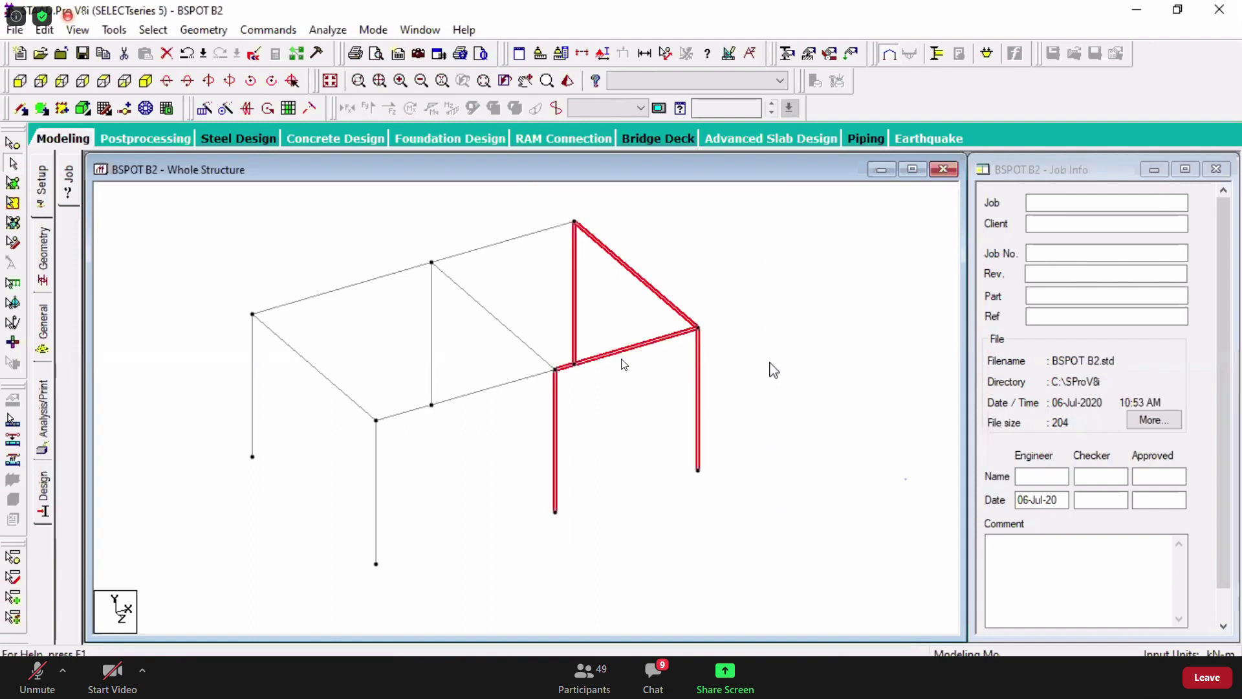
pyautogui.click(768, 360)
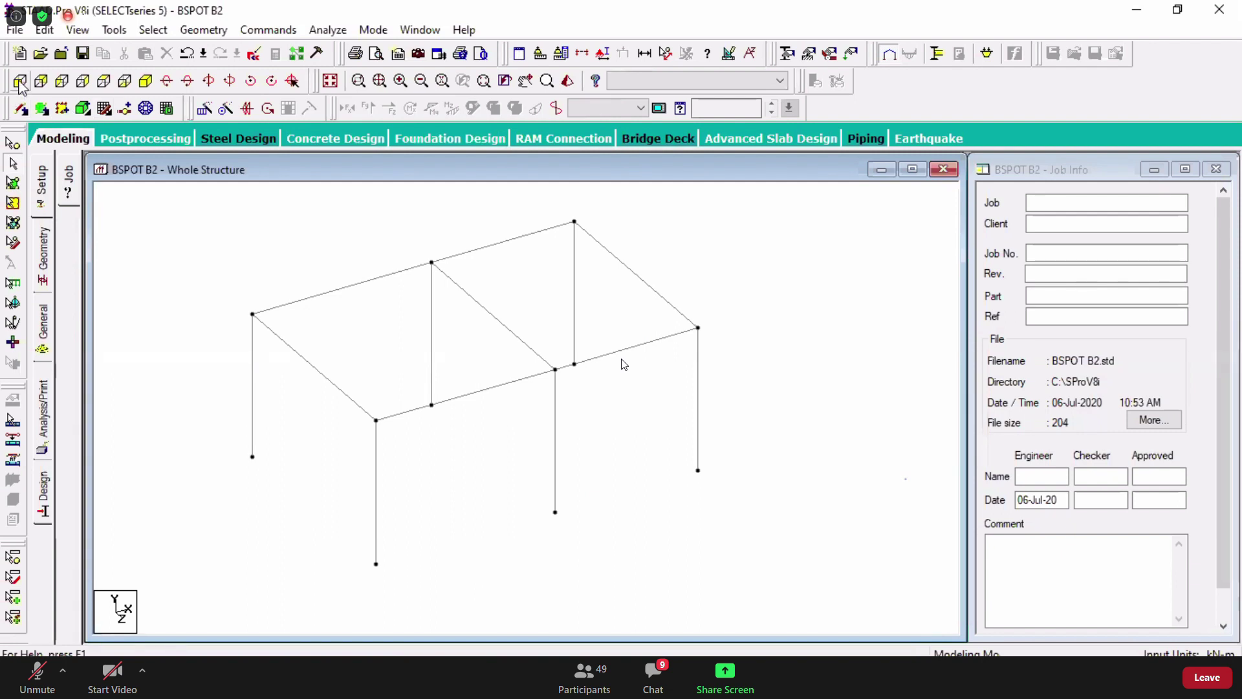
pyautogui.click(19, 80)
pyautogui.moveTo(780, 198); pyautogui.dragTo(872, 573)
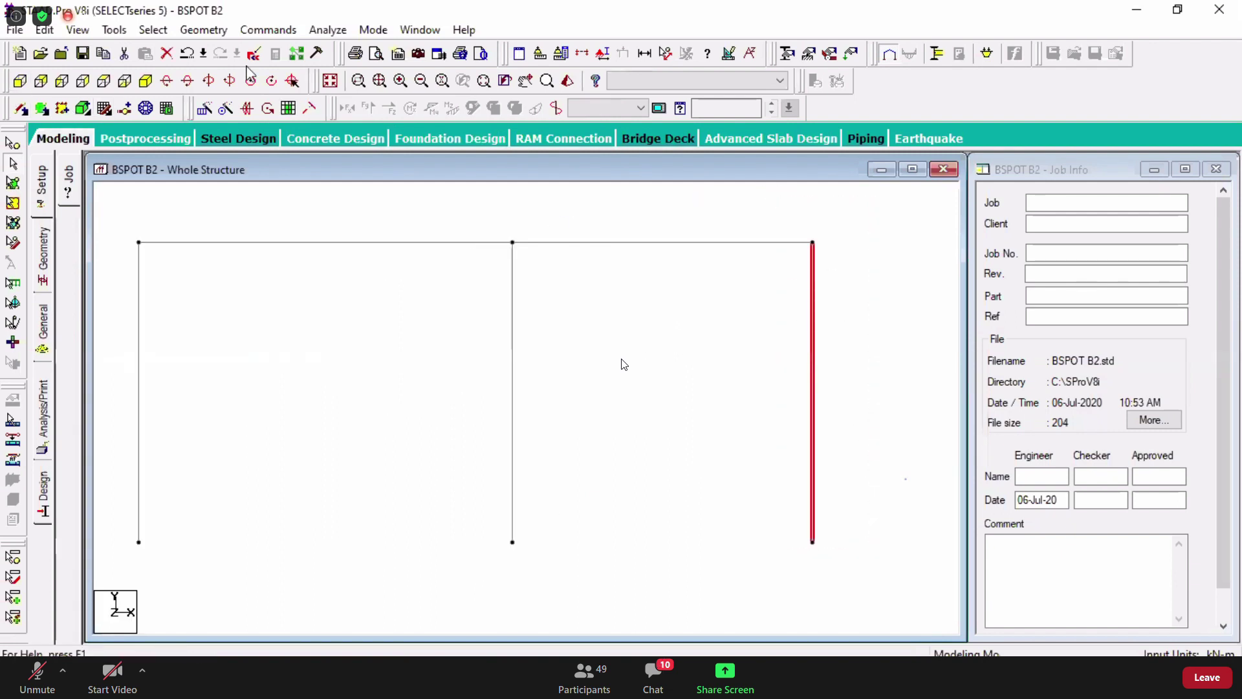
pyautogui.click(154, 84)
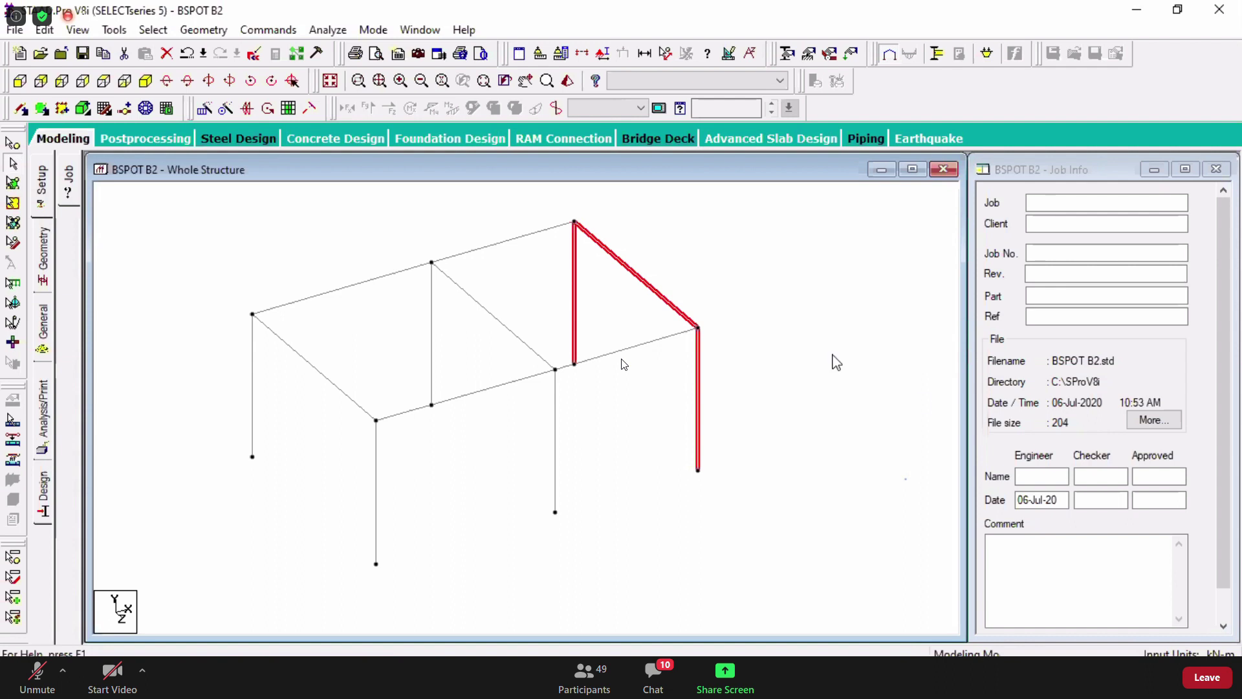
# - Examine the columns of the end and middle portals by highlighting them one at a time, and clear the selection
pyautogui.click(699, 409)
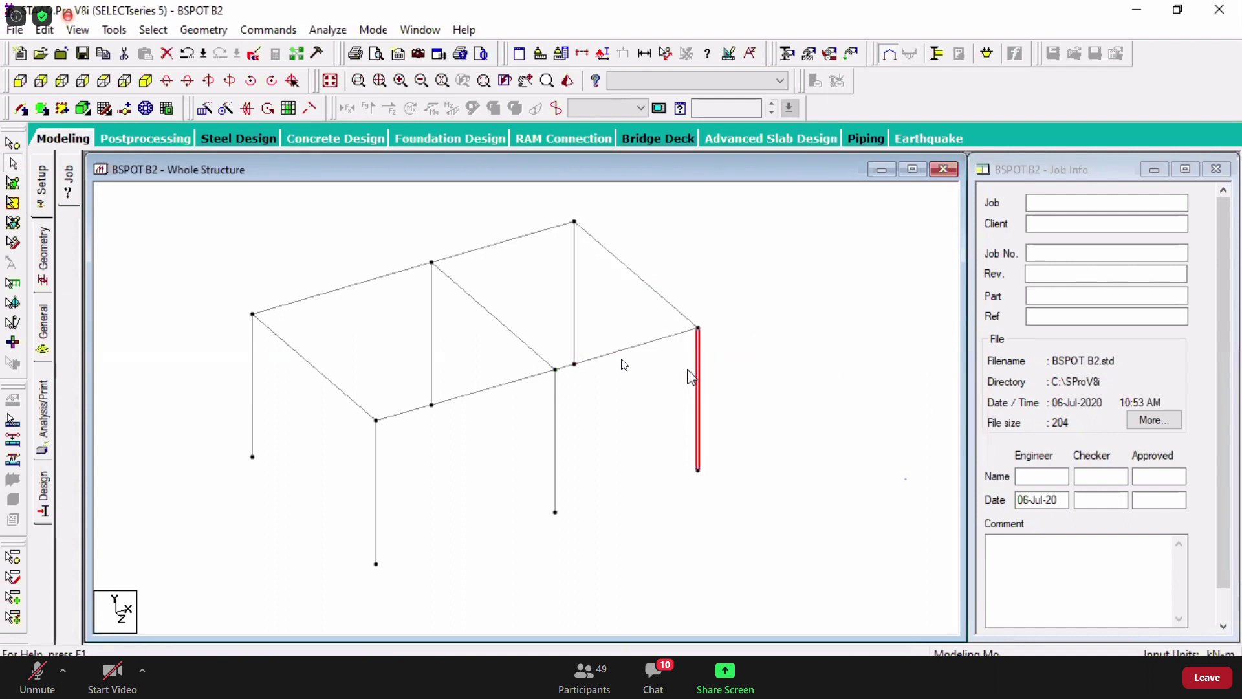
pyautogui.click(574, 305)
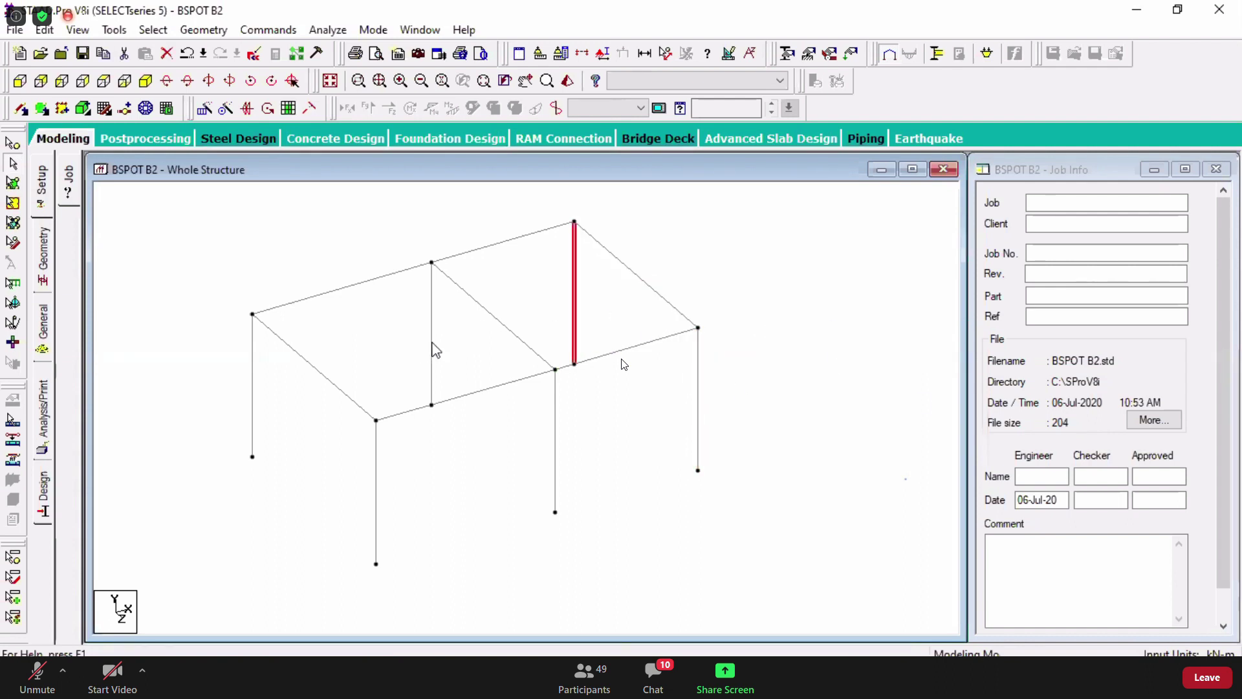
pyautogui.click(432, 350)
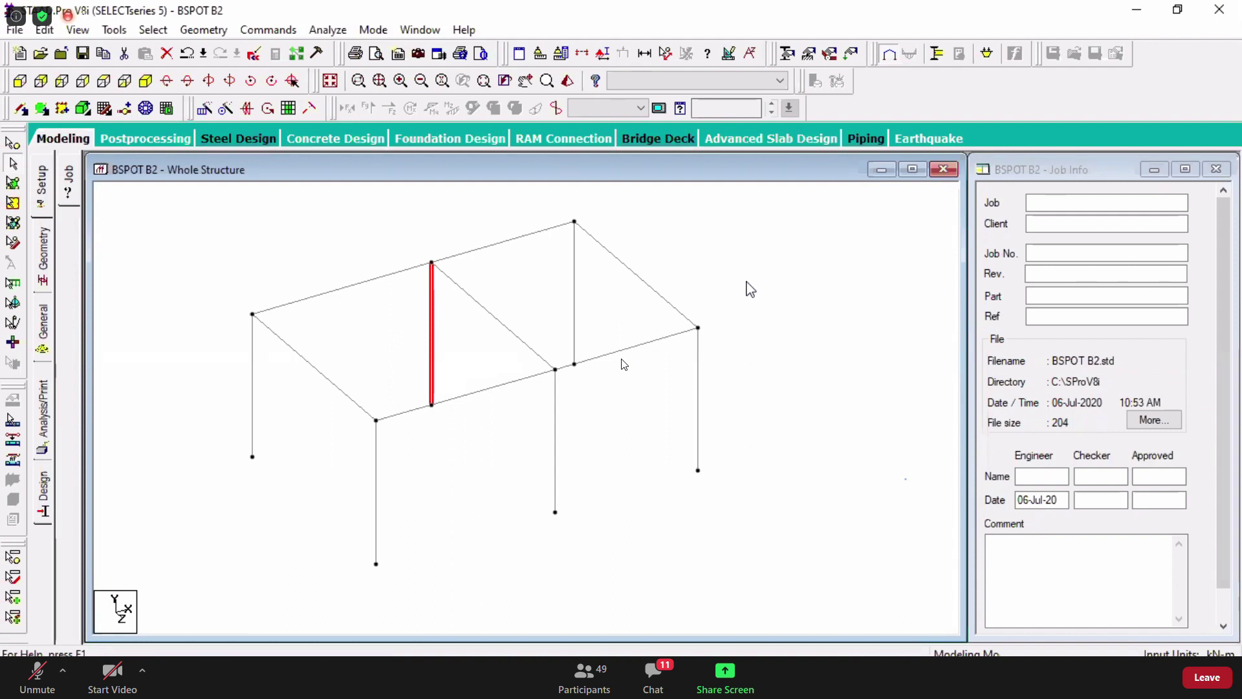
pyautogui.click(749, 288)
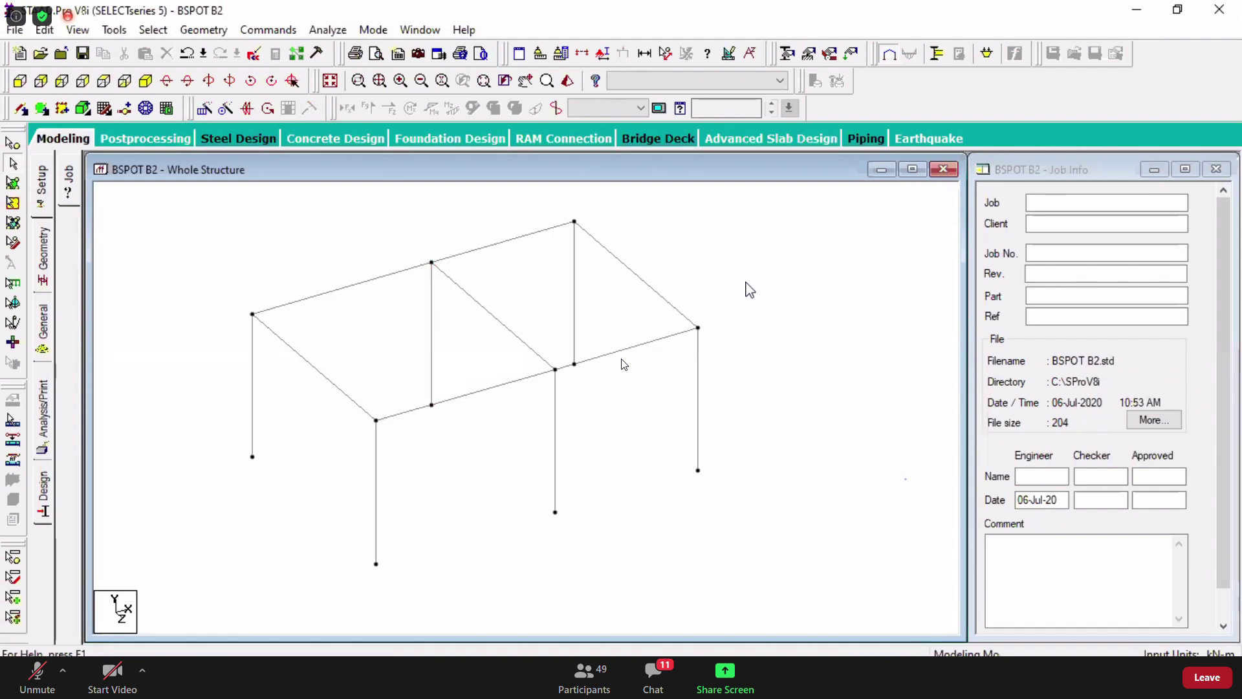
# - Select all members of the two-bay frame with a window, declining the auto-save
pyautogui.press('Left')
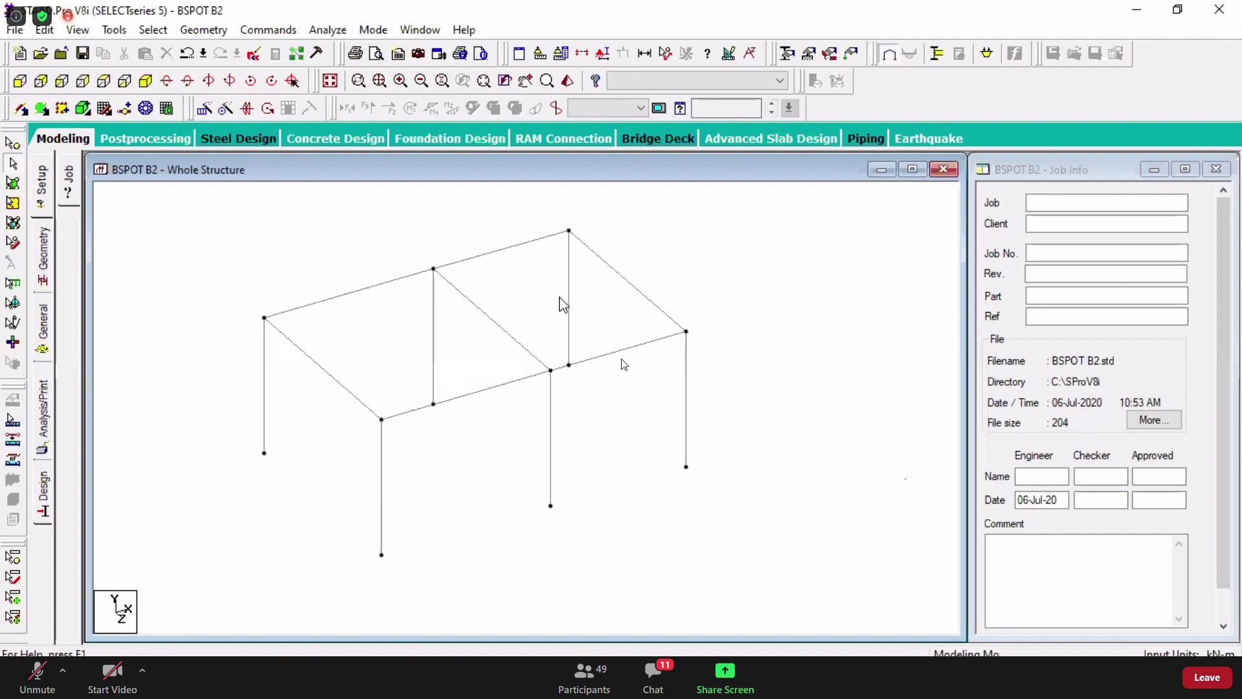
pyautogui.press('Down')
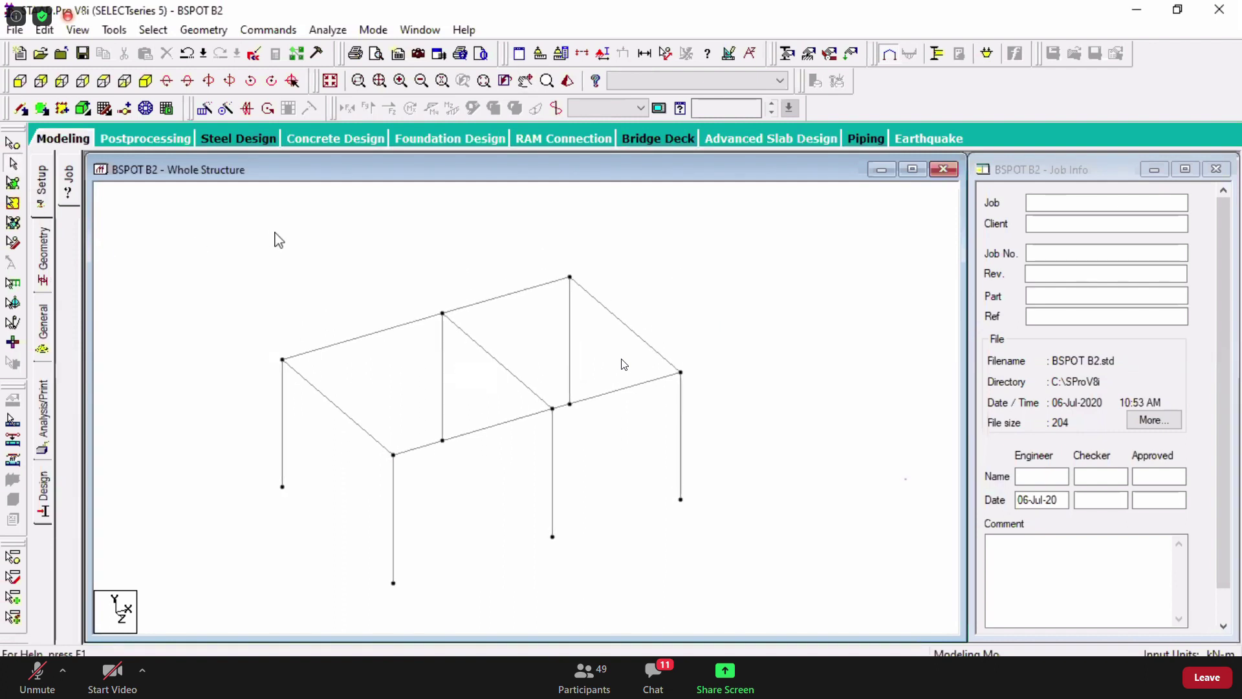
pyautogui.moveTo(211, 215); pyautogui.dragTo(810, 580)
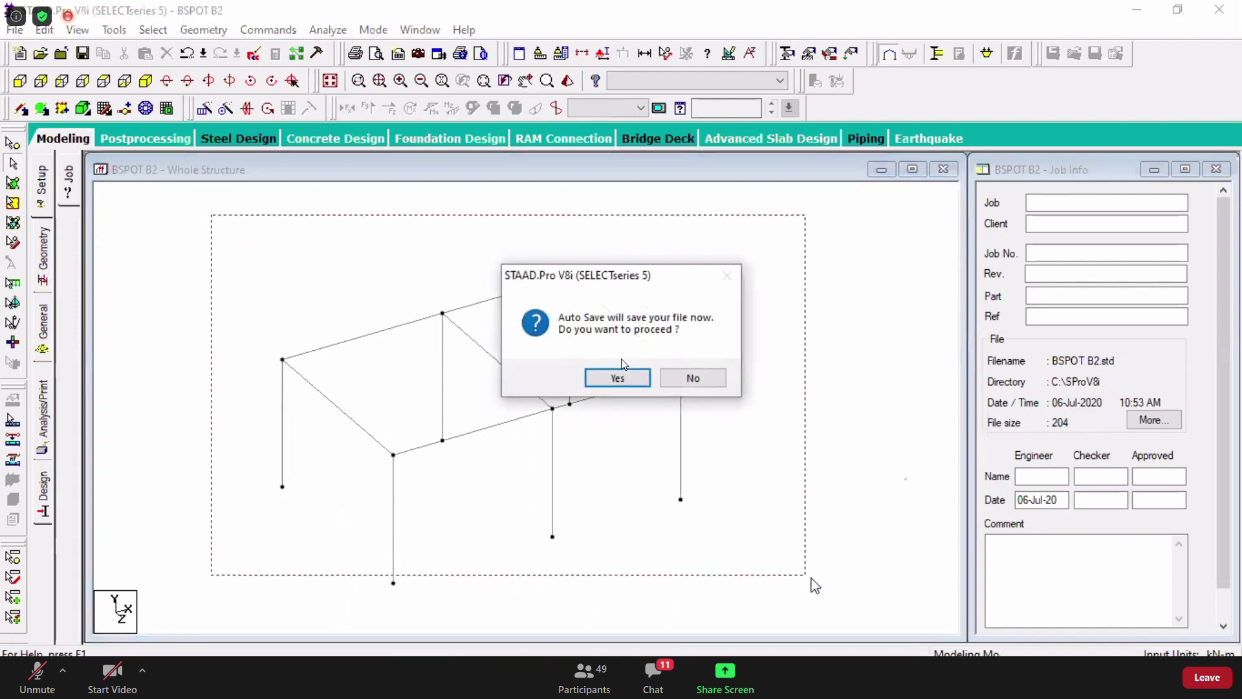
pyautogui.click(707, 374)
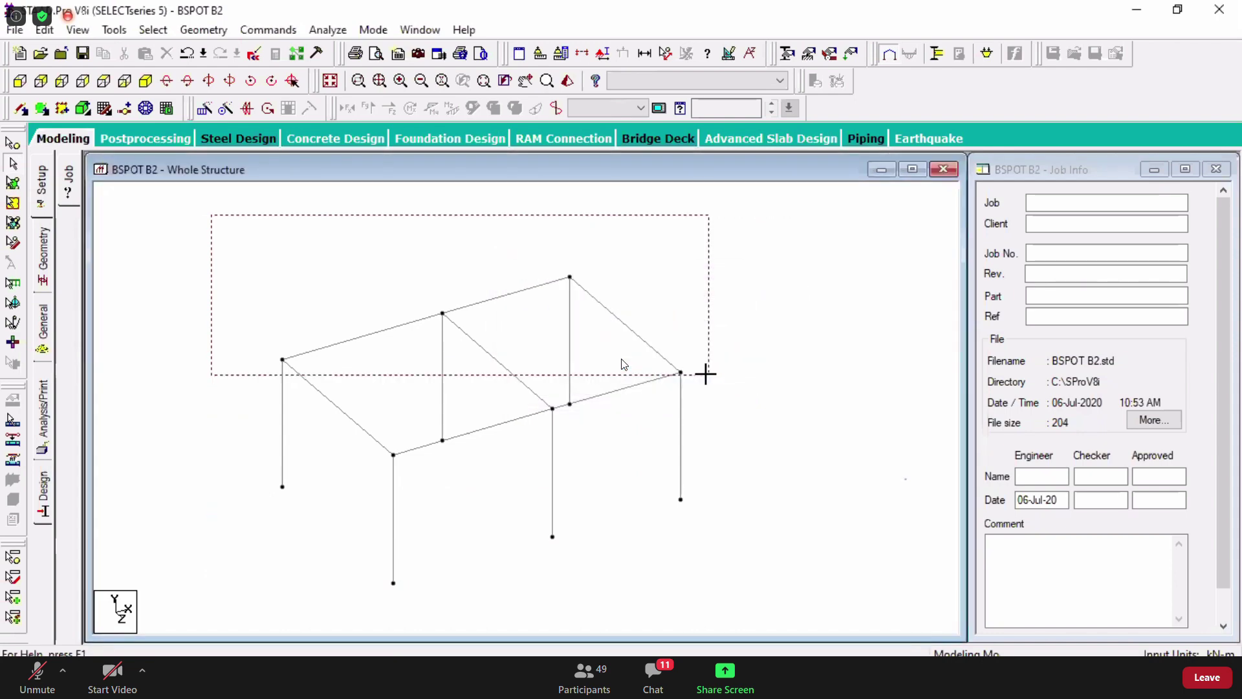
pyautogui.moveTo(707, 374); pyautogui.dragTo(776, 594)
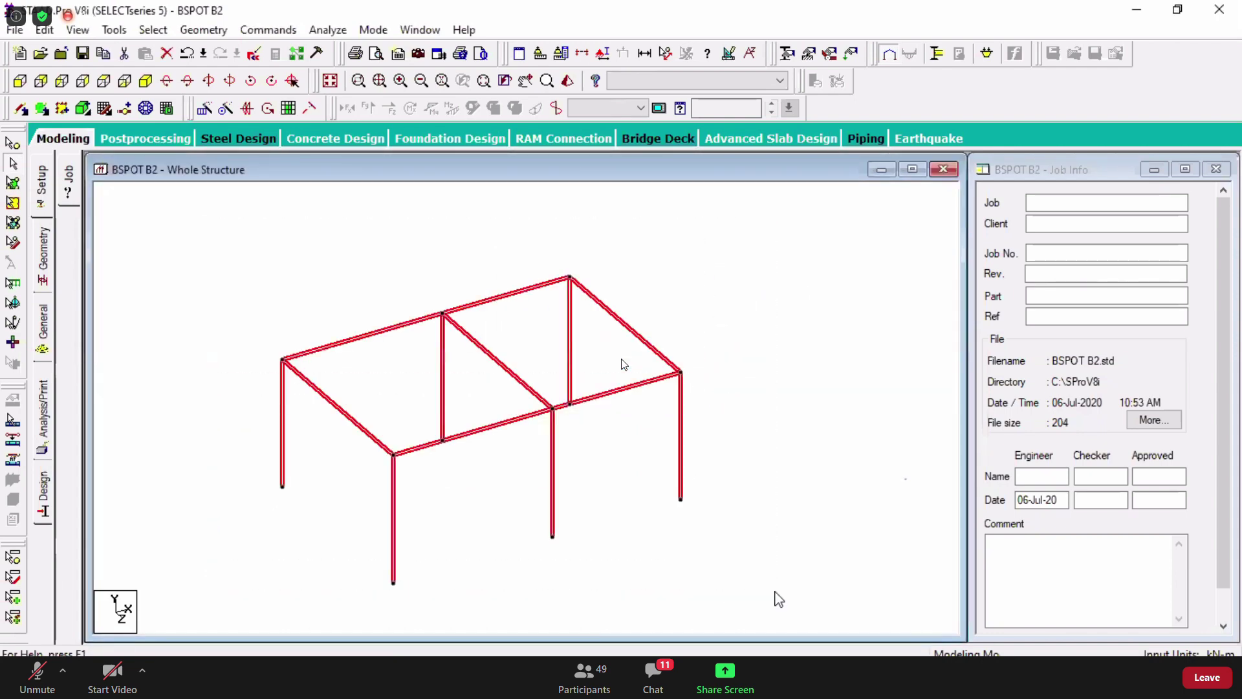
# - Set up a Translational Repeat of the selected frame along global Z with 2 steps
pyautogui.click(204, 109)
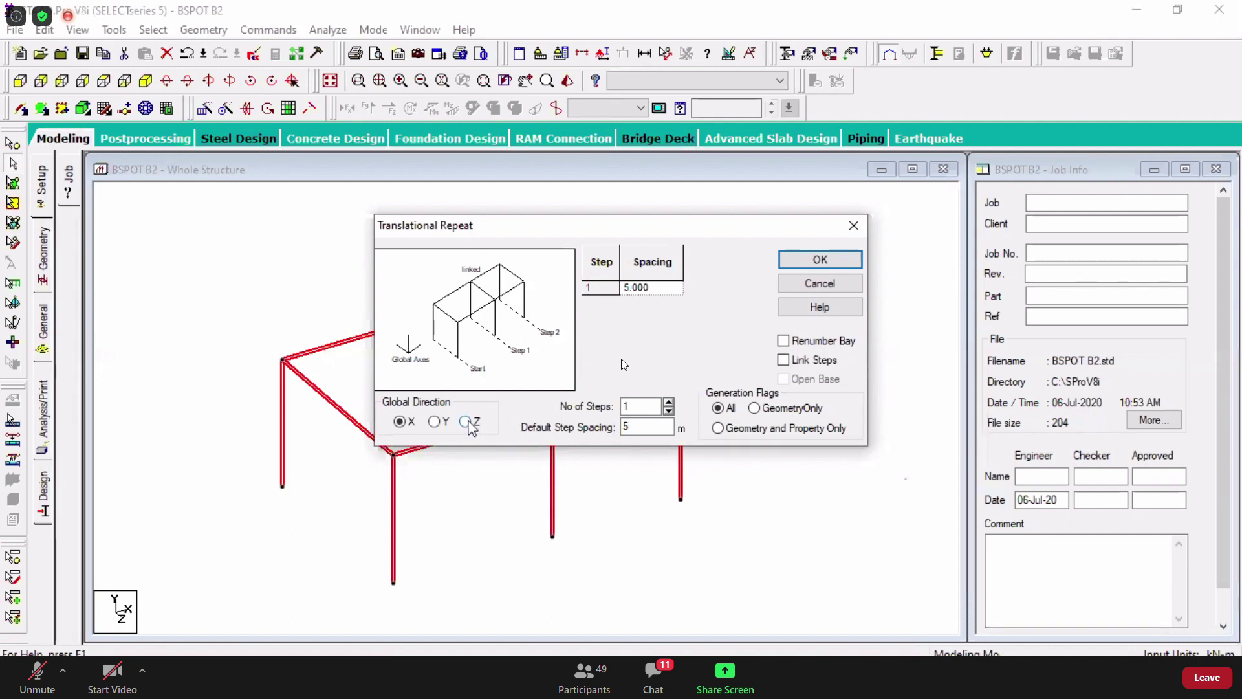
pyautogui.click(468, 423)
pyautogui.moveTo(582, 235); pyautogui.dragTo(592, 236)
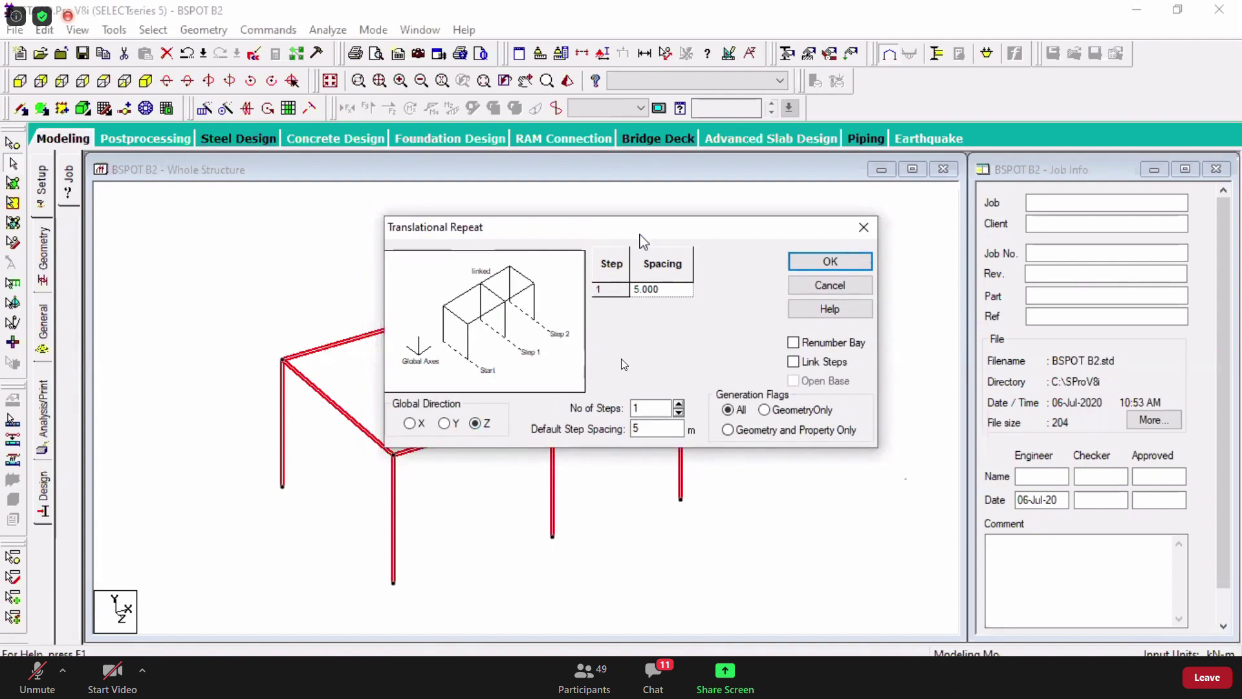
pyautogui.moveTo(803, 227); pyautogui.dragTo(1012, 245)
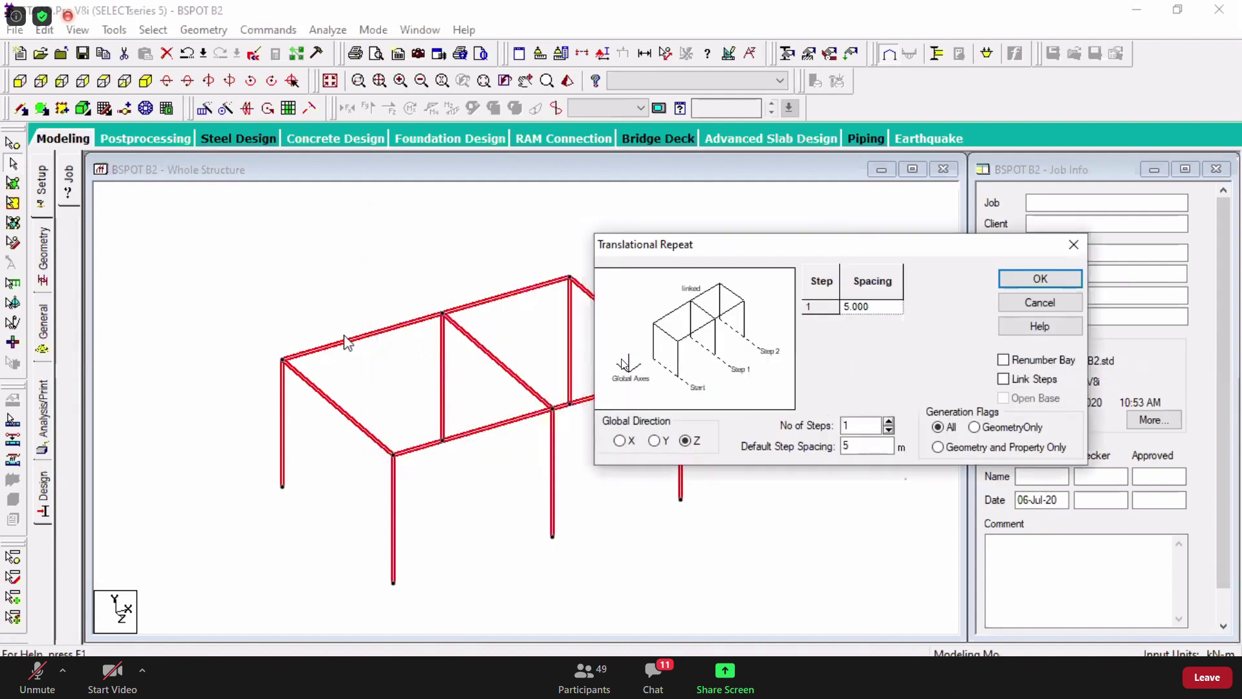
pyautogui.press('Tab')
pyautogui.press('Tab')
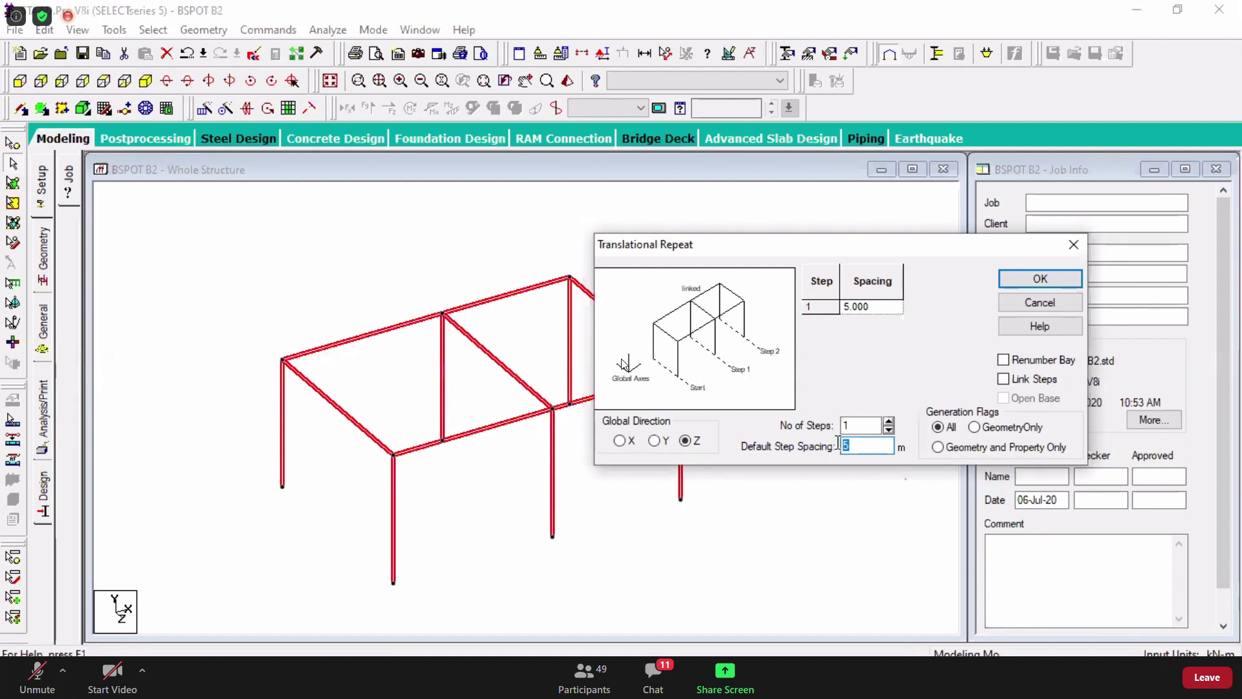
pyautogui.click(890, 421)
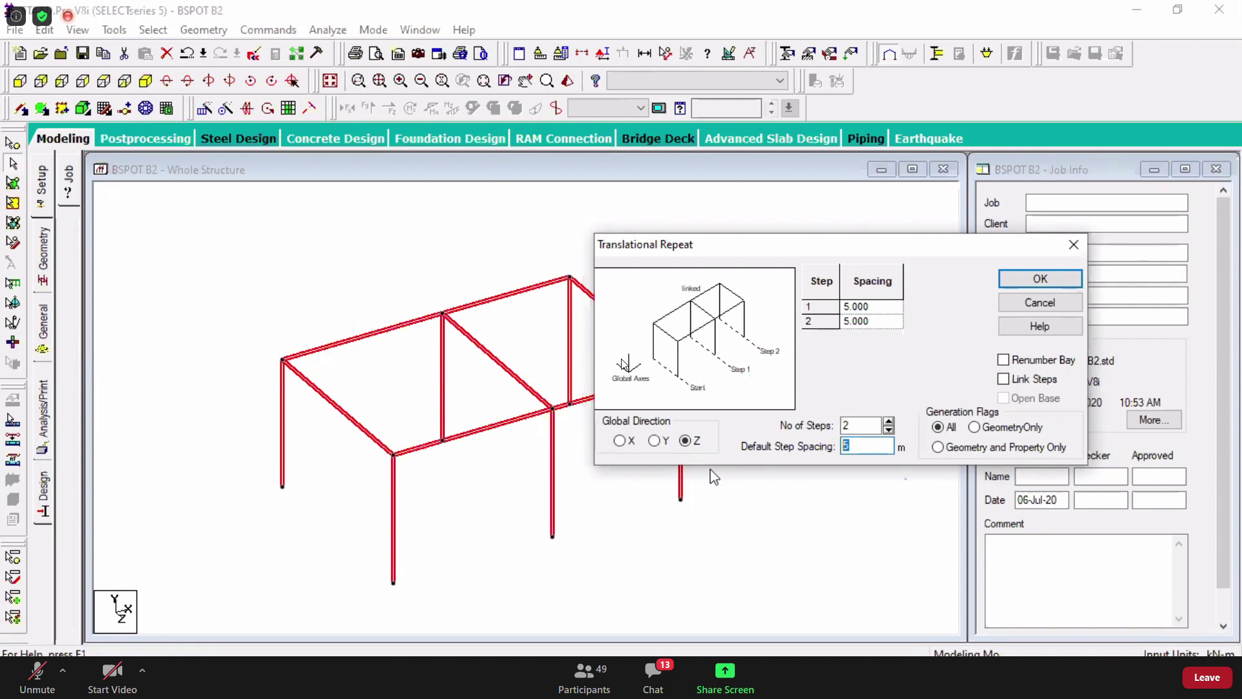
# - Measure the length of the cross beam at the frame's near X end between its two top nodes
pyautogui.click(661, 677)
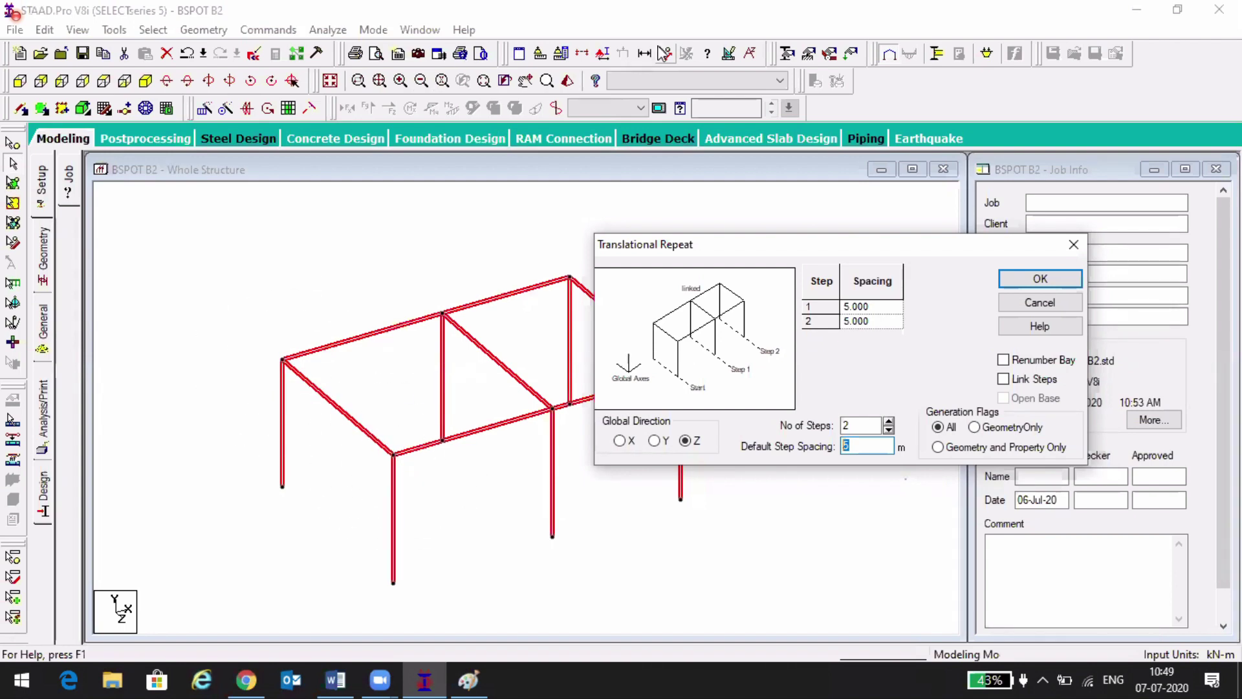
pyautogui.click(664, 55)
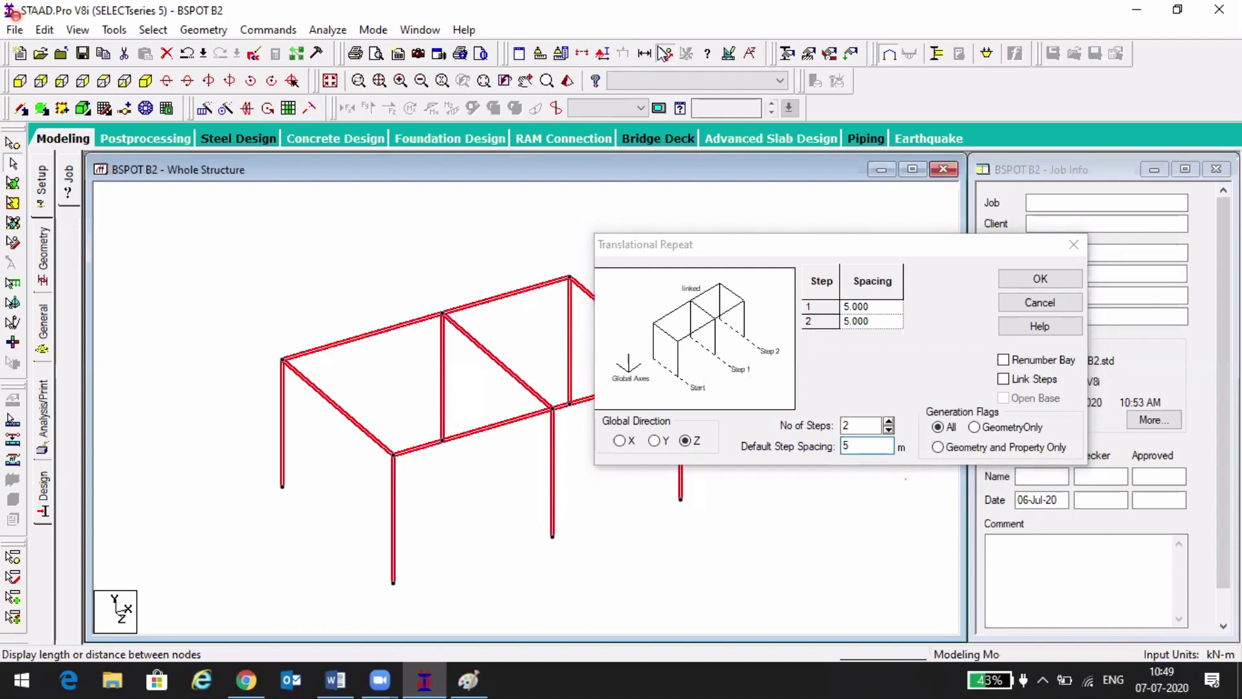
pyautogui.click(283, 359)
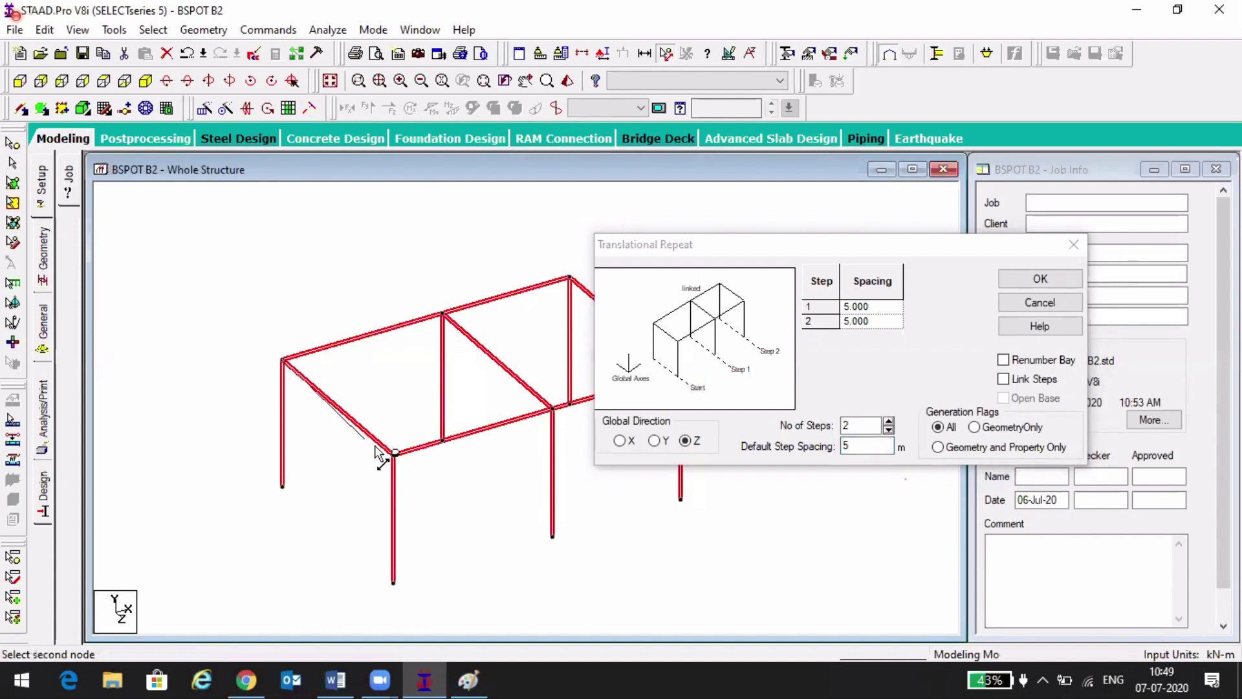
pyautogui.click(391, 454)
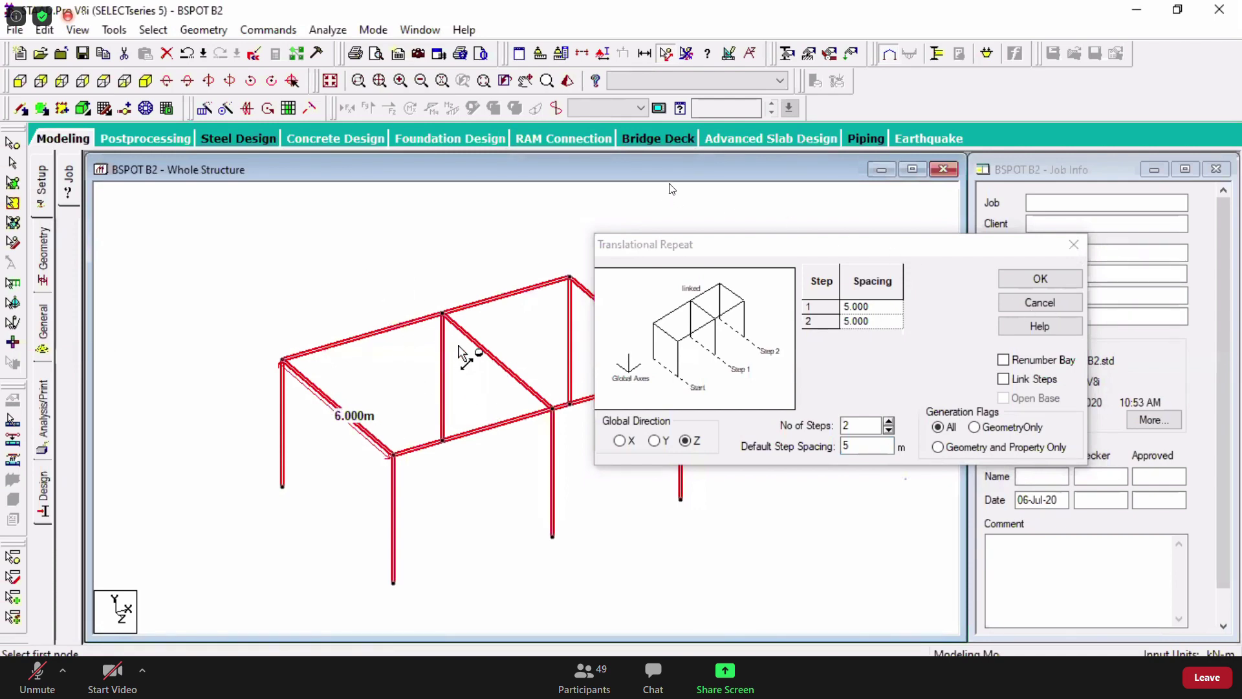
# - Set the step spacing to -6 m, turn on Link Steps and Open Base, and generate the repeat
pyautogui.click(795, 244)
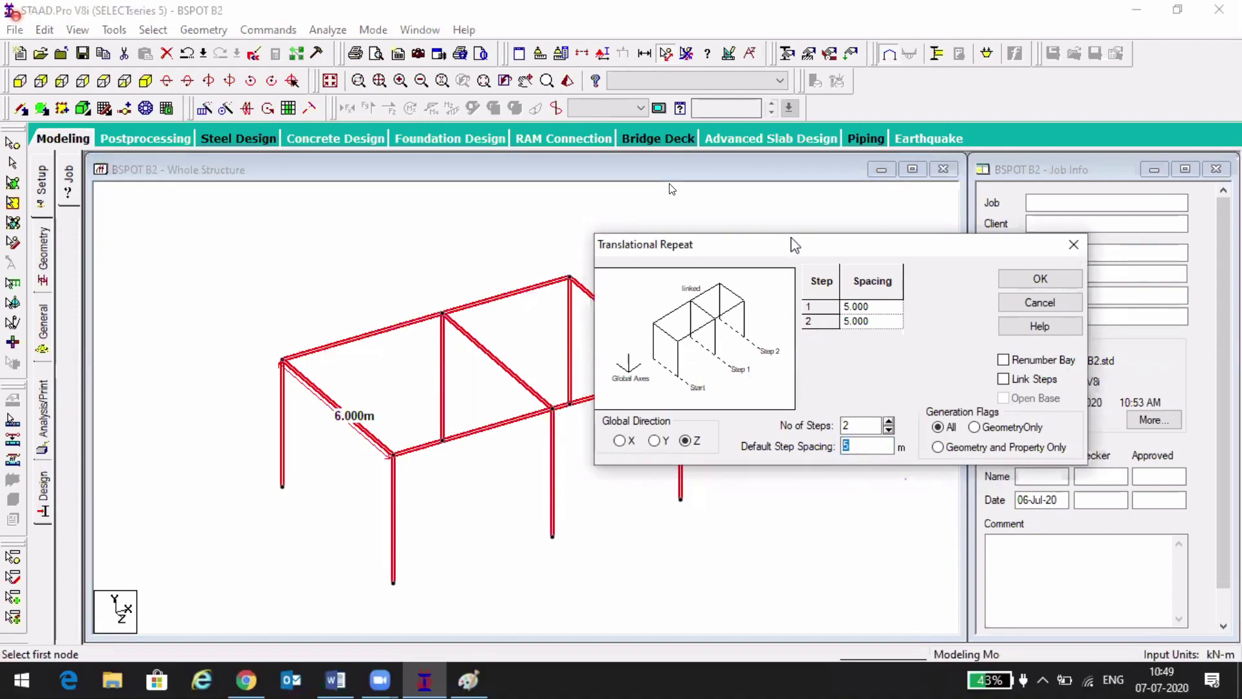
pyautogui.moveTo(677, 244); pyautogui.dragTo(551, 245)
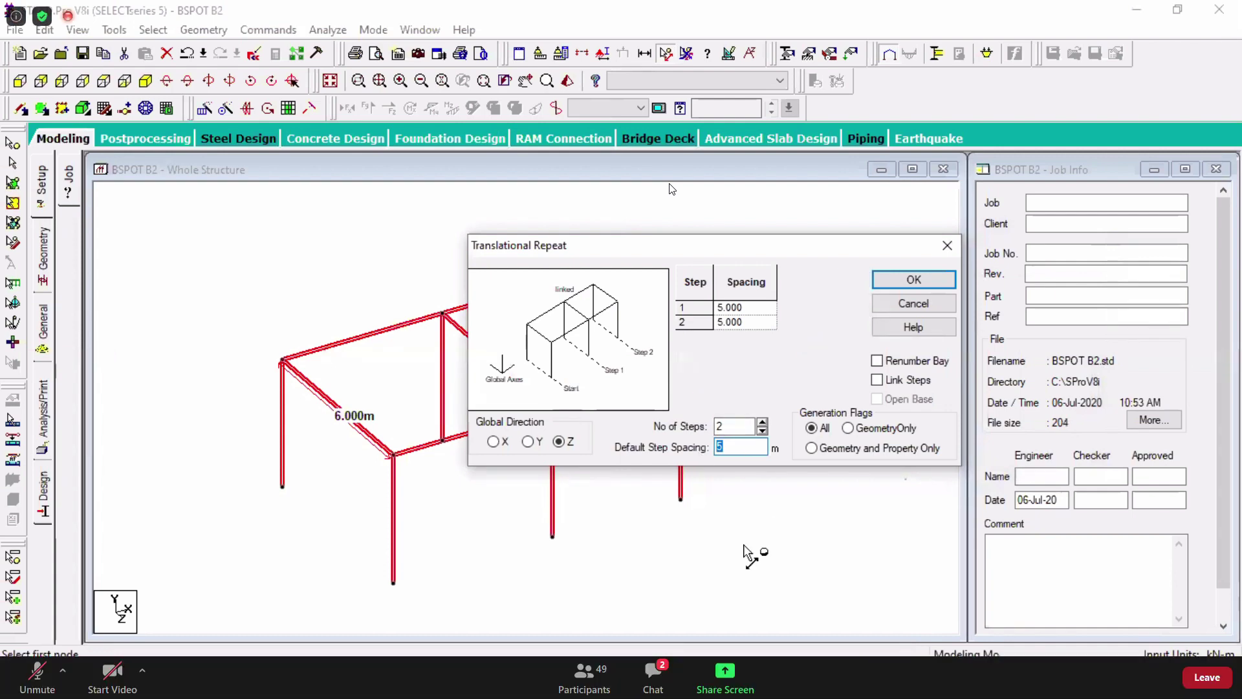
pyautogui.write('6')
pyautogui.moveTo(647, 245); pyautogui.dragTo(552, 252)
pyautogui.click(782, 386)
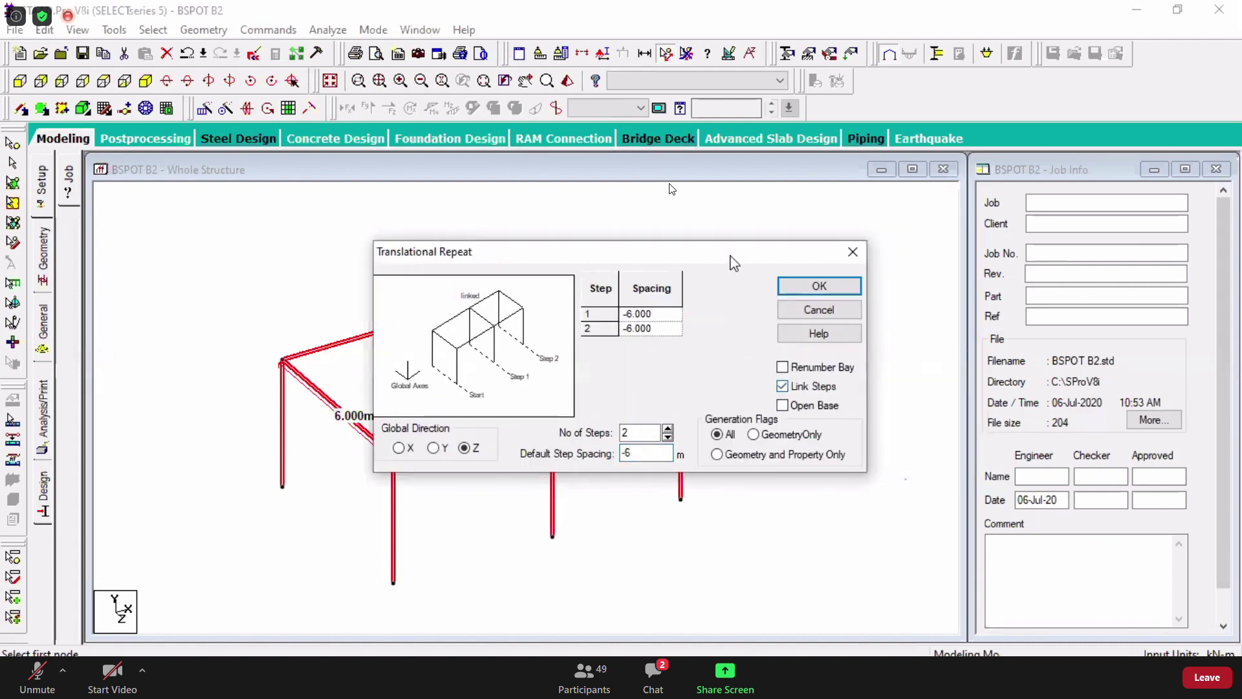
pyautogui.click(815, 407)
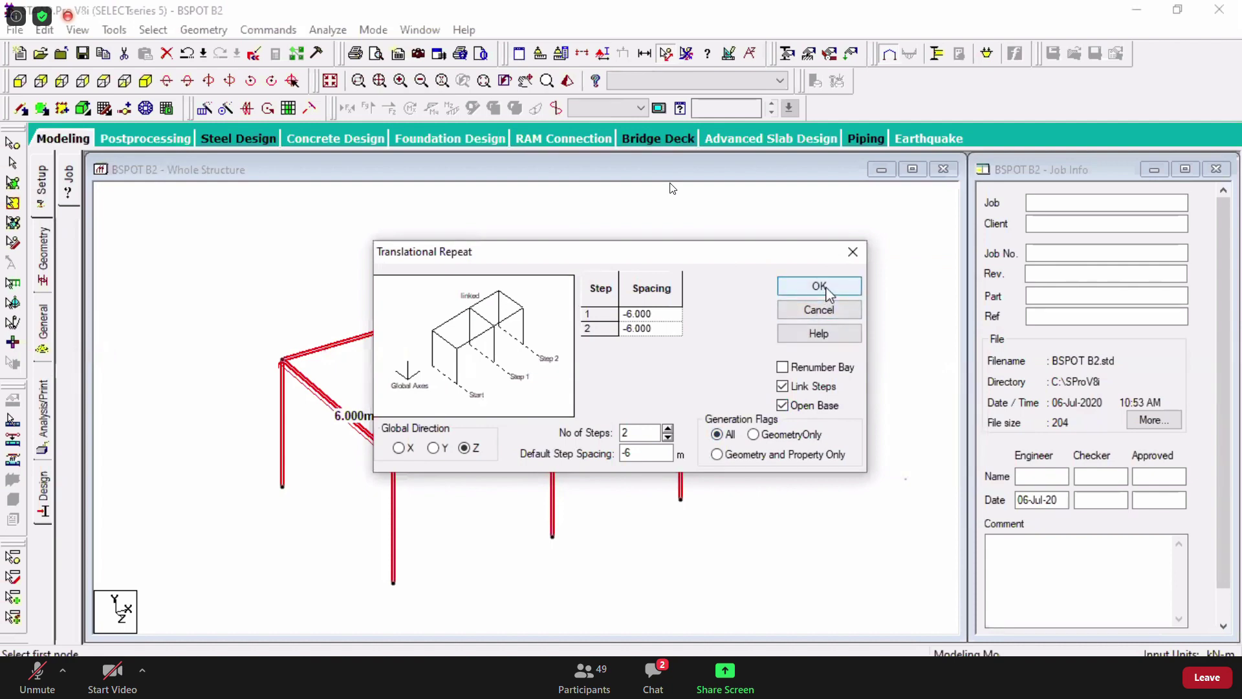
pyautogui.click(821, 286)
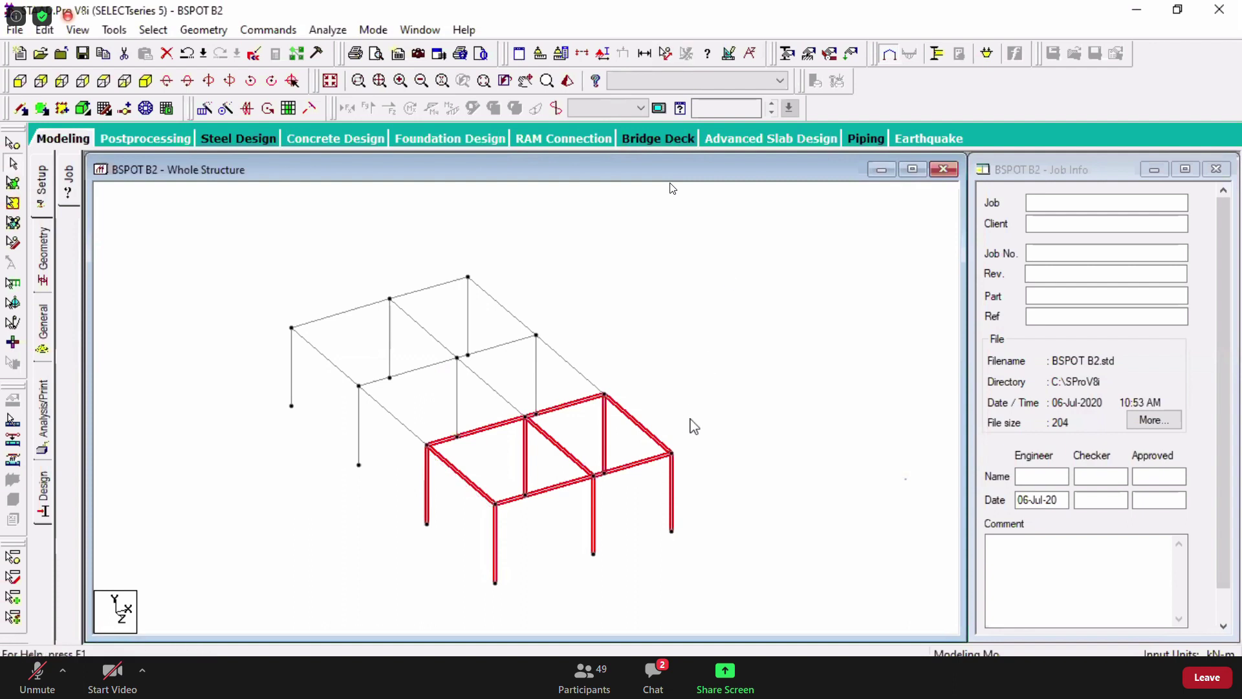
# - Clear the selection and measure the height of the front corner column from its base node to its top node
pyautogui.click(619, 291)
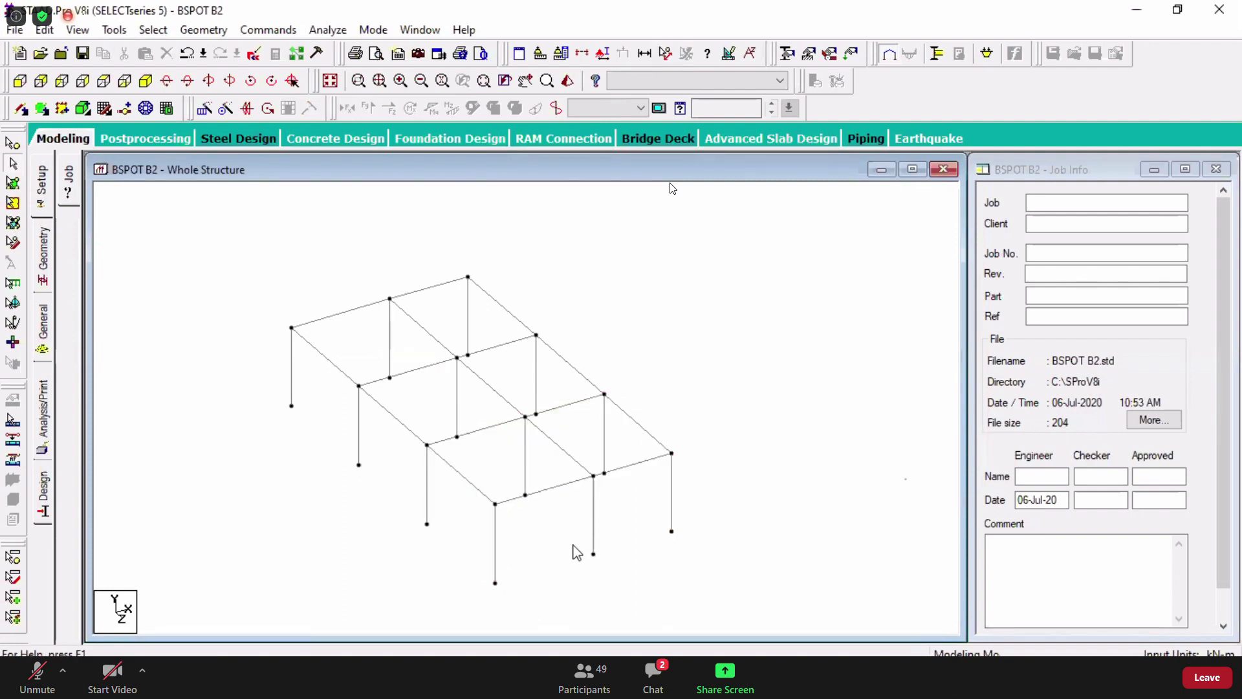
pyautogui.click(666, 53)
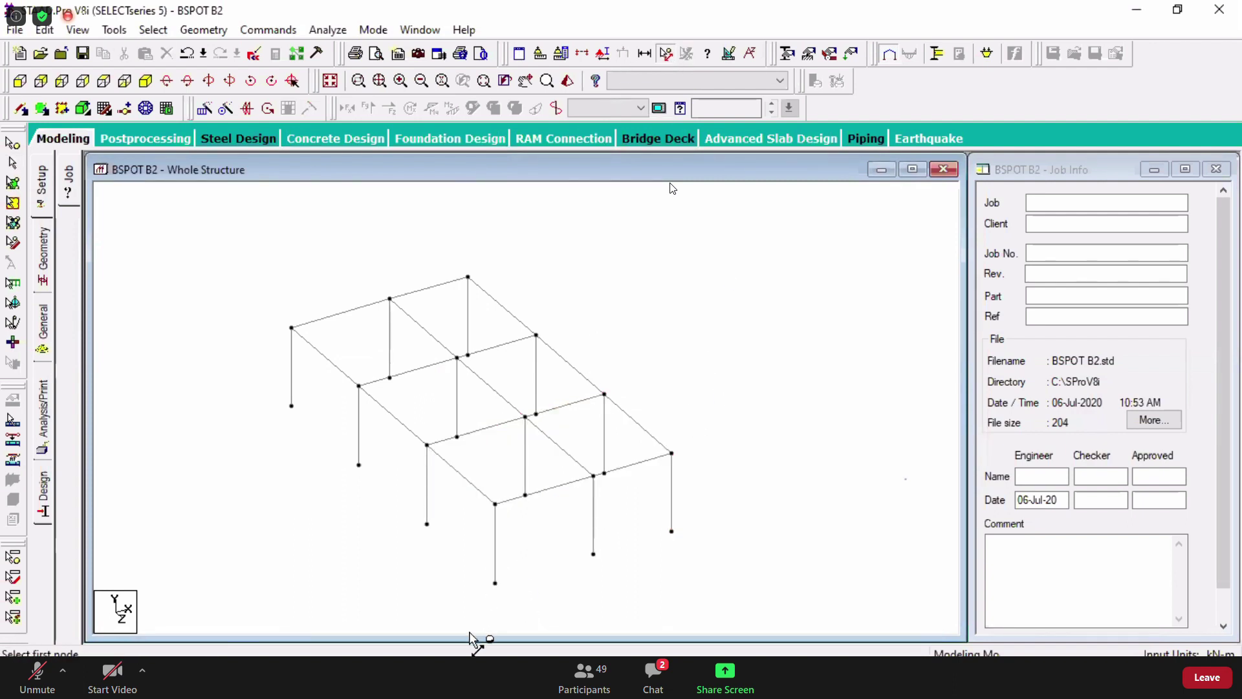
pyautogui.click(495, 583)
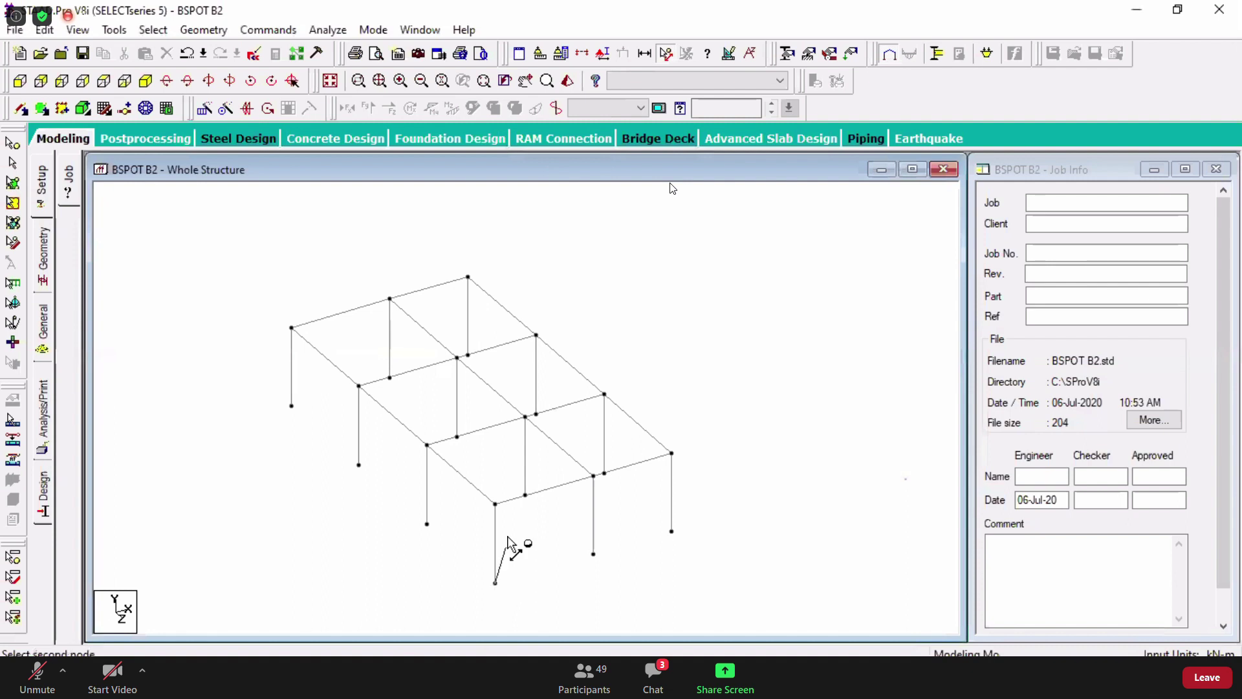
pyautogui.click(495, 502)
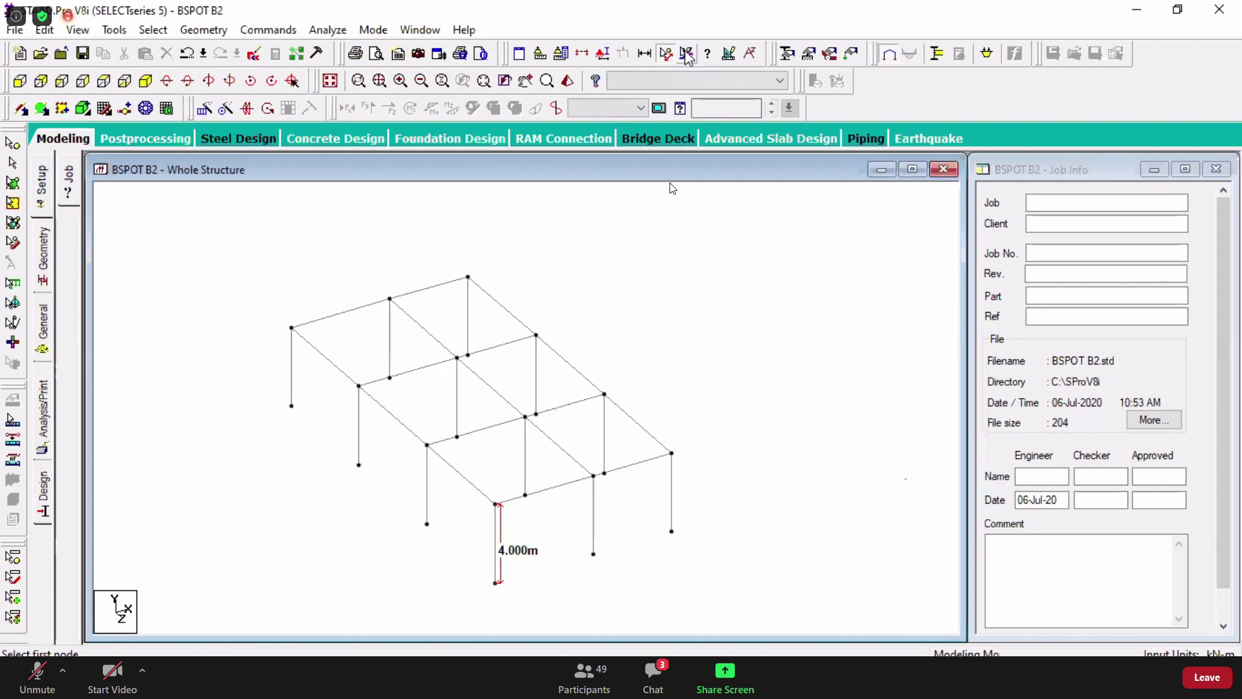
# - Select the entire frame and set up a Translational Repeat along global Y with 3 steps
pyautogui.click(686, 53)
pyautogui.moveTo(226, 250); pyautogui.dragTo(740, 632)
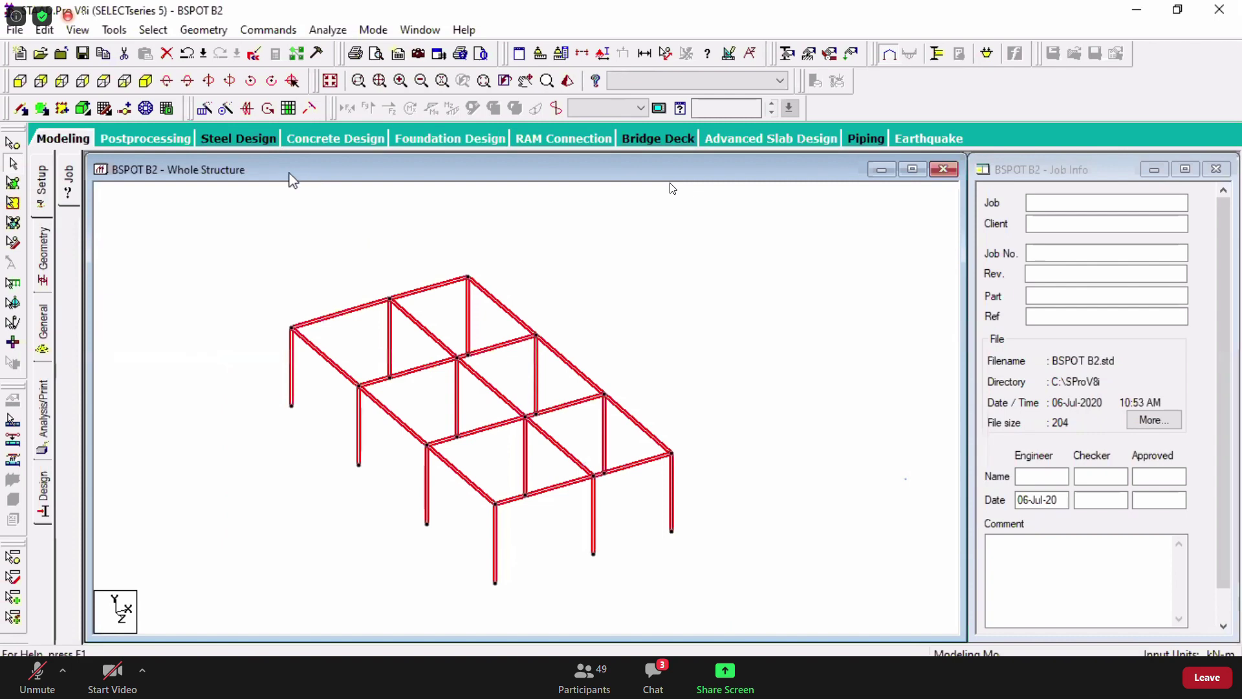
pyautogui.click(204, 108)
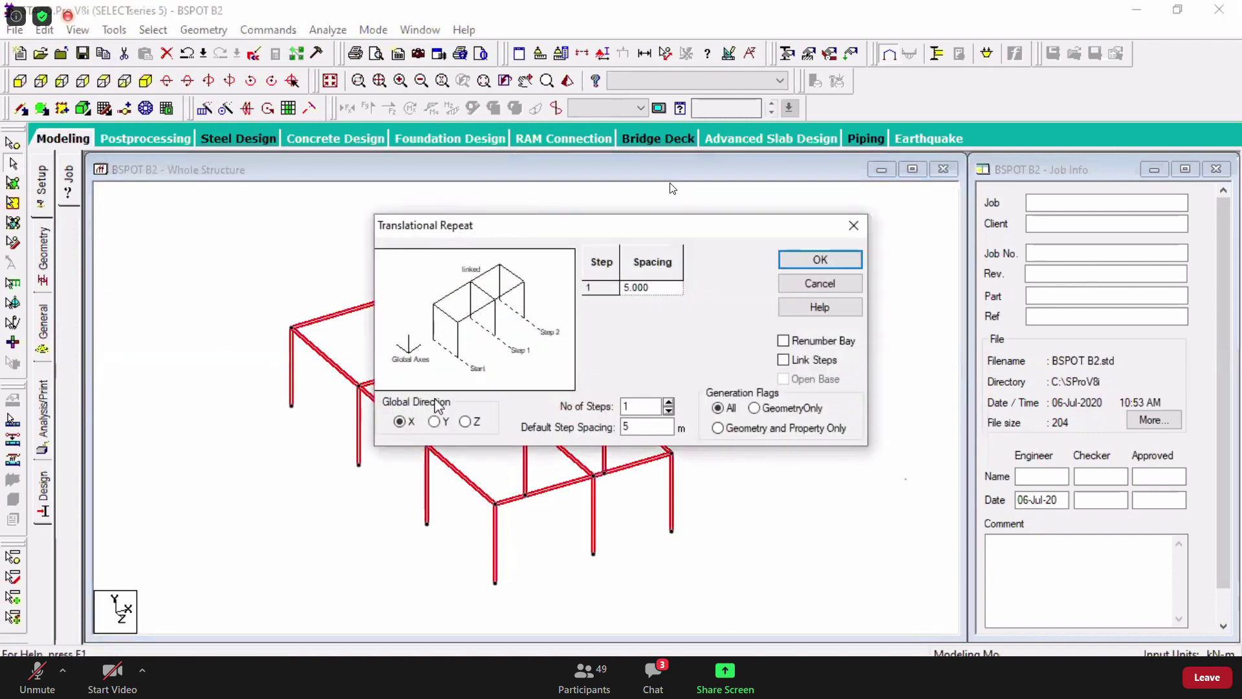
pyautogui.click(434, 421)
pyautogui.click(669, 402)
pyautogui.click(668, 402)
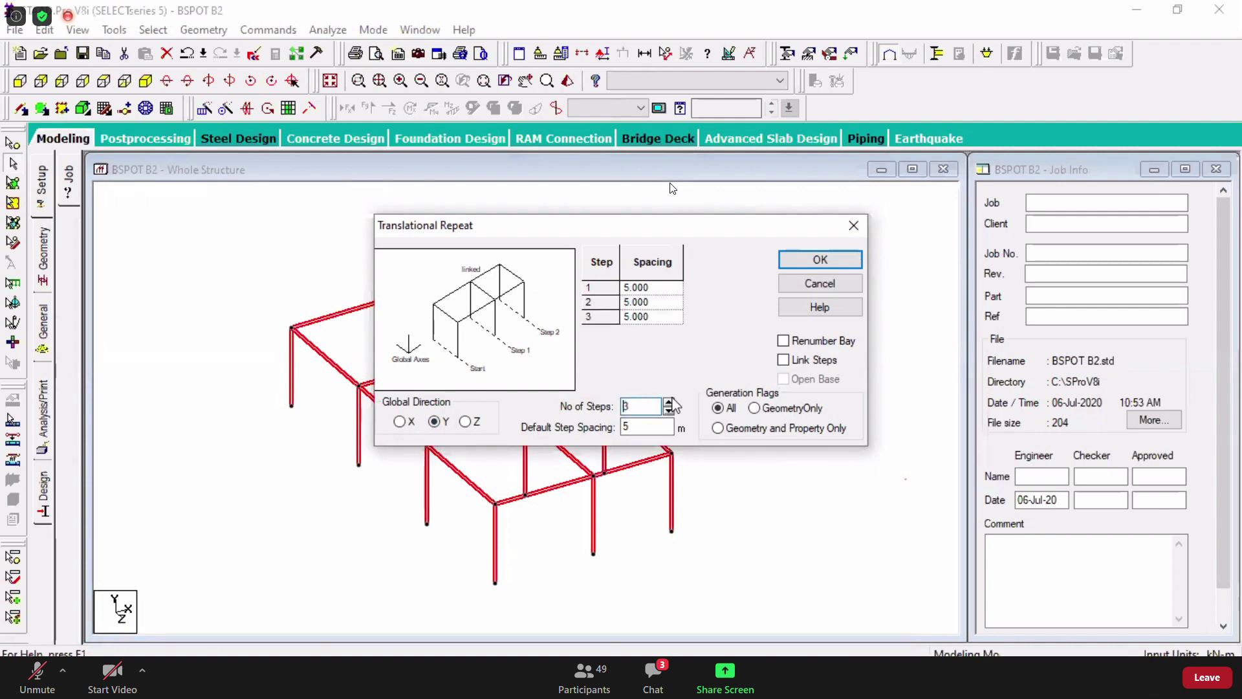
# - Set the default step spacing to 4 m, turn on Link Steps and generate the vertical repeat
pyautogui.press('Tab')
pyautogui.click(656, 666)
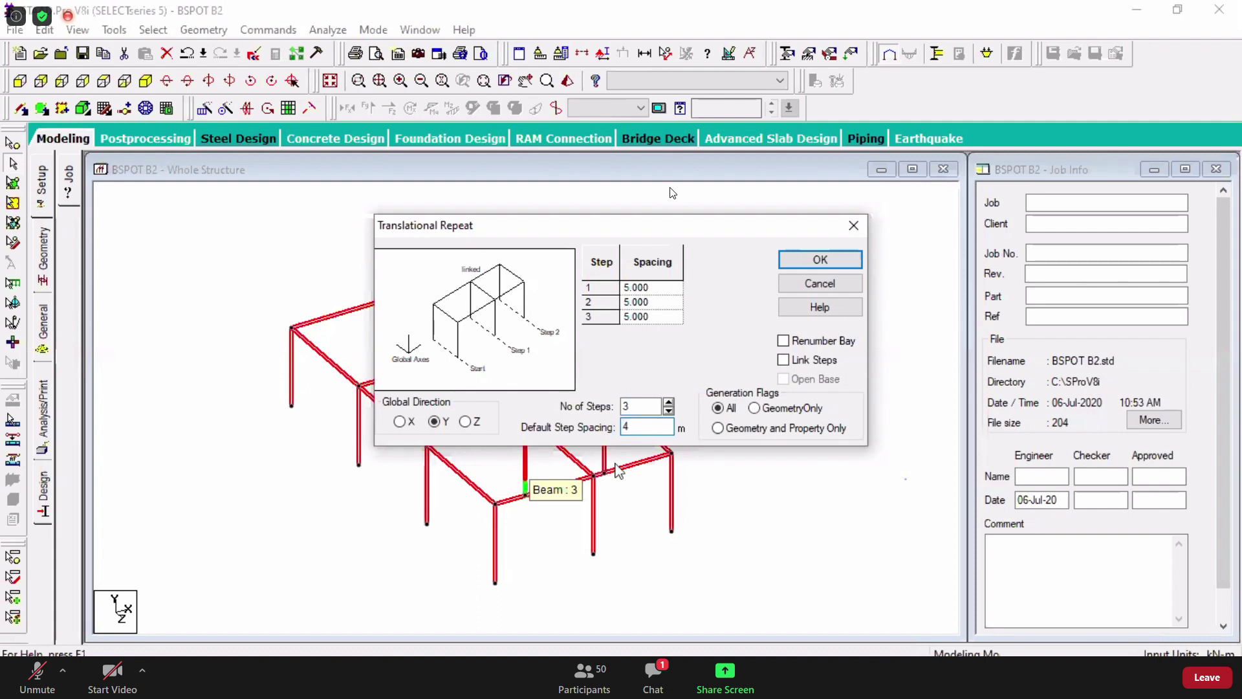
pyautogui.write('4')
pyautogui.click(785, 360)
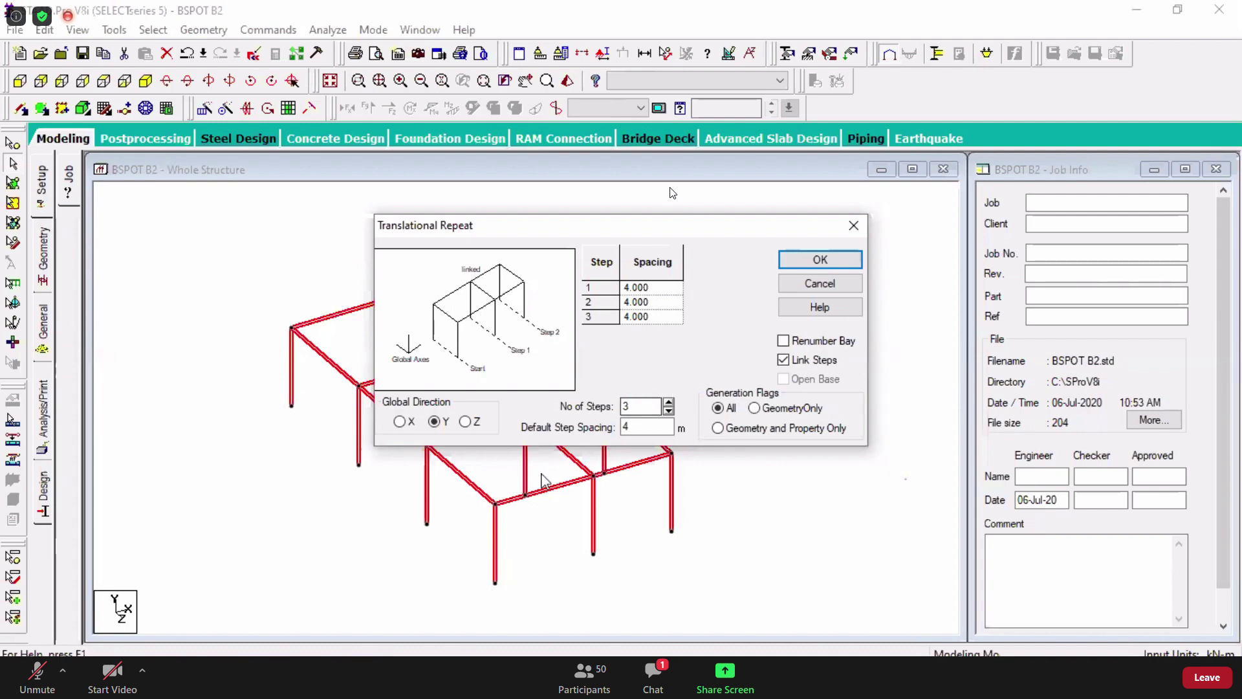
pyautogui.click(854, 259)
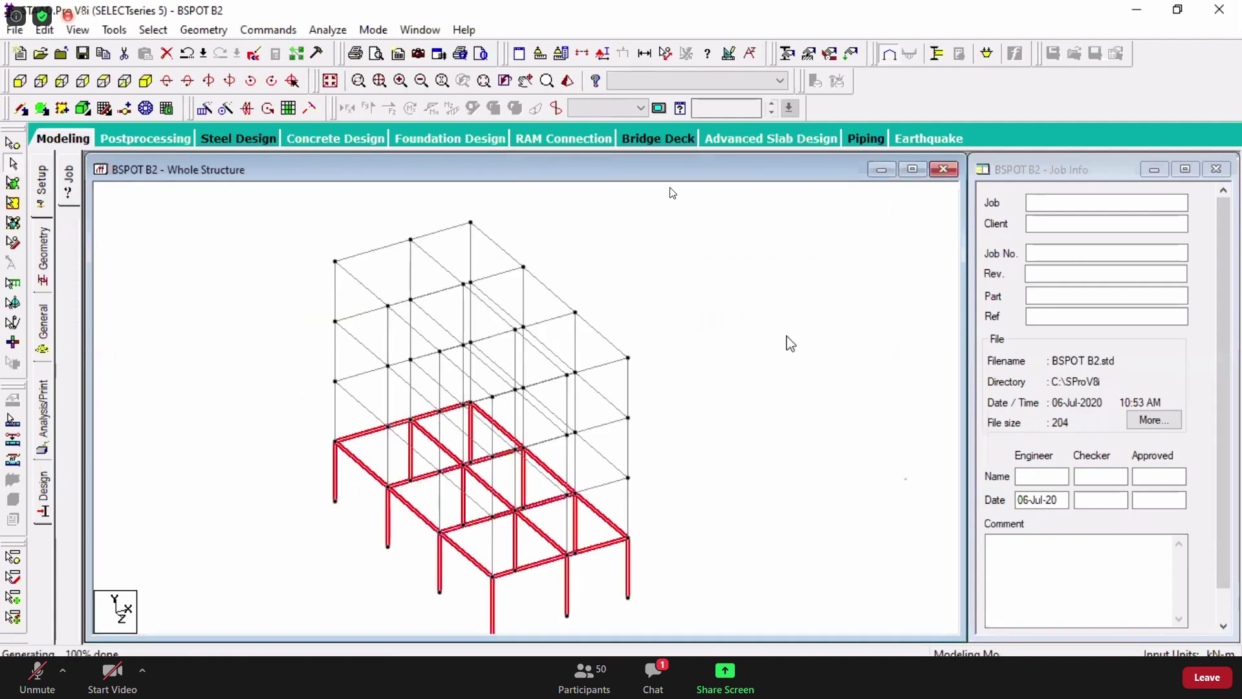
# - Inspect the stacked storeys in front, side and isometric views, and undo the vertical repeat
pyautogui.click(787, 349)
pyautogui.click(20, 81)
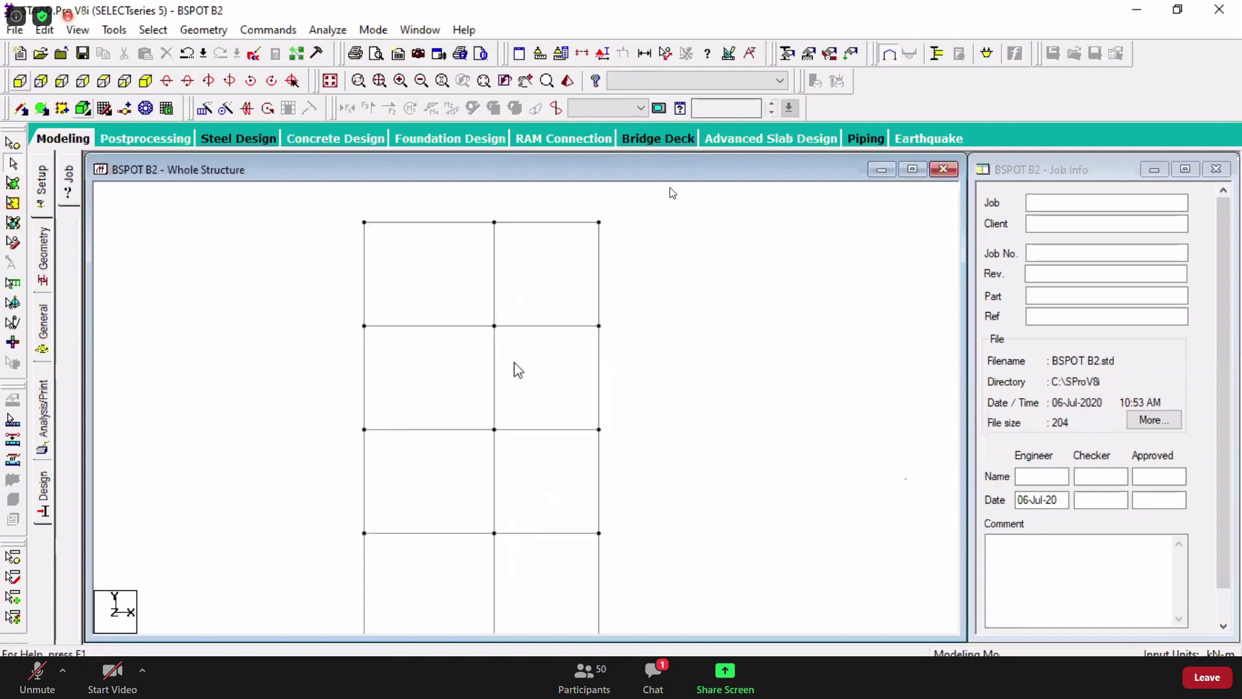
pyautogui.click(83, 81)
pyautogui.click(145, 81)
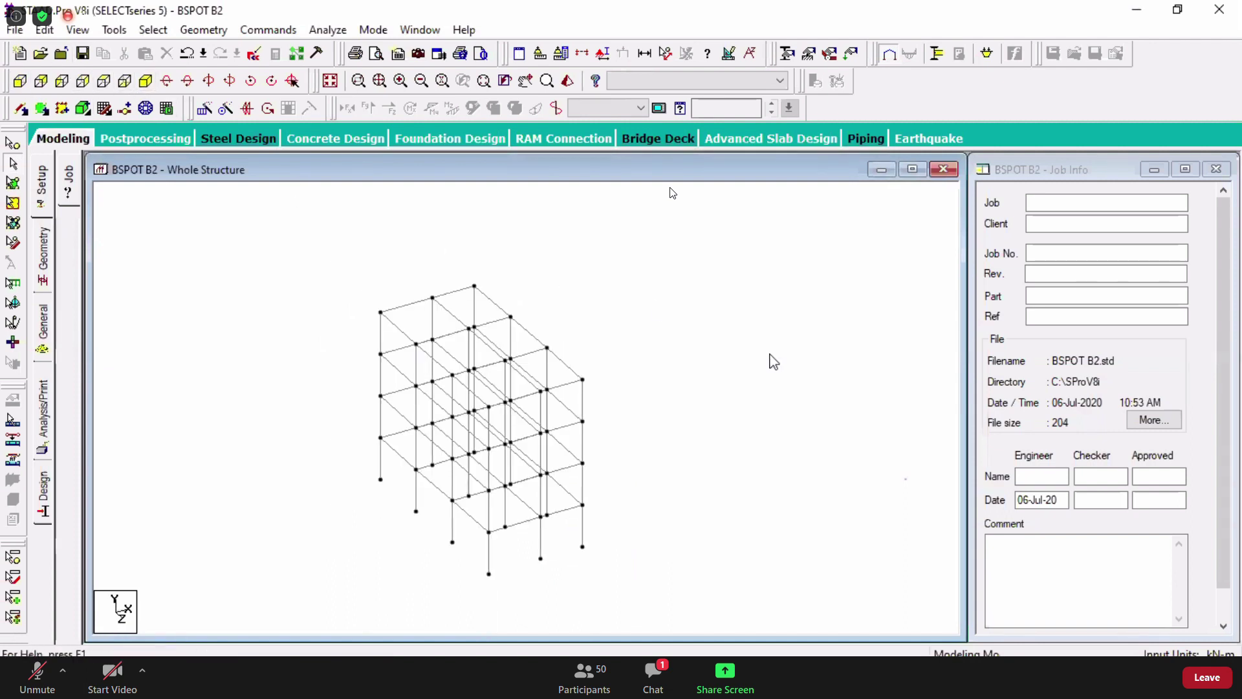
pyautogui.hotkey('ctrl', 'z')
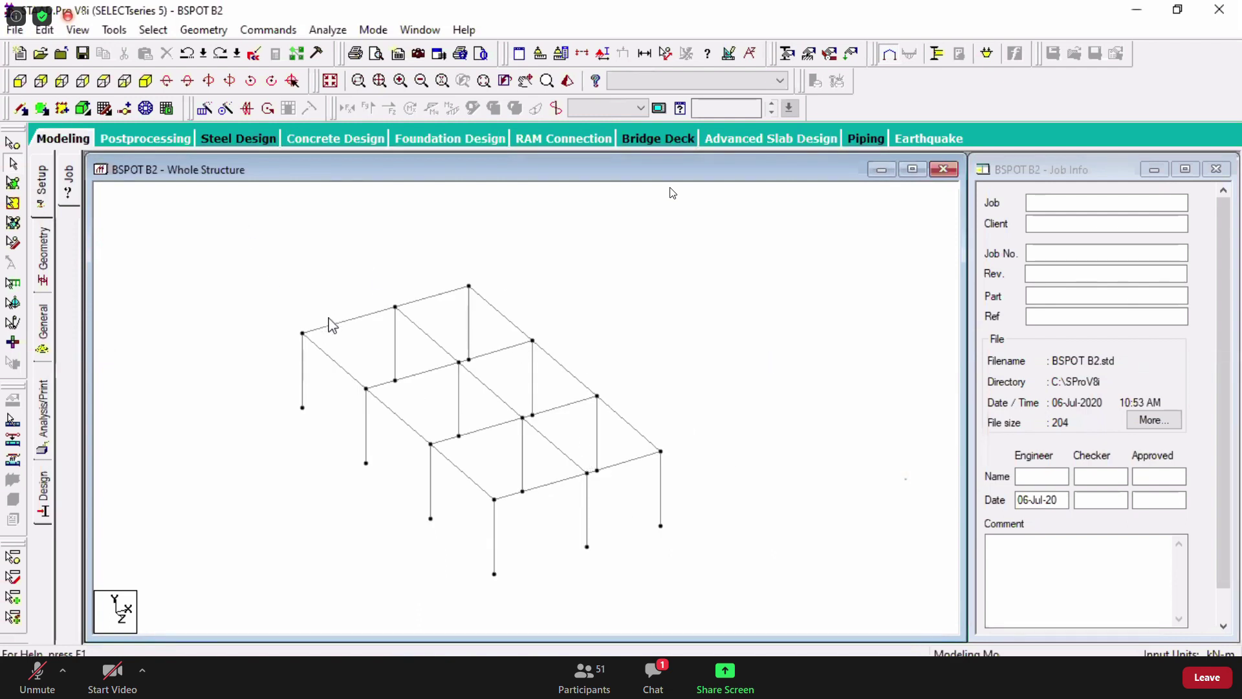
# - Select all roof-level beams in the front view and check the selection in the isometric view before clearing it
pyautogui.click(19, 82)
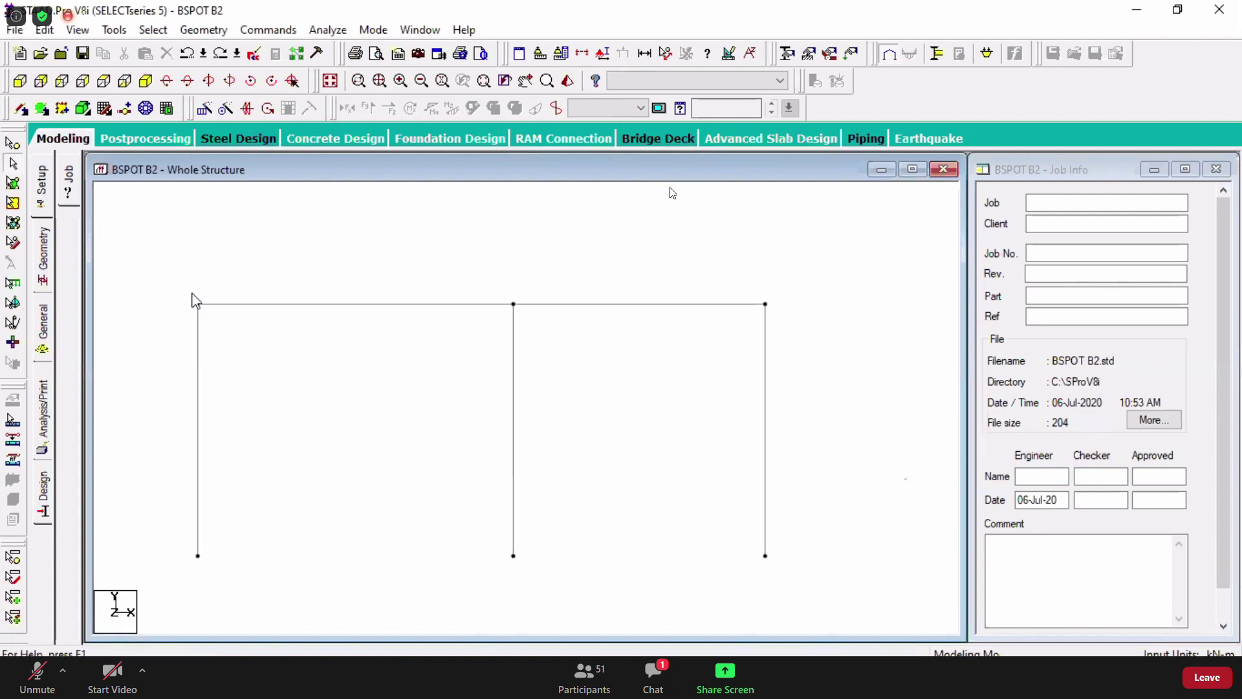
pyautogui.moveTo(653, 314); pyautogui.dragTo(754, 314)
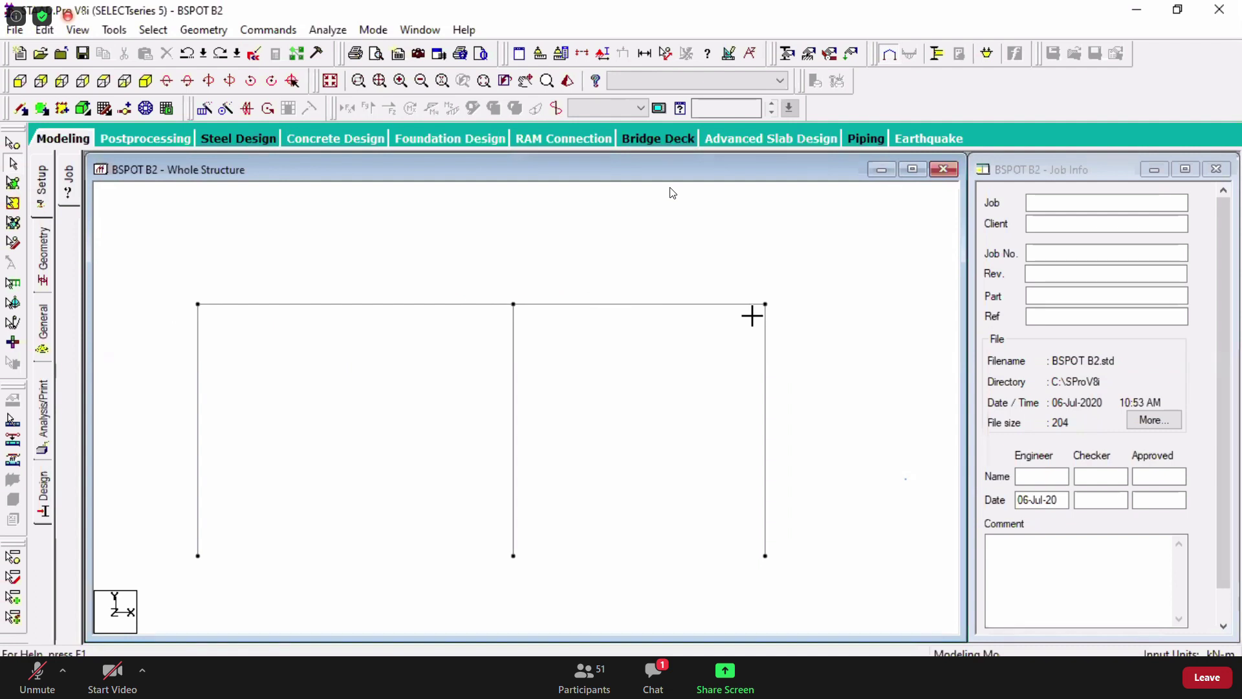
pyautogui.moveTo(166, 285); pyautogui.dragTo(807, 320)
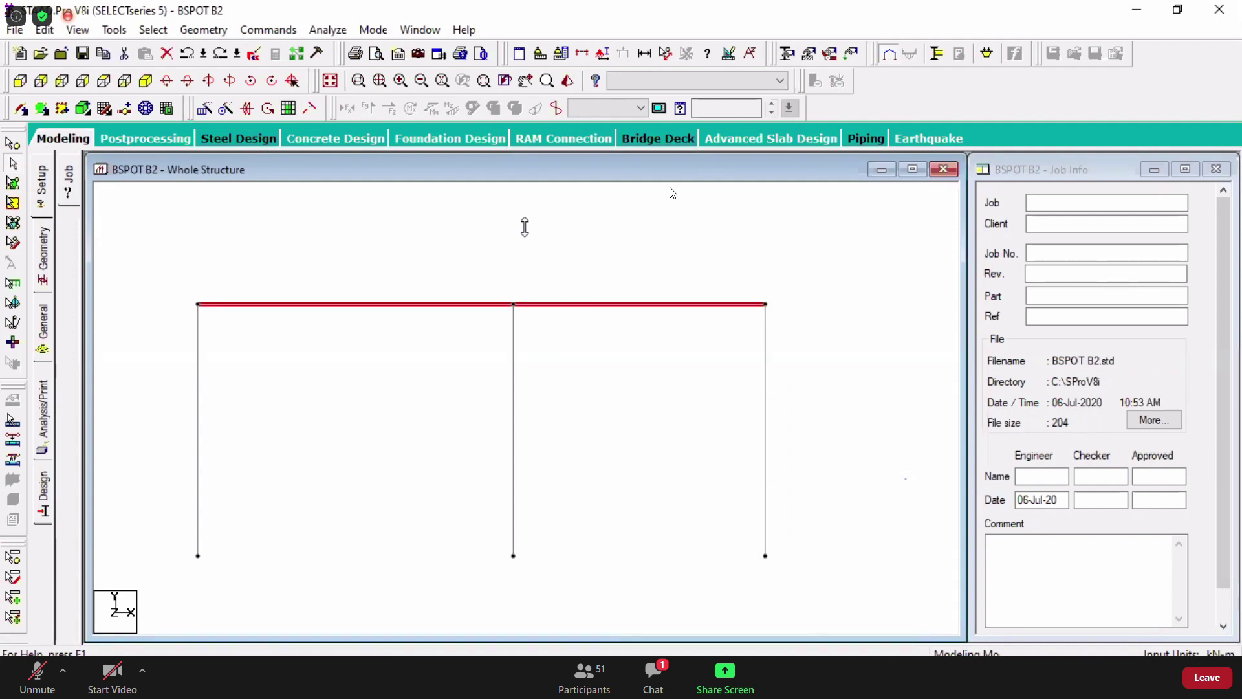
pyautogui.click(145, 81)
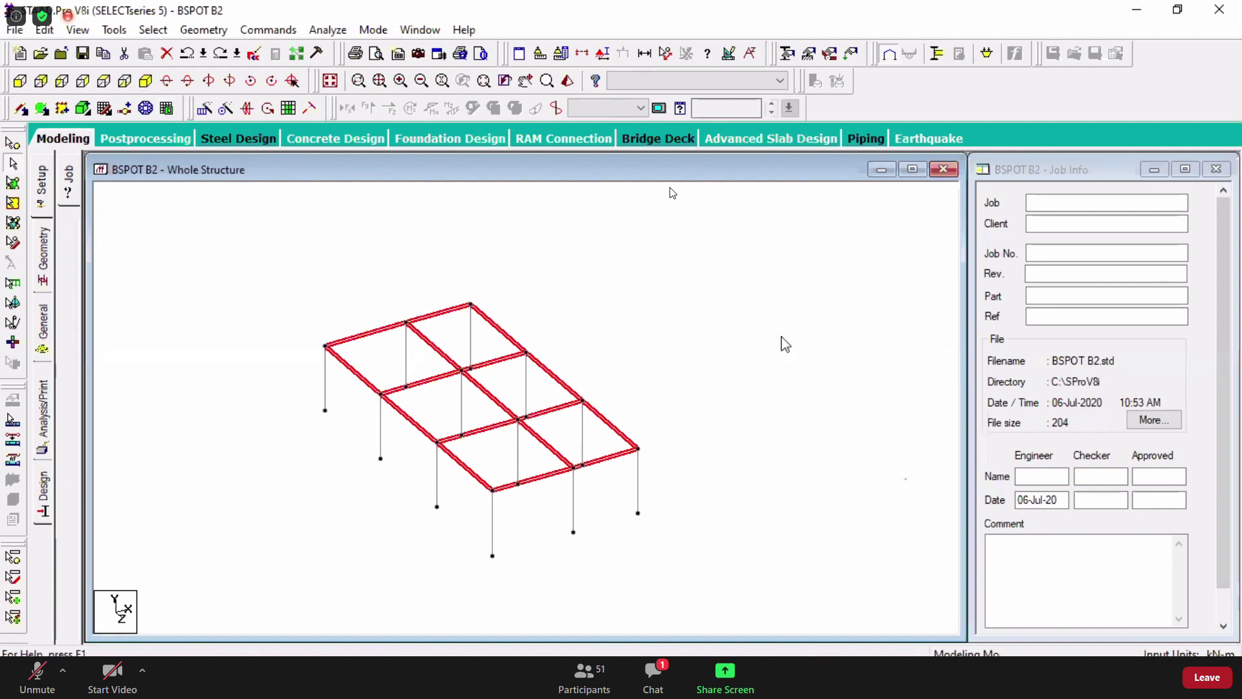
pyautogui.click(587, 288)
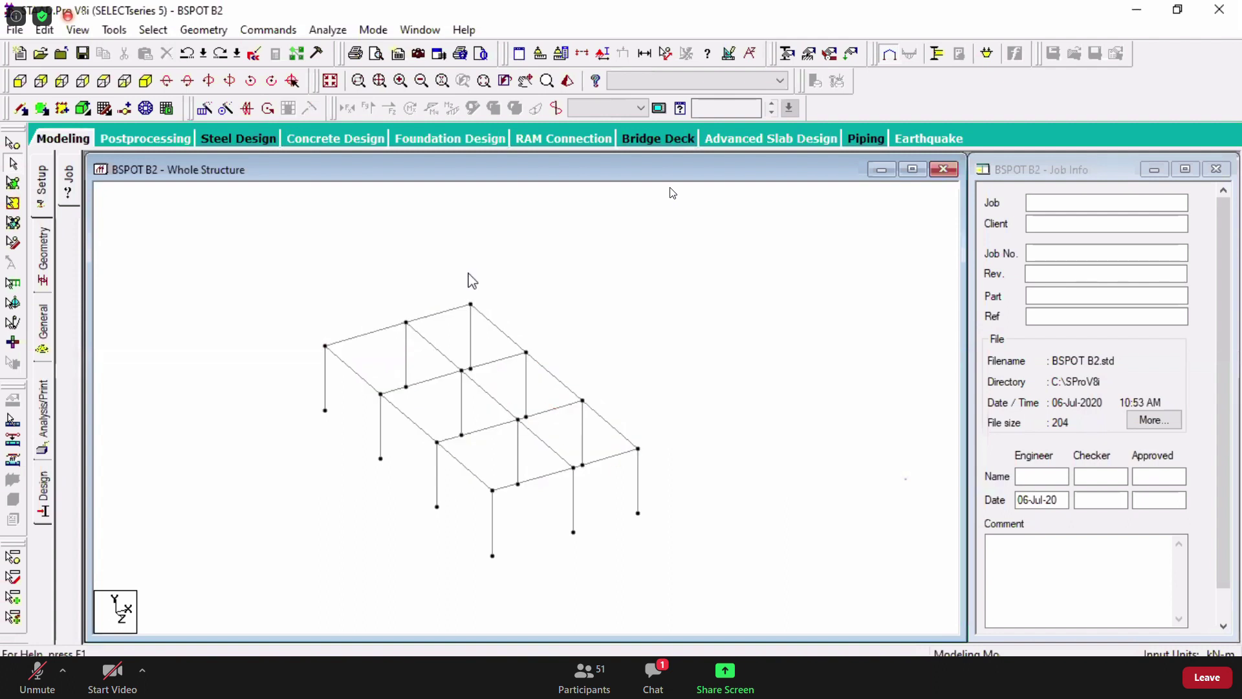
# - Select all beams parallel to X and Z by direction, and clear the selection
pyautogui.click(158, 33)
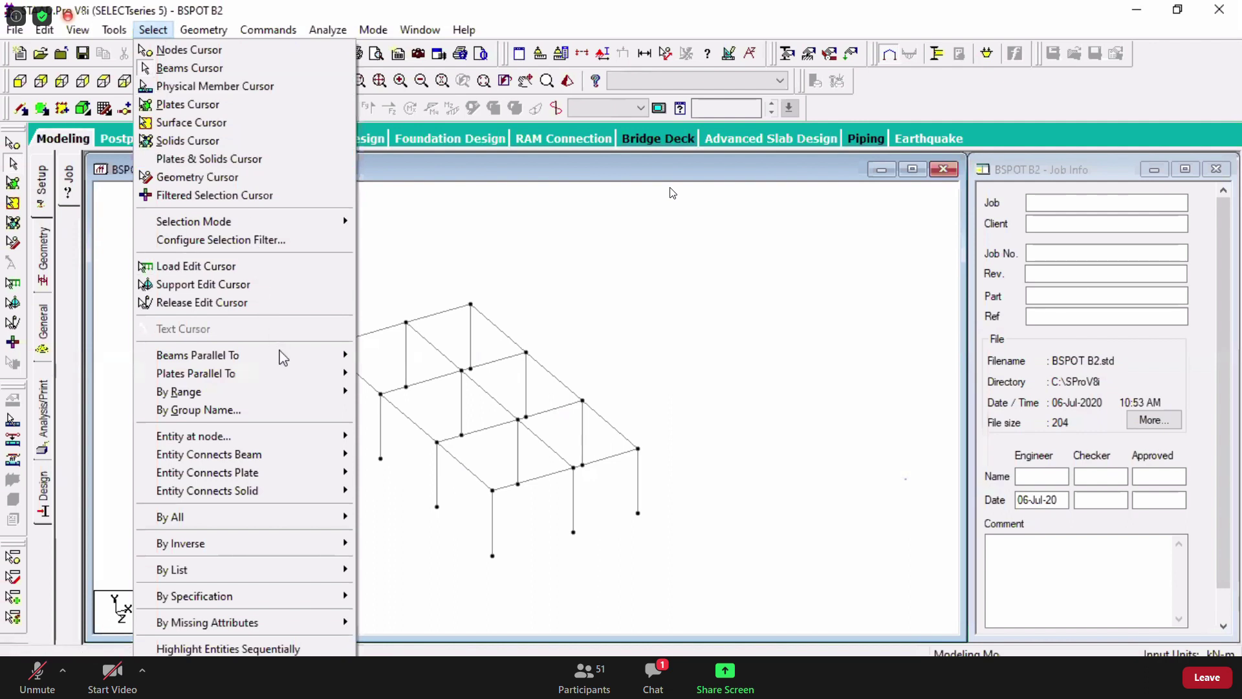
pyautogui.moveTo(289, 366)
pyautogui.click(378, 355)
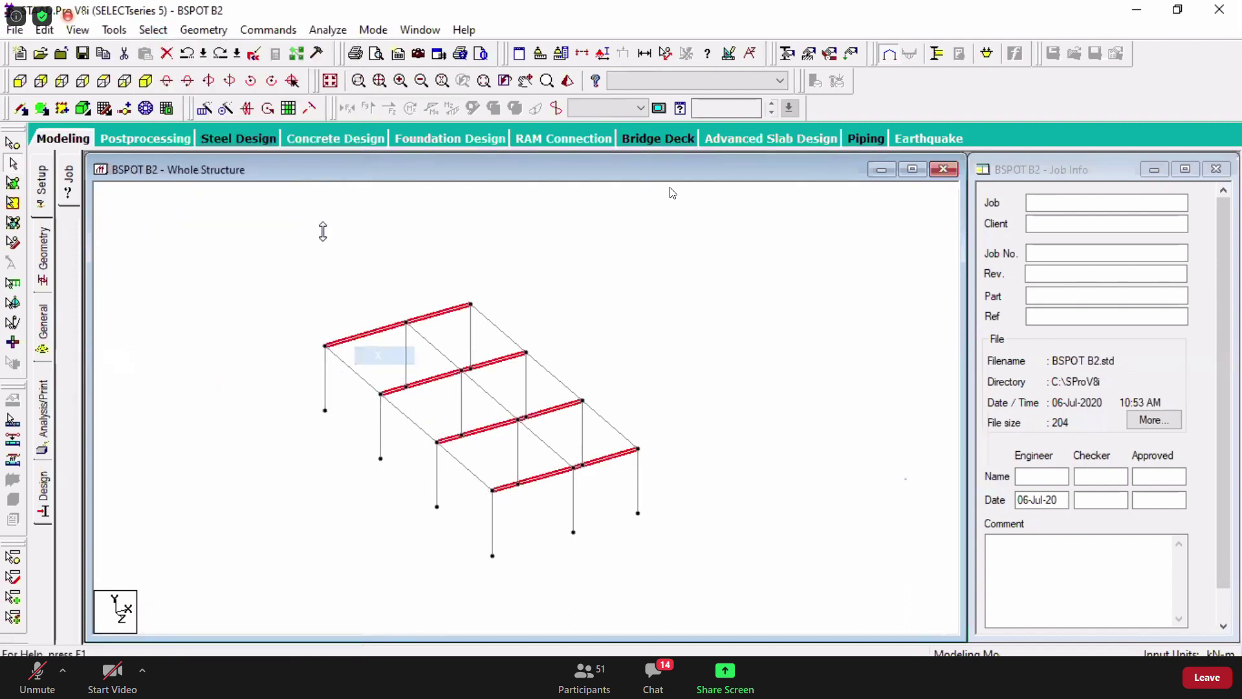
pyautogui.click(153, 31)
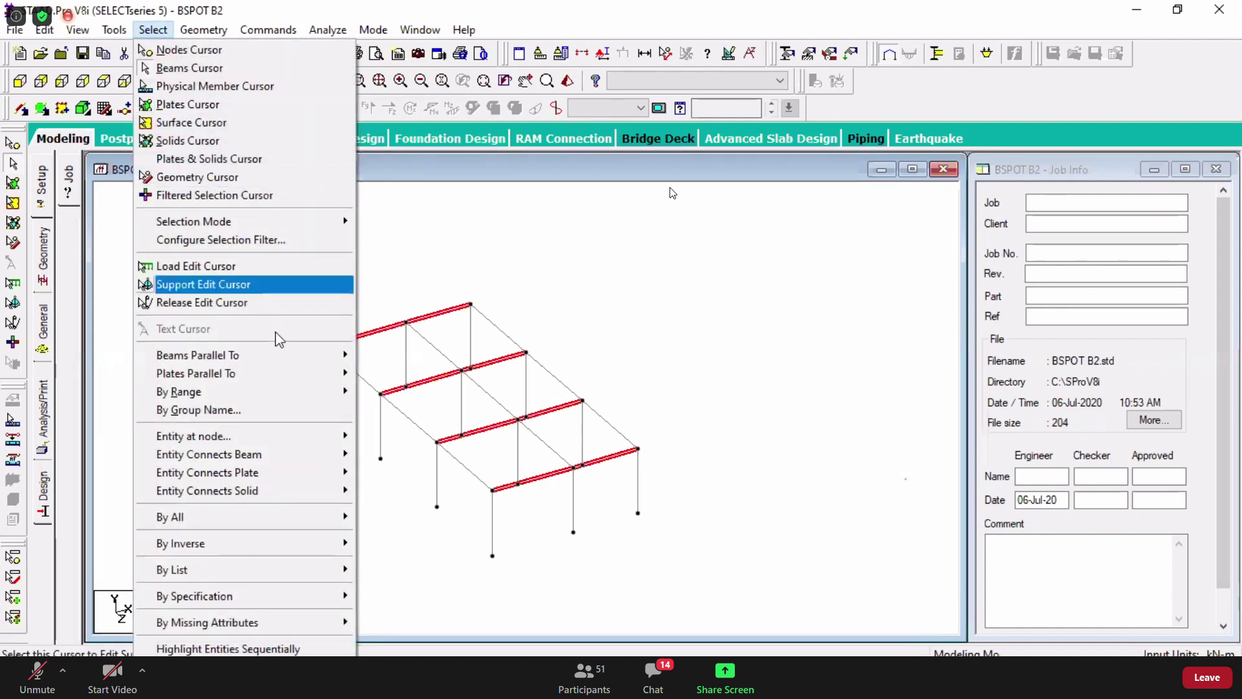
pyautogui.moveTo(323, 355)
pyautogui.click(399, 393)
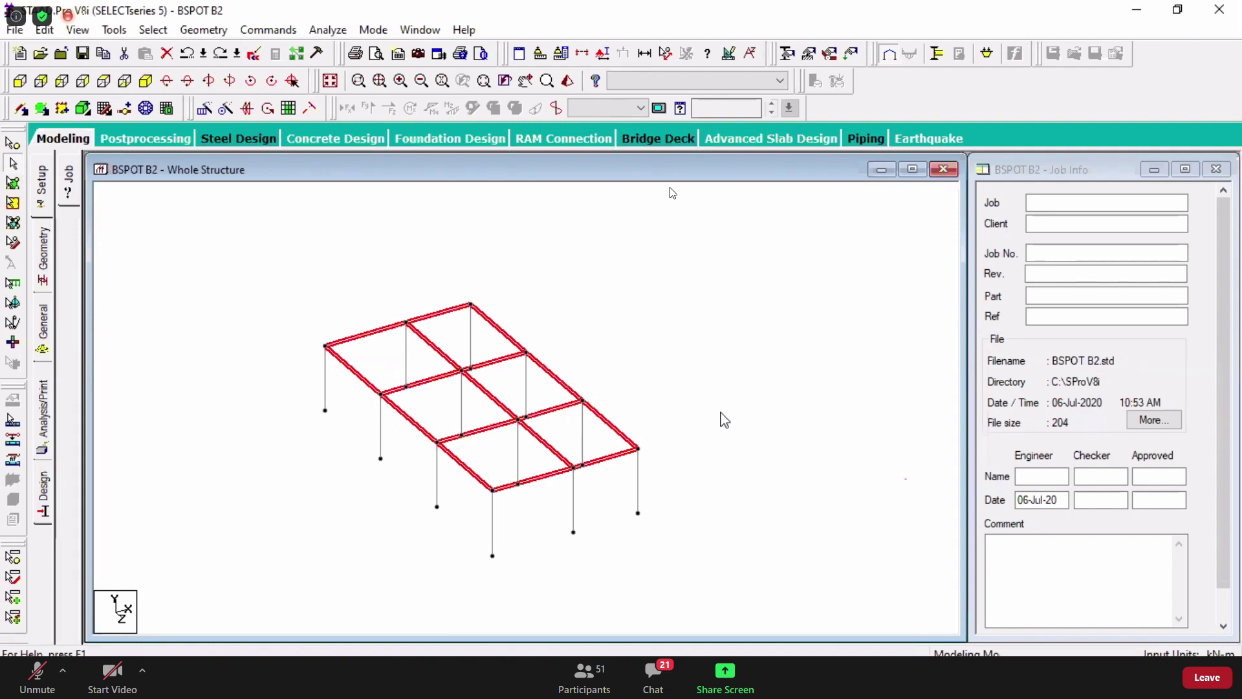
pyautogui.click(580, 361)
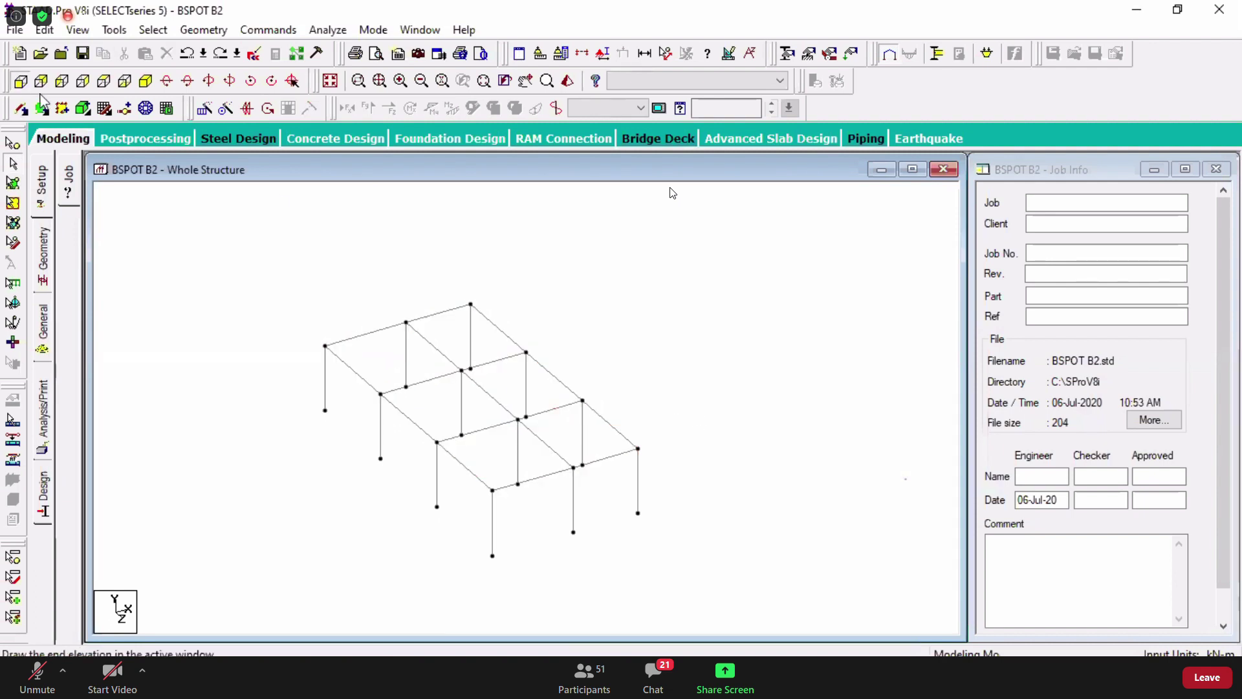
# - Select the roof-level beams by window in the front view and return to the isometric view
pyautogui.click(20, 80)
pyautogui.moveTo(165, 289); pyautogui.dragTo(802, 301)
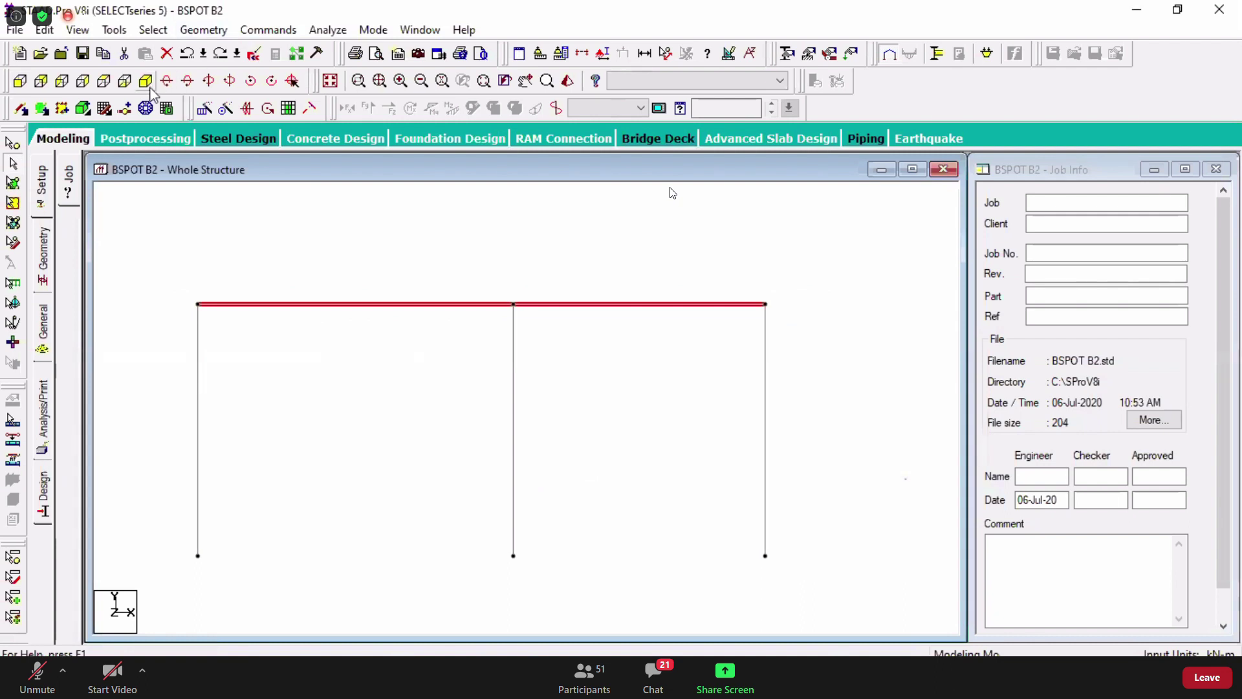
pyautogui.press('F8')
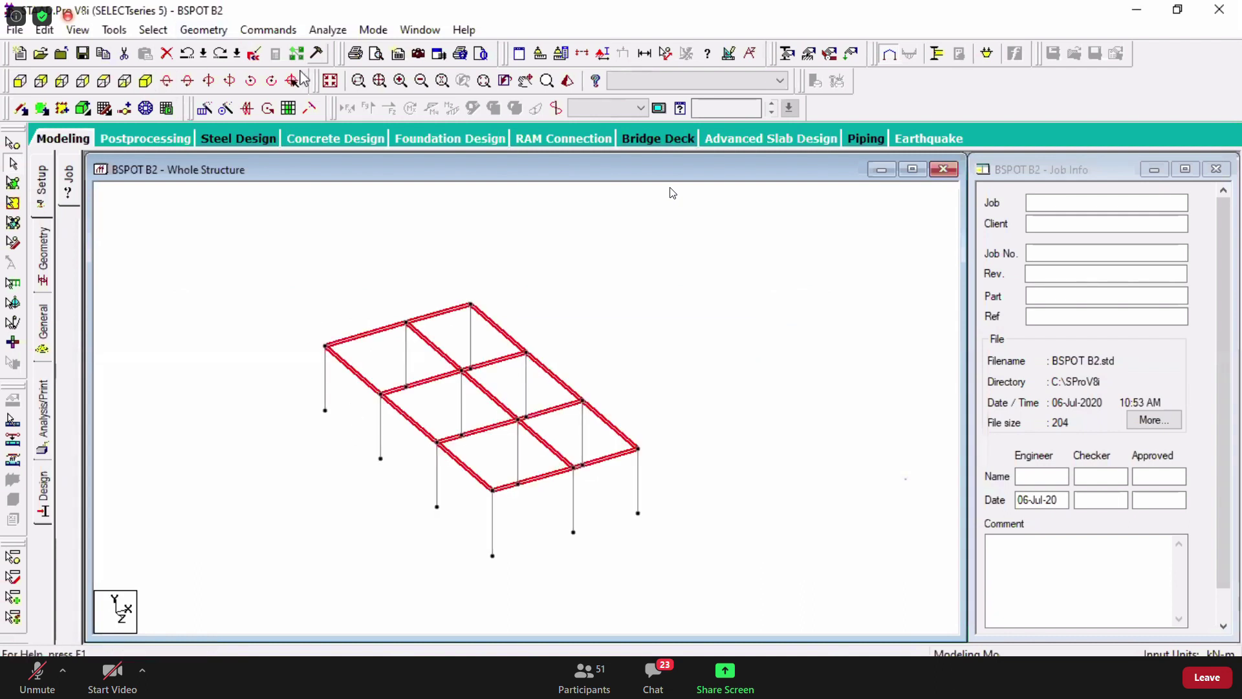
# - Set up a Translational Repeat of the selected roof beams along global Y with 3 steps, declining the auto-save
pyautogui.click(206, 111)
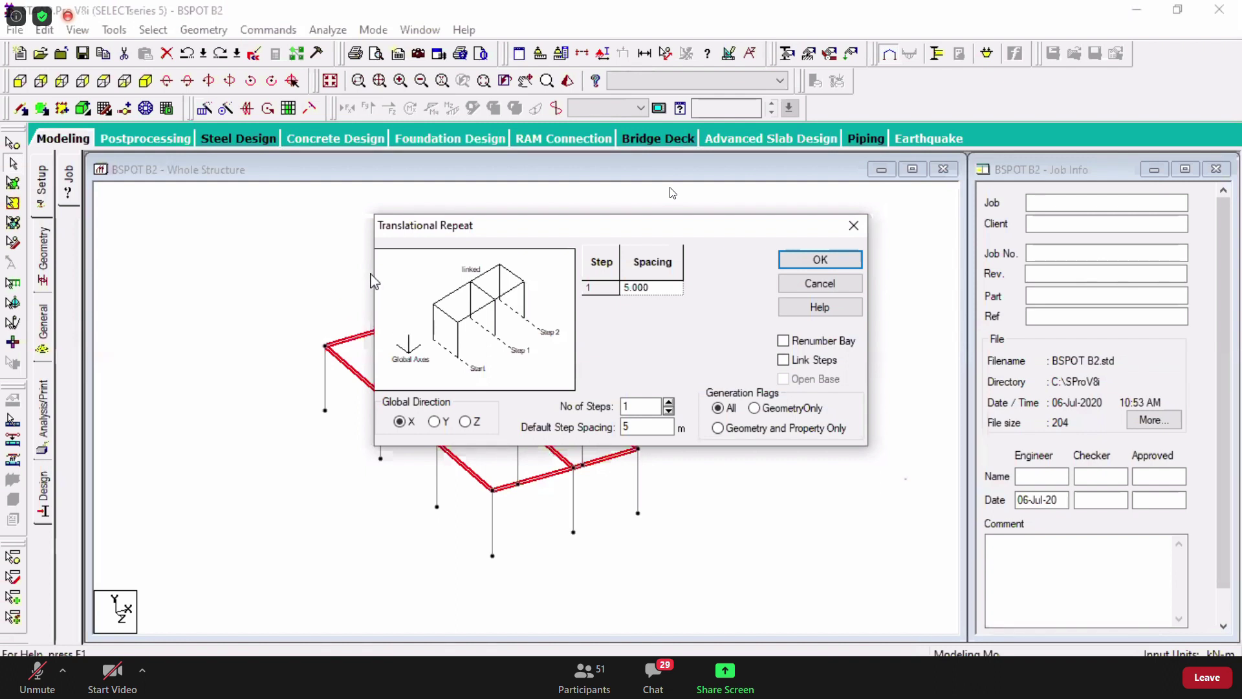
pyautogui.click(441, 419)
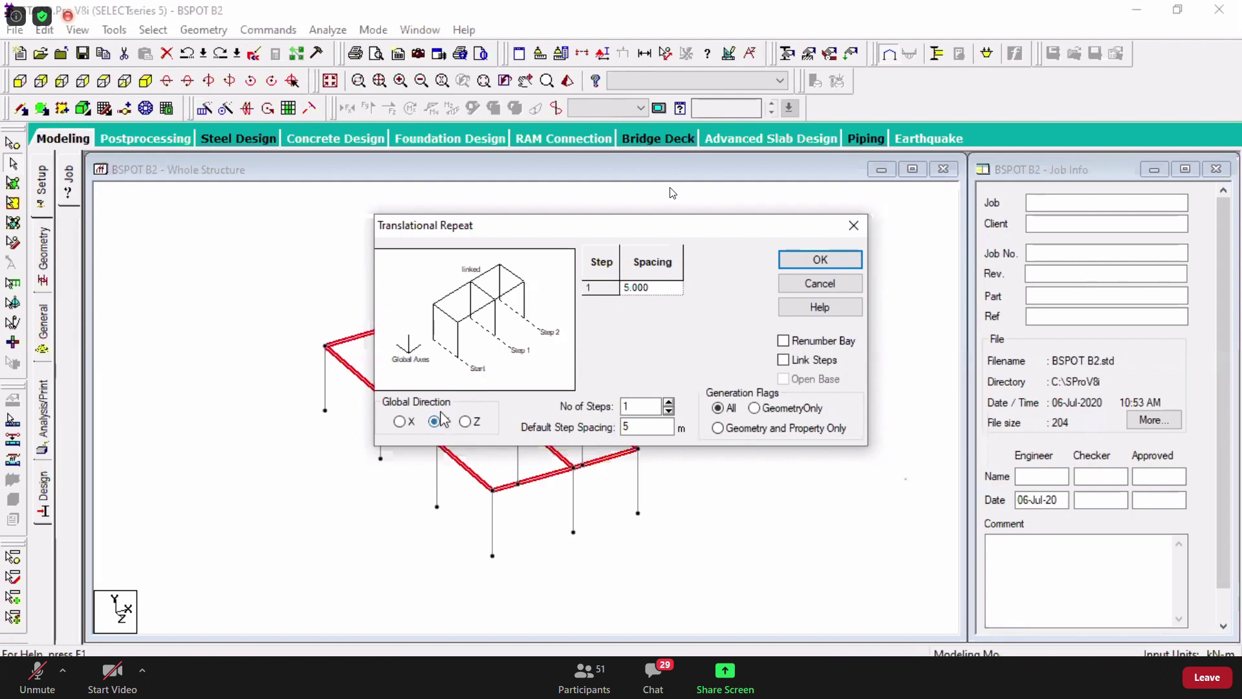
pyautogui.click(669, 402)
pyautogui.click(669, 401)
pyautogui.click(625, 427)
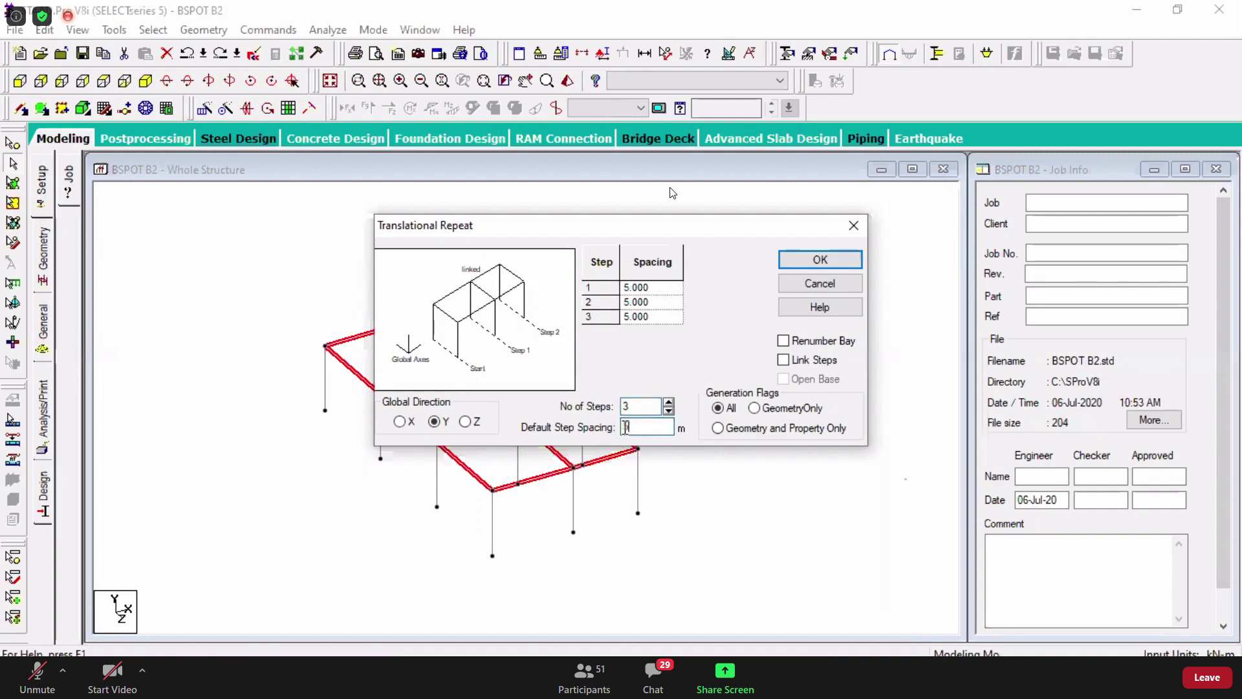
pyautogui.doubleClick(625, 427)
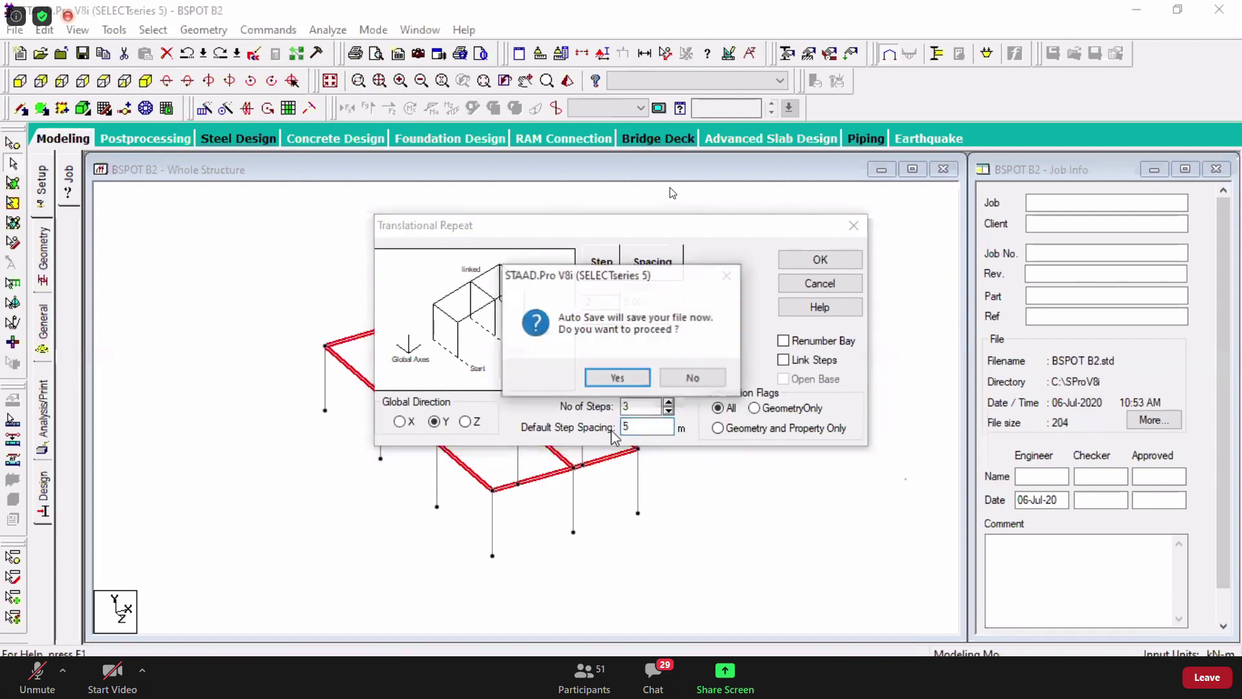
pyautogui.click(694, 382)
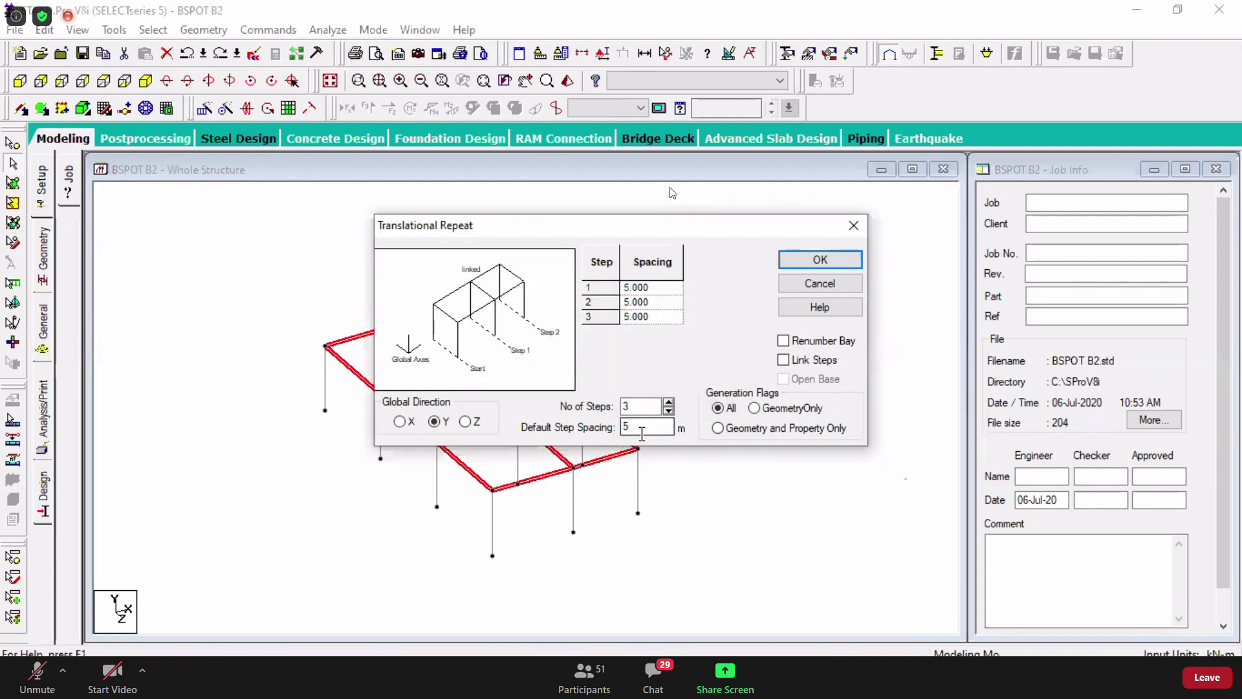
# - Set the step spacing to 3 m and the number of steps to 1, turn on Link Steps and generate the repeat
pyautogui.write('3')
pyautogui.click(668, 412)
pyautogui.click(668, 412)
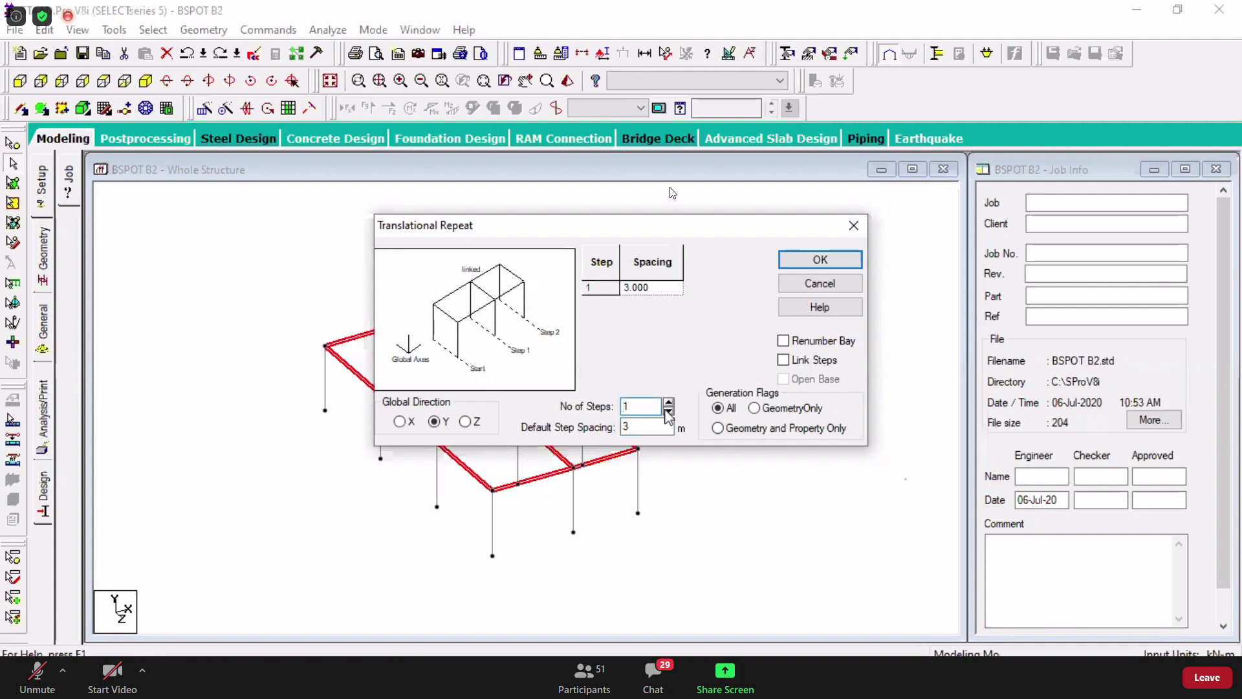
pyautogui.doubleClick(656, 426)
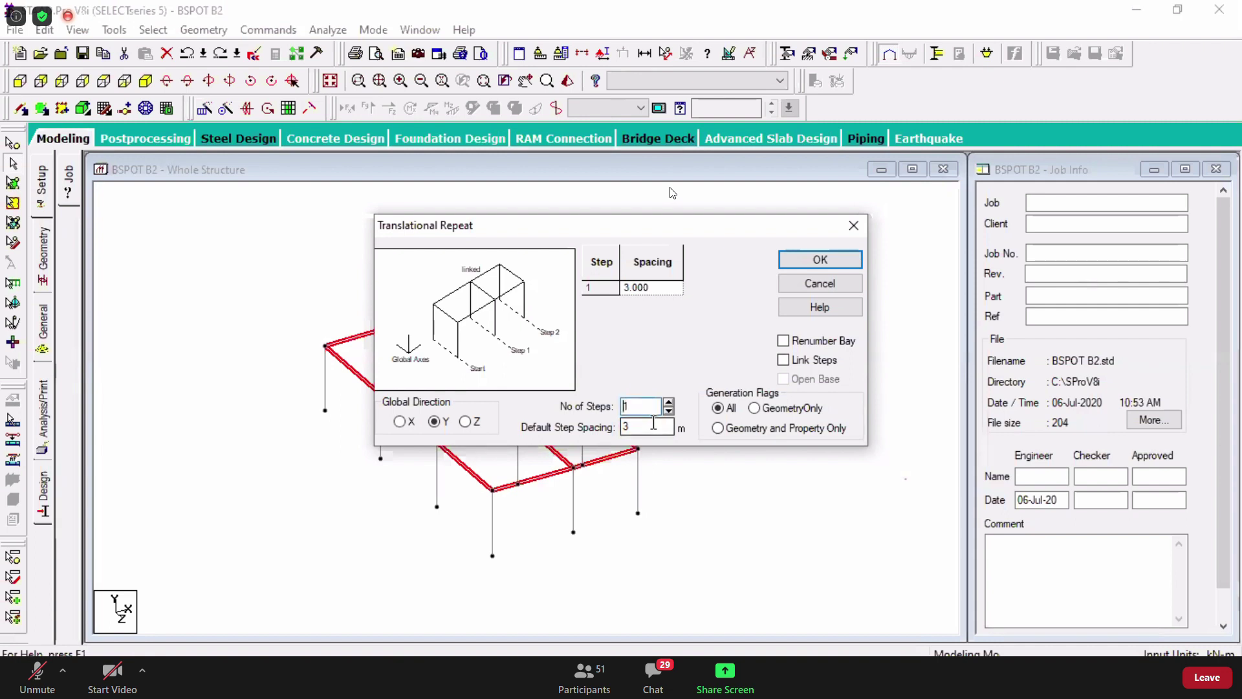
pyautogui.write('4')
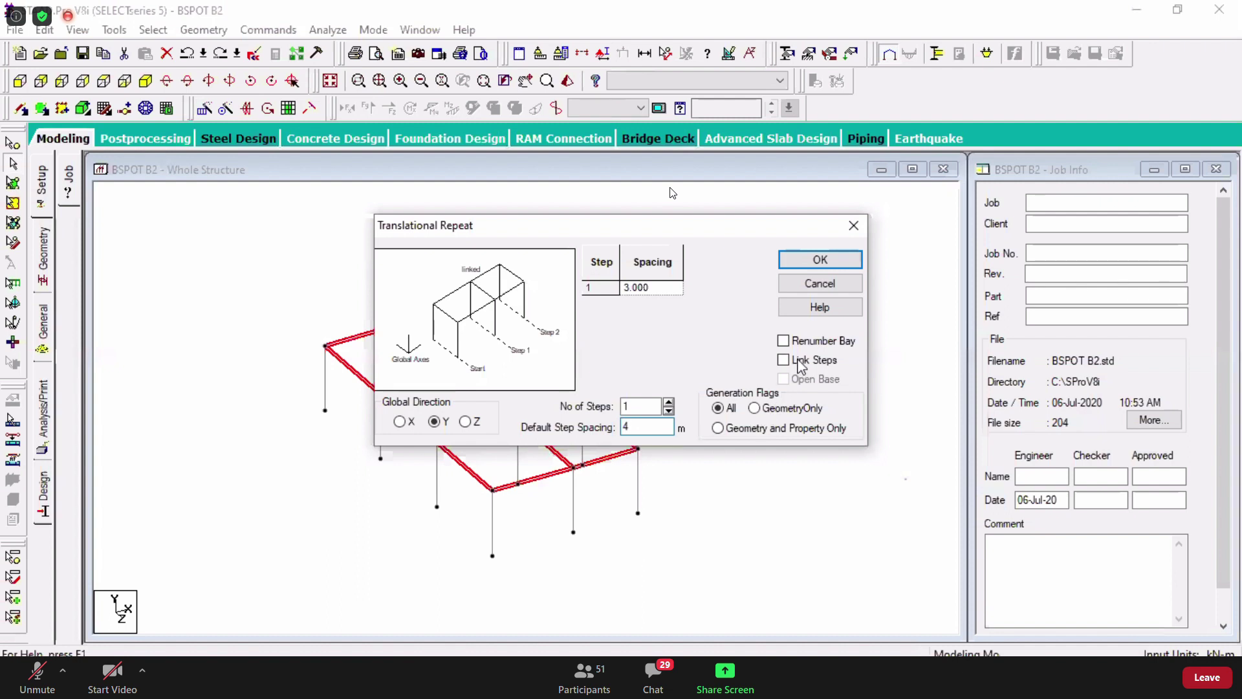
pyautogui.doubleClick(631, 427)
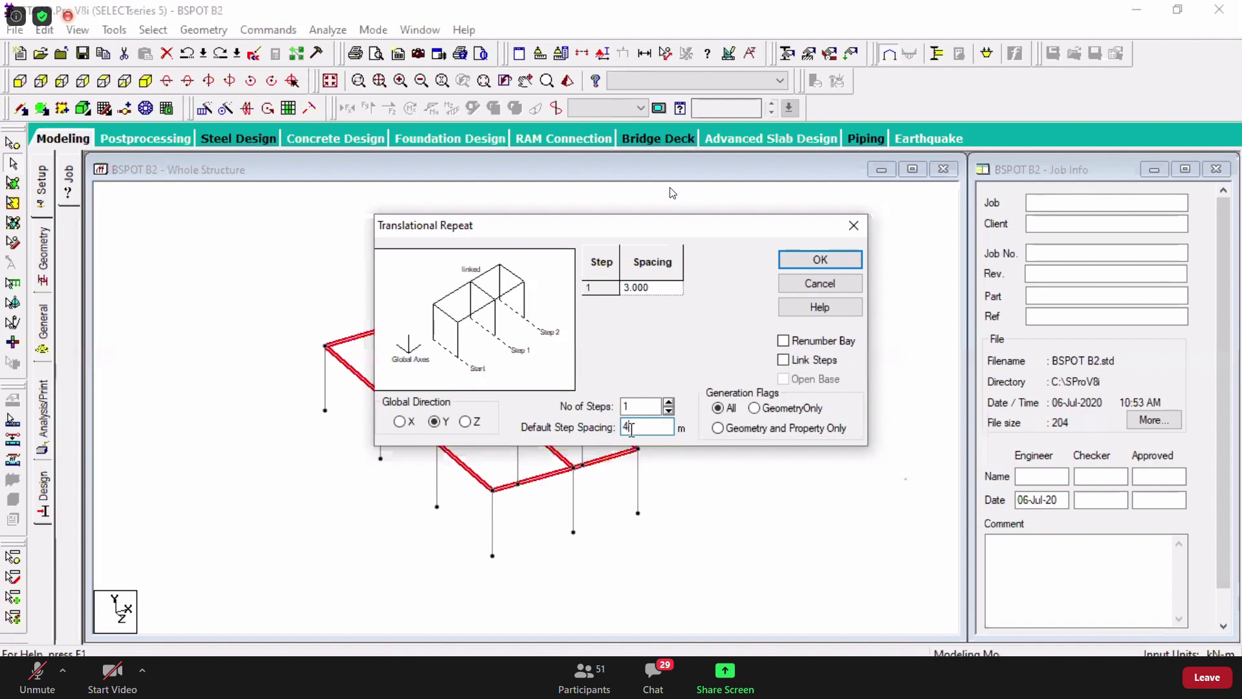
pyautogui.write('3')
pyautogui.click(807, 360)
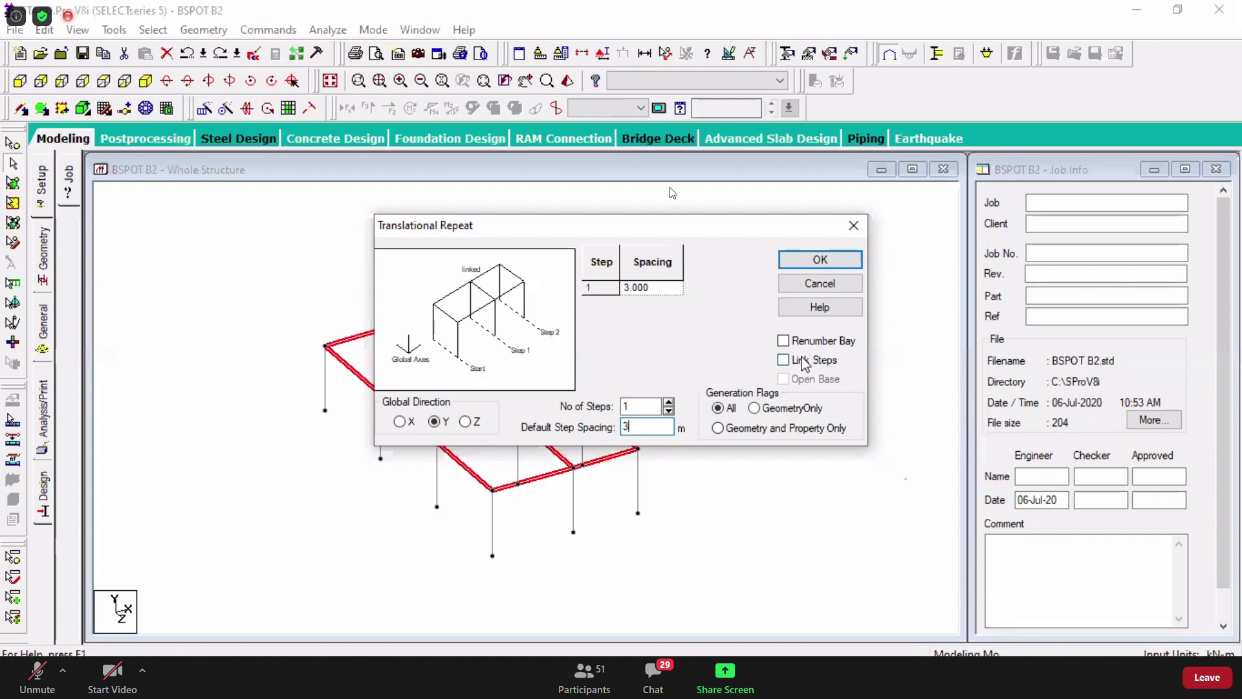
pyautogui.click(833, 266)
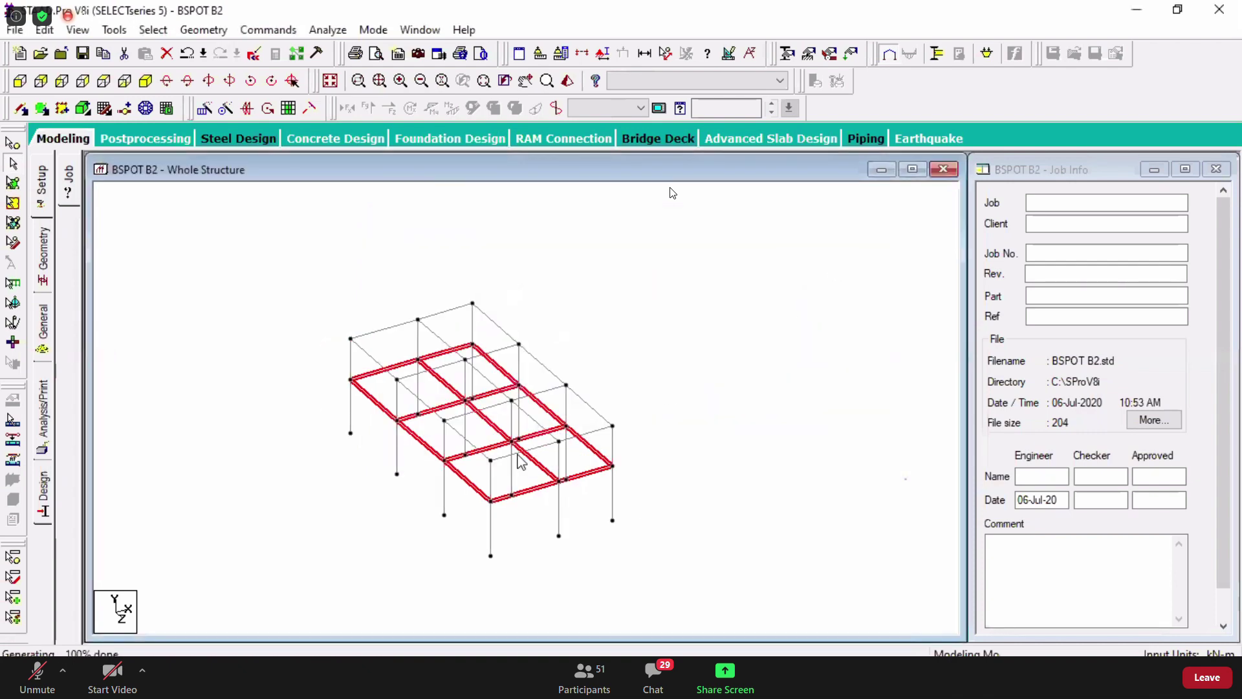
# - Clear the selection and select only the topmost level of beams in the front view
pyautogui.click(737, 401)
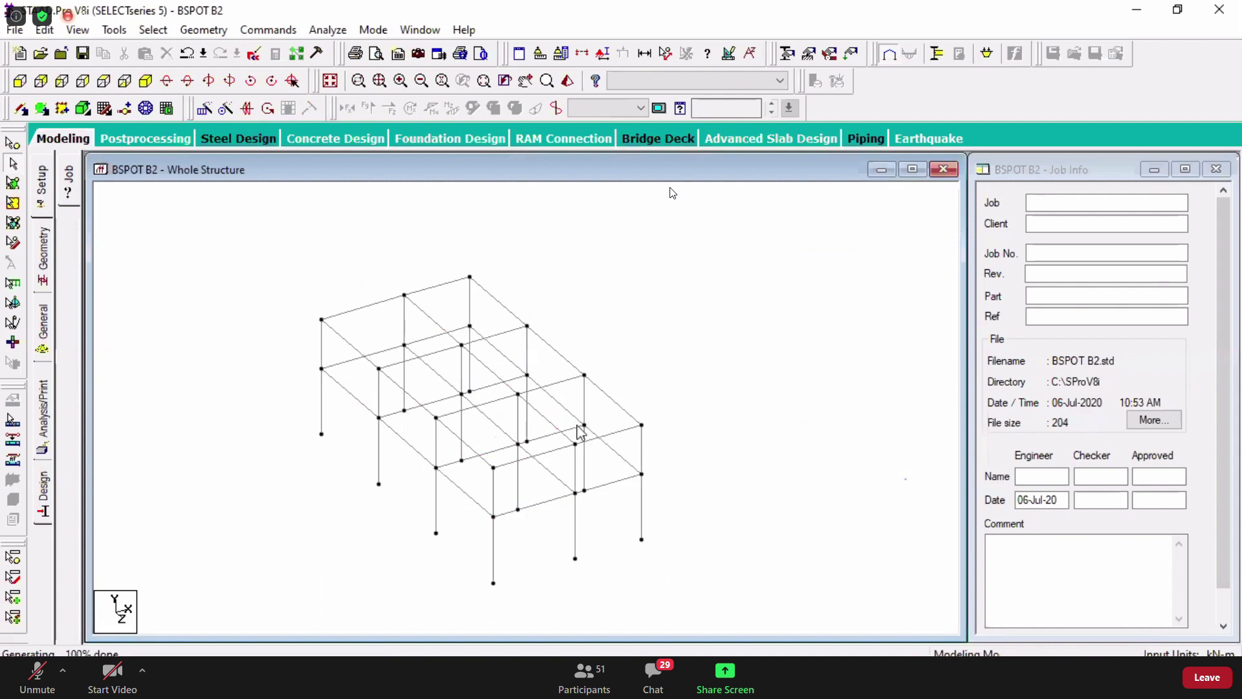
pyautogui.click(19, 81)
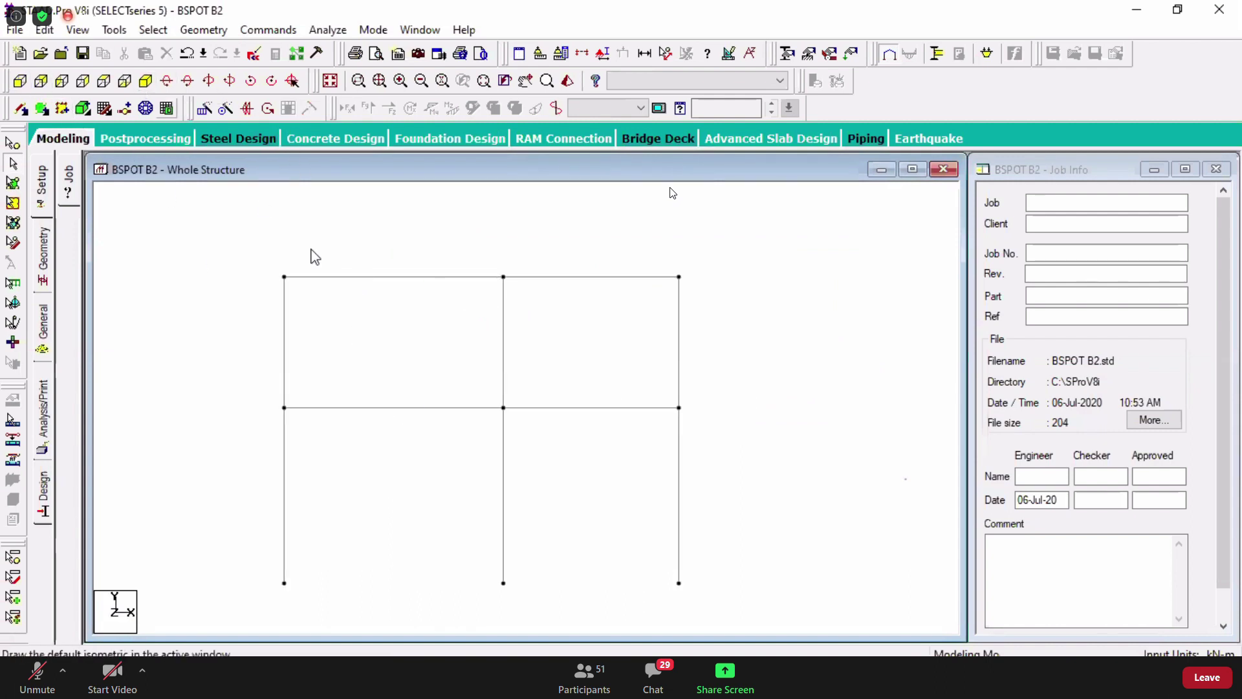
pyautogui.moveTo(263, 269); pyautogui.dragTo(726, 289)
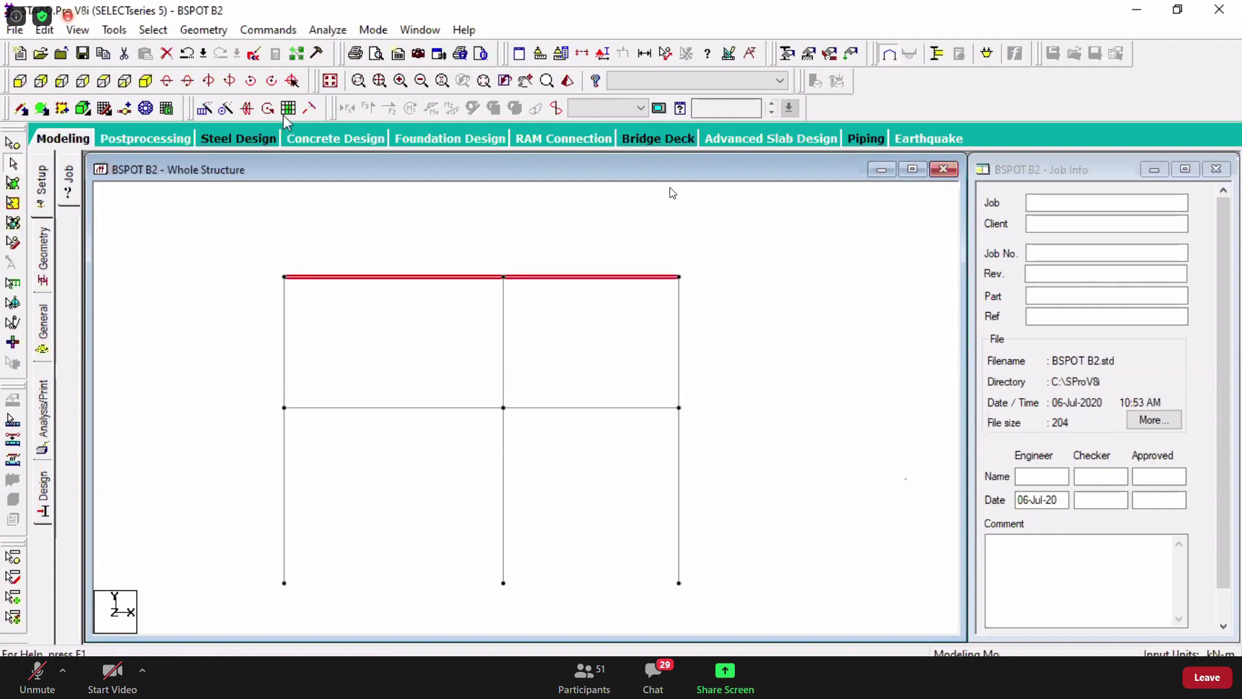
# - Translationally repeat the selected topmost beams once along global Y with 2 m spacing and Link Steps on, checking the frame in isometric view
pyautogui.click(146, 81)
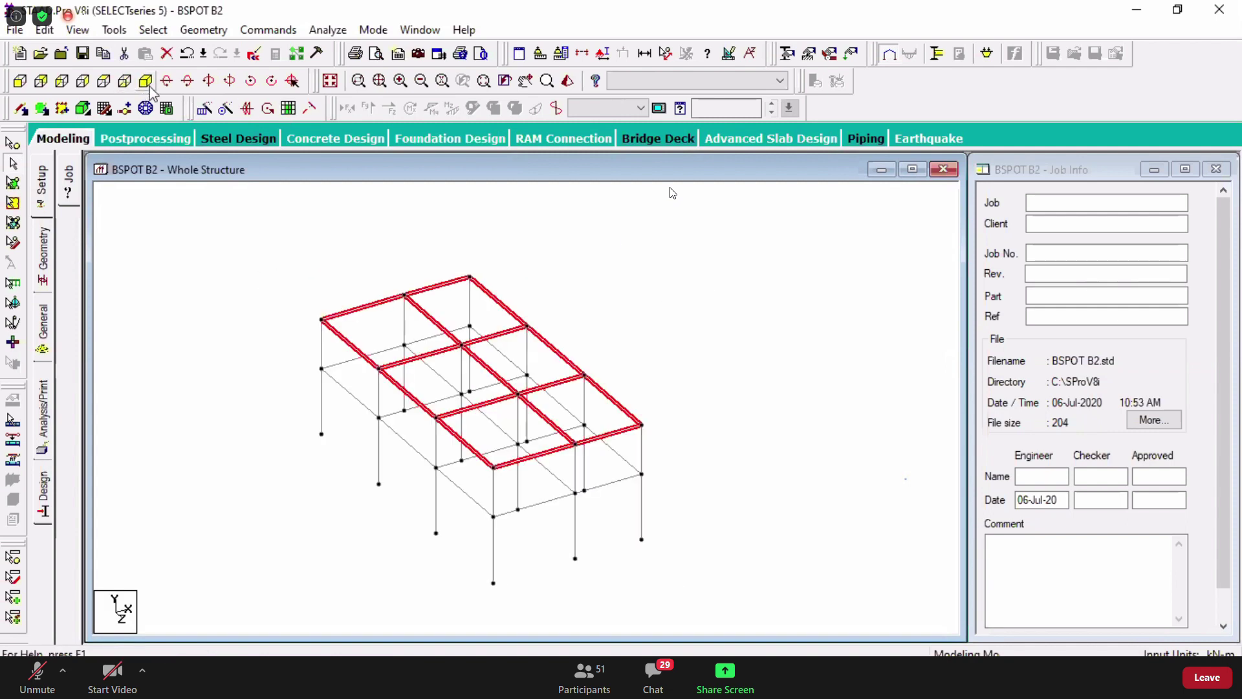
pyautogui.click(203, 108)
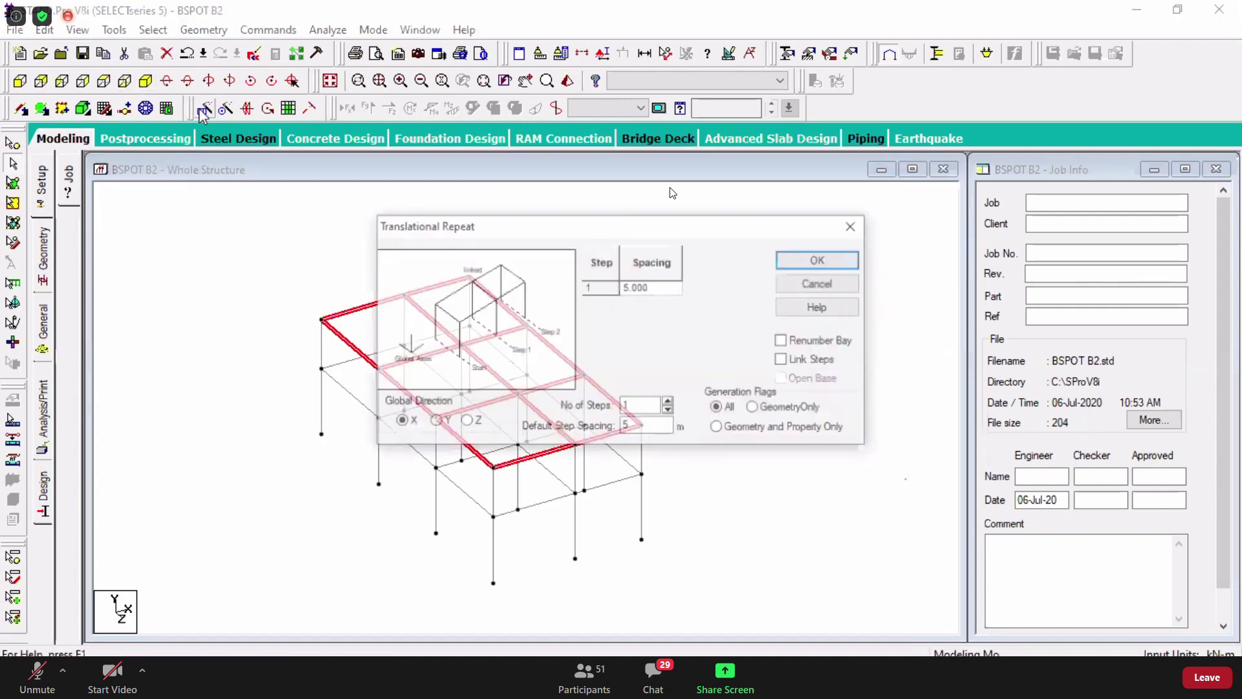
pyautogui.click(436, 425)
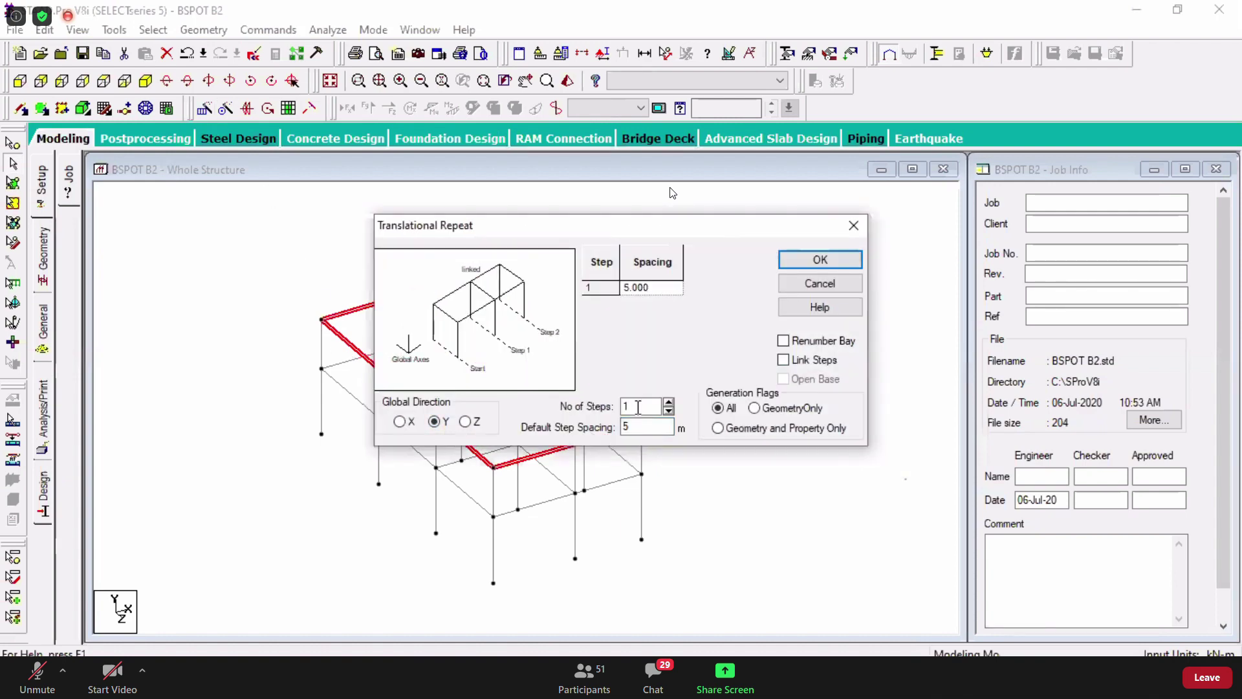
pyautogui.doubleClick(641, 427)
pyautogui.write('2')
pyautogui.click(807, 368)
pyautogui.click(833, 259)
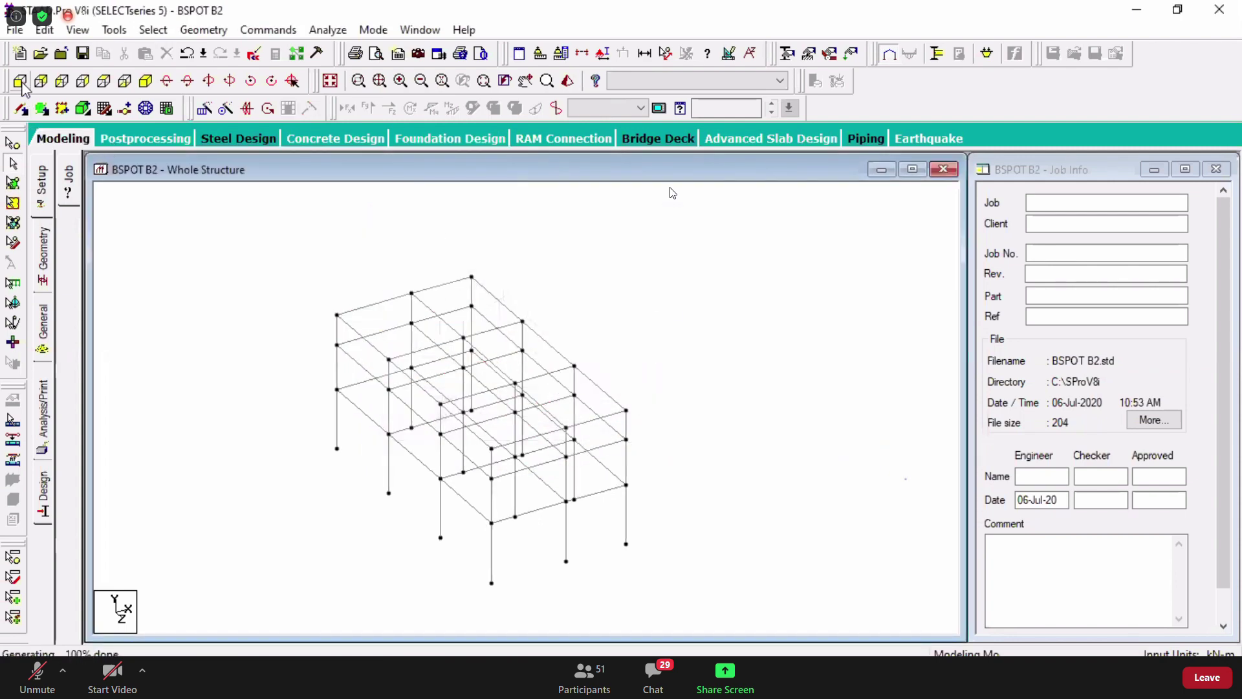
pyautogui.click(83, 81)
pyautogui.click(145, 80)
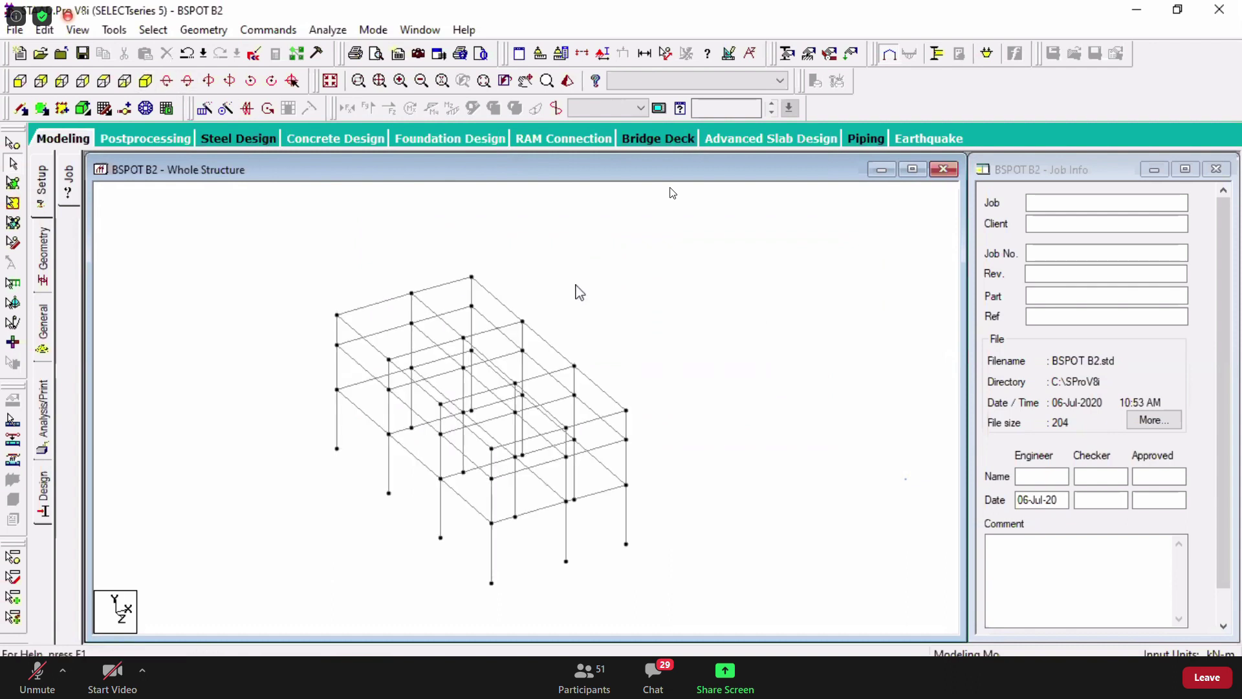
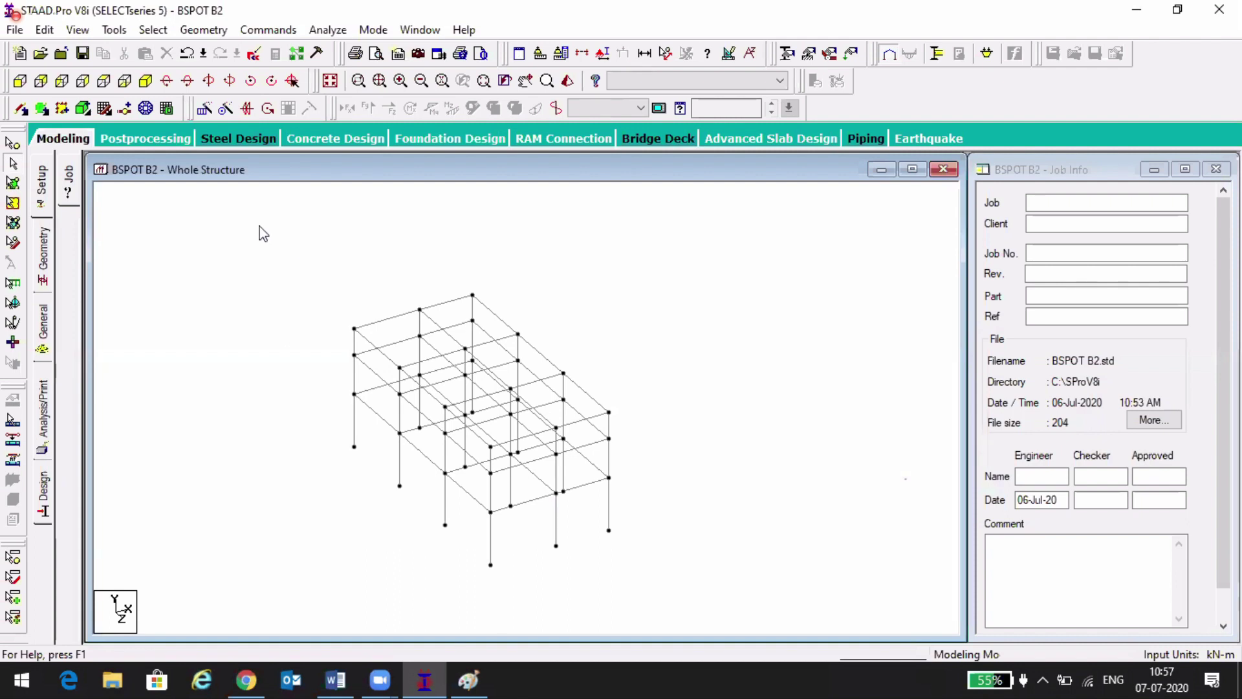
# - Undo the storey and bay repeats until only the original single portal frame remains
pyautogui.hotkey('ctrl', 'z')
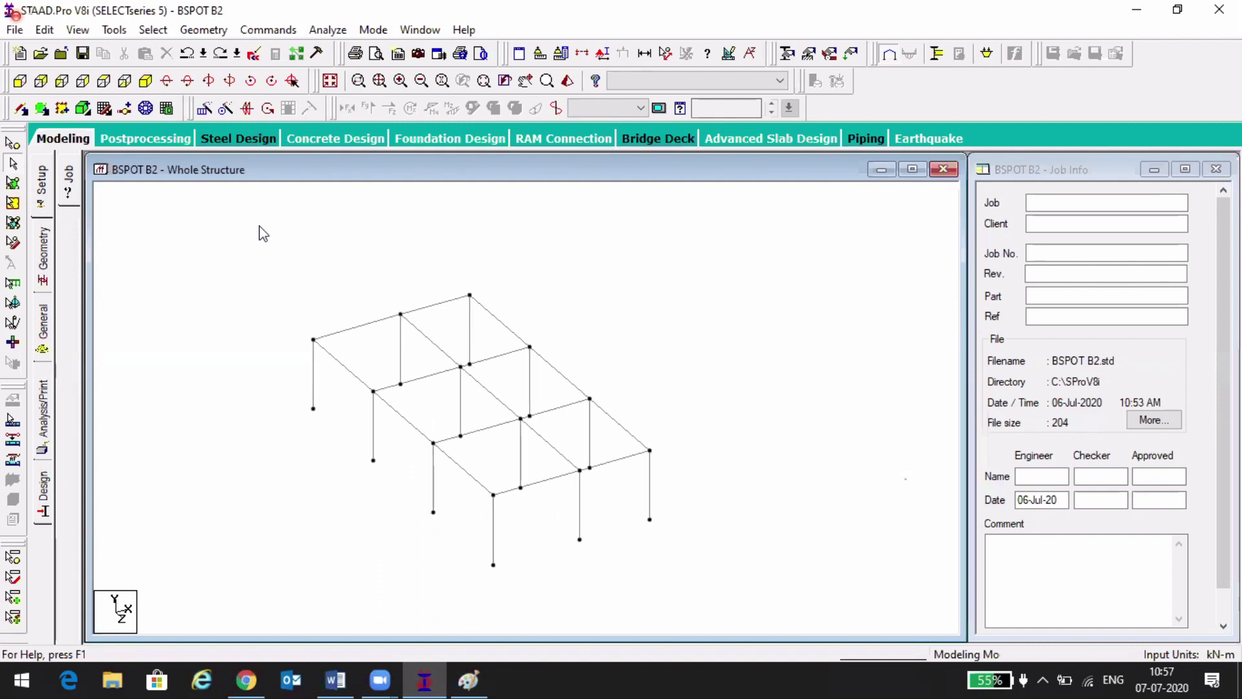
pyautogui.hotkey('ctrl', 'z')
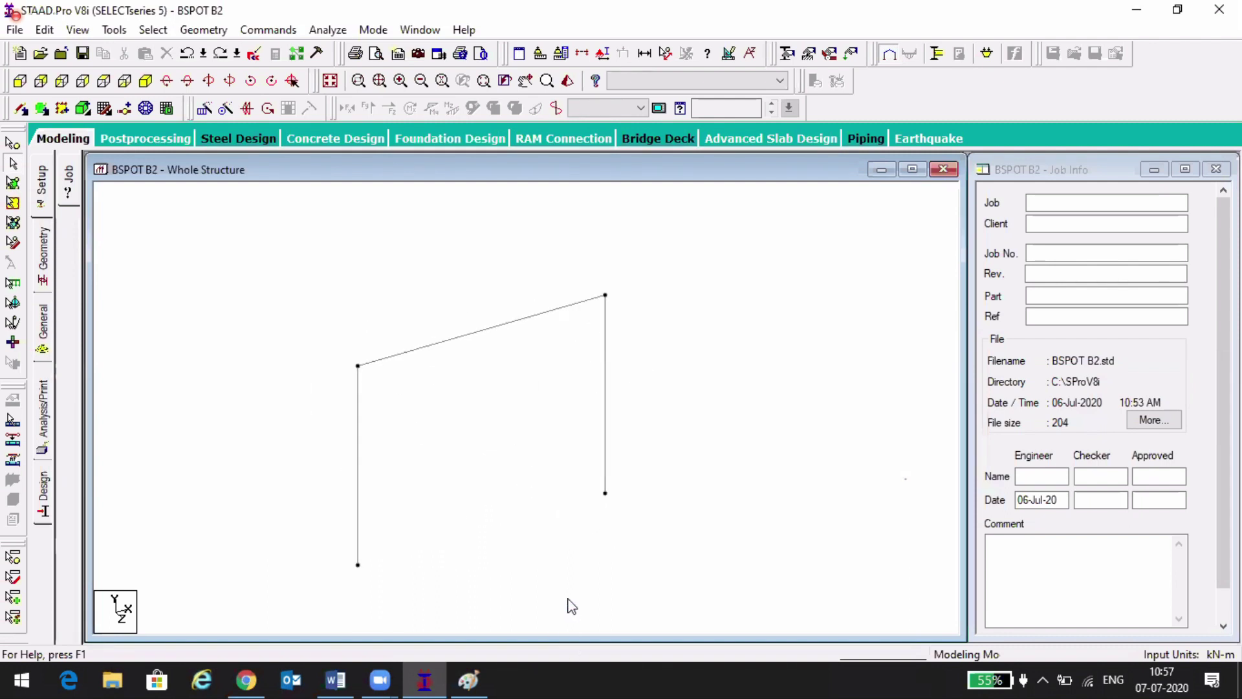
# - Switch to Paint and draw direction arrows along the X, Y and Z axes of the existing bay sketch
pyautogui.hotkey('alt', 'Tab')
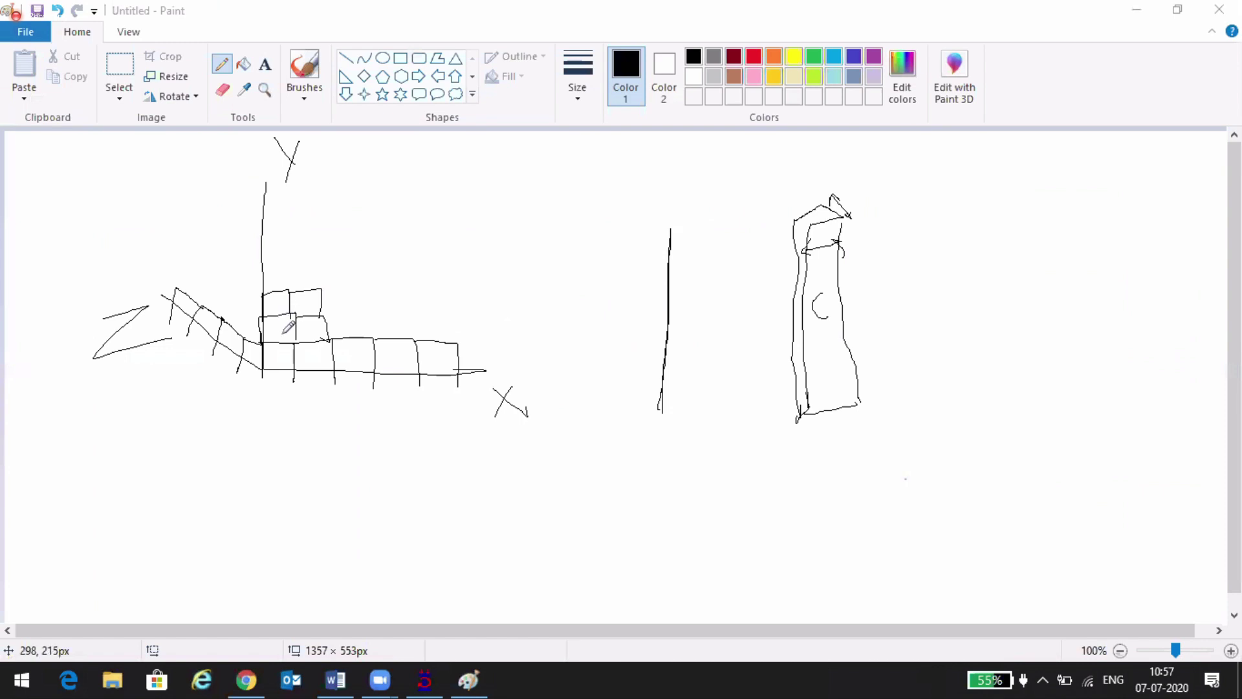
pyautogui.click(282, 361)
pyautogui.moveTo(285, 384)
pyautogui.mouseDown()
pyautogui.moveTo(441, 364)
pyautogui.moveTo(413, 347)
pyautogui.moveTo(443, 367)
pyautogui.moveTo(420, 388)
pyautogui.mouseUp()
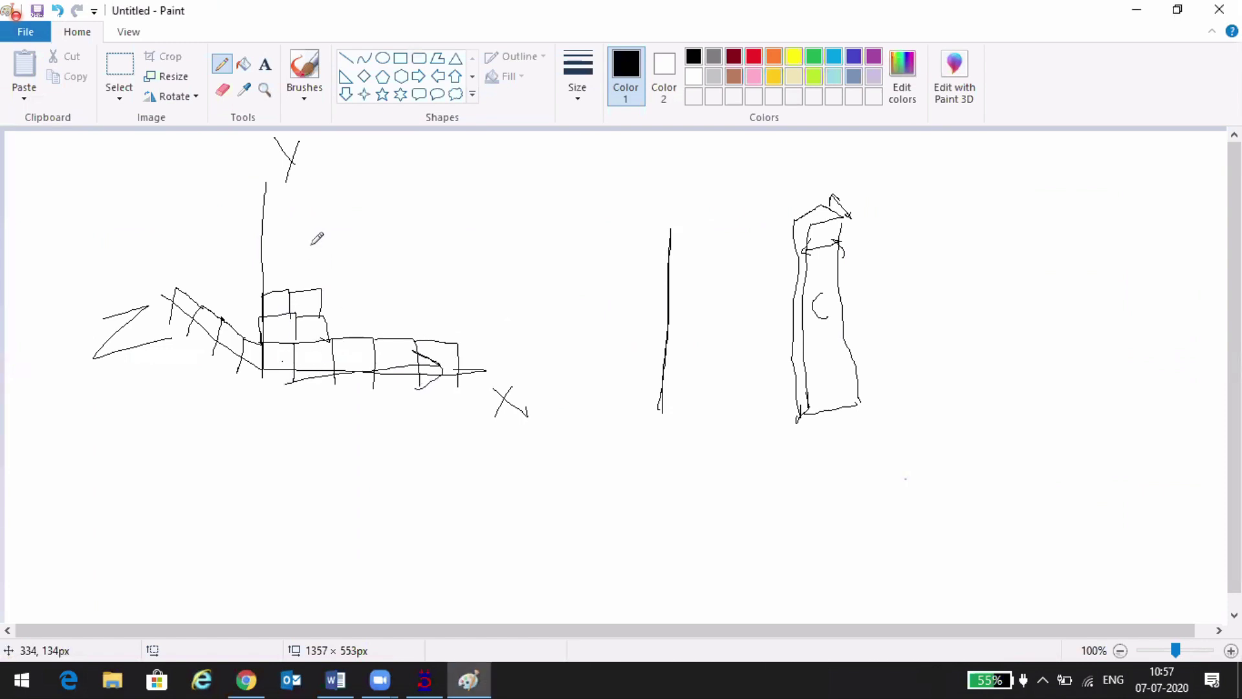
pyautogui.moveTo(316, 203); pyautogui.dragTo(333, 320)
pyautogui.moveTo(316, 202)
pyautogui.mouseDown()
pyautogui.moveTo(301, 245)
pyautogui.moveTo(333, 218)
pyautogui.mouseUp()
pyautogui.moveTo(246, 309)
pyautogui.mouseDown()
pyautogui.moveTo(137, 238)
pyautogui.moveTo(145, 255)
pyautogui.moveTo(152, 229)
pyautogui.mouseUp()
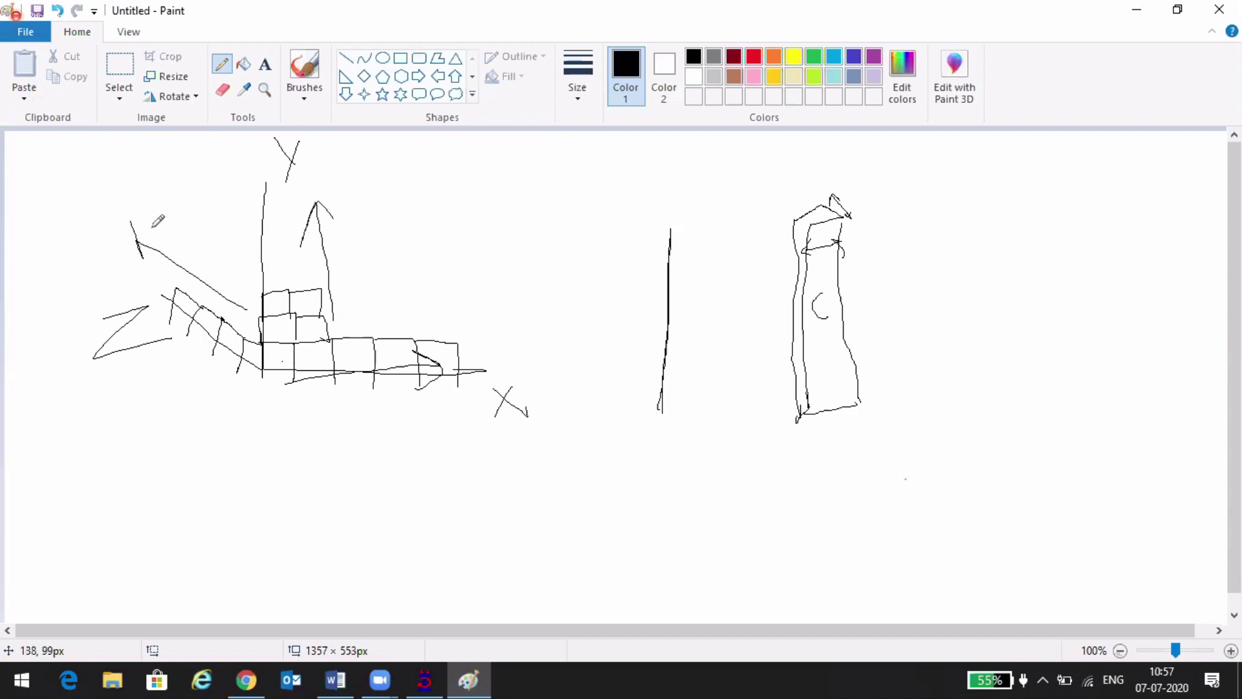
# - Sketch a second set of three axes below the first, with an arrowhead on each axis
pyautogui.moveTo(338, 437)
pyautogui.mouseDown()
pyautogui.moveTo(330, 538)
pyautogui.moveTo(347, 583)
pyautogui.moveTo(537, 588)
pyautogui.mouseUp()
pyautogui.moveTo(329, 584); pyautogui.dragTo(212, 516)
pyautogui.moveTo(537, 581); pyautogui.dragTo(522, 603)
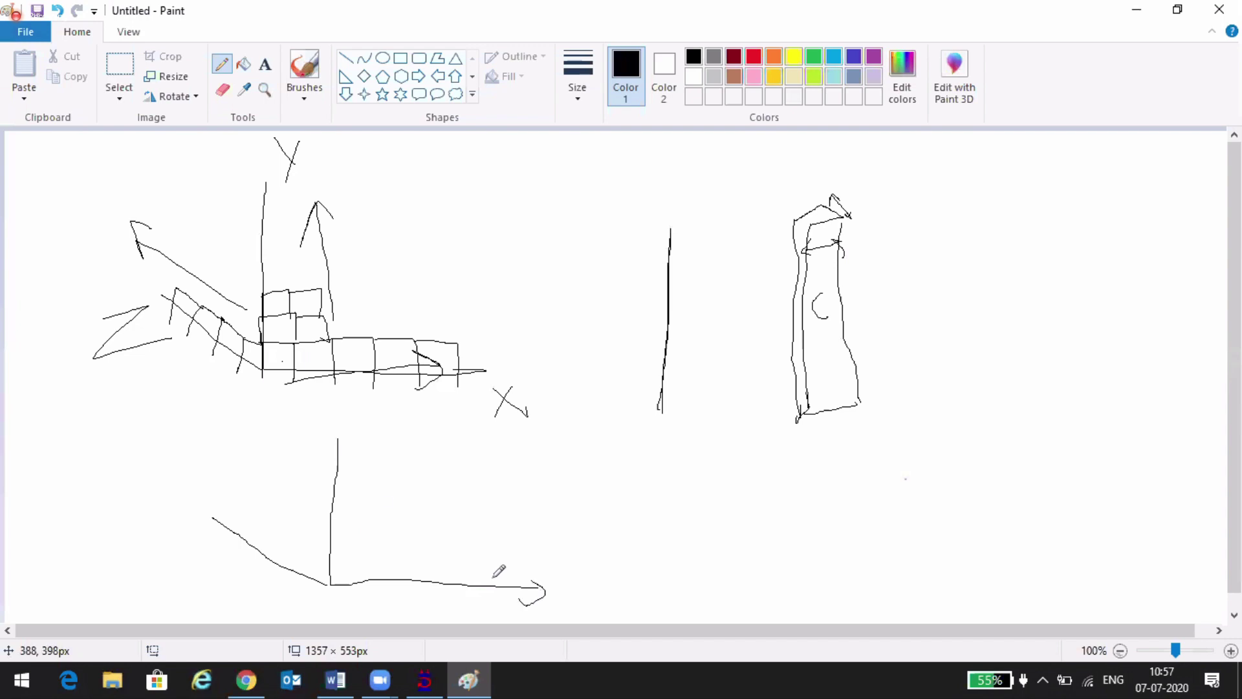
pyautogui.moveTo(358, 466)
pyautogui.mouseDown()
pyautogui.moveTo(343, 436)
pyautogui.moveTo(333, 446)
pyautogui.mouseUp()
pyautogui.moveTo(246, 531)
pyautogui.mouseDown()
pyautogui.moveTo(211, 508)
pyautogui.moveTo(207, 530)
pyautogui.mouseUp()
pyautogui.moveTo(208, 517); pyautogui.dragTo(215, 507)
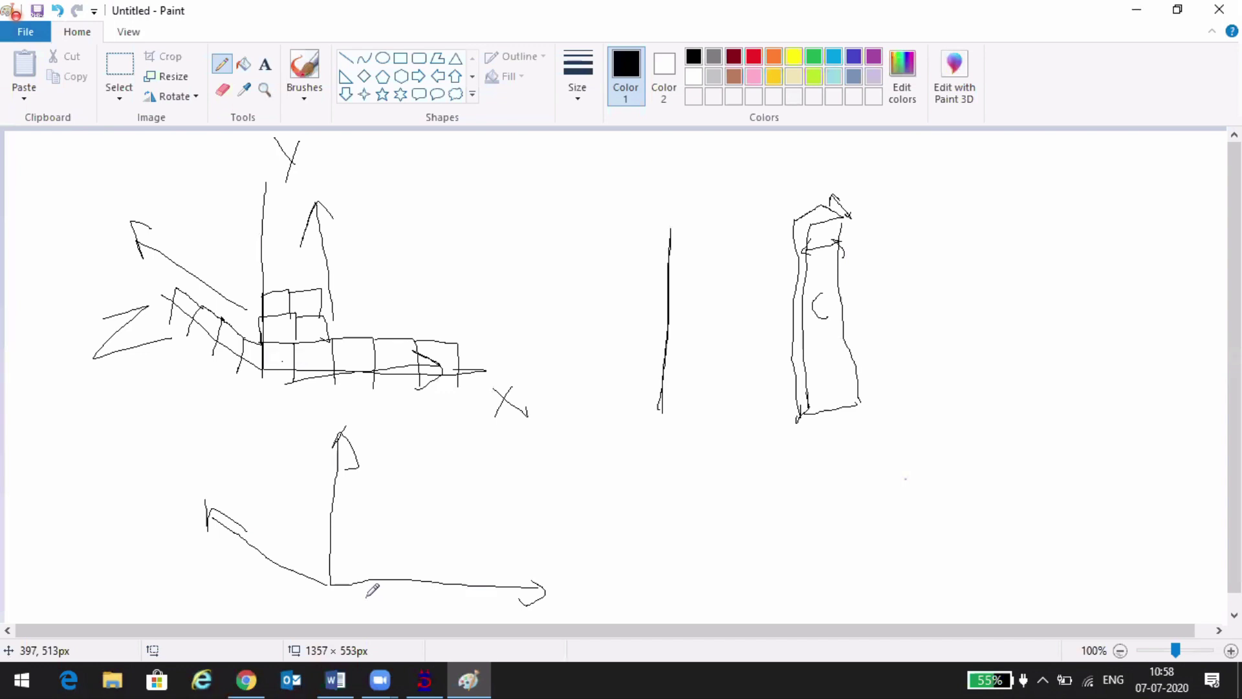
# - Draw circular rotation arrows around each of the three new axes, plus another one near the end of the horizontal axis
pyautogui.moveTo(367, 596)
pyautogui.mouseDown()
pyautogui.moveTo(362, 560)
pyautogui.moveTo(400, 551)
pyautogui.moveTo(419, 588)
pyautogui.moveTo(396, 603)
pyautogui.moveTo(417, 615)
pyautogui.mouseUp()
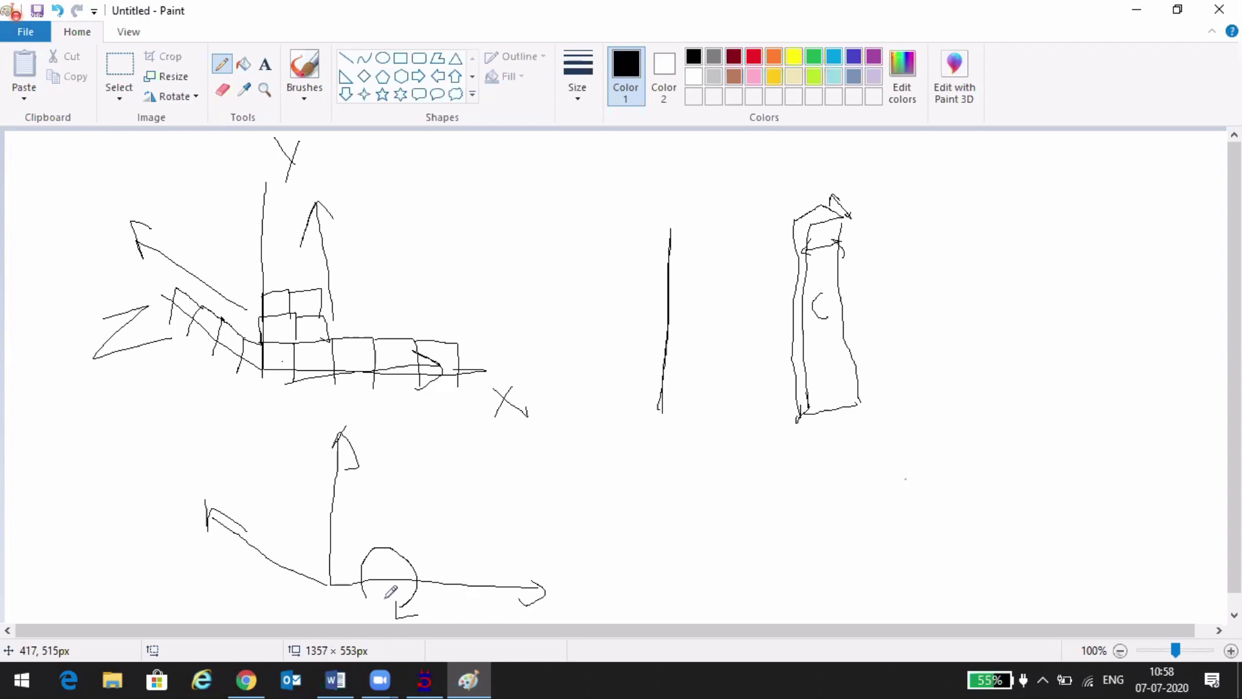
pyautogui.moveTo(305, 549)
pyautogui.mouseDown()
pyautogui.moveTo(339, 555)
pyautogui.moveTo(360, 536)
pyautogui.moveTo(352, 511)
pyautogui.moveTo(335, 510)
pyautogui.mouseUp()
pyautogui.moveTo(315, 514); pyautogui.dragTo(308, 524)
pyautogui.moveTo(244, 550)
pyautogui.mouseDown()
pyautogui.moveTo(252, 518)
pyautogui.moveTo(273, 527)
pyautogui.moveTo(288, 569)
pyautogui.moveTo(268, 589)
pyautogui.mouseUp()
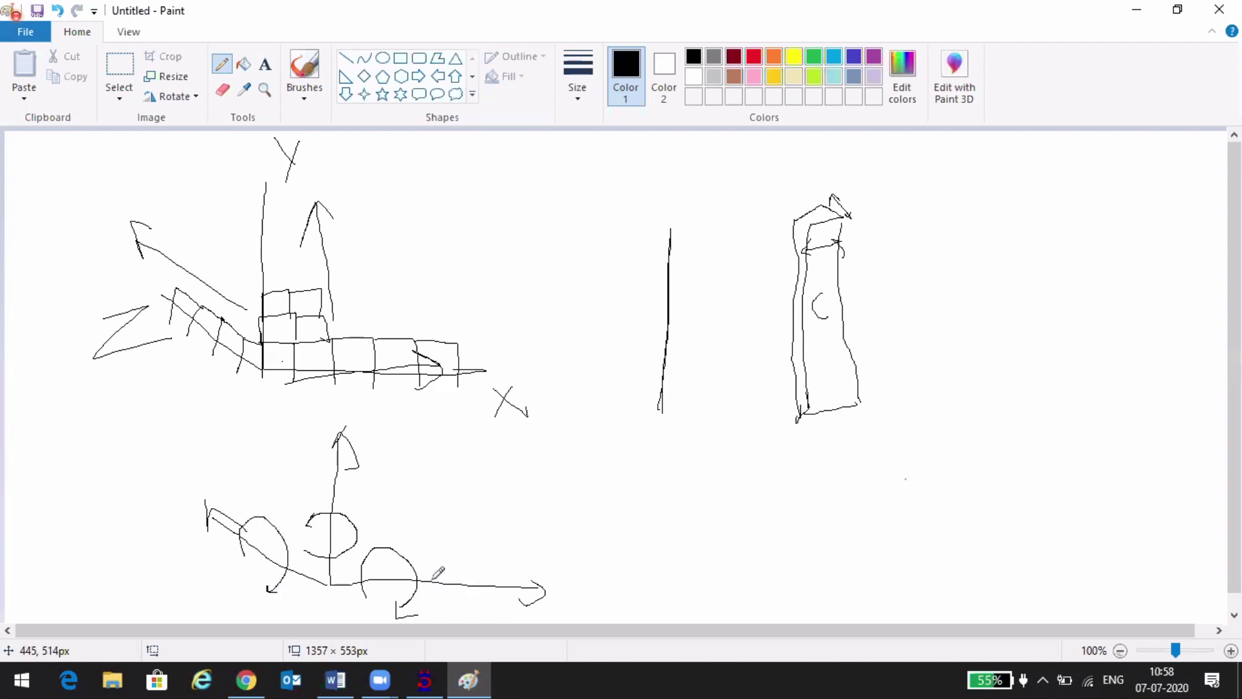
pyautogui.moveTo(472, 557)
pyautogui.mouseDown()
pyautogui.moveTo(499, 554)
pyautogui.moveTo(521, 586)
pyautogui.mouseUp()
pyautogui.moveTo(515, 593)
pyautogui.mouseDown()
pyautogui.moveTo(476, 609)
pyautogui.moveTo(456, 590)
pyautogui.mouseUp()
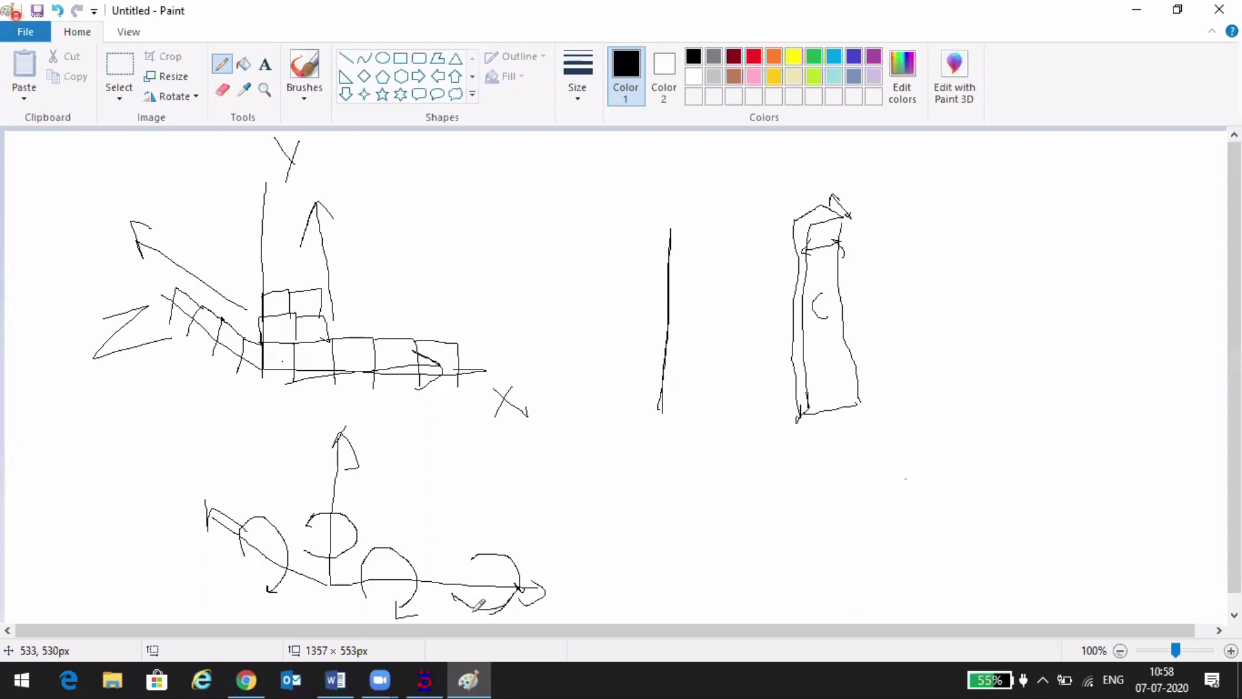
pyautogui.moveTo(478, 608)
pyautogui.mouseDown()
pyautogui.moveTo(454, 586)
pyautogui.moveTo(470, 553)
pyautogui.mouseUp()
pyautogui.moveTo(479, 600)
pyautogui.mouseDown()
pyautogui.moveTo(478, 621)
pyautogui.moveTo(446, 593)
pyautogui.moveTo(470, 568)
pyautogui.moveTo(460, 550)
pyautogui.moveTo(481, 573)
pyautogui.mouseUp()
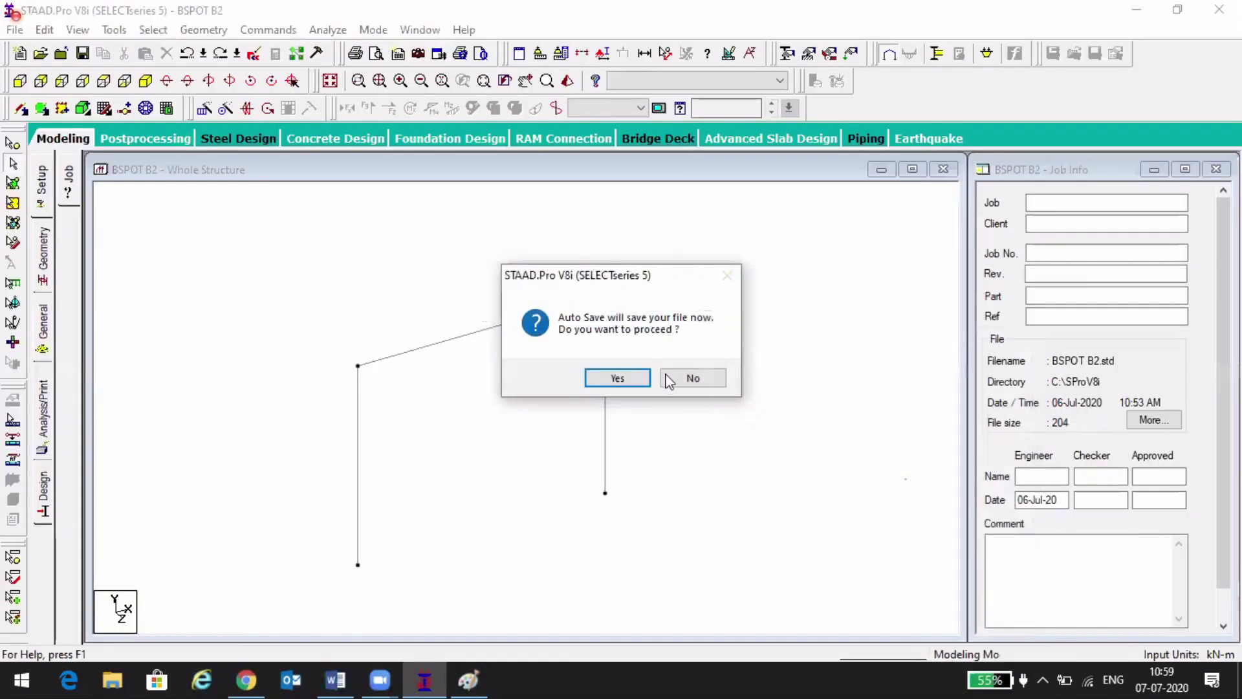
# - Back in STAAD.Pro, decline the auto-save and select the whole portal frame by window
pyautogui.click(669, 380)
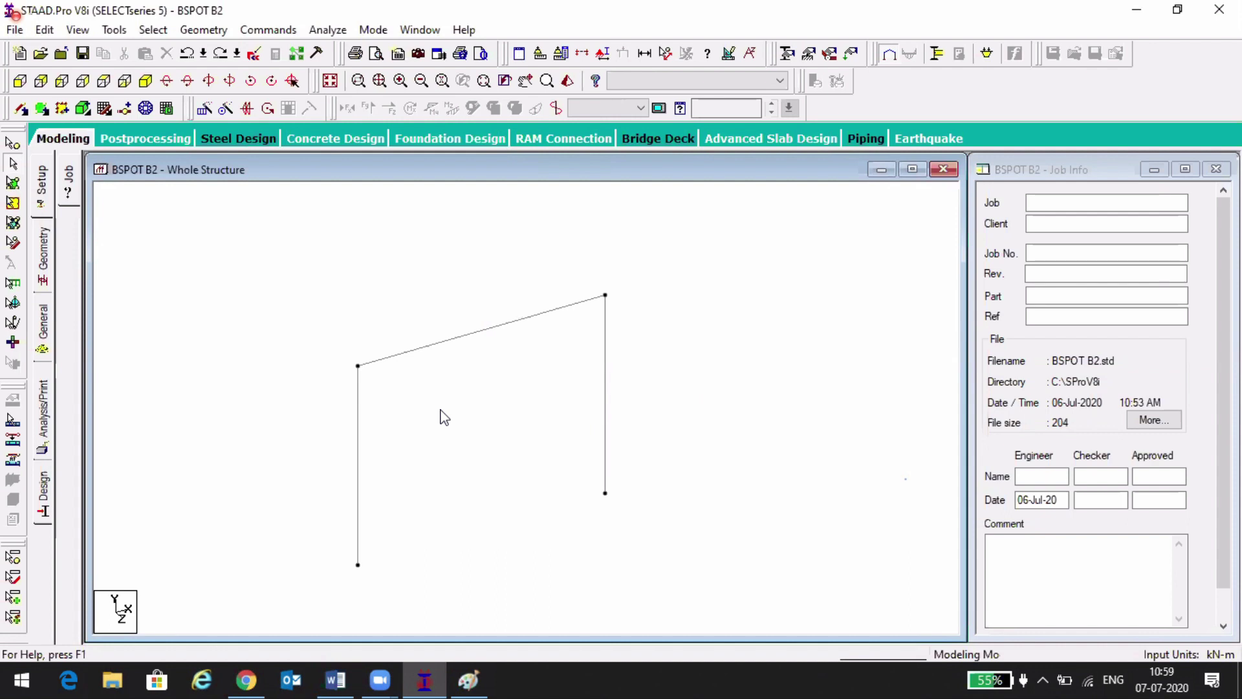
pyautogui.scroll(-1, 444, 417)
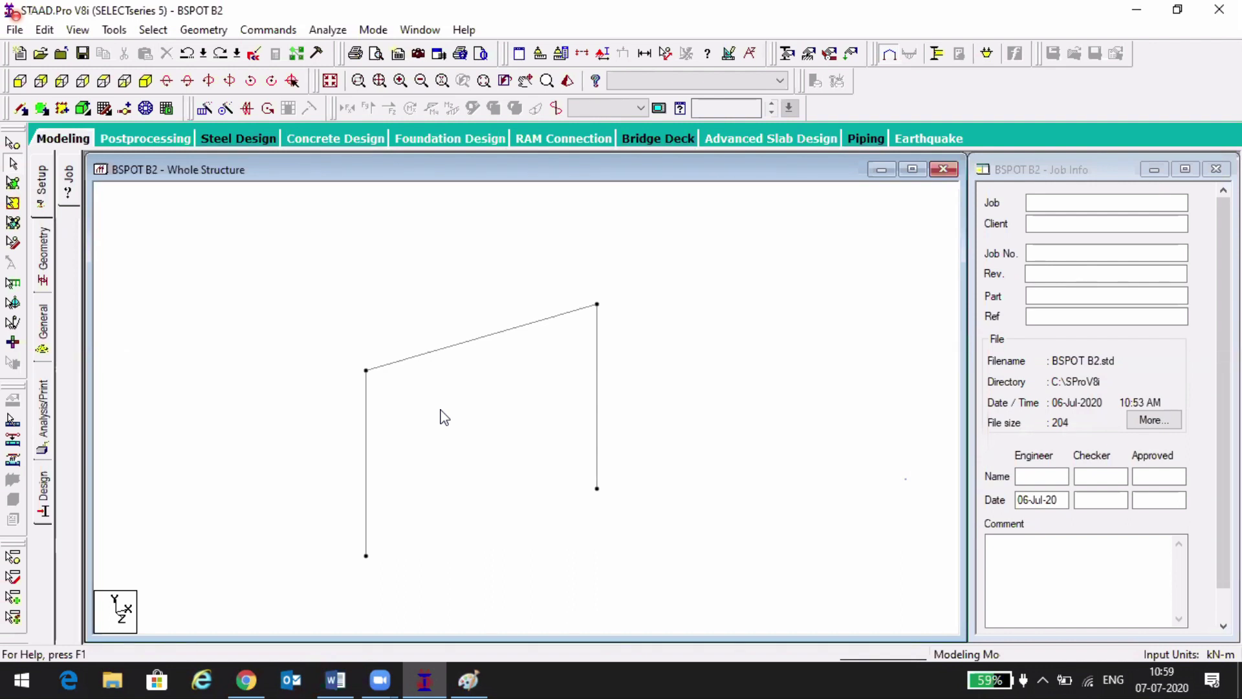
pyautogui.scroll(1, 452, 400)
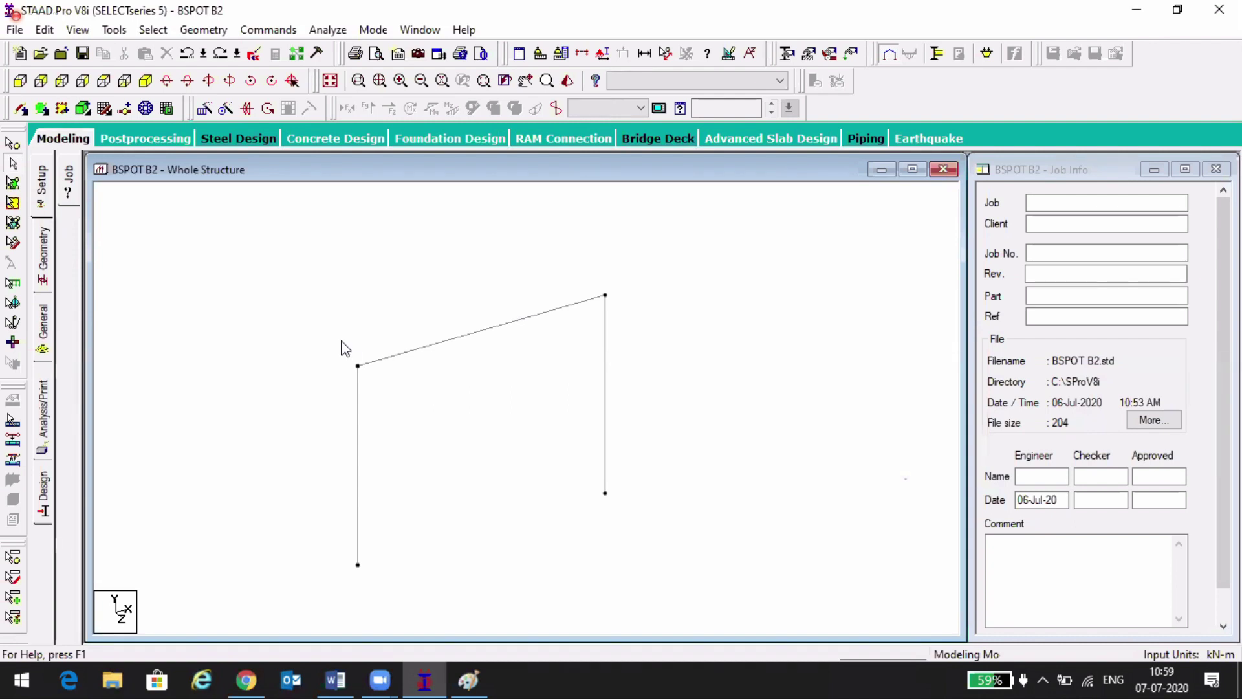
pyautogui.moveTo(247, 260); pyautogui.dragTo(710, 623)
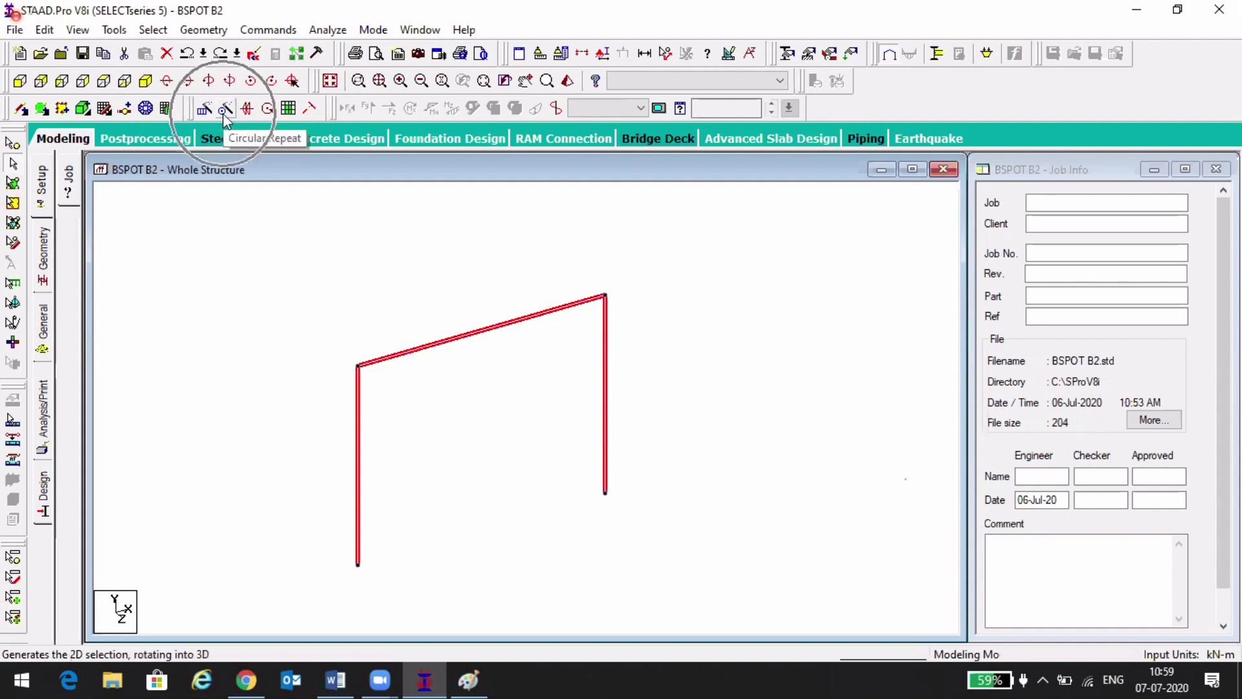
# - Set up a Circular Repeat of the portal frame about the Y axis with a total angle of 180 degrees and 6 steps
pyautogui.click(216, 34)
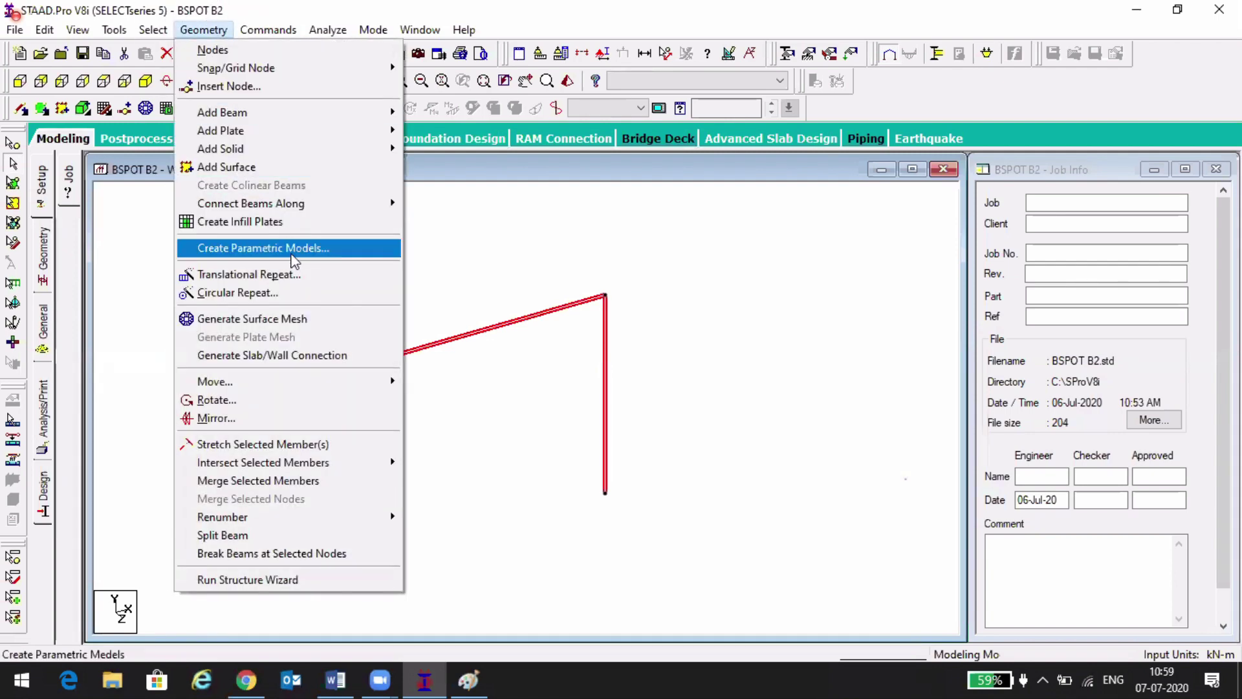
pyautogui.click(293, 295)
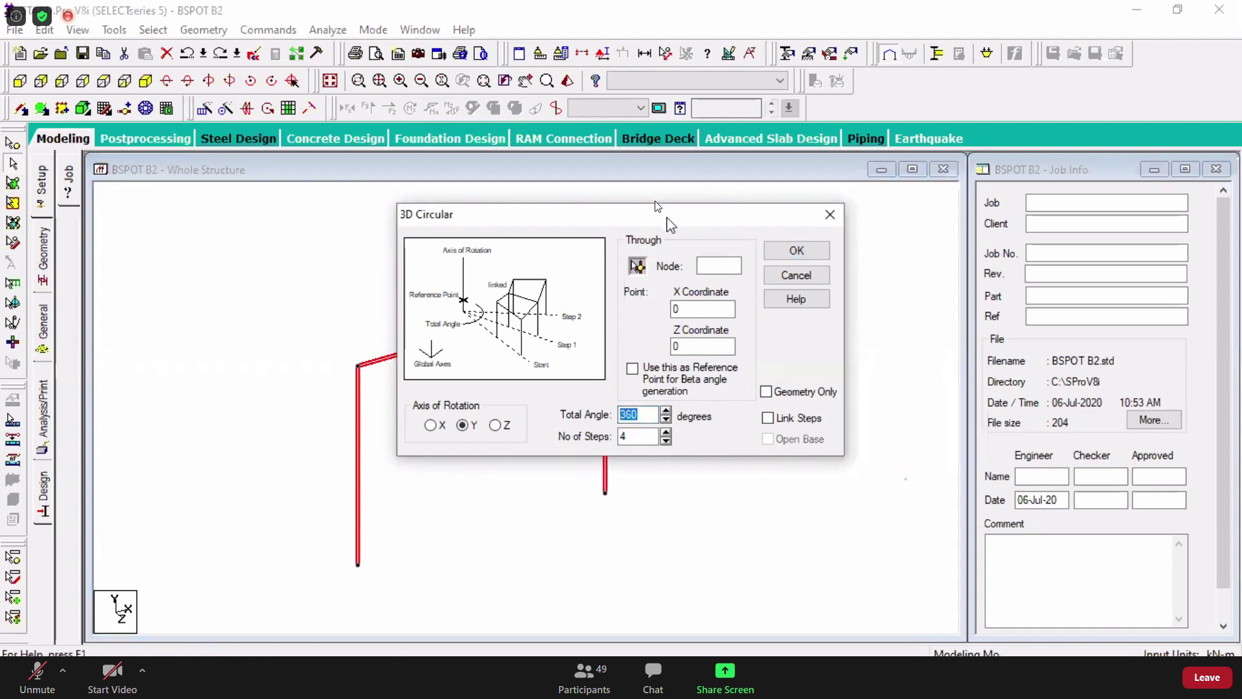
pyautogui.moveTo(421, 214); pyautogui.dragTo(657, 206)
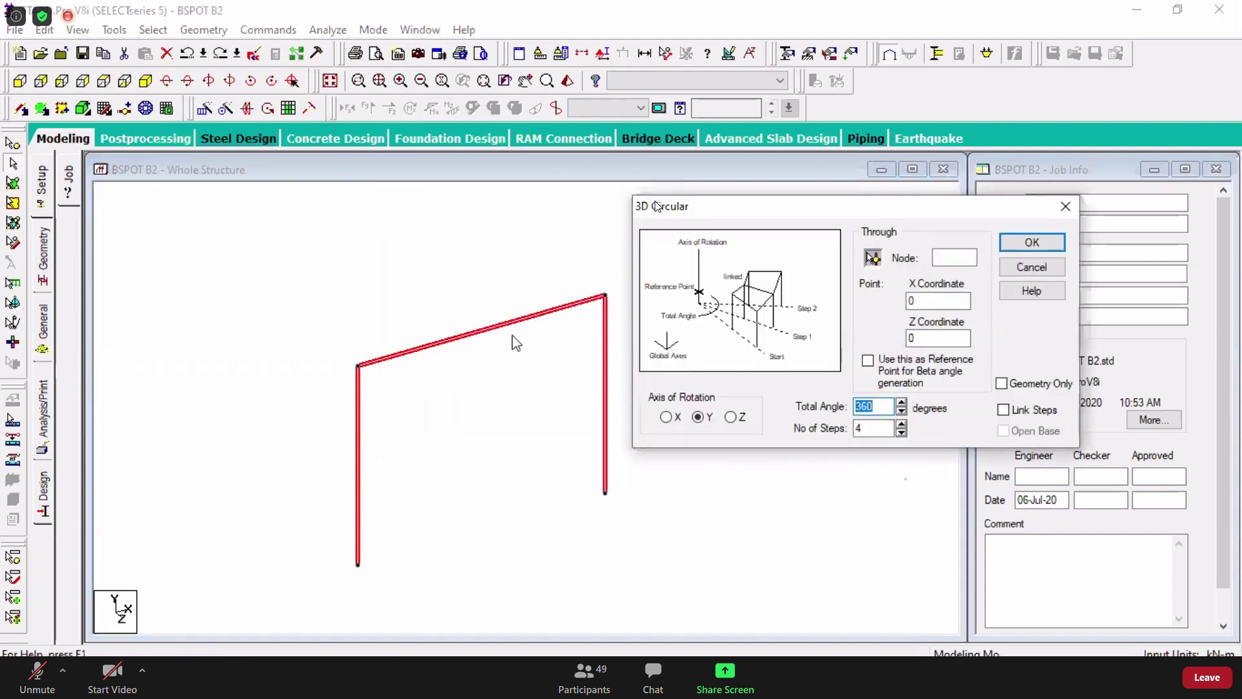
pyautogui.moveTo(420, 400); pyautogui.dragTo(286, 415, button='middle')
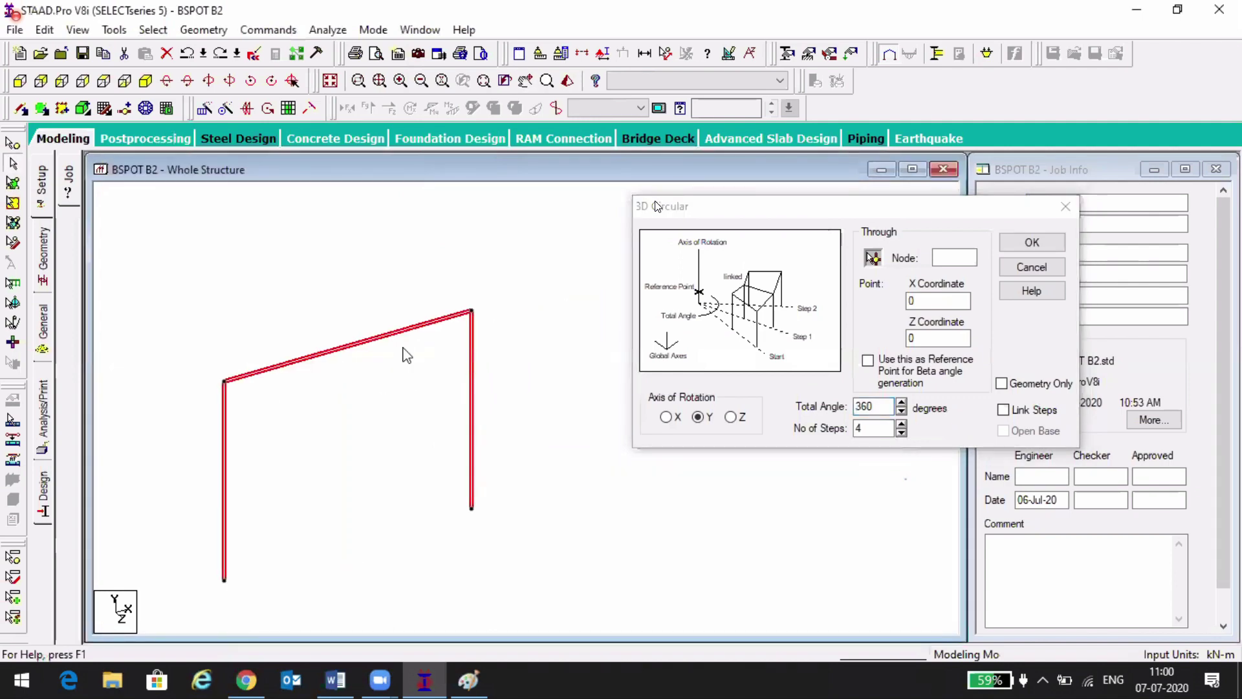
pyautogui.click(768, 211)
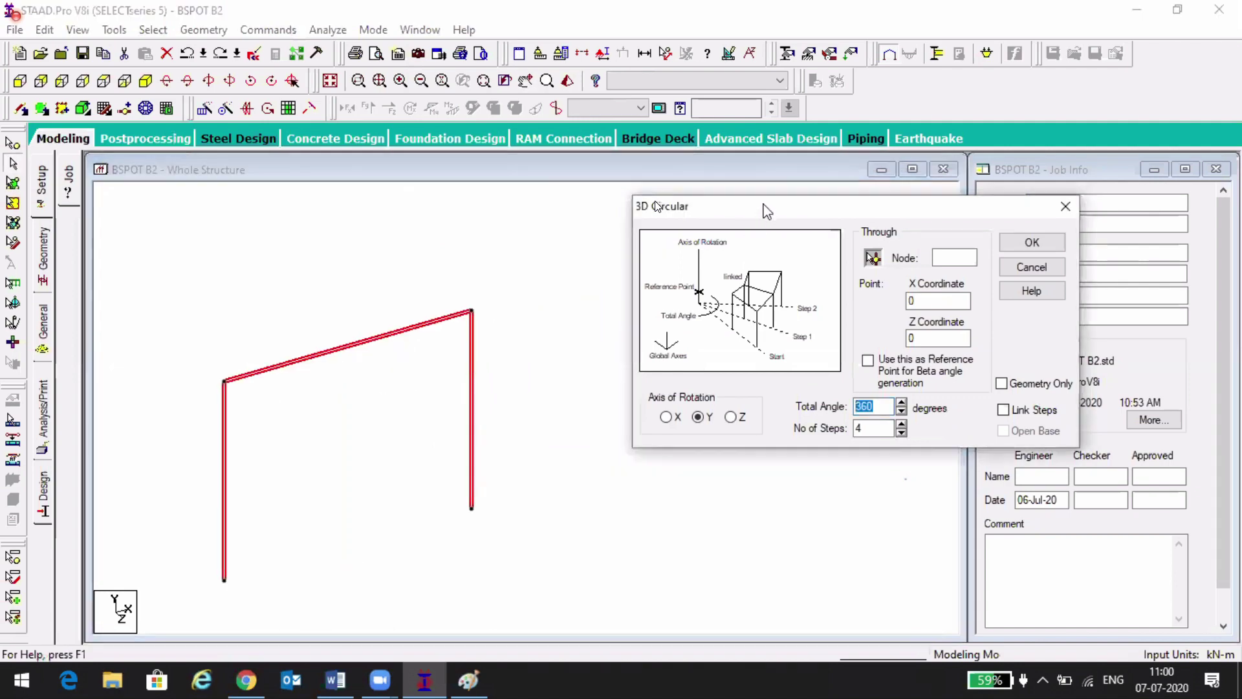
pyautogui.moveTo(737, 220); pyautogui.dragTo(583, 231)
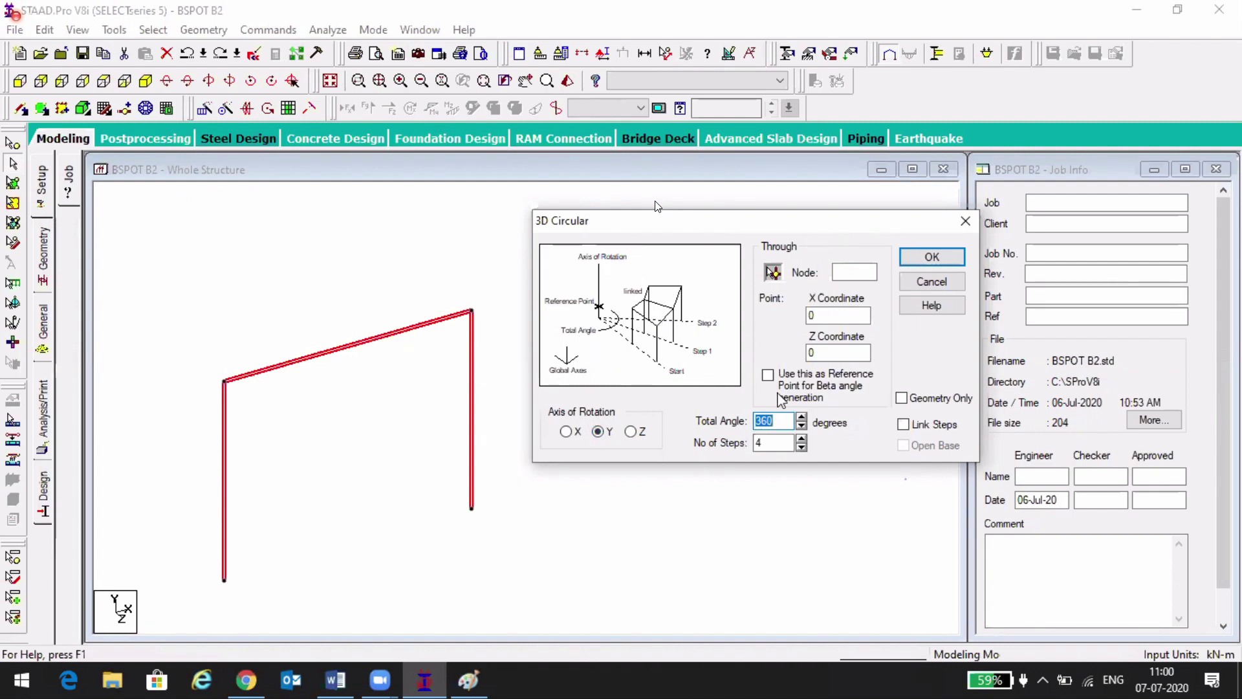
pyautogui.write('180')
pyautogui.press('Tab')
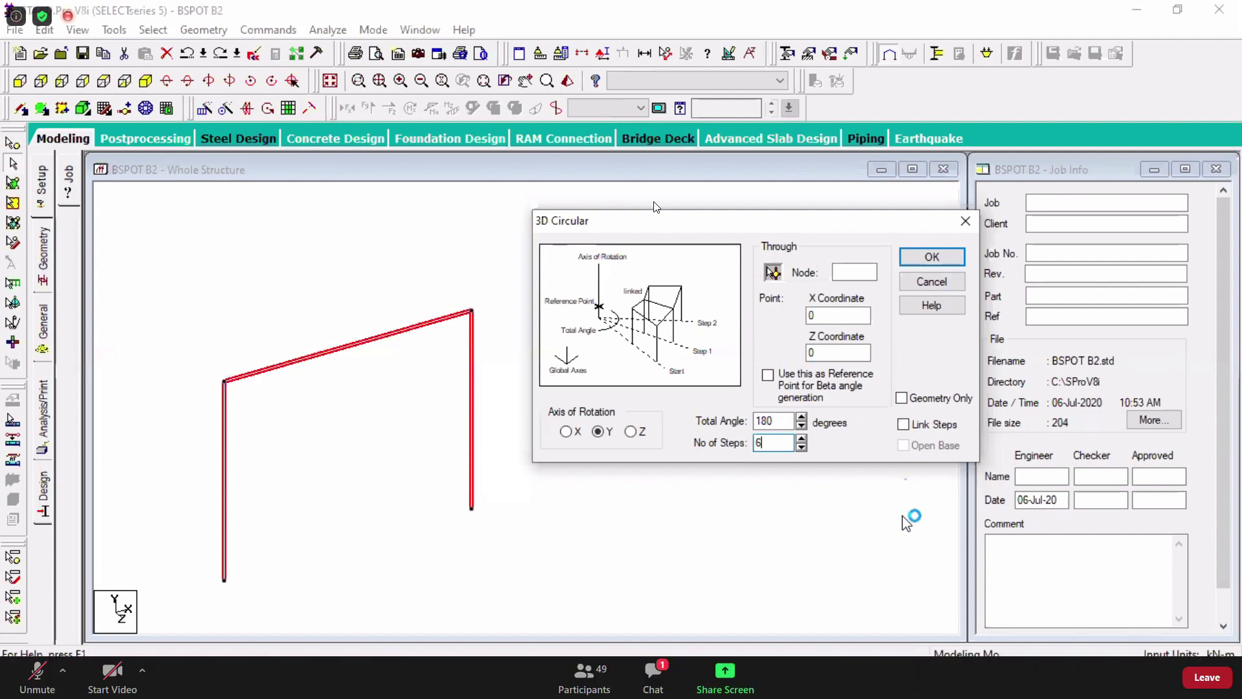
# - Turn on Link Steps and Open Base and generate the 180-degree circular repeat
pyautogui.click(650, 680)
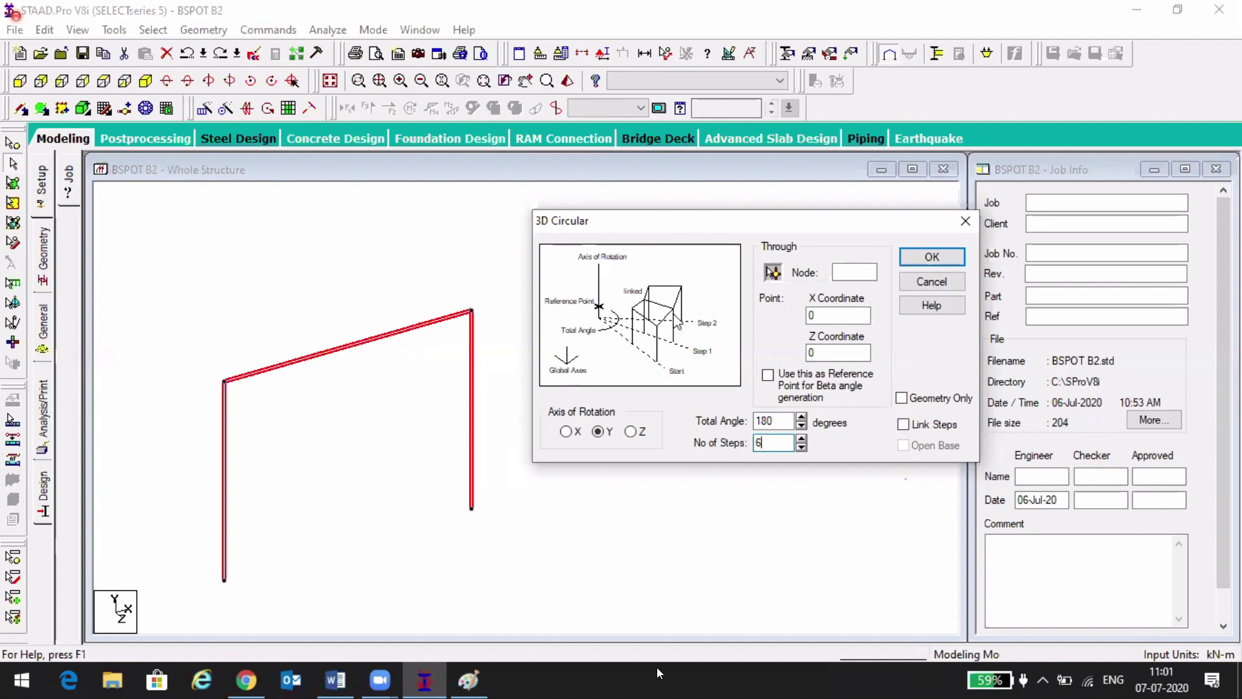
pyautogui.click(903, 424)
pyautogui.click(903, 445)
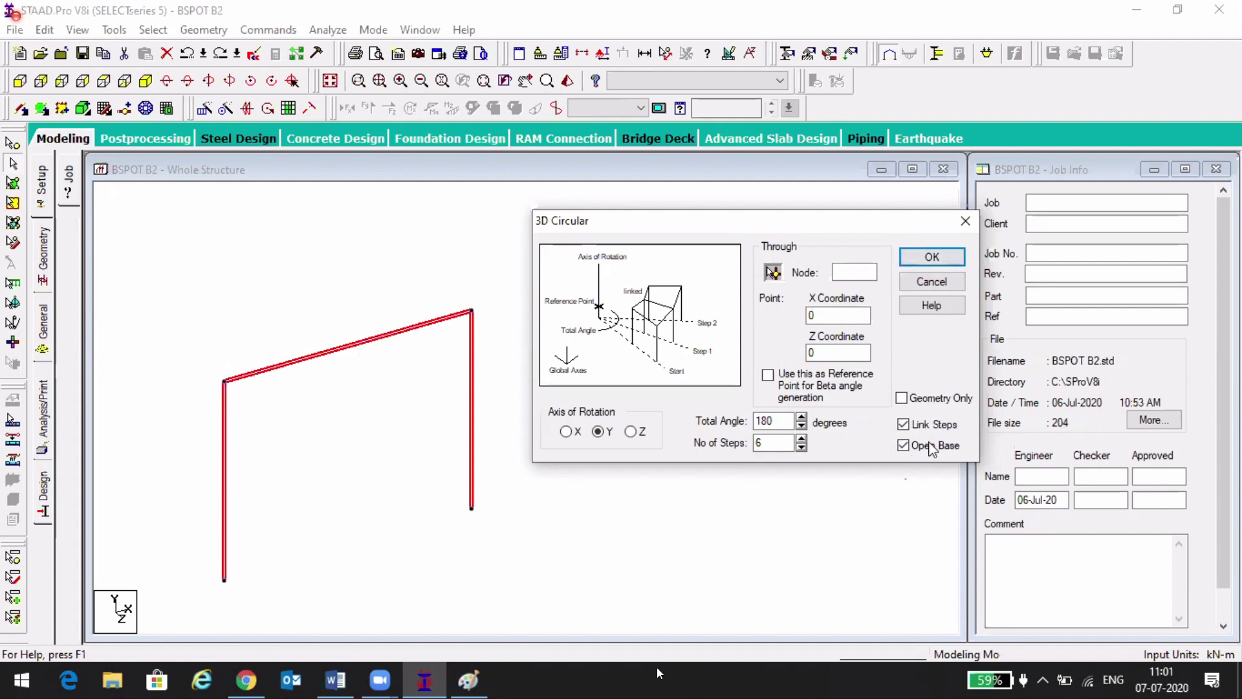
pyautogui.click(932, 257)
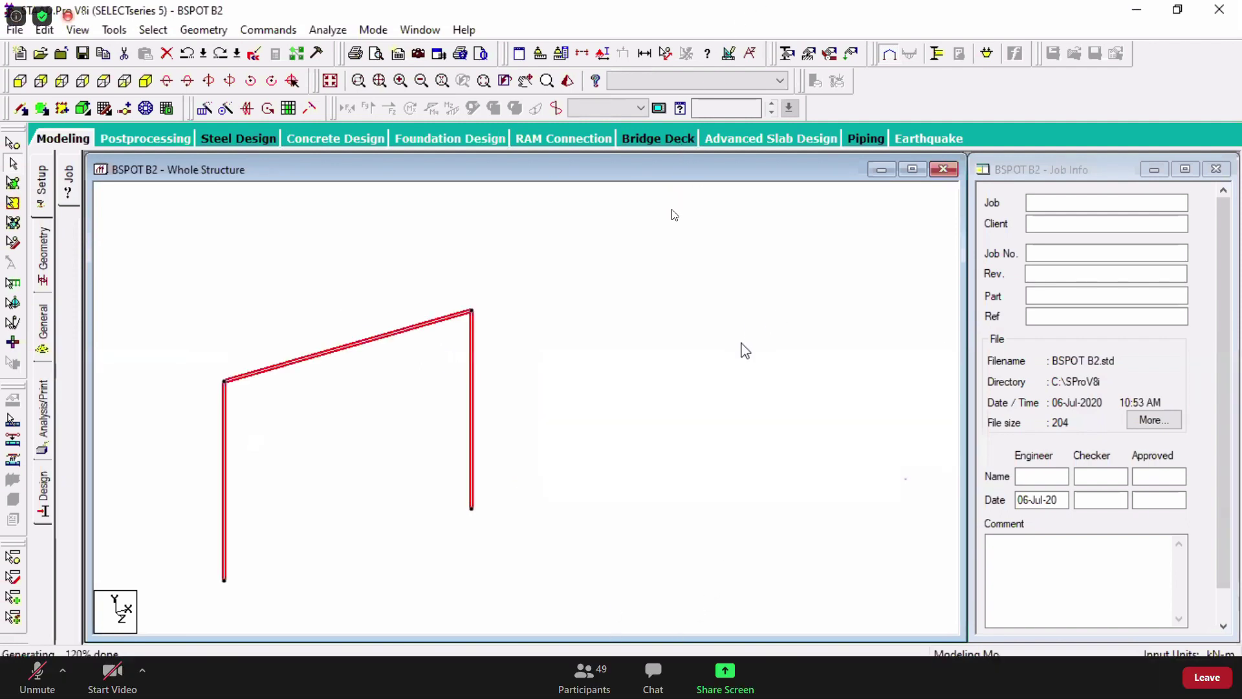
# - Generate a Circular Repeat of the portal frame about Y through 360 degrees in 18 steps, with Link Steps and Open Base on
pyautogui.click(225, 109)
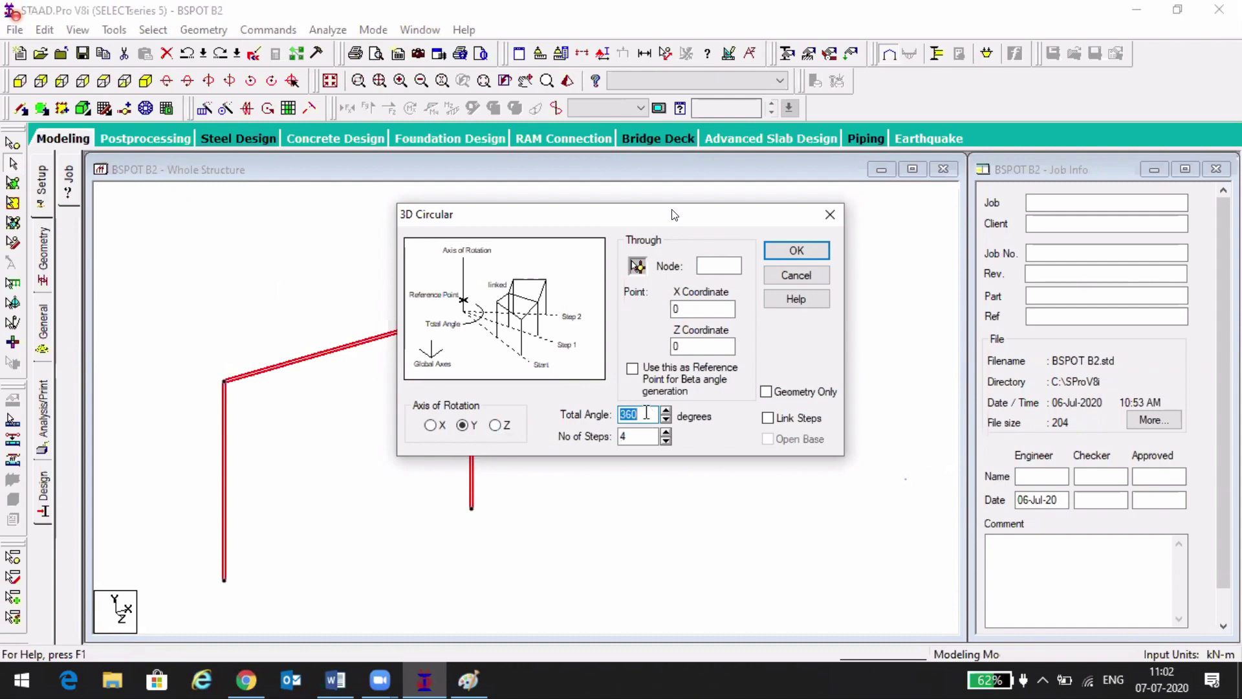
pyautogui.moveTo(649, 414); pyautogui.dragTo(613, 414)
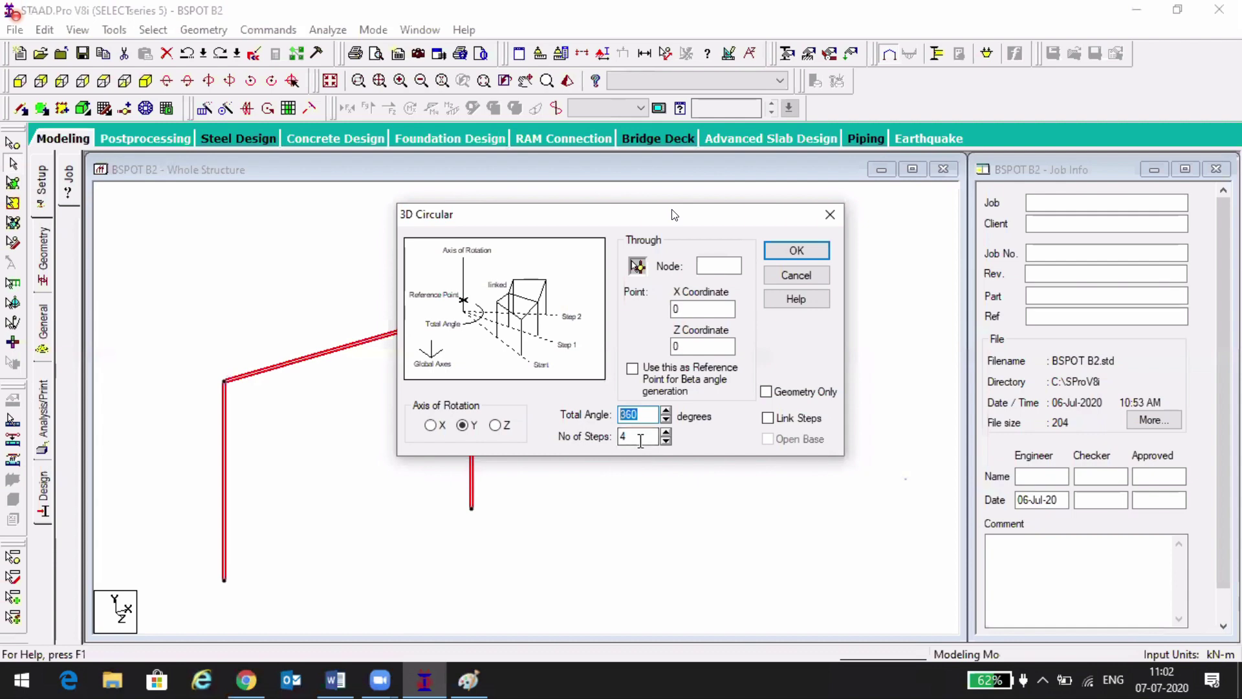
pyautogui.doubleClick(641, 440)
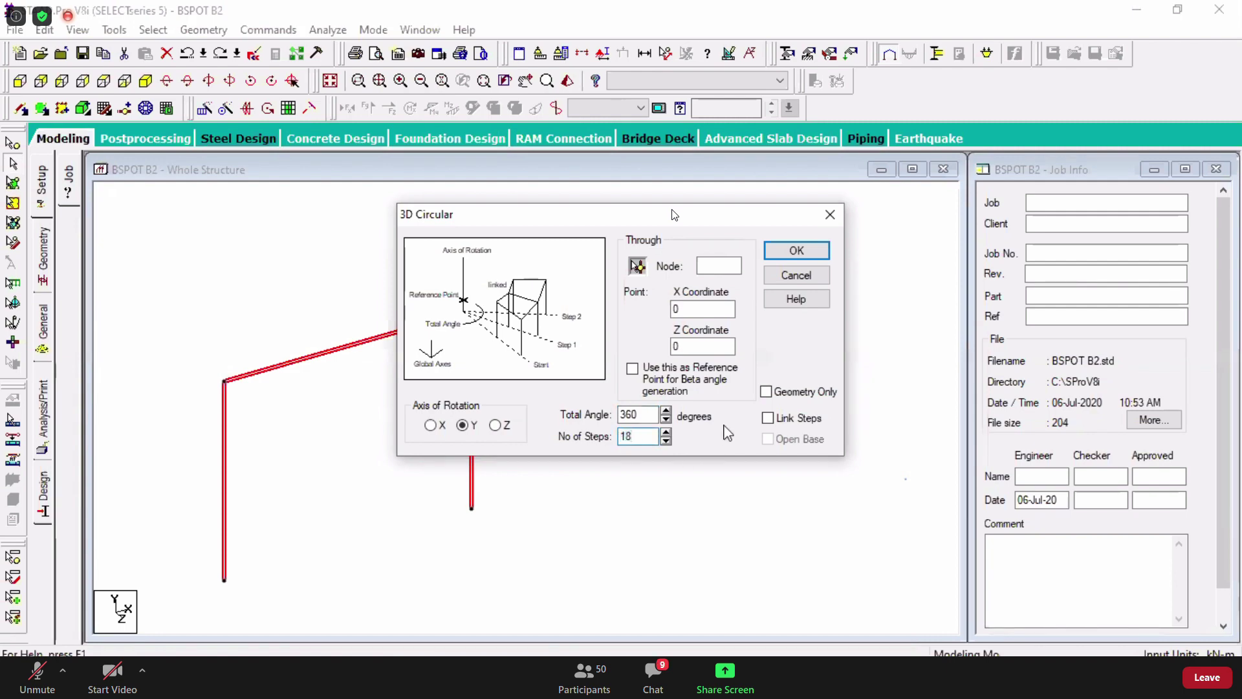
pyautogui.click(789, 418)
pyautogui.click(784, 440)
pyautogui.click(794, 251)
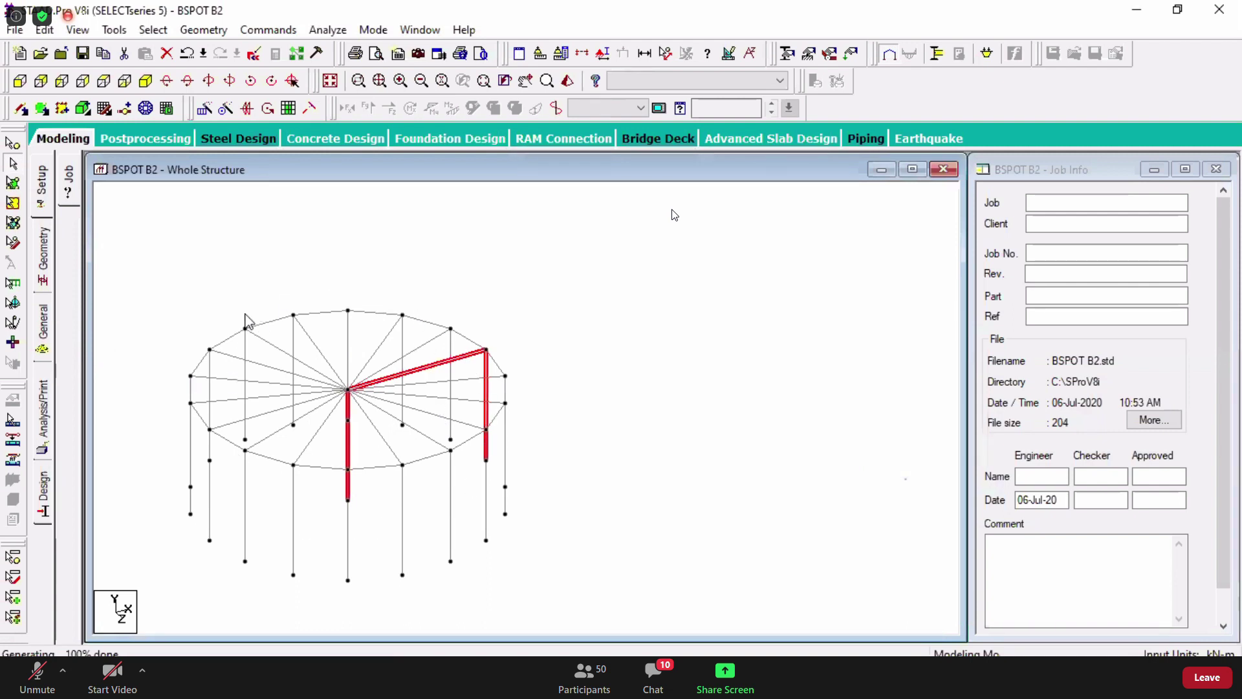
# - Examine the linked ring beams and columns around the 18-step circular frame, picking members one by one along the ring
pyautogui.scroll(2, 402, 333)
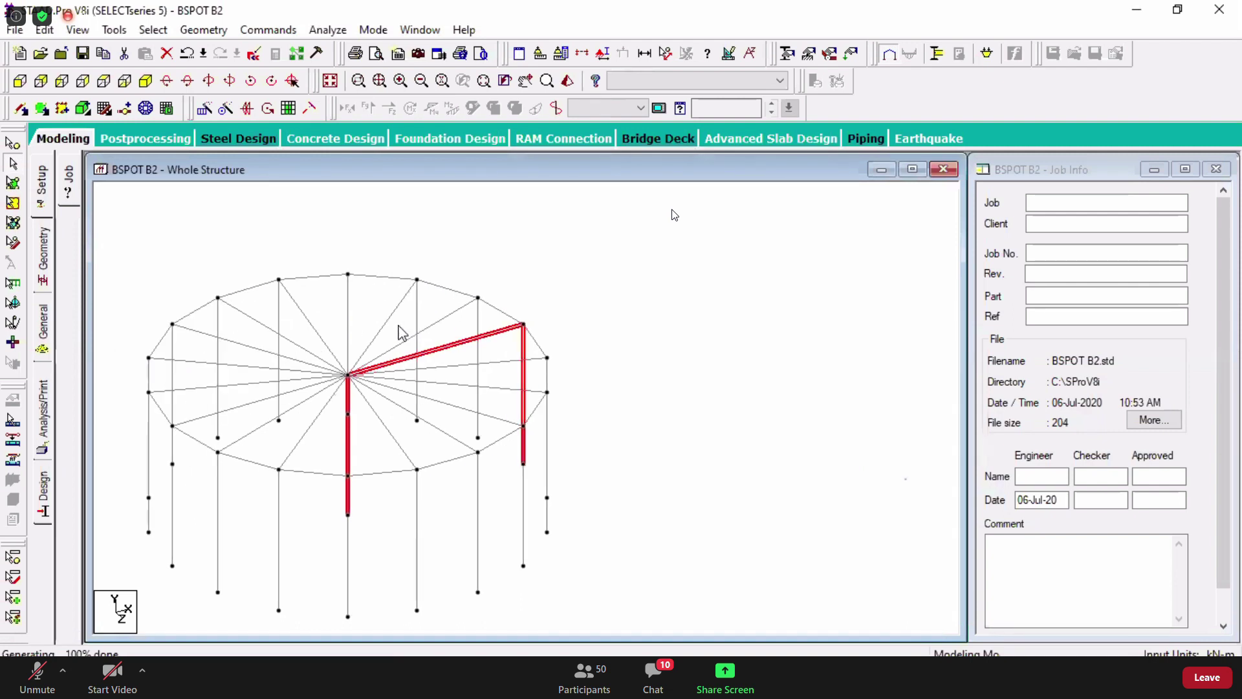
pyautogui.scroll(-3, 410, 324)
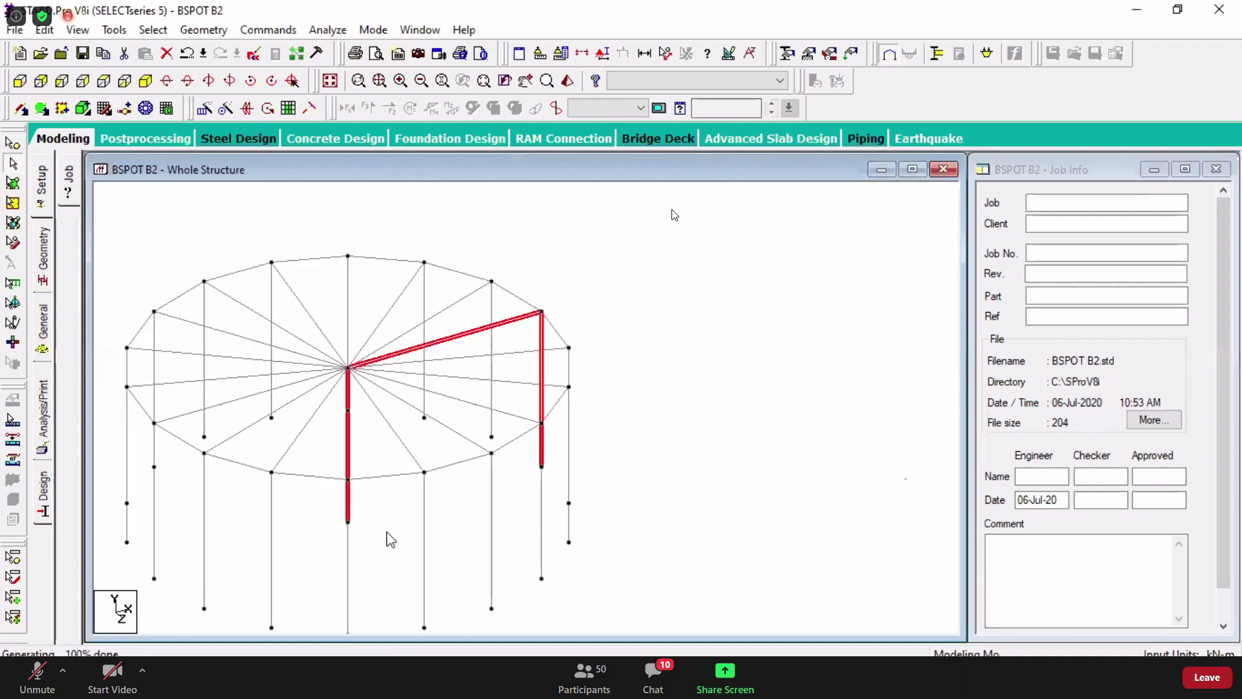
pyautogui.scroll(3, 388, 541)
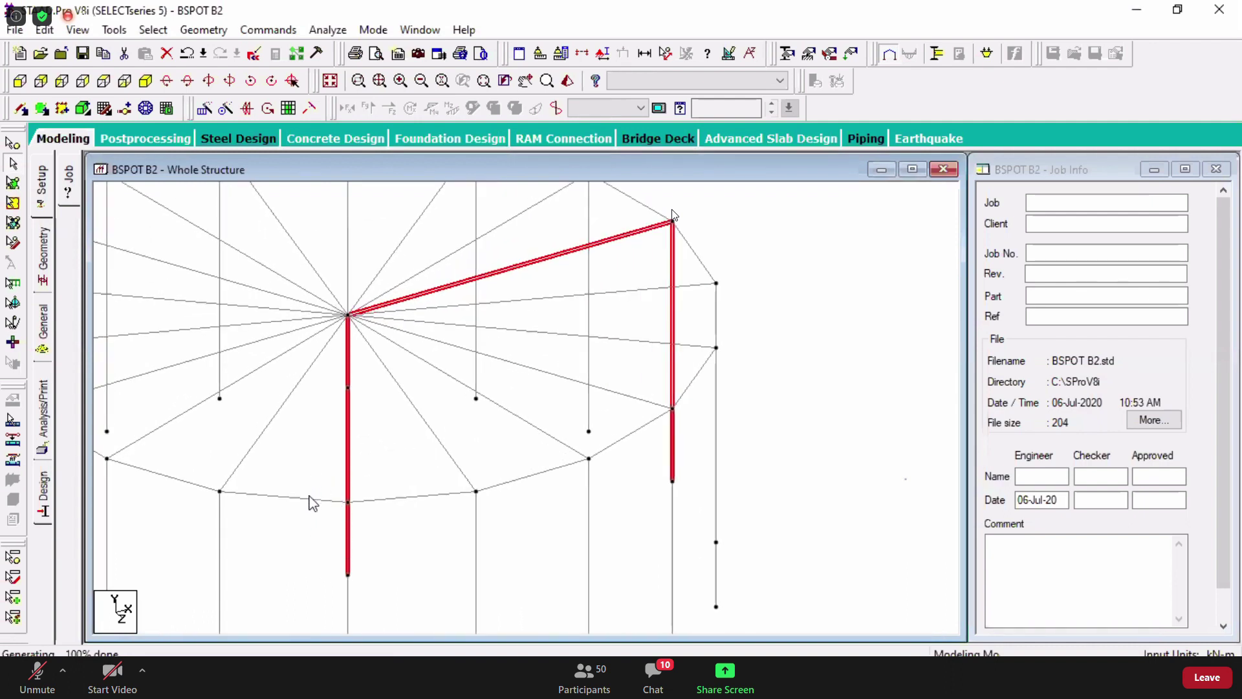
pyautogui.click(312, 502)
pyautogui.click(447, 494)
pyautogui.click(631, 433)
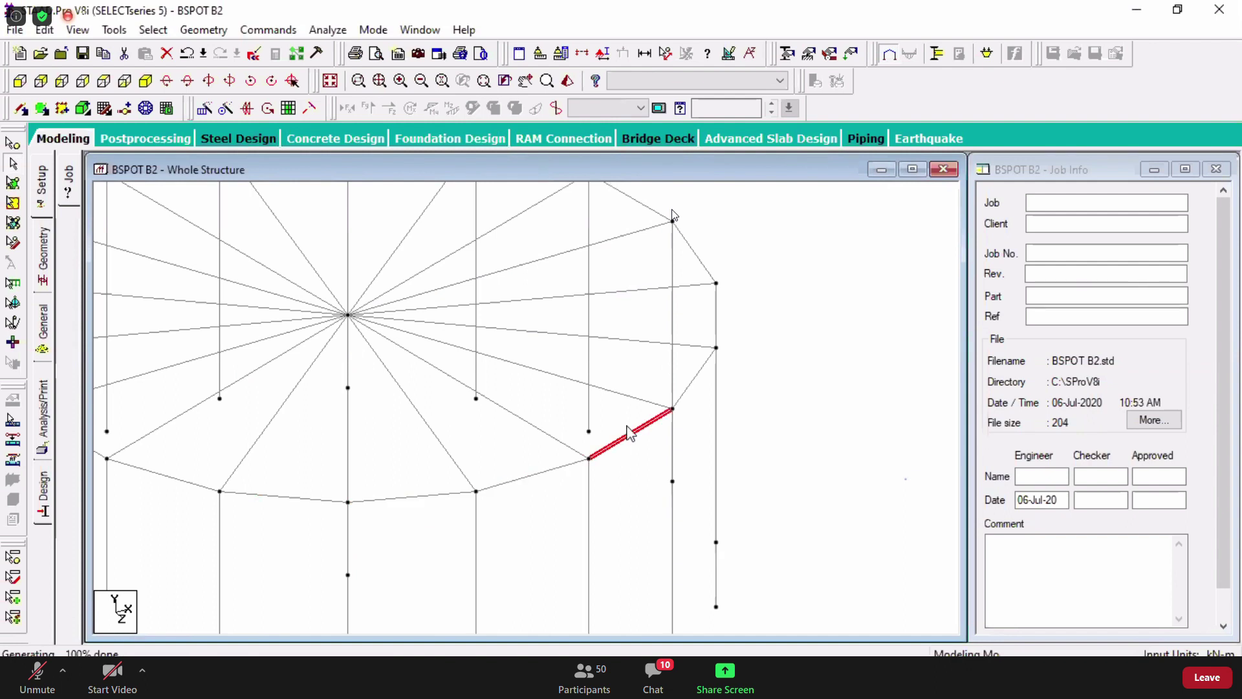
pyautogui.click(694, 388)
pyautogui.click(716, 320)
pyautogui.scroll(-2, 701, 350)
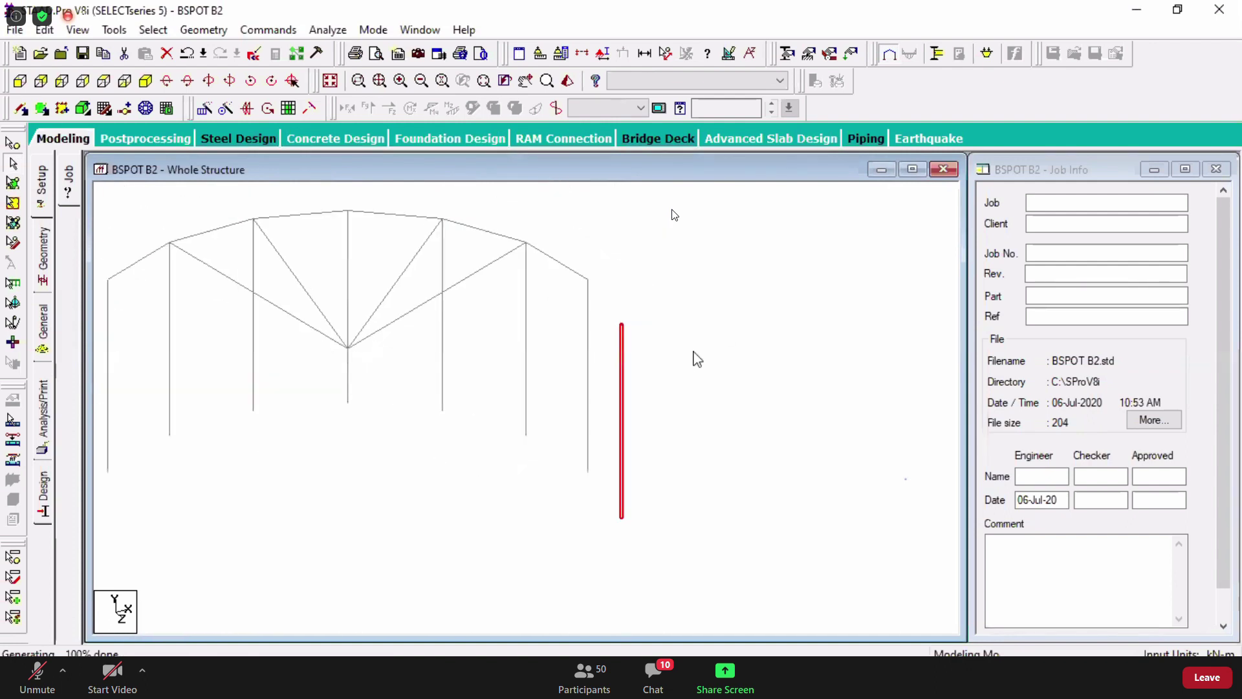
pyautogui.click(716, 310)
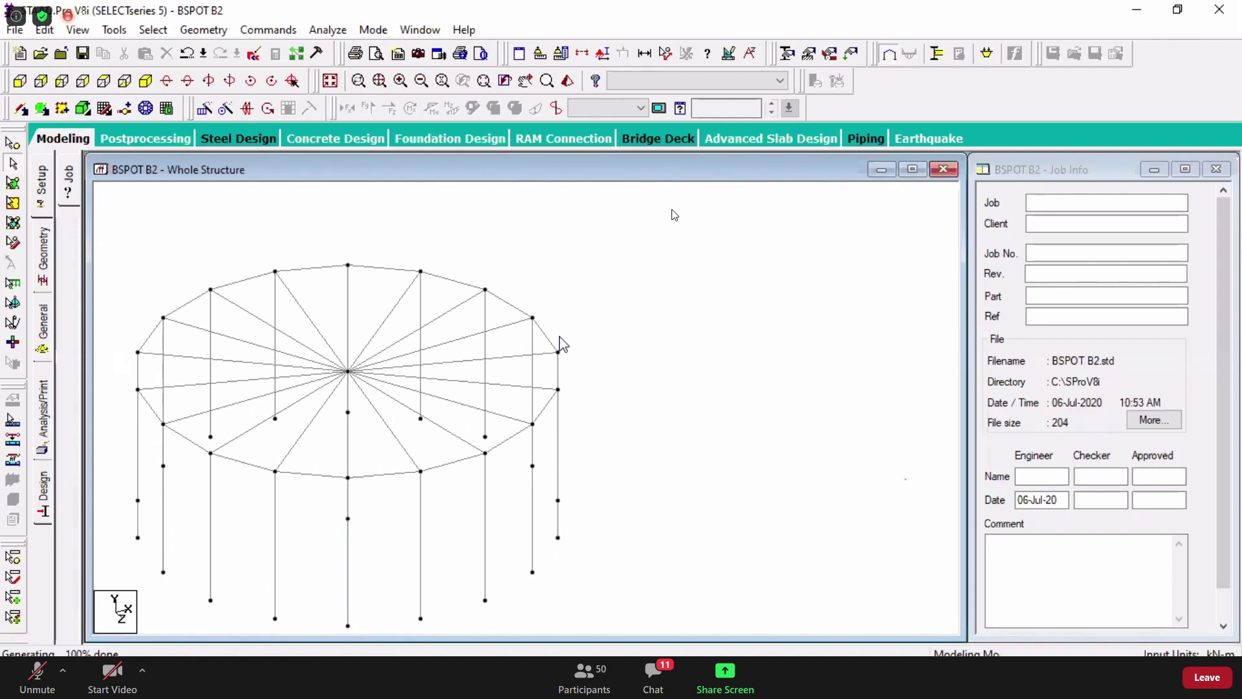
# - Undo the 360-degree circular repeat and select the whole remaining portal frame by window
pyautogui.hotkey('ctrl', 'z')
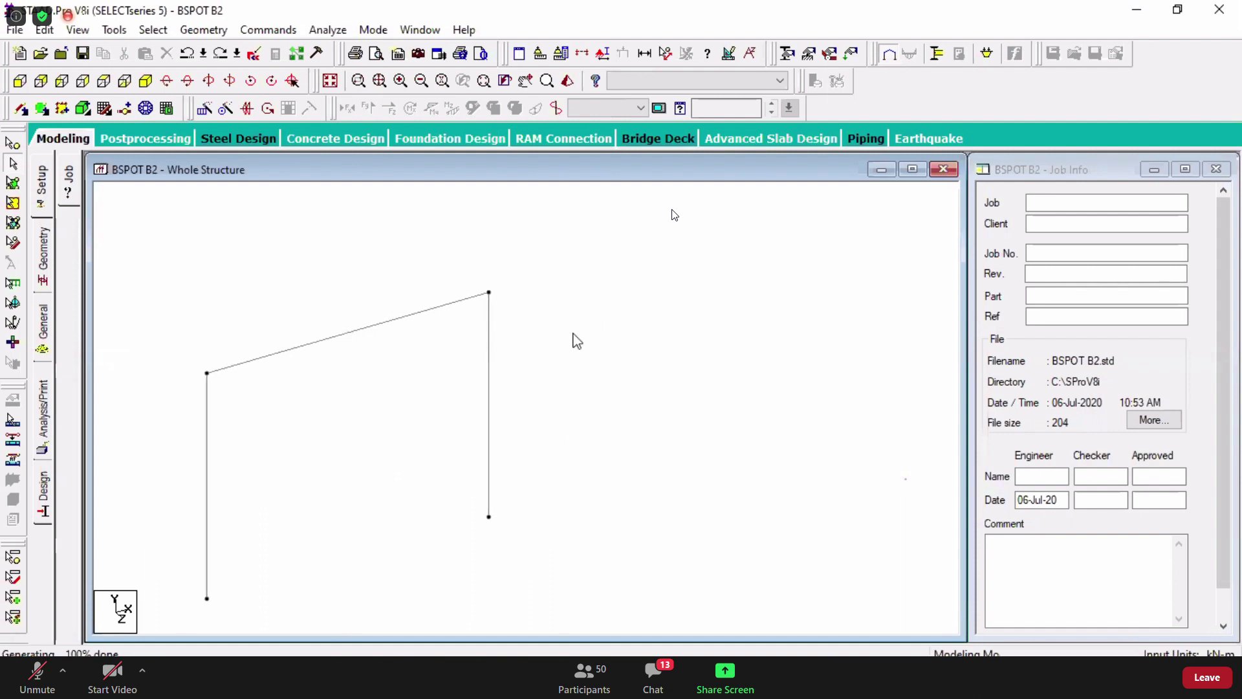
pyautogui.moveTo(157, 277); pyautogui.dragTo(636, 618)
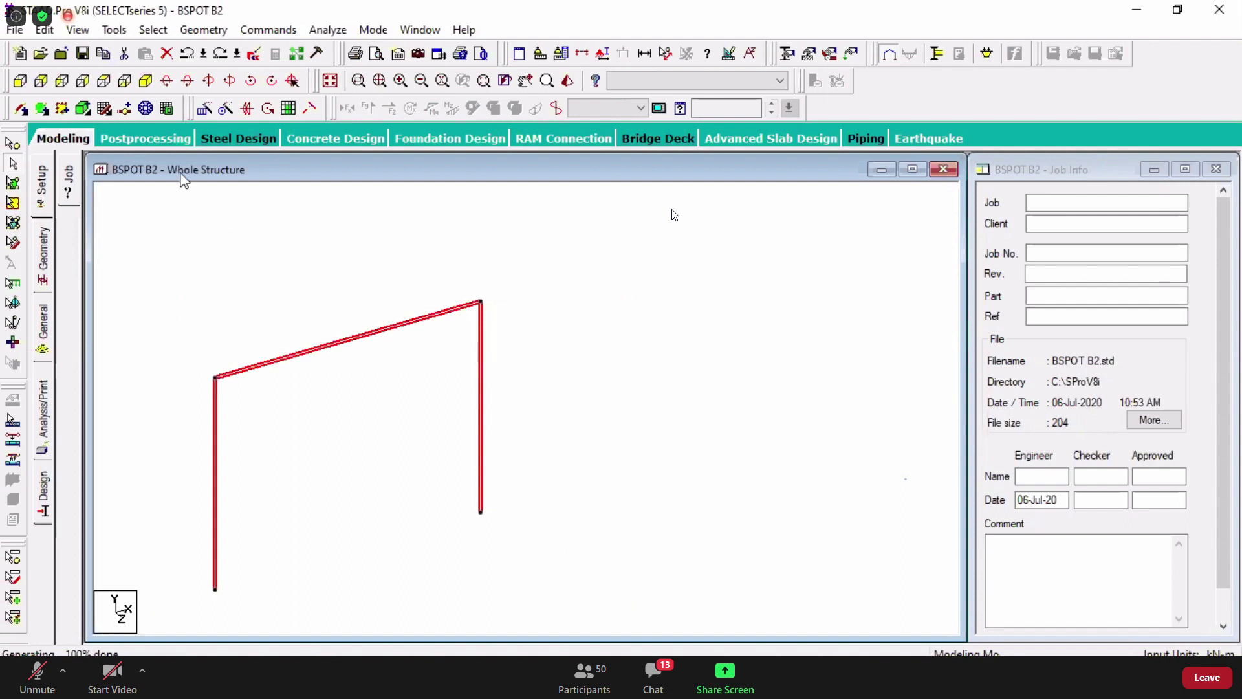
# - Generate a Circular Repeat of the portal frame about the X axis through 180 degrees in 4 steps, with Link Steps on
pyautogui.click(225, 108)
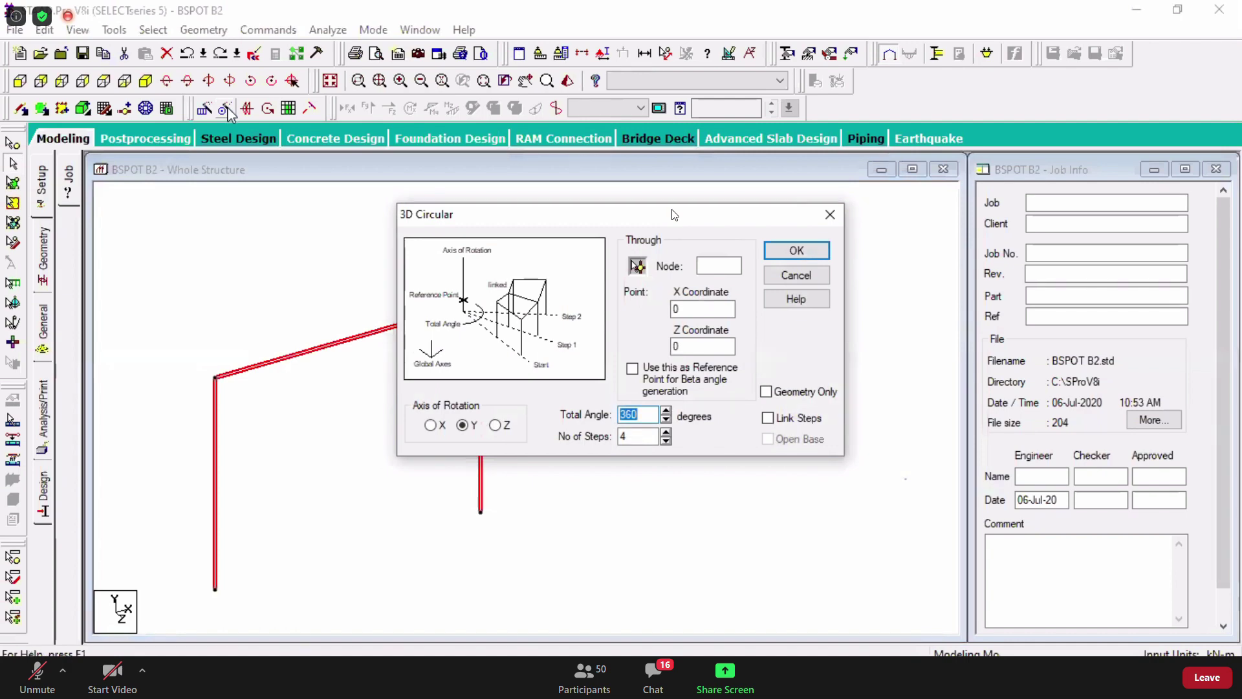
pyautogui.click(430, 425)
pyautogui.click(665, 414)
pyautogui.click(789, 421)
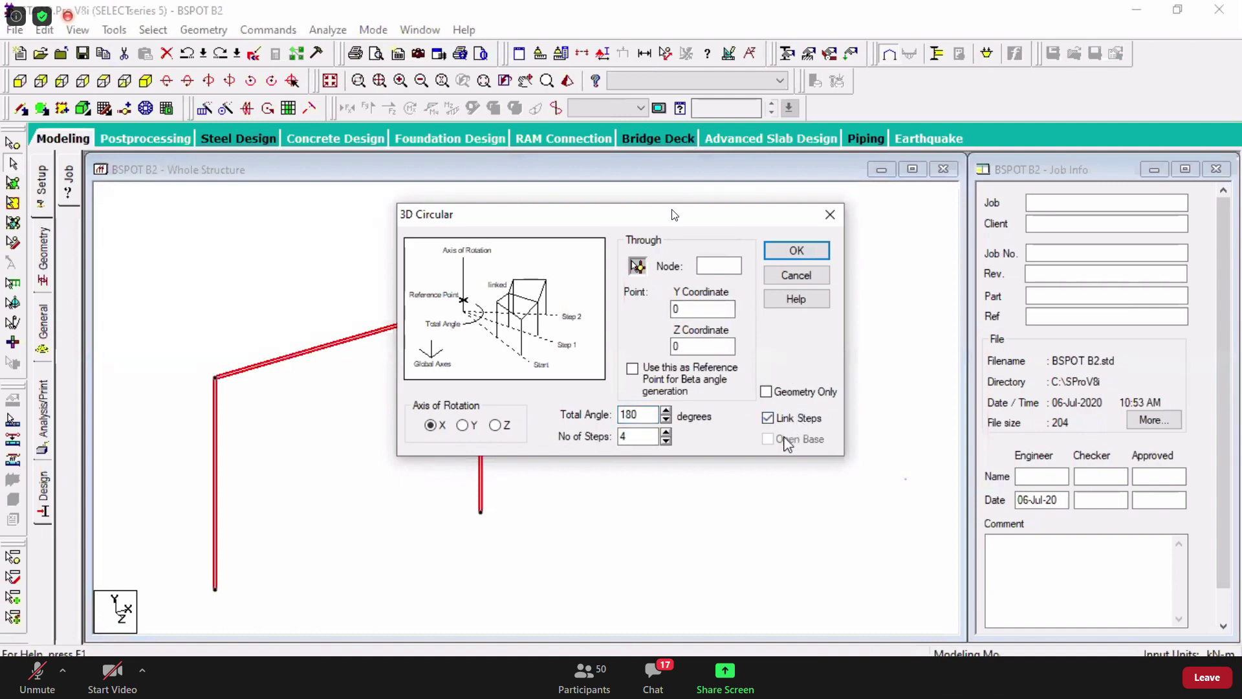
pyautogui.click(781, 256)
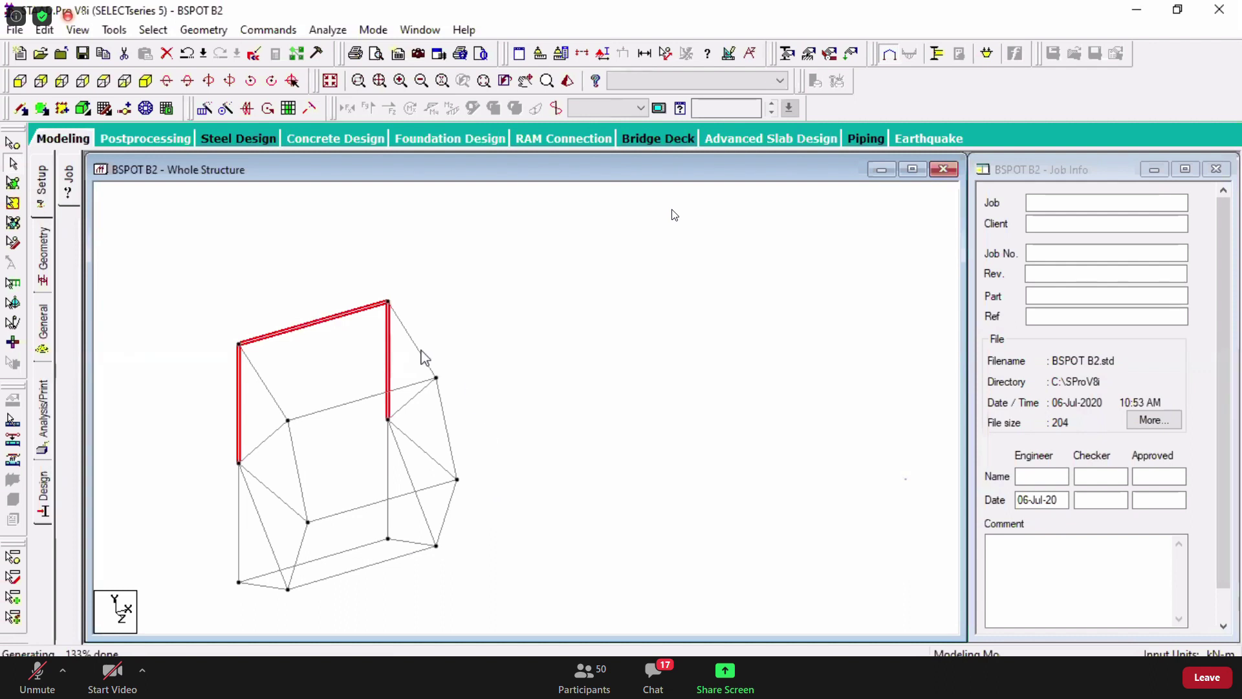
# - Examine the frame generated about X from the front and the side, and decline the auto-save
pyautogui.click(20, 81)
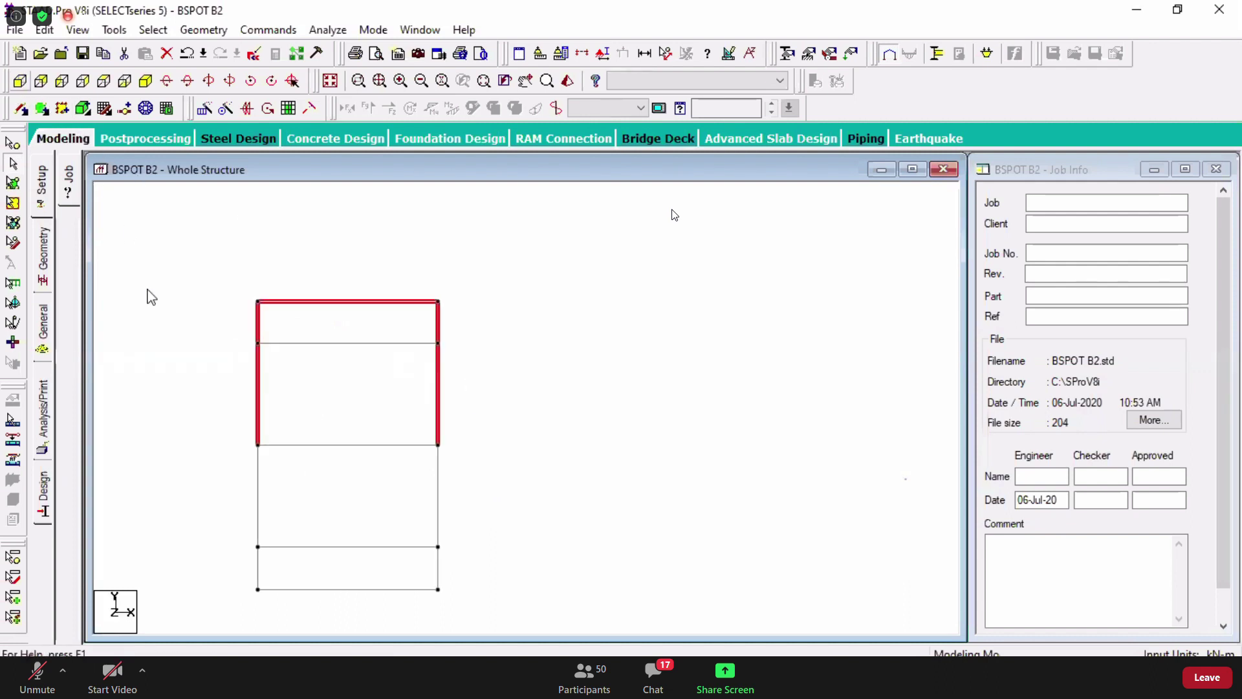
pyautogui.click(64, 80)
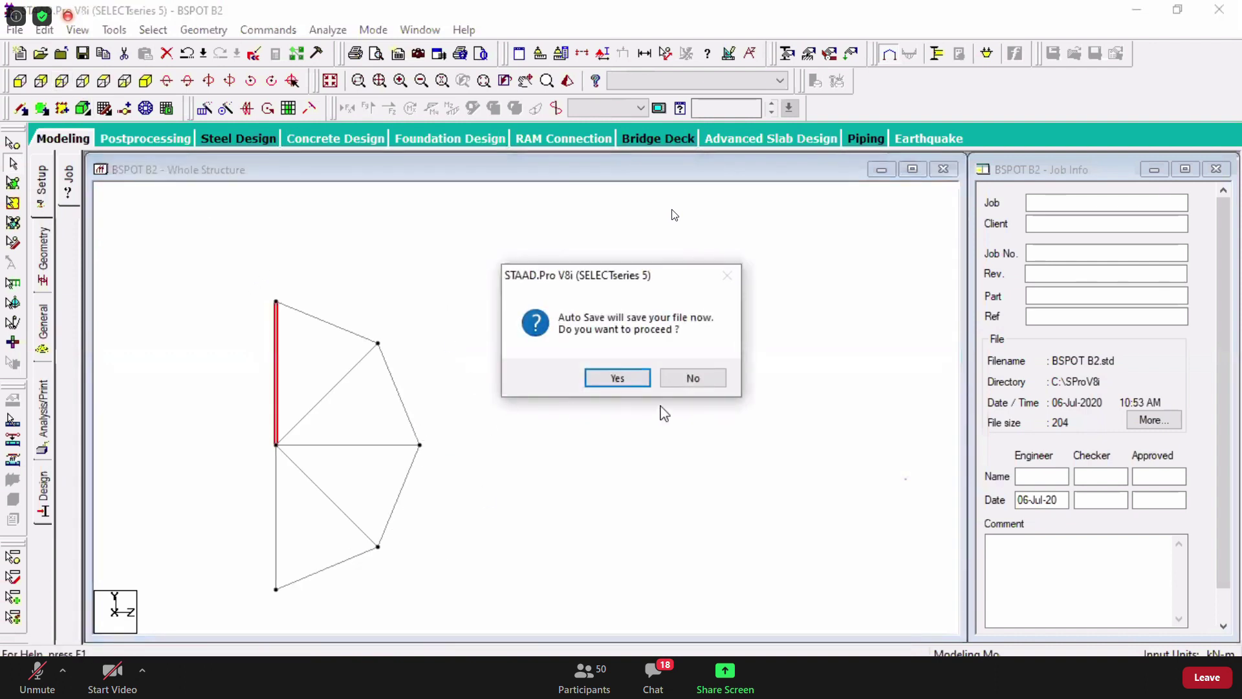
pyautogui.click(676, 381)
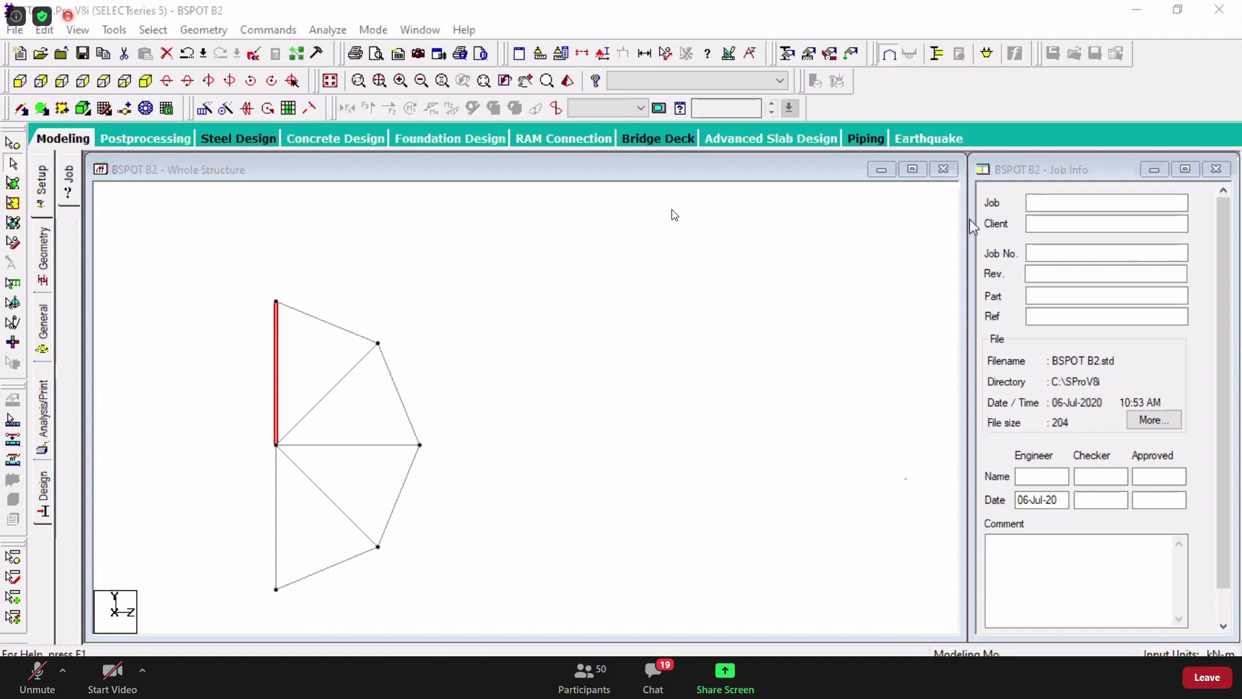
# - Return to the isometric view, undo the circular repeat about X, and briefly overlay the snap grid on the portal frame
pyautogui.click(146, 81)
pyautogui.hotkey('ctrl', 'shift', 'v')
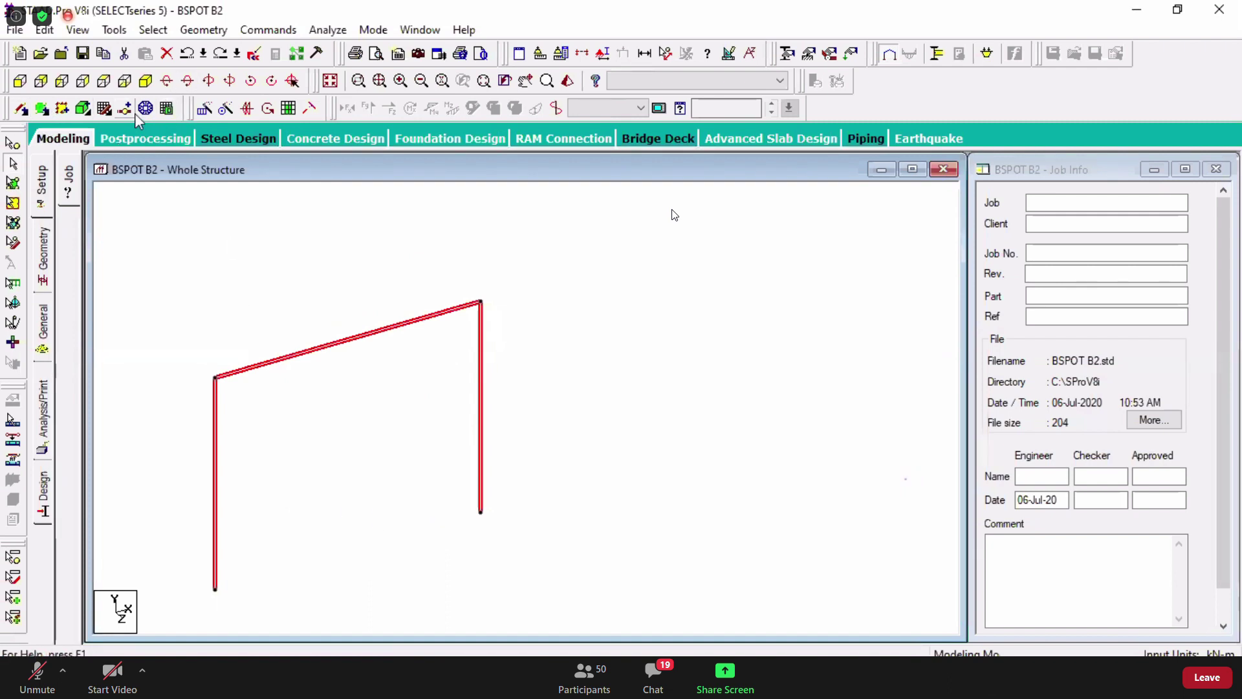
pyautogui.click(104, 108)
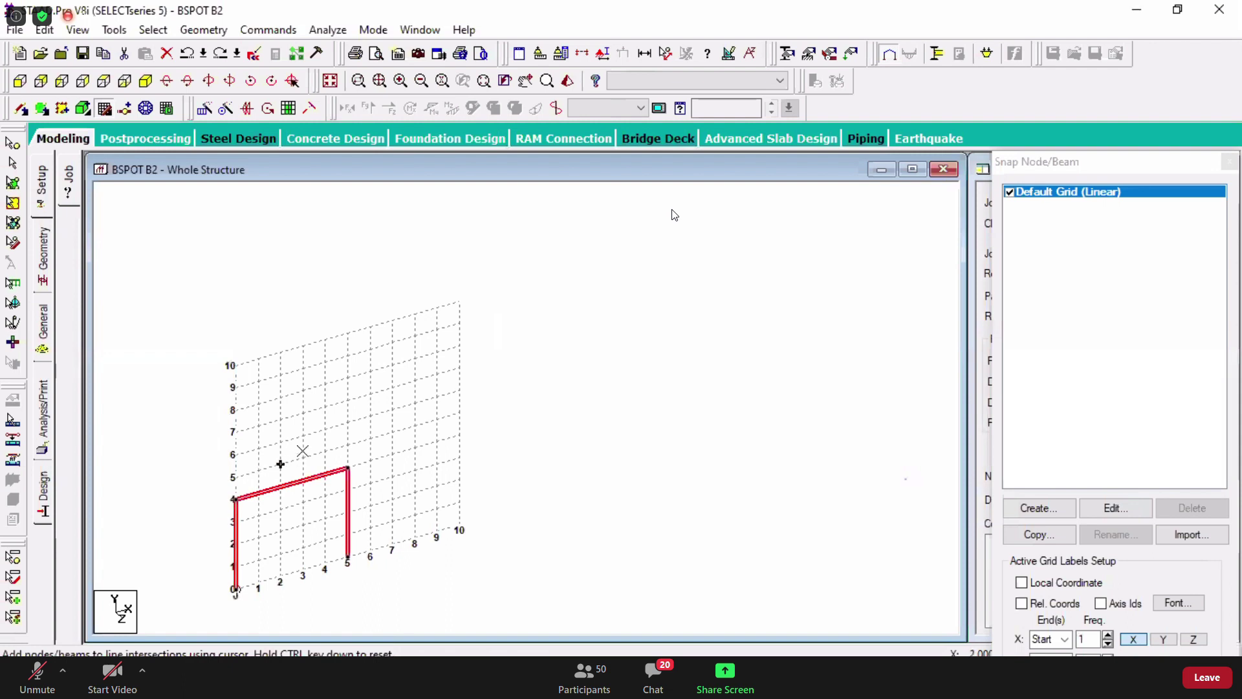
pyautogui.click(104, 108)
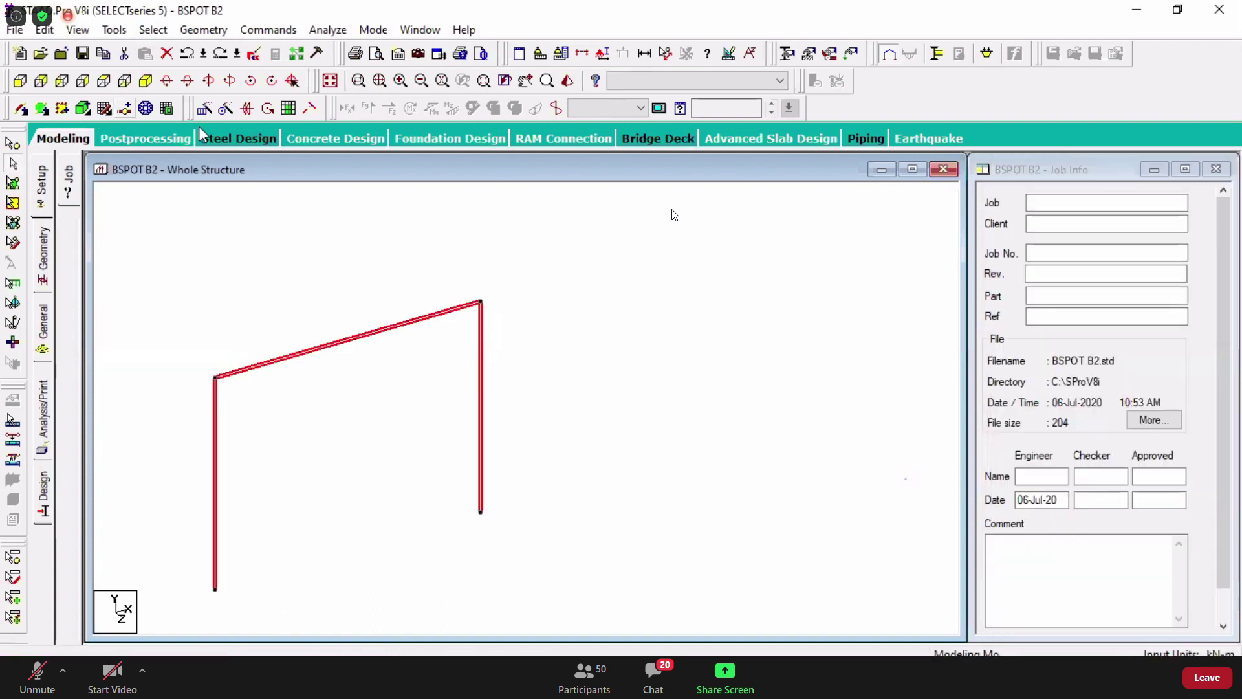
# - Generate a Circular Repeat about Y through the left column's top node, 360 degrees in 4 steps, with Link Steps and Open Base on
pyautogui.click(225, 108)
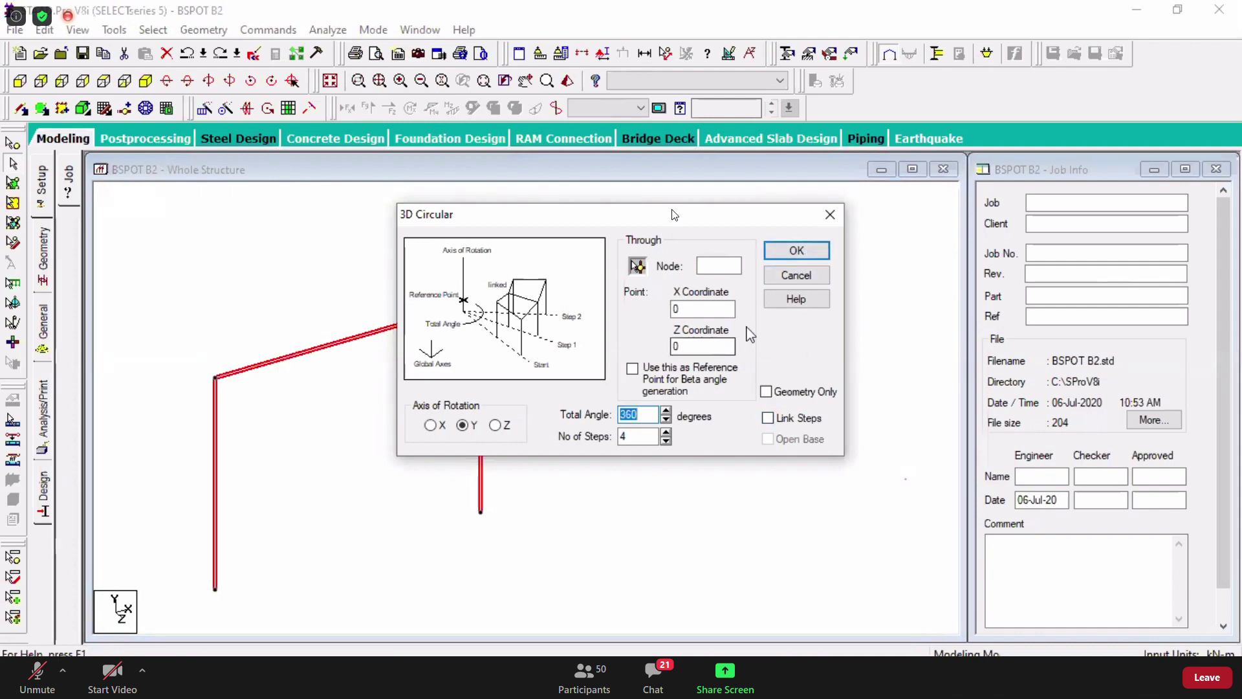
pyautogui.click(729, 310)
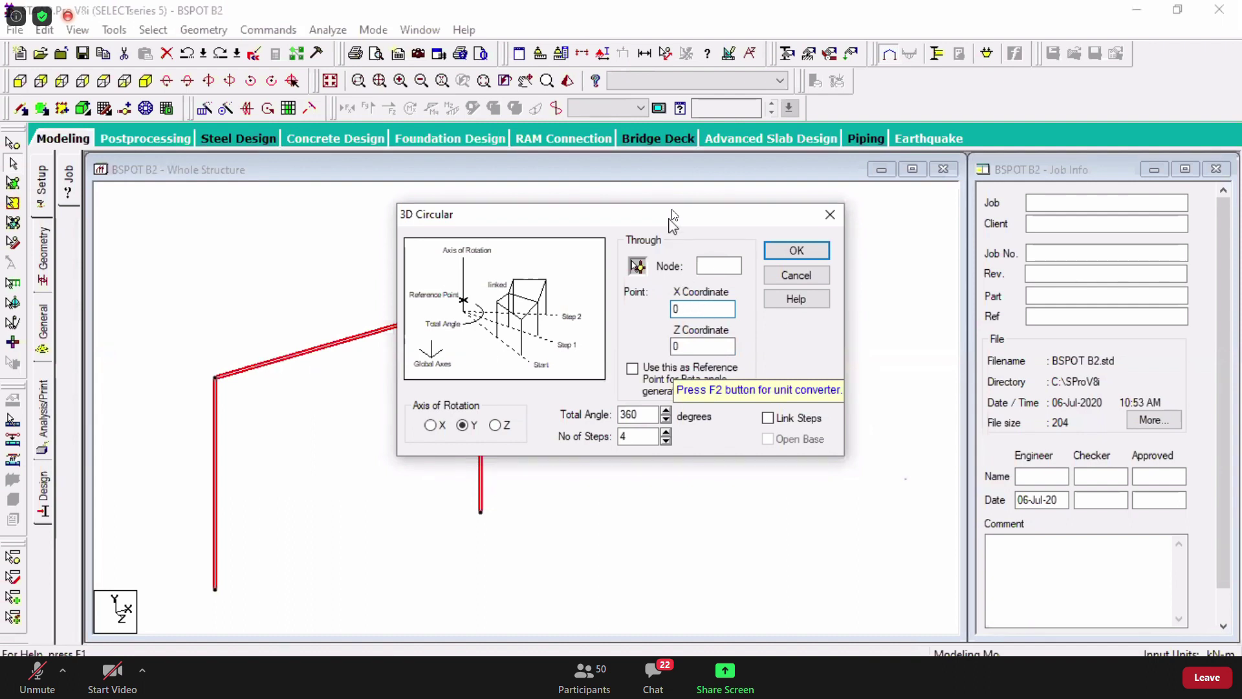
pyautogui.moveTo(669, 213); pyautogui.dragTo(782, 209)
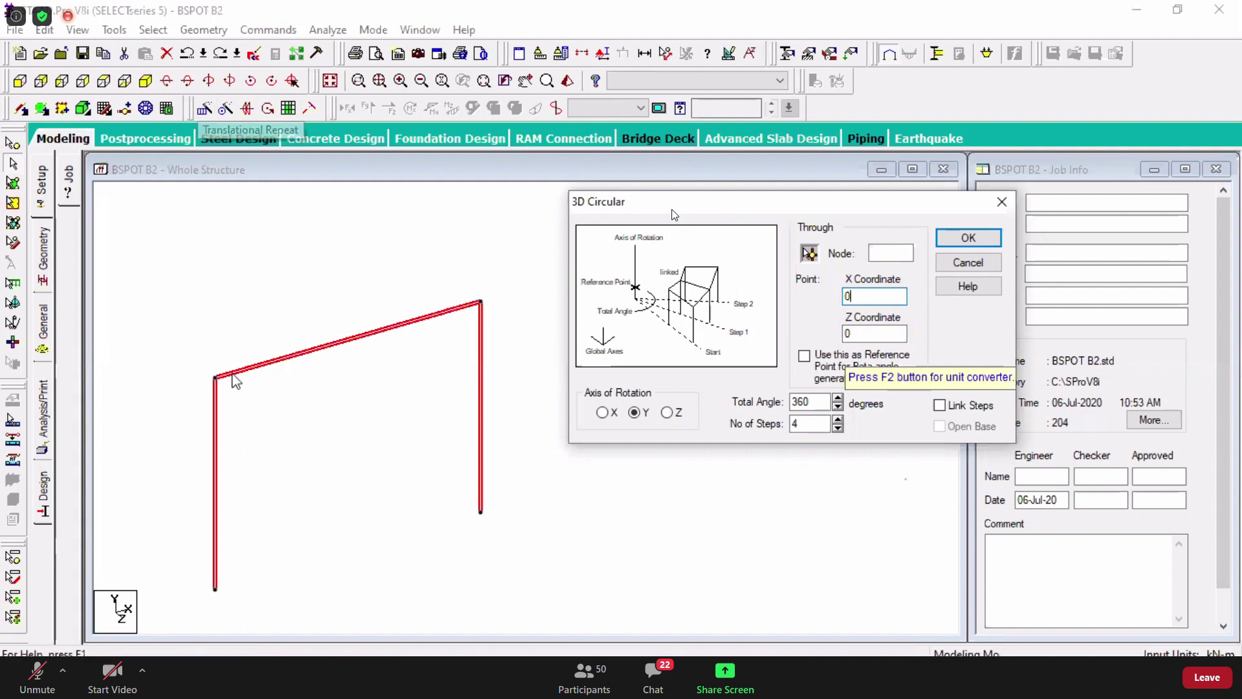
pyautogui.moveTo(876, 208); pyautogui.dragTo(754, 215)
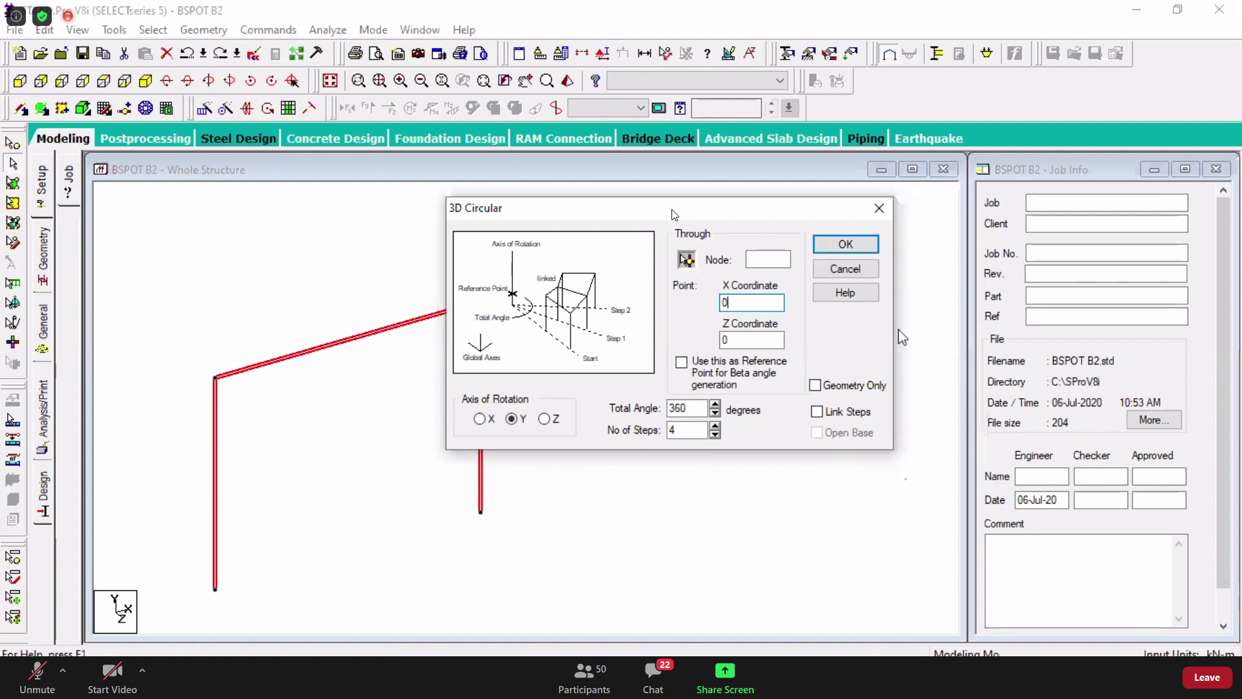
pyautogui.click(688, 261)
pyautogui.click(217, 382)
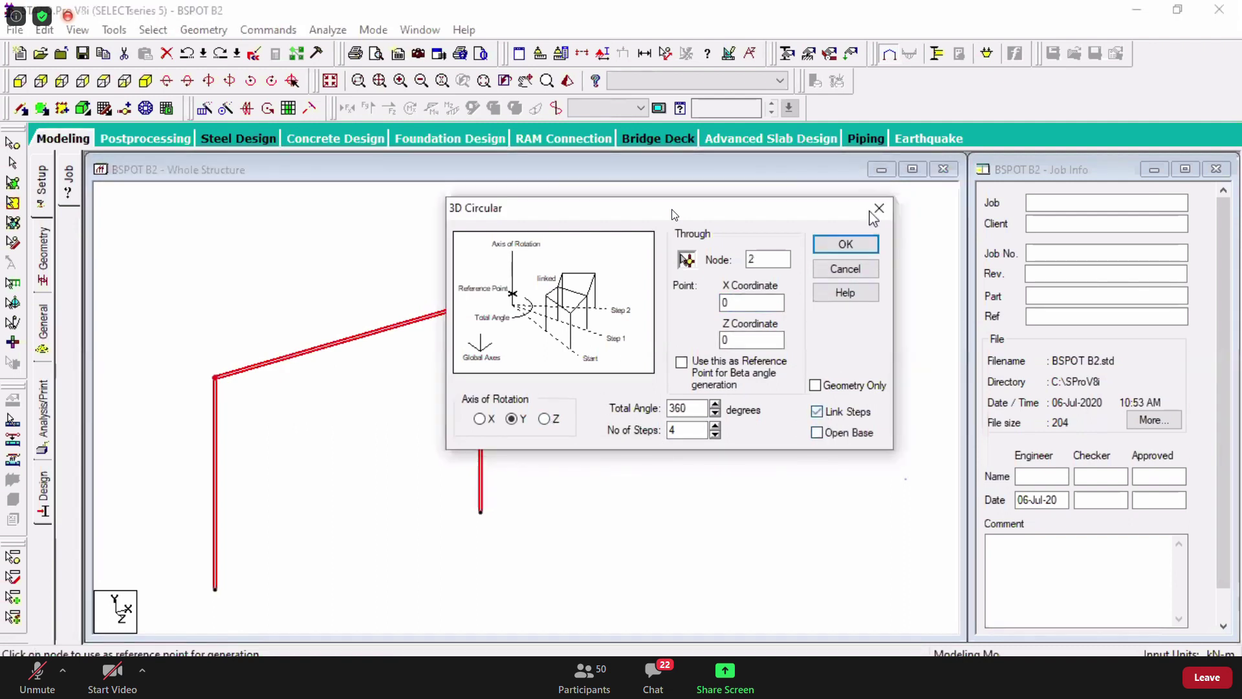
pyautogui.click(816, 412)
pyautogui.click(817, 432)
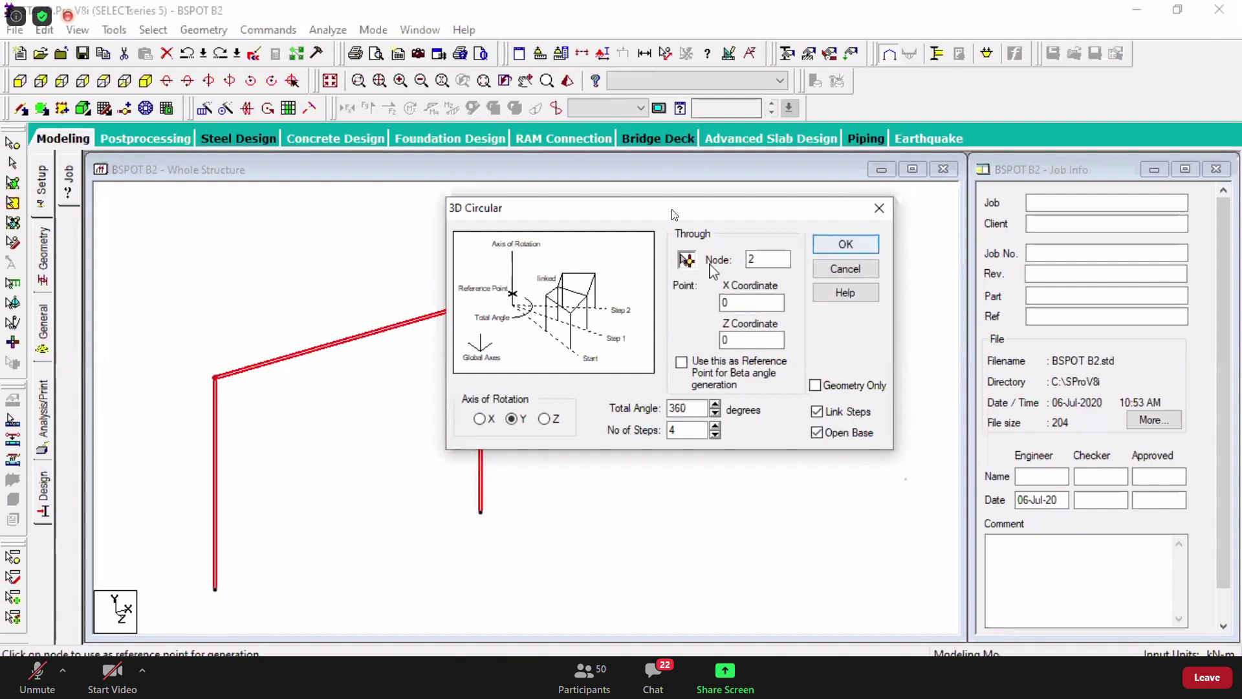
pyautogui.click(871, 244)
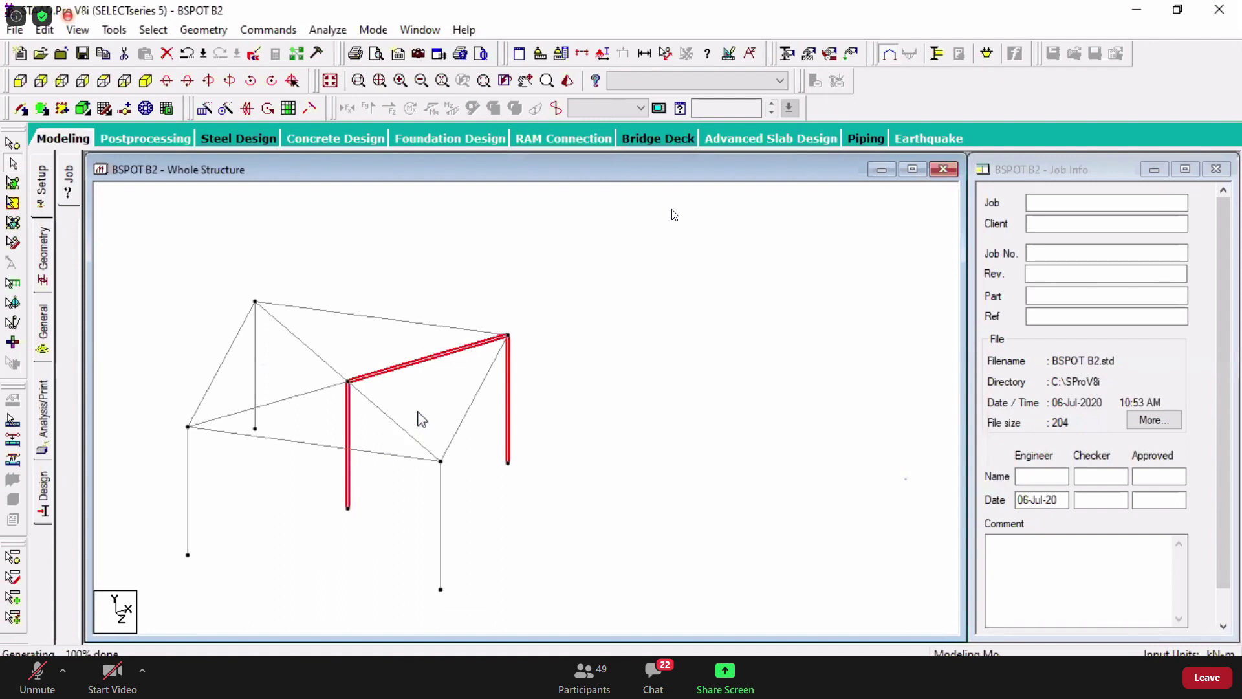
# - Undo the 4-step circular repeat about Y
pyautogui.hotkey('ctrl', 'z')
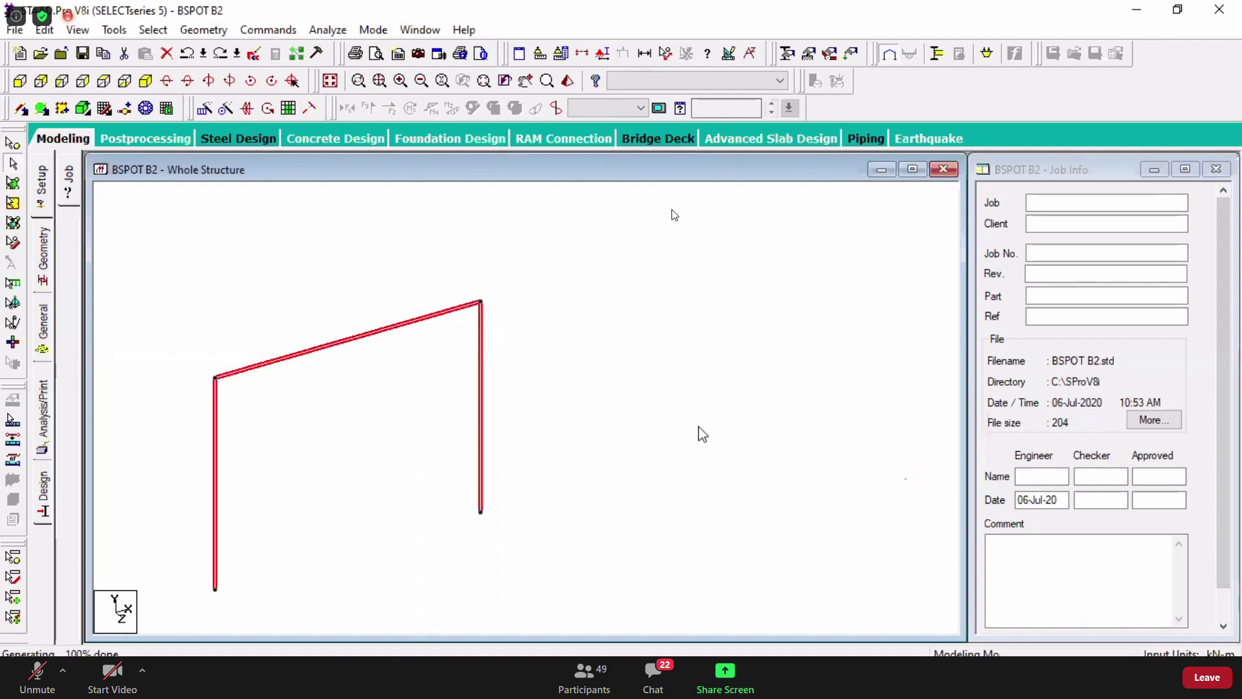
pyautogui.scroll(-3, 699, 429)
pyautogui.moveTo(576, 422); pyautogui.dragTo(696, 405, button='middle')
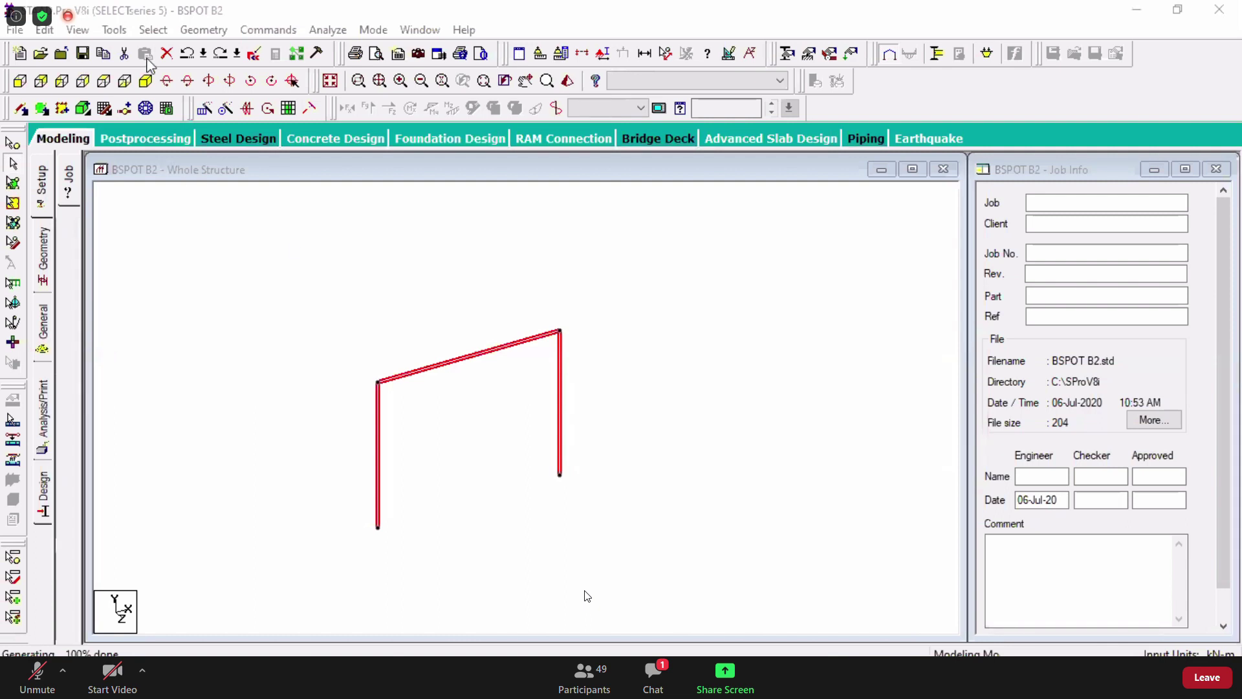
# - Set up a Circular Repeat about Y through 360 degrees in 10 steps, with the left column's top node as rotation point
pyautogui.click(225, 108)
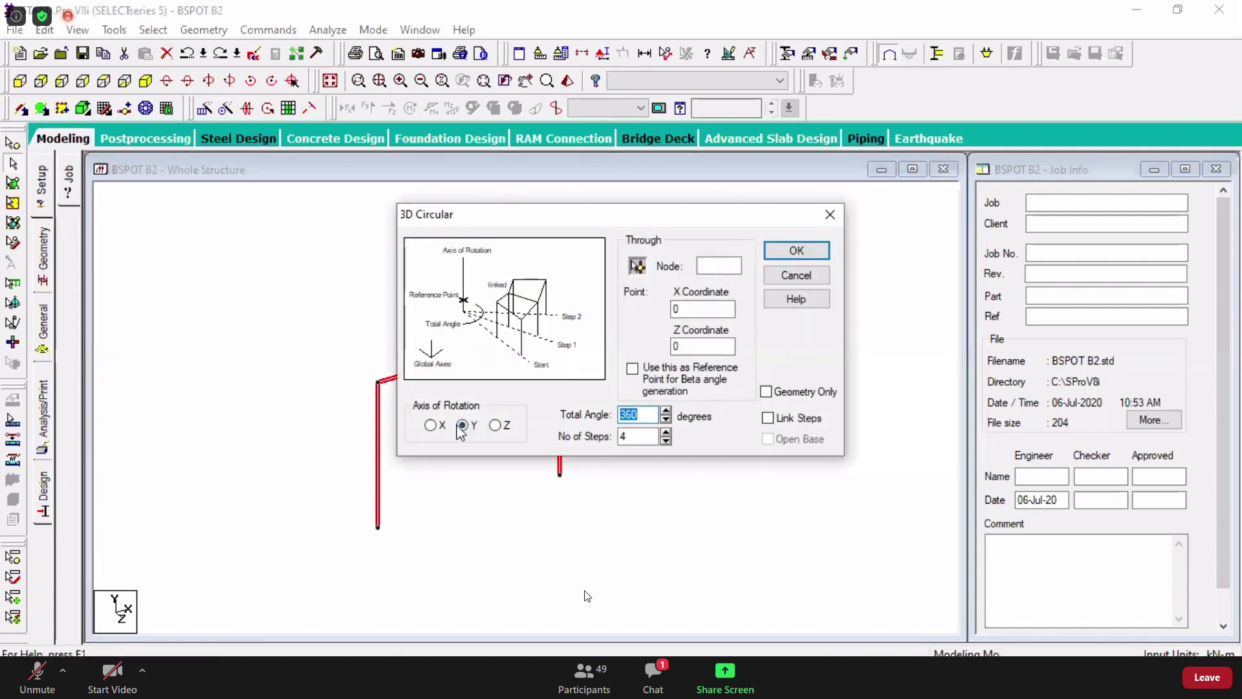
pyautogui.doubleClick(642, 437)
pyautogui.write('10')
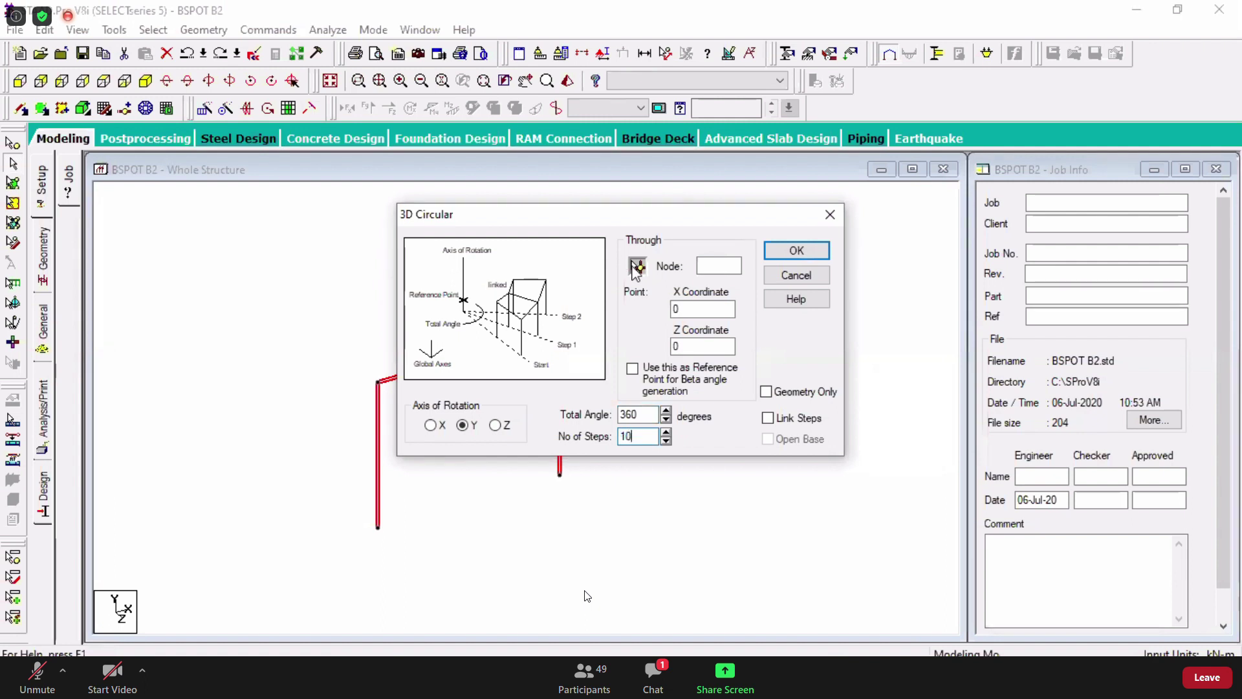
pyautogui.moveTo(618, 217); pyautogui.dragTo(887, 231)
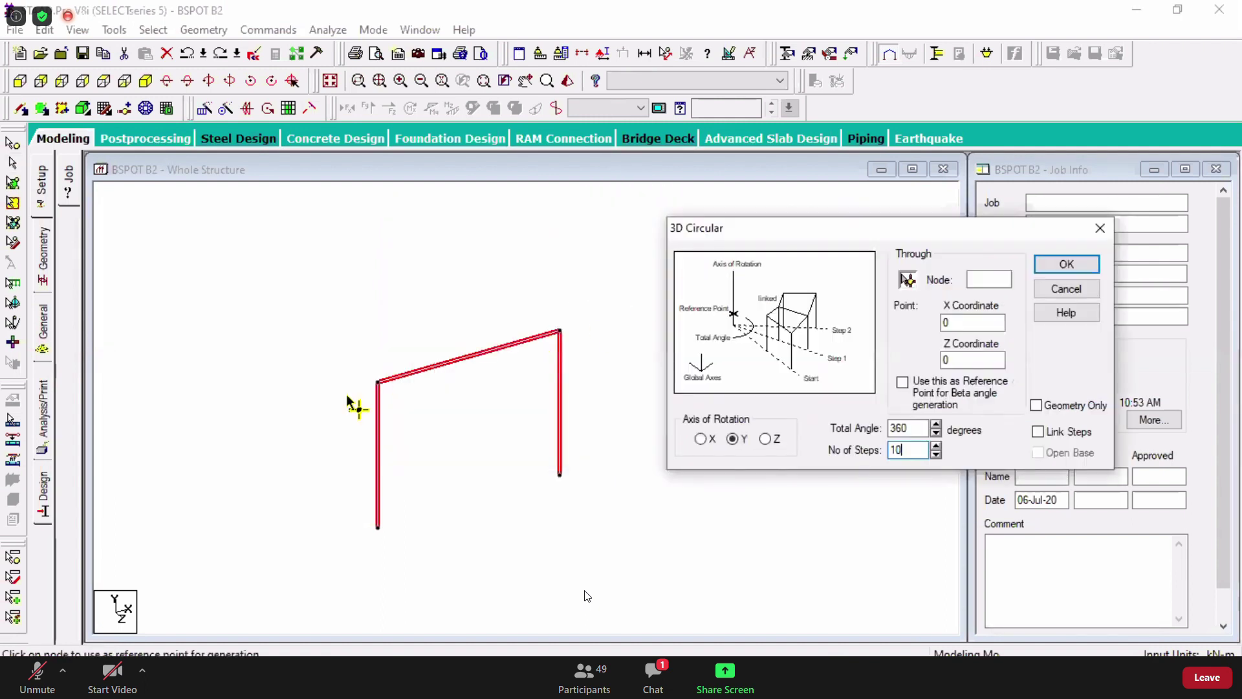
pyautogui.click(379, 383)
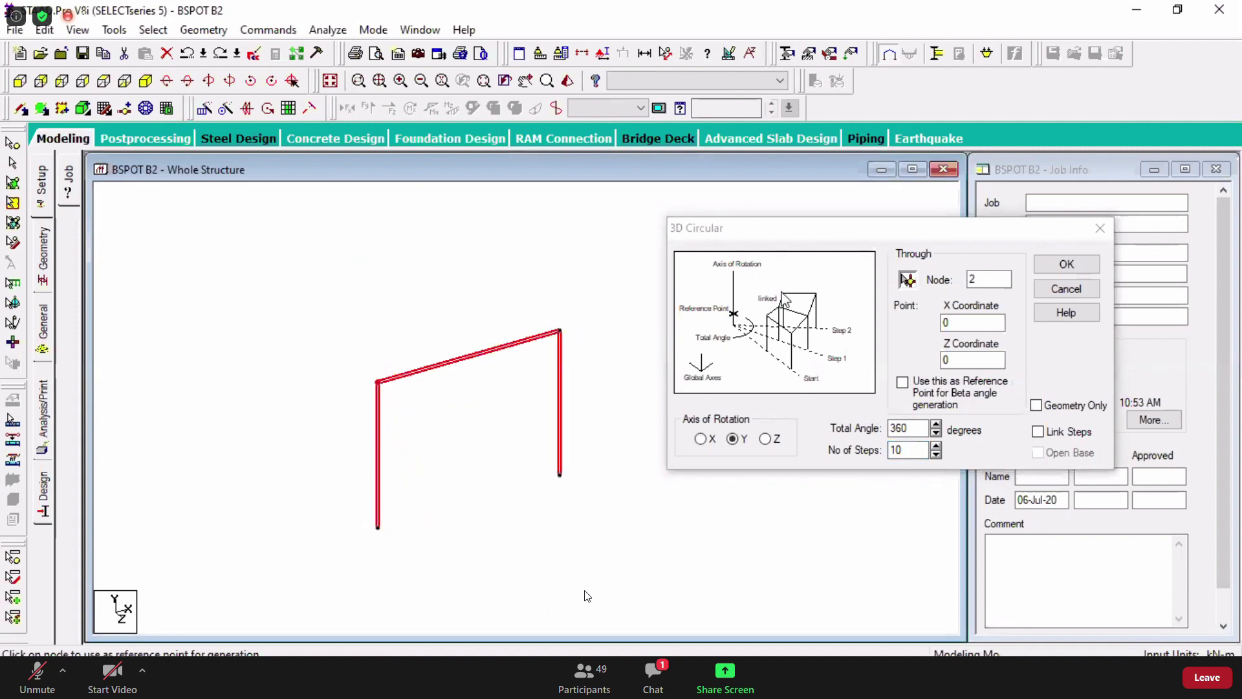
pyautogui.click(762, 245)
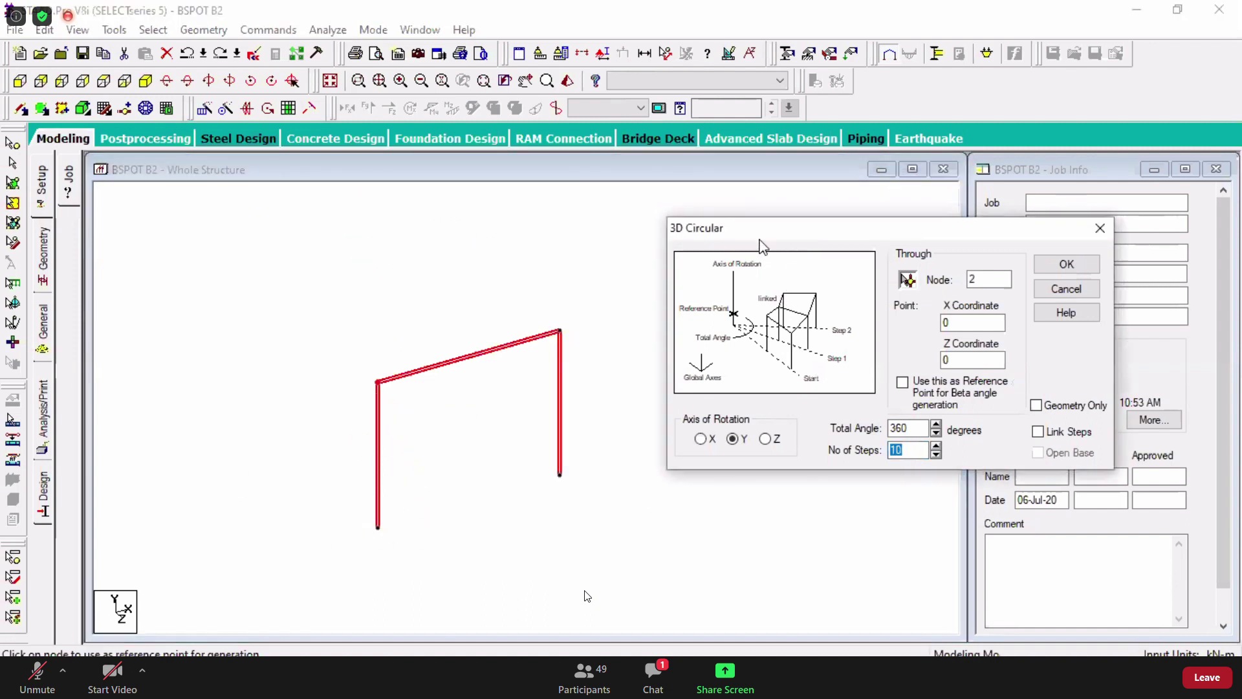
pyautogui.moveTo(760, 239); pyautogui.dragTo(491, 221)
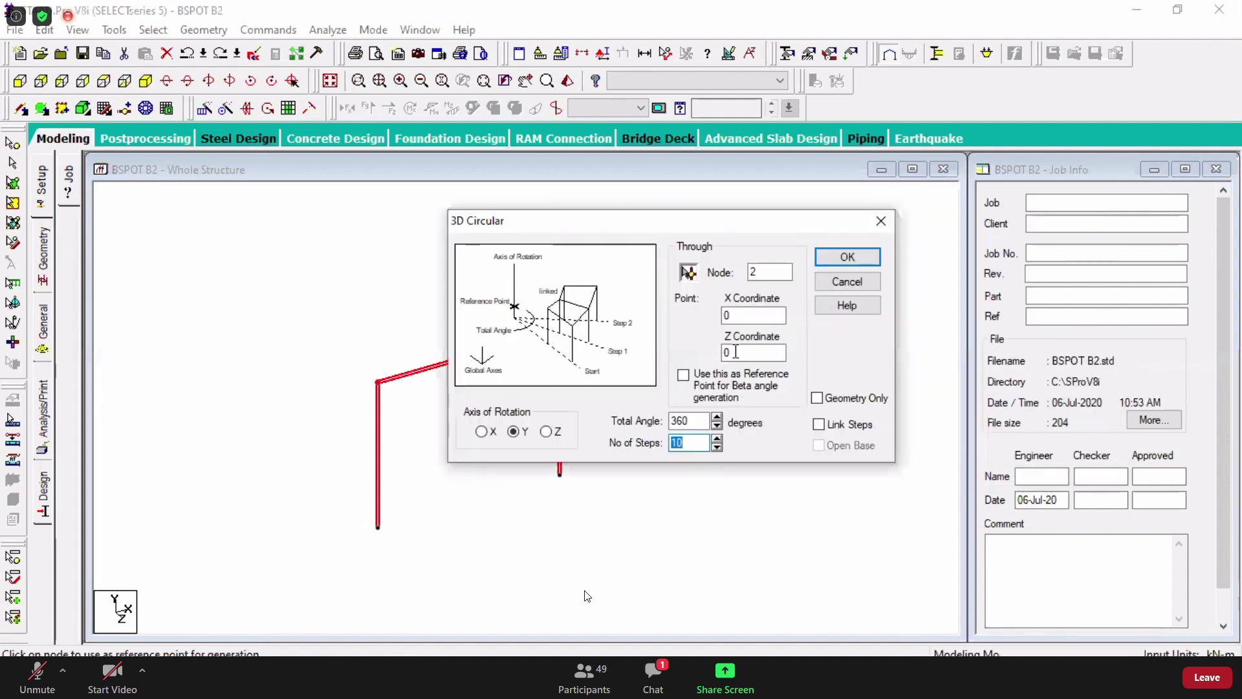
# - Turn on Link Steps and Open Base and generate the 10-step circular repeat
pyautogui.click(843, 426)
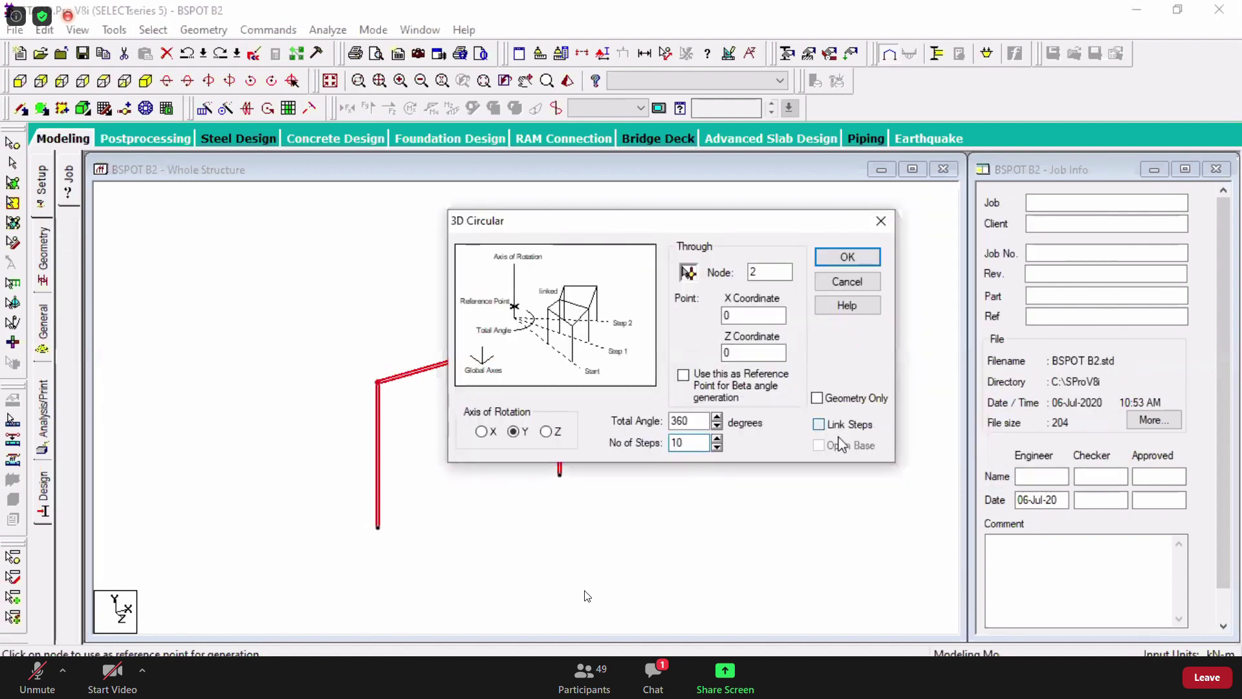
pyautogui.click(841, 446)
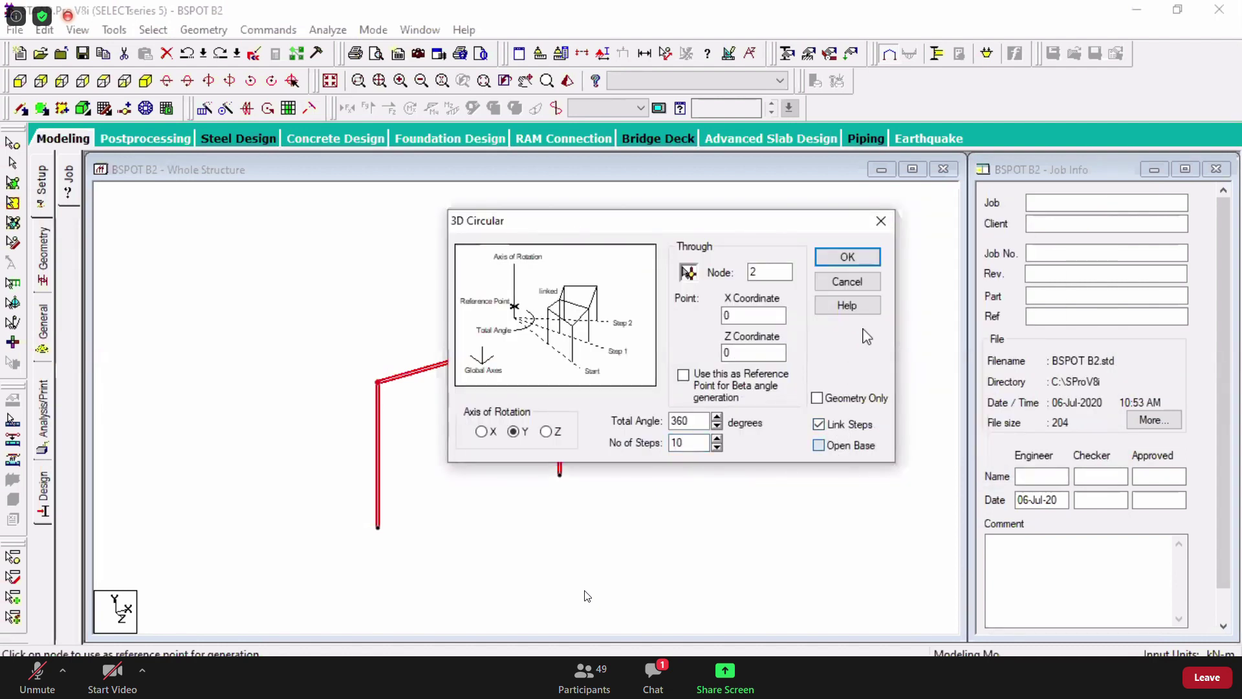
pyautogui.click(875, 262)
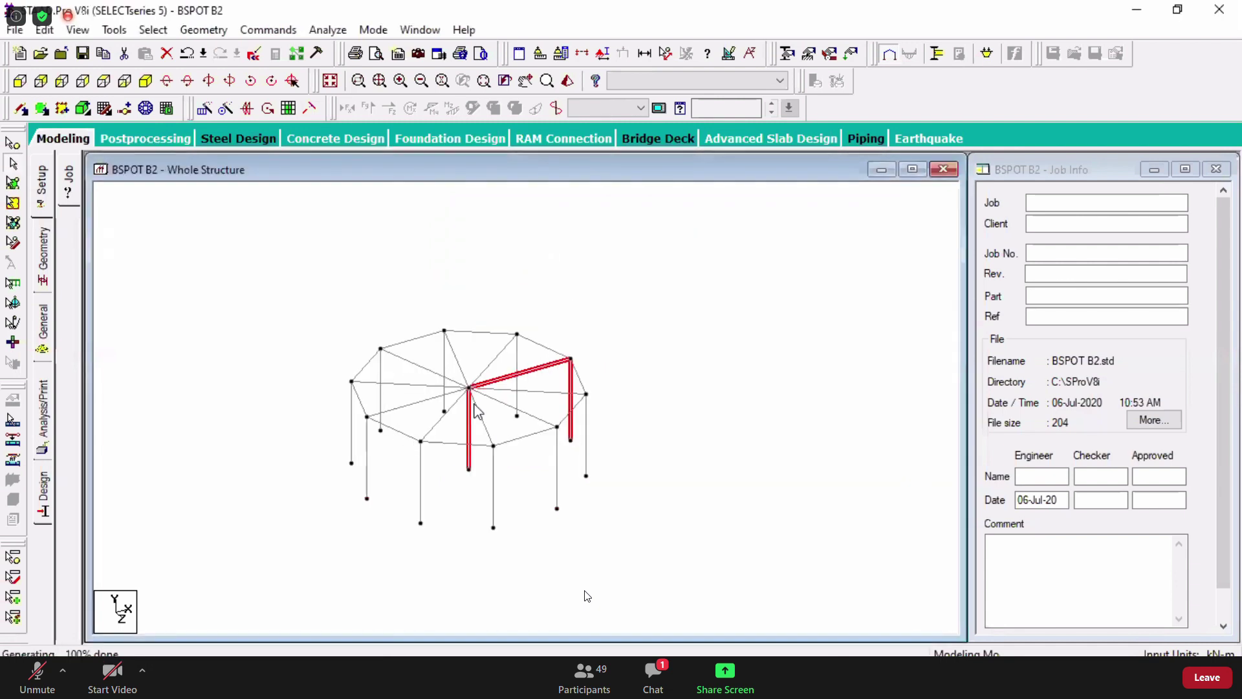
# - Undo the 10-step circular repeat about Y
pyautogui.scroll(1, 474, 396)
pyautogui.scroll(1, 472, 389)
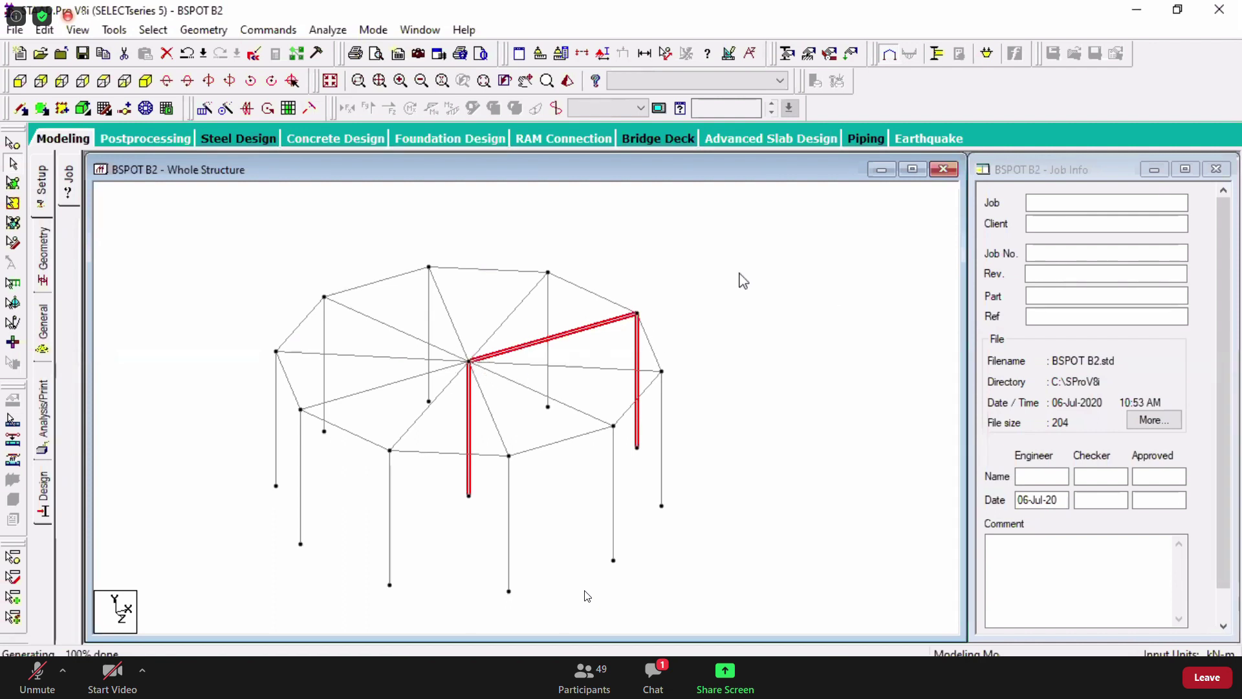
pyautogui.hotkey('ctrl', 'z')
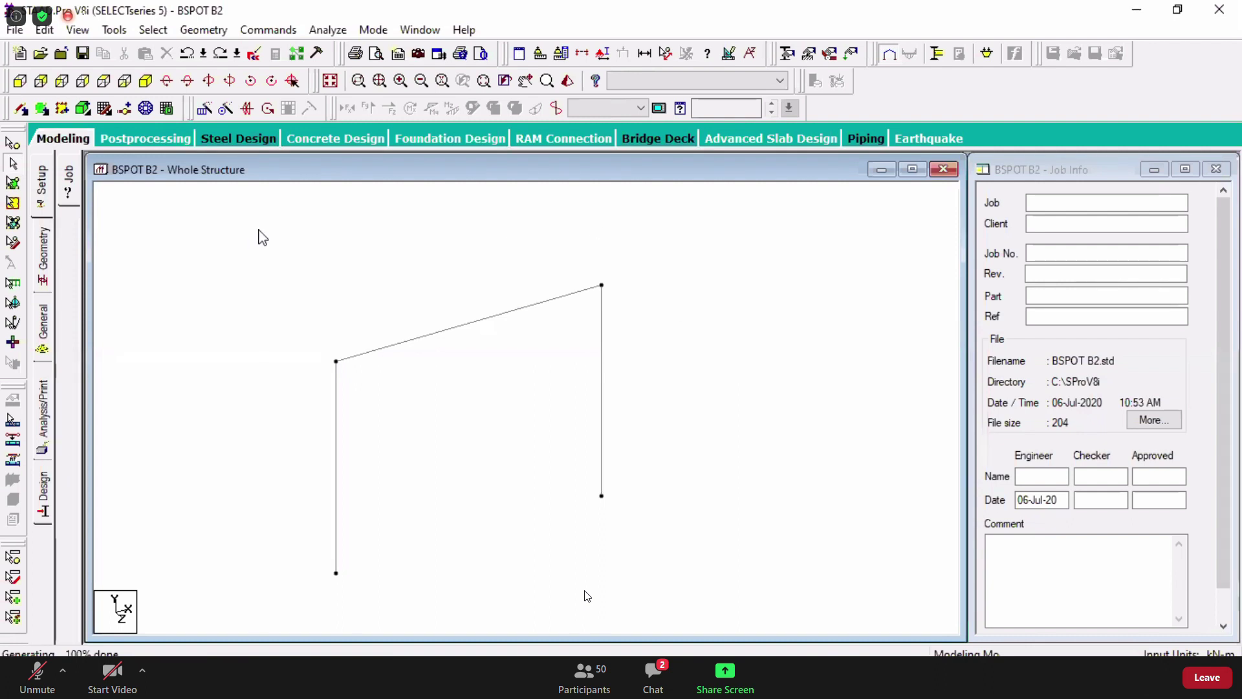
# - Display the Default Grid (Linear) snap grid and select both columns and the beam of the portal frame
pyautogui.moveTo(258, 229); pyautogui.dragTo(790, 596)
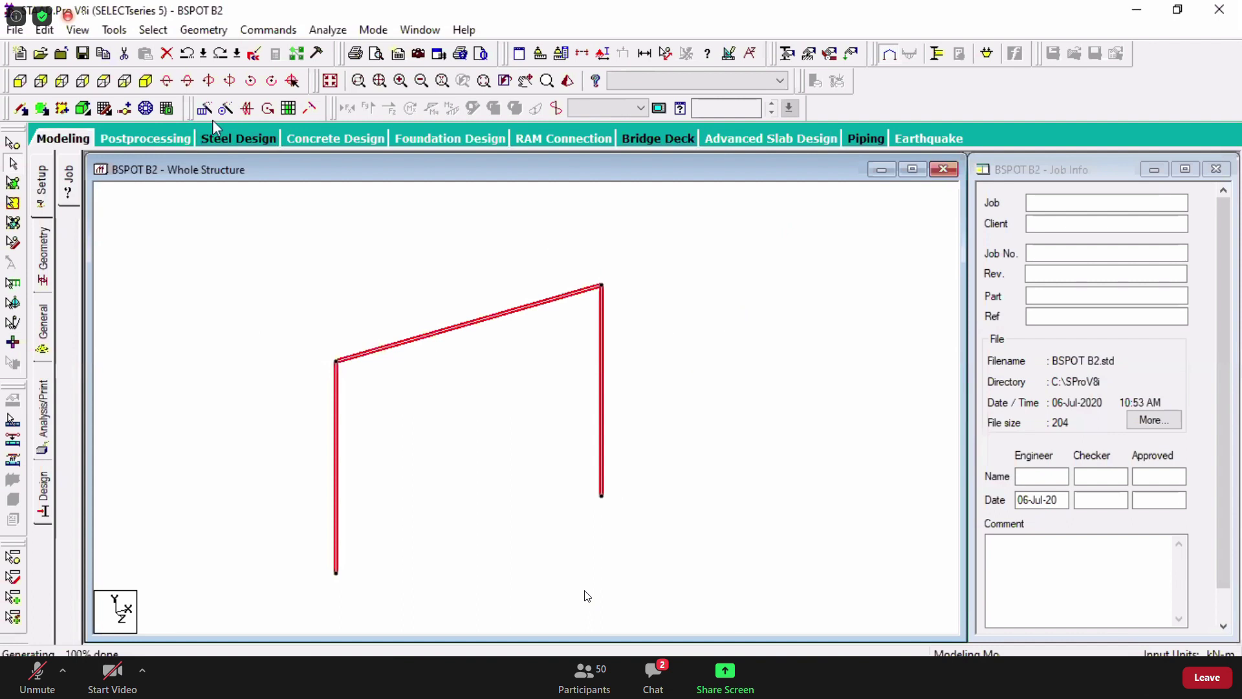
pyautogui.click(124, 108)
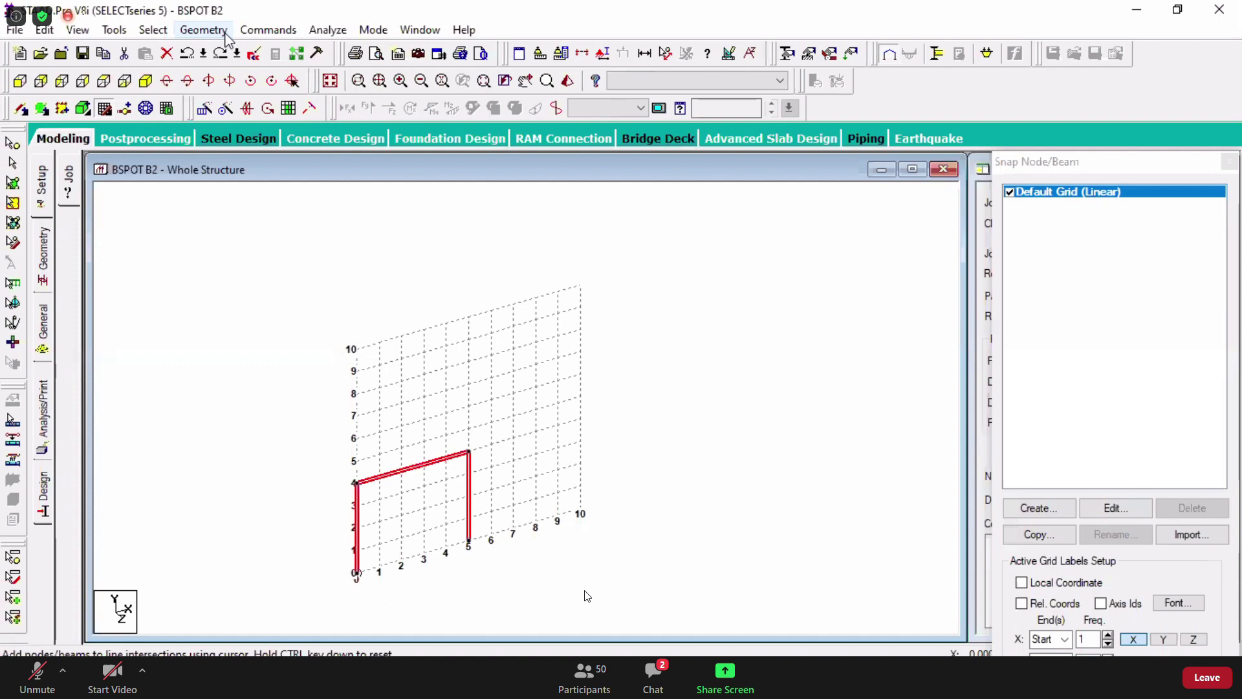
pyautogui.click(203, 29)
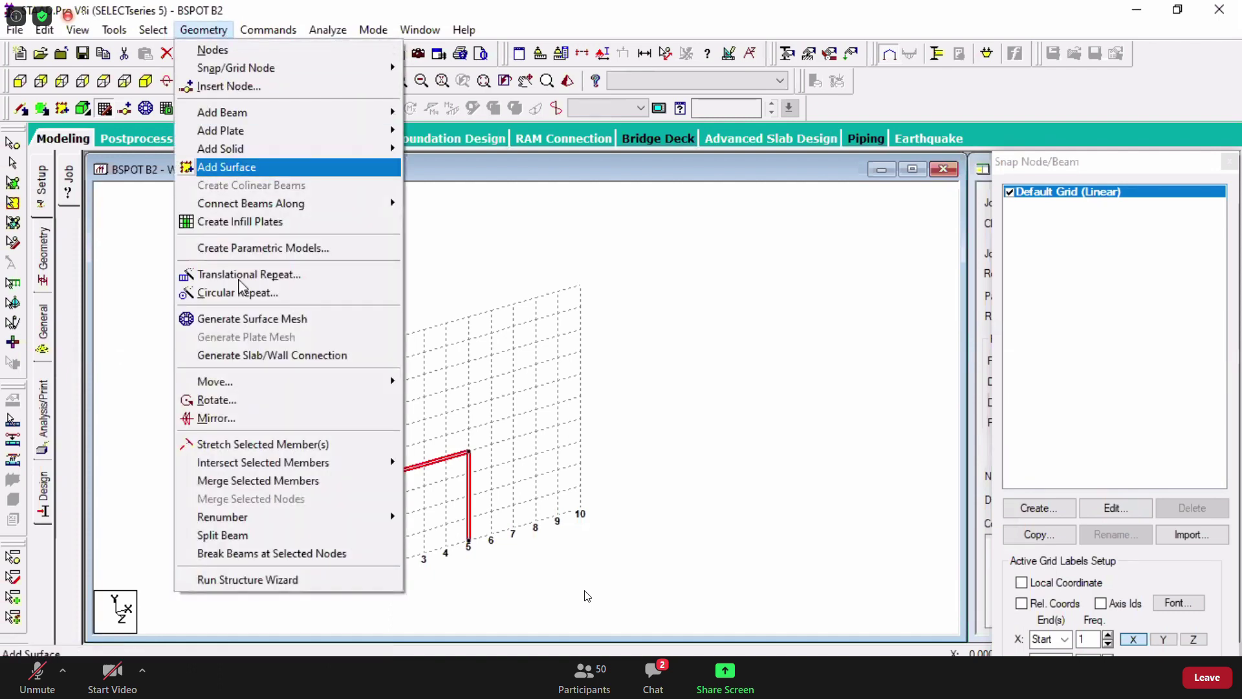
pyautogui.moveTo(272, 388)
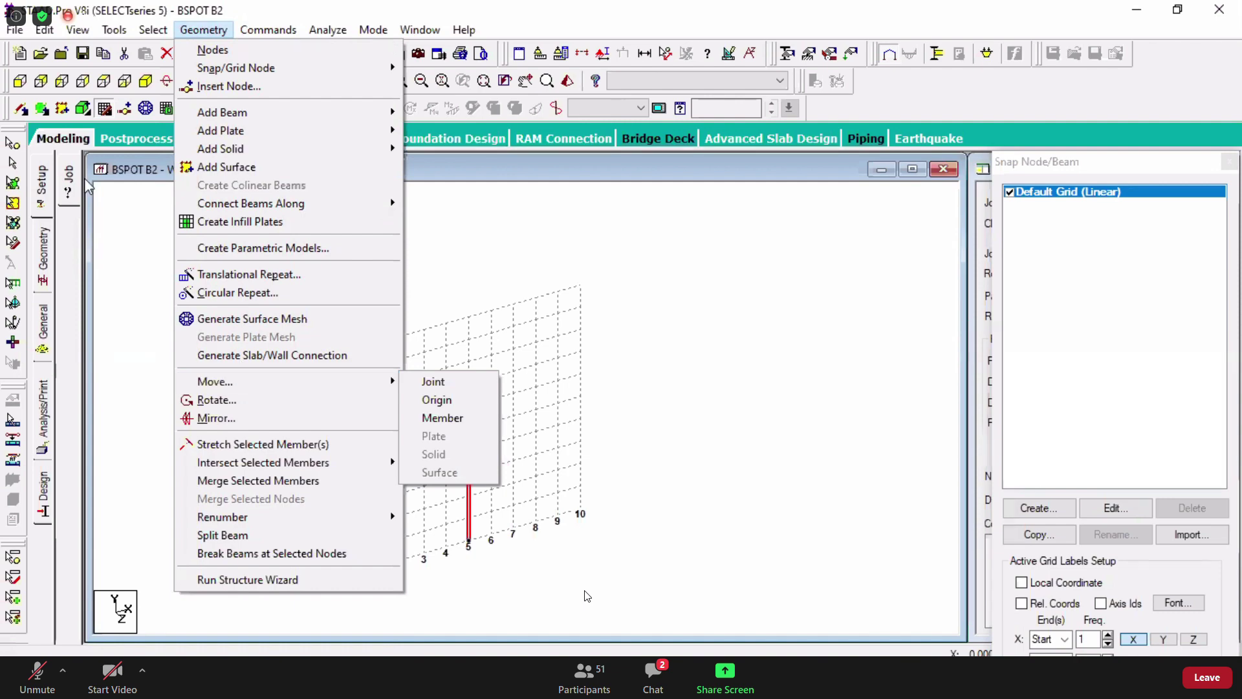
pyautogui.click(16, 169)
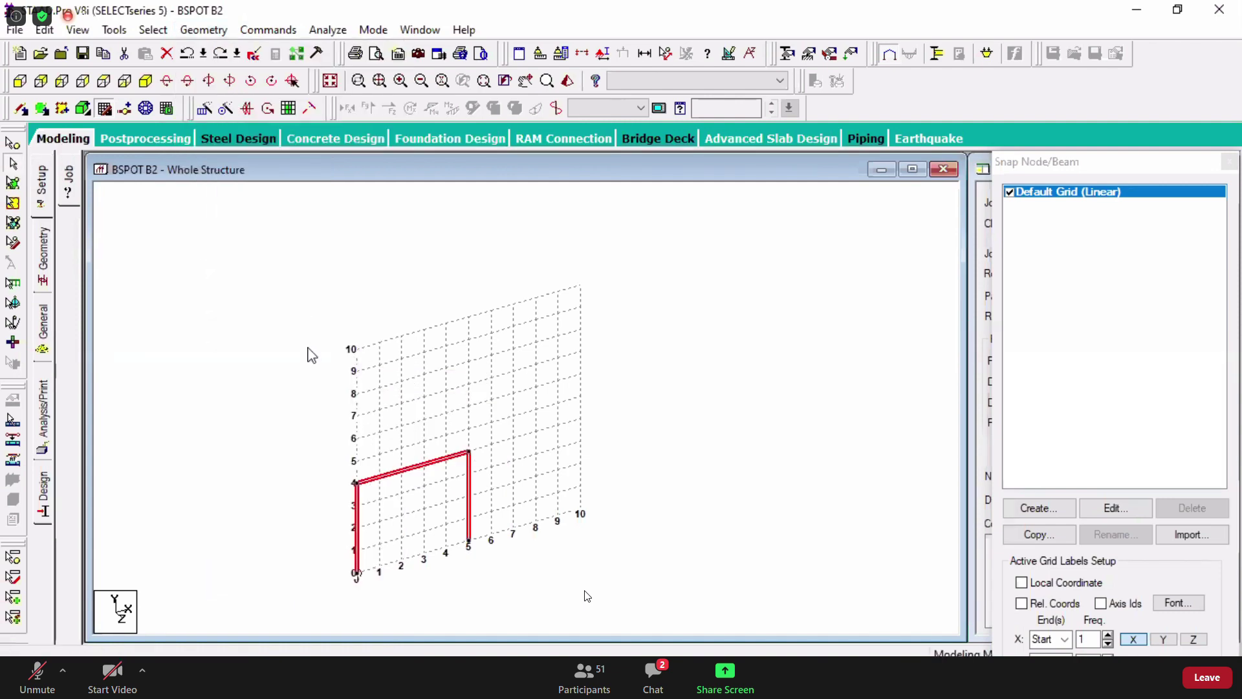
pyautogui.click(307, 451)
pyautogui.moveTo(291, 364); pyautogui.dragTo(560, 622)
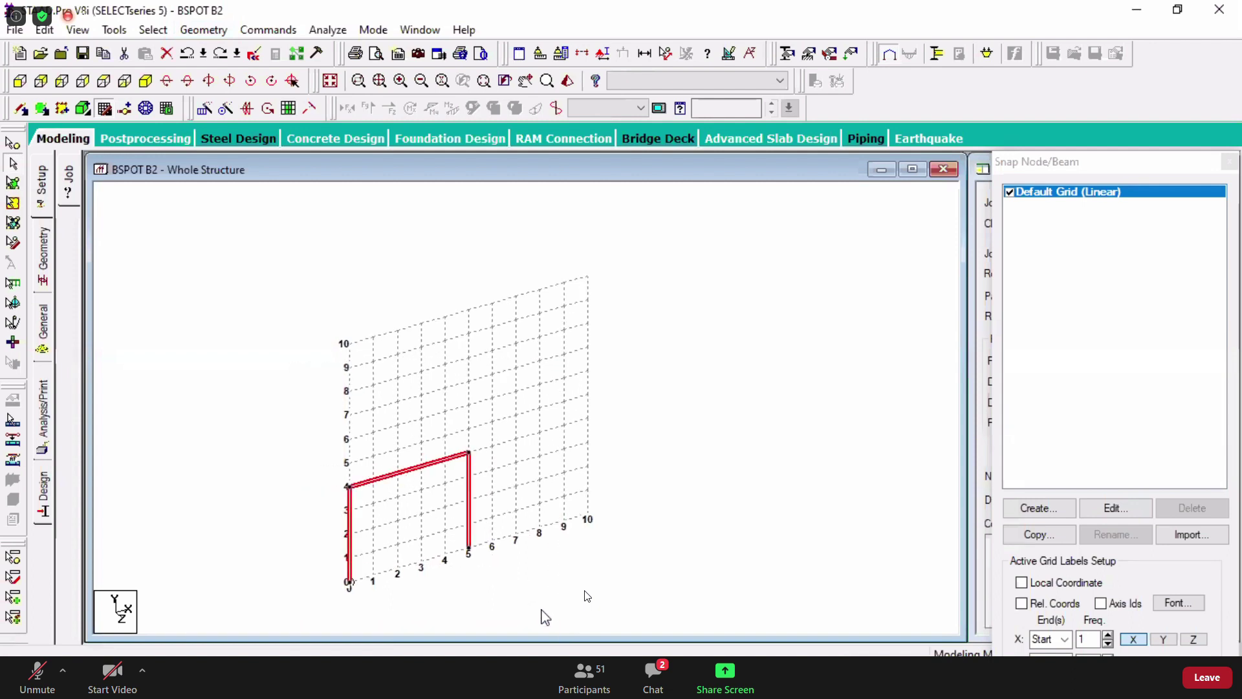
pyautogui.scroll(-1, 548, 612)
pyautogui.scroll(1, 534, 585)
pyautogui.click(205, 31)
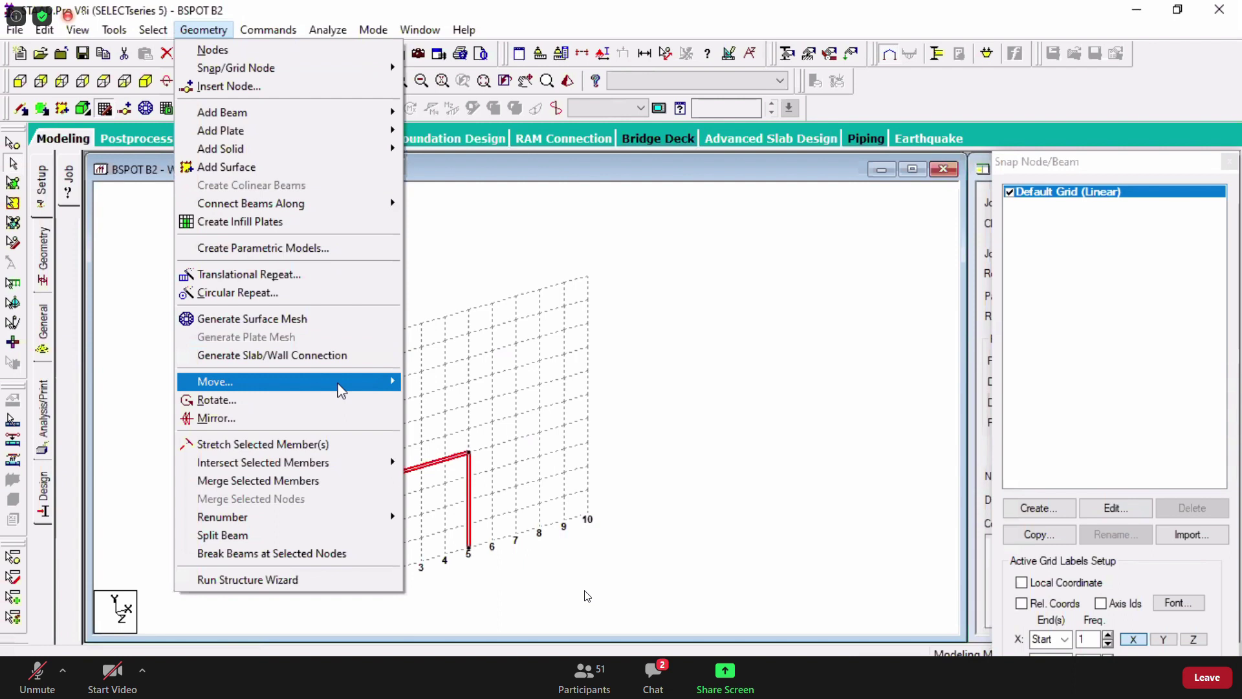
pyautogui.moveTo(341, 388)
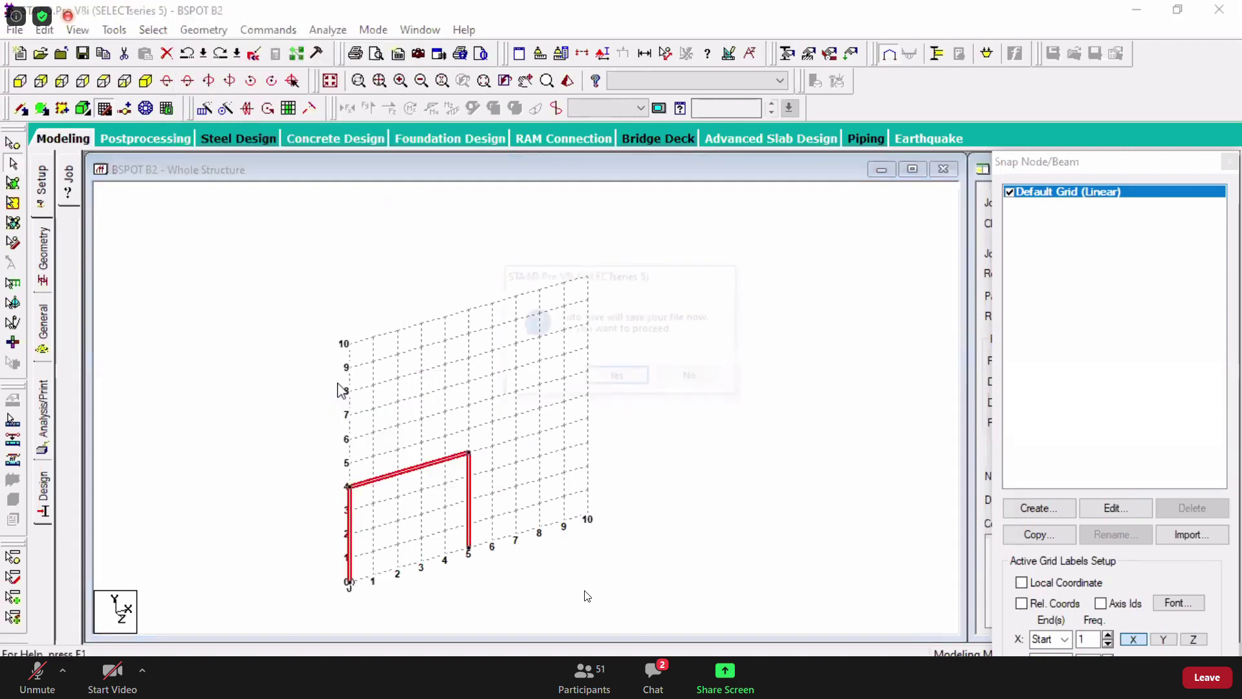
pyautogui.click(687, 377)
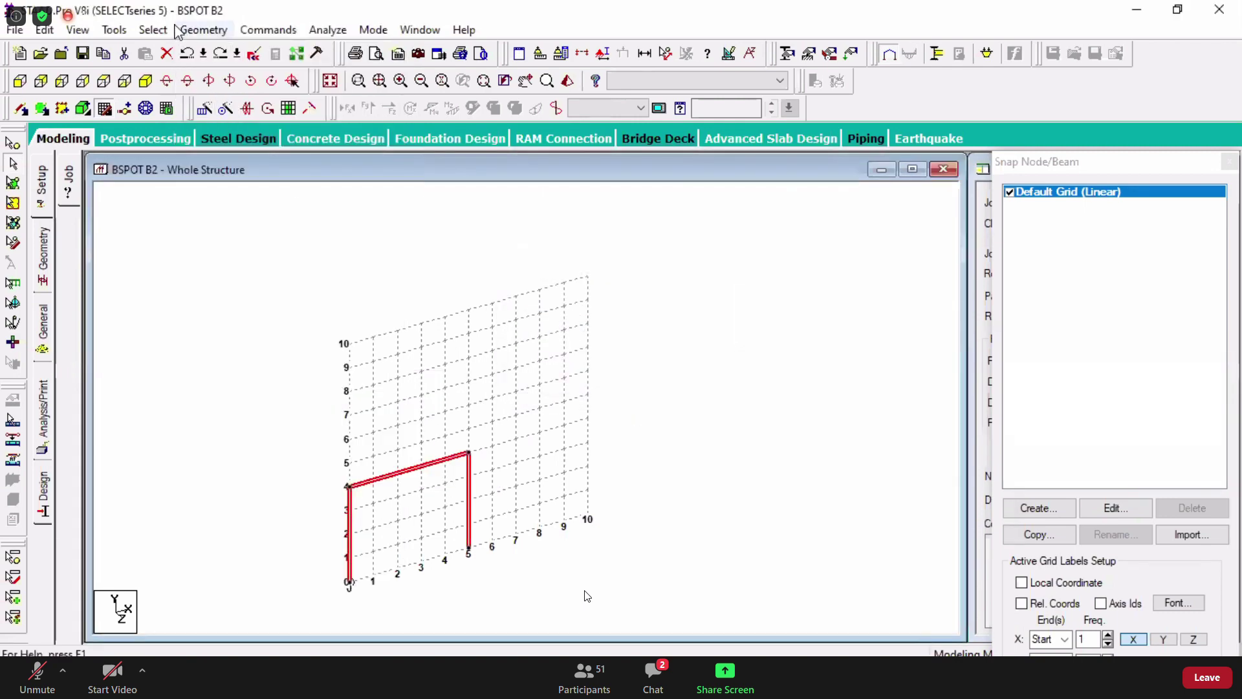
pyautogui.click(183, 34)
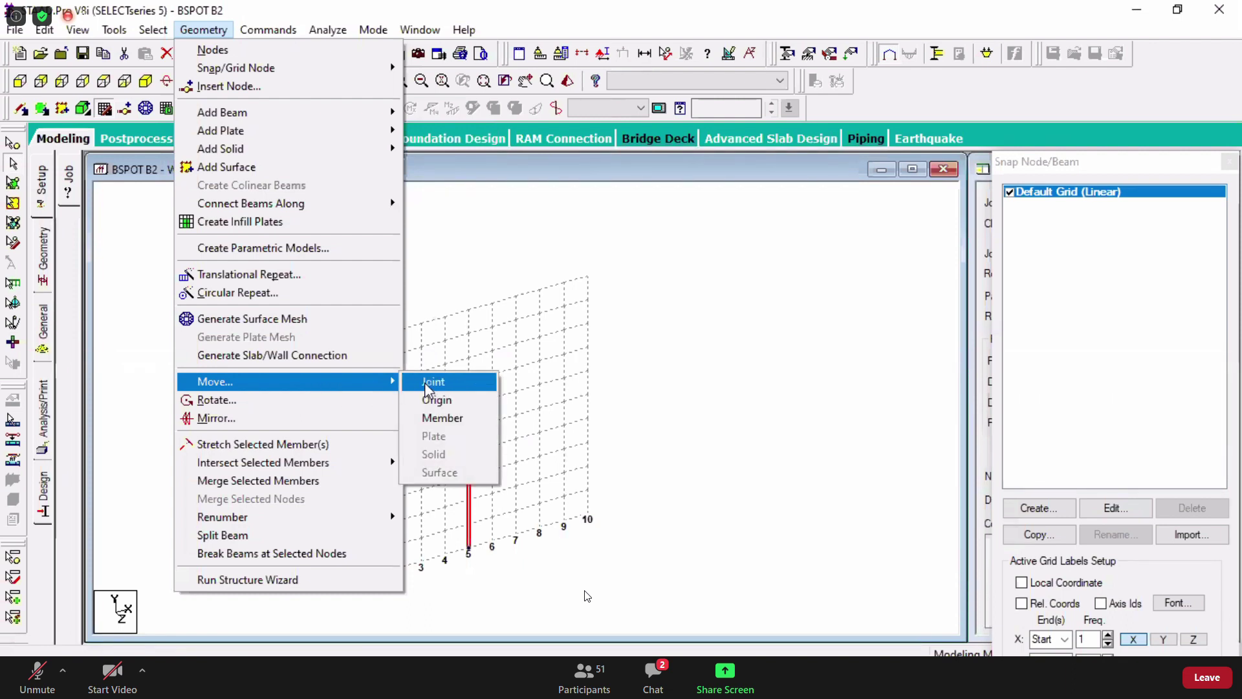
pyautogui.press('Down')
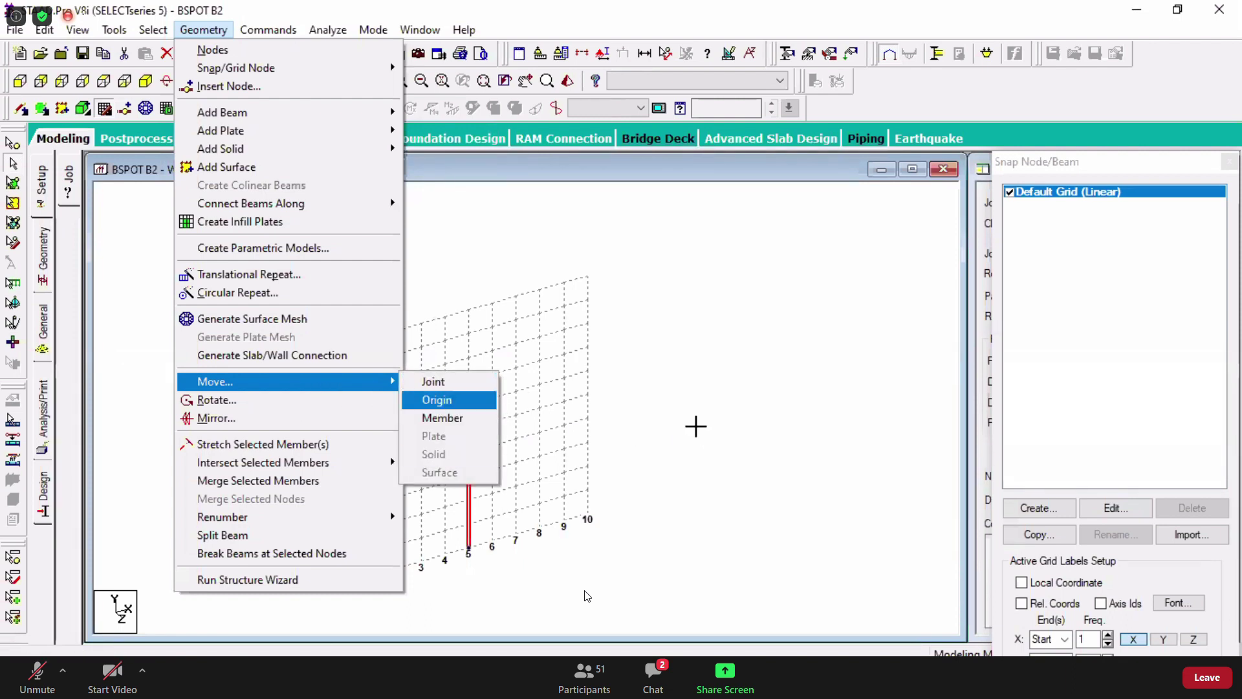
pyautogui.press('Return')
# - Select all the nodes of the portal frame and open the Move settings for joints
pyautogui.click(13, 143)
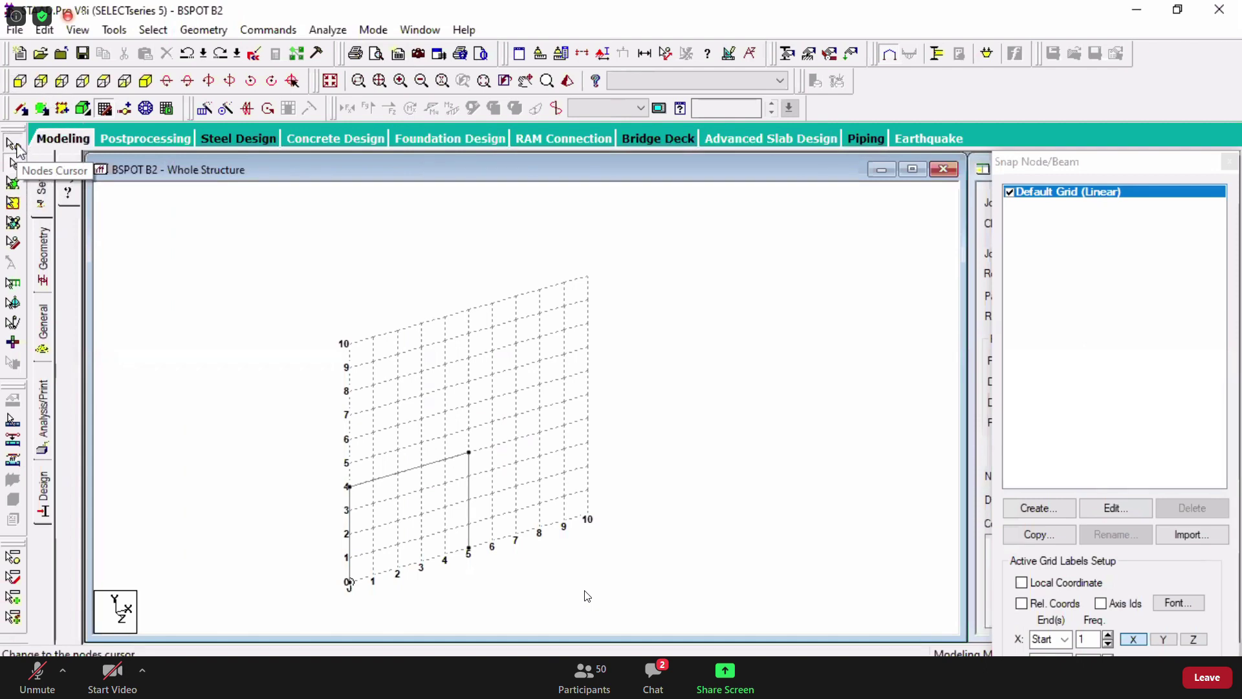
pyautogui.moveTo(336, 443); pyautogui.dragTo(494, 582)
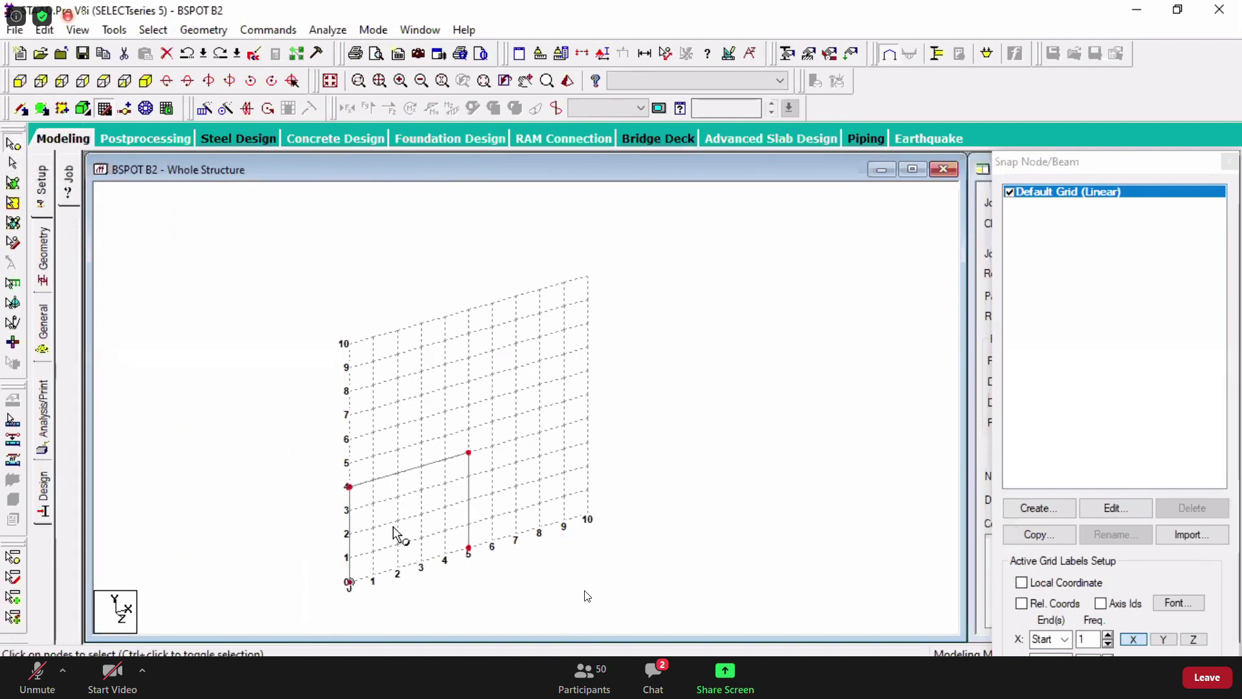
pyautogui.click(204, 30)
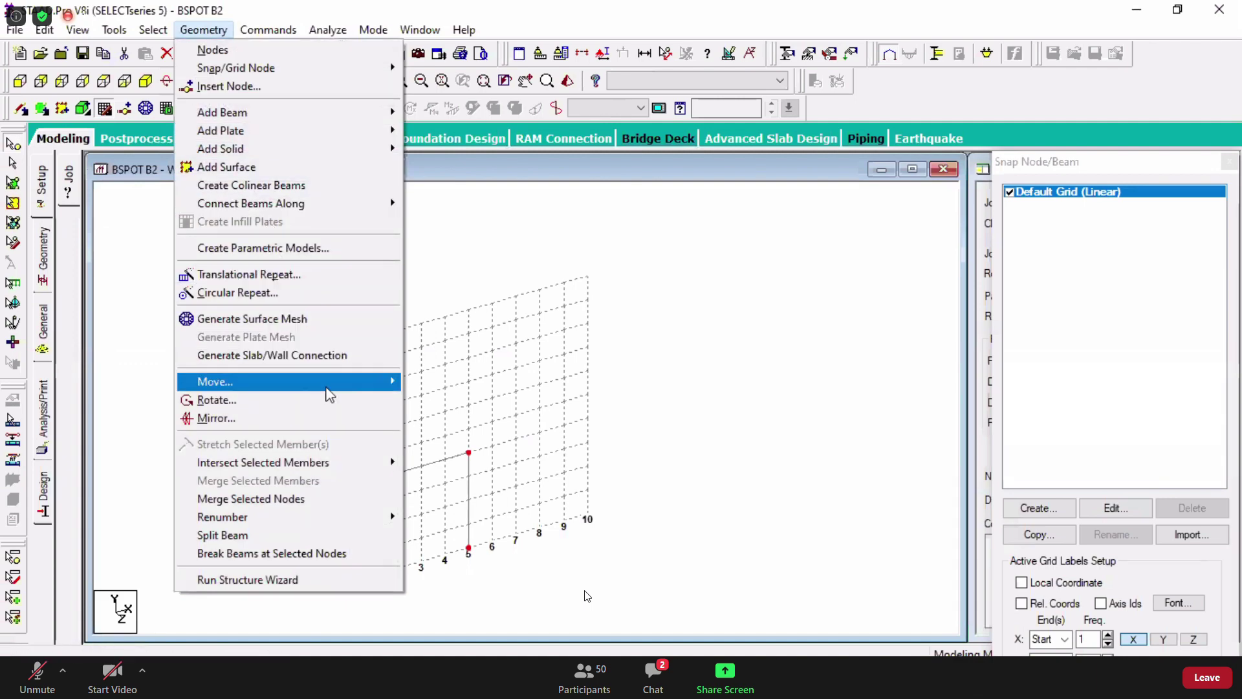
pyautogui.moveTo(396, 387)
pyautogui.click(432, 381)
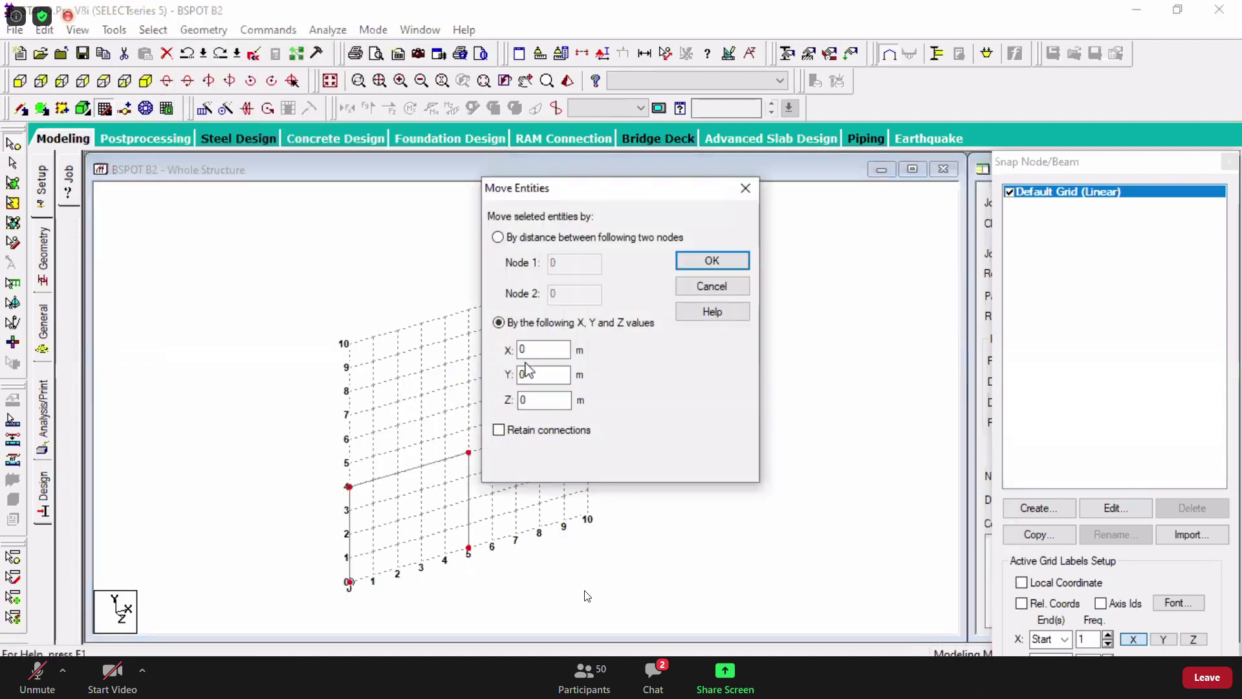
pyautogui.moveTo(591, 191); pyautogui.dragTo(718, 197)
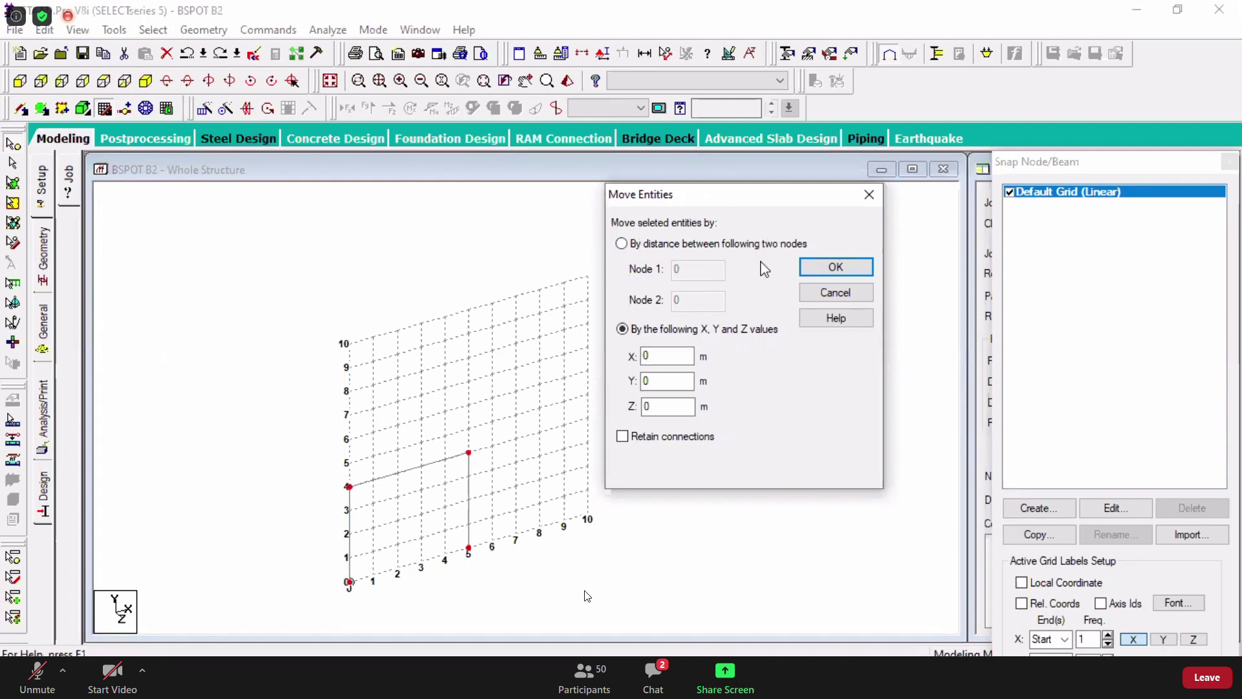
pyautogui.click(673, 245)
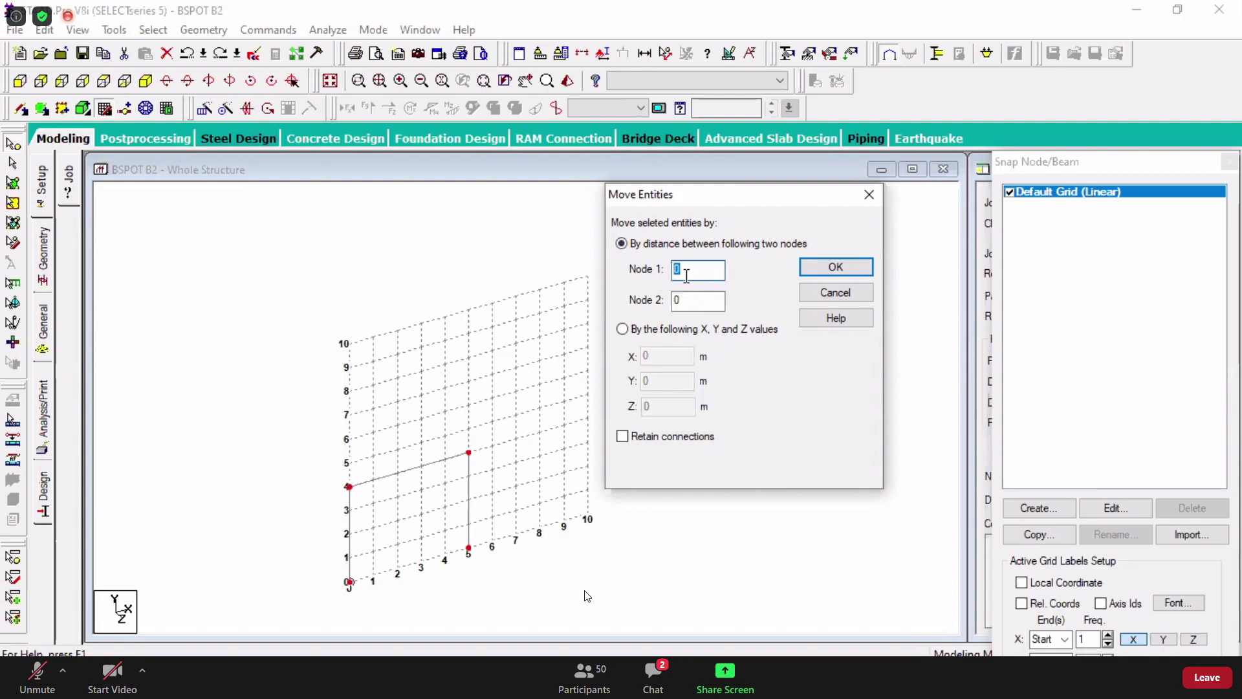
pyautogui.click(688, 300)
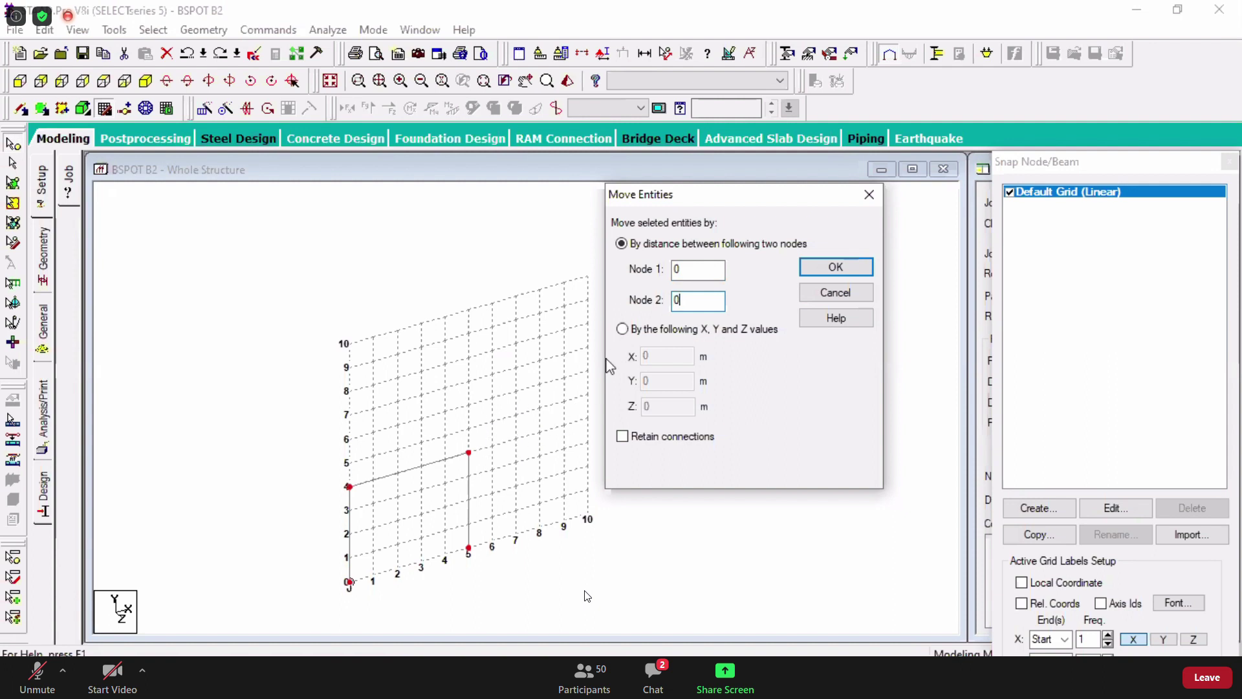
pyautogui.click(622, 329)
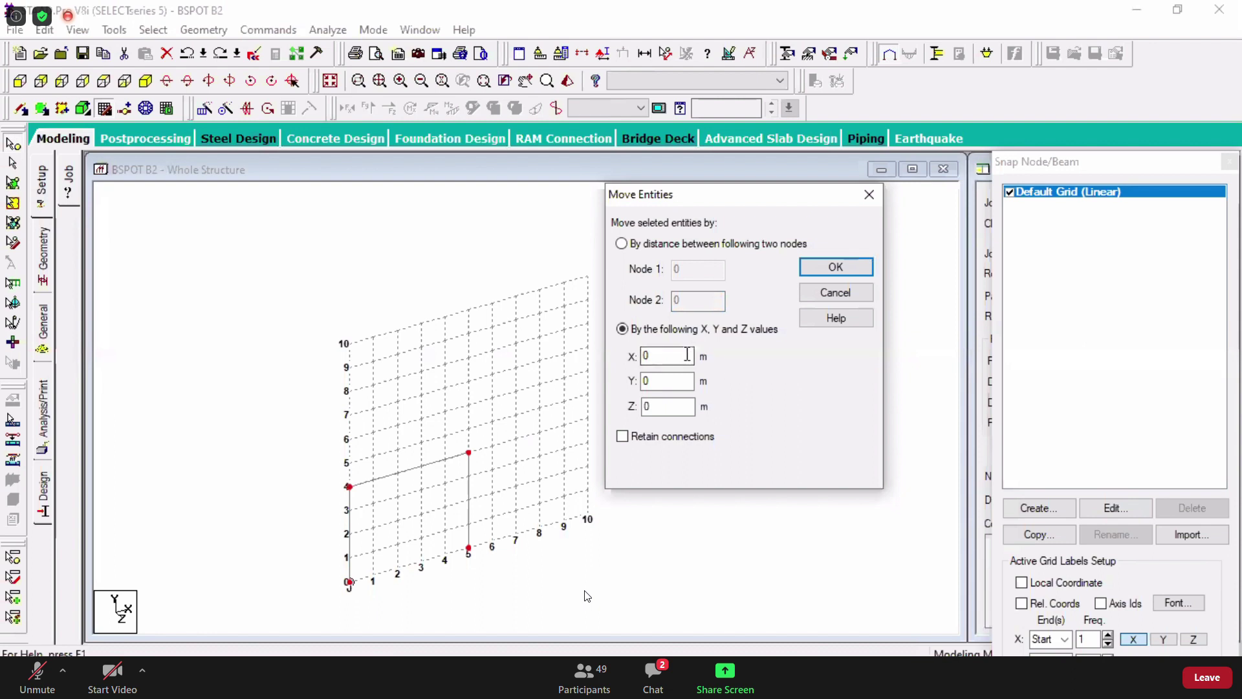
# - Move the selected nodes 2 m along X, allowing existing members to be split at the moved nodes
pyautogui.moveTo(782, 200); pyautogui.dragTo(700, 207)
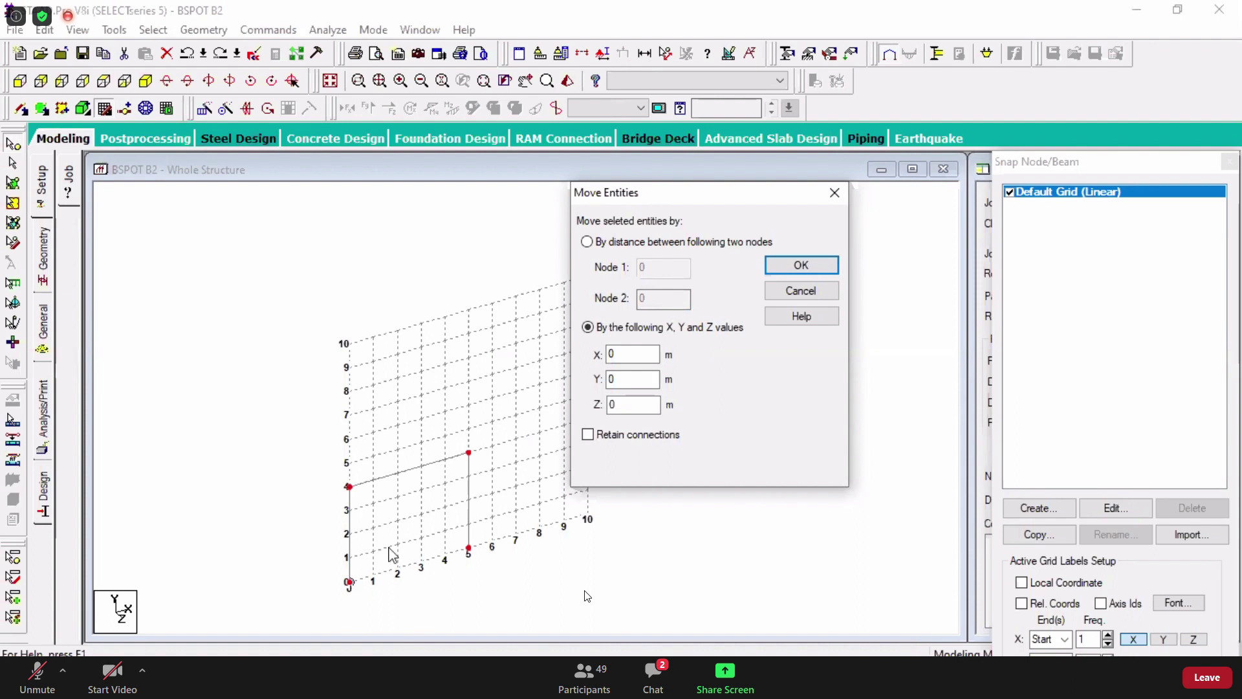
pyautogui.click(621, 372)
pyautogui.doubleClick(632, 354)
pyautogui.click(801, 265)
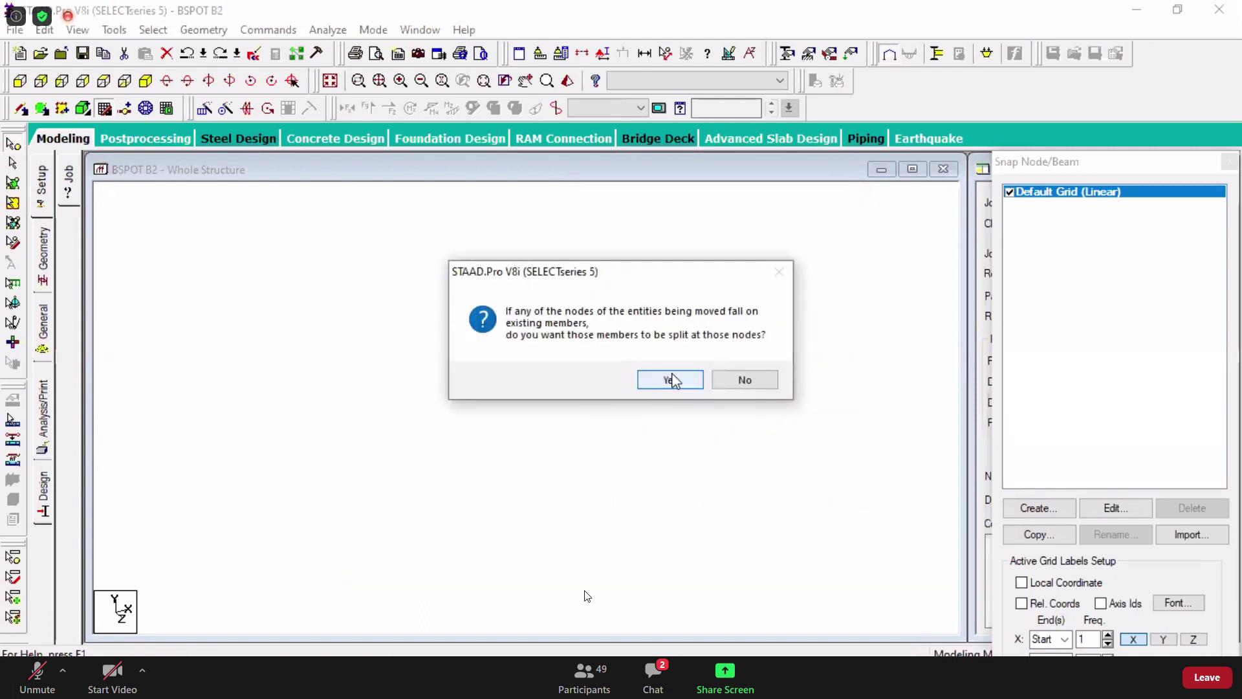
pyautogui.click(673, 377)
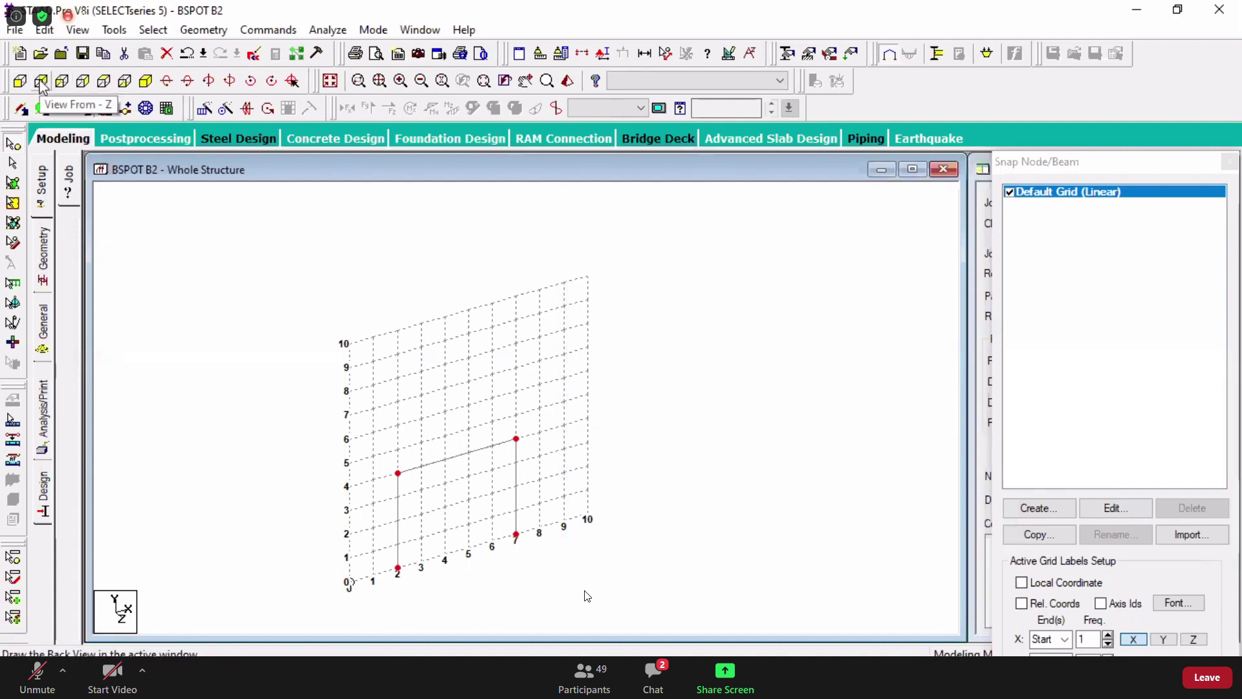
# - Move the selected frame nodes 4 m along Y, allowing existing members to be split at the moved nodes
pyautogui.click(62, 81)
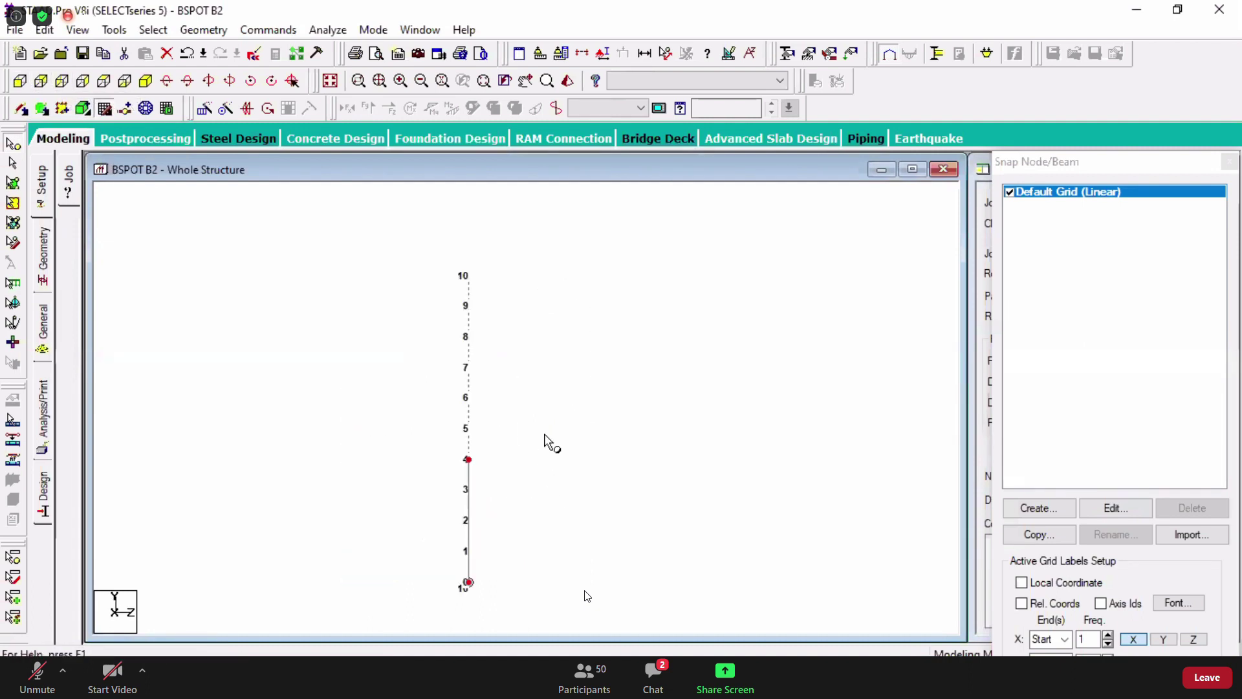
pyautogui.click(159, 82)
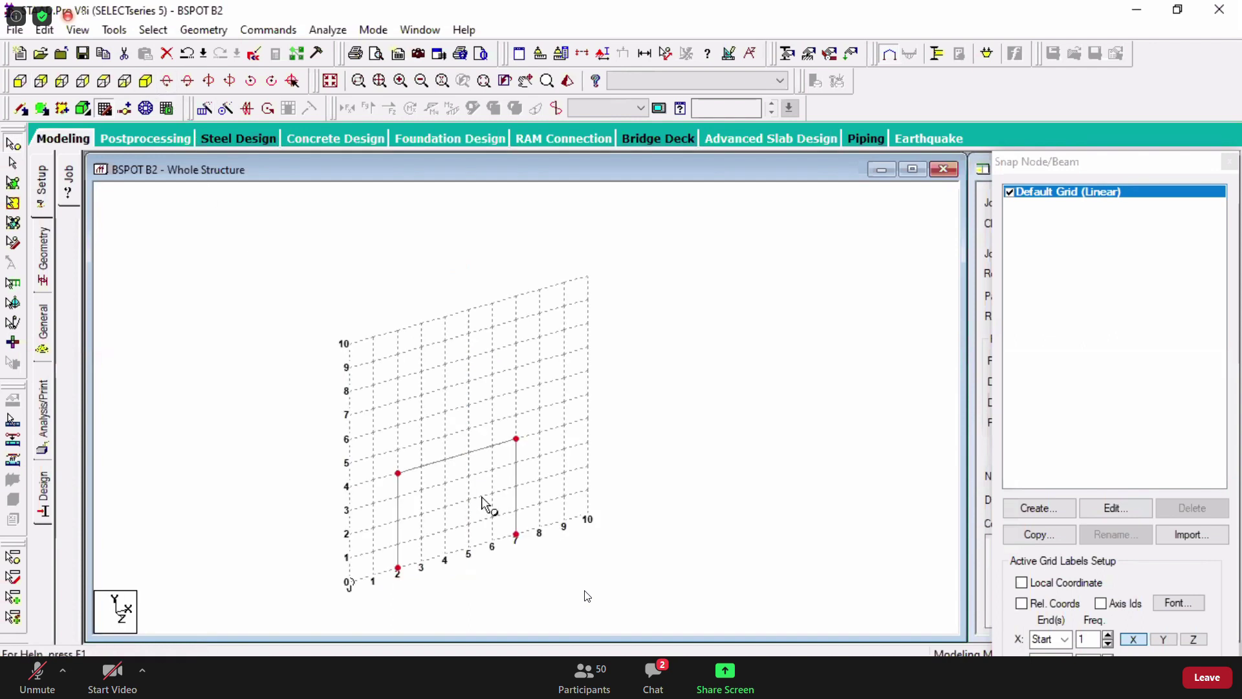
pyautogui.click(203, 29)
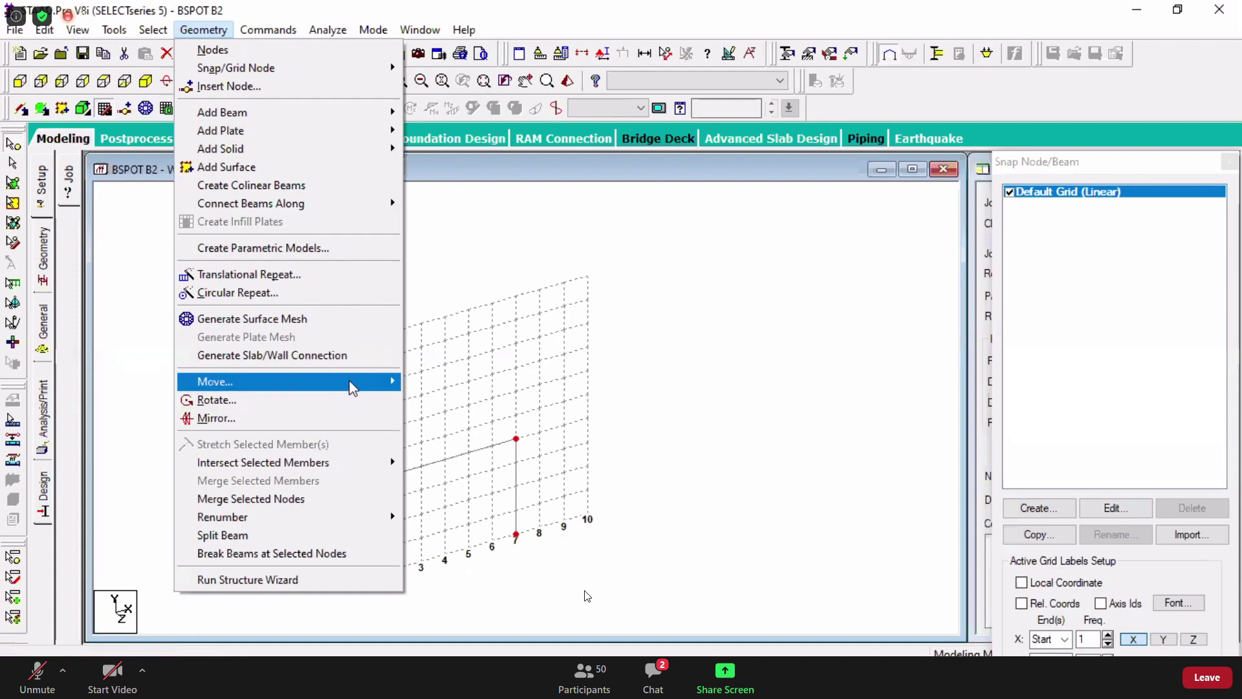
pyautogui.moveTo(353, 382)
pyautogui.click(432, 382)
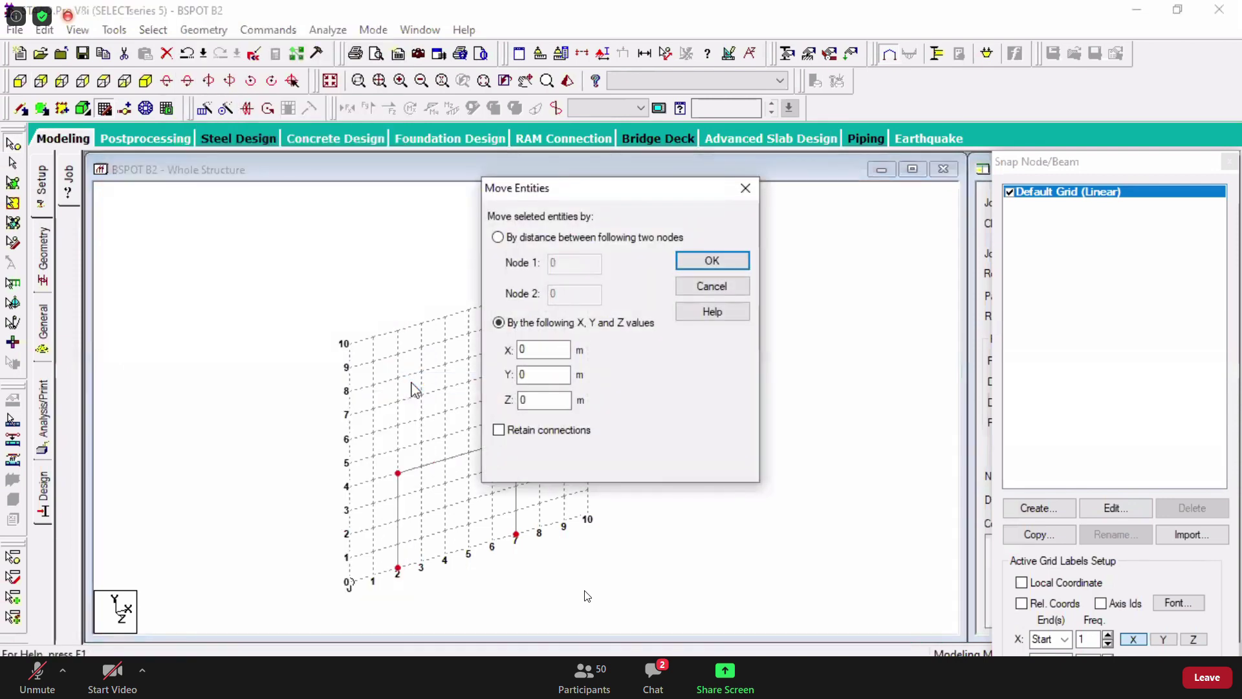
pyautogui.doubleClick(520, 373)
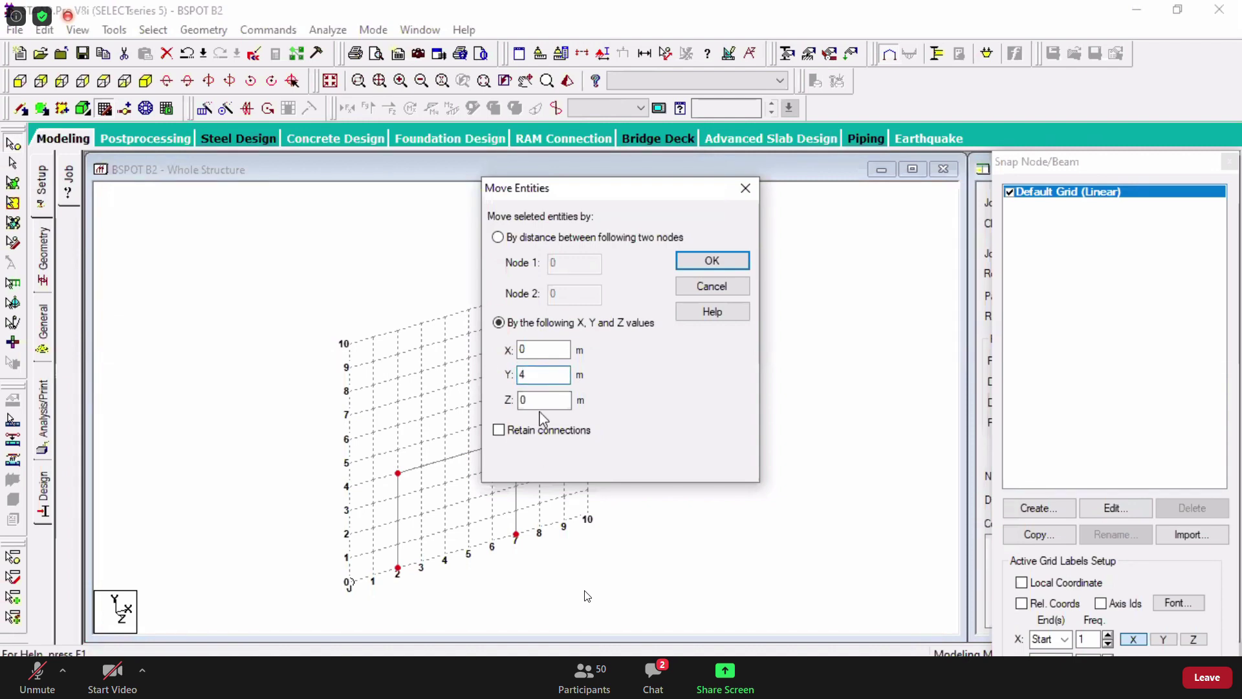
pyautogui.write('4')
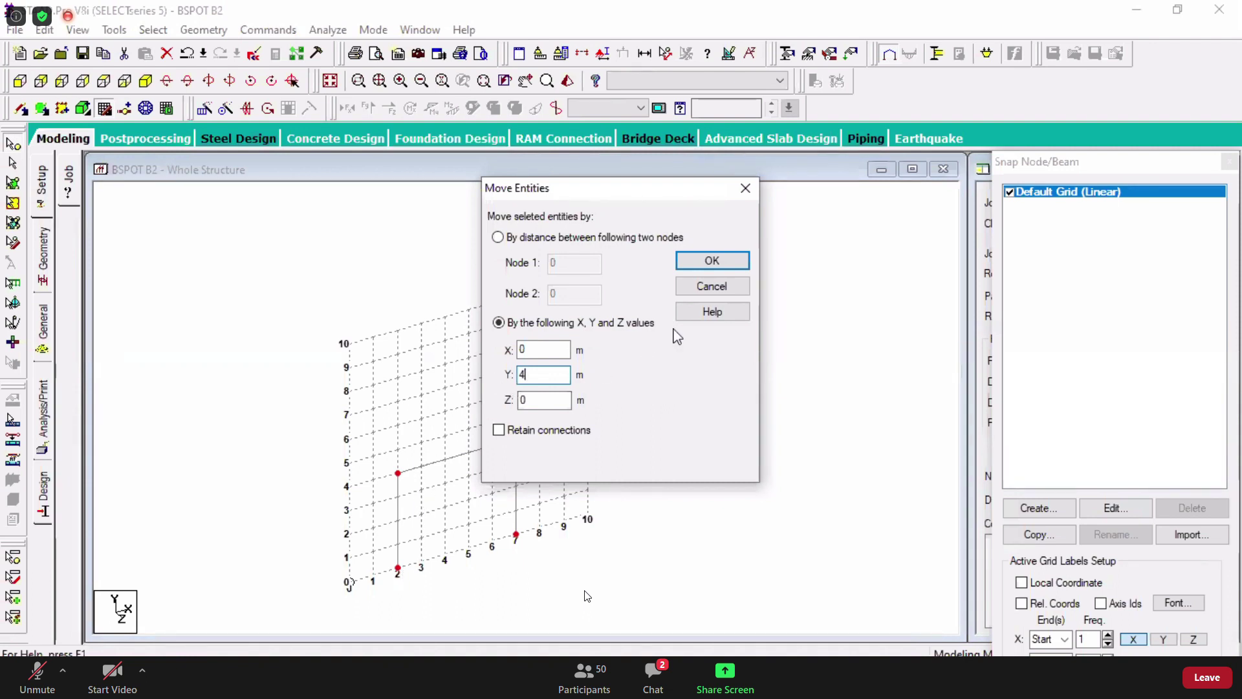
pyautogui.click(714, 261)
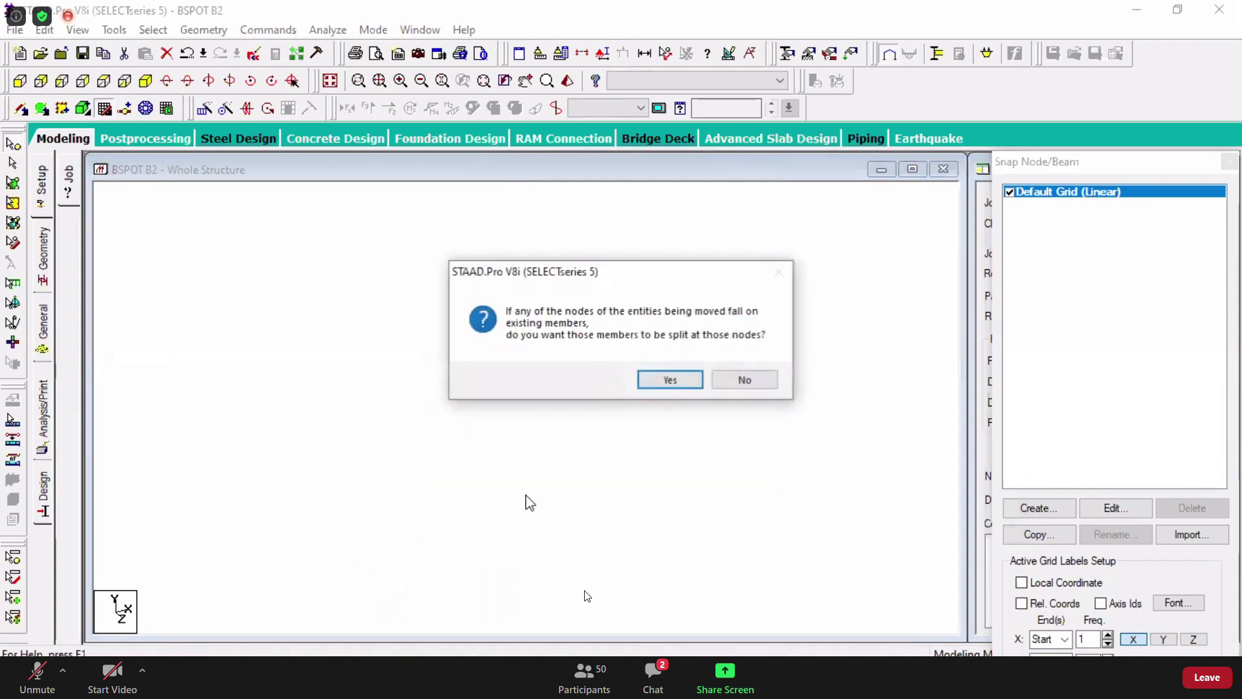
pyautogui.click(654, 380)
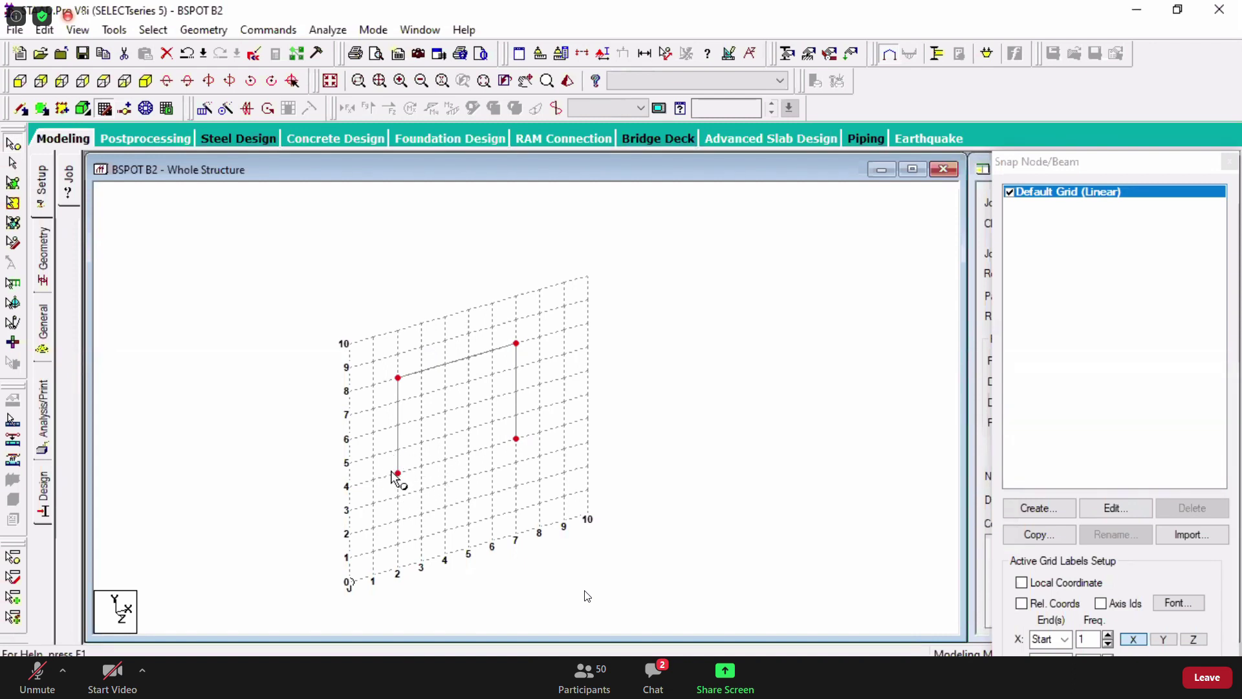
# - Move the selected frame nodes 2 m along Z, allowing existing members to be split at the moved nodes
pyautogui.click(209, 110)
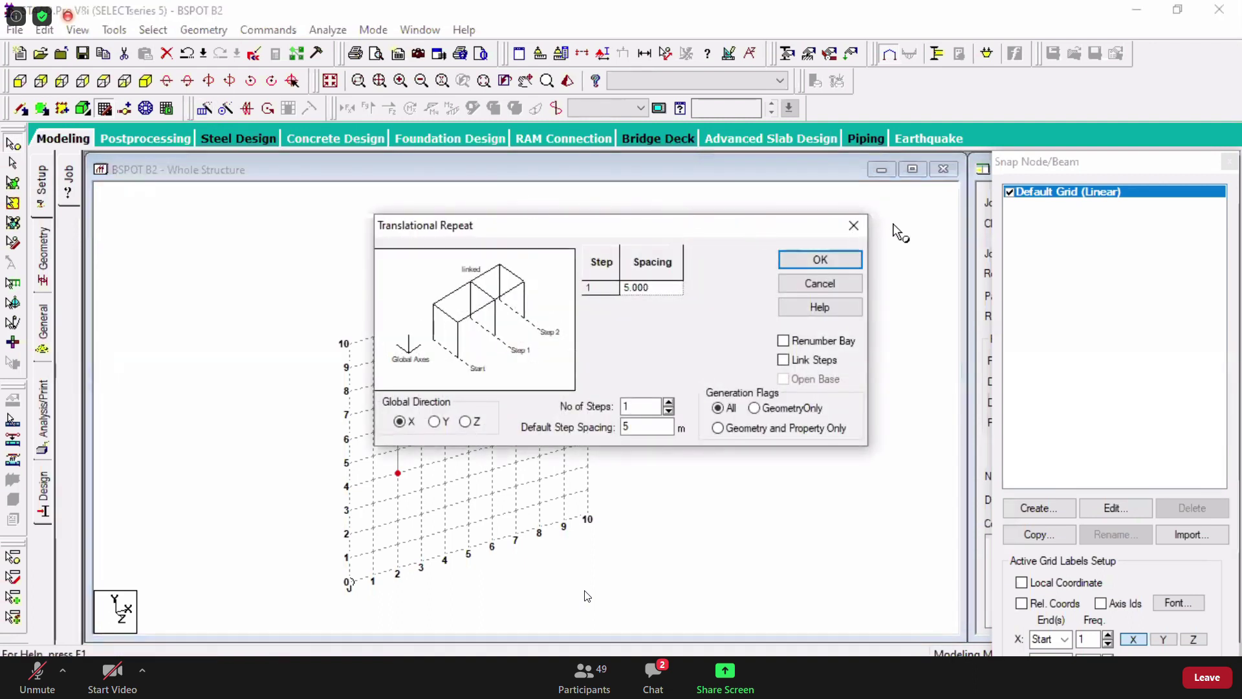
pyautogui.click(854, 225)
pyautogui.click(204, 30)
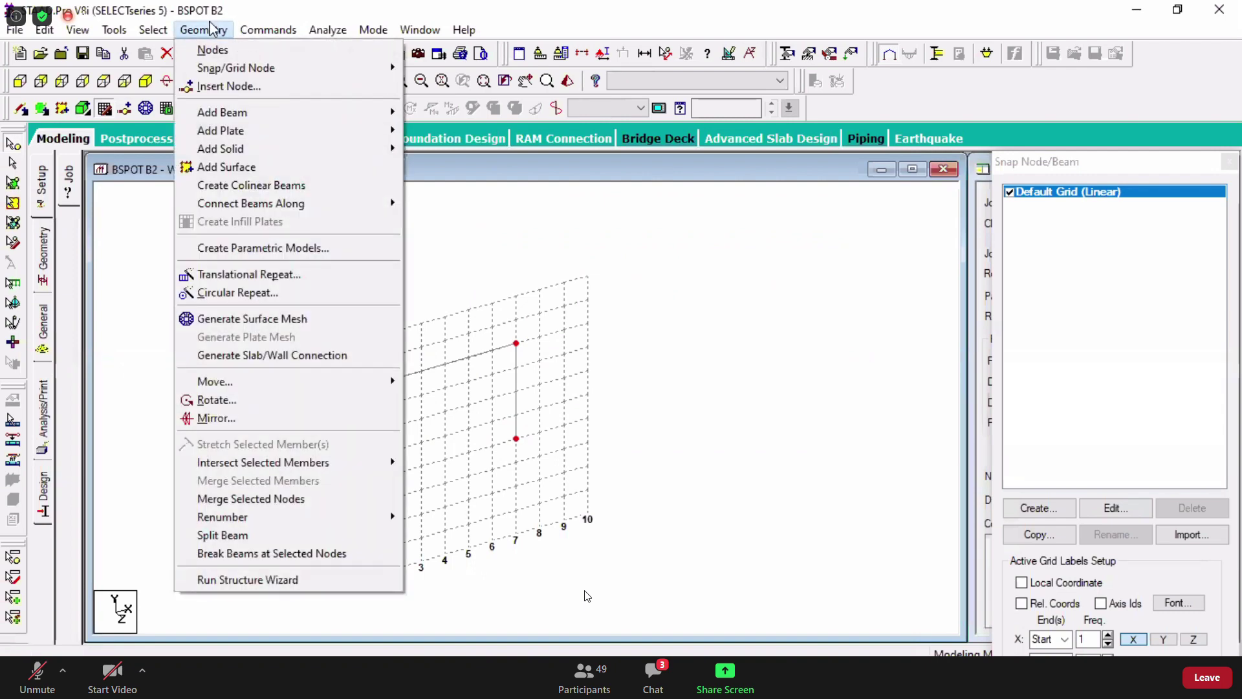
pyautogui.moveTo(349, 382)
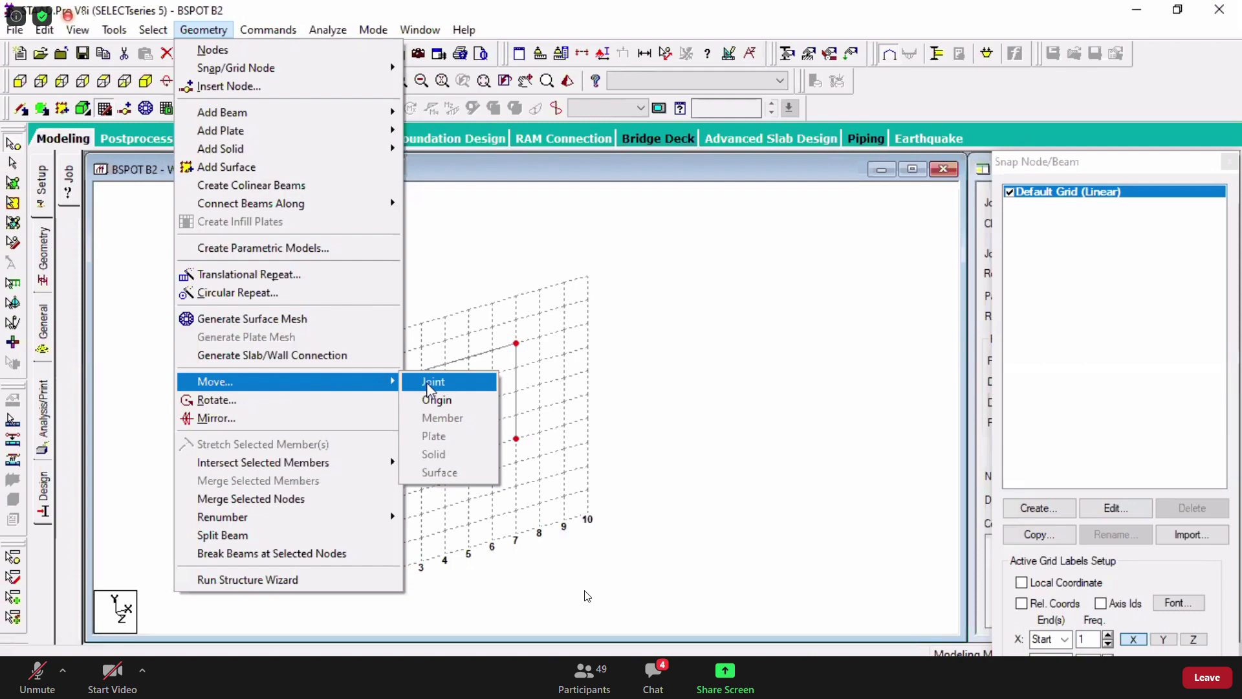
pyautogui.click(429, 389)
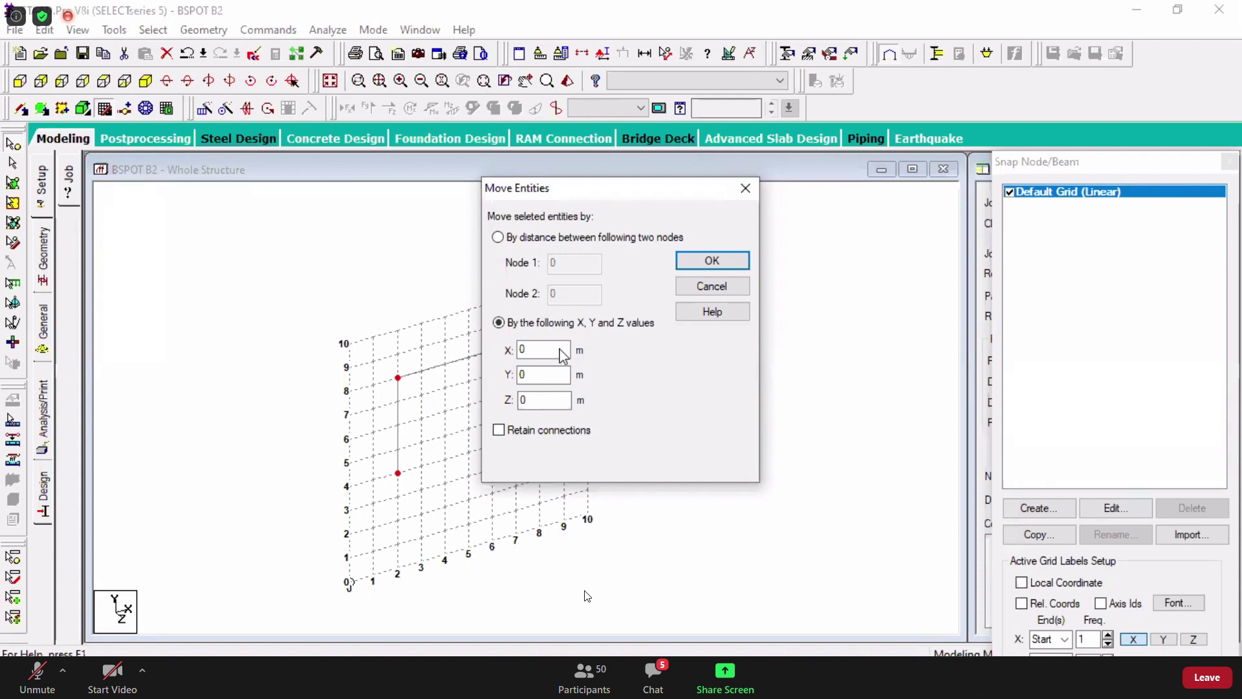
pyautogui.click(528, 401)
pyautogui.press('BackSpace')
pyautogui.write('2')
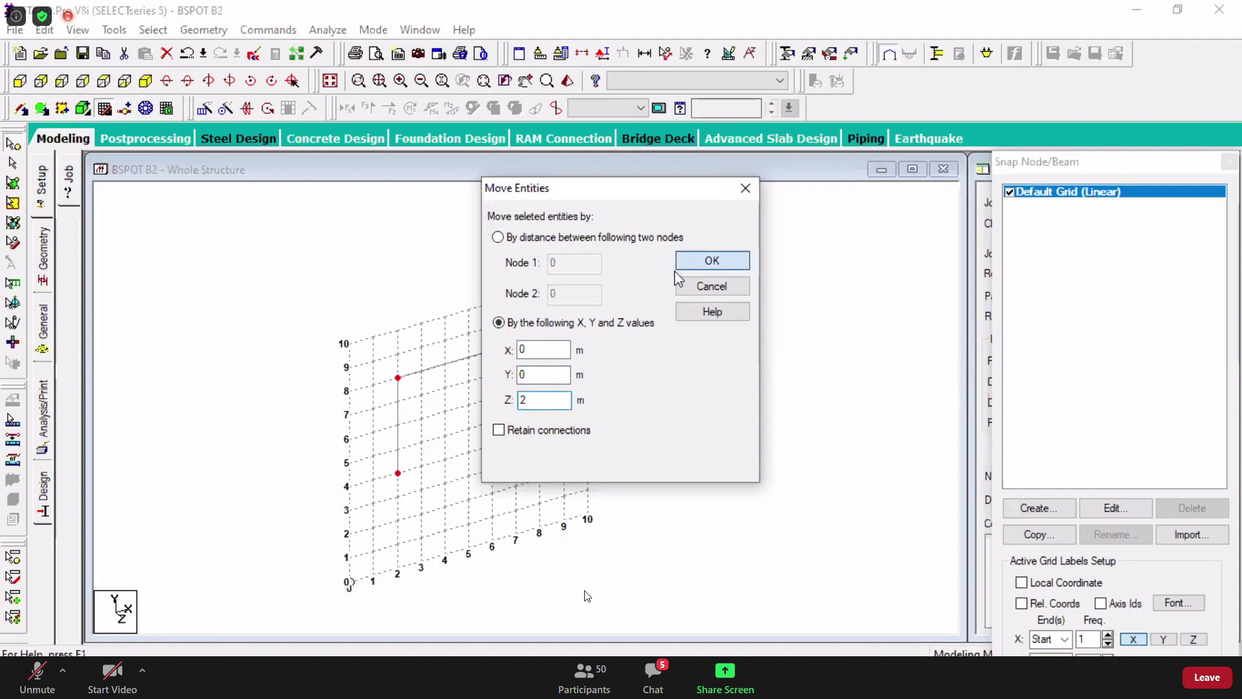
pyautogui.click(675, 268)
pyautogui.click(673, 380)
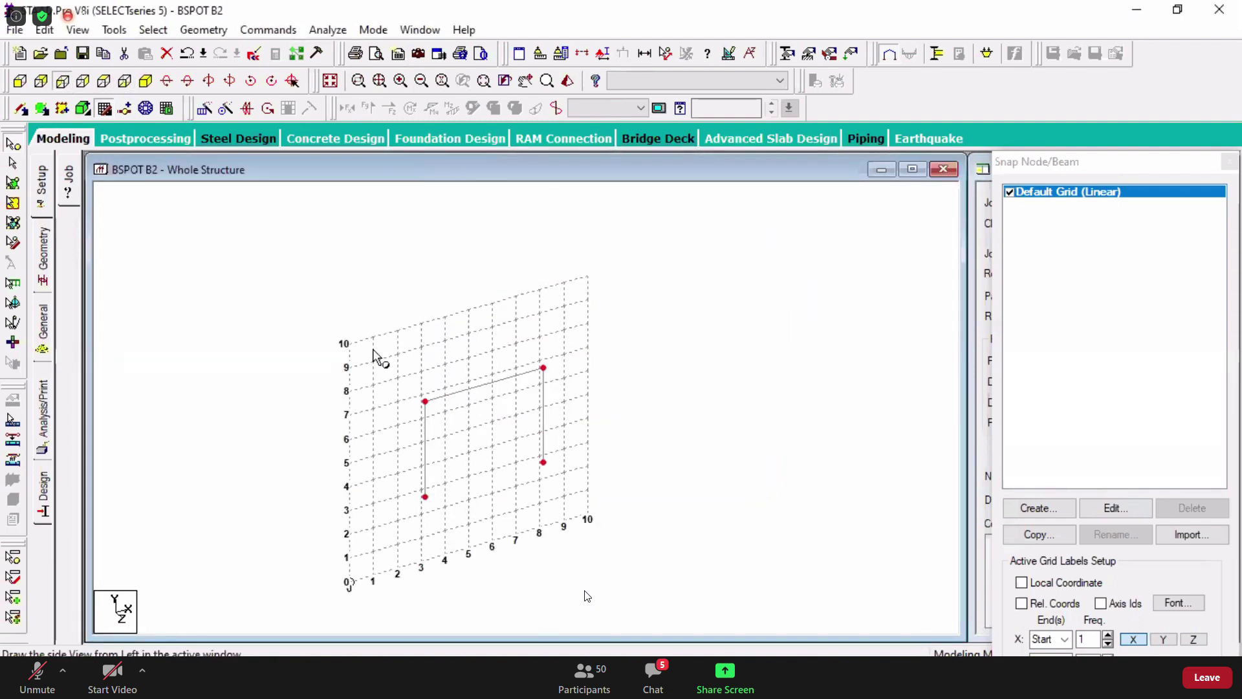
# - Move the selected frame nodes -2 m along Z, allowing existing members to be split at the moved nodes, and check the side view
pyautogui.click(146, 81)
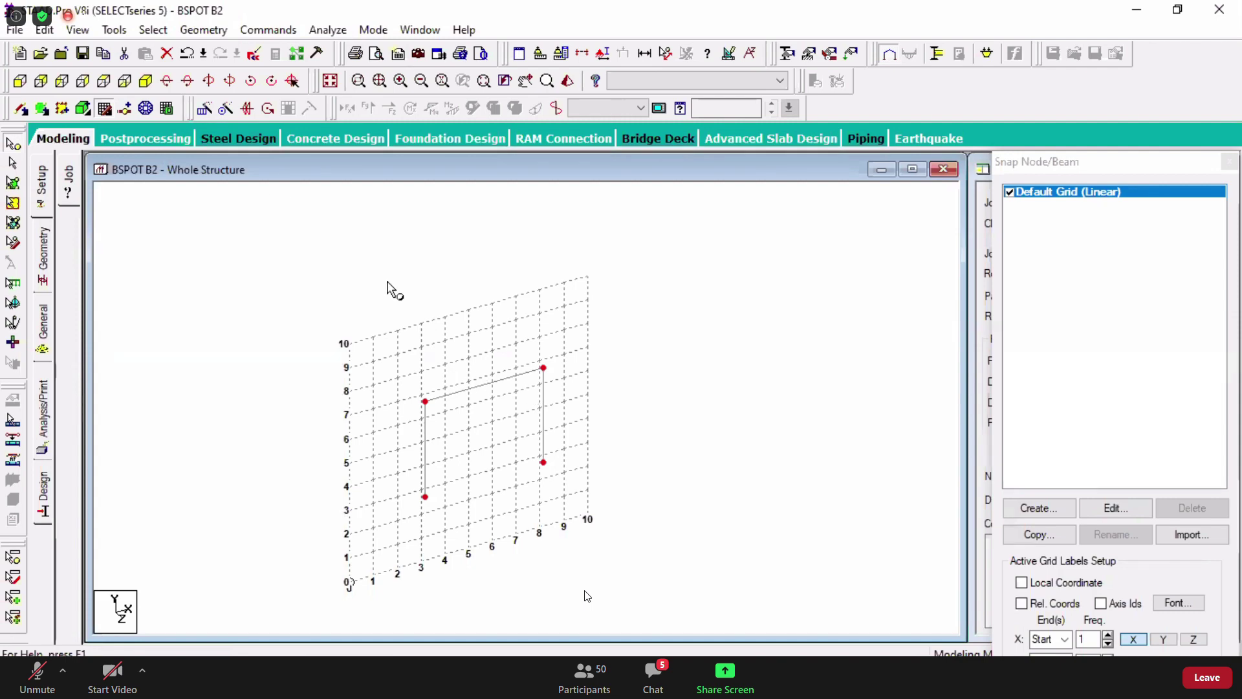
pyautogui.click(203, 30)
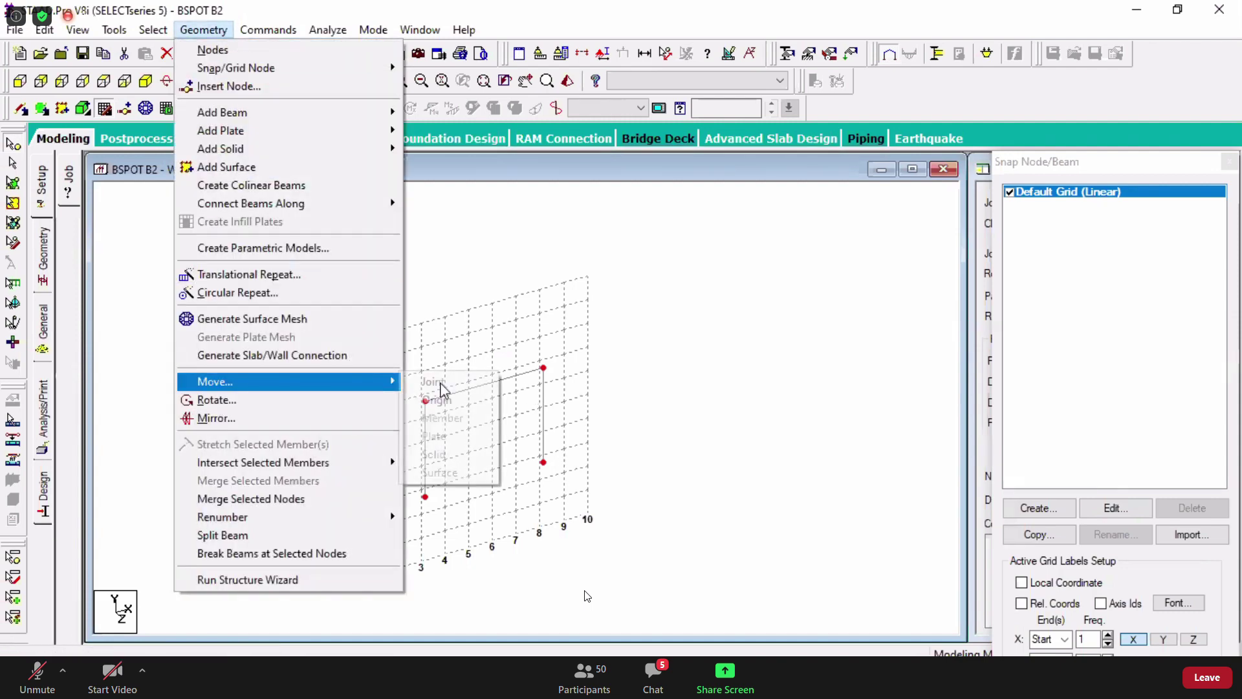
pyautogui.click(430, 380)
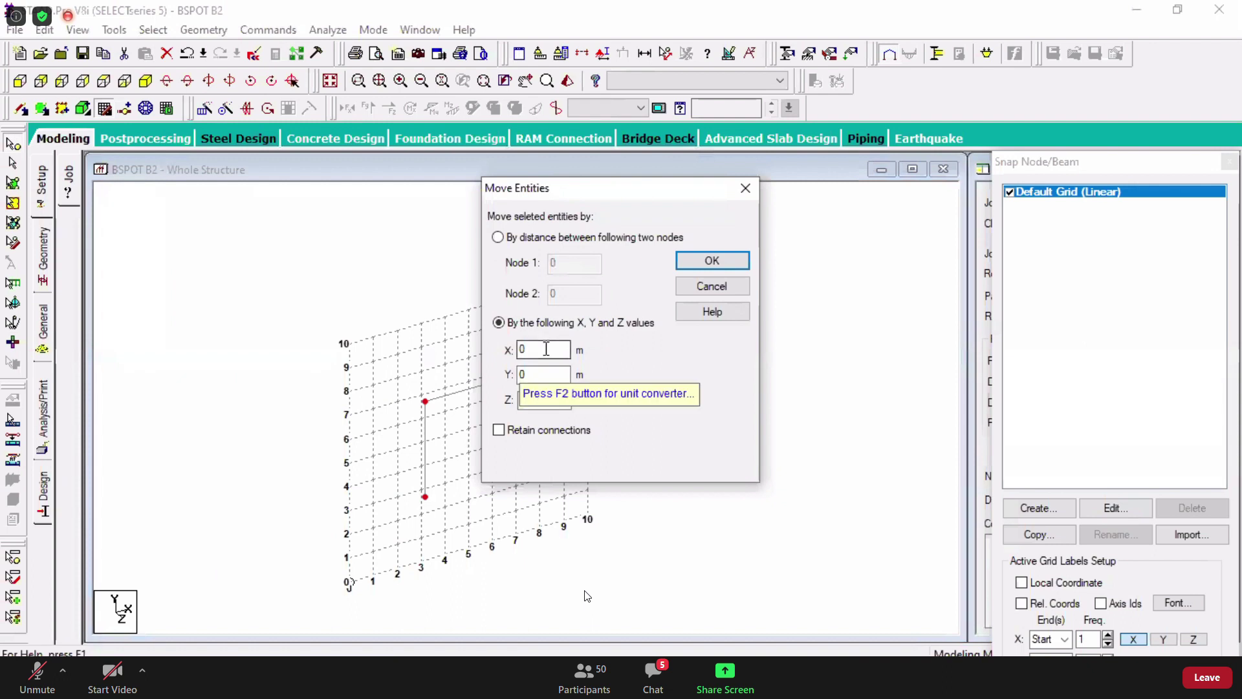
pyautogui.press('Tab')
pyautogui.press('Tab')
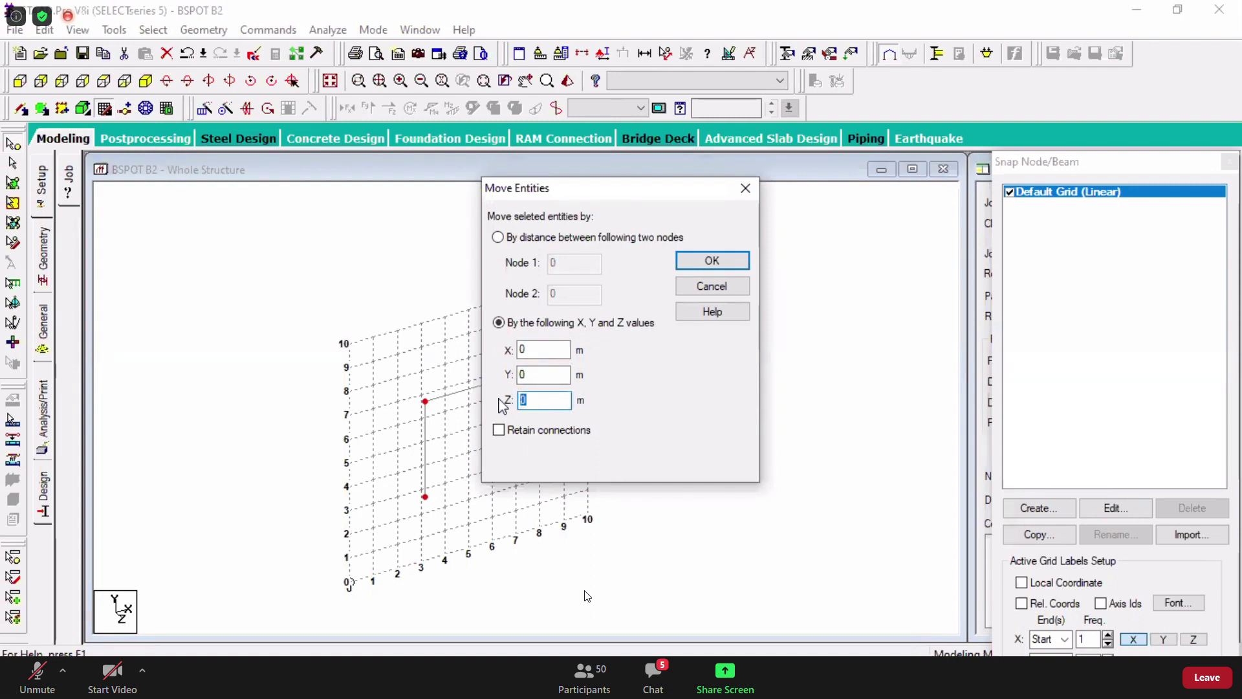
pyautogui.write('-2')
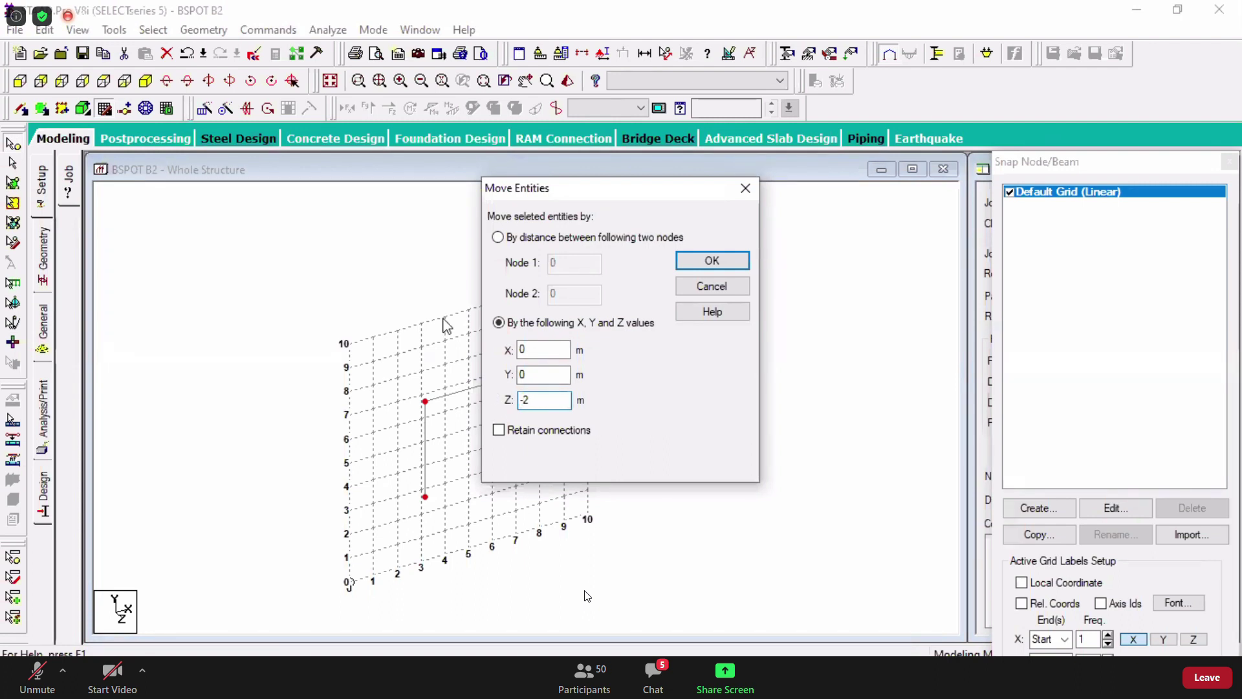
pyautogui.click(703, 256)
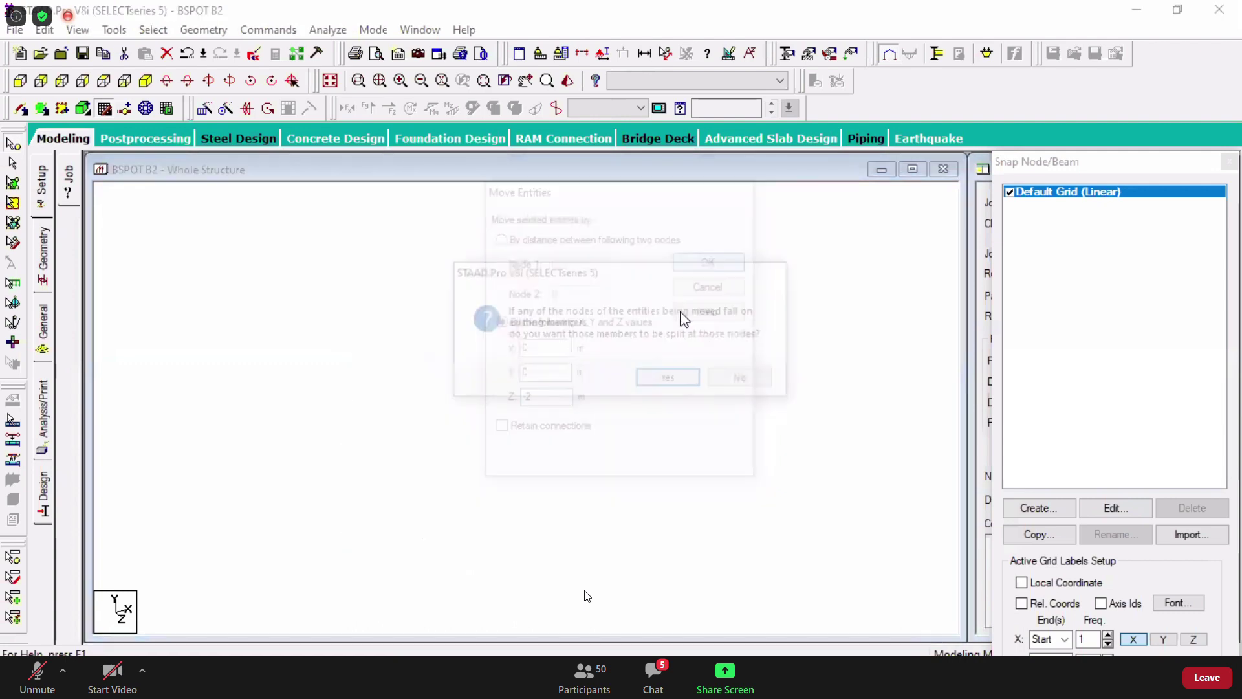
pyautogui.click(687, 388)
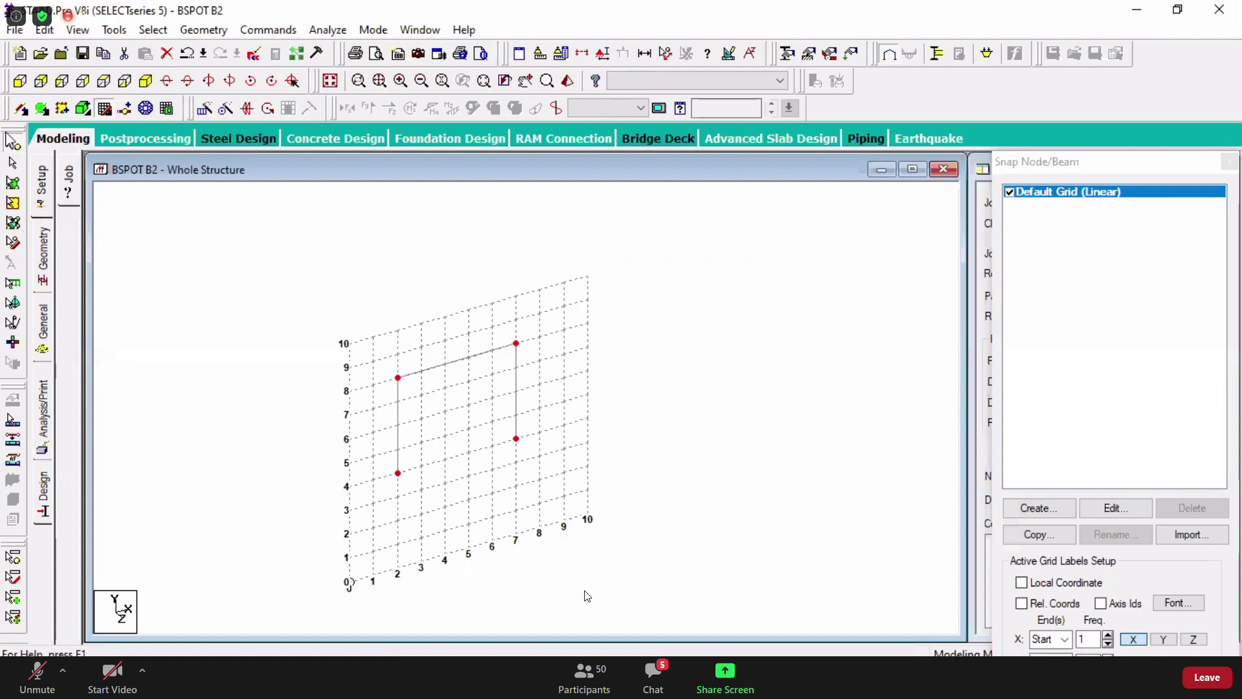
pyautogui.click(62, 80)
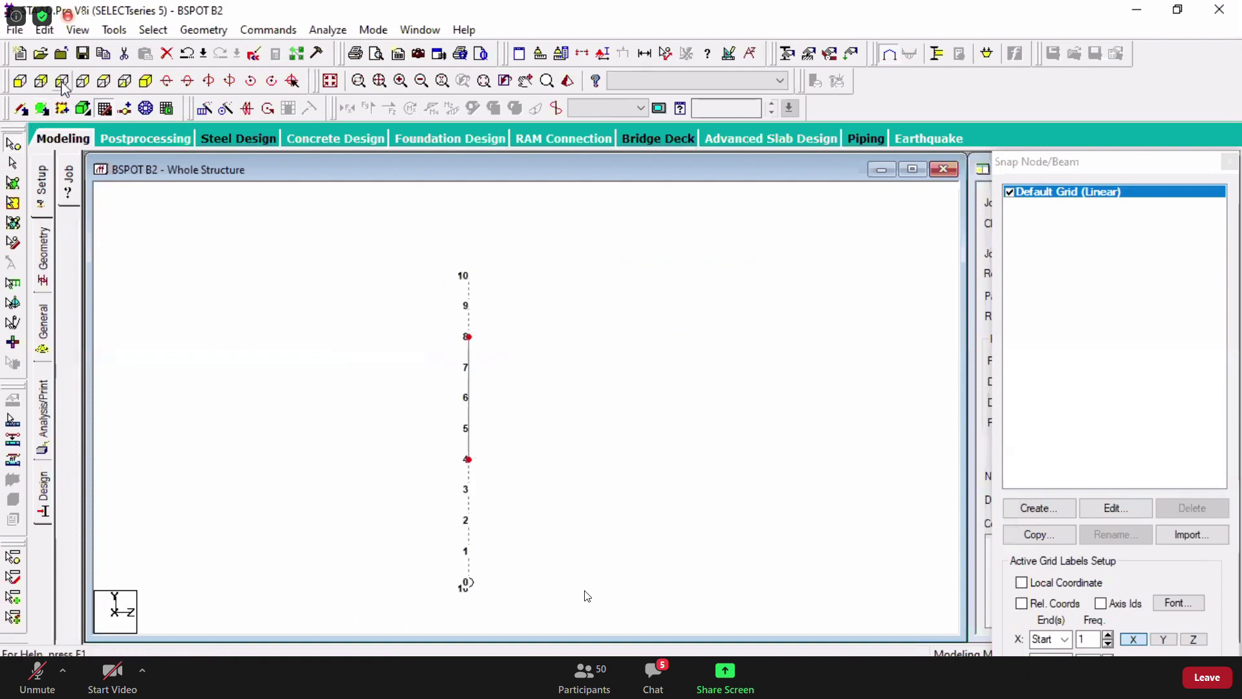
pyautogui.click(145, 80)
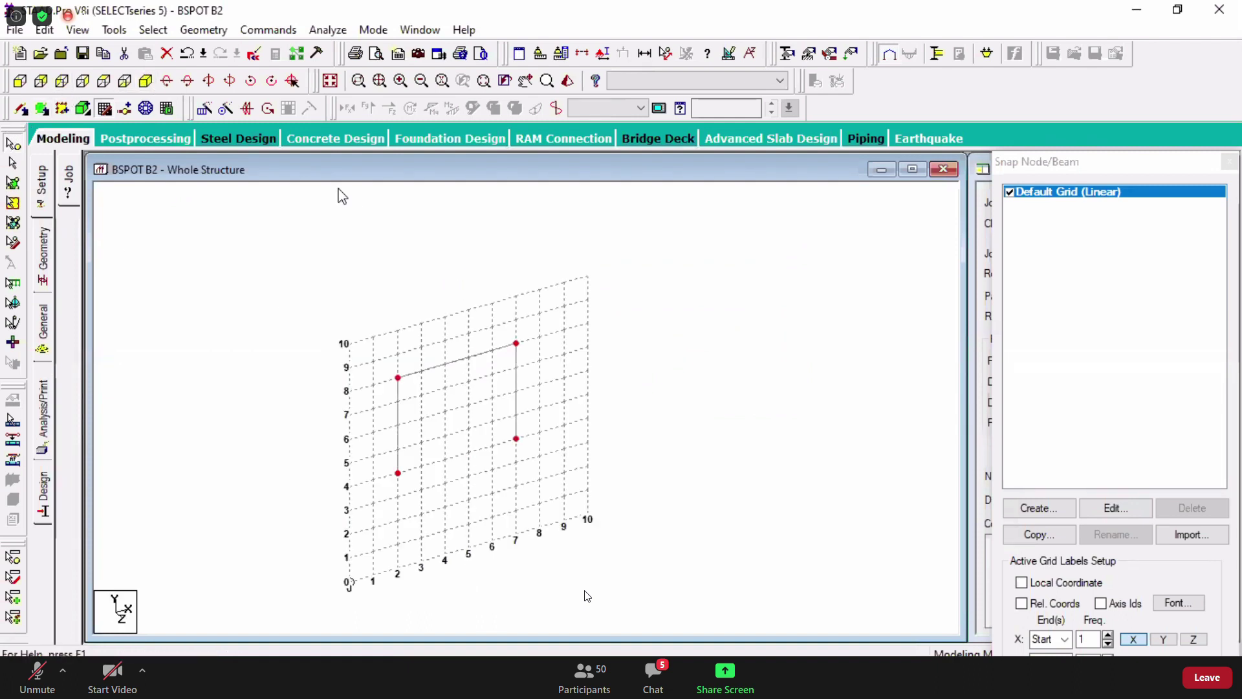
# - Move the selected frame nodes -4 m along Y, allowing existing members to be split at the moved nodes
pyautogui.click(206, 30)
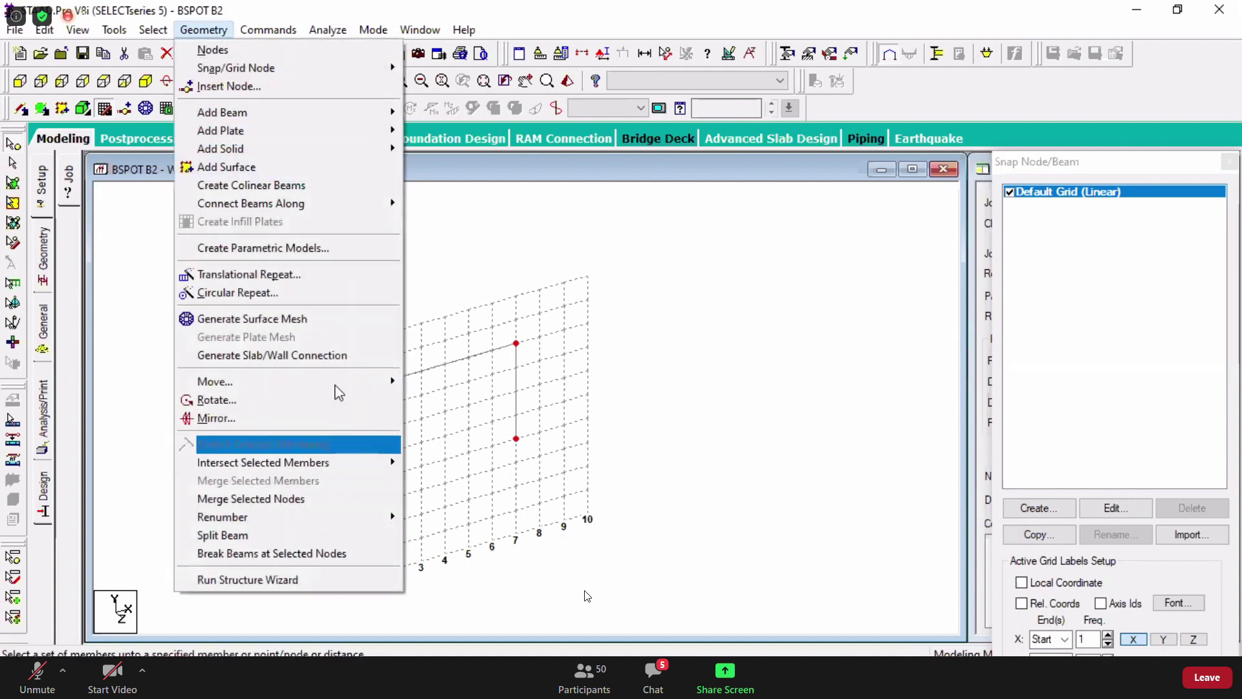
pyautogui.moveTo(343, 382)
pyautogui.click(534, 381)
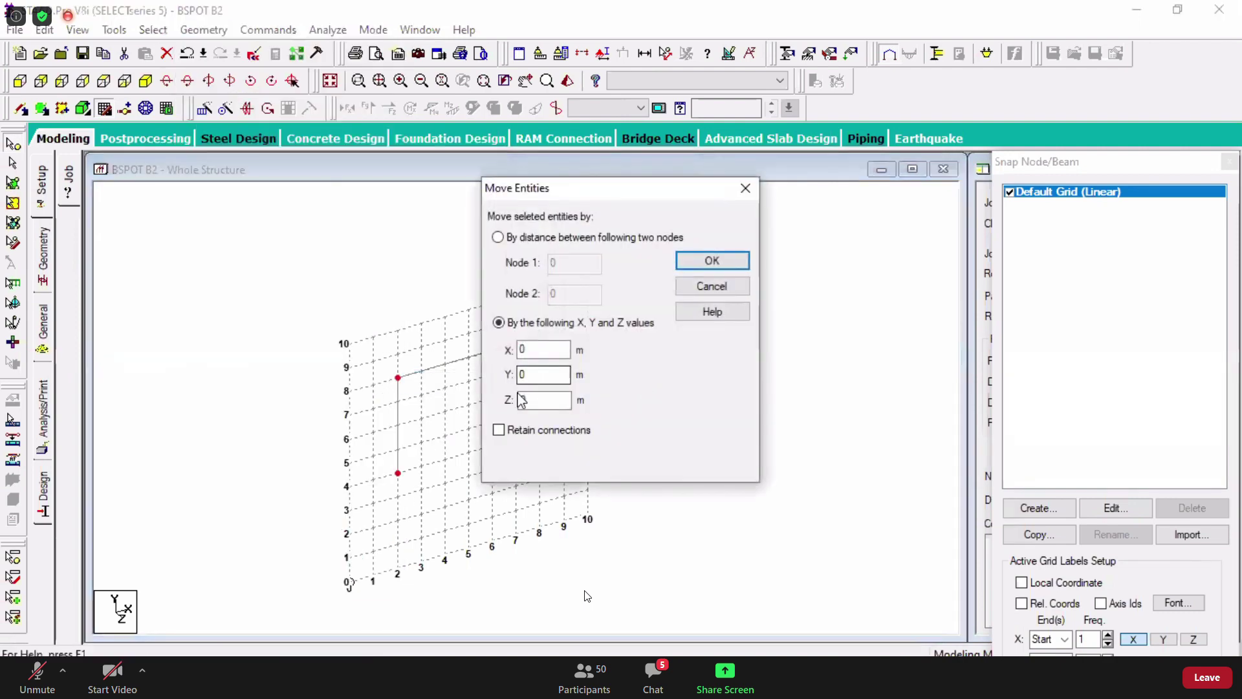
pyautogui.doubleClick(530, 375)
pyautogui.write('-4')
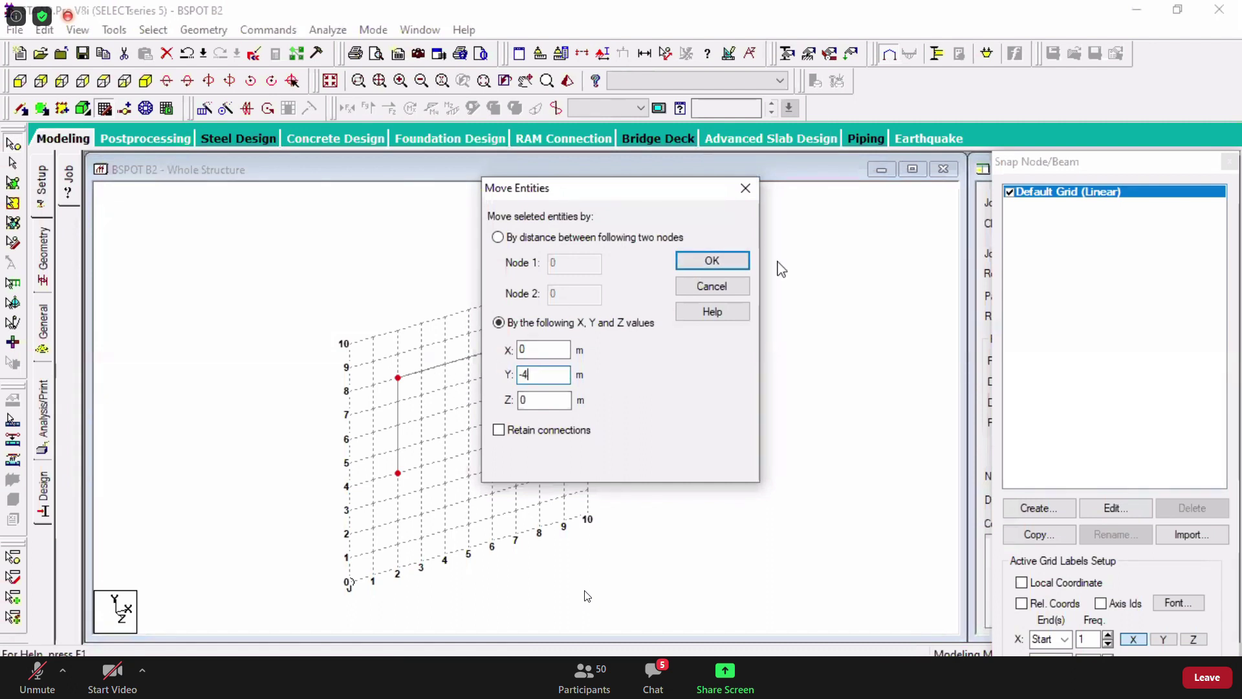
pyautogui.click(712, 260)
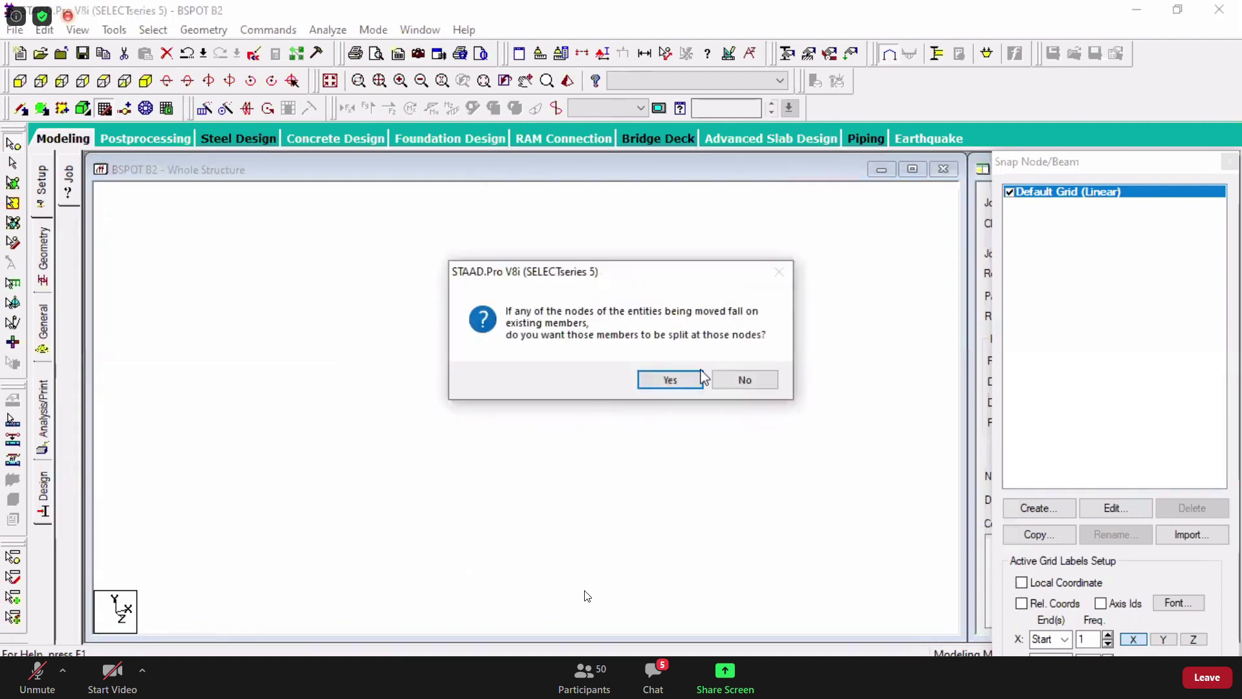
pyautogui.click(698, 379)
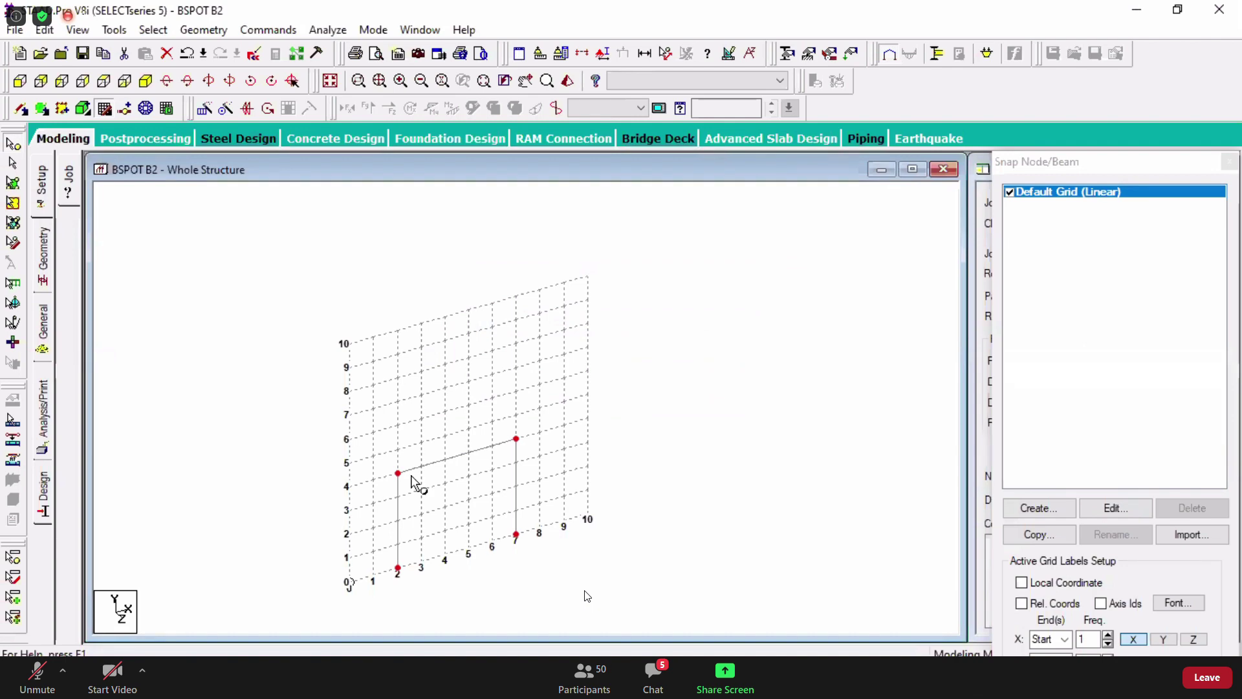
# - Move the selected frame nodes -2 m along X, allowing existing members to be split at the moved nodes
pyautogui.click(204, 29)
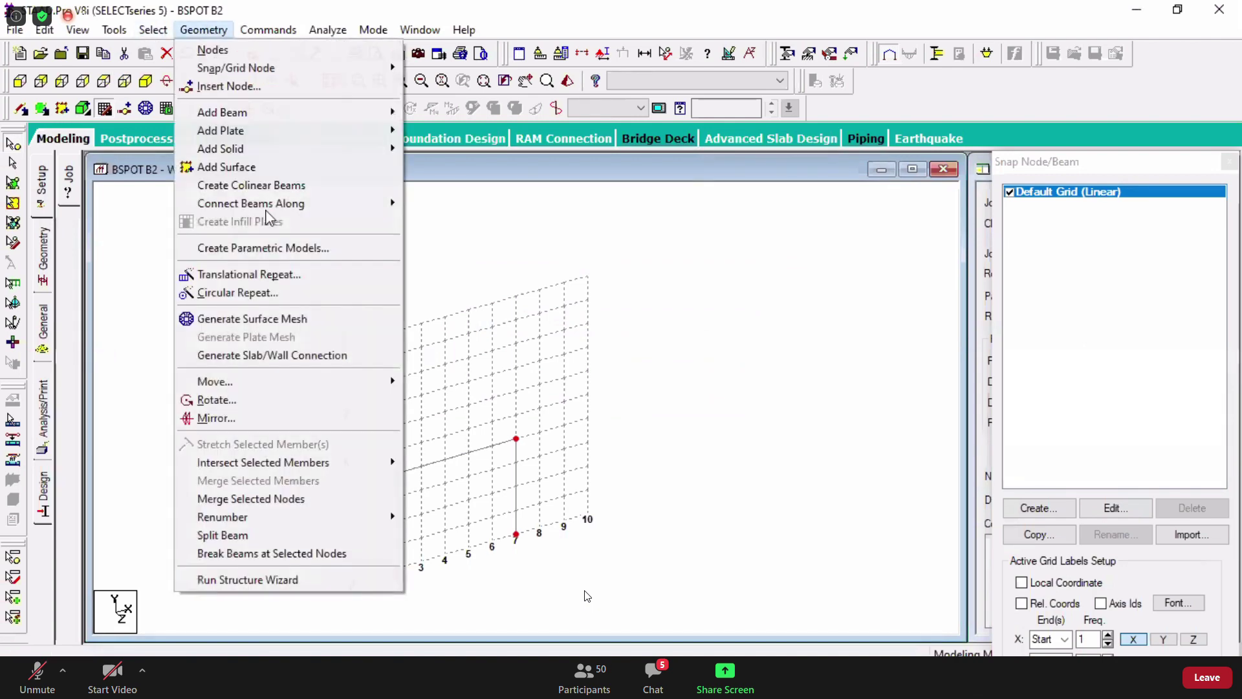
pyautogui.moveTo(215, 382)
pyautogui.click(446, 381)
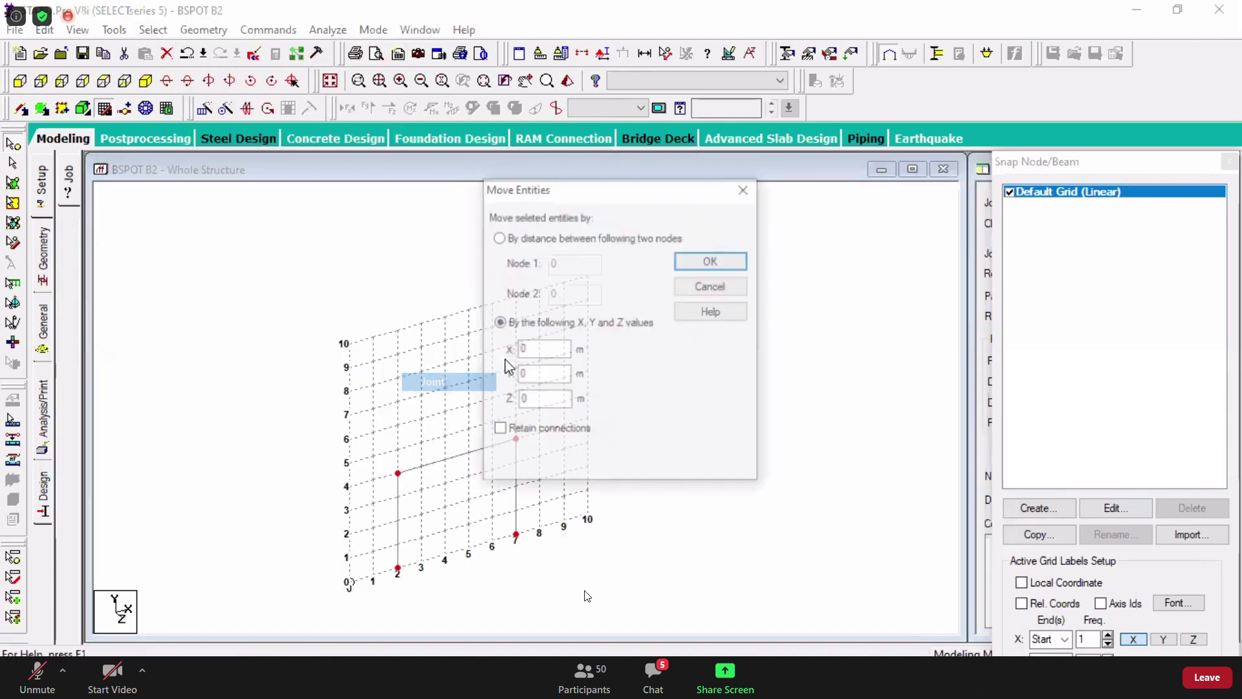
pyautogui.click(709, 260)
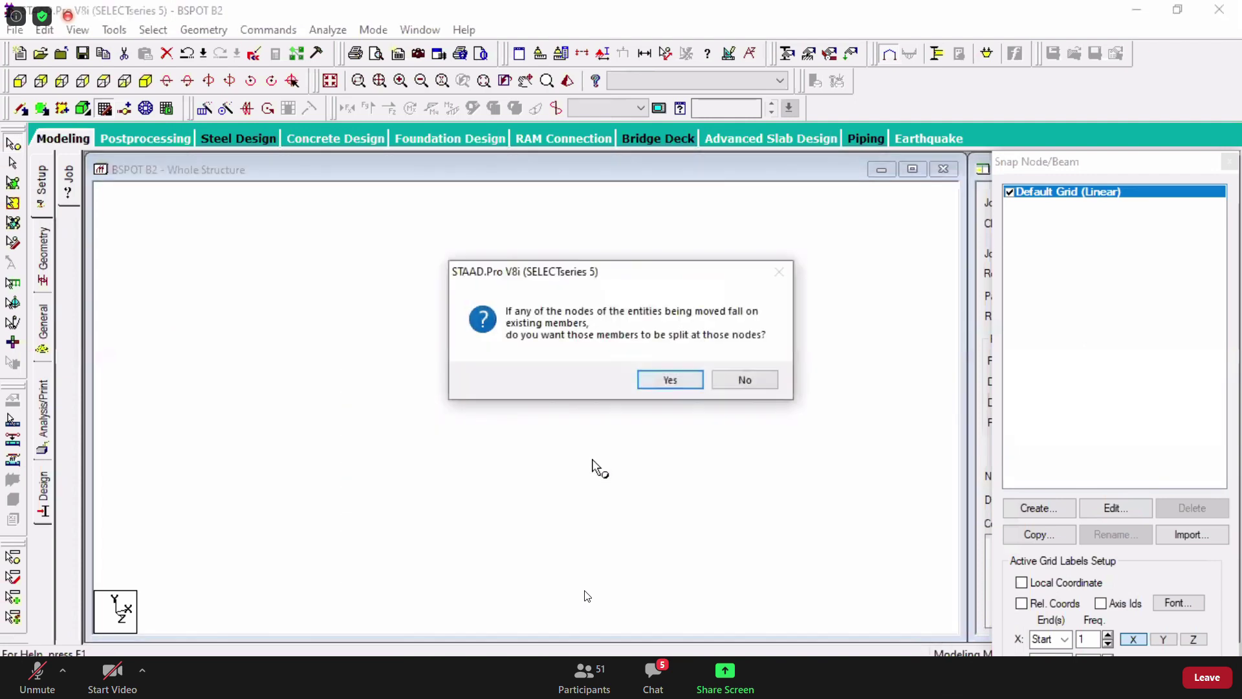
pyautogui.press('Return')
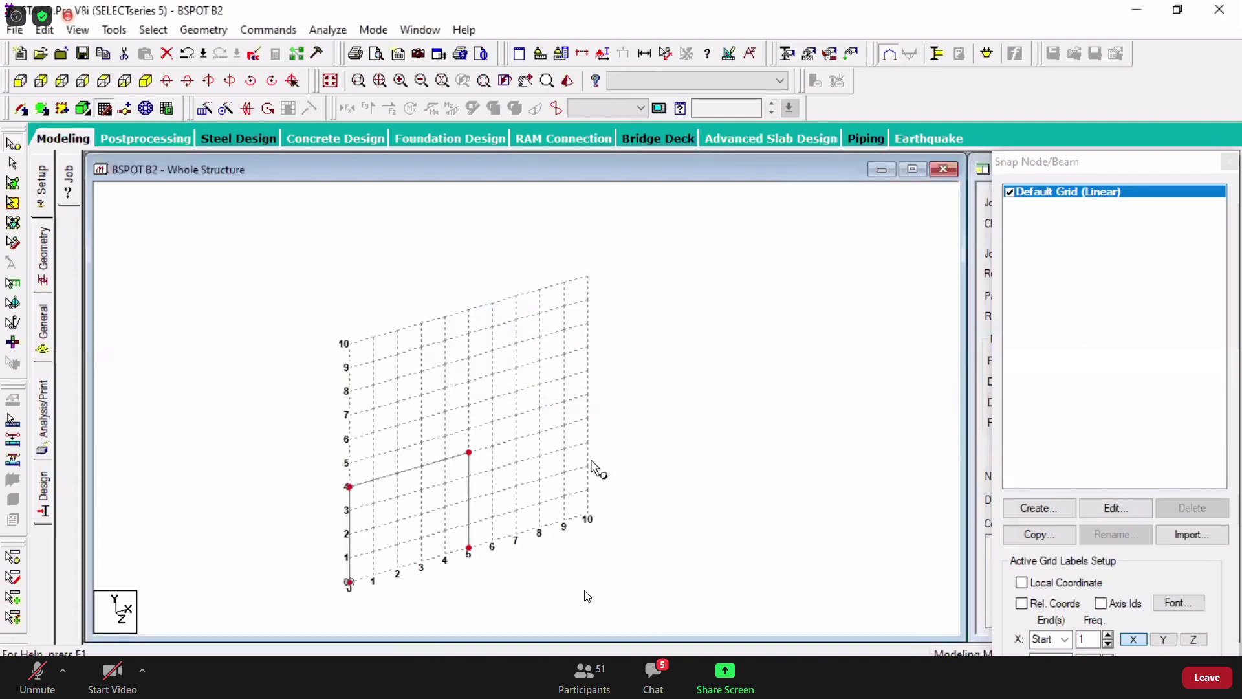
# - Select only the frame's top node at X = 5 m and move it 1 m along X, allowing existing members to be split
pyautogui.click(466, 432)
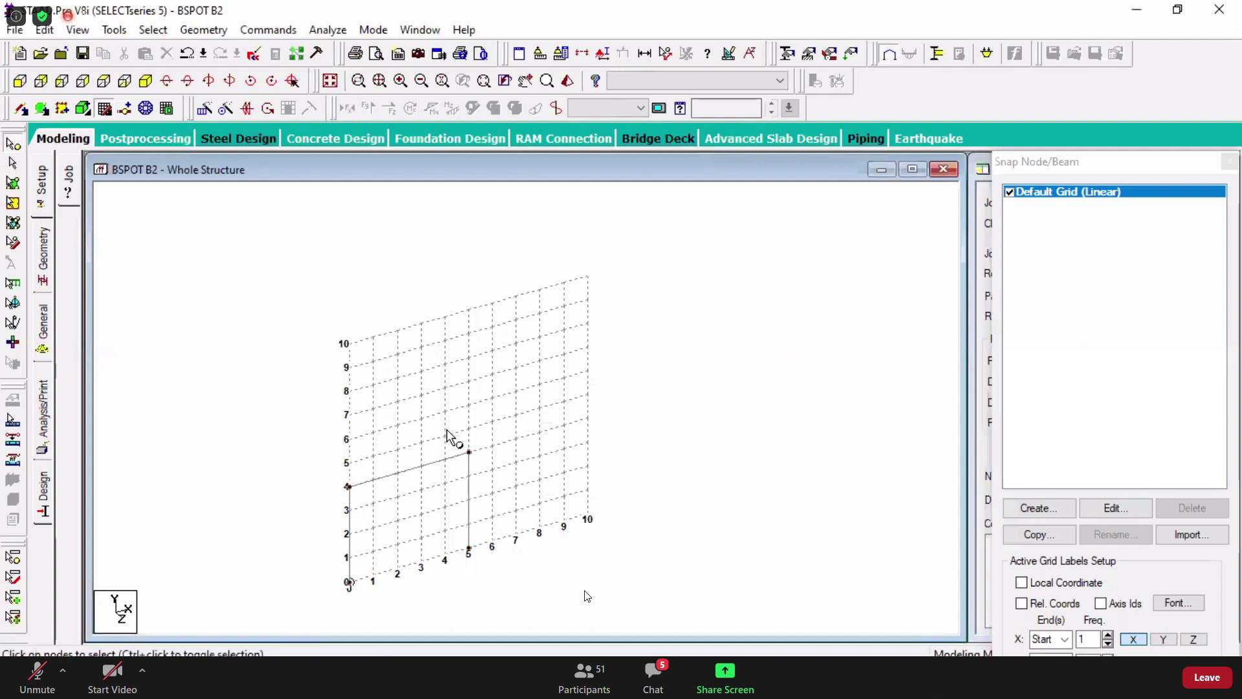
pyautogui.moveTo(446, 432); pyautogui.dragTo(507, 476)
pyautogui.click(217, 32)
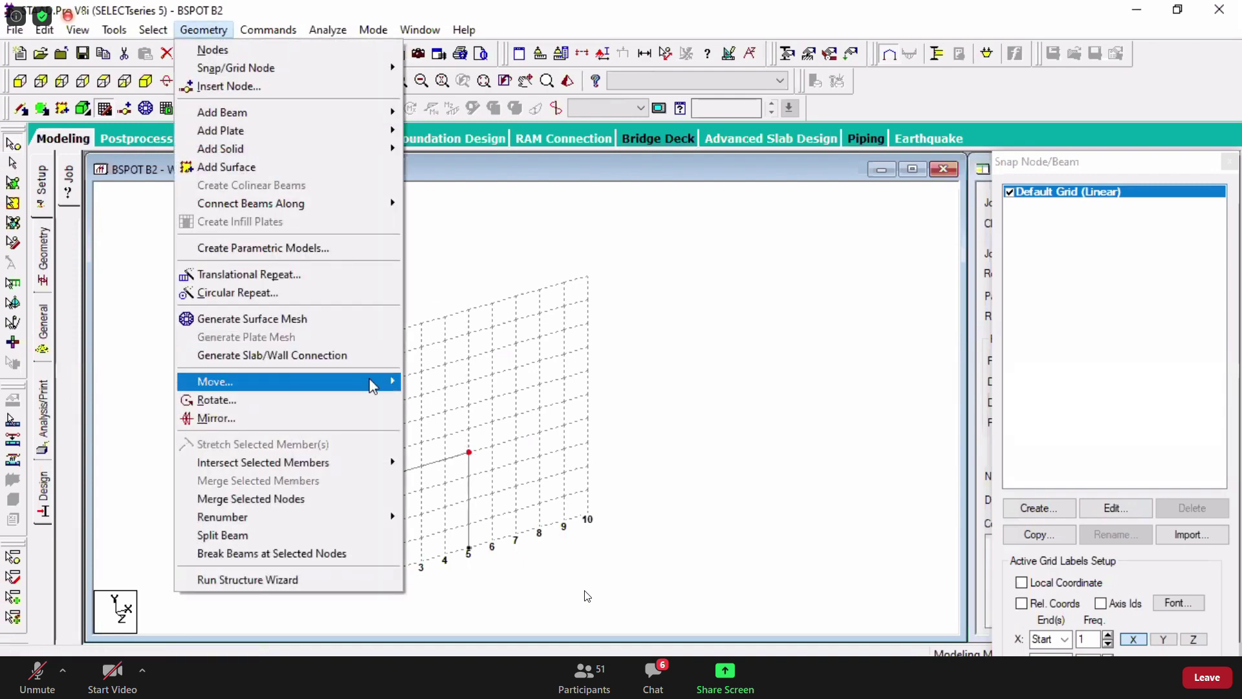
pyautogui.moveTo(373, 386)
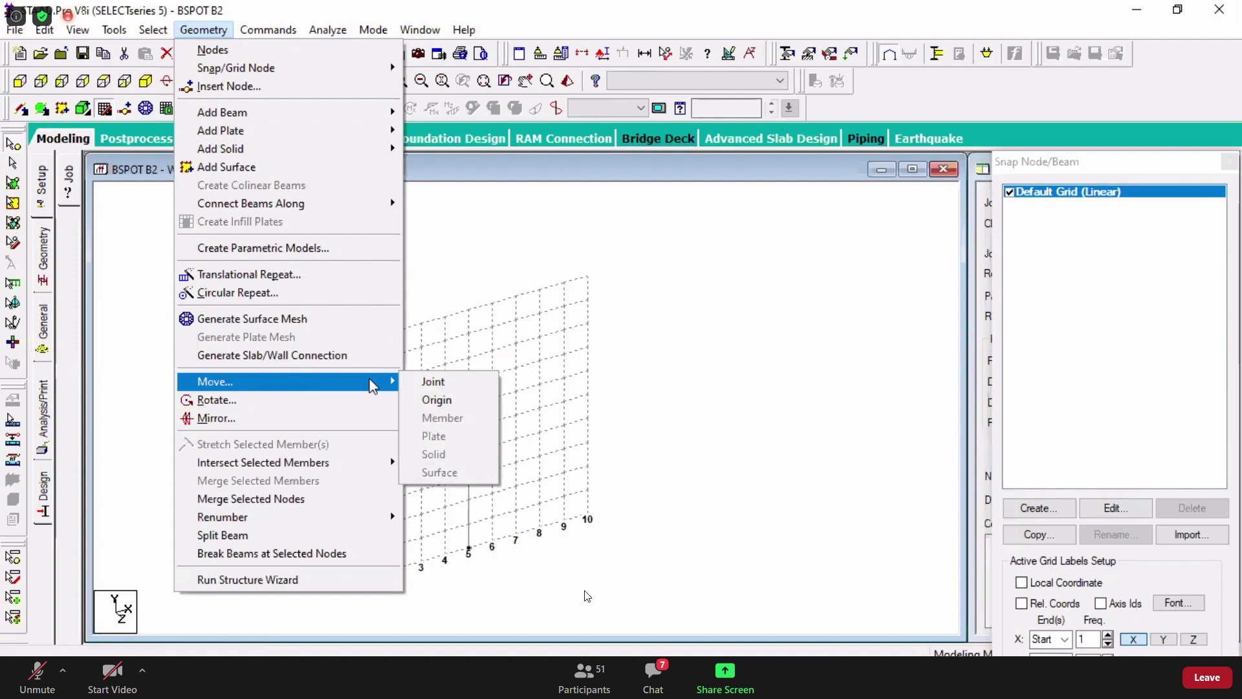
pyautogui.click(429, 386)
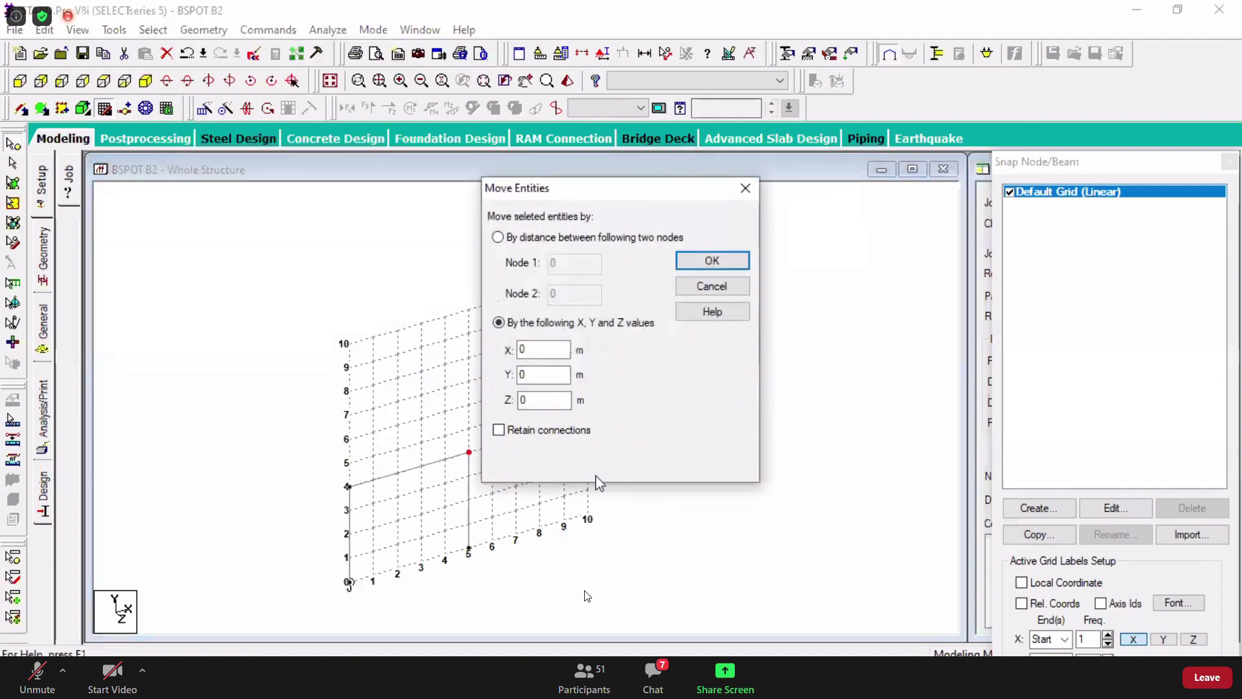
pyautogui.moveTo(608, 188); pyautogui.dragTo(677, 183)
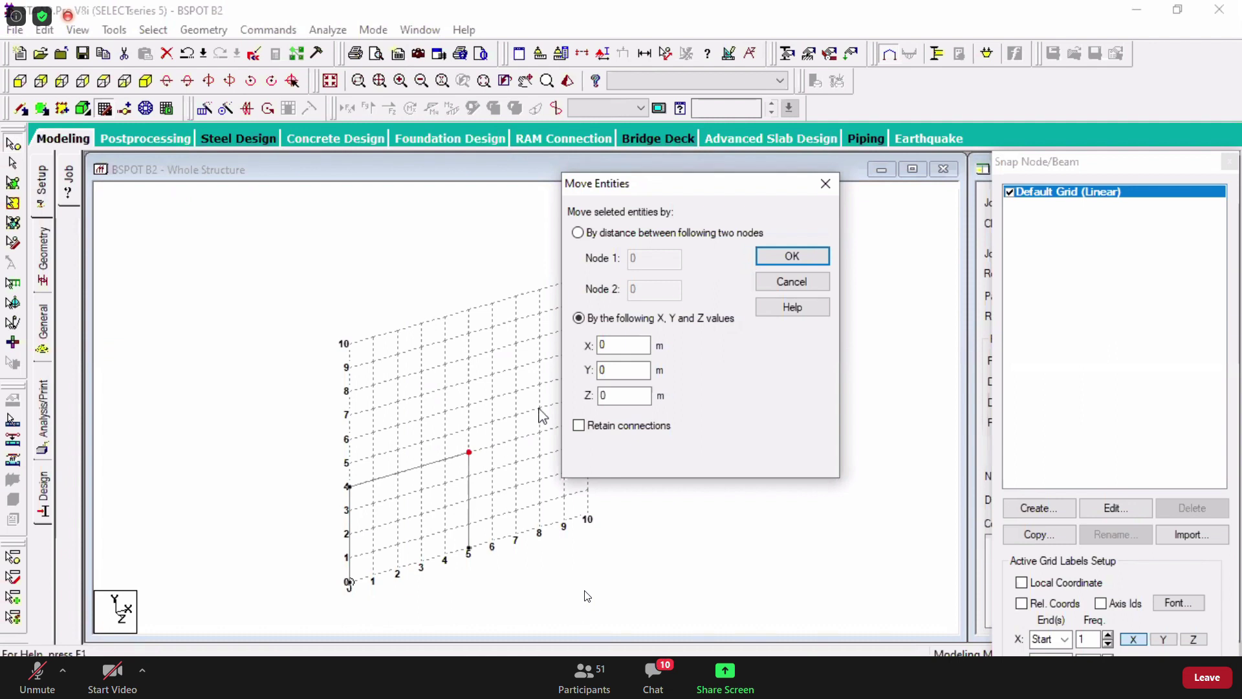
pyautogui.click(619, 346)
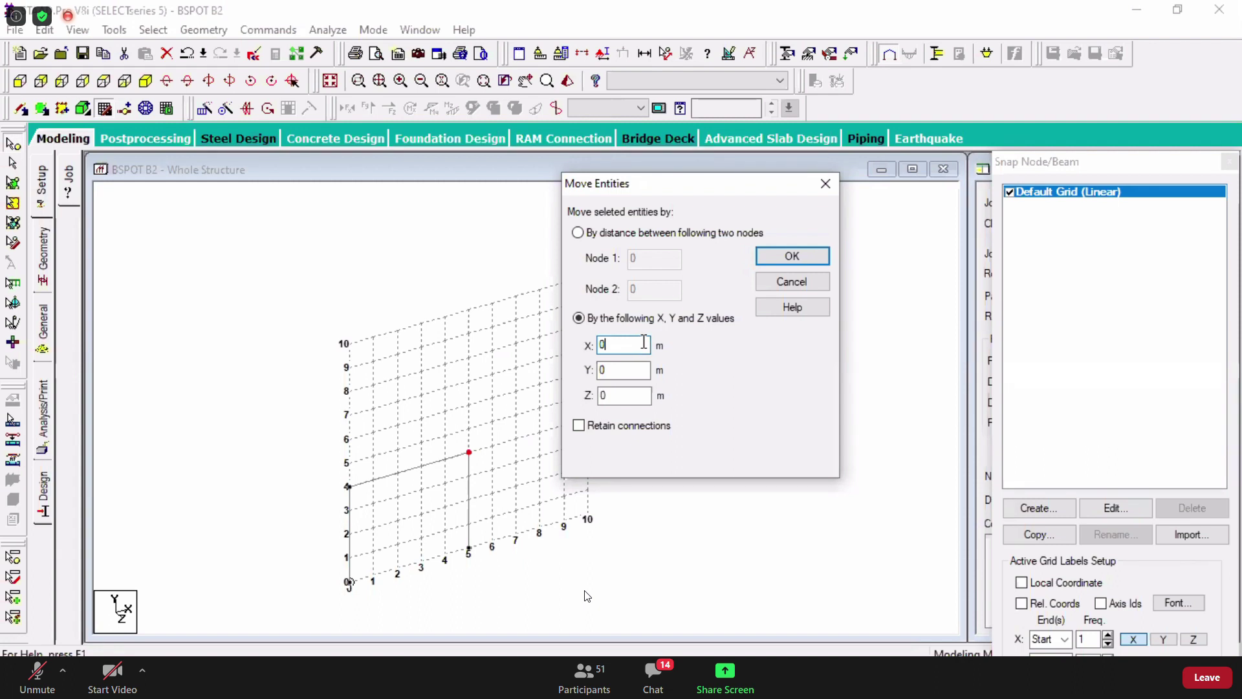
pyautogui.moveTo(621, 345); pyautogui.dragTo(570, 346)
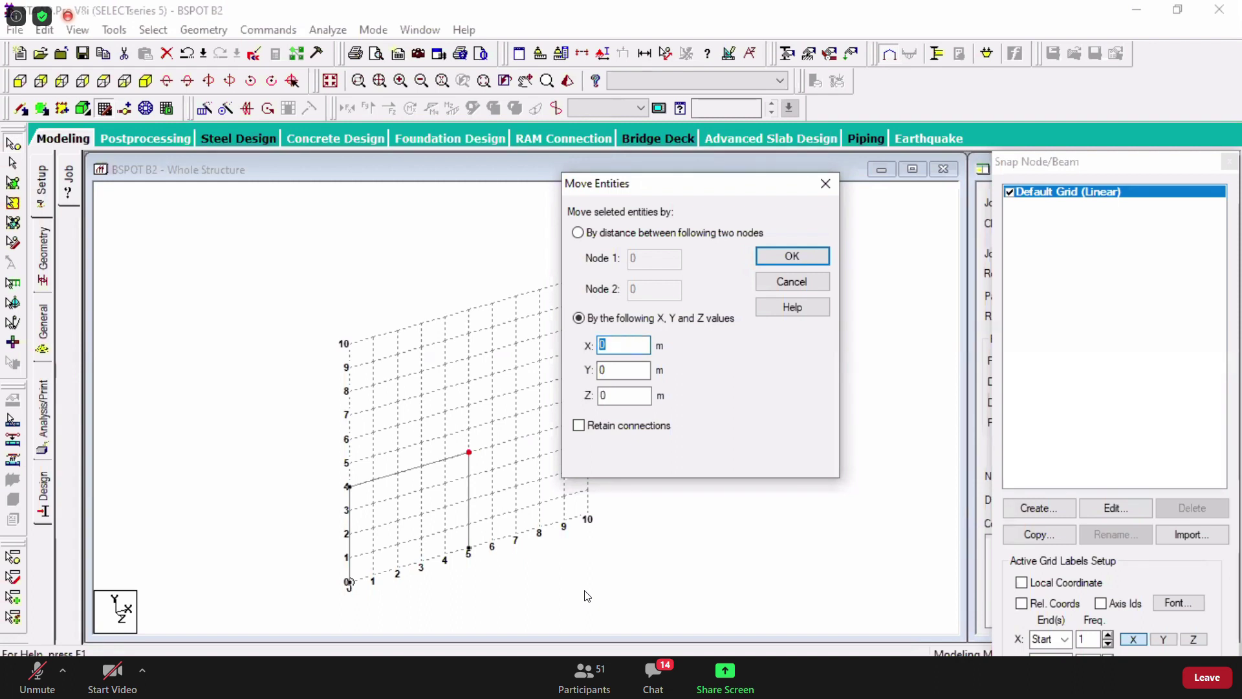
pyautogui.write('1')
pyautogui.click(784, 259)
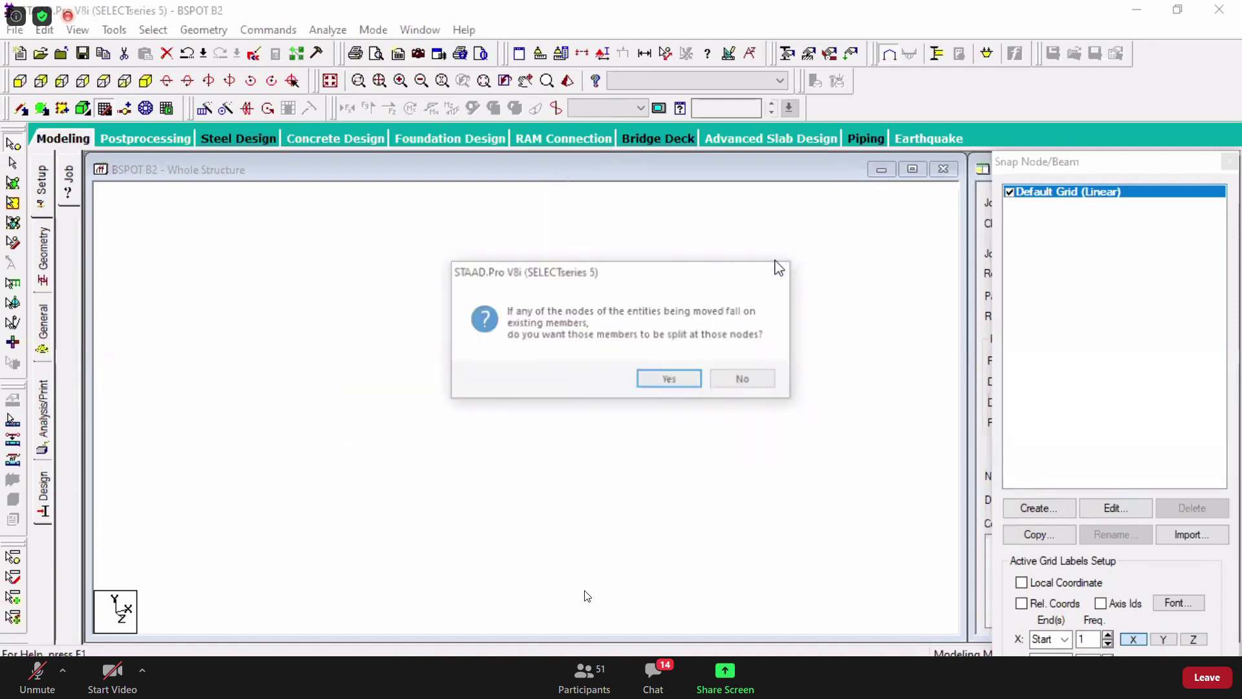
pyautogui.click(678, 381)
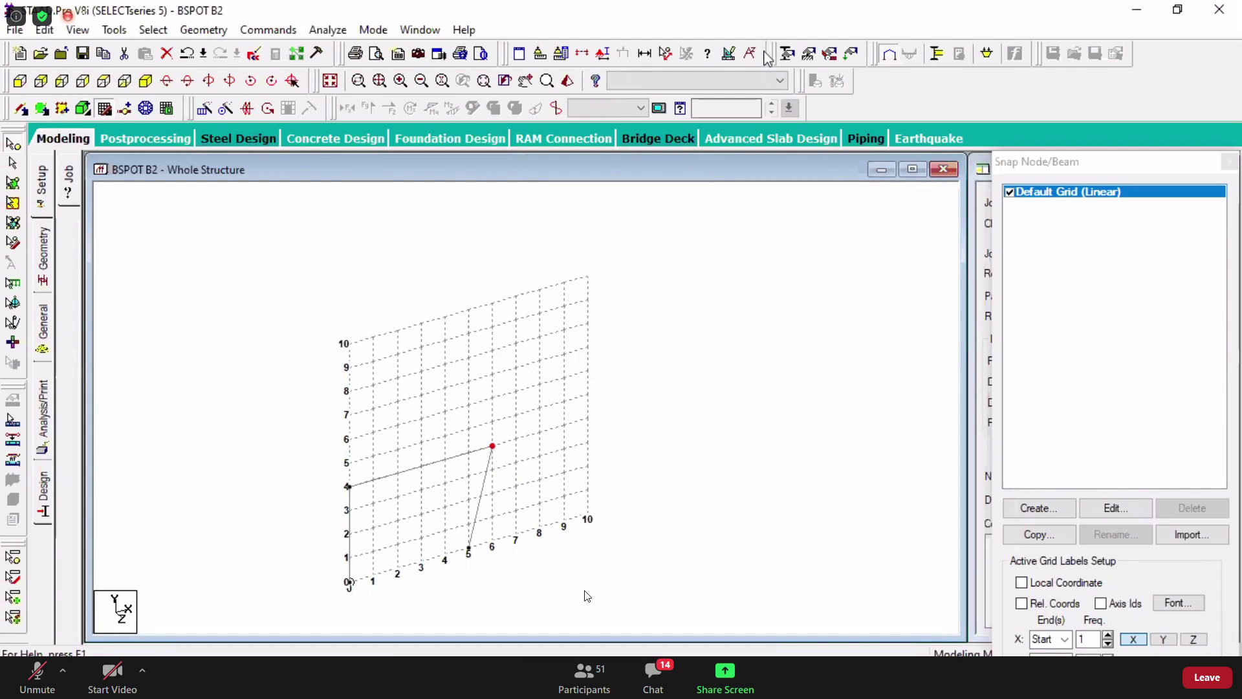
# - Measure the distance between the two top nodes of the frame, and remove the displayed dimension
pyautogui.click(662, 59)
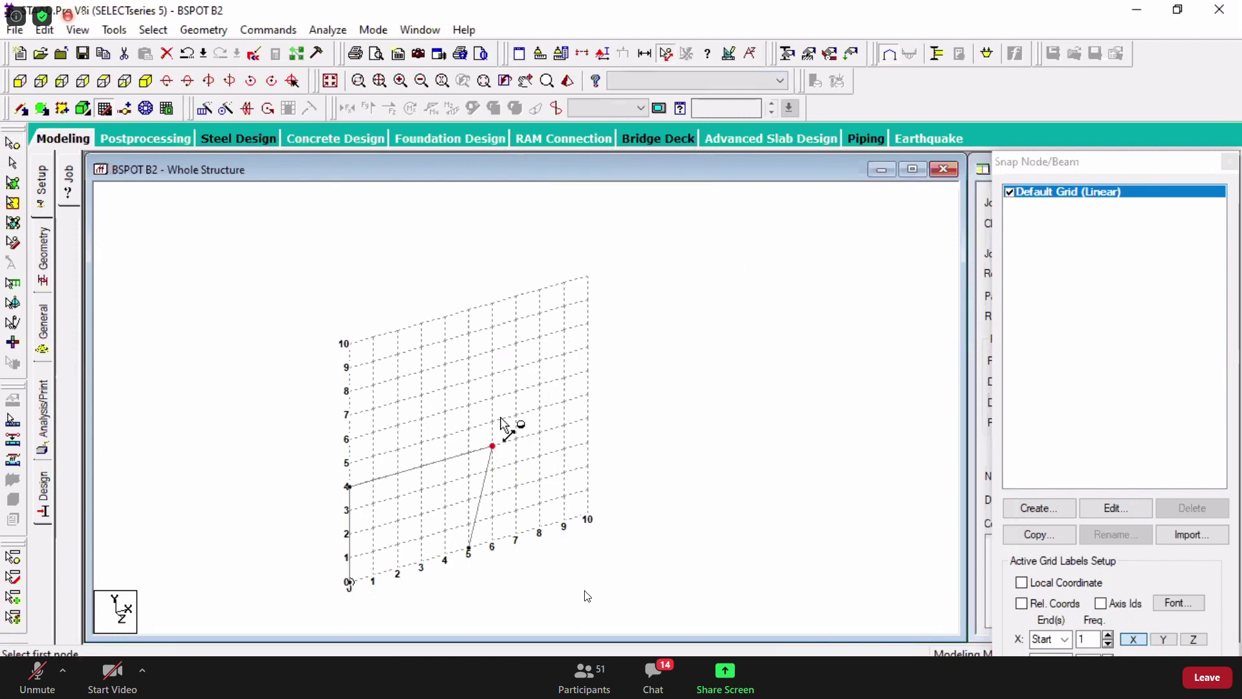
pyautogui.click(349, 486)
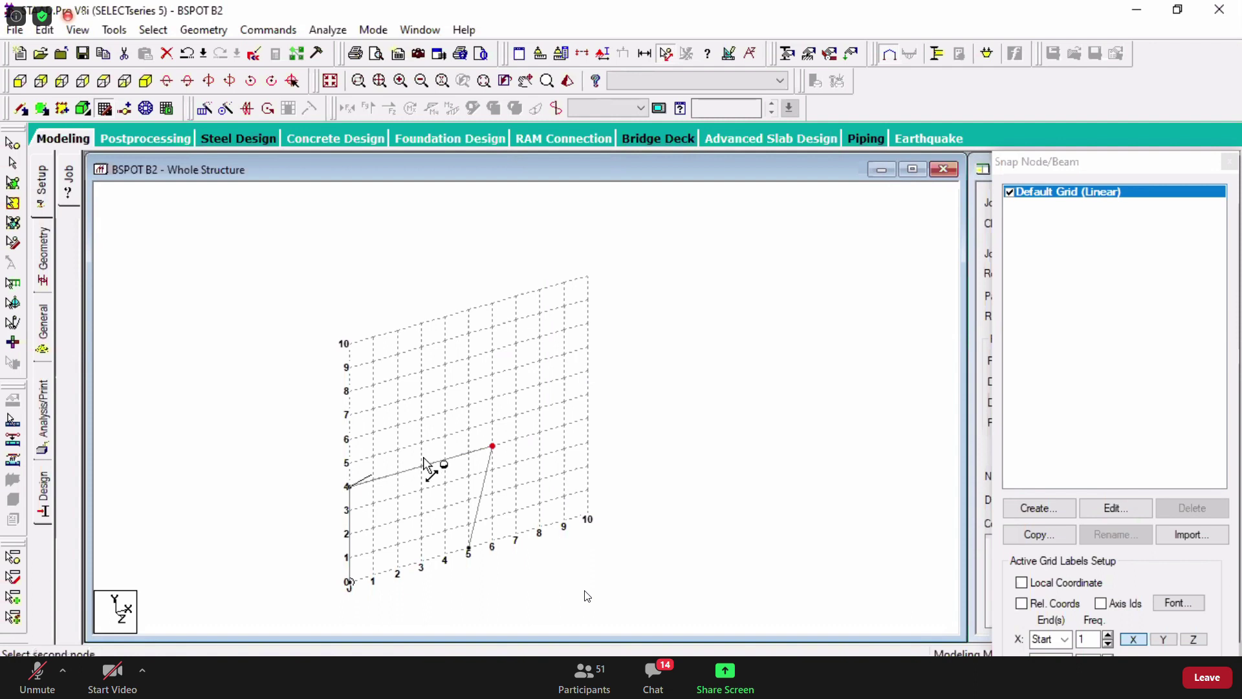
pyautogui.click(492, 447)
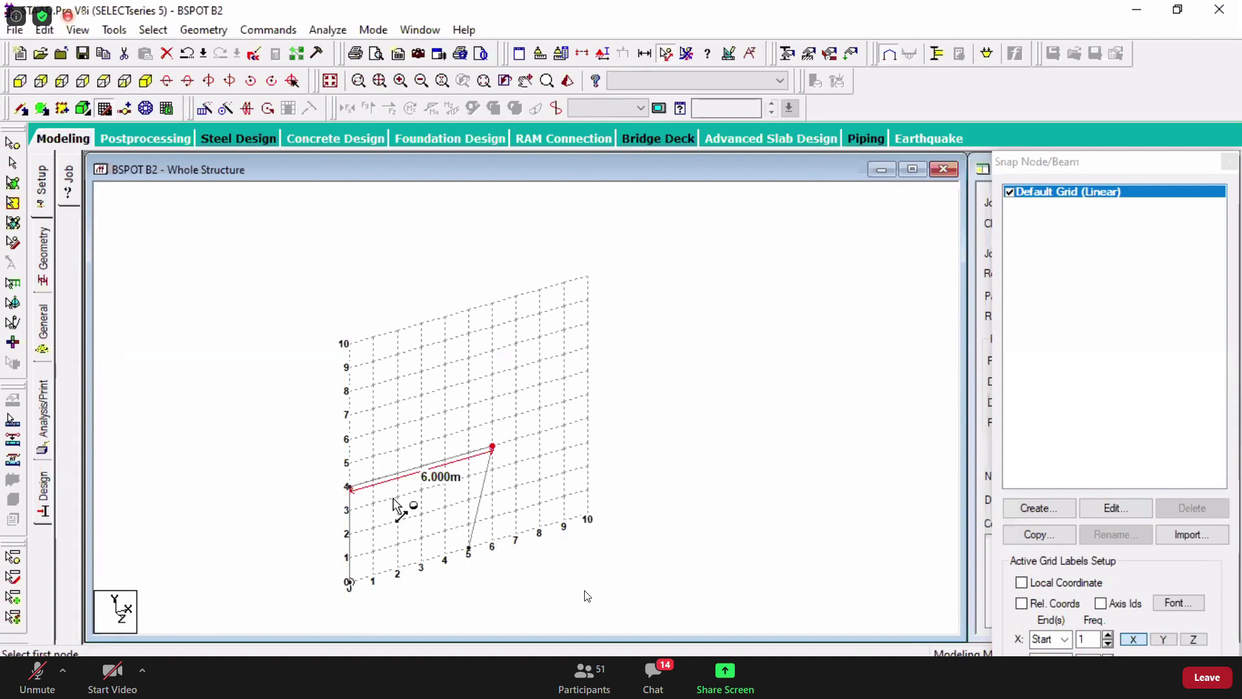
pyautogui.click(687, 53)
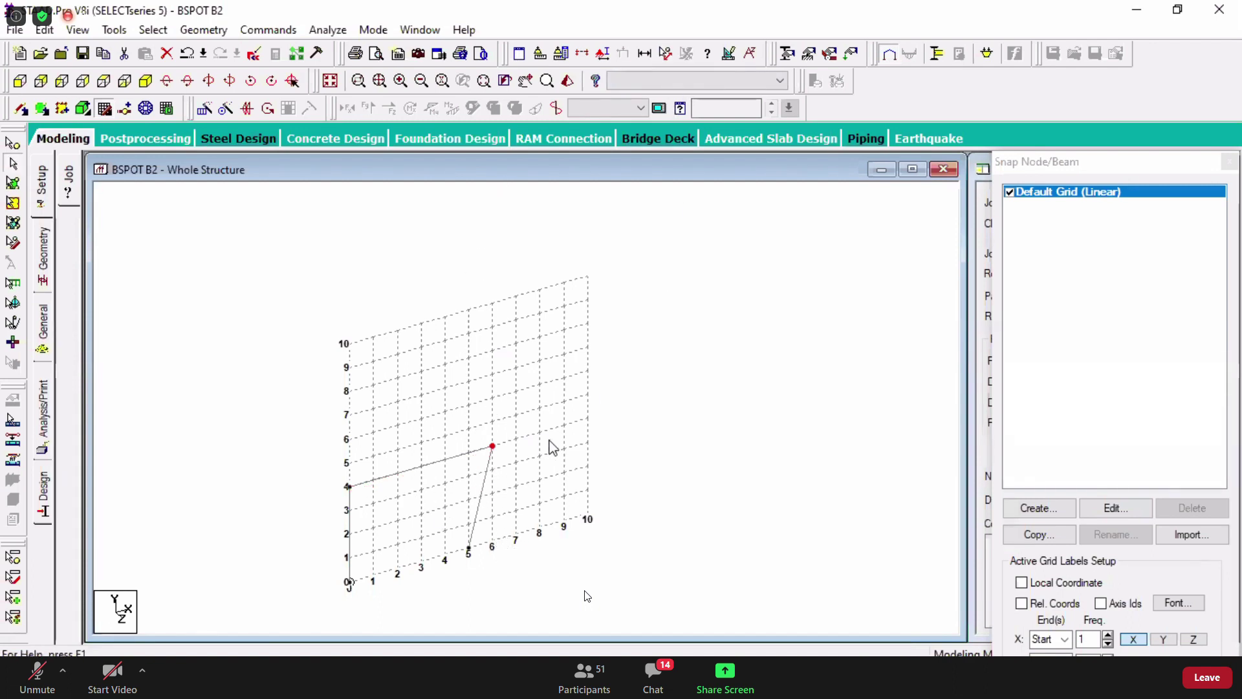
# - Undo the move of the single top node and clear the selection
pyautogui.hotkey('ctrl', 'z')
pyautogui.click(623, 415)
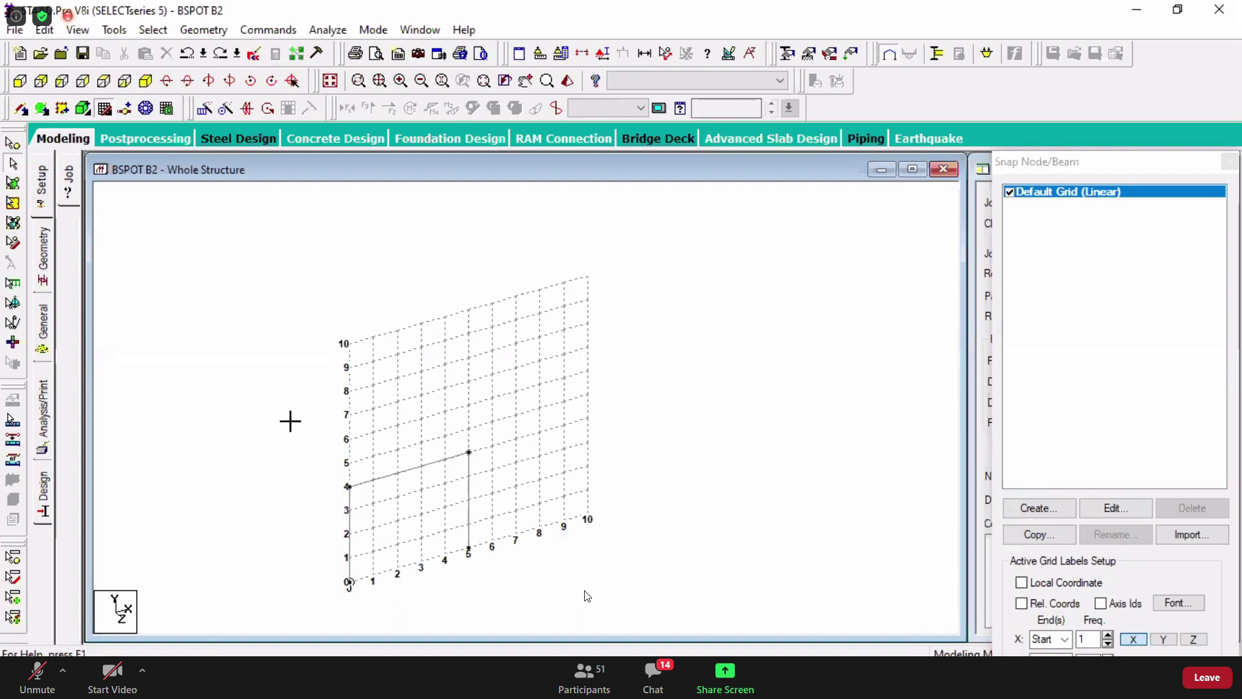
# - Select all four frame nodes and move them 2 m along X, Y and Z, allowing existing members to be split at the moved nodes
pyautogui.click(13, 143)
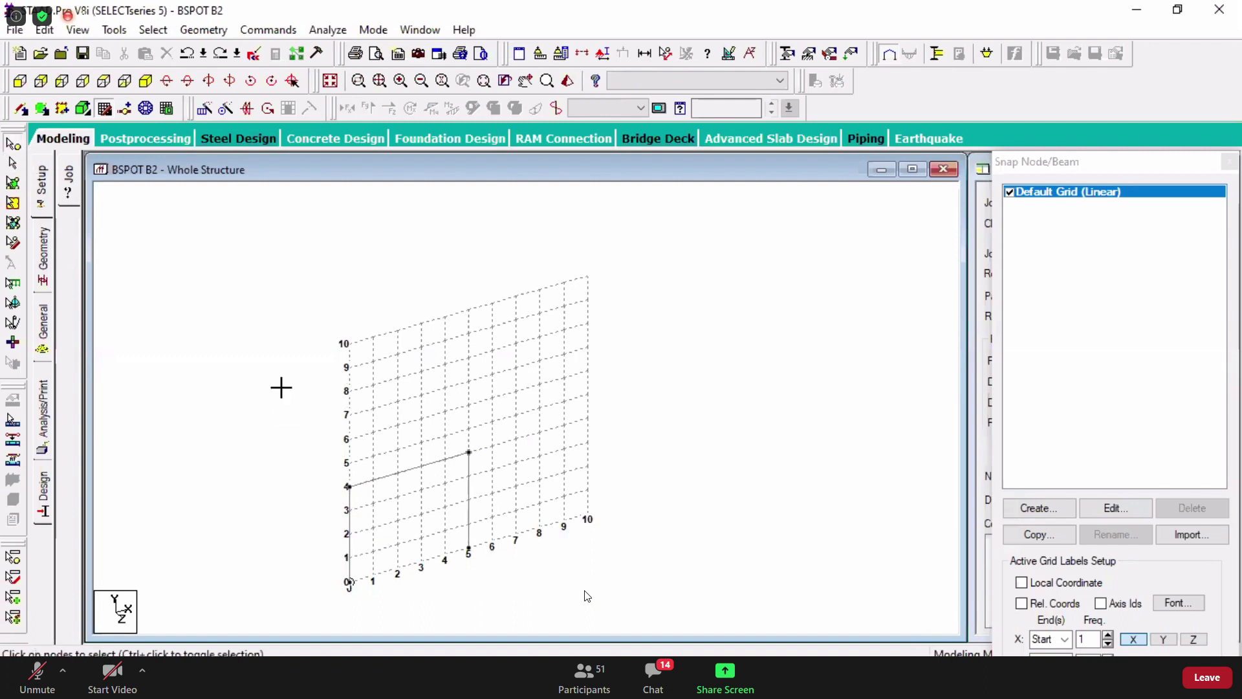
pyautogui.moveTo(283, 388); pyautogui.dragTo(538, 631)
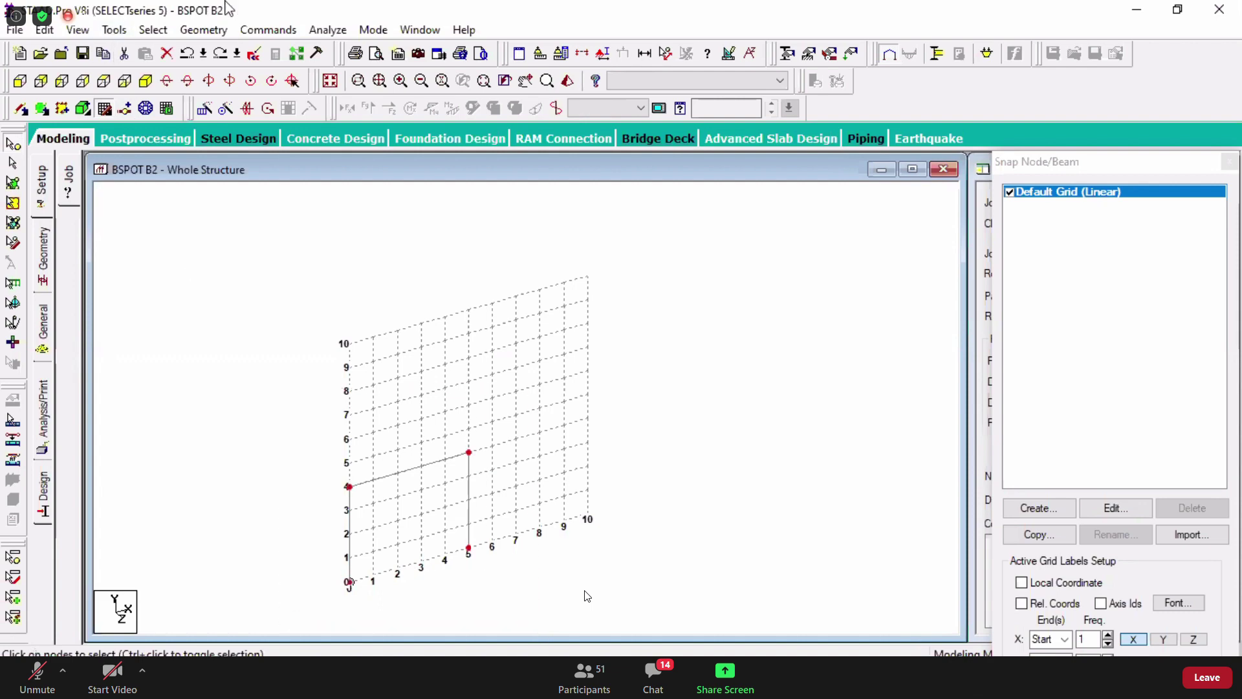
pyautogui.click(204, 30)
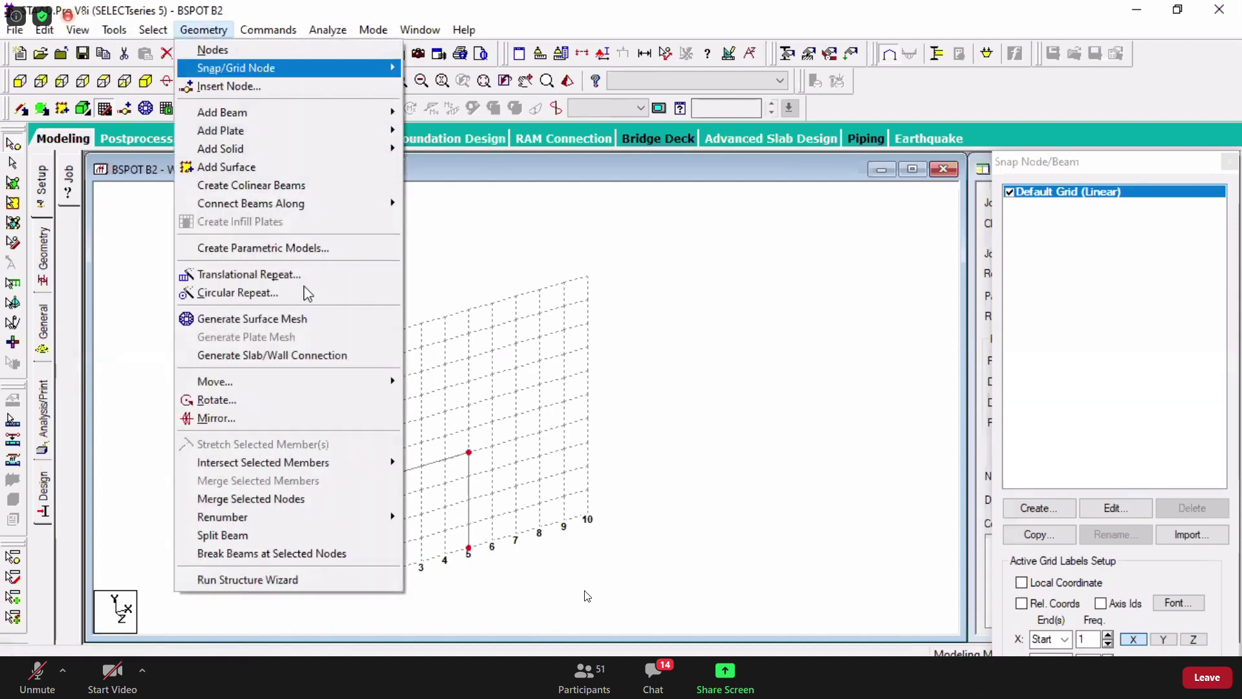
pyautogui.moveTo(352, 387)
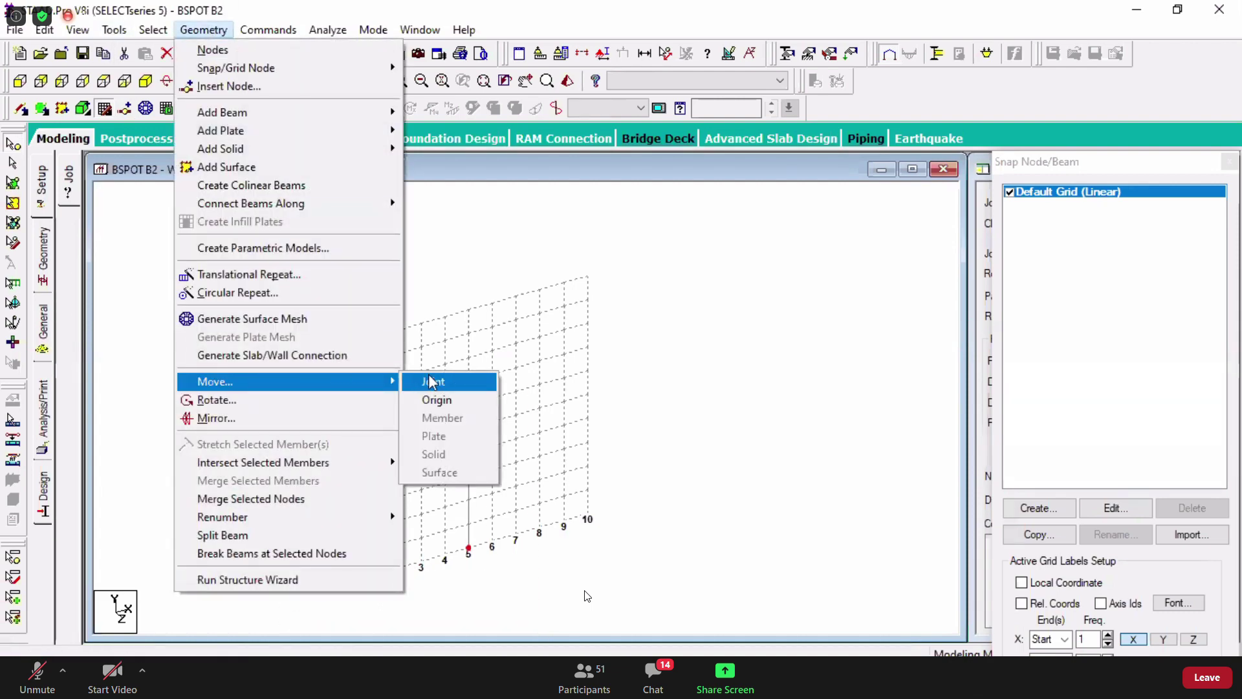
pyautogui.click(431, 382)
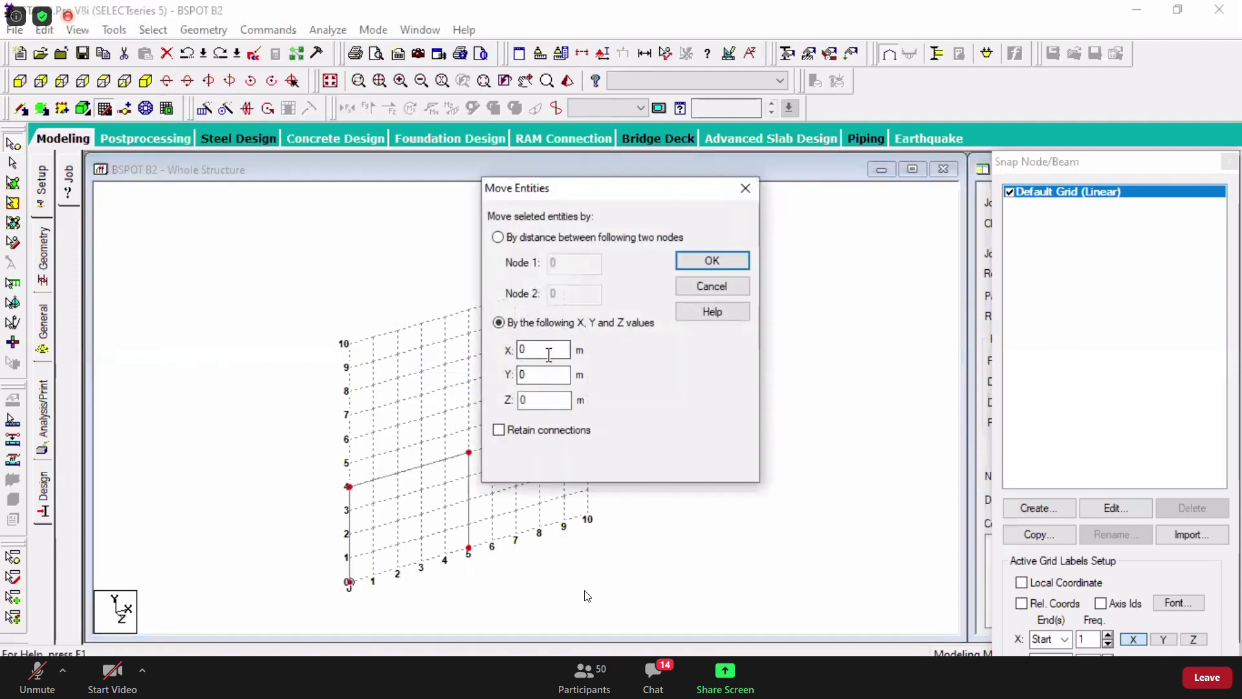
pyautogui.doubleClick(548, 349)
pyautogui.write('2')
pyautogui.doubleClick(522, 374)
pyautogui.write('2')
pyautogui.press('Tab')
pyautogui.write('2')
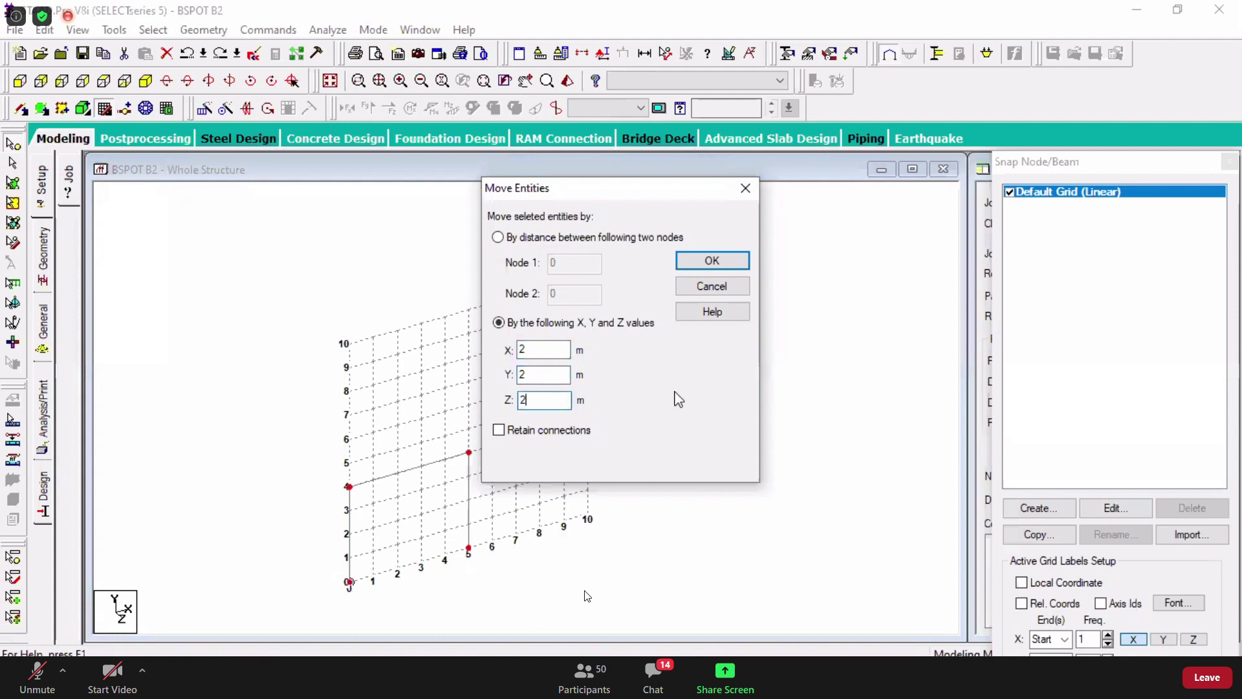
pyautogui.click(737, 260)
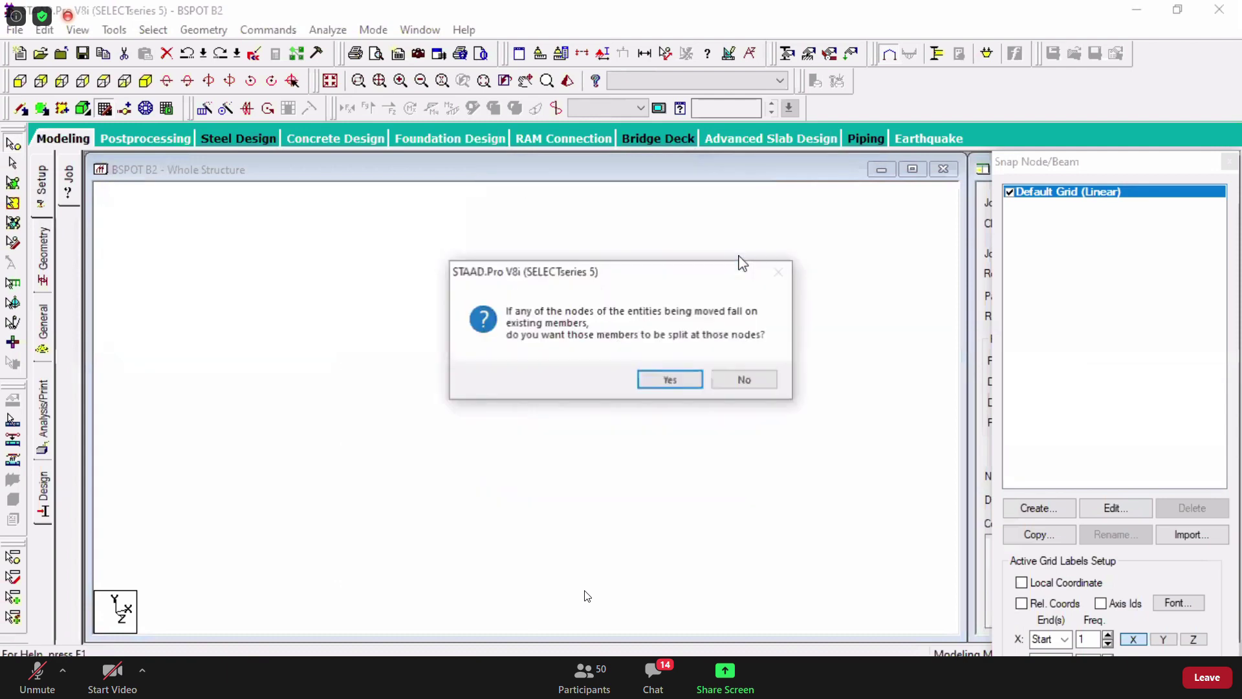
pyautogui.click(692, 384)
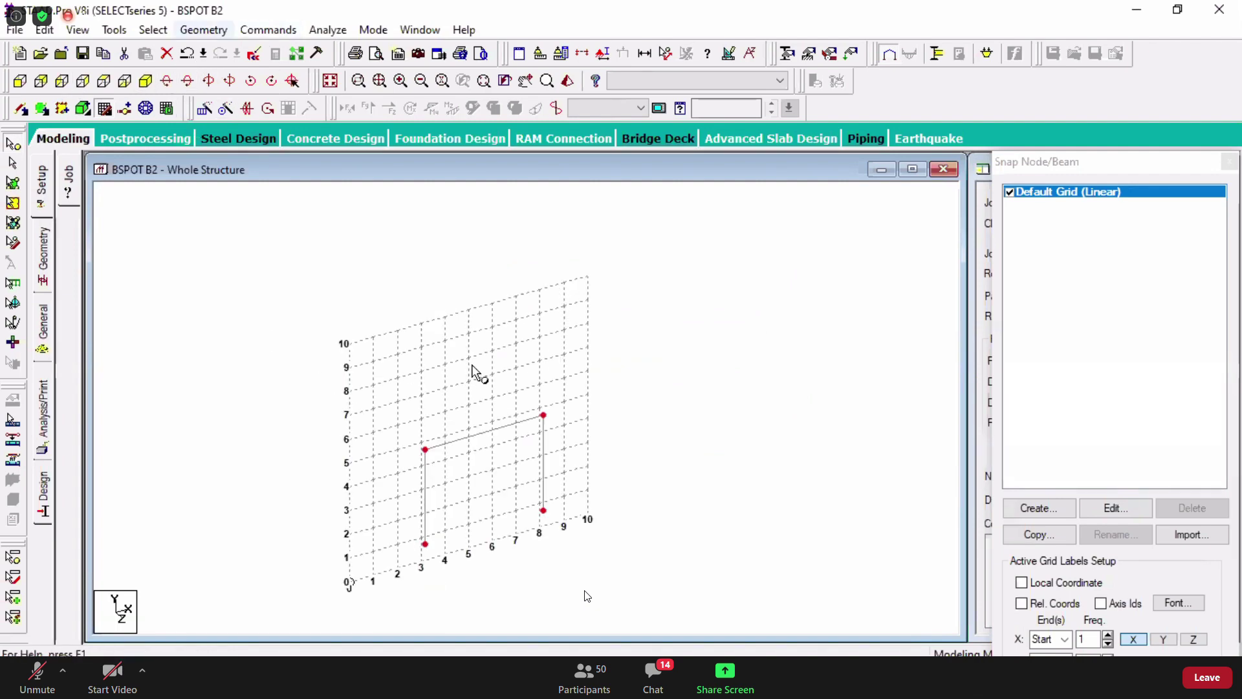
# - Move the selected frame nodes -2 m along X, Y and Z, allowing existing members to be split, and clear the selection
pyautogui.click(203, 30)
pyautogui.moveTo(388, 382)
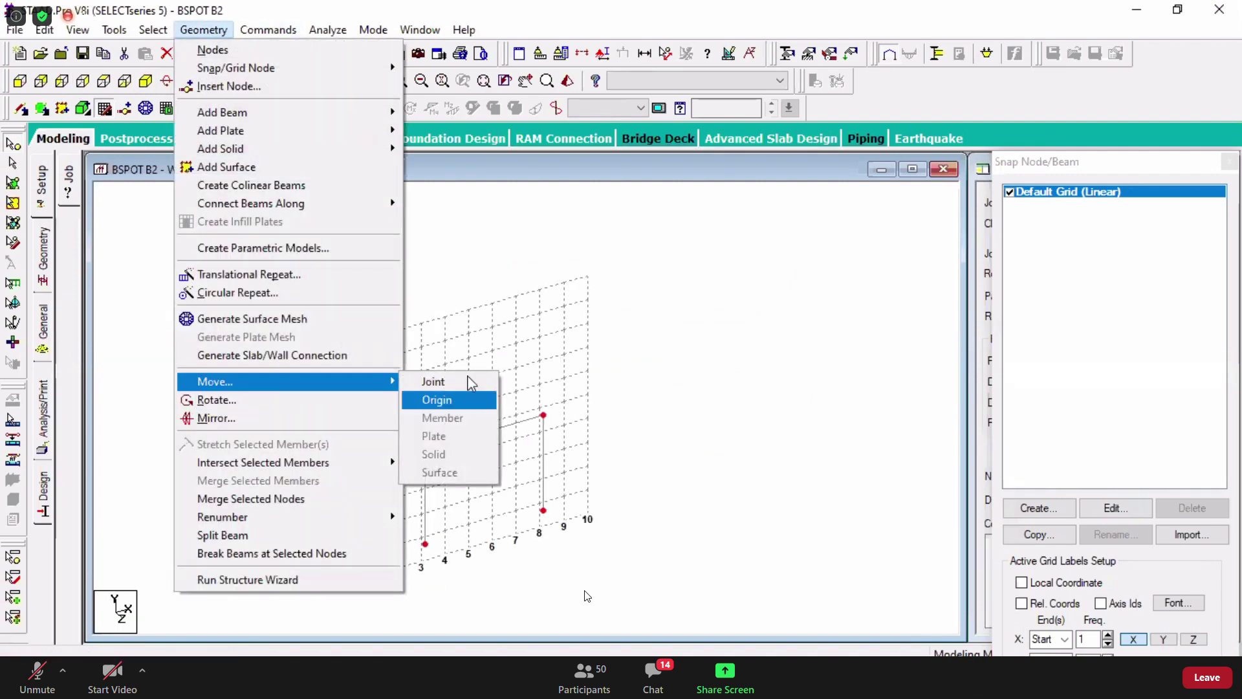
pyautogui.click(470, 382)
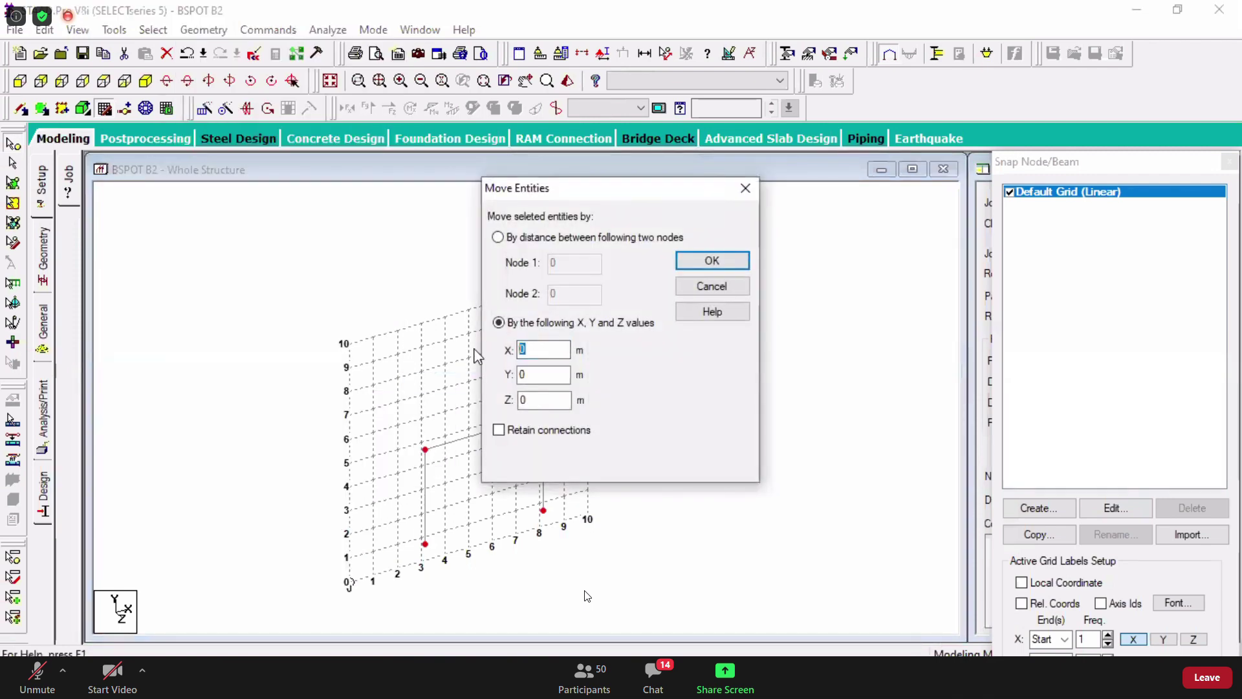
pyautogui.write('-2')
pyautogui.press('Tab')
pyautogui.press('BackSpace')
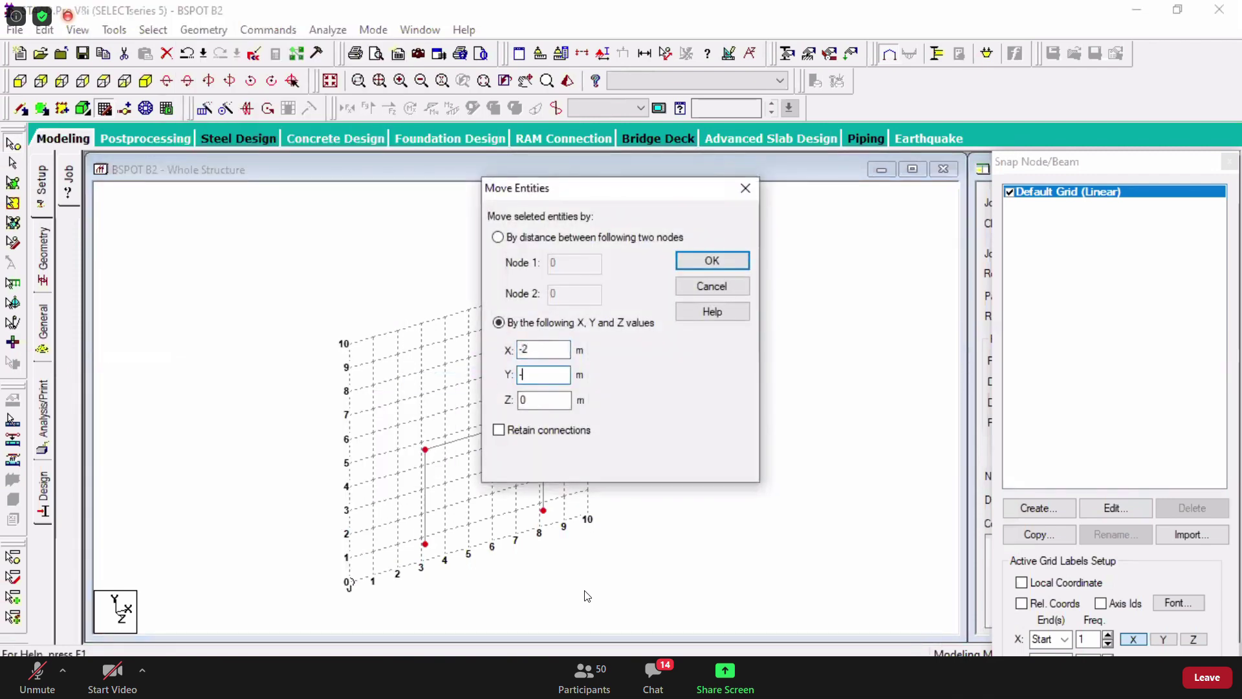
pyautogui.write('-2')
pyautogui.press('Tab')
pyautogui.write('-2')
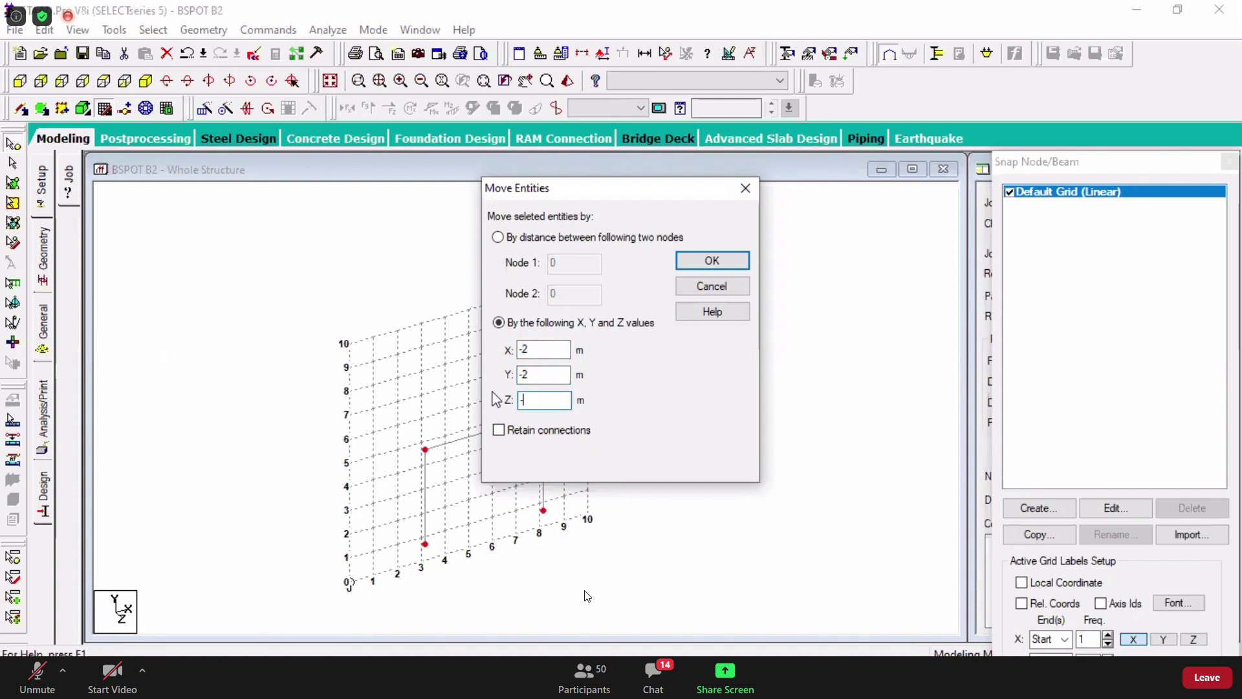
pyautogui.click(711, 264)
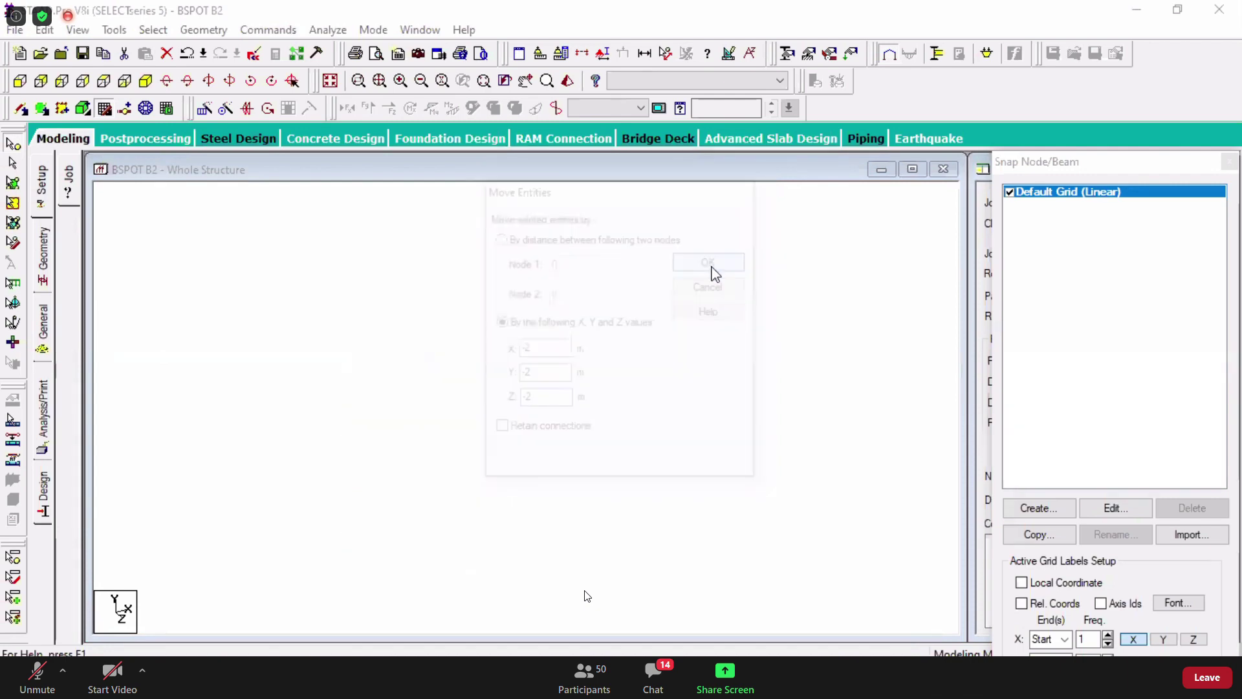
pyautogui.click(646, 381)
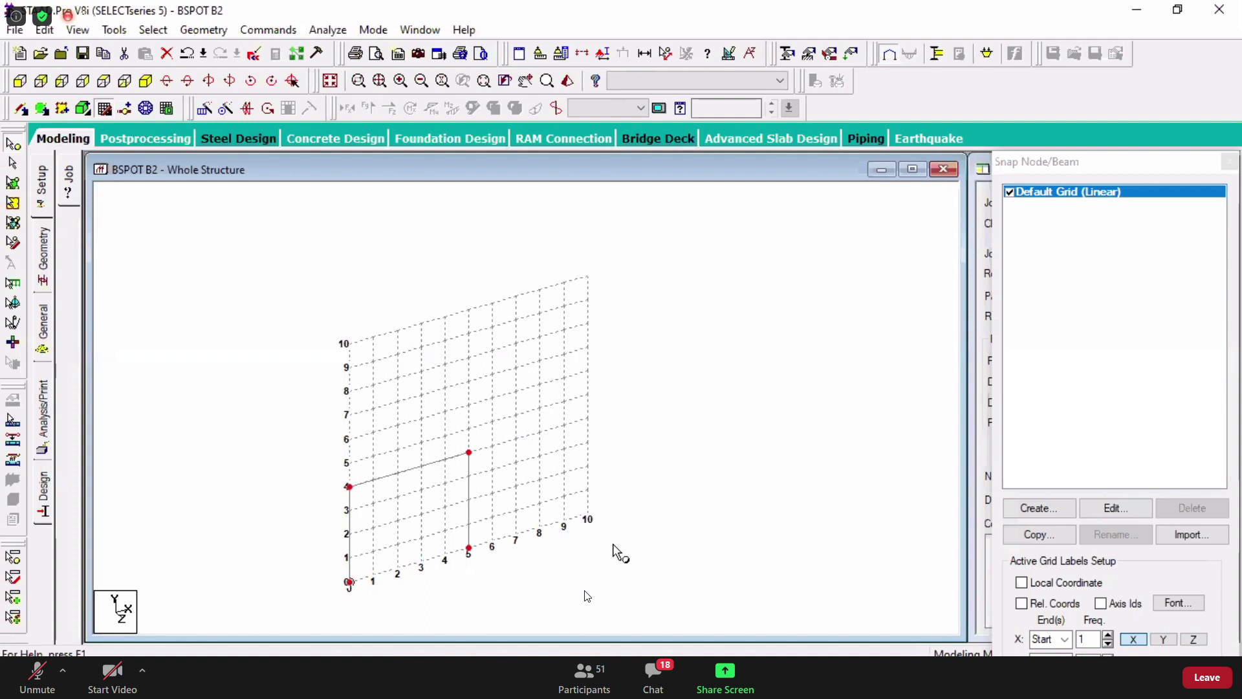
pyautogui.click(667, 375)
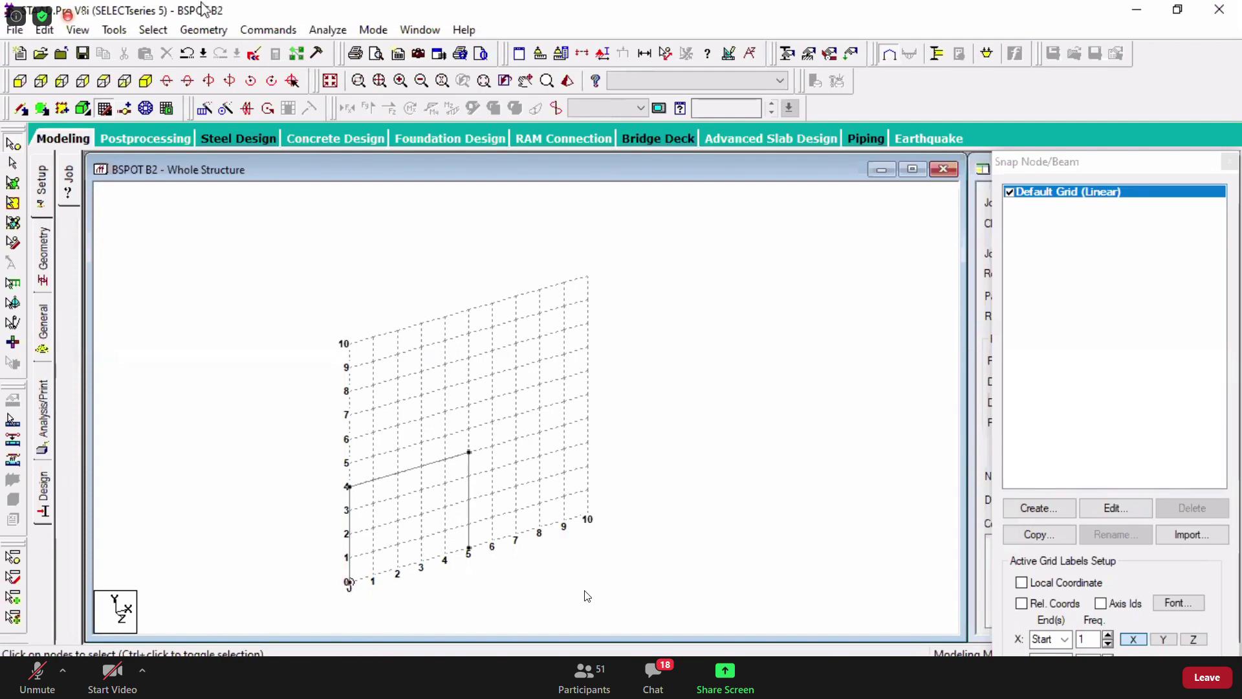
pyautogui.click(215, 31)
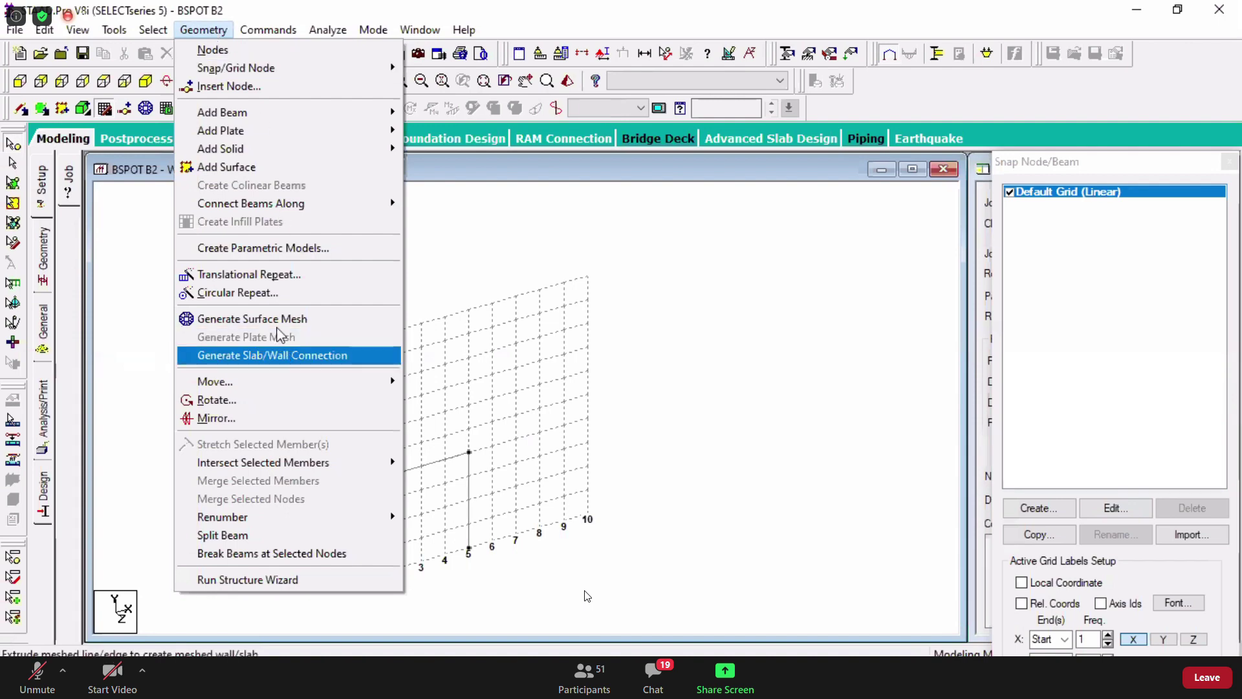
pyautogui.moveTo(258, 385)
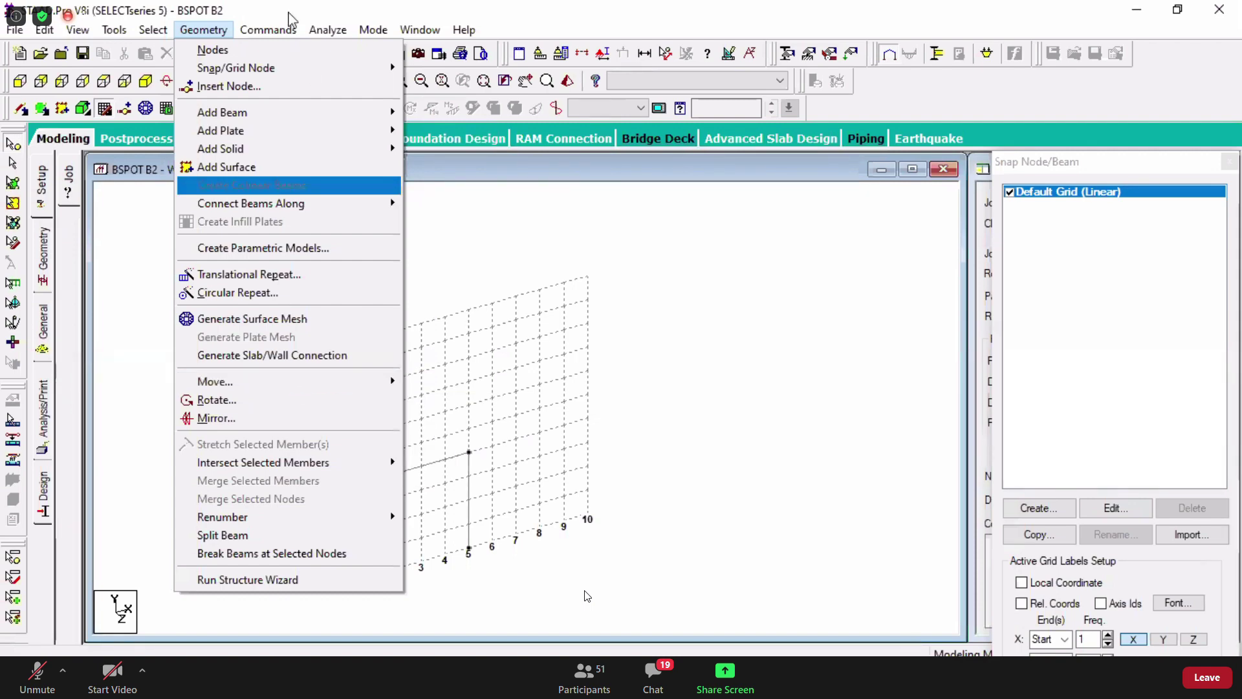
pyautogui.moveTo(271, 27)
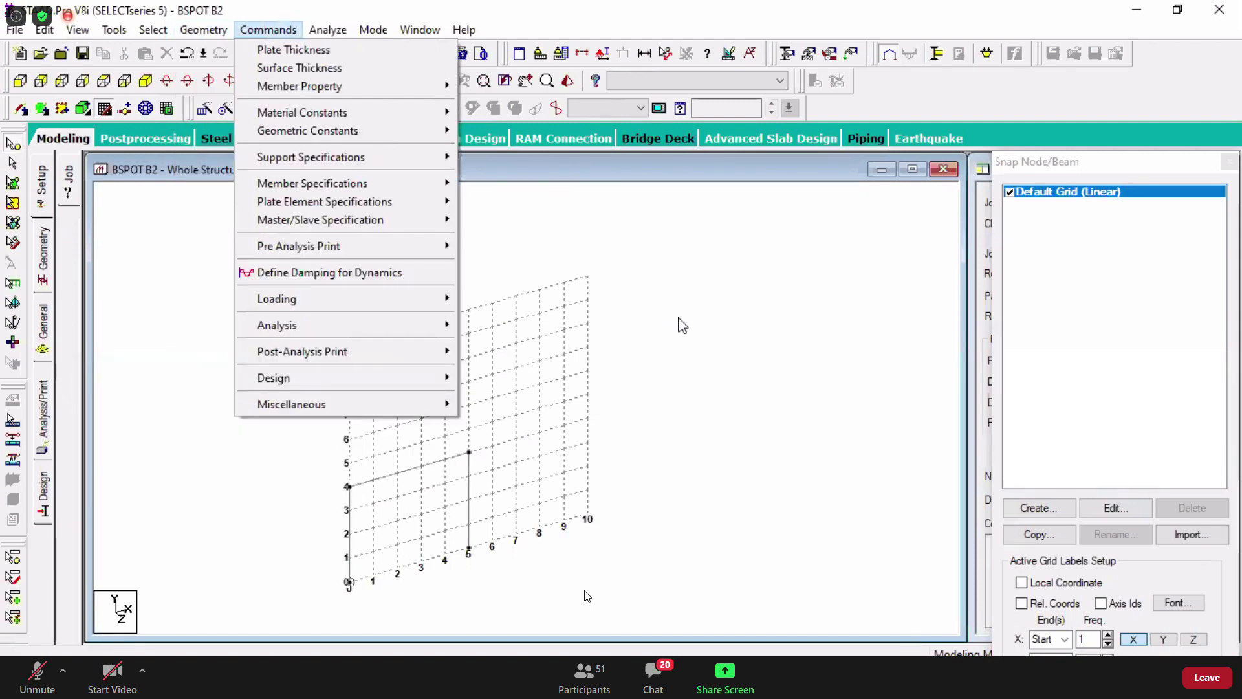
pyautogui.click(681, 326)
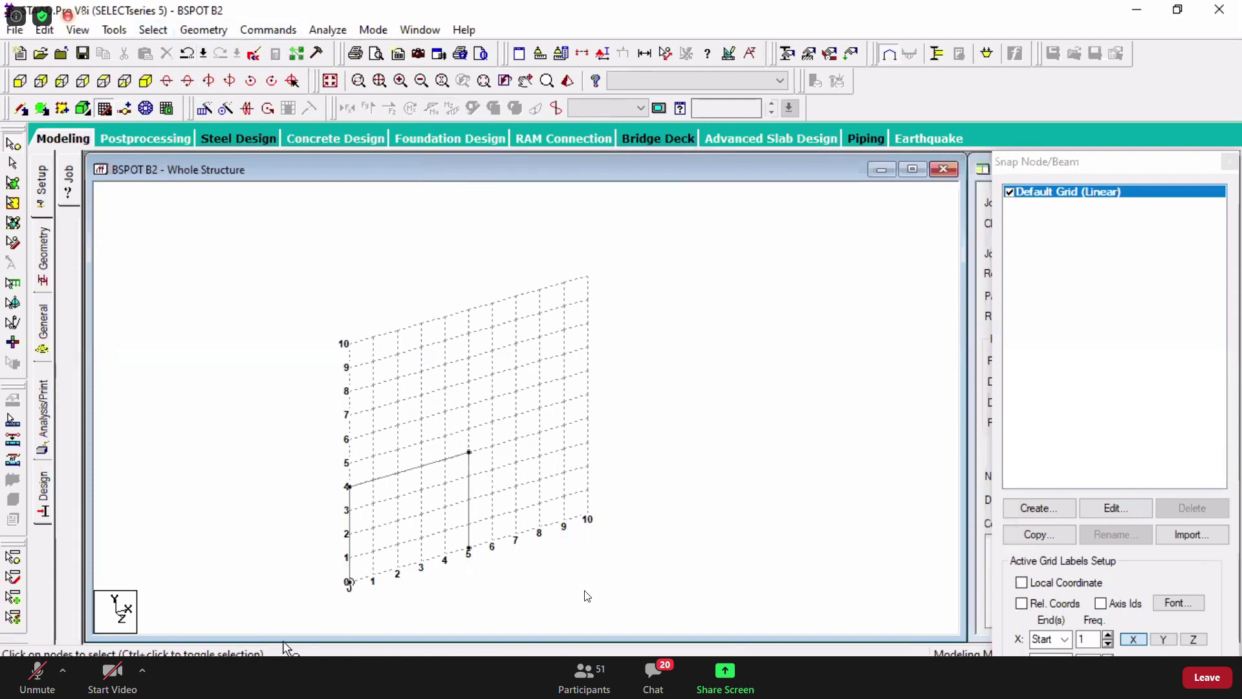
pyautogui.click(348, 583)
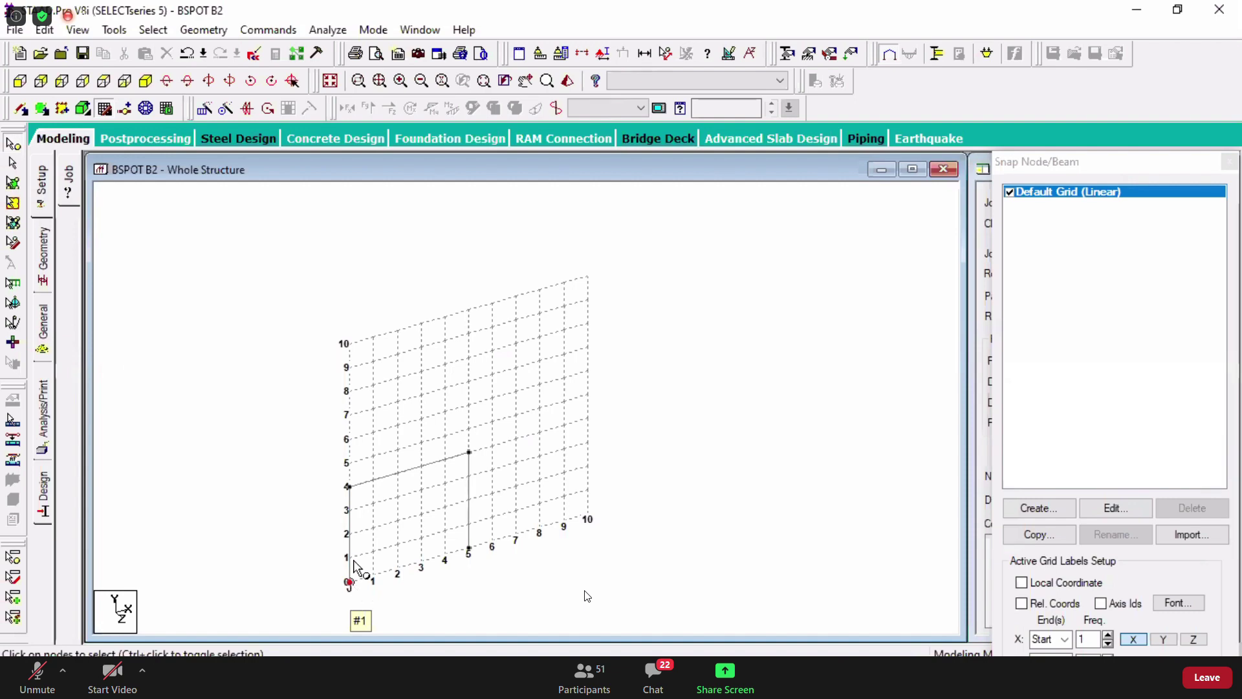
pyautogui.click(192, 30)
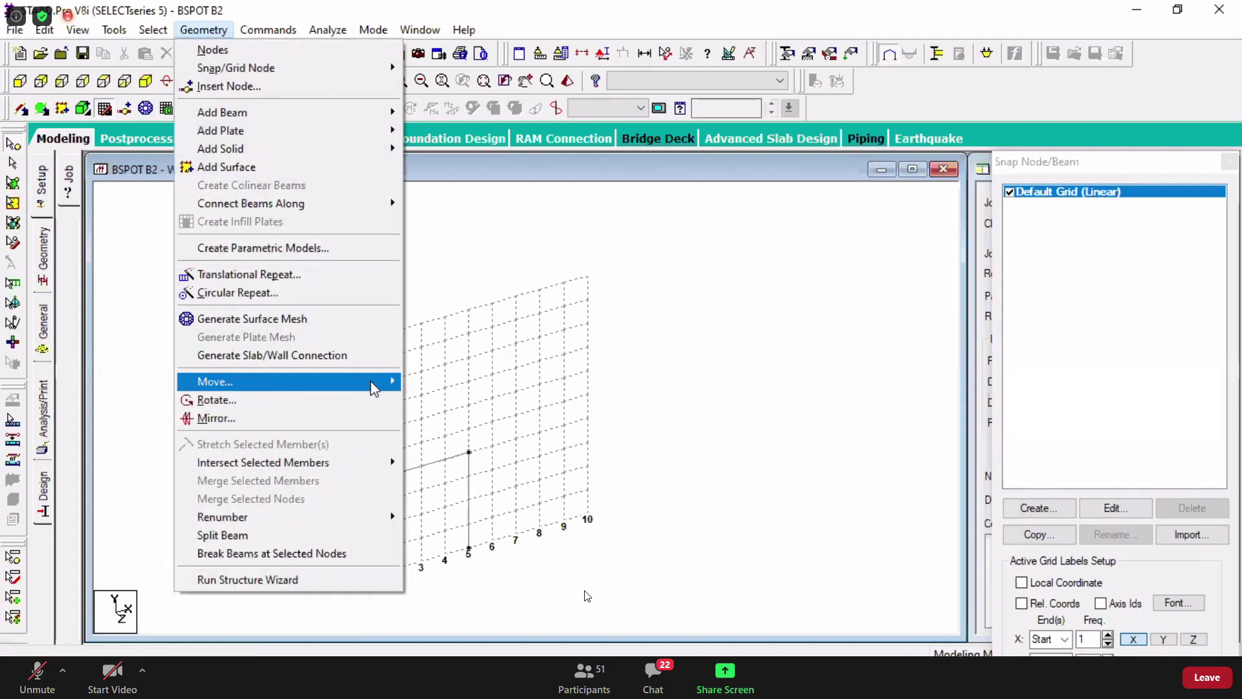
pyautogui.click(782, 242)
# - Select only the frame's top node at X = 5 m and move it 1 m along Y
pyautogui.moveTo(428, 417); pyautogui.dragTo(502, 492)
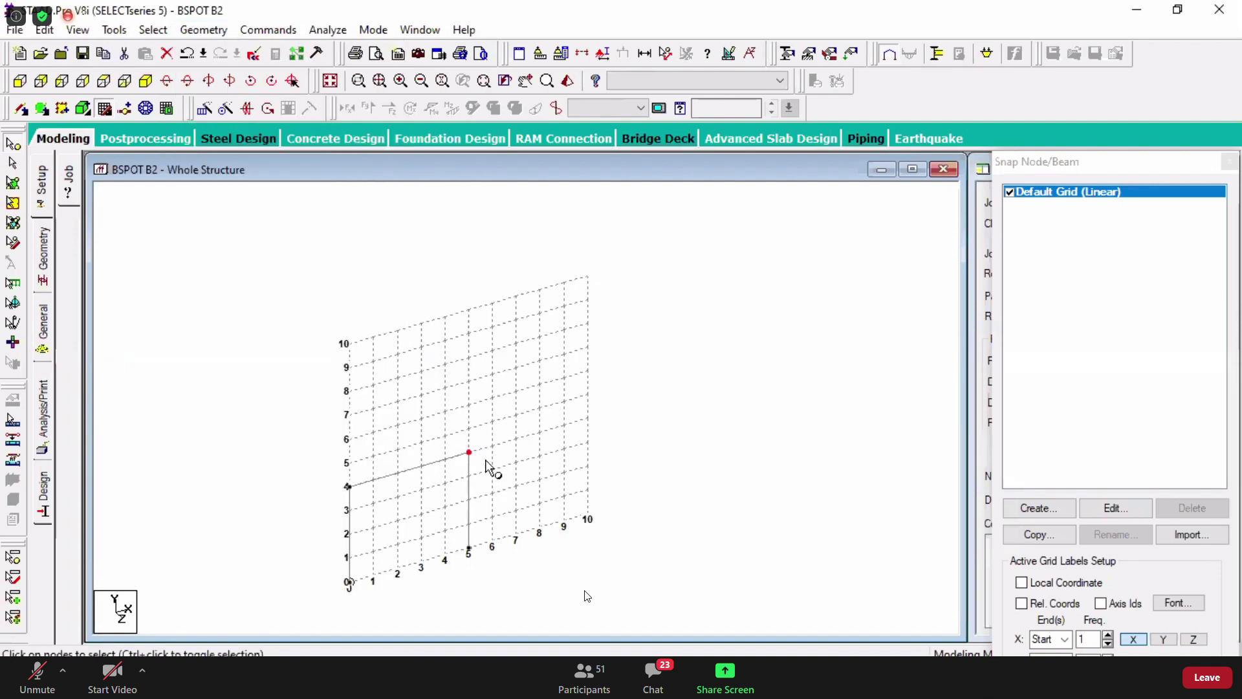
pyautogui.click(203, 30)
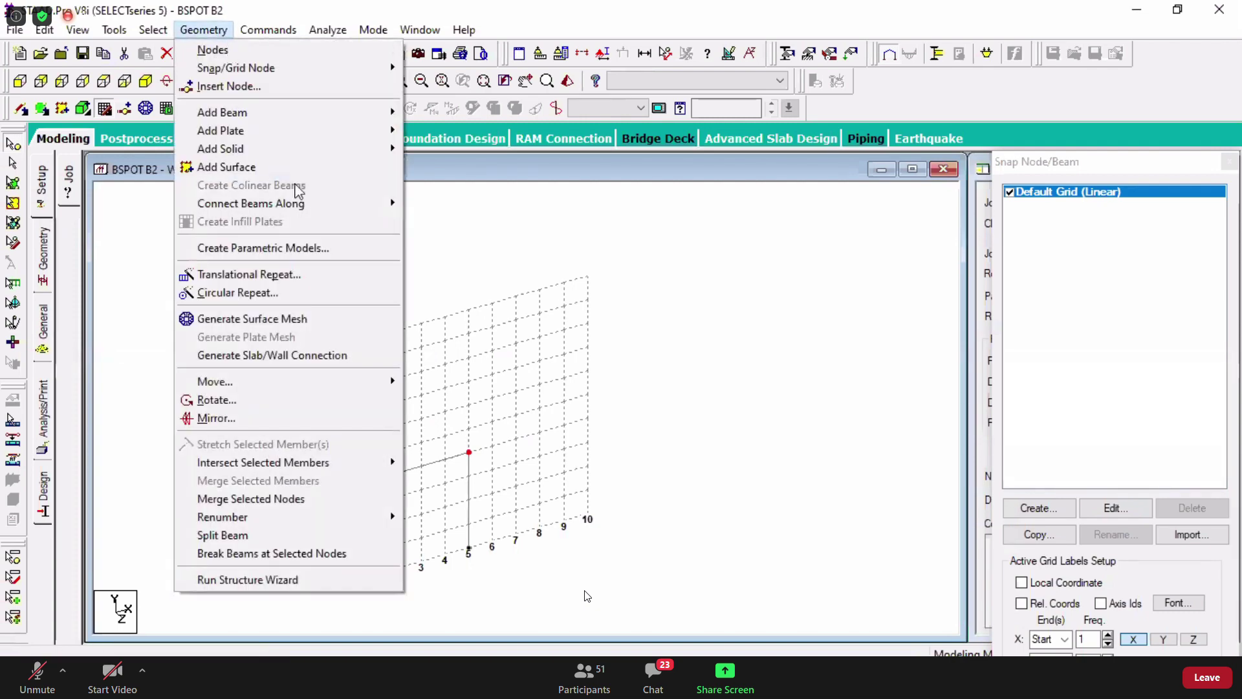
pyautogui.moveTo(370, 383)
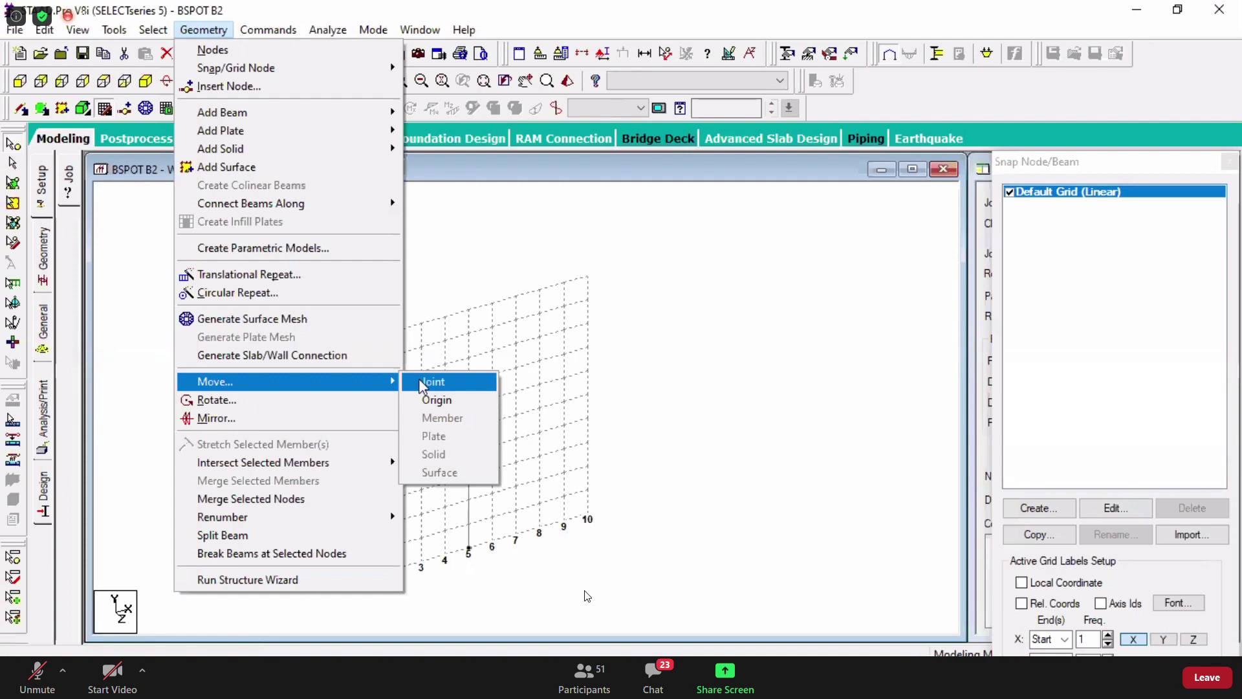
pyautogui.click(431, 381)
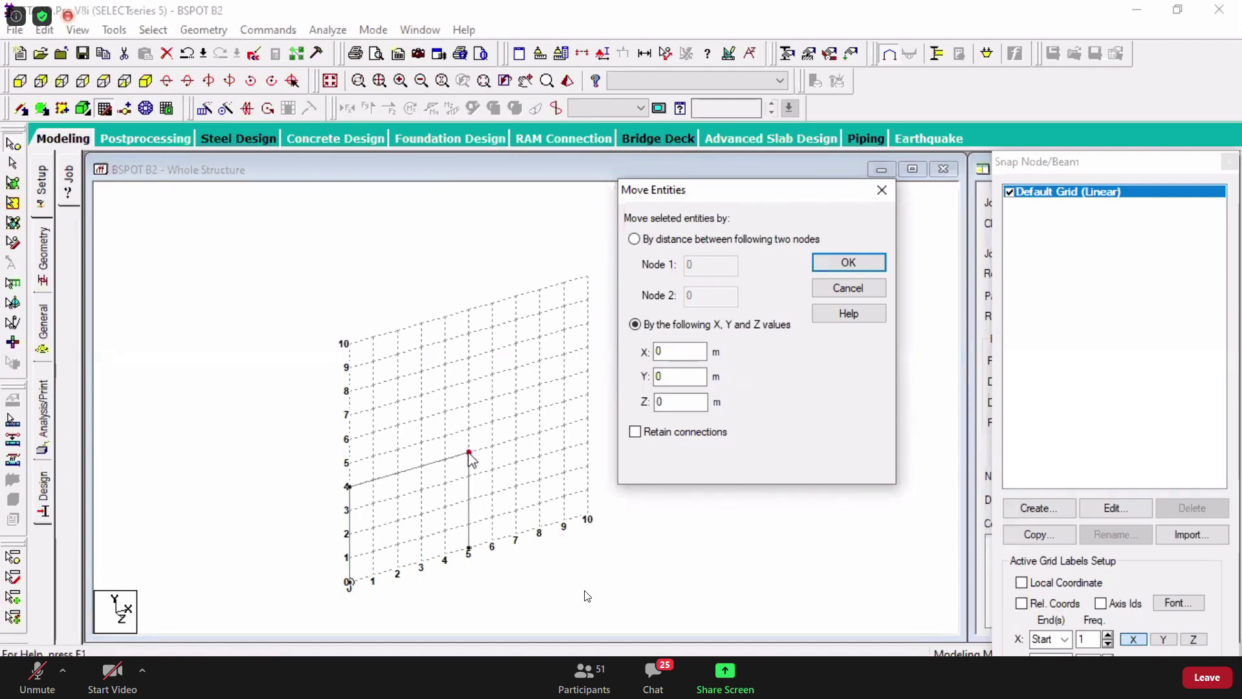
pyautogui.click(668, 381)
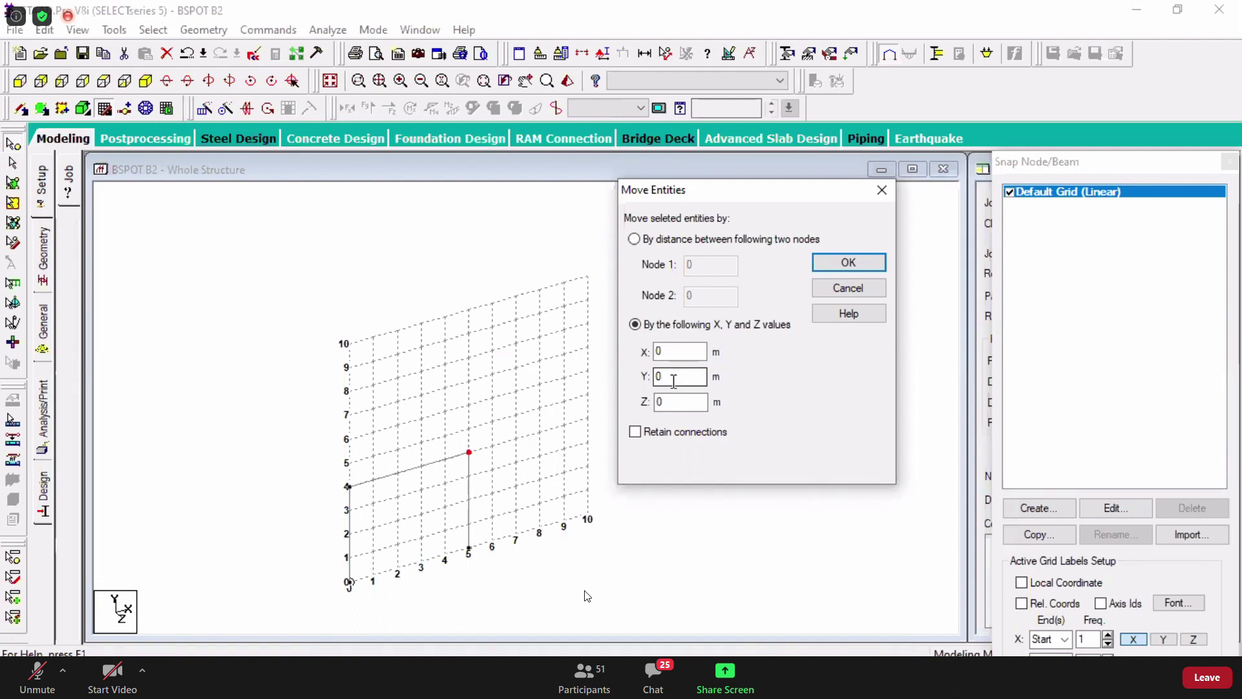
pyautogui.moveTo(672, 378); pyautogui.dragTo(645, 384)
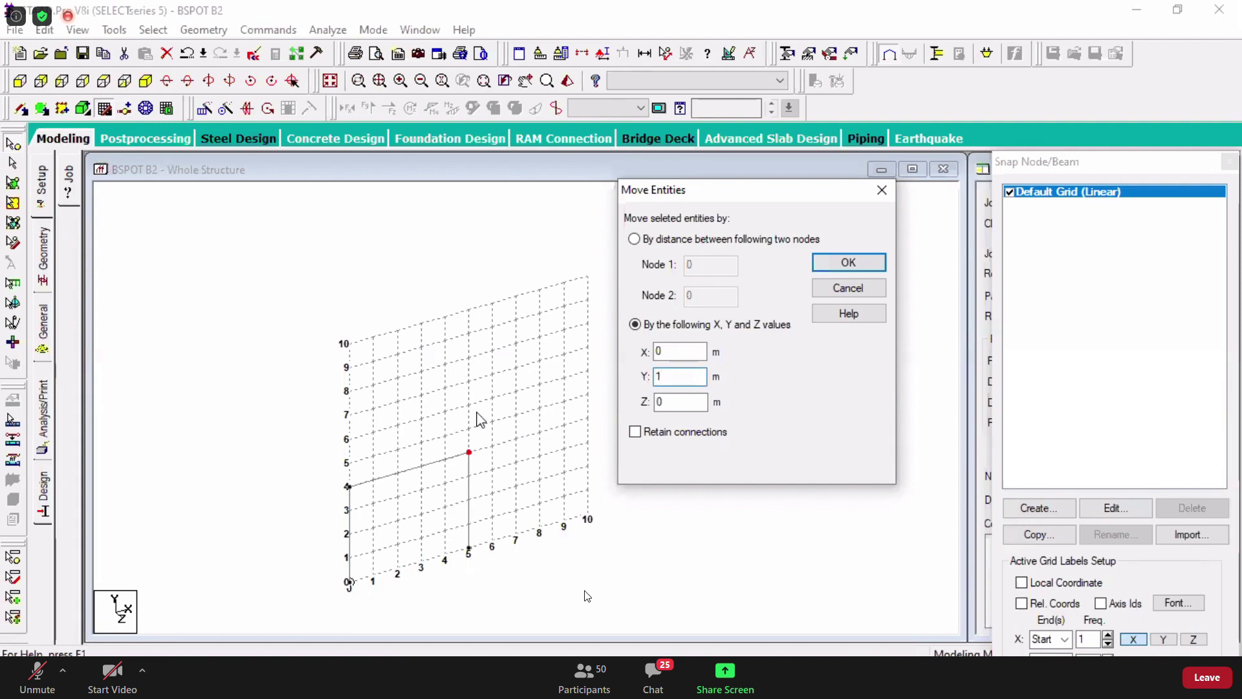
pyautogui.click(848, 262)
pyautogui.press('Return')
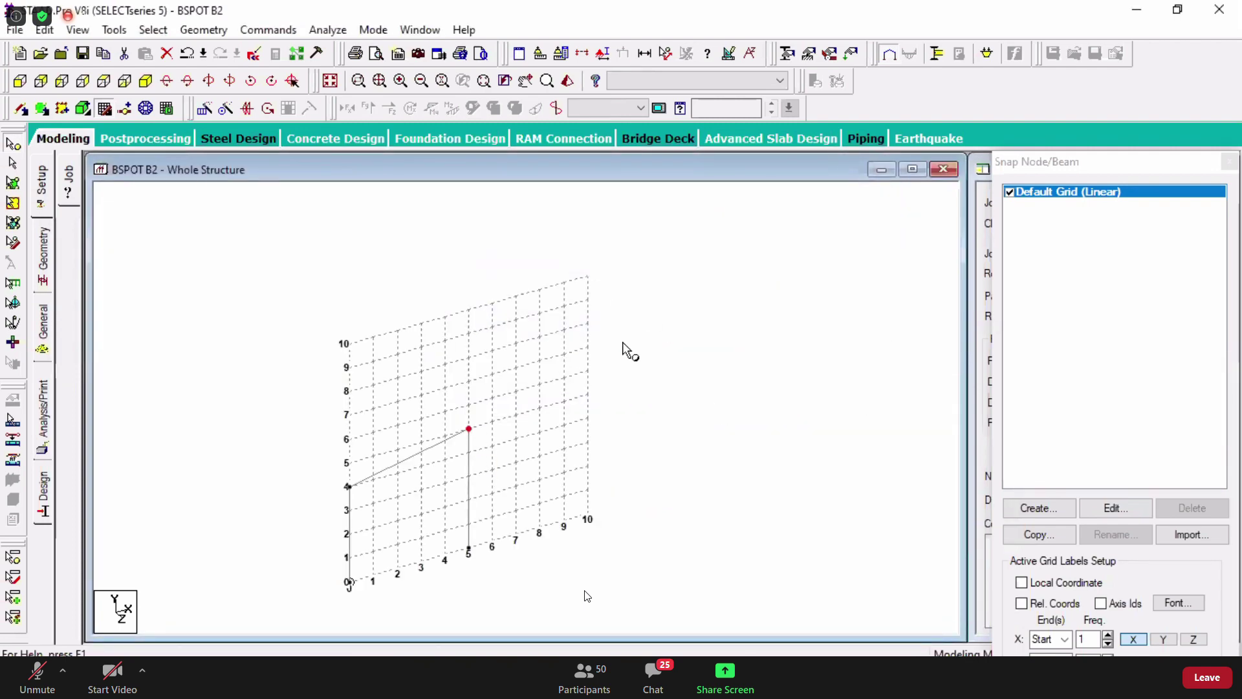
# - Undo the vertical move of the single top node
pyautogui.hotkey('ctrl', 'z')
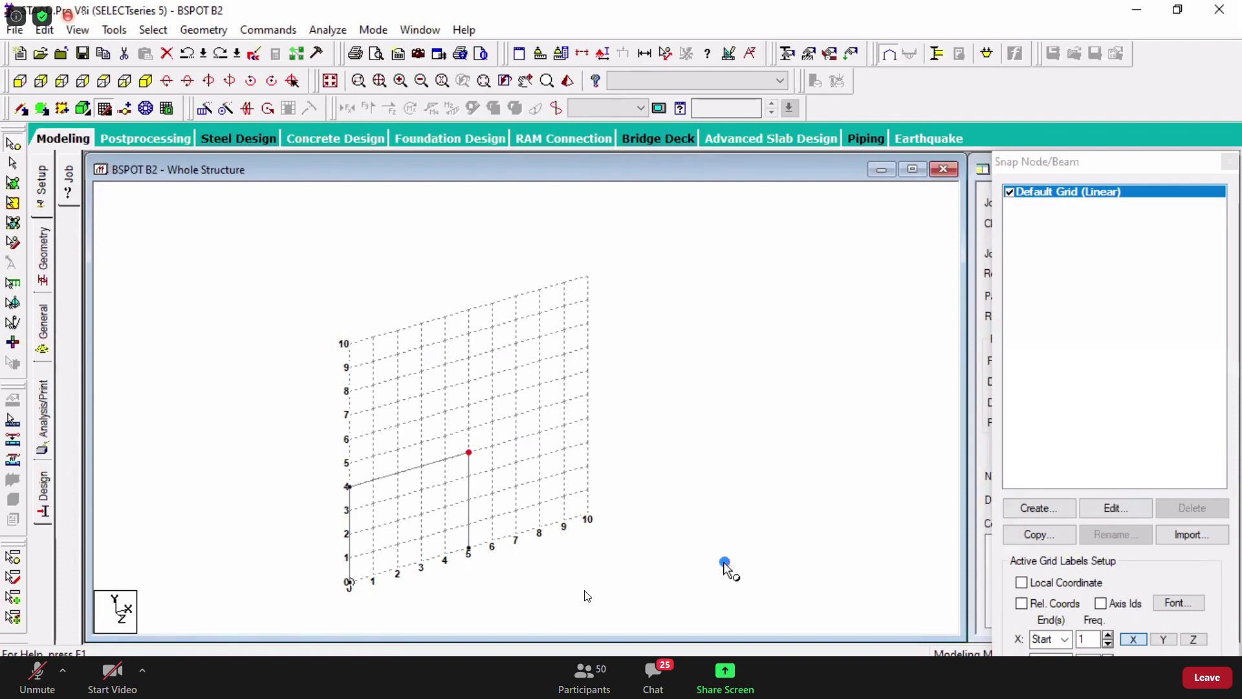
pyautogui.press('Left')
pyautogui.press('Left')
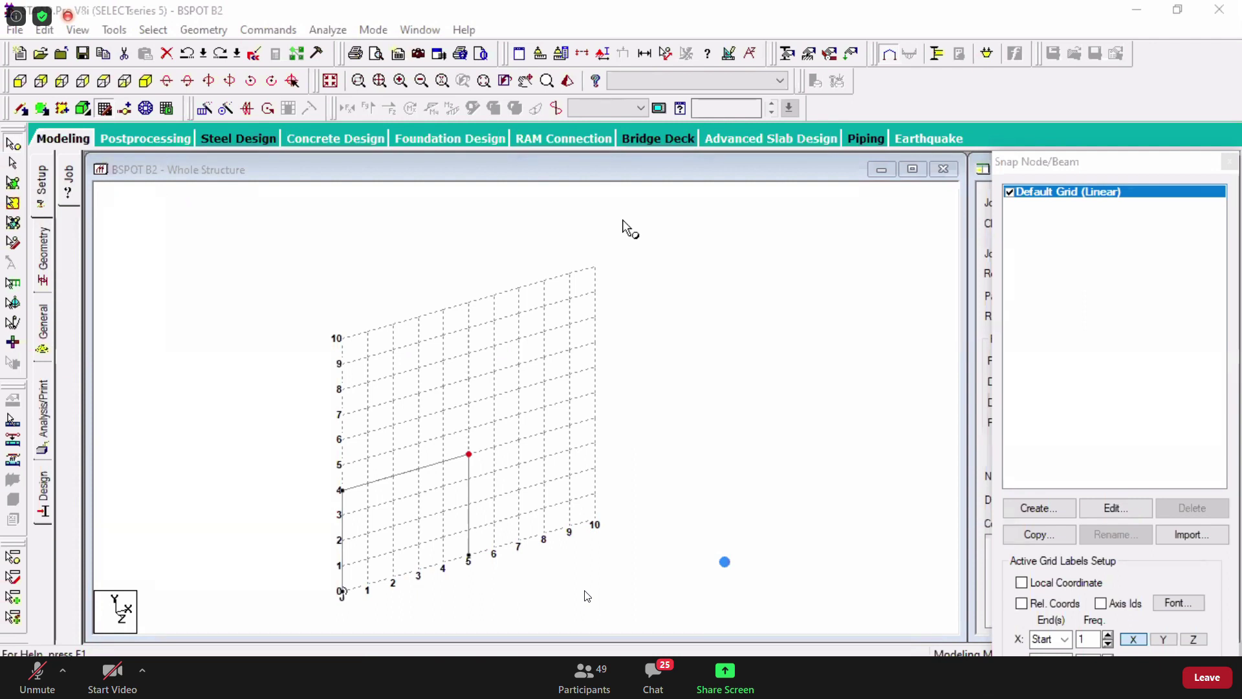
pyautogui.click(642, 674)
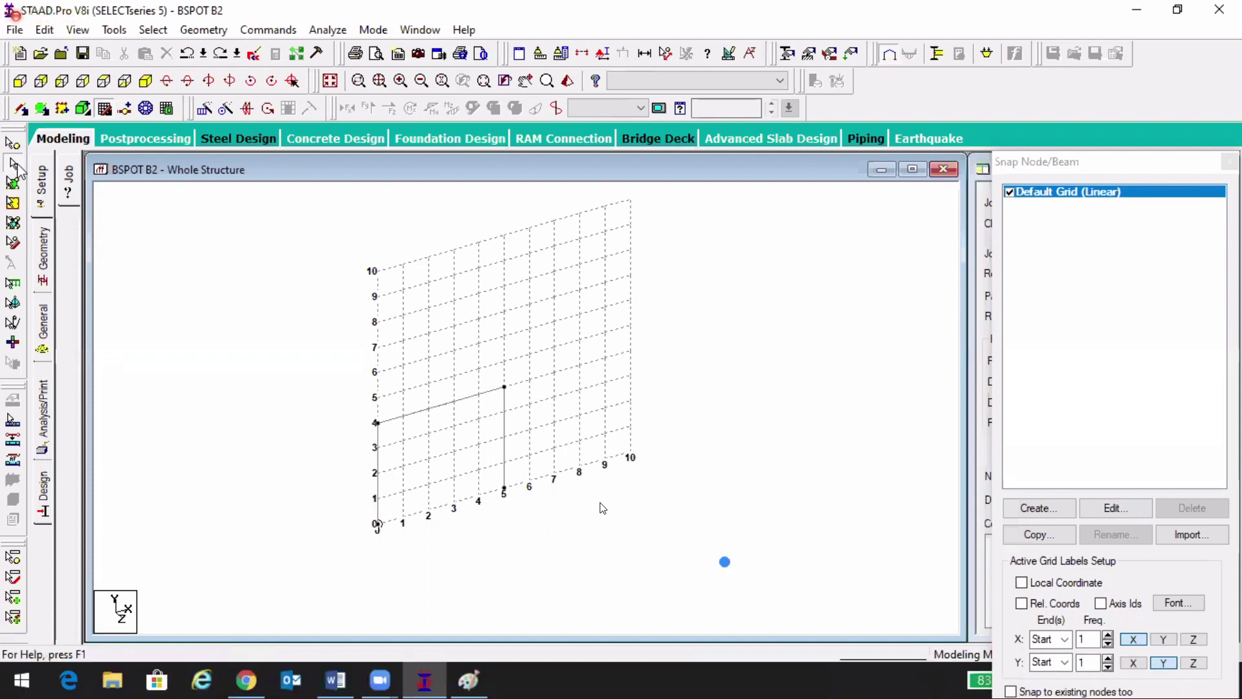
# - Select all three frame members and move them 4 m along Y, allowing existing members to be split at the moved nodes
pyautogui.moveTo(316, 318); pyautogui.dragTo(580, 549)
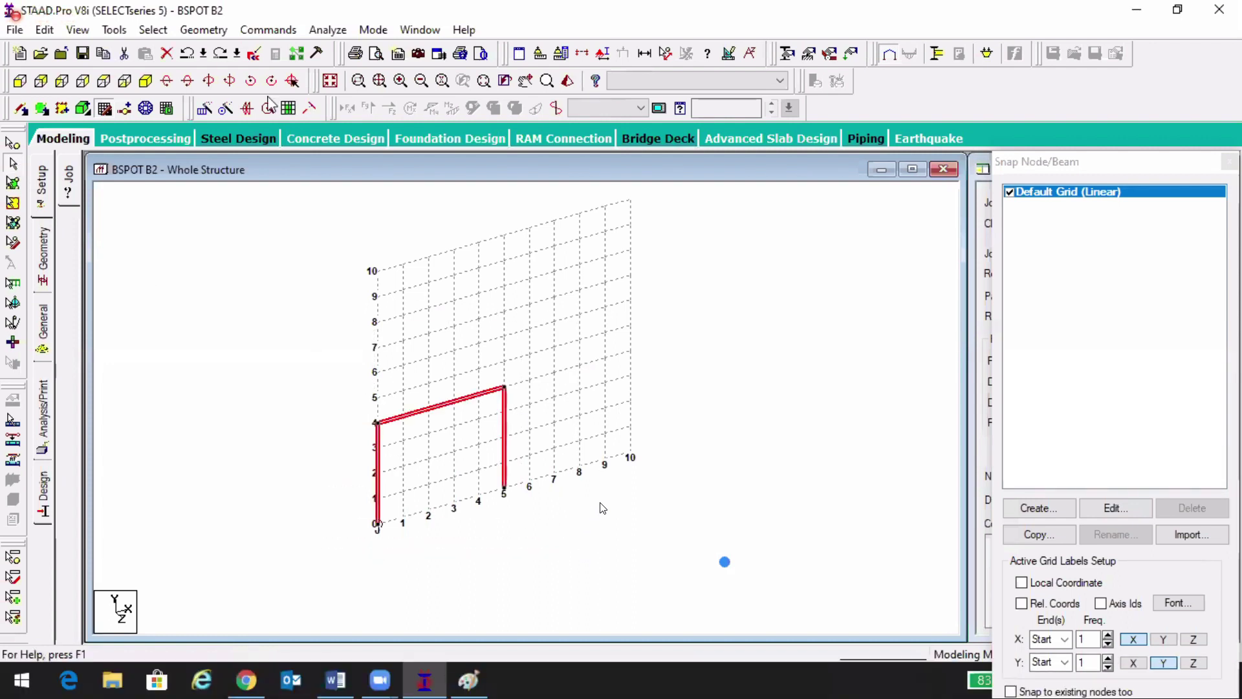
pyautogui.click(203, 29)
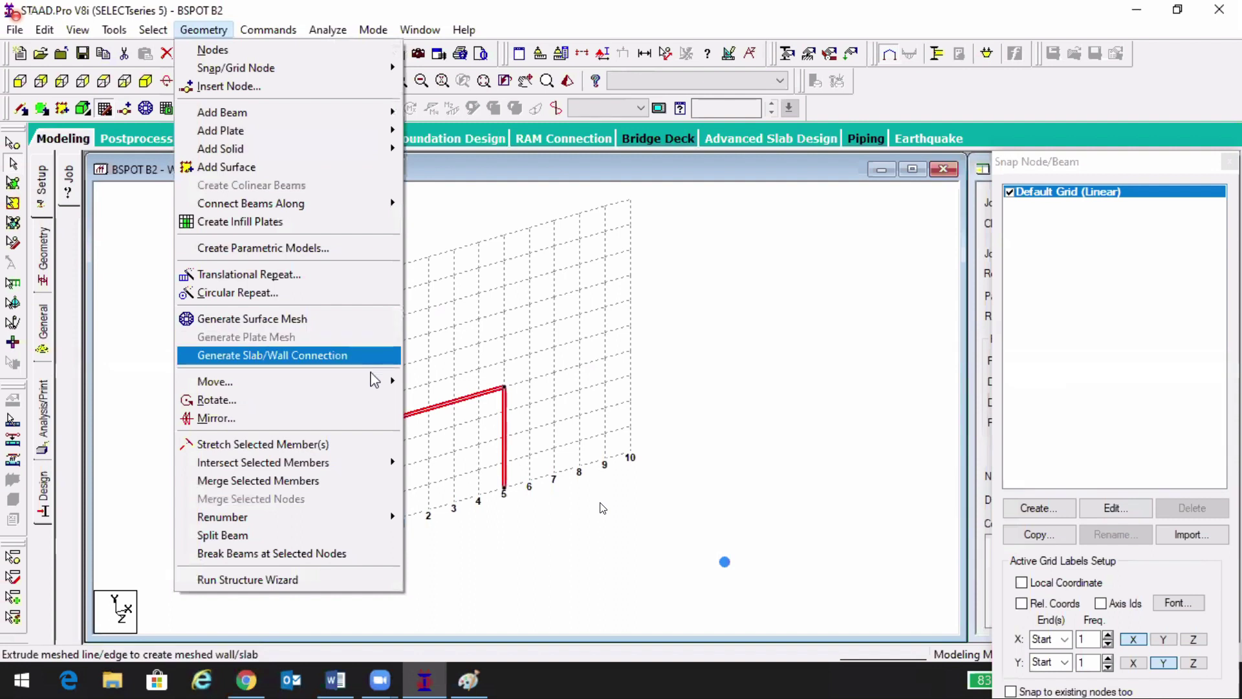
pyautogui.moveTo(390, 383)
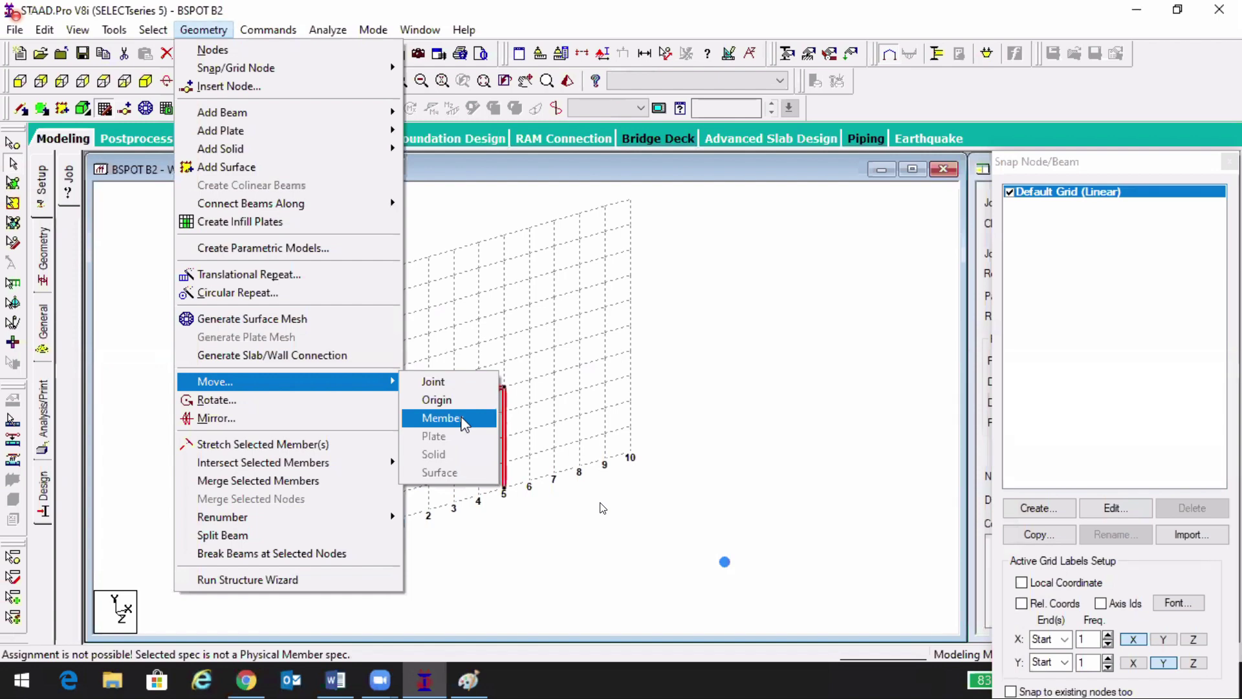
pyautogui.click(463, 419)
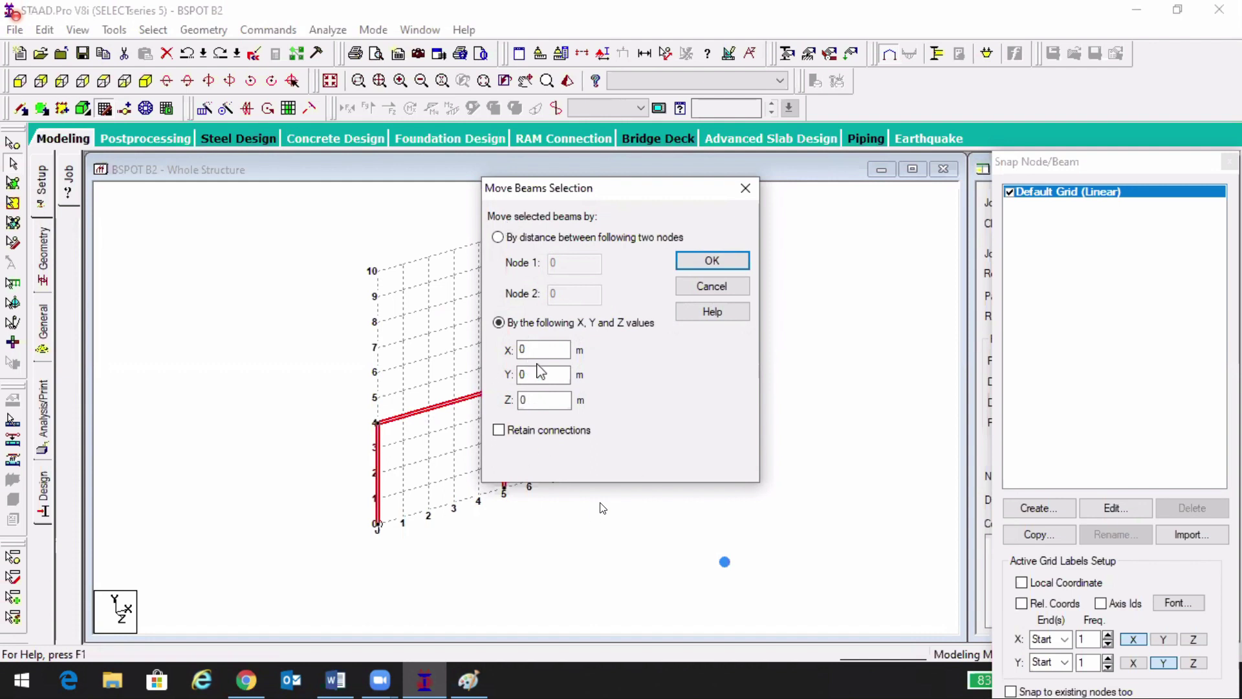
pyautogui.click(549, 377)
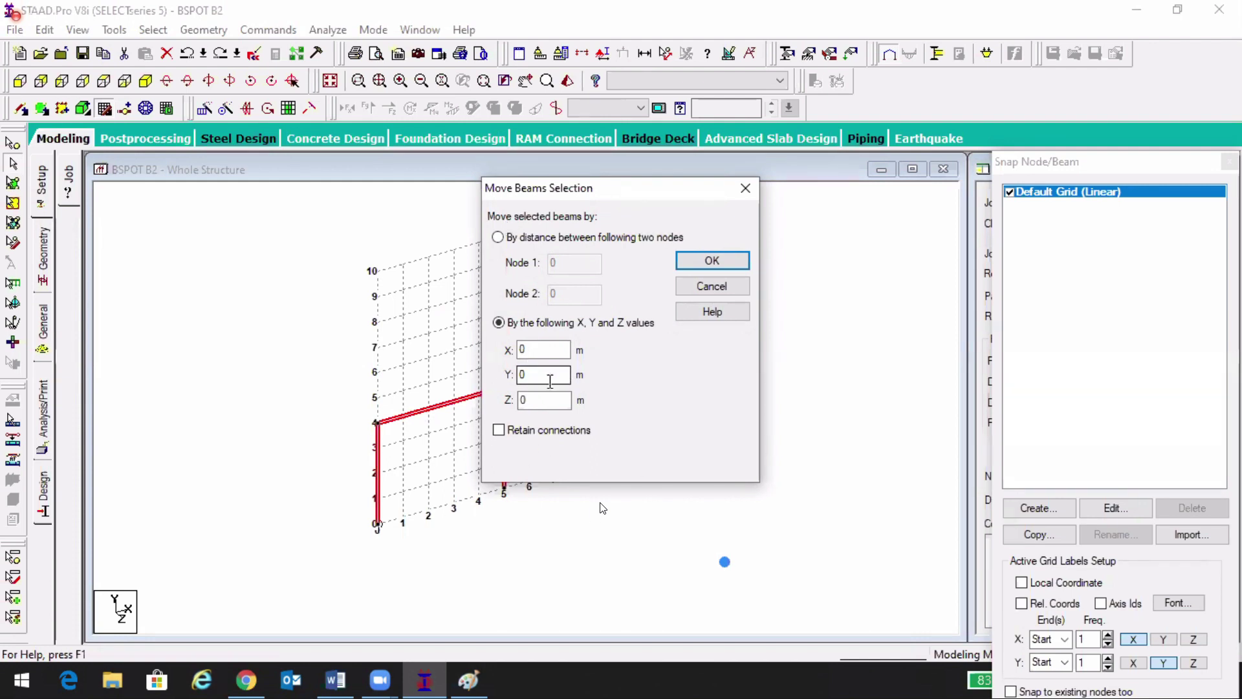
pyautogui.click(536, 348)
pyautogui.press('Tab')
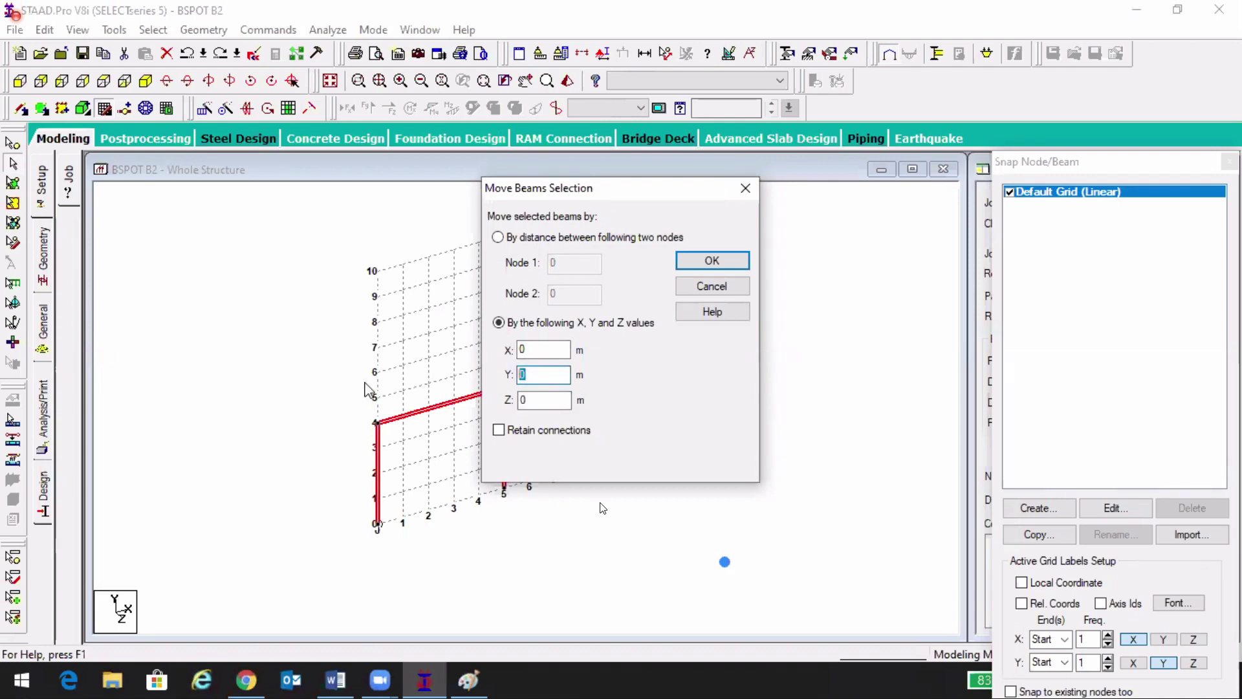
pyautogui.moveTo(631, 196); pyautogui.dragTo(745, 204)
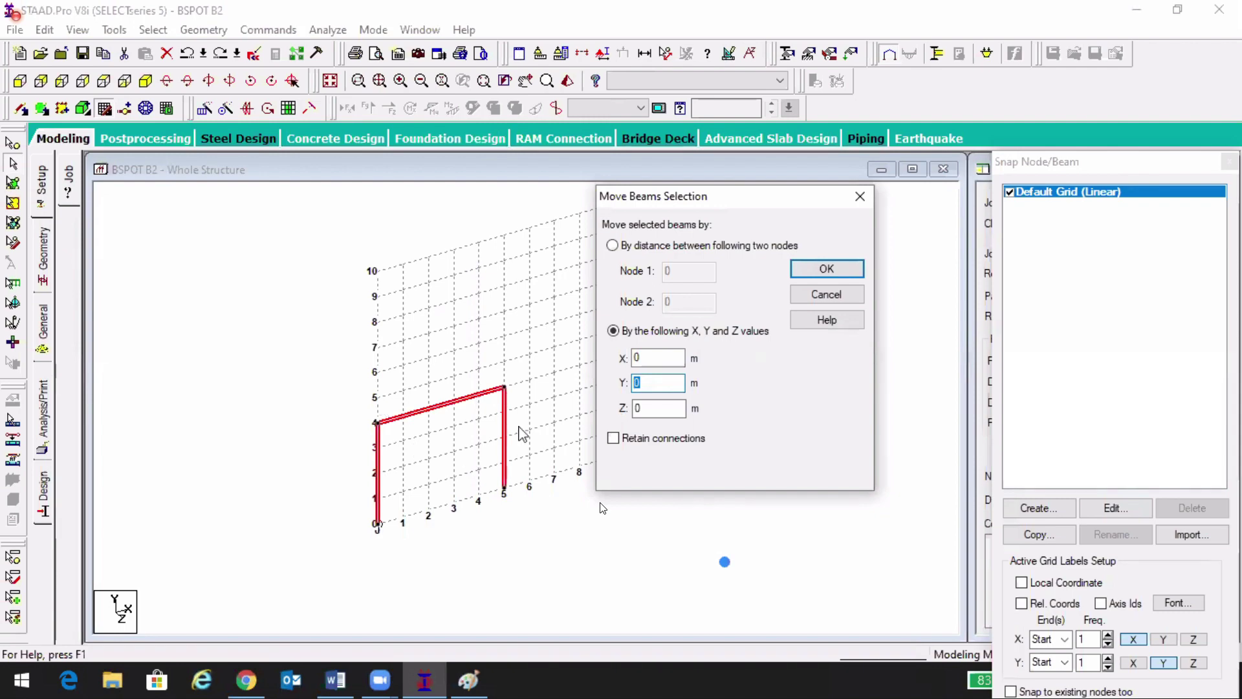
pyautogui.write('4')
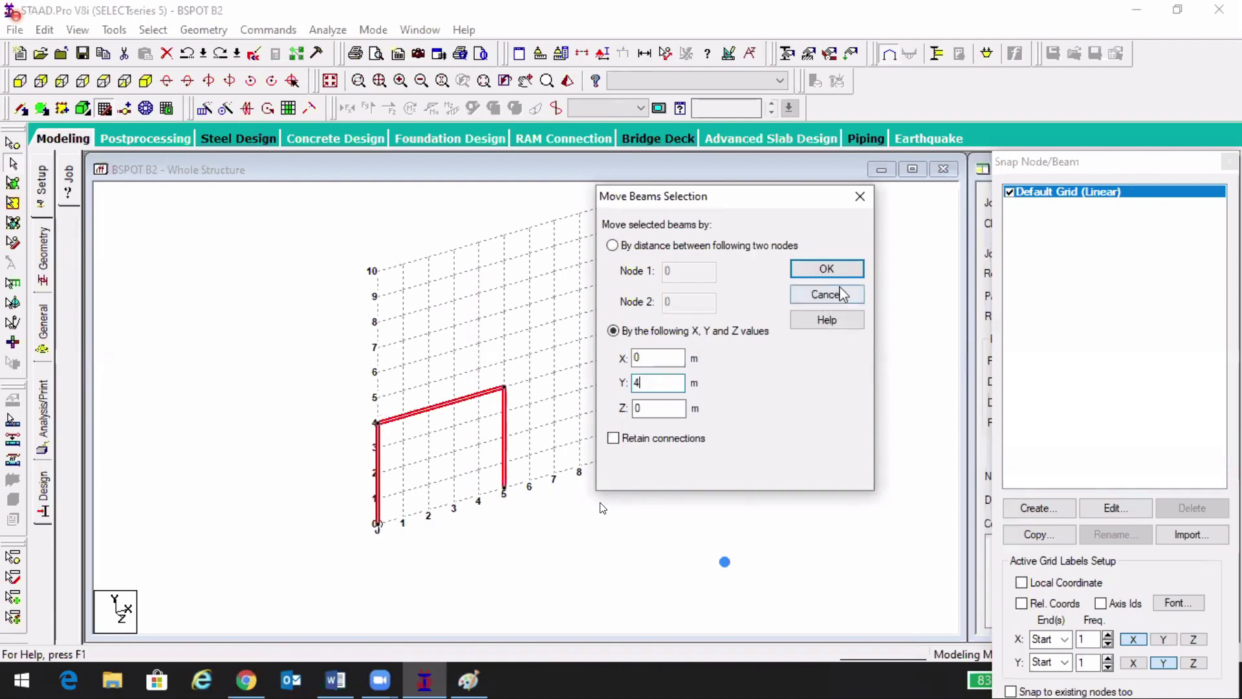
pyautogui.press('Return')
pyautogui.click(658, 380)
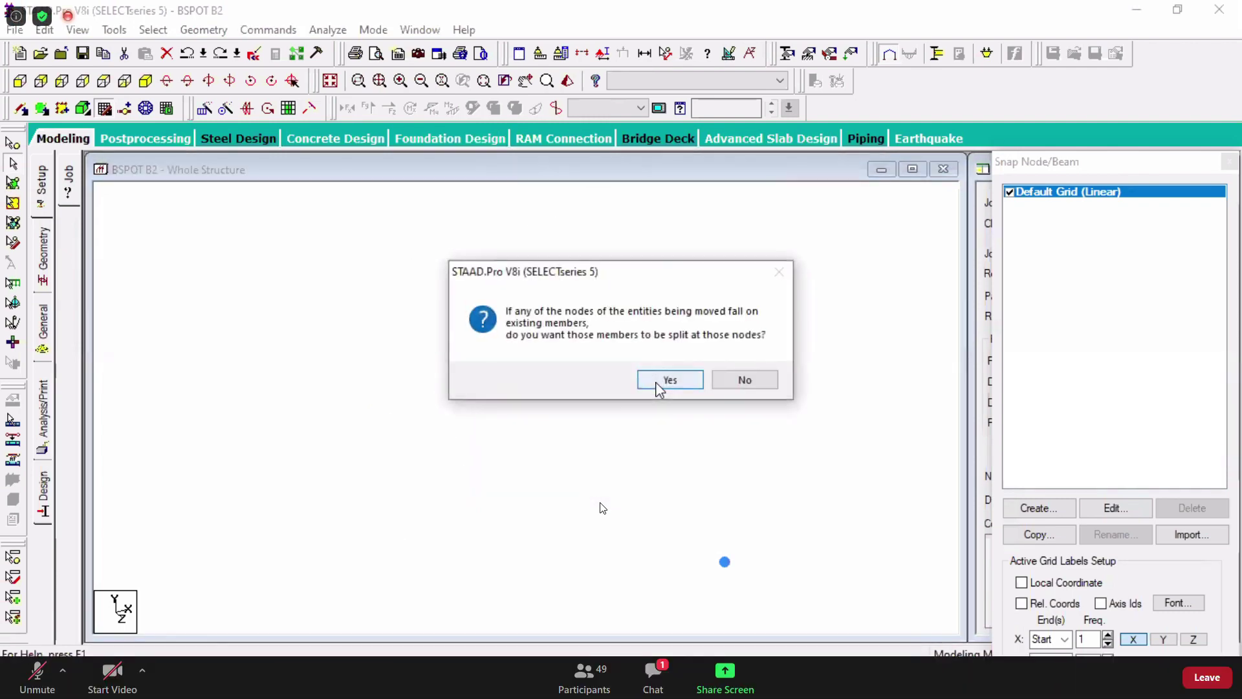
pyautogui.click(653, 385)
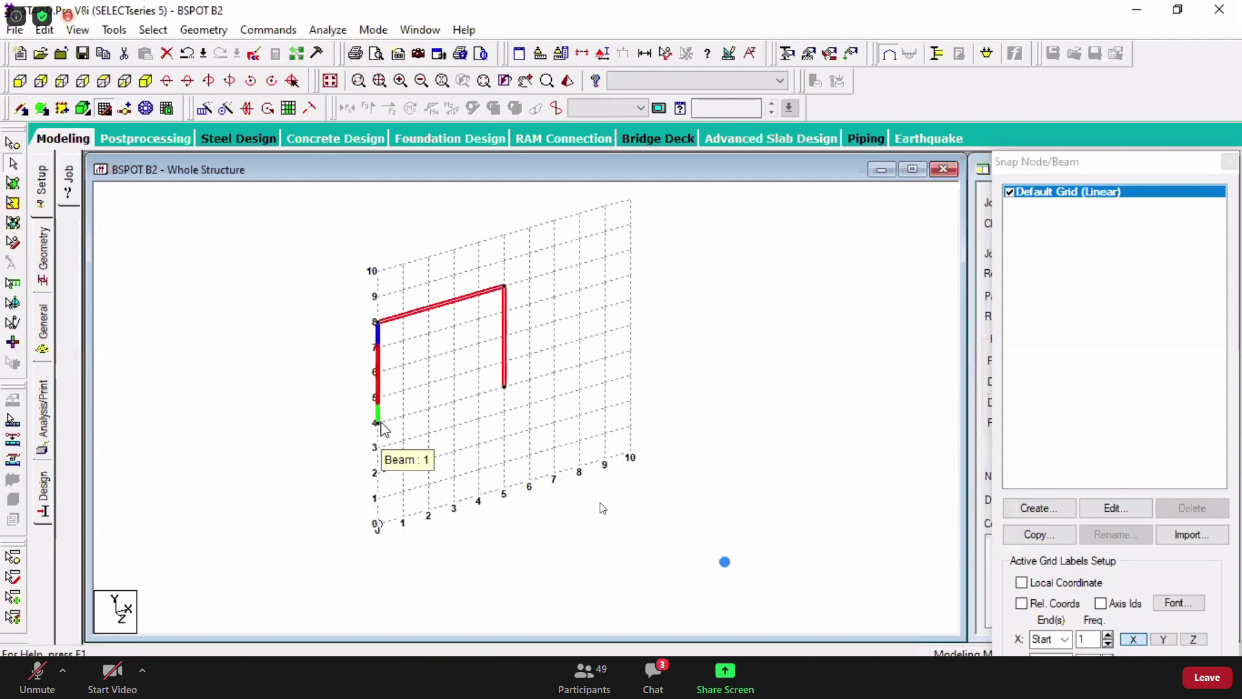
# - Undo the vertical move of the three members and clear the selection
pyautogui.click(659, 674)
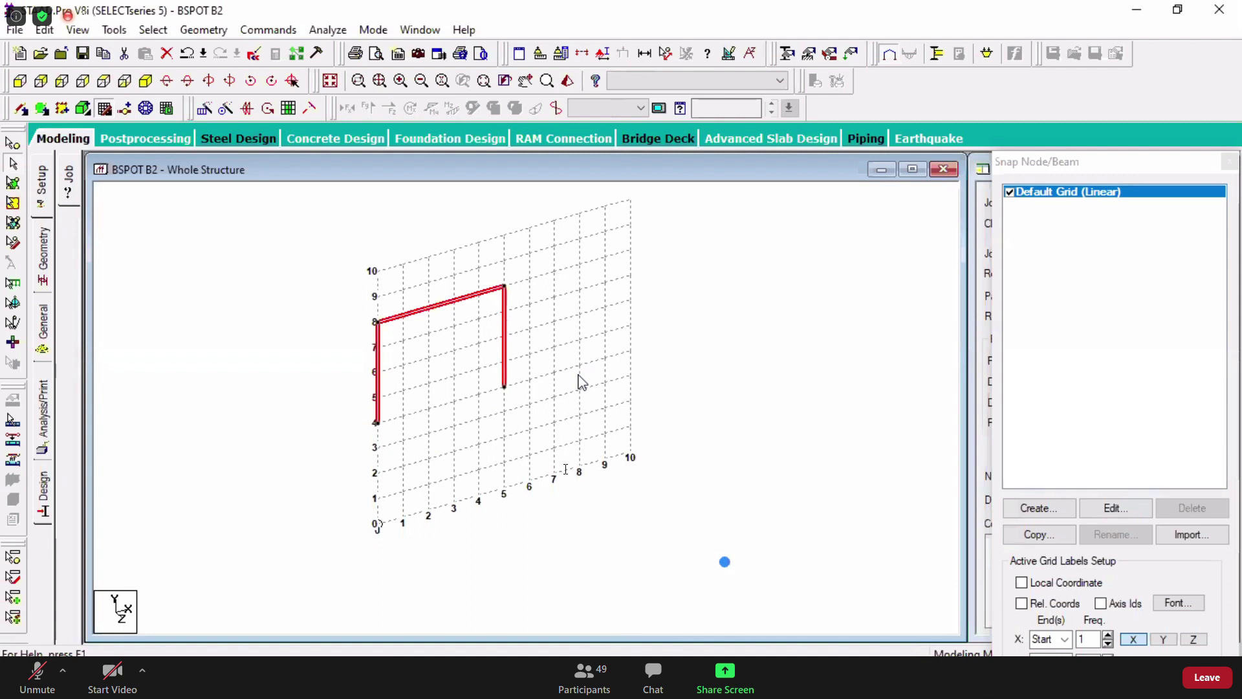
pyautogui.hotkey('ctrl', 'z')
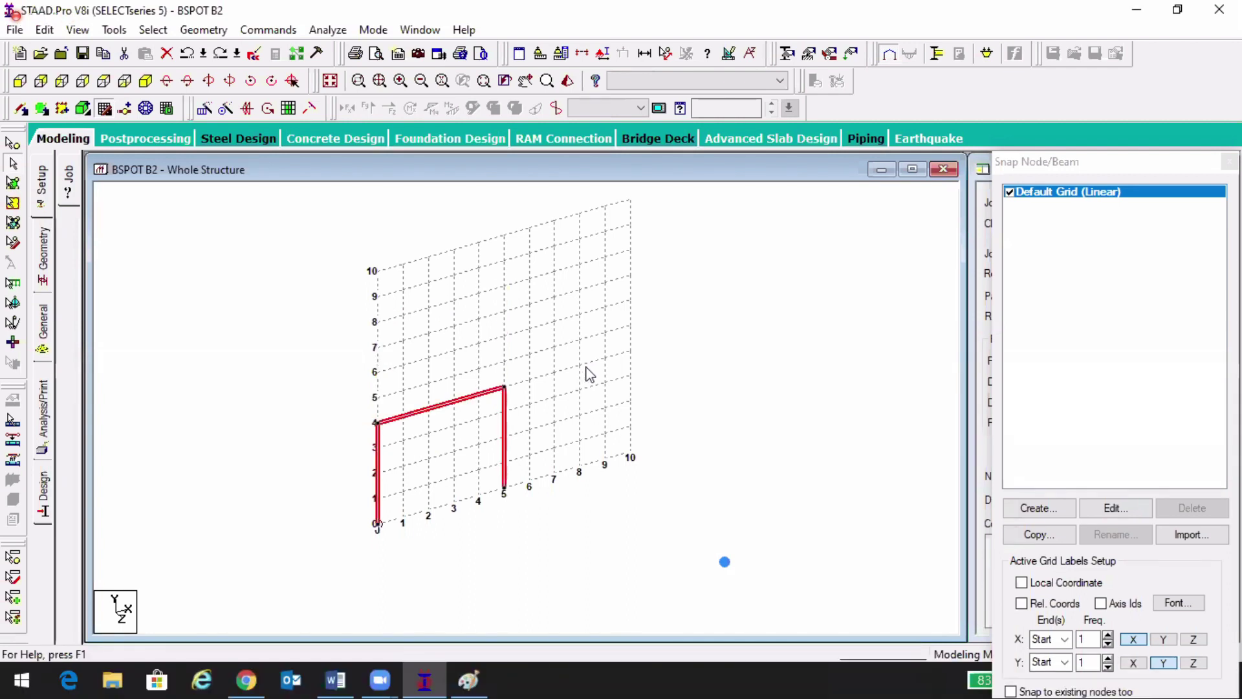
pyautogui.click(733, 366)
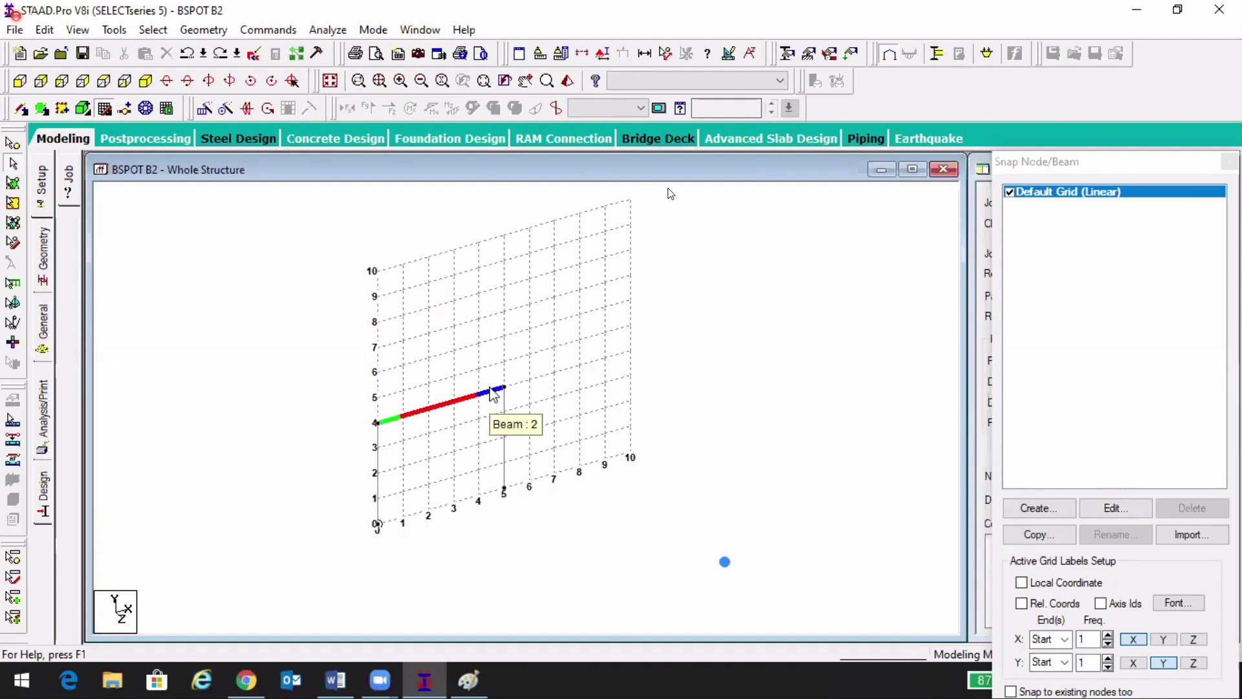
# - Select only the frame's top beam and move it 1 m along Y without retaining connections, accepting the splitting of existing members
pyautogui.click(445, 412)
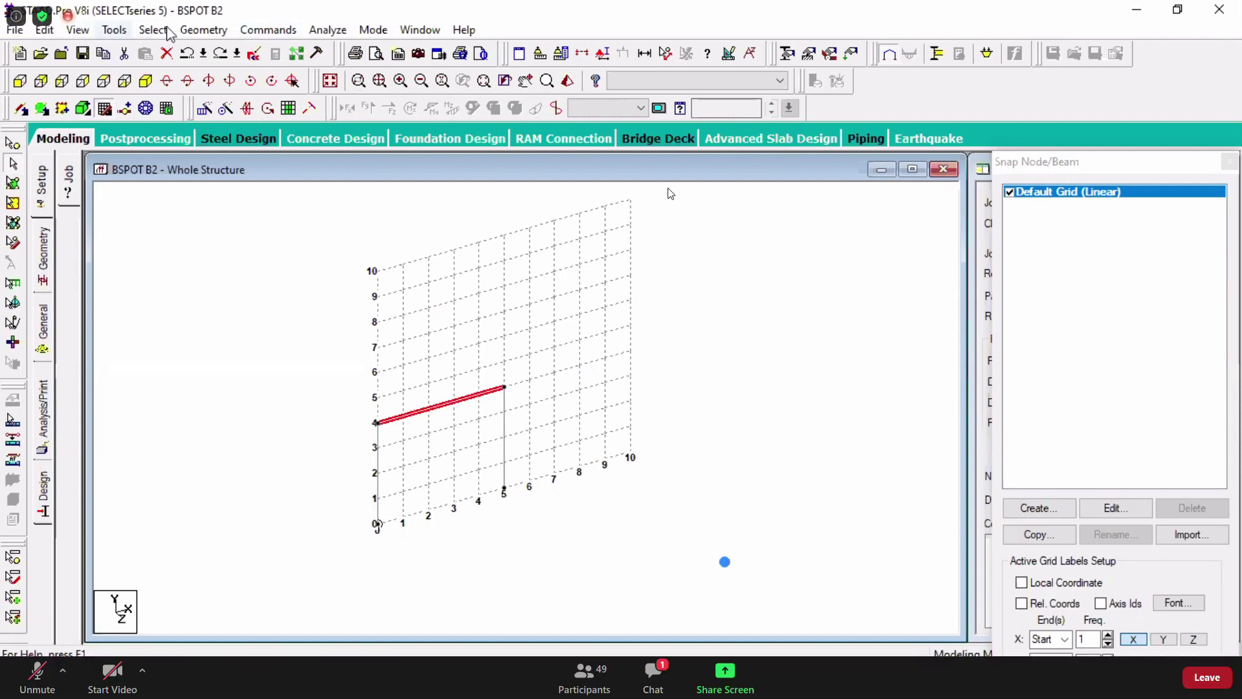
pyautogui.click(203, 30)
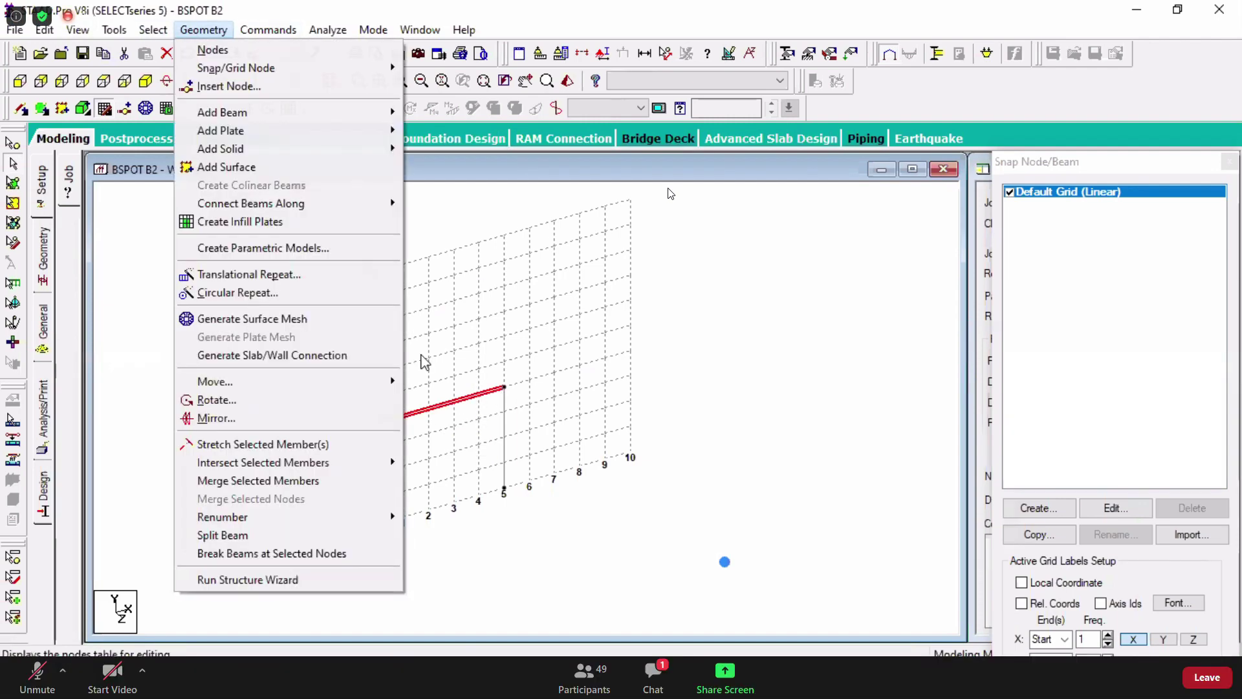
pyautogui.moveTo(375, 387)
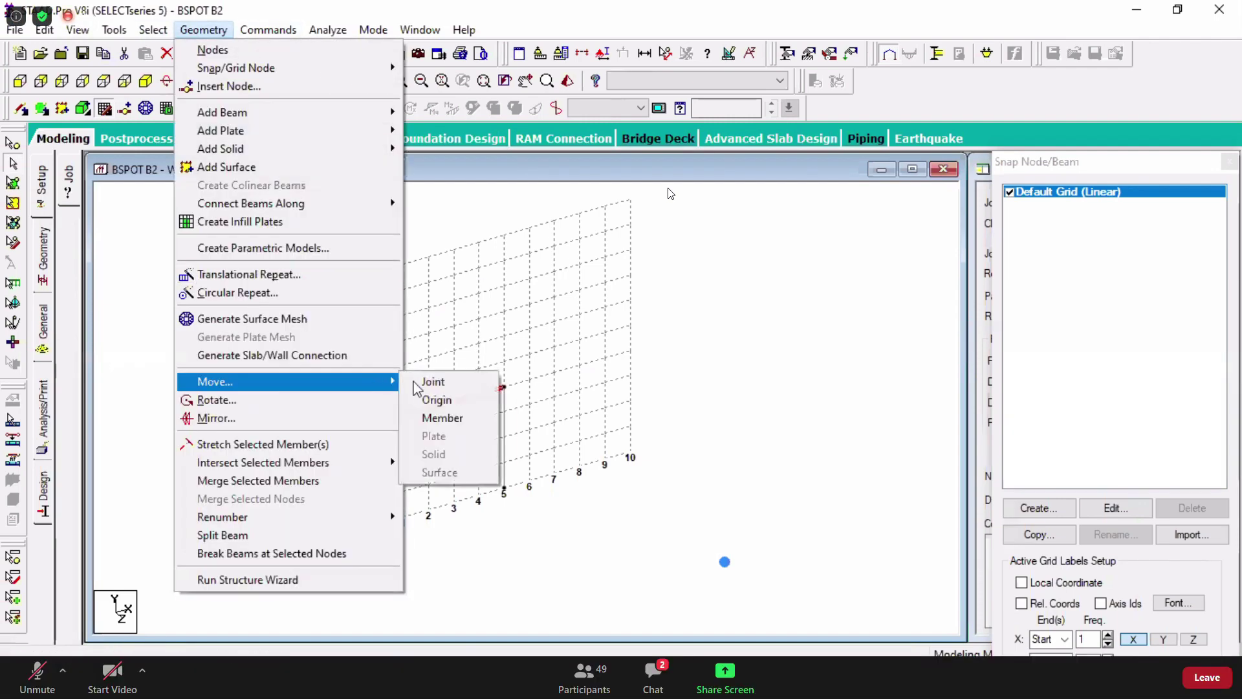
pyautogui.click(442, 418)
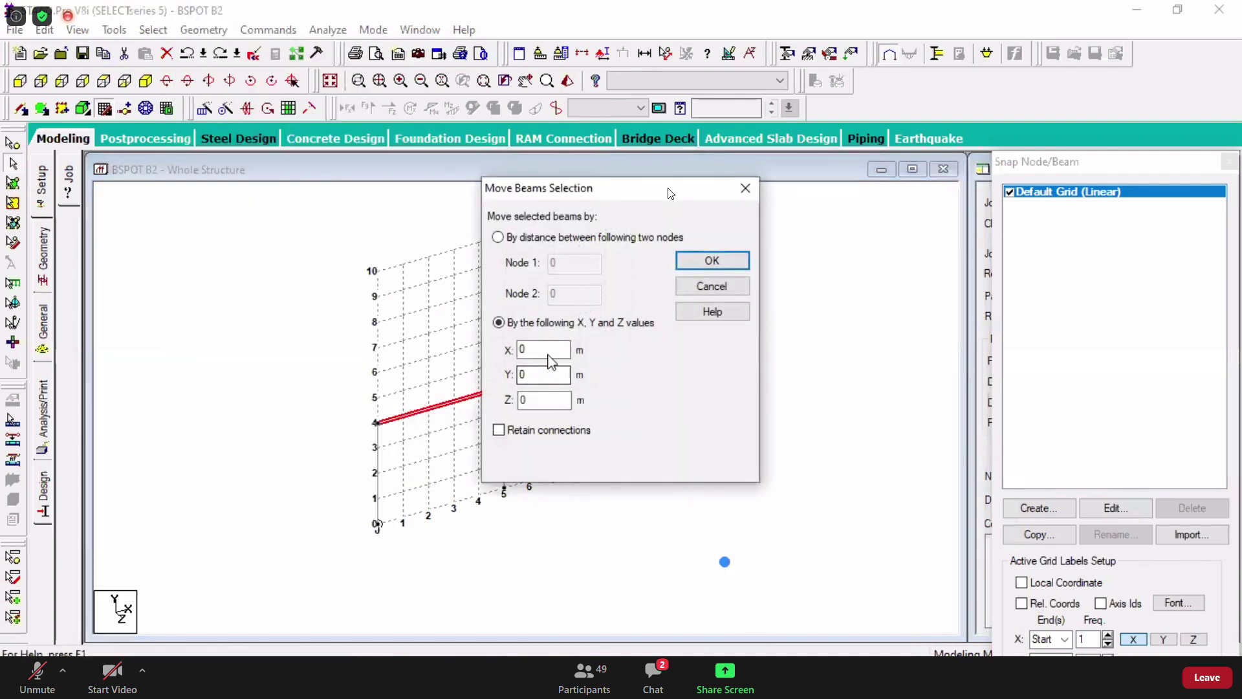
pyautogui.click(524, 377)
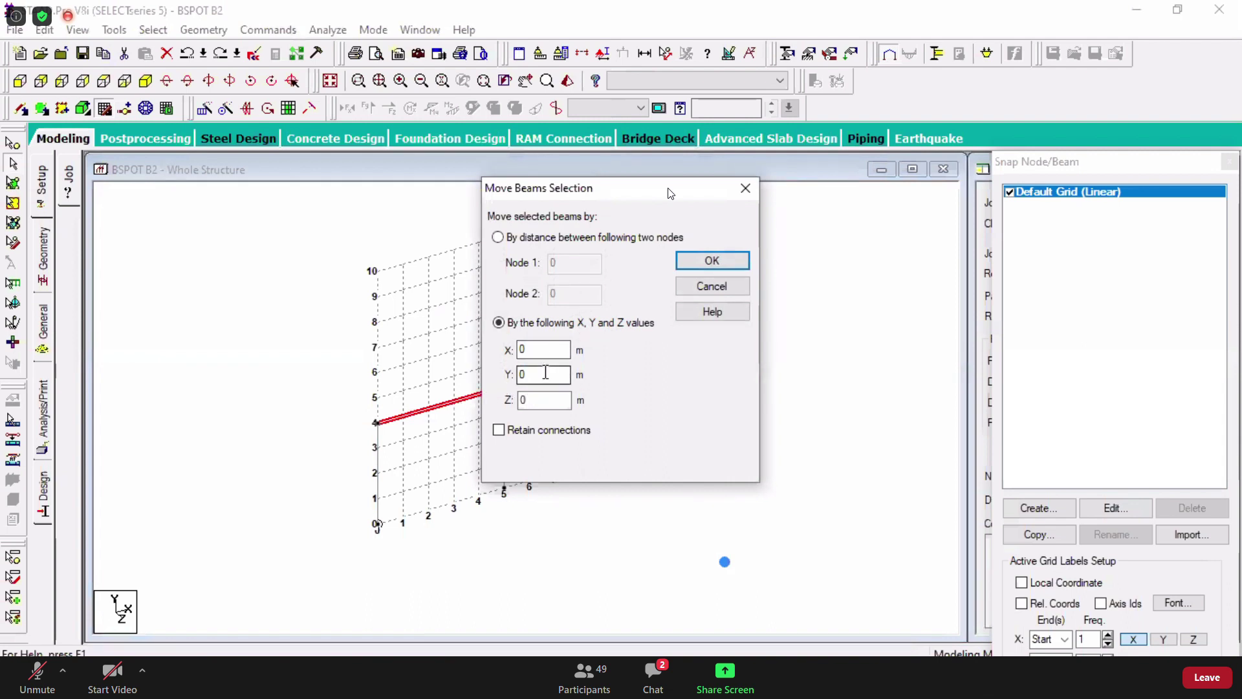
pyautogui.press('Delete')
pyautogui.write('1')
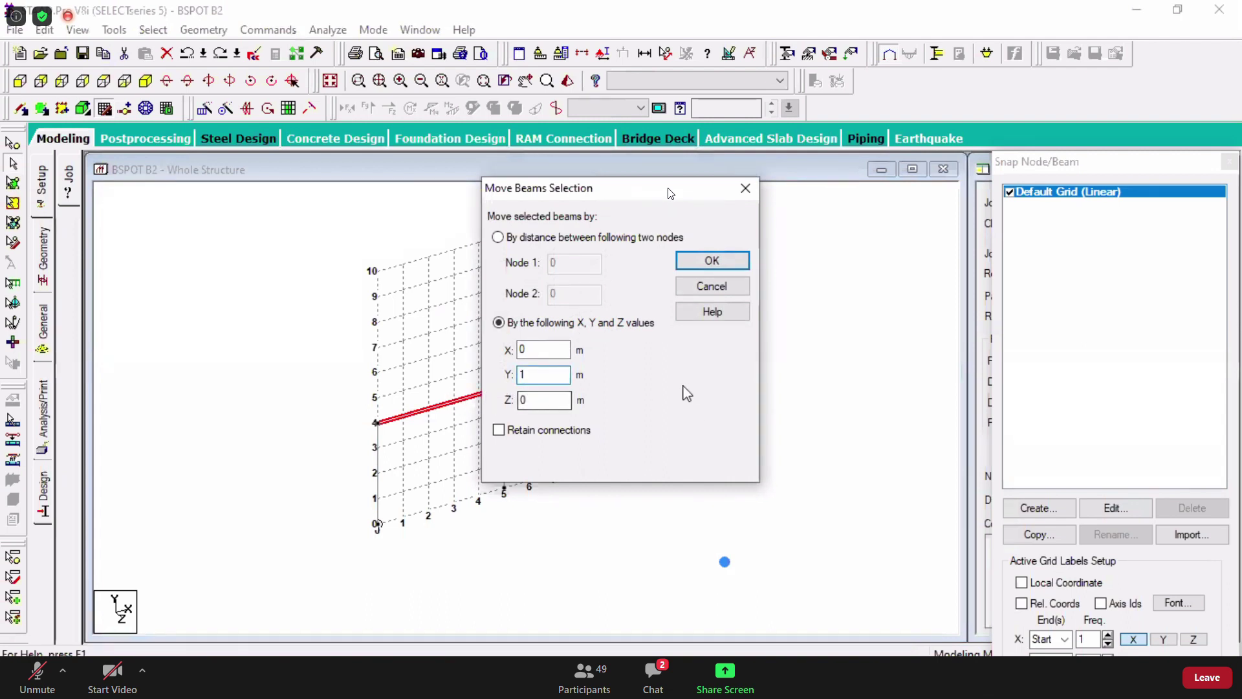
pyautogui.click(713, 260)
pyautogui.click(650, 378)
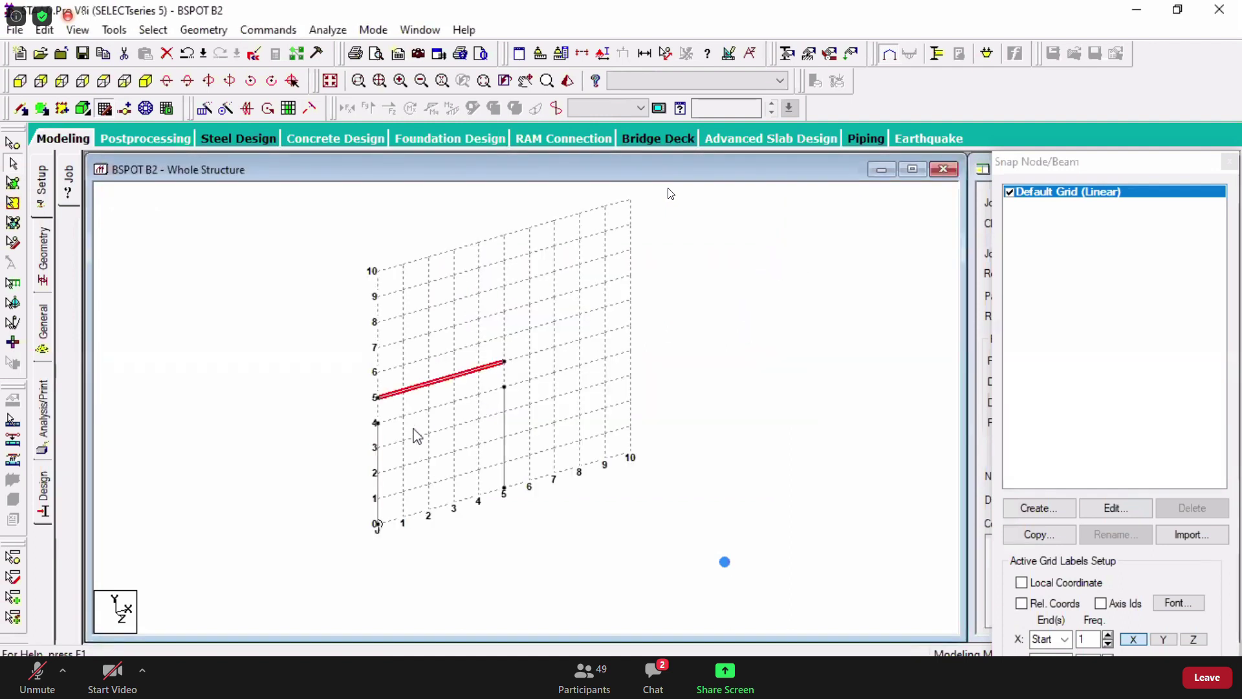
# - Clear the selection and undo the top beam's vertical move
pyautogui.scroll(3, 506, 388)
pyautogui.click(504, 375)
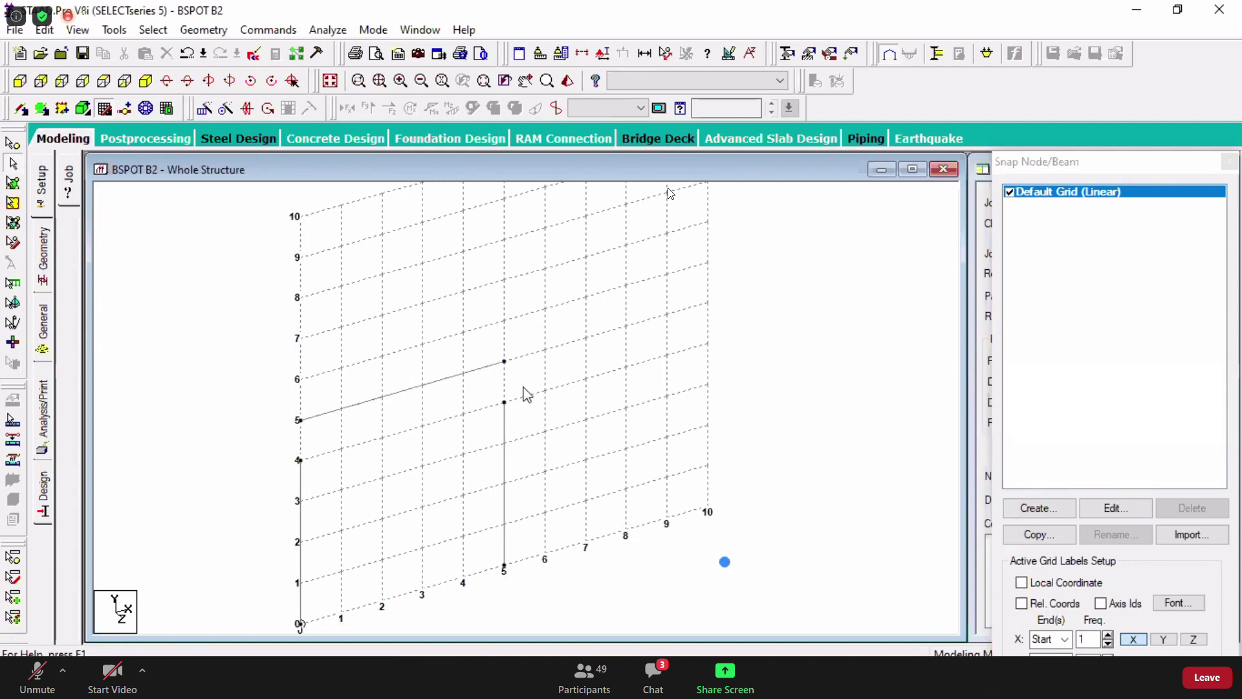
pyautogui.hotkey('ctrl', 'z')
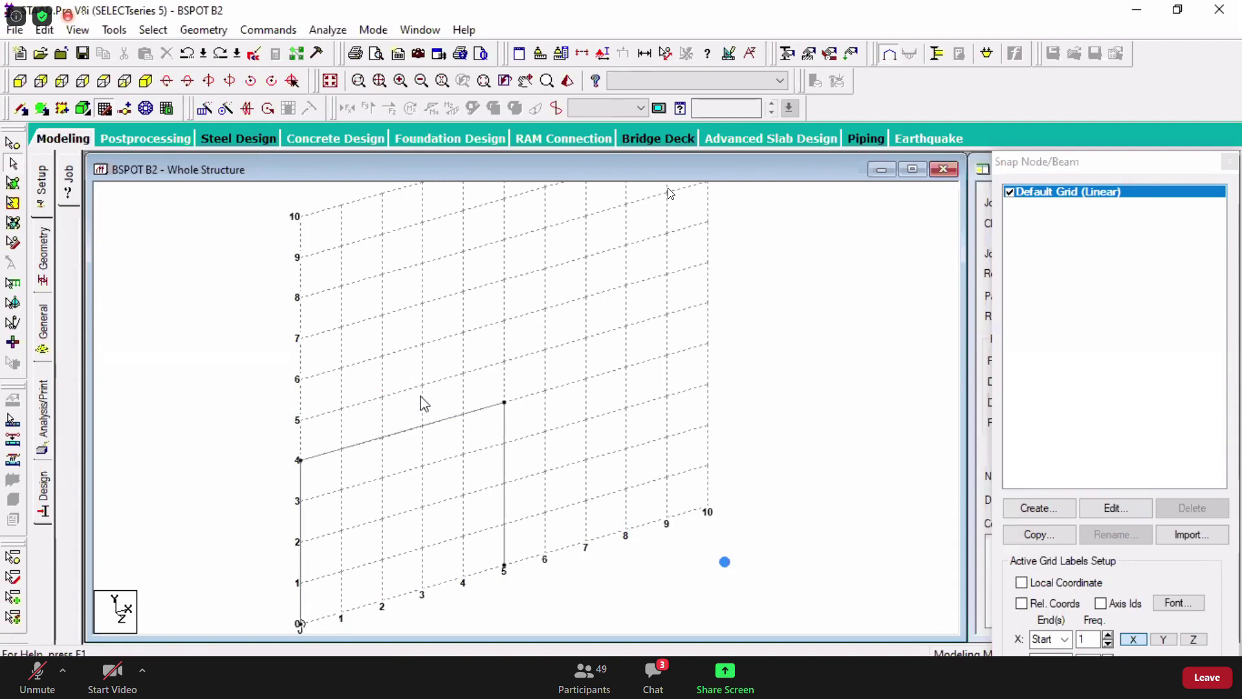
pyautogui.click(202, 30)
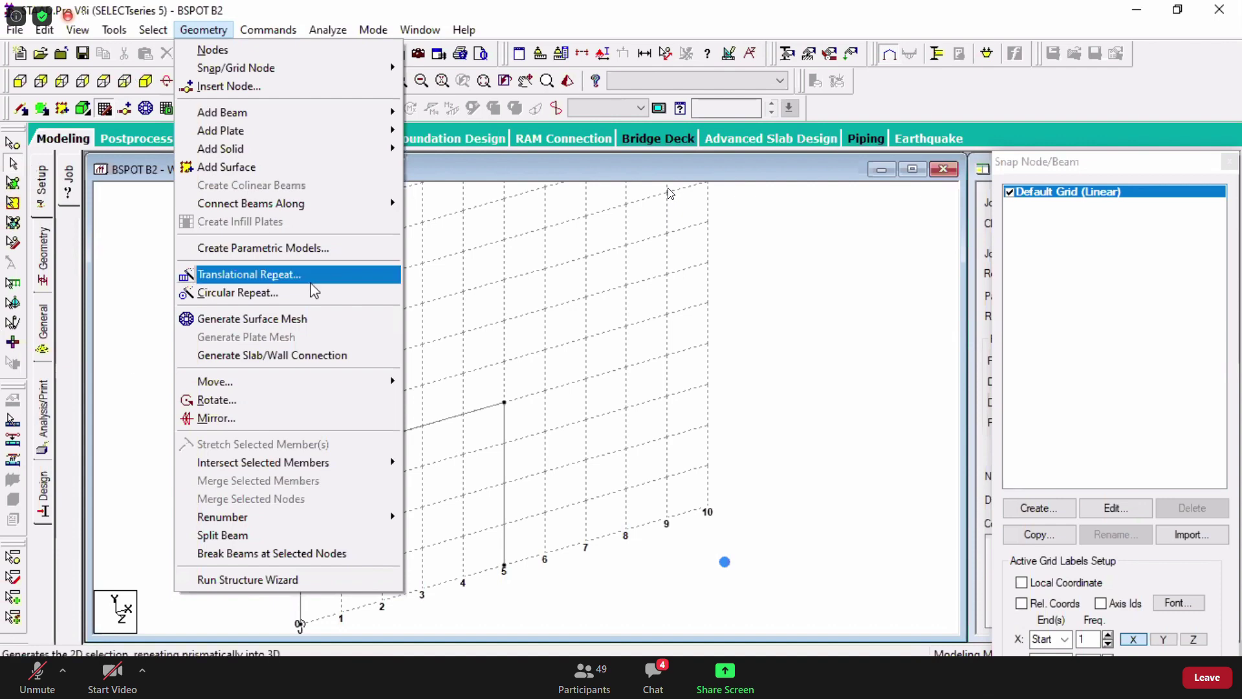
pyautogui.moveTo(341, 382)
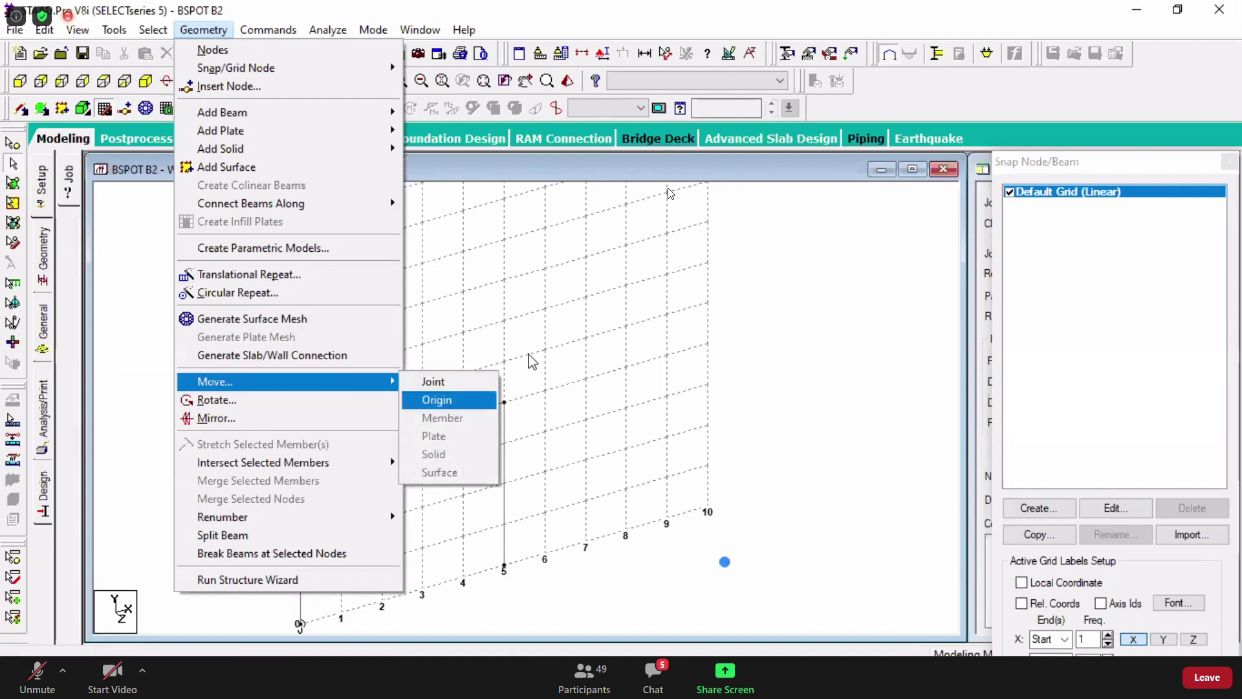
pyautogui.click(468, 401)
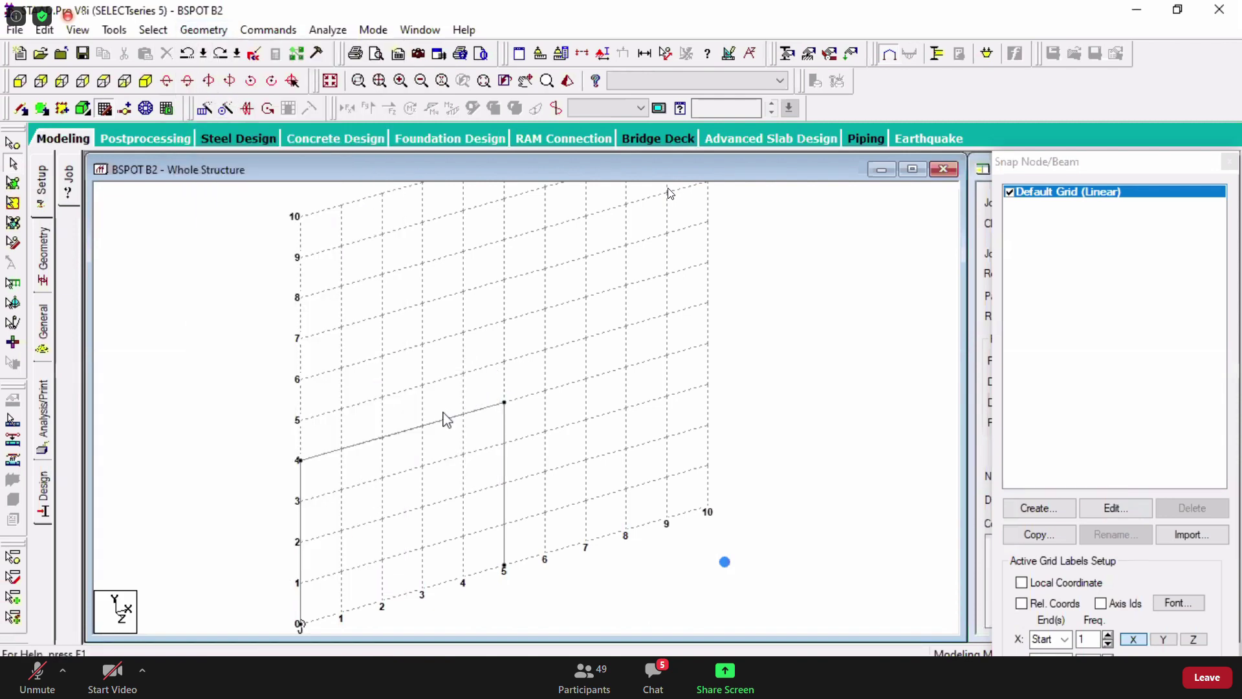
# - Move the model origin by -2 m along X, Y and Z
pyautogui.scroll(-1, 553, 431)
pyautogui.moveTo(553, 431); pyautogui.dragTo(553, 366, button='middle')
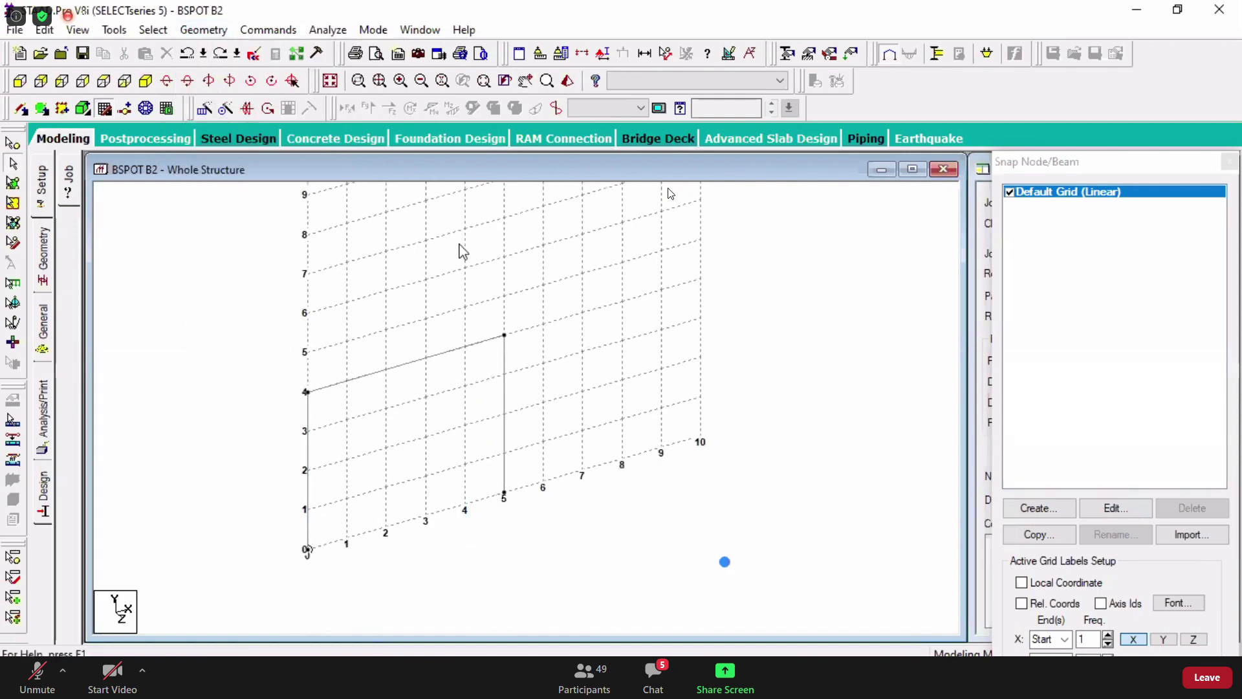
pyautogui.click(203, 30)
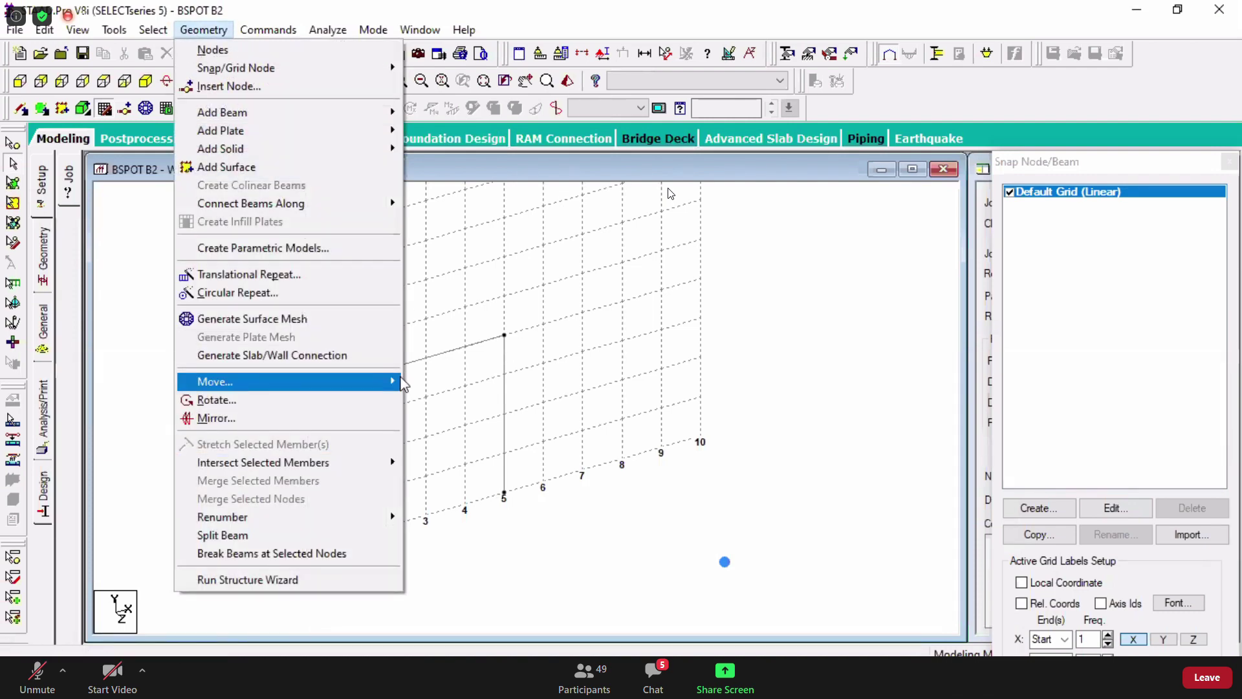
pyautogui.moveTo(405, 383)
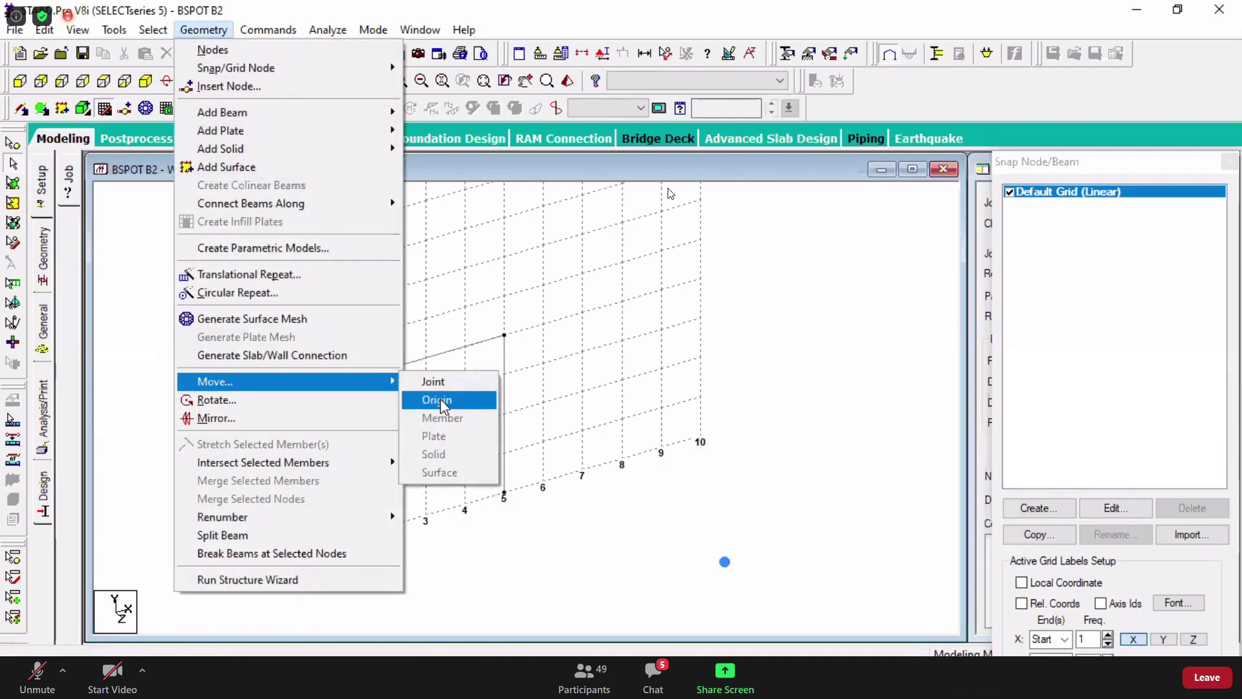
pyautogui.click(442, 402)
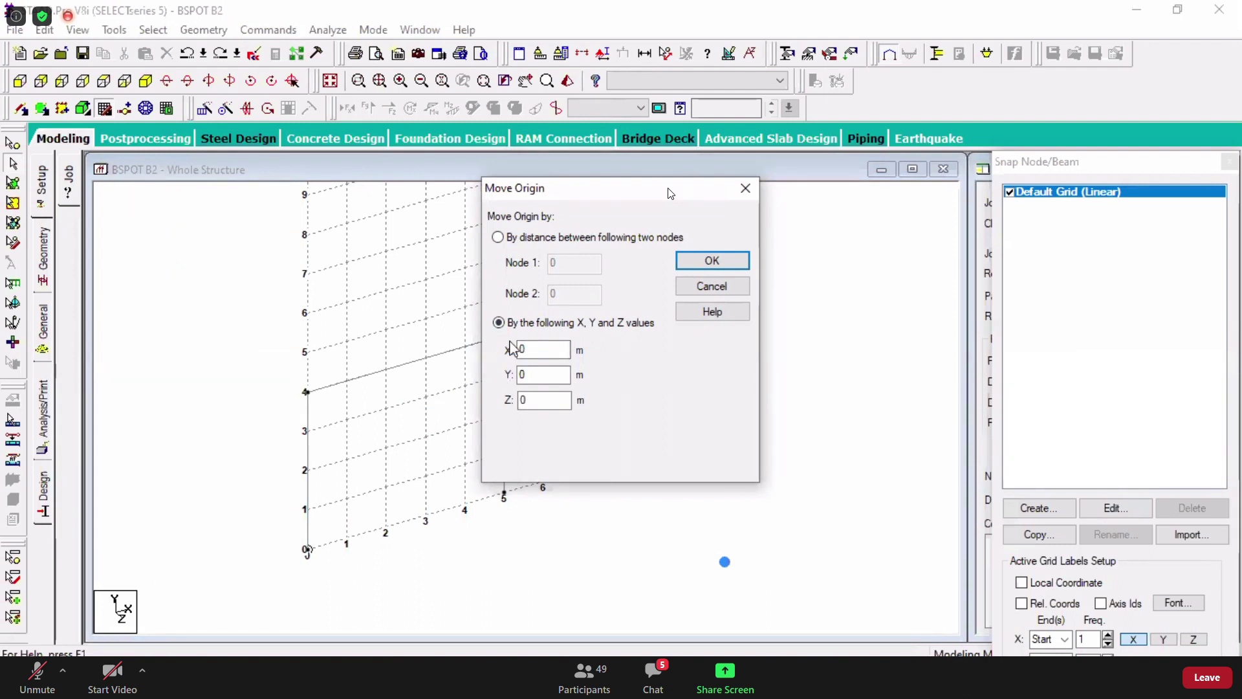
pyautogui.doubleClick(542, 349)
pyautogui.write('-')
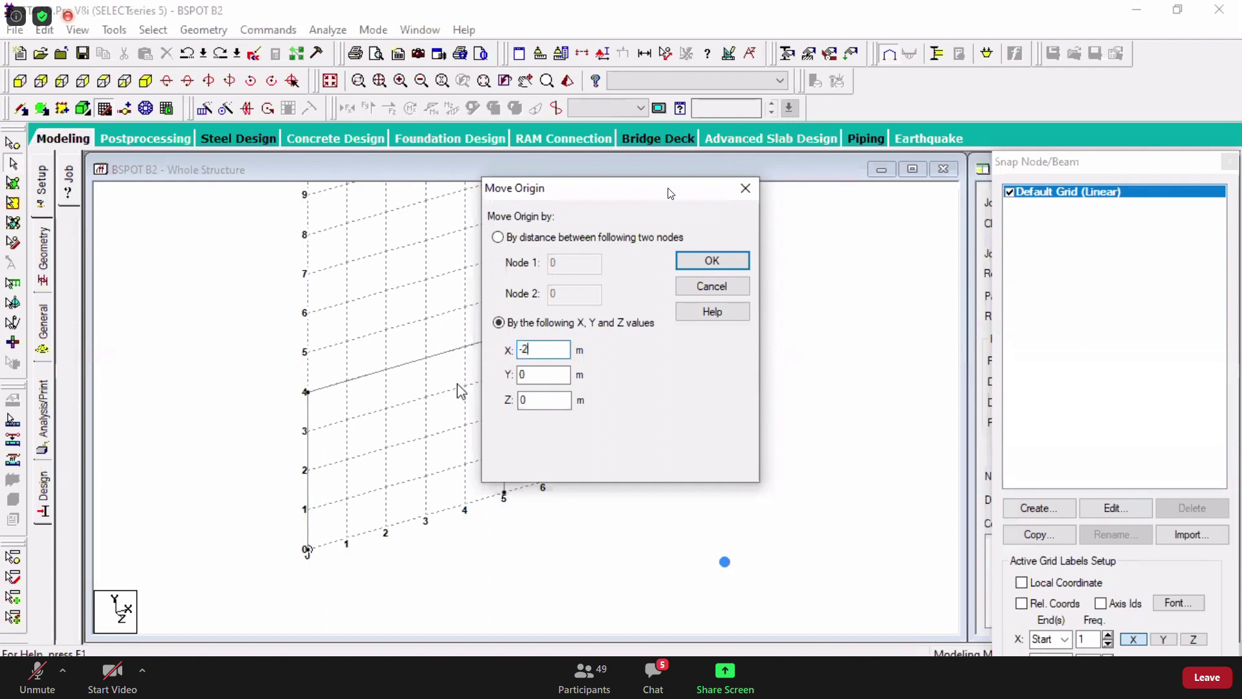
pyautogui.write('2')
pyautogui.doubleClick(538, 375)
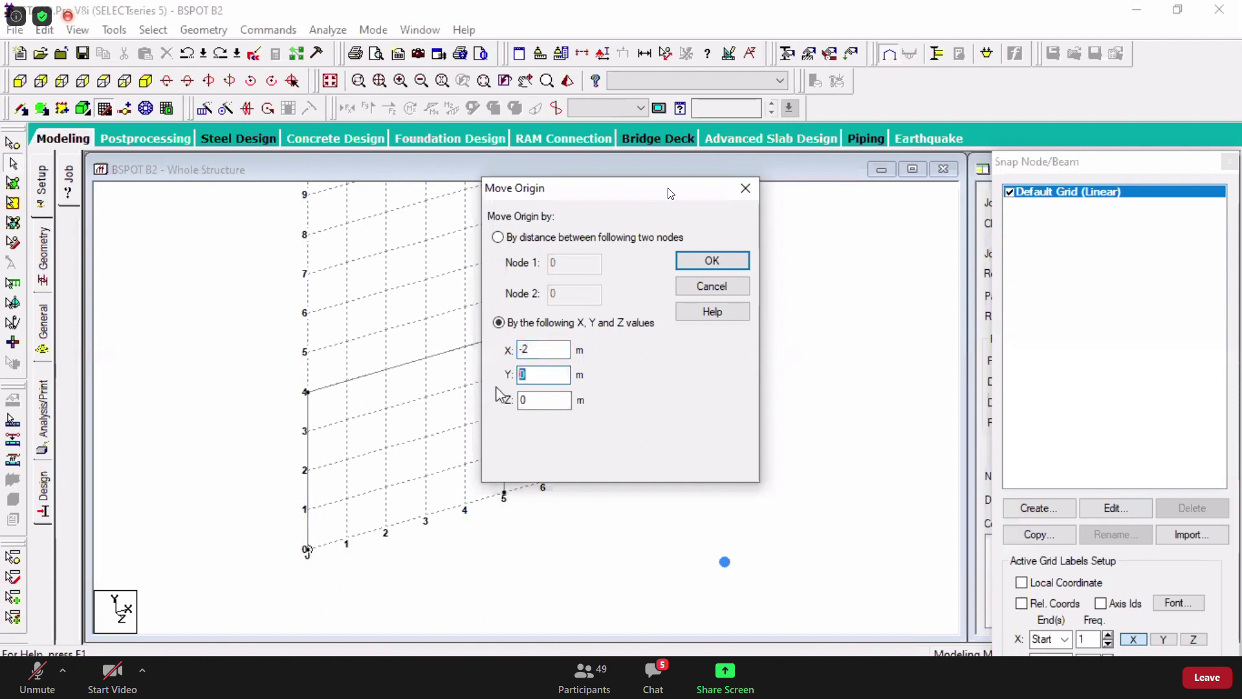
pyautogui.write('-2')
pyautogui.doubleClick(550, 401)
pyautogui.click(714, 261)
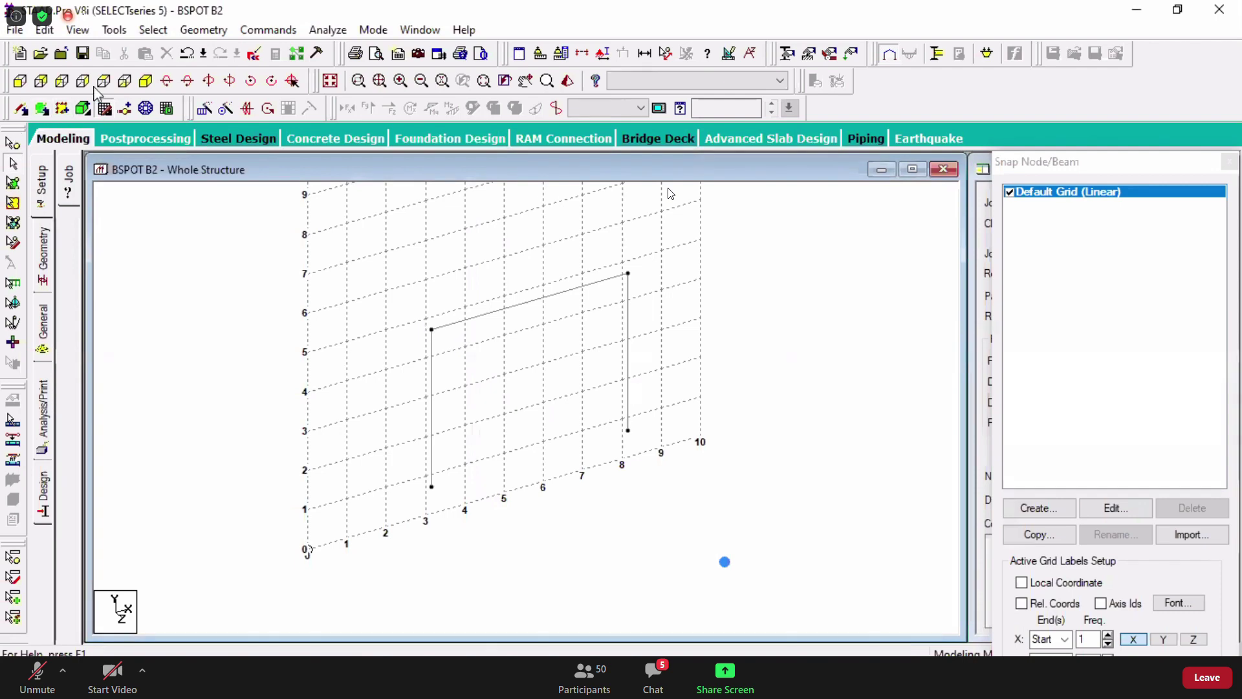
# - Check the shifted frame in side and isometric views and undo the origin move
pyautogui.click(67, 82)
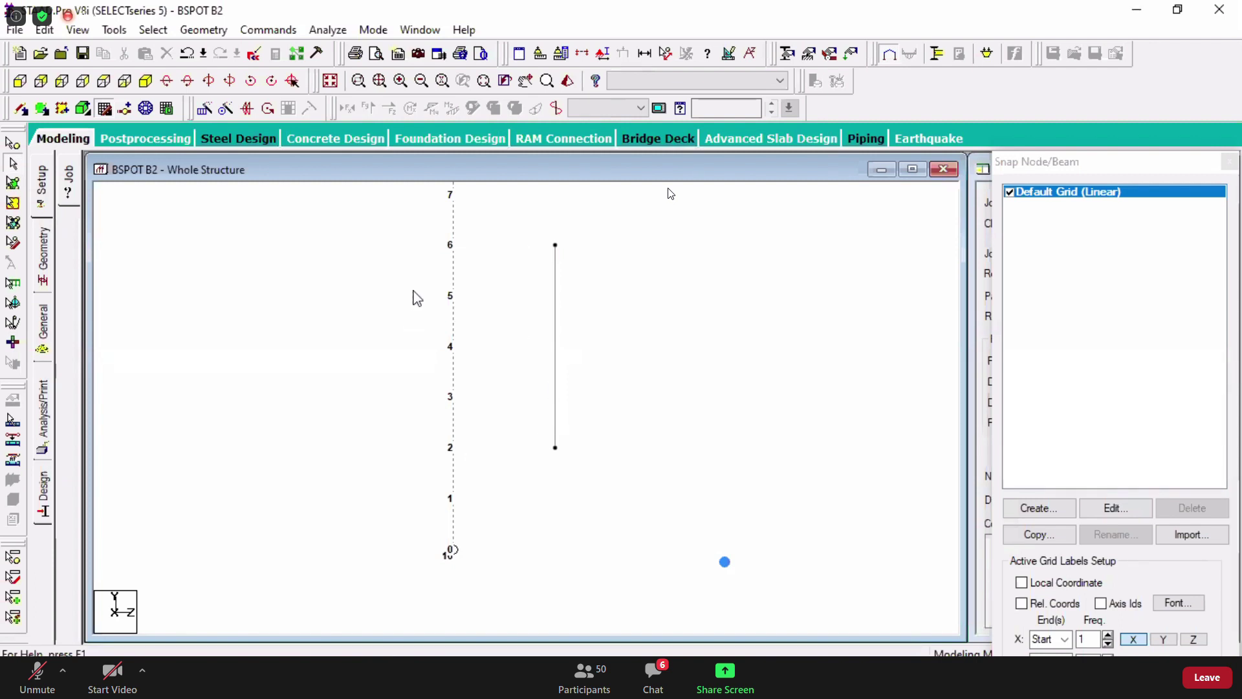
pyautogui.click(153, 87)
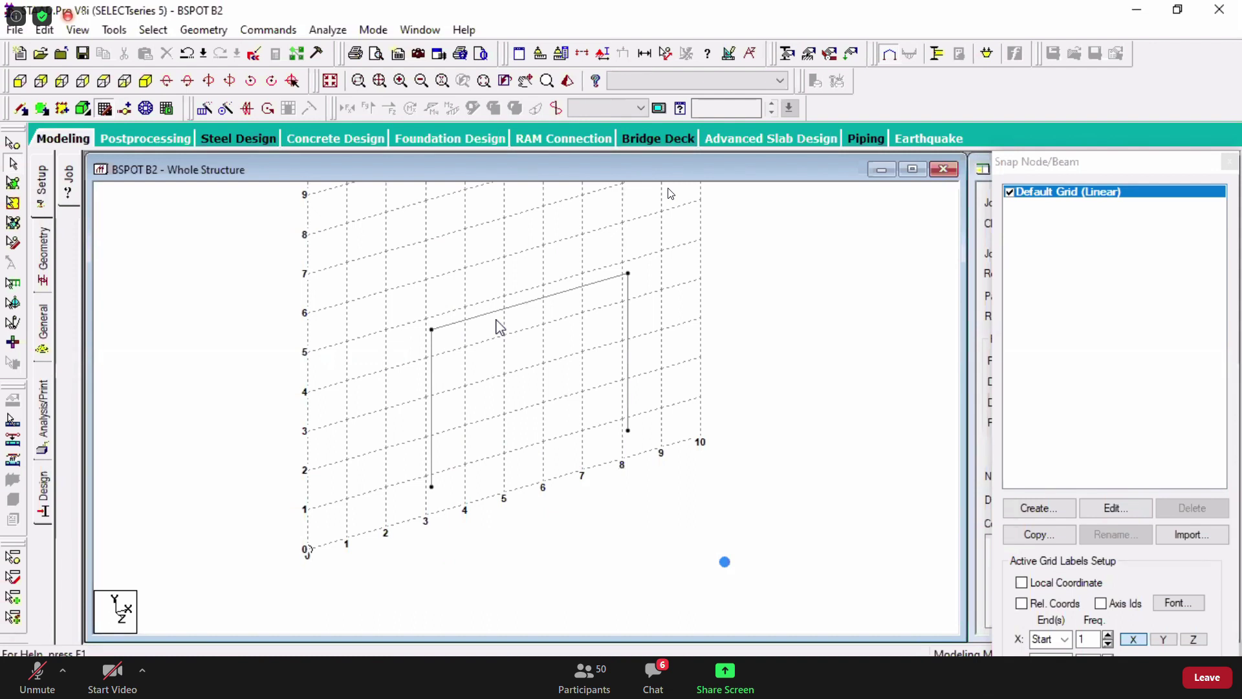
pyautogui.hotkey('ctrl', 'z')
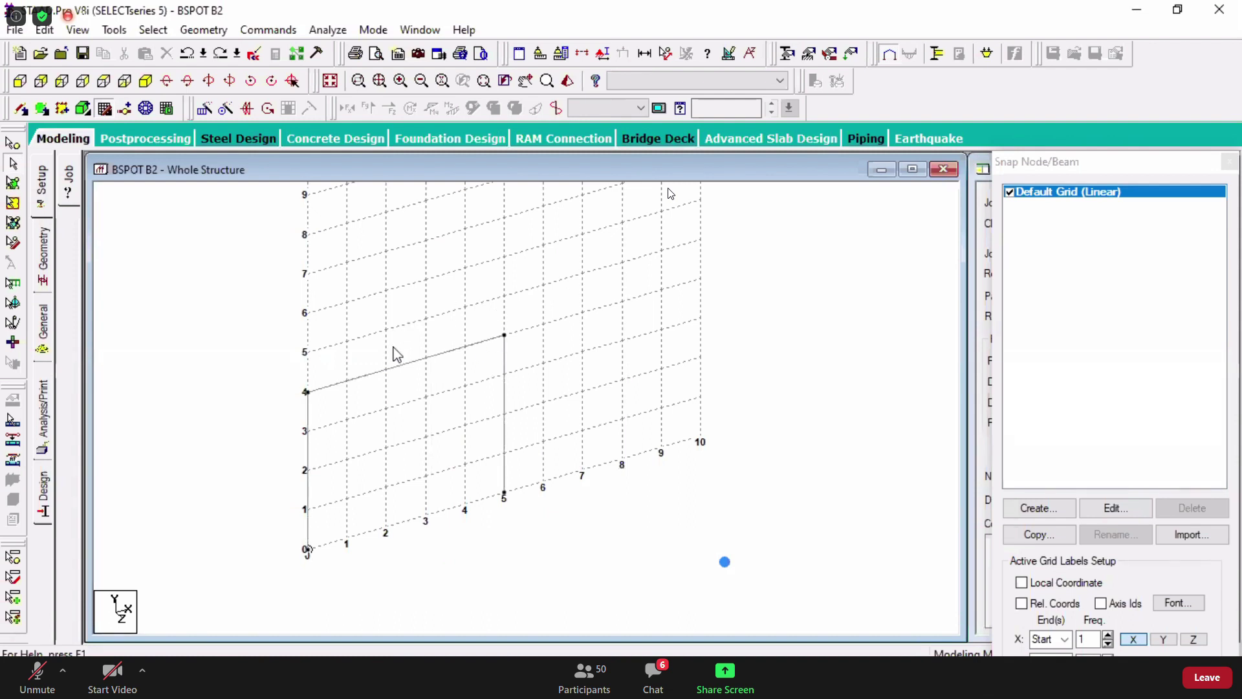
# - Move the model origin by 2 m along X only
pyautogui.click(196, 32)
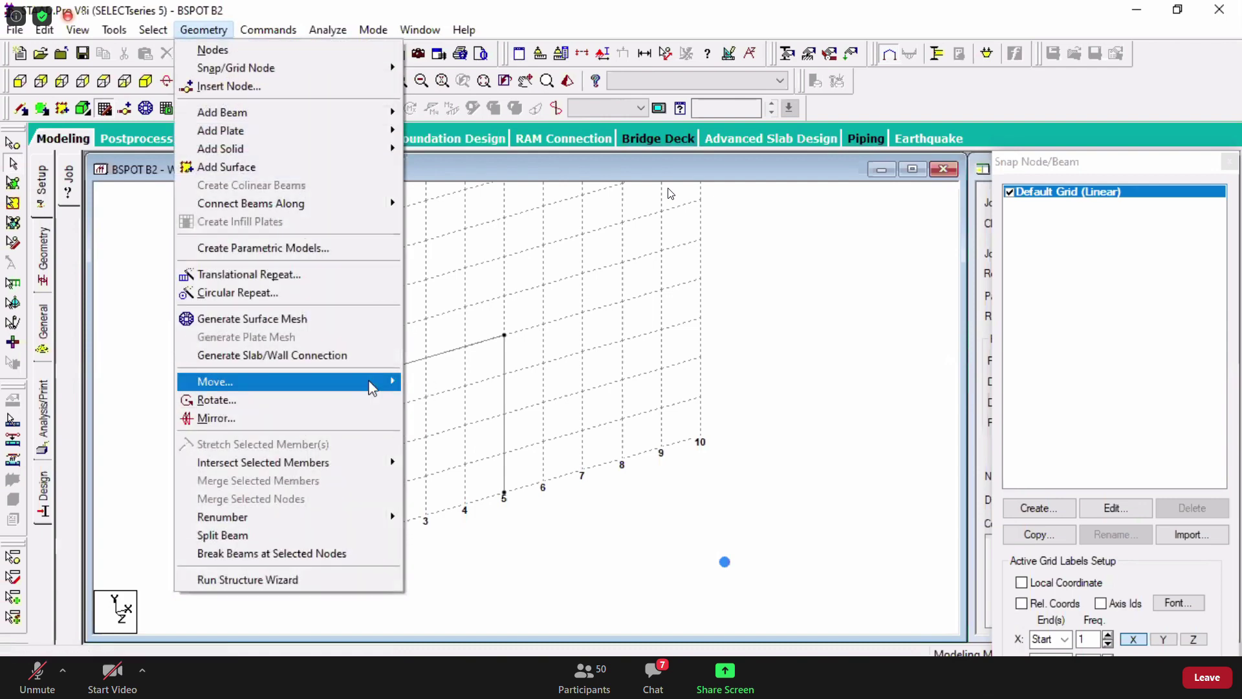
pyautogui.moveTo(372, 388)
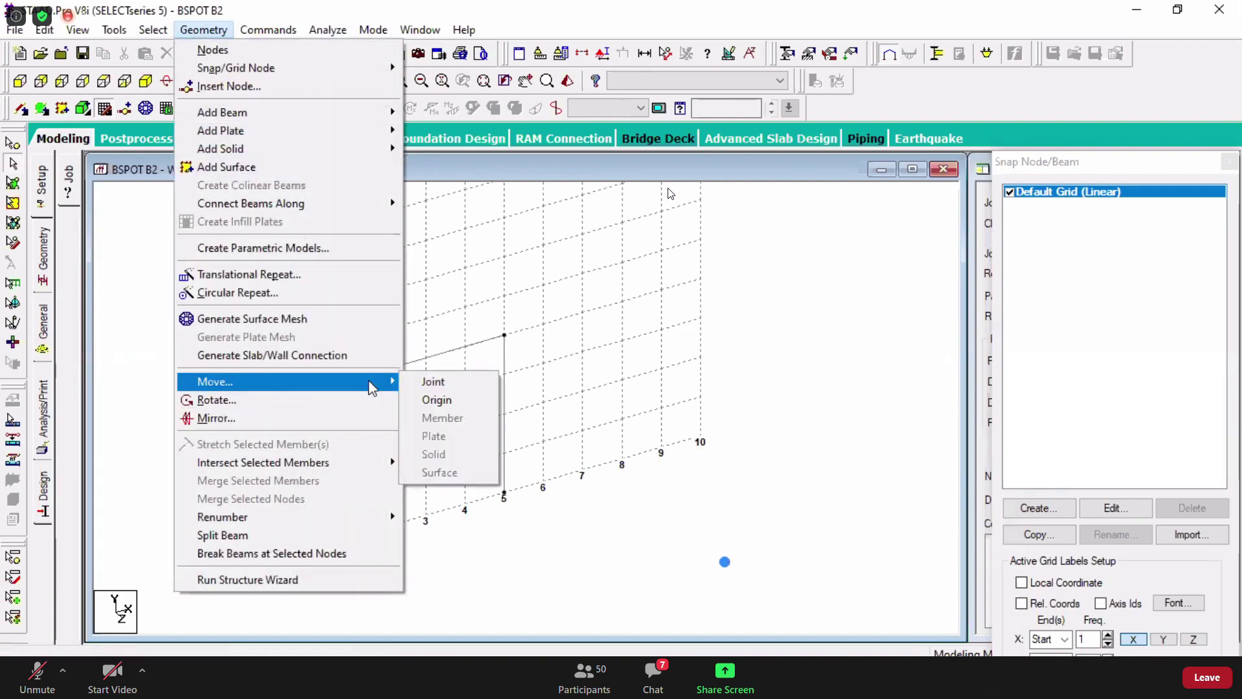
pyautogui.click(451, 405)
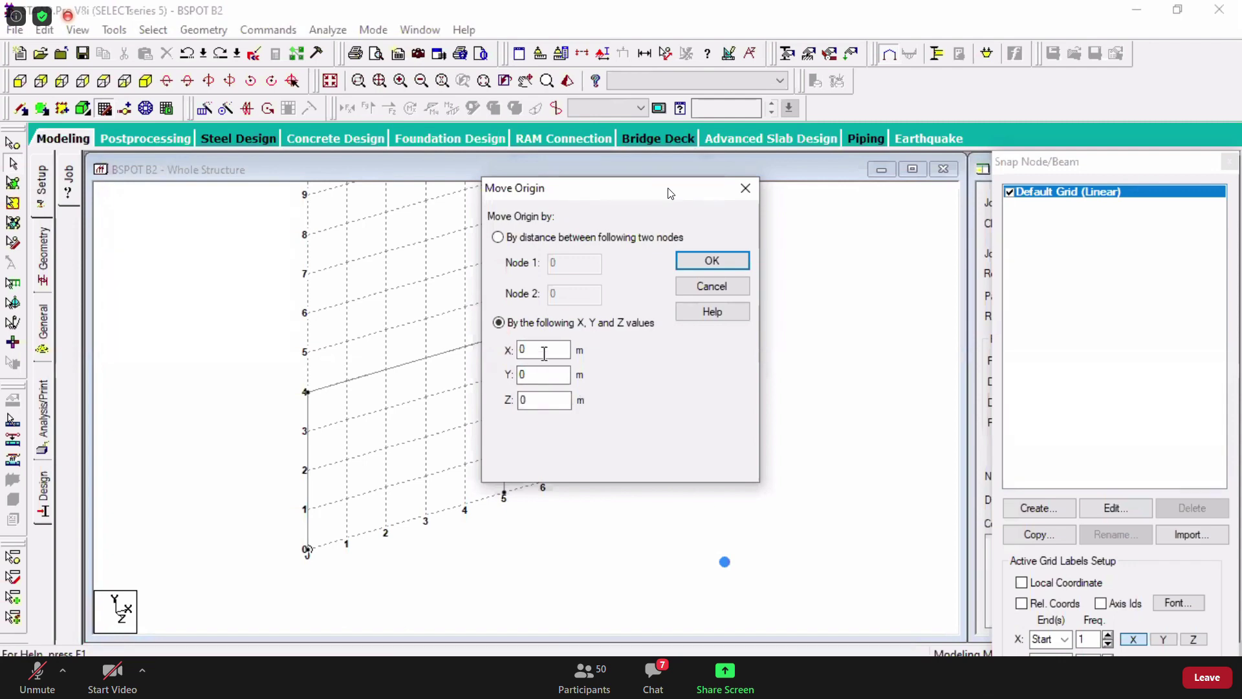
pyautogui.doubleClick(521, 349)
pyautogui.write('2')
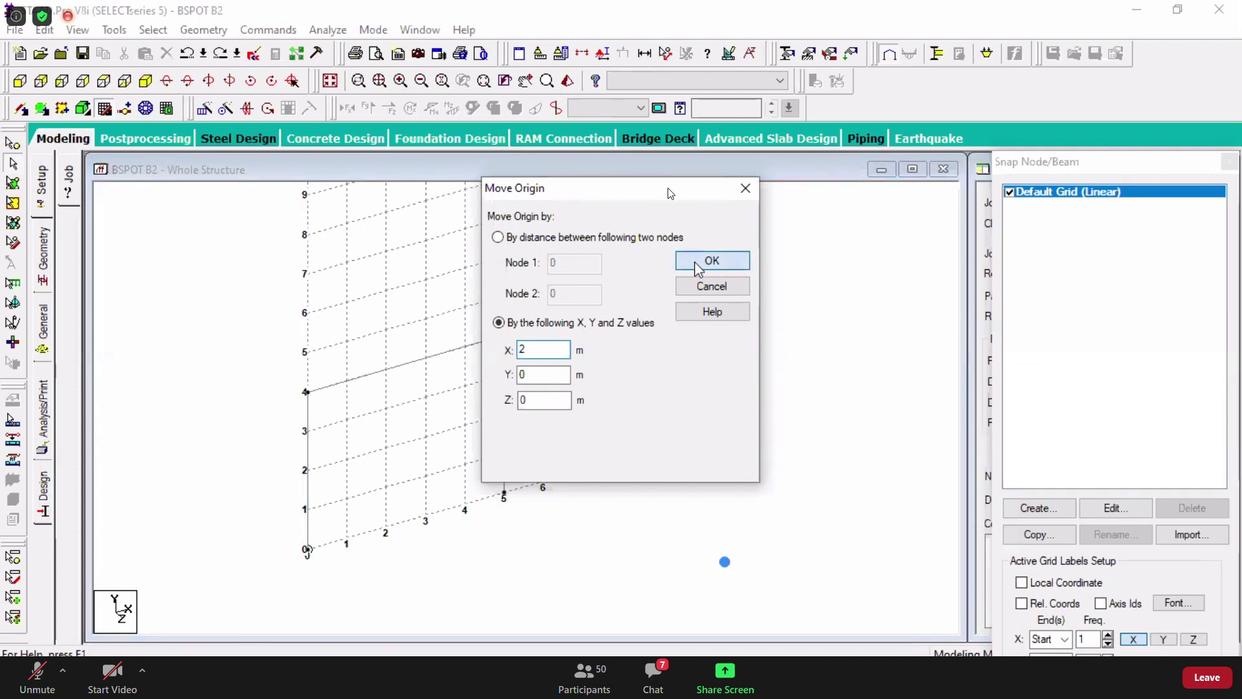
pyautogui.click(698, 267)
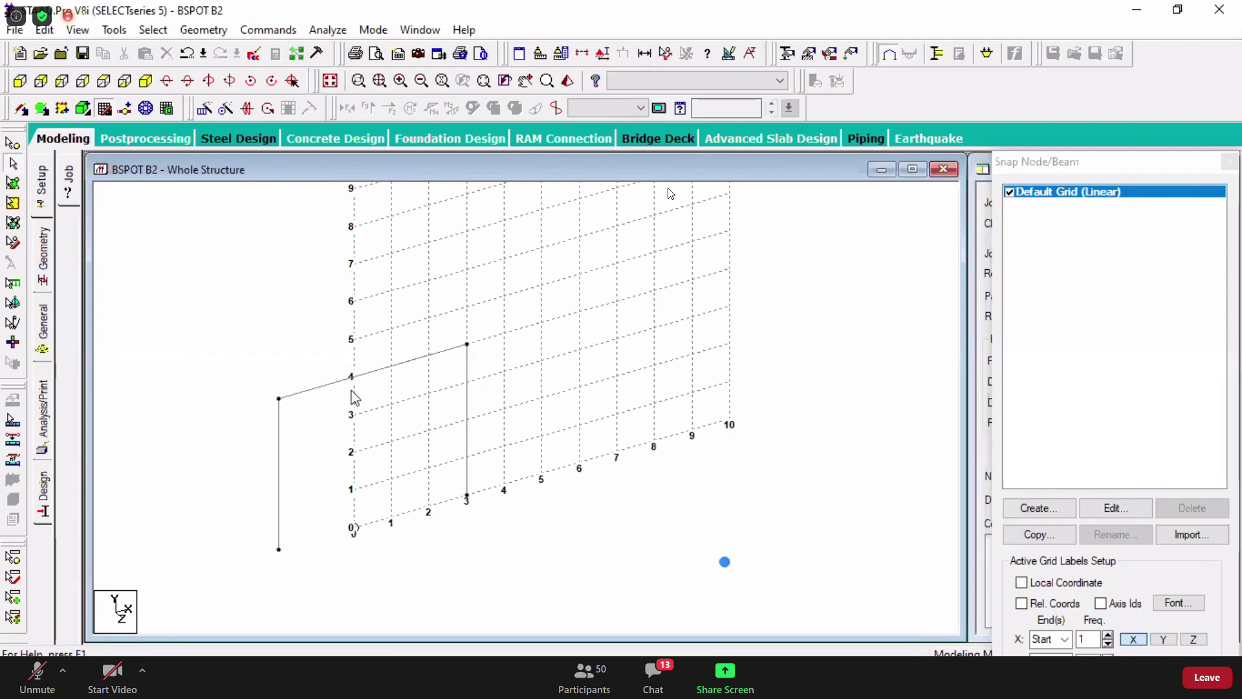
pyautogui.press('Right')
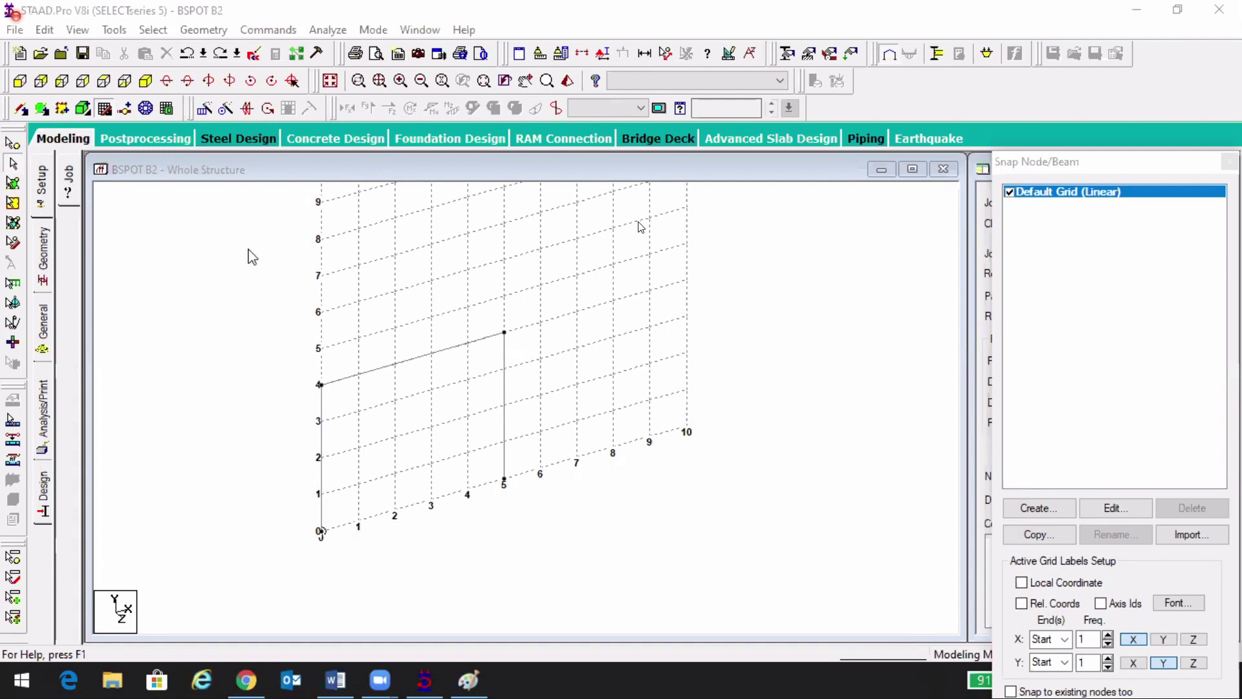
# - Hide the snap grid and view the bare portal frame from slightly different angles
pyautogui.click(206, 30)
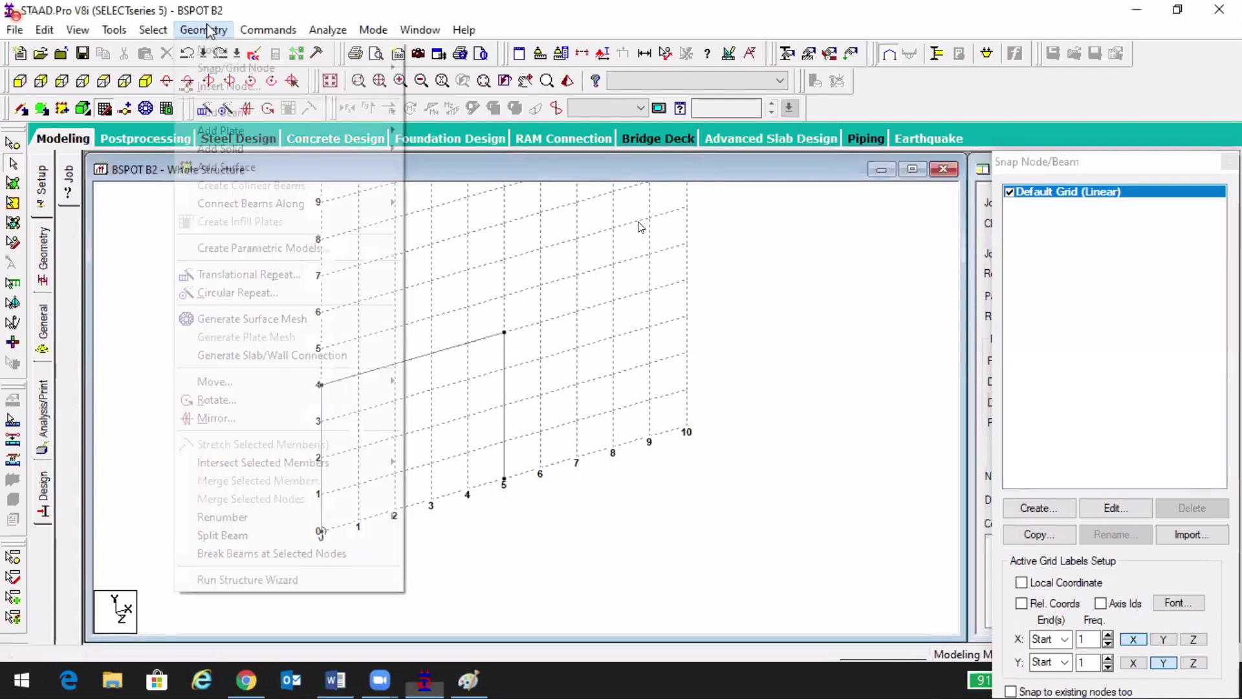
pyautogui.press('Escape')
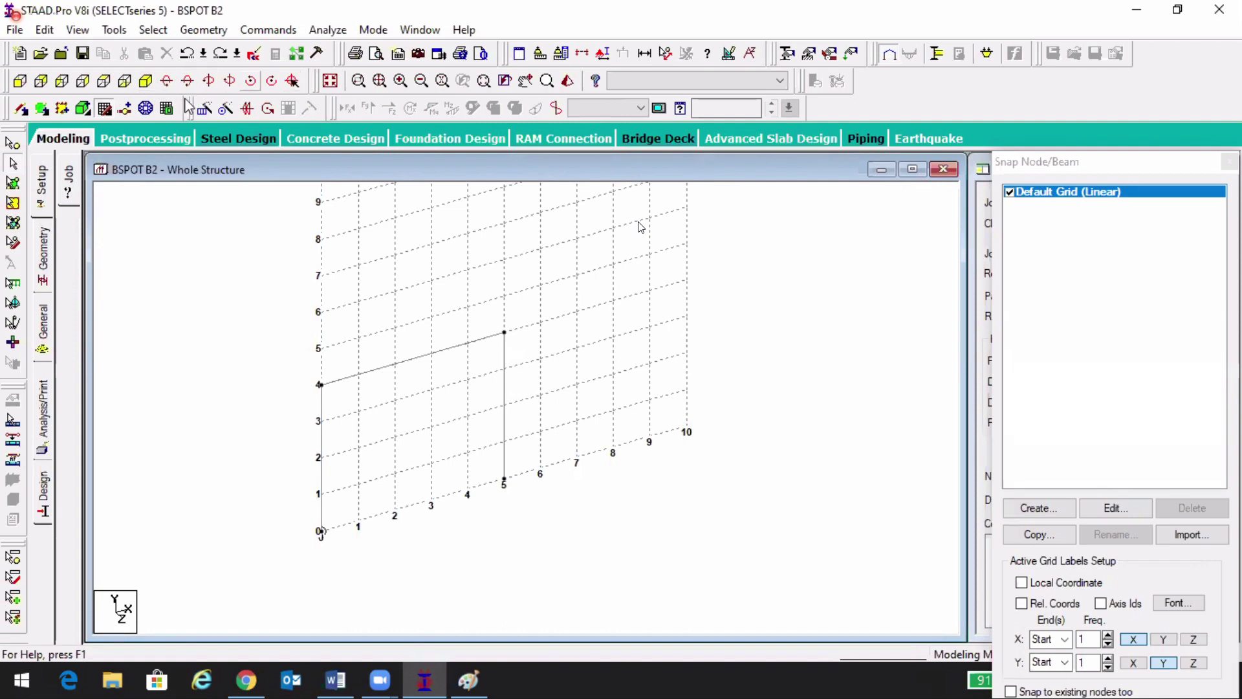
pyautogui.click(123, 108)
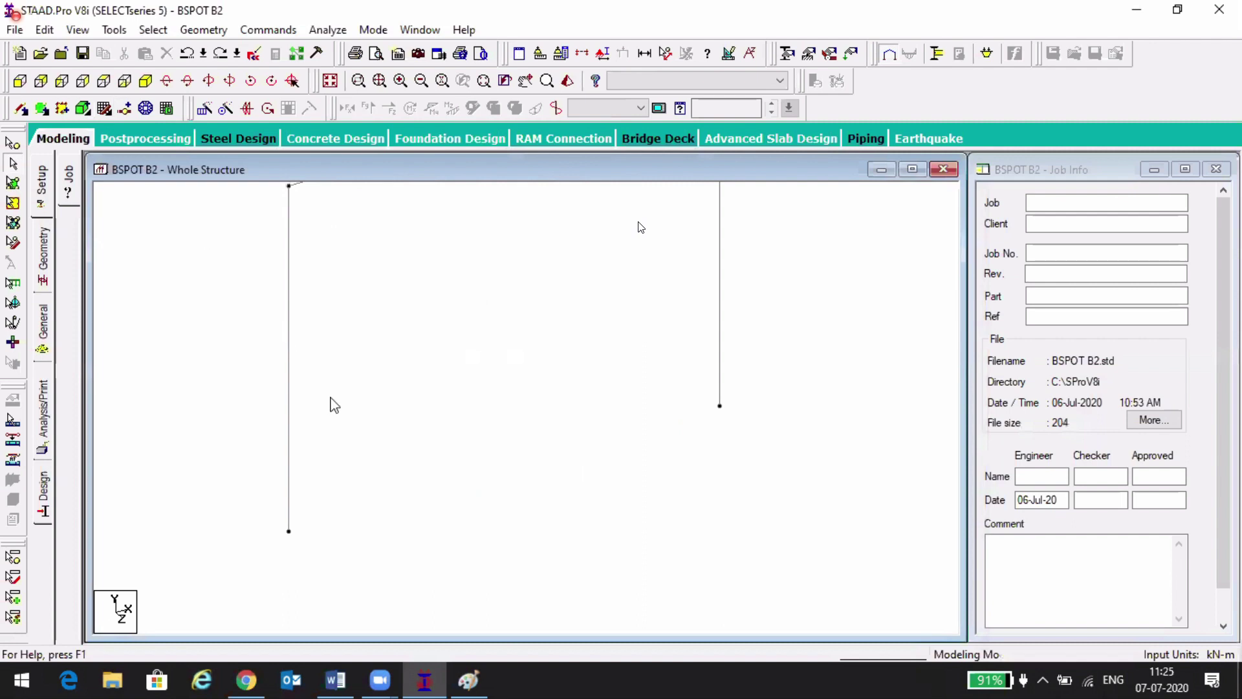
pyautogui.moveTo(377, 423); pyautogui.dragTo(494, 508, button='middle')
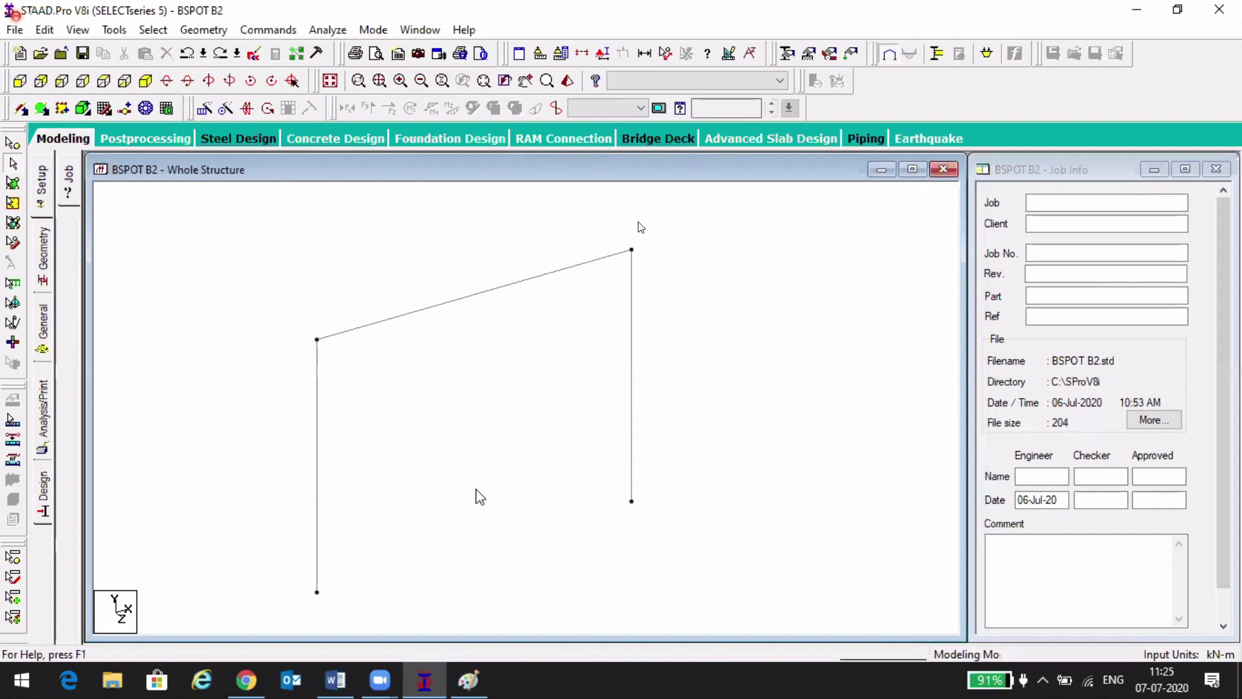
pyautogui.press('Left')
pyautogui.press('Left')
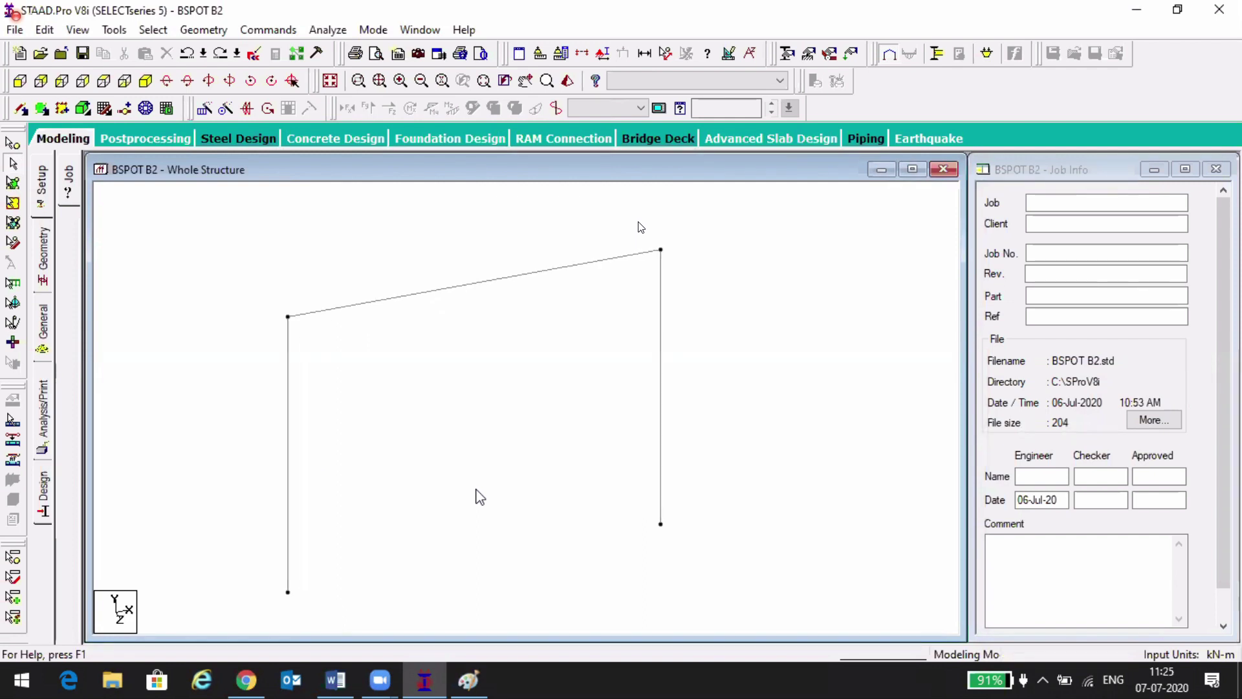
pyautogui.press('Left')
pyautogui.press('Right')
pyautogui.press('Right')
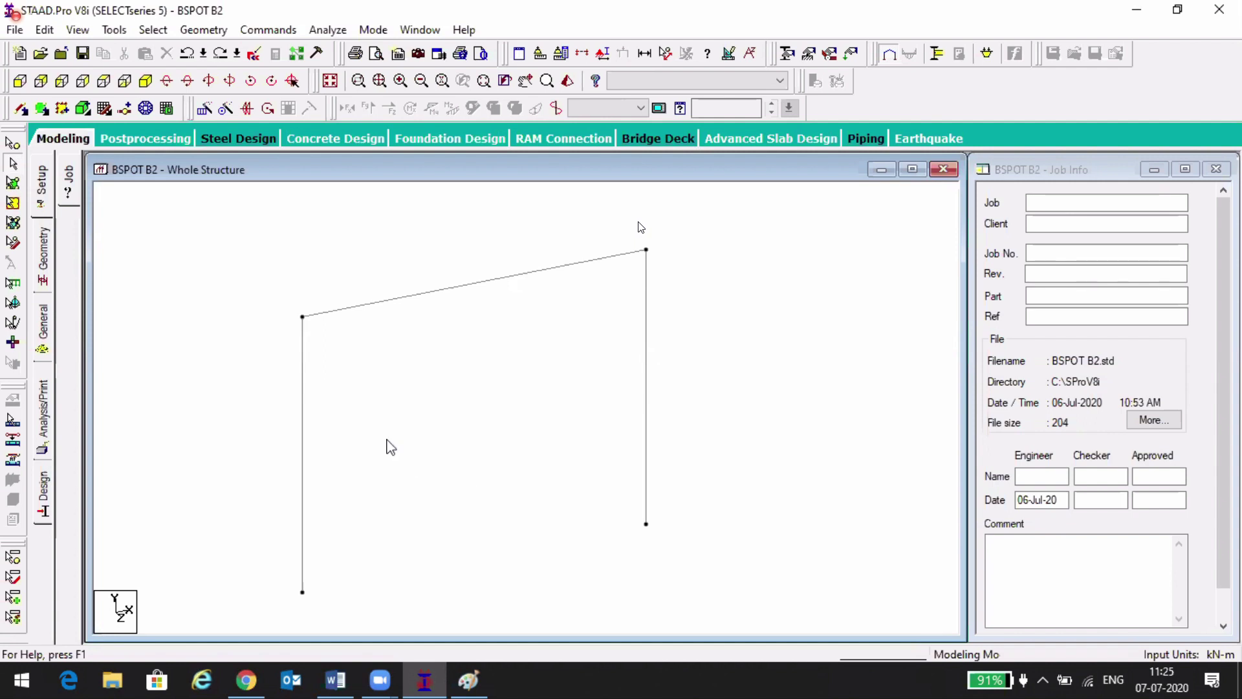
pyautogui.press('Right')
# - Select the whole frame and rotate it 90 degrees in Move mode about the vertical axis from 0,0,0 to 0,10,0, accepting the adjustment warning
pyautogui.click(204, 31)
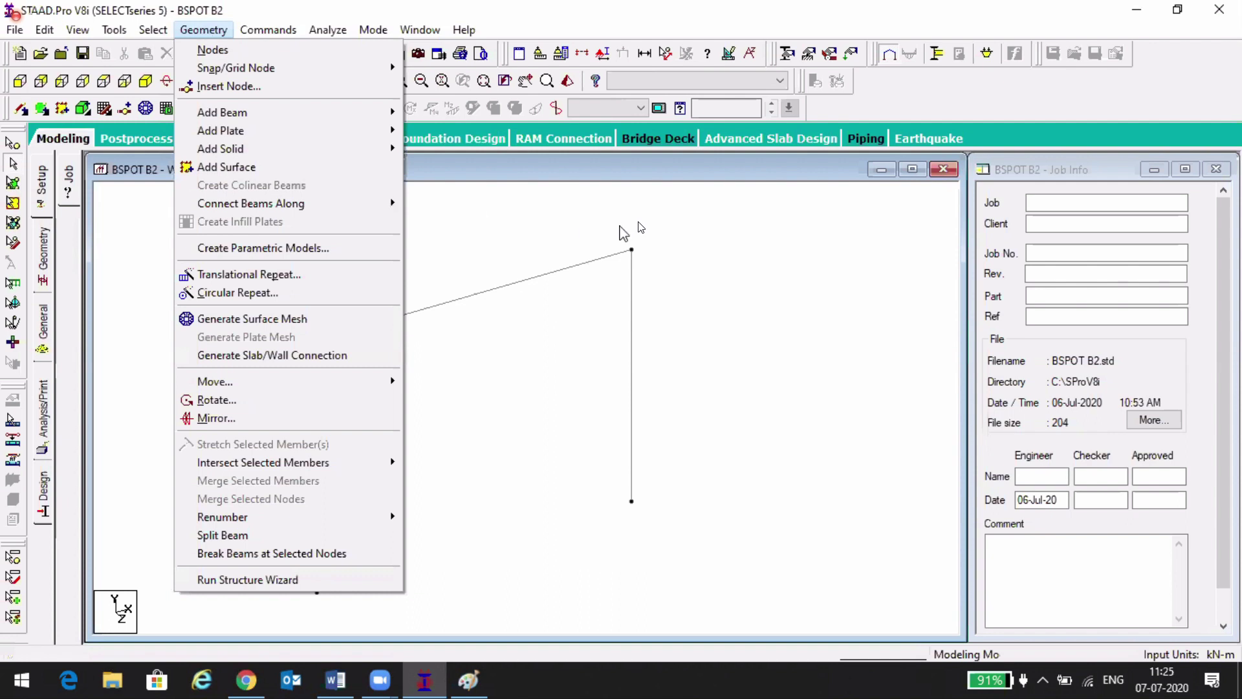
pyautogui.click(610, 235)
pyautogui.moveTo(217, 219); pyautogui.dragTo(793, 604)
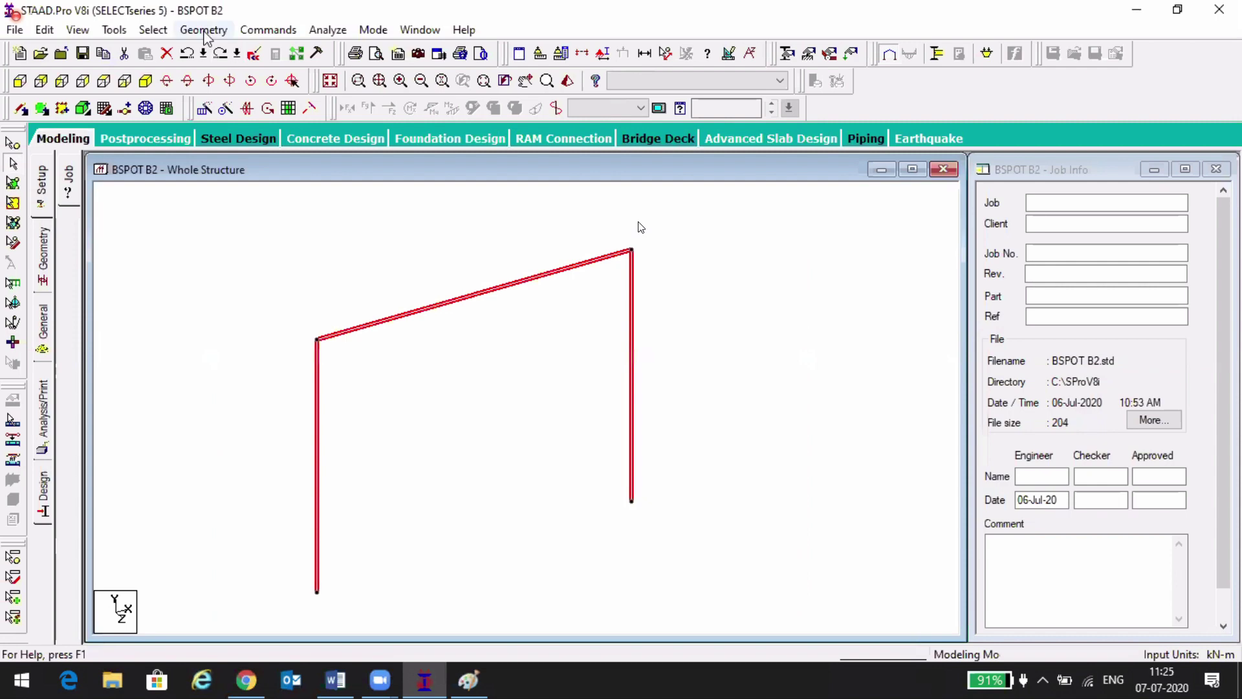
pyautogui.click(205, 32)
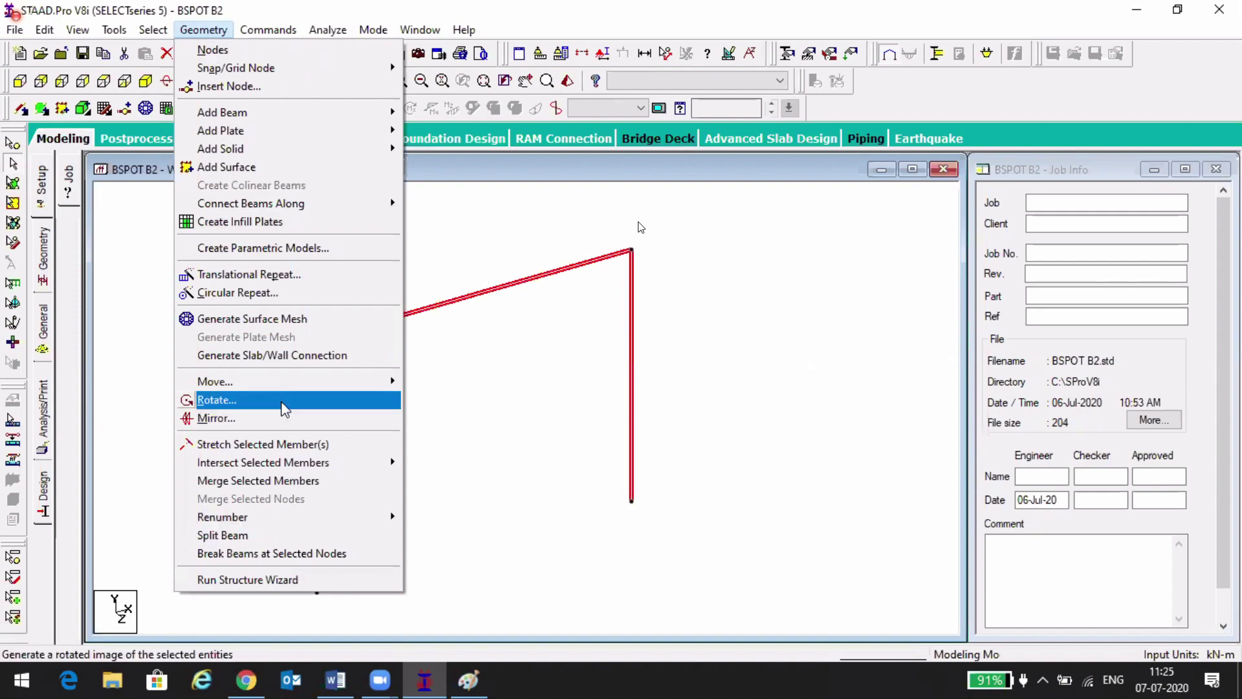
pyautogui.click(284, 403)
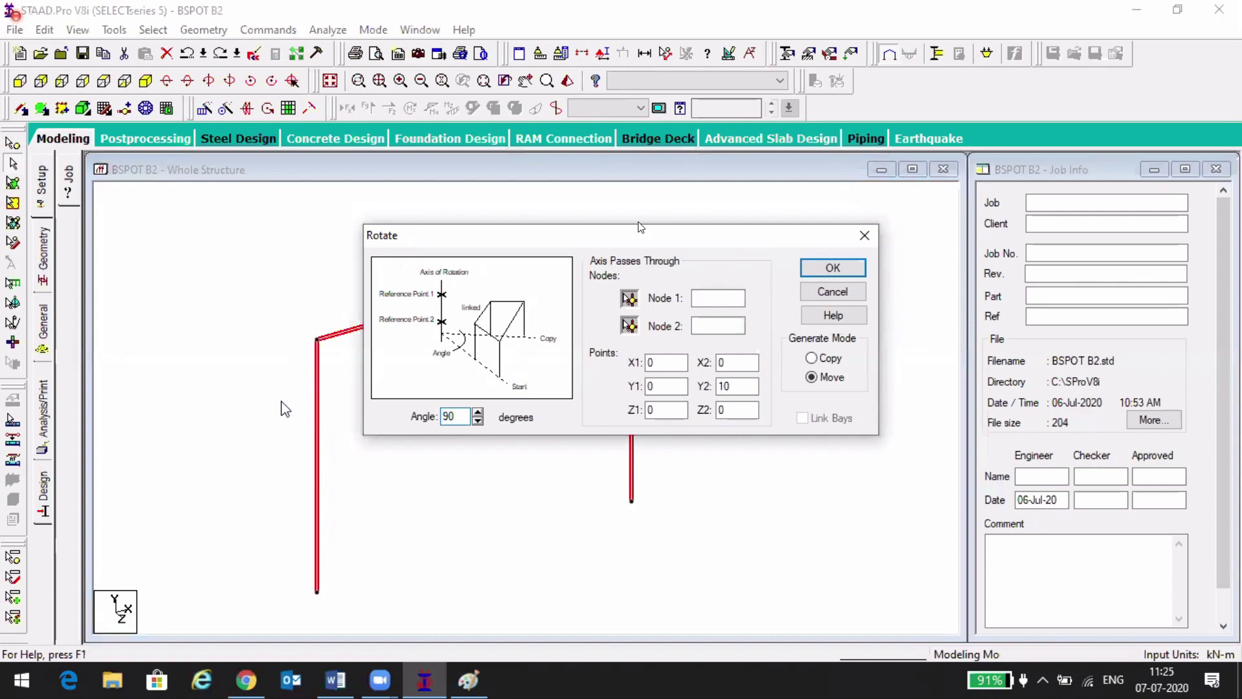
pyautogui.click(463, 412)
pyautogui.moveTo(566, 245); pyautogui.dragTo(577, 242)
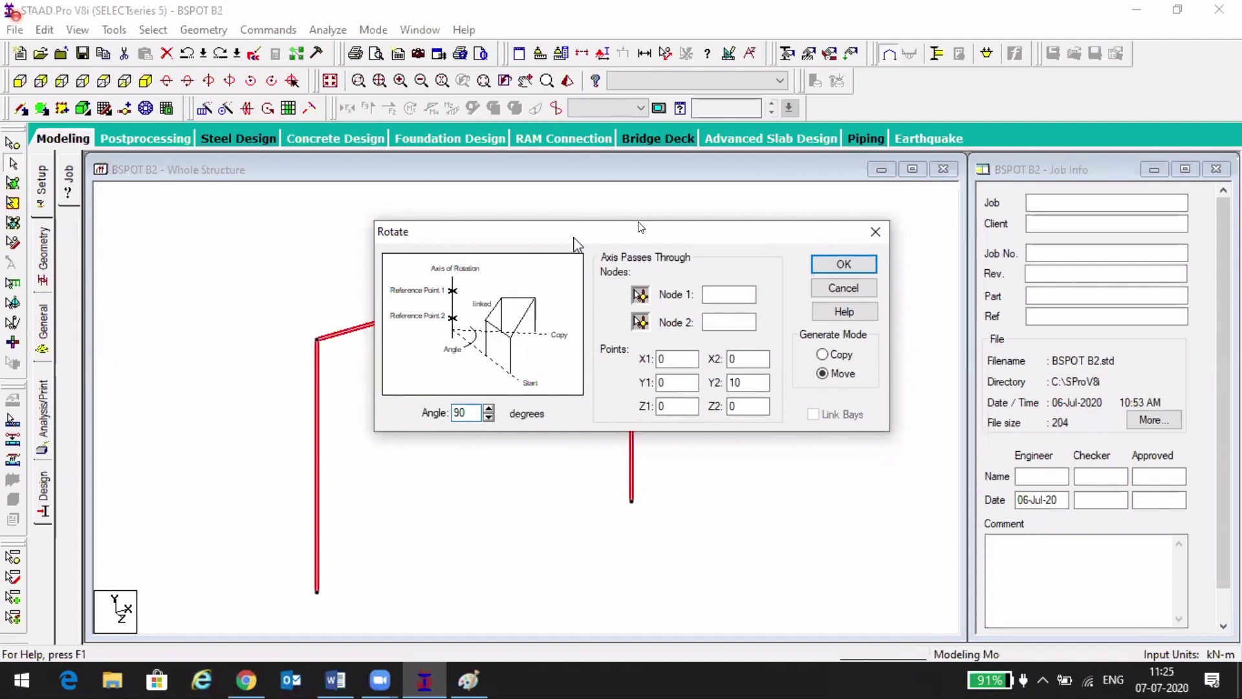
pyautogui.moveTo(574, 242); pyautogui.dragTo(641, 278)
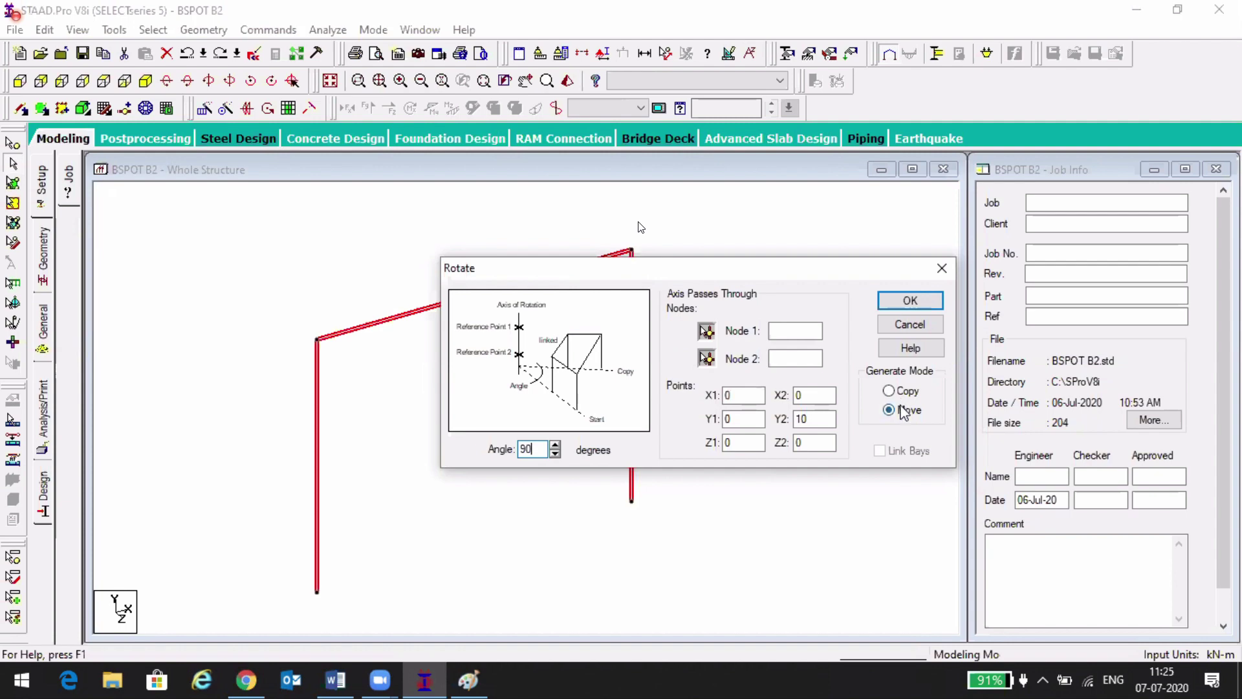
pyautogui.click(908, 300)
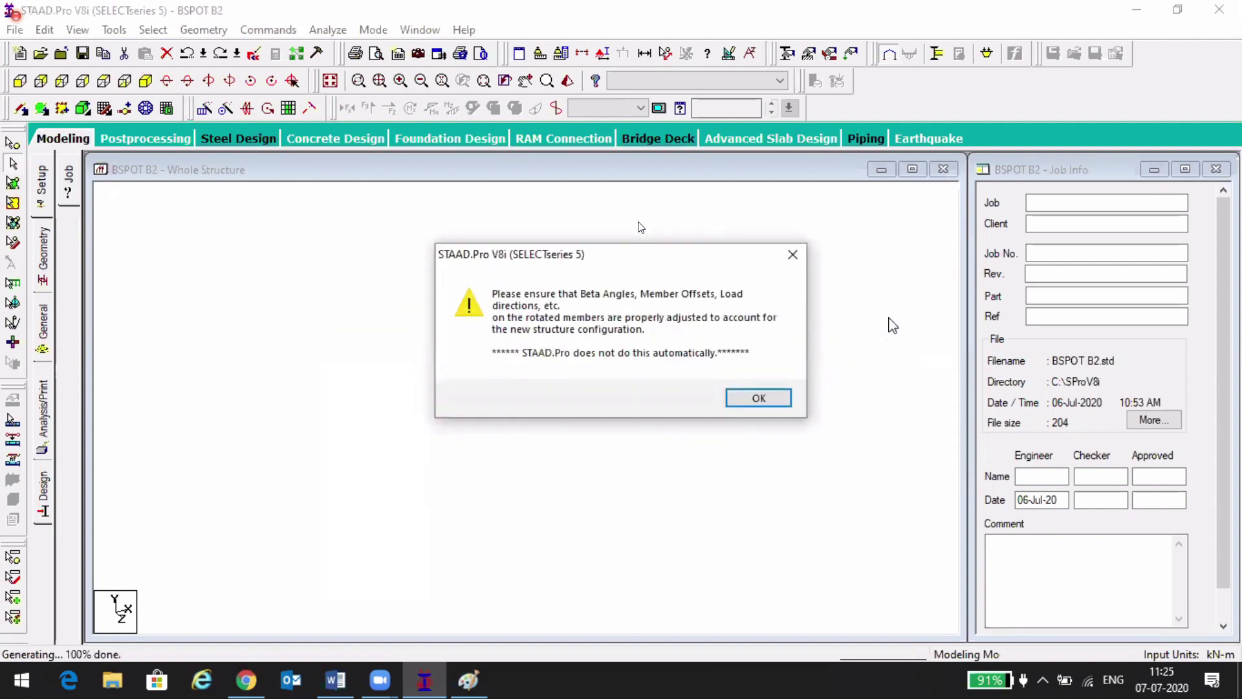
pyautogui.click(778, 397)
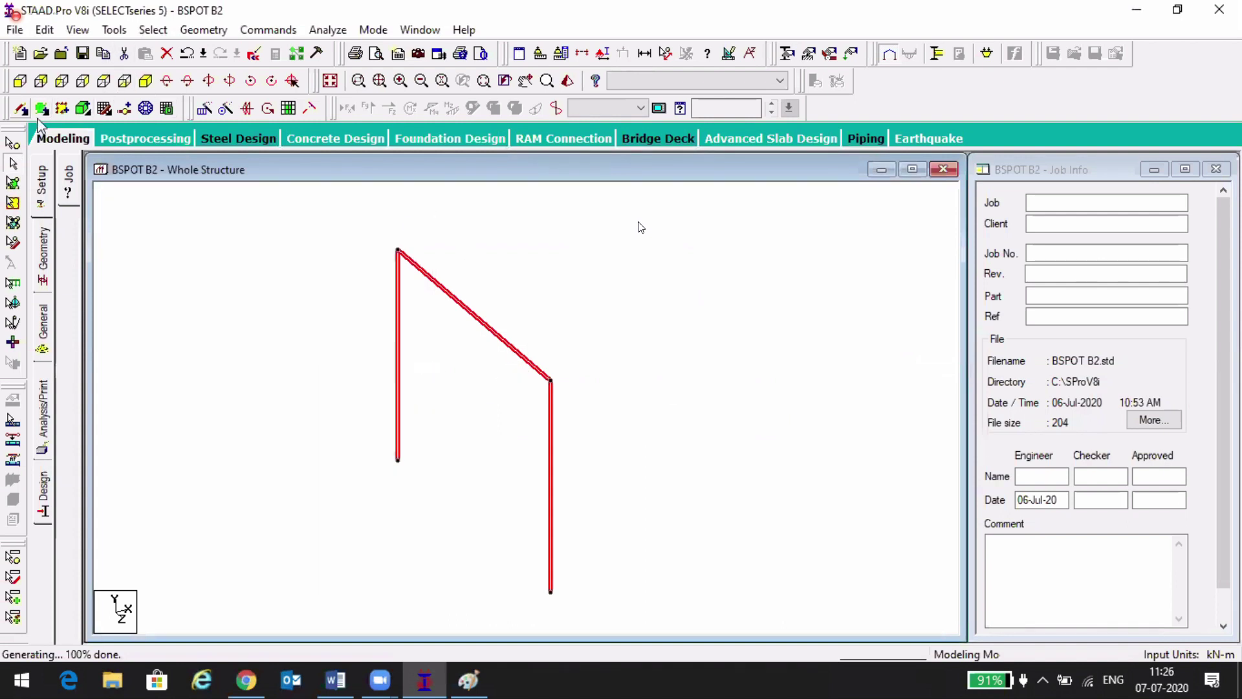
# - Show the snap grid and rotate the selected frame 90 degrees in Move mode about the column axis through nodes 4 and 3
pyautogui.click(103, 108)
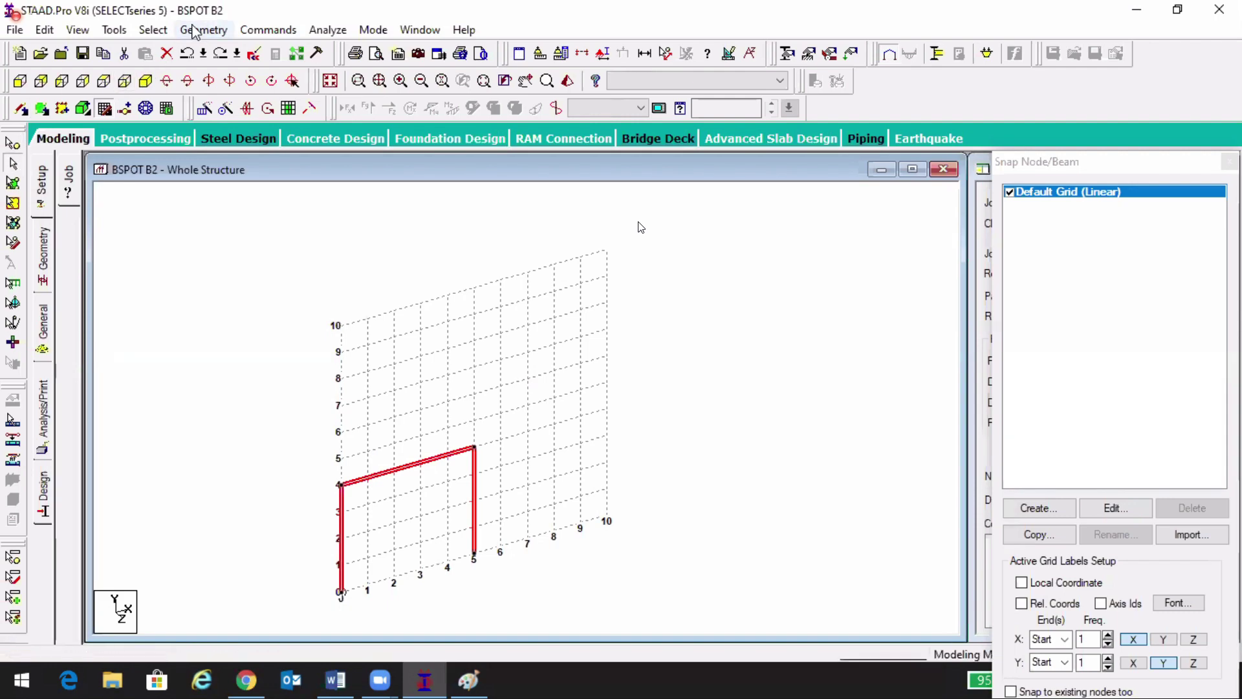
pyautogui.click(195, 31)
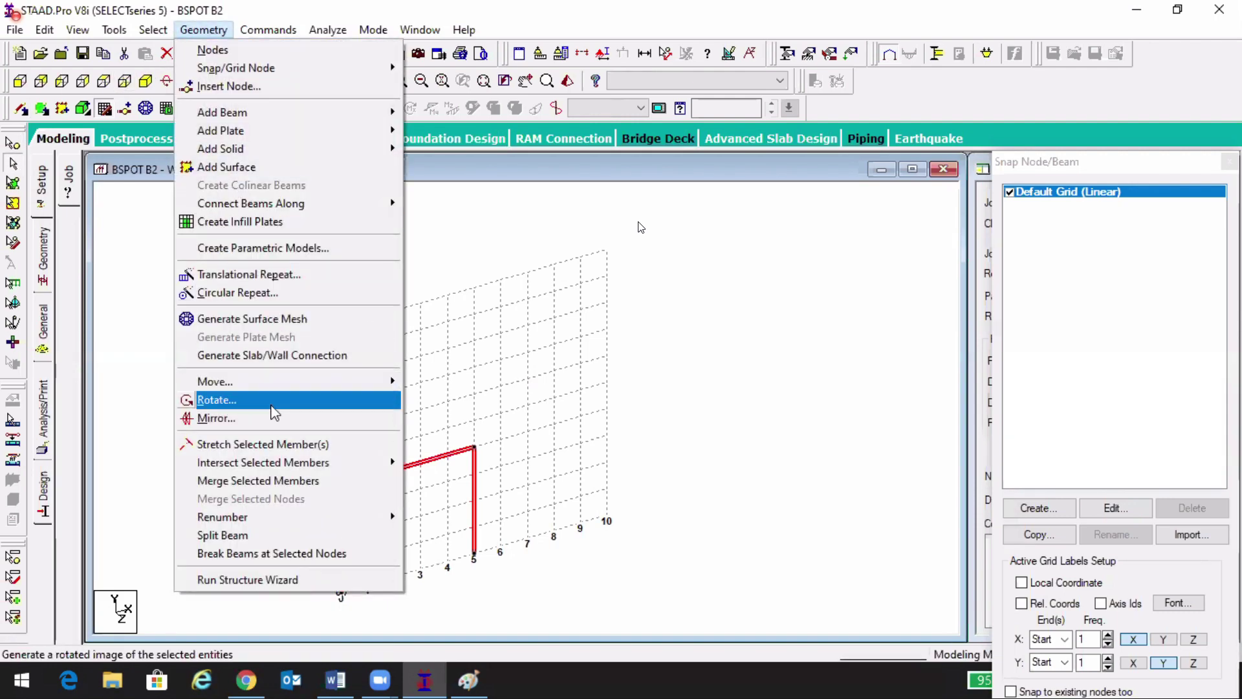
pyautogui.click(272, 404)
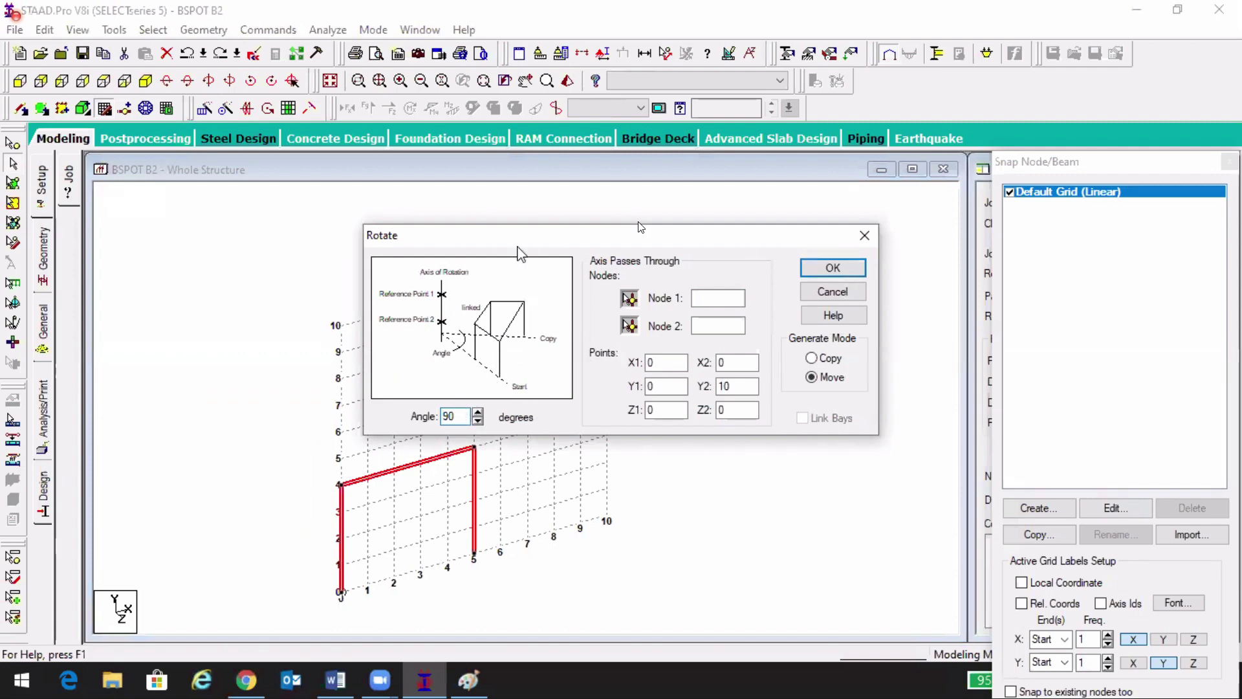
pyautogui.moveTo(739, 238); pyautogui.dragTo(960, 226)
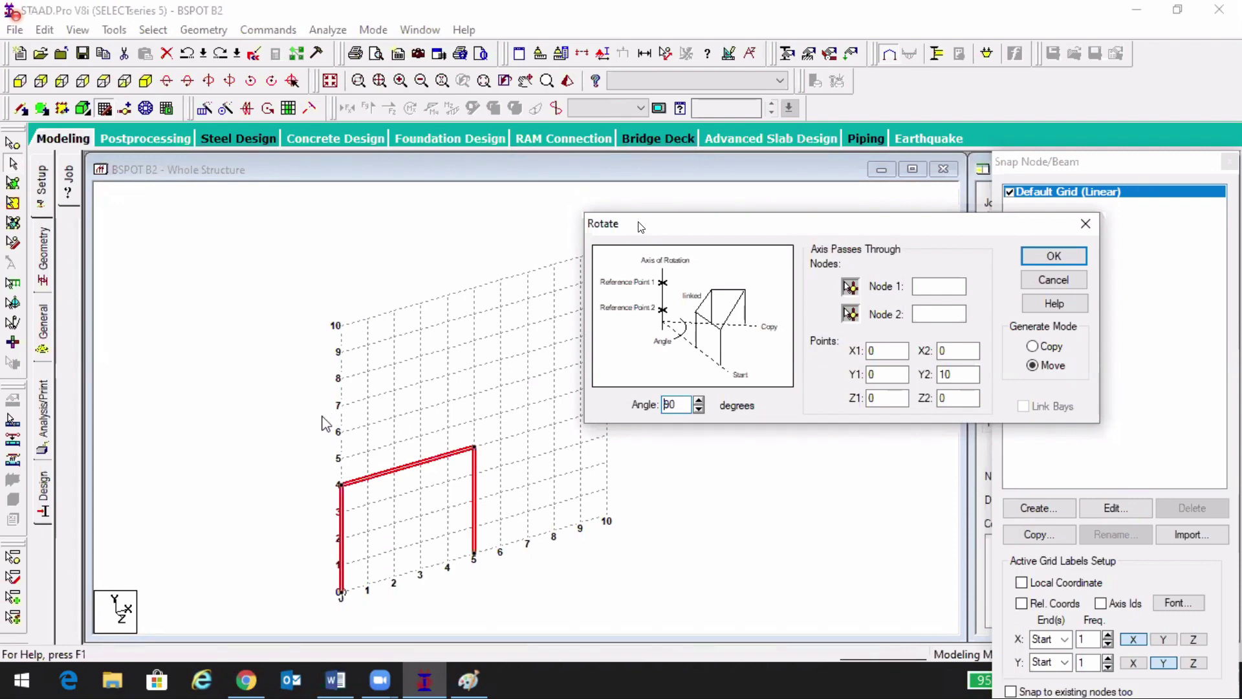
pyautogui.click(346, 551)
pyautogui.click(850, 289)
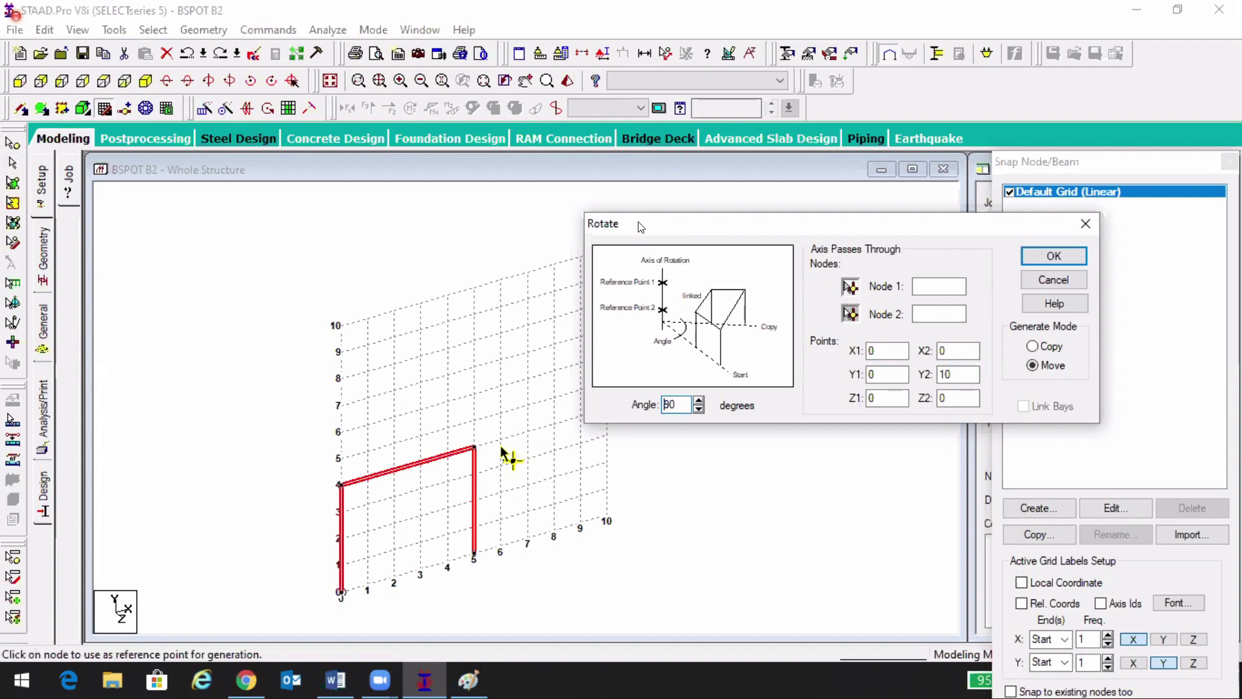
pyautogui.click(475, 447)
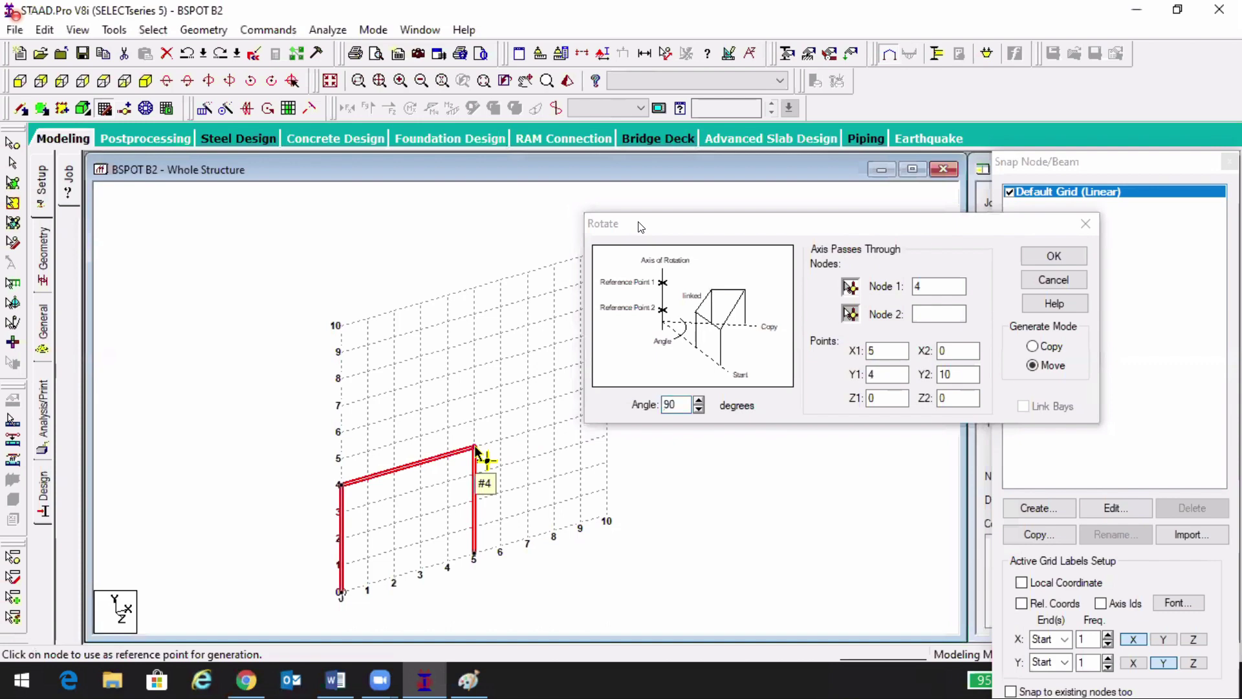
pyautogui.click(852, 316)
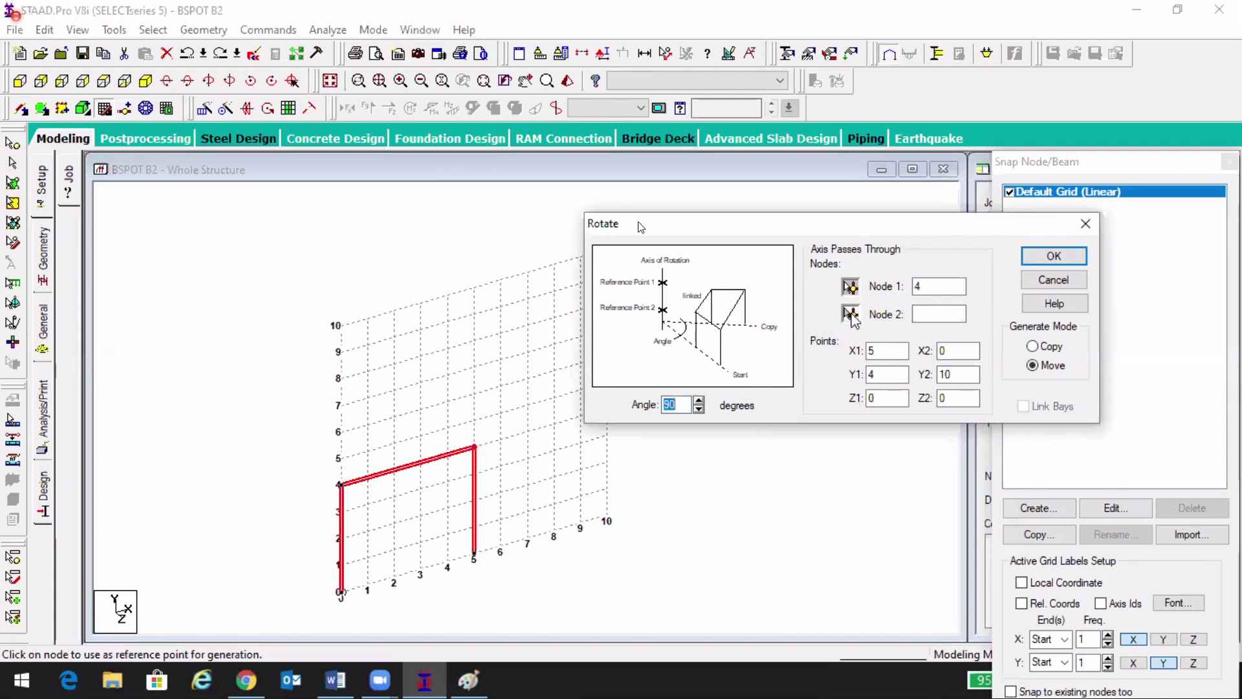
pyautogui.click(474, 555)
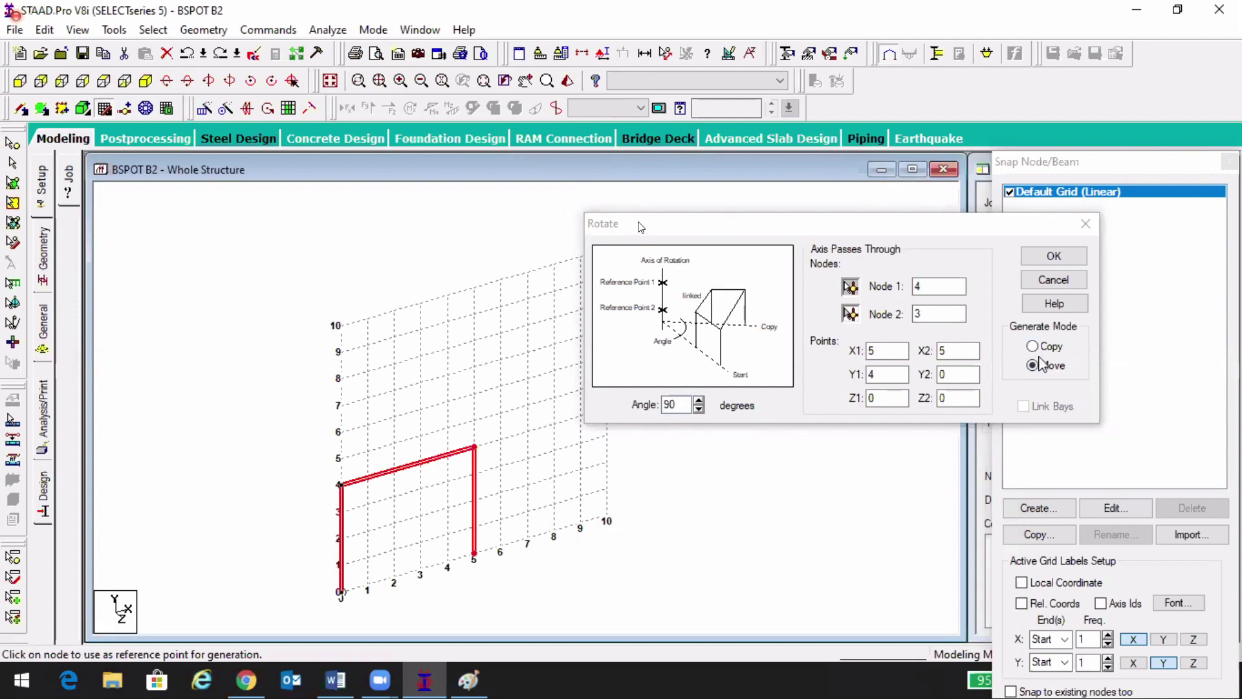
pyautogui.click(1054, 259)
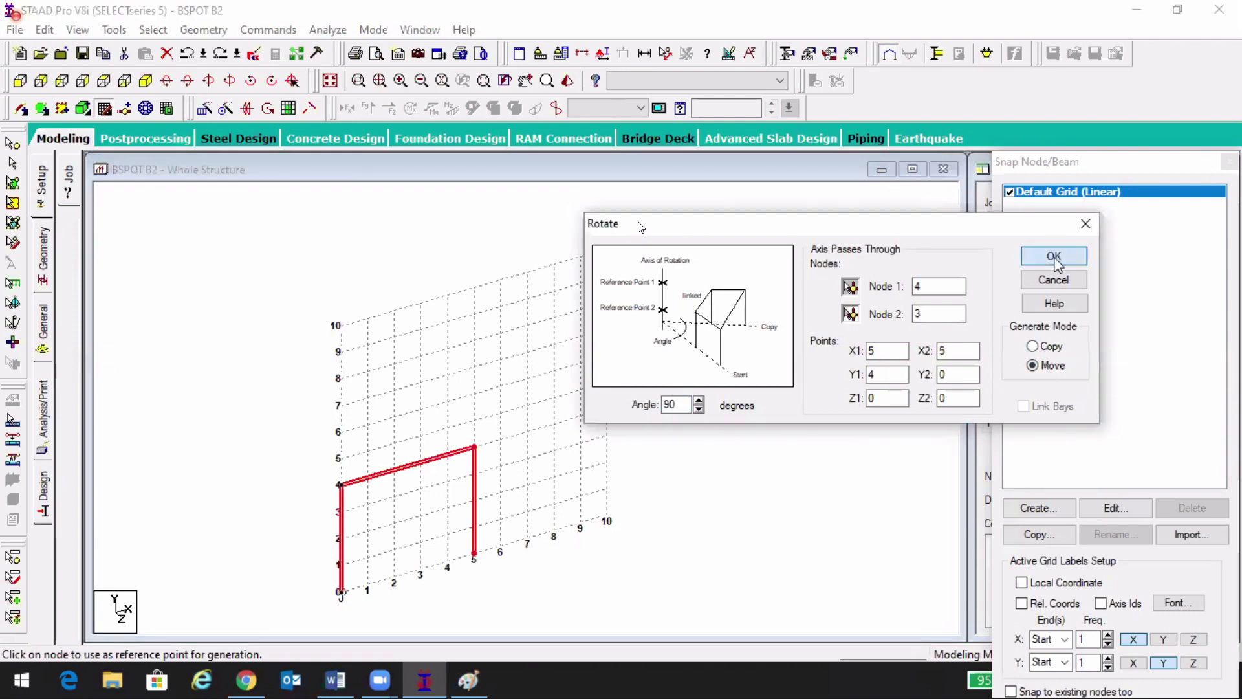
pyautogui.click(773, 396)
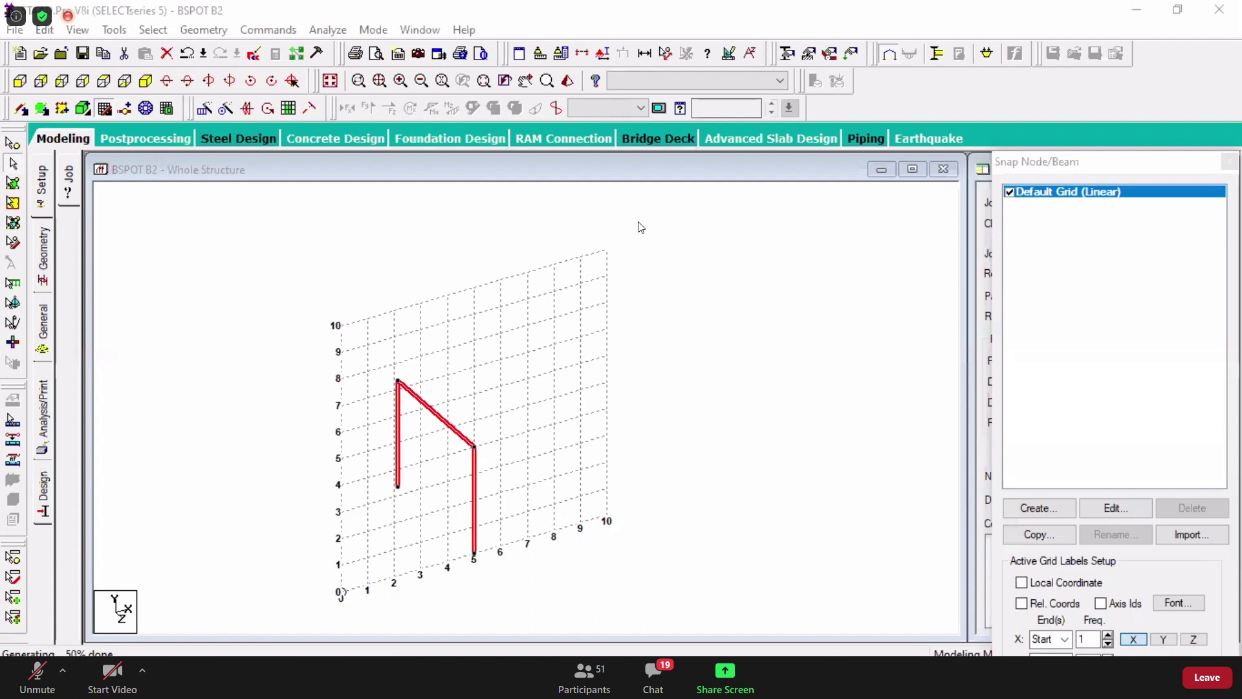
# - Undo the last rotation and select the whole portal frame again
pyautogui.hotkey('ctrl', 'z')
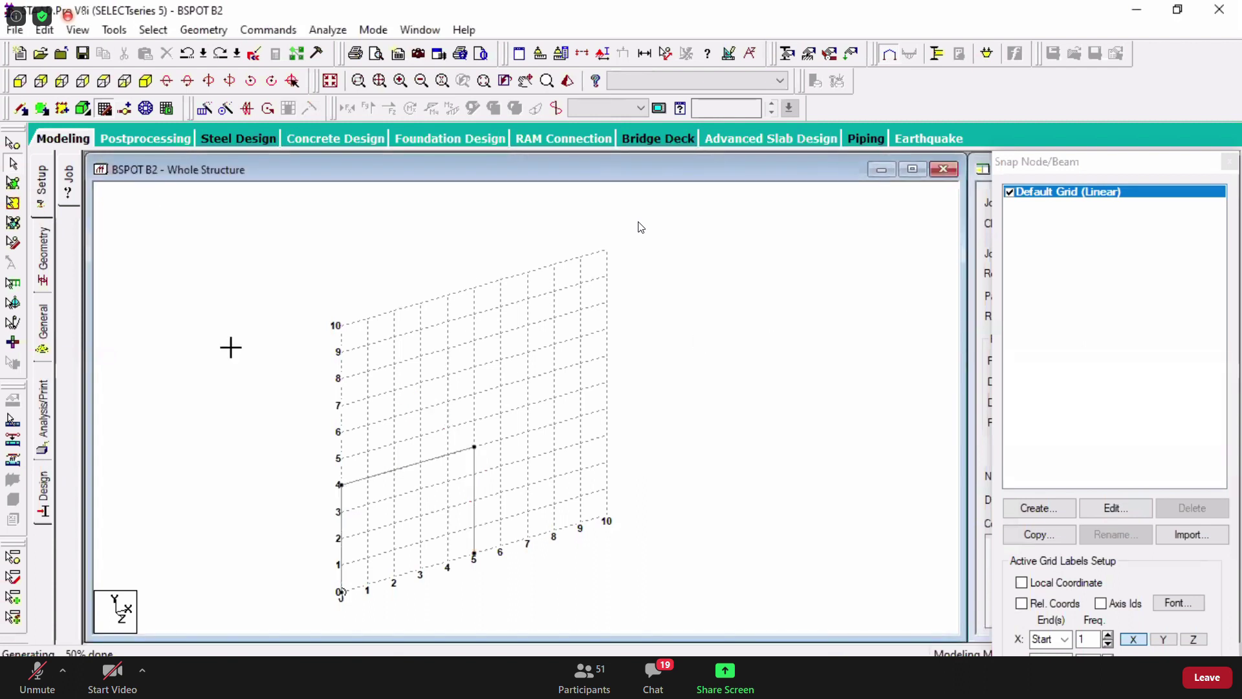
pyautogui.moveTo(513, 593); pyautogui.dragTo(230, 349)
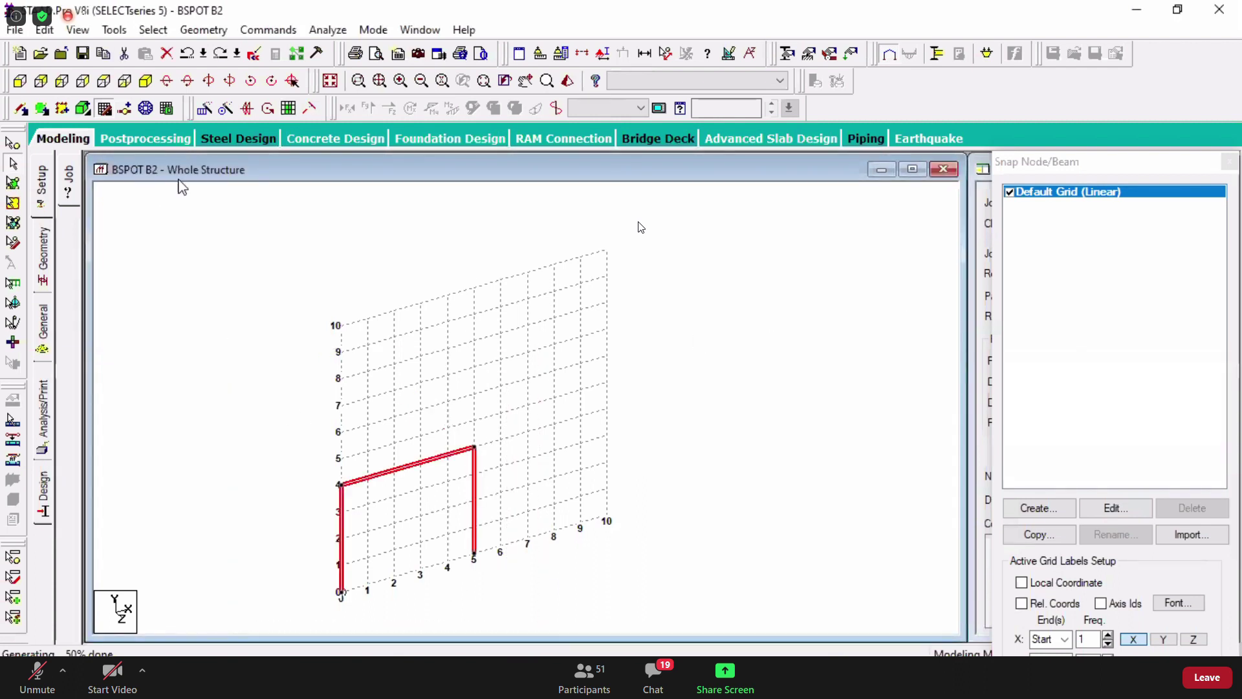
# - Rotate the selected frame 270 degrees in Copy mode about the vertical axis from 0,0,0 to 0,10,0, accepting the adjustment warning
pyautogui.click(215, 36)
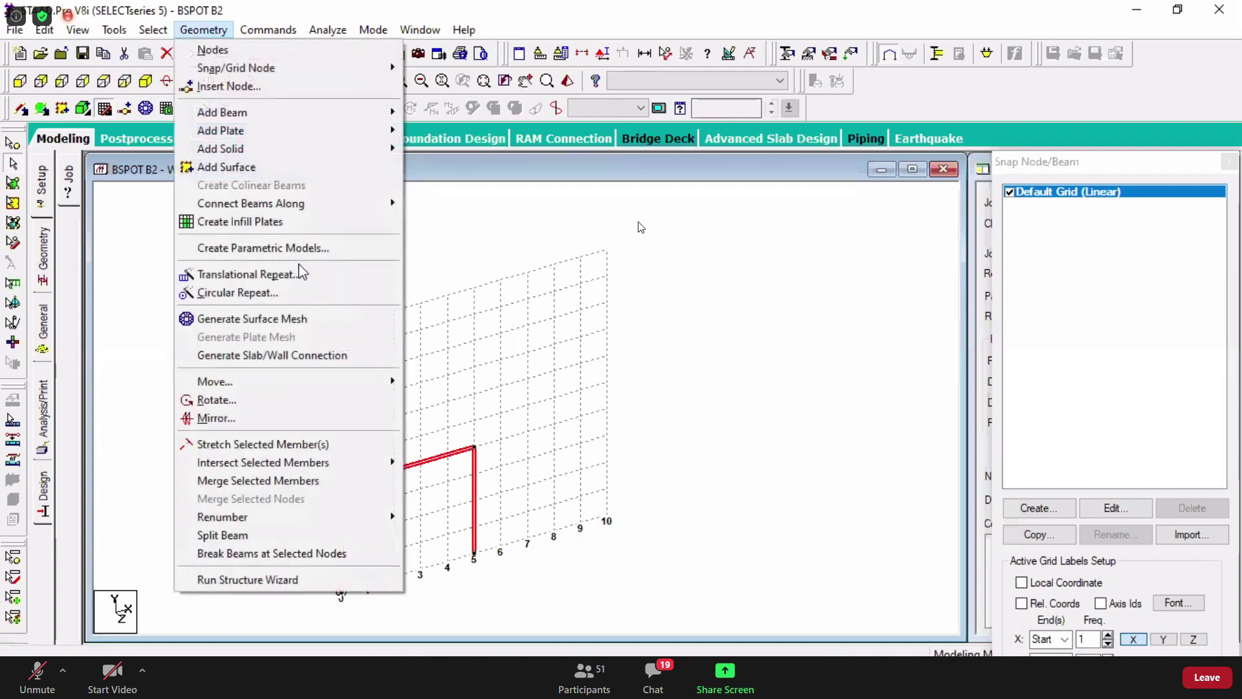
pyautogui.click(334, 401)
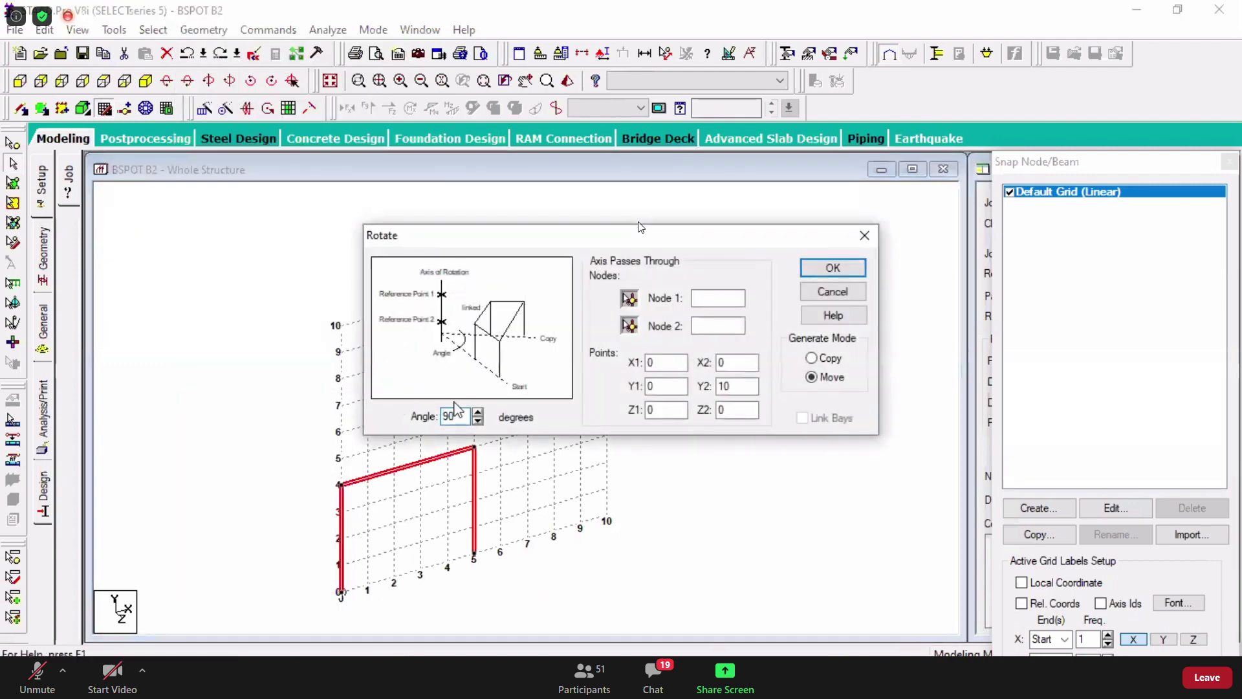
pyautogui.doubleClick(457, 418)
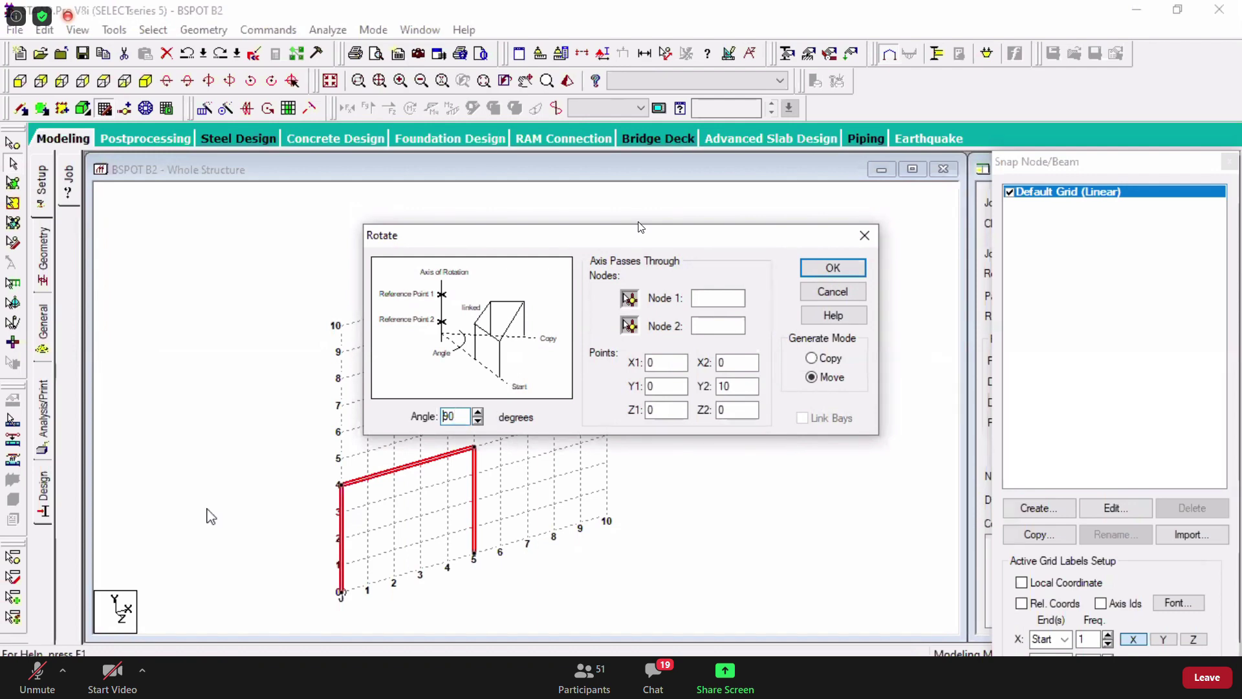
pyautogui.doubleClick(462, 416)
pyautogui.write('270')
pyautogui.click(812, 358)
pyautogui.click(816, 270)
pyautogui.click(744, 397)
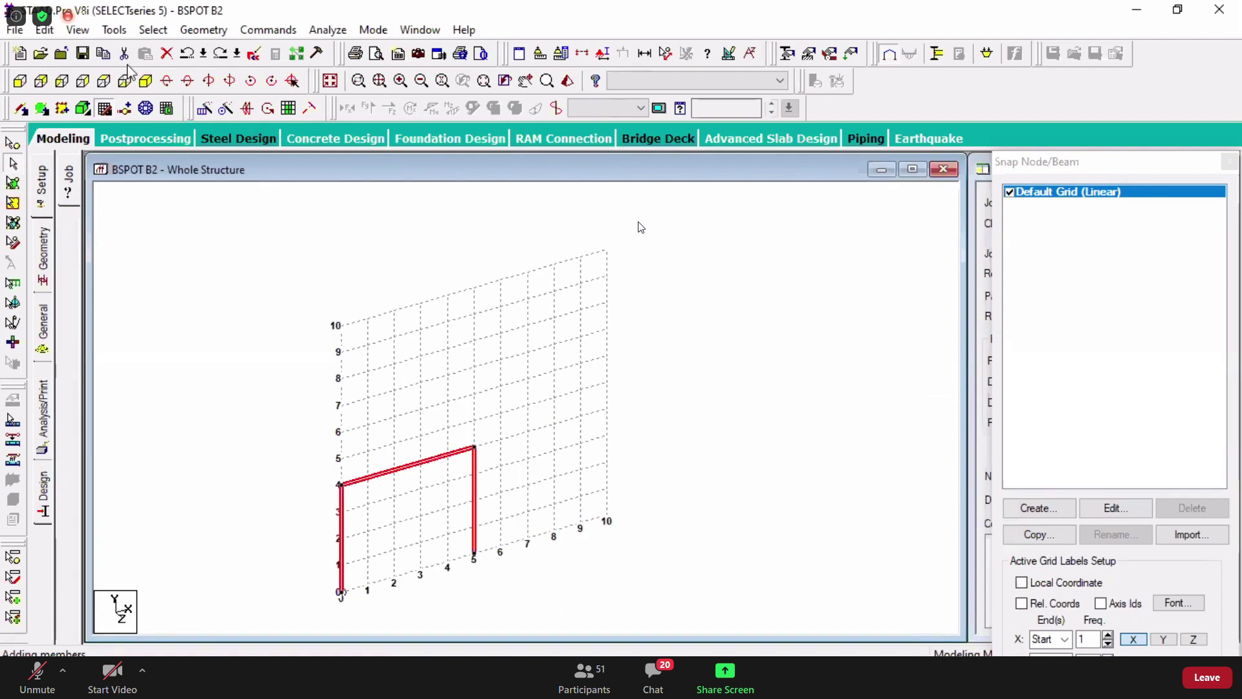
# - Rotate the selected frame 90 degrees in Copy mode about the vertical axis from 0,0,0 to 0,10,0, accepting the adjustment warning
pyautogui.click(205, 31)
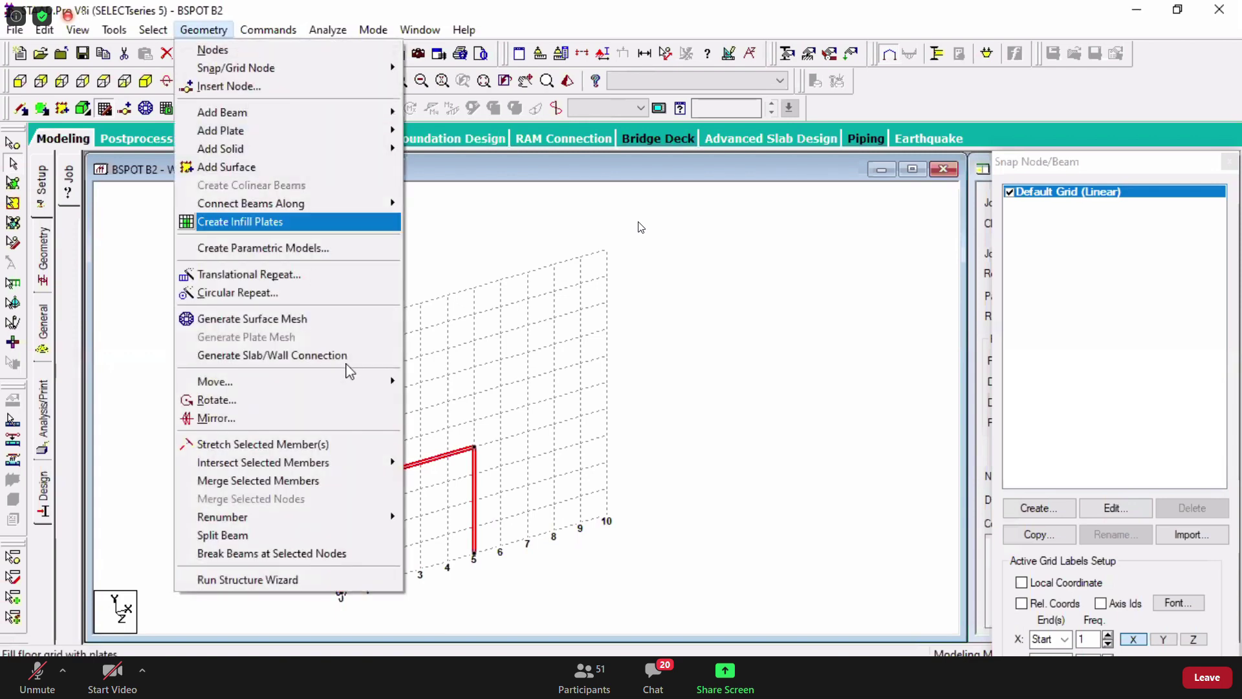
pyautogui.click(350, 403)
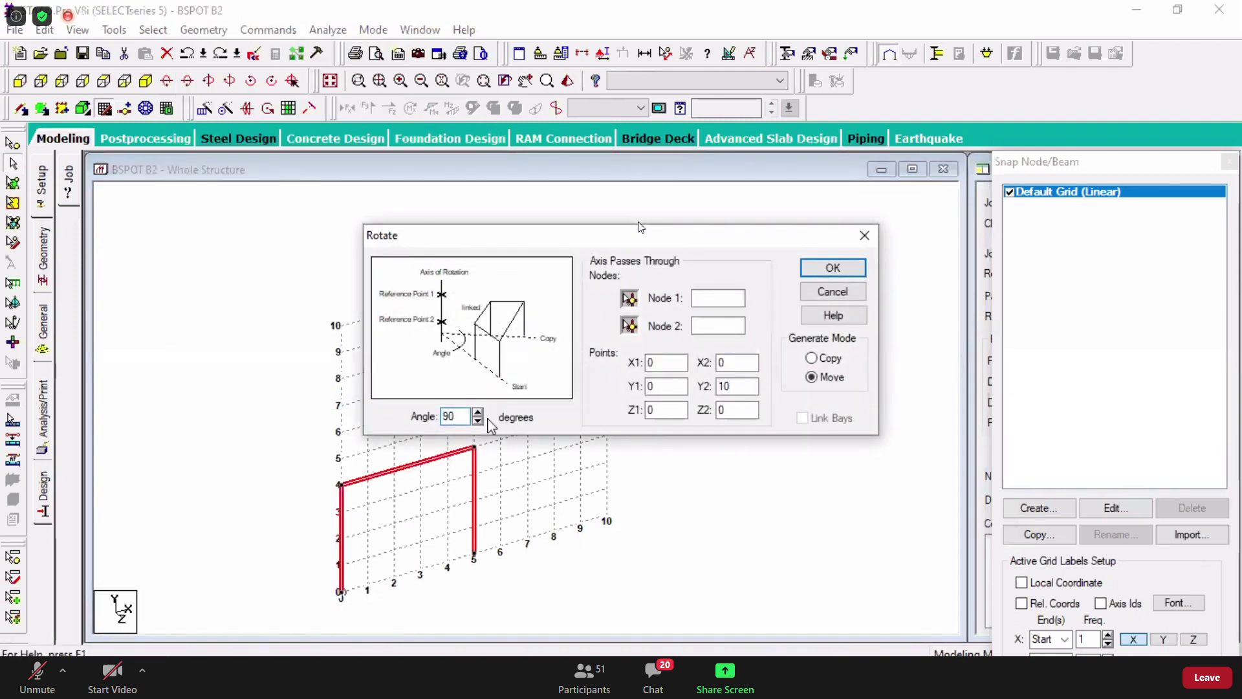
pyautogui.click(816, 359)
pyautogui.click(833, 267)
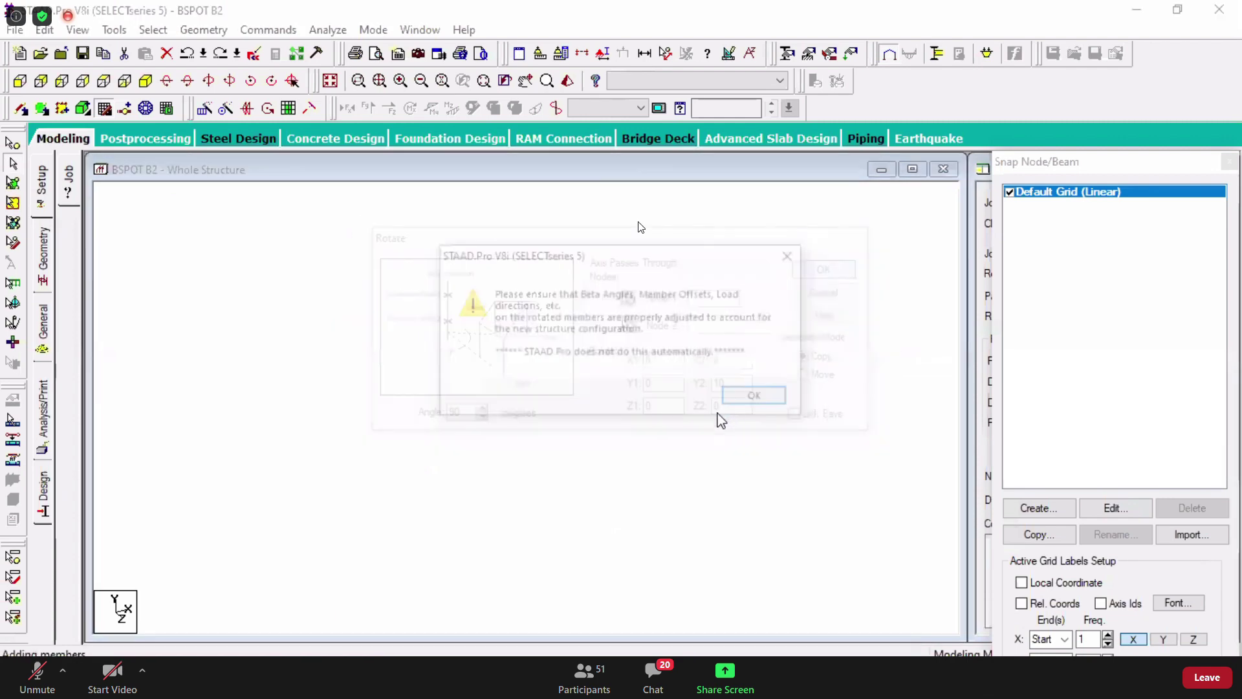
pyautogui.click(740, 396)
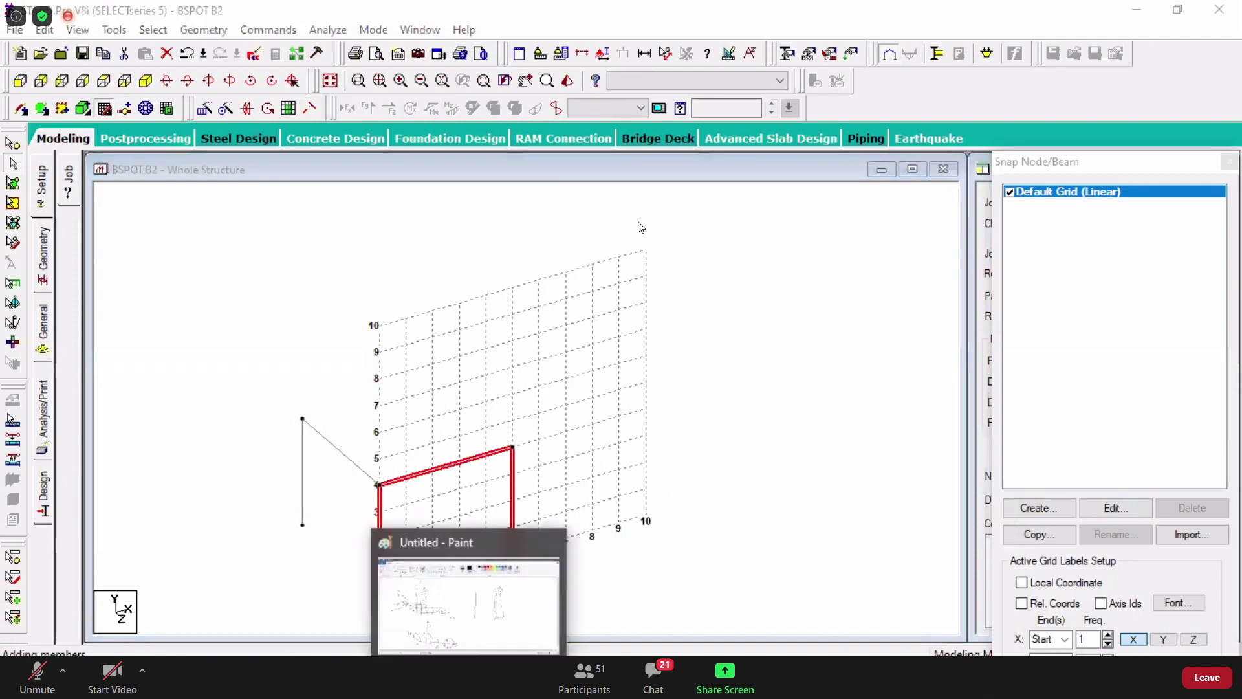
pyautogui.click(504, 615)
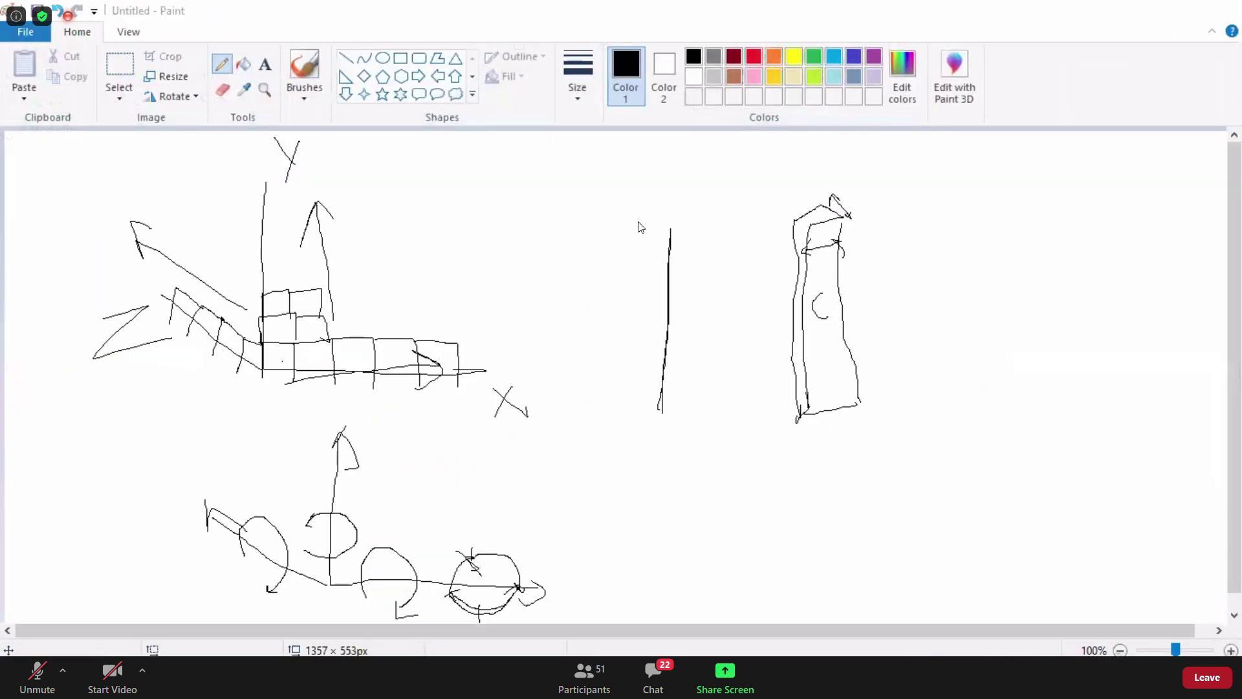
pyautogui.hotkey('alt', 'Tab')
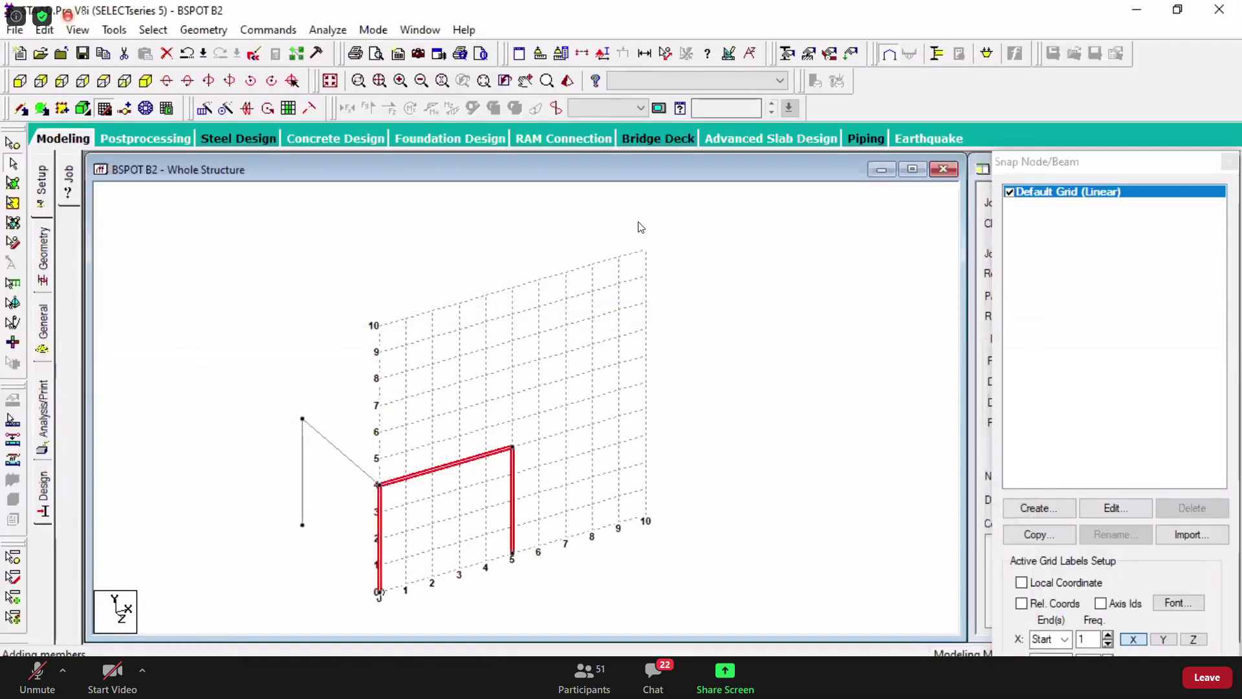
pyautogui.press('super+t')
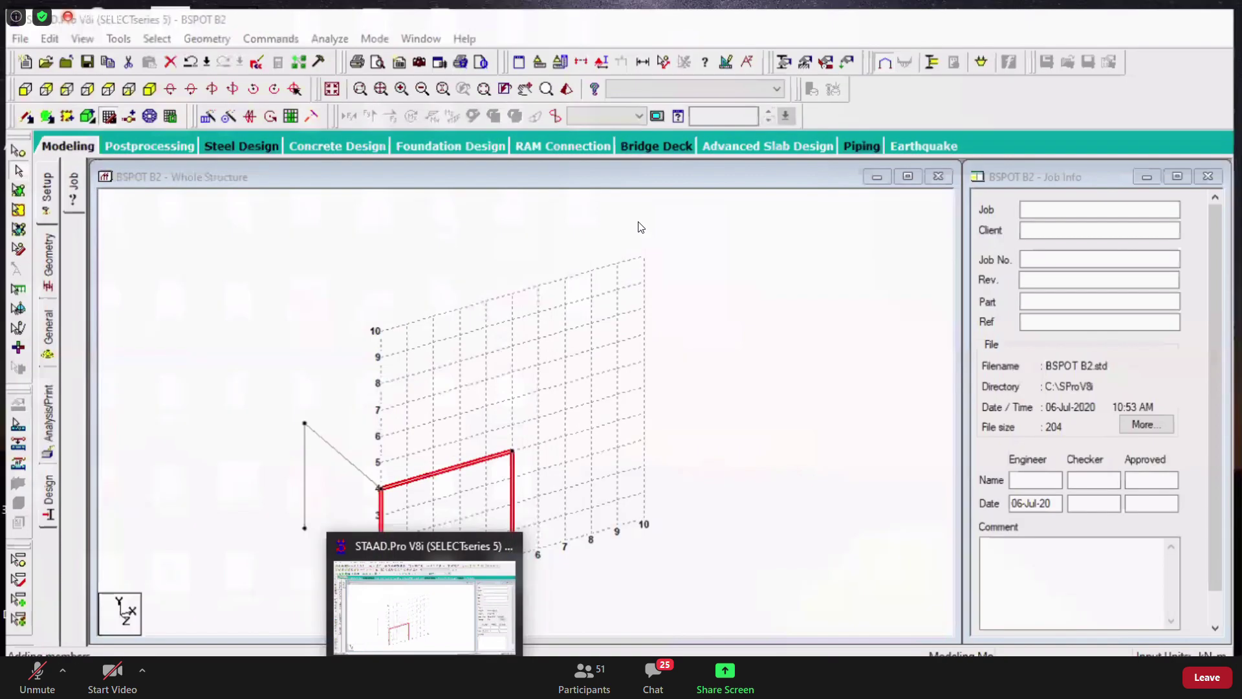
# - Show the desktop, decline the automatic save of the file, and switch back to STAAD.Pro
pyautogui.press('super+d')
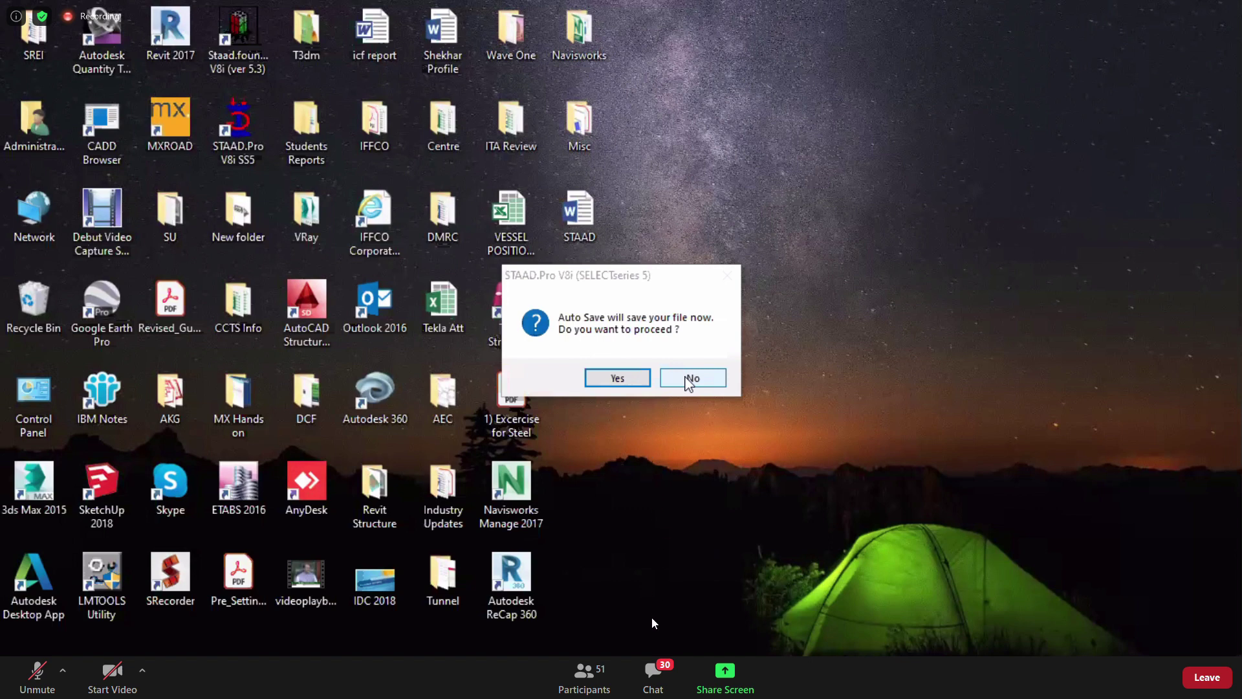
pyautogui.click(655, 673)
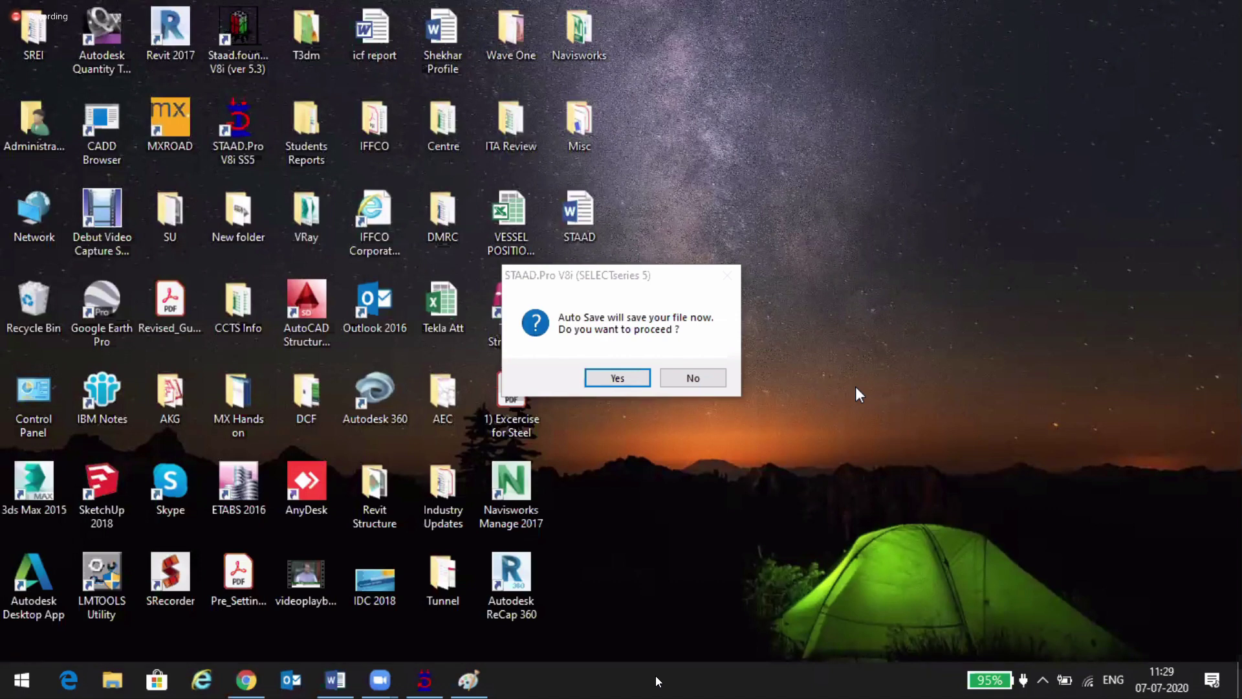
pyautogui.click(716, 381)
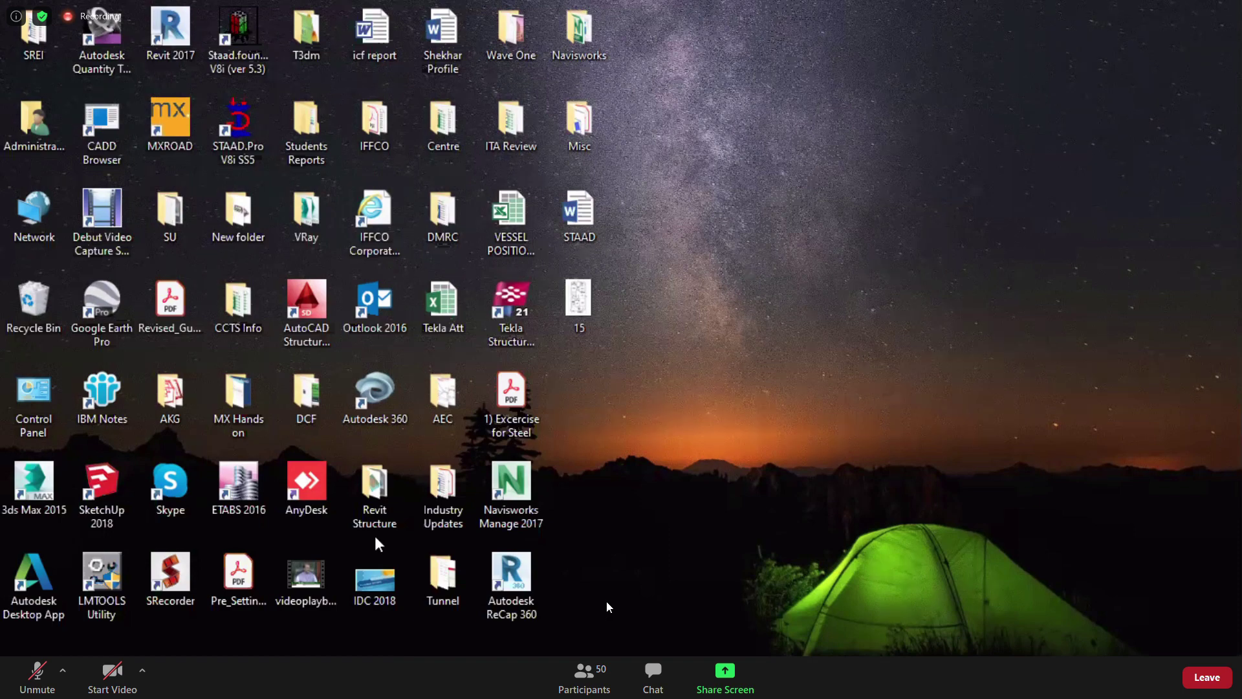
pyautogui.hotkey('alt', 'Tab')
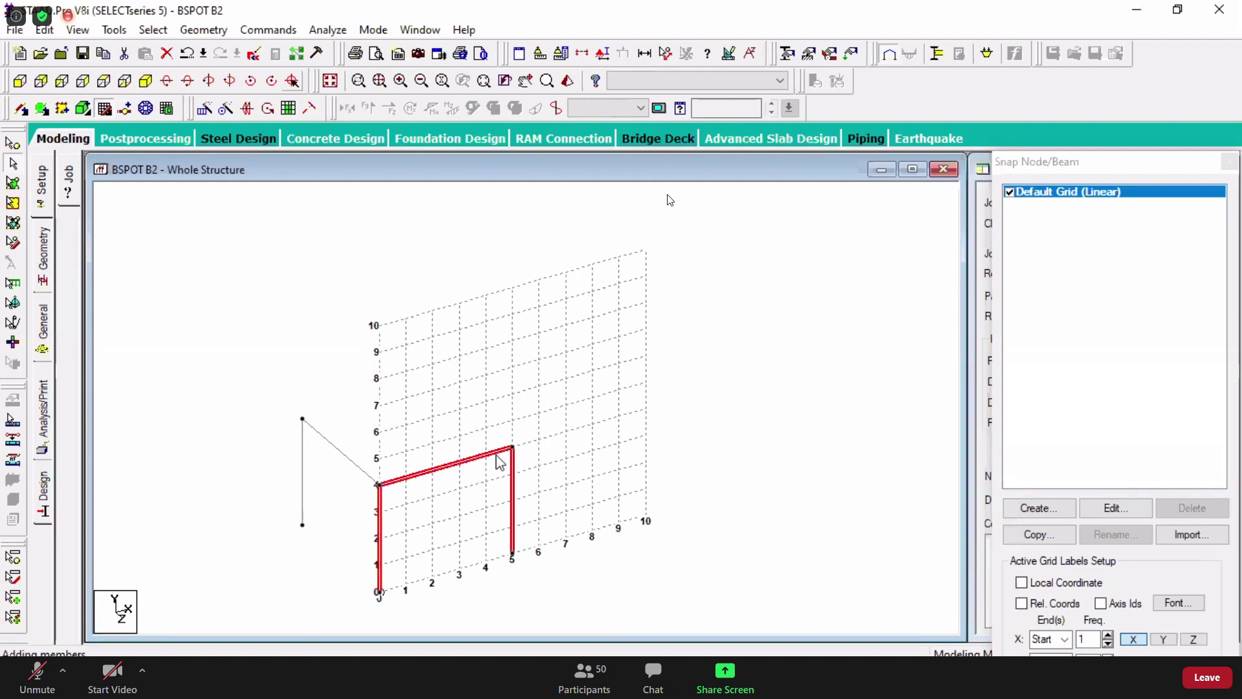
# - Rotate the selected frame 90 degrees in Copy mode about the column axis through nodes 4 and 3, and undo the rotated copies
pyautogui.hotkey('alt', 'g')
pyautogui.press('r')
pyautogui.press('r')
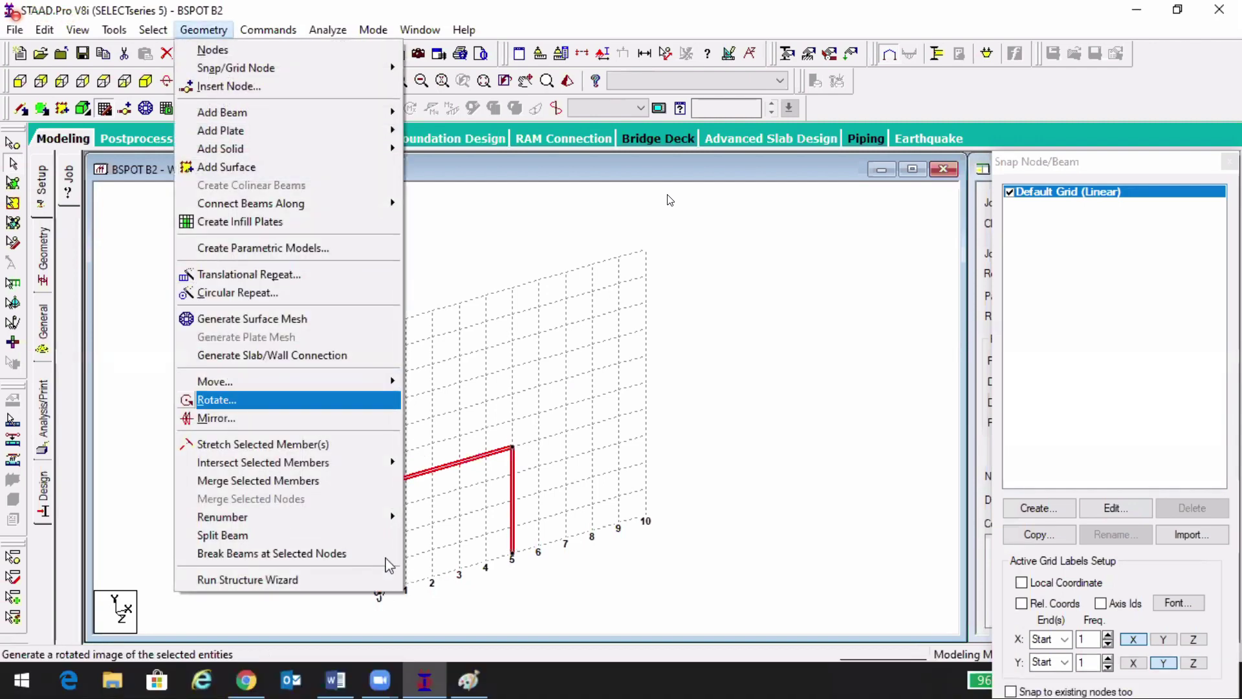
pyautogui.press('Return')
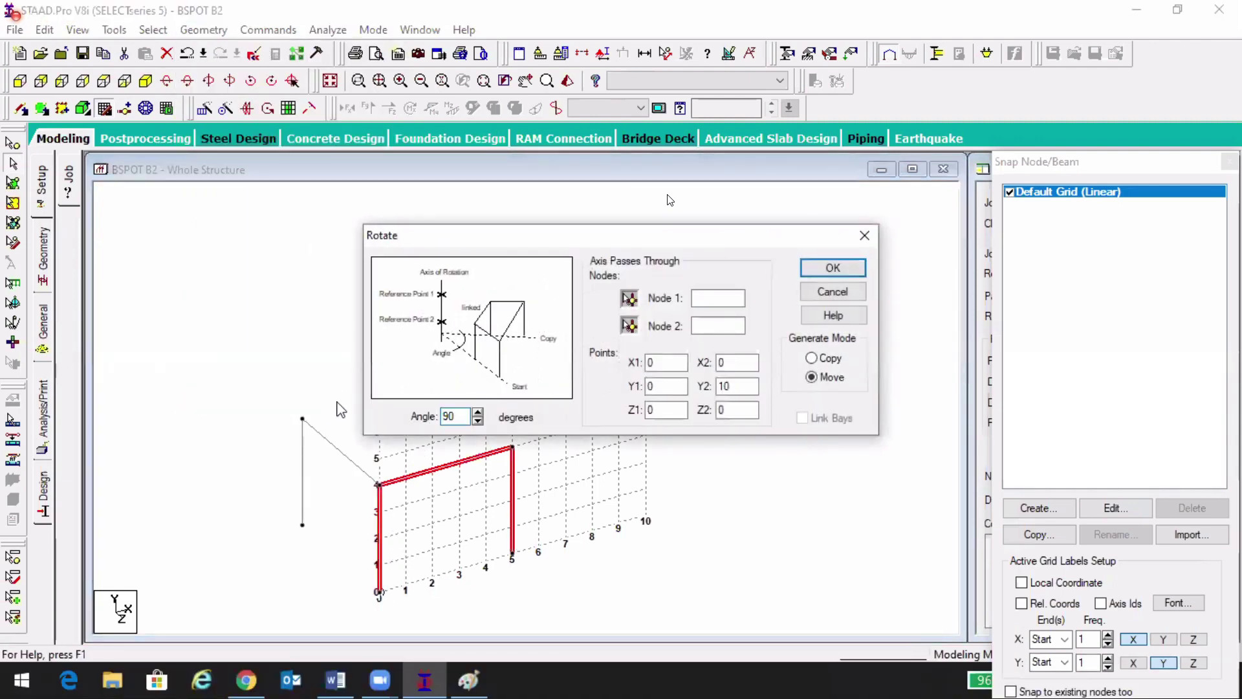
pyautogui.moveTo(665, 234); pyautogui.dragTo(909, 201)
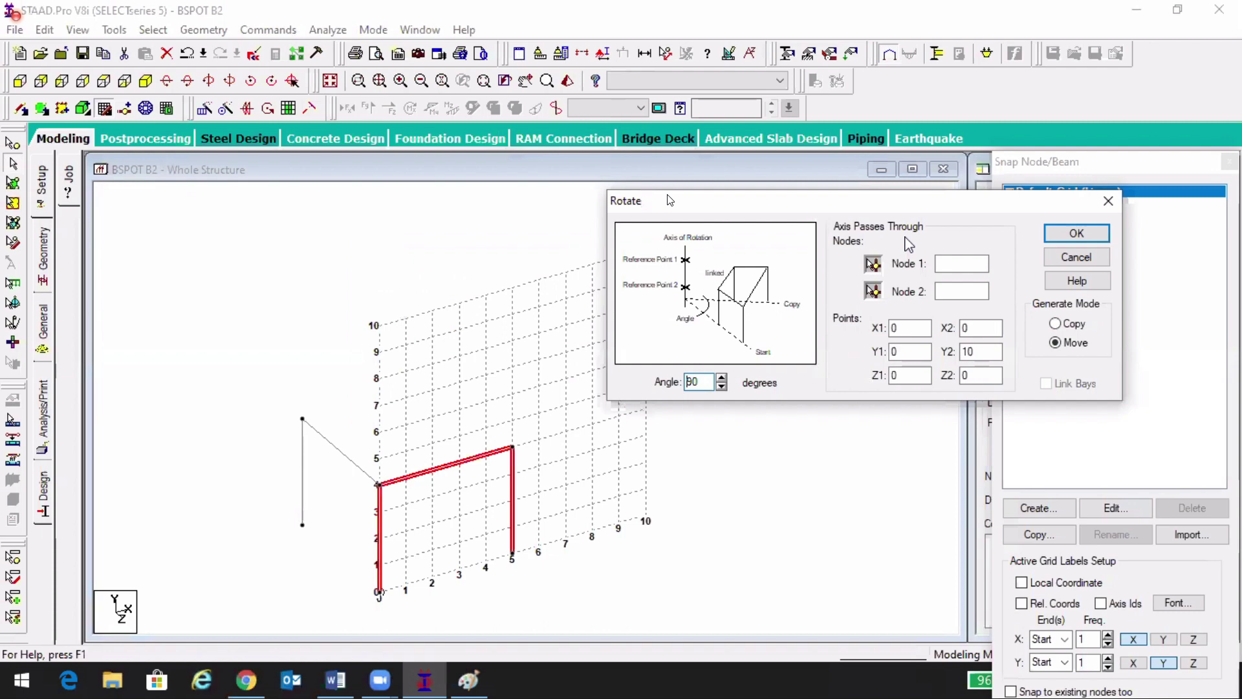
pyautogui.click(871, 272)
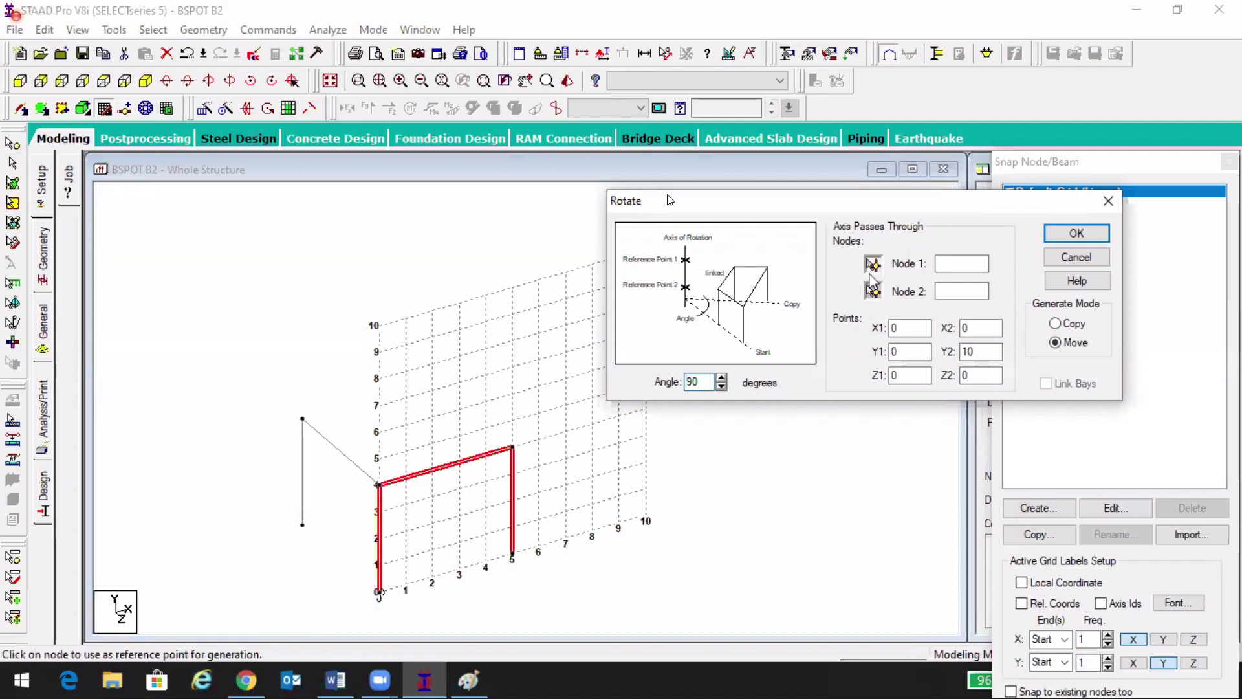
pyautogui.click(513, 448)
pyautogui.click(872, 291)
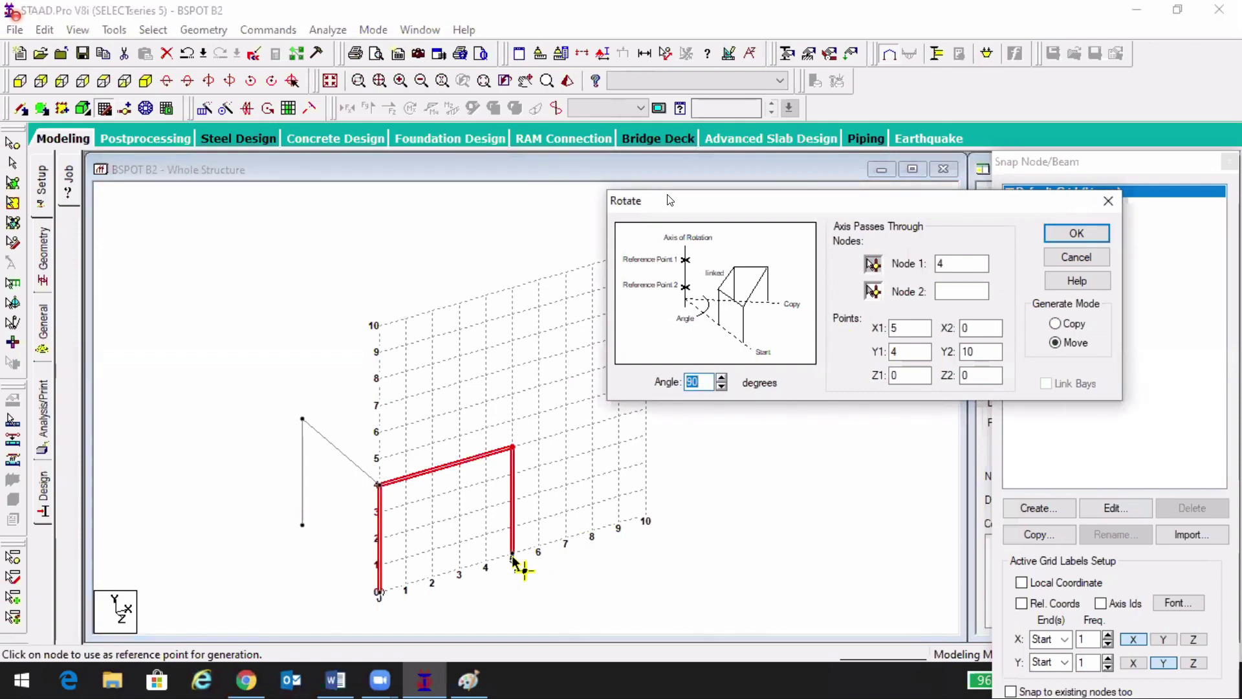
pyautogui.click(513, 554)
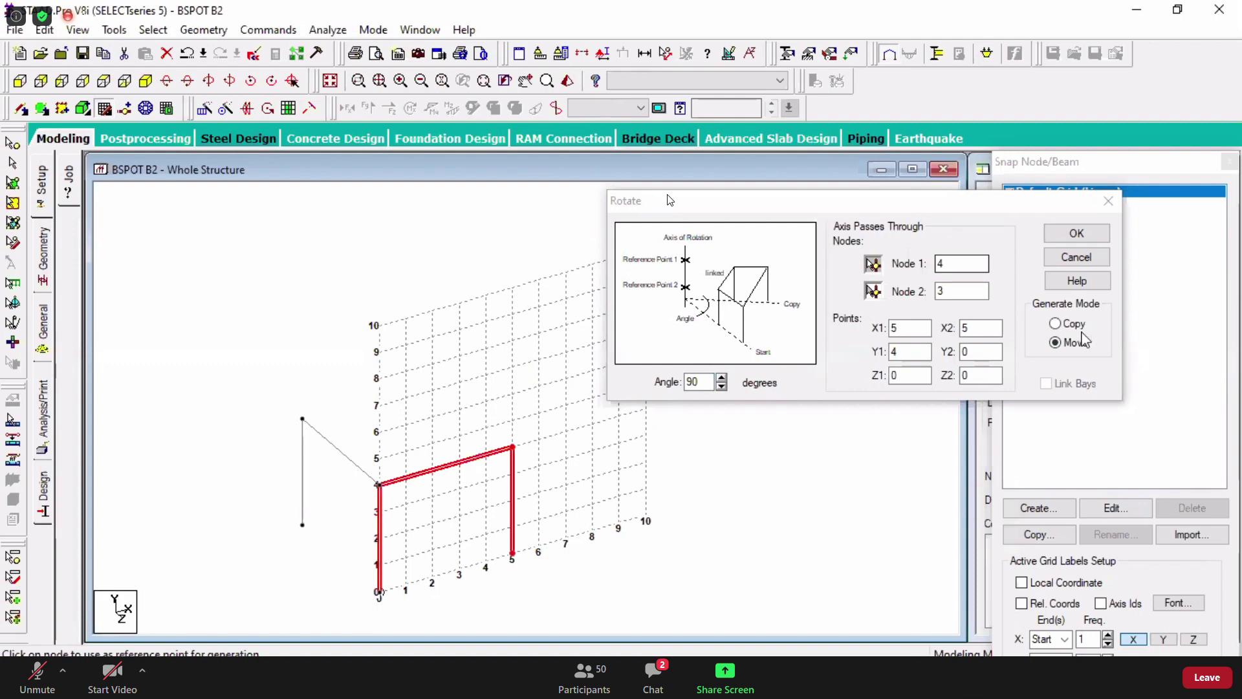
pyautogui.click(1072, 324)
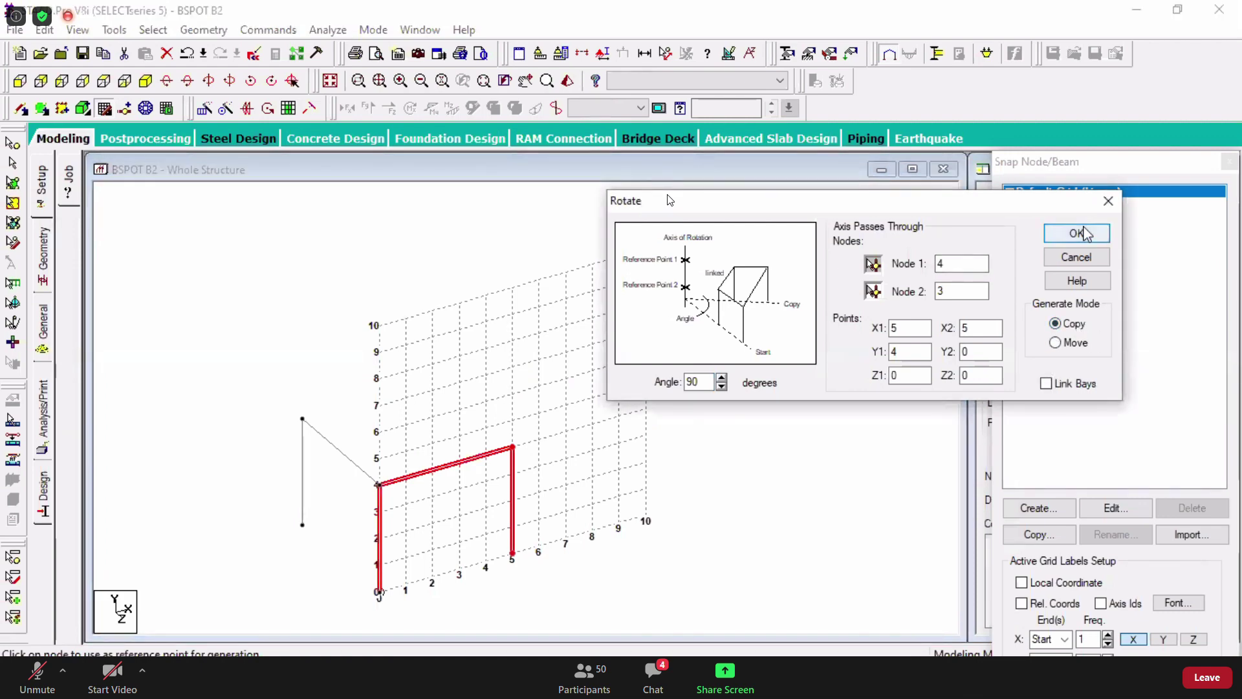
pyautogui.click(1084, 235)
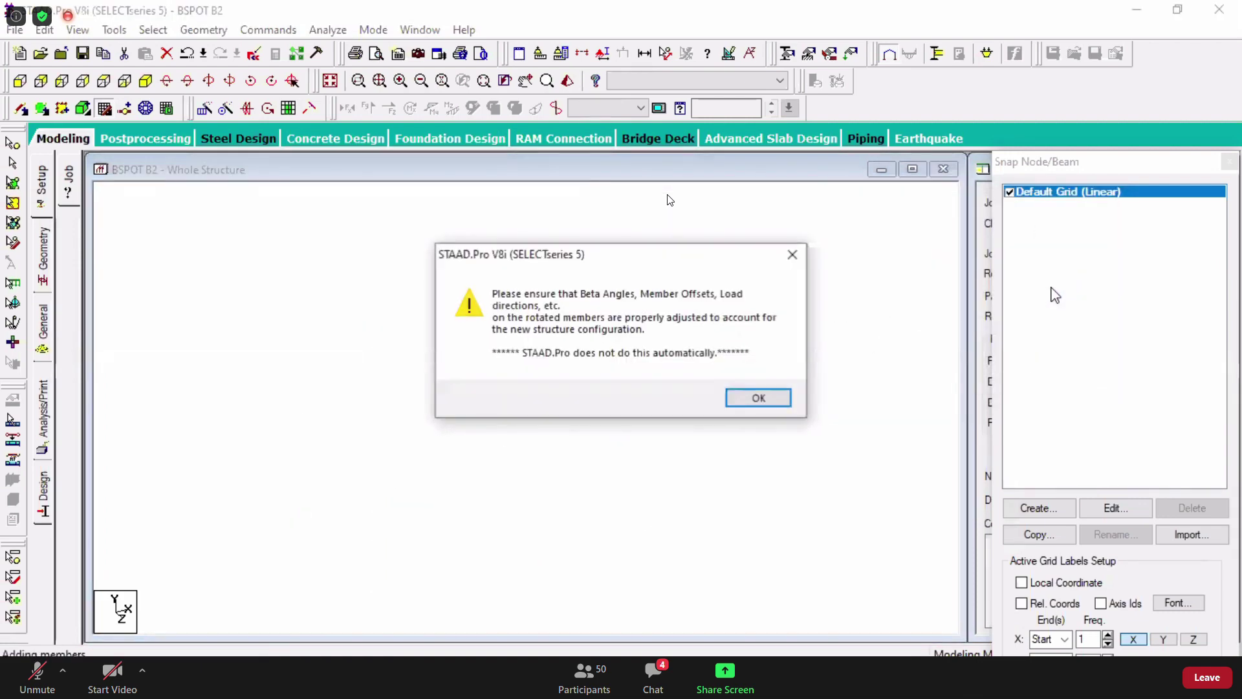
pyautogui.click(752, 398)
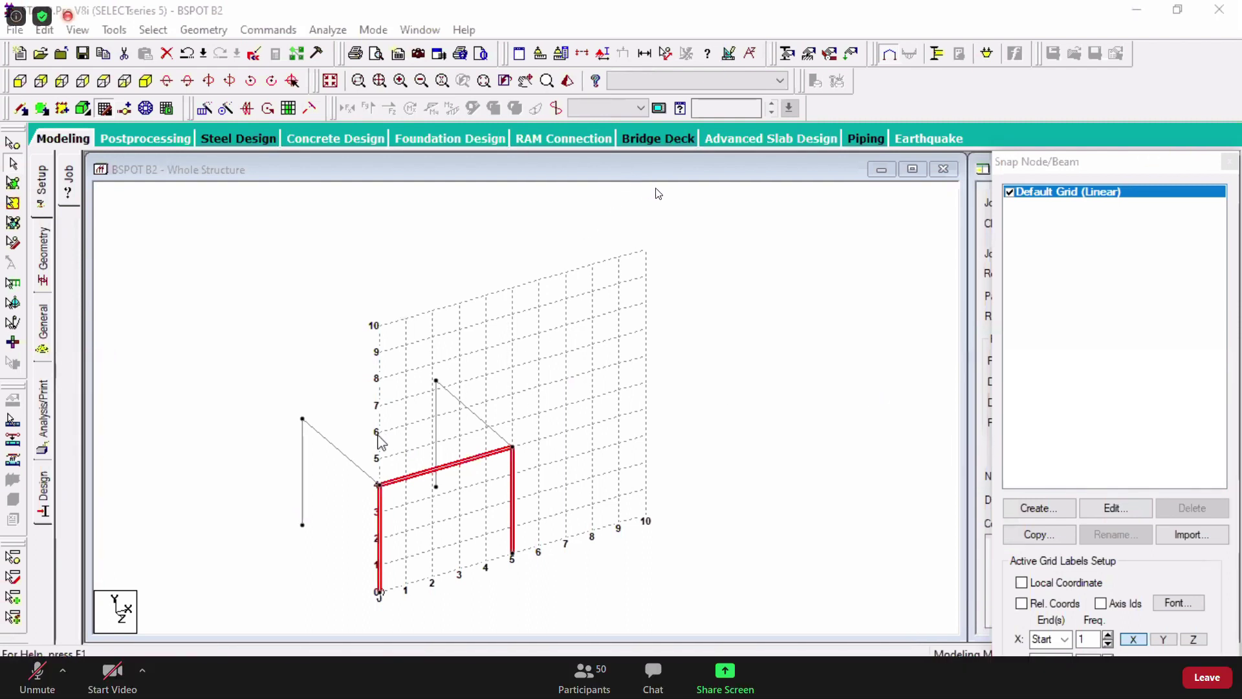
pyautogui.hotkey('ctrl', 'z')
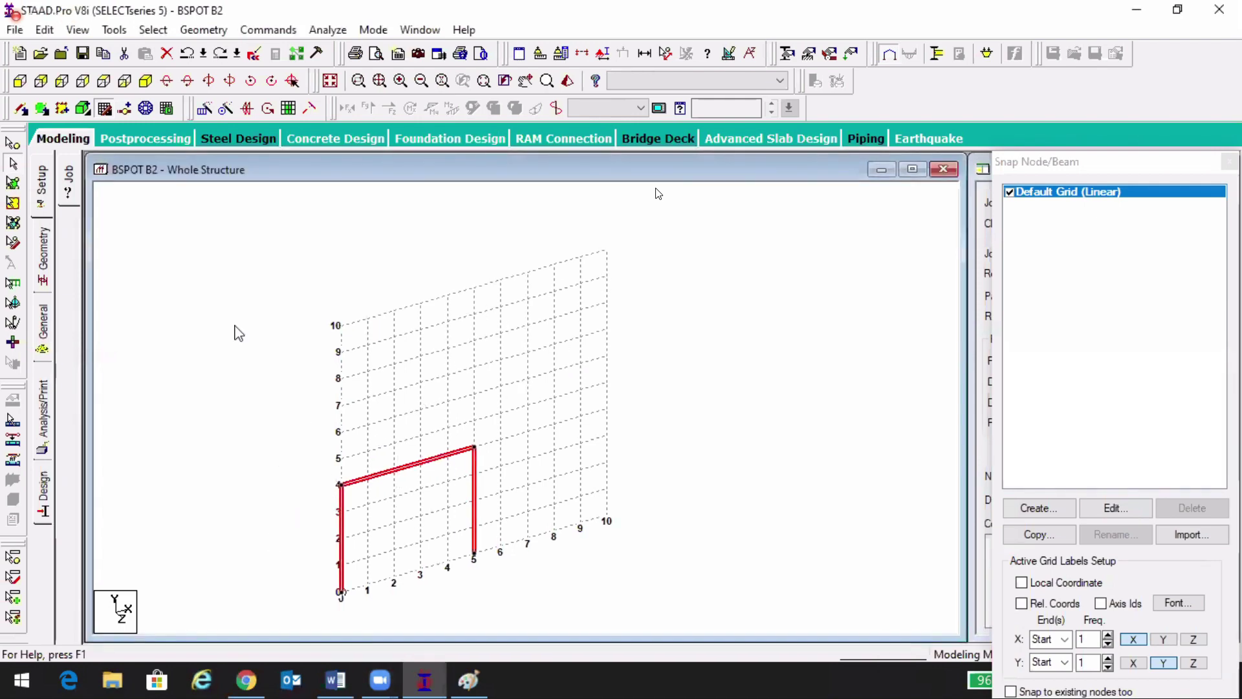
# - Start the Mirror command for the selected portal frame
pyautogui.click(205, 30)
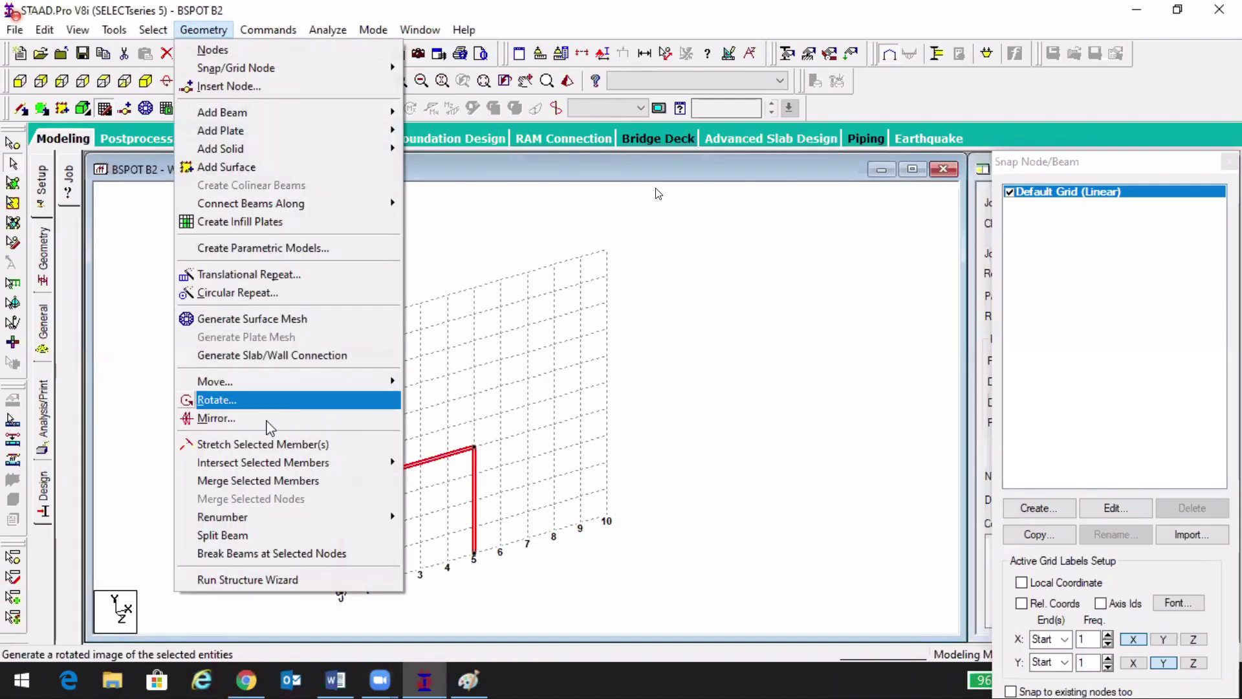
pyautogui.click(271, 428)
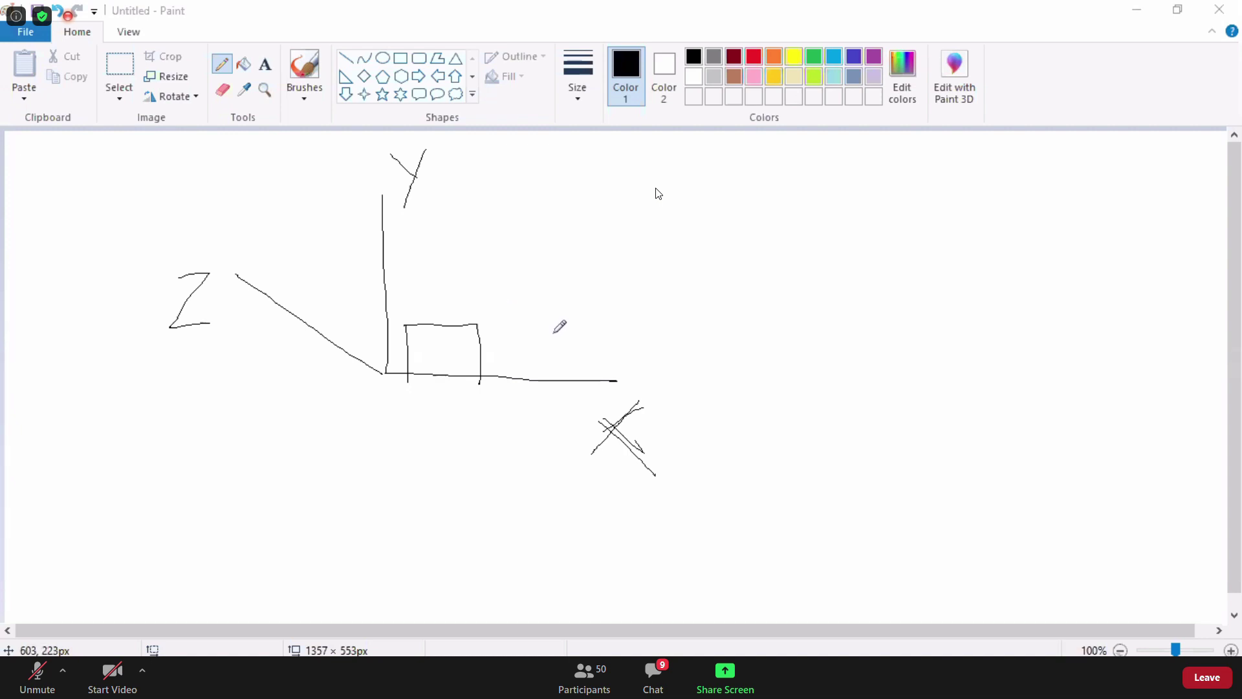
# - In Paint, sketch further portal frame outlines along the X axis and another one beside the Z axis
pyautogui.moveTo(554, 334)
pyautogui.mouseDown()
pyautogui.moveTo(486, 300)
pyautogui.moveTo(481, 358)
pyautogui.moveTo(535, 403)
pyautogui.moveTo(570, 344)
pyautogui.moveTo(634, 319)
pyautogui.moveTo(650, 380)
pyautogui.mouseUp()
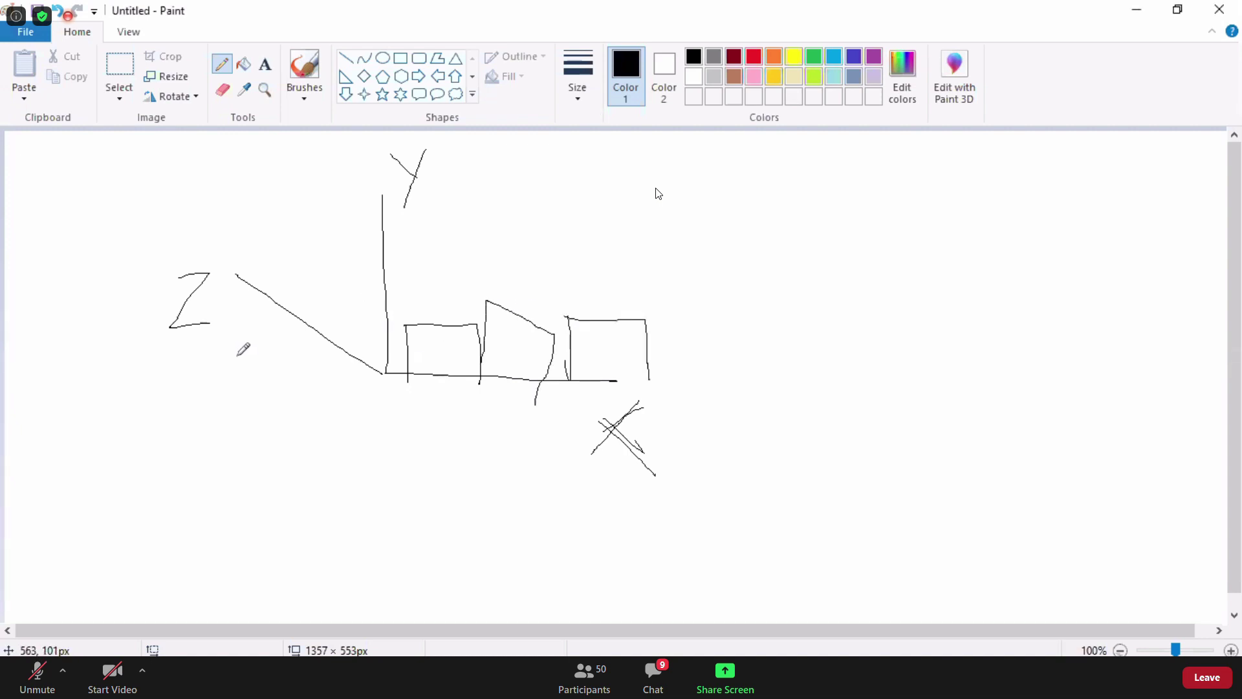
pyautogui.moveTo(244, 350); pyautogui.dragTo(256, 414)
pyautogui.moveTo(244, 350)
pyautogui.mouseDown()
pyautogui.moveTo(359, 362)
pyautogui.moveTo(363, 439)
pyautogui.mouseUp()
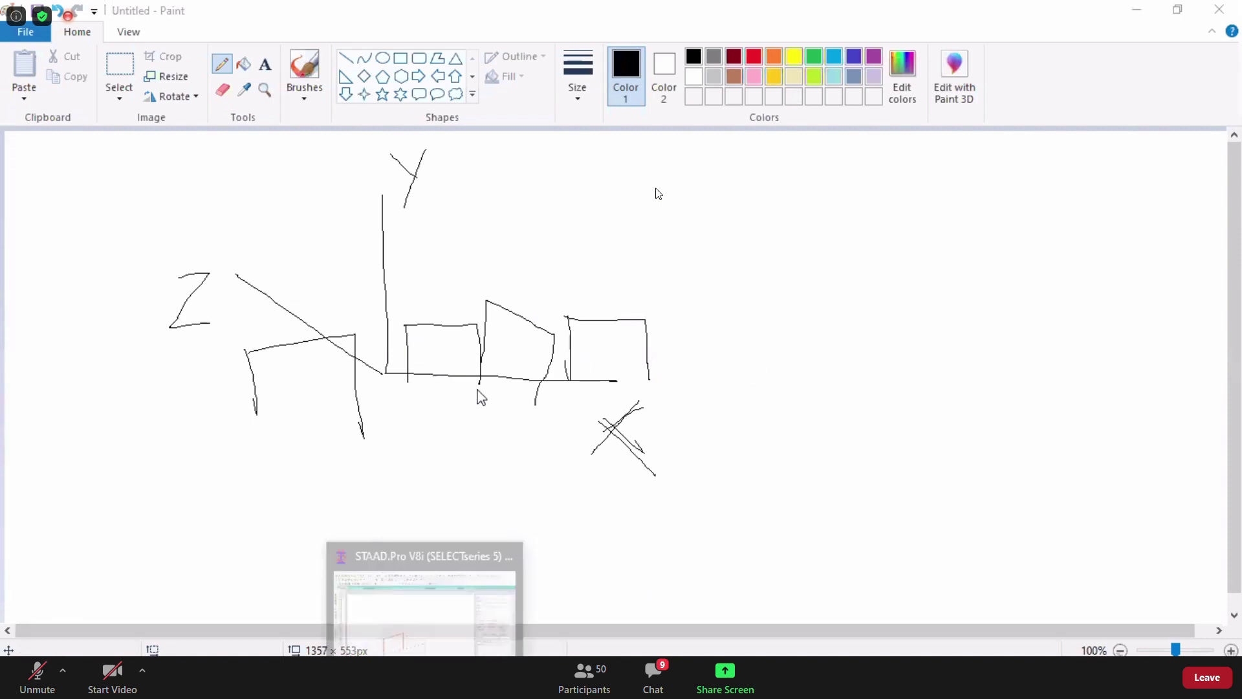
# - Back in STAAD.Pro, mirror the selected frame in Copy mode about the Y-Z plane at X = 0 m, and undo the mirrored copy
pyautogui.hotkey('alt', 'Tab')
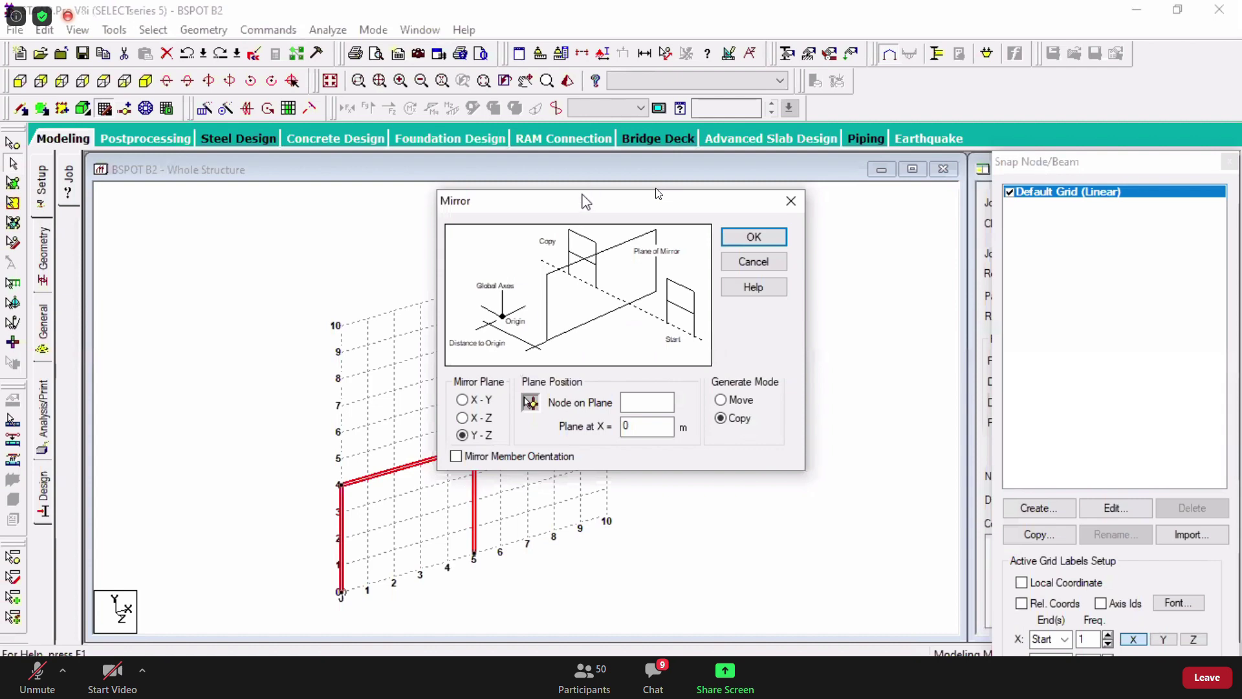
pyautogui.moveTo(590, 198); pyautogui.dragTo(799, 167)
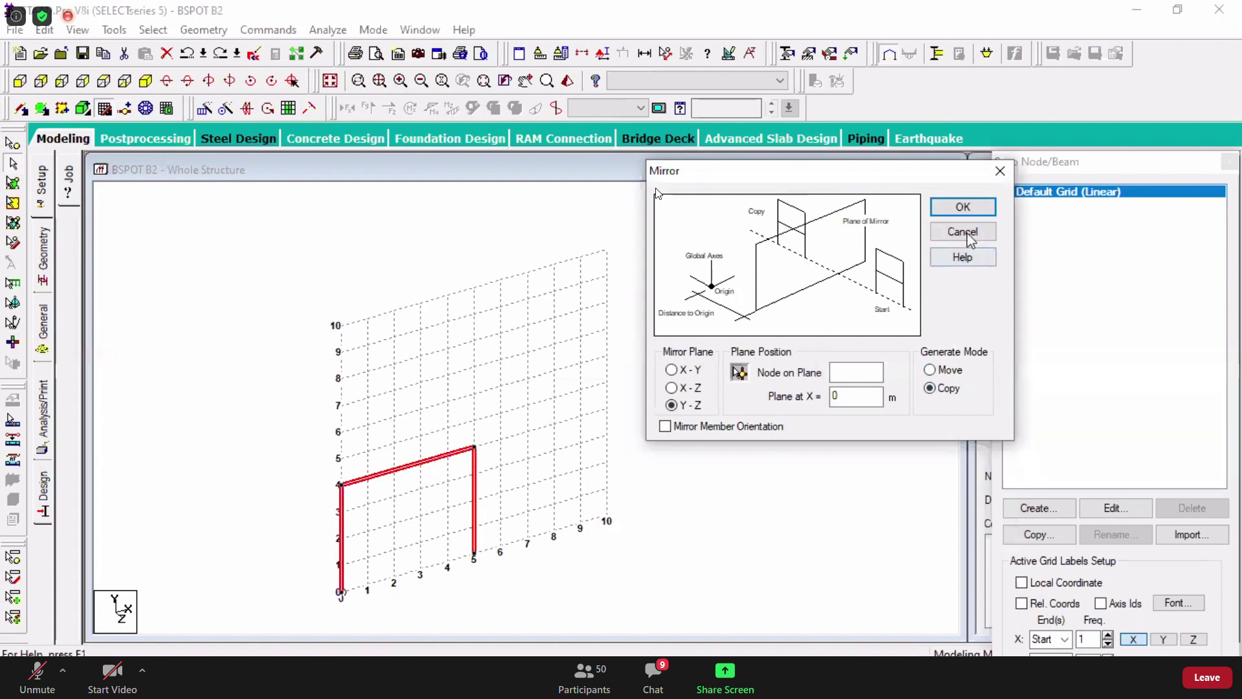
pyautogui.click(968, 206)
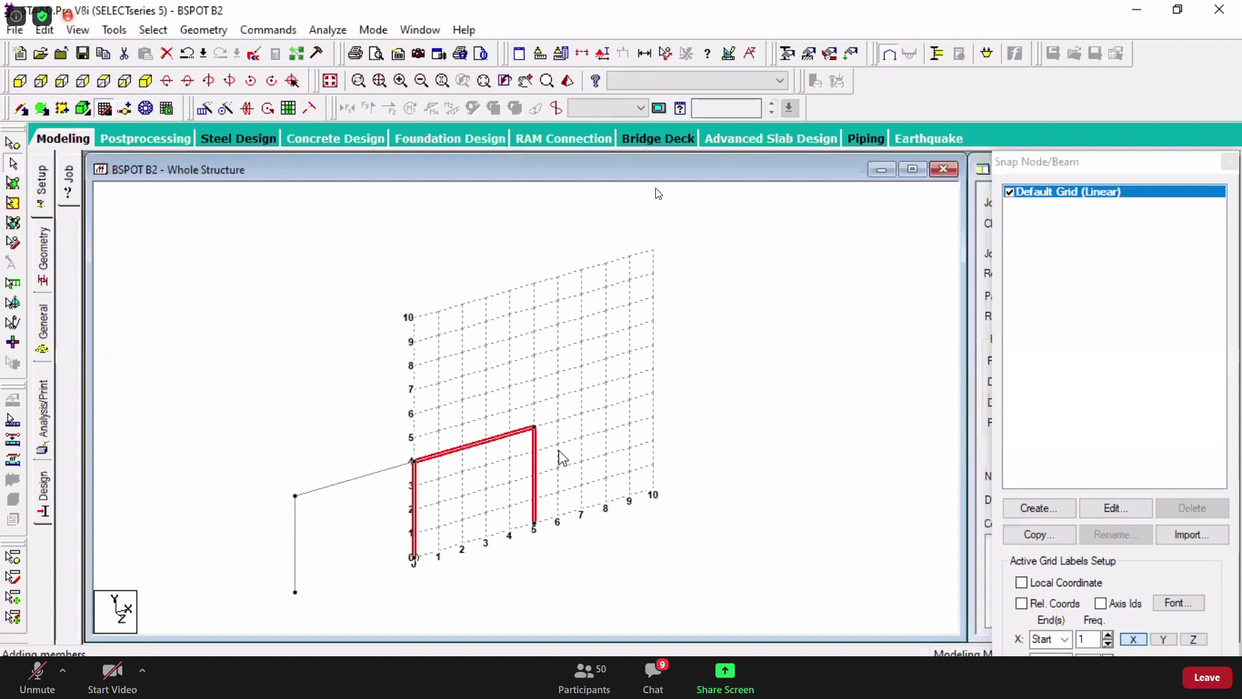
pyautogui.hotkey('ctrl', 'z')
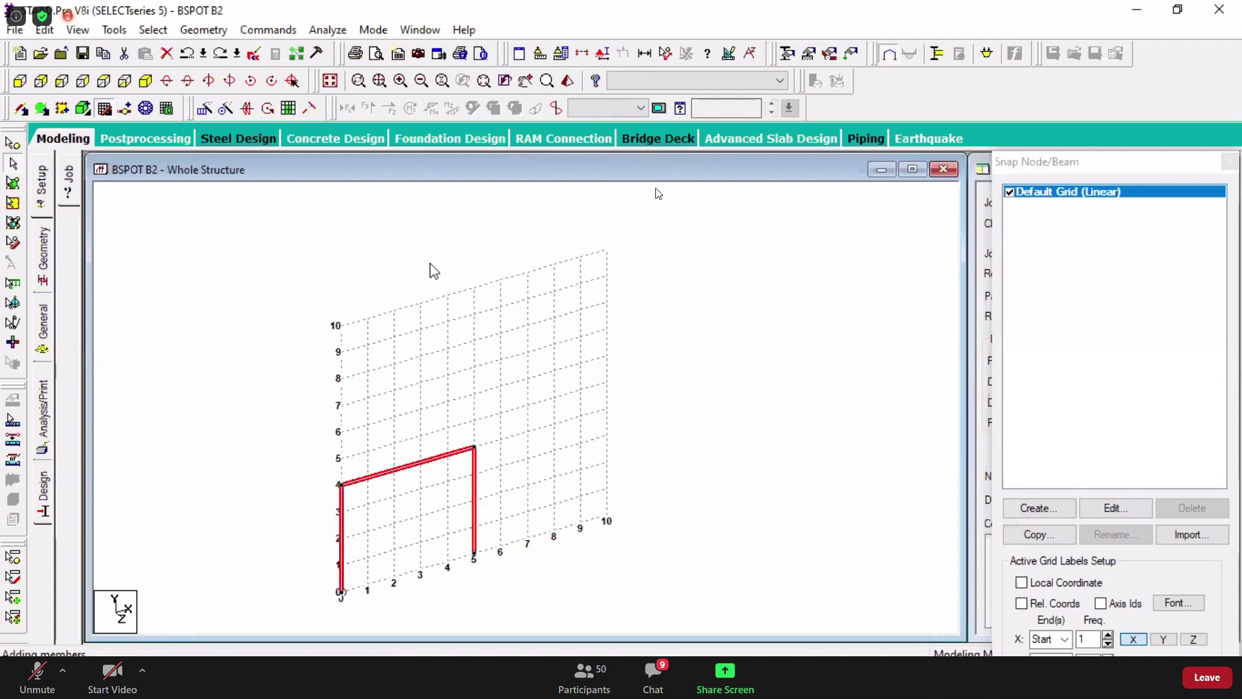
# - Mirror the selected frame in Copy mode about the Y-Z plane through the top node of the column at X = 5 m
pyautogui.click(203, 30)
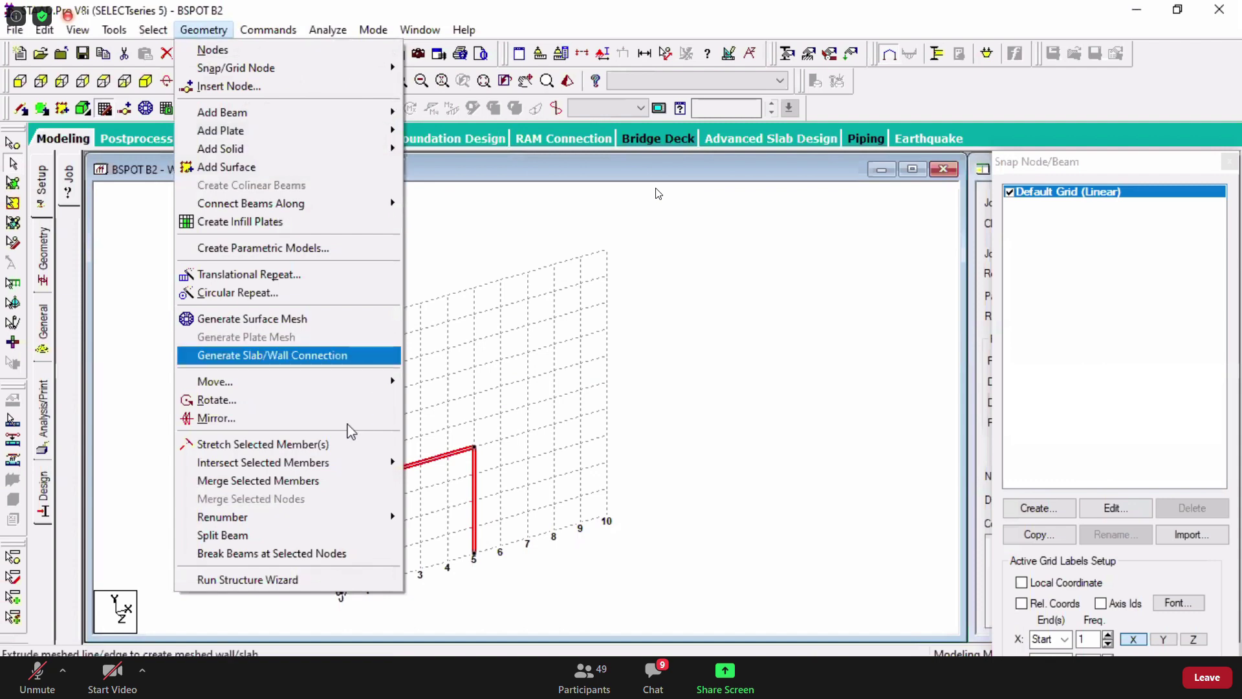
pyautogui.click(217, 418)
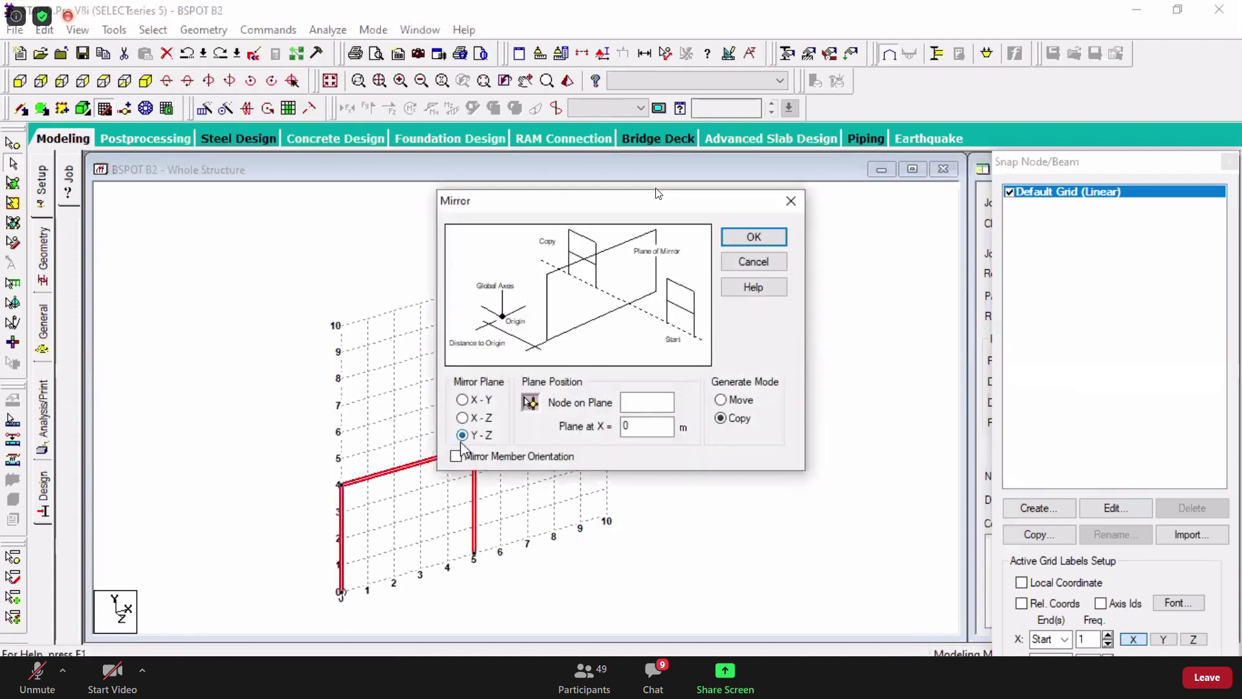
pyautogui.moveTo(621, 202); pyautogui.dragTo(689, 188)
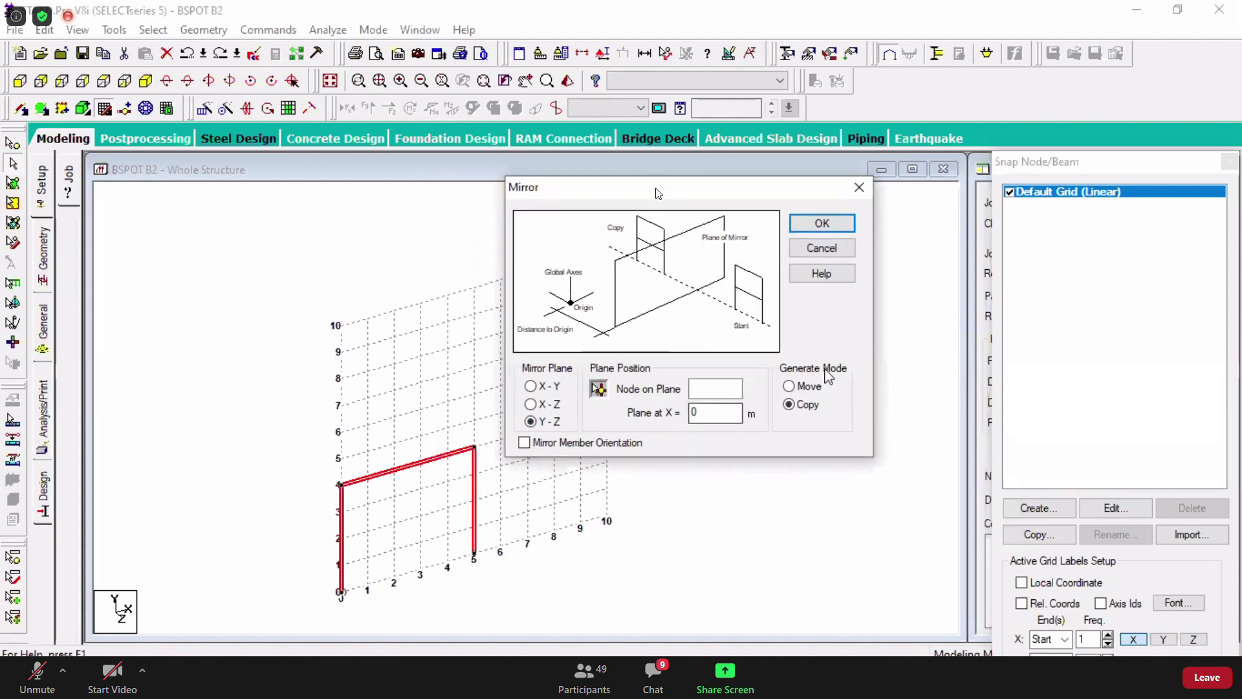
pyautogui.click(485, 466)
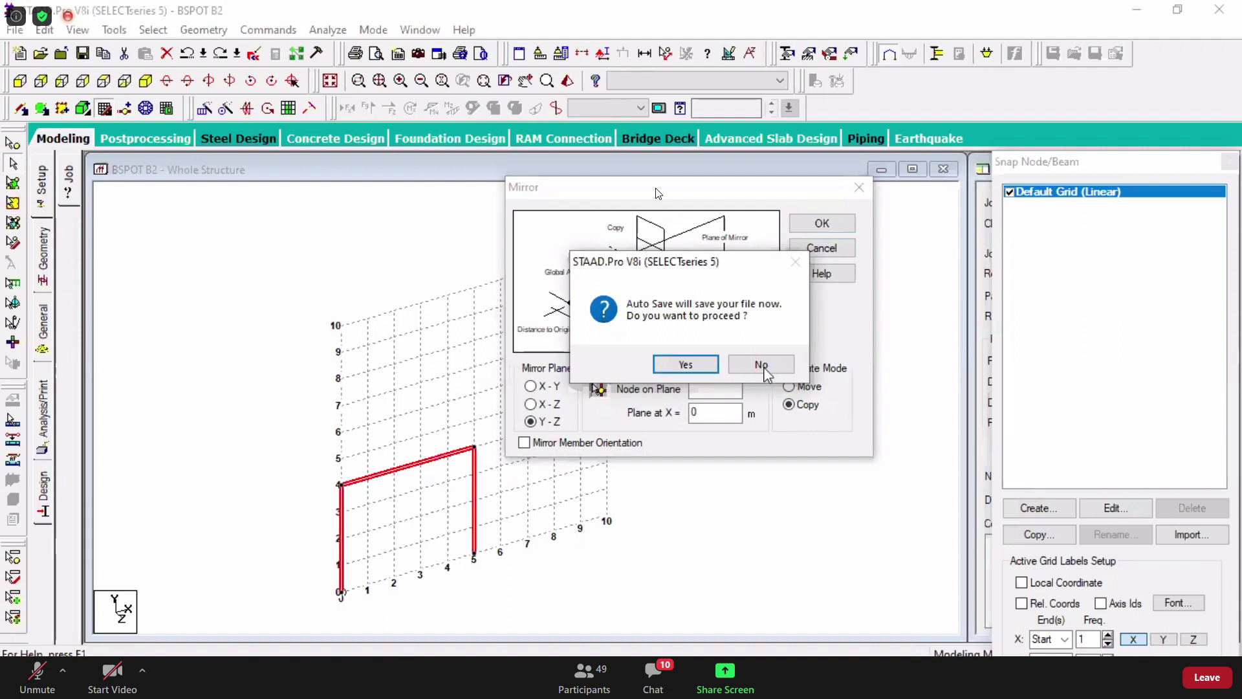
pyautogui.press('Return')
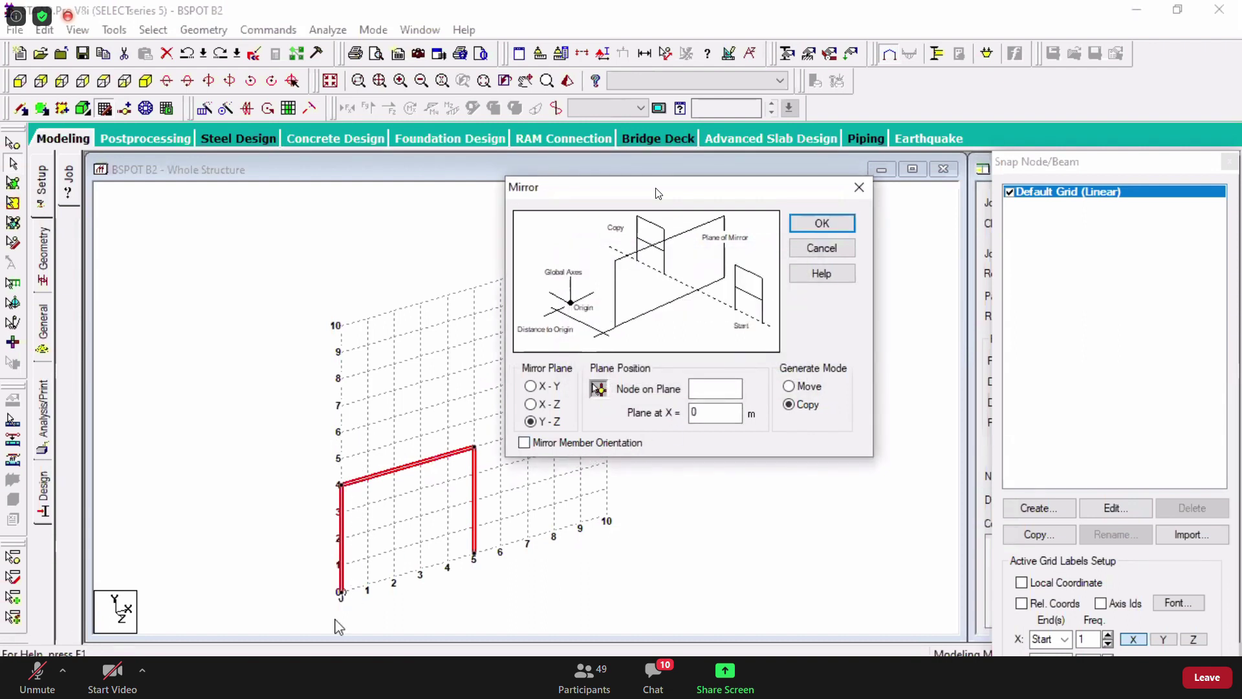
pyautogui.moveTo(657, 192); pyautogui.dragTo(851, 153)
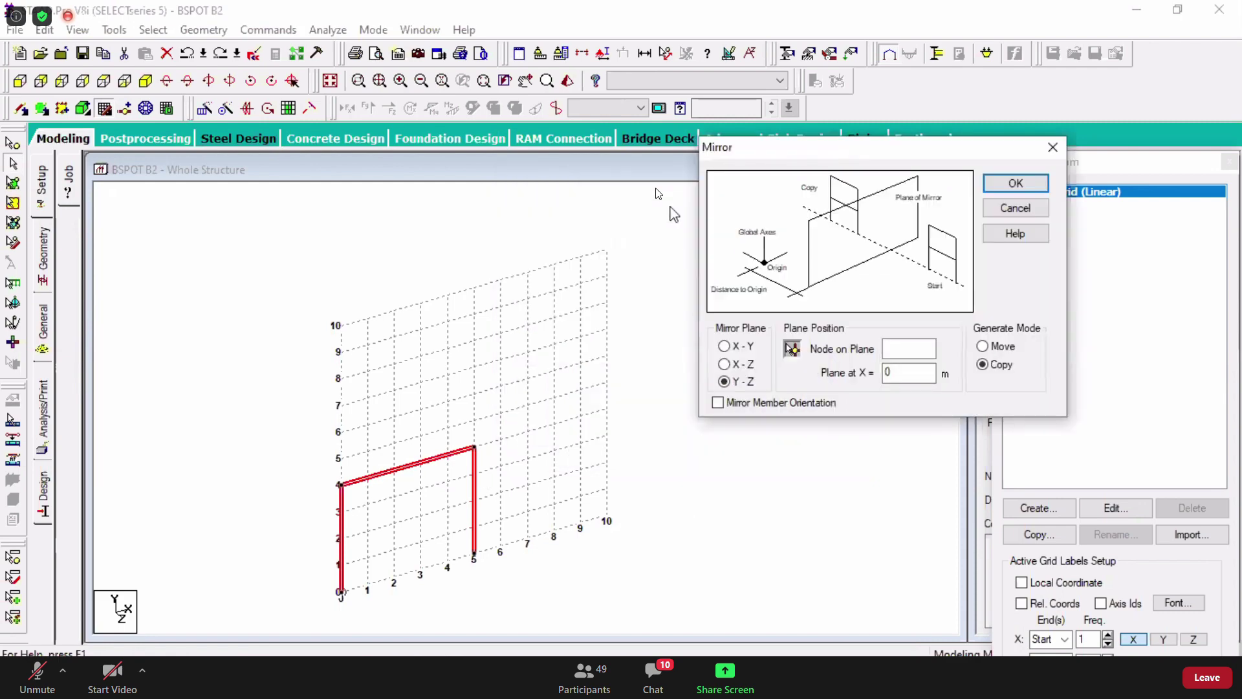
pyautogui.click(793, 349)
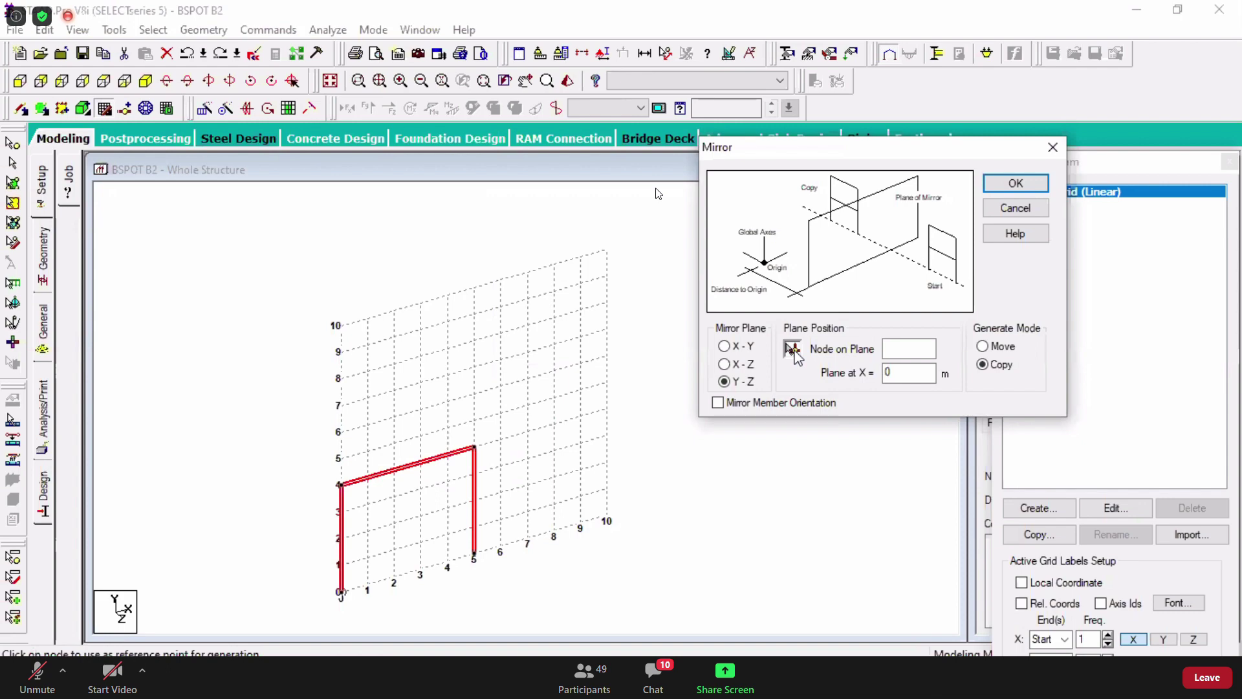
pyautogui.click(475, 448)
pyautogui.press('Return')
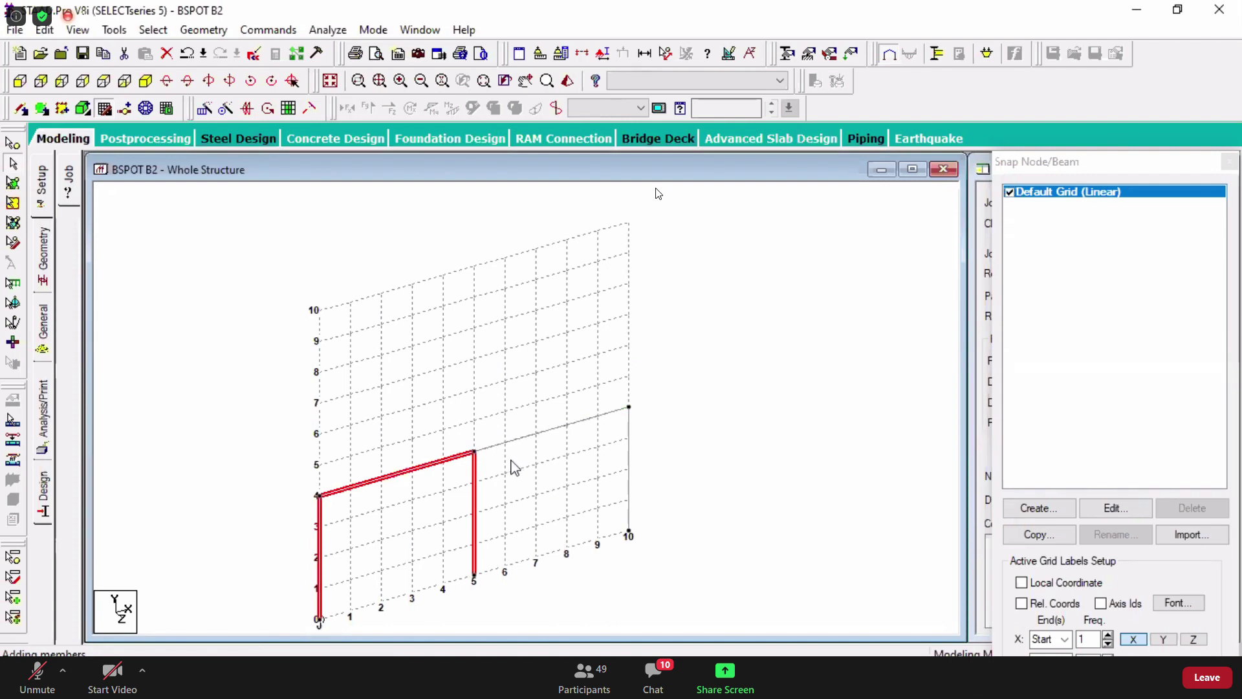
# - Mirror the frame in Copy mode about the Y-Z plane at X = 1 m, and undo the mirrored copy
pyautogui.hotkey('alt', 'g')
pyautogui.press('i')
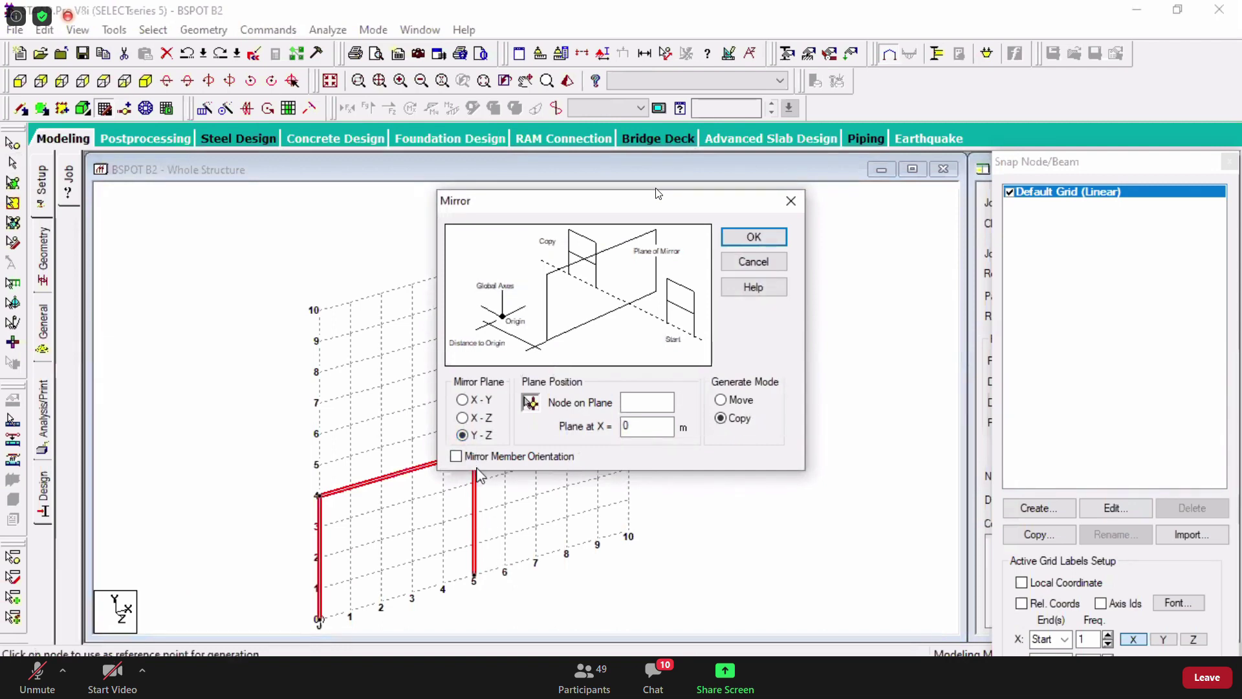
pyautogui.click(476, 573)
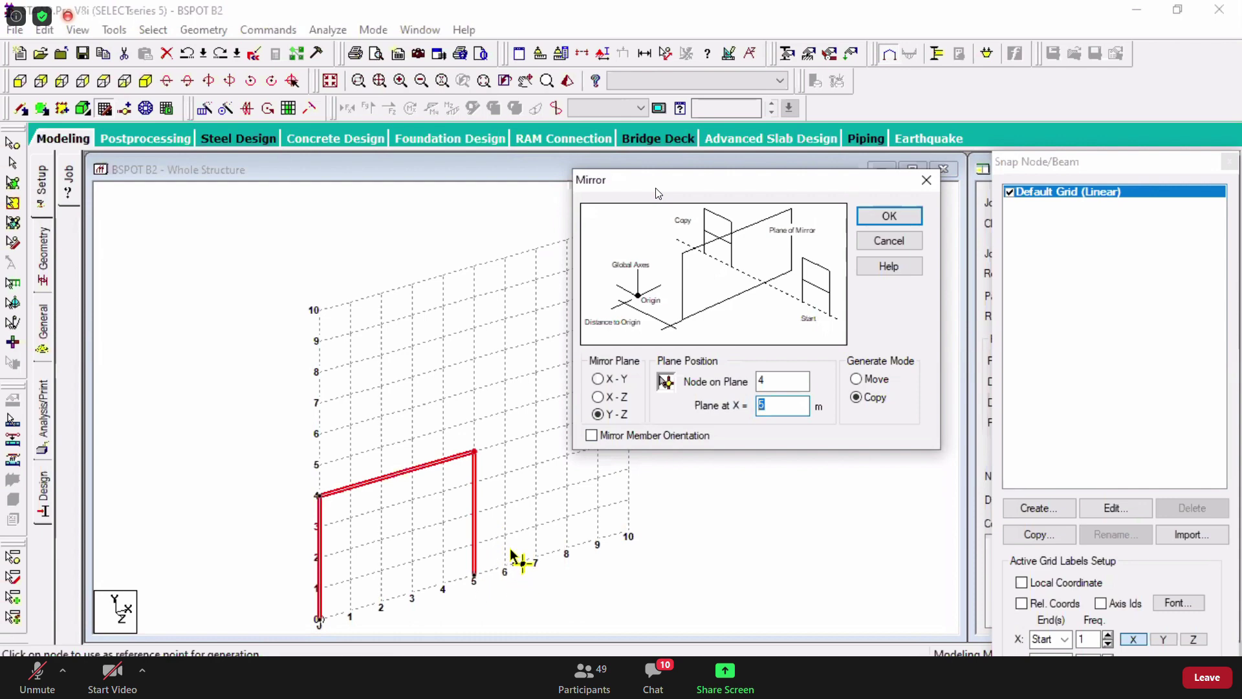
pyautogui.write('1')
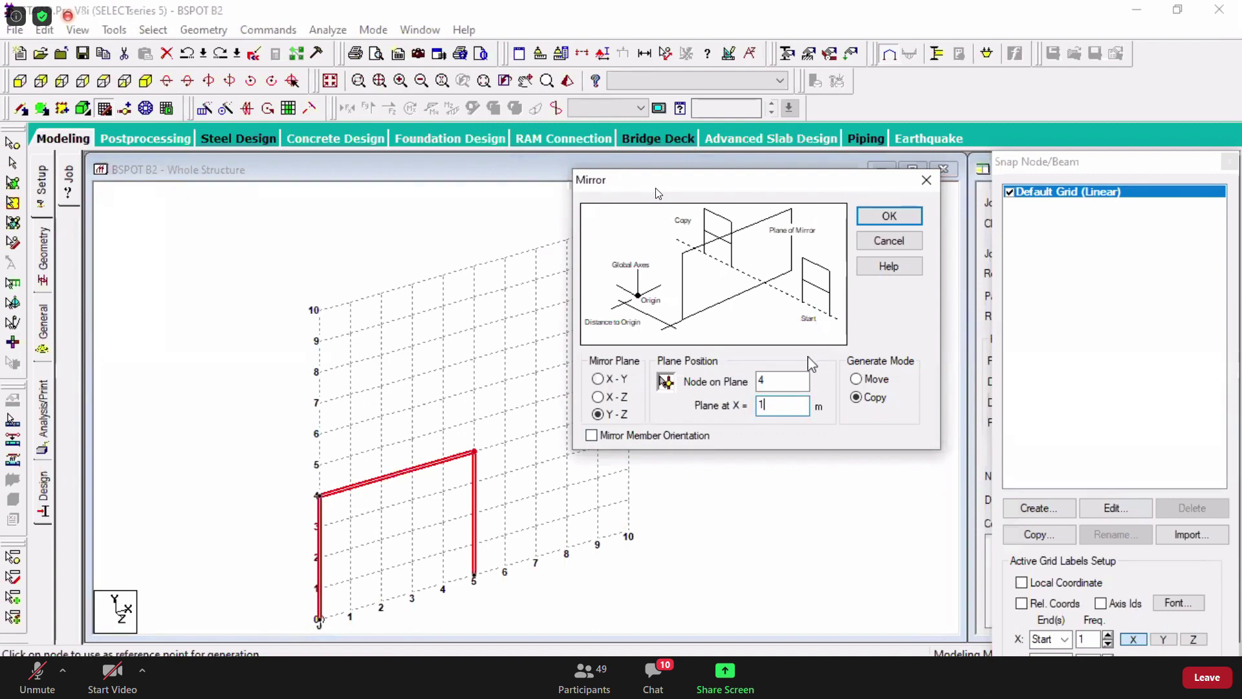
pyautogui.press('Return')
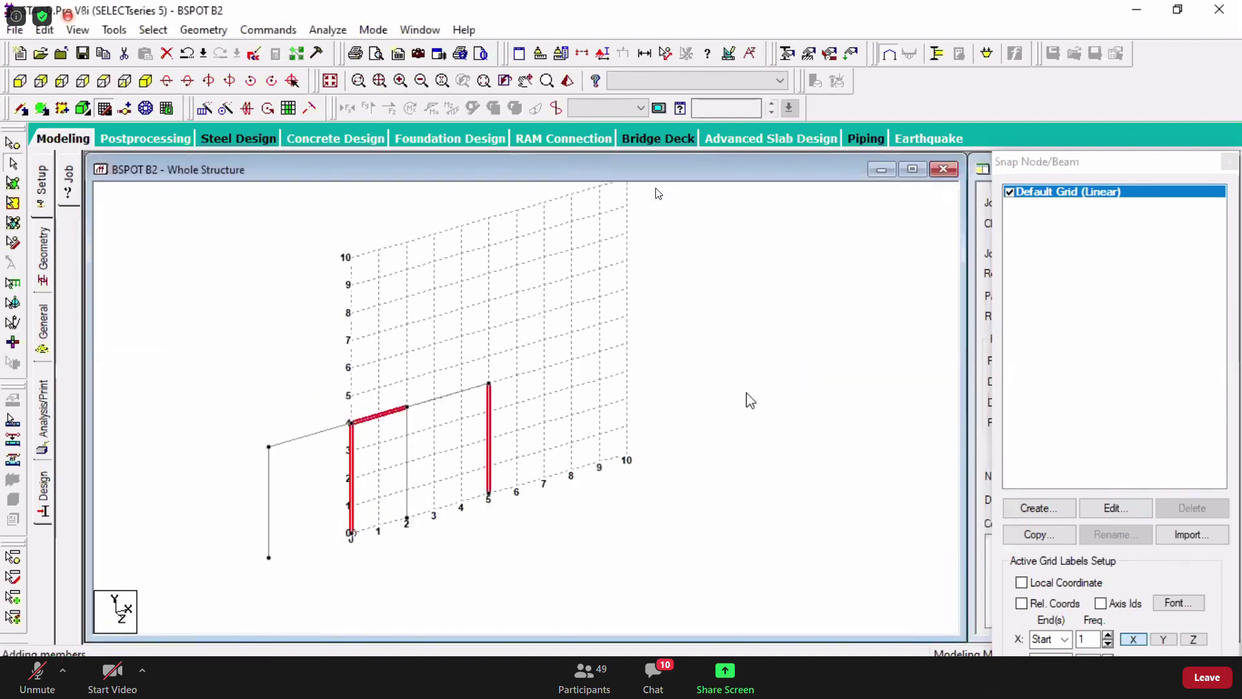
pyautogui.hotkey('ctrl', 'z')
# - Select the whole portal frame and mirror it in Copy mode about the Y-Z plane at X = 6 m
pyautogui.moveTo(204, 321); pyautogui.dragTo(527, 574)
pyautogui.click(205, 30)
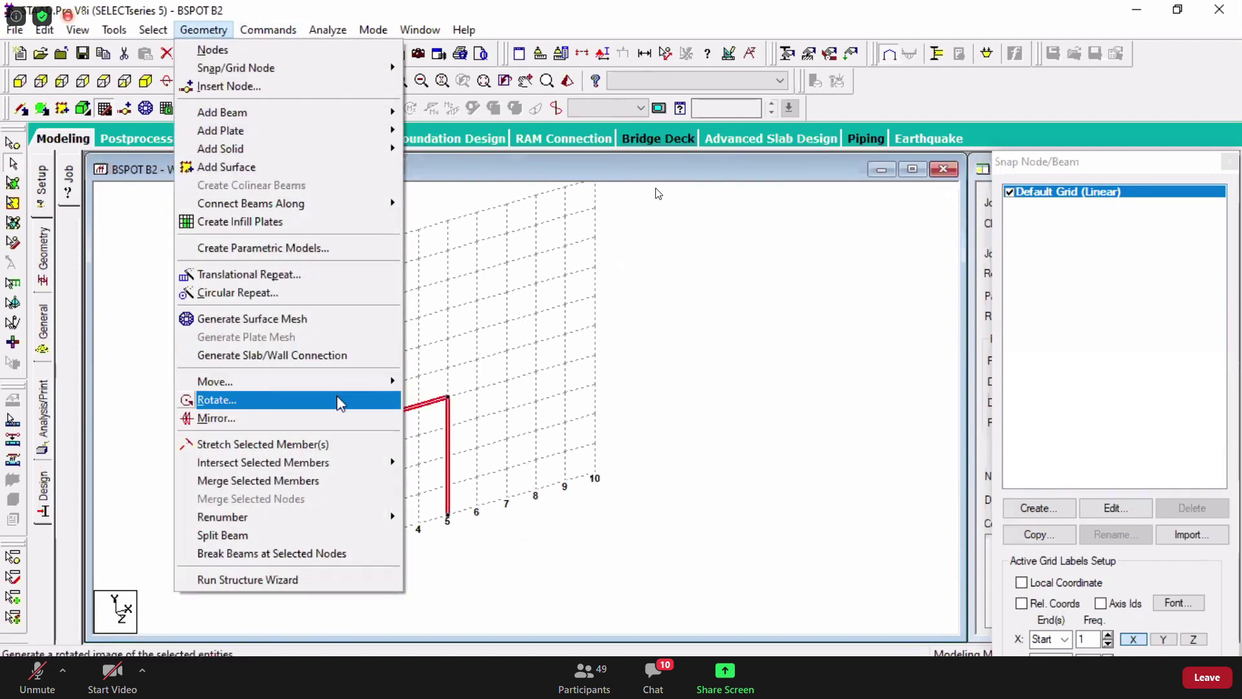
pyautogui.click(324, 419)
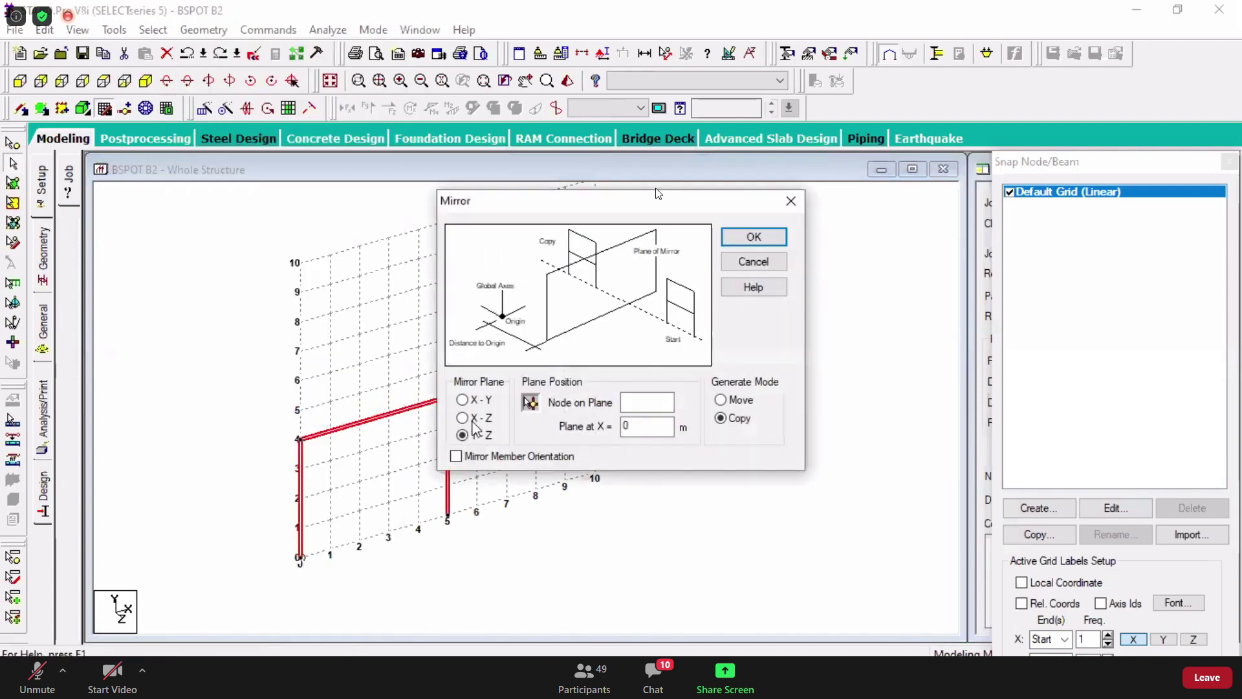
pyautogui.click(530, 403)
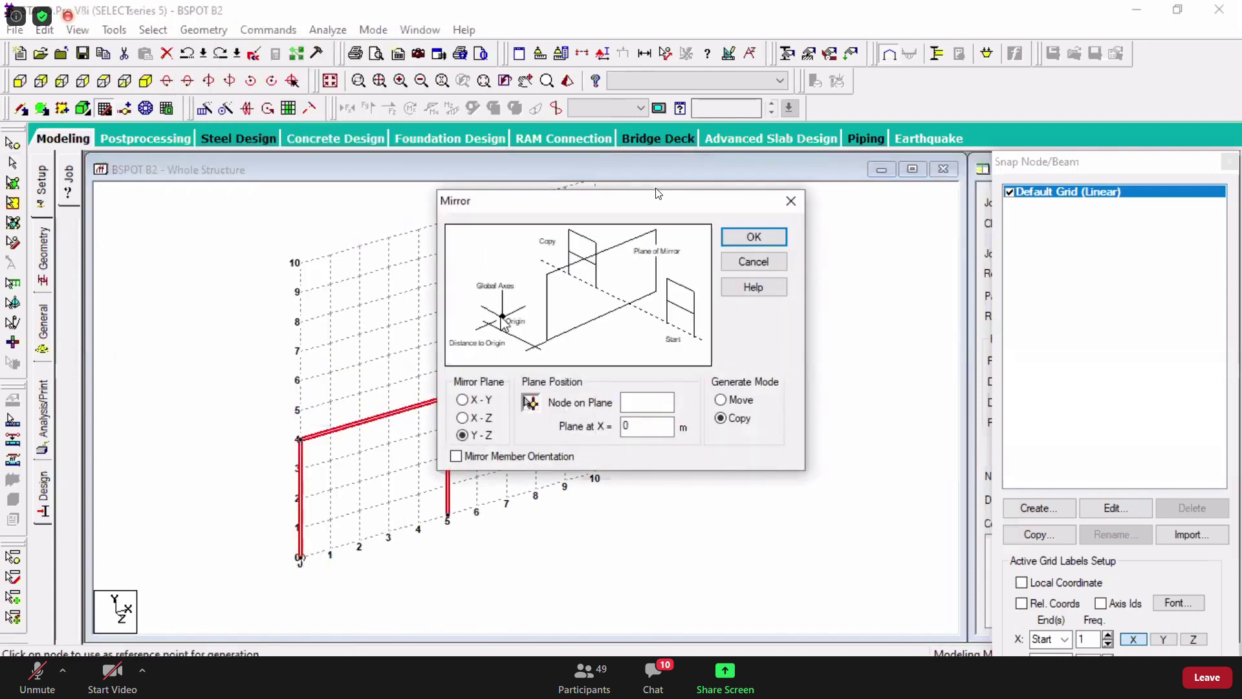
pyautogui.moveTo(530, 206); pyautogui.dragTo(690, 175)
pyautogui.click(445, 397)
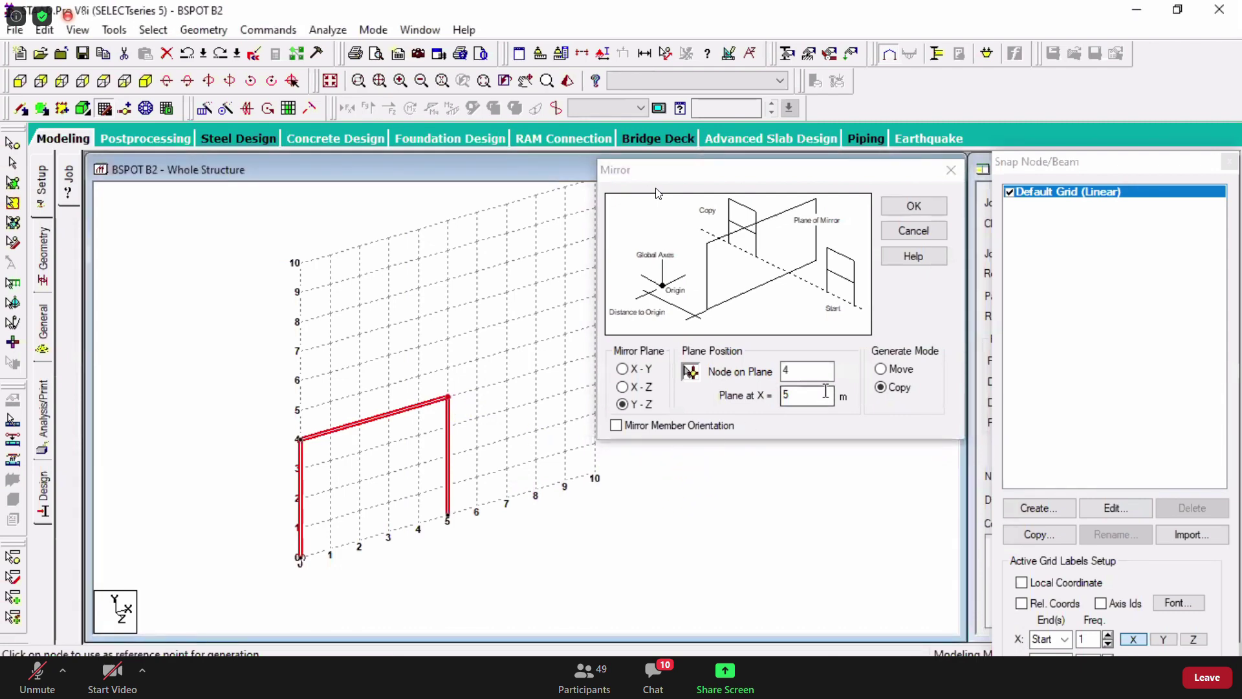
pyautogui.click(756, 414)
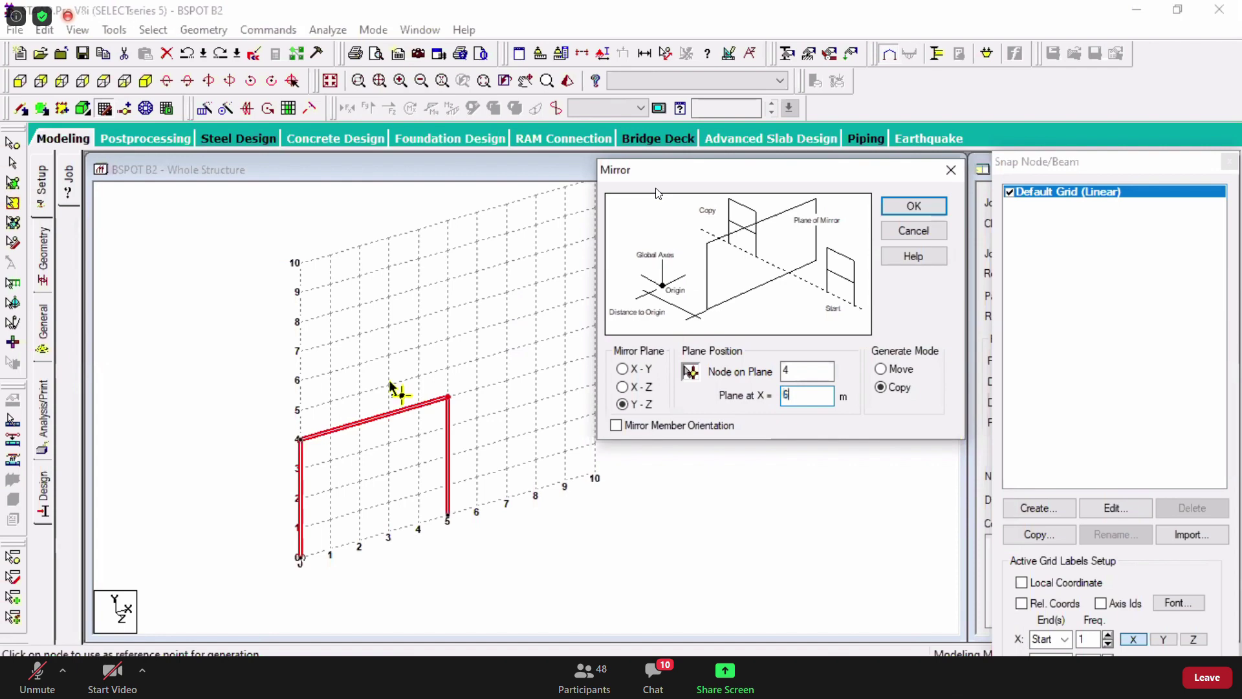
pyautogui.click(912, 206)
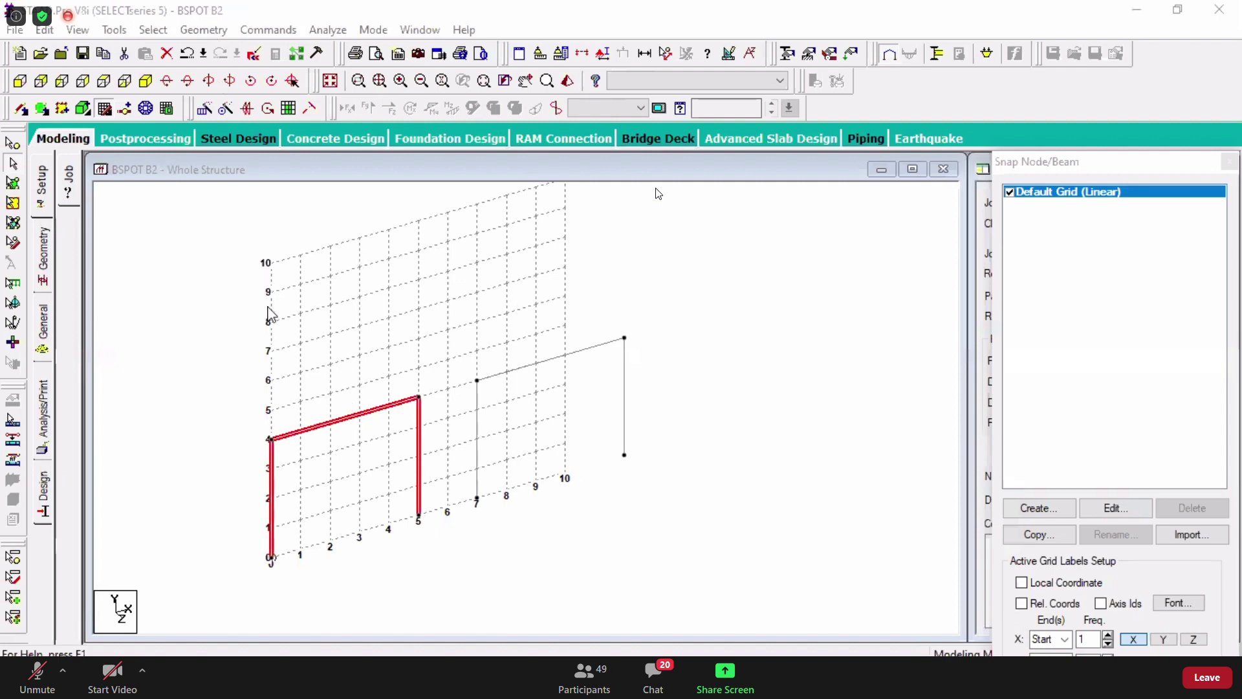
# - Mirror the selected original frame in Copy mode about the X-Y plane at Z = 1 m
pyautogui.click(203, 29)
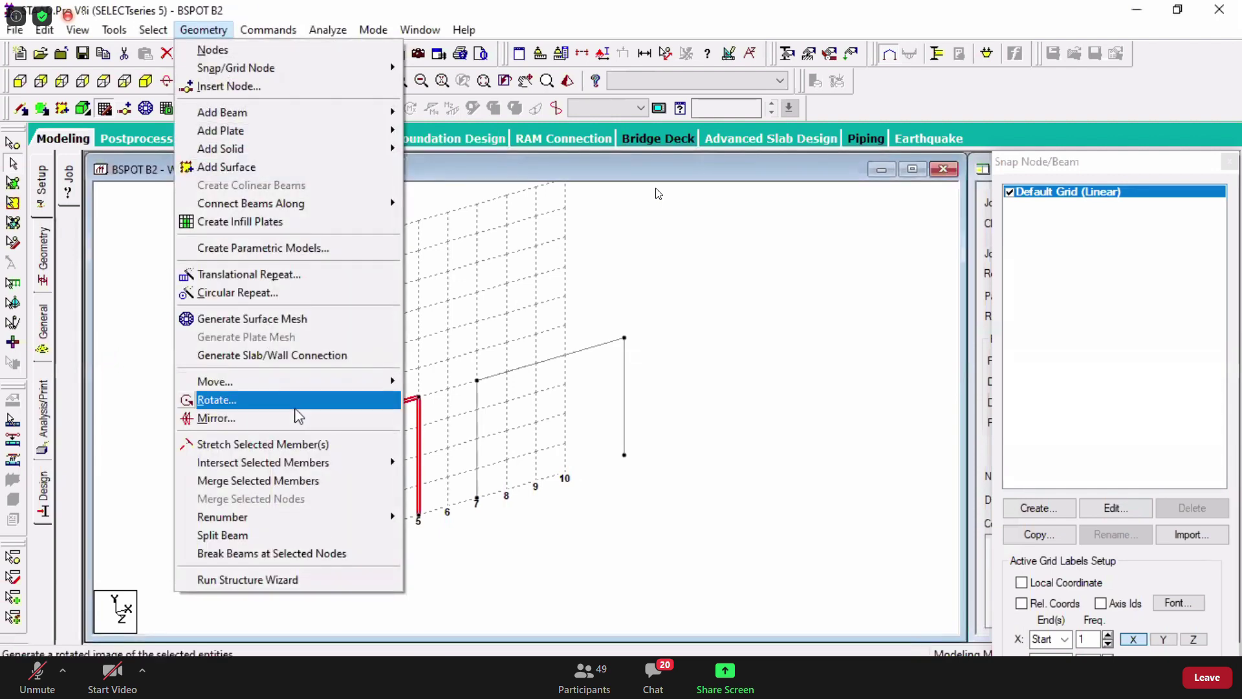
pyautogui.click(214, 400)
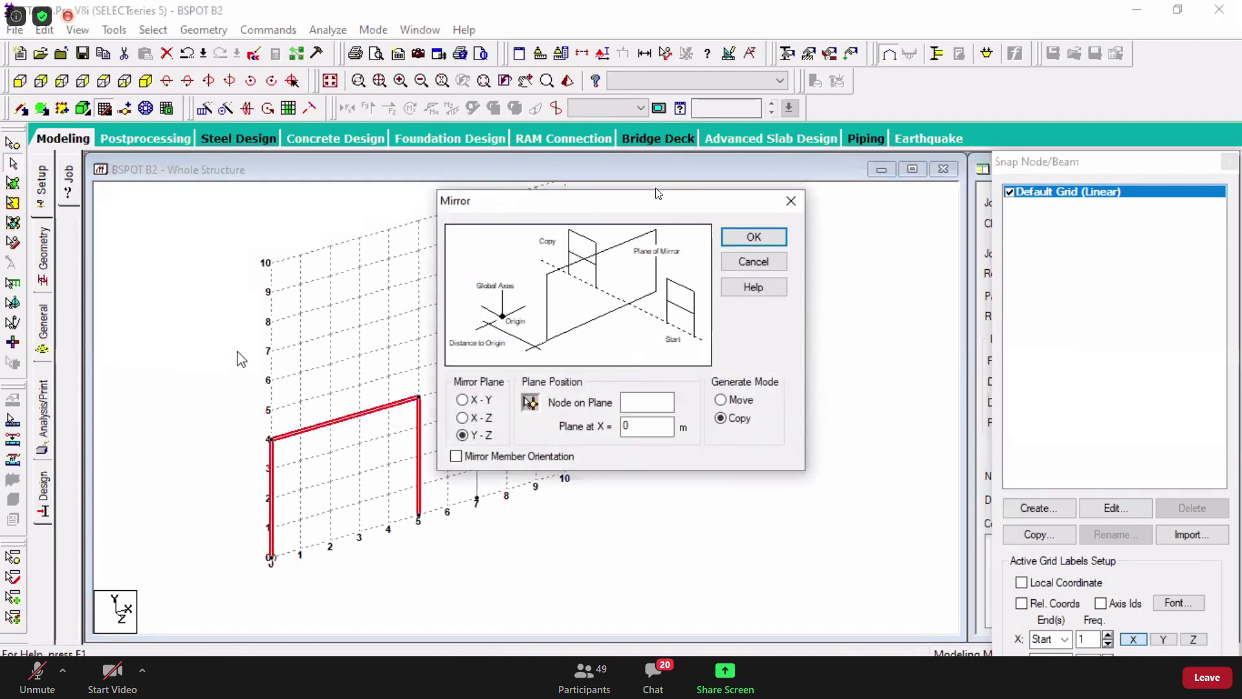
pyautogui.moveTo(658, 192); pyautogui.dragTo(743, 192)
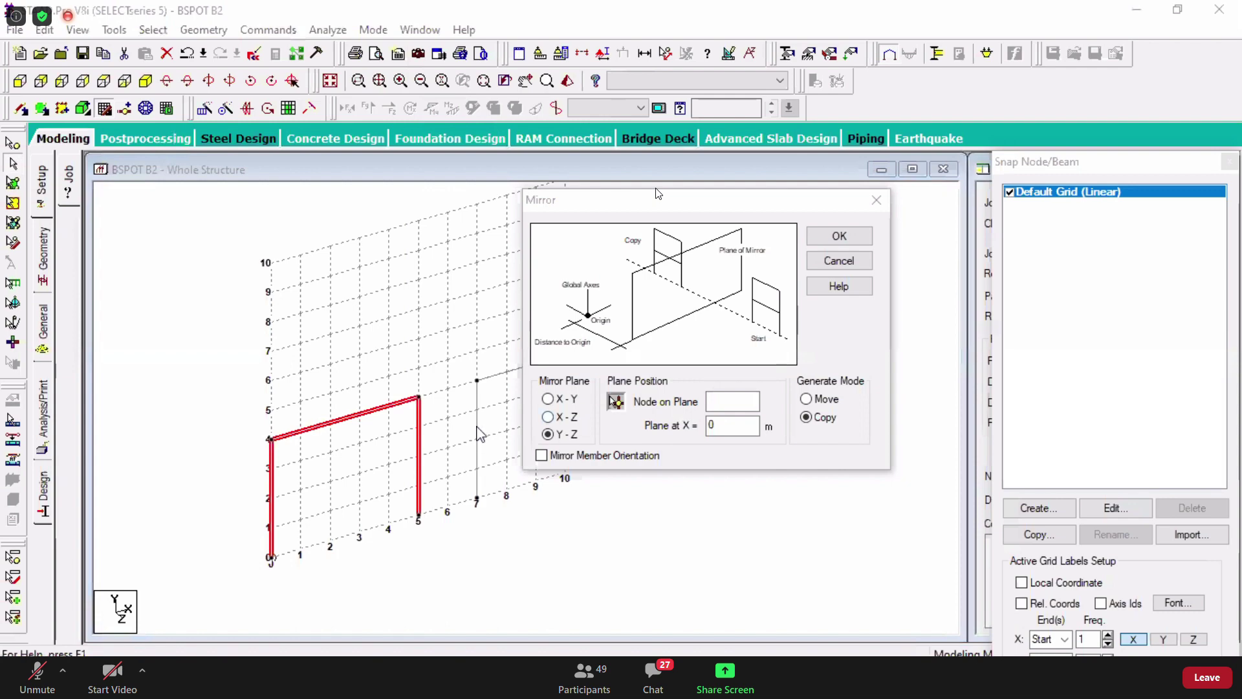
pyautogui.click(547, 399)
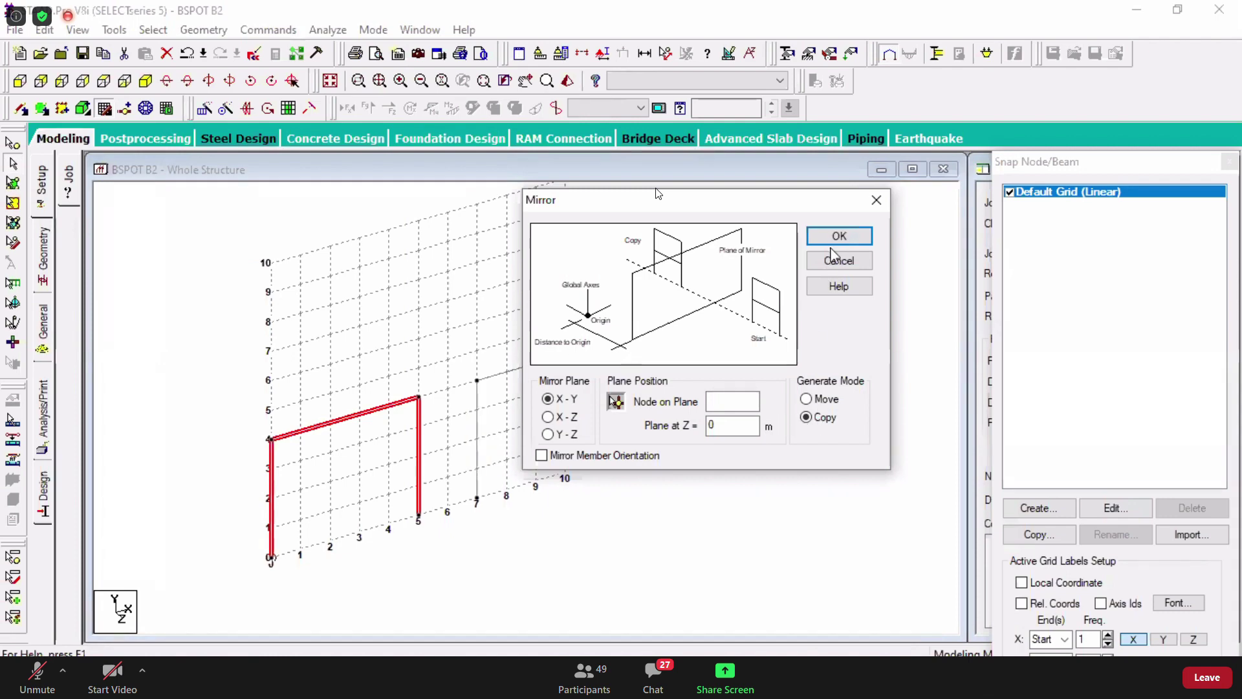
pyautogui.press('Tab')
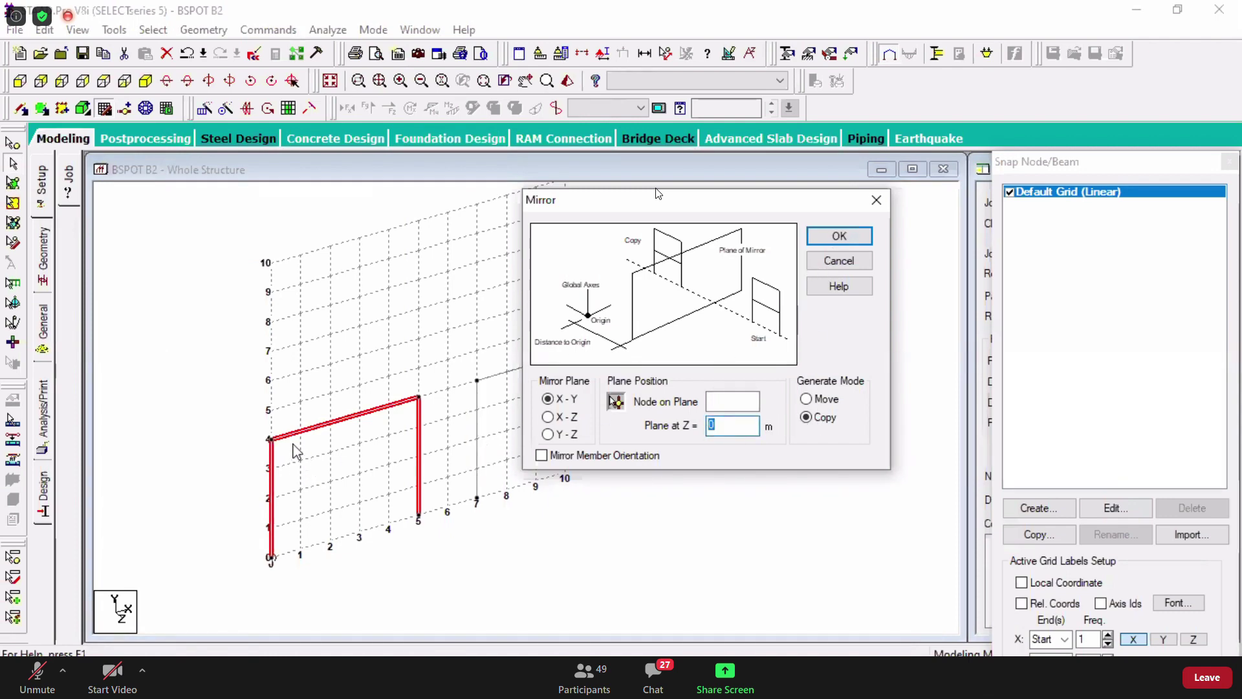
pyautogui.write('1')
pyautogui.press('Return')
# - Measure the distance between the base nodes of the original and Z-mirrored frames in side view, clear the dimension and restore the isometric view
pyautogui.hotkey('shift', 's')
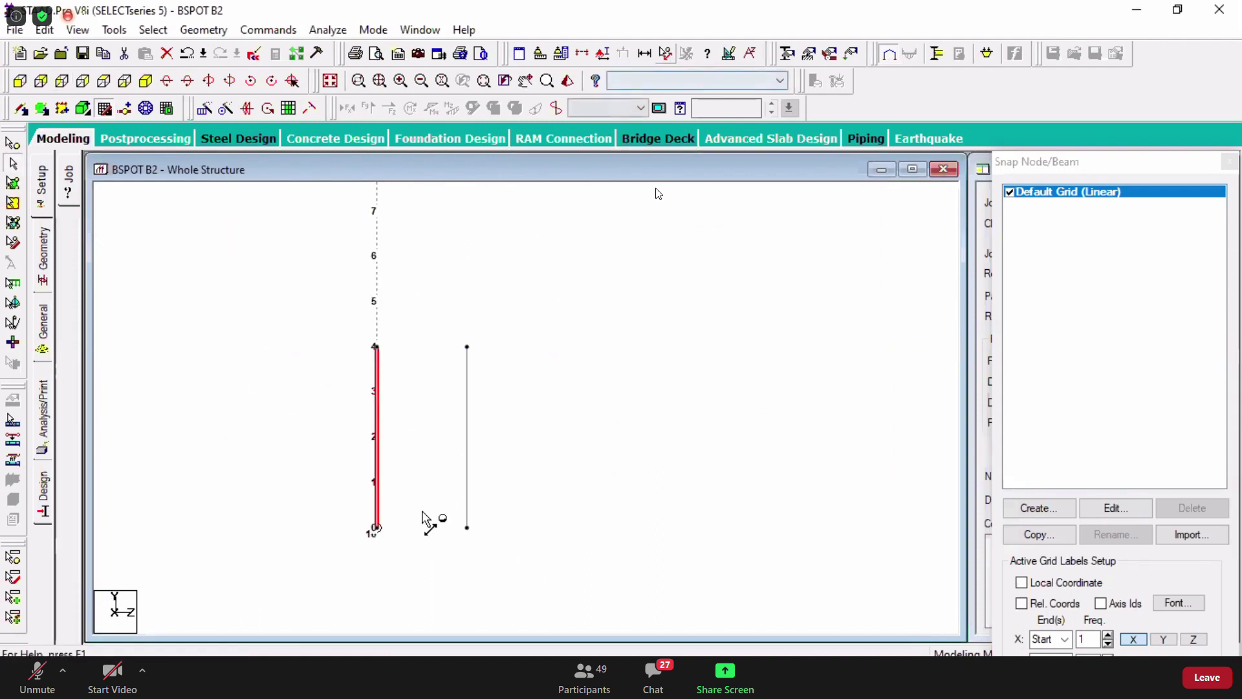
pyautogui.click(667, 55)
pyautogui.click(376, 528)
pyautogui.click(460, 529)
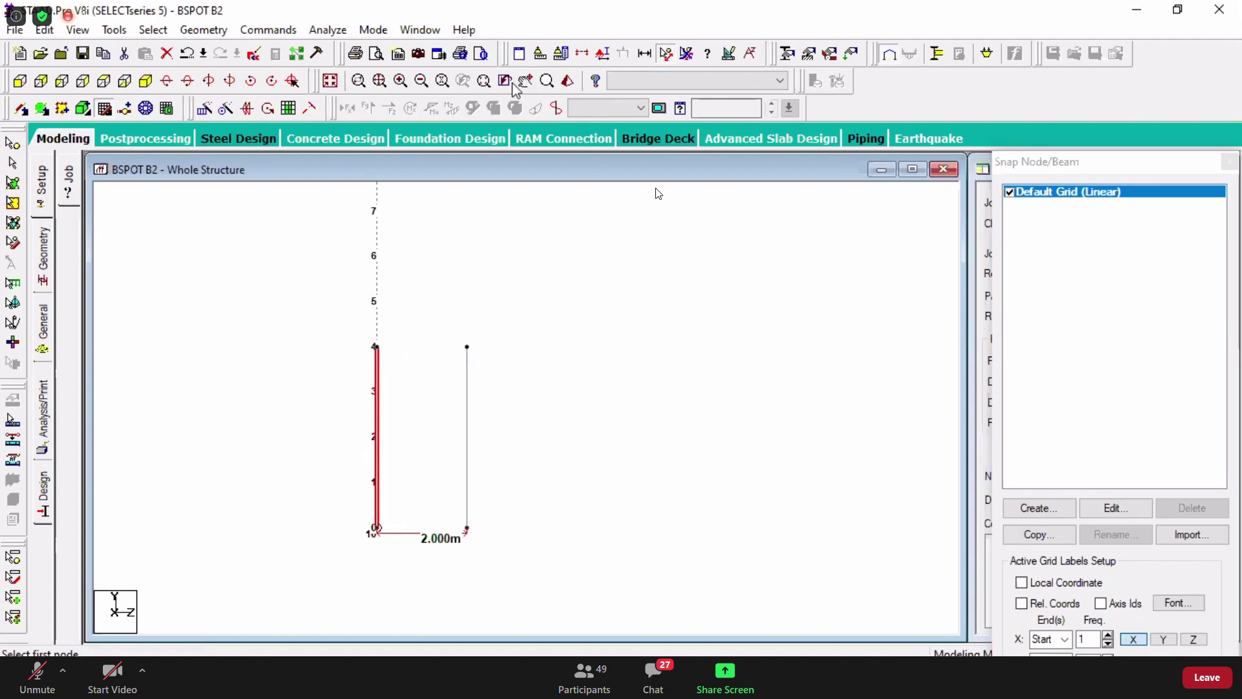
pyautogui.click(685, 55)
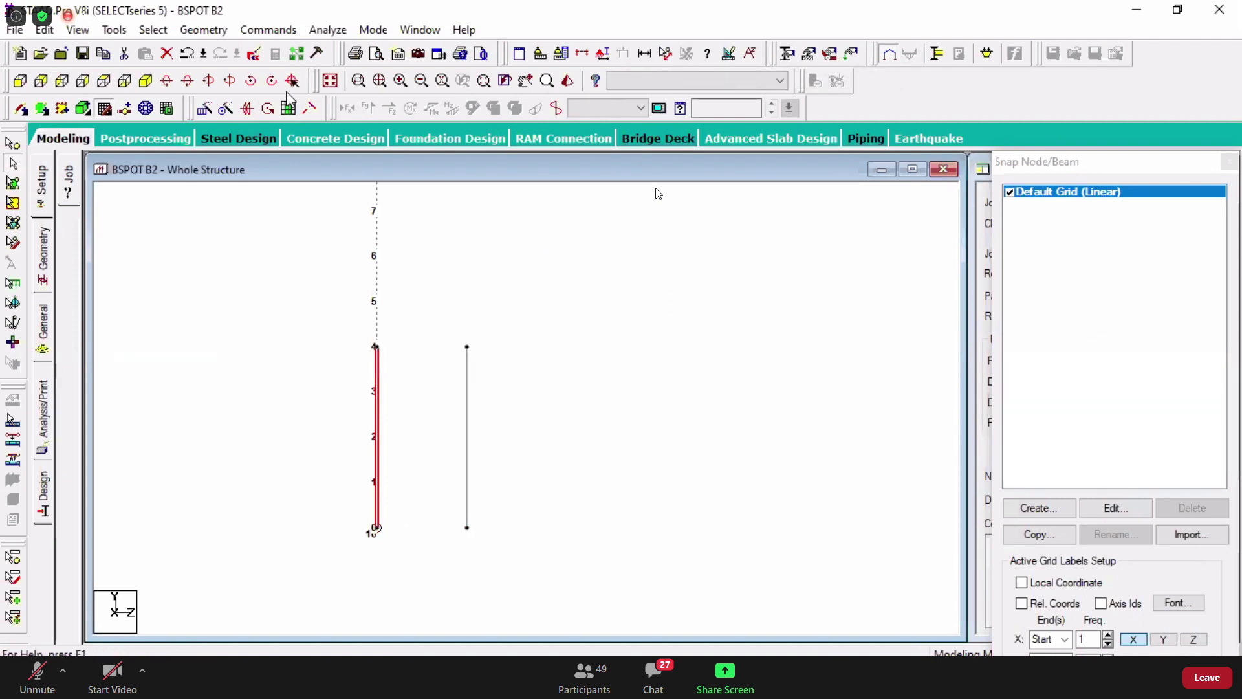
pyautogui.press('i')
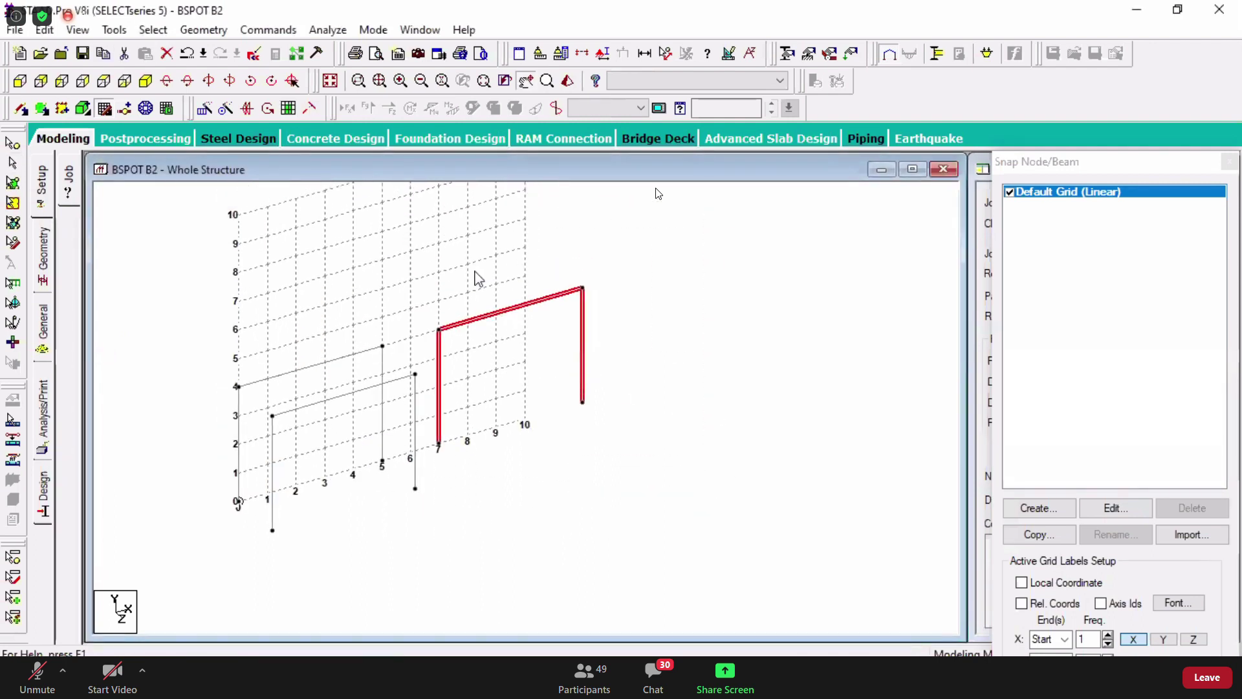
# - Mirror the selected frame that starts at X = 7 m in Copy mode about the X-Z plane at Y = 5 m
pyautogui.hotkey('alt', 'g')
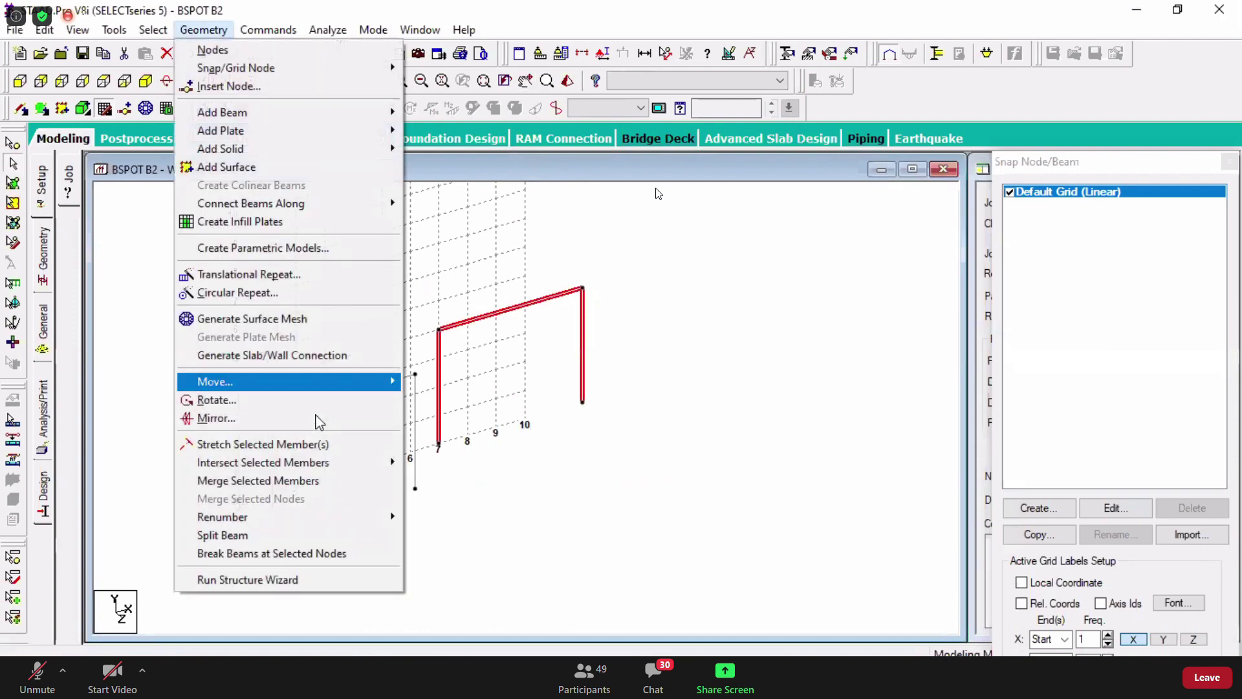
pyautogui.click(313, 418)
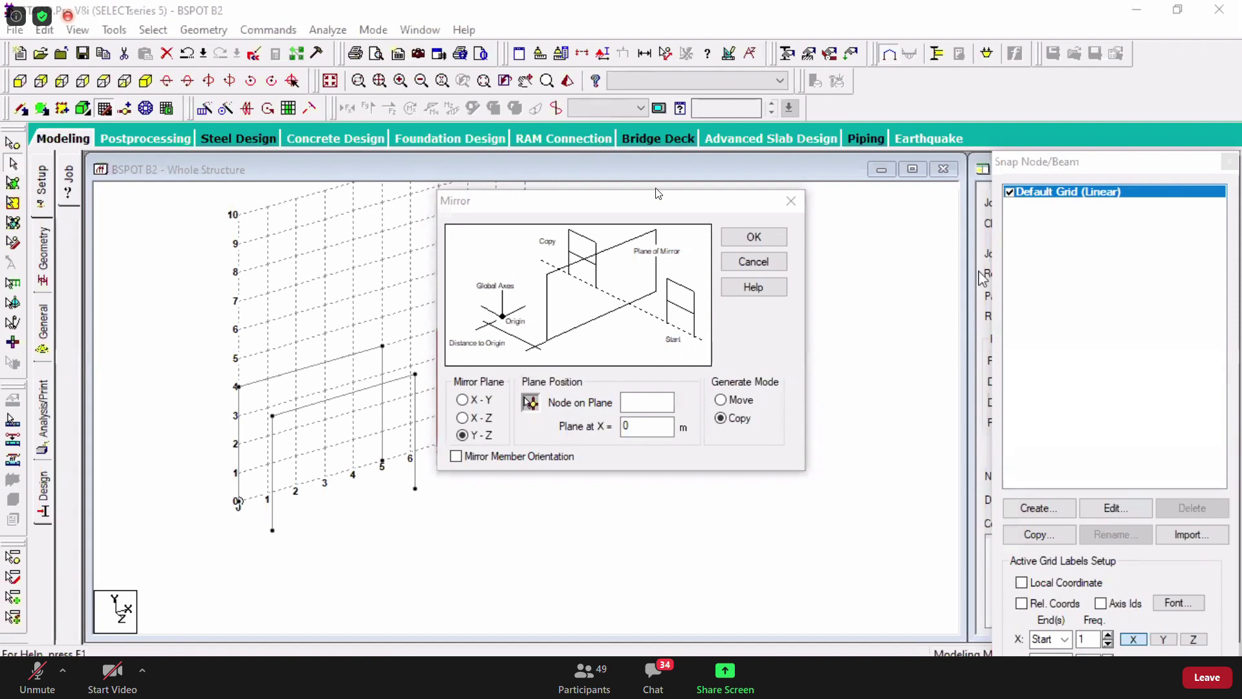
pyautogui.click(479, 417)
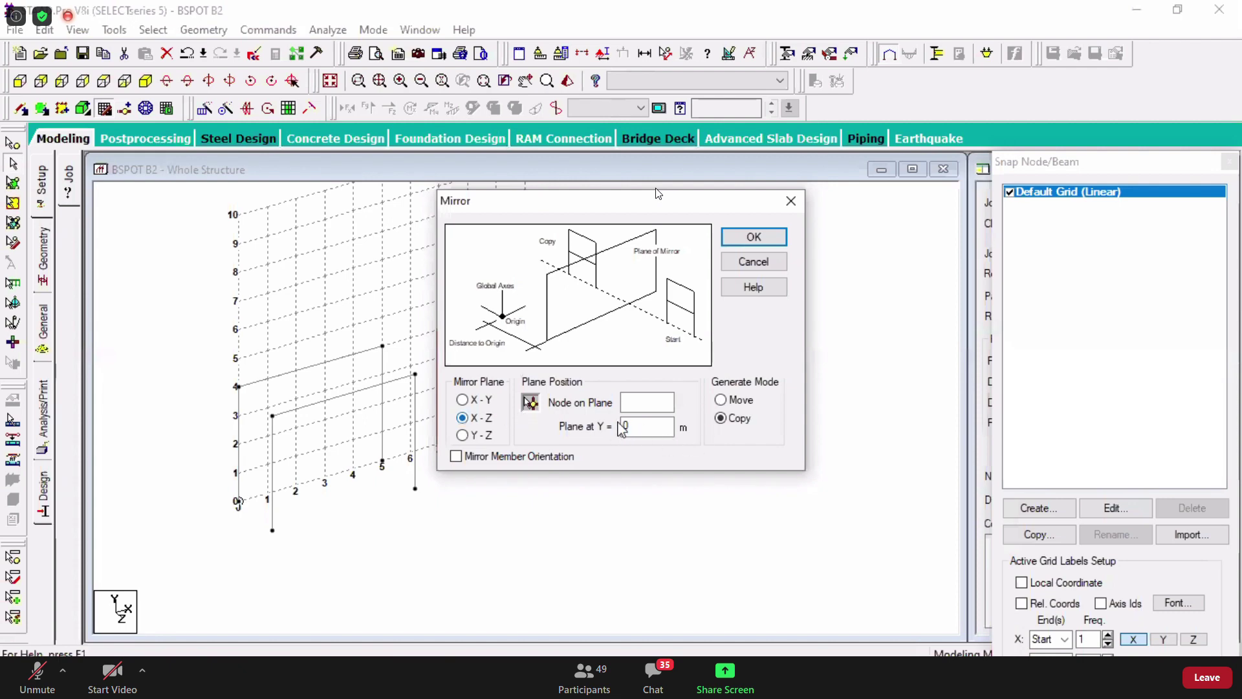
pyautogui.click(655, 420)
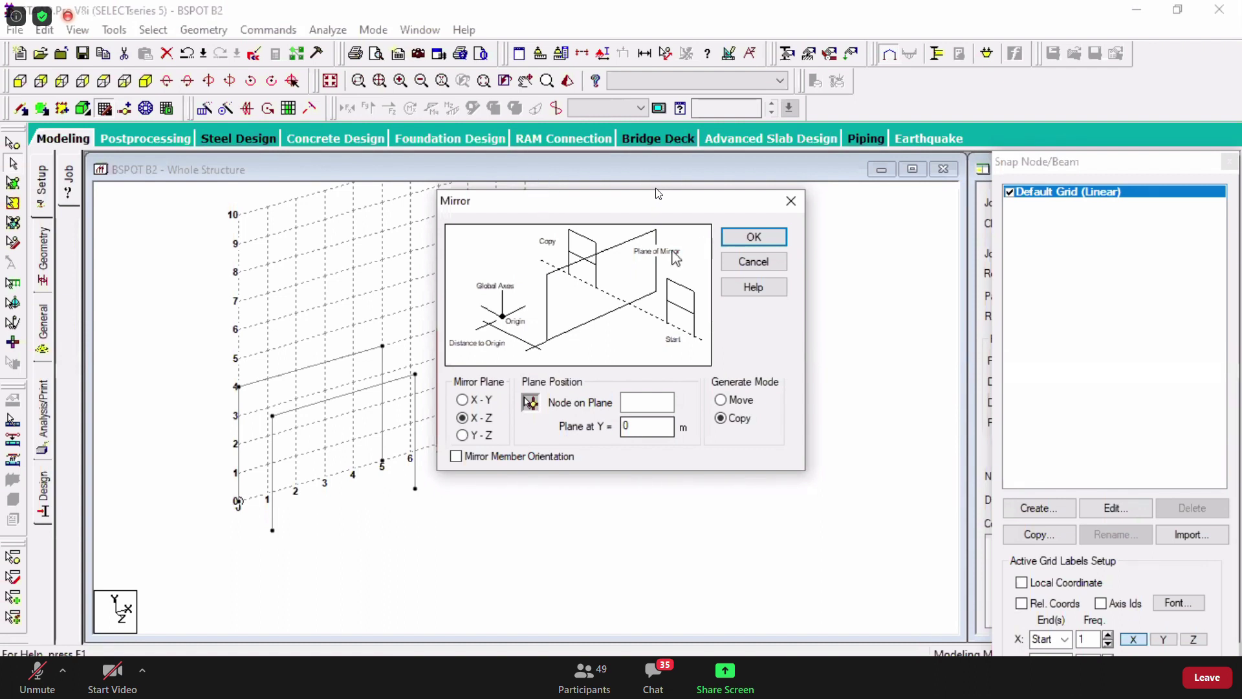
pyautogui.hotkey('shift', 'Home')
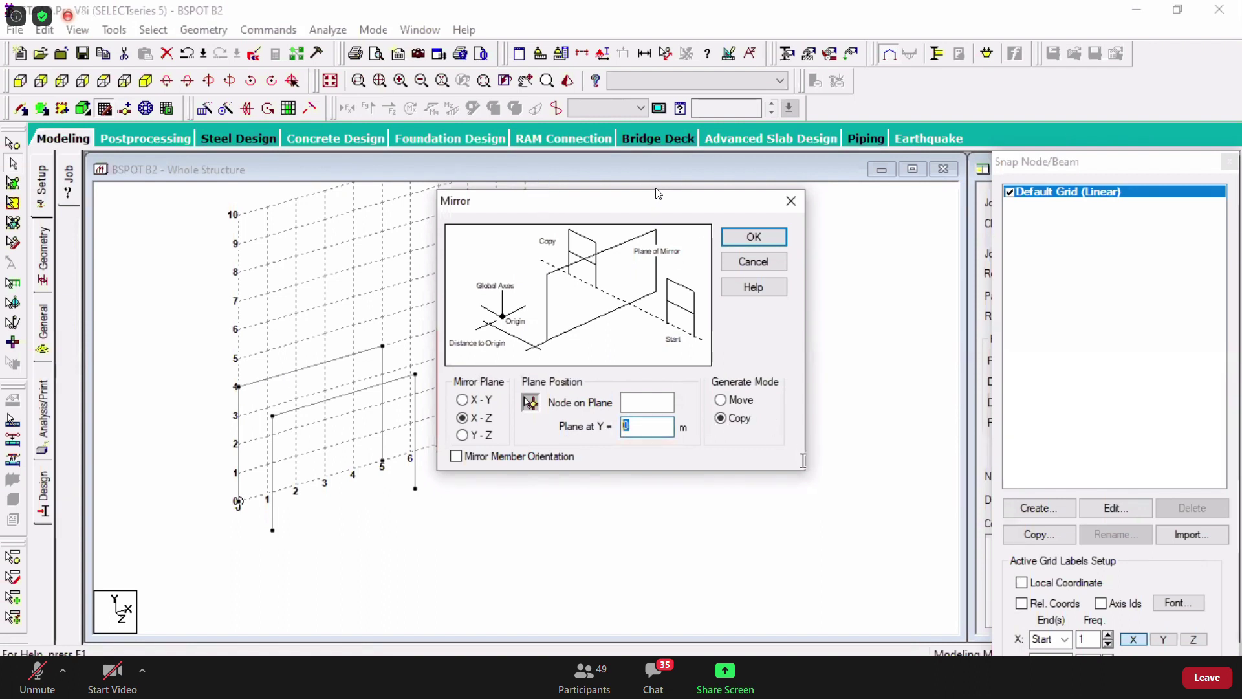
pyautogui.write('1')
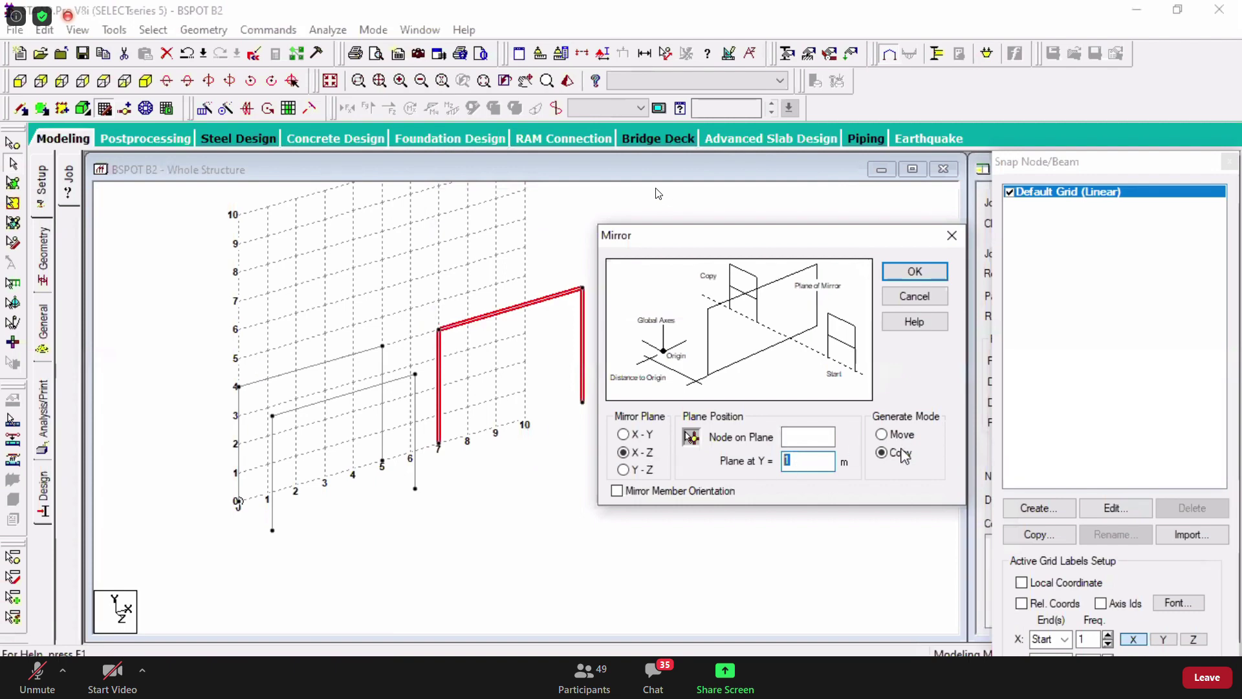
pyautogui.write('5')
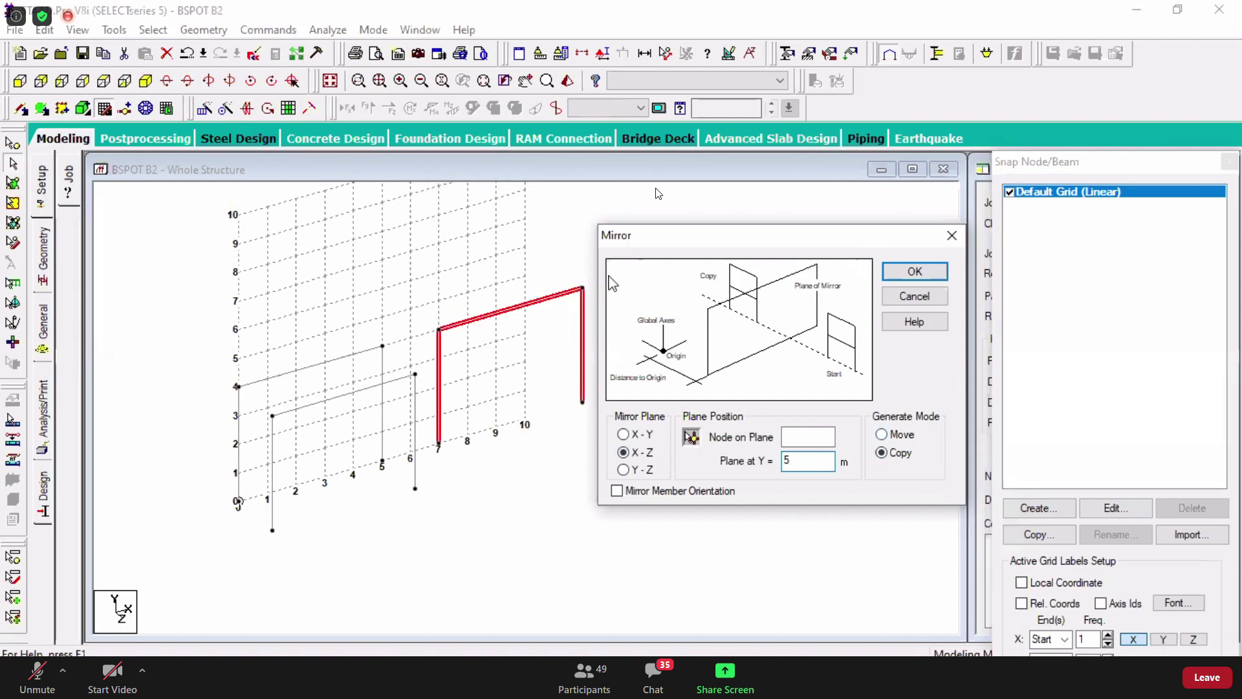
pyautogui.press('Return')
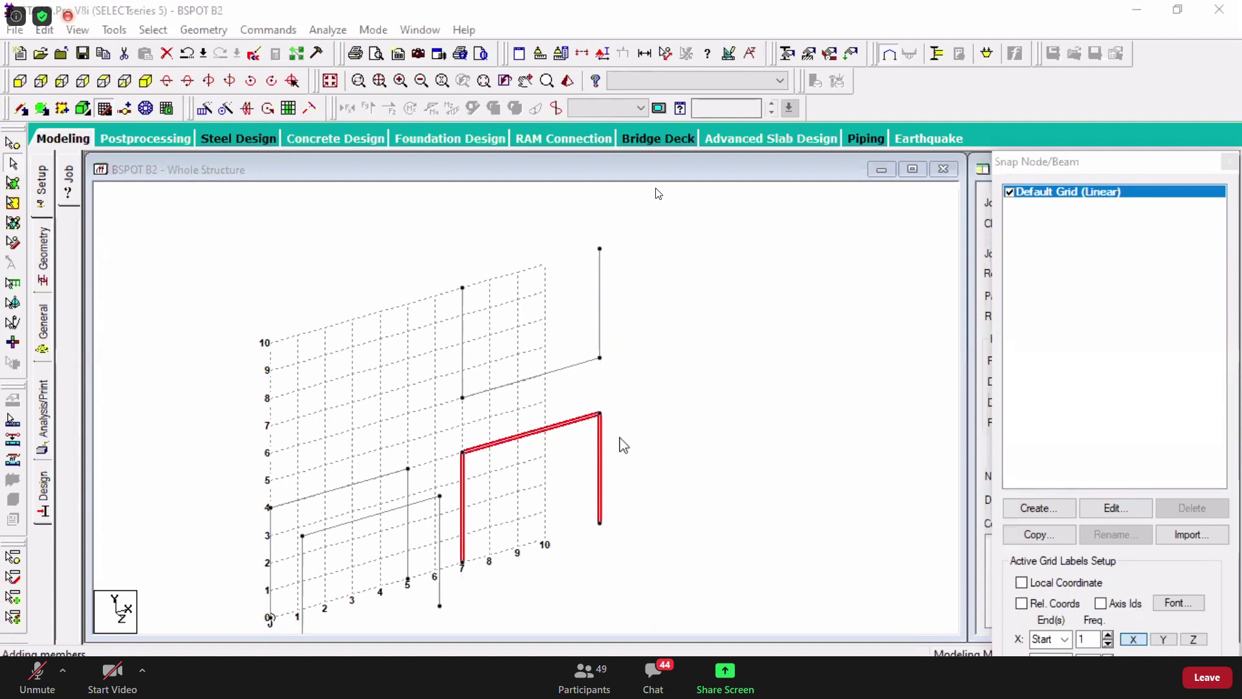
# - Mirror the selected frame that starts at X = 7 m in Copy mode about the X-Z plane at Y = -1 m
pyautogui.scroll(-2, 623, 445)
pyautogui.scroll(2, 621, 446)
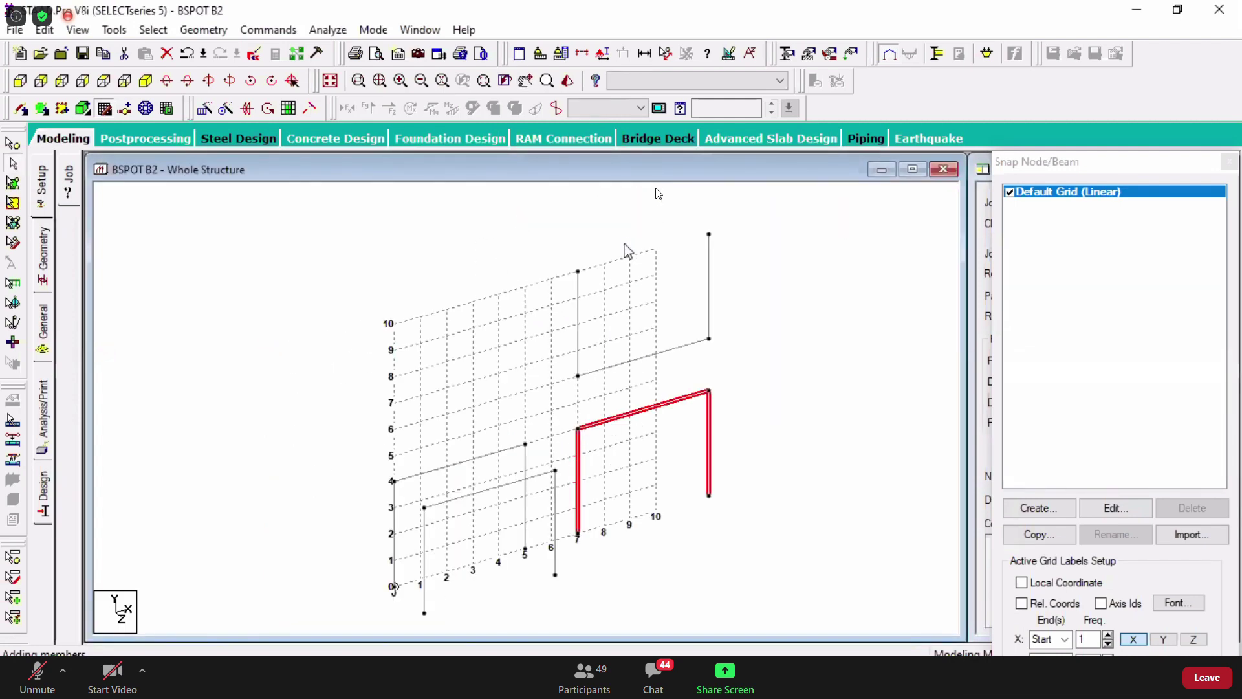
pyautogui.hotkey('alt', 'g')
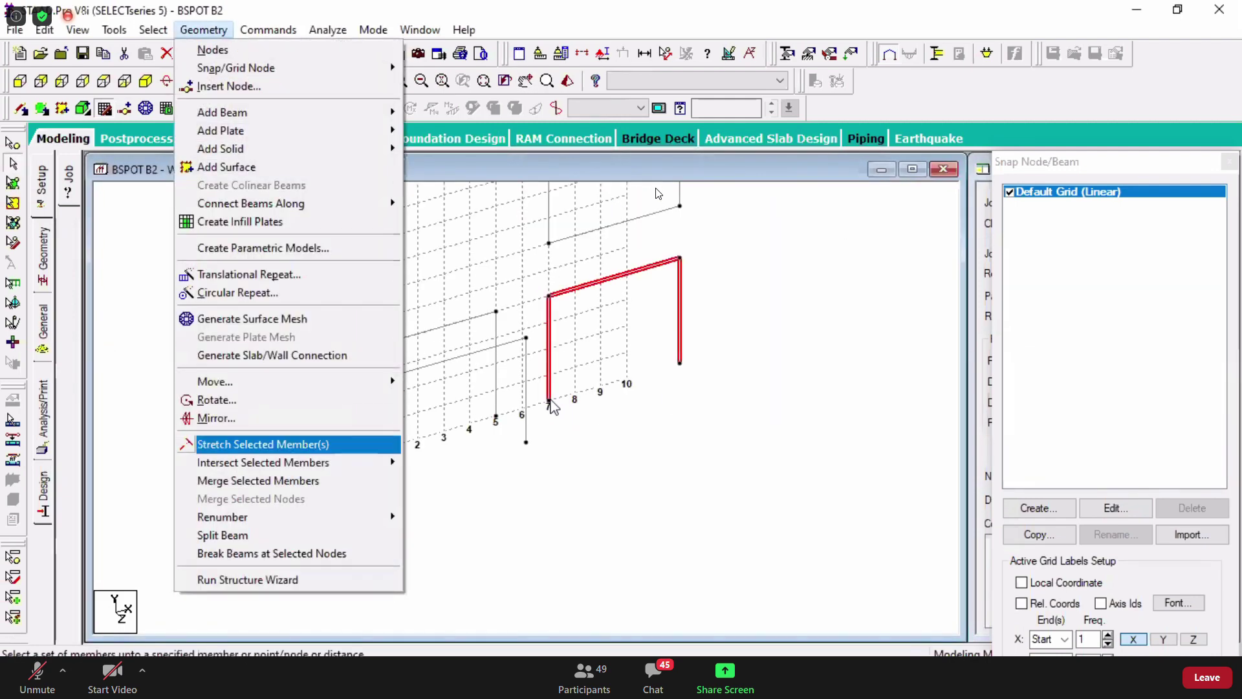
pyautogui.press('Up')
pyautogui.press('Return')
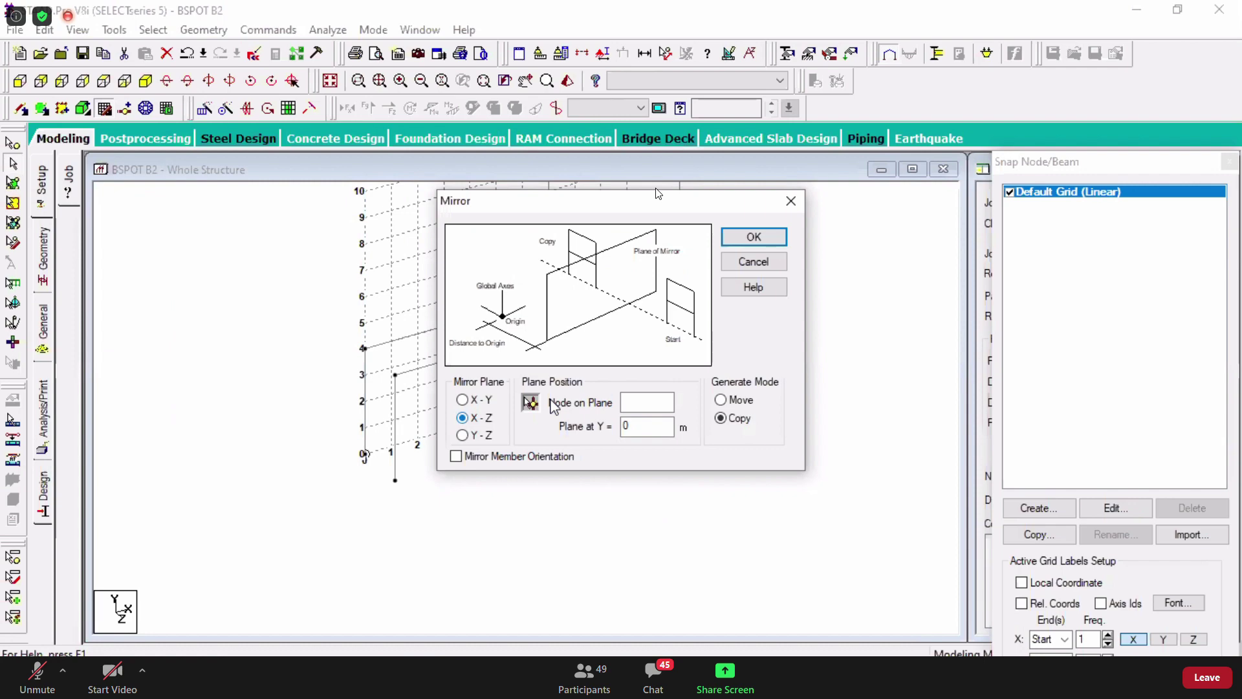
pyautogui.doubleClick(906, 432)
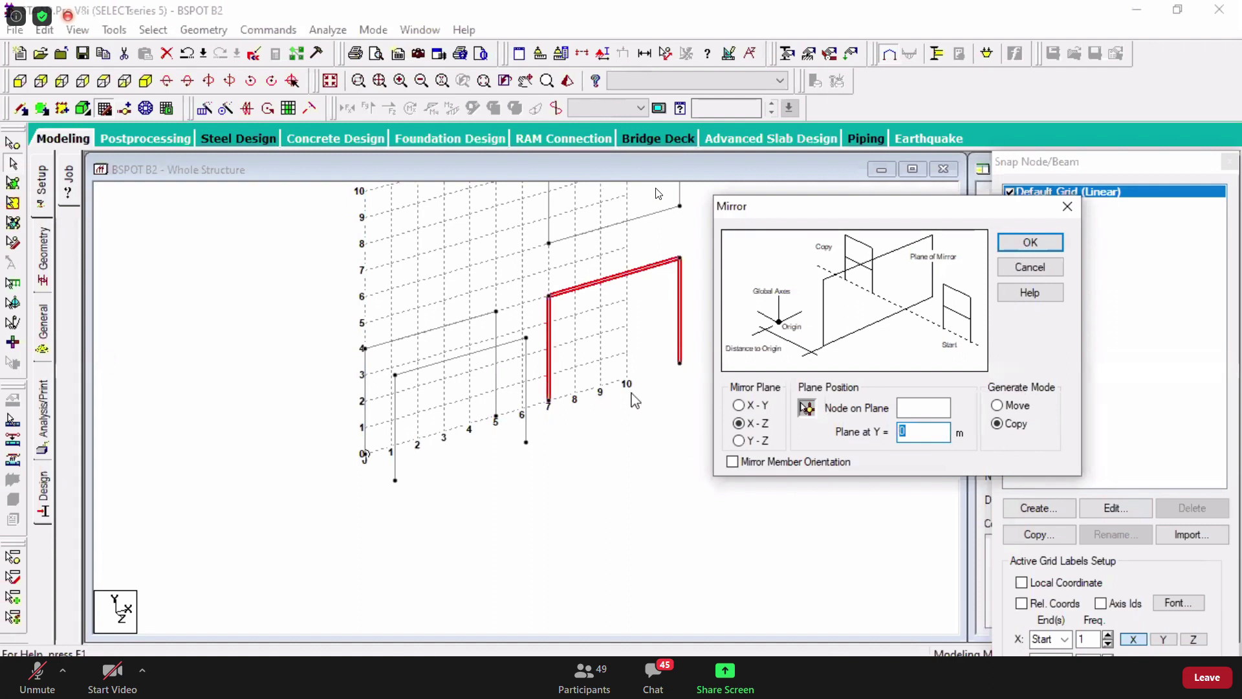
pyautogui.write('-')
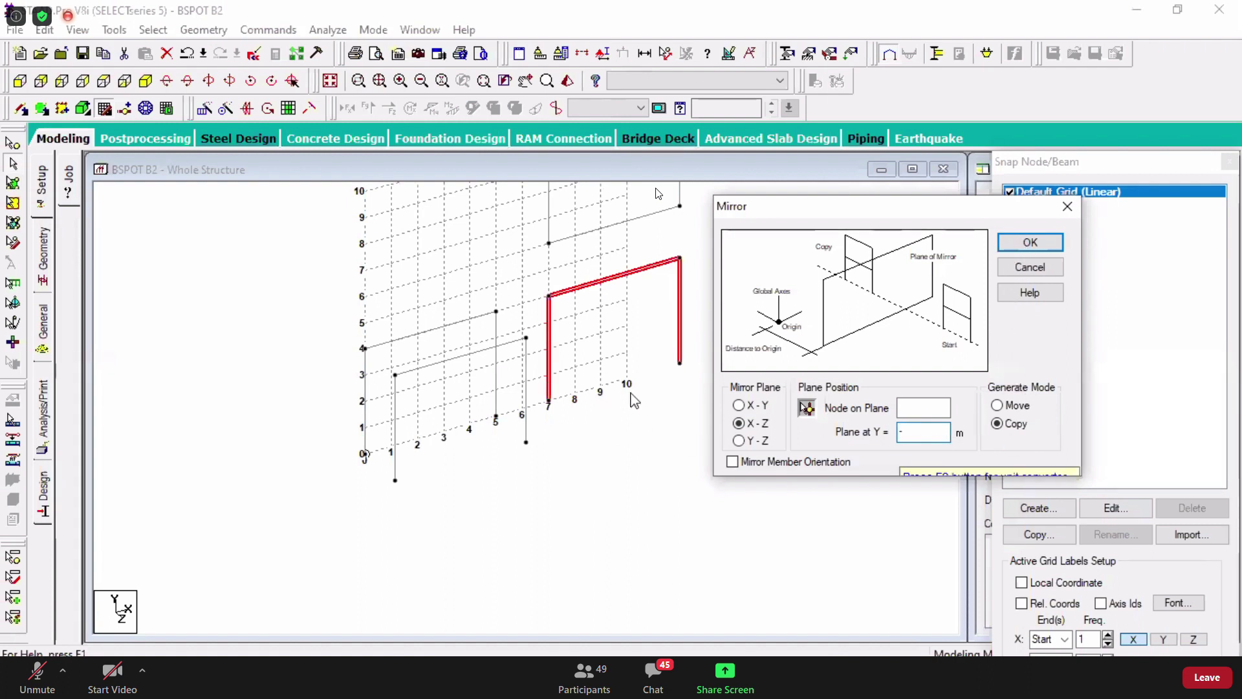
pyautogui.write('1')
pyautogui.press('Return')
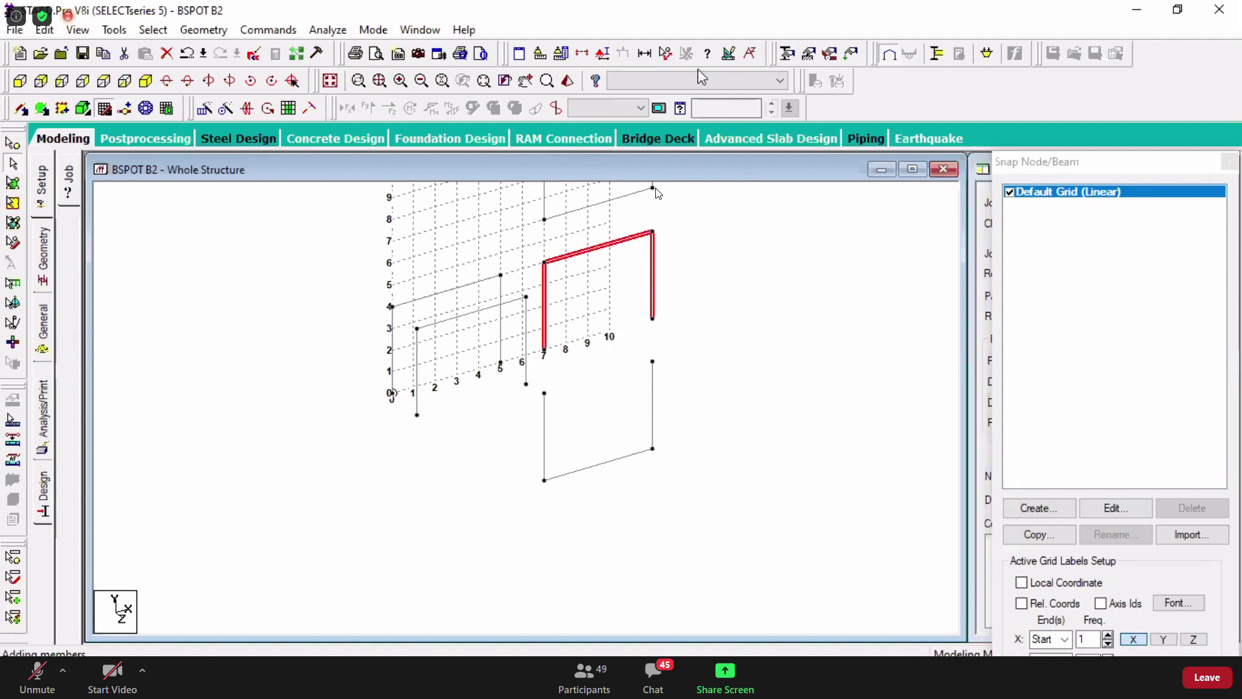
# - Undo the mirrored copies so only the single original portal frame remains
pyautogui.hotkey('ctrl', 'z')
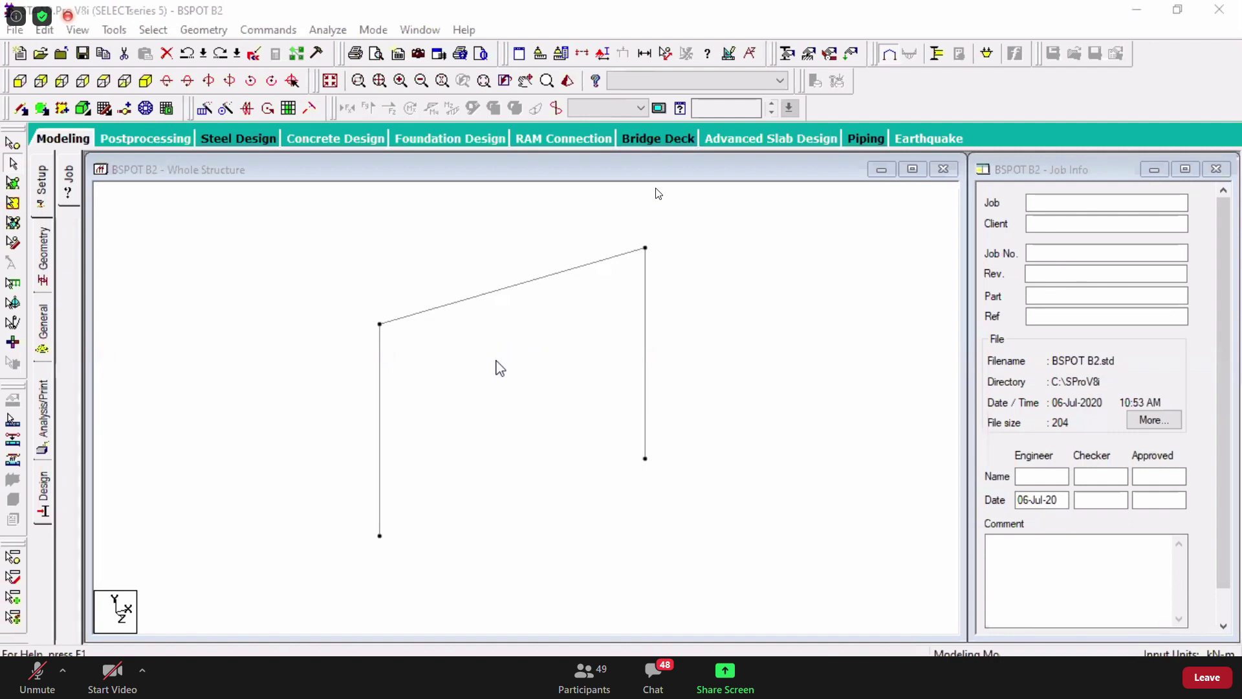
# - Select the top beam of the portal frame
pyautogui.click(507, 287)
pyautogui.click(508, 288)
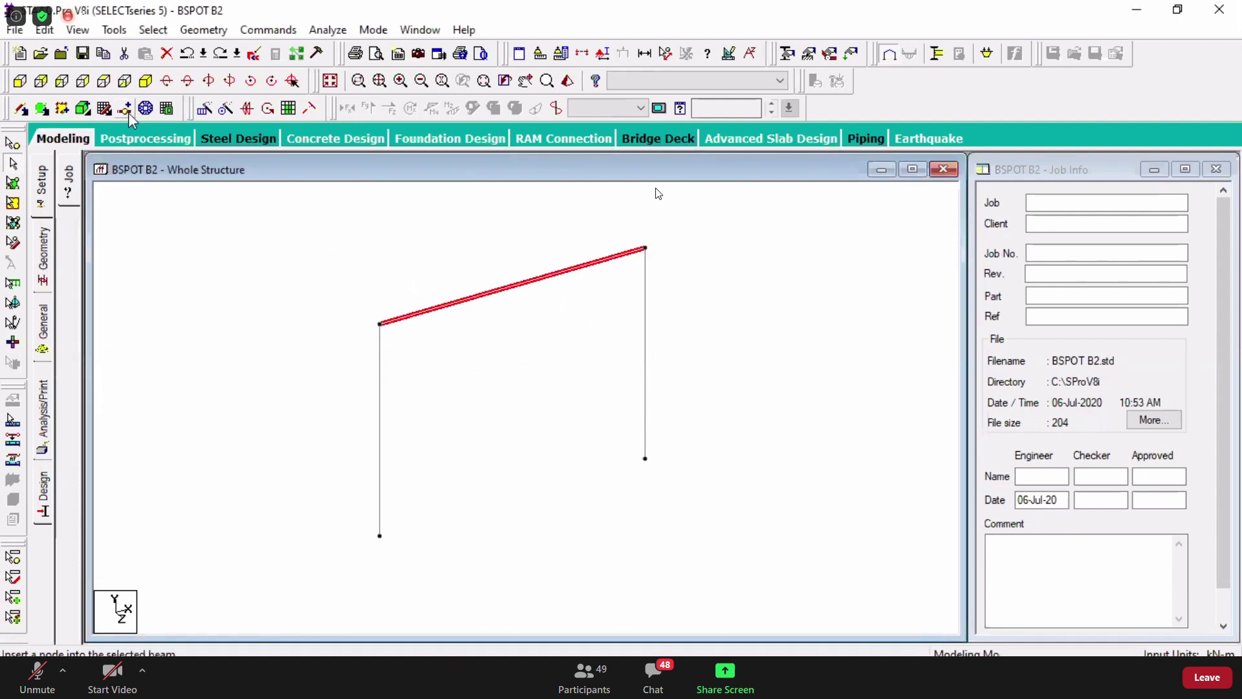
pyautogui.press('Return')
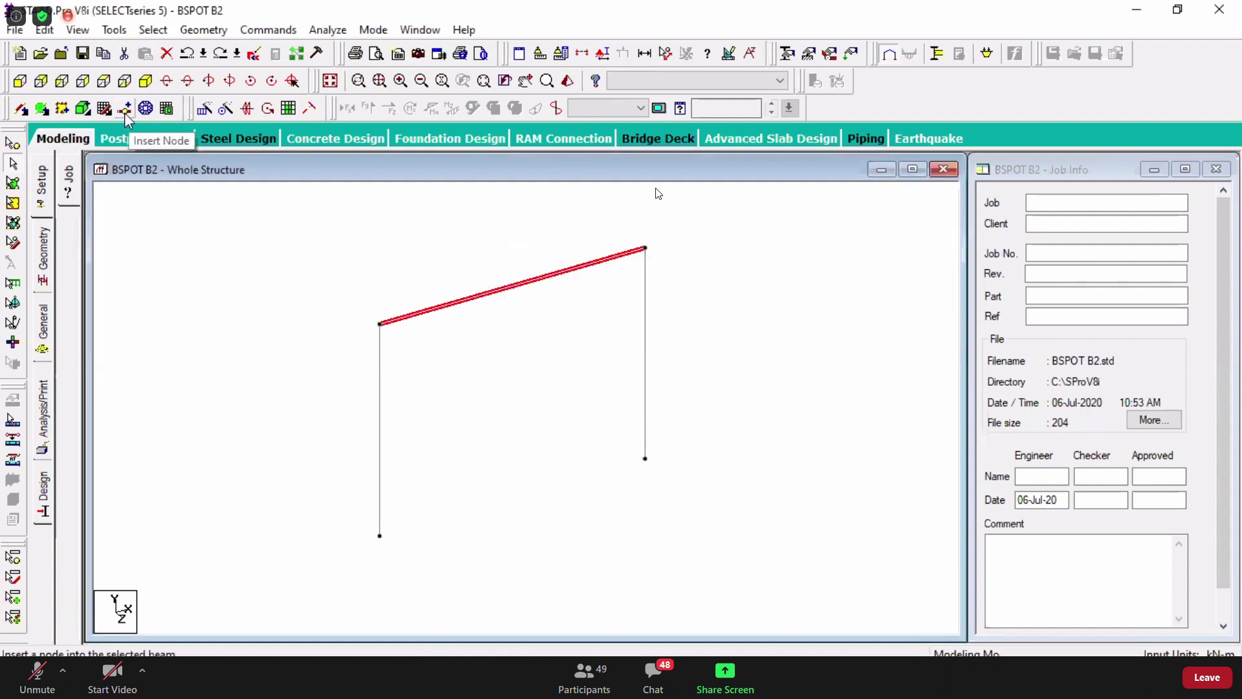
pyautogui.click(126, 113)
pyautogui.click(203, 30)
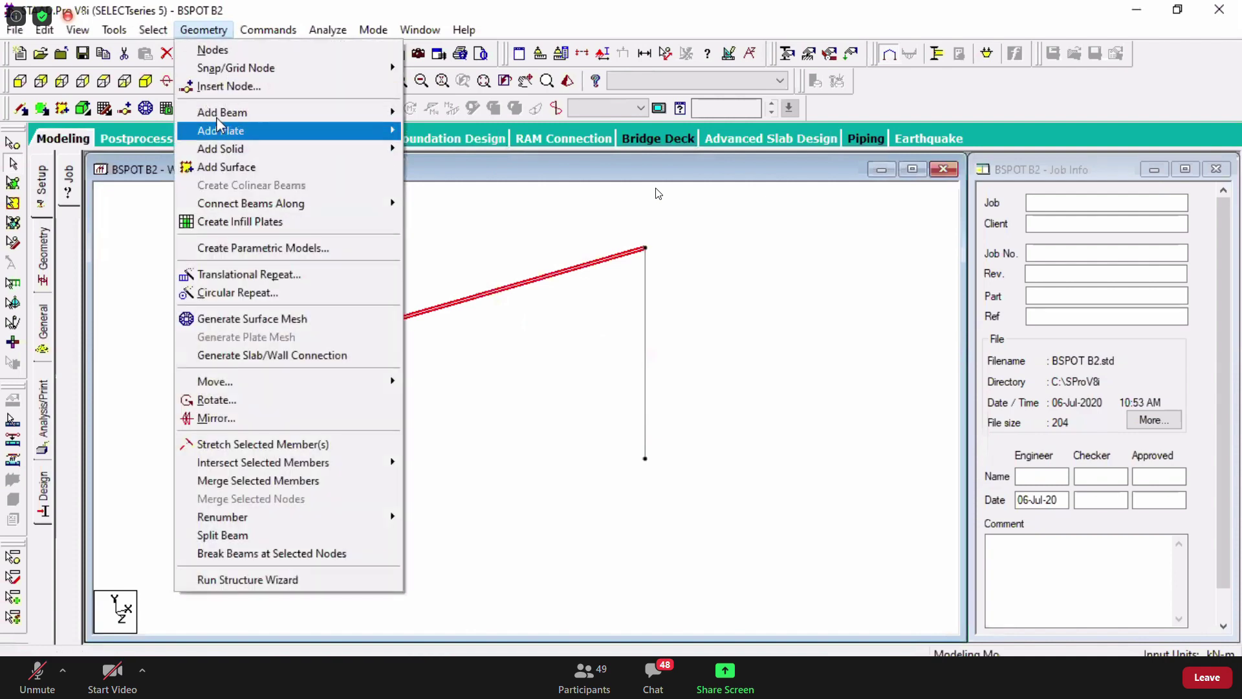
pyautogui.click(226, 87)
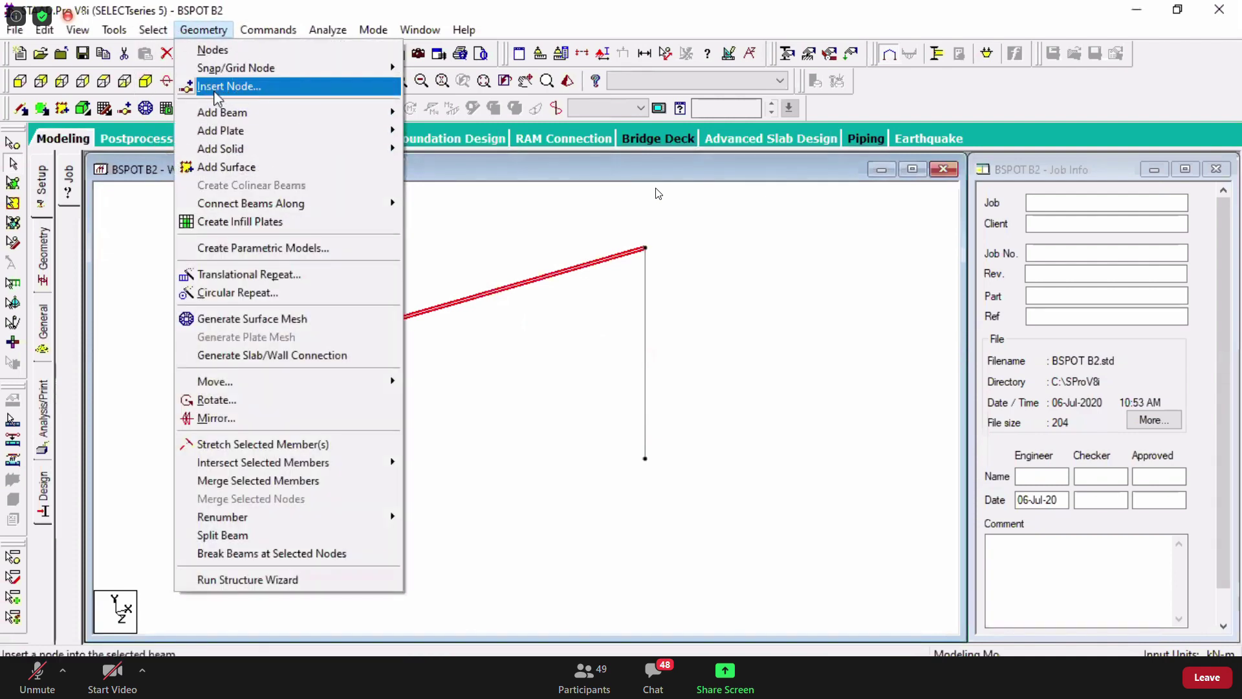
pyautogui.click(216, 94)
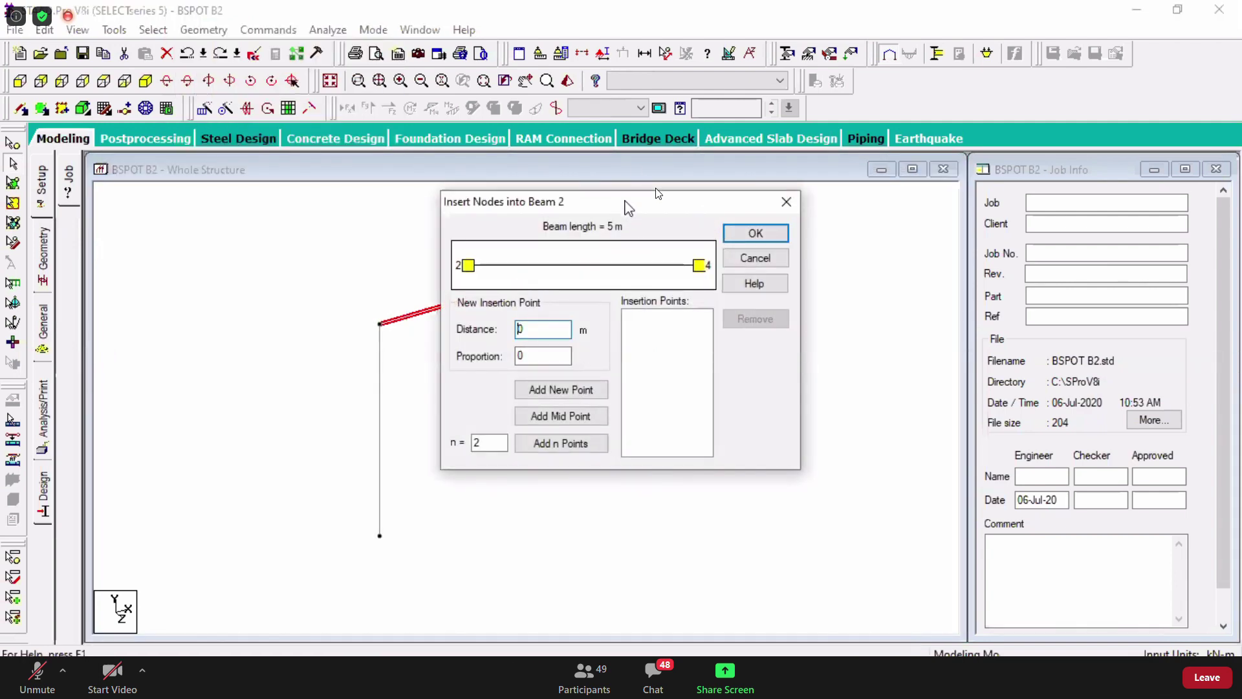
pyautogui.moveTo(628, 206); pyautogui.dragTo(879, 226)
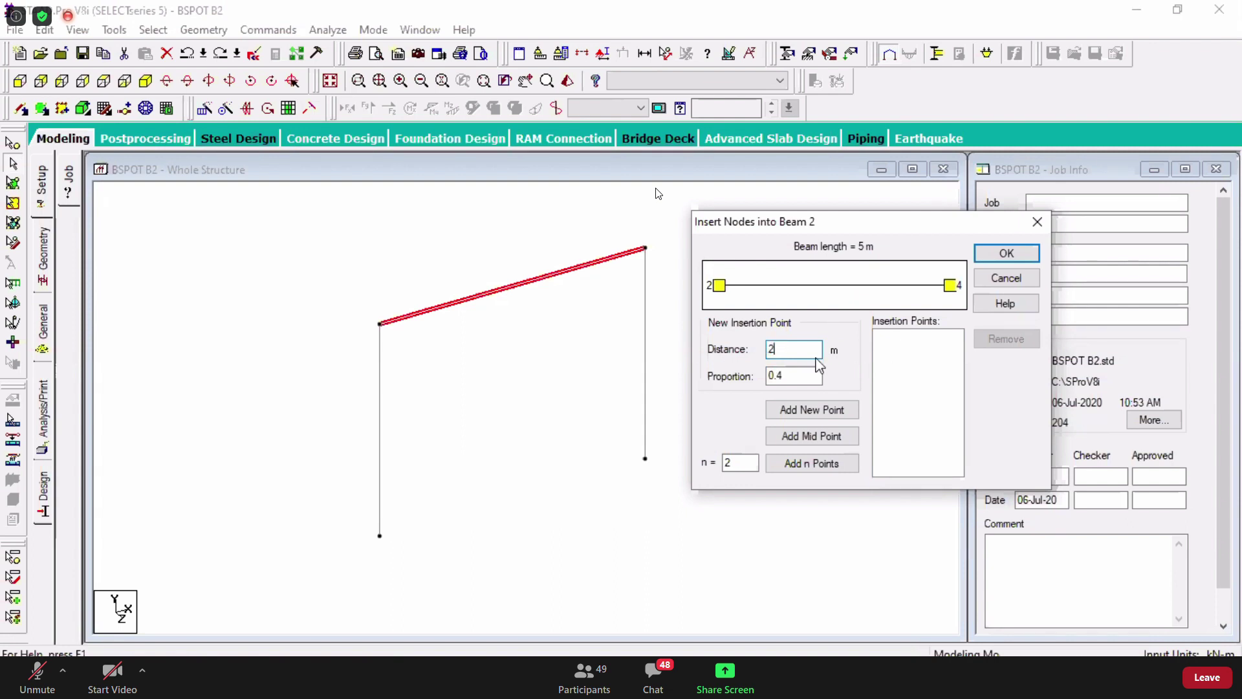
pyautogui.moveTo(803, 353); pyautogui.dragTo(756, 351)
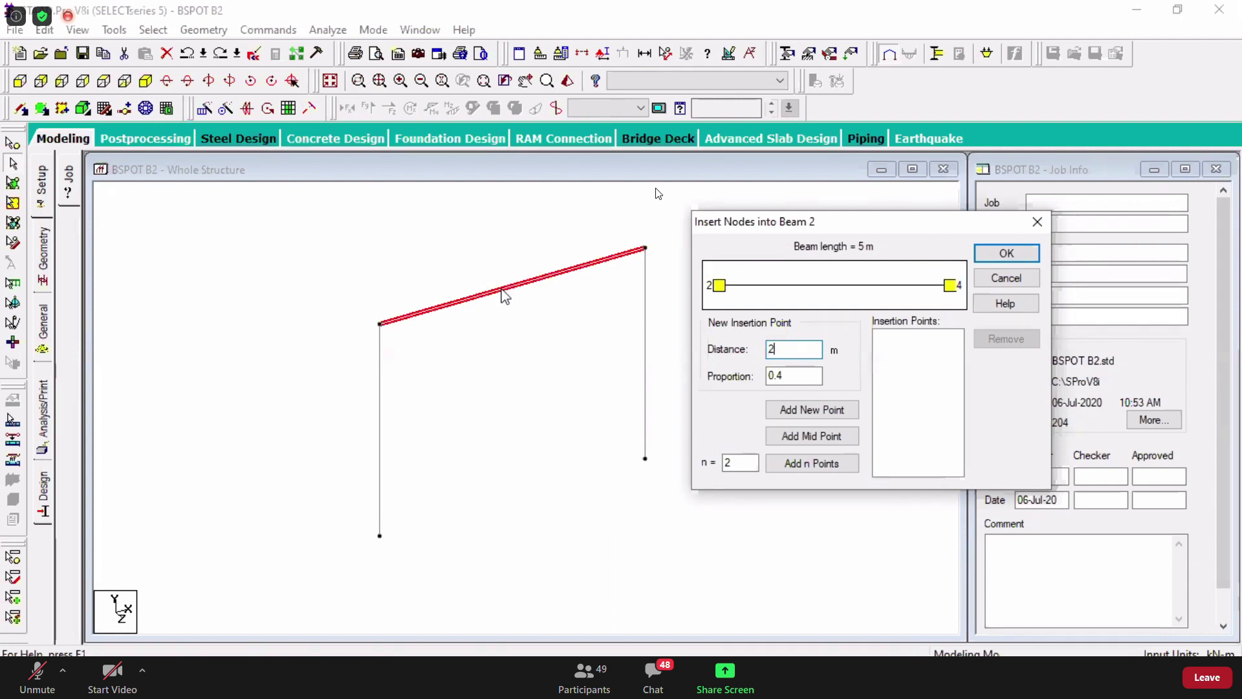
pyautogui.click(432, 315)
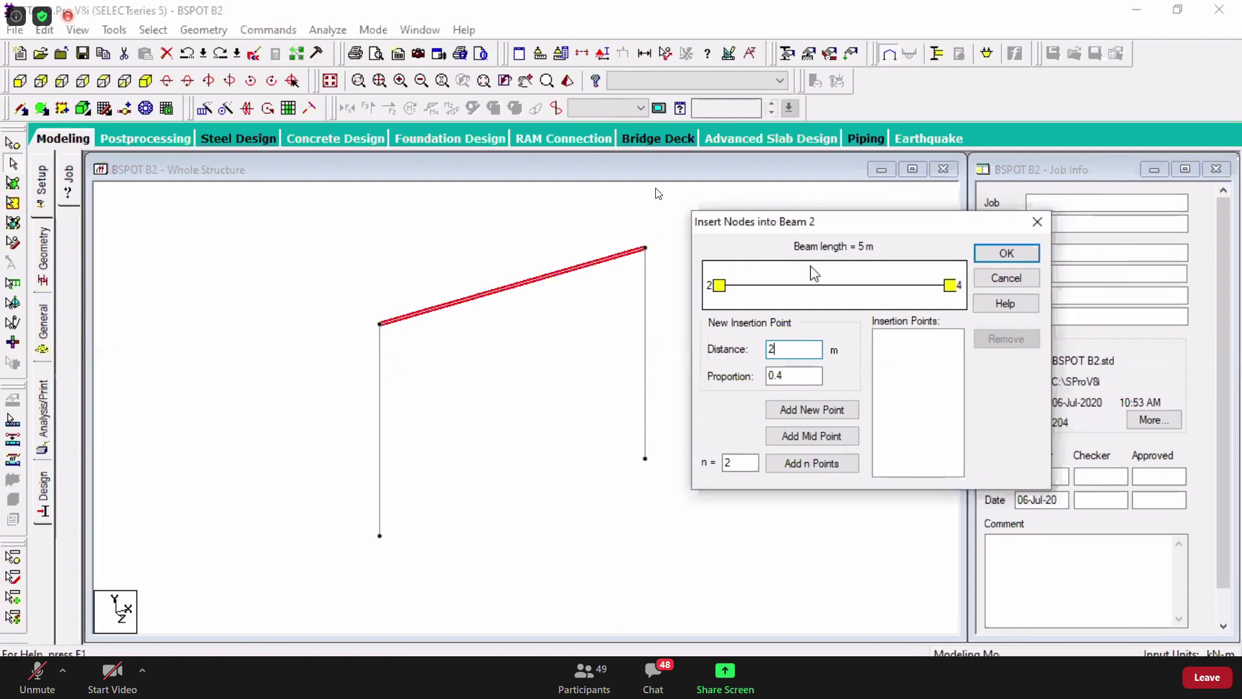
pyautogui.click(1036, 221)
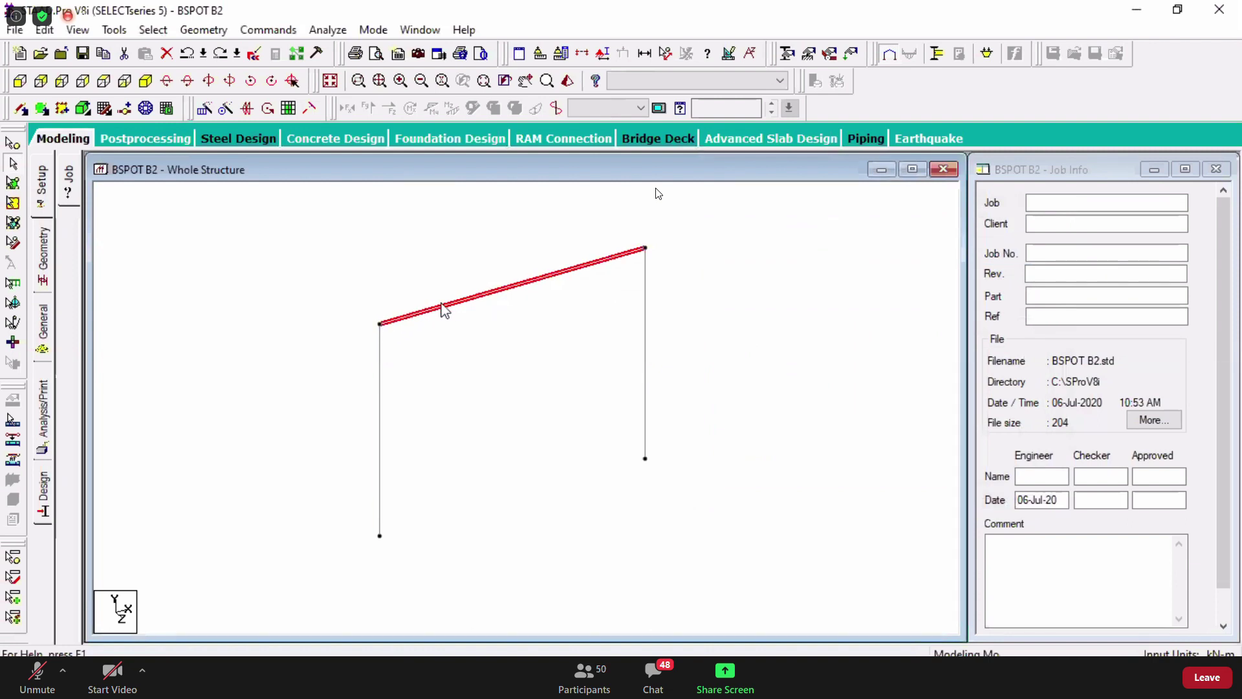
# - Insert a node into the selected top beam at a distance of 2 m from its left end and select the left segment
pyautogui.click(203, 29)
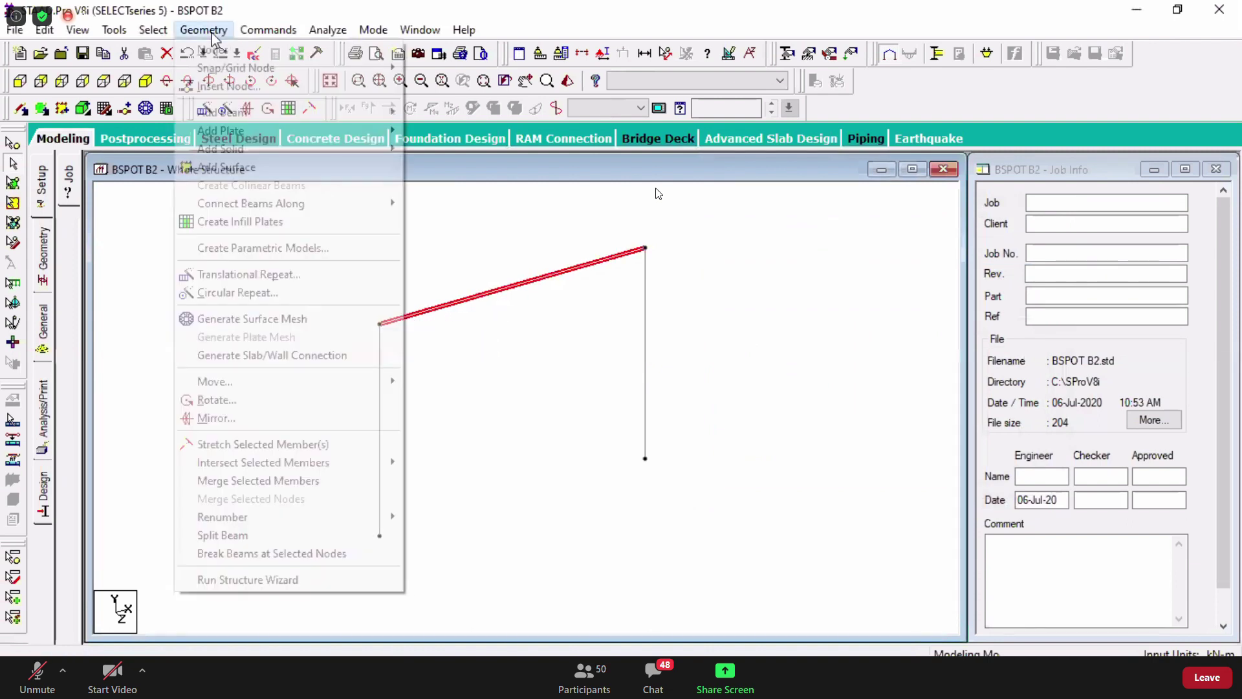
pyautogui.click(227, 87)
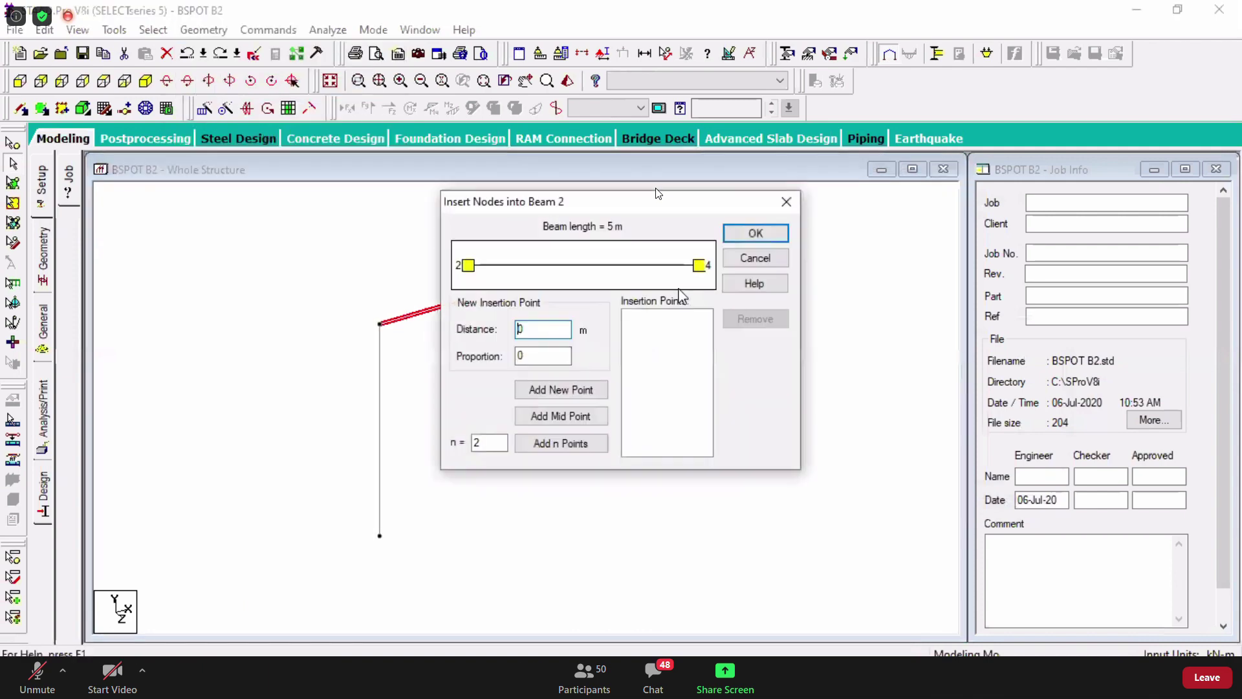
pyautogui.doubleClick(539, 333)
pyautogui.write('2')
pyautogui.moveTo(555, 205); pyautogui.dragTo(810, 233)
pyautogui.doubleClick(797, 383)
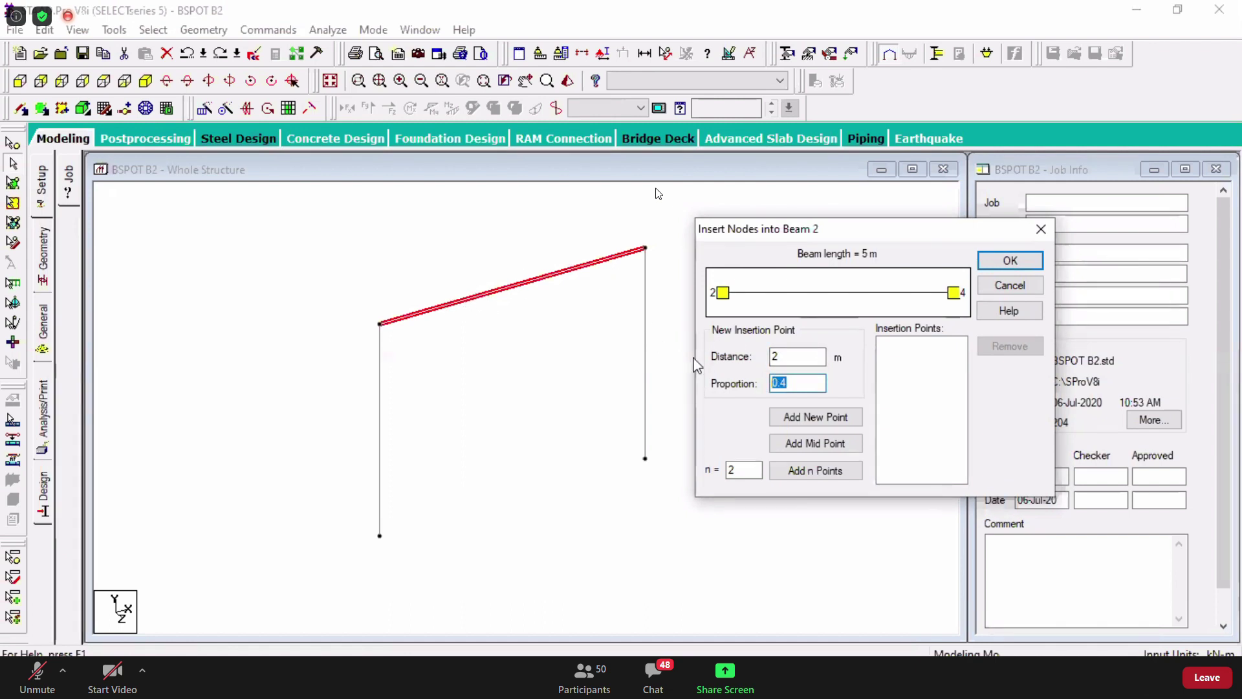
pyautogui.click(795, 385)
pyautogui.click(796, 428)
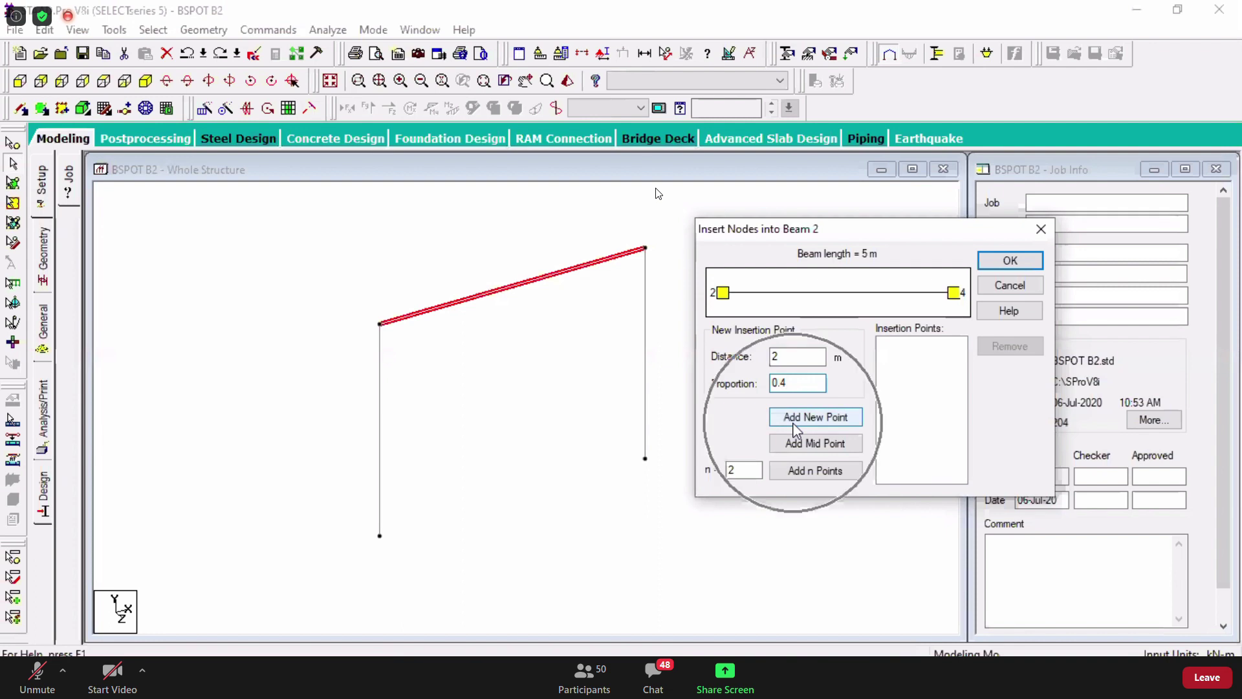
pyautogui.doubleClick(800, 383)
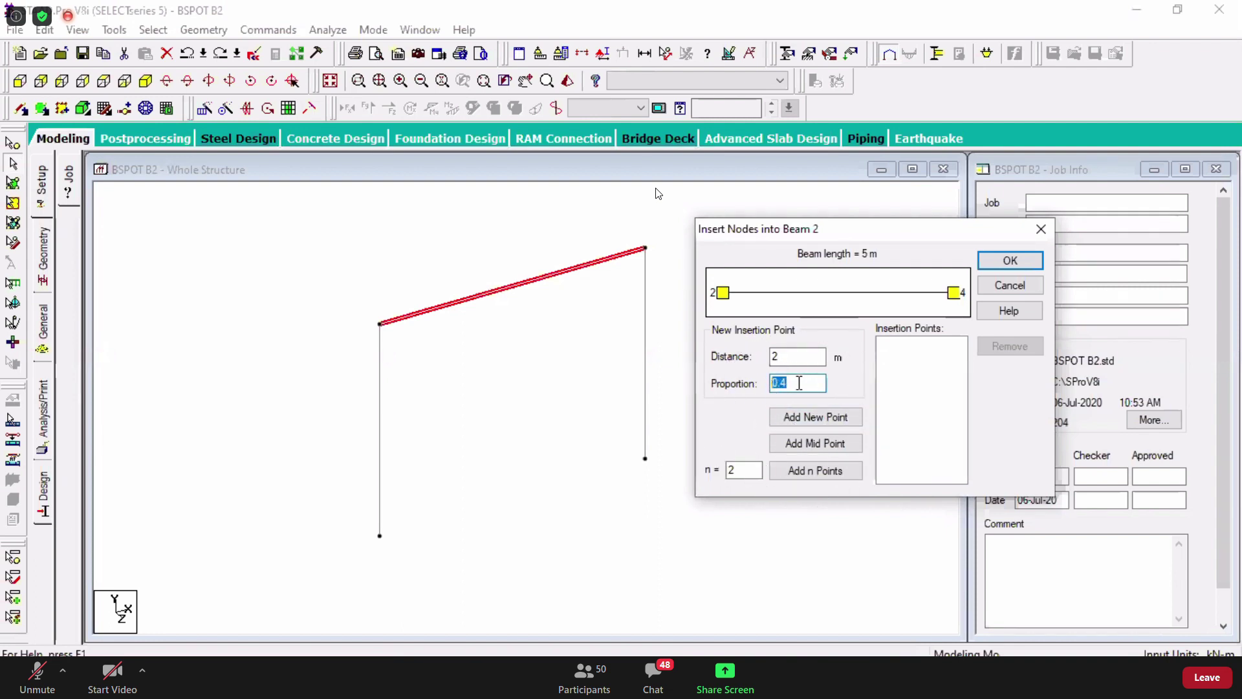
pyautogui.click(813, 422)
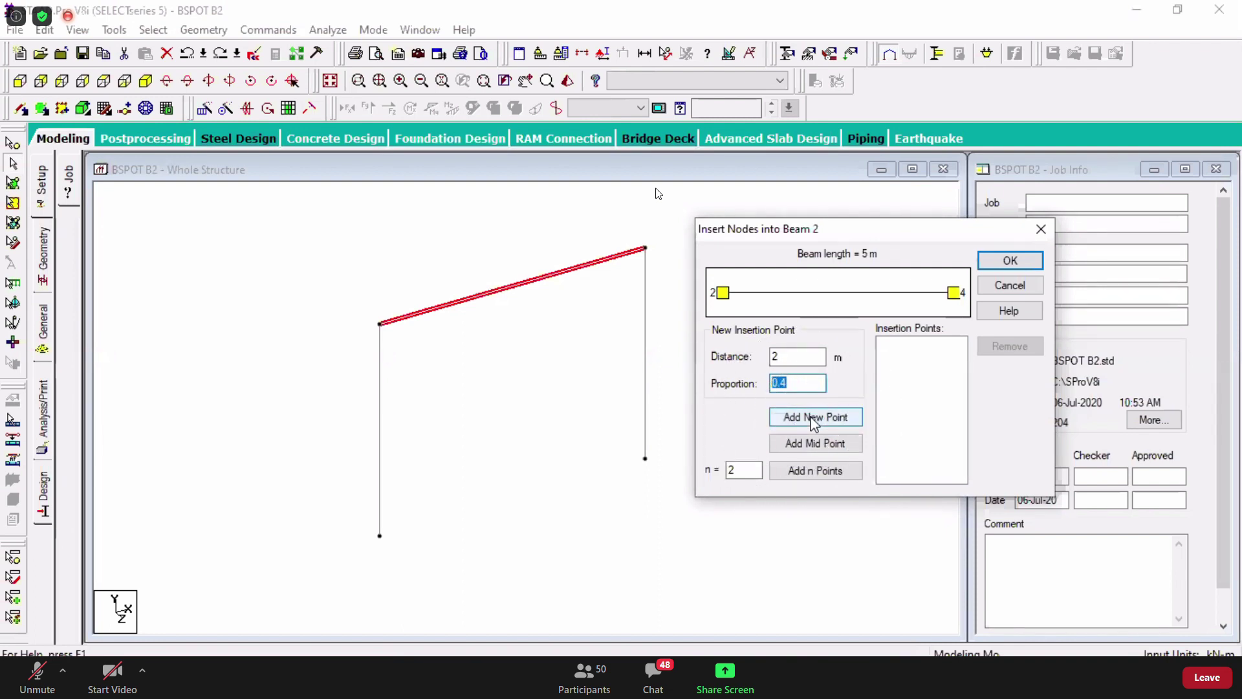
pyautogui.click(815, 420)
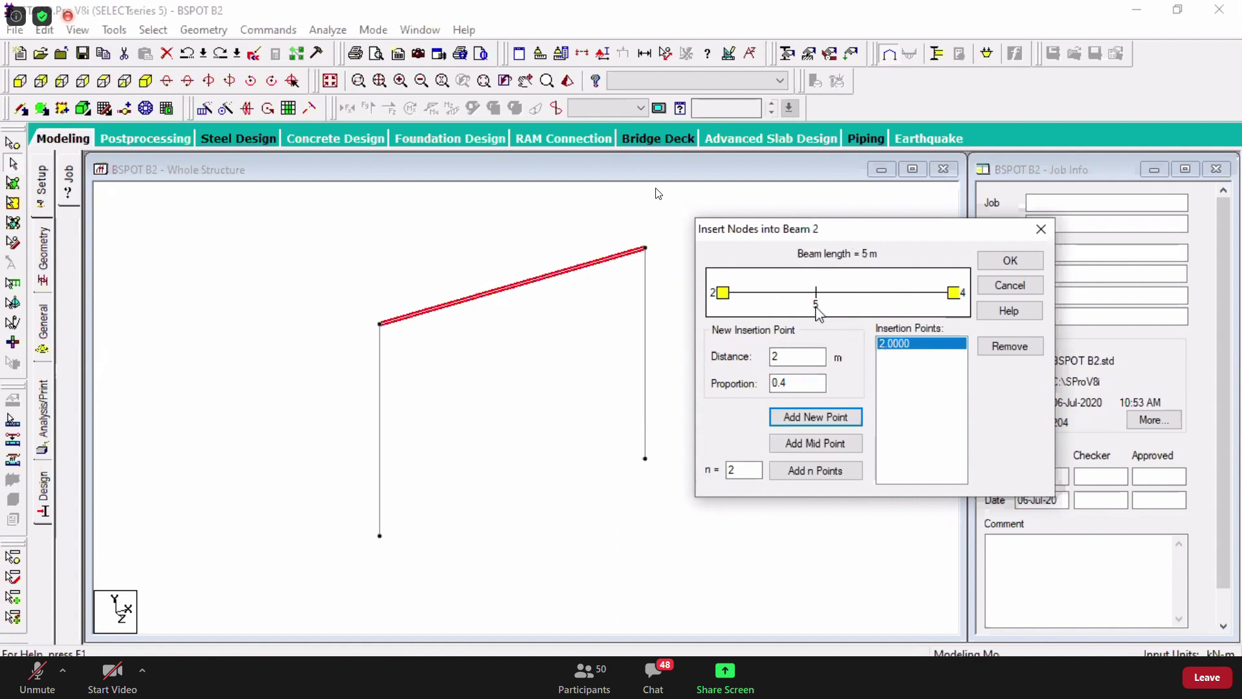
pyautogui.click(1032, 264)
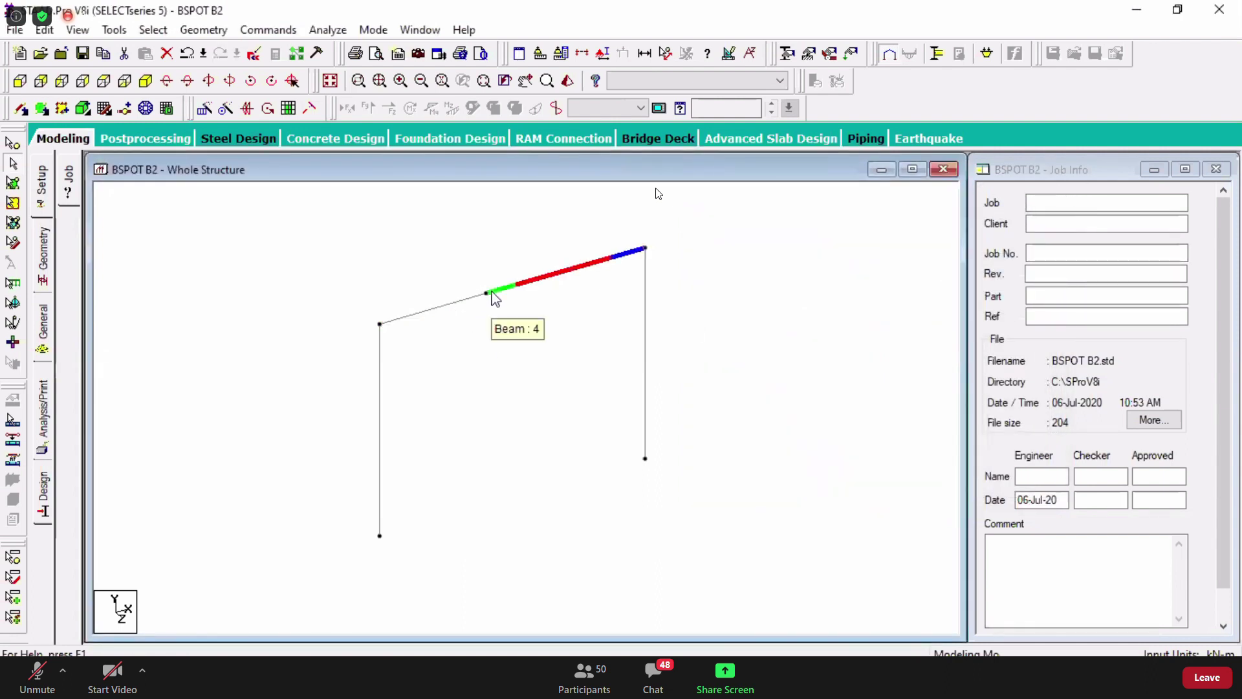
pyautogui.click(453, 309)
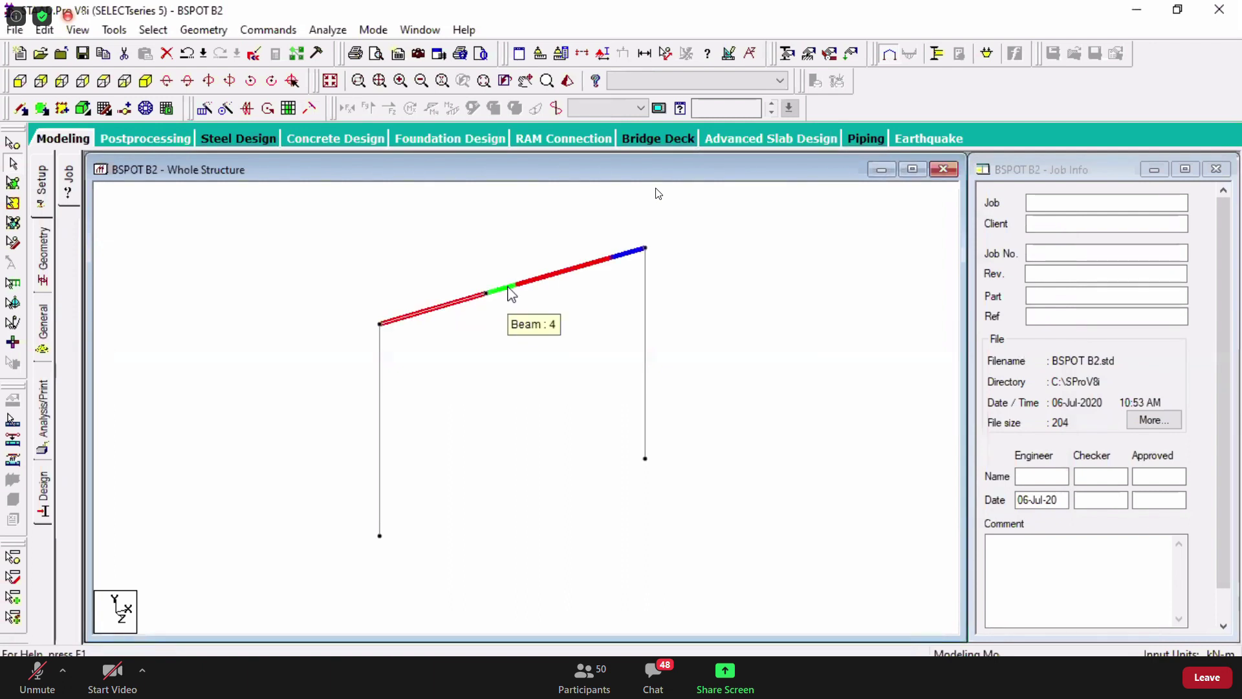
# - Insert a node into the right column at a proportion of 0.6 of its length, measured from the base
pyautogui.click(646, 346)
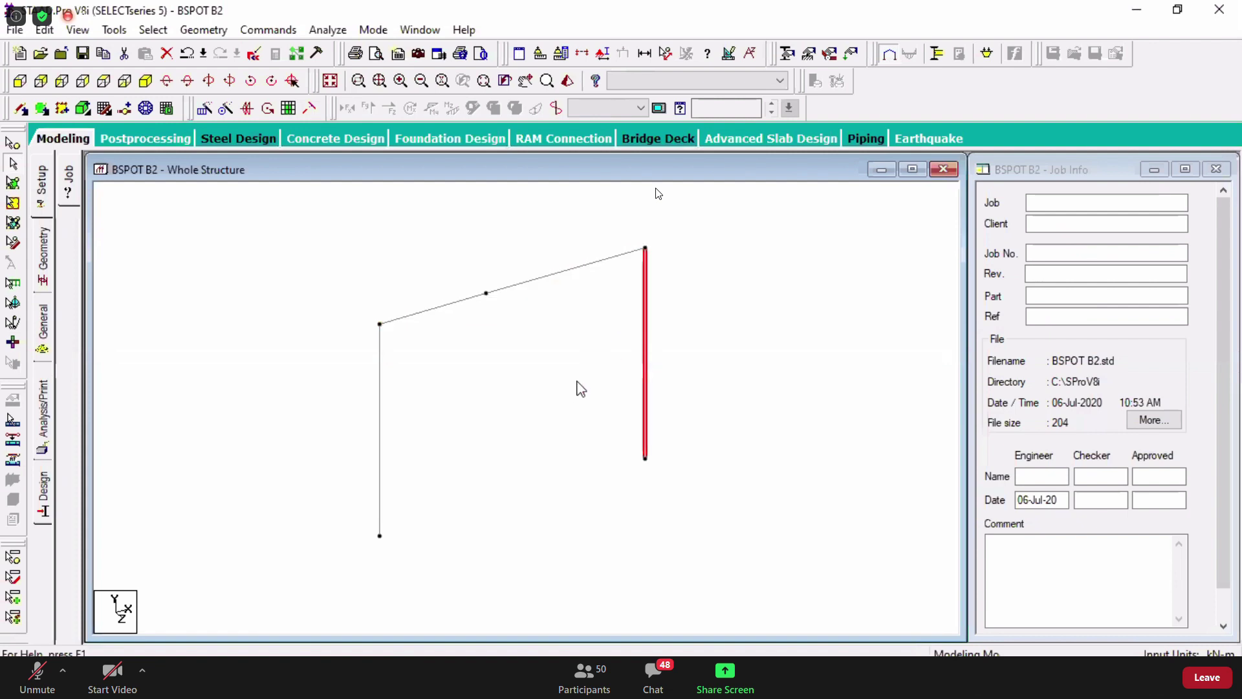
pyautogui.click(126, 116)
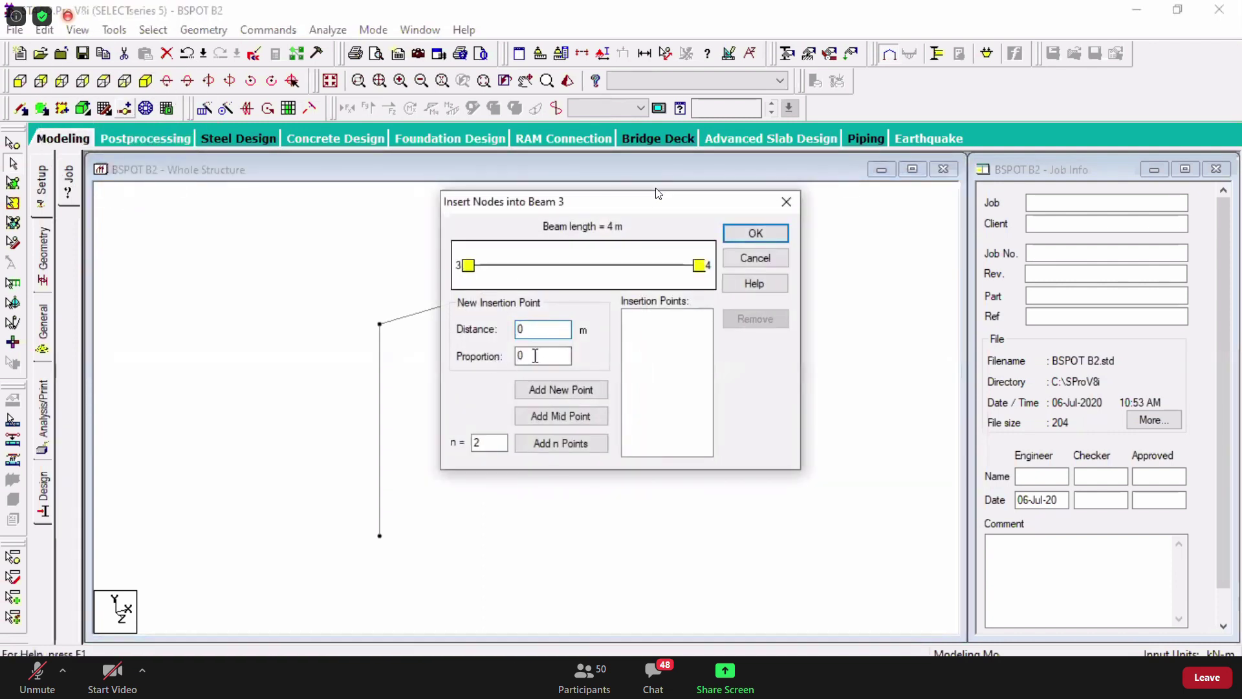
pyautogui.doubleClick(535, 356)
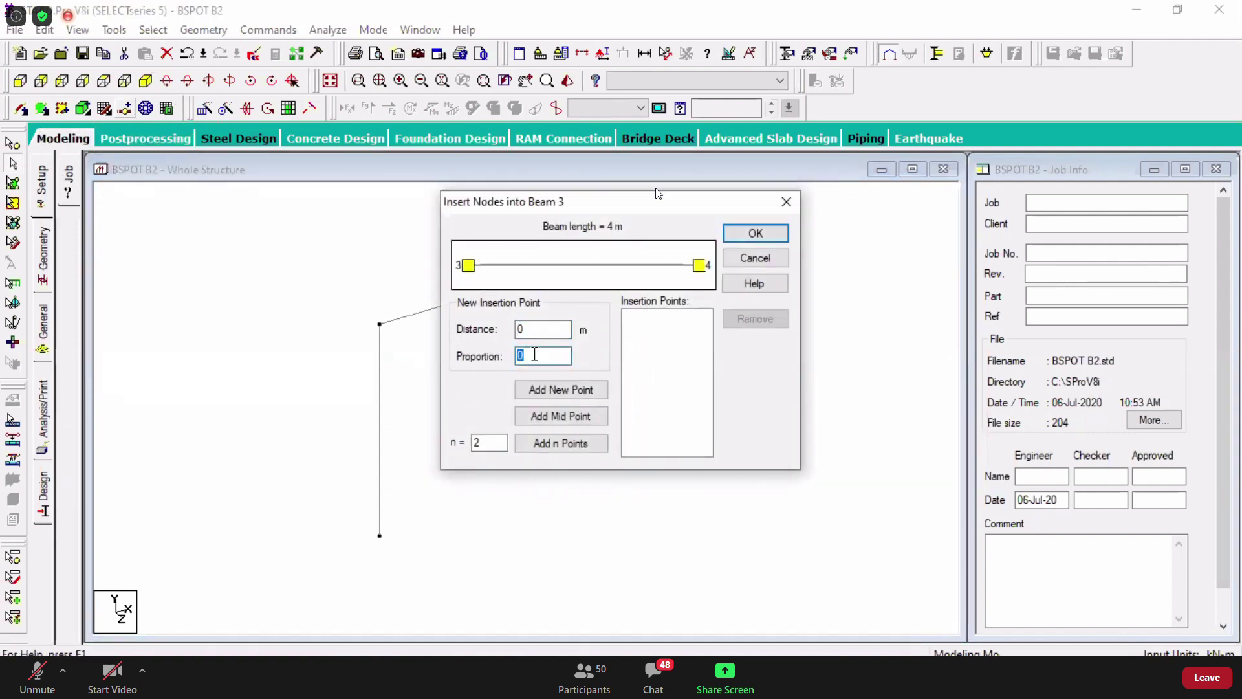
pyautogui.write('0.6')
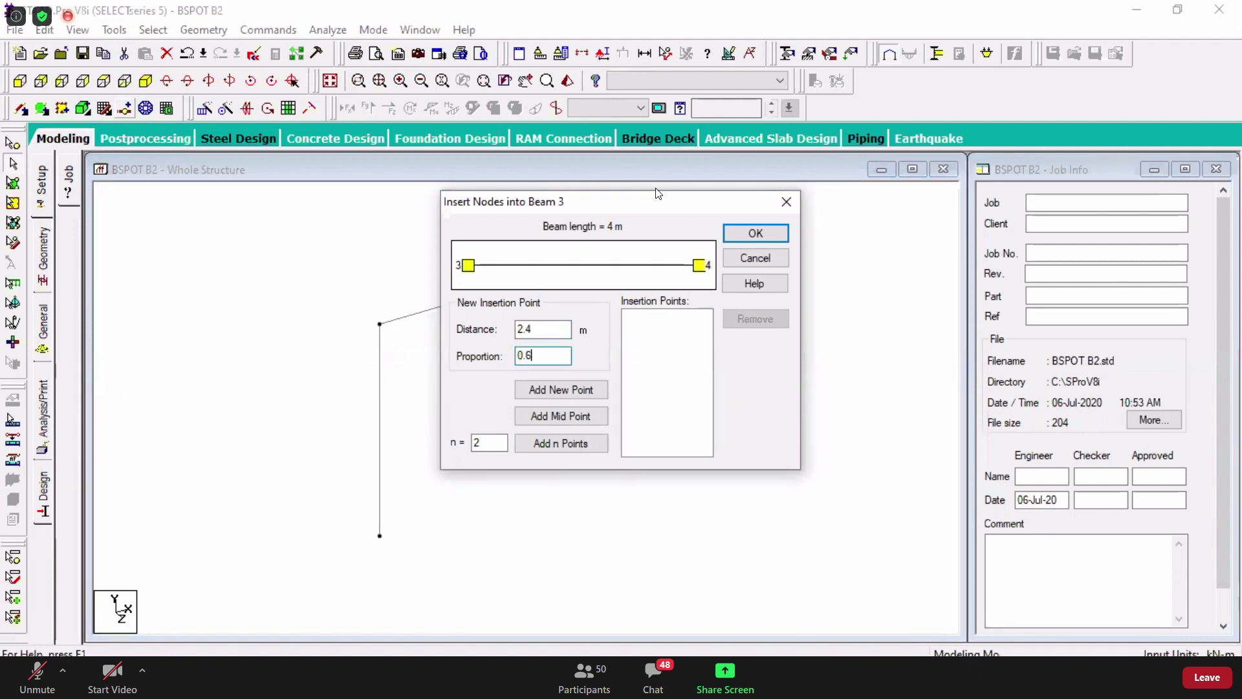
pyautogui.doubleClick(550, 329)
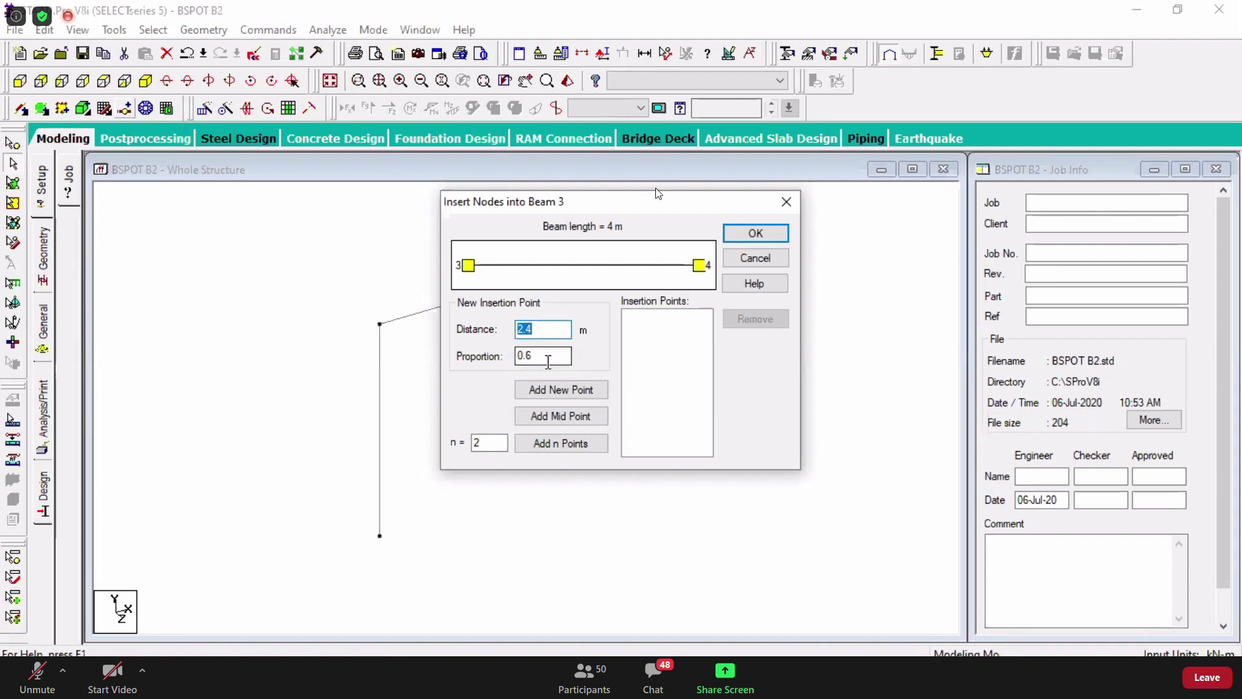
pyautogui.moveTo(548, 356); pyautogui.dragTo(505, 366)
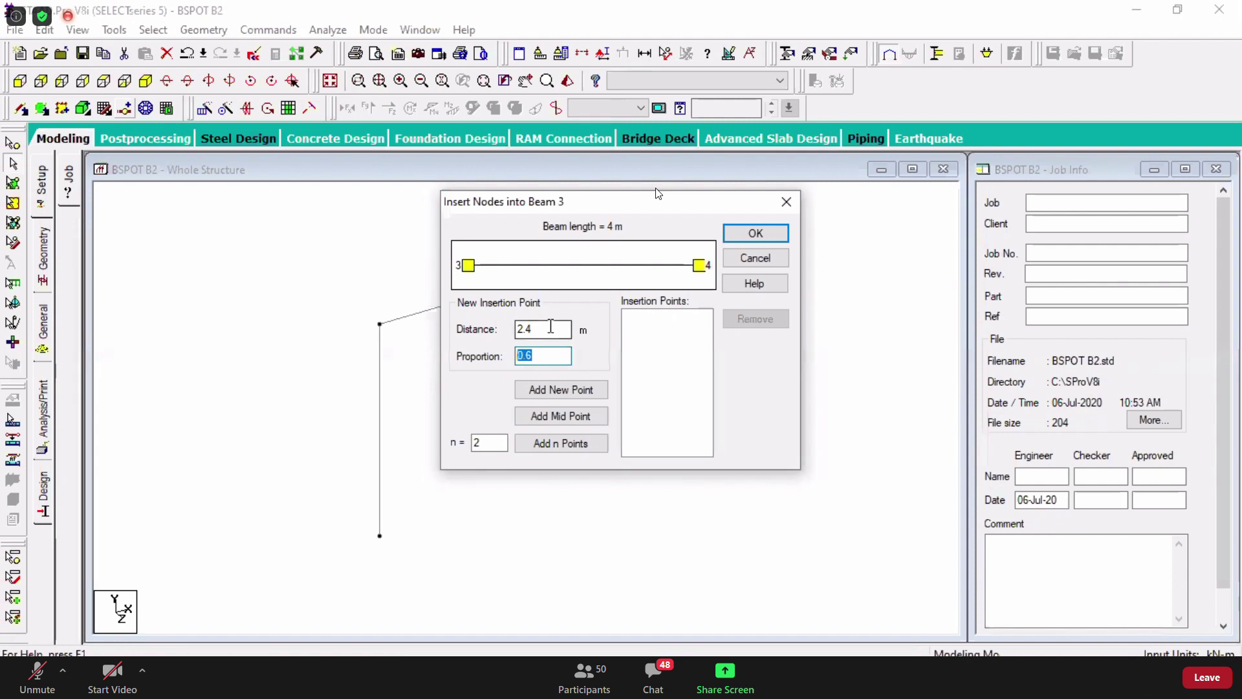
pyautogui.moveTo(548, 330); pyautogui.dragTo(518, 331)
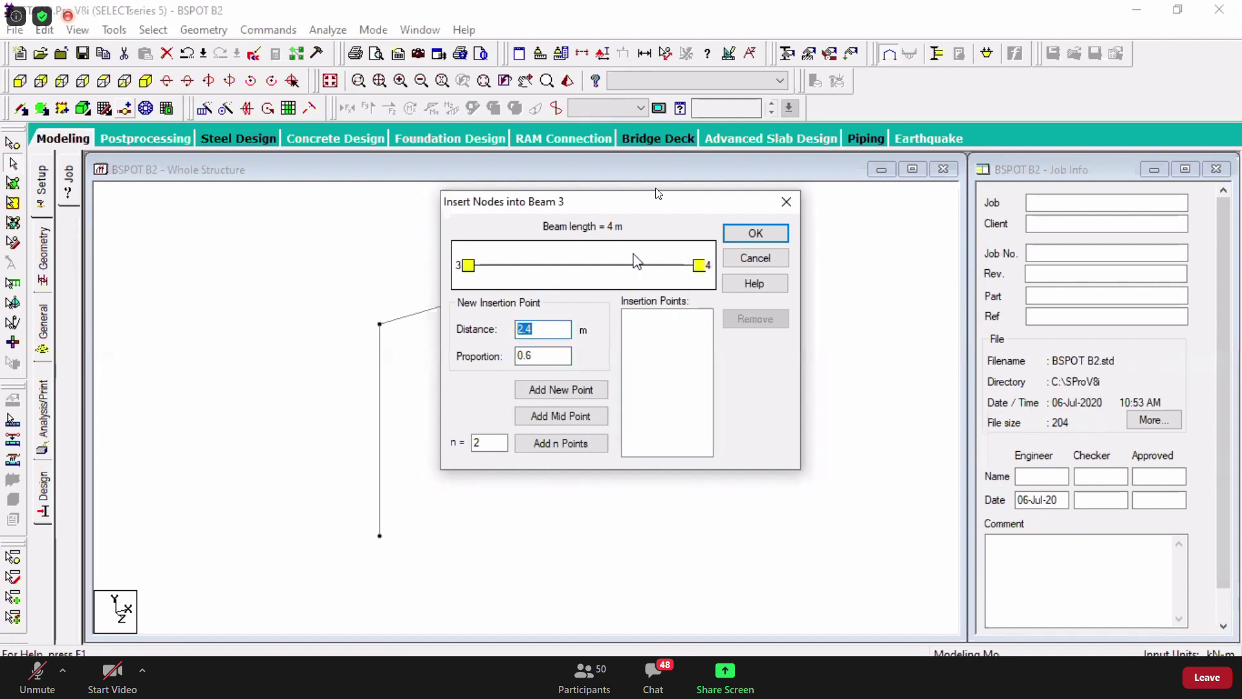
pyautogui.click(554, 328)
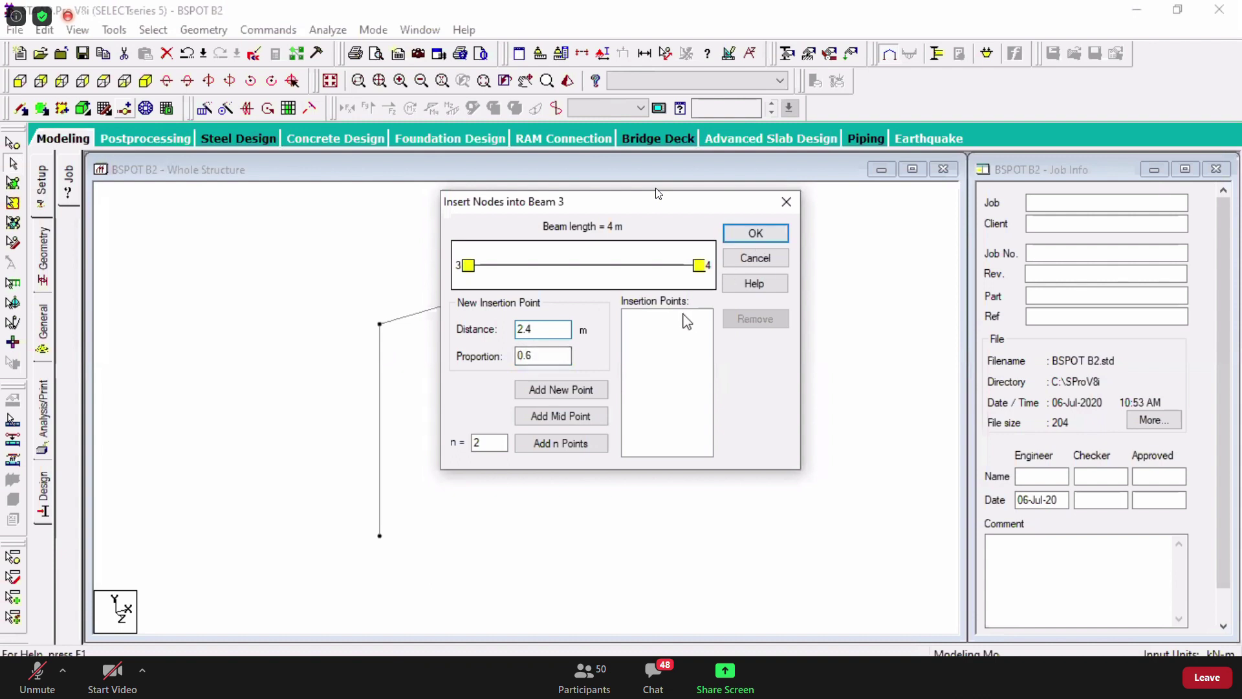
pyautogui.click(557, 391)
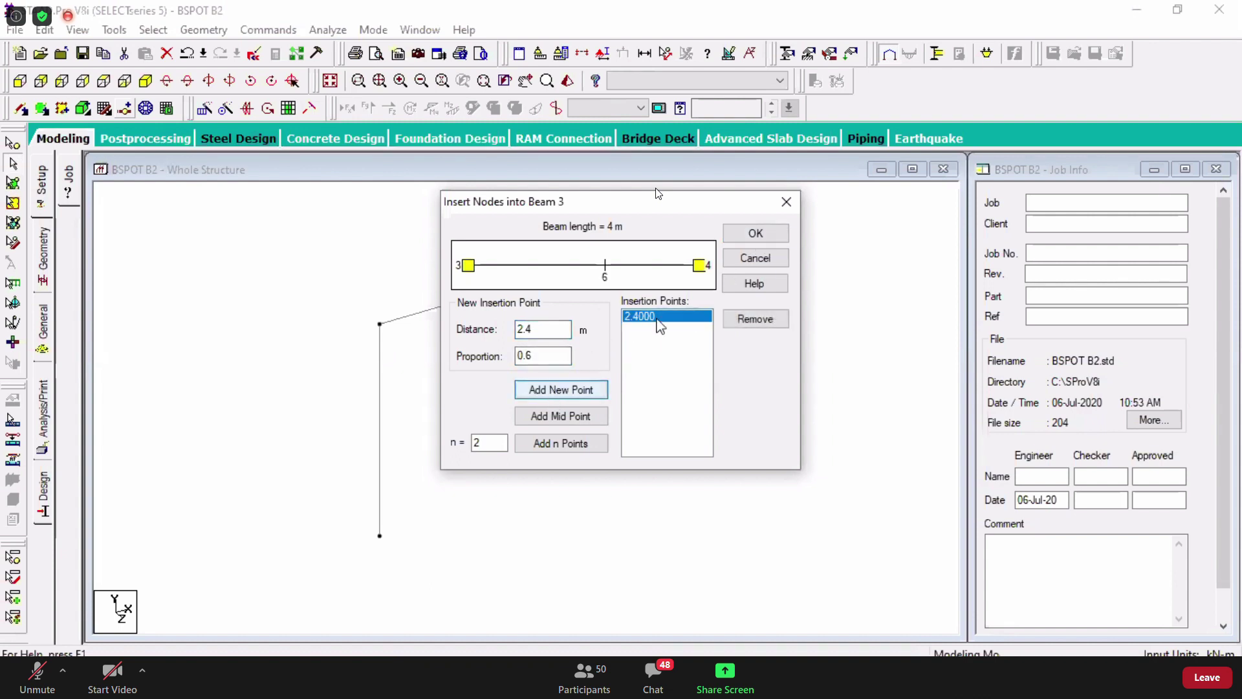
pyautogui.click(755, 234)
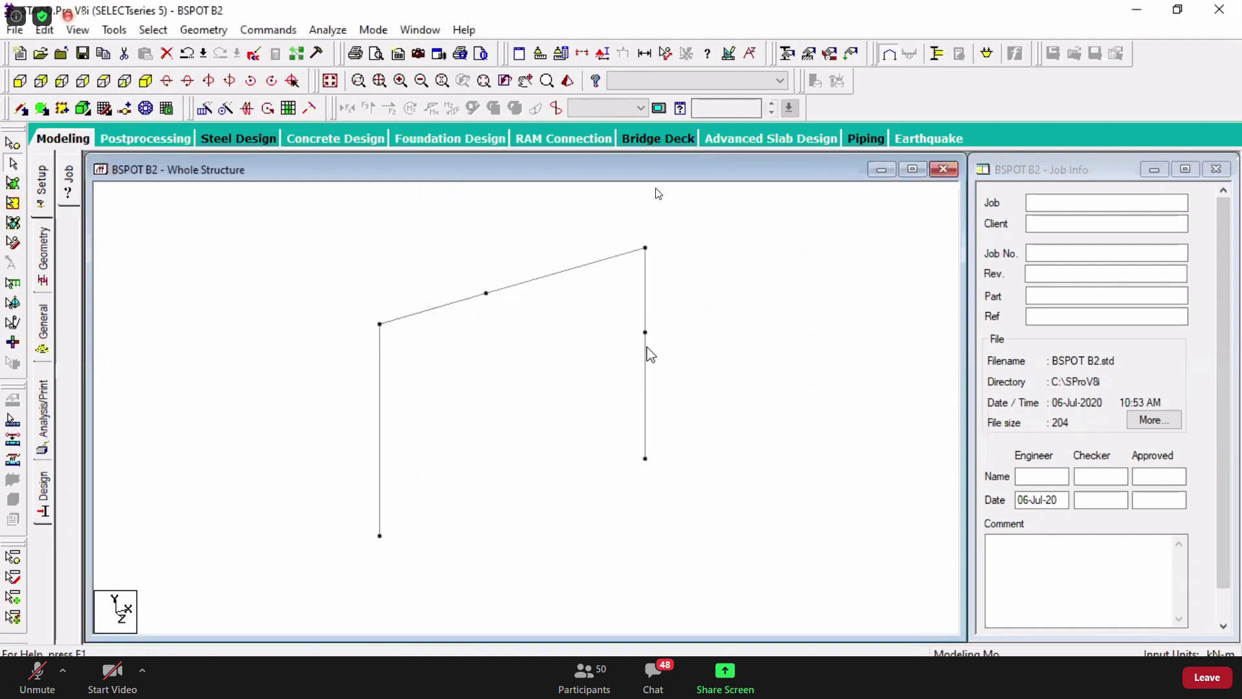
# - Insert a node at the midpoint of the left column
pyautogui.click(383, 424)
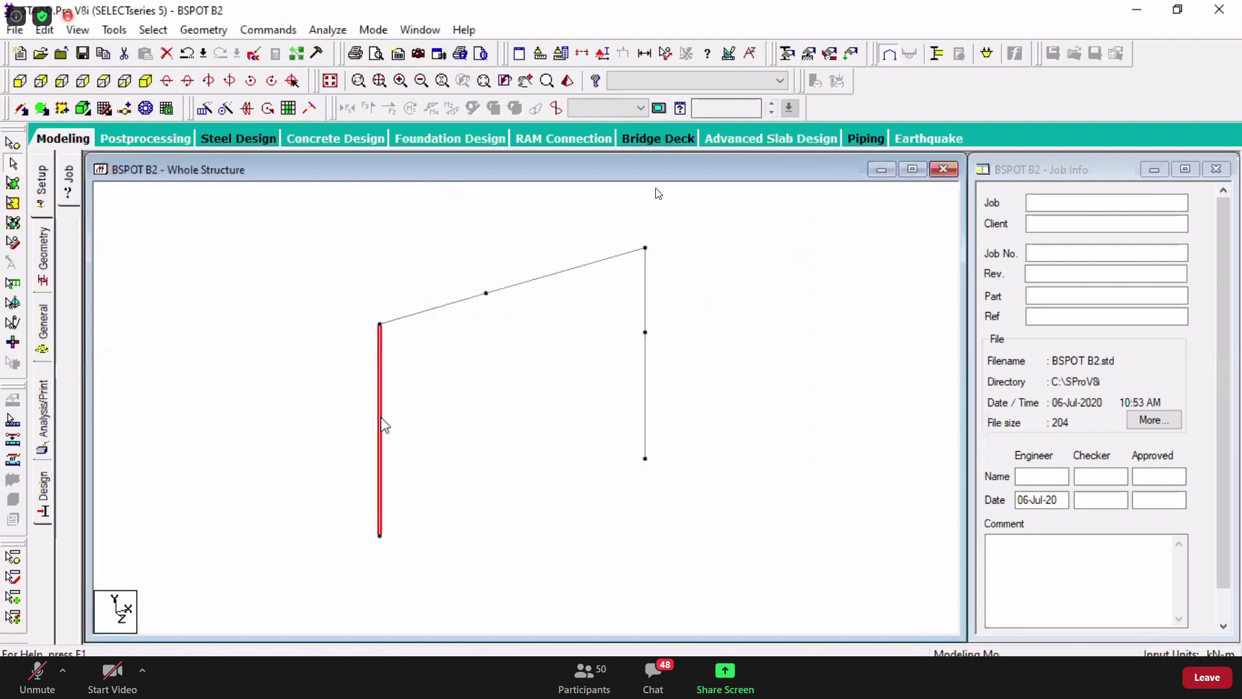
pyautogui.click(127, 110)
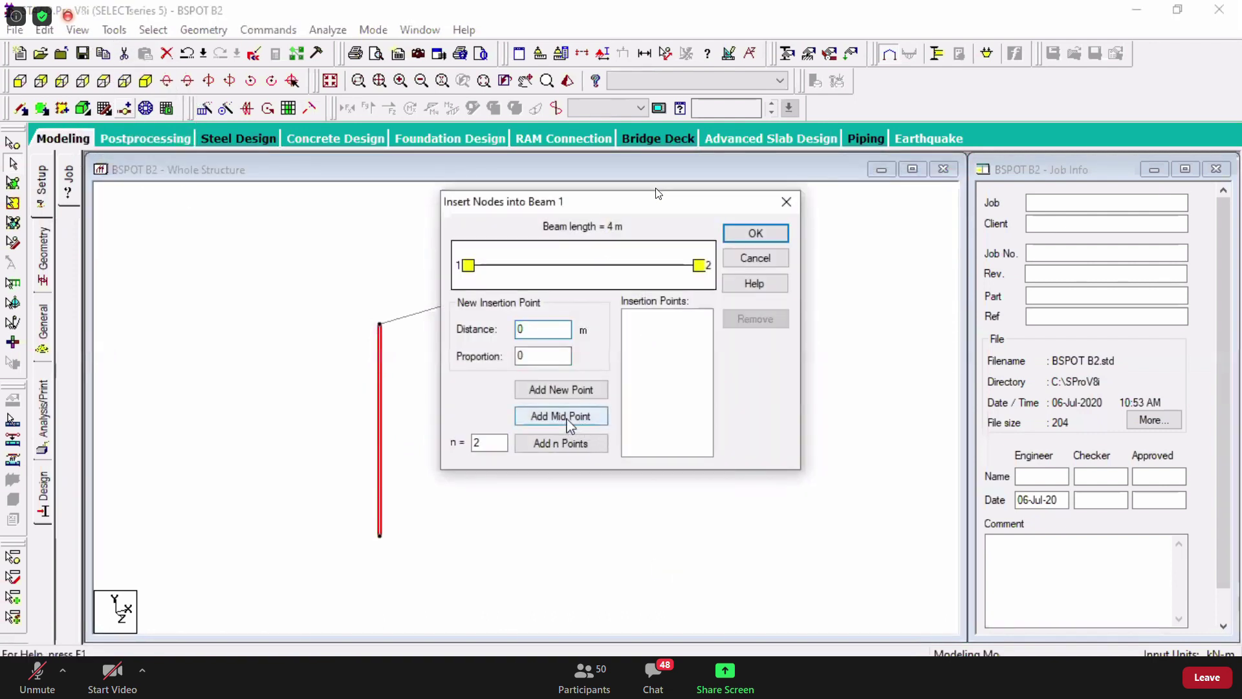
pyautogui.press('ctrl')
pyautogui.press('ctrl')
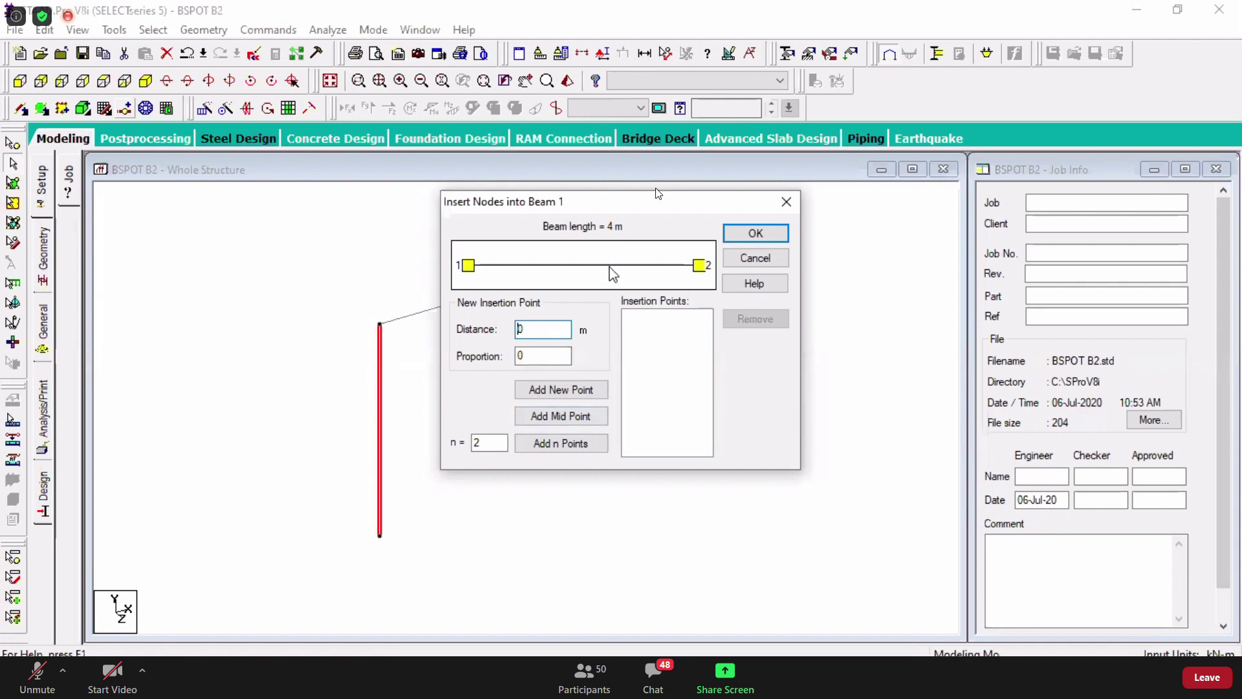
pyautogui.click(561, 418)
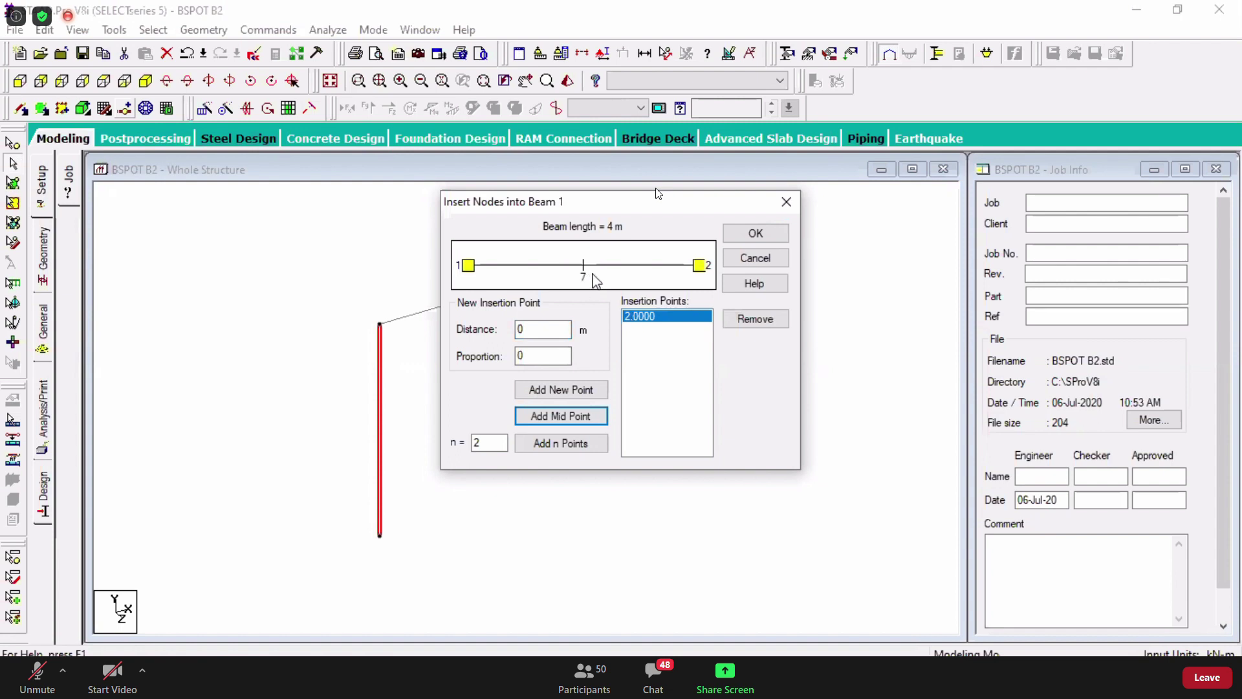
pyautogui.click(756, 233)
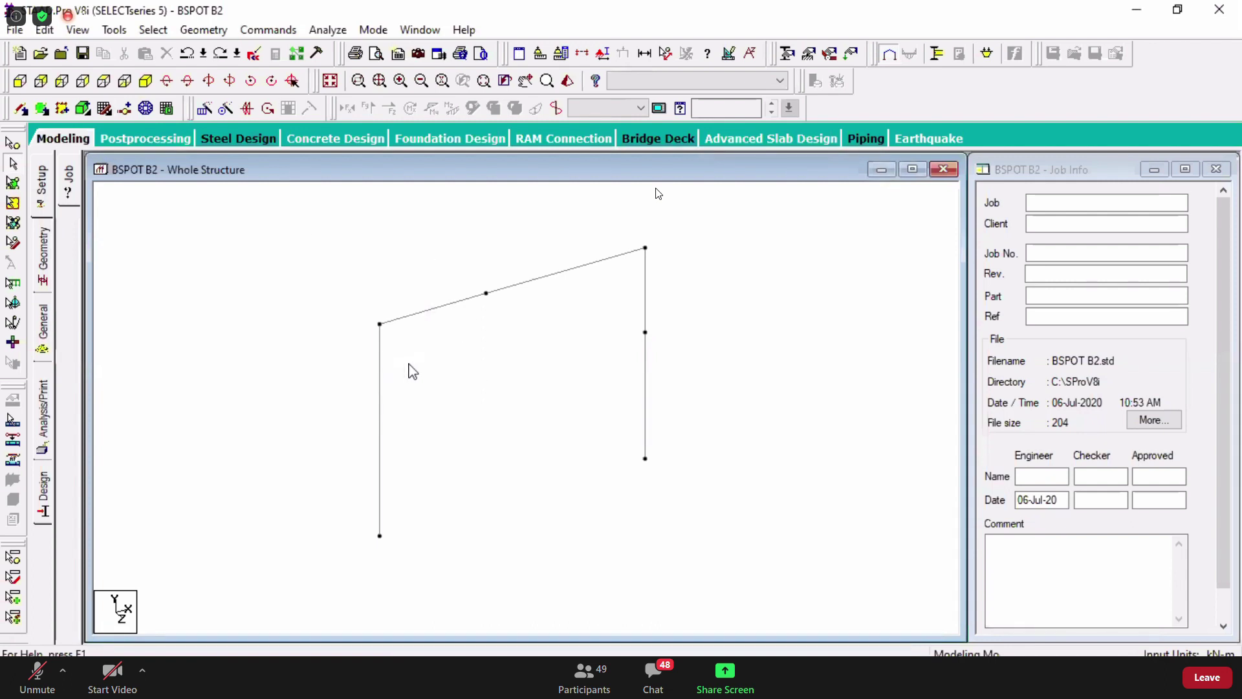
# - Insert 4 equally spaced nodes into the left column and check the resulting segments by selecting them
pyautogui.click(380, 379)
pyautogui.click(126, 110)
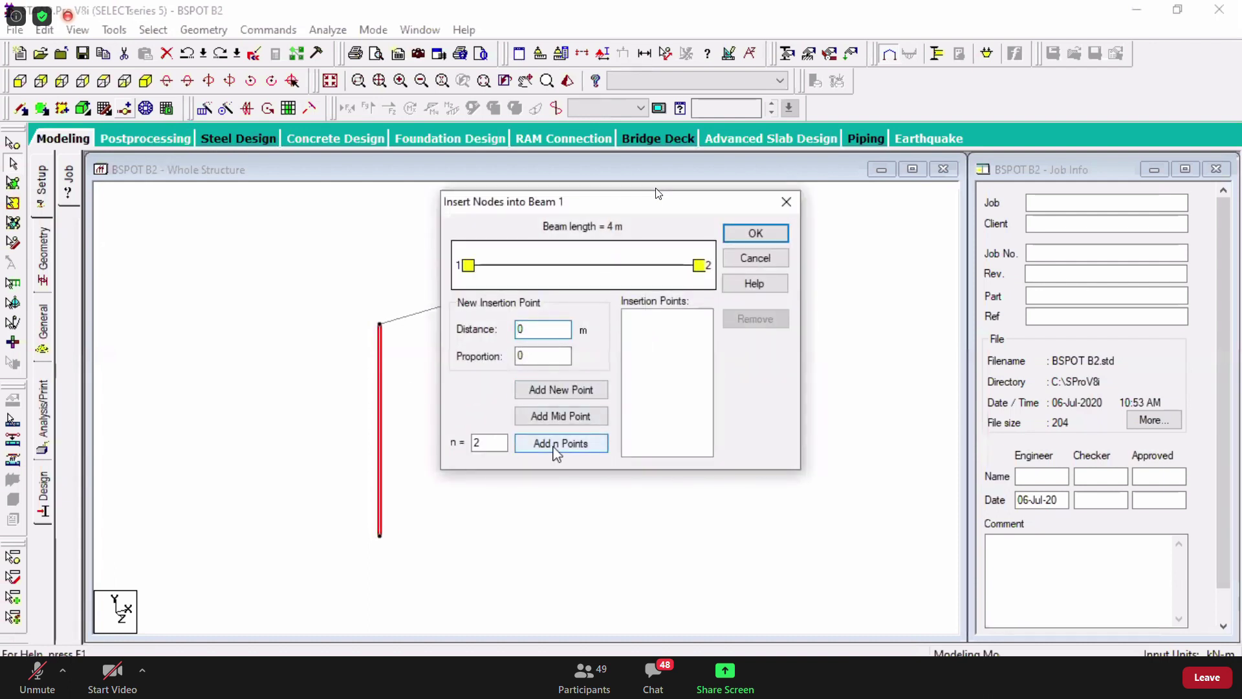
pyautogui.doubleClick(483, 442)
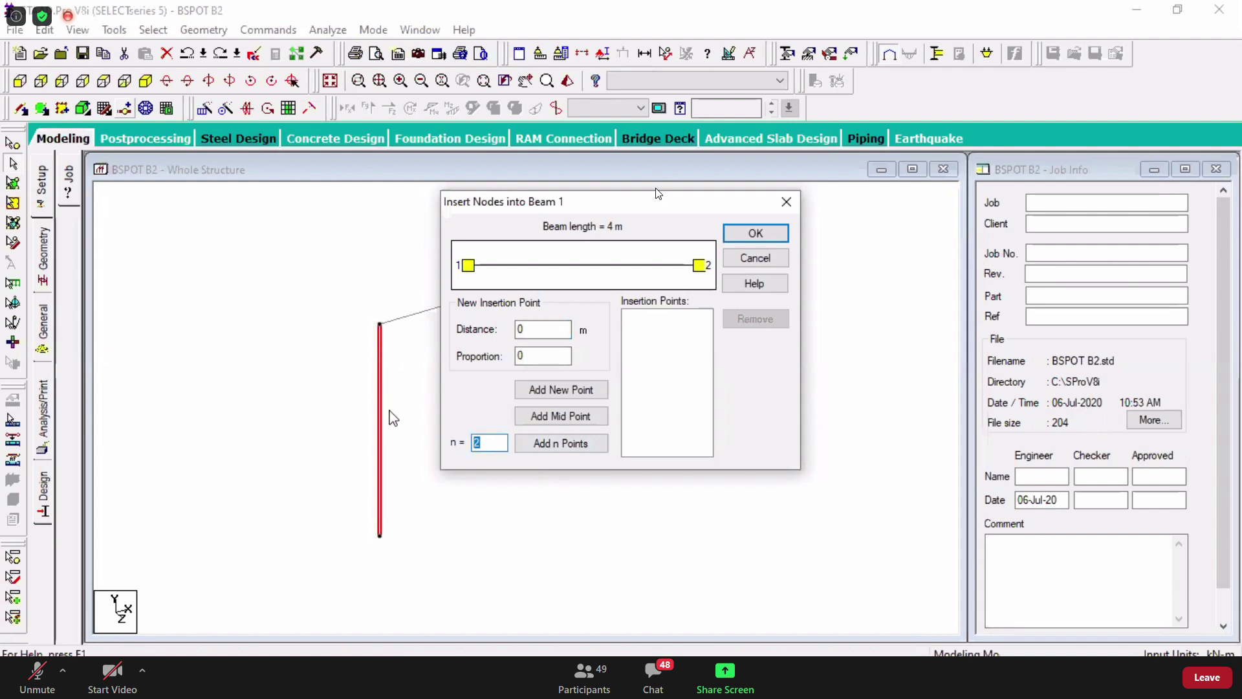
pyautogui.write('4')
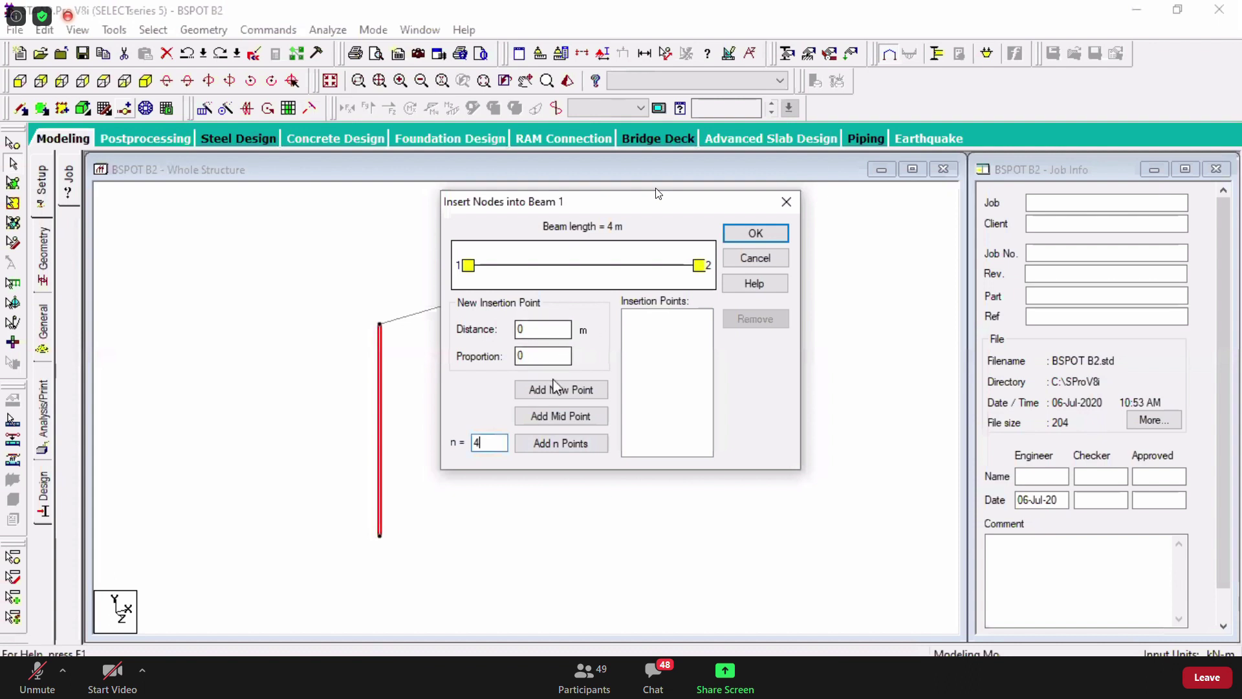
pyautogui.click(578, 448)
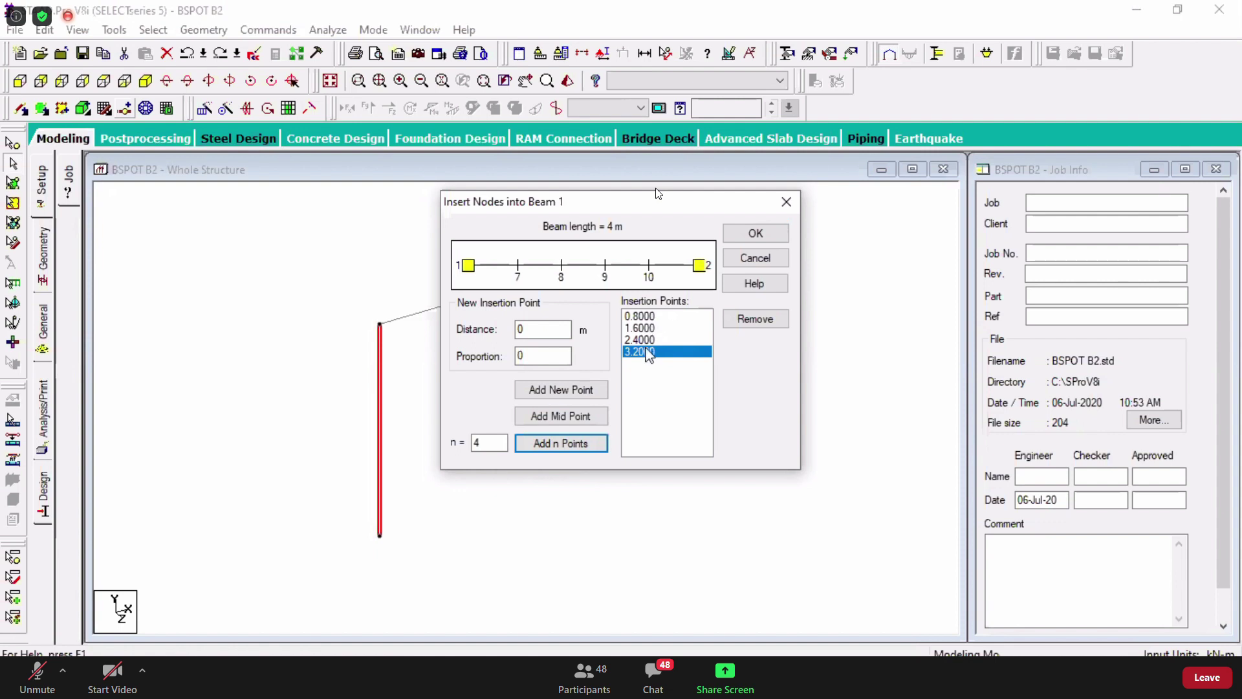
pyautogui.click(755, 234)
pyautogui.click(381, 517)
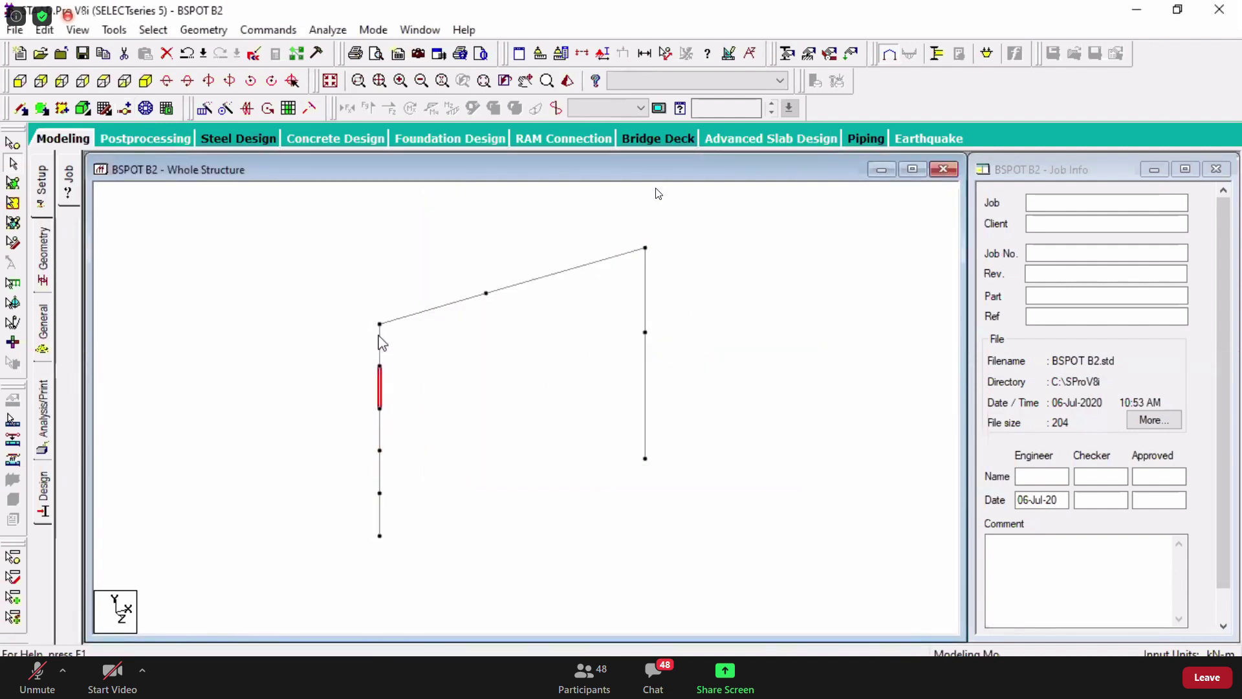
pyautogui.click(326, 399)
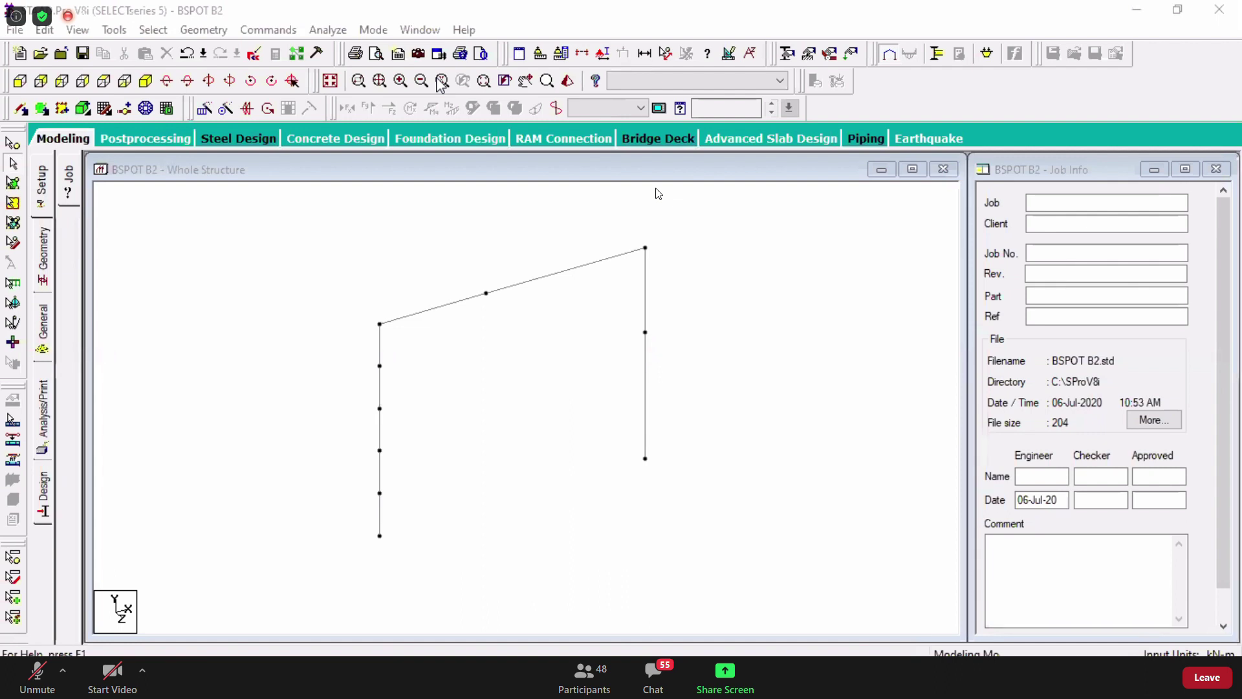
# - Undo all the node insertions in the top beam and both columns
pyautogui.click(842, 410)
pyautogui.hotkey('ctrl', 'z')
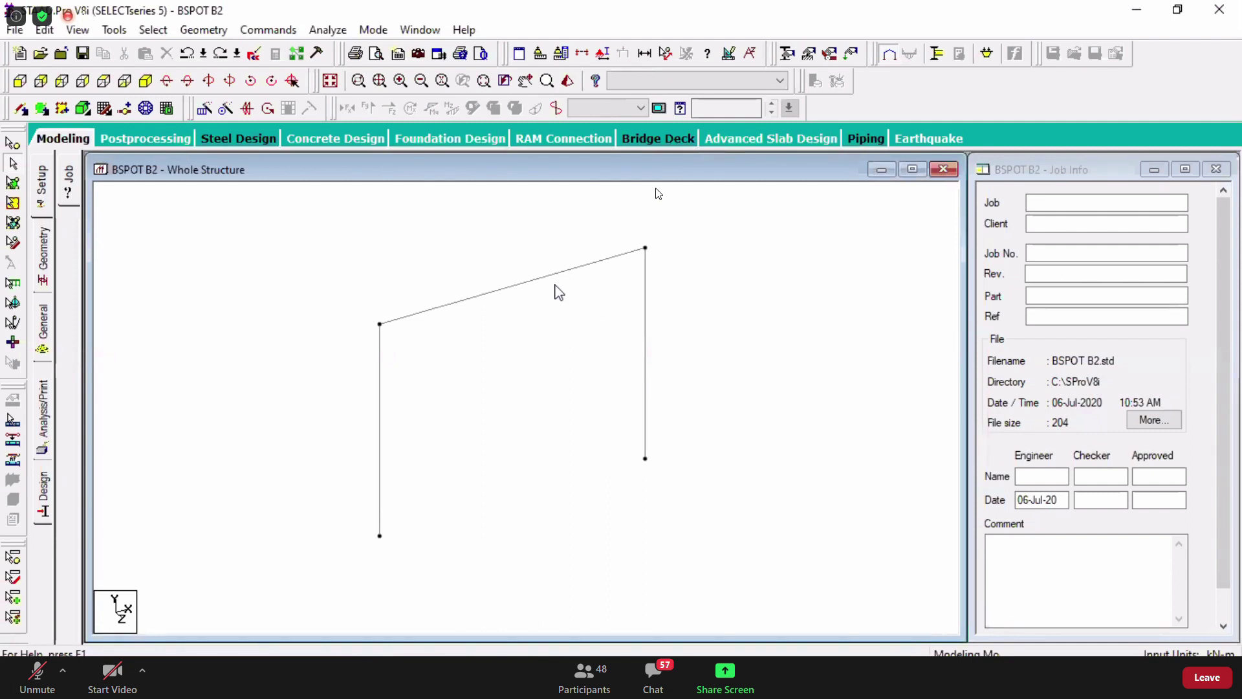
# - Select all three members of the portal frame and insert a node into each at a distance of 2 m
pyautogui.moveTo(278, 230); pyautogui.dragTo(801, 610)
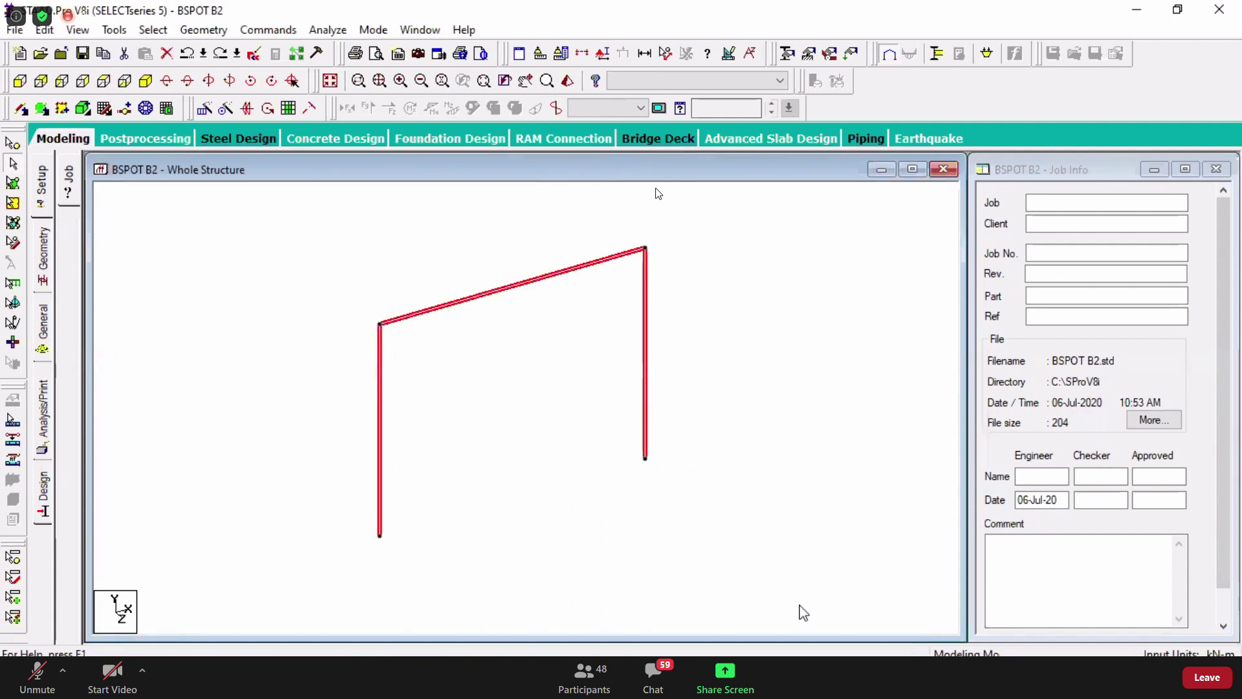
pyautogui.click(126, 111)
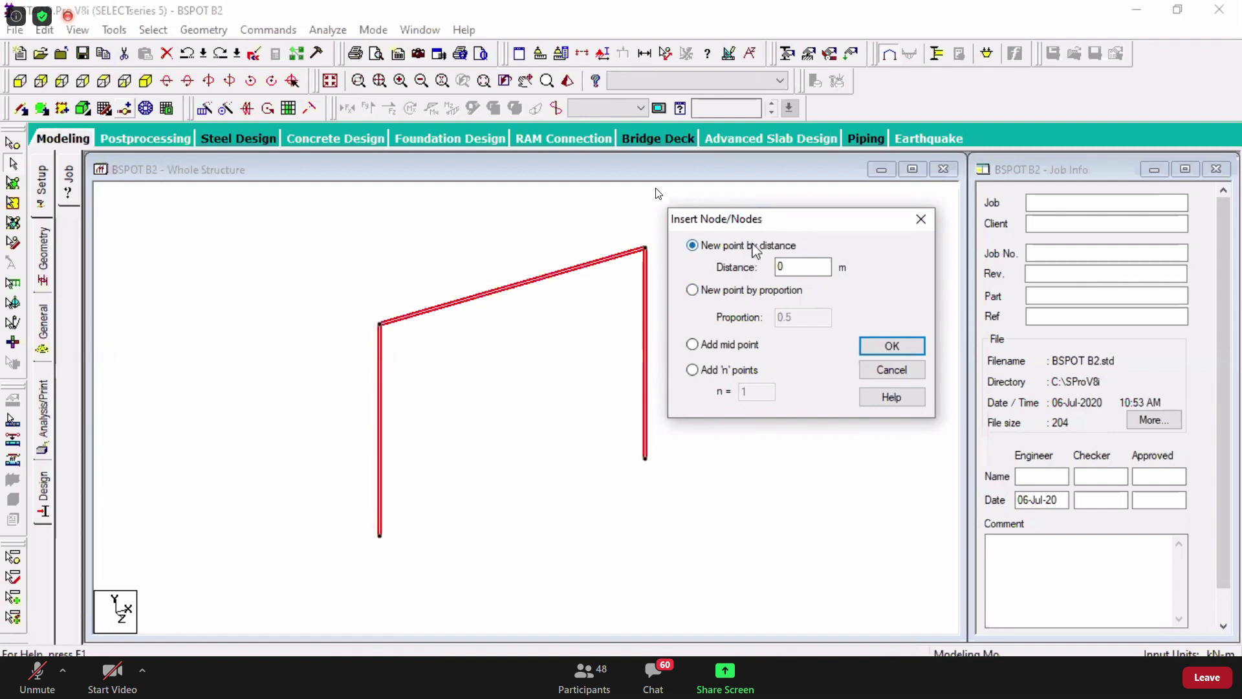
pyautogui.click(806, 271)
pyautogui.doubleClick(805, 270)
pyautogui.write('2')
pyautogui.click(874, 346)
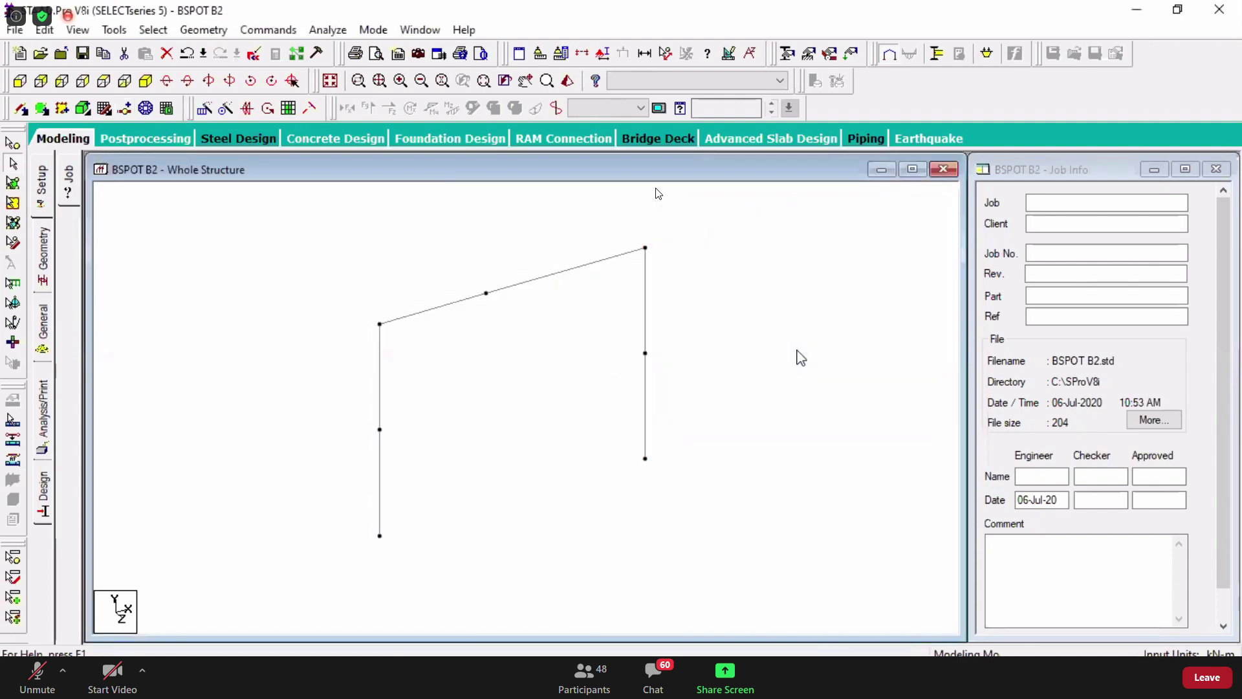
# - Measure the node-to-node distances along the top beam and the right column, and clear the displayed dimensions
pyautogui.click(665, 55)
pyautogui.click(380, 324)
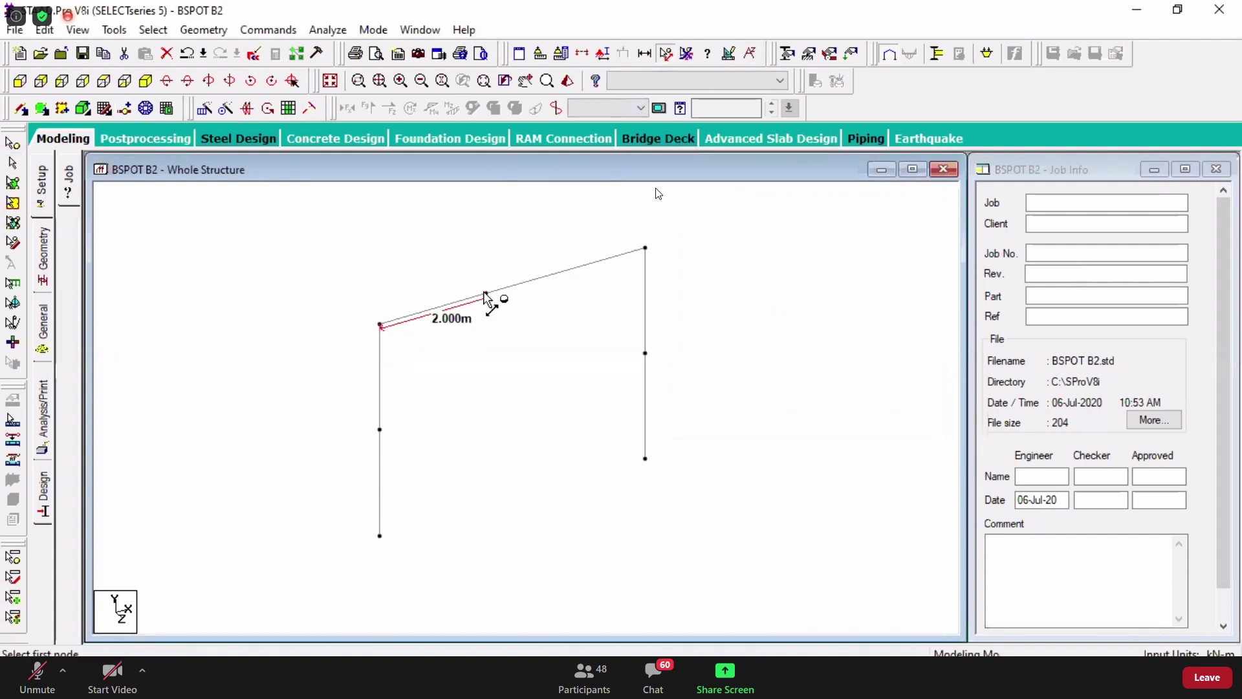
pyautogui.click(486, 295)
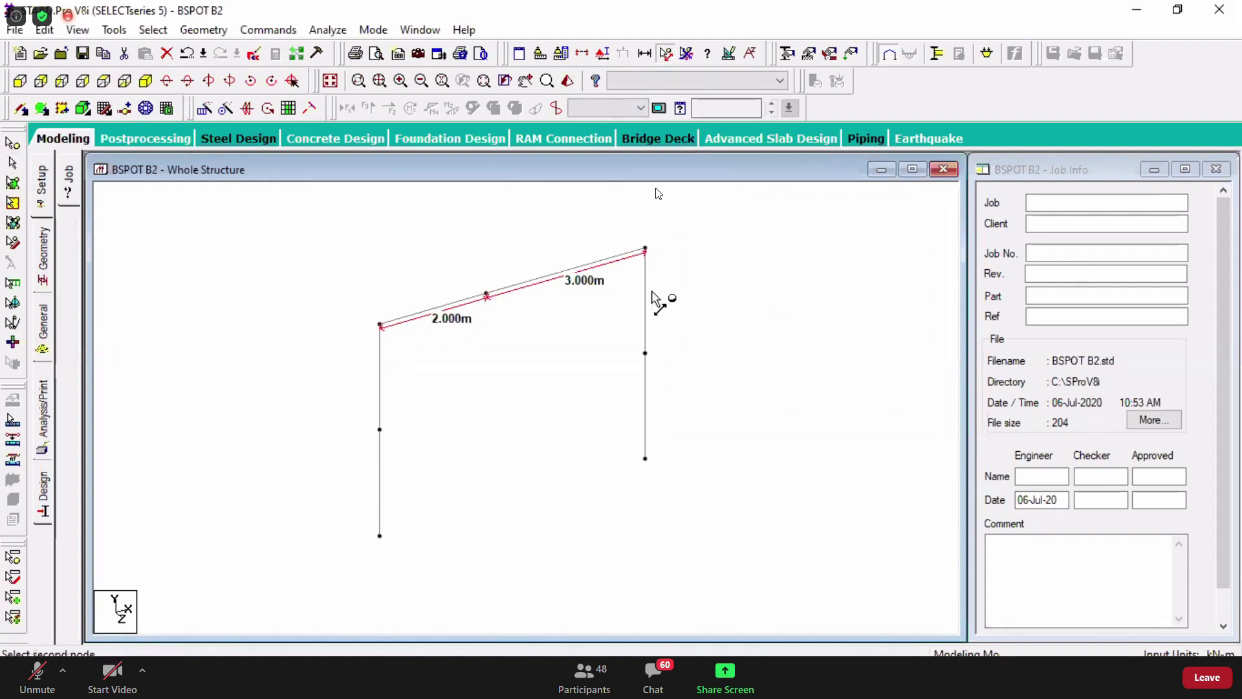
pyautogui.click(645, 353)
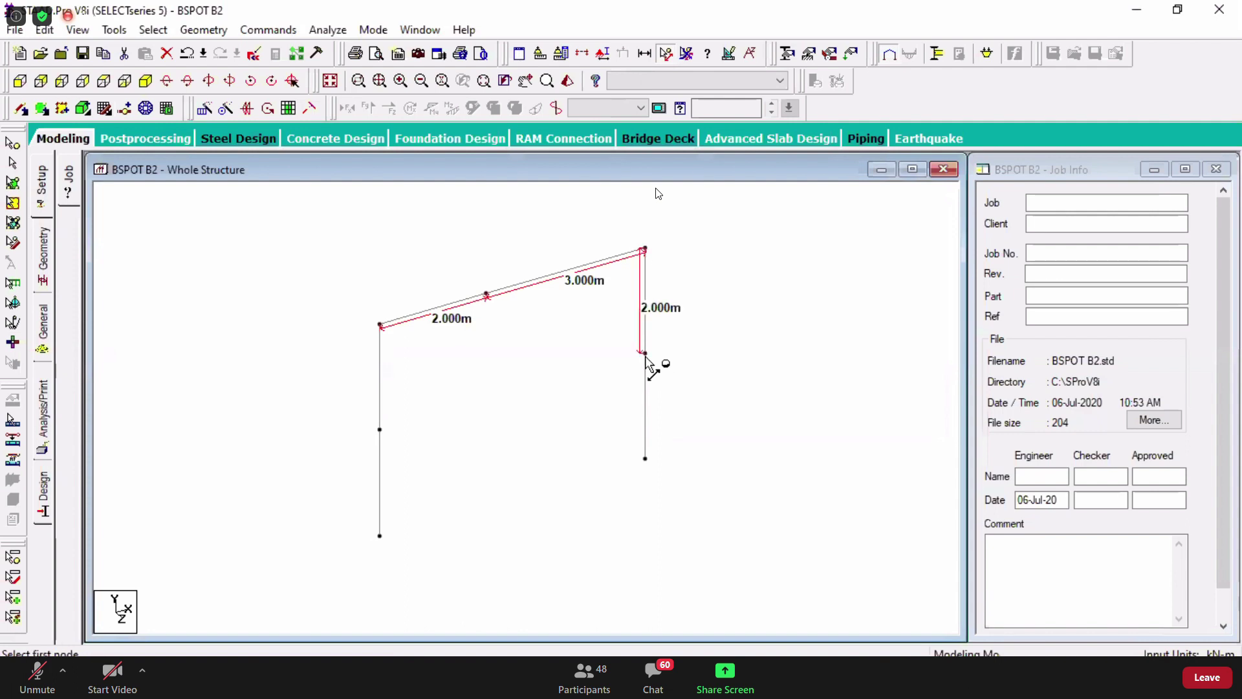
pyautogui.click(645, 458)
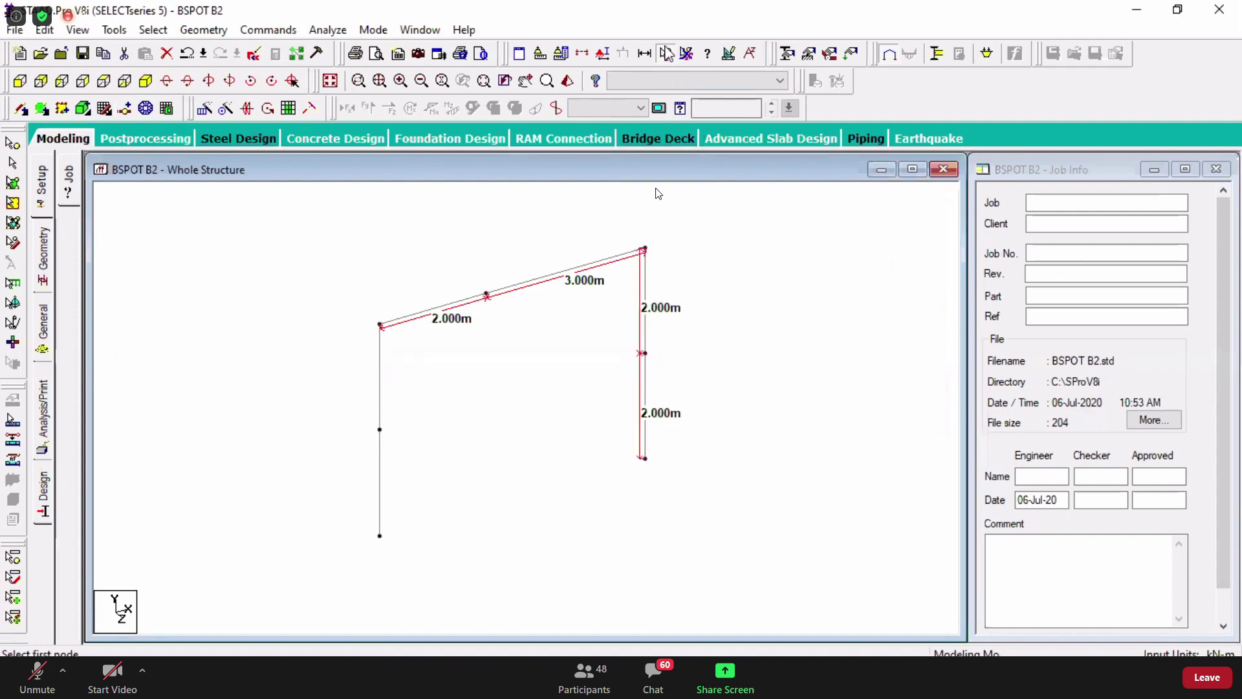
pyautogui.click(665, 54)
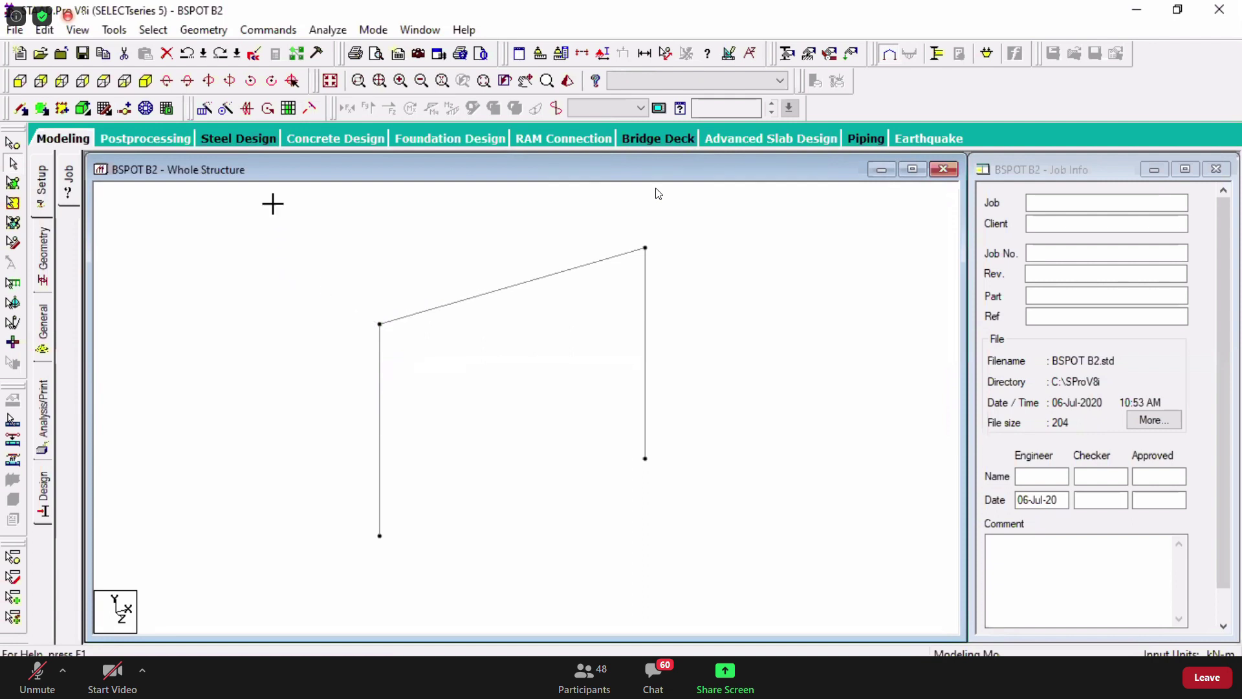
# - Select all three frame members and open the node insertion options for them, keeping the frame in view
pyautogui.moveTo(271, 200); pyautogui.dragTo(796, 582)
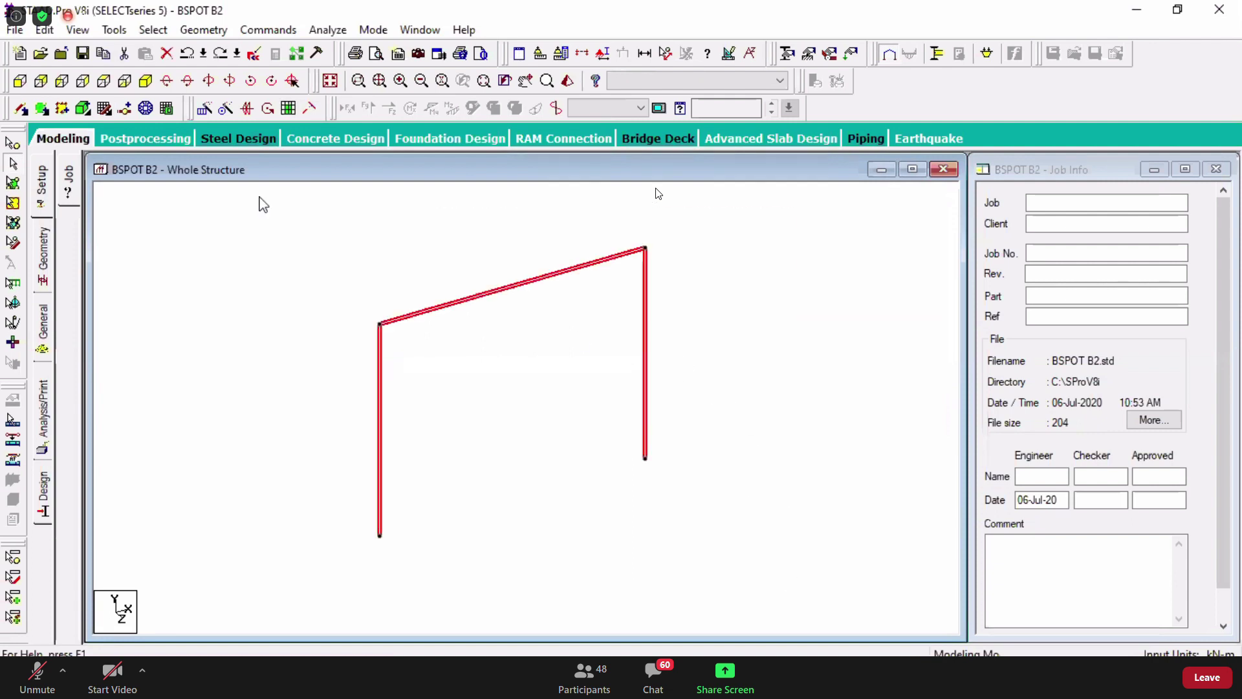
pyautogui.click(125, 109)
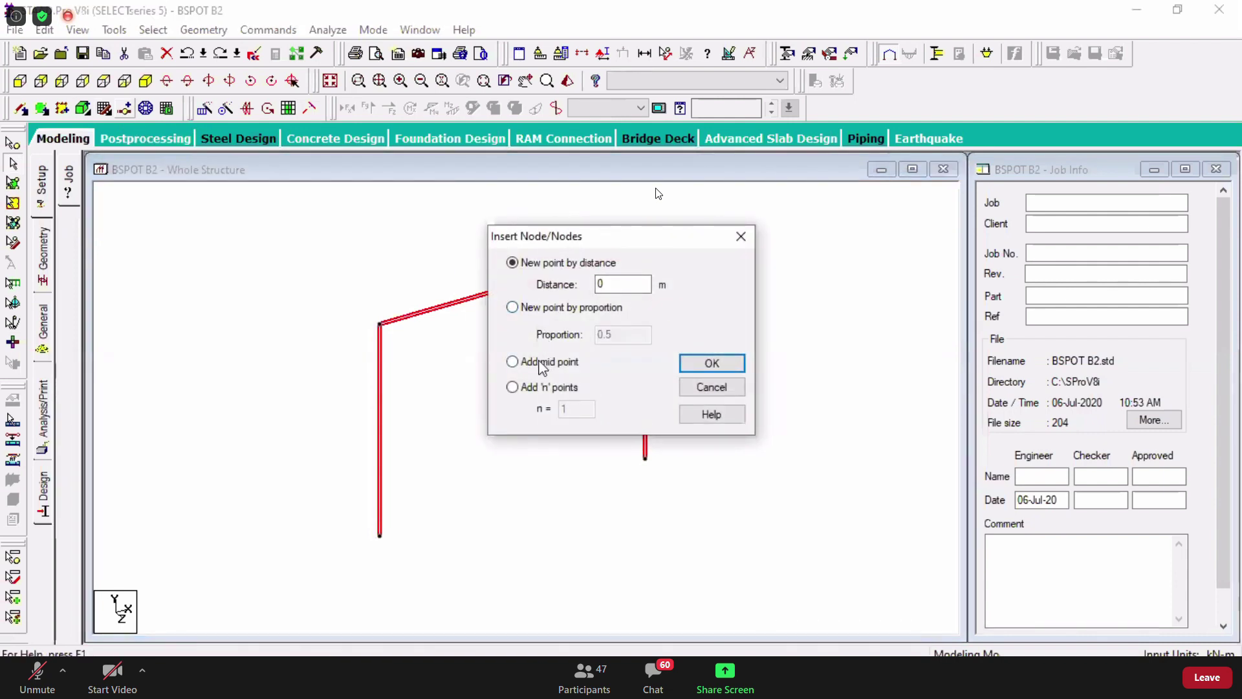
pyautogui.moveTo(557, 242); pyautogui.dragTo(717, 249)
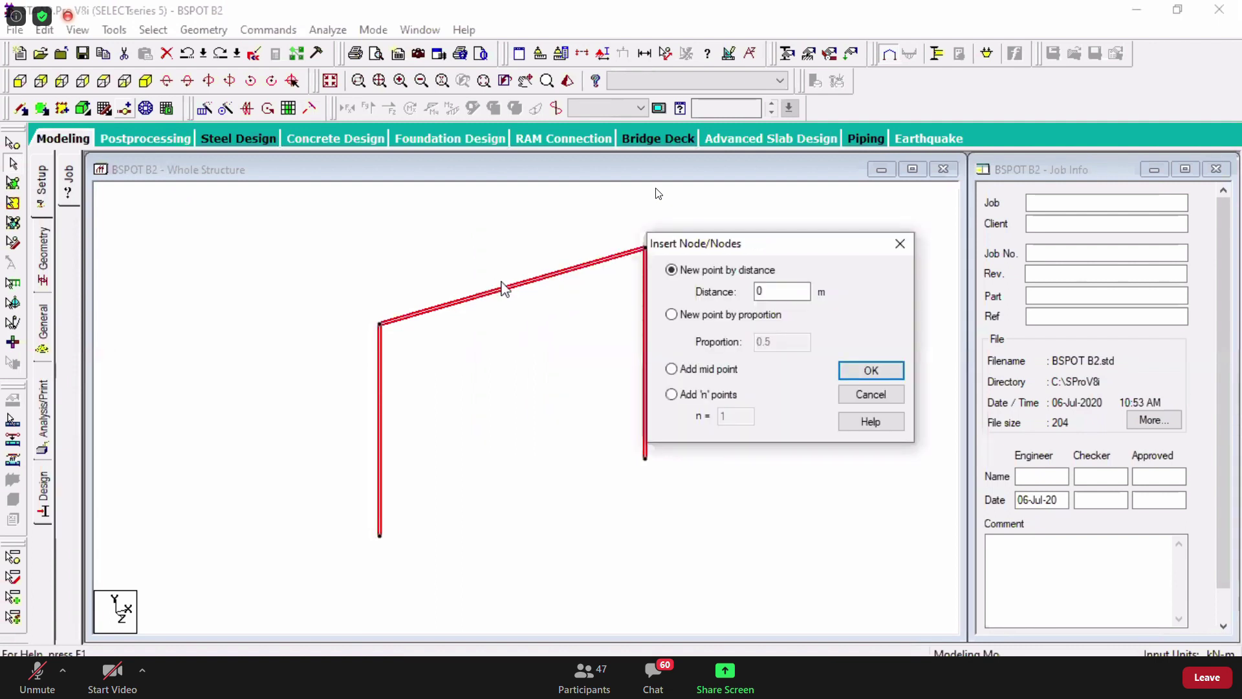
# - Insert a mid-point node on each of the frame's selected members
pyautogui.click(744, 369)
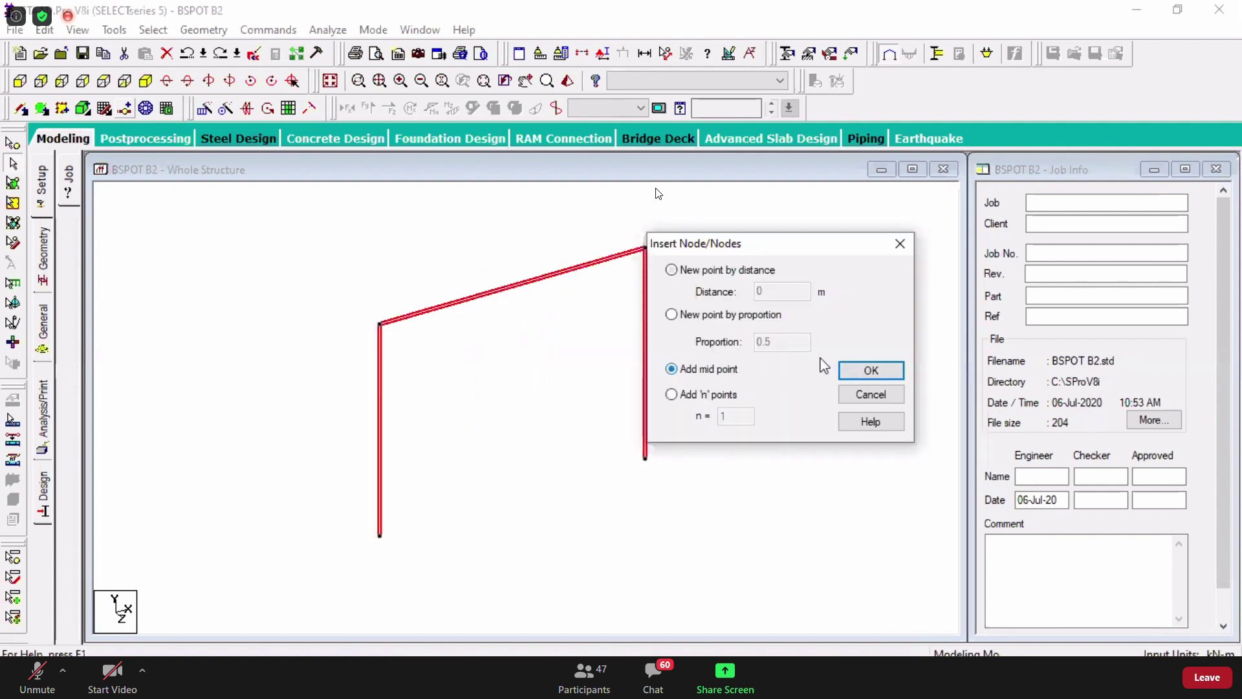
pyautogui.click(872, 372)
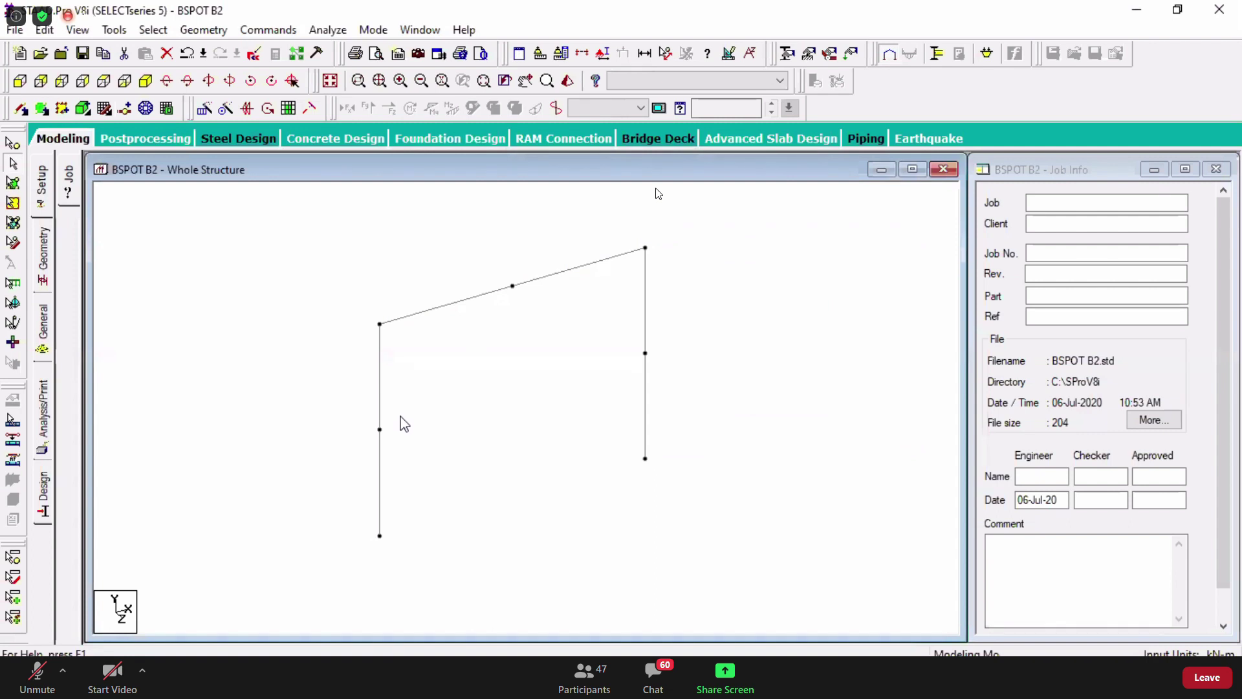
# - Display length dimensions on all selected beams of the frame
pyautogui.click(644, 53)
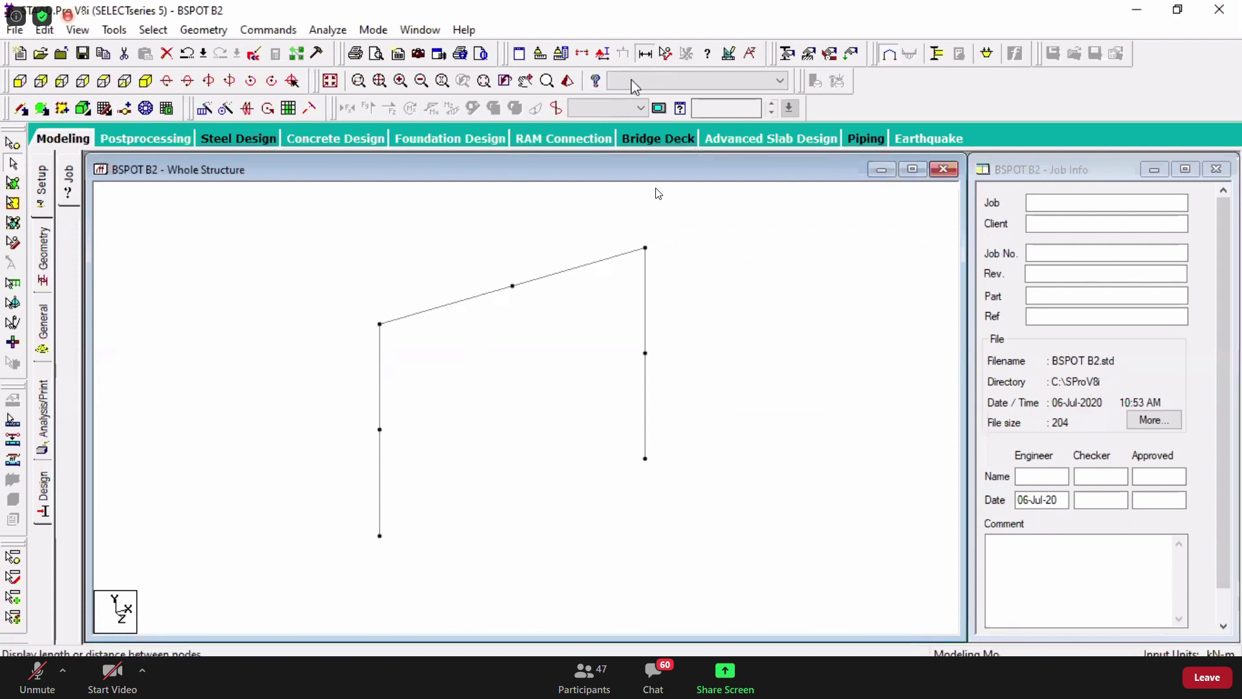
pyautogui.click(324, 264)
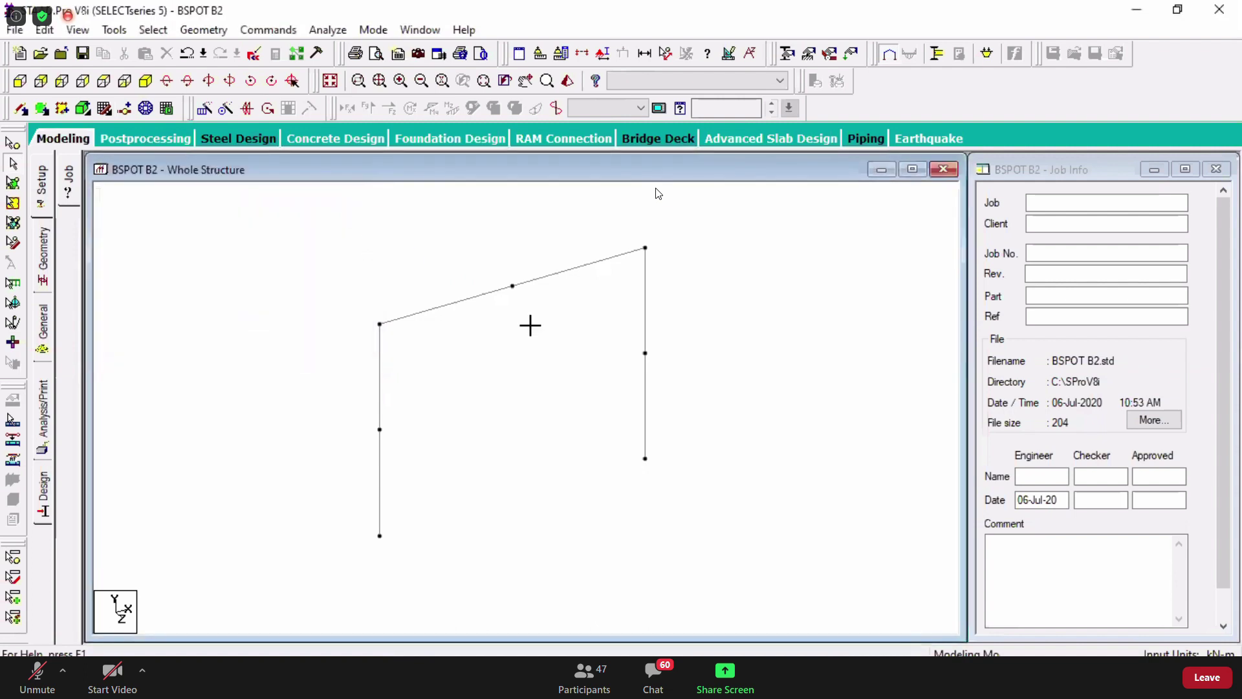
pyautogui.moveTo(352, 208); pyautogui.dragTo(774, 582)
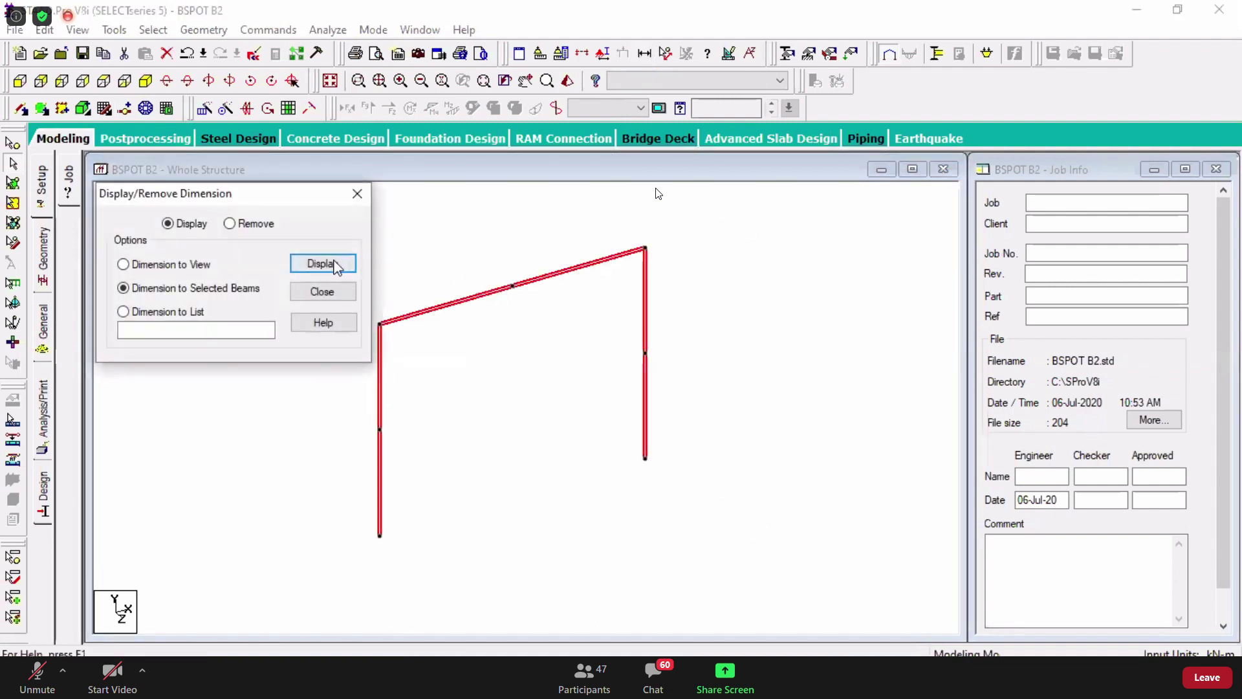
pyautogui.click(321, 263)
pyautogui.click(355, 194)
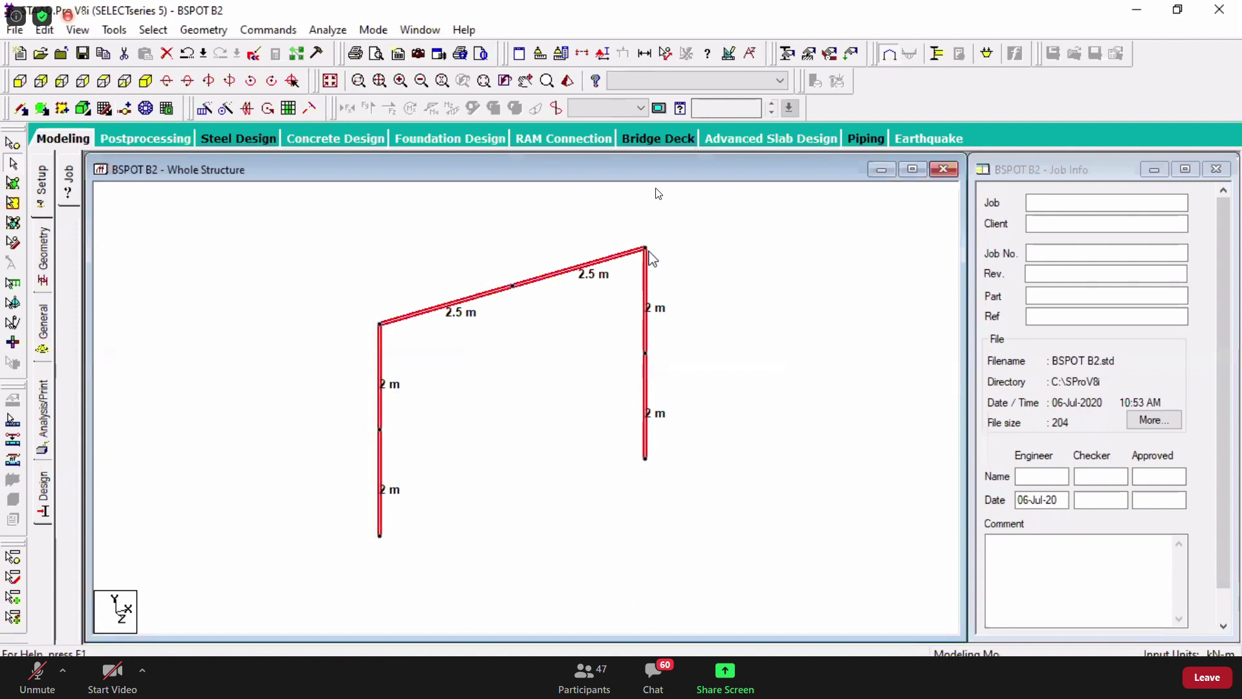
pyautogui.click(751, 285)
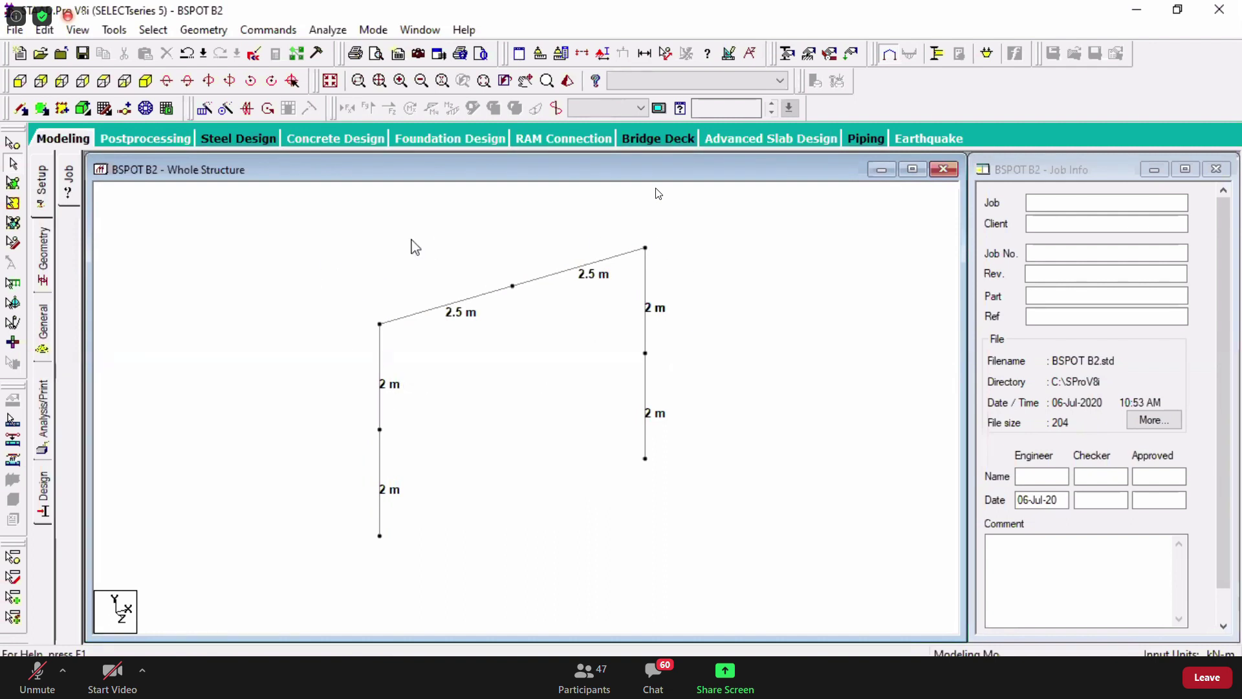
# - Remove the beam length dimensions from the structure view
pyautogui.moveTo(318, 220); pyautogui.dragTo(753, 535)
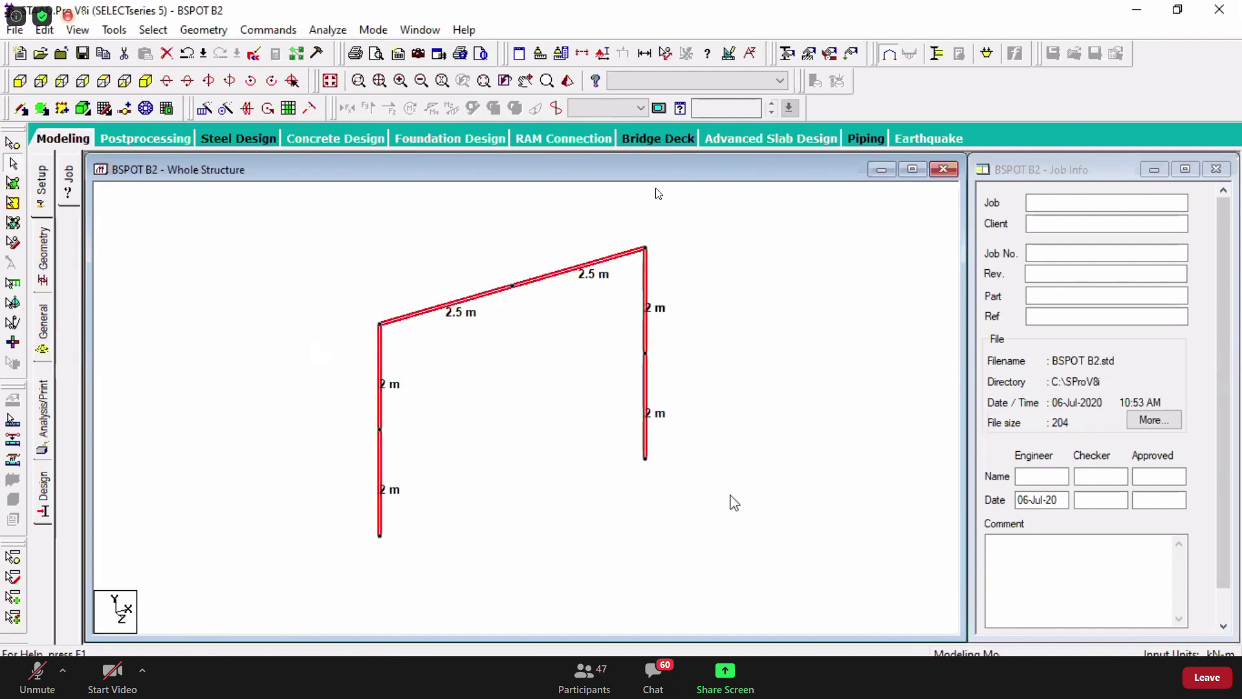
pyautogui.click(531, 419)
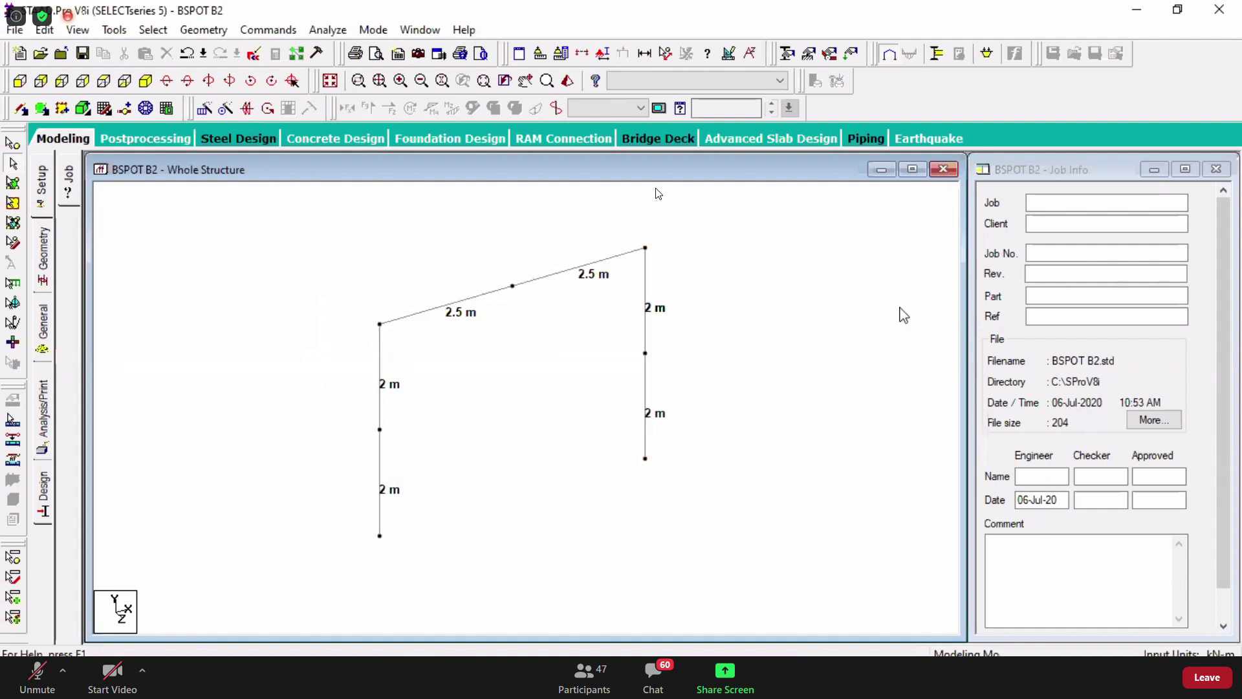
pyautogui.click(816, 82)
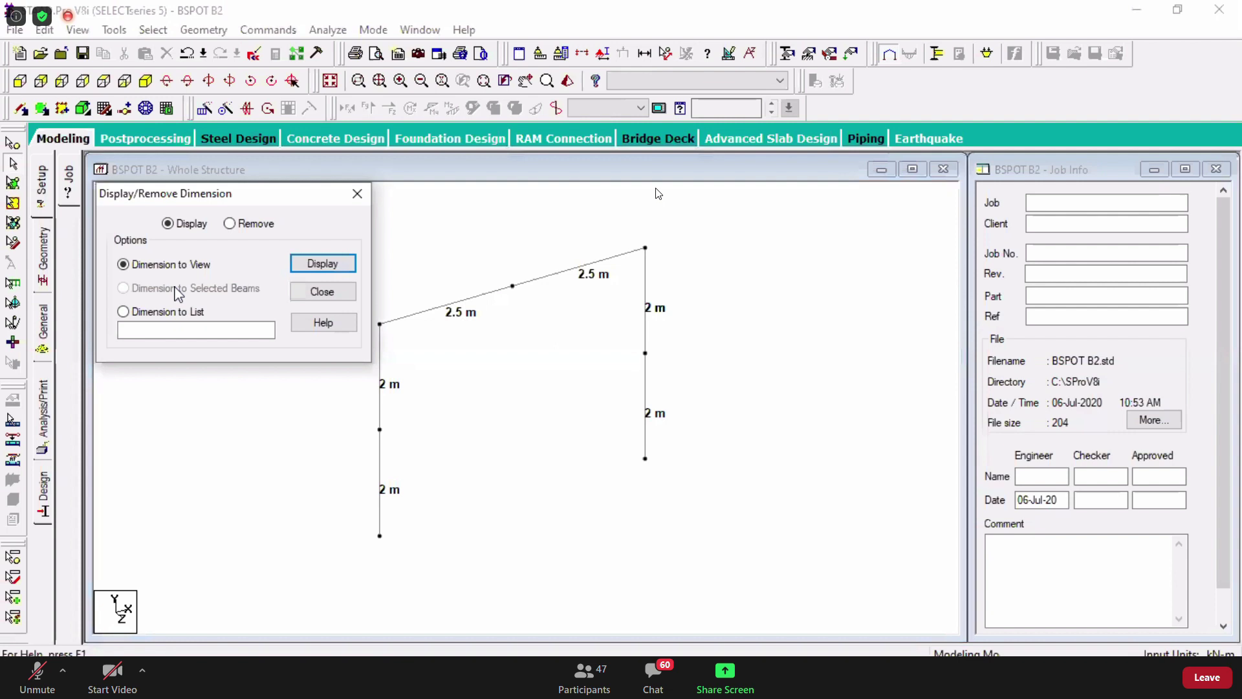
pyautogui.click(230, 223)
pyautogui.click(322, 263)
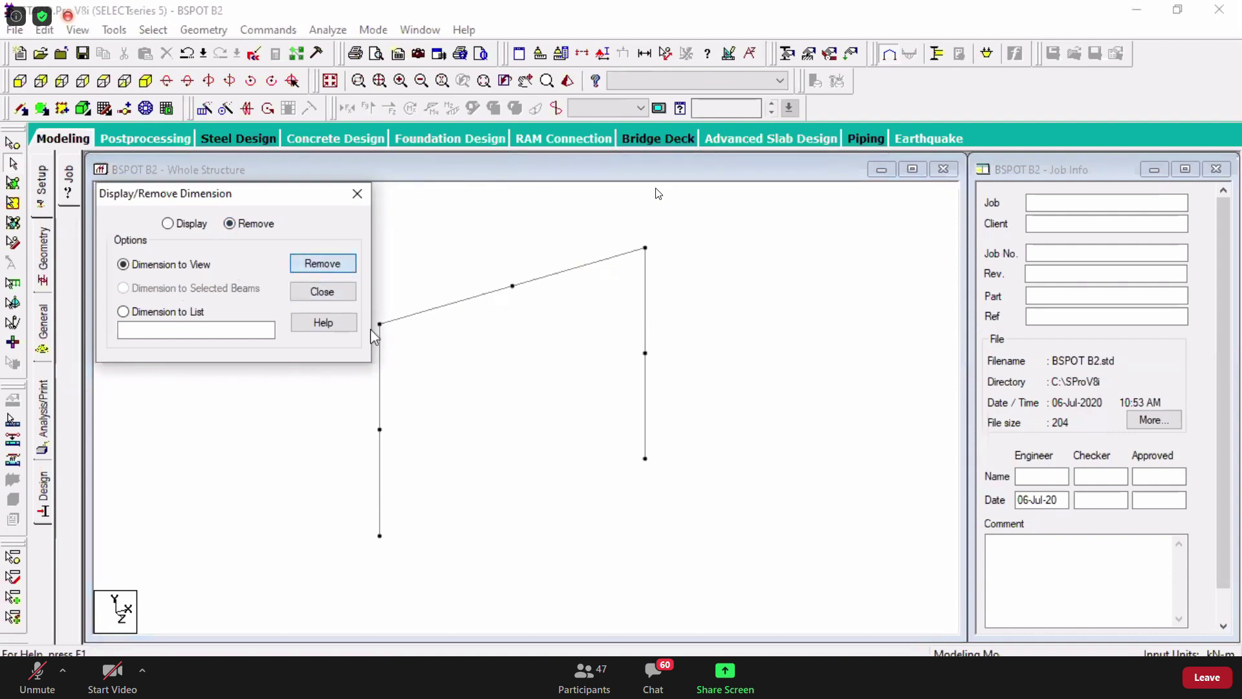
pyautogui.click(334, 292)
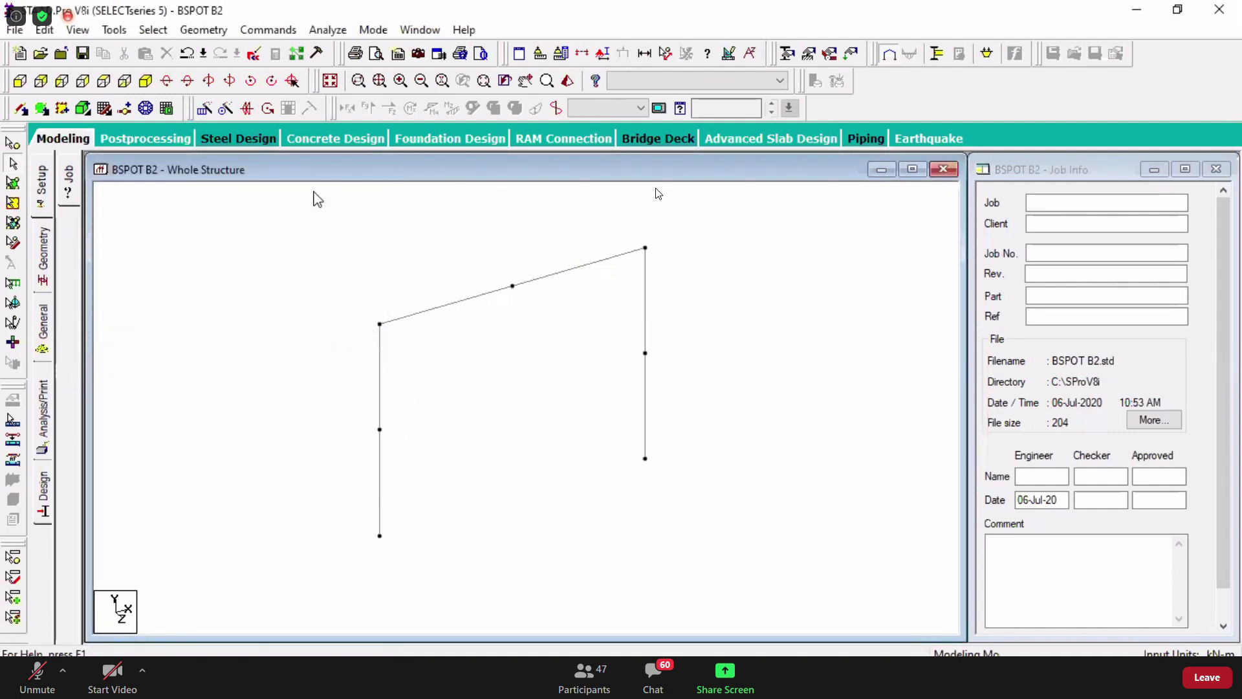
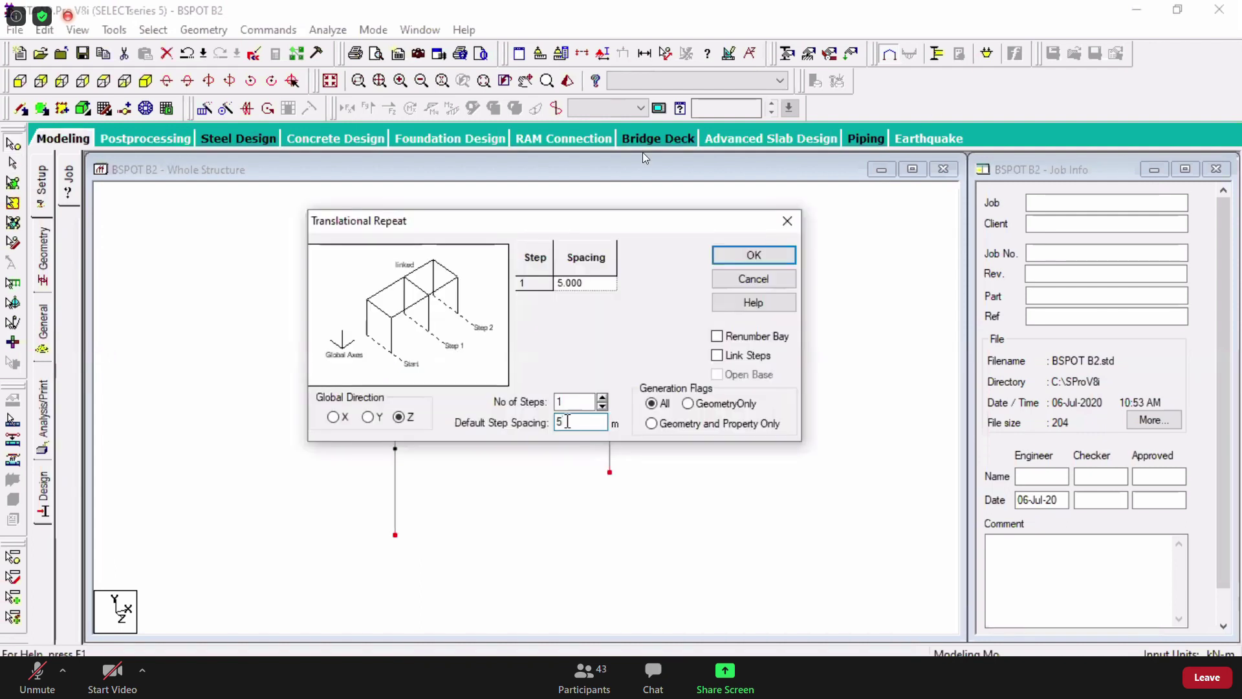
# - Translationally repeat the selected corner nodes once along global Z with a step spacing of -5 m
pyautogui.click(556, 423)
pyautogui.write('5')
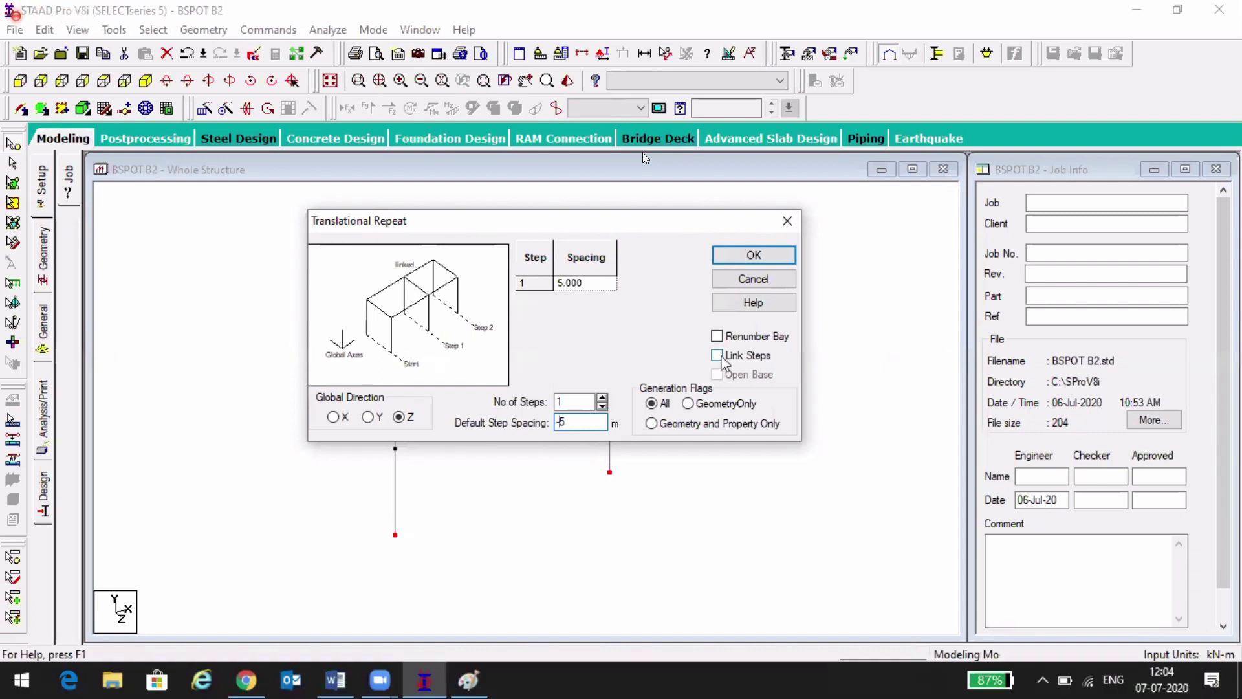
pyautogui.click(752, 255)
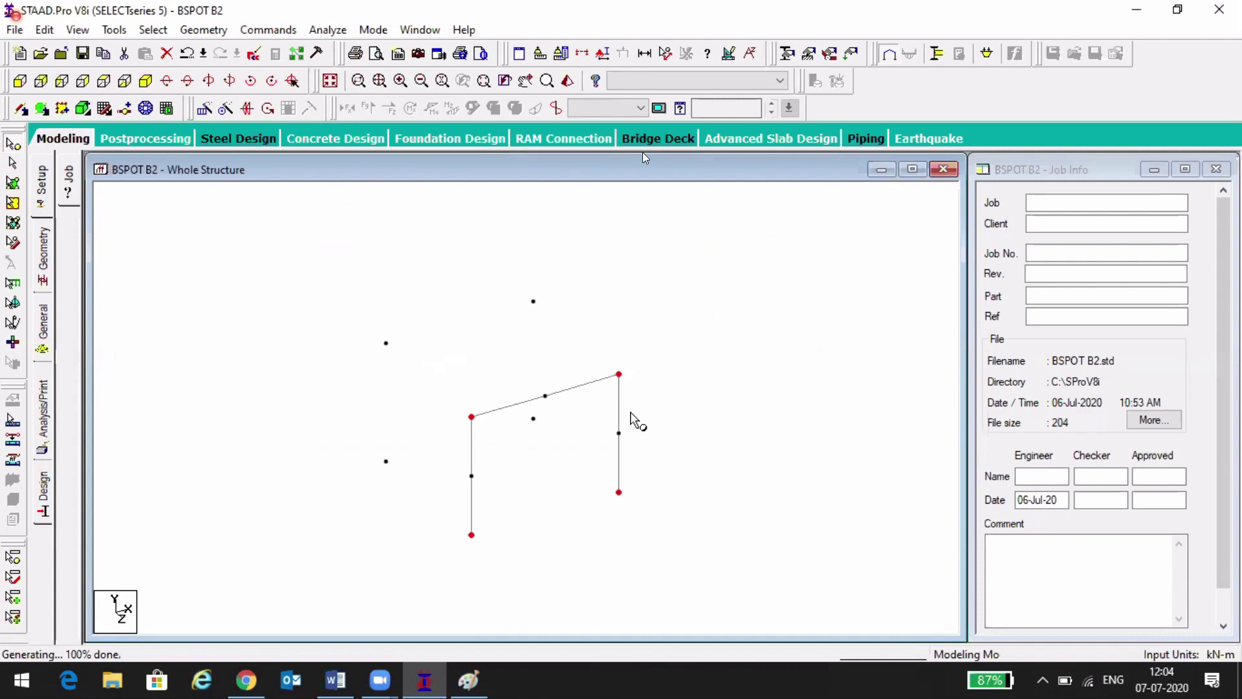
pyautogui.scroll(3, 644, 402)
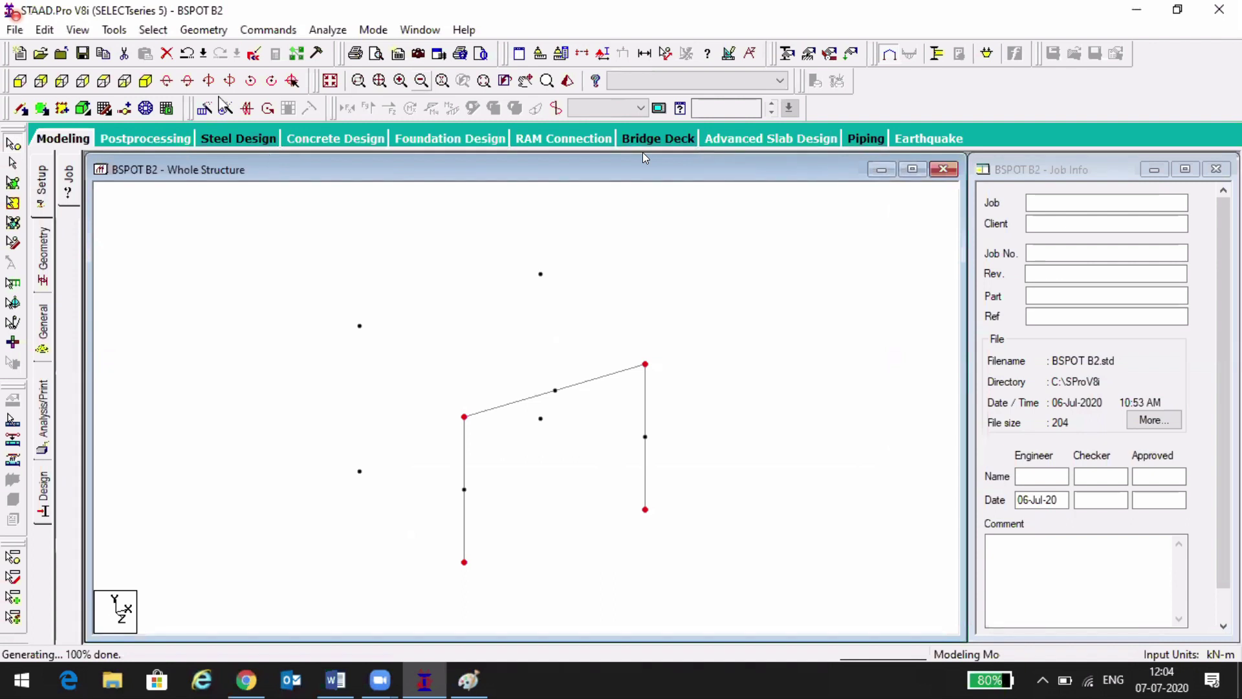
# - Add two beams along Z connecting the front frame's upper corner nodes to the copied upper nodes
pyautogui.click(203, 31)
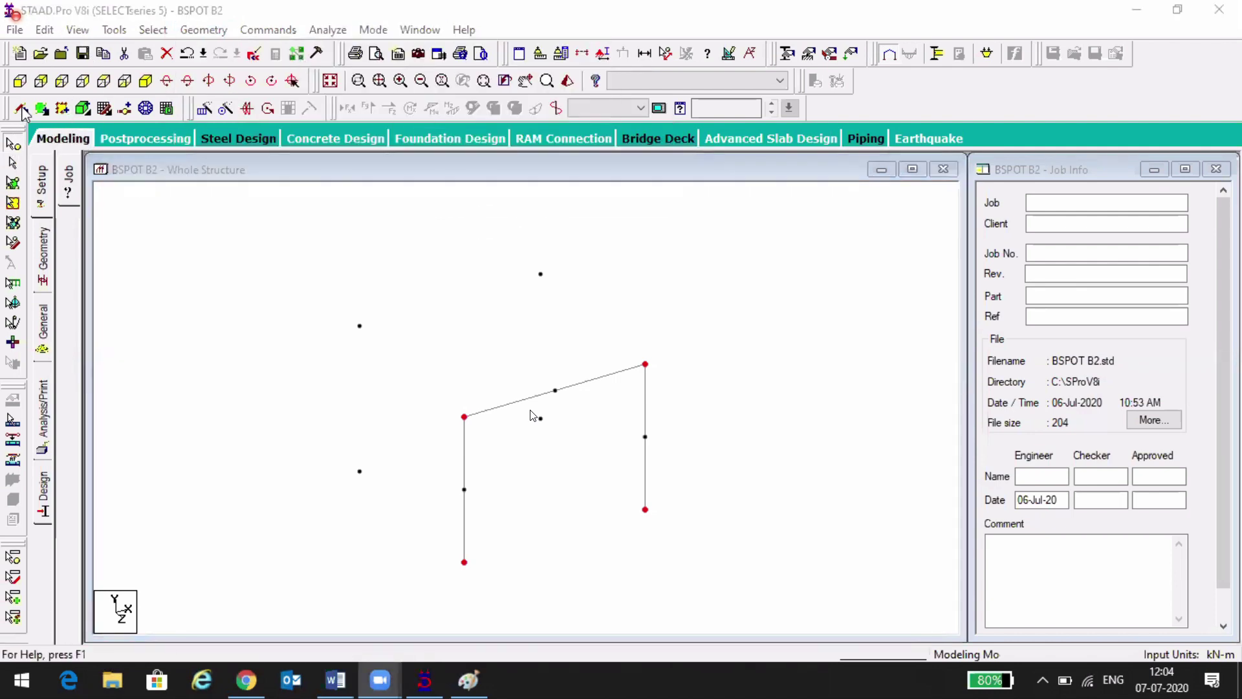
pyautogui.click(296, 207)
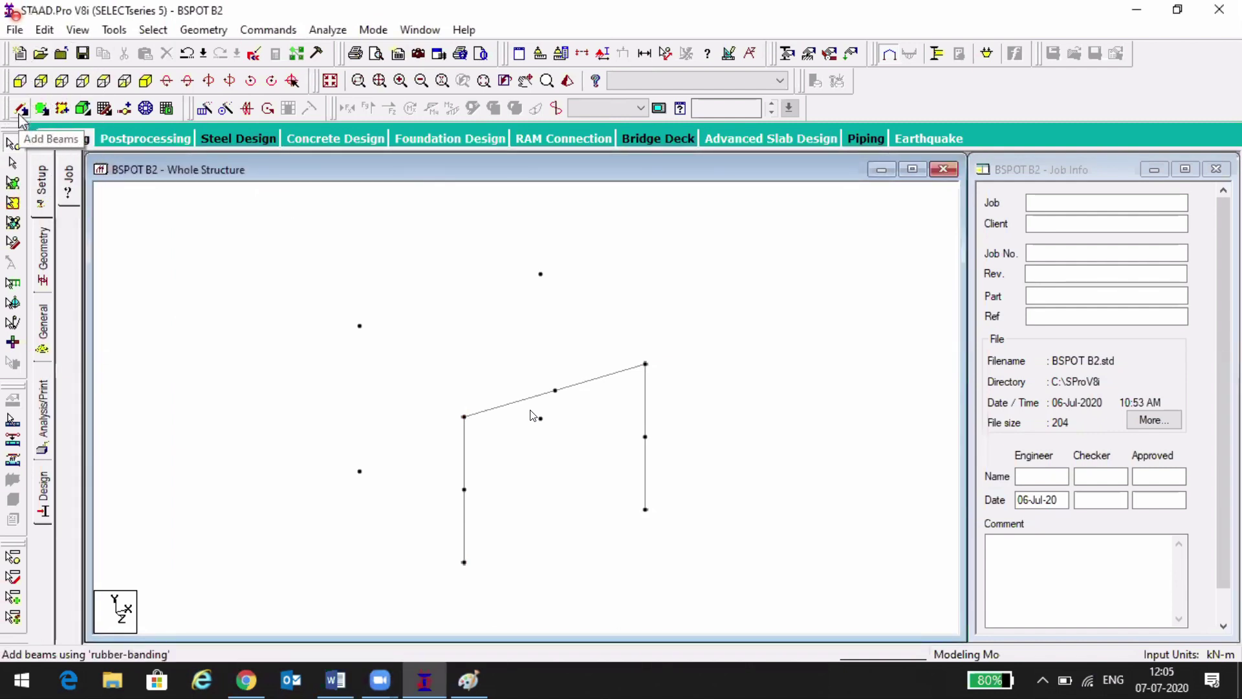
pyautogui.click(20, 115)
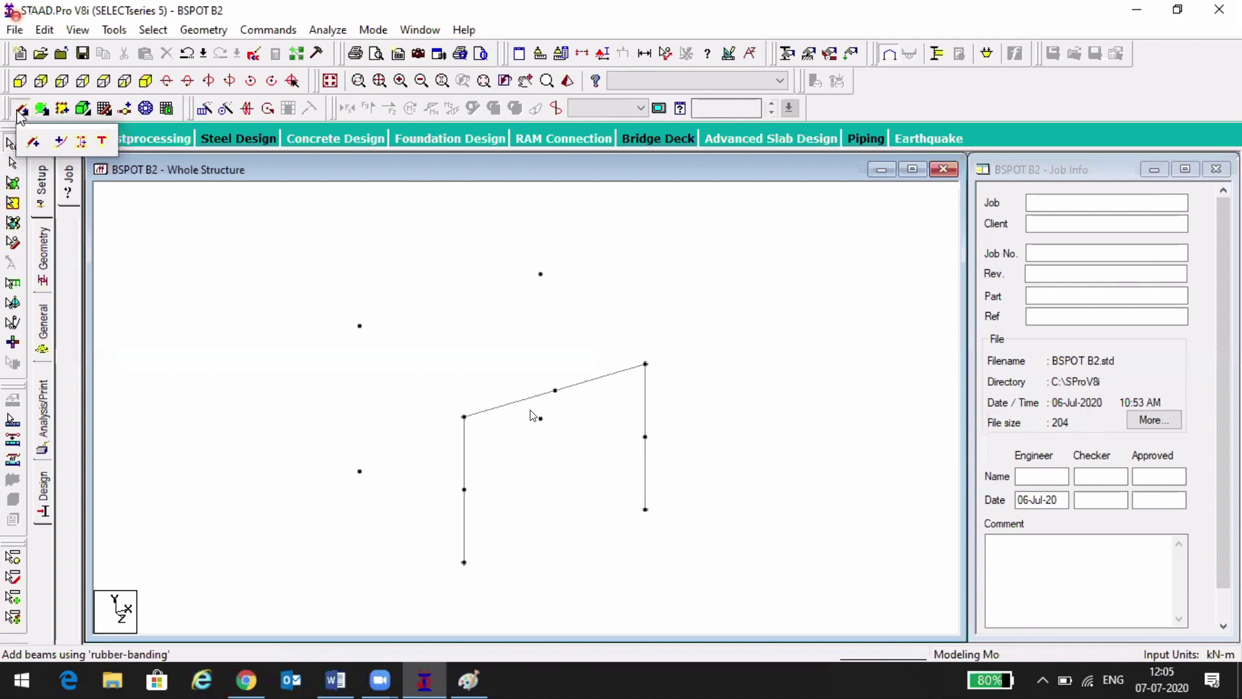
pyautogui.click(20, 115)
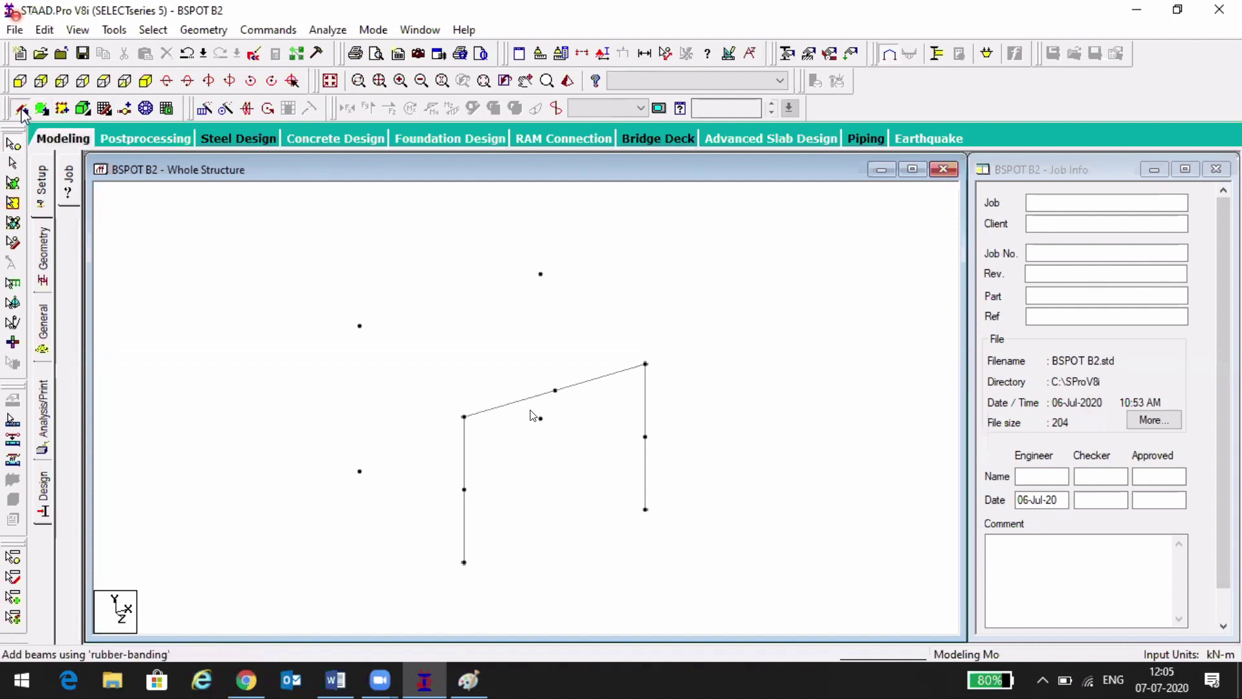
pyautogui.click(22, 111)
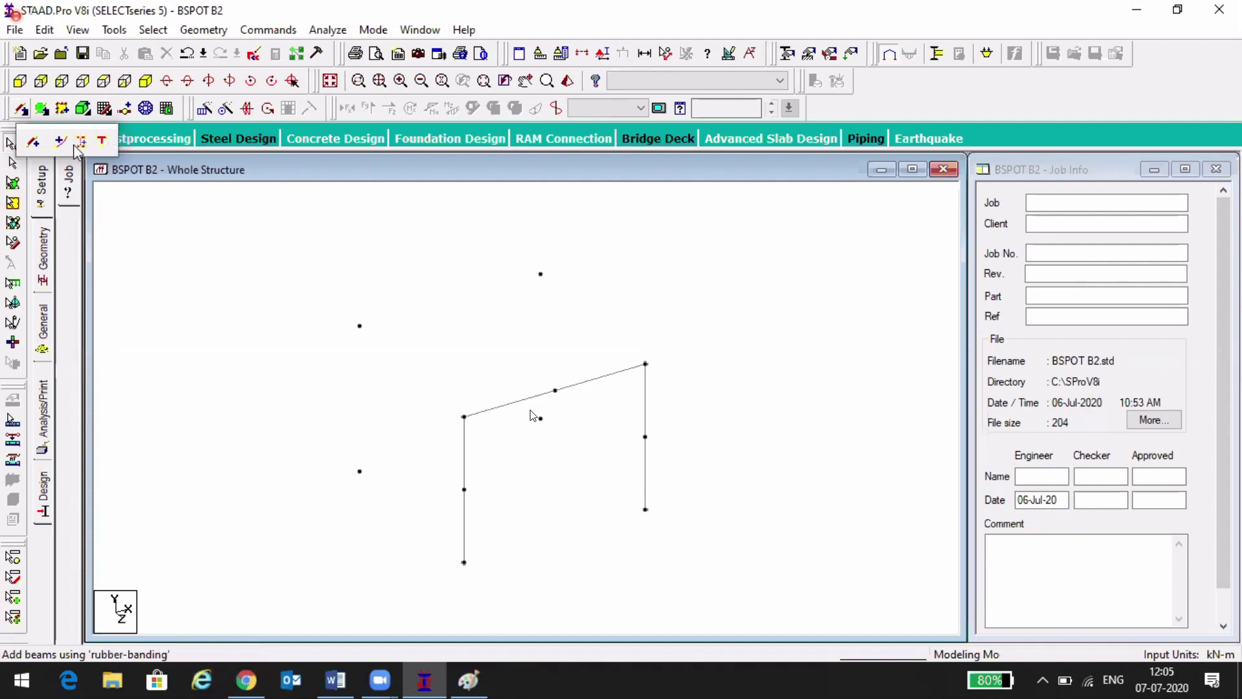
pyautogui.click(23, 111)
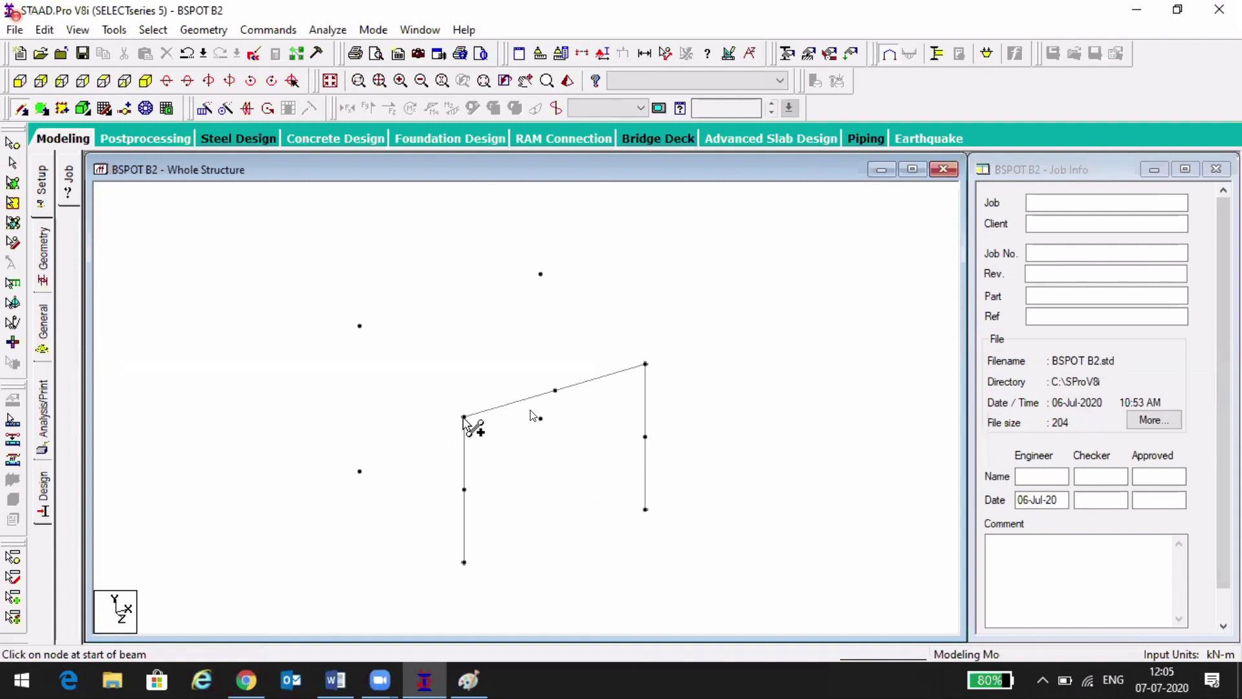
pyautogui.moveTo(458, 419); pyautogui.dragTo(360, 325)
pyautogui.moveTo(645, 364); pyautogui.dragTo(540, 273)
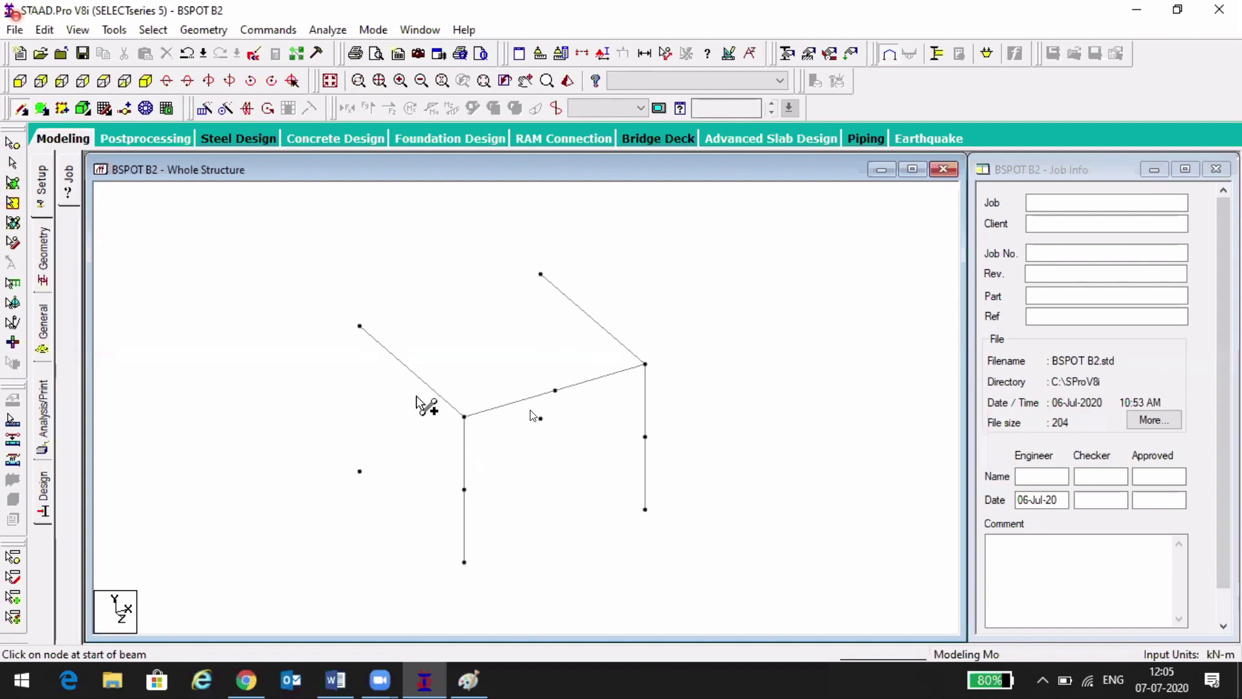
# - Add the two rear columns and the rear top beam between the copied nodes
pyautogui.click(359, 325)
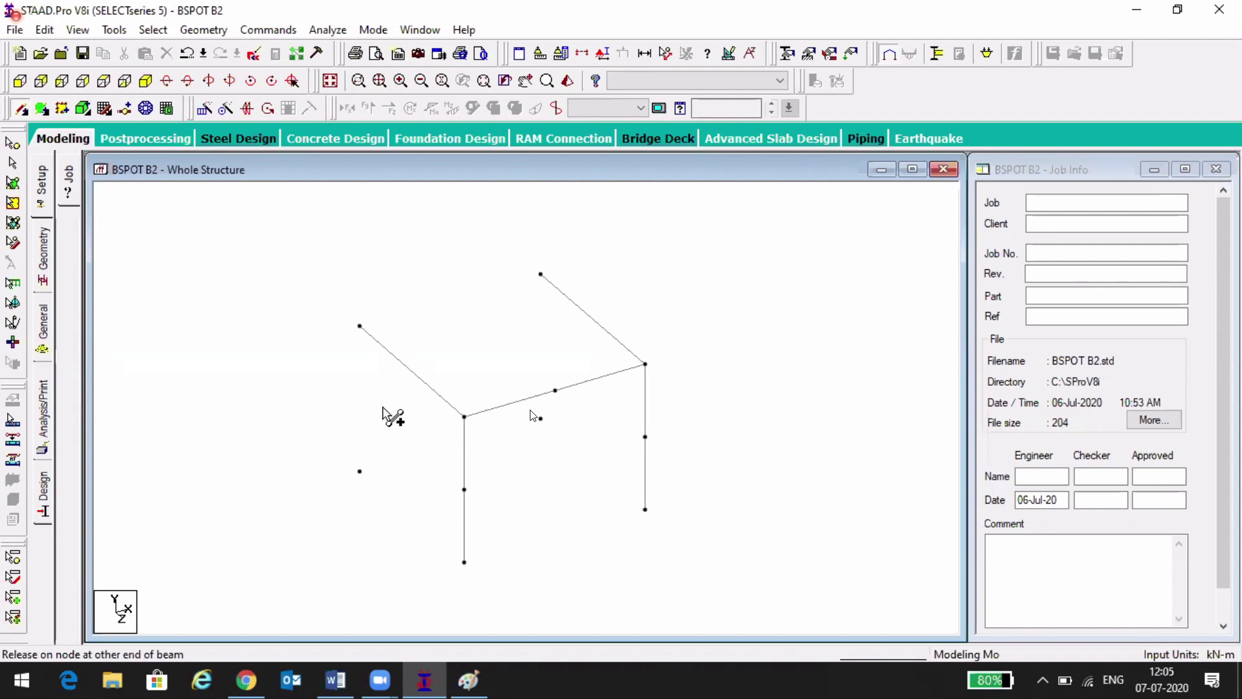
pyautogui.click(360, 471)
pyautogui.moveTo(541, 274); pyautogui.dragTo(540, 417)
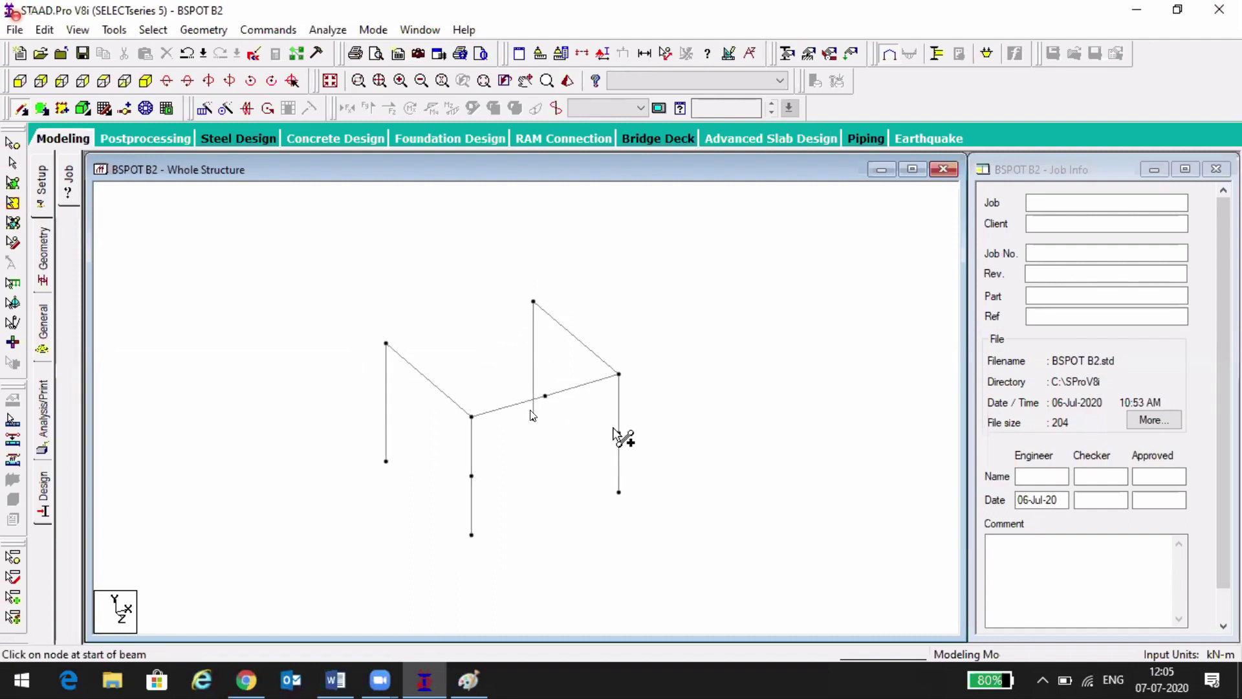
pyautogui.moveTo(359, 325); pyautogui.dragTo(542, 273)
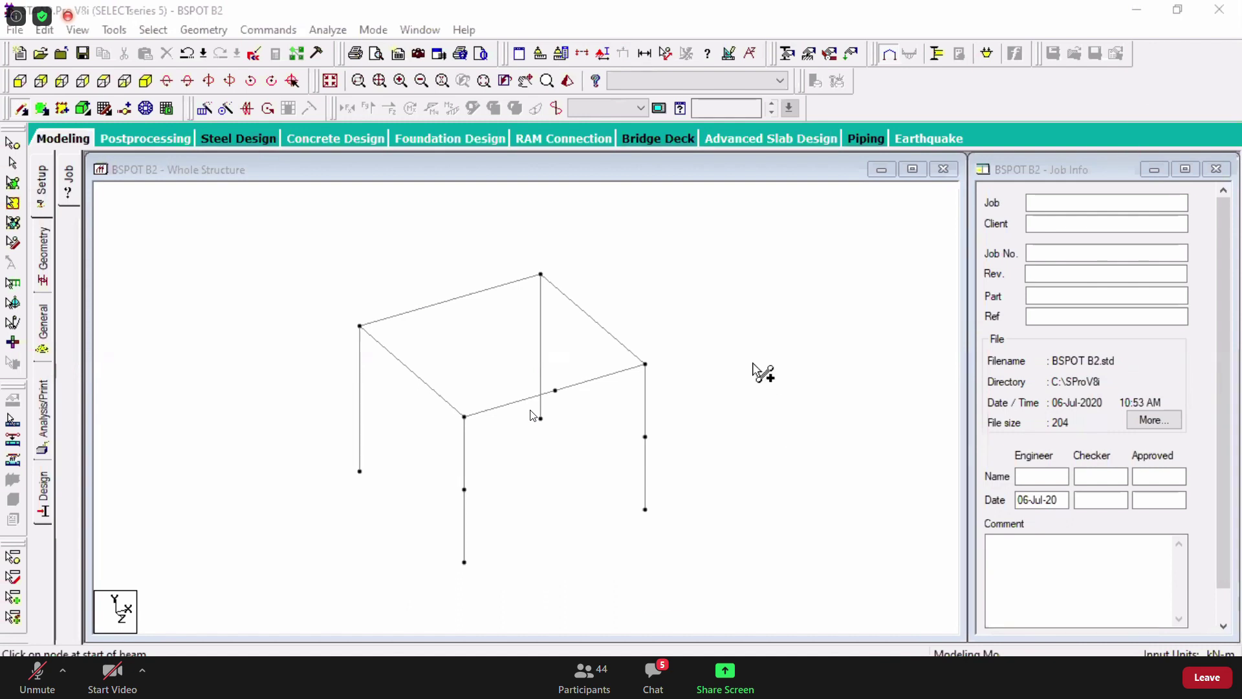
# - Undo the added beams and columns as well as the translational repeat of the nodes
pyautogui.hotkey('ctrl', 'z')
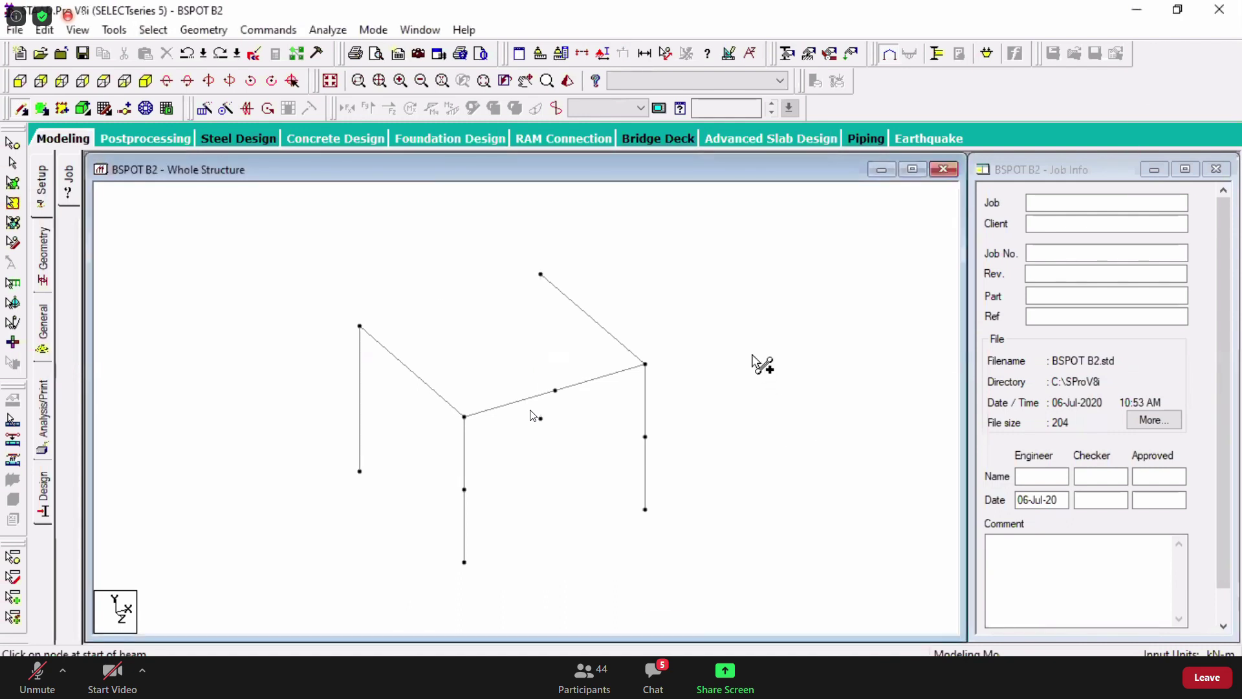
pyautogui.hotkey('ctrl', 'z')
pyautogui.hotkey('ctrl', 'z')
pyautogui.hotkey('ctrl', 'z')
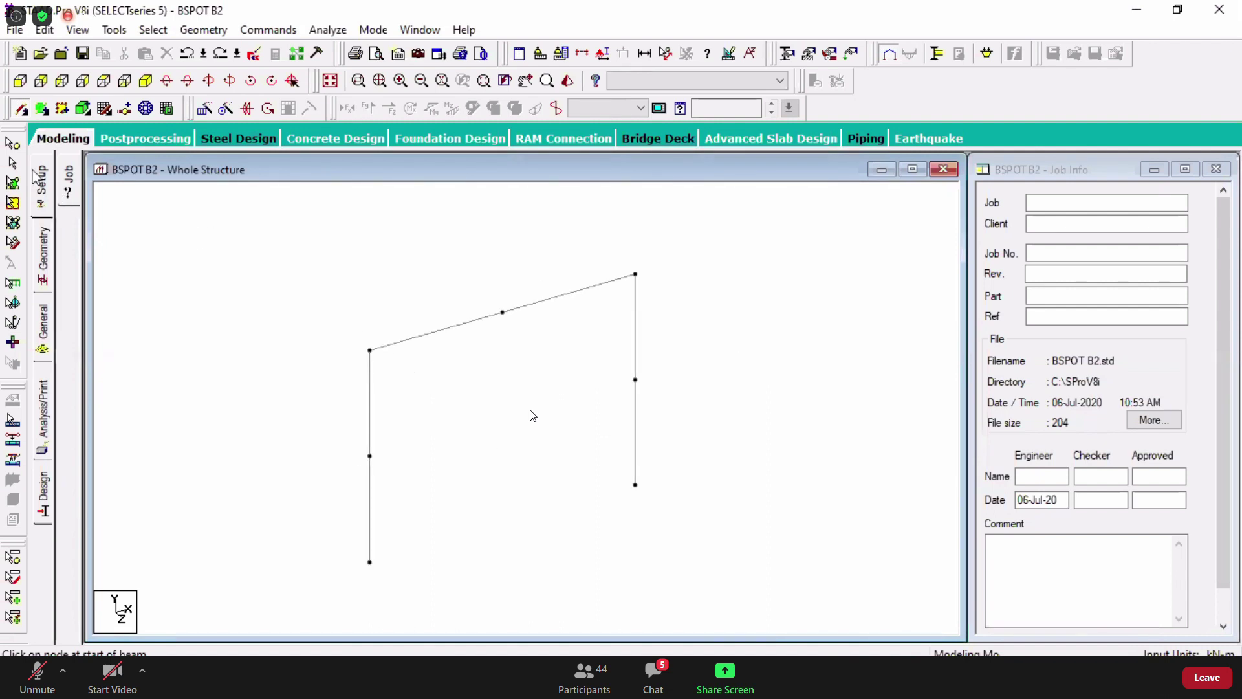
# - Translationally repeat the frame's two upper corner nodes and two base nodes once along global Z at -5 m spacing
pyautogui.click(12, 143)
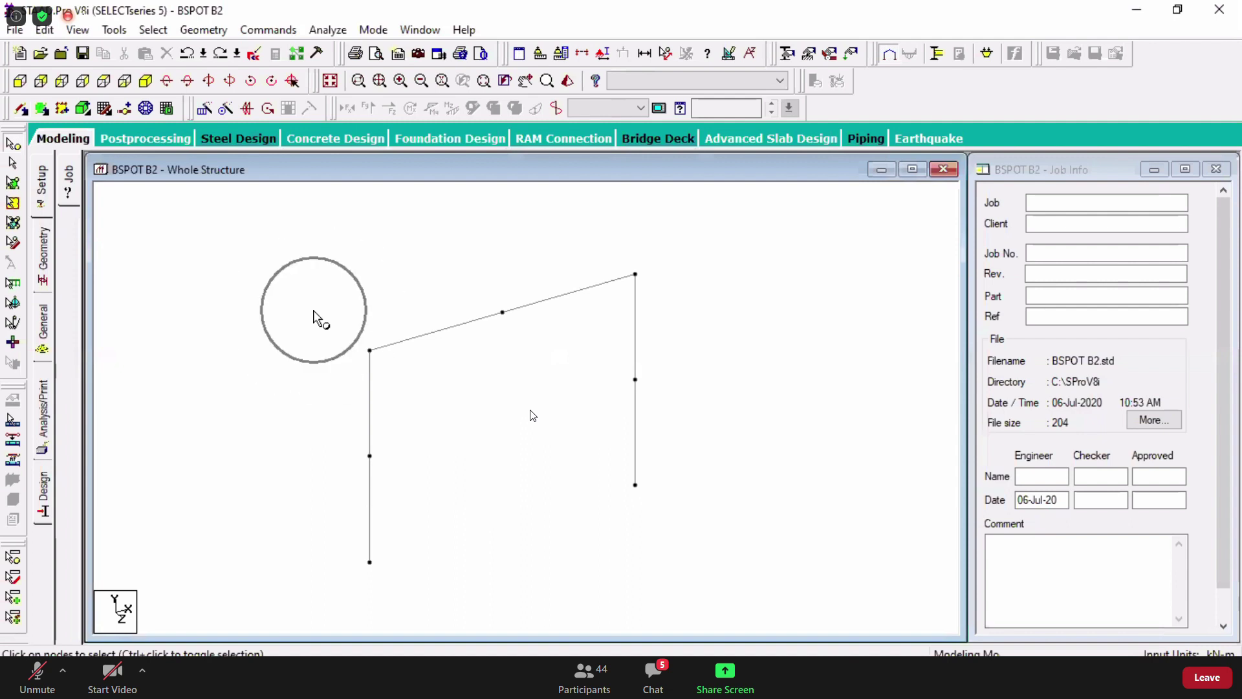
pyautogui.moveTo(333, 311); pyautogui.dragTo(391, 378)
pyautogui.moveTo(616, 253); pyautogui.dragTo(655, 292)
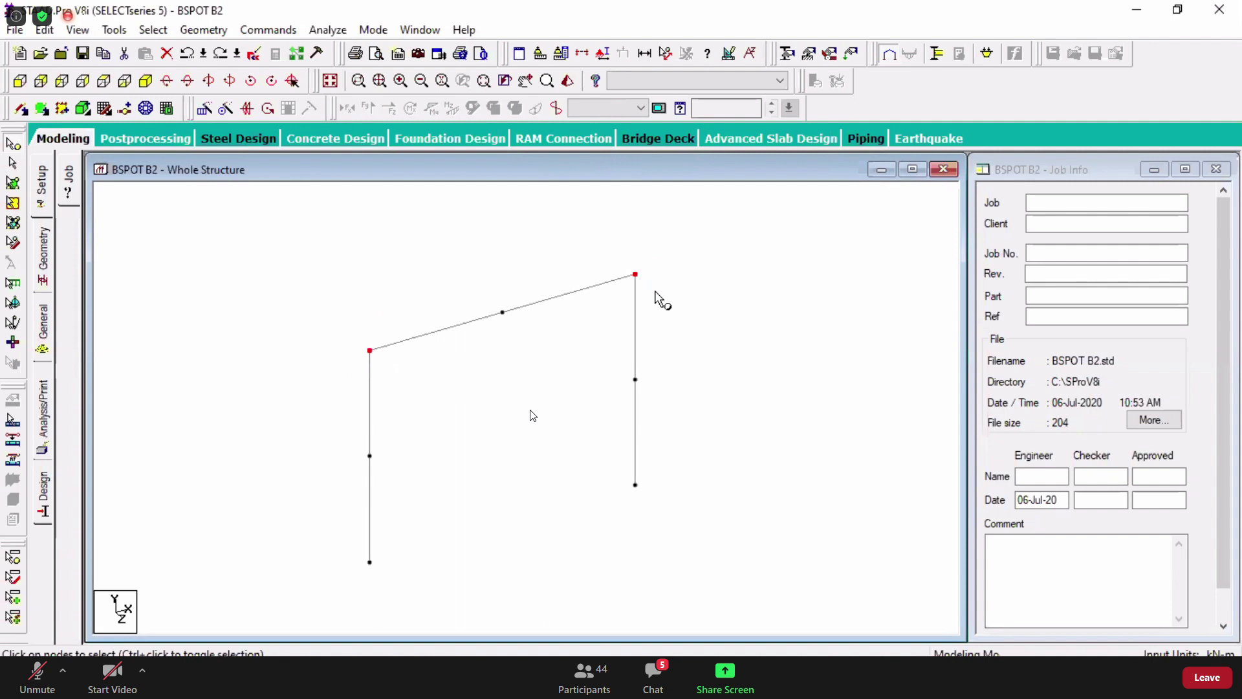
pyautogui.keyDown('ctrl'); pyautogui.click(369, 561); pyautogui.keyUp('ctrl')
pyautogui.keyDown('ctrl'); pyautogui.click(635, 485); pyautogui.keyUp('ctrl')
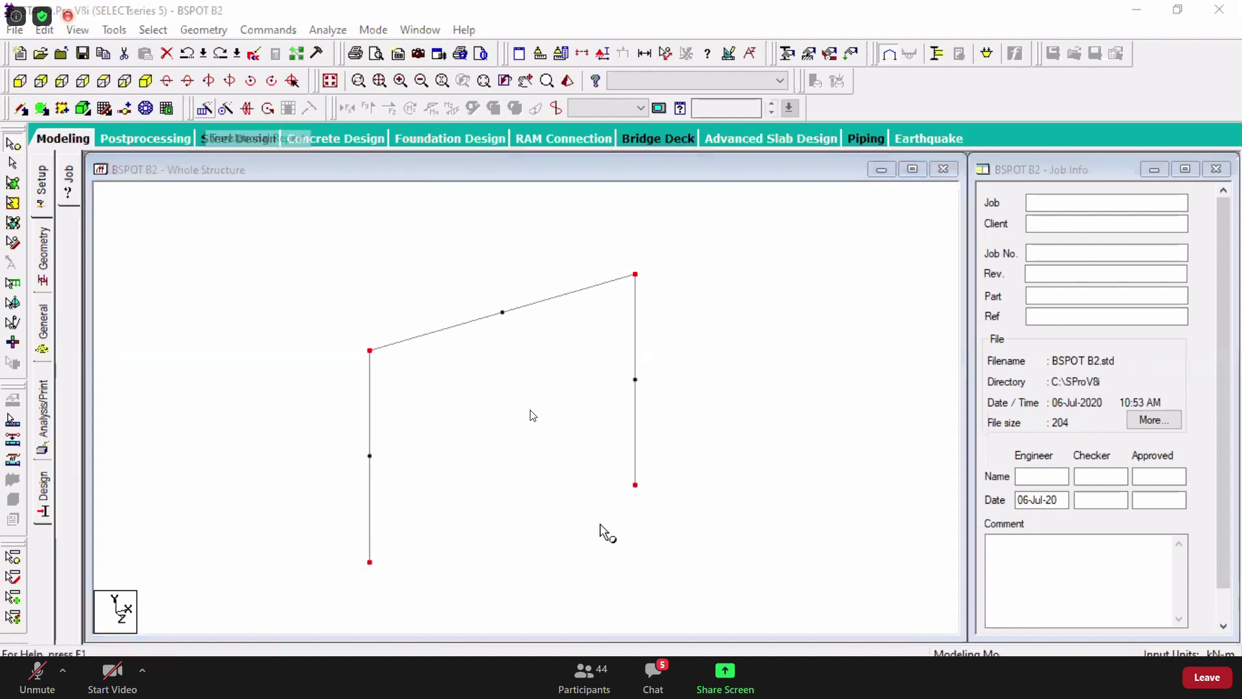
pyautogui.moveTo(504, 225); pyautogui.dragTo(785, 217)
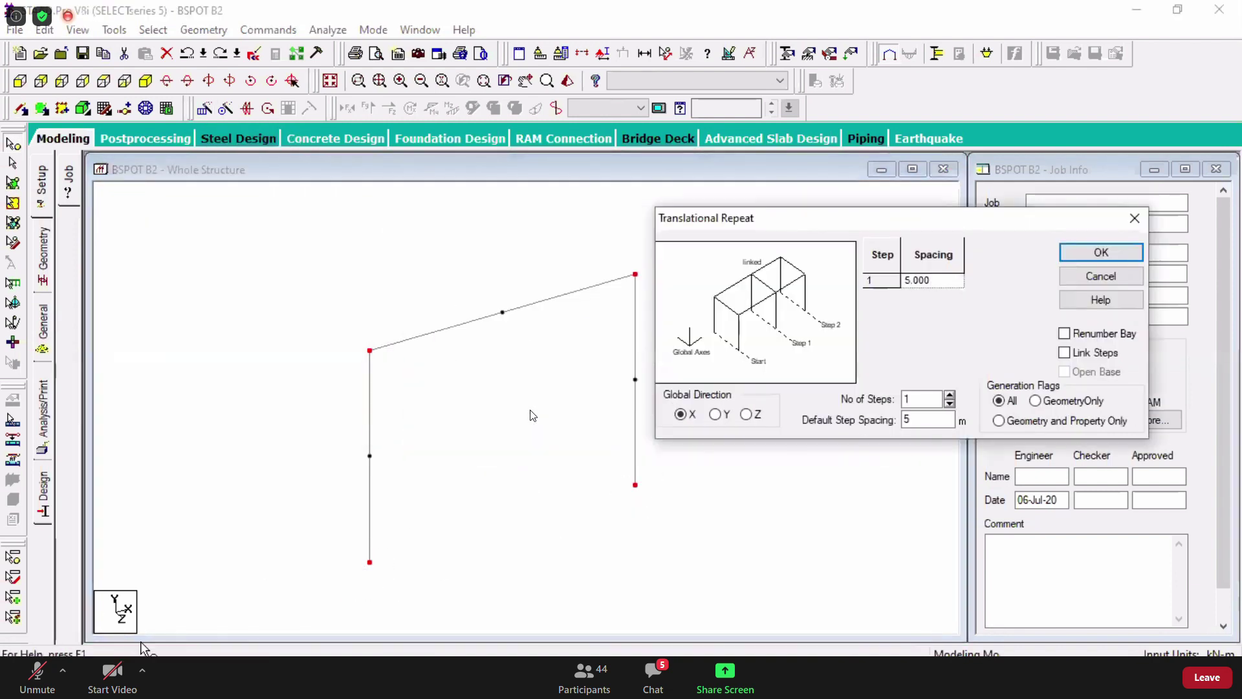
pyautogui.click(747, 414)
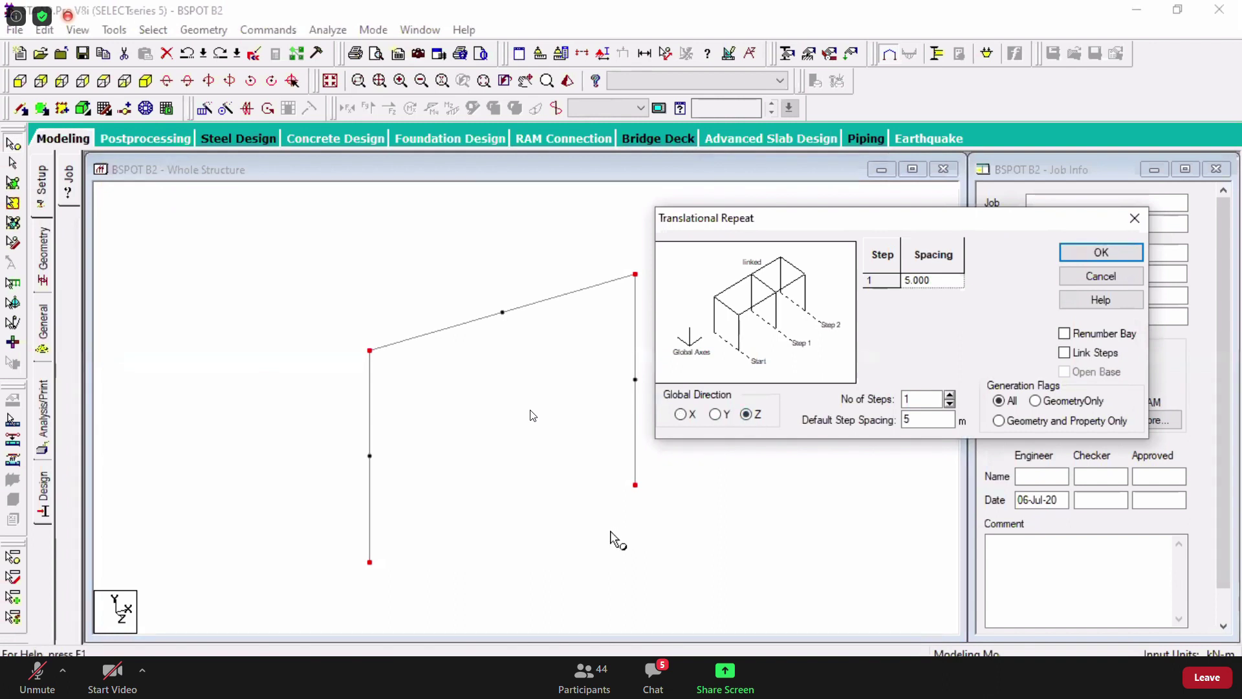
pyautogui.click(922, 398)
pyautogui.doubleClick(910, 419)
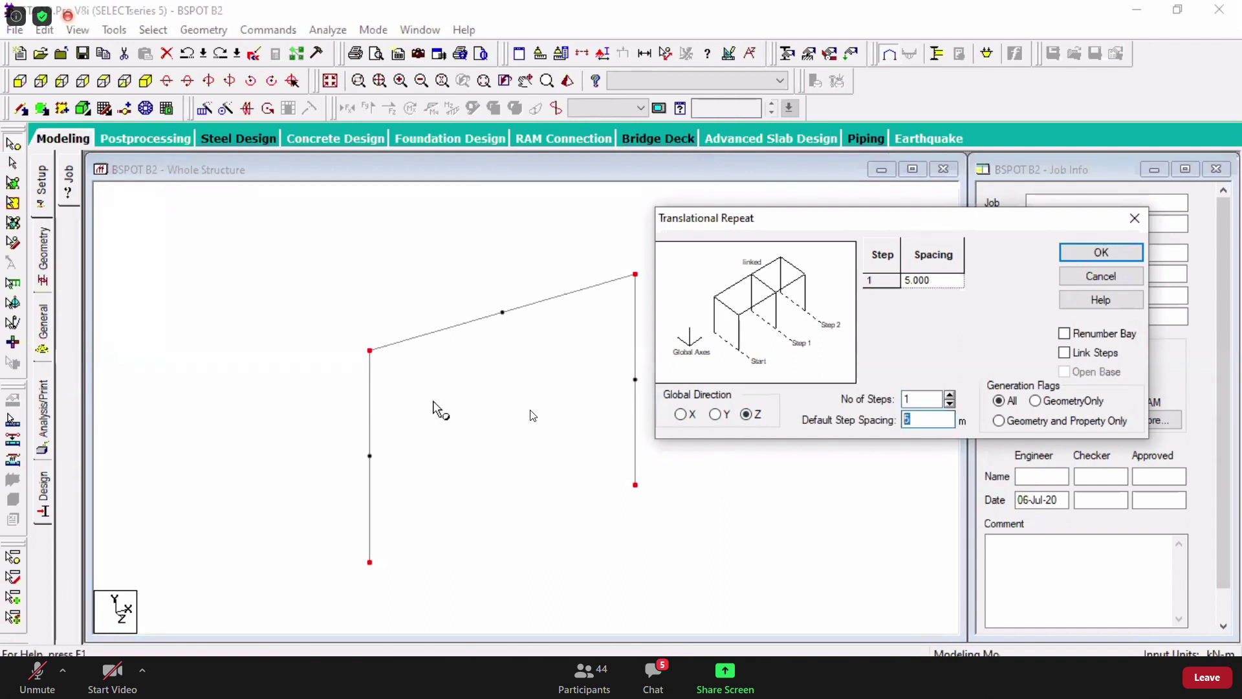
pyautogui.press('BackSpace')
pyautogui.click(1121, 256)
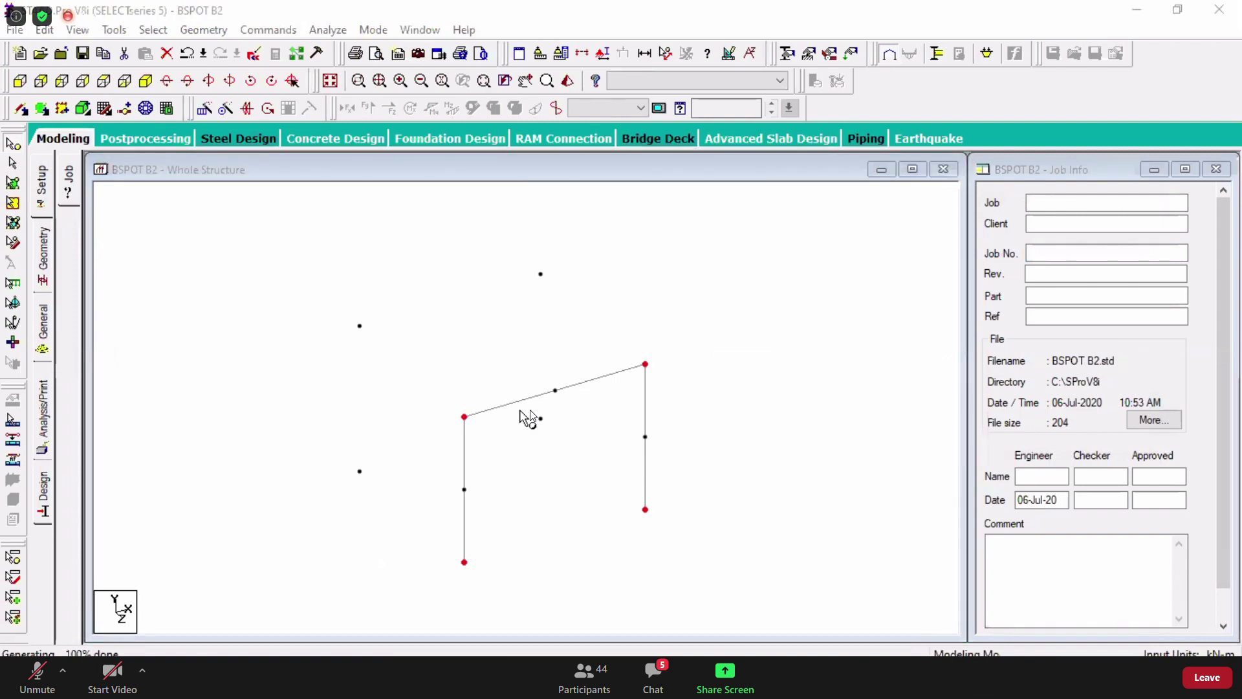
# - Add two point-to-point beams along Z from the front frame's upper corner nodes to the copied upper nodes
pyautogui.click(203, 30)
pyautogui.moveTo(360, 115)
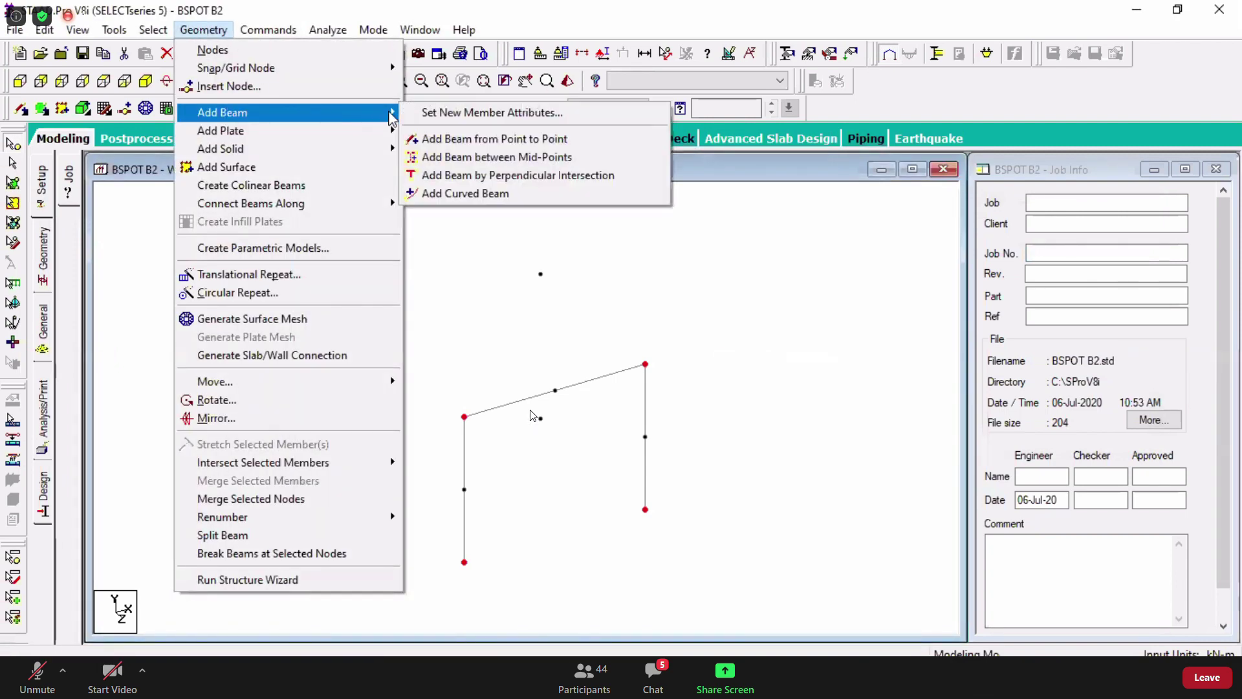
pyautogui.click(477, 140)
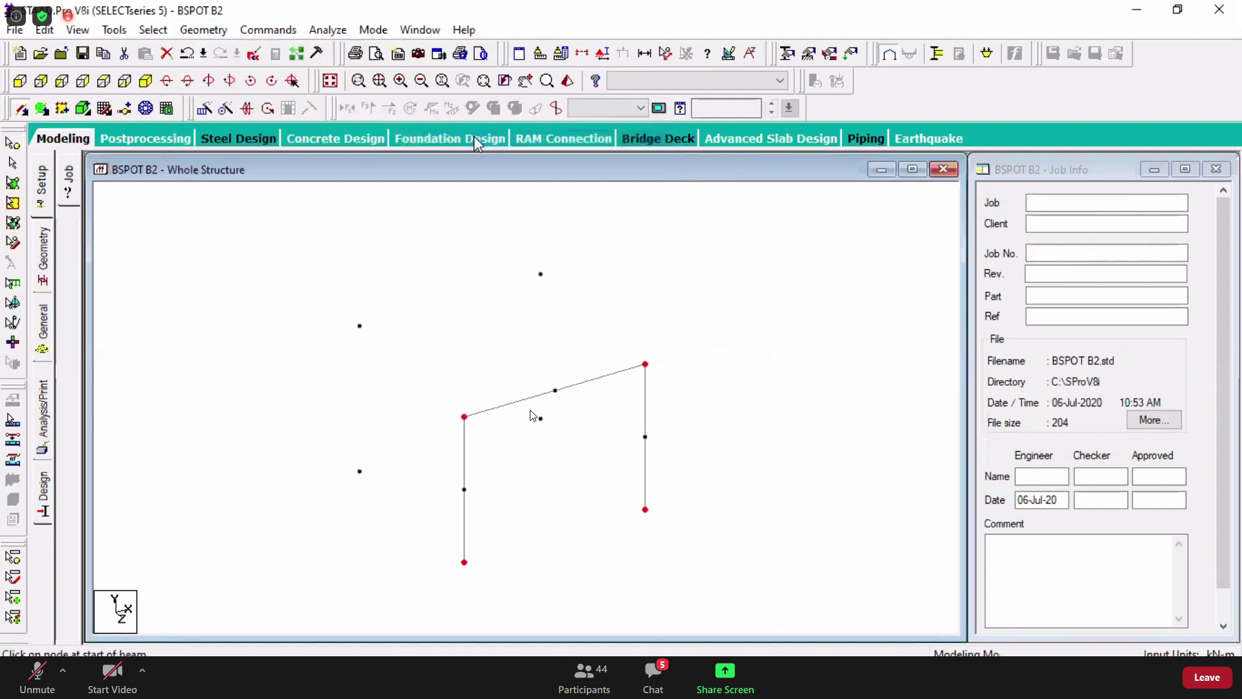
pyautogui.click(465, 417)
pyautogui.click(361, 326)
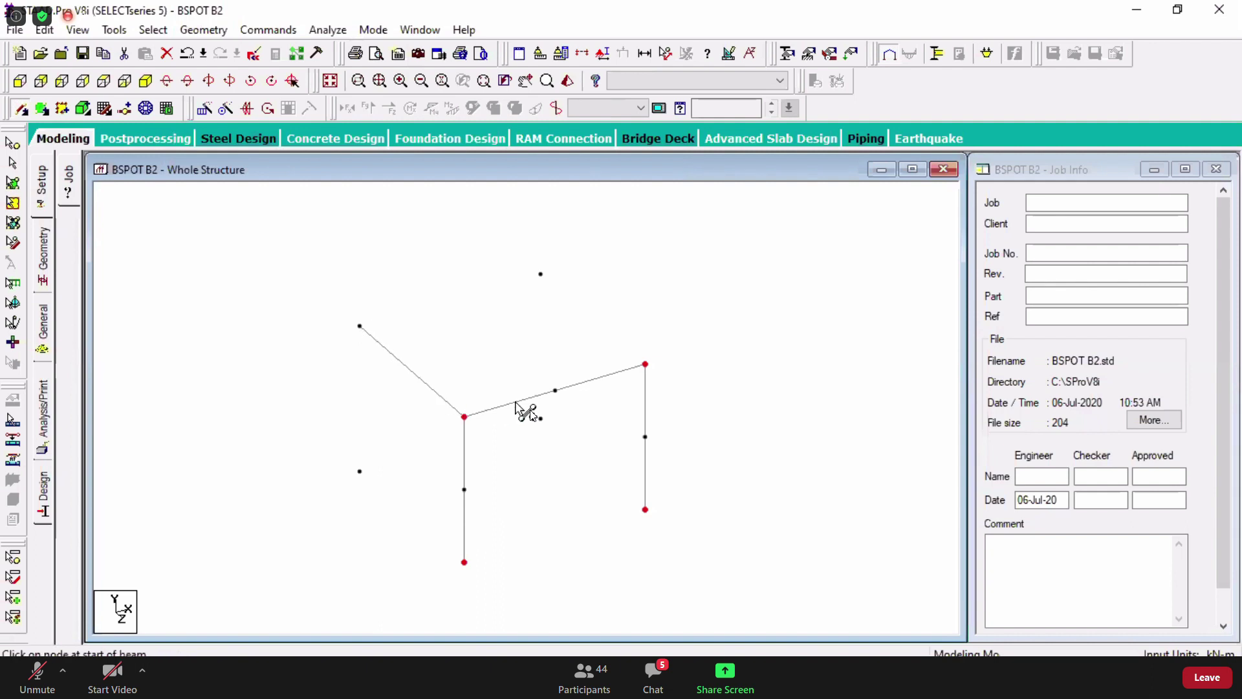
pyautogui.moveTo(645, 365); pyautogui.dragTo(541, 274)
# - Add the two rear columns and the rear top beam between the copied nodes, and accept the auto save
pyautogui.moveTo(360, 326)
pyautogui.mouseDown()
pyautogui.moveTo(377, 388)
pyautogui.moveTo(366, 479)
pyautogui.moveTo(360, 471)
pyautogui.mouseUp()
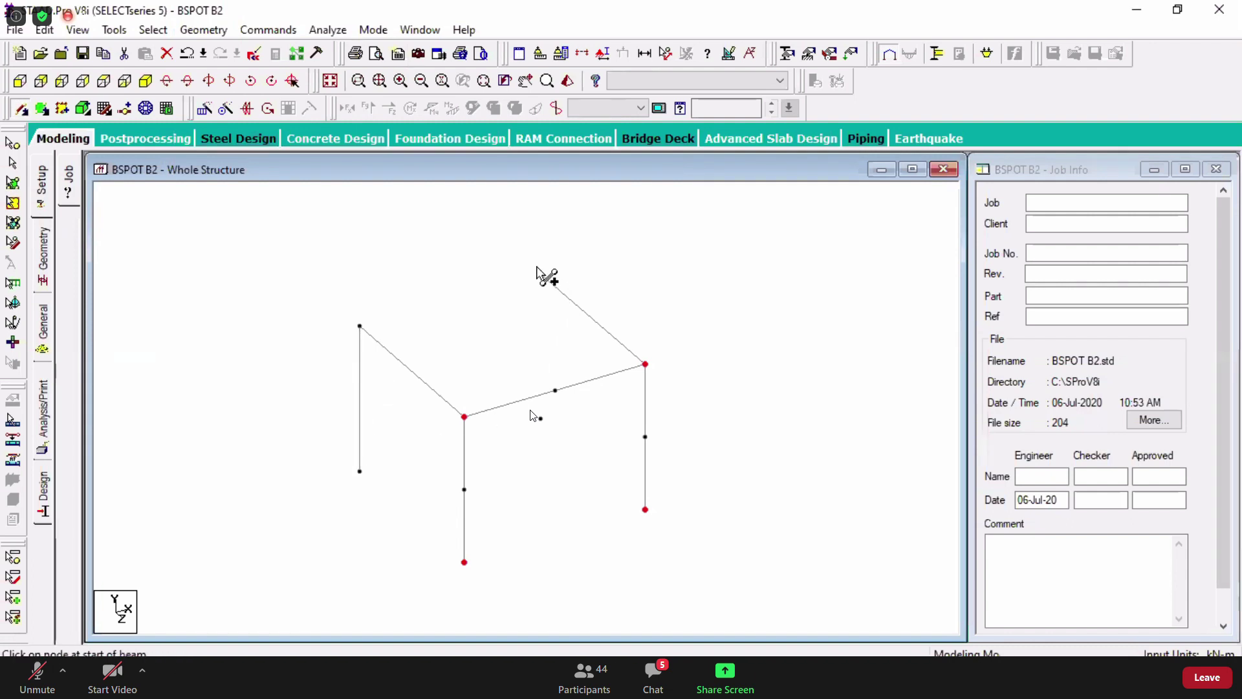
pyautogui.moveTo(540, 274)
pyautogui.mouseDown()
pyautogui.moveTo(561, 402)
pyautogui.moveTo(552, 424)
pyautogui.moveTo(541, 418)
pyautogui.mouseUp()
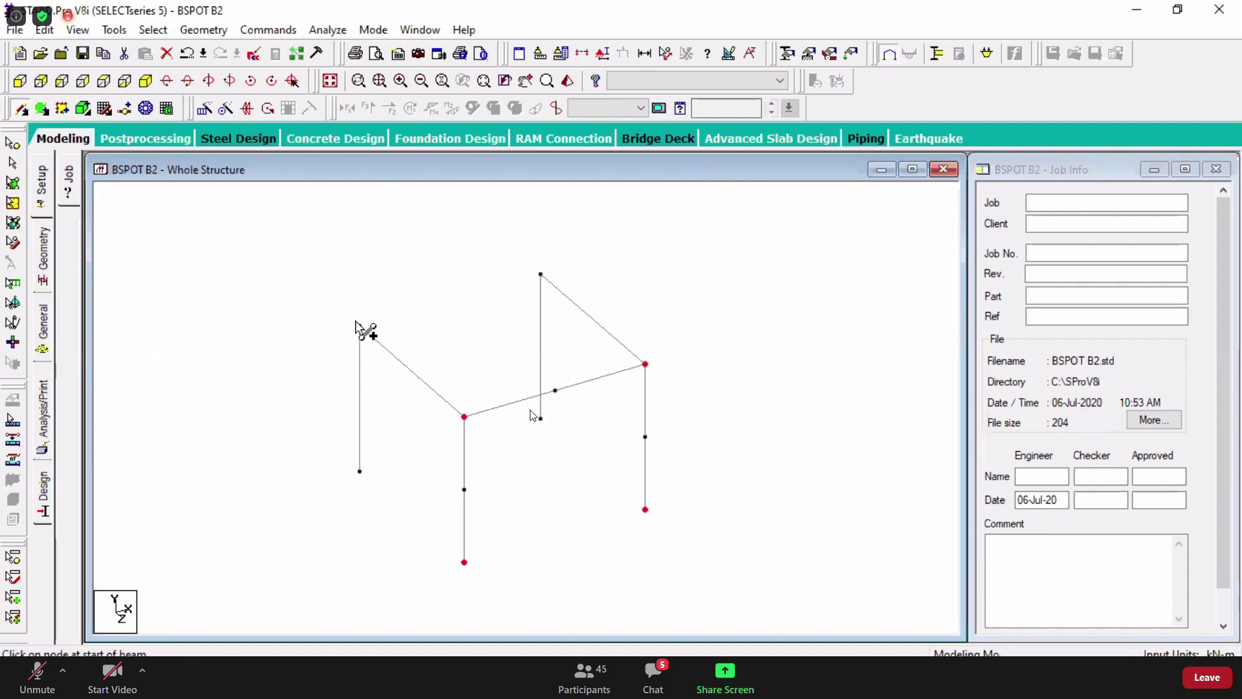
pyautogui.moveTo(360, 327); pyautogui.dragTo(540, 274)
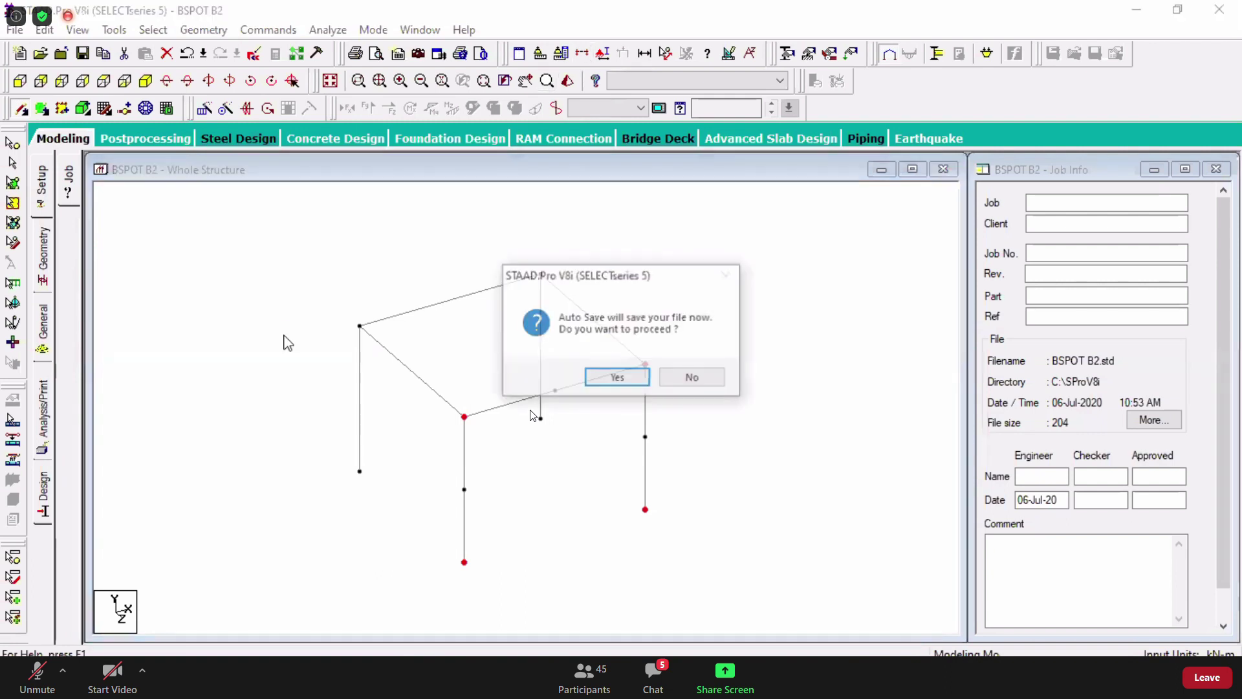
pyautogui.press('Return')
# - Add beams between mid-points, joining the two Z-direction roof beams and linking that middle beam to the rear top beam
pyautogui.click(203, 30)
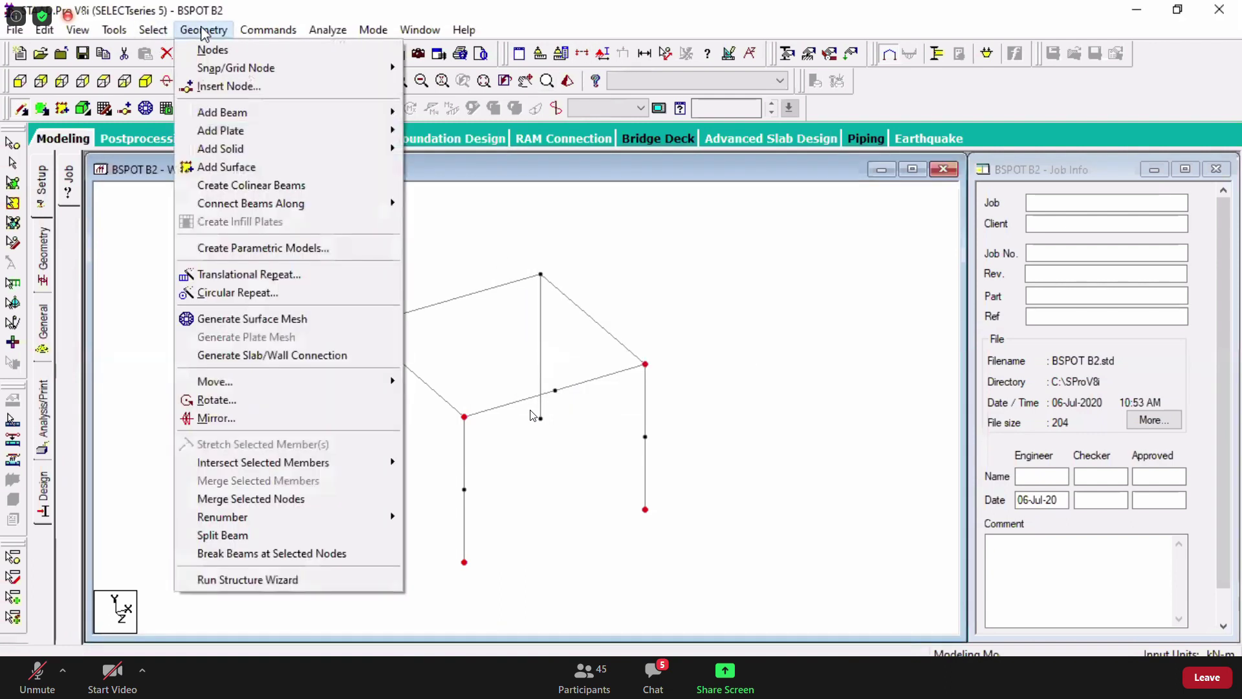
pyautogui.moveTo(313, 115)
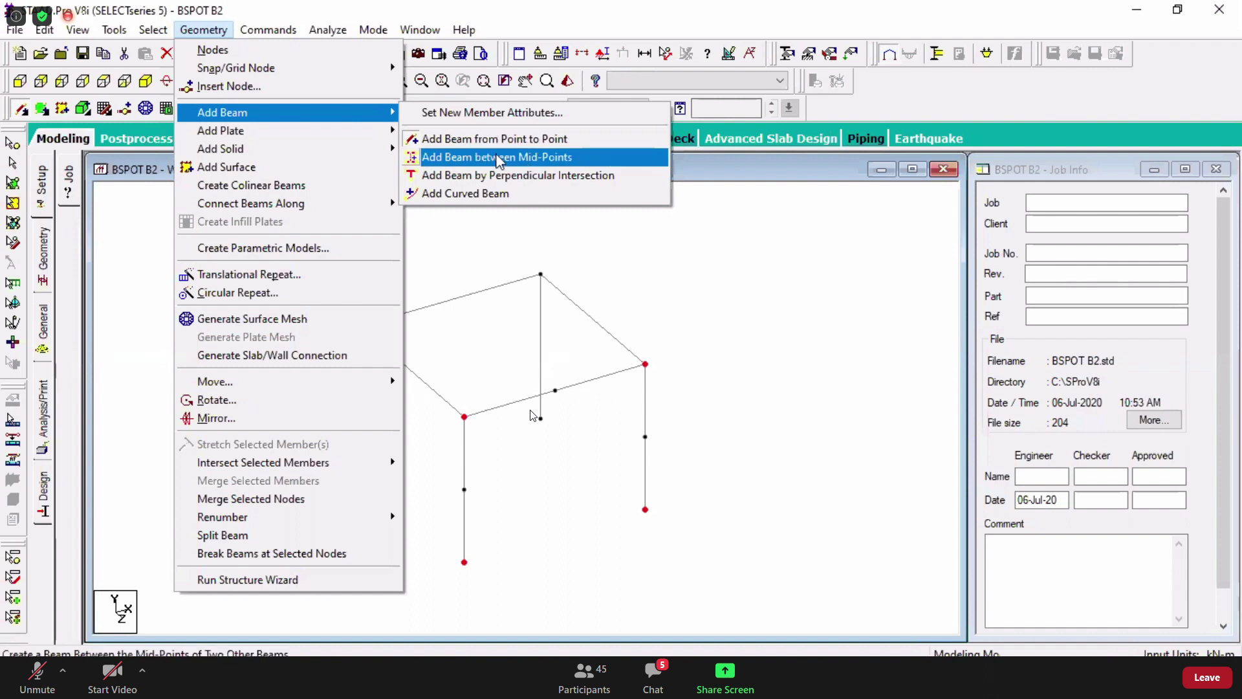
pyautogui.click(529, 163)
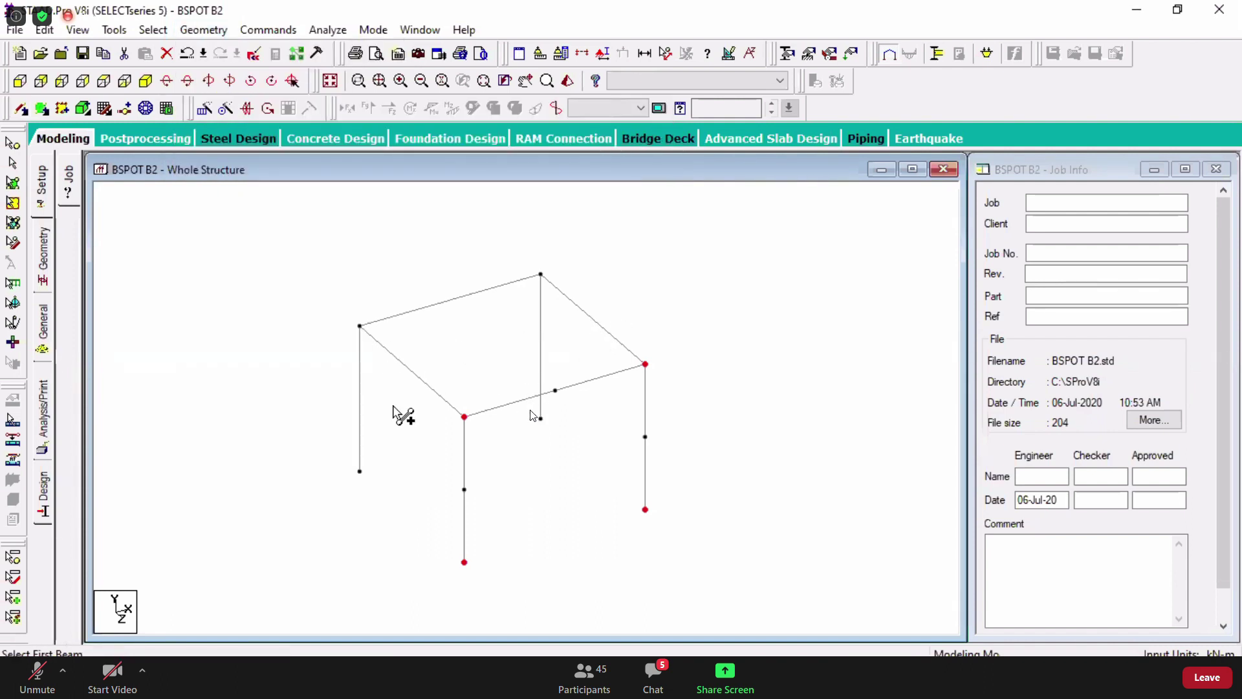
pyautogui.click(385, 347)
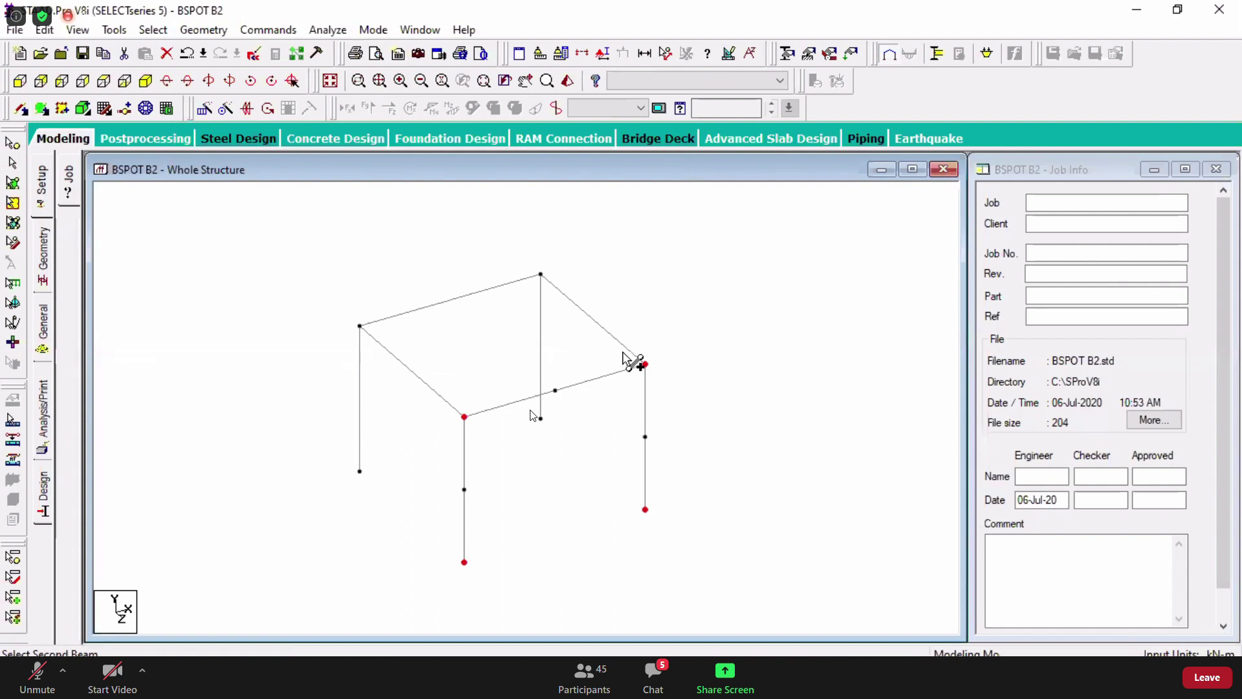
pyautogui.click(585, 314)
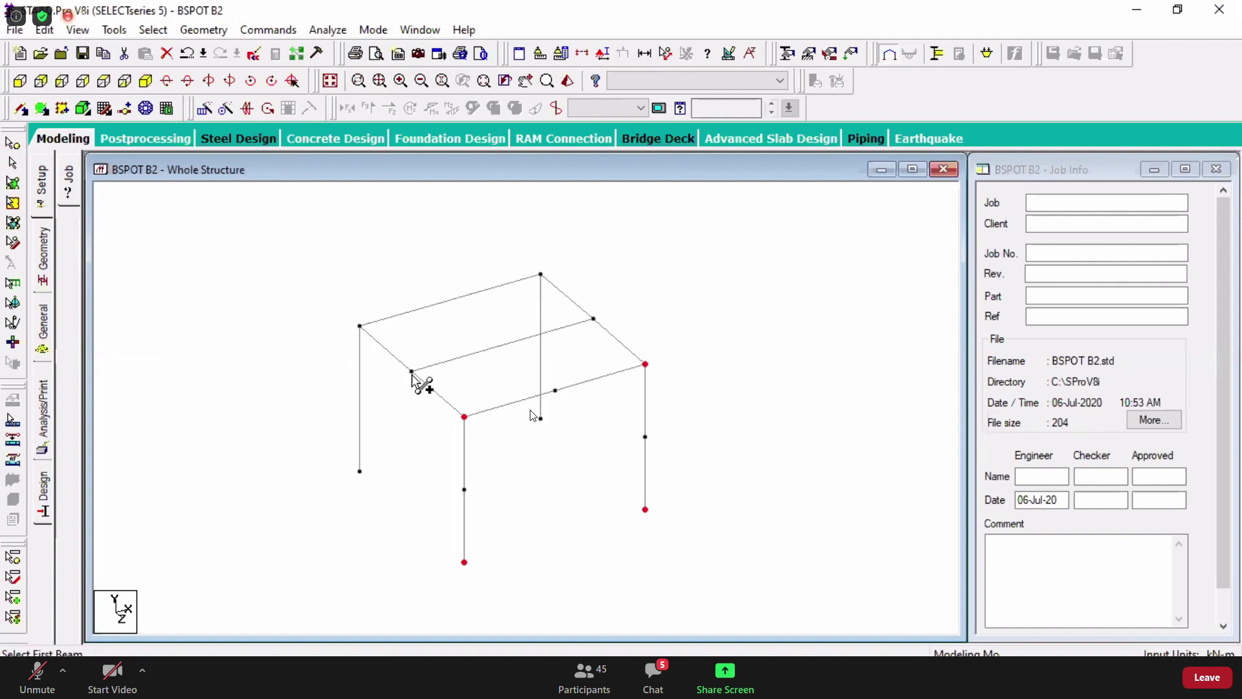
pyautogui.click(508, 343)
pyautogui.click(448, 299)
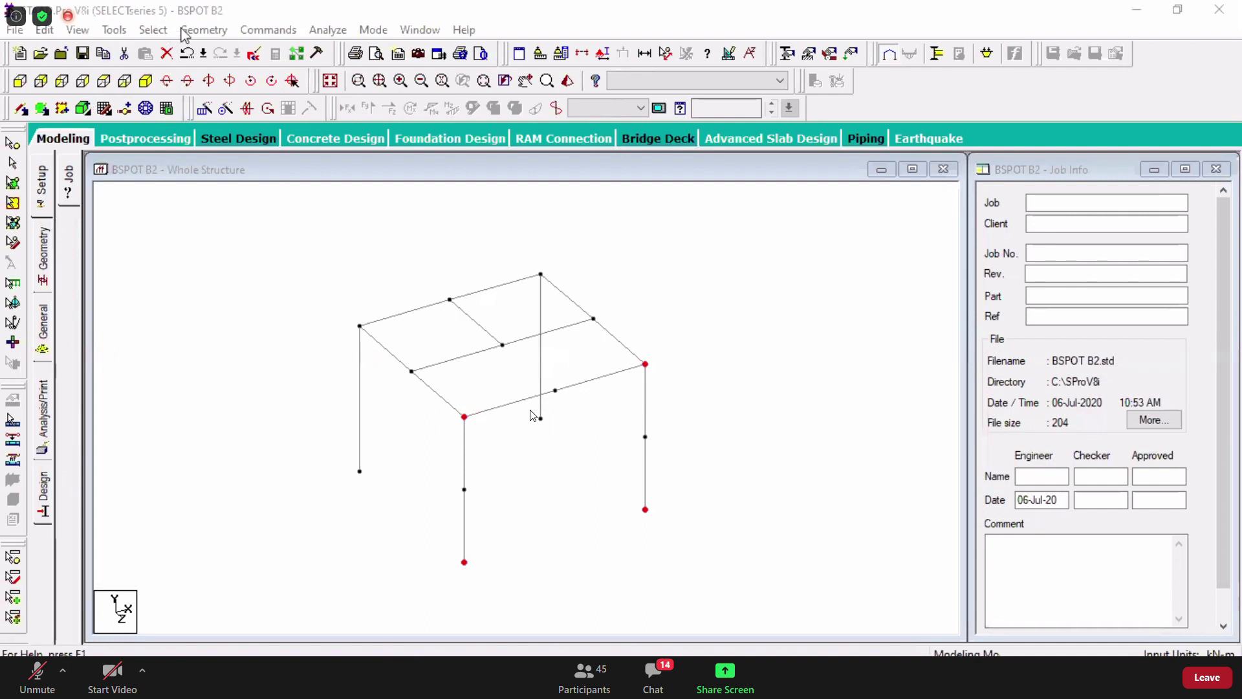
# - Add a beam by perpendicular intersection from the front top beam's mid-node to the middle roof beam
pyautogui.click(212, 33)
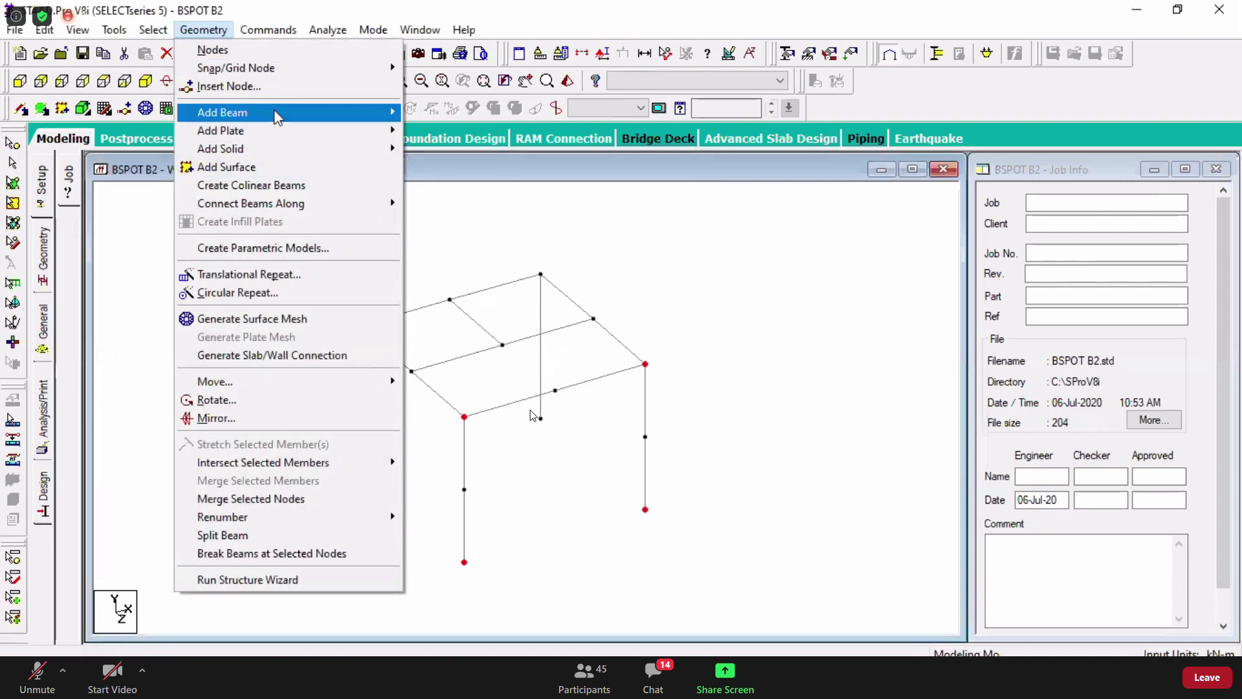
pyautogui.moveTo(278, 115)
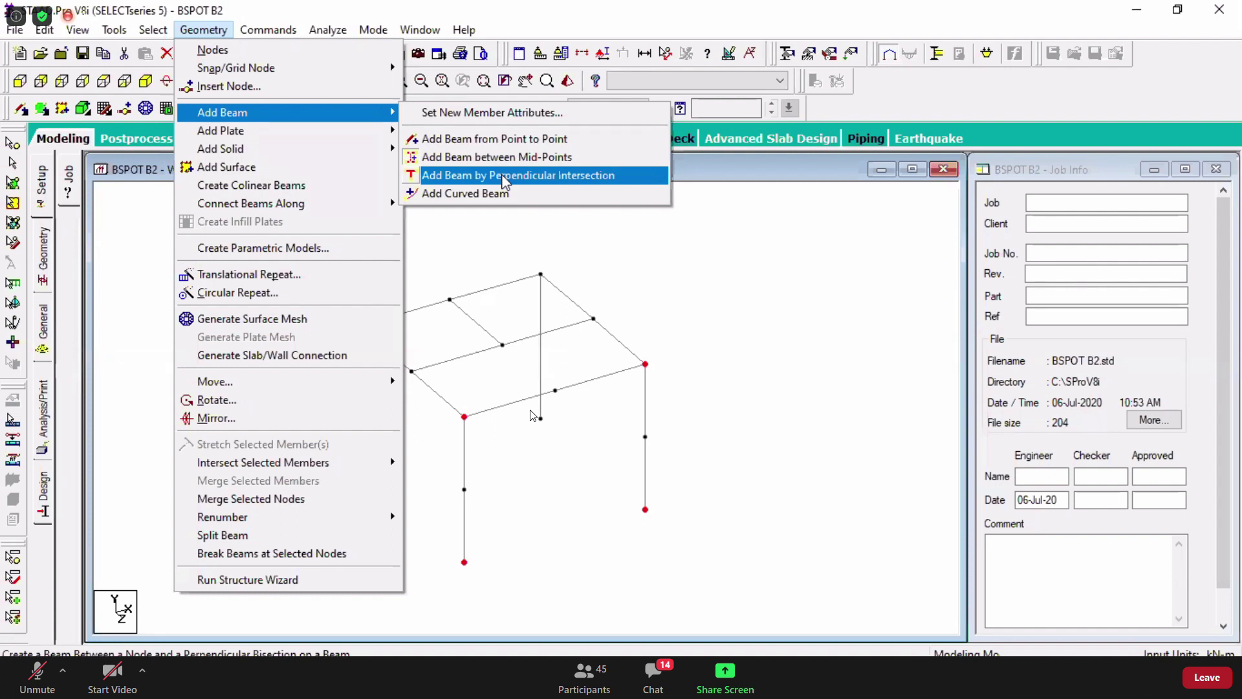
pyautogui.click(504, 176)
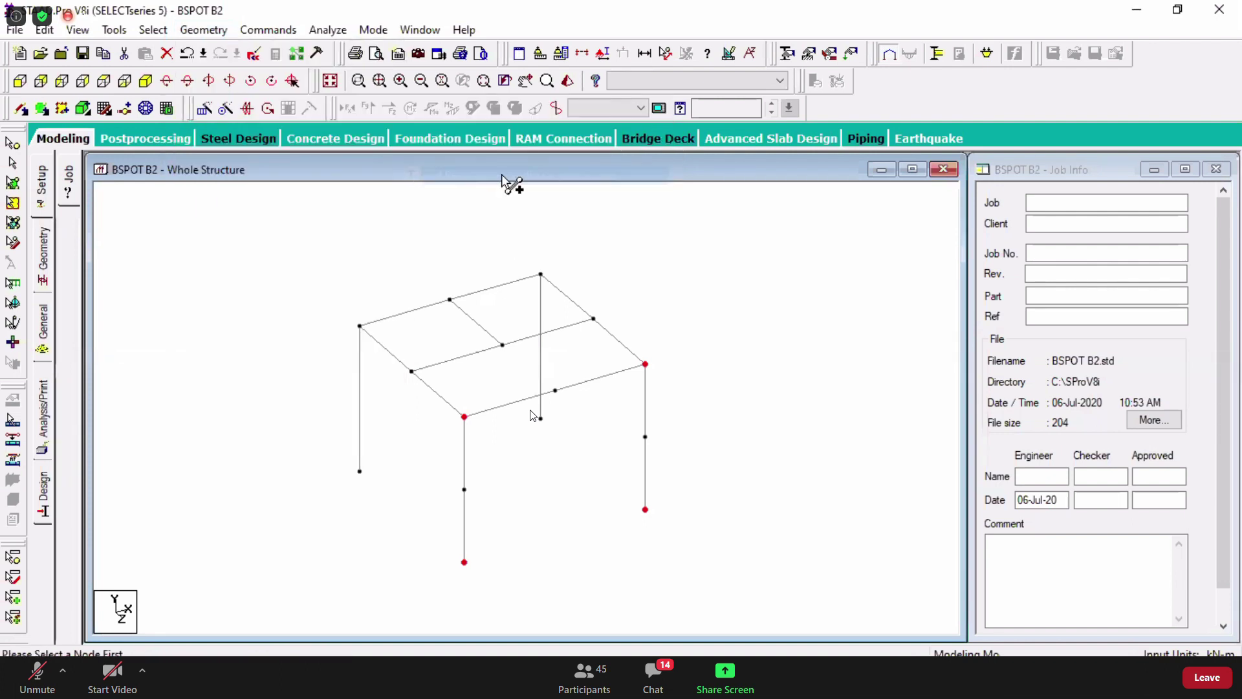
pyautogui.click(485, 331)
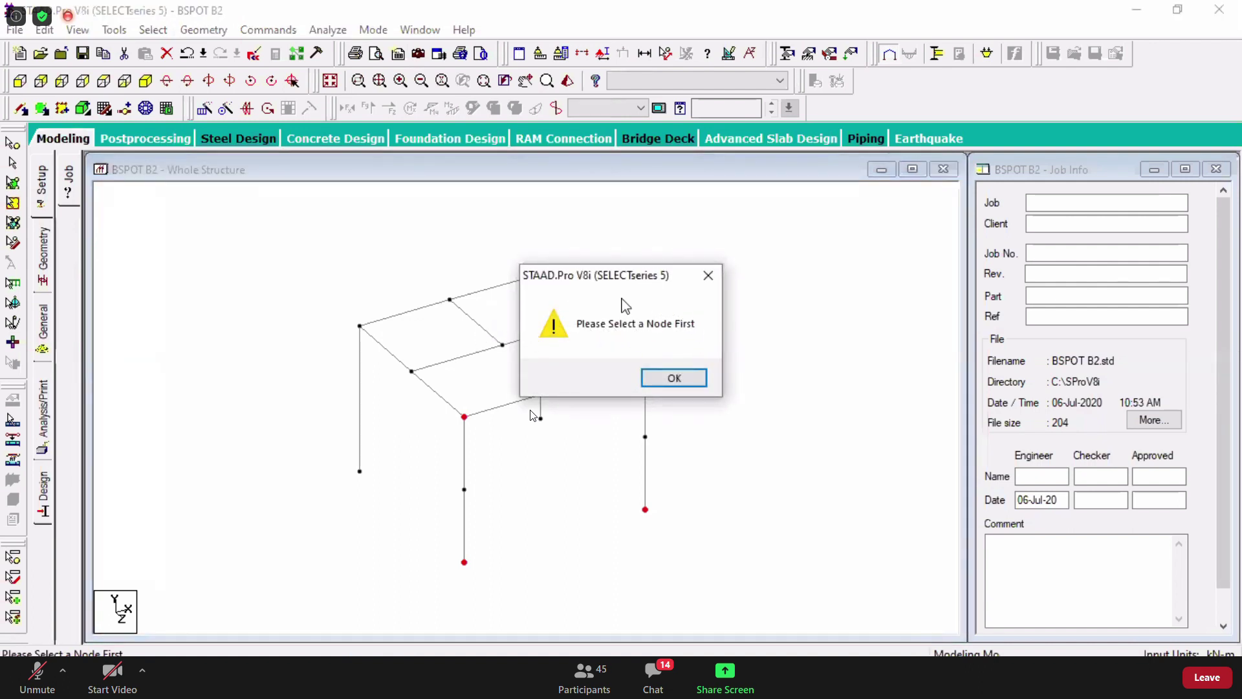
pyautogui.click(674, 378)
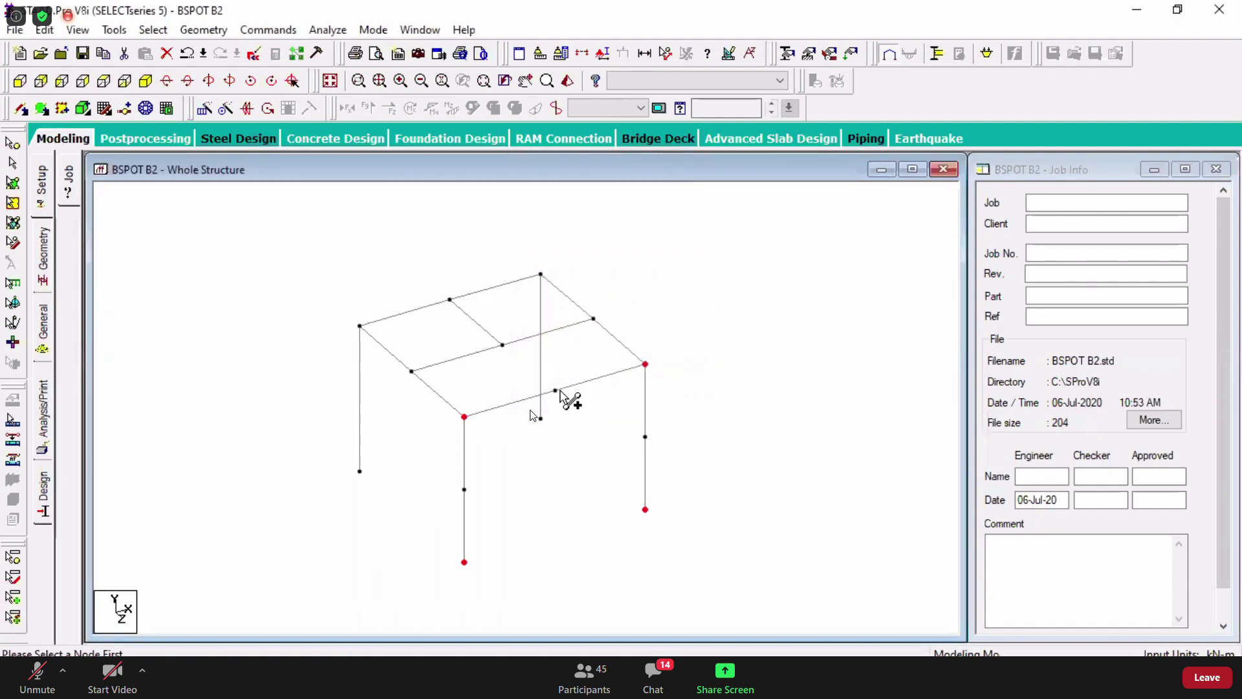
pyautogui.click(556, 390)
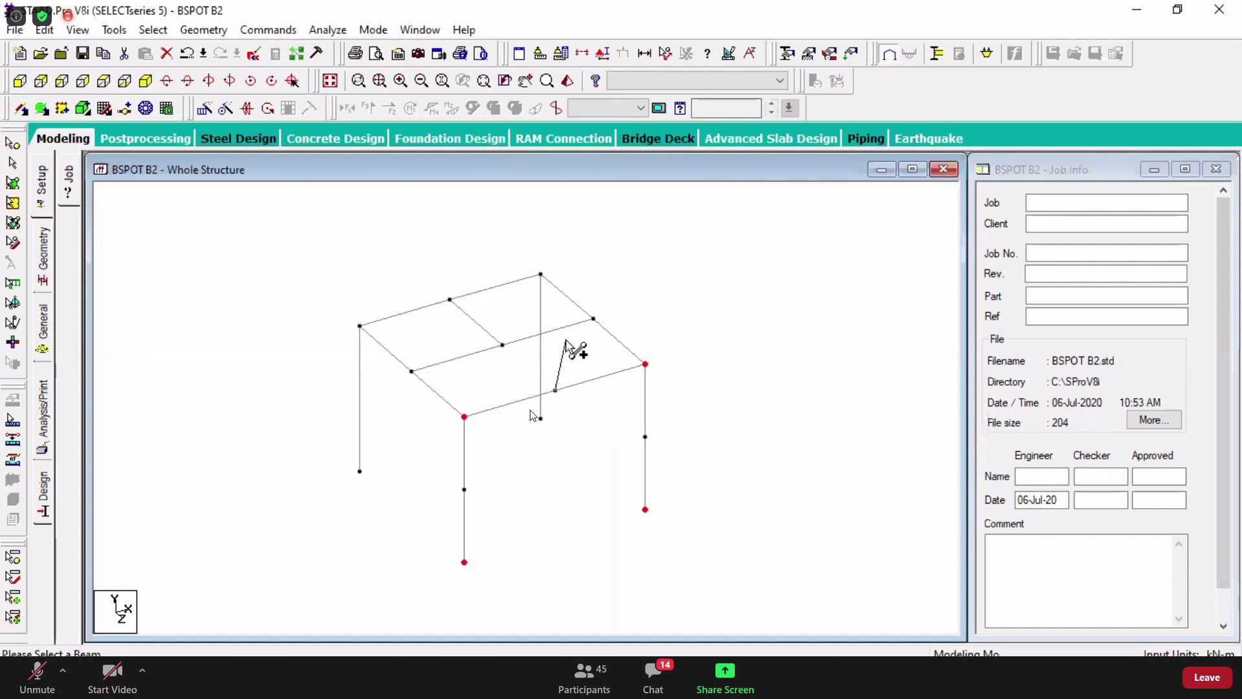
pyautogui.click(443, 367)
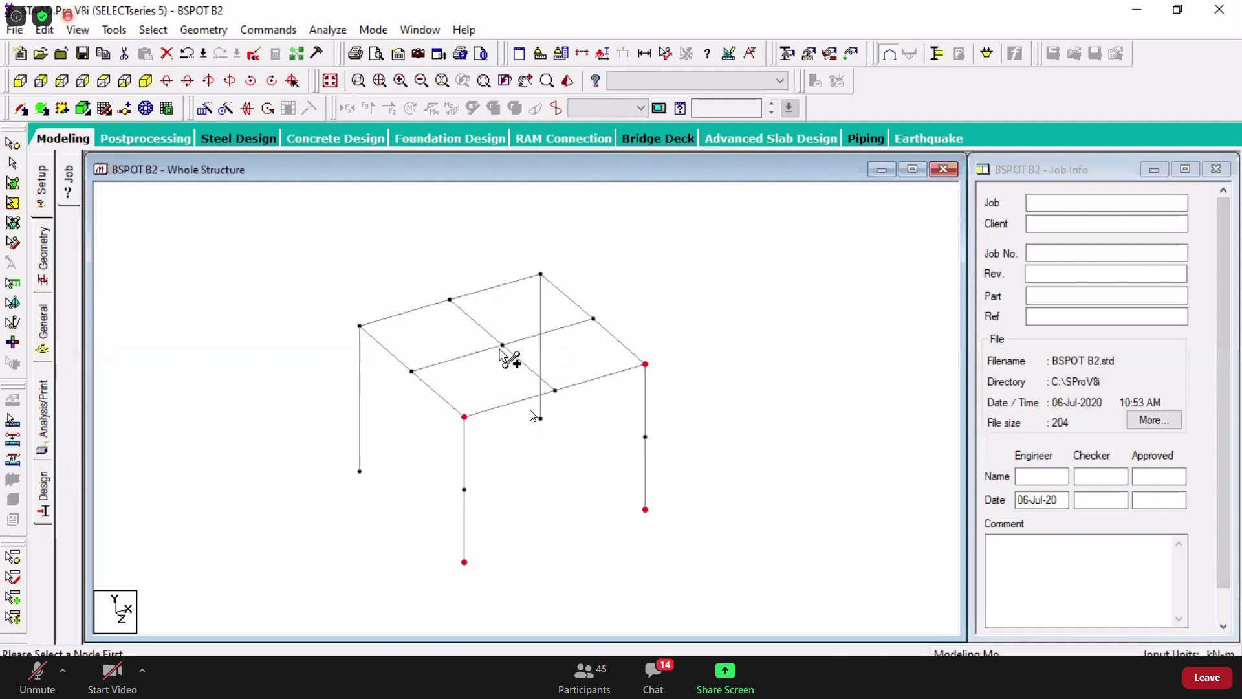
pyautogui.click(465, 491)
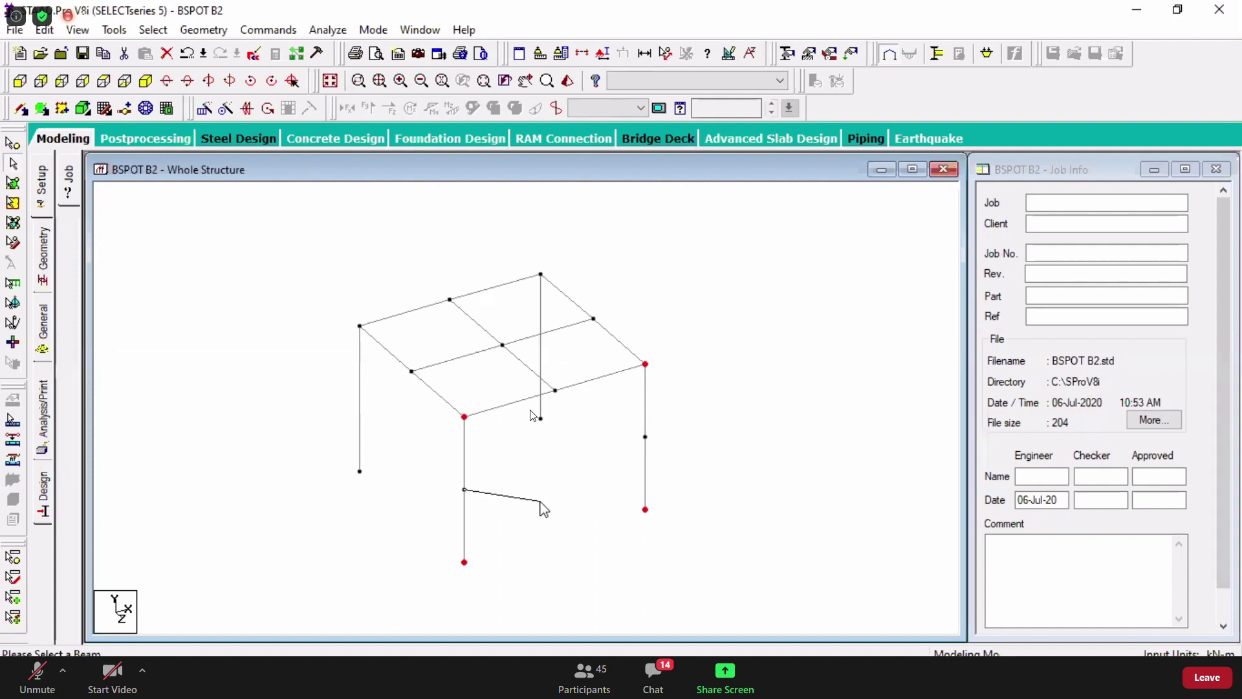
pyautogui.scroll(-1, 501, 421)
pyautogui.scroll(1, 533, 417)
pyautogui.press('Escape')
pyautogui.moveTo(621, 424); pyautogui.dragTo(671, 456)
pyautogui.press('Delete')
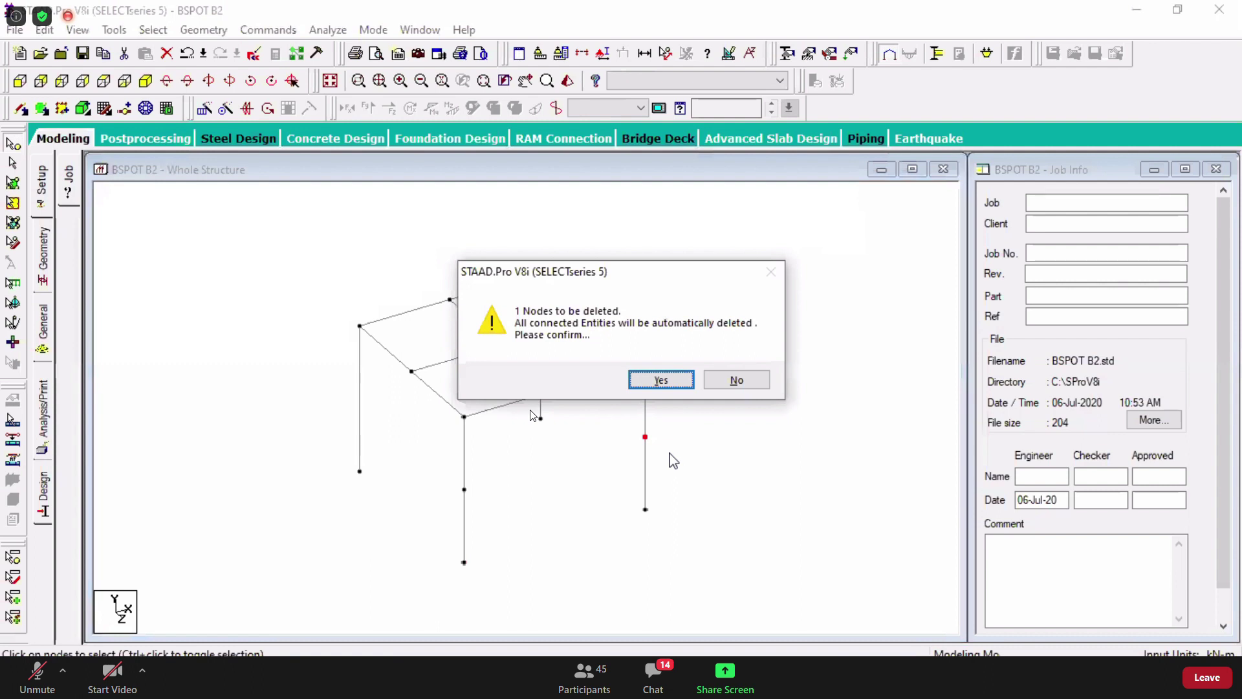
pyautogui.click(749, 382)
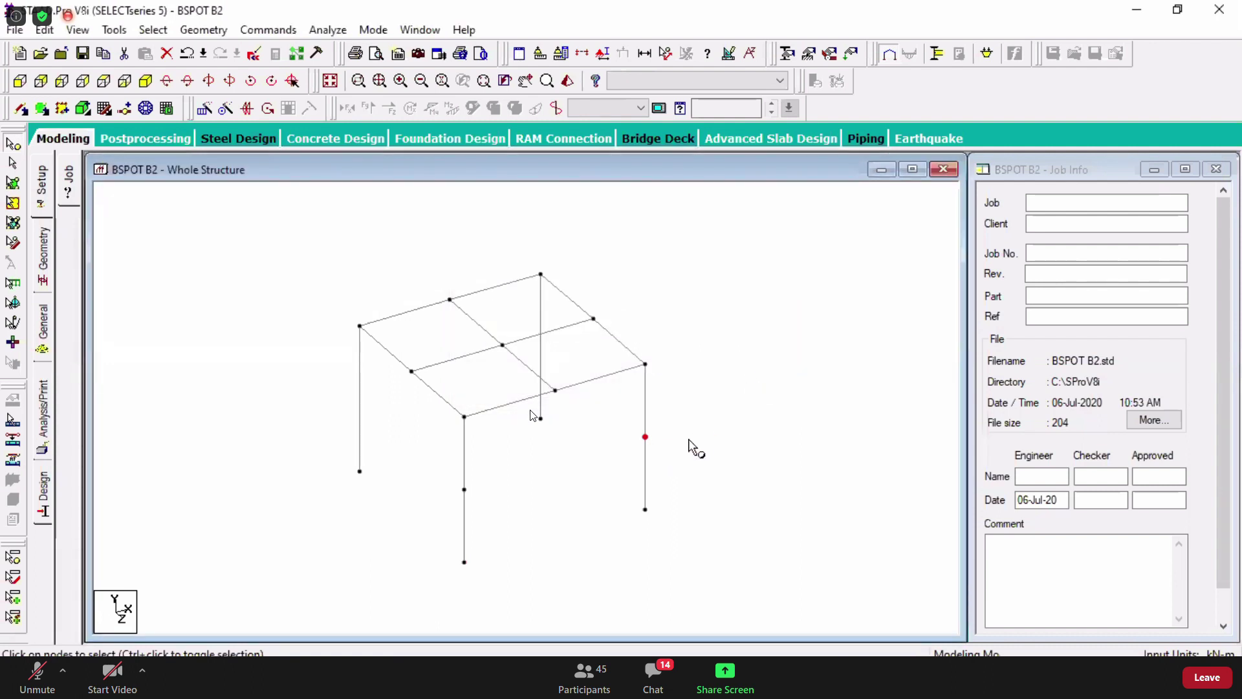
# - Merge the upper and lower segments of the front frame's right column into one member
pyautogui.click(12, 163)
pyautogui.click(644, 407)
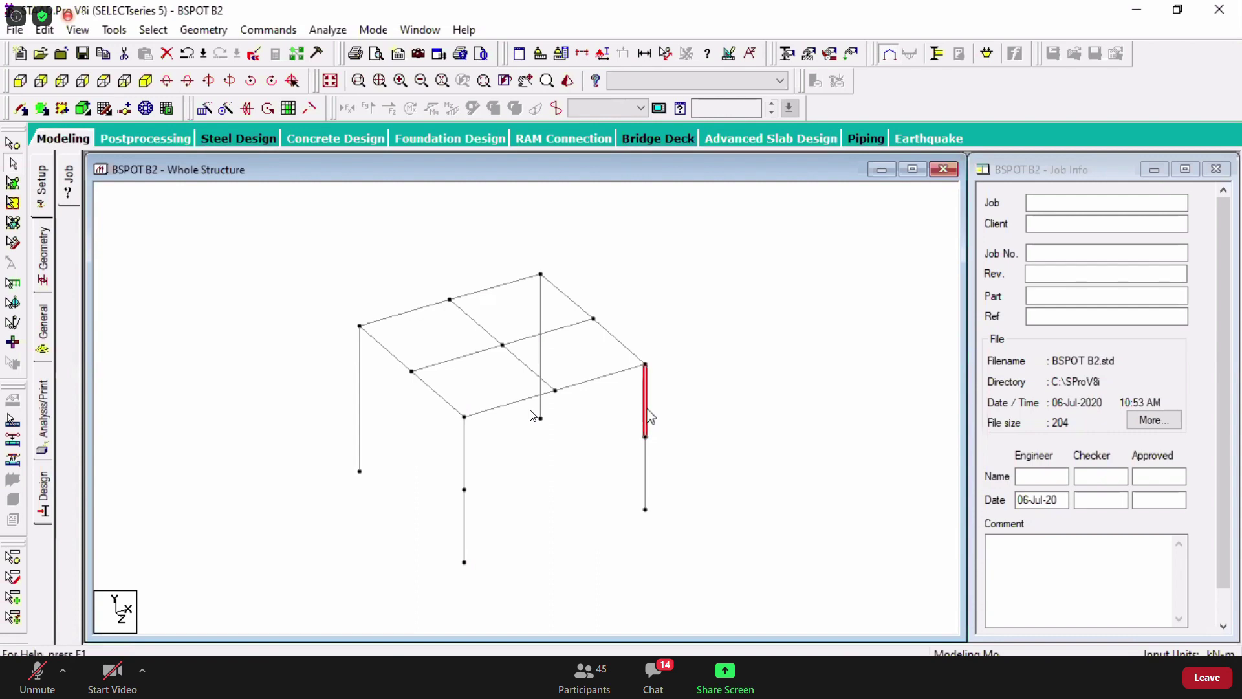
pyautogui.keyDown('ctrl'); pyautogui.click(648, 462); pyautogui.keyUp('ctrl')
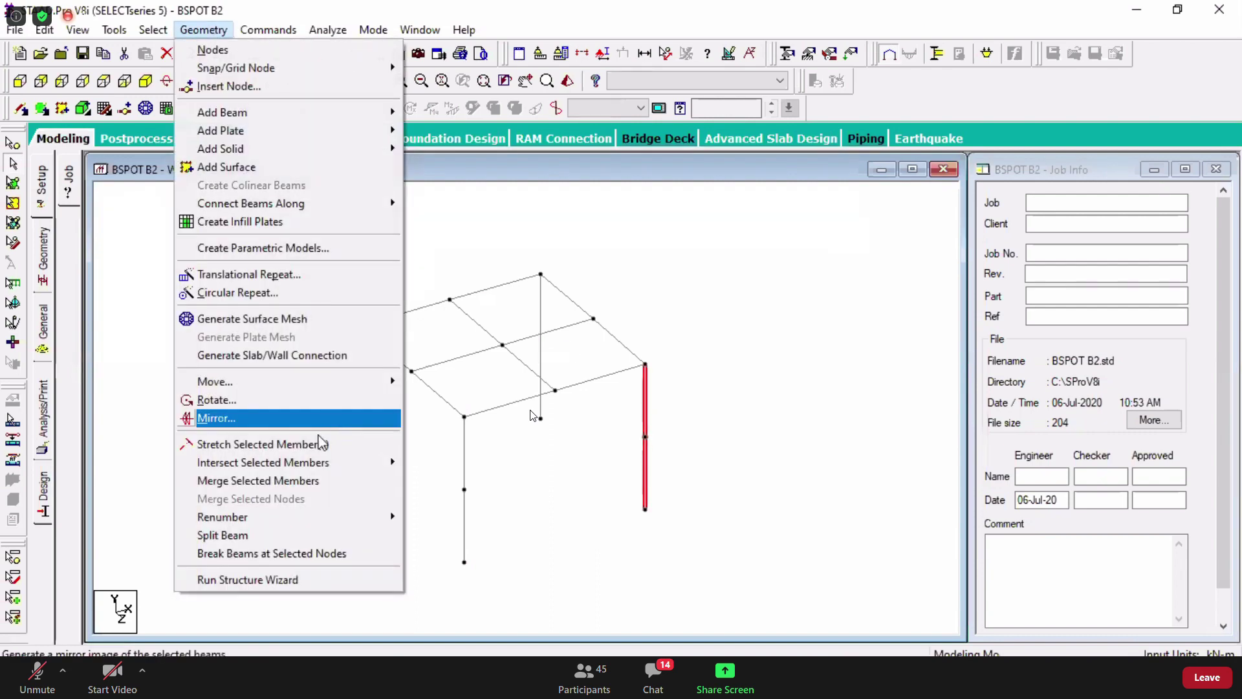
pyautogui.click(299, 480)
pyautogui.click(715, 197)
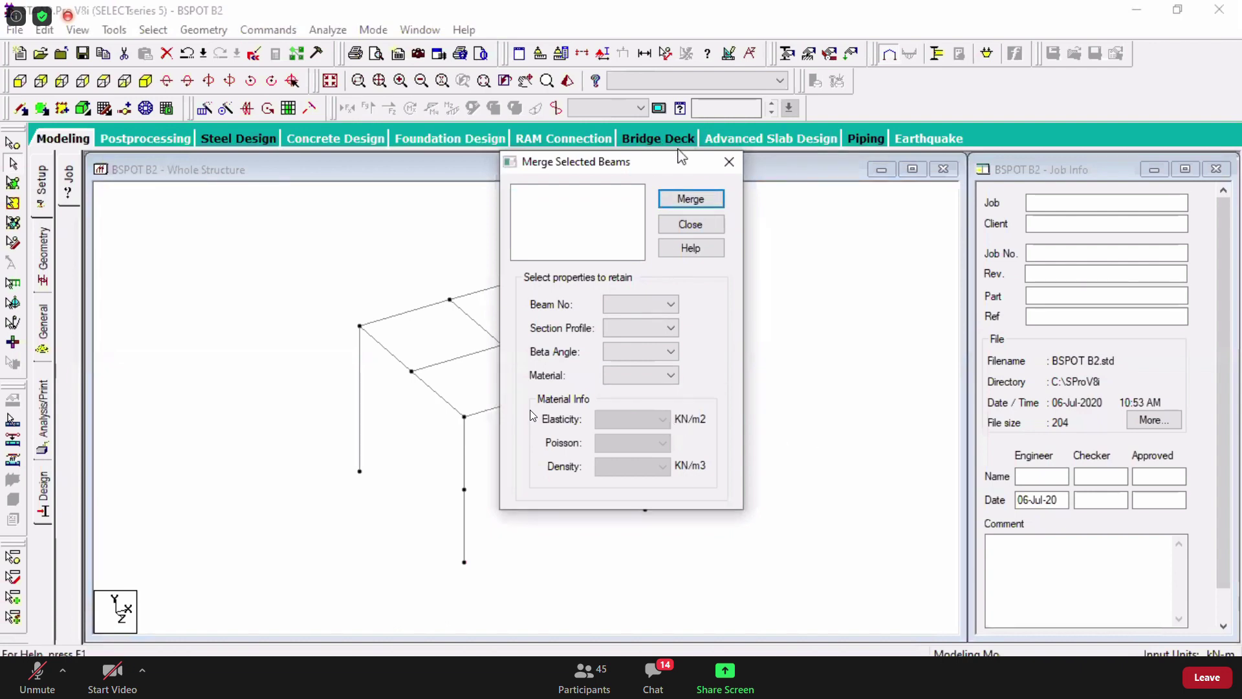
pyautogui.click(690, 224)
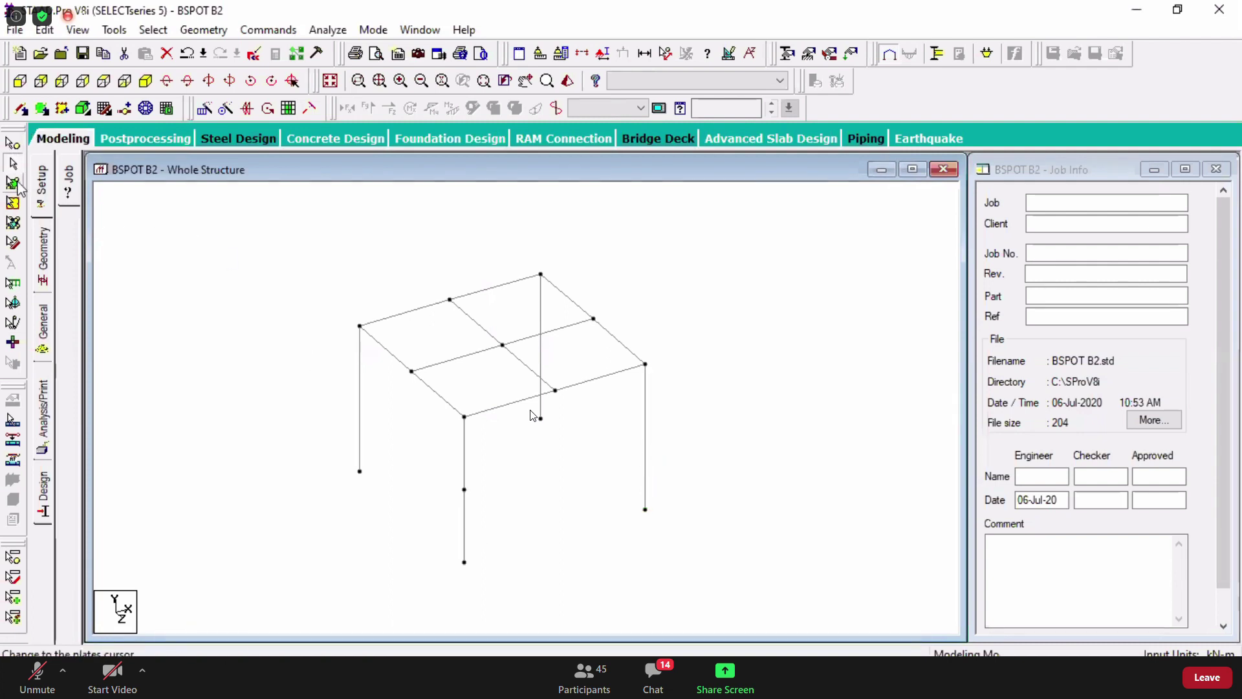
# - Add a beam by perpendicular intersection from the front left column's mid-node to the front right column
pyautogui.click(203, 30)
pyautogui.moveTo(315, 127)
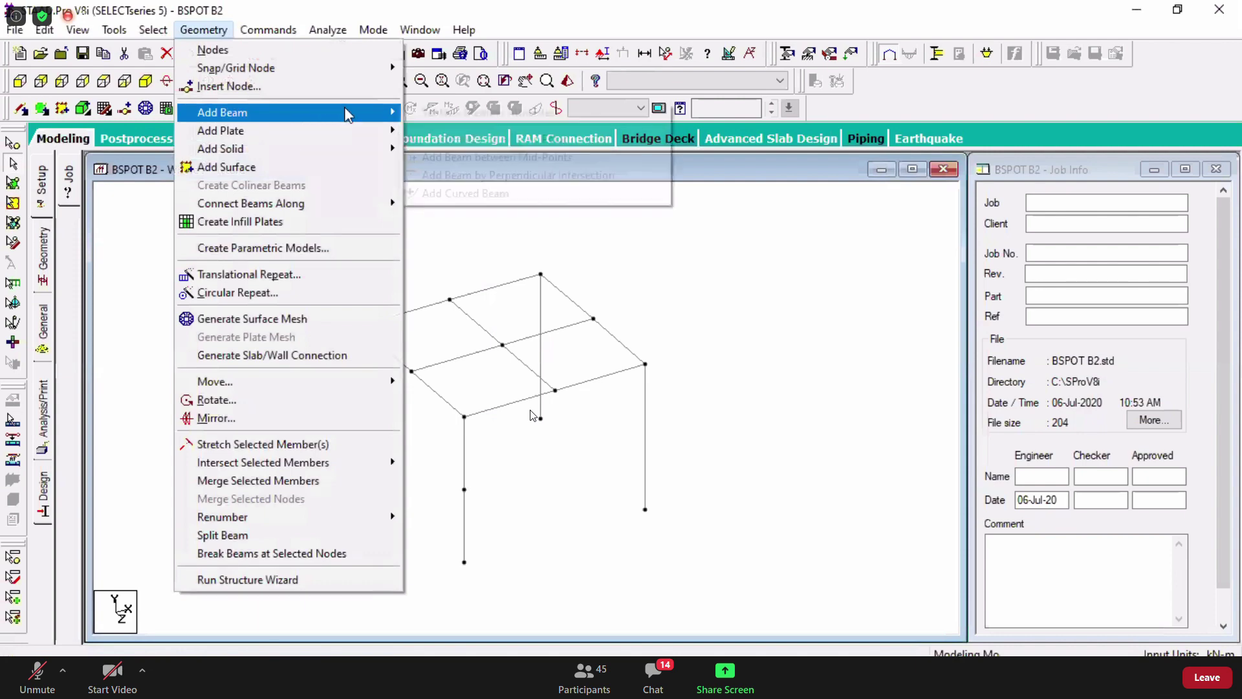
pyautogui.click(471, 176)
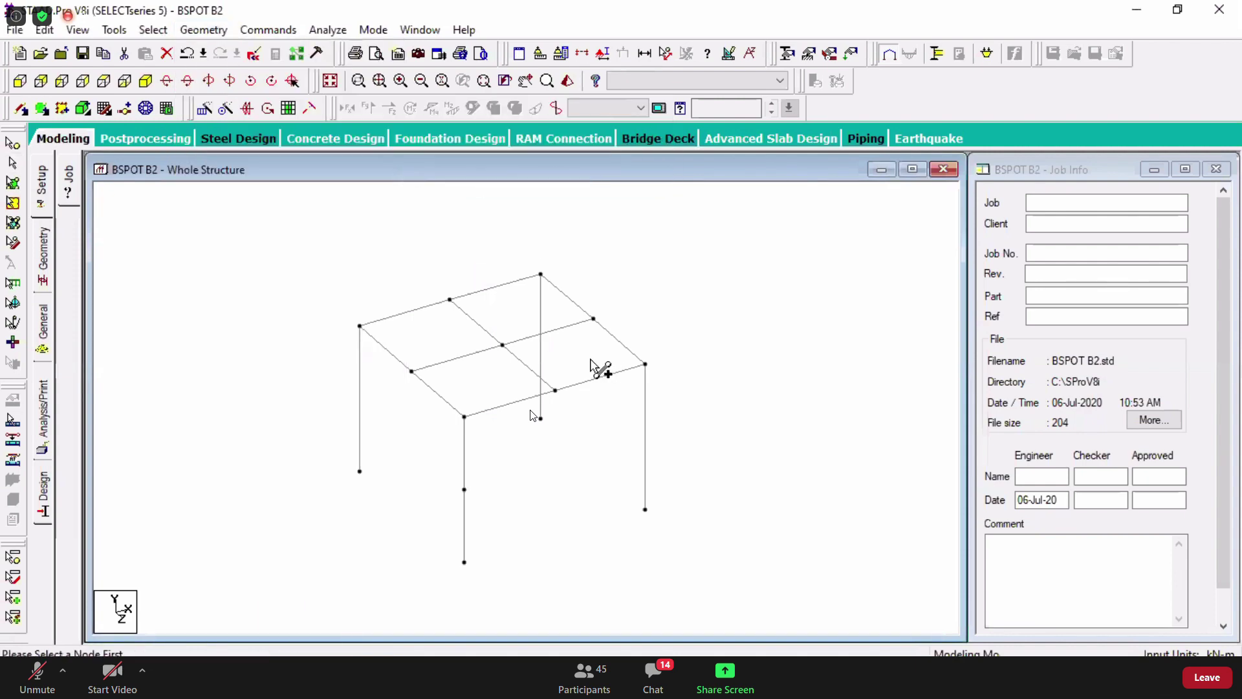
pyautogui.click(465, 489)
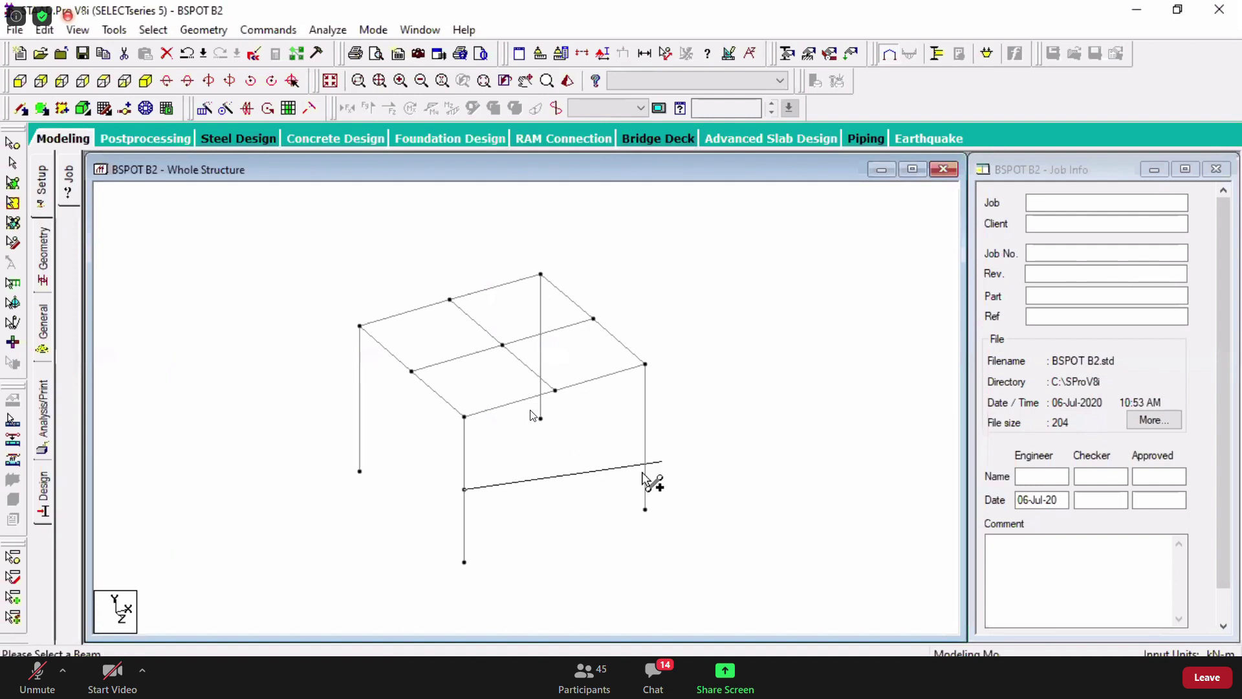
pyautogui.click(645, 403)
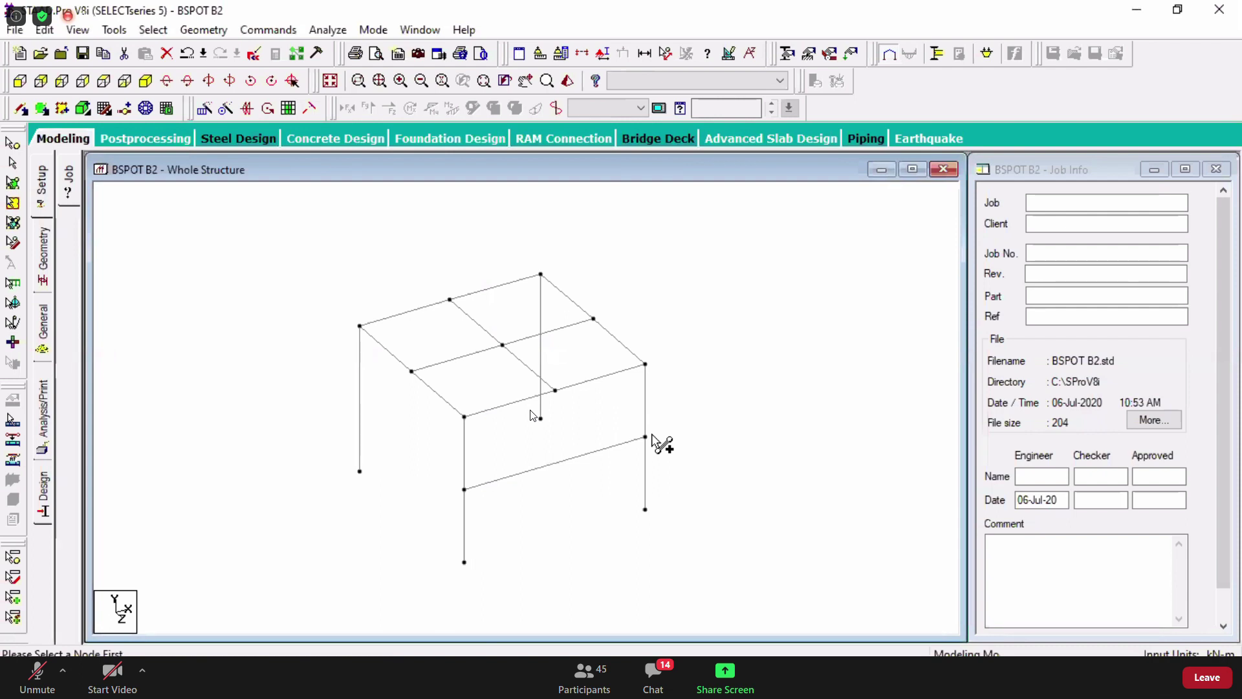
pyautogui.click(206, 30)
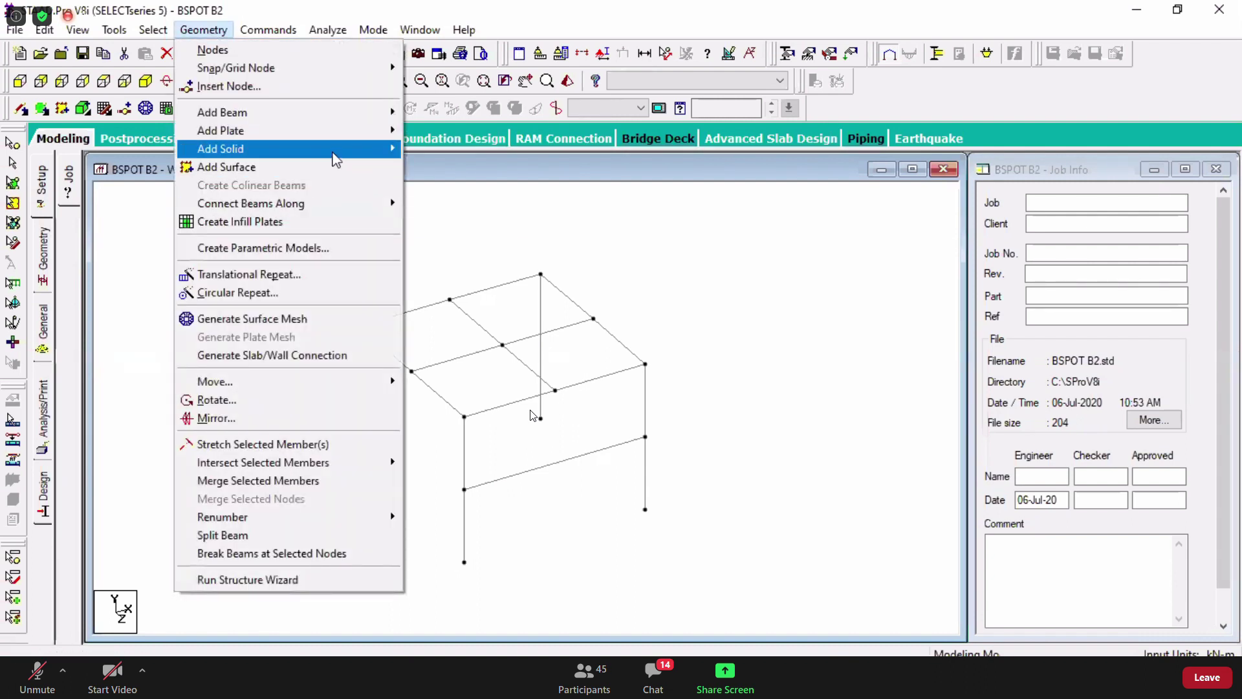
pyautogui.moveTo(350, 118)
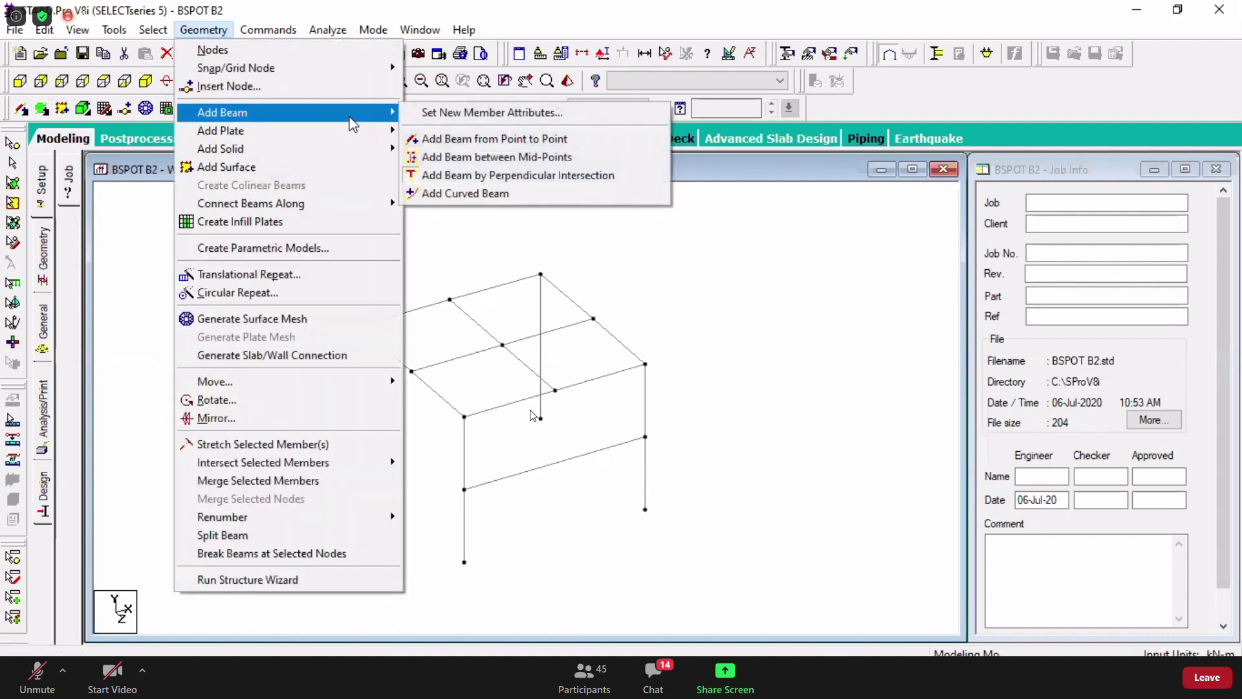
pyautogui.click(463, 194)
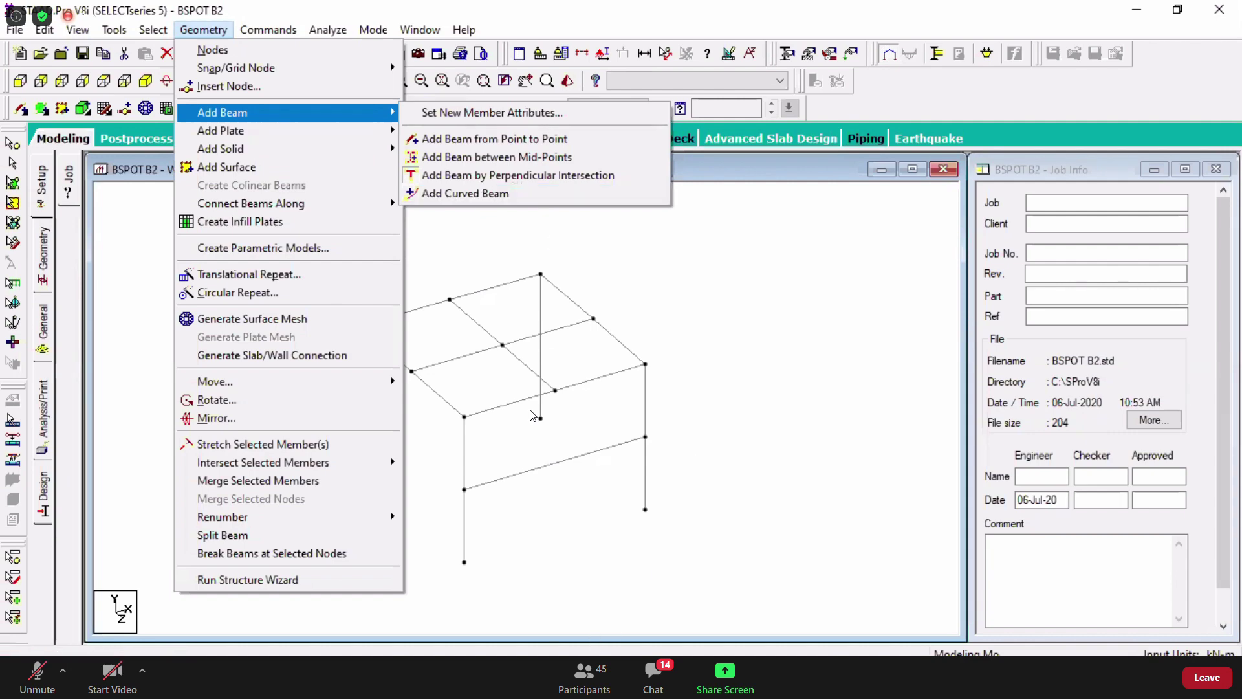
# - Switch to Paint and sketch a shallow arch with a chord joining its ends, beside the existing frame sketches
pyautogui.hotkey('alt', 'Tab')
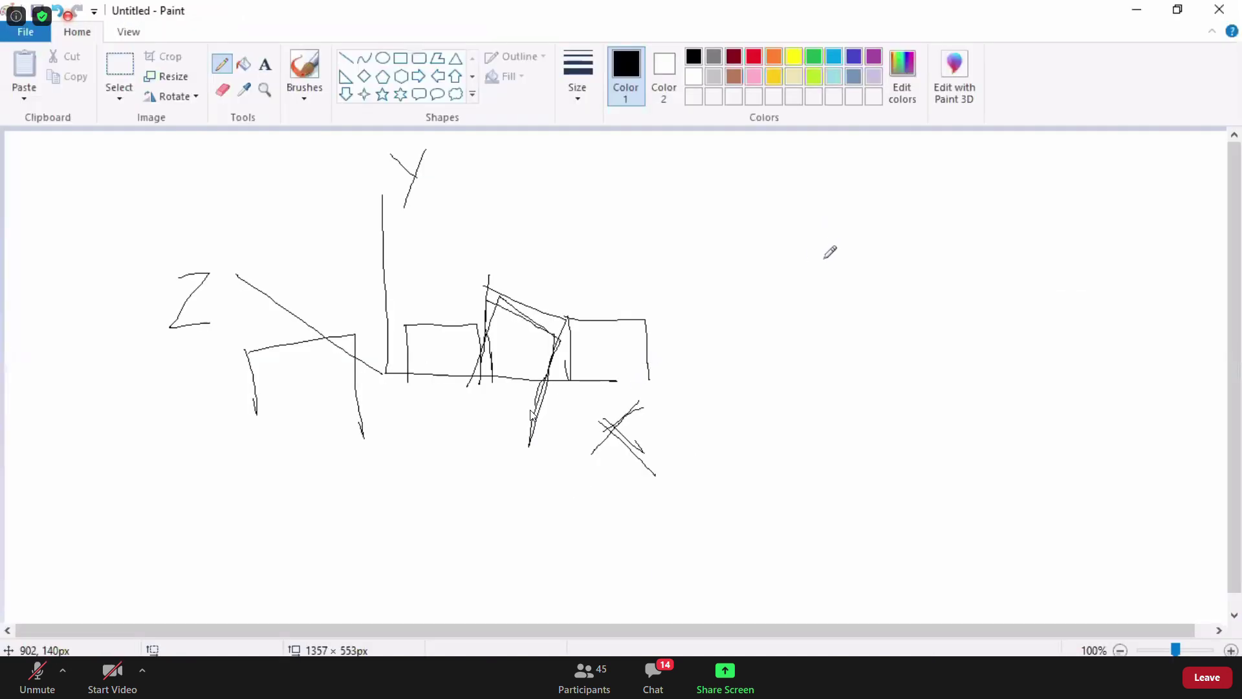
pyautogui.moveTo(776, 297); pyautogui.dragTo(1092, 277)
pyautogui.moveTo(775, 297)
pyautogui.mouseDown()
pyautogui.moveTo(859, 216)
pyautogui.moveTo(909, 206)
pyautogui.moveTo(1015, 220)
pyautogui.moveTo(1086, 278)
pyautogui.mouseUp()
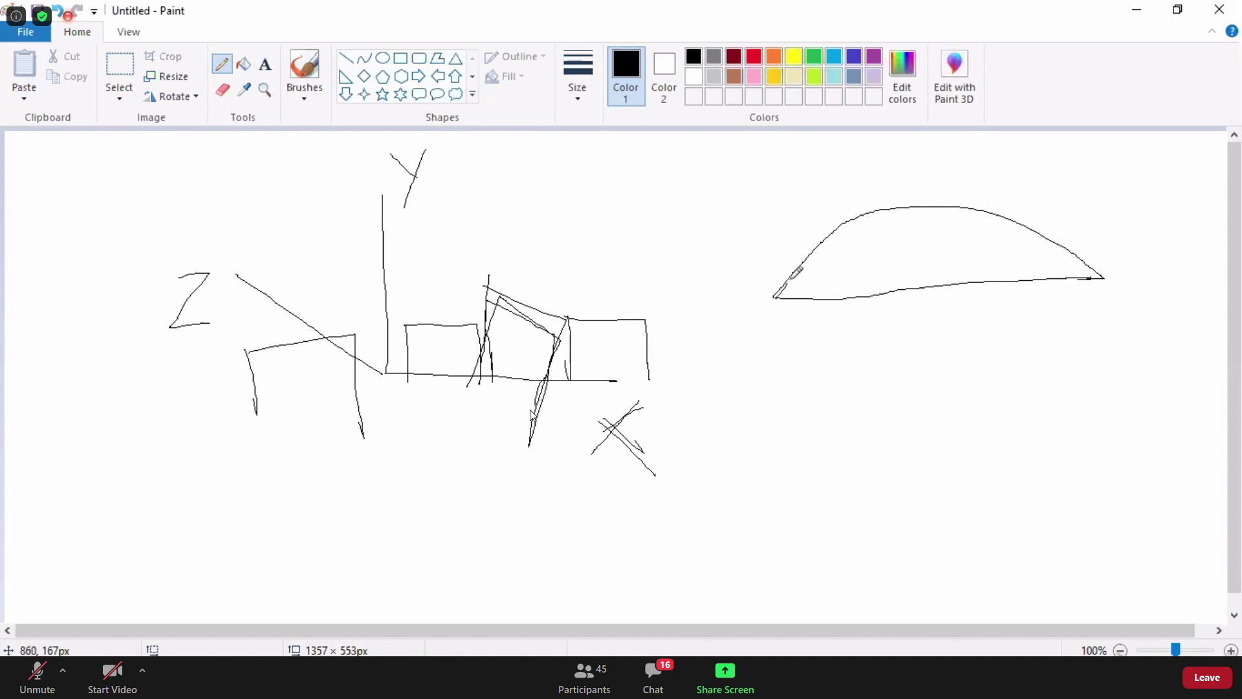
# - Extend the arch sketch into a closed oval, and sketch a smaller circle with a horizontal chord below it
pyautogui.moveTo(791, 278)
pyautogui.mouseDown()
pyautogui.moveTo(814, 246)
pyautogui.moveTo(893, 200)
pyautogui.moveTo(1049, 223)
pyautogui.moveTo(1111, 282)
pyautogui.mouseUp()
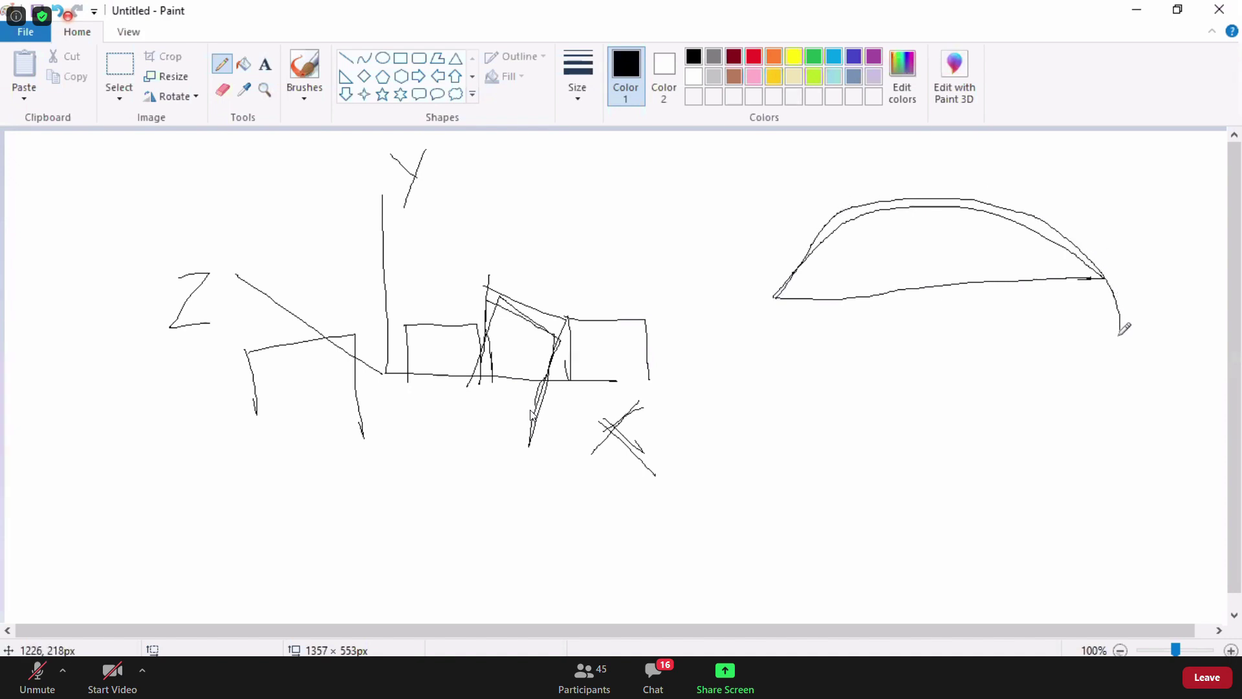
pyautogui.moveTo(1119, 333)
pyautogui.mouseDown()
pyautogui.moveTo(1094, 363)
pyautogui.moveTo(993, 400)
pyautogui.moveTo(805, 364)
pyautogui.moveTo(771, 303)
pyautogui.mouseUp()
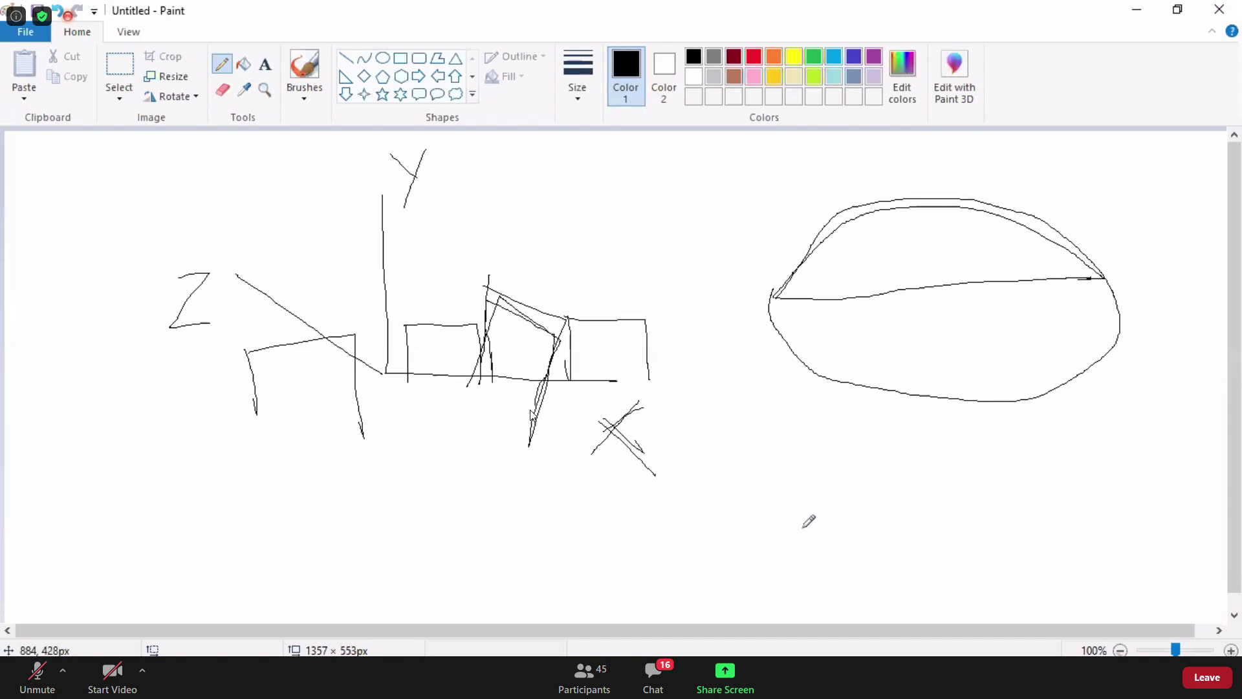
pyautogui.moveTo(802, 530)
pyautogui.mouseDown()
pyautogui.moveTo(800, 483)
pyautogui.moveTo(827, 448)
pyautogui.moveTo(876, 427)
pyautogui.moveTo(941, 469)
pyautogui.moveTo(956, 521)
pyautogui.mouseUp()
pyautogui.moveTo(813, 526)
pyautogui.mouseDown()
pyautogui.moveTo(951, 515)
pyautogui.moveTo(1000, 525)
pyautogui.mouseUp()
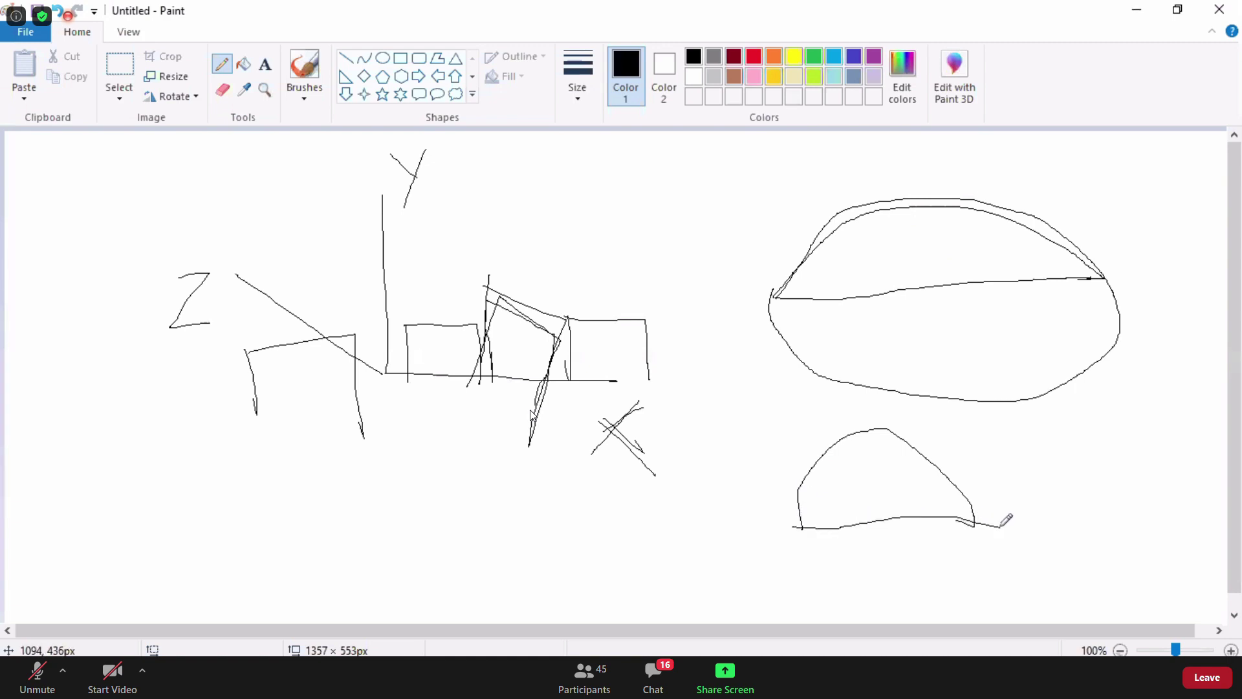
pyautogui.moveTo(823, 566)
pyautogui.mouseDown()
pyautogui.moveTo(854, 593)
pyautogui.moveTo(929, 611)
pyautogui.moveTo(971, 583)
pyautogui.moveTo(992, 526)
pyautogui.moveTo(940, 458)
pyautogui.moveTo(907, 429)
pyautogui.moveTo(819, 448)
pyautogui.moveTo(892, 427)
pyautogui.moveTo(947, 445)
pyautogui.moveTo(992, 481)
pyautogui.moveTo(1001, 529)
pyautogui.mouseUp()
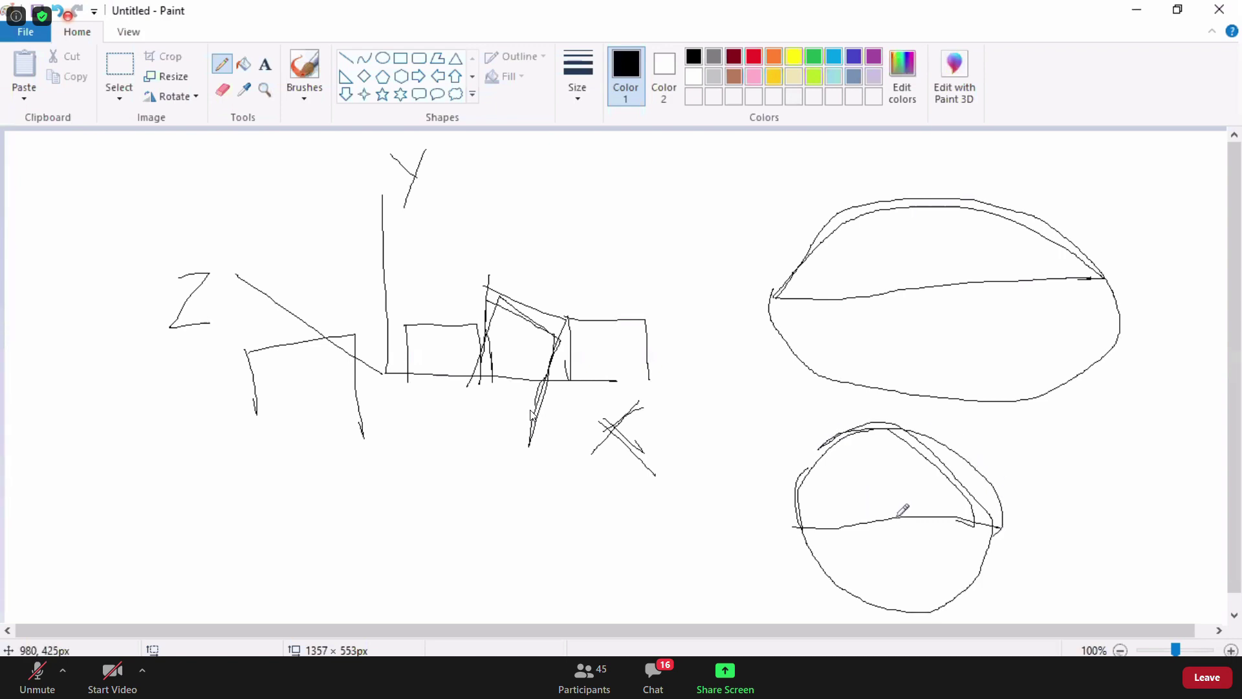
# - Draw radius lines from the middle of the smaller circle's chord to its upper arc and label them R
pyautogui.moveTo(898, 515); pyautogui.dragTo(961, 443)
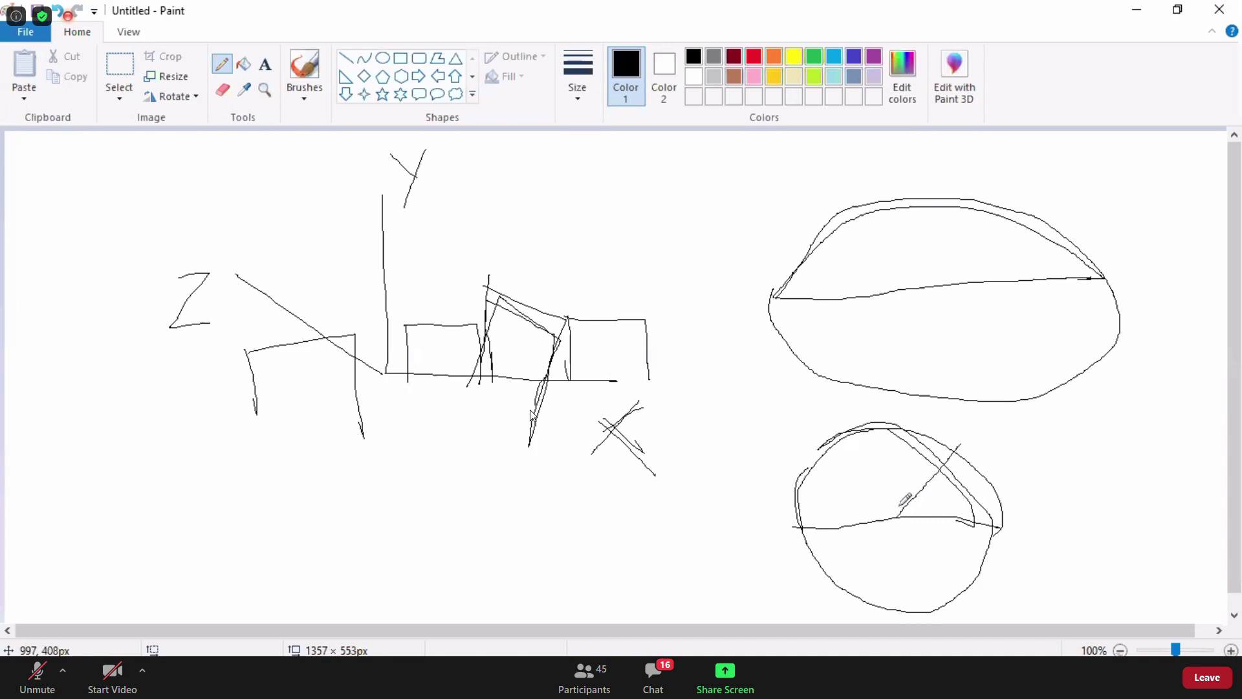
pyautogui.moveTo(900, 516); pyautogui.dragTo(906, 422)
pyautogui.moveTo(898, 517); pyautogui.dragTo(840, 454)
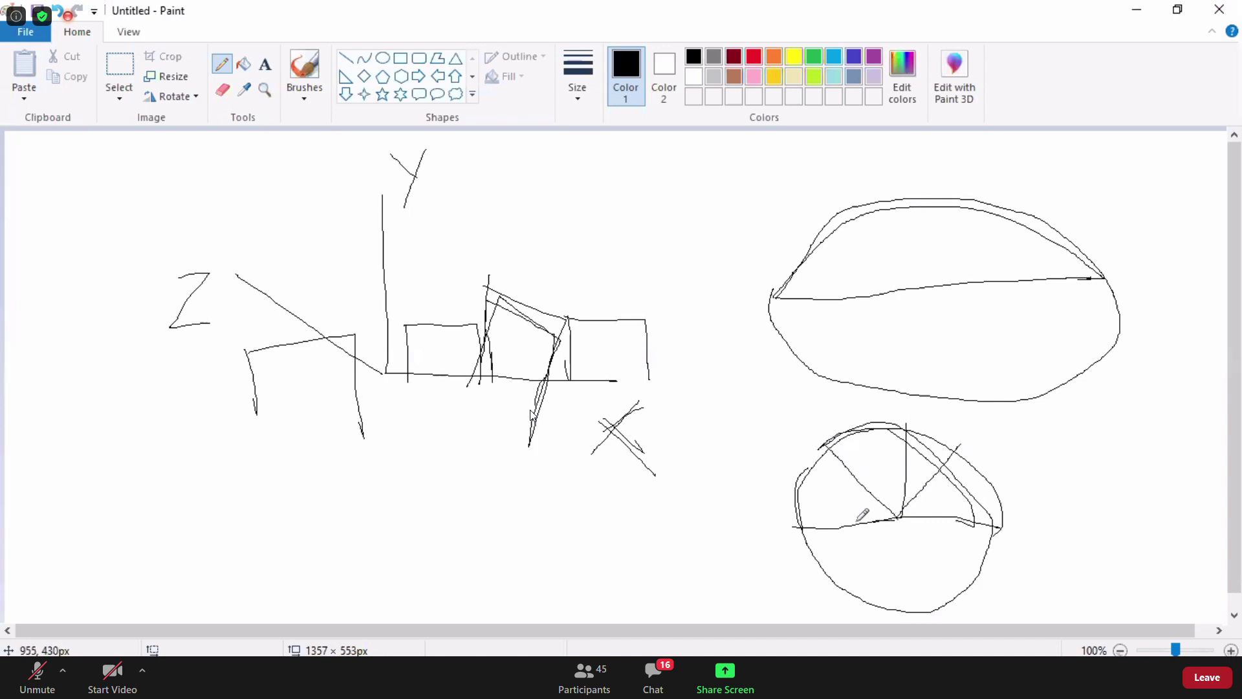
pyautogui.moveTo(858, 519)
pyautogui.mouseDown()
pyautogui.moveTo(804, 526)
pyautogui.moveTo(830, 482)
pyautogui.moveTo(841, 481)
pyautogui.moveTo(838, 502)
pyautogui.moveTo(832, 477)
pyautogui.moveTo(867, 511)
pyautogui.mouseUp()
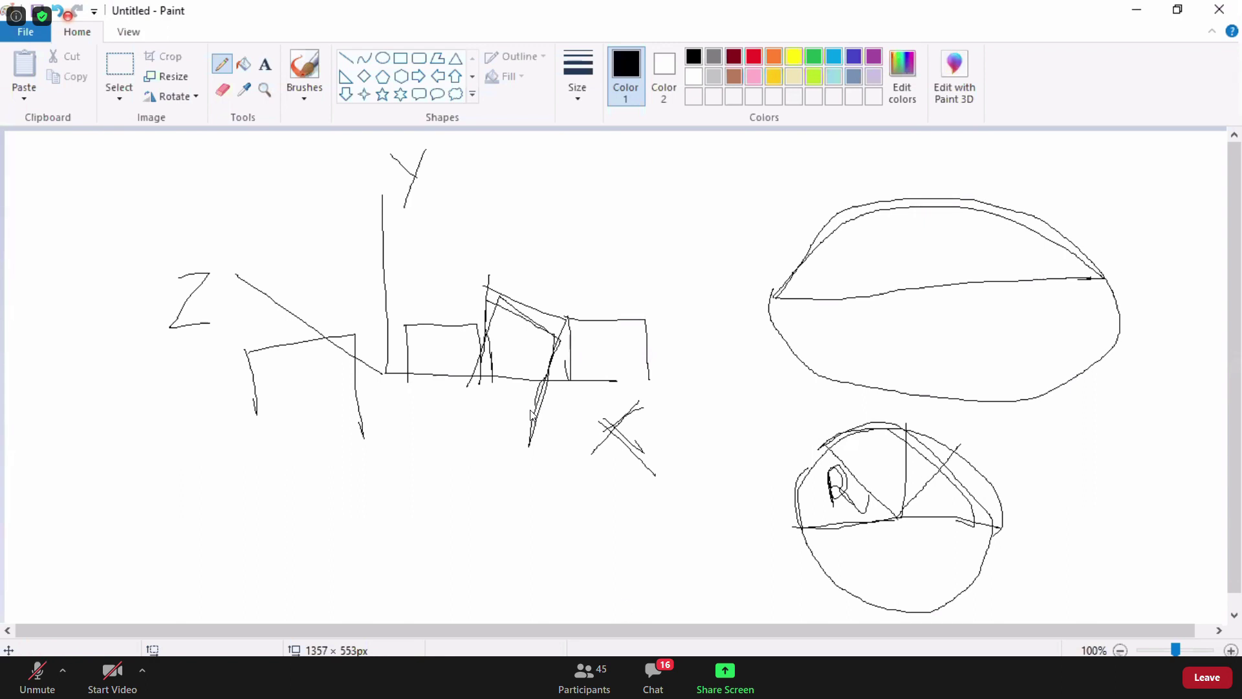
# - Switch to STAAD.Pro and add a curved beam from the back left roof corner to the left roof beam's mid-node, radius 2 m, gamma angle 0°
pyautogui.hotkey('alt', 'Tab')
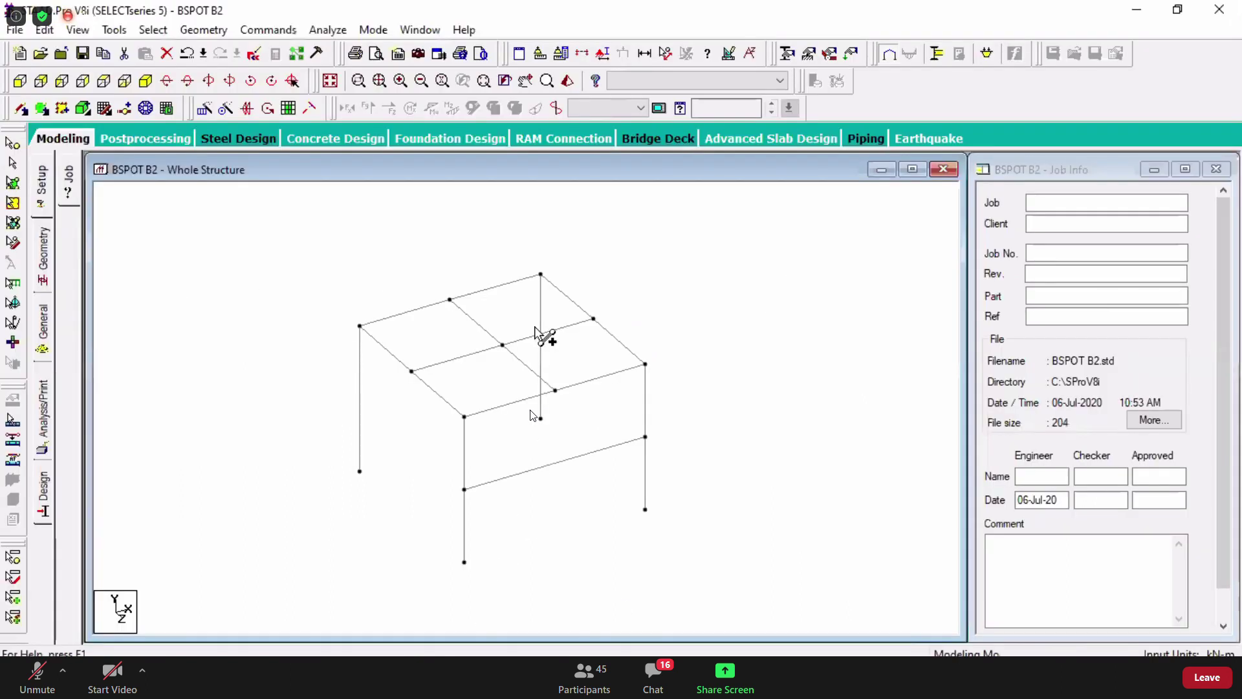
pyautogui.click(203, 30)
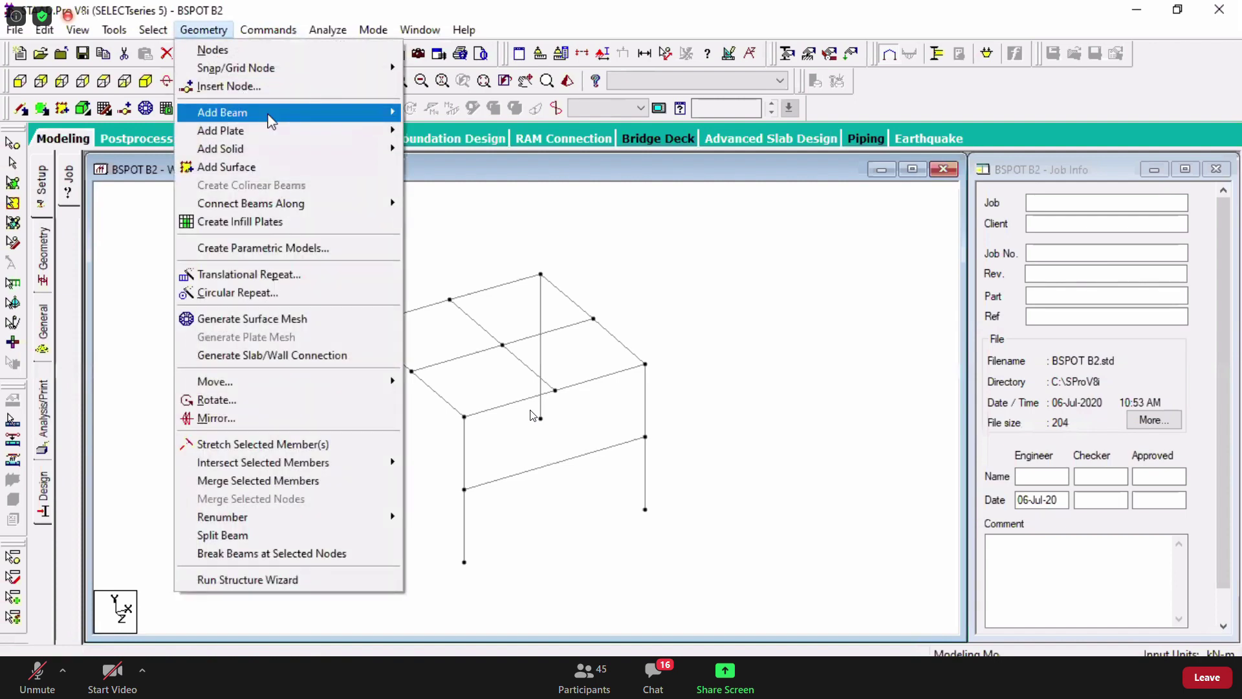
pyautogui.moveTo(274, 112)
pyautogui.click(450, 193)
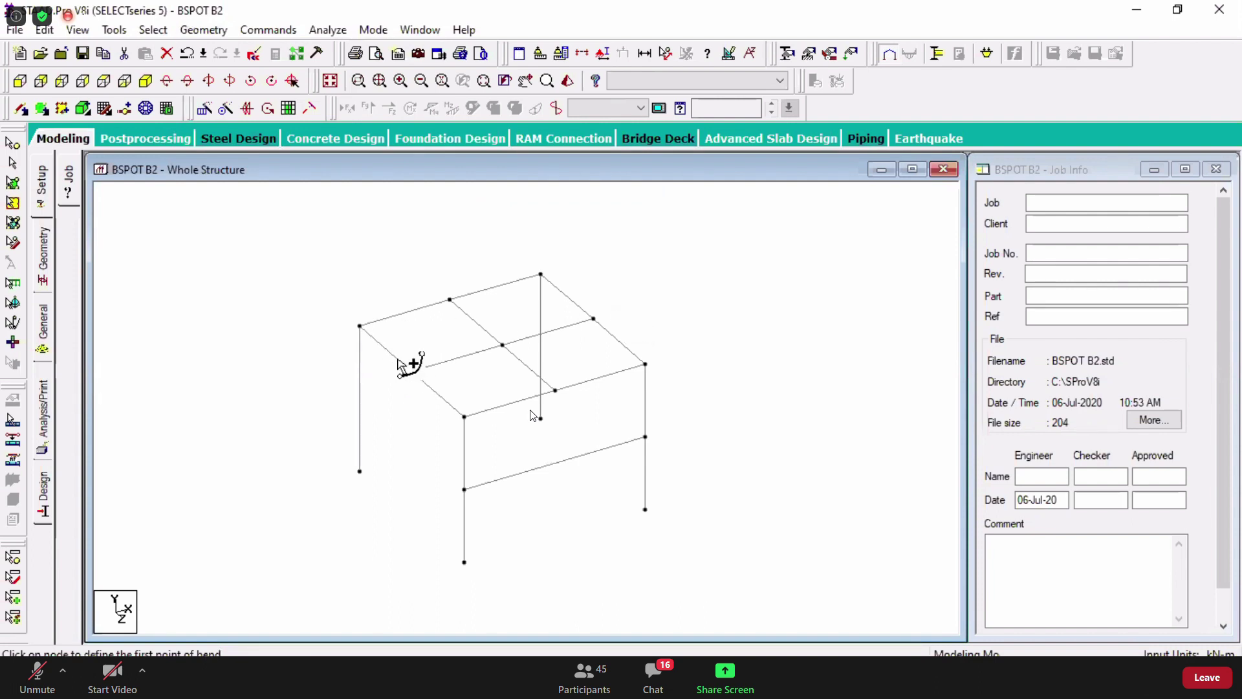
pyautogui.click(360, 325)
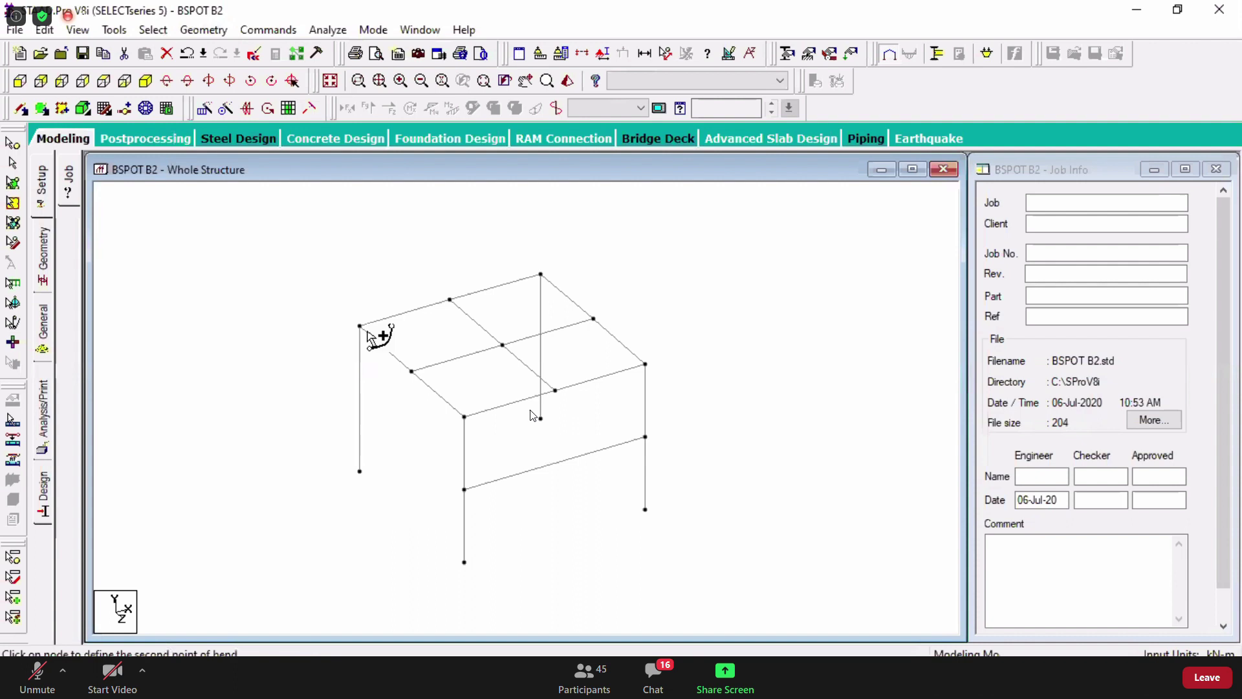
pyautogui.click(412, 371)
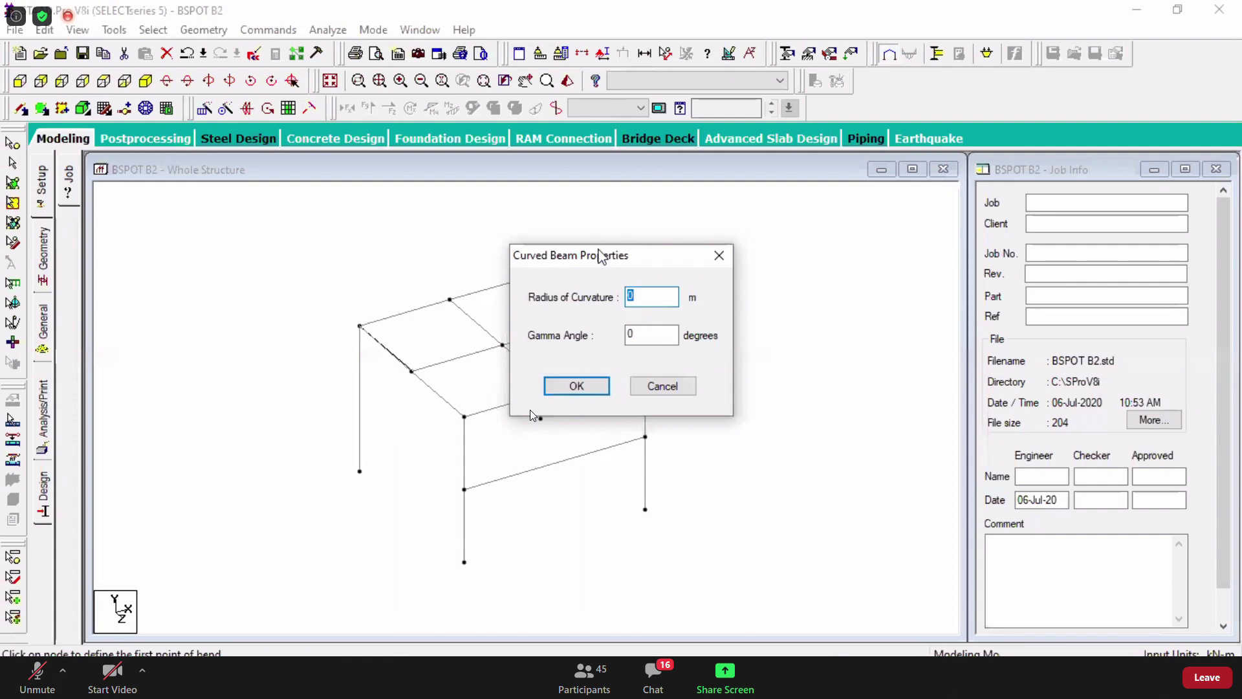
pyautogui.moveTo(602, 257); pyautogui.dragTo(741, 237)
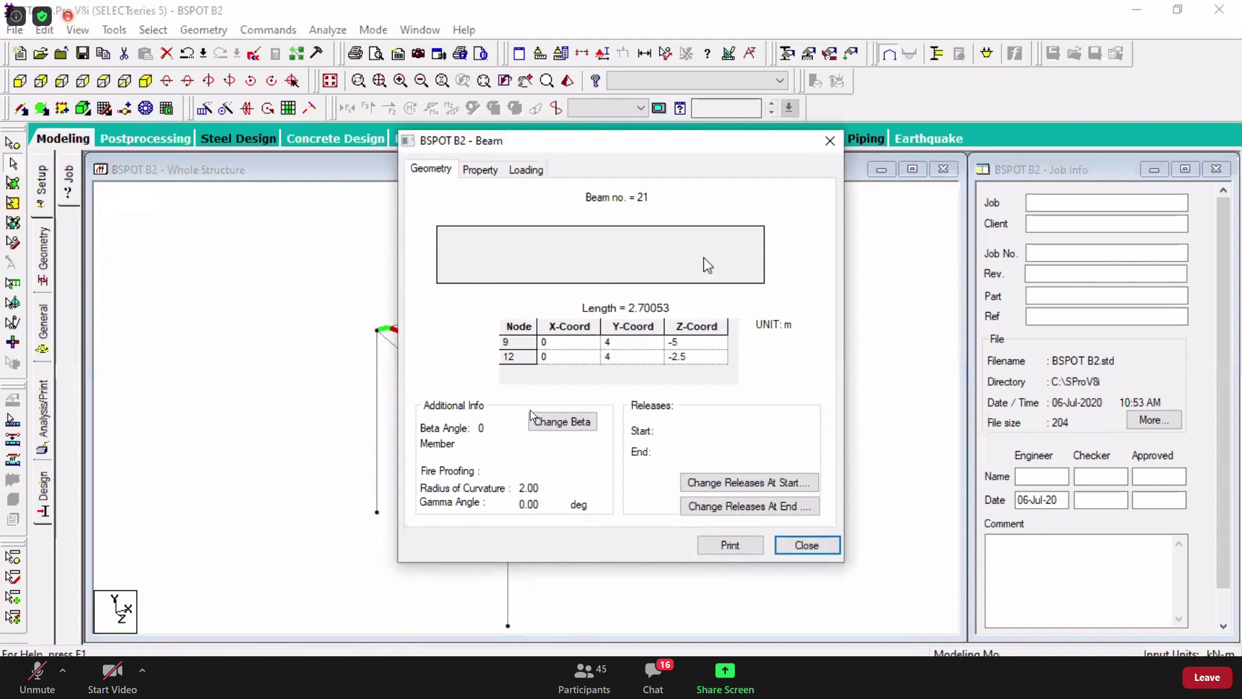
# - Compare the curved beam's data with the geometry, property and loading data of the left half of the back roof beam
pyautogui.click(806, 545)
pyautogui.doubleClick(464, 309)
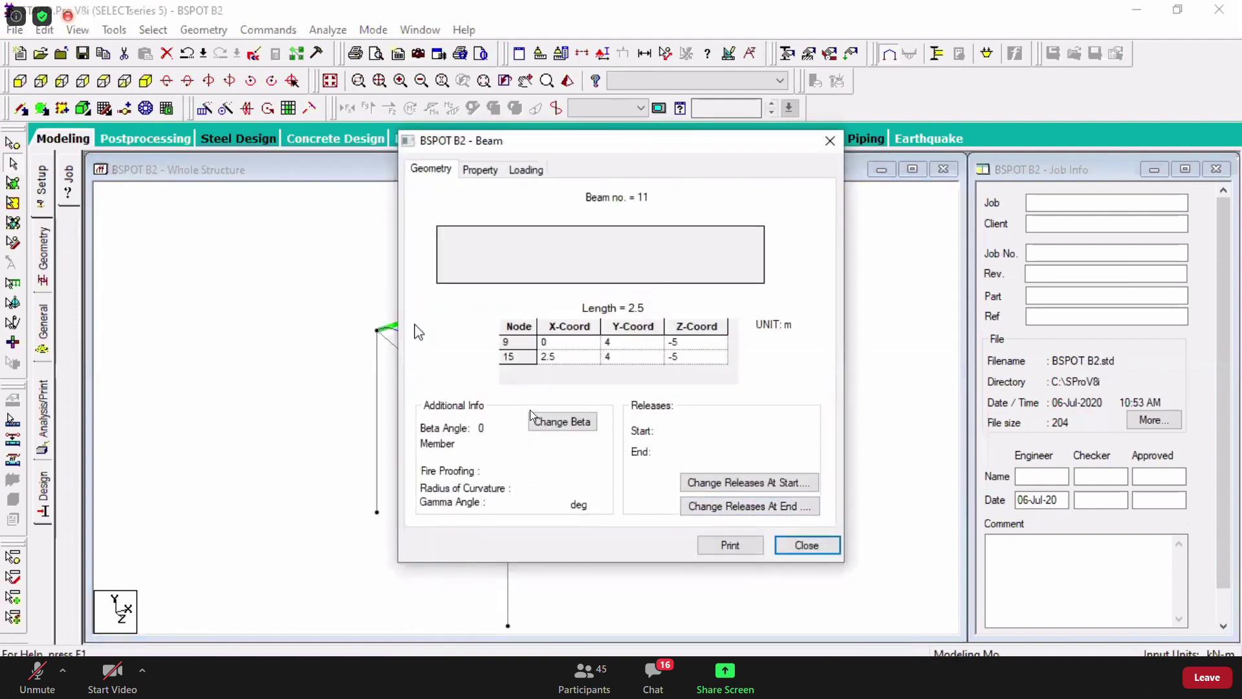
pyautogui.click(484, 171)
pyautogui.click(526, 170)
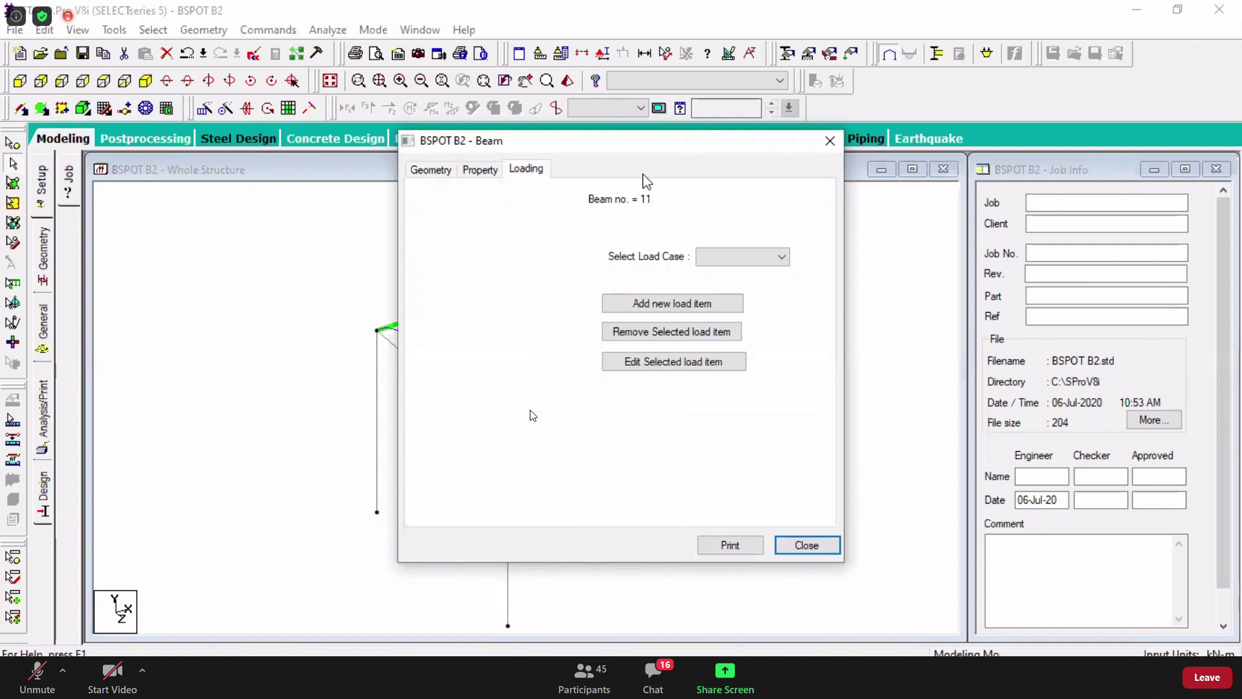
pyautogui.click(830, 141)
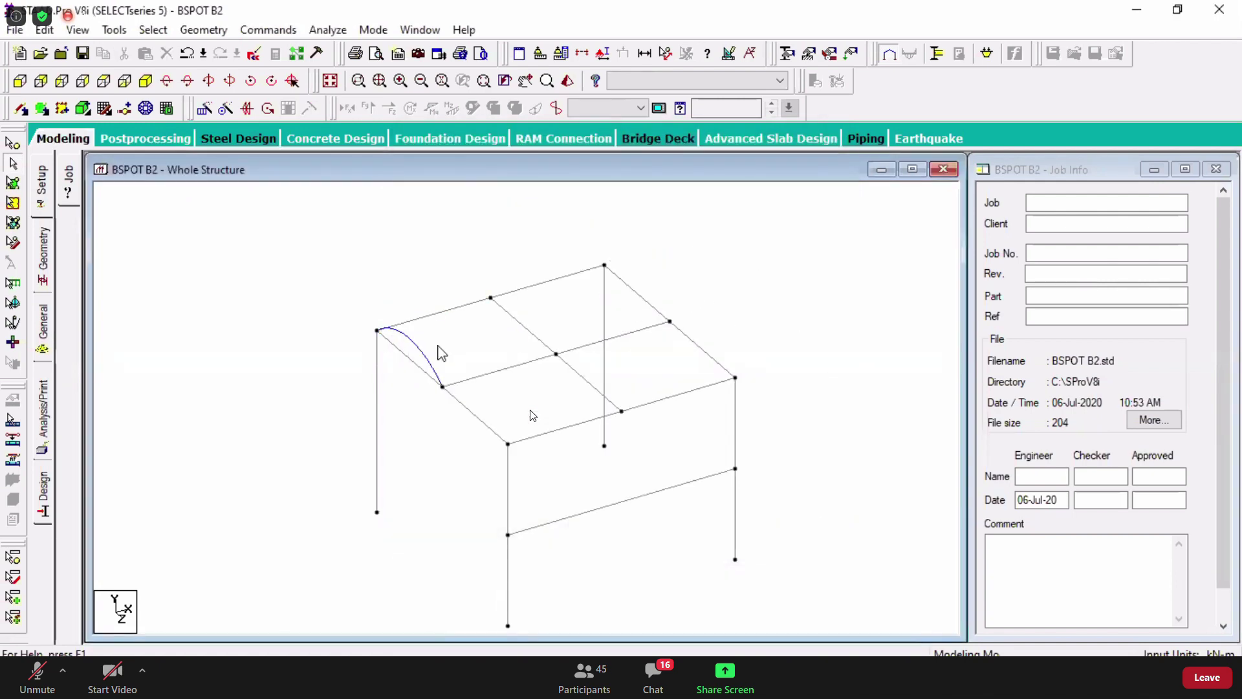
# - Add a curved beam from the back roof beam's mid-node to the back right corner, with radius 1.5 m and gamma angle 90°
pyautogui.click(203, 30)
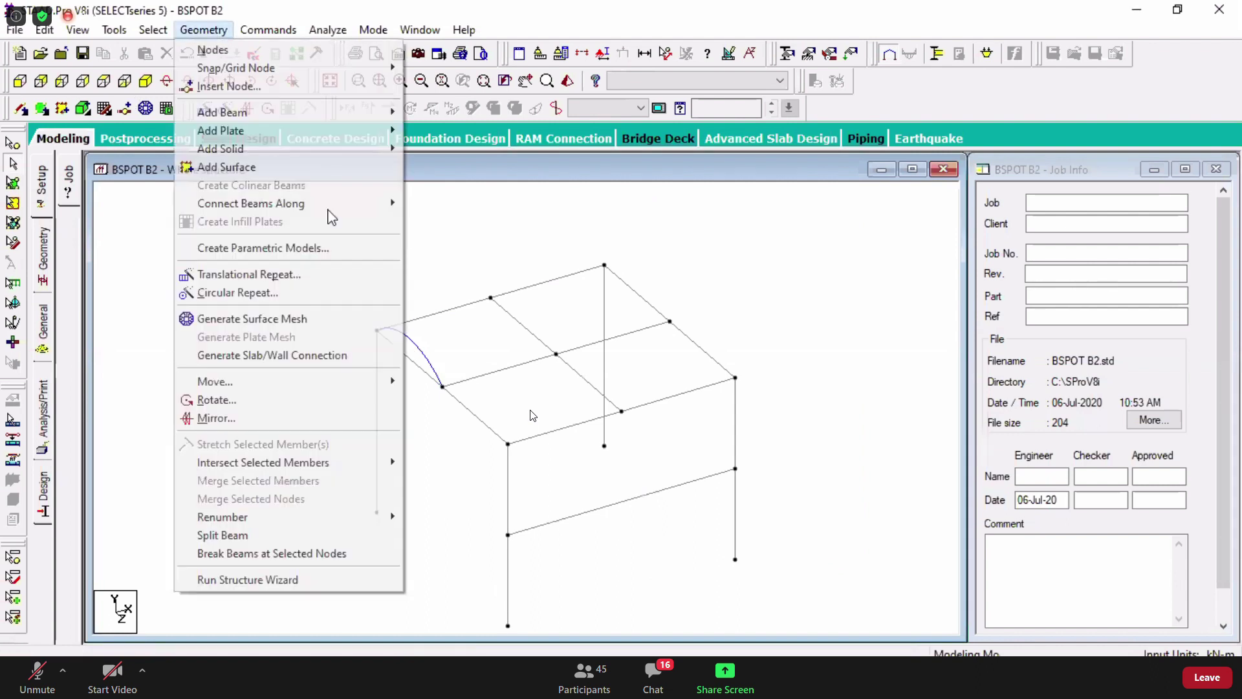
pyautogui.moveTo(395, 113)
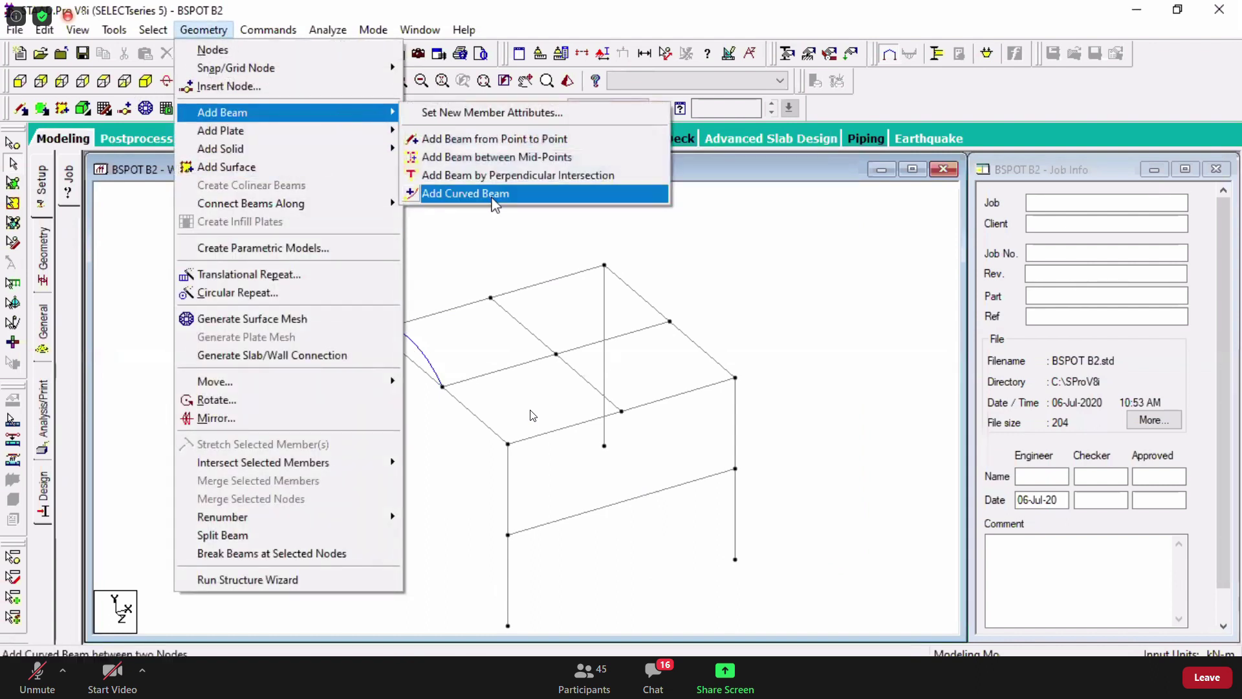
pyautogui.click(498, 191)
pyautogui.click(491, 299)
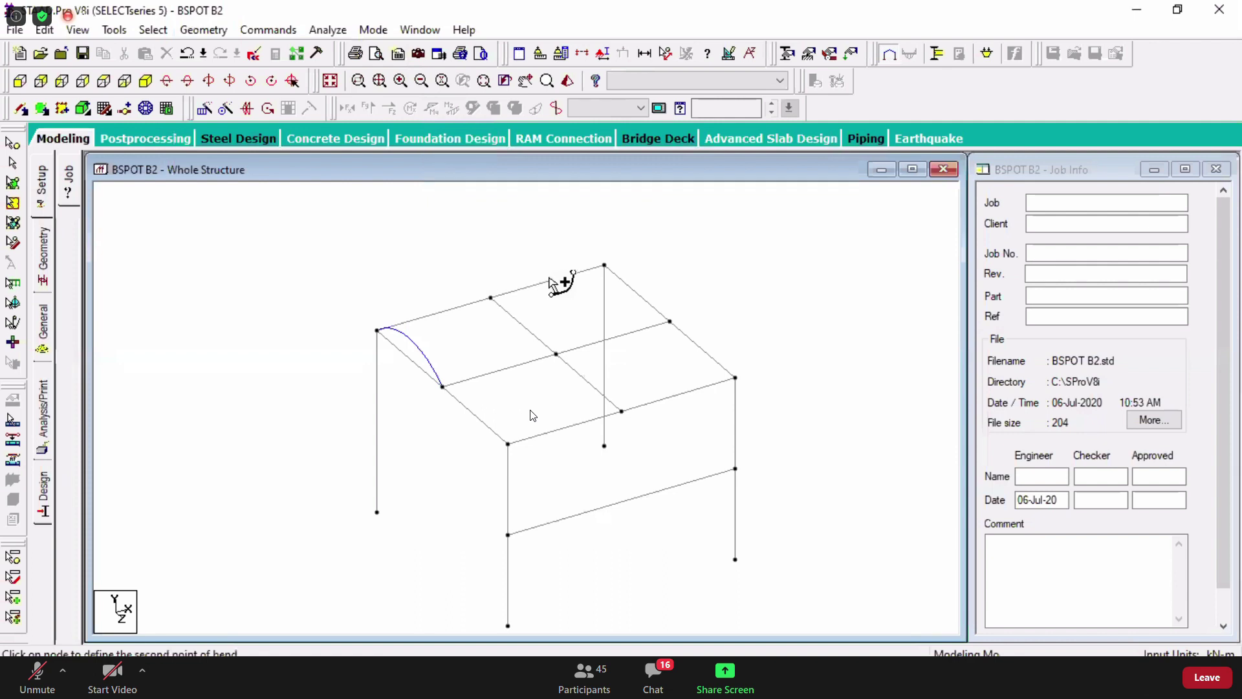
pyautogui.click(605, 266)
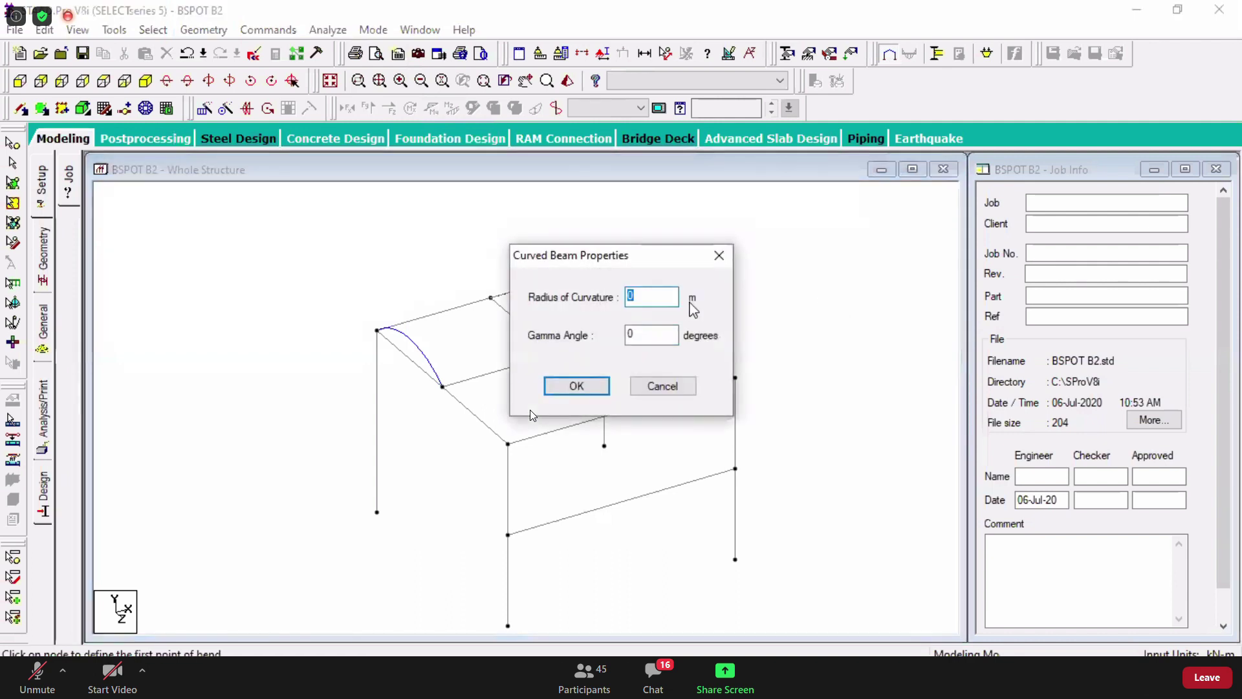
pyautogui.write('1.5')
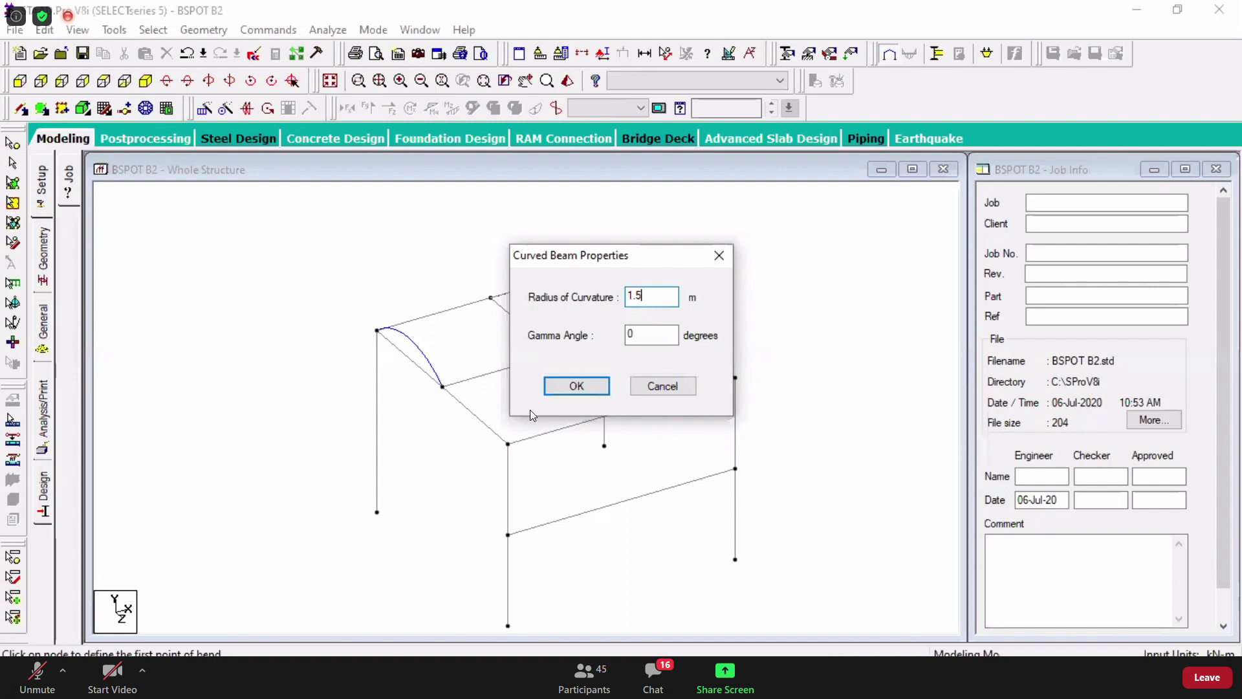
pyautogui.press('Tab')
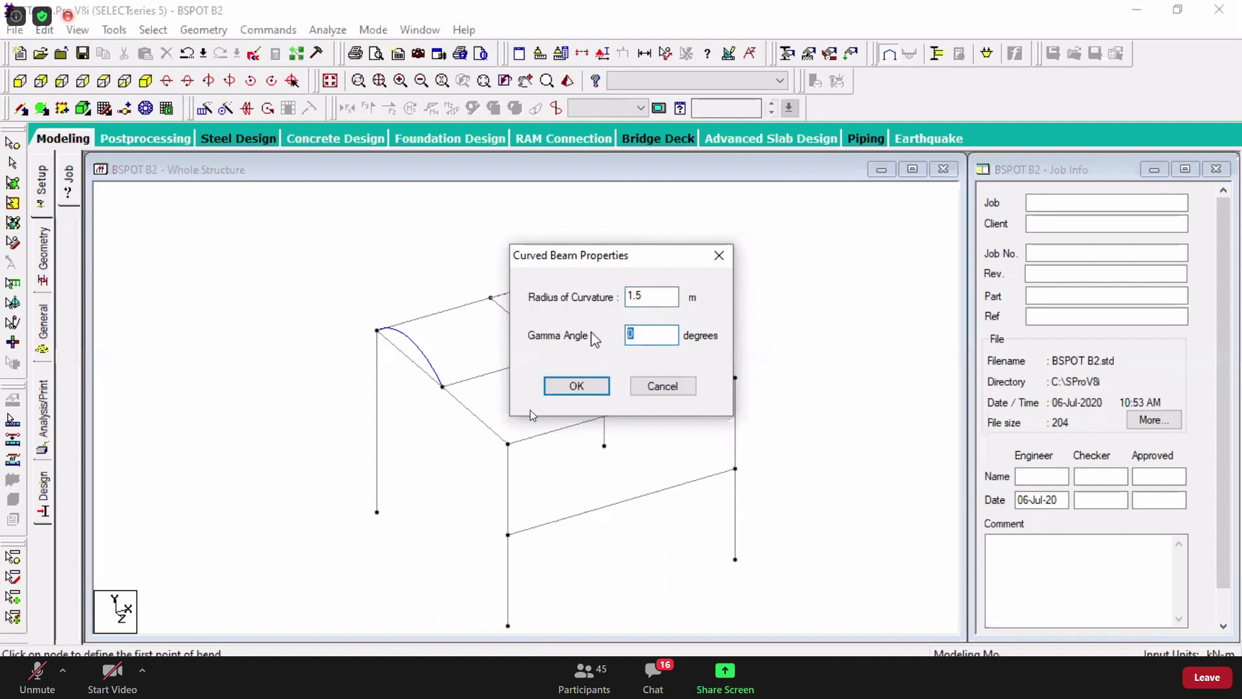
pyautogui.write('90')
pyautogui.click(583, 386)
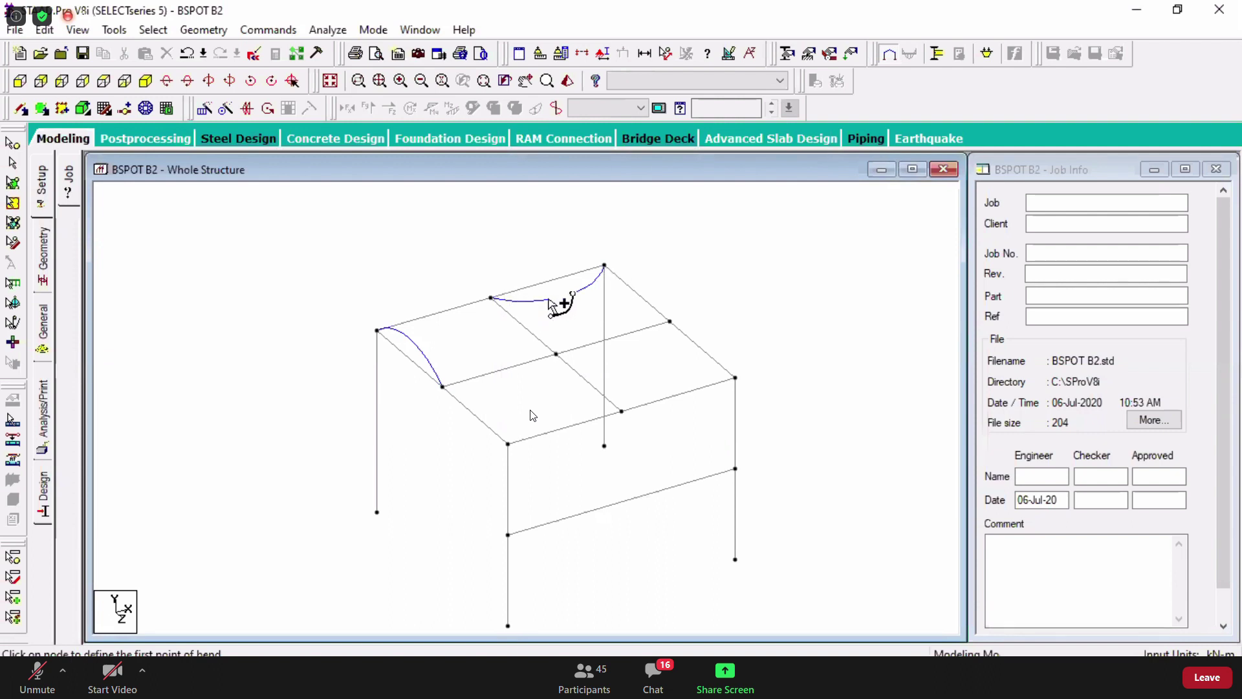
# - Add a curved beam from the front roof beam's mid-node to the front right corner, with radius 2 m and gamma angle 180°
pyautogui.scroll(2, 550, 301)
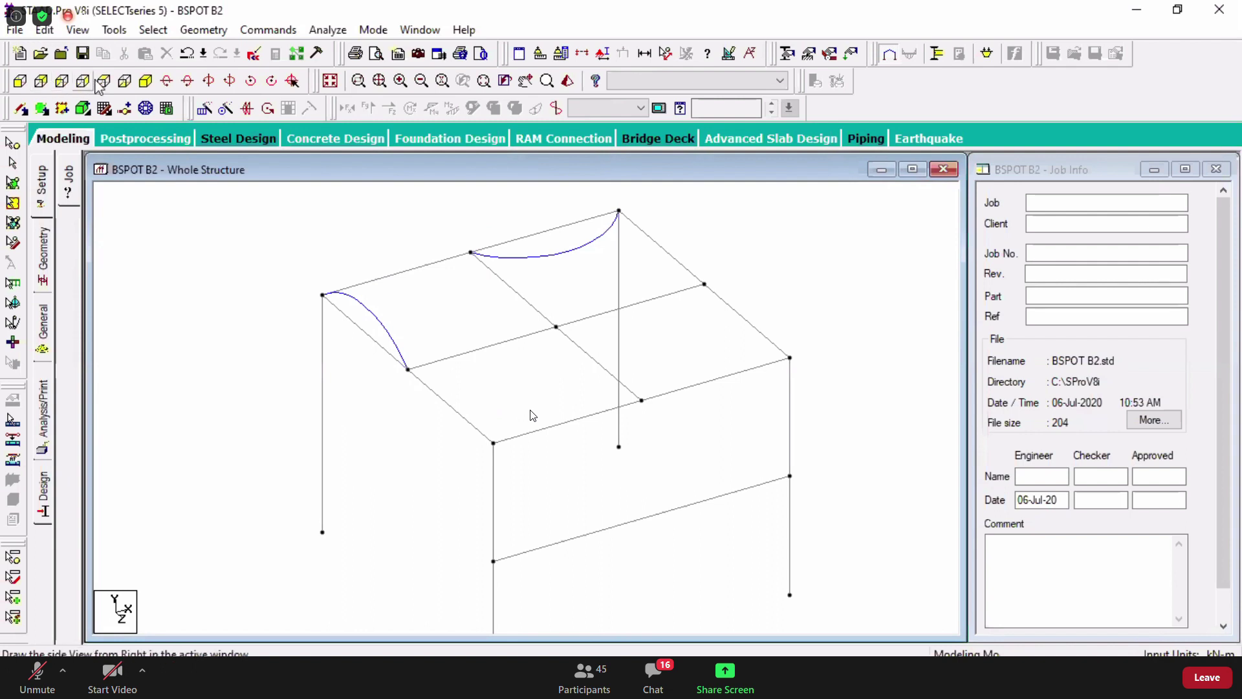
pyautogui.click(43, 84)
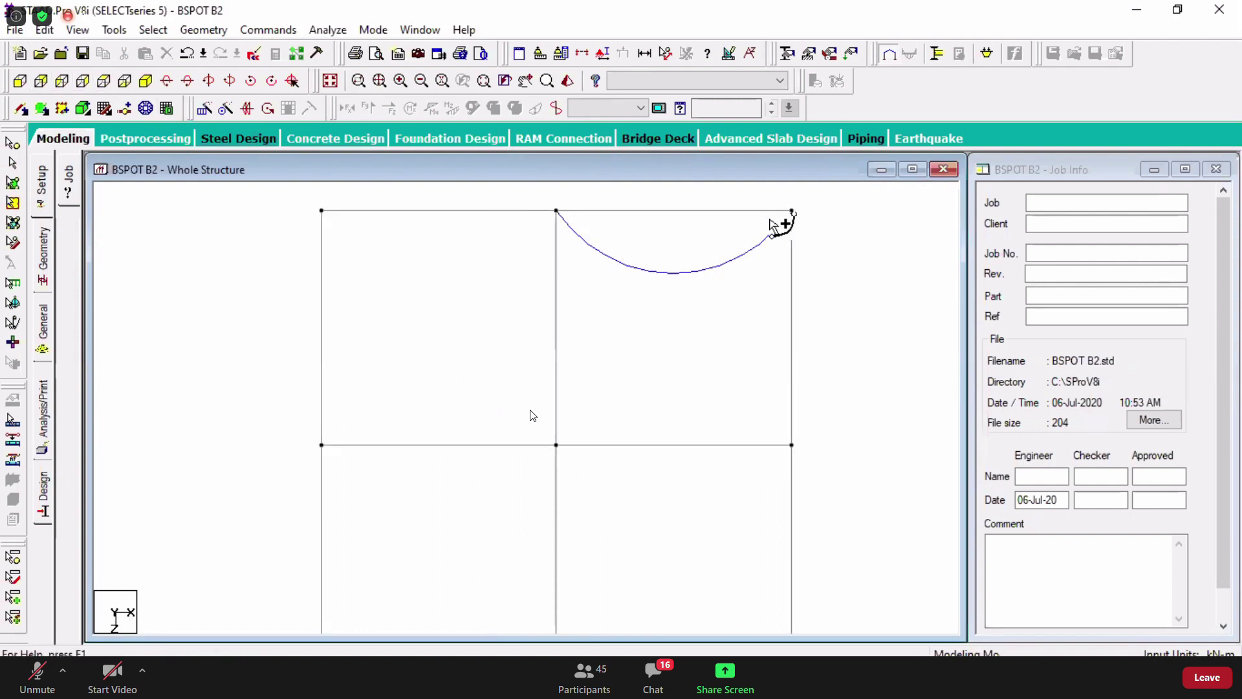
pyautogui.click(145, 81)
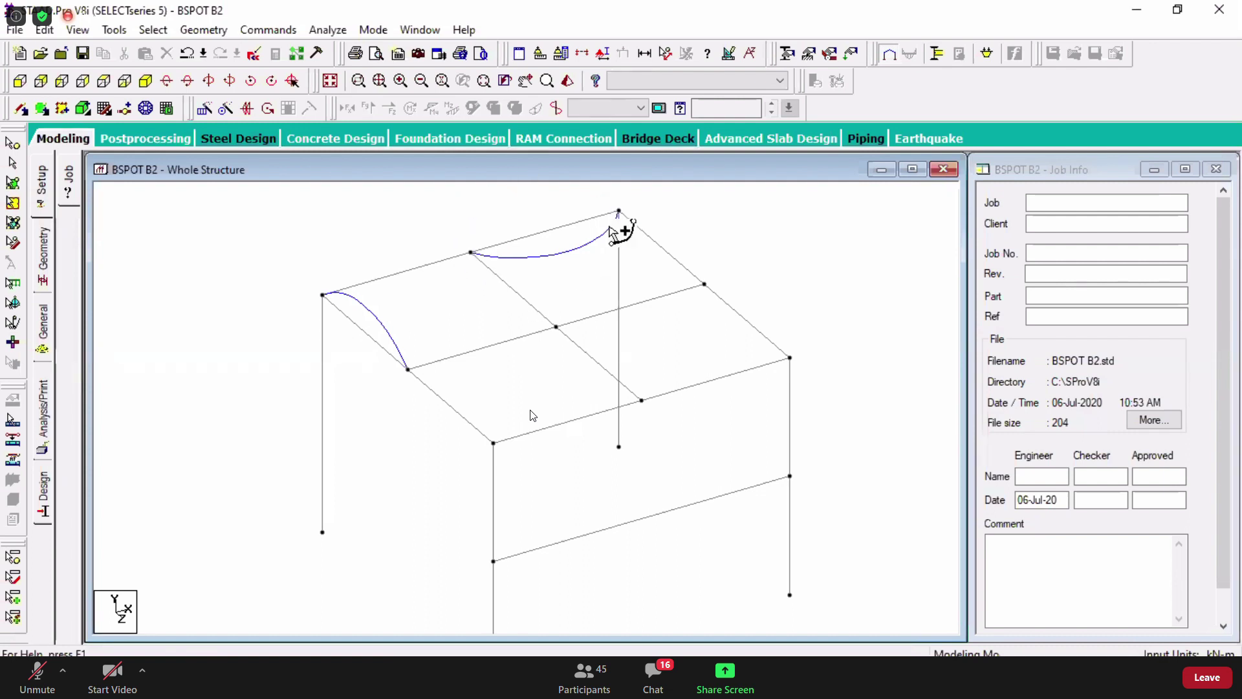
pyautogui.click(471, 253)
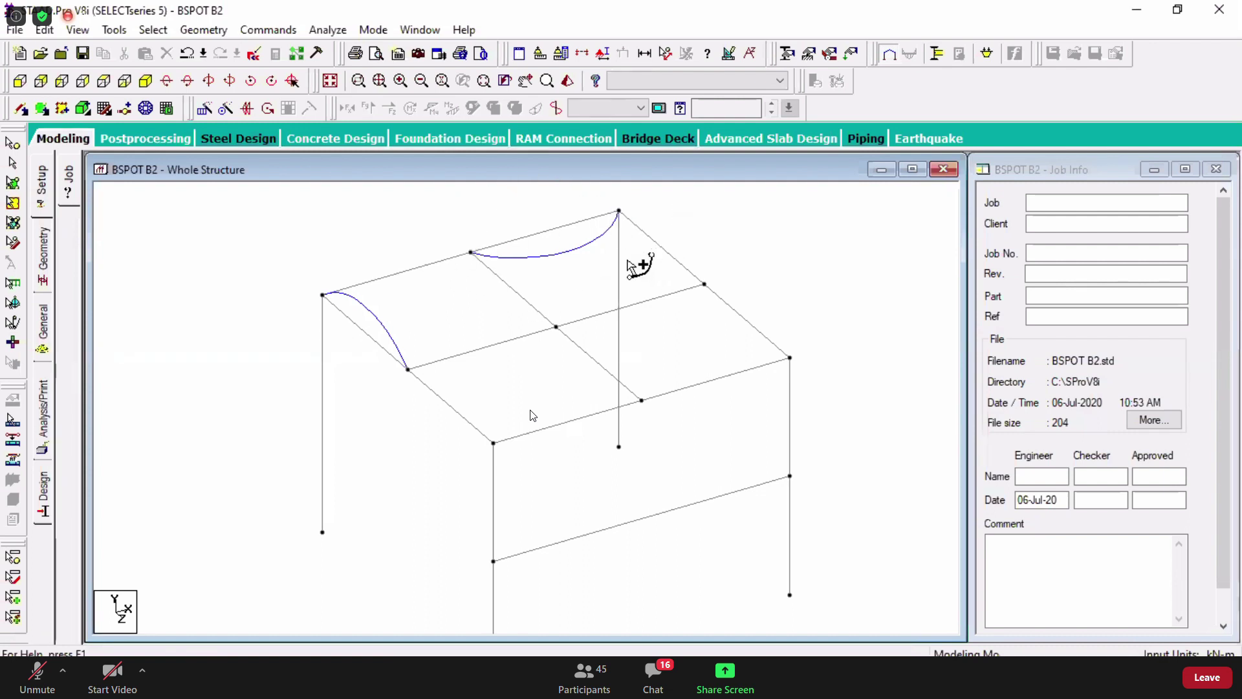
pyautogui.scroll(-1, 643, 266)
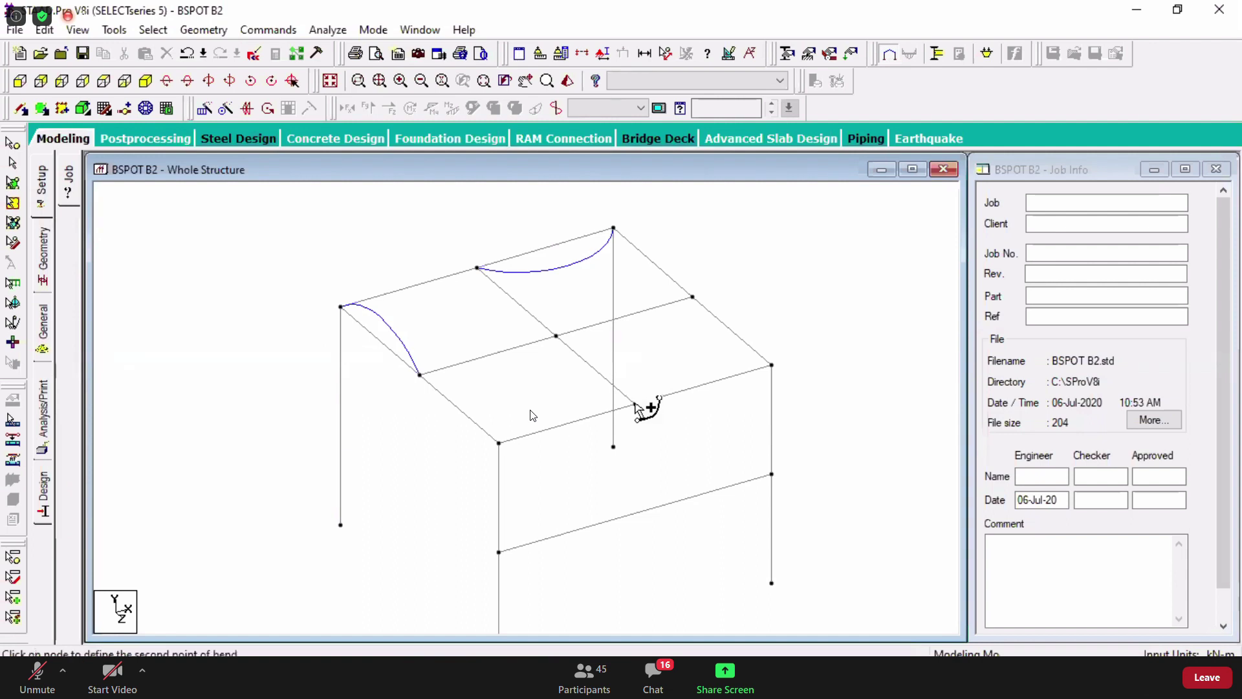
pyautogui.click(771, 364)
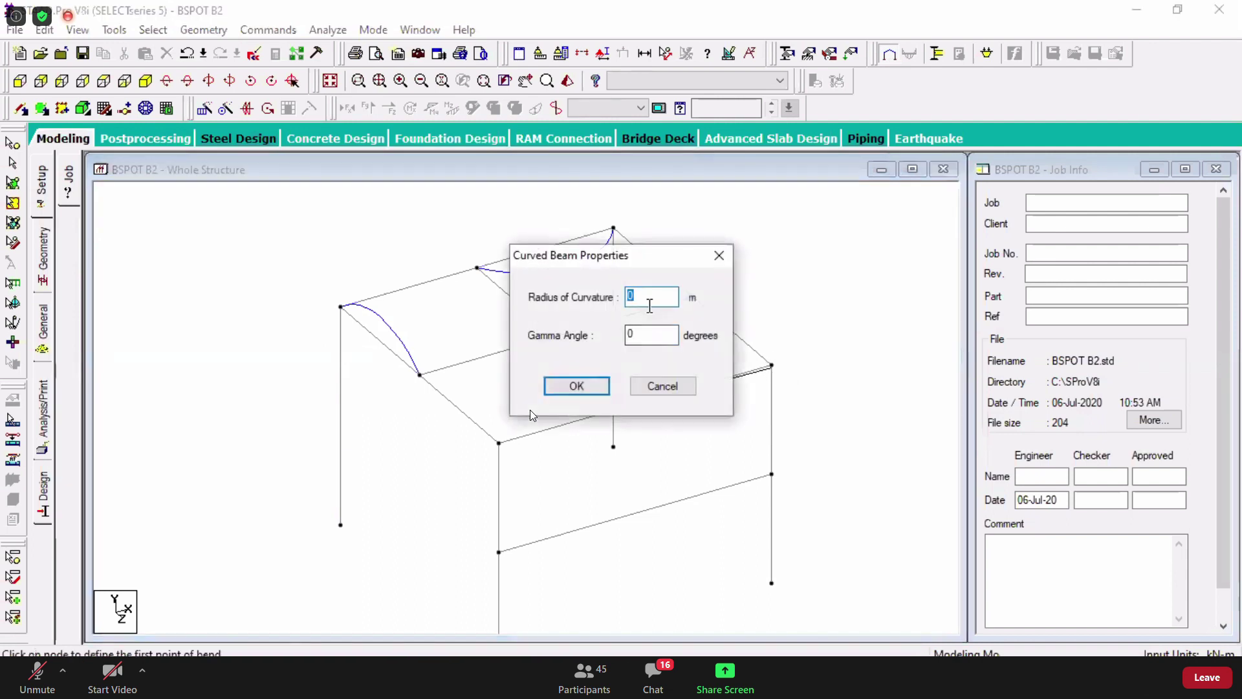
pyautogui.write('2')
pyautogui.press('Tab')
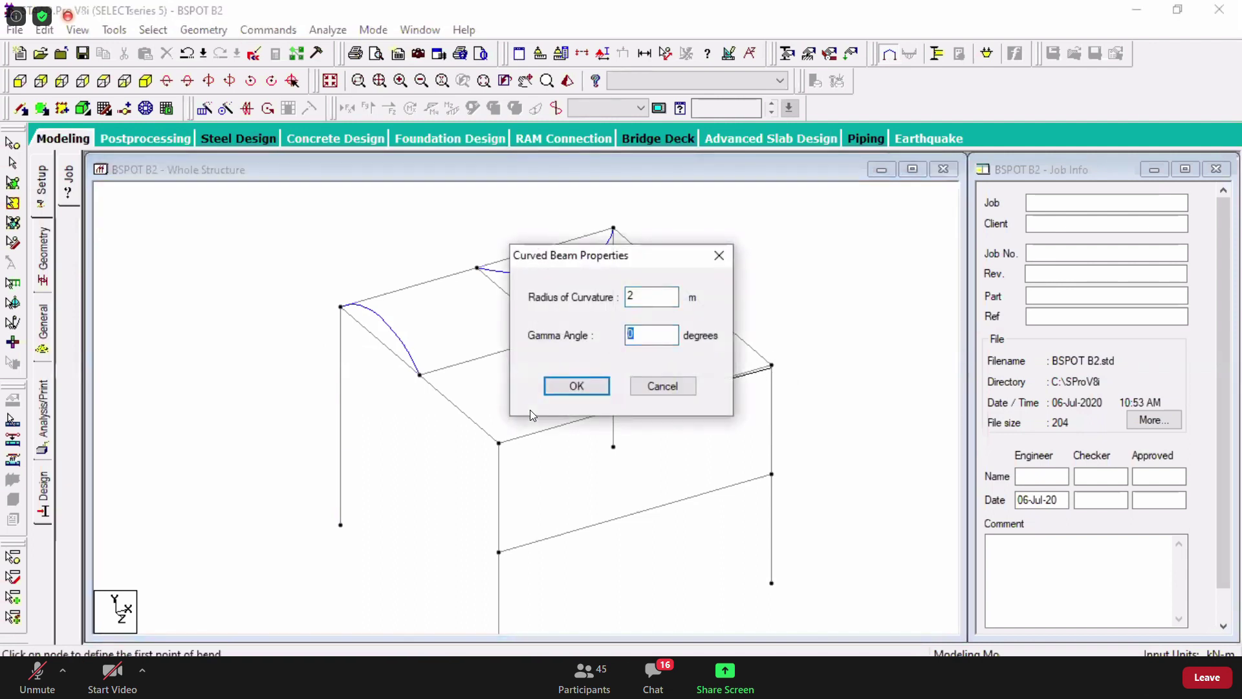
pyautogui.write('180')
pyautogui.click(575, 386)
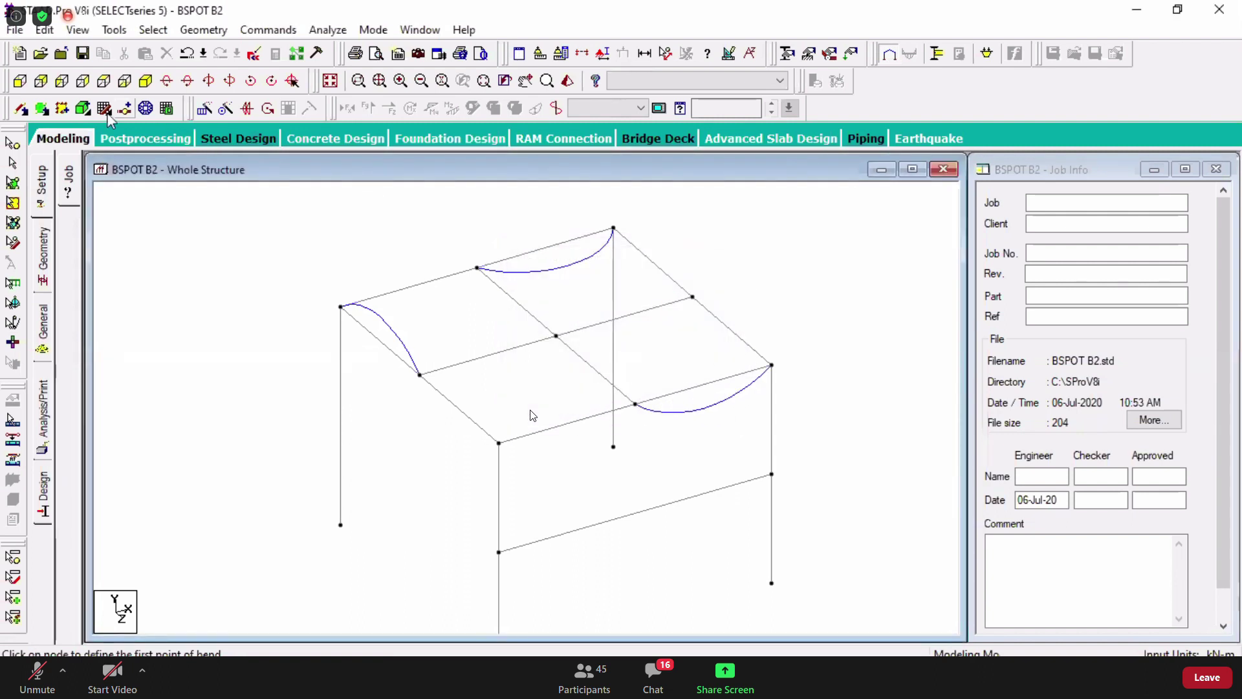
# - Examine the orientation of the curved beams in the front, top and isometric views
pyautogui.click(21, 81)
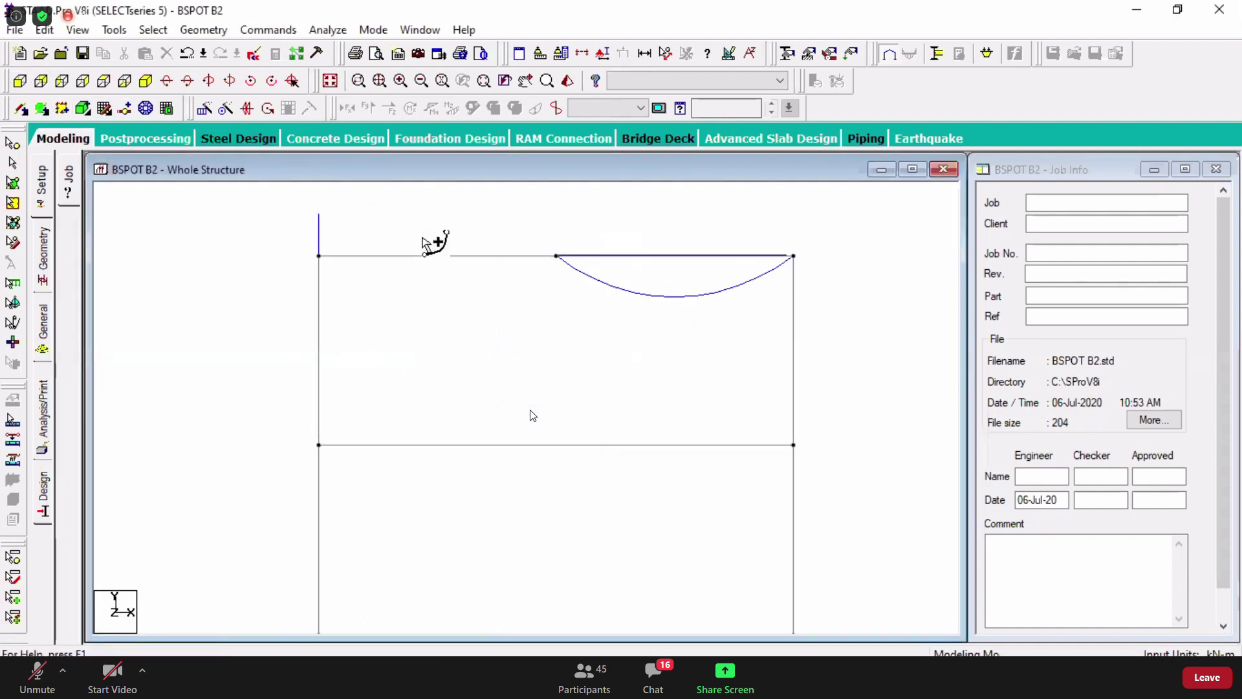
pyautogui.click(129, 82)
pyautogui.click(146, 81)
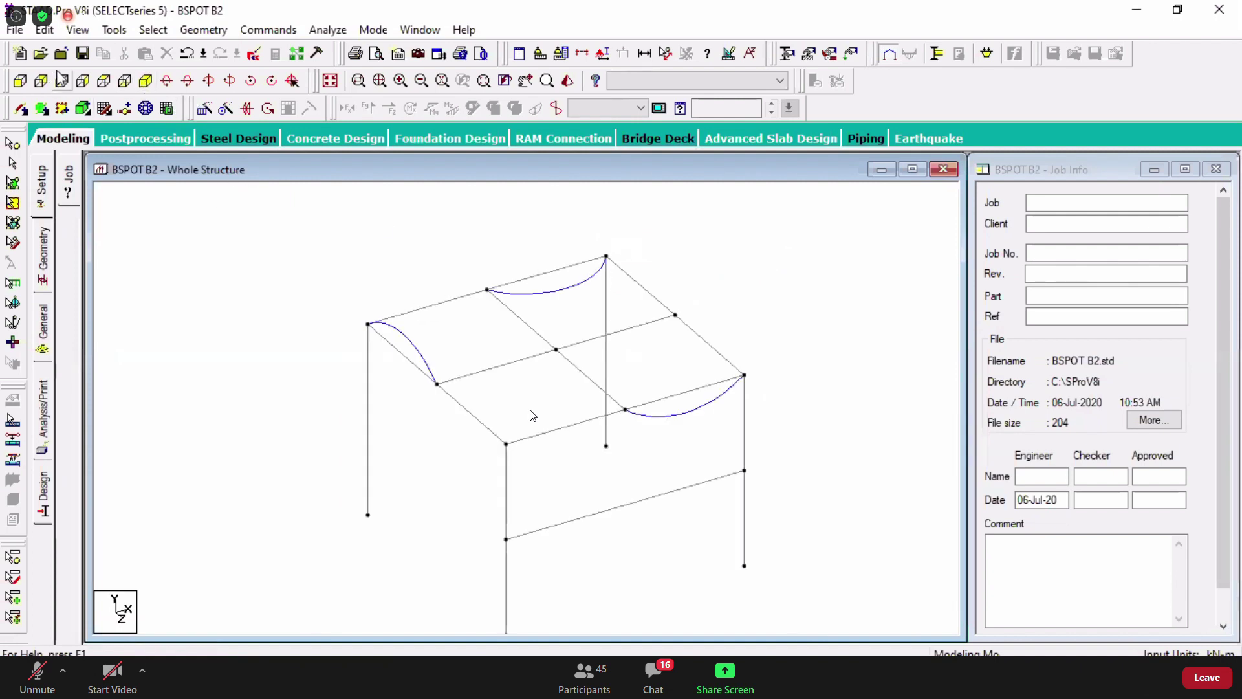
pyautogui.click(103, 81)
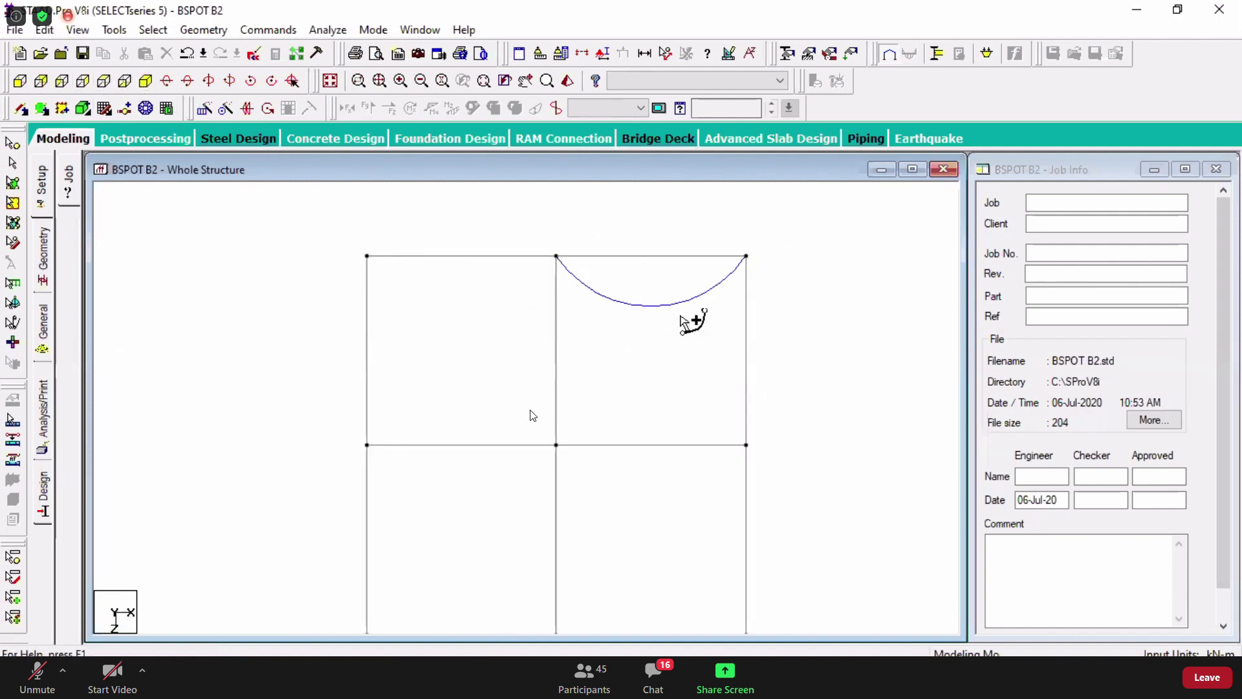
pyautogui.click(145, 80)
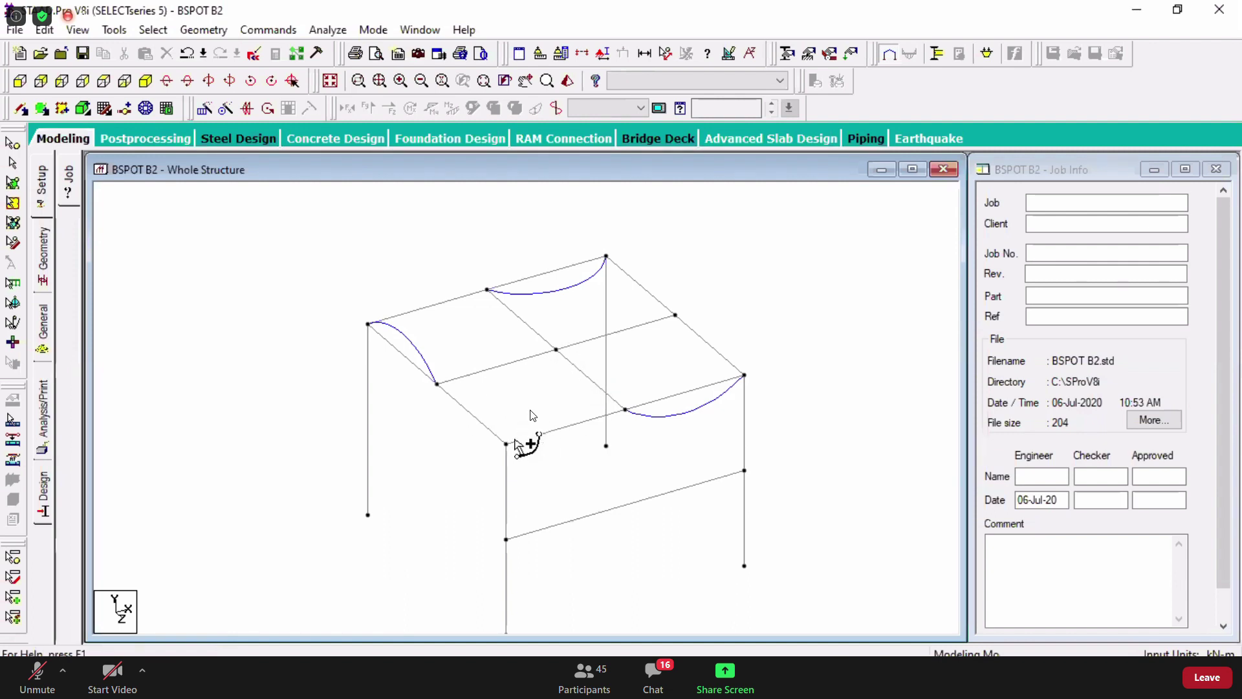
# - Add a curved beam from the front left corner to the front roof beam's mid-node, with radius 1.5 m and a custom gamma angle
pyautogui.click(622, 411)
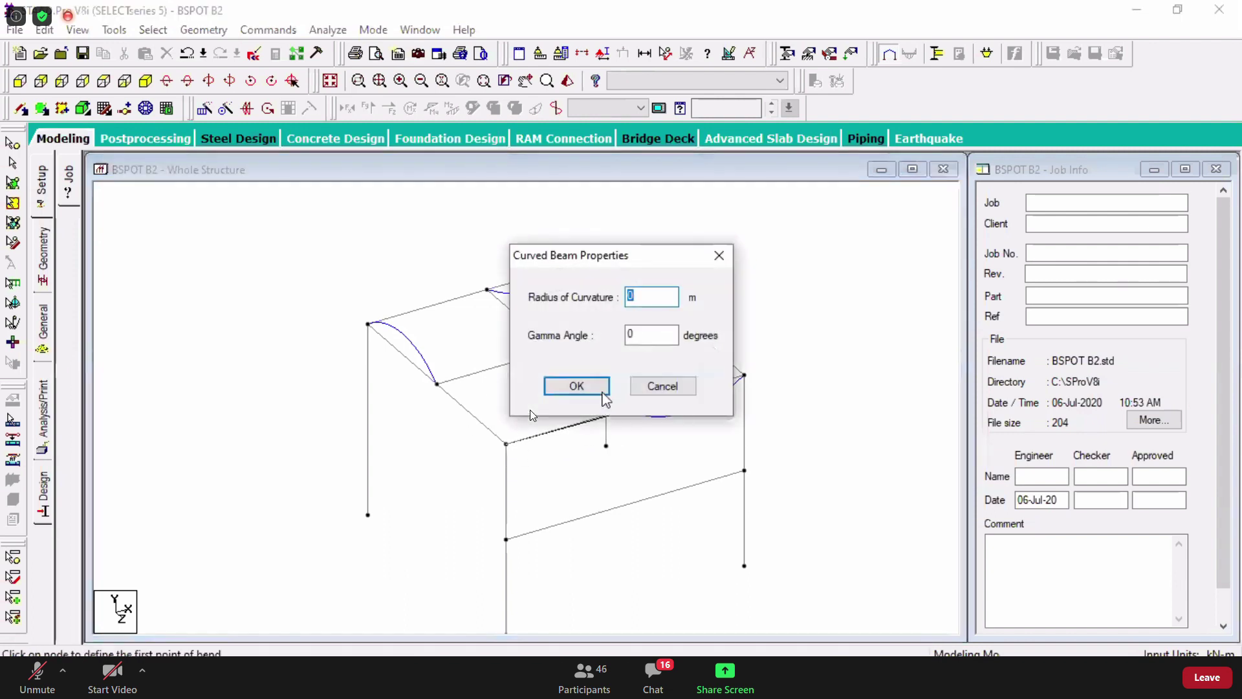
pyautogui.write('1.5')
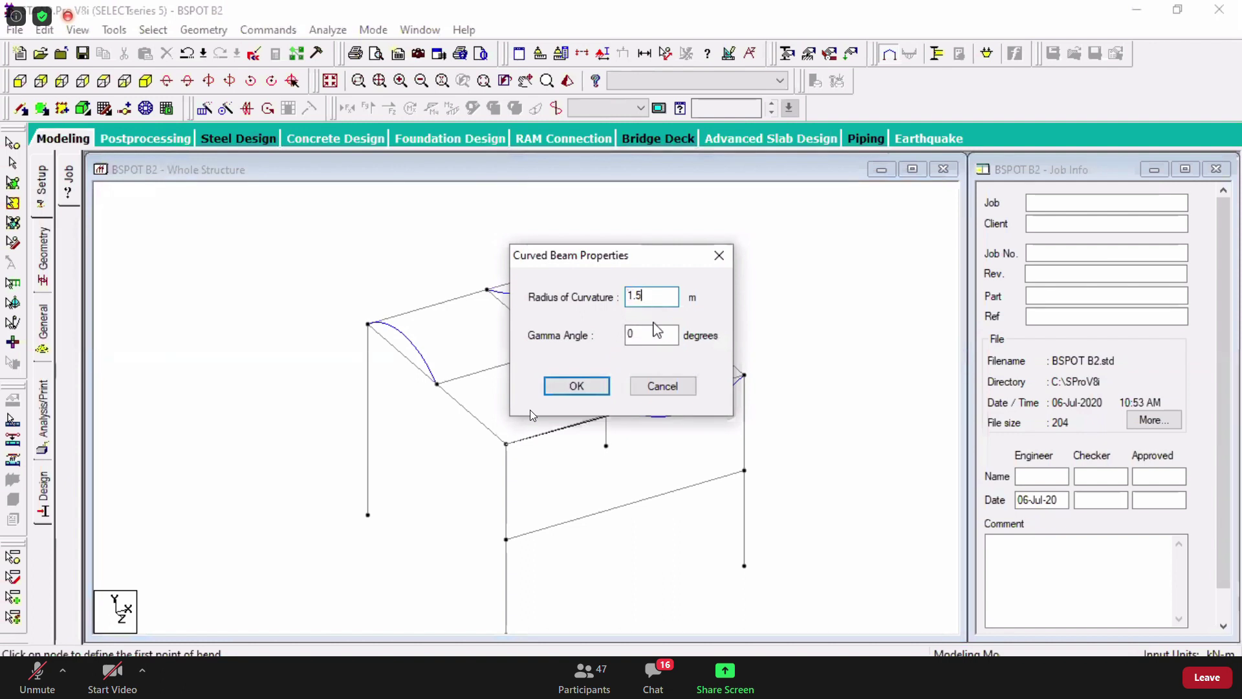
pyautogui.doubleClick(626, 335)
pyautogui.write('3')
pyautogui.write('27')
pyautogui.click(596, 386)
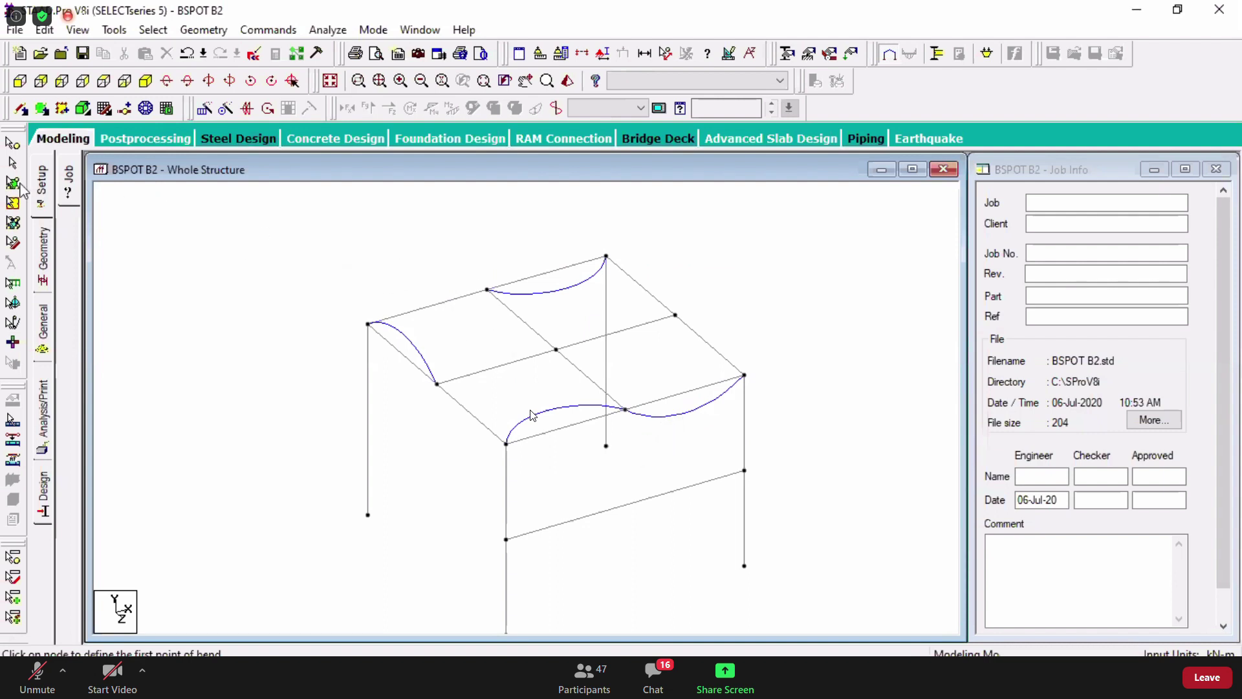
# - Highlight the back curved beam and the two front curved beams in turn to compare their orientations, then clear the selection
pyautogui.click(12, 163)
pyautogui.click(530, 294)
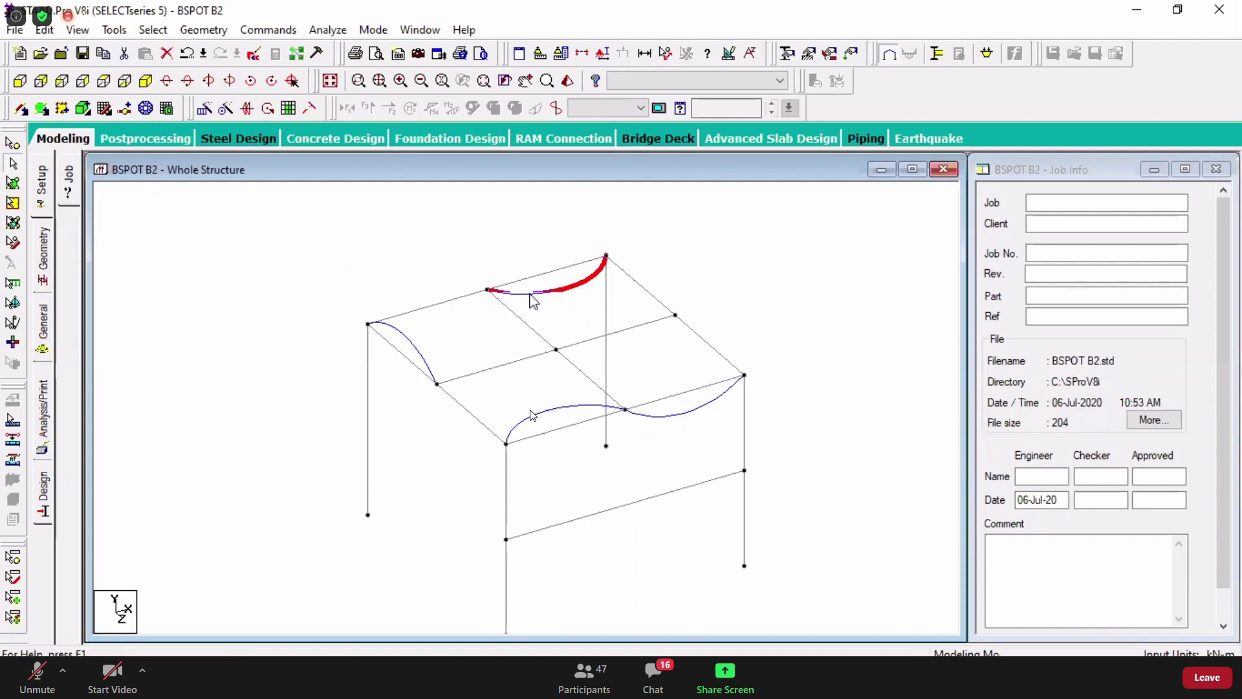
pyautogui.click(582, 406)
pyautogui.click(679, 416)
pyautogui.click(657, 216)
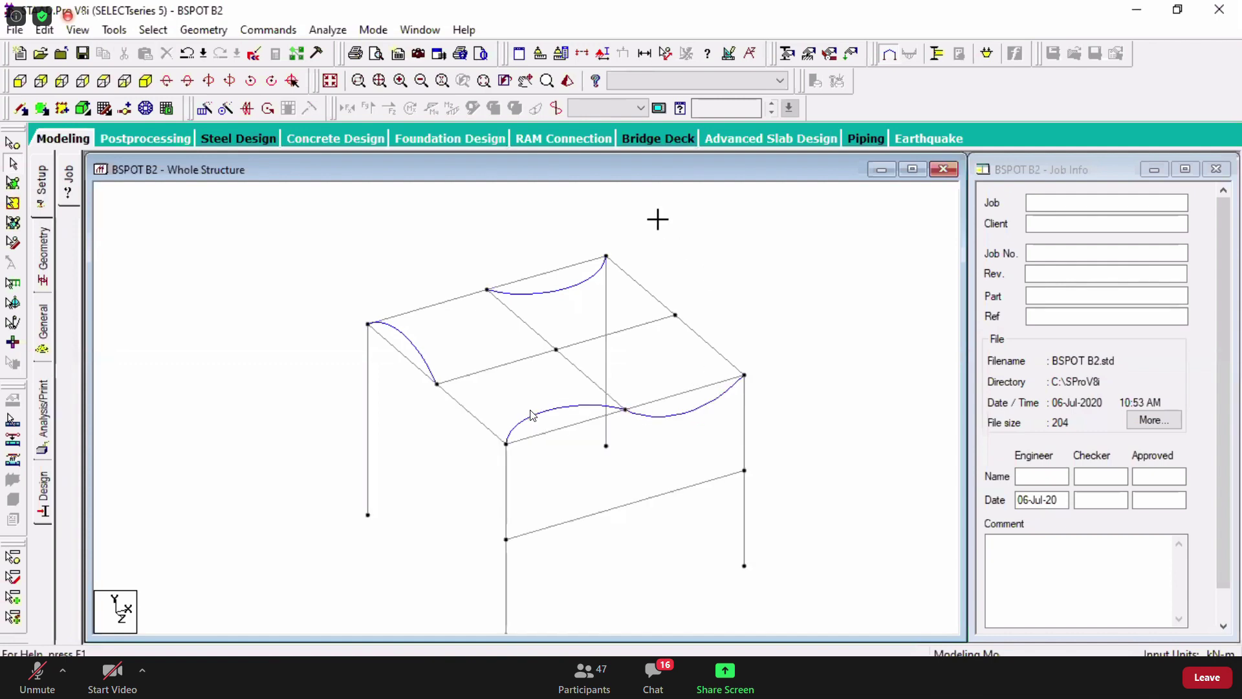
pyautogui.click(204, 31)
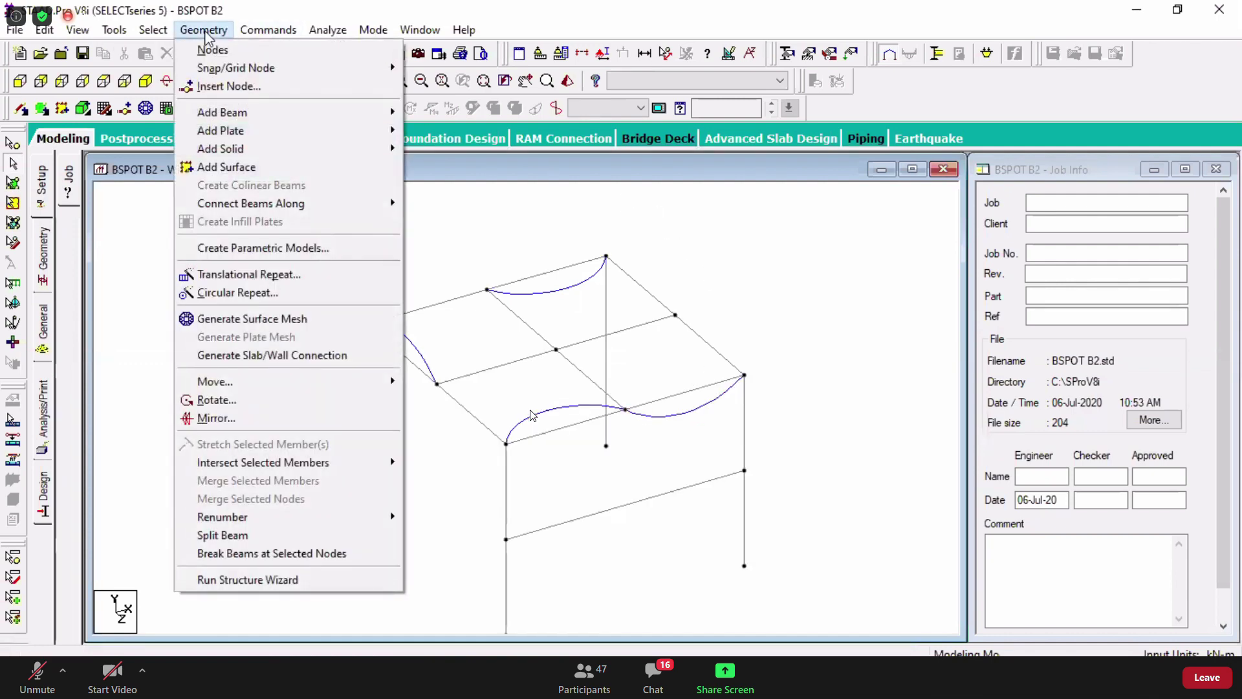
pyautogui.click(205, 31)
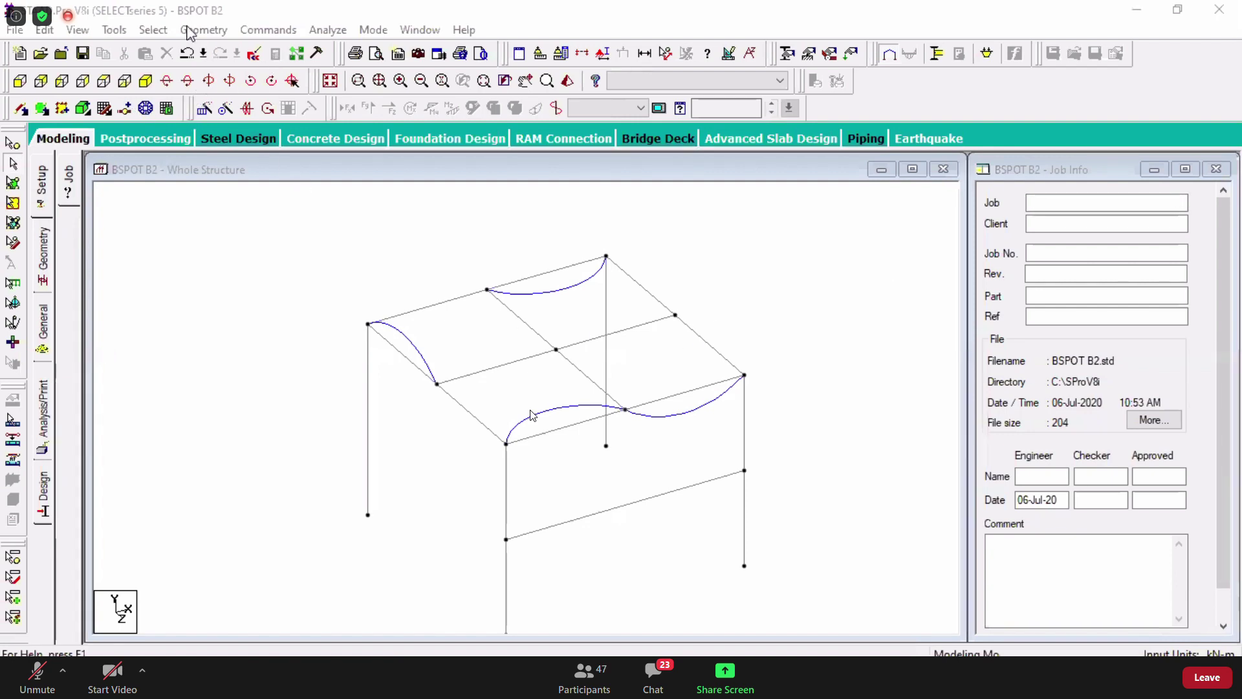
# - Start a curved beam from the right roof beam's mid-node to the front right corner
pyautogui.click(154, 30)
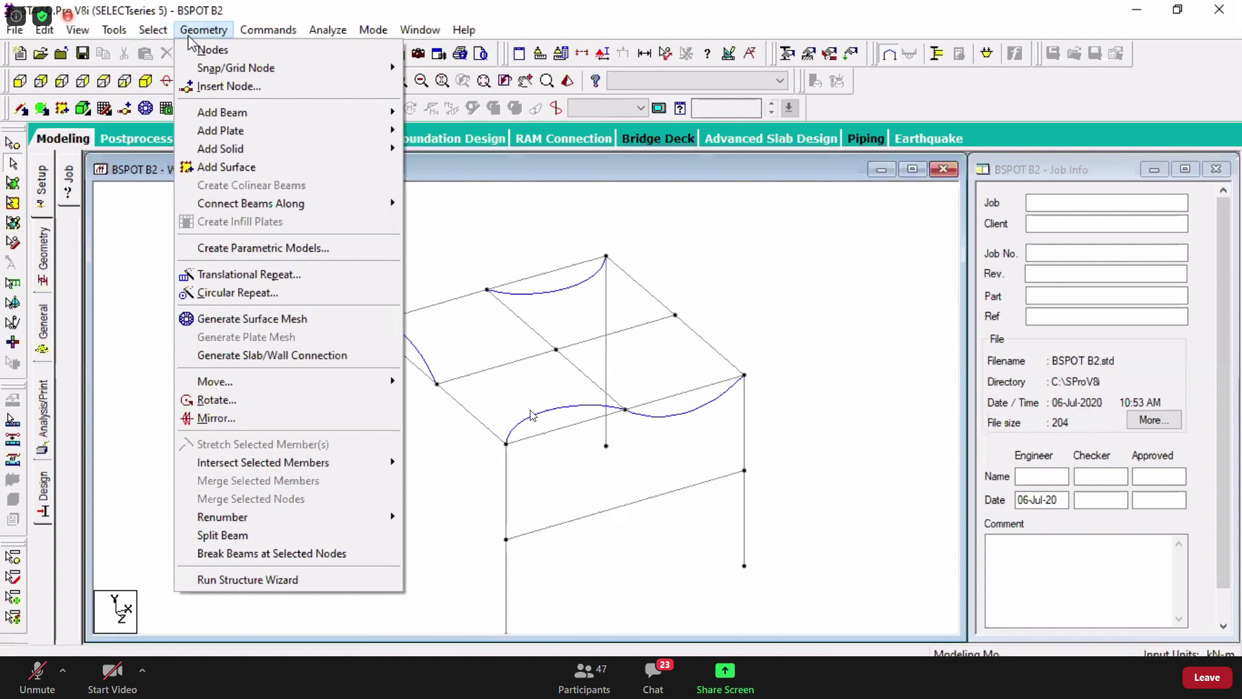
pyautogui.moveTo(319, 113)
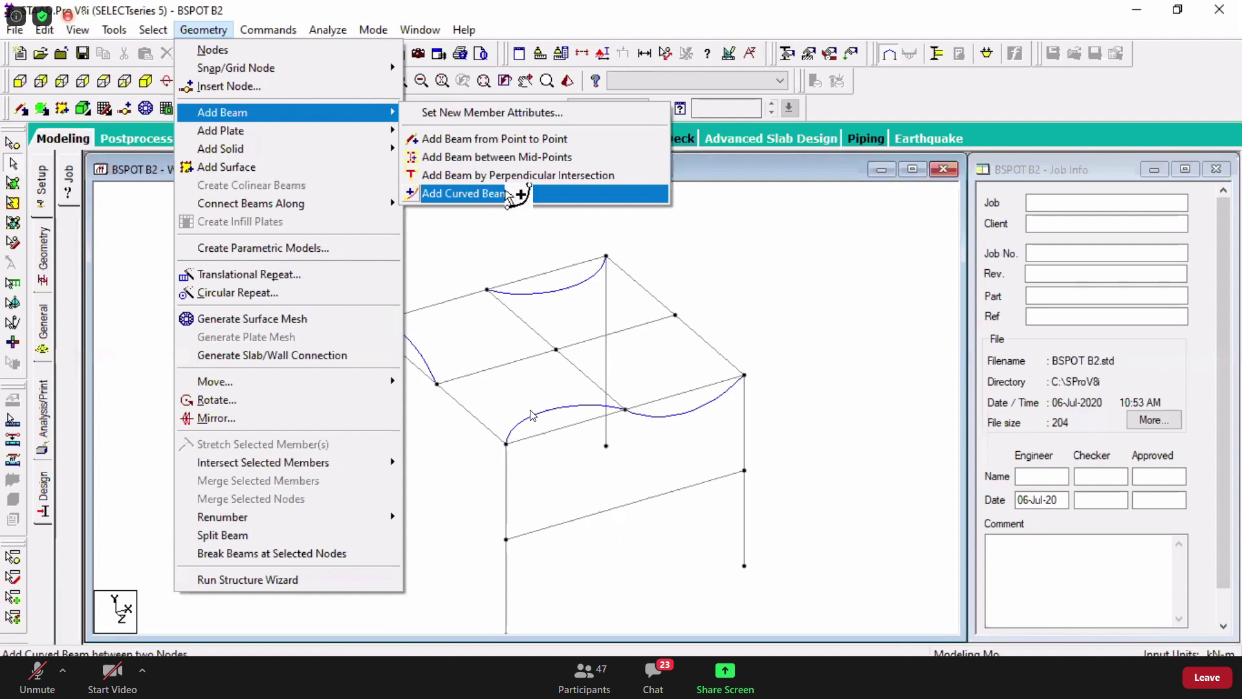
pyautogui.click(506, 195)
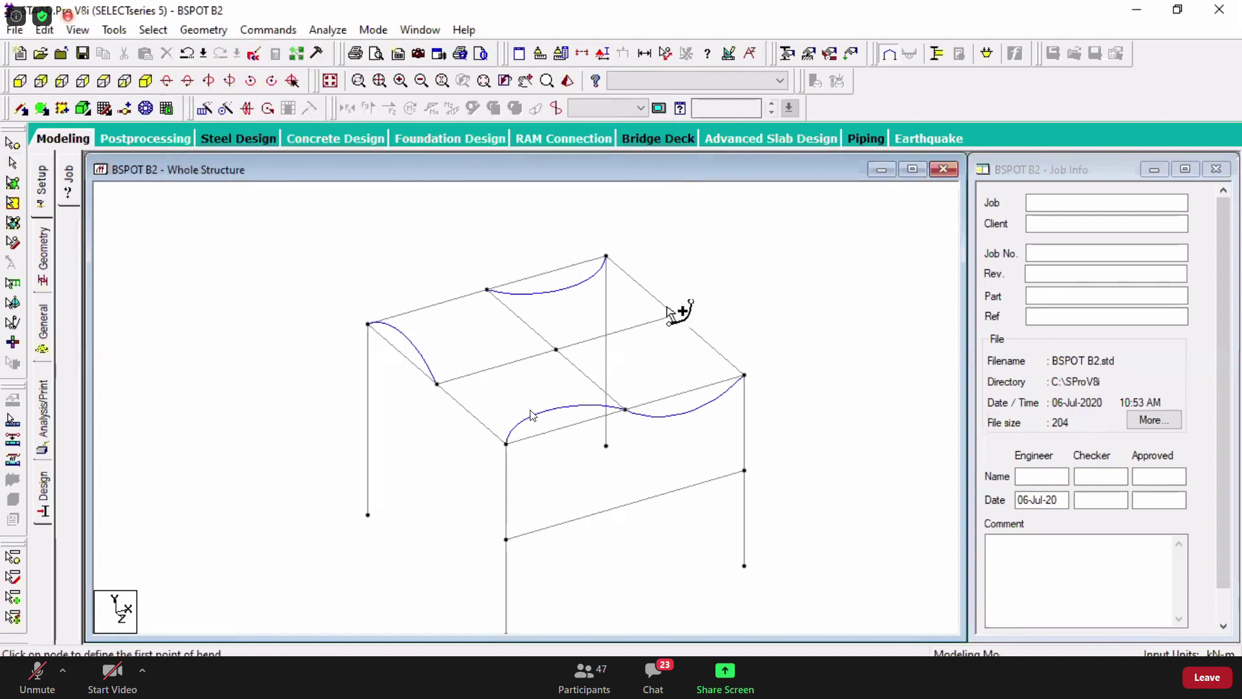
pyautogui.click(744, 376)
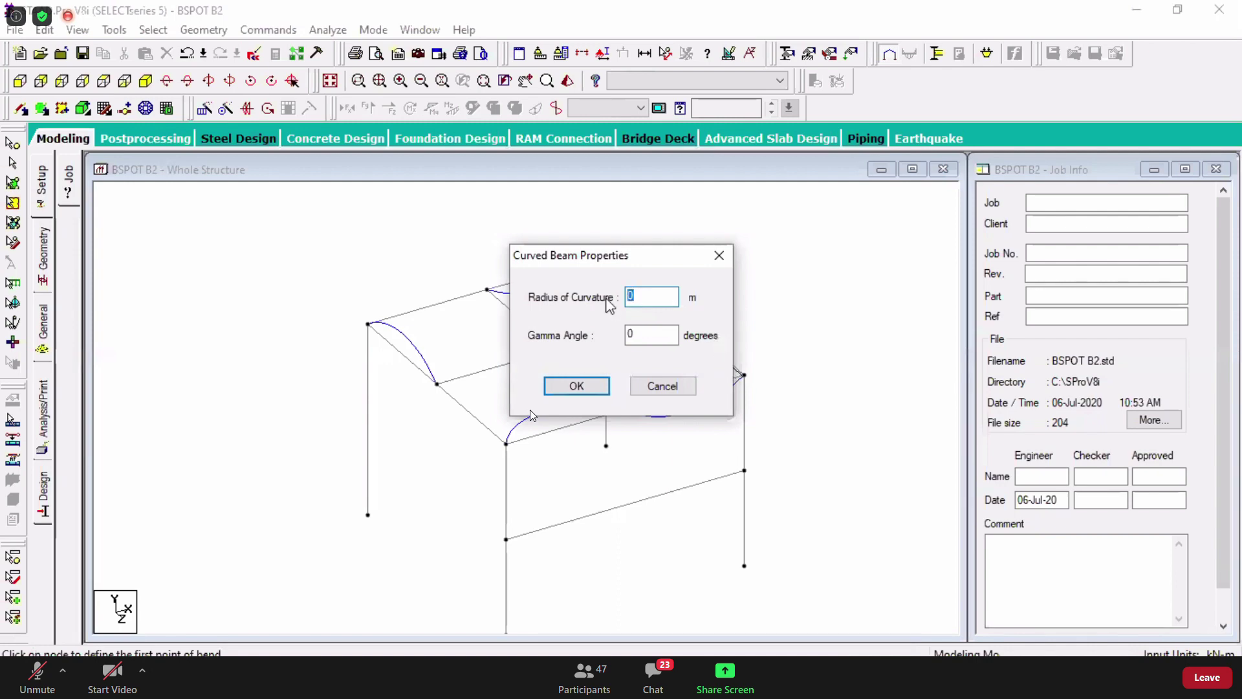
# - Switch to Paint and sketch a semicircle with its base line, a double-headed radius arrow and several radius lines from the centre
pyautogui.hotkey('alt', 'Tab')
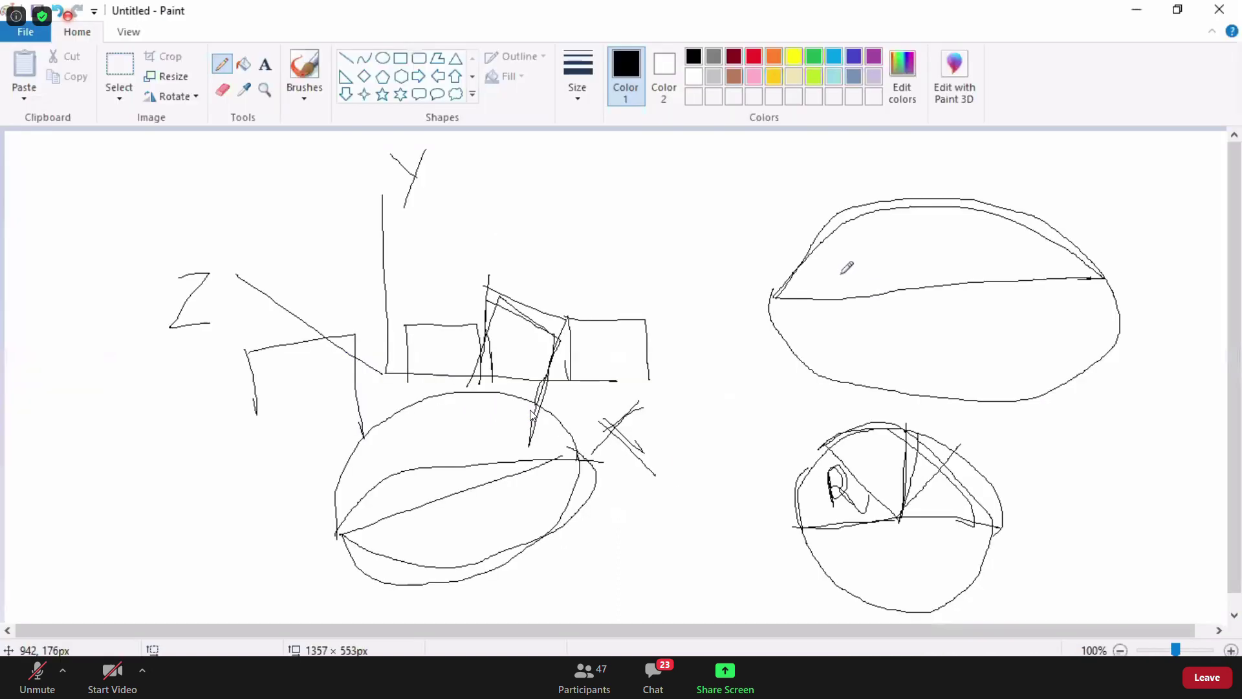
pyautogui.moveTo(593, 263)
pyautogui.mouseDown()
pyautogui.moveTo(590, 209)
pyautogui.moveTo(627, 179)
pyautogui.moveTo(669, 172)
pyautogui.moveTo(706, 187)
pyautogui.moveTo(735, 251)
pyautogui.mouseUp()
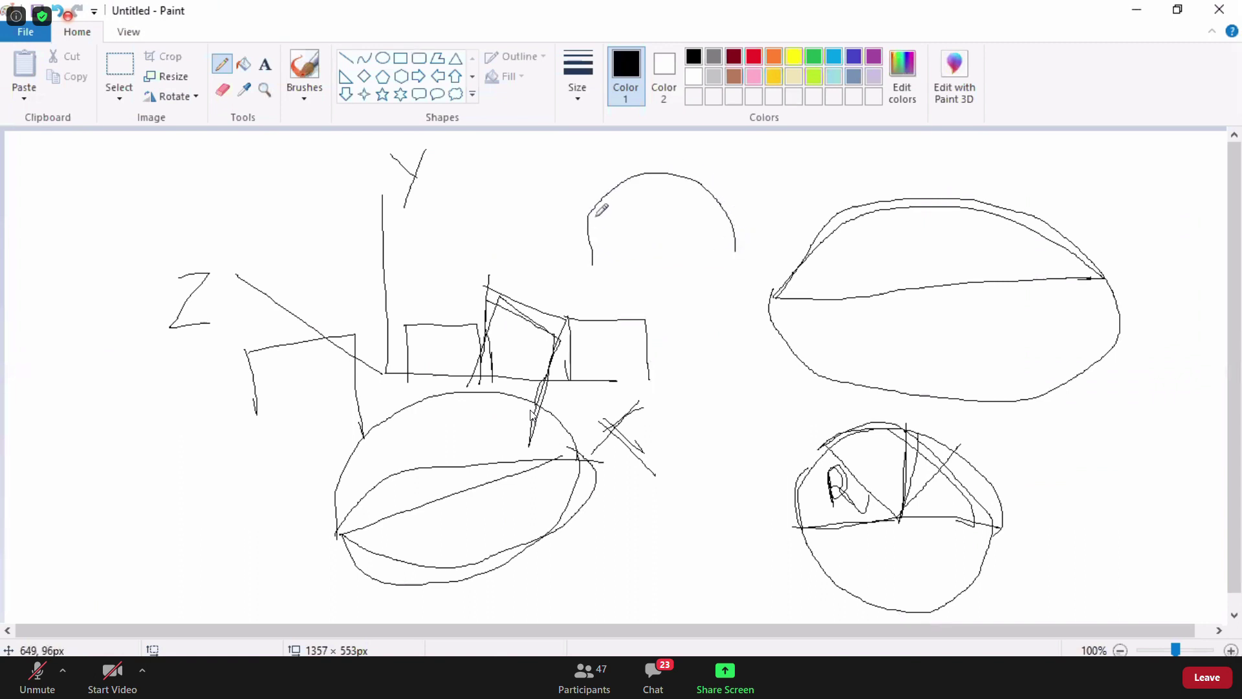
pyautogui.moveTo(594, 264)
pyautogui.mouseDown()
pyautogui.moveTo(734, 255)
pyautogui.moveTo(668, 269)
pyautogui.moveTo(687, 290)
pyautogui.moveTo(669, 285)
pyautogui.moveTo(753, 274)
pyautogui.mouseUp()
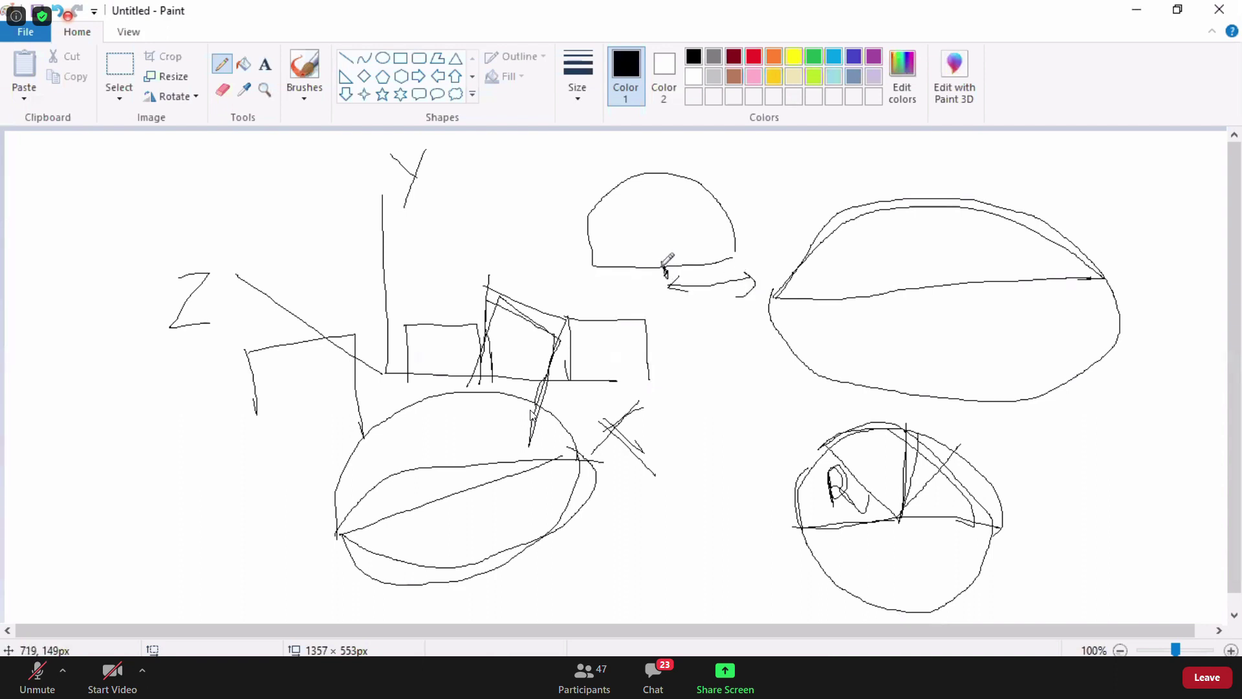
pyautogui.moveTo(663, 265); pyautogui.dragTo(719, 206)
pyautogui.moveTo(663, 263); pyautogui.dragTo(668, 179)
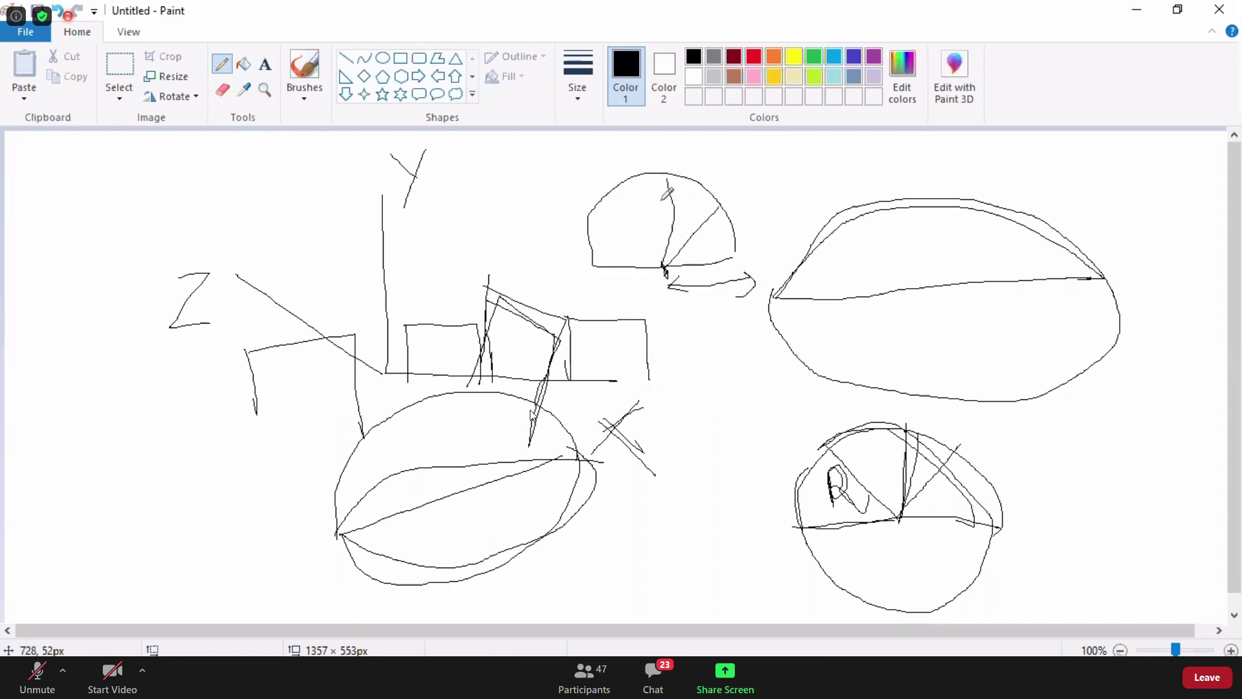
pyautogui.moveTo(661, 263); pyautogui.dragTo(615, 192)
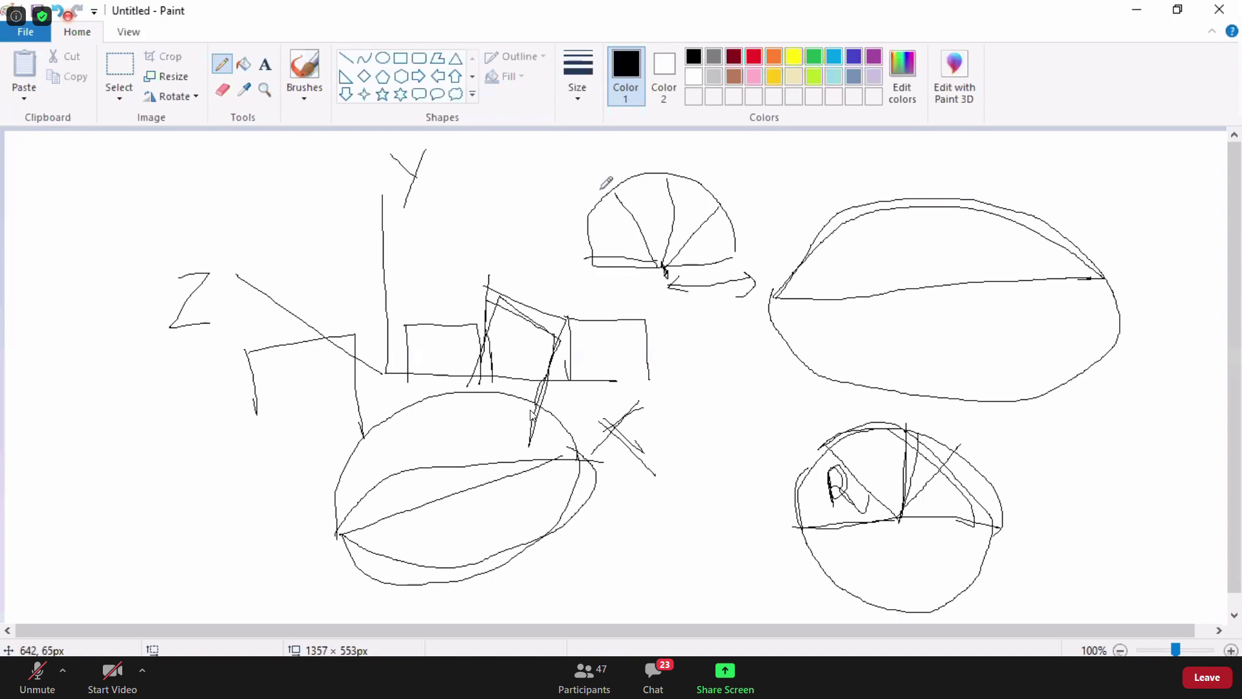
pyautogui.moveTo(616, 187)
pyautogui.mouseDown()
pyautogui.moveTo(584, 237)
pyautogui.moveTo(629, 315)
pyautogui.moveTo(698, 337)
pyautogui.moveTo(740, 228)
pyautogui.mouseUp()
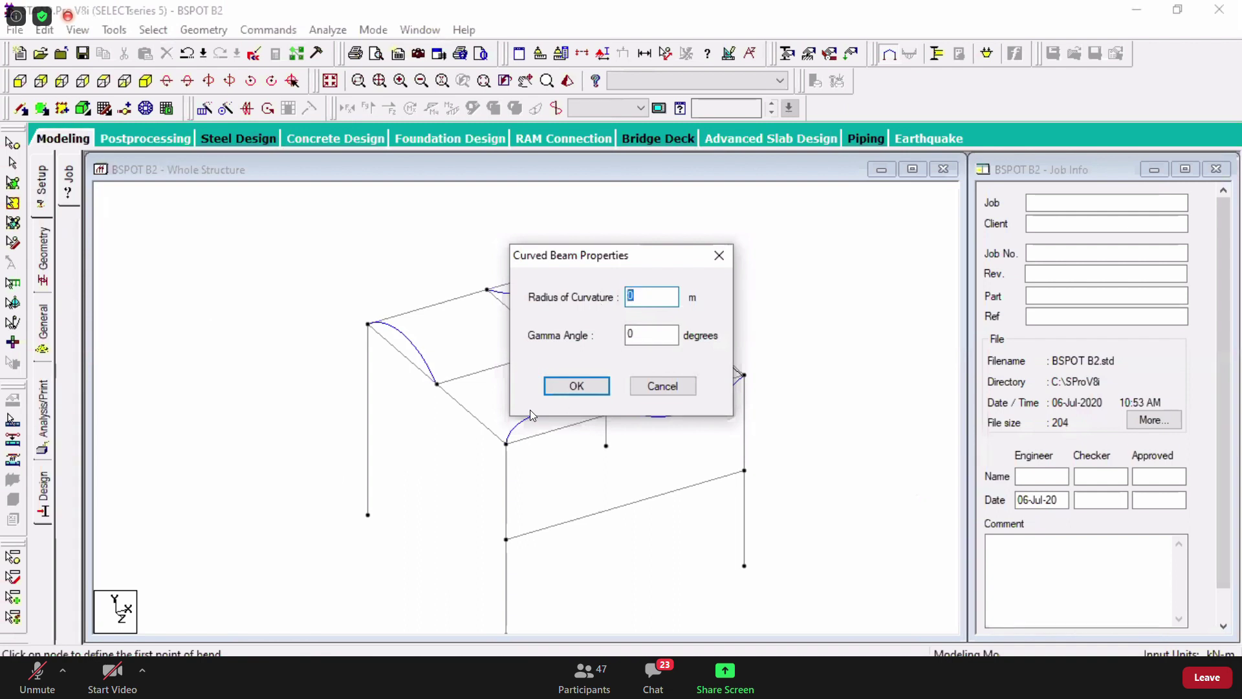
# - Back in STAAD.Pro, create the pending curved beam with a radius of 1.5 m and a gamma angle of 360°
pyautogui.write('1.5')
pyautogui.press('Tab')
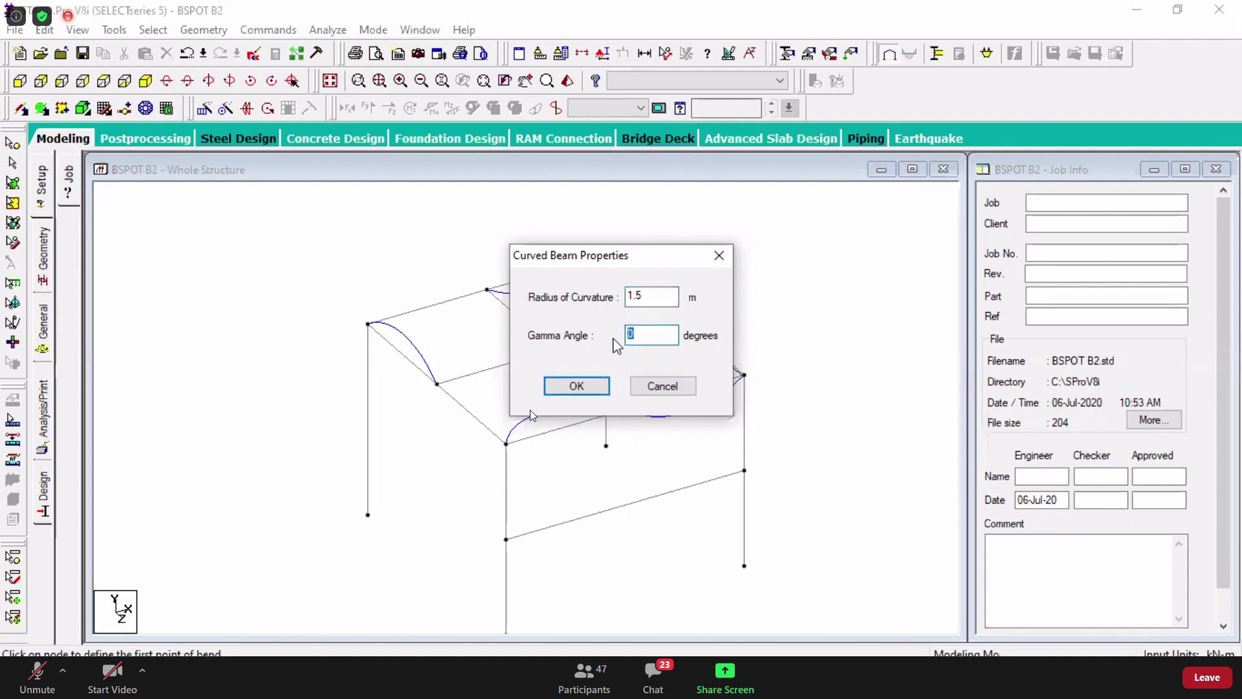
pyautogui.write('360')
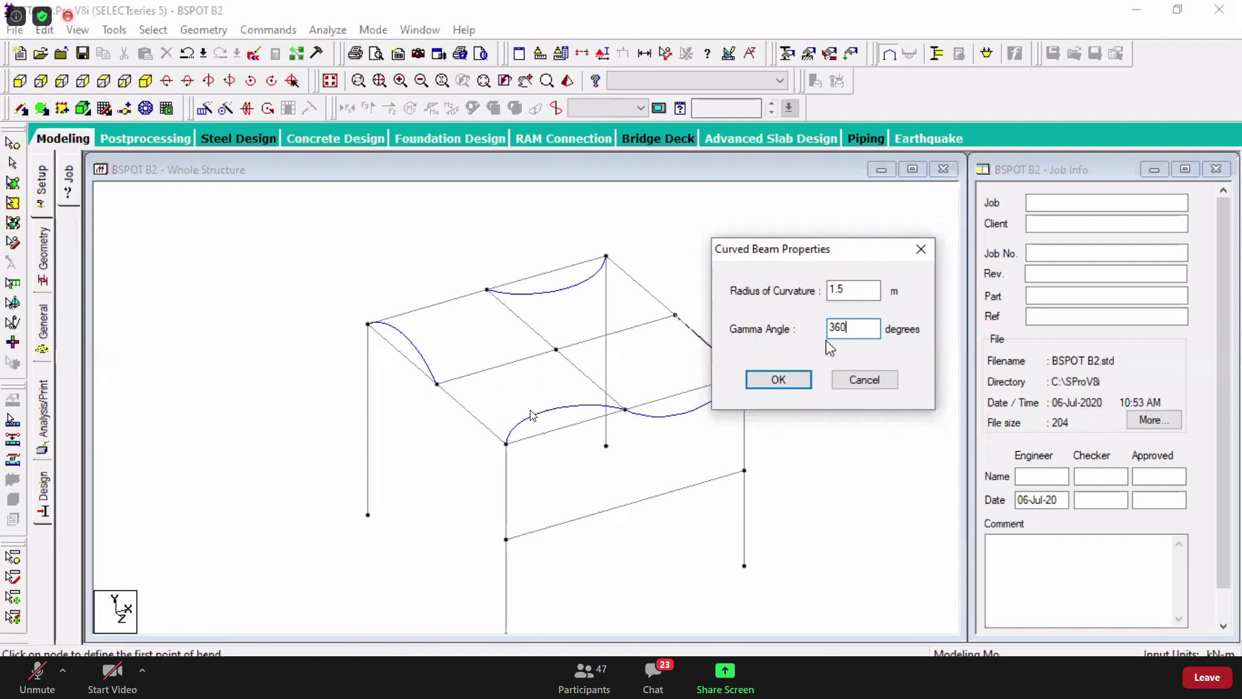
pyautogui.click(782, 380)
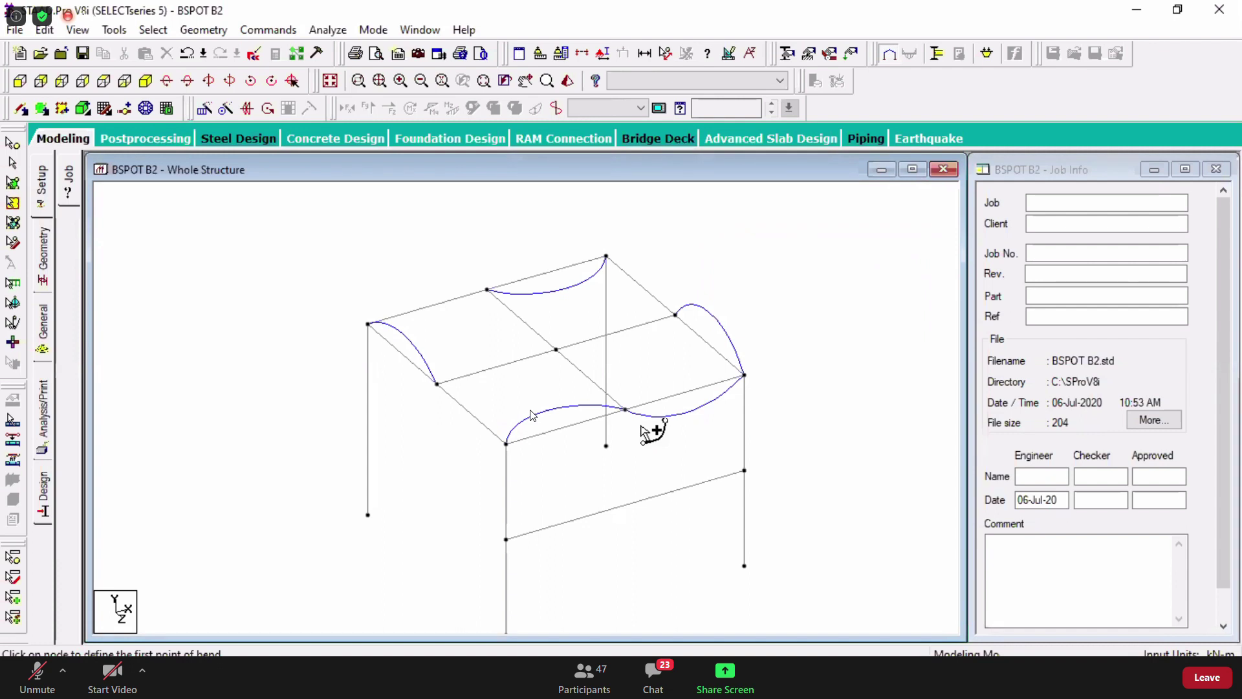
# - Examine the curved beams' orientation in the side view, and return to the isometric view
pyautogui.scroll(1, 680, 428)
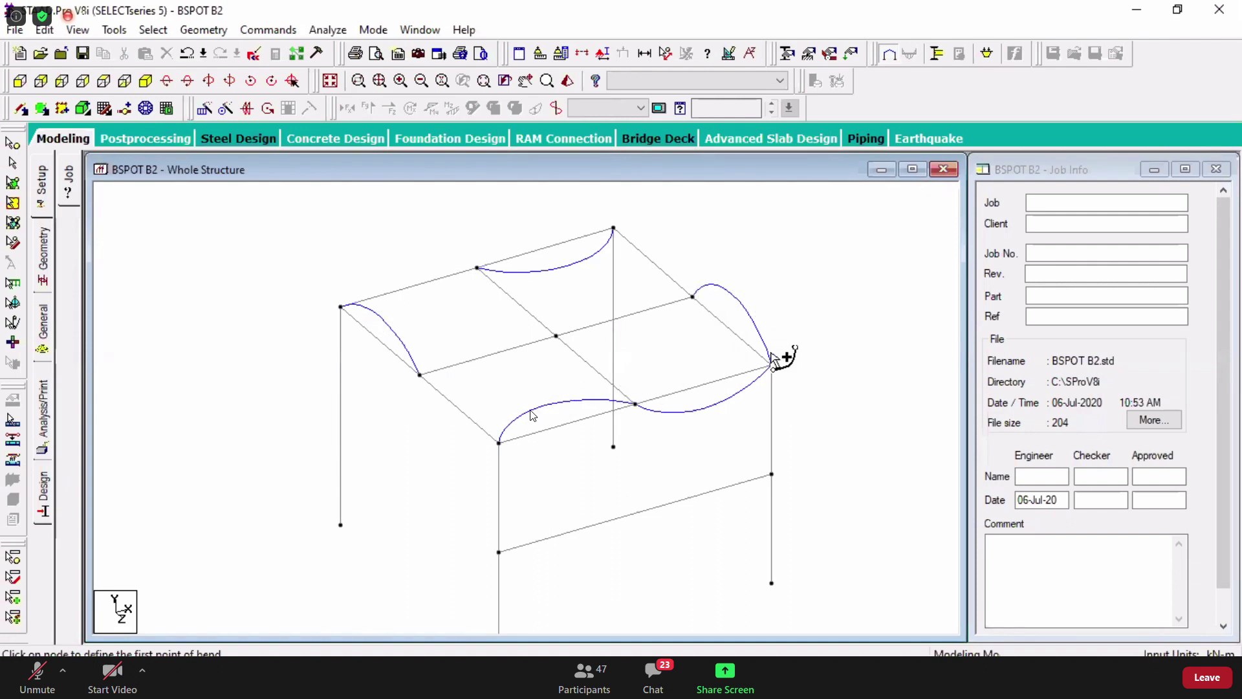
pyautogui.click(84, 81)
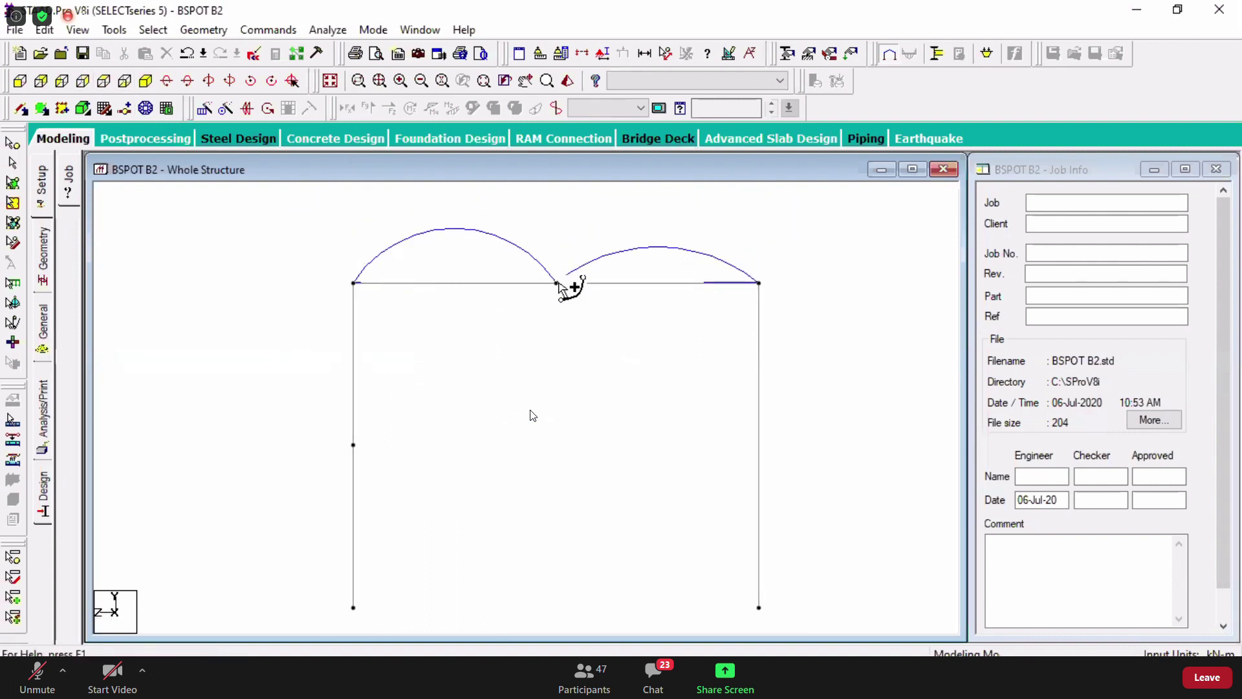
pyautogui.click(146, 81)
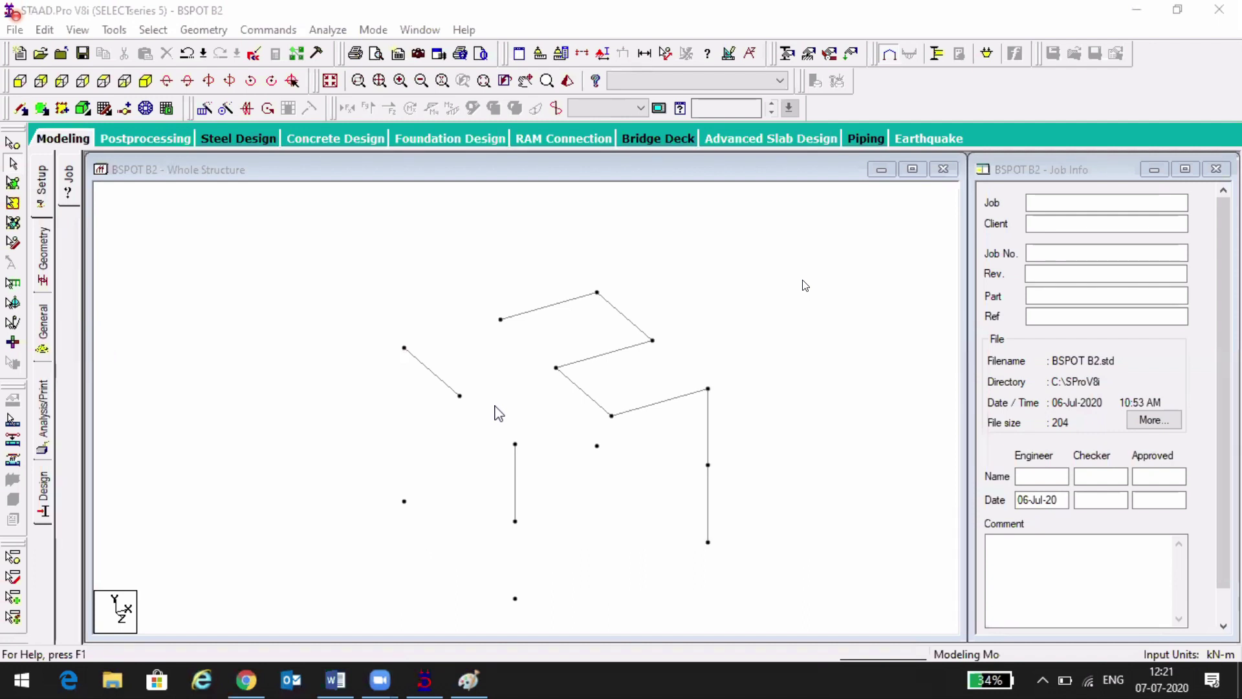
# - Review the axis options of the Connect Beams Along command with nothing selected
pyautogui.click(211, 31)
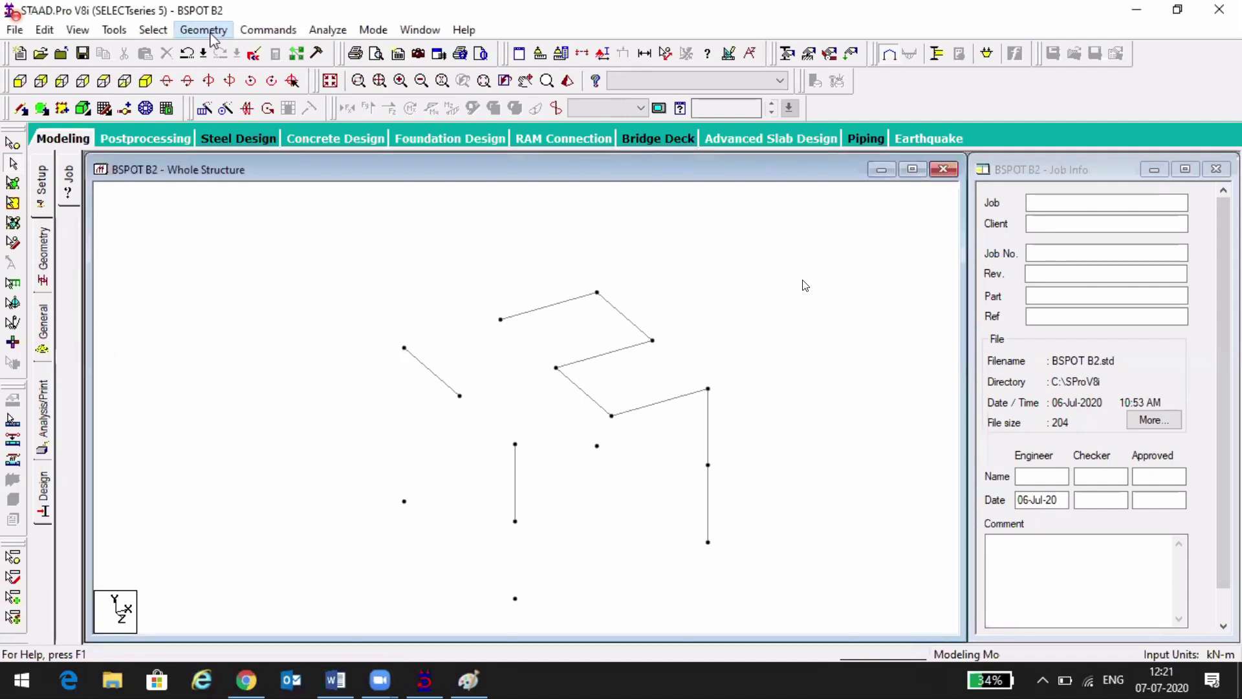
pyautogui.click(211, 33)
pyautogui.click(476, 255)
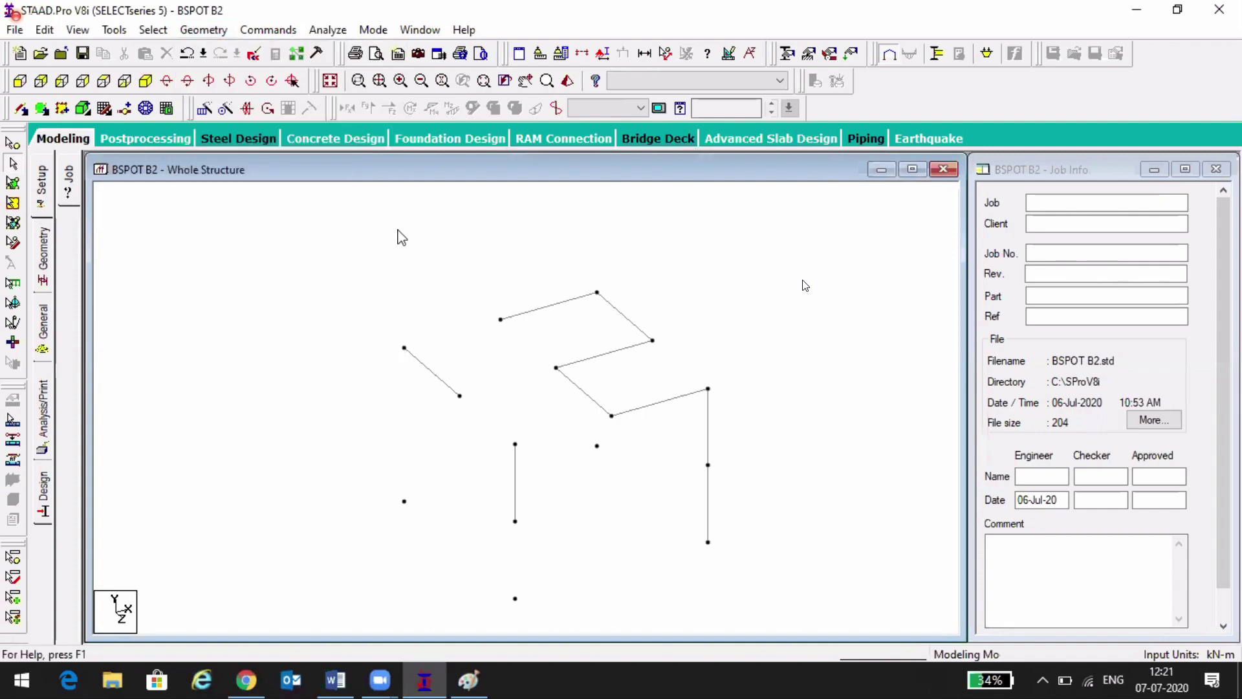
pyautogui.click(204, 30)
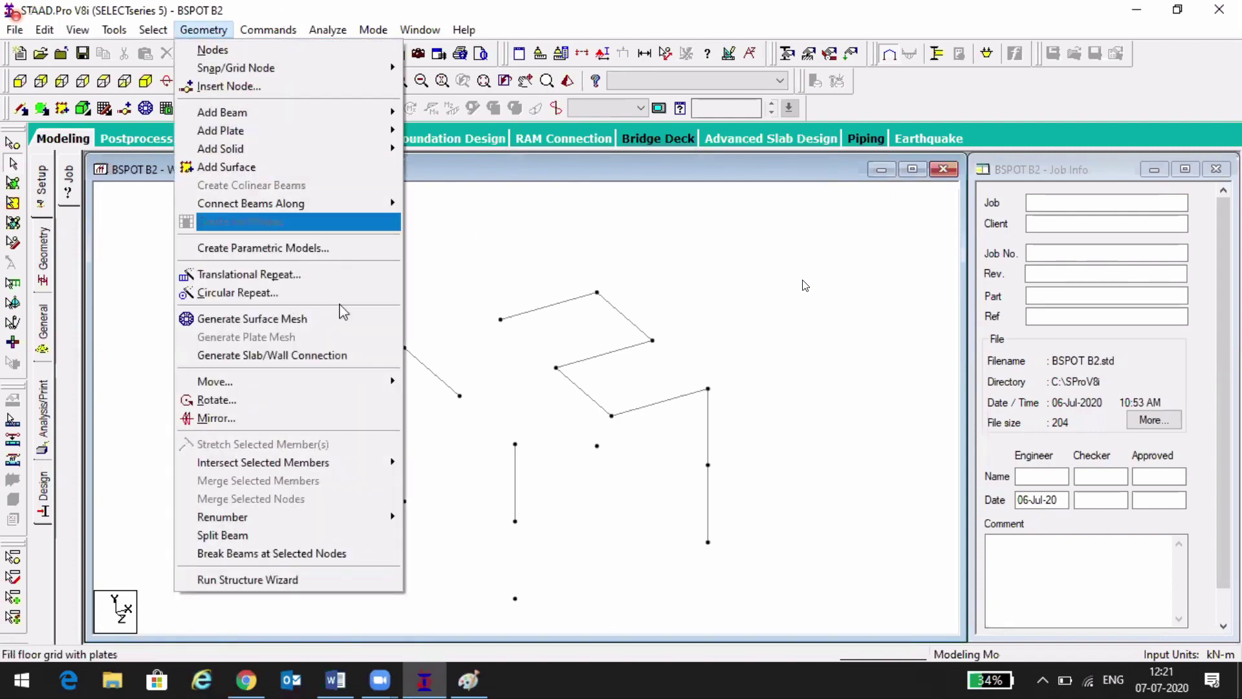
pyautogui.moveTo(347, 457)
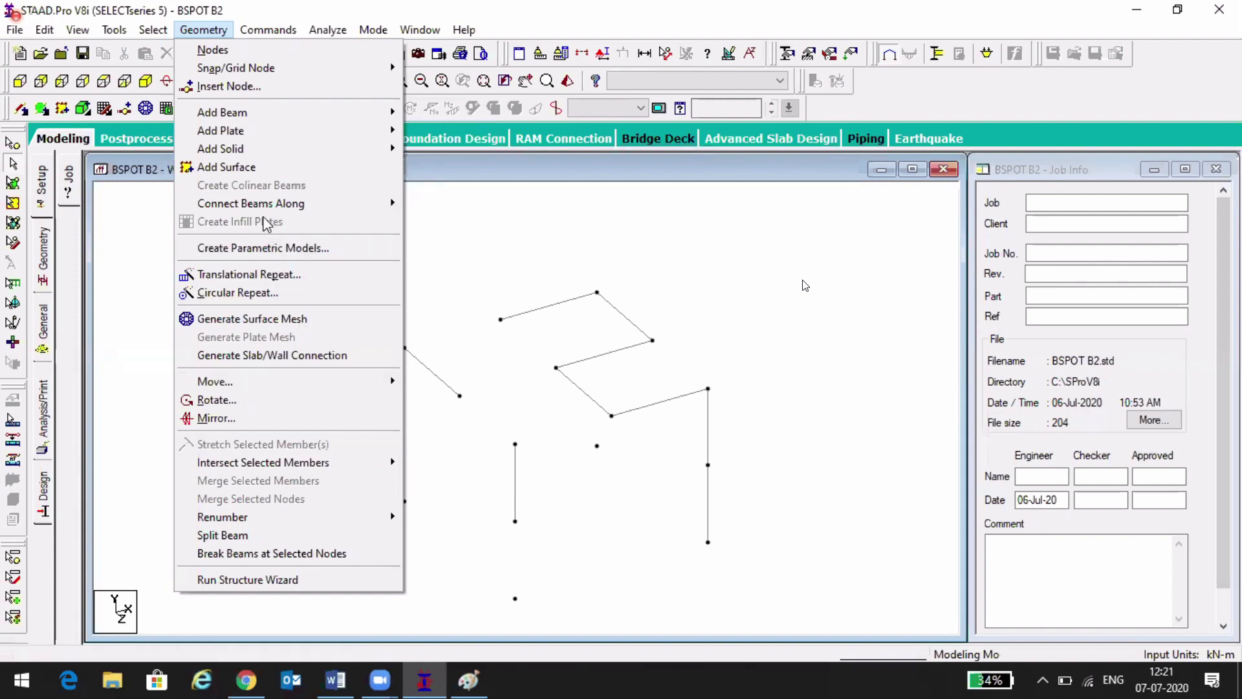
pyautogui.moveTo(262, 211)
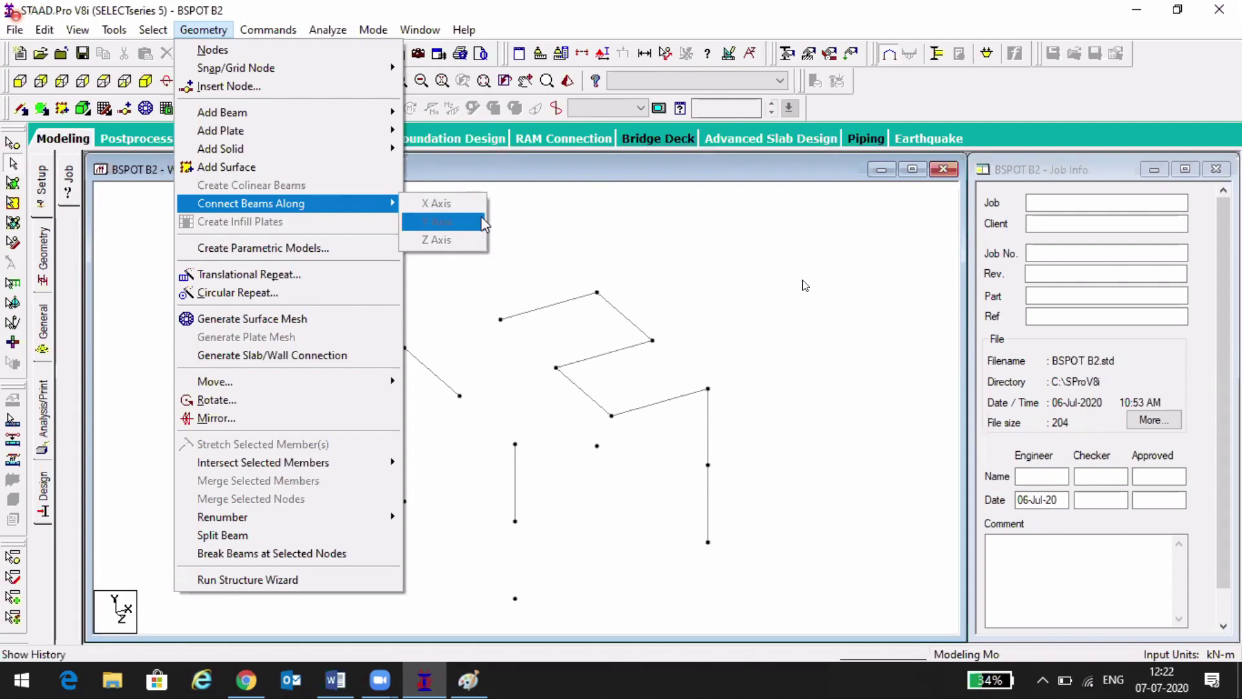
pyautogui.click(547, 216)
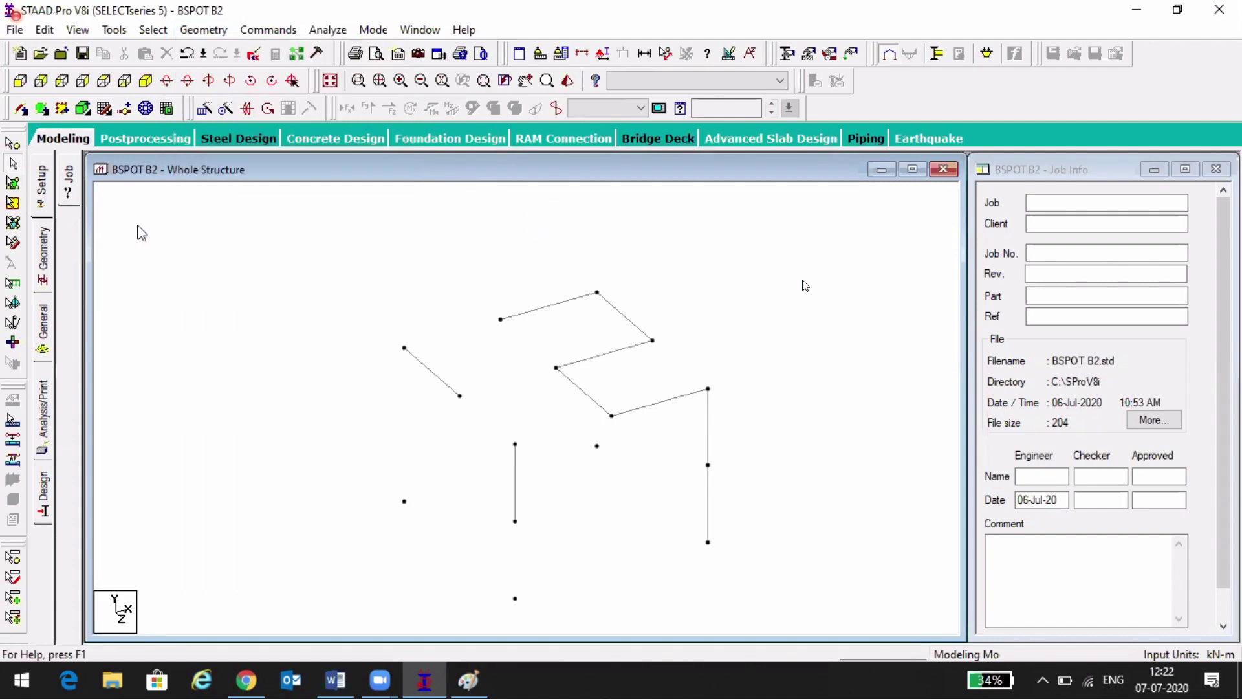
# - Select all nodes of the structure and connect them with beams along the X axis
pyautogui.click(20, 149)
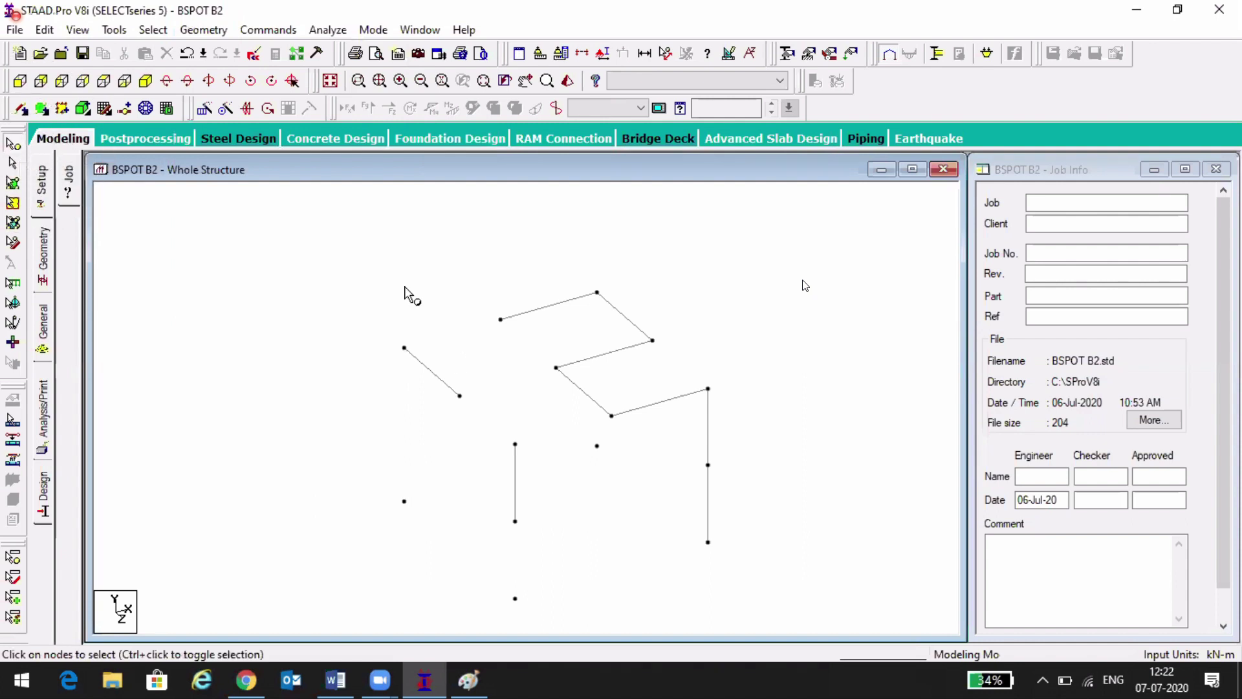
pyautogui.moveTo(295, 225); pyautogui.dragTo(787, 620)
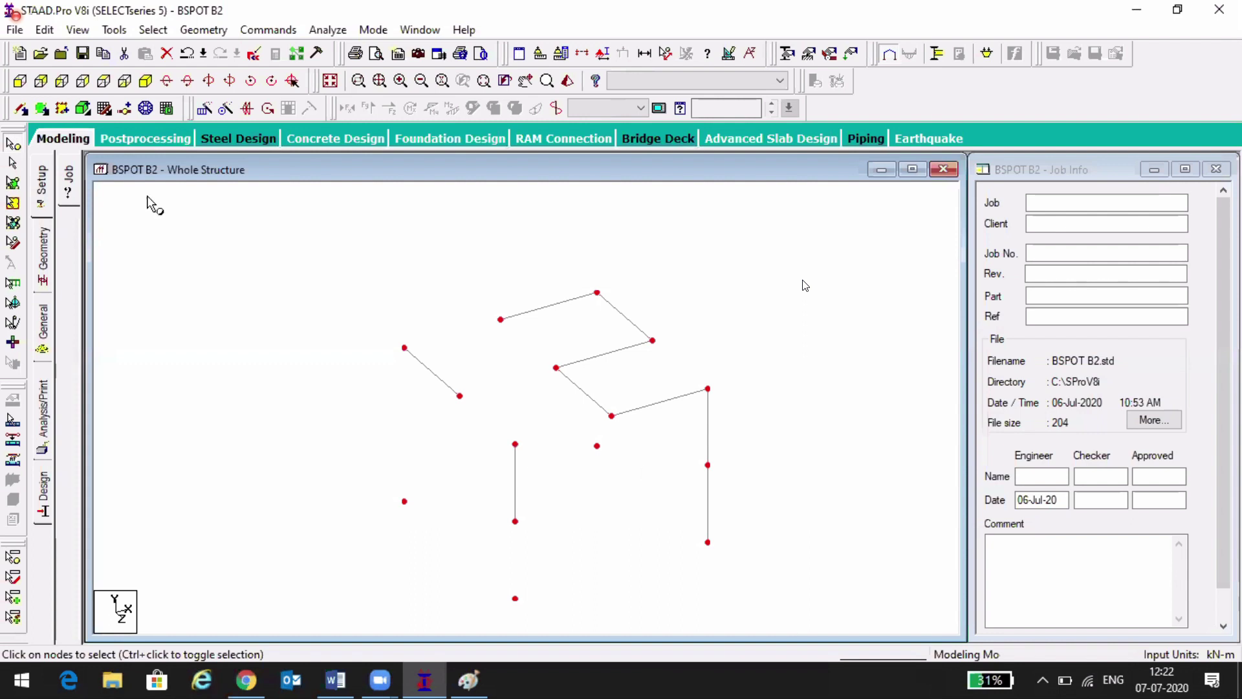
pyautogui.click(211, 31)
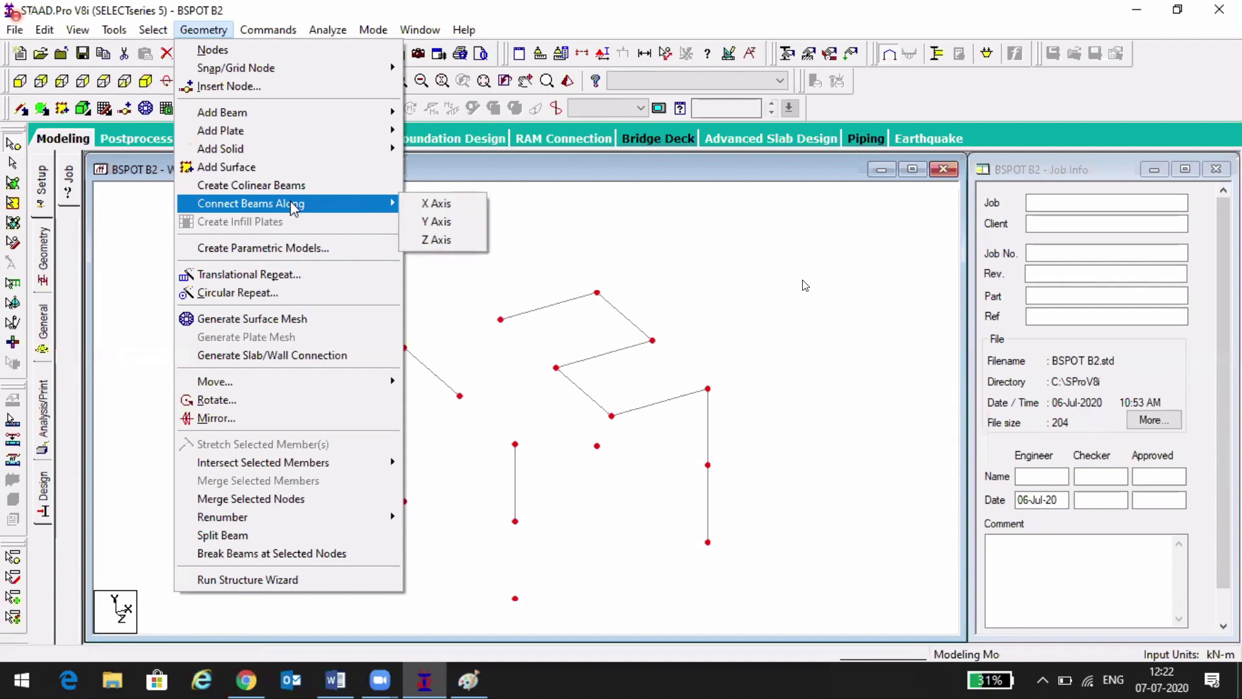
pyautogui.click(419, 204)
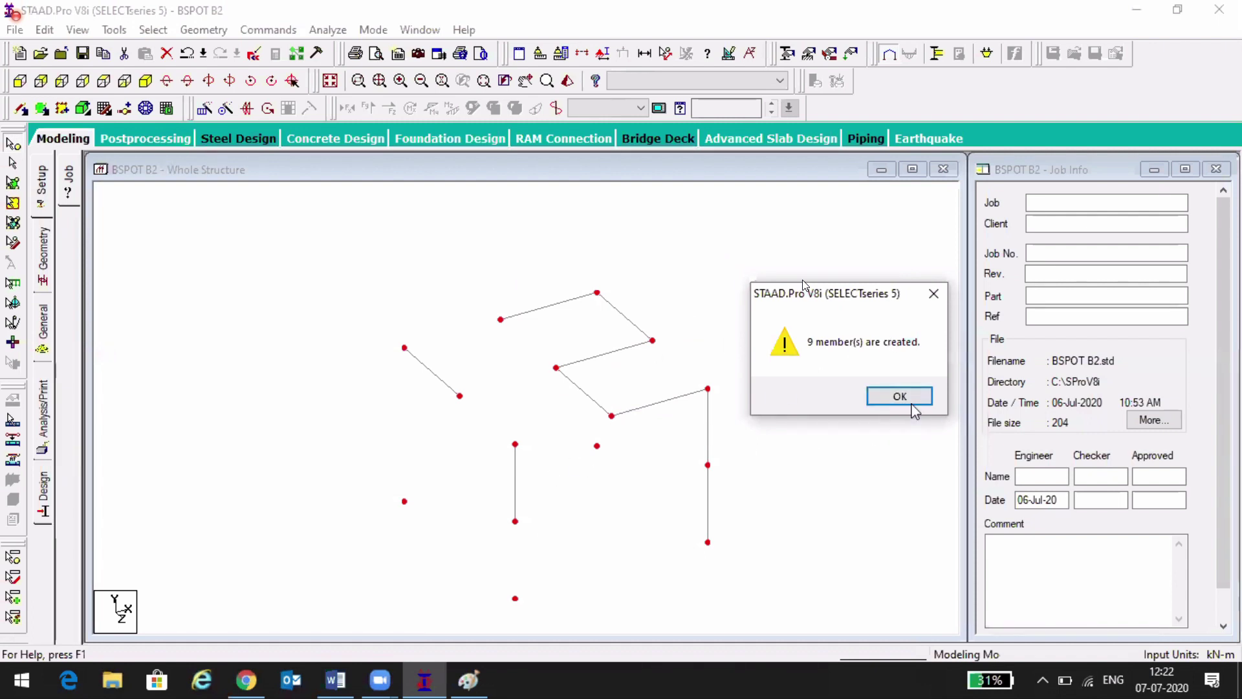
pyautogui.click(907, 402)
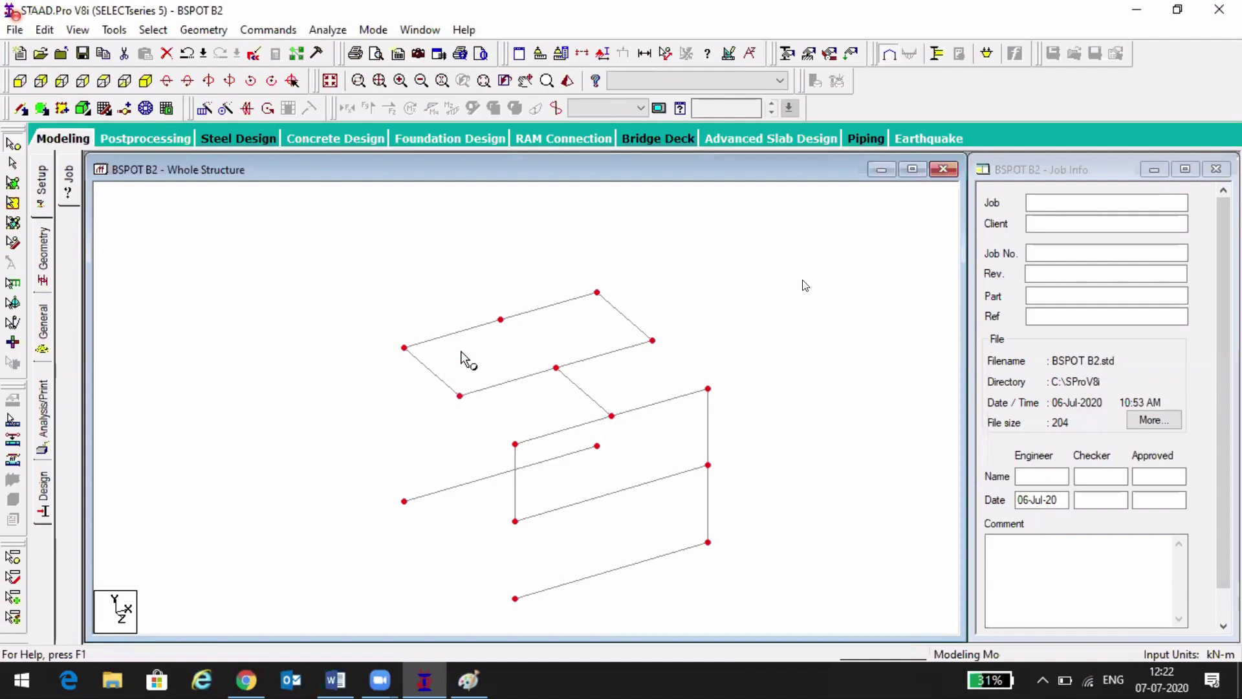
# - Connect the selected nodes with beams along the Y axis, and decline the auto save
pyautogui.click(182, 31)
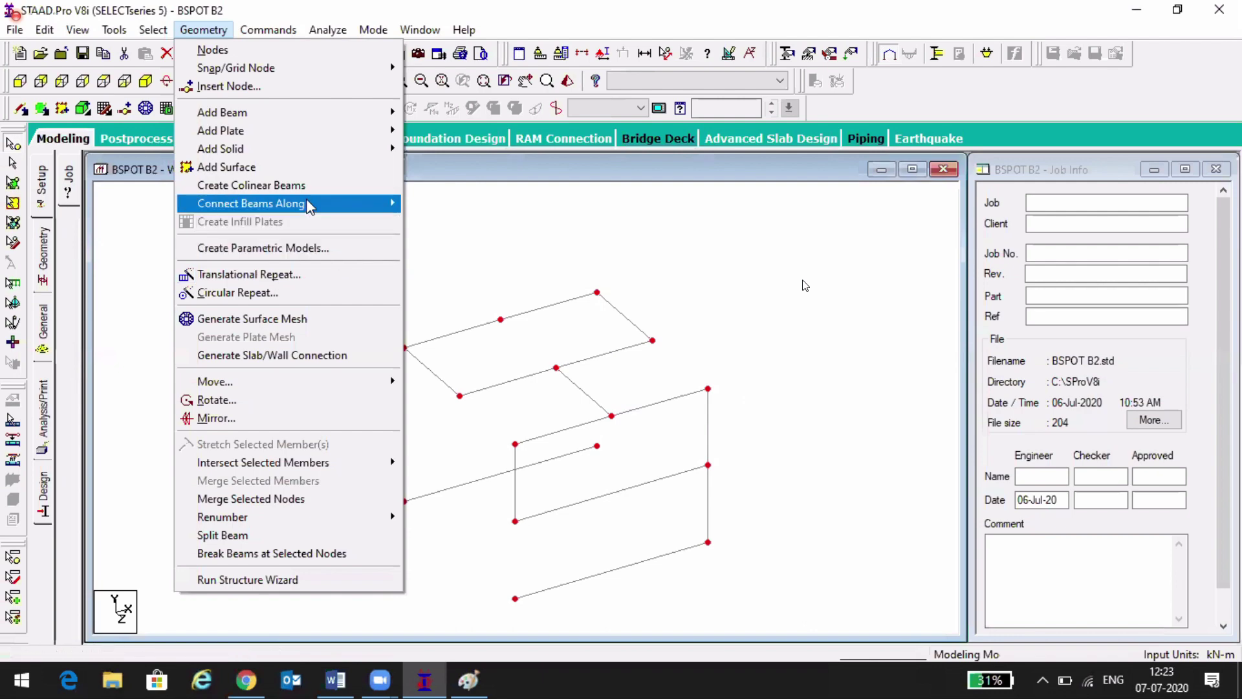
pyautogui.moveTo(362, 203)
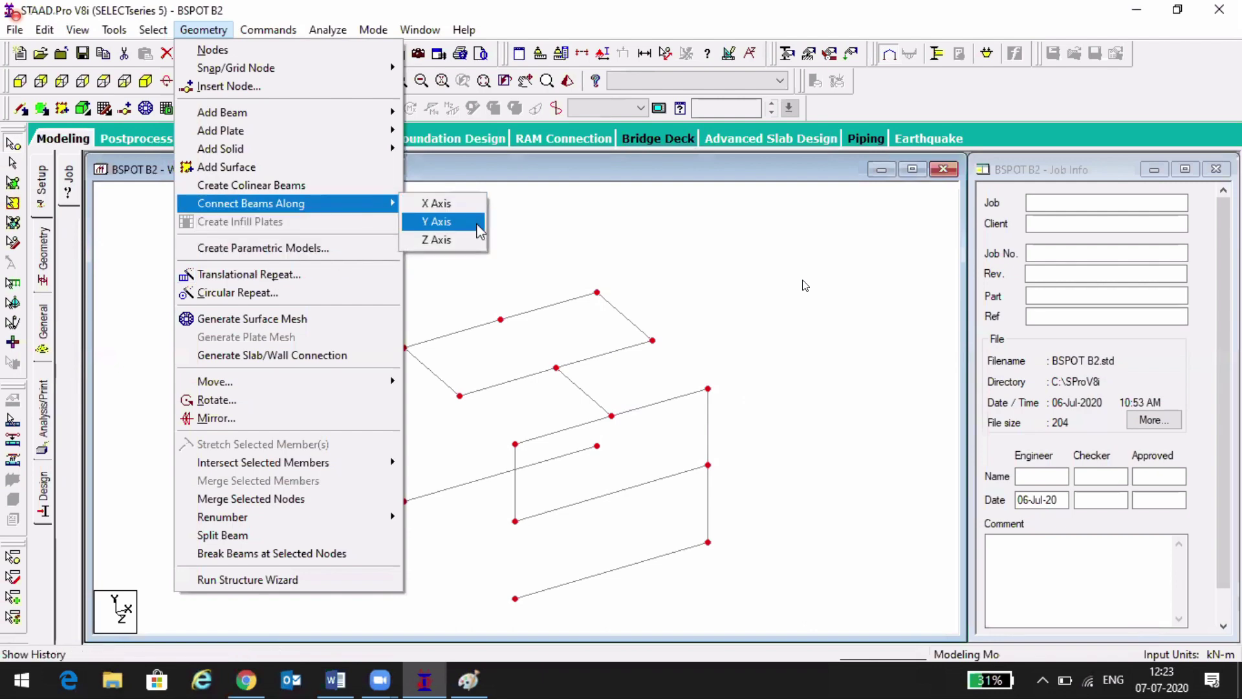
pyautogui.click(479, 222)
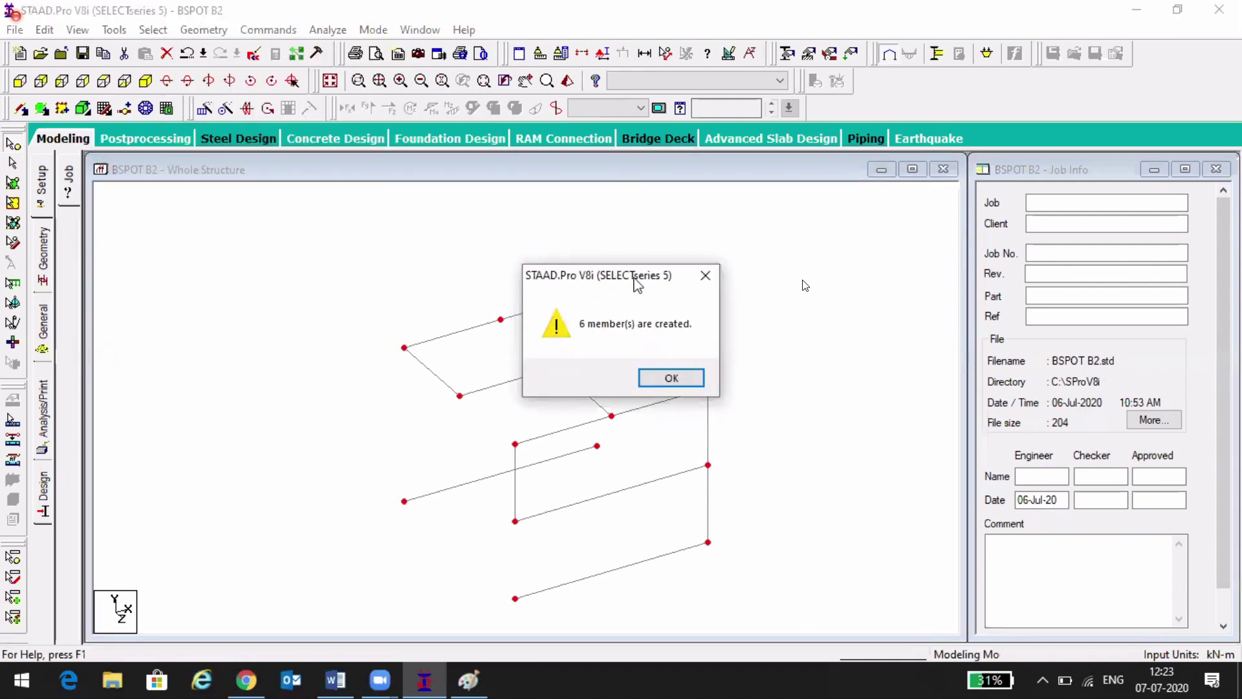
pyautogui.moveTo(635, 283); pyautogui.dragTo(872, 270)
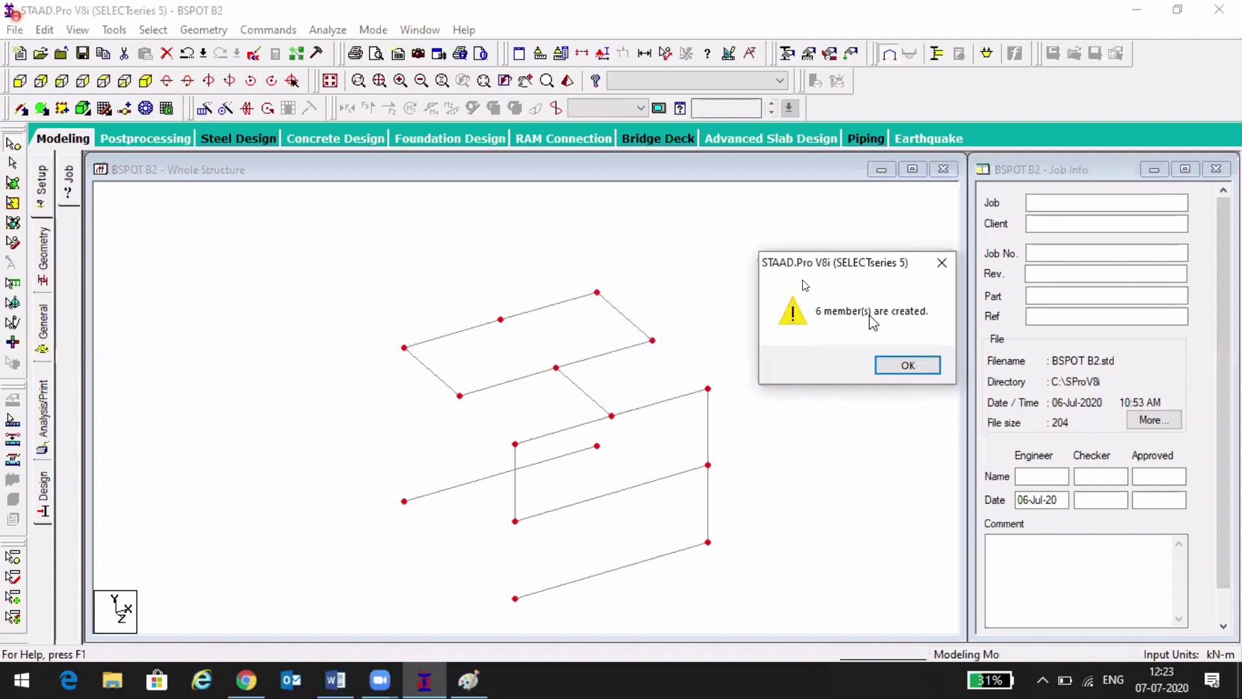
pyautogui.click(908, 366)
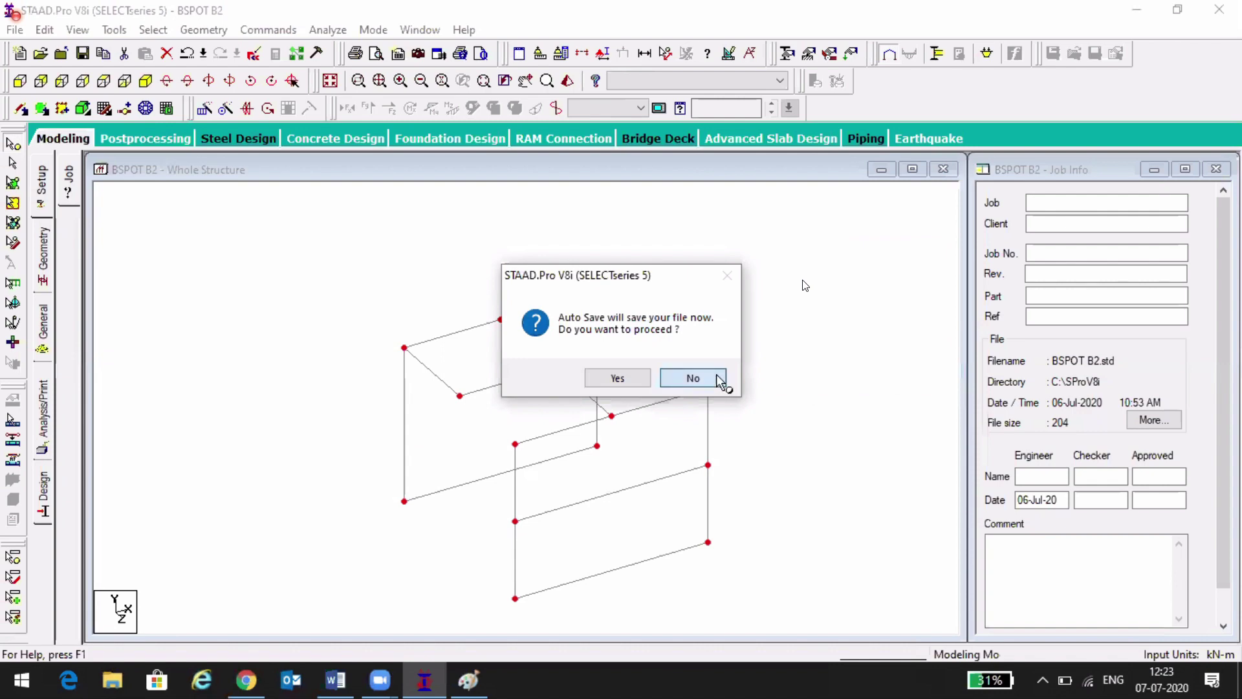
pyautogui.click(714, 378)
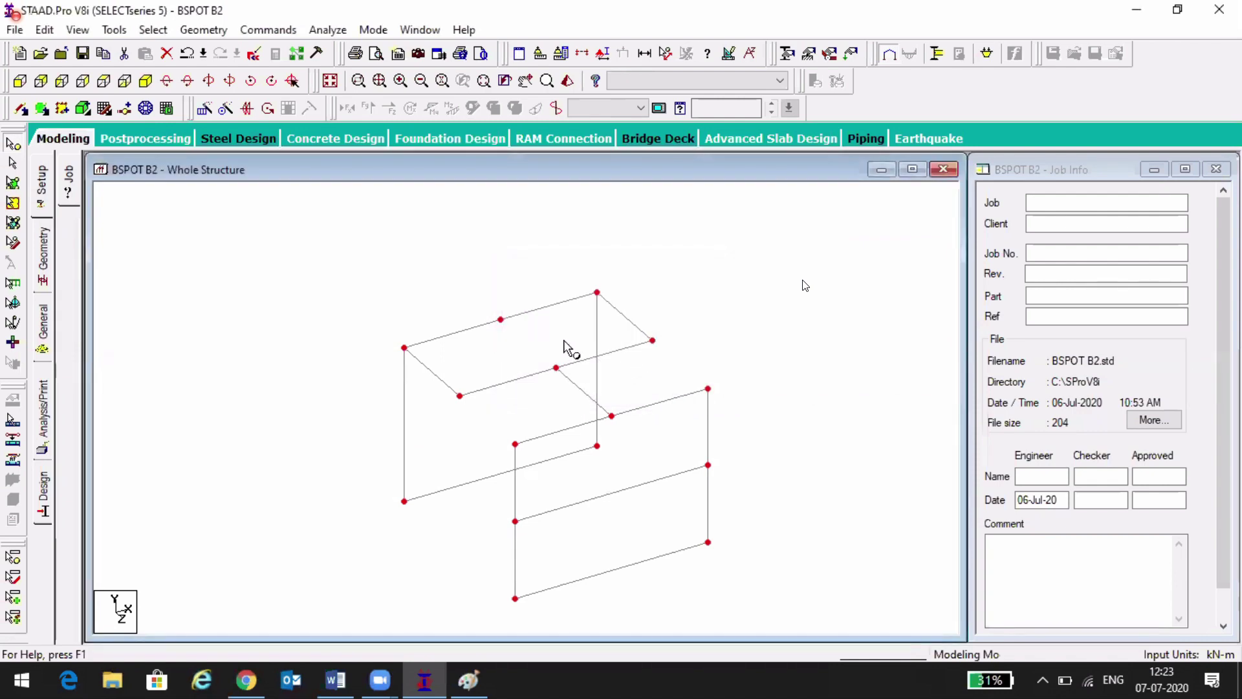
# - Connect the selected nodes with beams along the Z axis
pyautogui.click(201, 30)
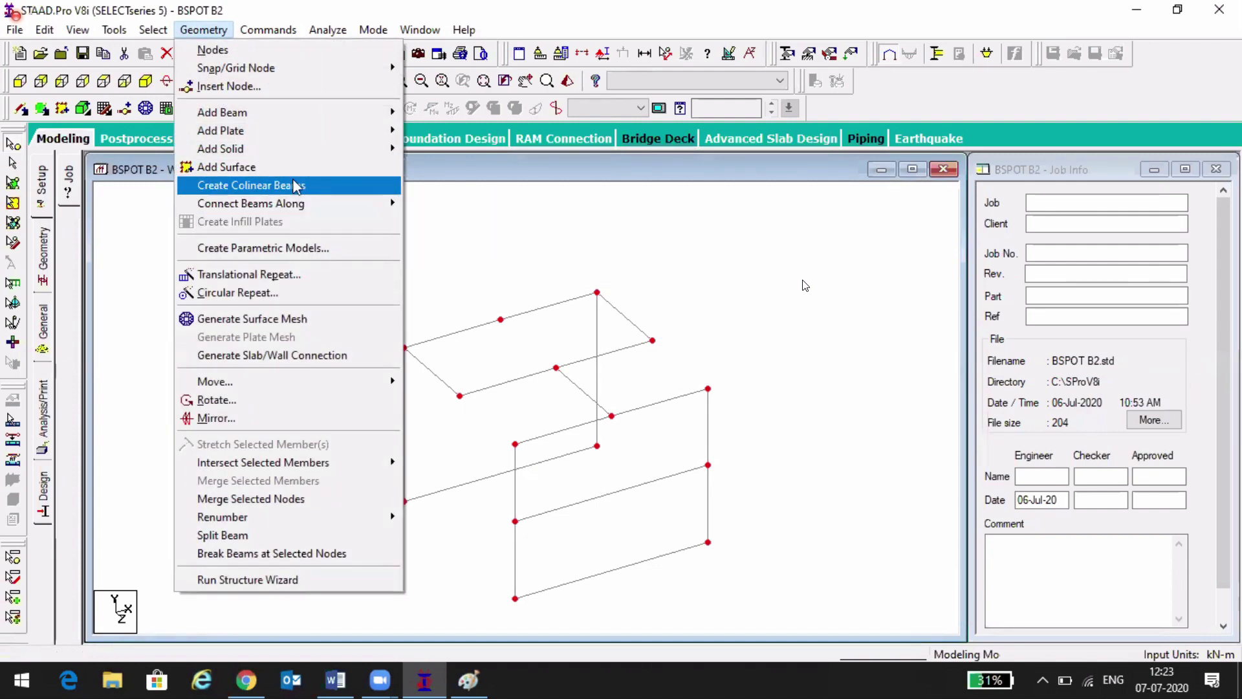
pyautogui.moveTo(355, 202)
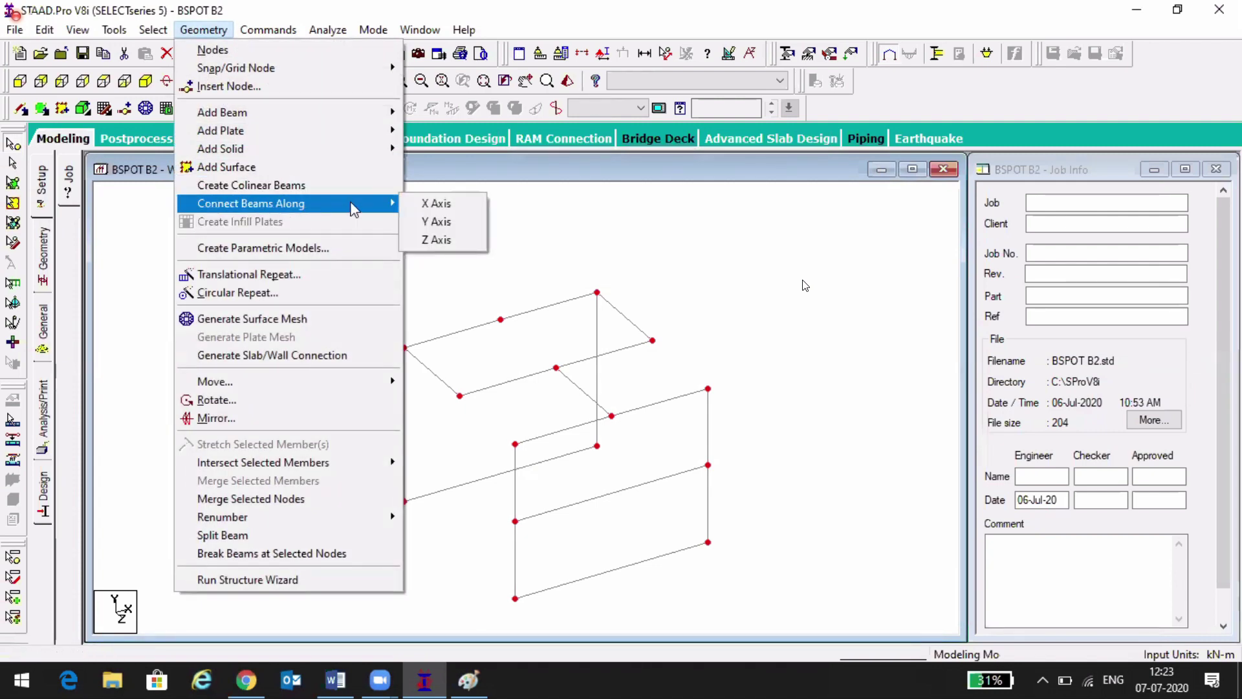
pyautogui.click(443, 240)
pyautogui.moveTo(679, 283); pyautogui.dragTo(921, 286)
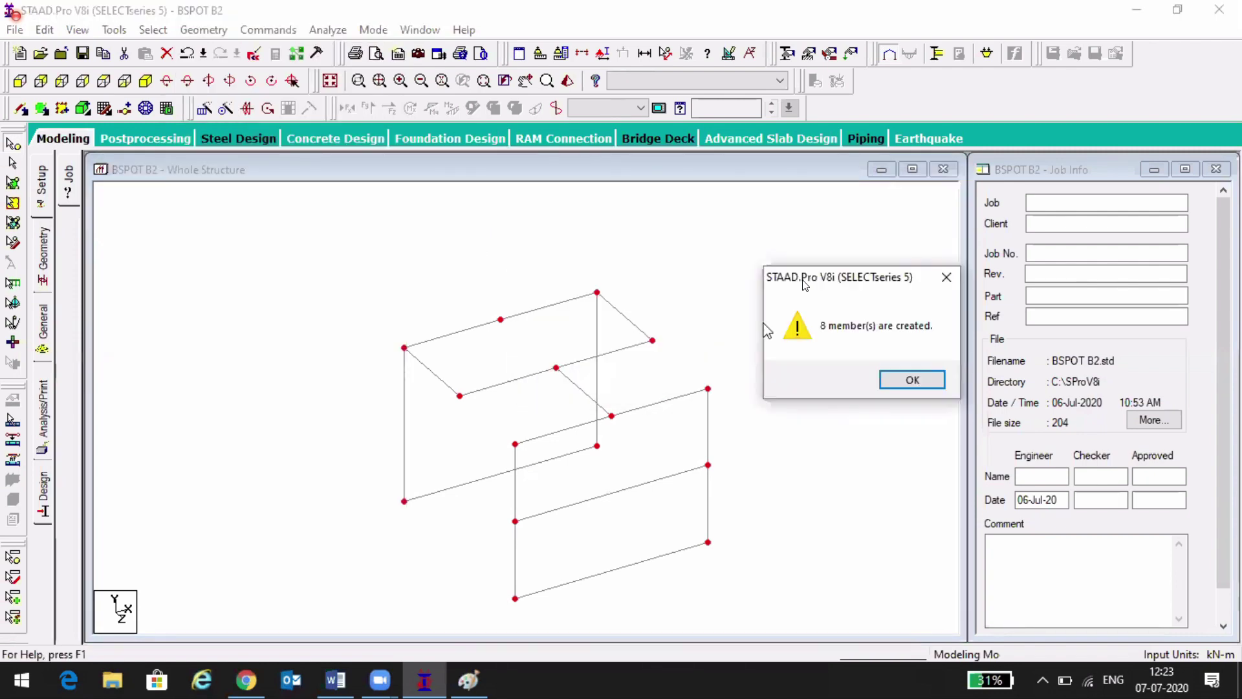
pyautogui.click(912, 380)
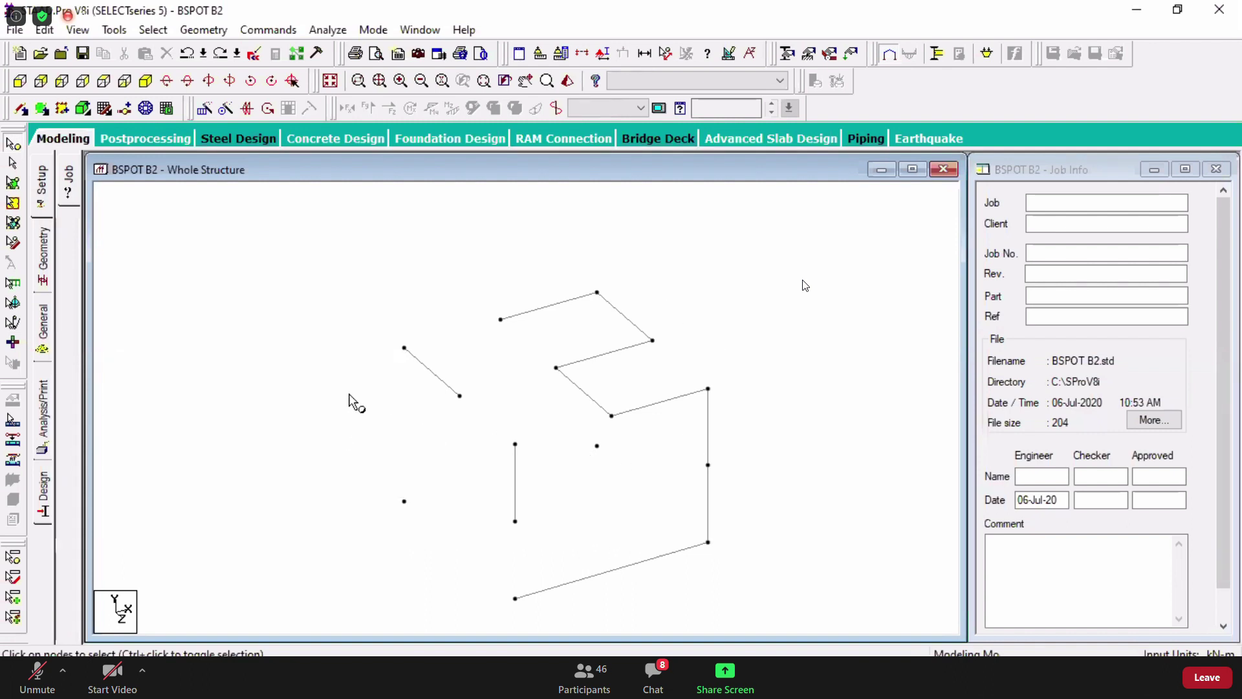
# - Delete all remaining beams together with their orphan nodes, and delete the leftover loose nodes to empty the model
pyautogui.click(10, 165)
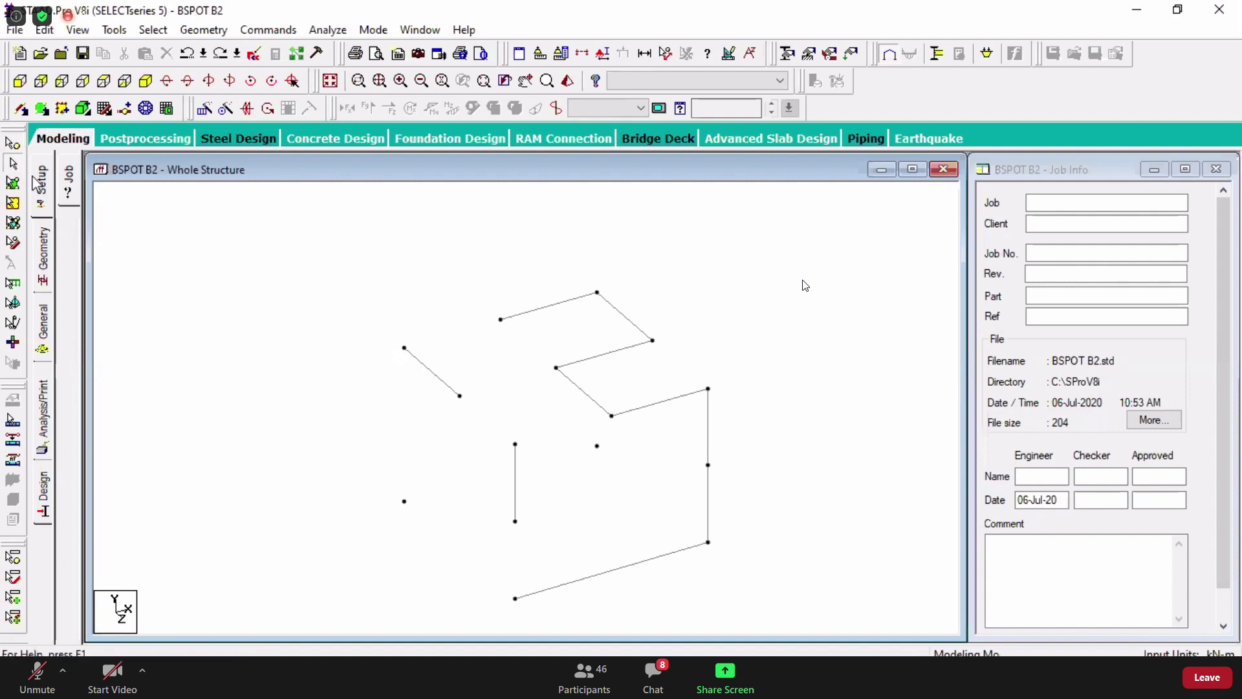
pyautogui.moveTo(313, 247); pyautogui.dragTo(821, 608)
pyautogui.press('Delete')
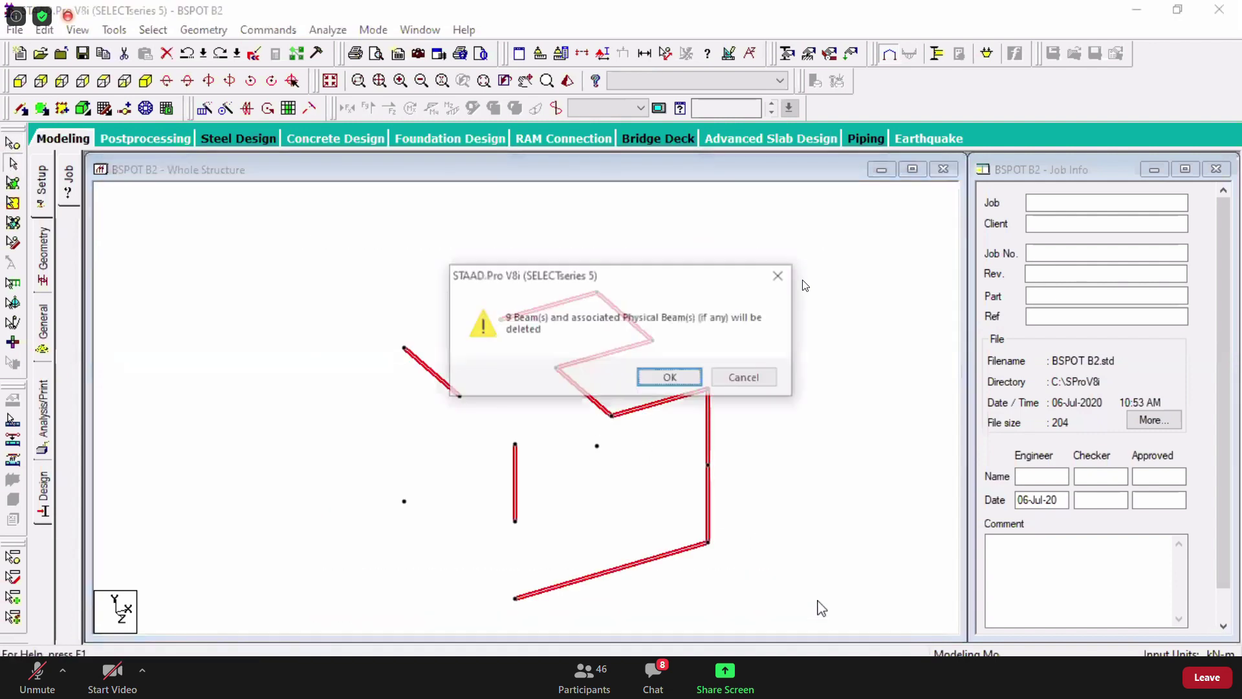
pyautogui.press('Return')
pyautogui.press('Return')
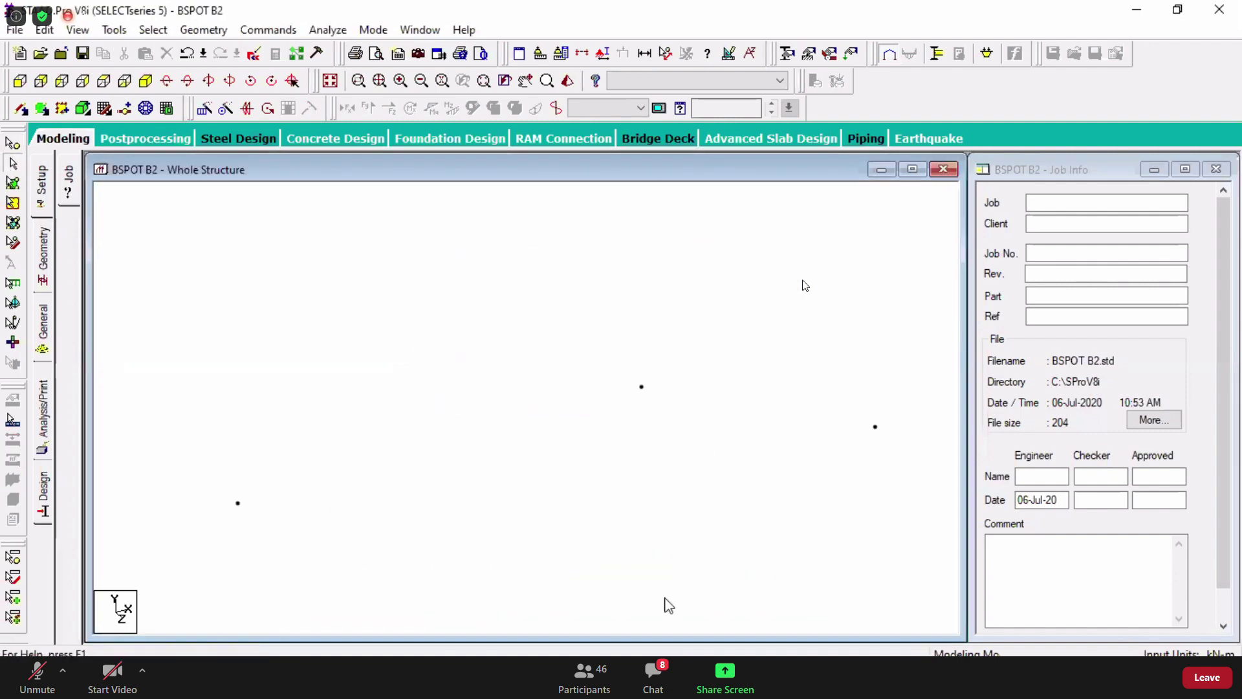
pyautogui.scroll(-1, 376, 444)
pyautogui.click(12, 143)
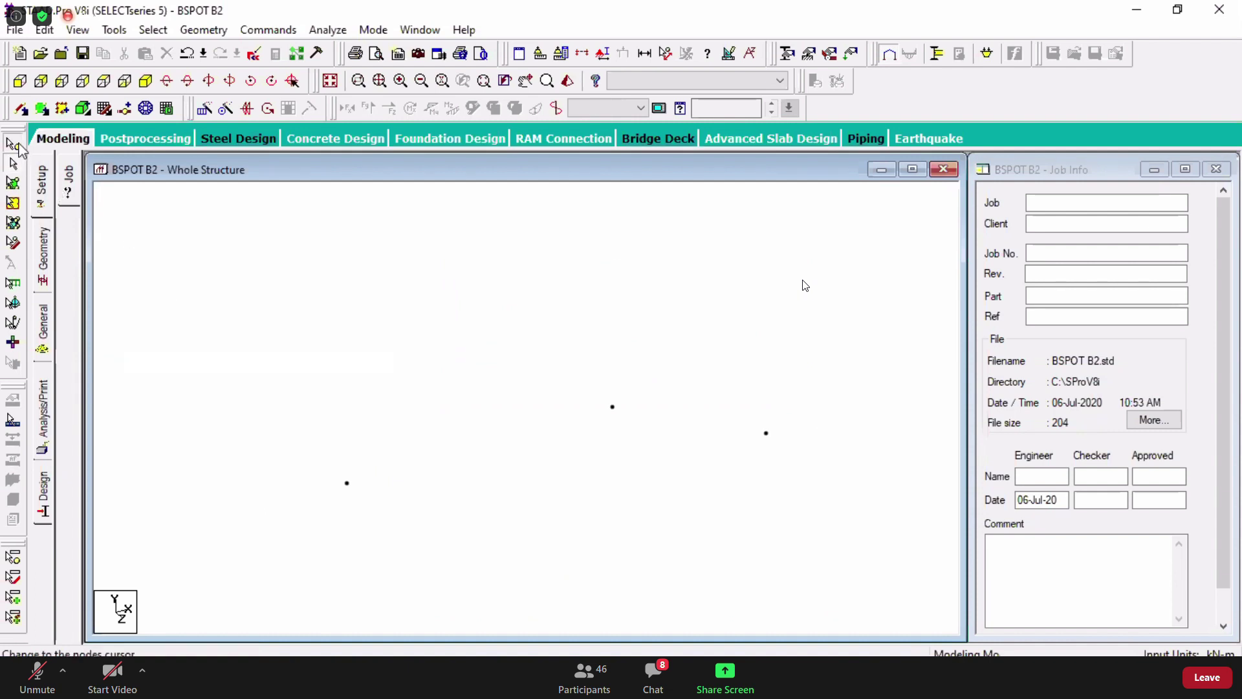
pyautogui.moveTo(197, 262); pyautogui.dragTo(838, 571)
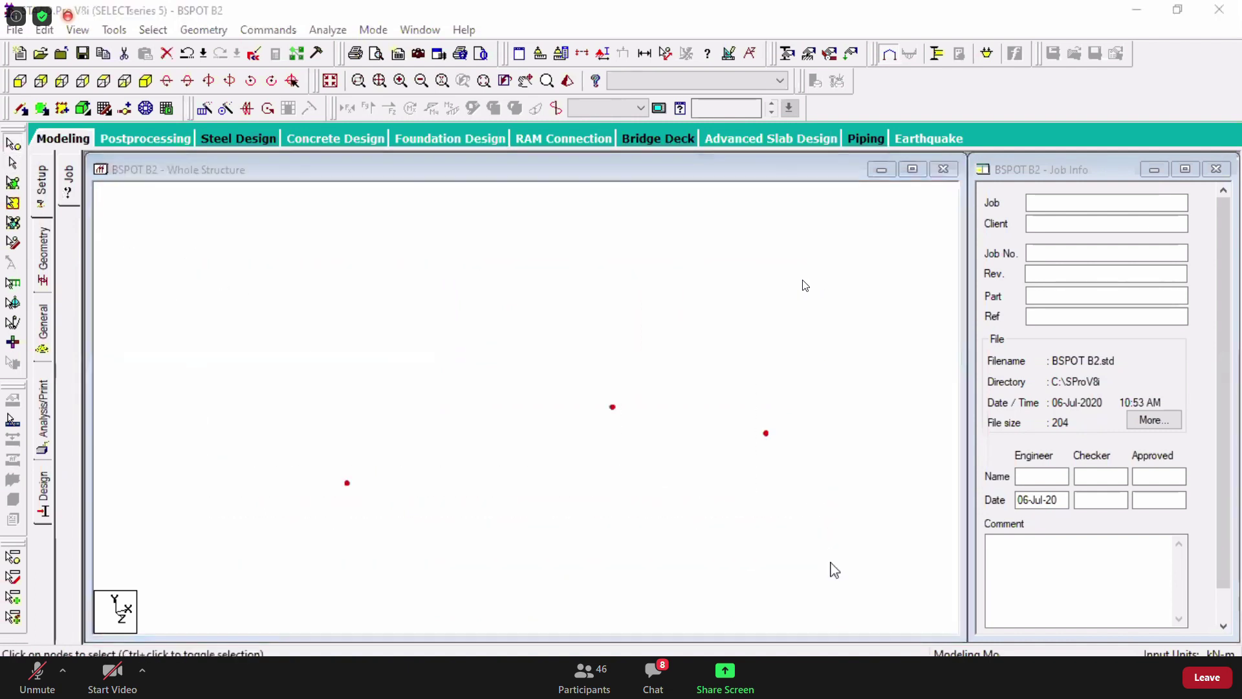
pyautogui.press('Delete')
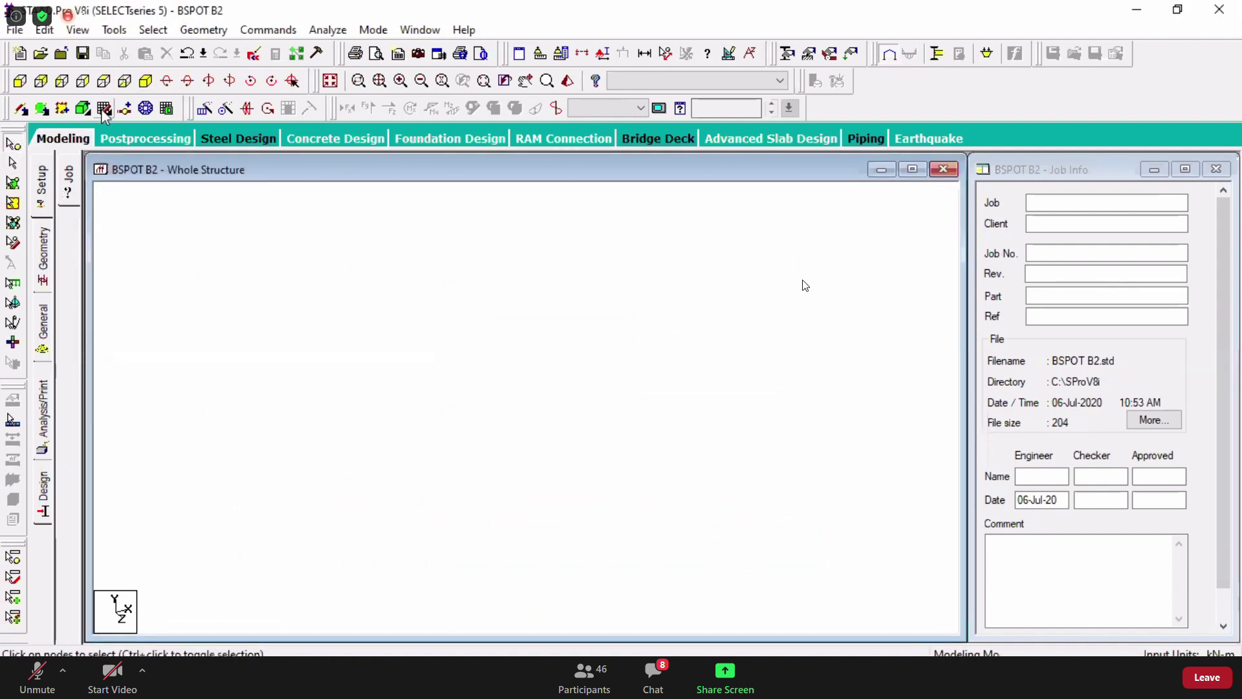
# - In the isometric view, place snap nodes on the default grid at the corners of a 4 m by 4 m square from the origin
pyautogui.click(145, 82)
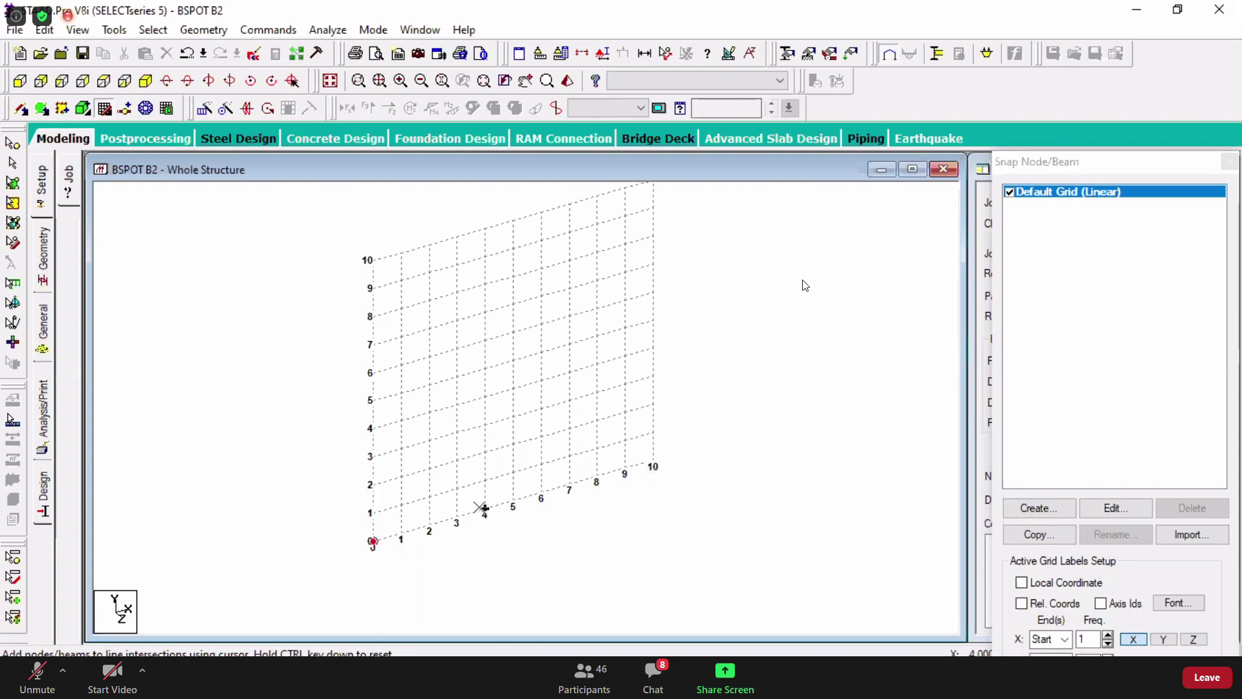
pyautogui.click(483, 486)
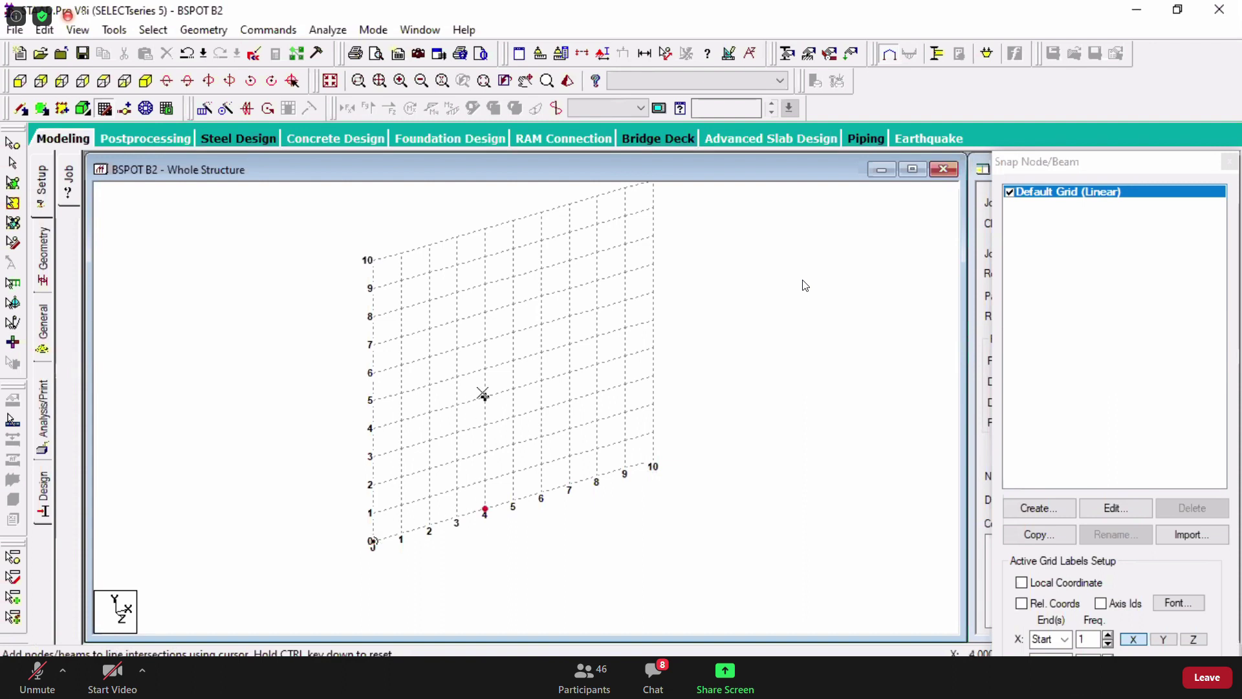
pyautogui.click(374, 429)
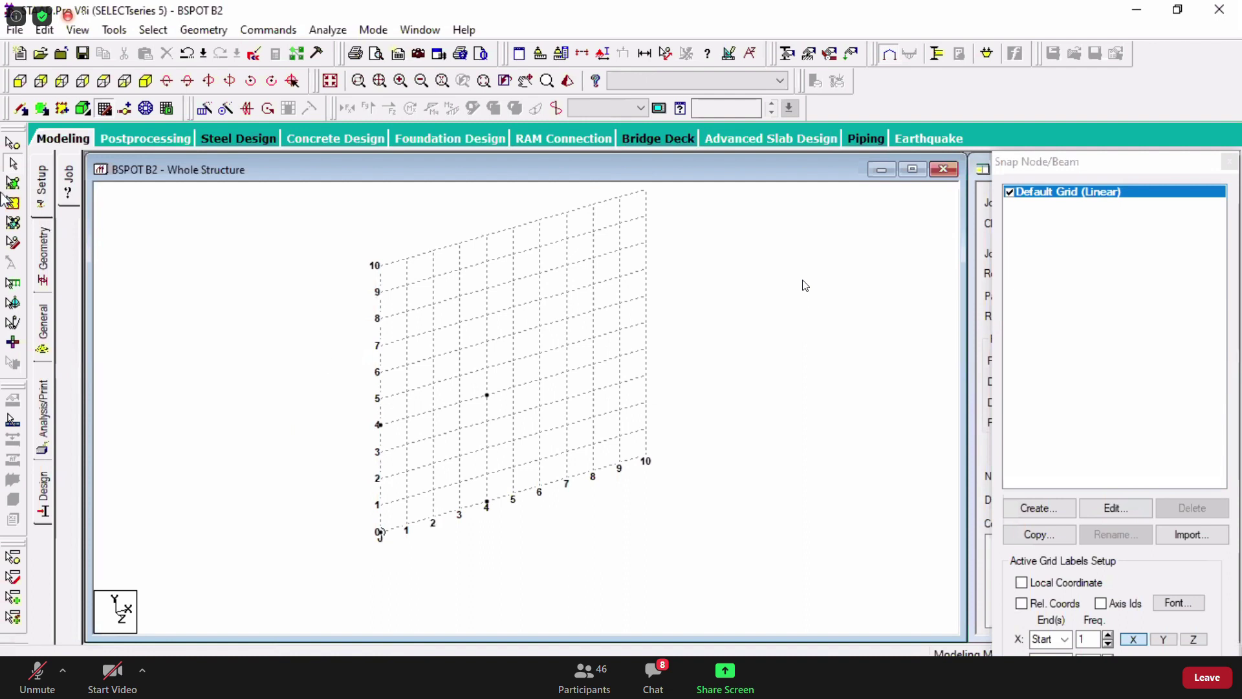
# - Select the two upper nodes and repeat them once along the global Z direction with 5 m spacing
pyautogui.click(12, 144)
pyautogui.moveTo(293, 360); pyautogui.dragTo(565, 423)
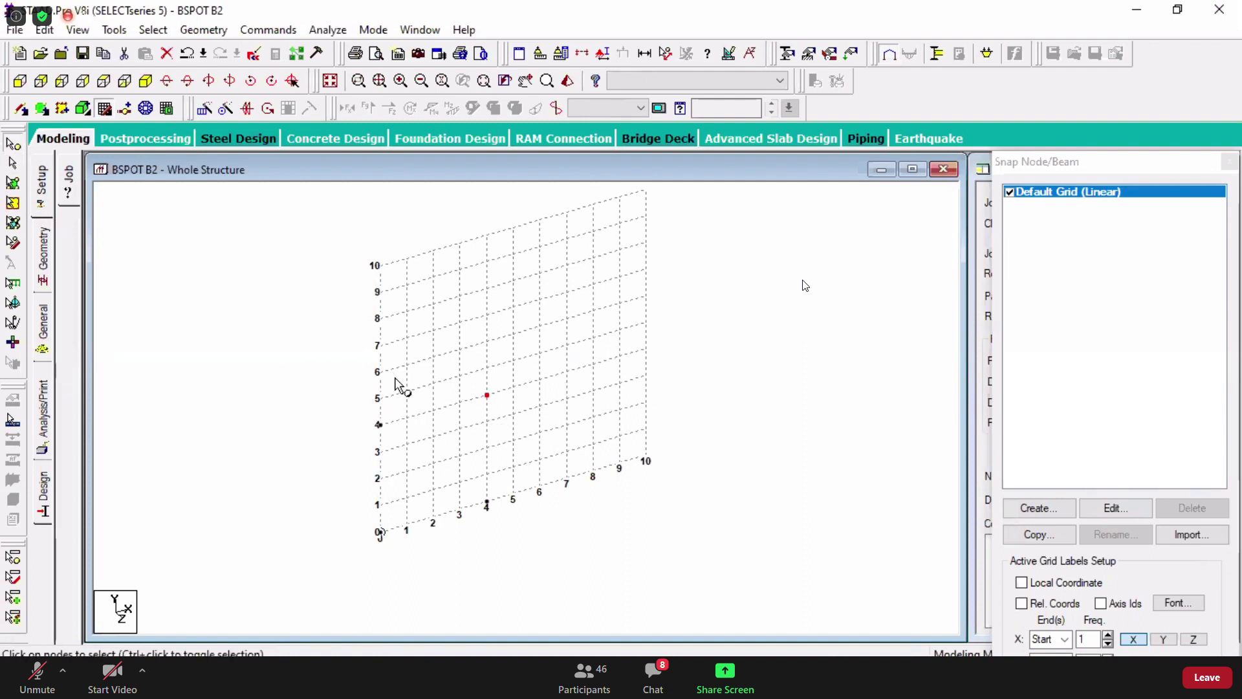
pyautogui.moveTo(315, 337); pyautogui.dragTo(565, 447)
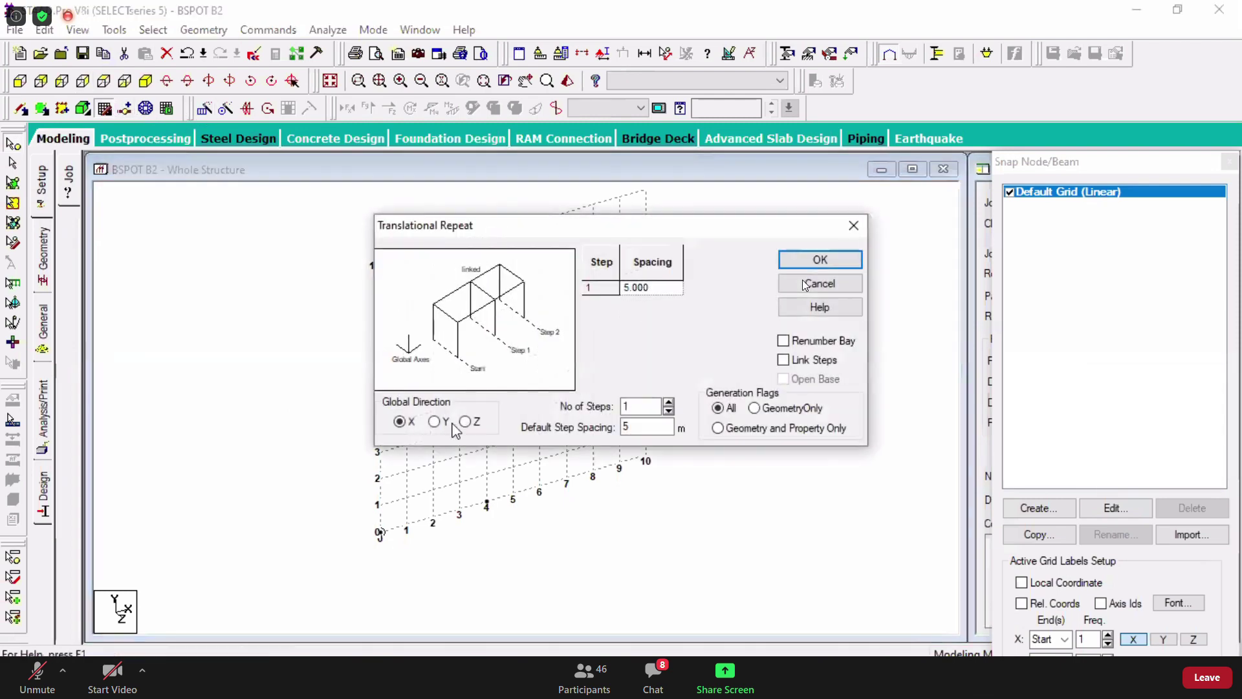
pyautogui.click(466, 421)
pyautogui.click(818, 260)
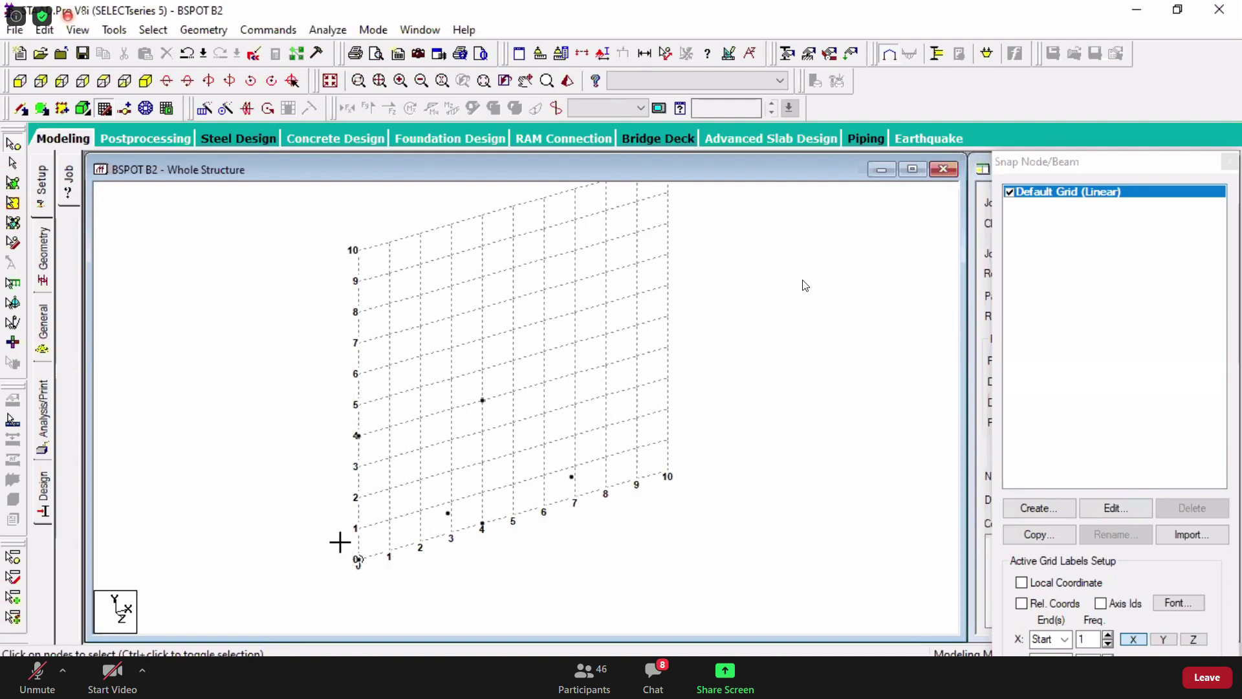
# - Repeat the two base nodes once along Z with 5 m spacing and no linked steps, and hide the snap grid
pyautogui.moveTo(338, 543); pyautogui.dragTo(406, 576)
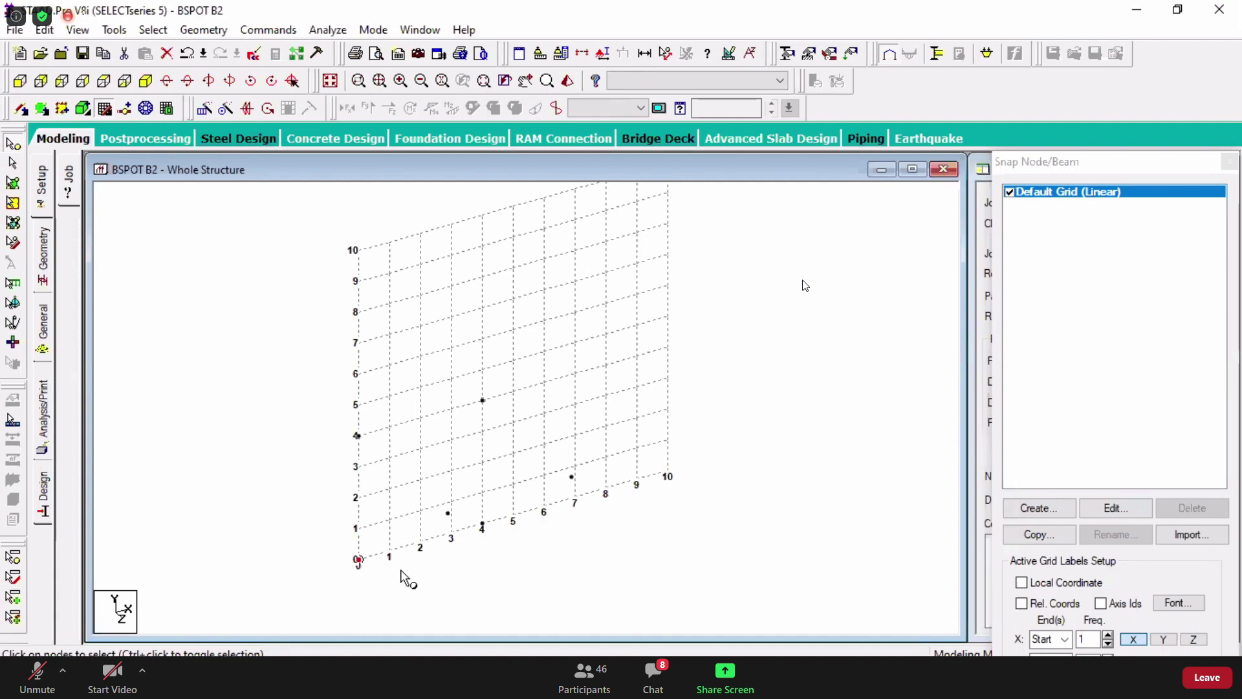
pyautogui.keyDown('ctrl'); pyautogui.click(481, 523); pyautogui.keyUp('ctrl')
pyautogui.click(206, 108)
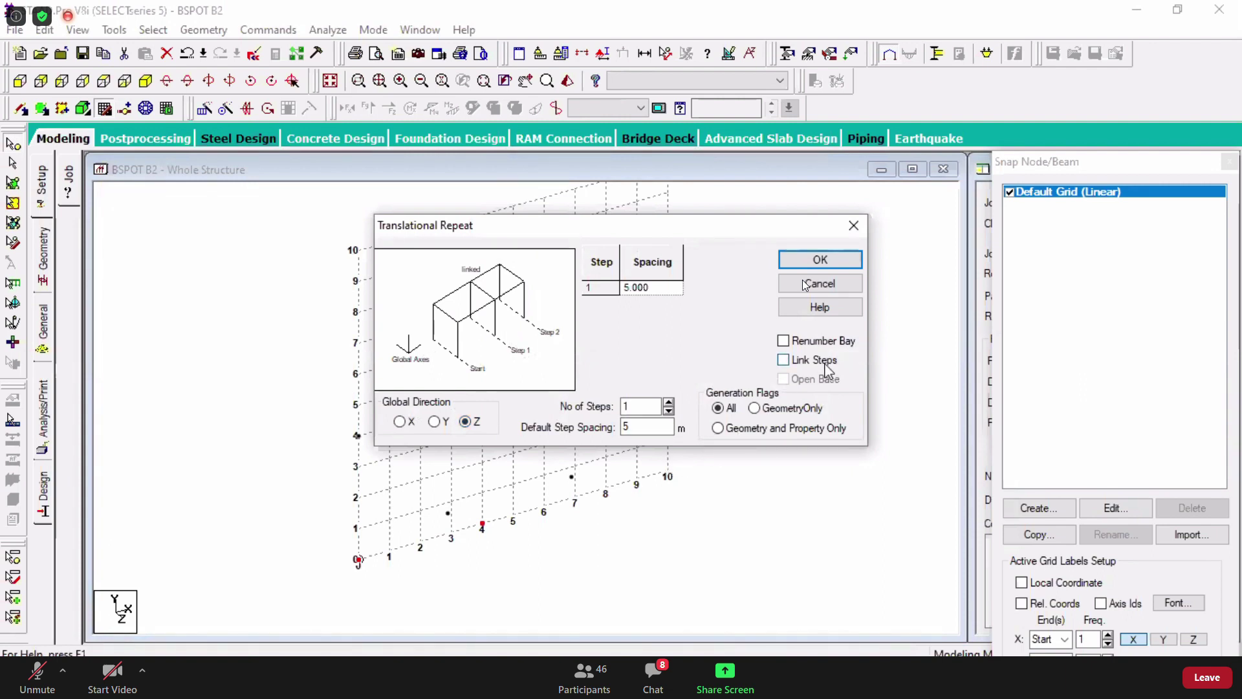
pyautogui.click(820, 259)
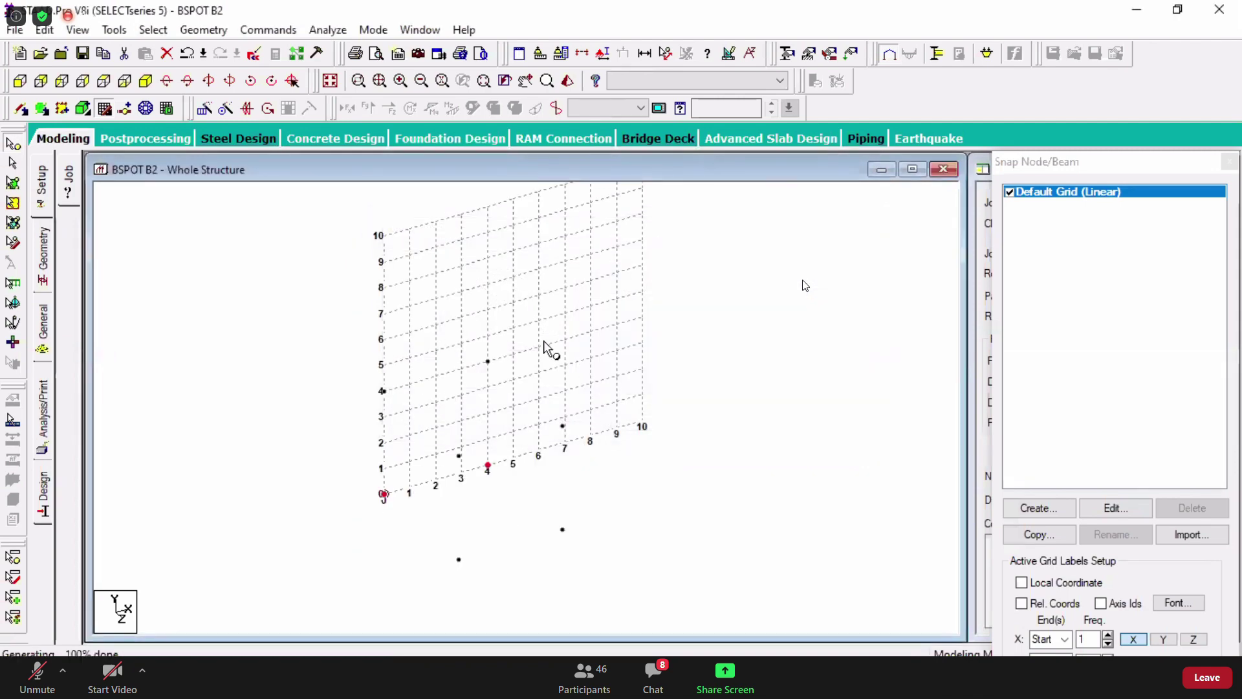
pyautogui.click(104, 108)
pyautogui.moveTo(543, 447); pyautogui.dragTo(558, 504, button='middle')
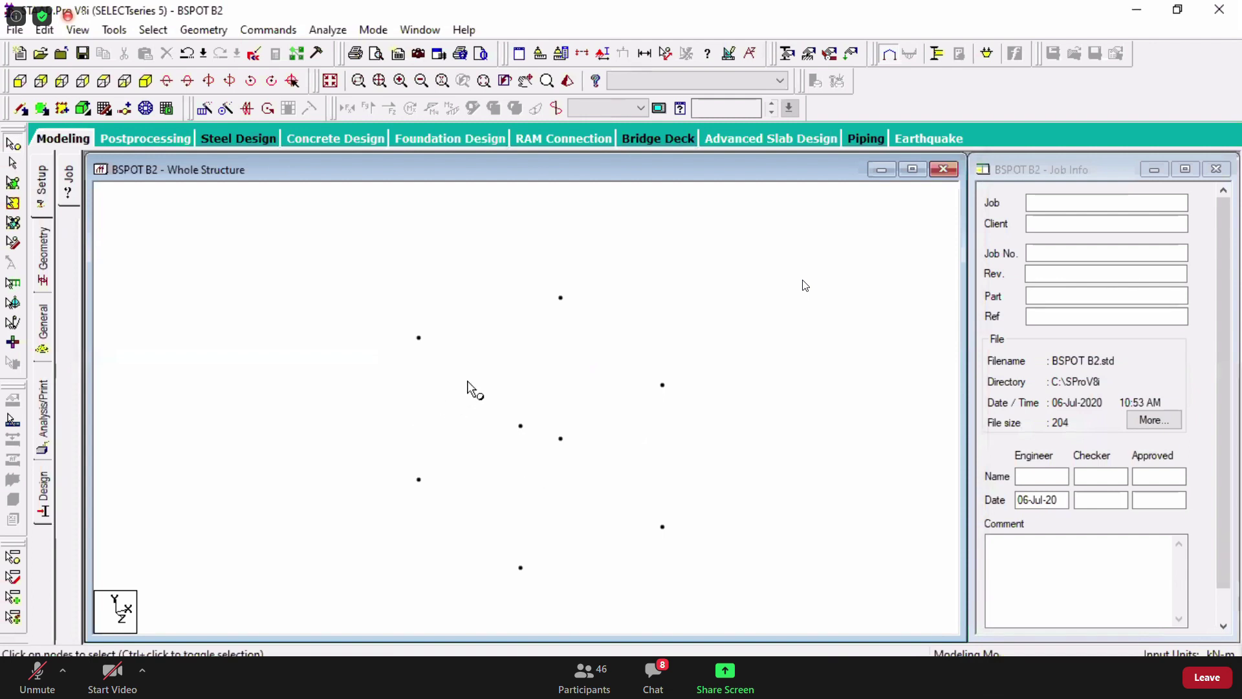
# - Try adding beams one by one between the upper nodes, and undo them
pyautogui.click(23, 109)
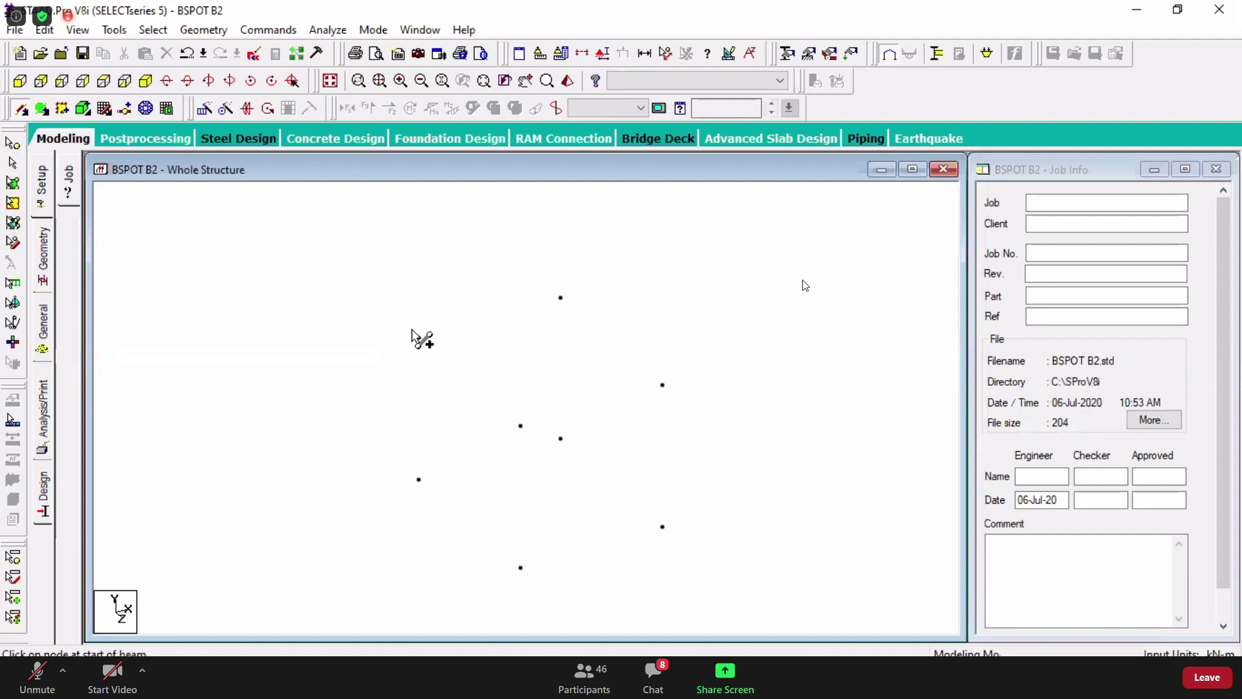
pyautogui.click(560, 297)
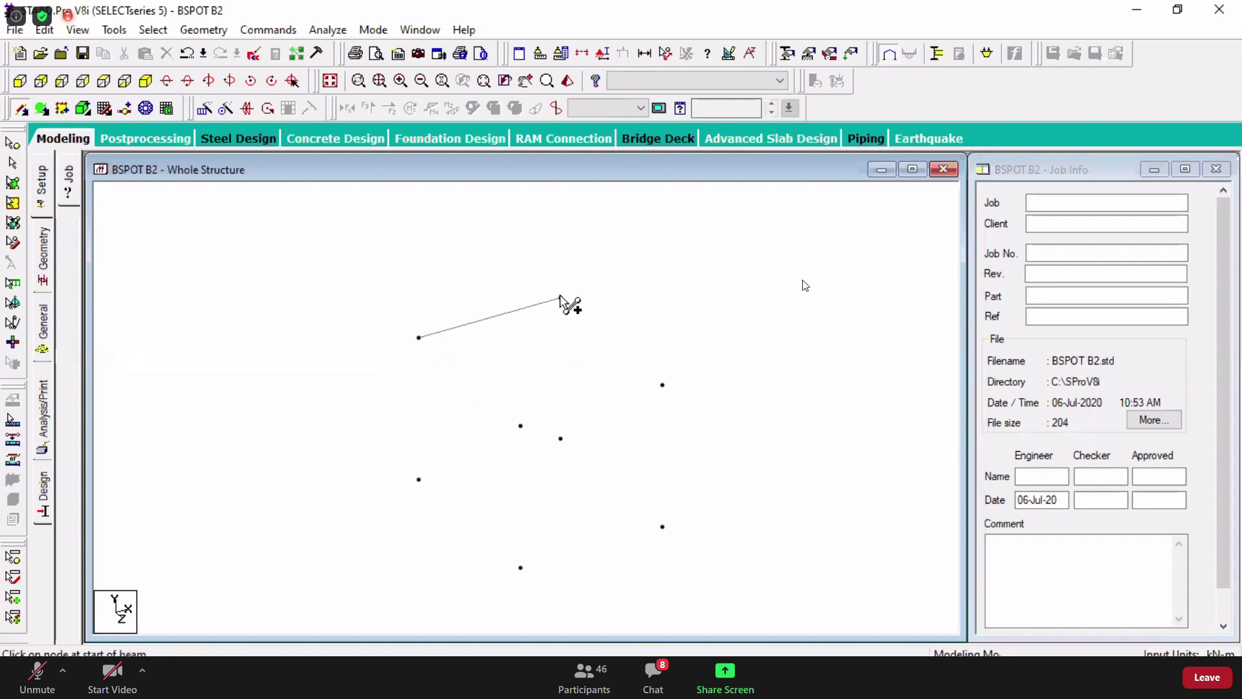
pyautogui.click(665, 385)
pyautogui.hotkey('ctrl', 'z')
pyautogui.hotkey('ctrl', 'z')
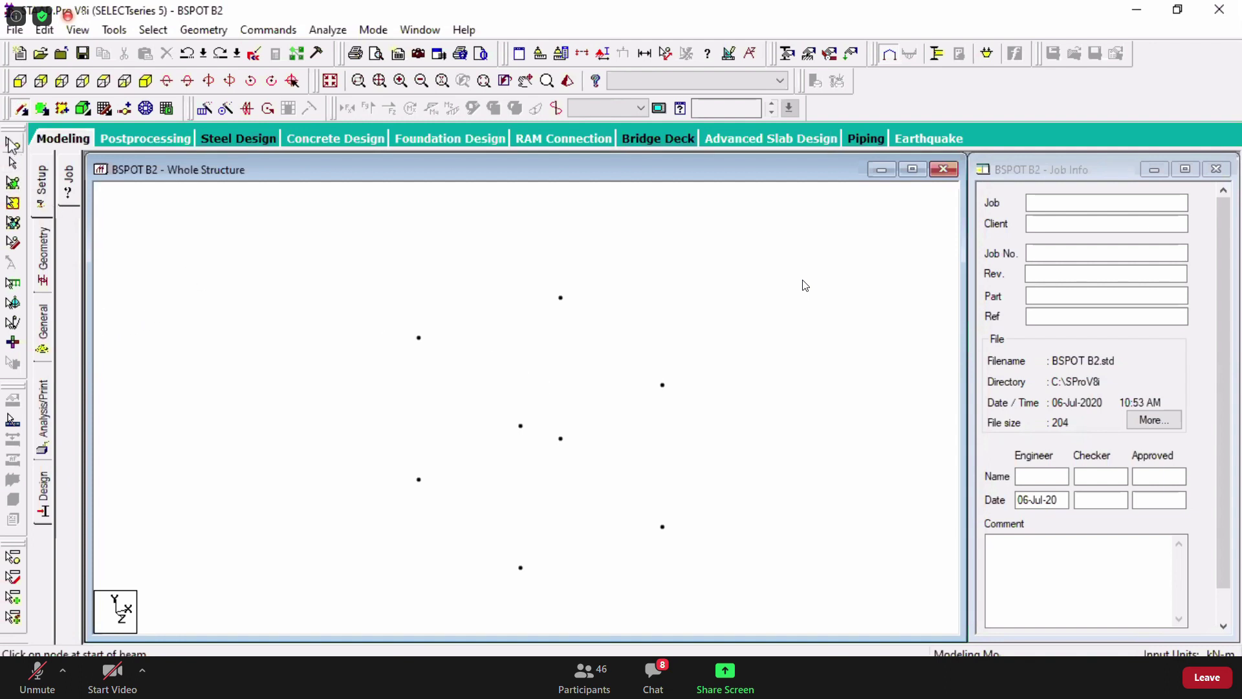
# - Select all eight loose nodes and connect them with beams along the X axis
pyautogui.click(11, 143)
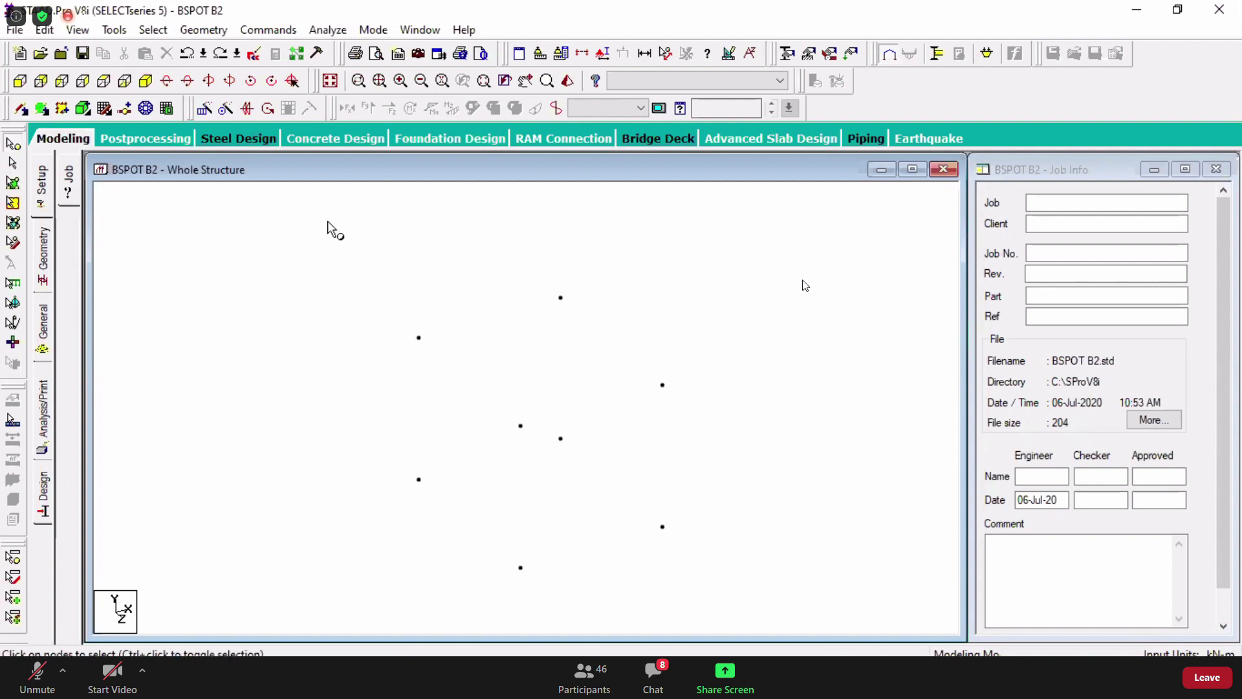
pyautogui.moveTo(328, 224); pyautogui.dragTo(748, 593)
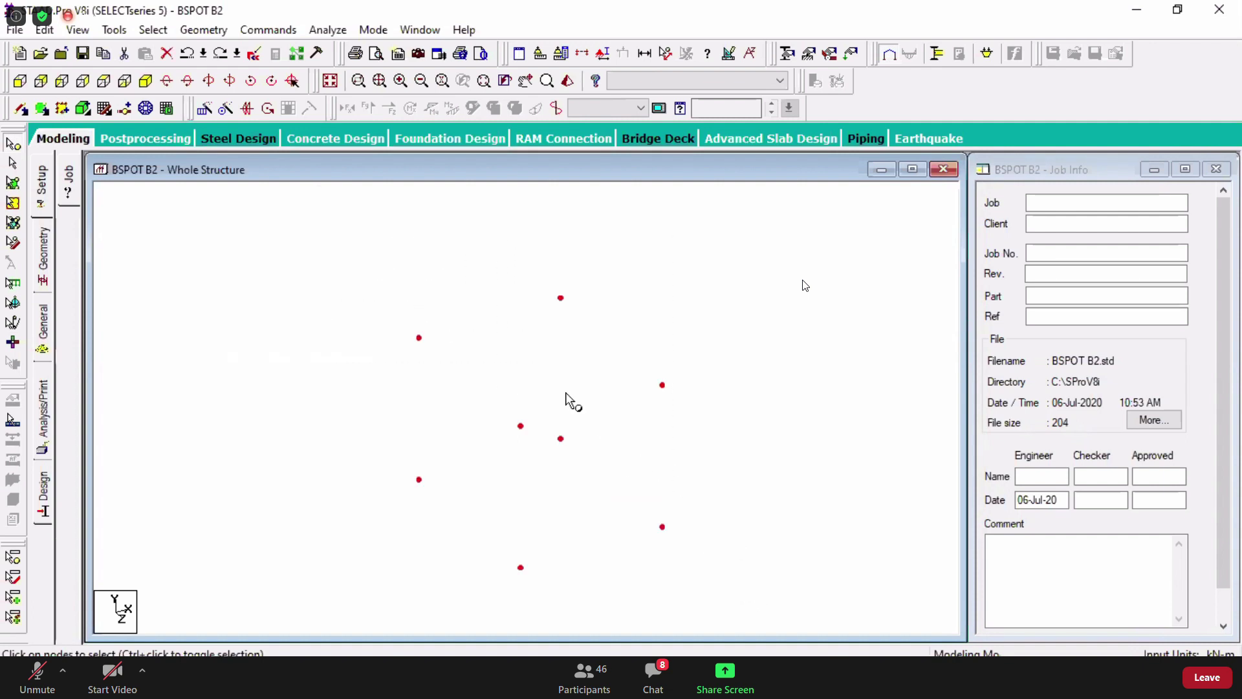
pyautogui.click(204, 29)
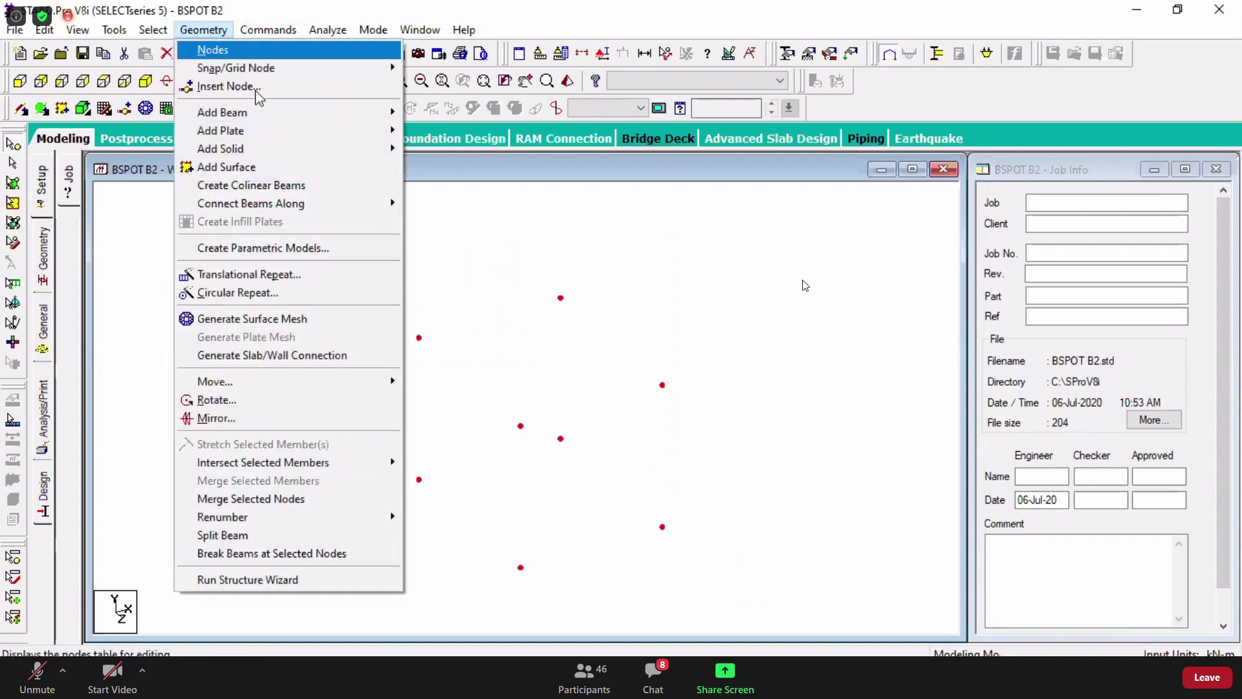
pyautogui.moveTo(375, 203)
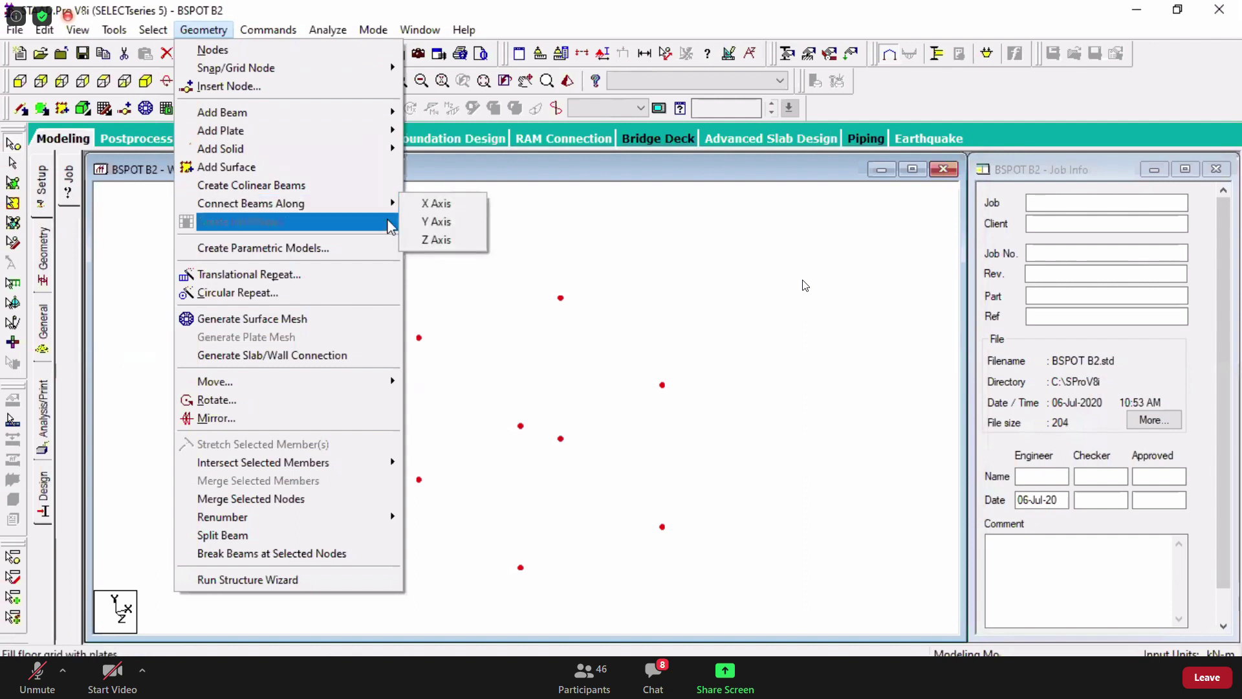
pyautogui.click(448, 216)
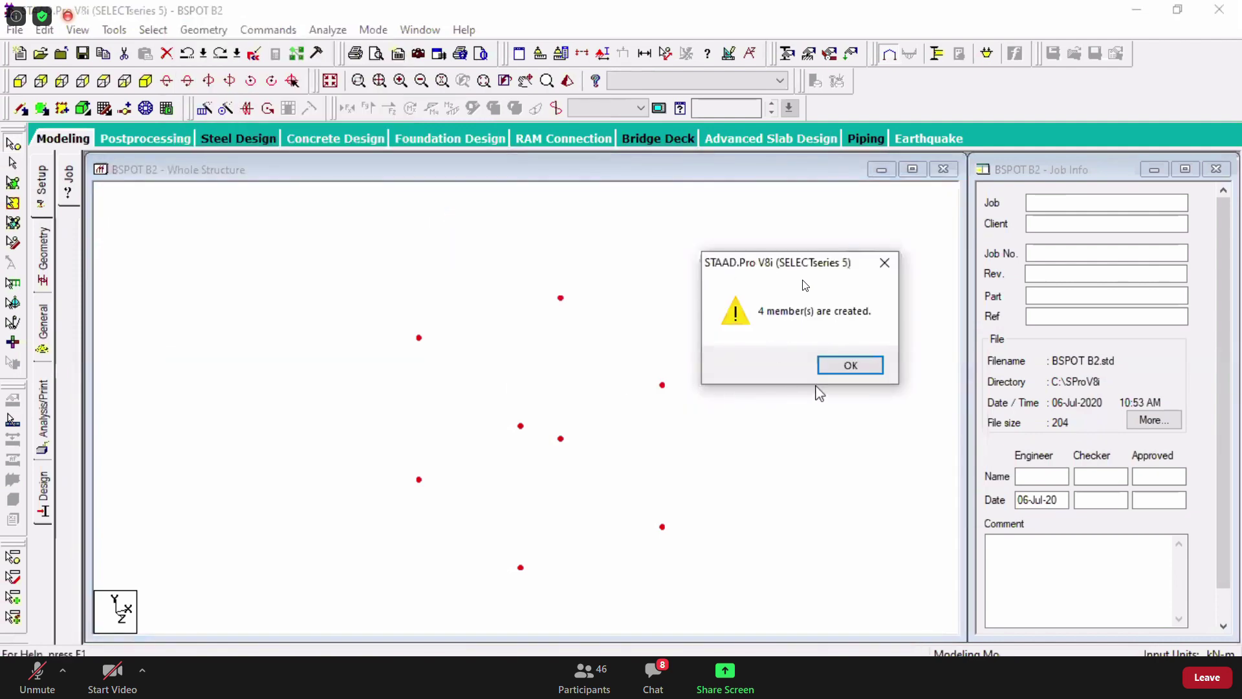
pyautogui.click(836, 371)
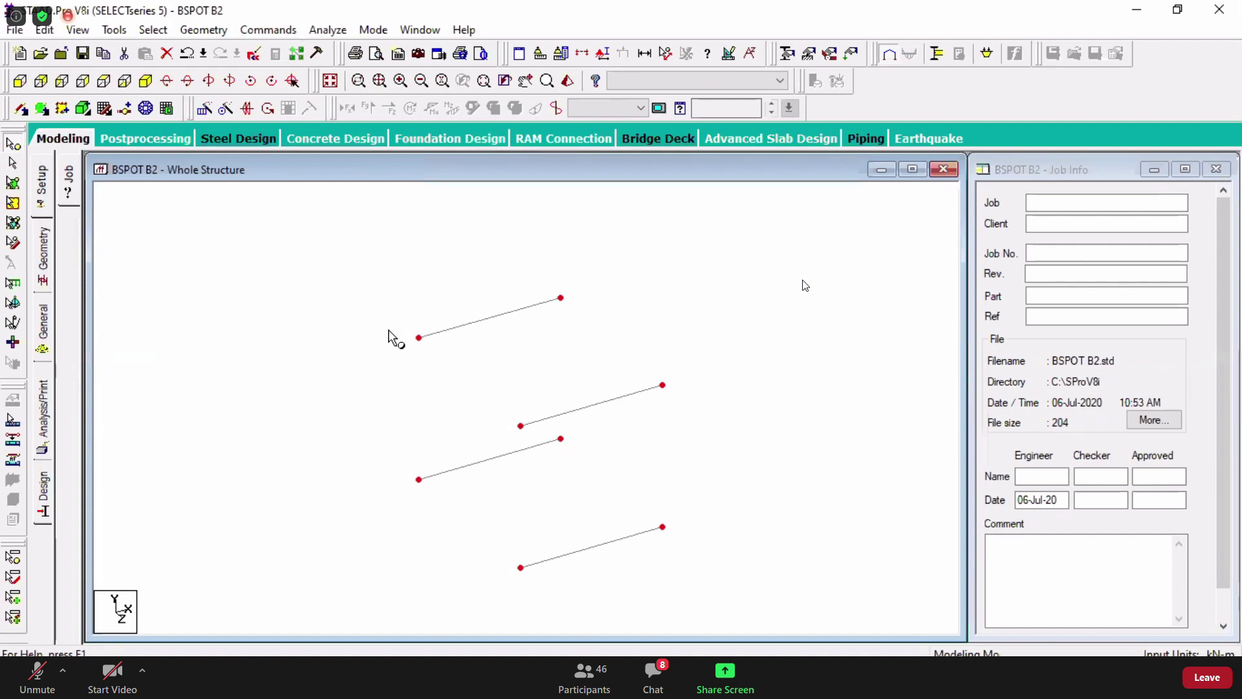
# - Connect the eight selected nodes with beams along the Y axis, and run the same connection a second time
pyautogui.click(203, 29)
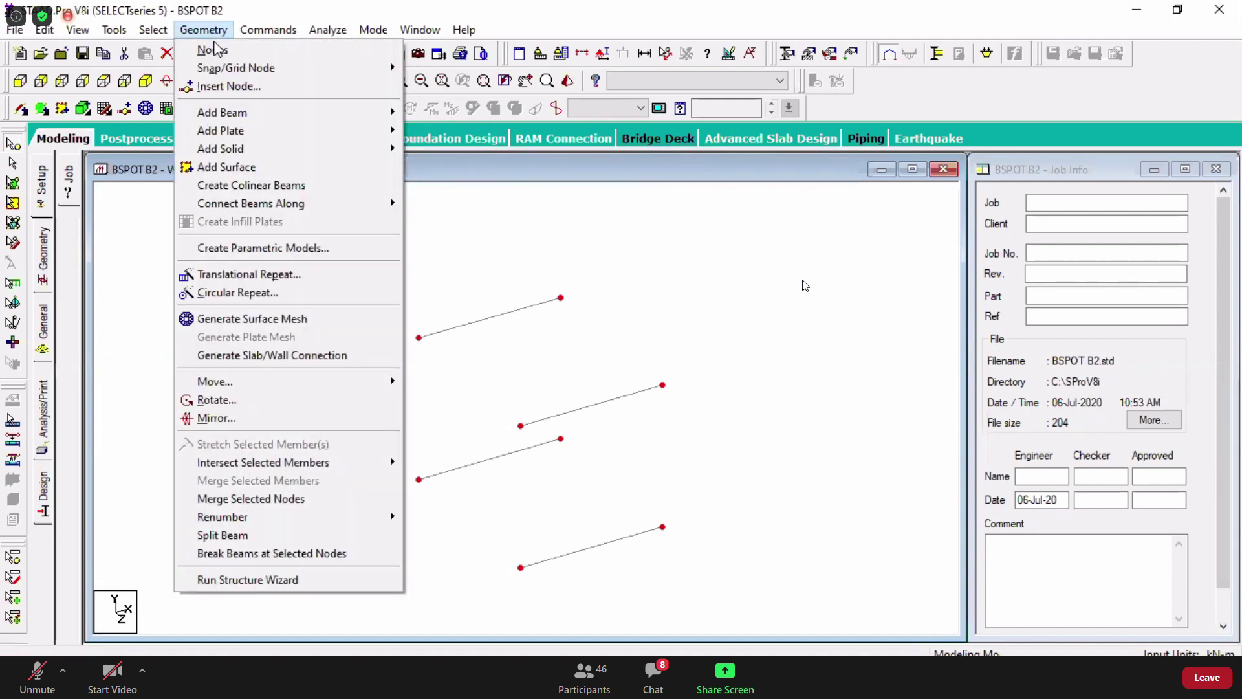
pyautogui.moveTo(291, 203)
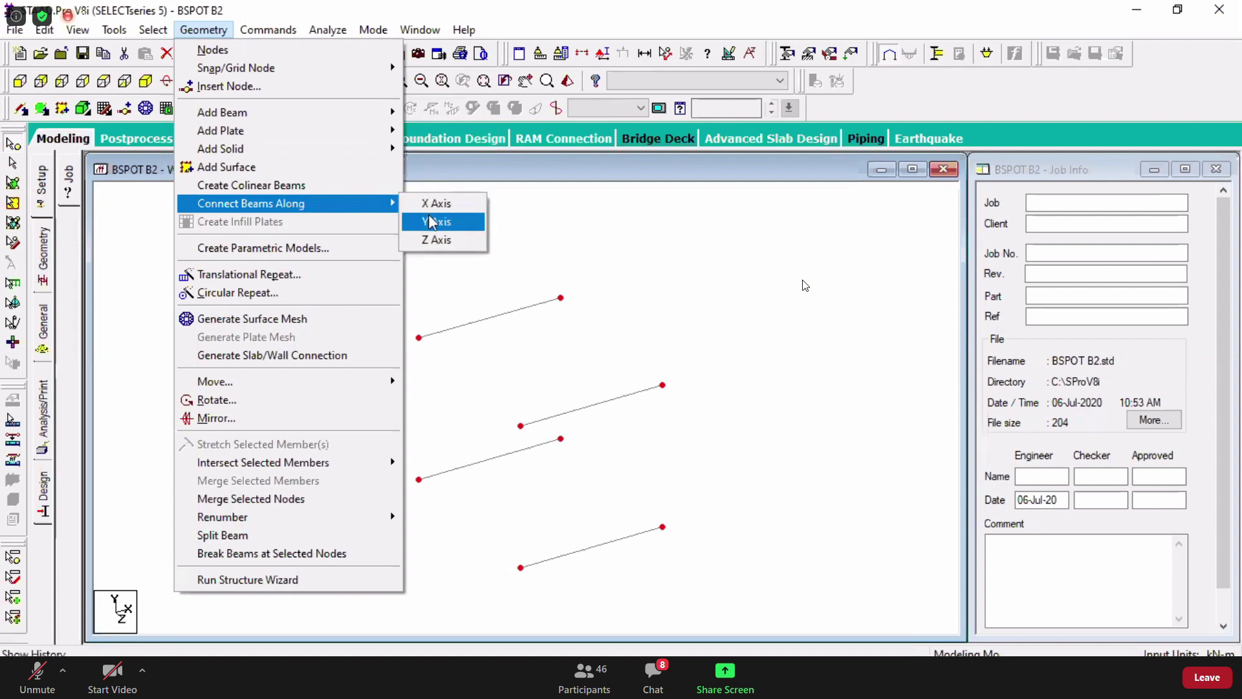
pyautogui.click(433, 222)
pyautogui.click(672, 382)
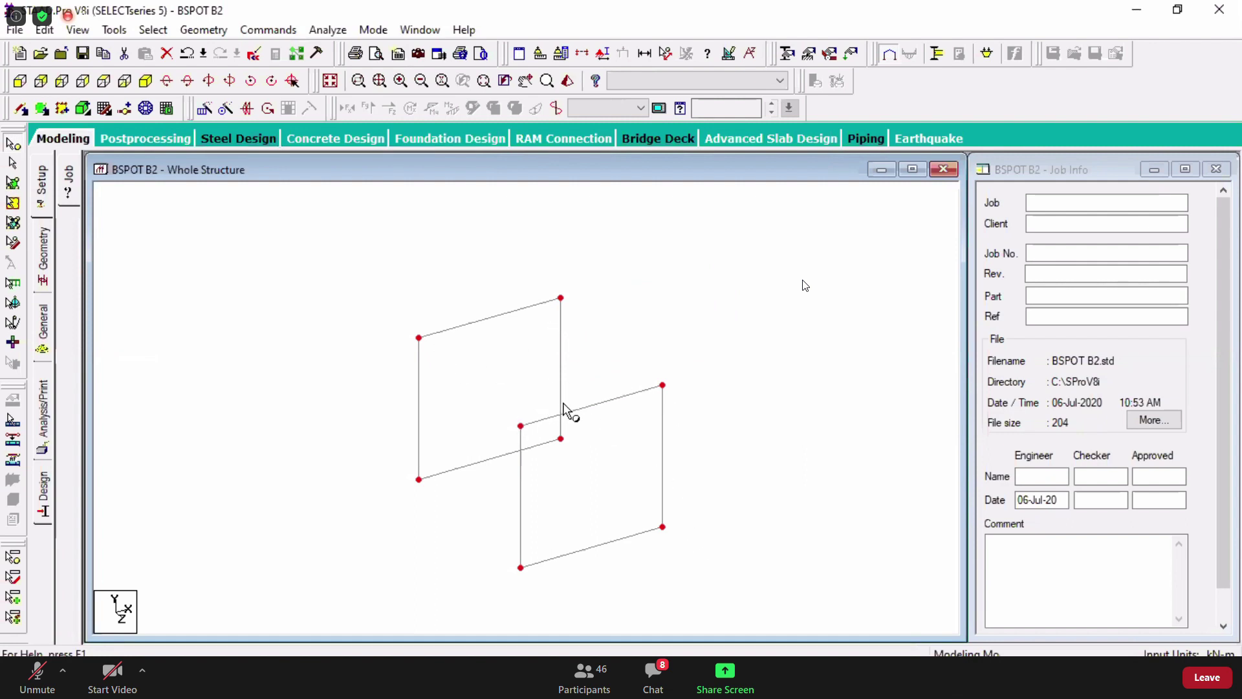
pyautogui.click(215, 32)
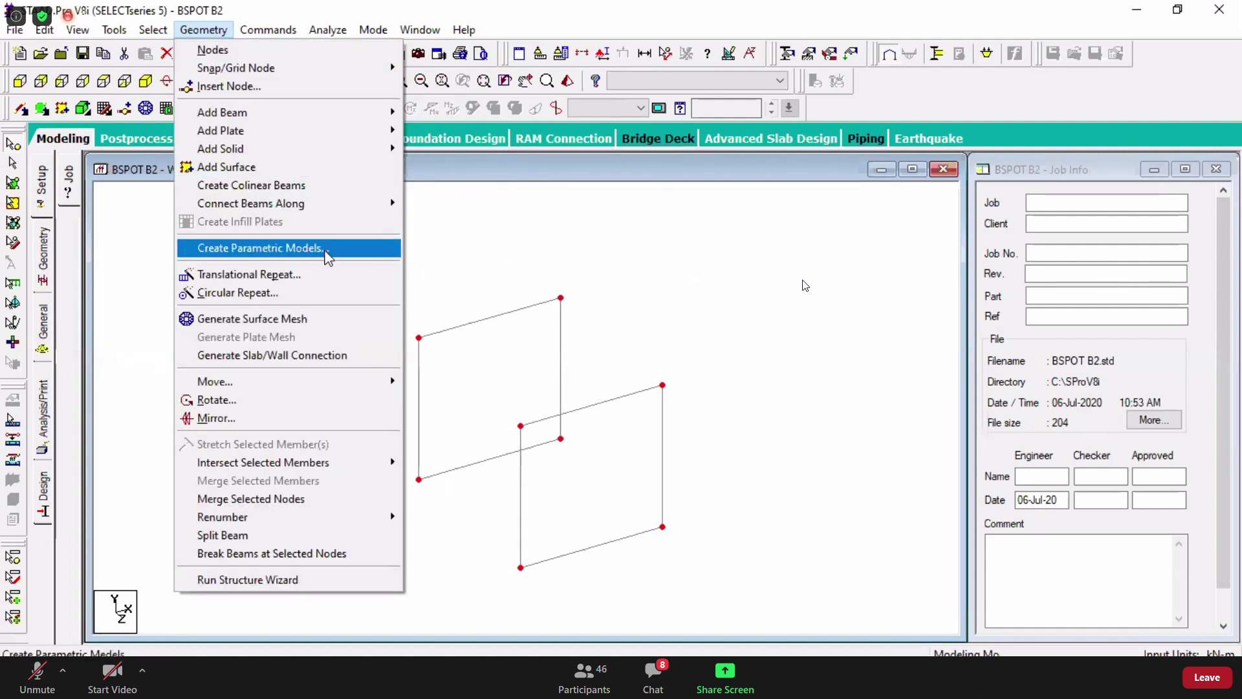
pyautogui.moveTo(309, 206)
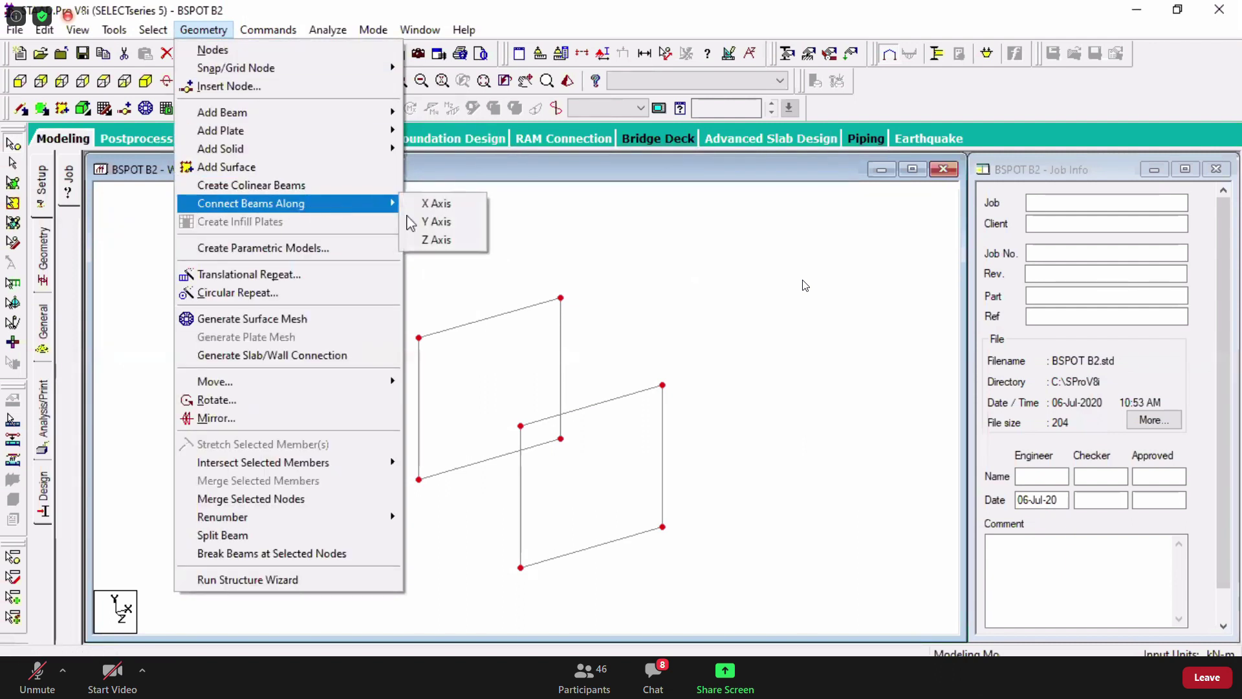
pyautogui.click(431, 223)
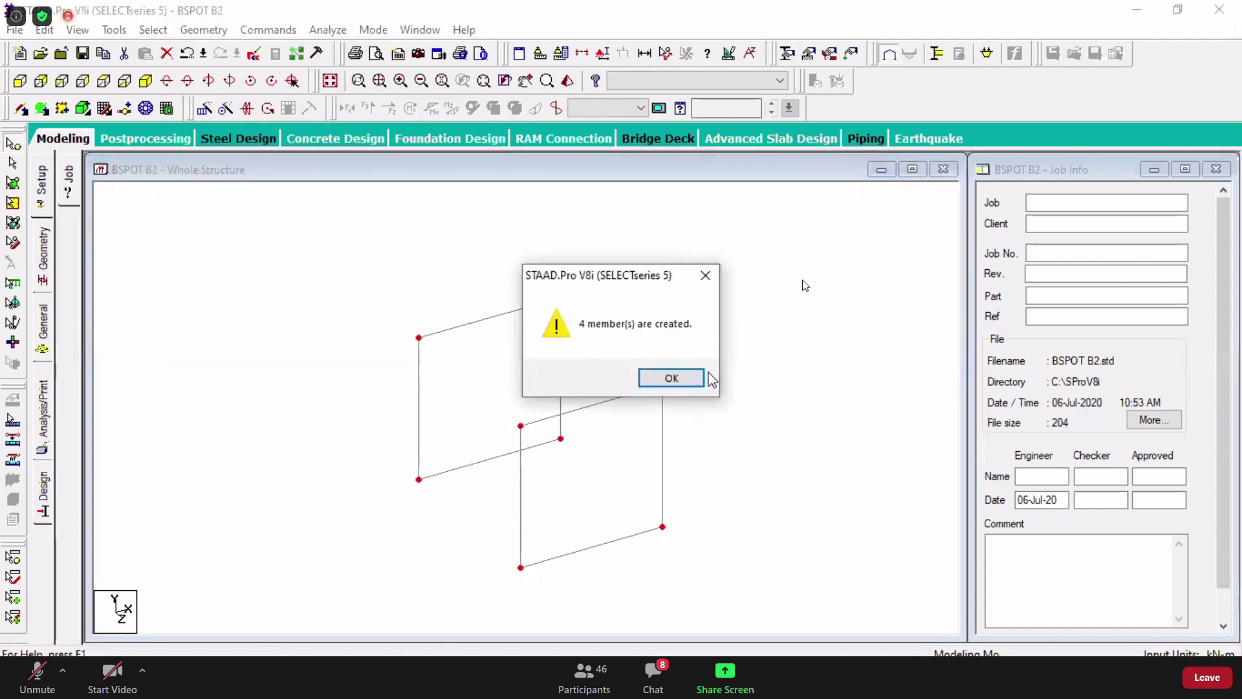
pyautogui.click(705, 277)
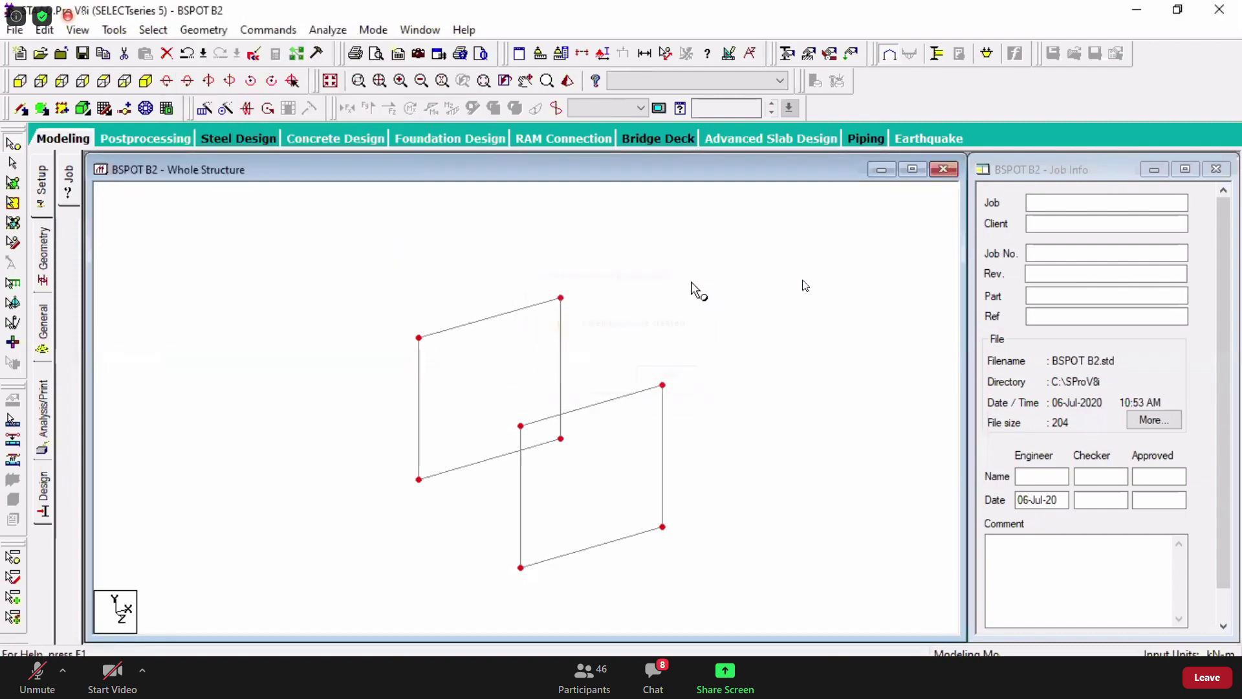
# - Connect the eight selected nodes with beams along the Z axis to complete the box frame, and clear the selection
pyautogui.click(204, 30)
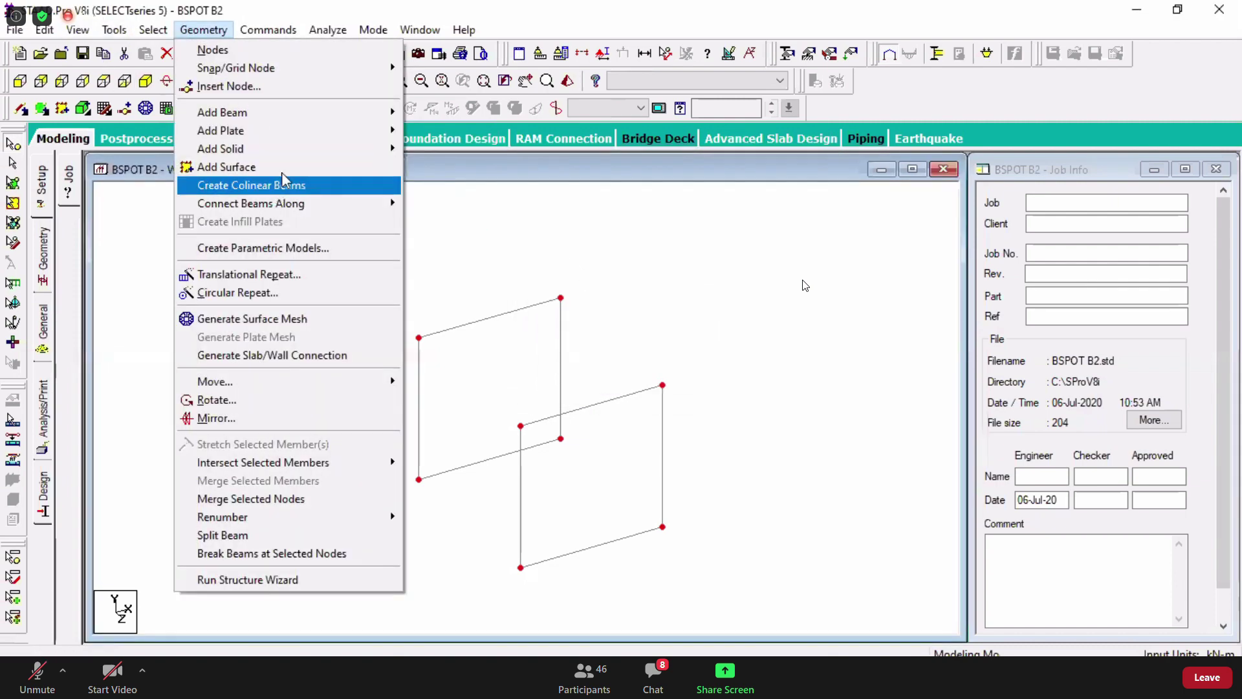
pyautogui.moveTo(291, 203)
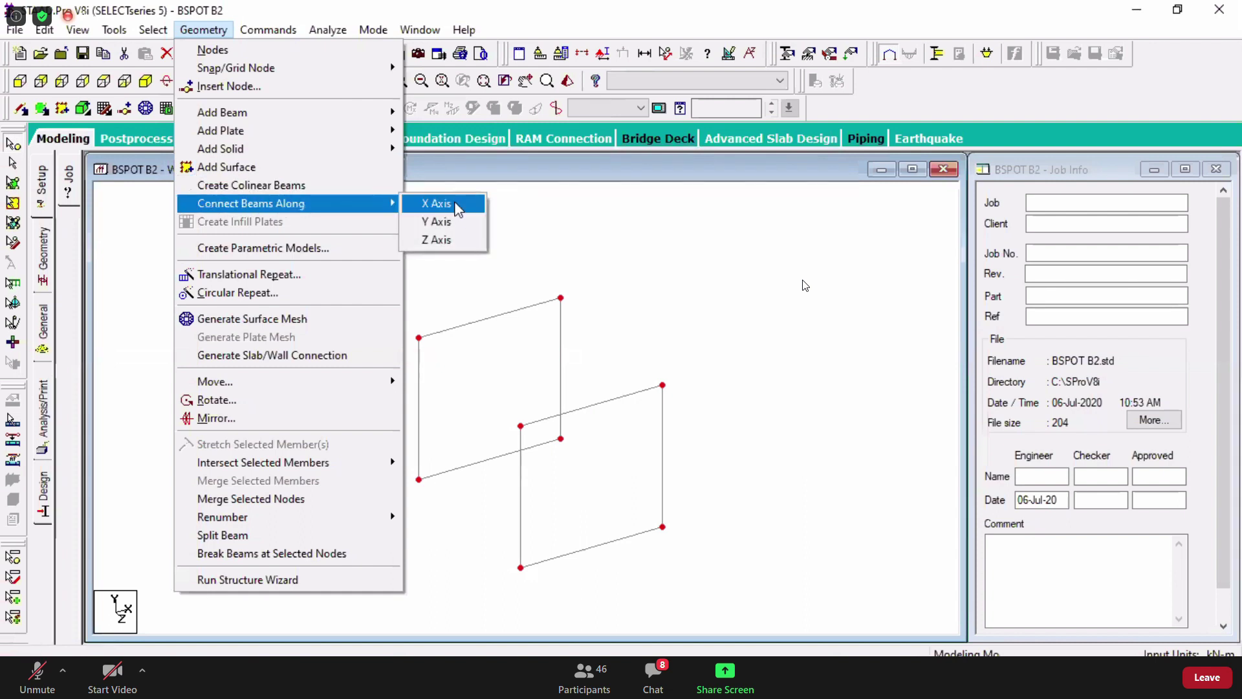
pyautogui.click(448, 235)
pyautogui.click(694, 378)
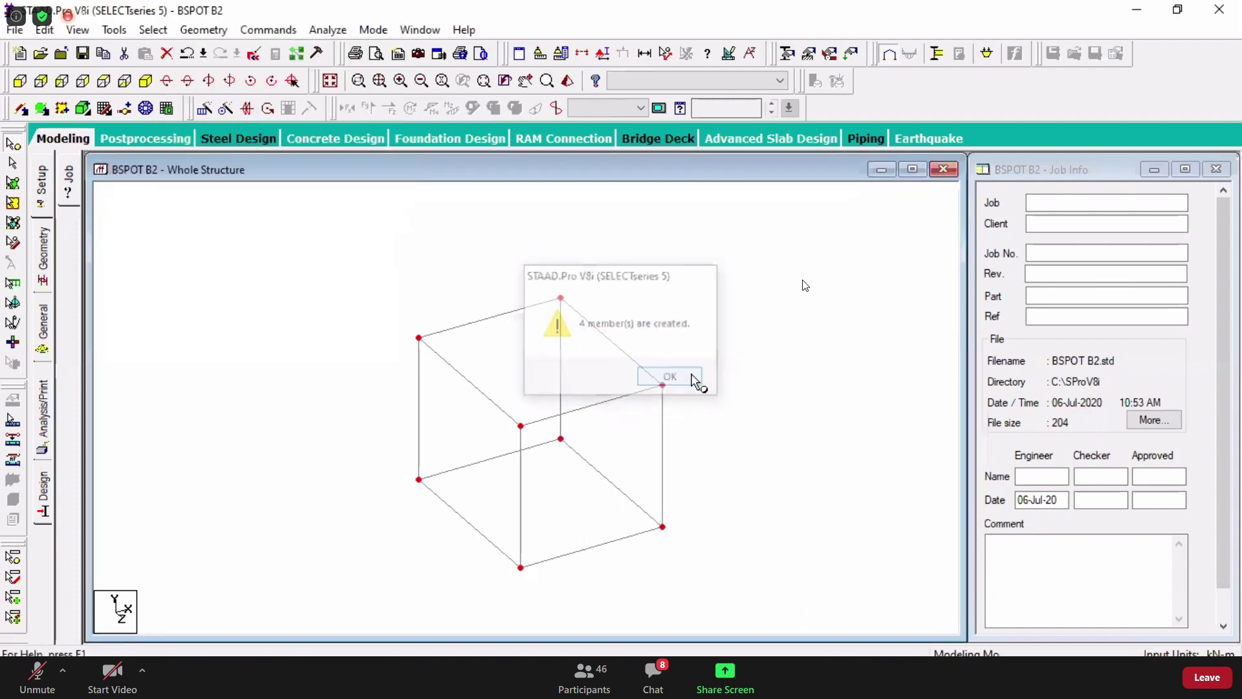
pyautogui.click(748, 406)
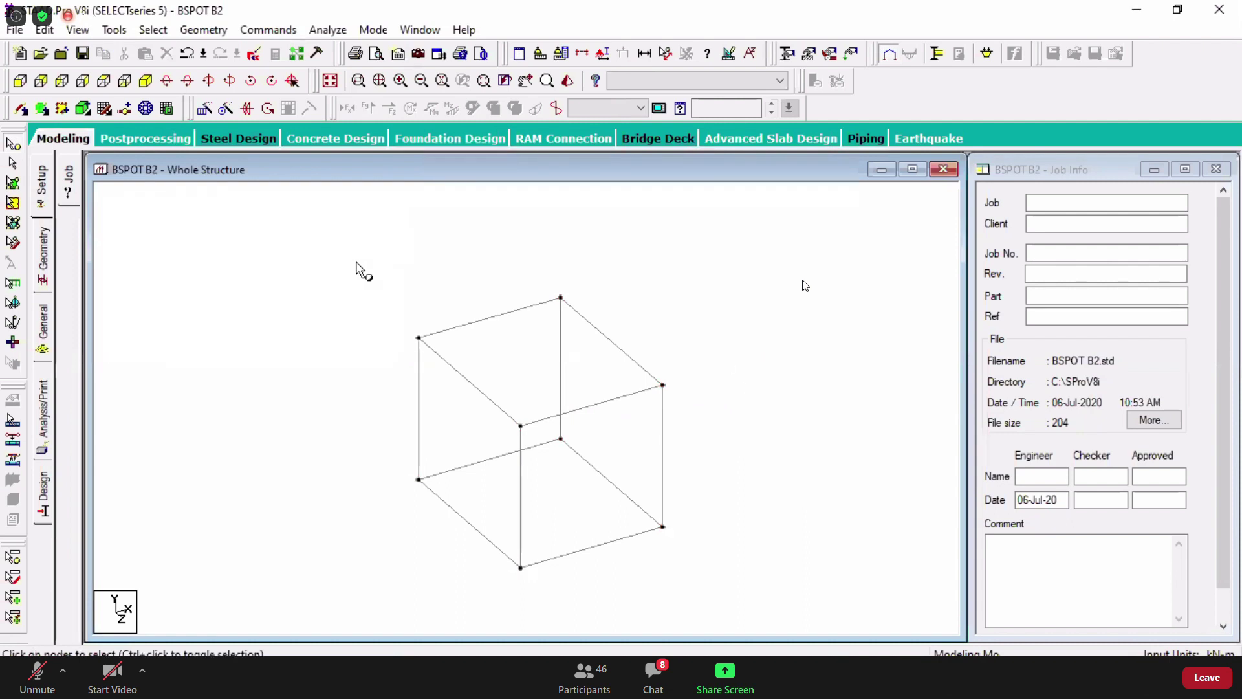
# - Try adding a diagonal beam between an upper corner and the opposite lower corner of the box, and undo it
pyautogui.click(22, 109)
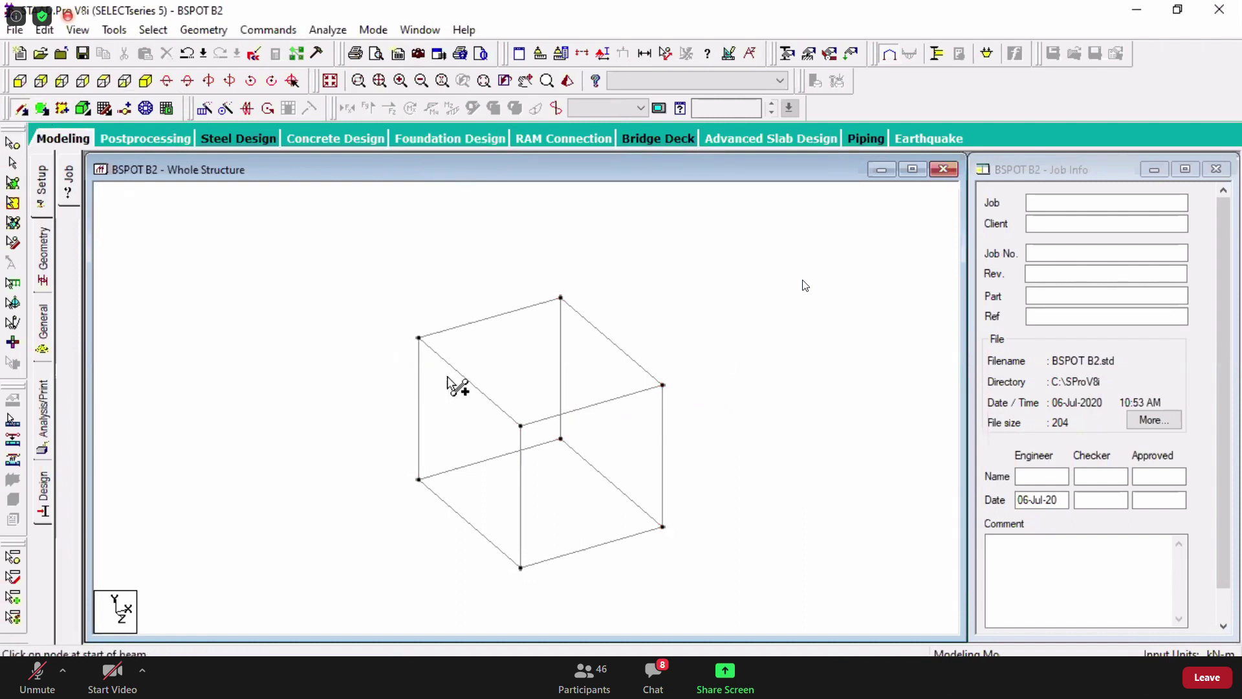
pyautogui.moveTo(419, 338); pyautogui.dragTo(676, 529)
pyautogui.hotkey('ctrl', 'z')
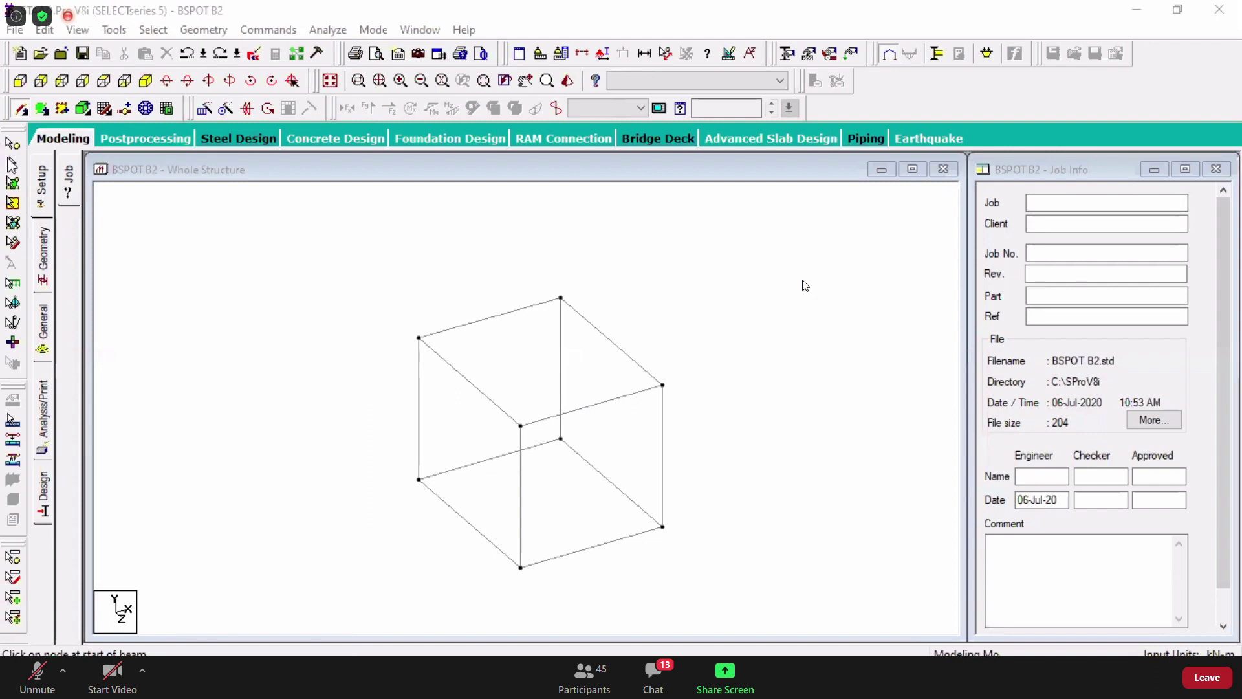
# - Select the entire box frame and delete it together with its nodes
pyautogui.click(317, 268)
pyautogui.moveTo(308, 250); pyautogui.dragTo(779, 571)
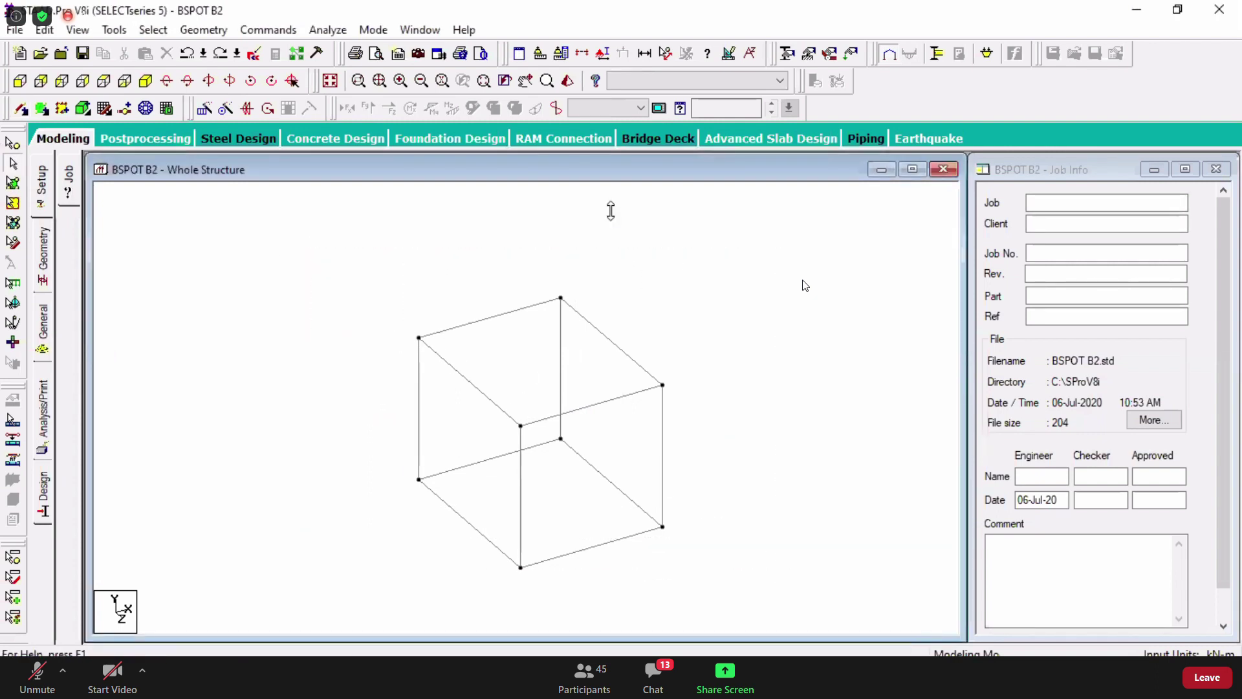
pyautogui.hotkey('ctrl', 'a')
pyautogui.press('Delete')
pyautogui.press('Return')
pyautogui.press('Return')
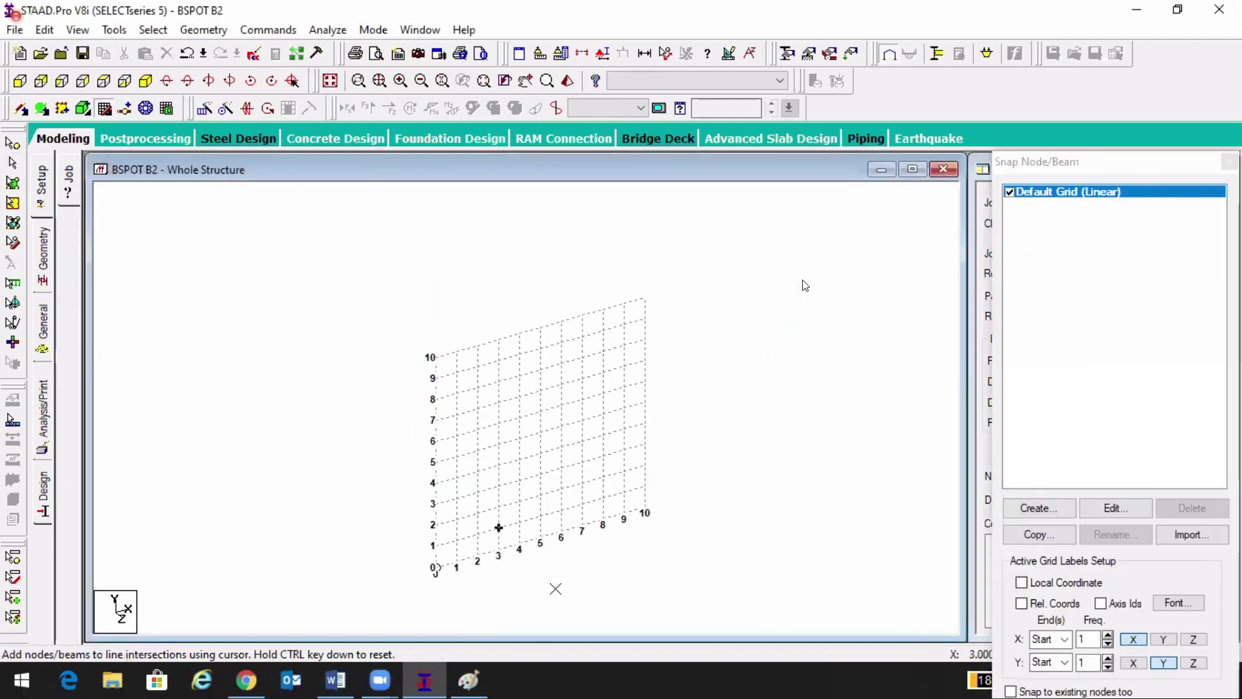
# - Draw chained beams on the snap grid through (0,0), (0,6), (4,6), (4,3) and (2,3), and hide the grid
pyautogui.scroll(4, 540, 537)
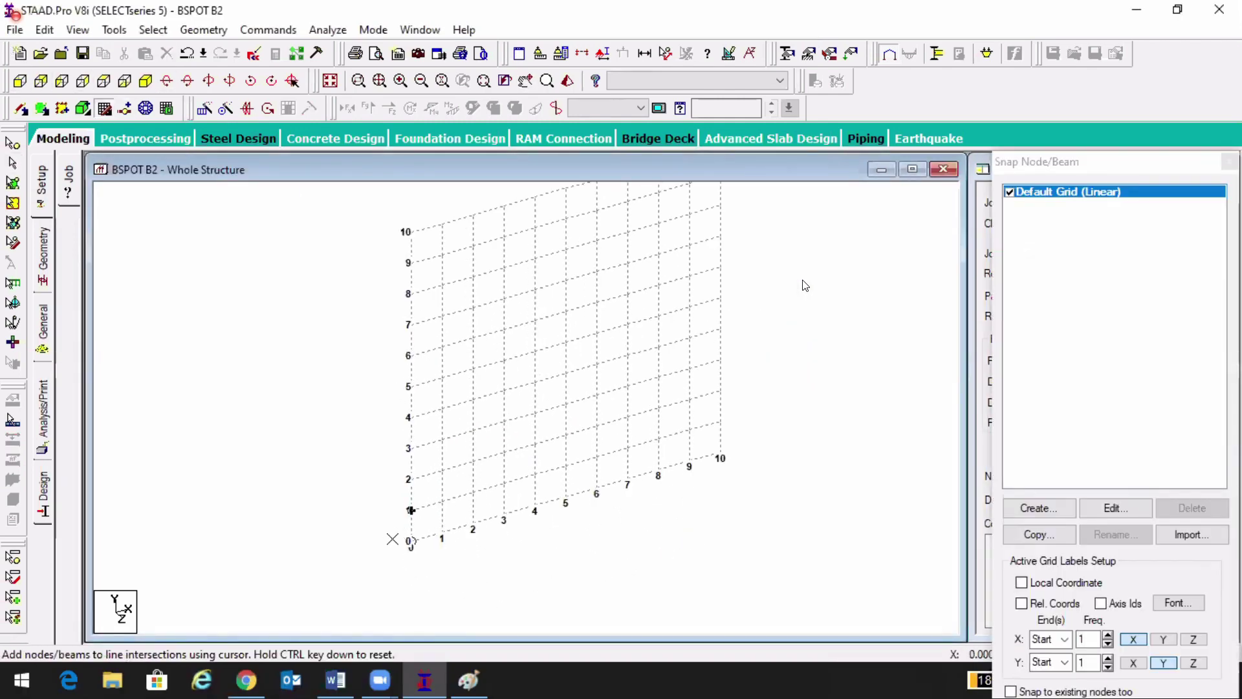
pyautogui.click(412, 542)
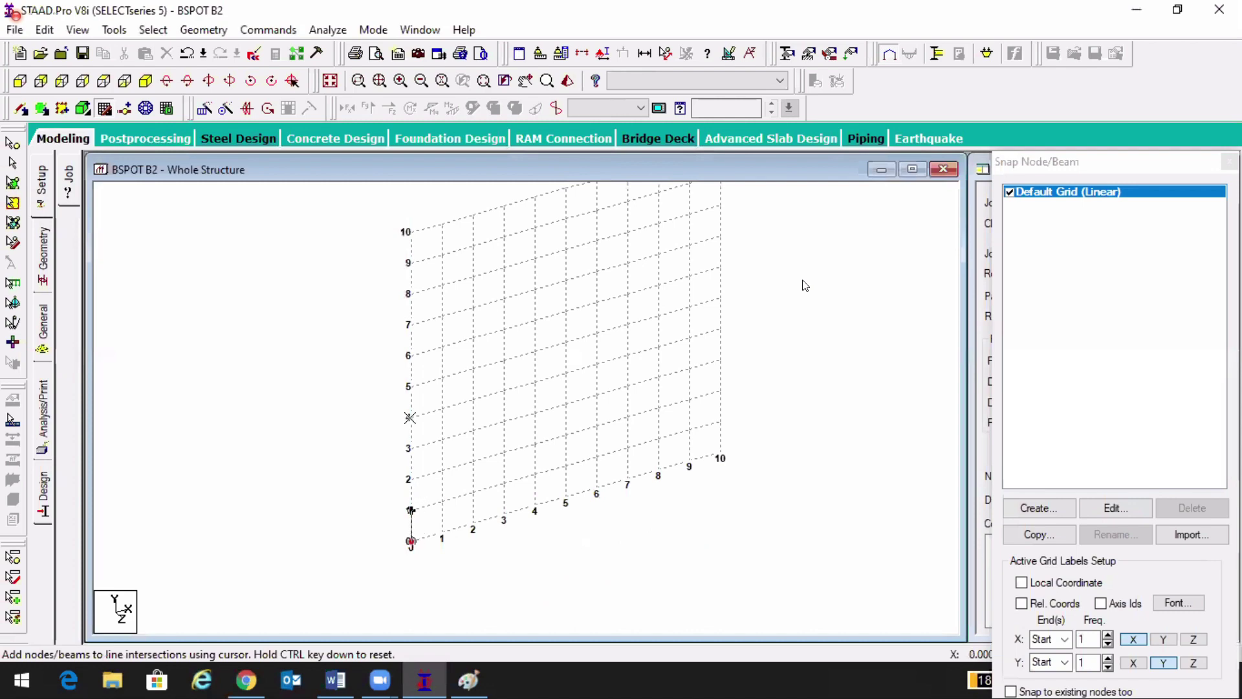
pyautogui.click(411, 353)
pyautogui.click(535, 319)
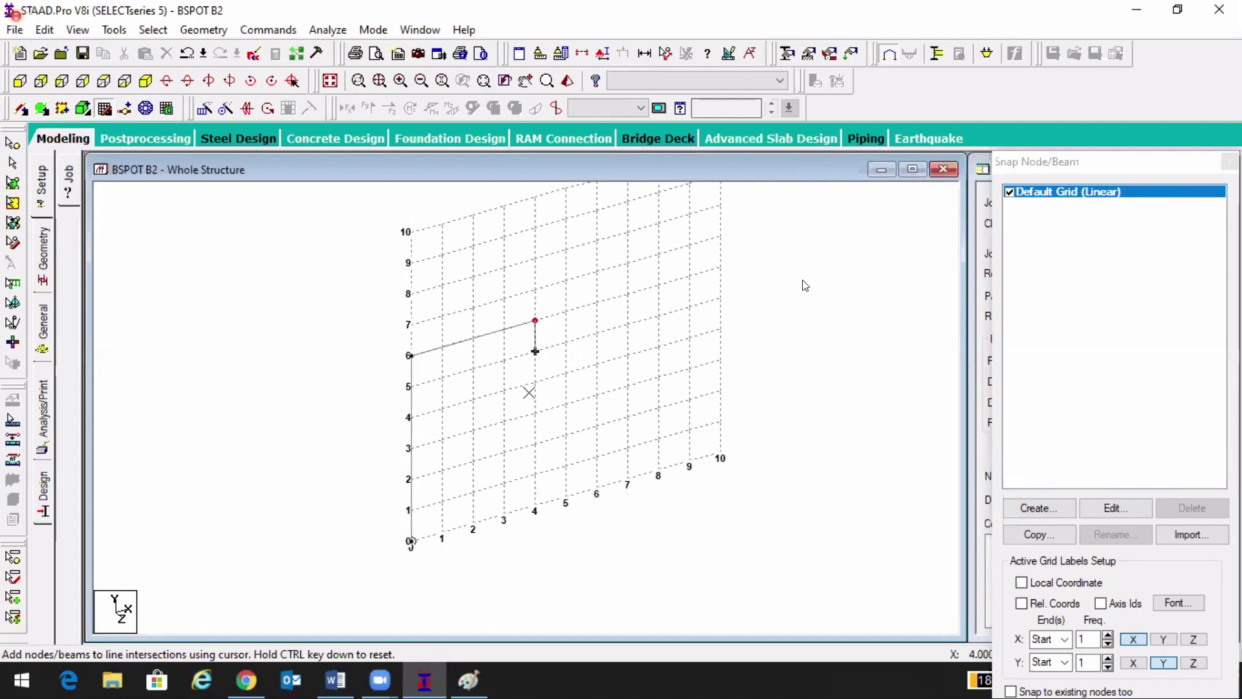
pyautogui.click(535, 412)
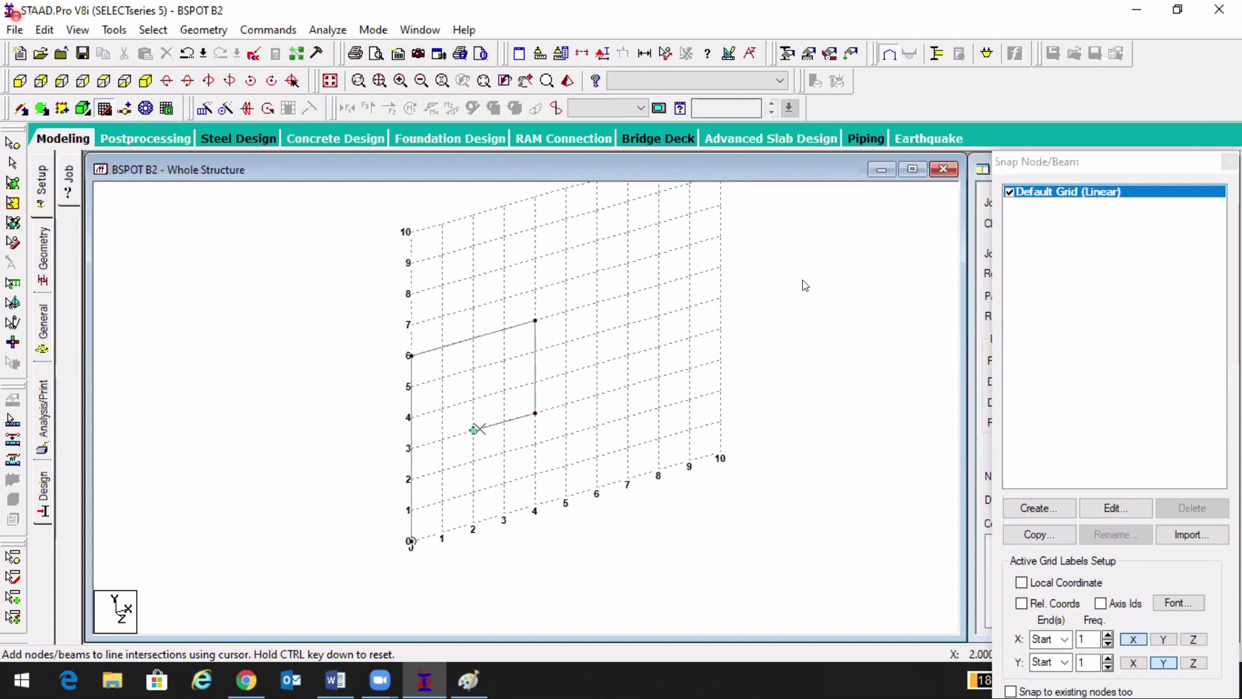
pyautogui.click(473, 430)
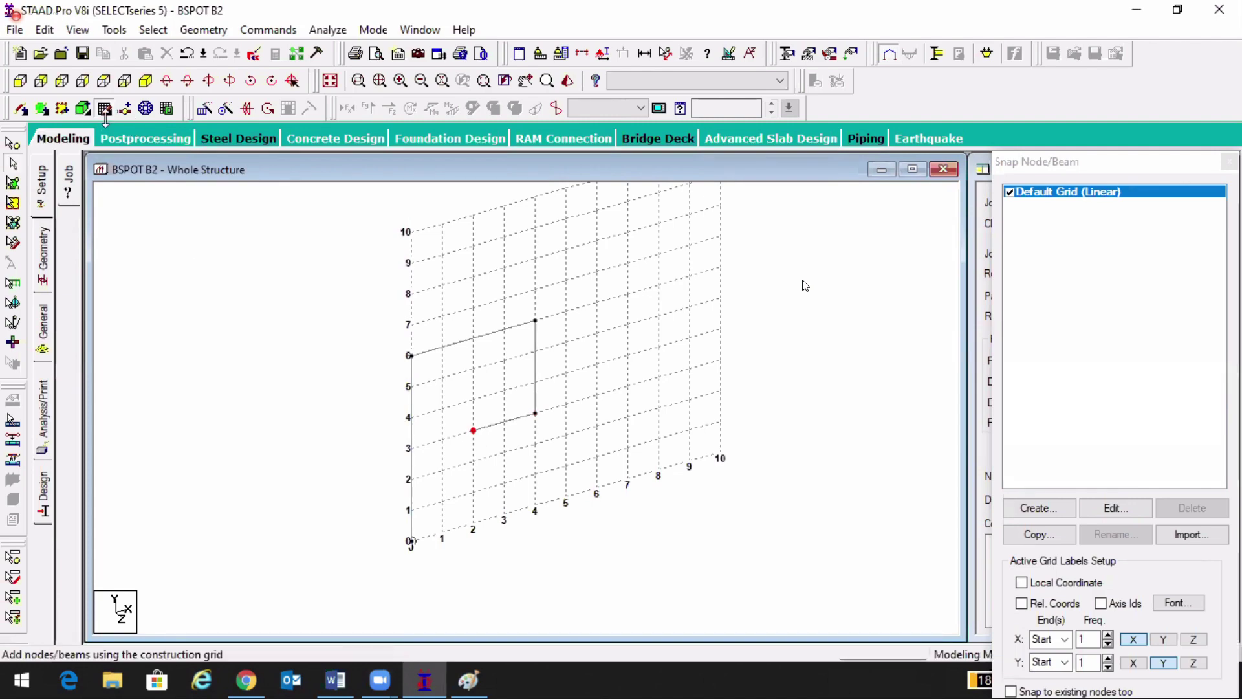
pyautogui.click(104, 108)
pyautogui.keyDown('ctrl'); pyautogui.moveTo(457, 352); pyautogui.dragTo(511, 380, button='middle'); pyautogui.keyUp('ctrl')
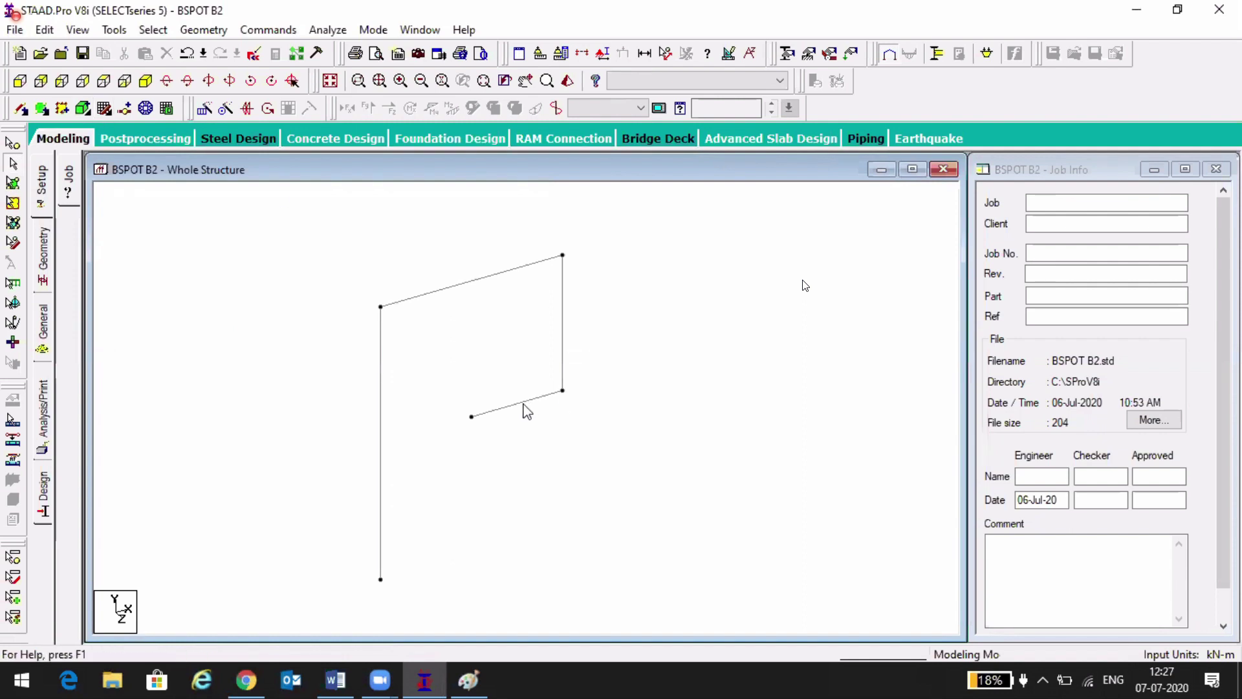
pyautogui.click(493, 412)
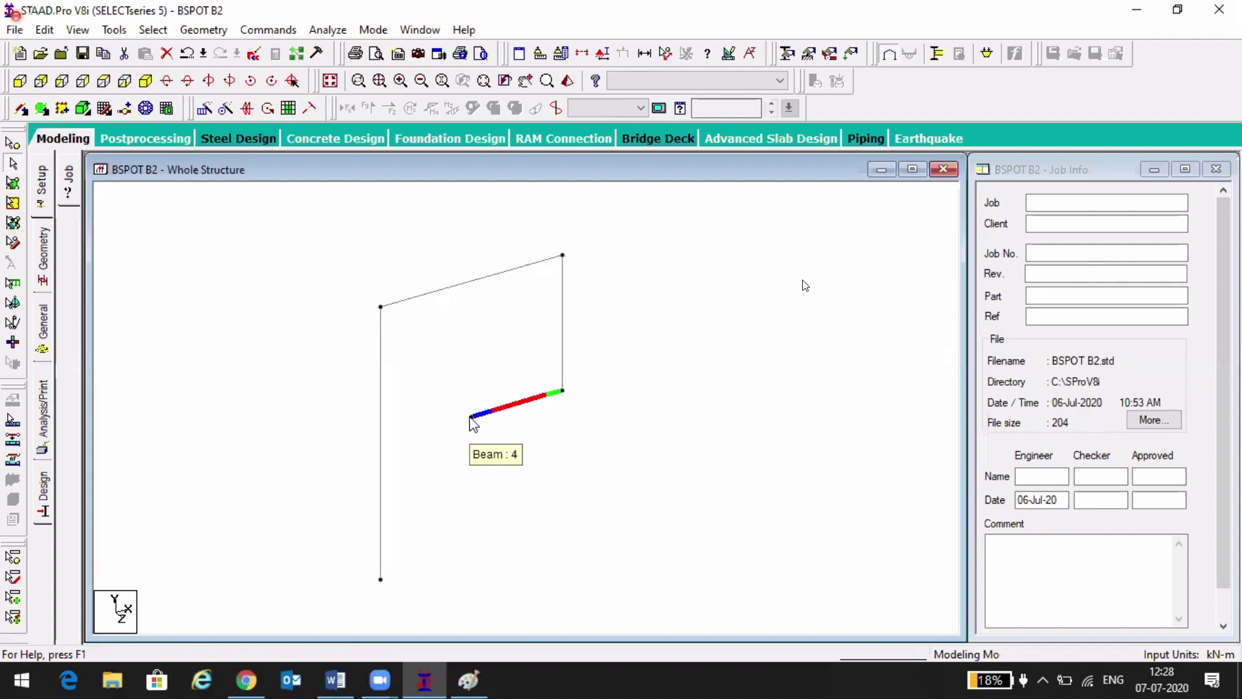
pyautogui.click(212, 34)
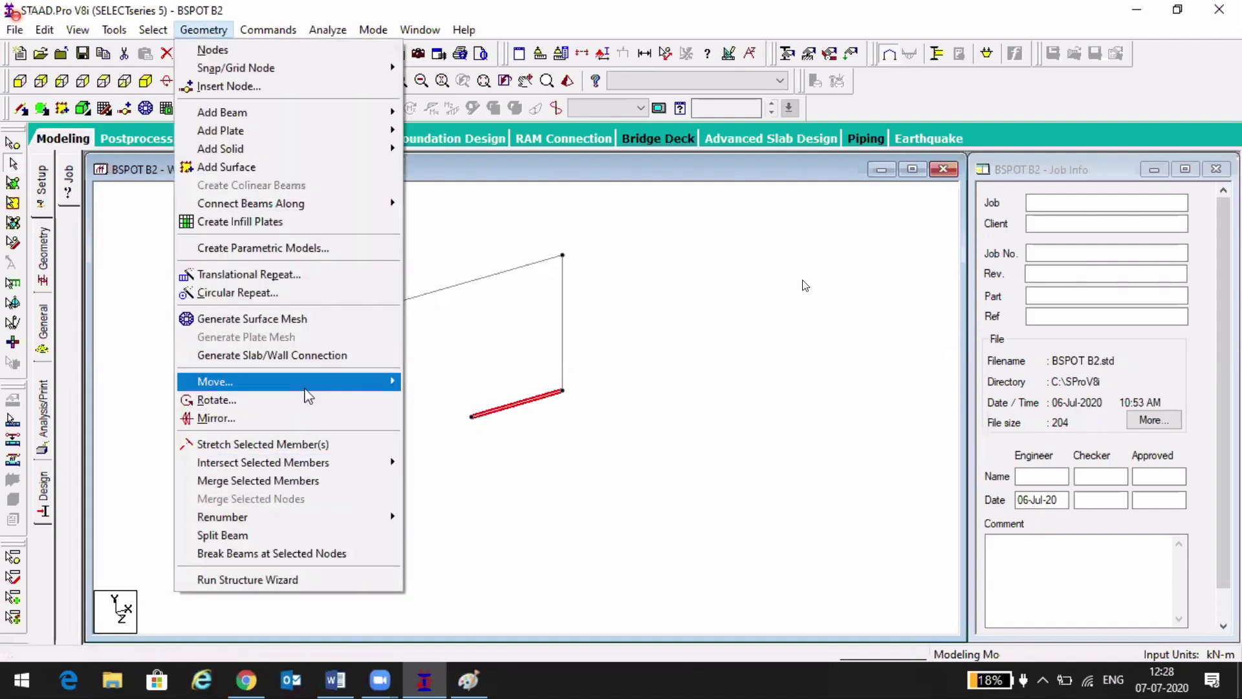
pyautogui.click(677, 403)
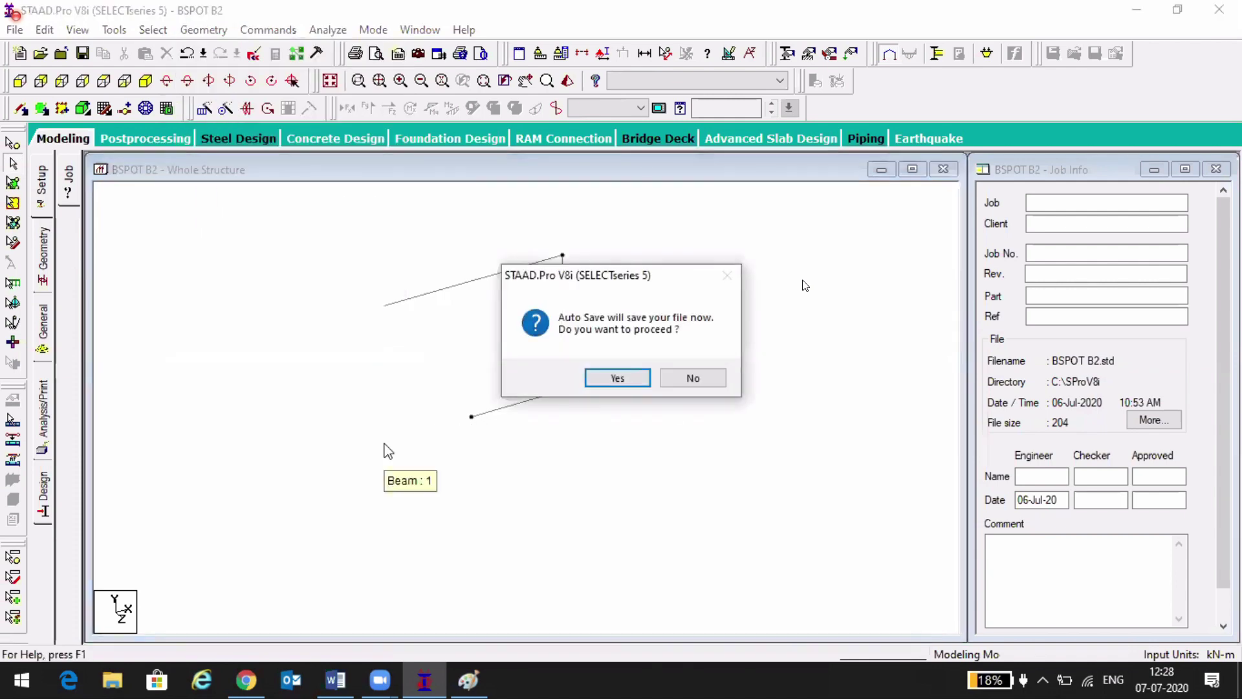
pyautogui.click(718, 384)
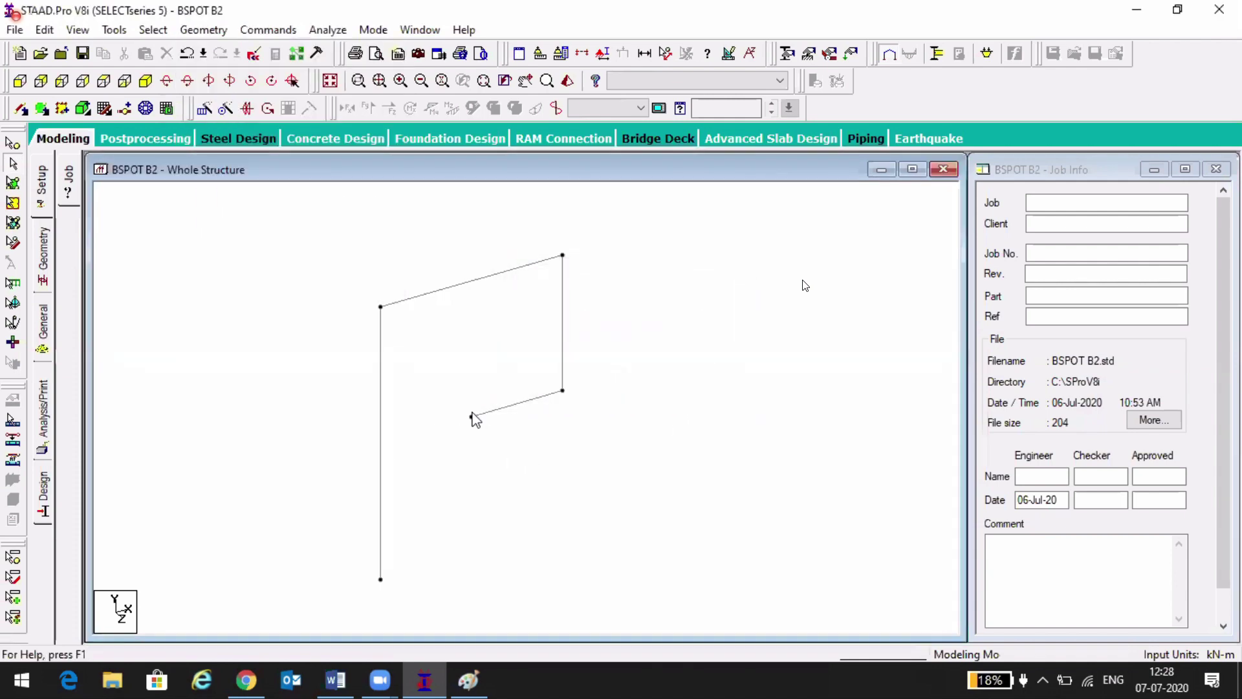
# - With the snap grid shown, try moving the short beam's free end joint by X -2 m, splitting members it meets, and undo the move
pyautogui.click(103, 108)
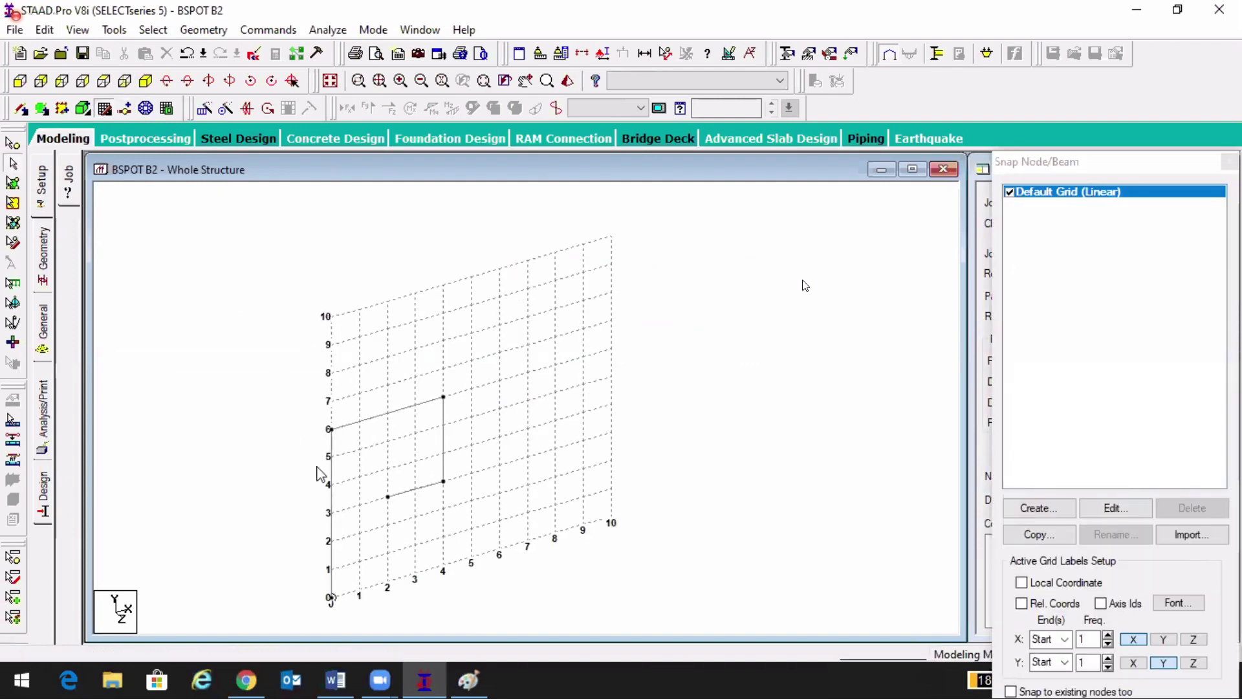
pyautogui.click(12, 143)
pyautogui.click(388, 497)
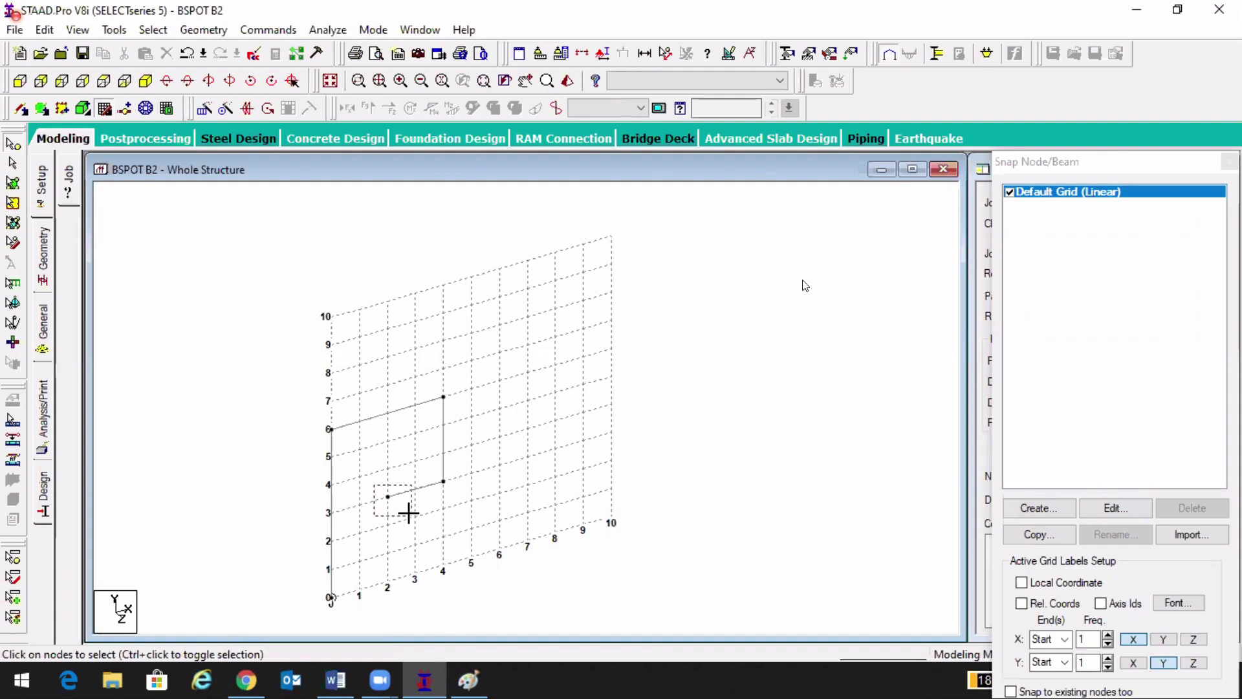
pyautogui.click(203, 29)
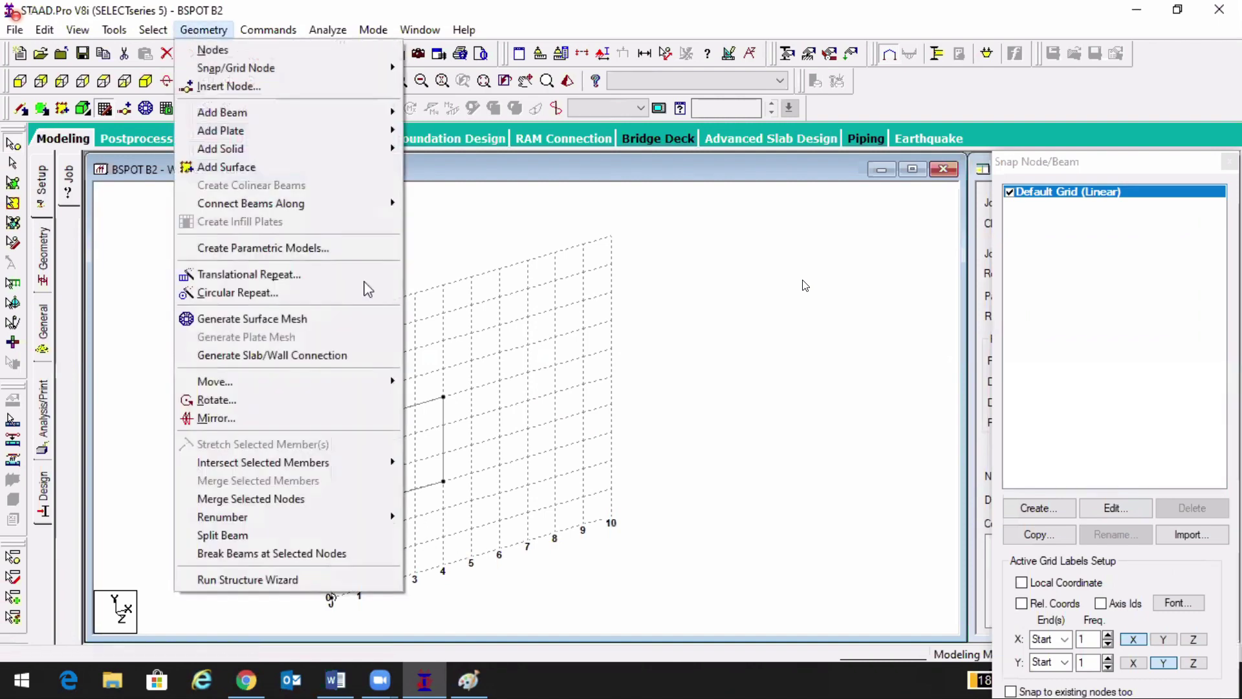
pyautogui.moveTo(377, 395)
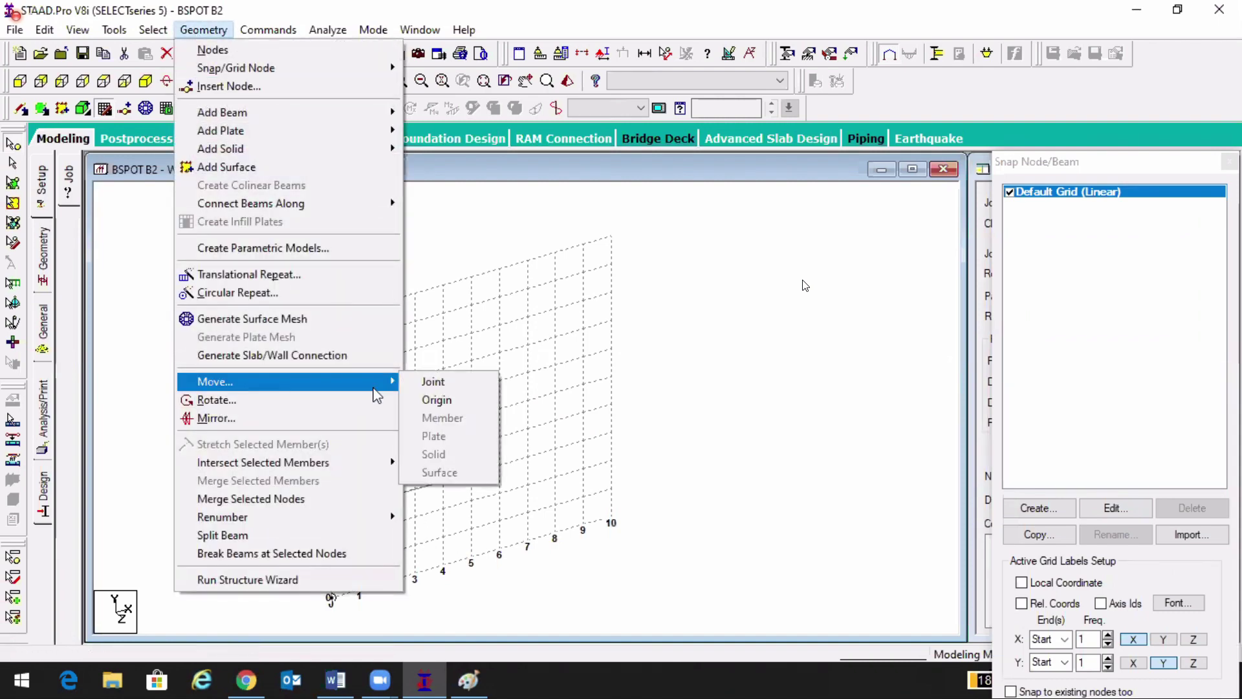
pyautogui.click(435, 380)
pyautogui.moveTo(558, 195); pyautogui.dragTo(747, 204)
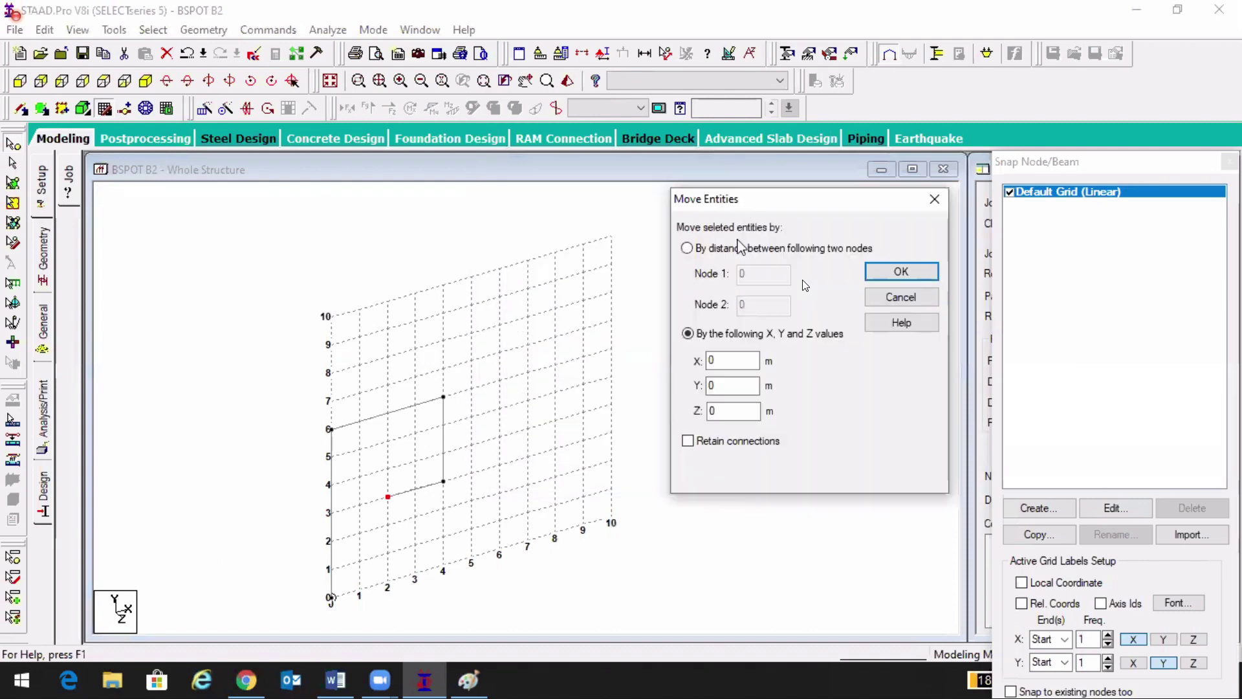
pyautogui.doubleClick(732, 363)
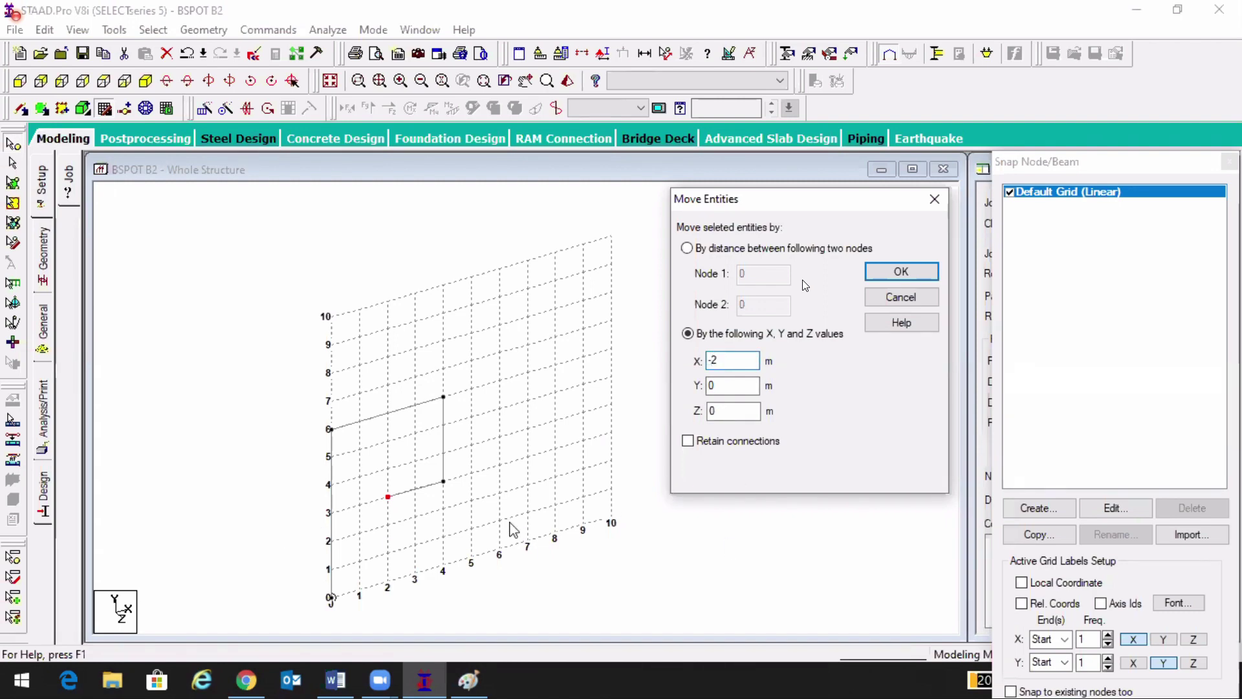
pyautogui.click(870, 277)
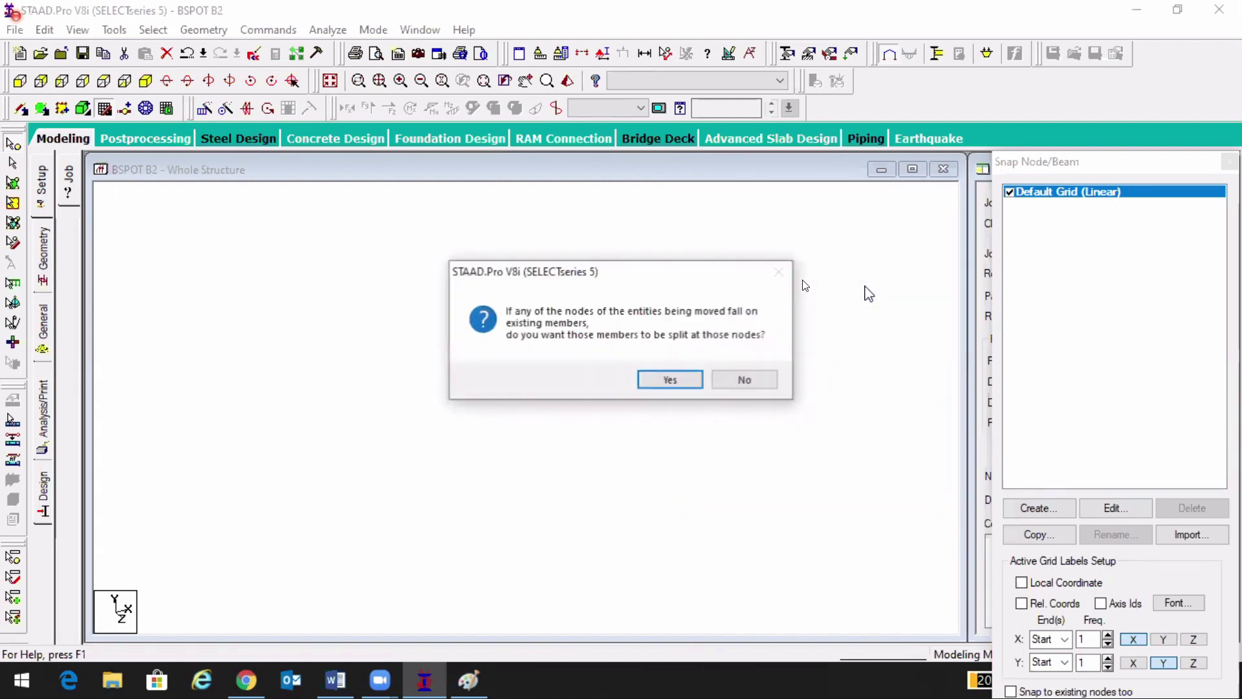
pyautogui.click(671, 379)
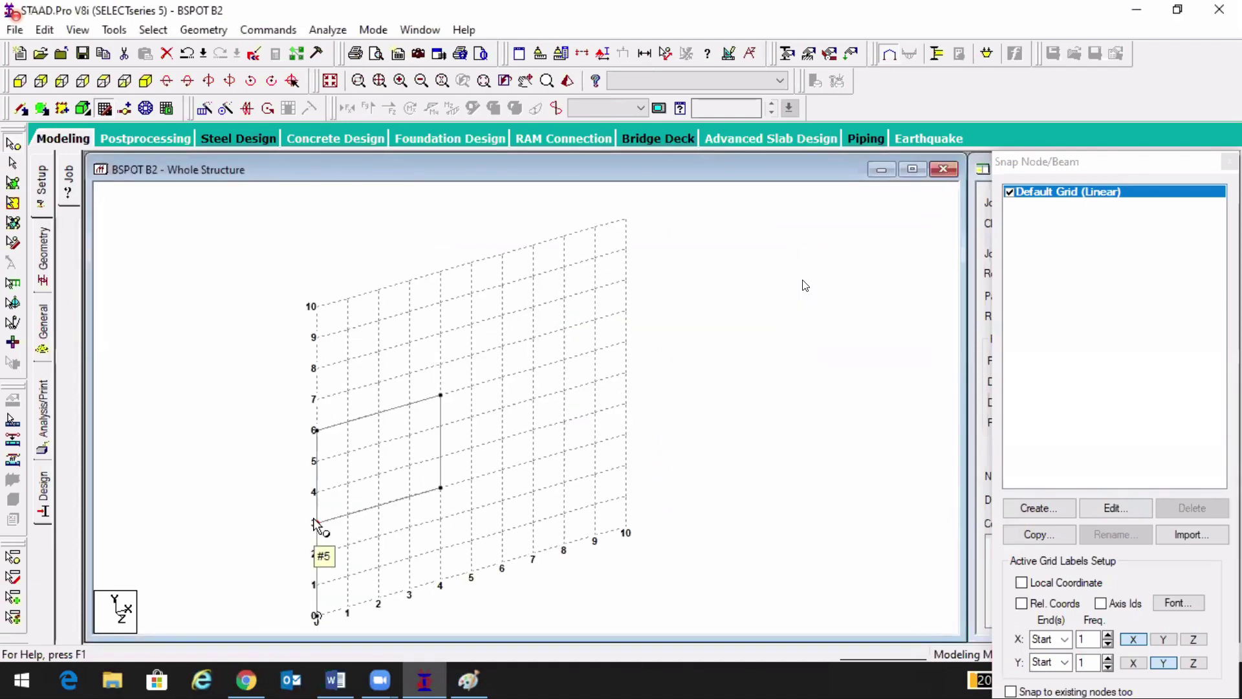
pyautogui.scroll(-1, 313, 514)
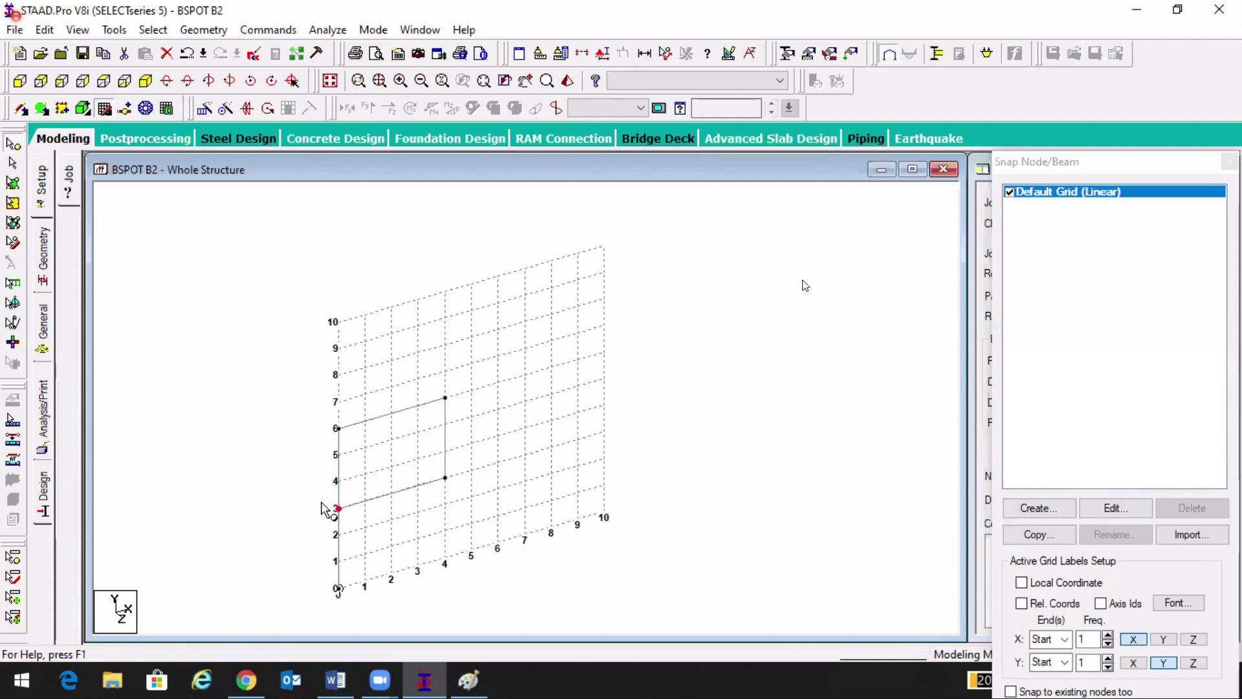
pyautogui.click(390, 493)
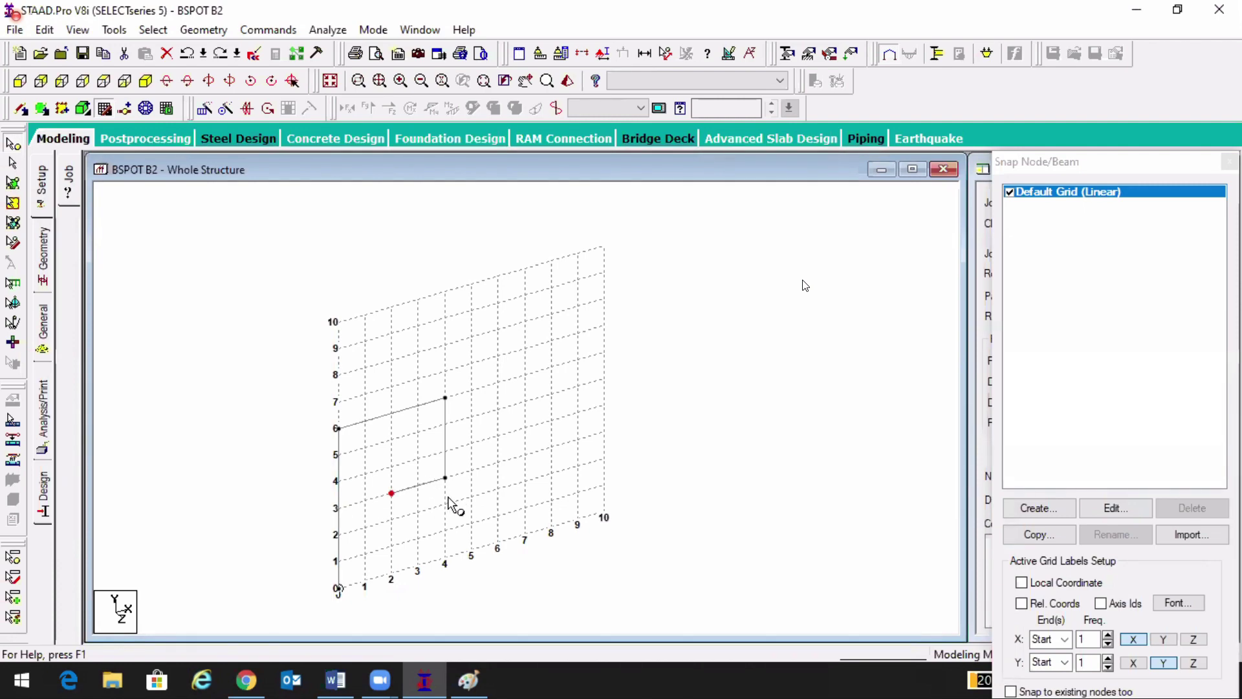
# - Select the short lower beam between (2,3) and (4,3) and open the Stretch Selected Member(s) settings for it
pyautogui.press('Escape')
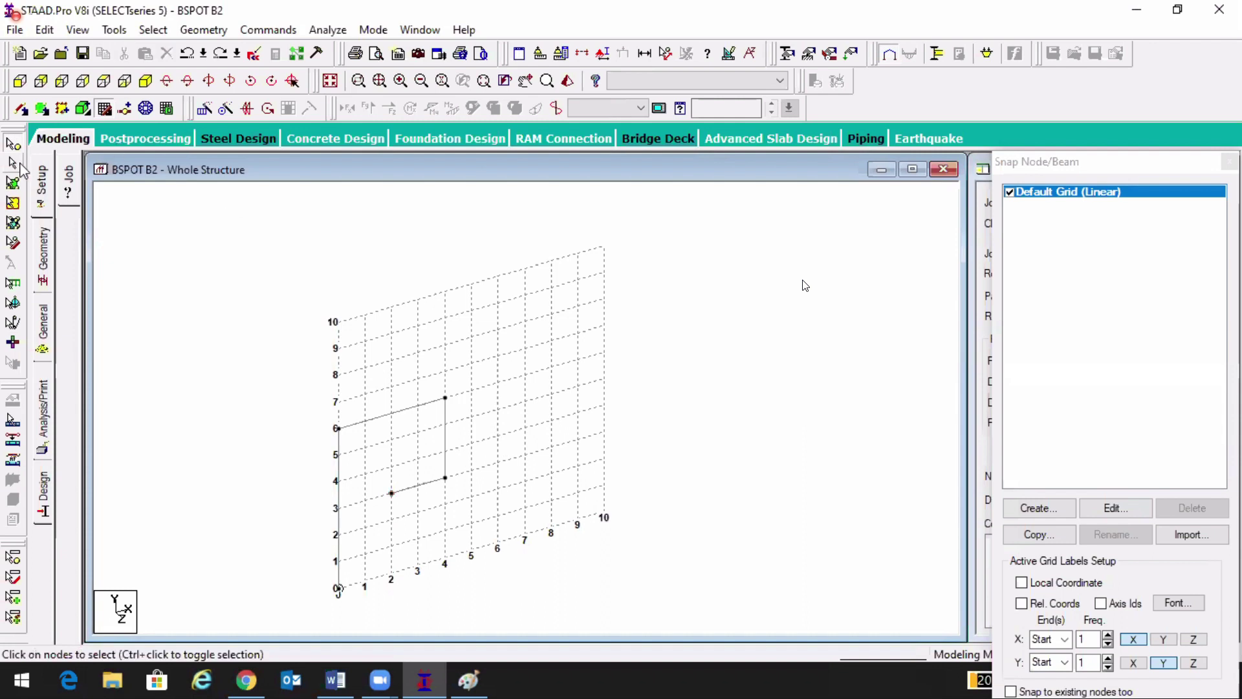
pyautogui.click(388, 495)
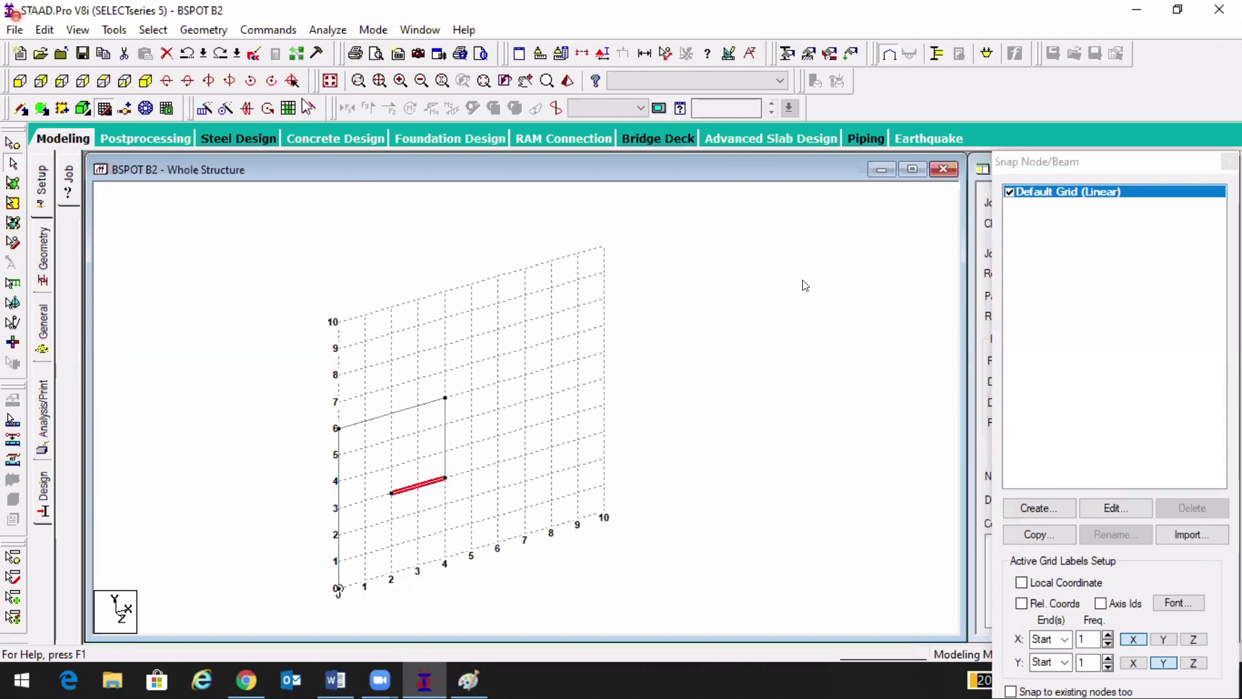
pyautogui.click(214, 30)
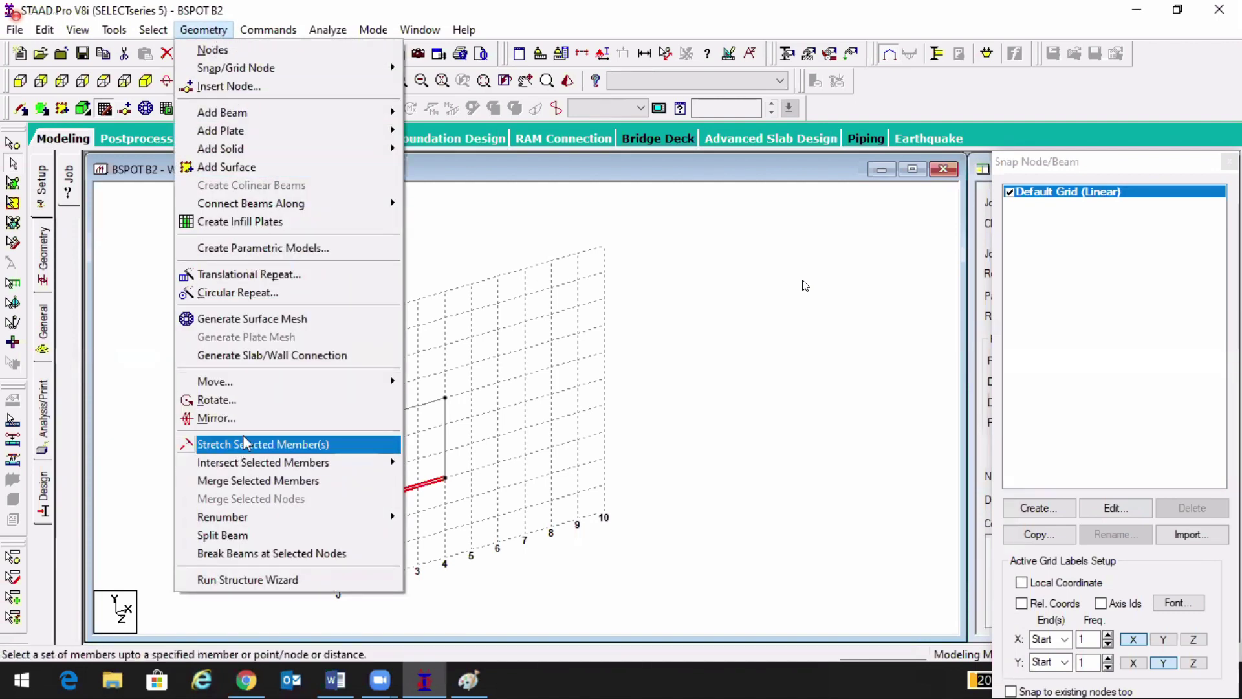
pyautogui.click(267, 445)
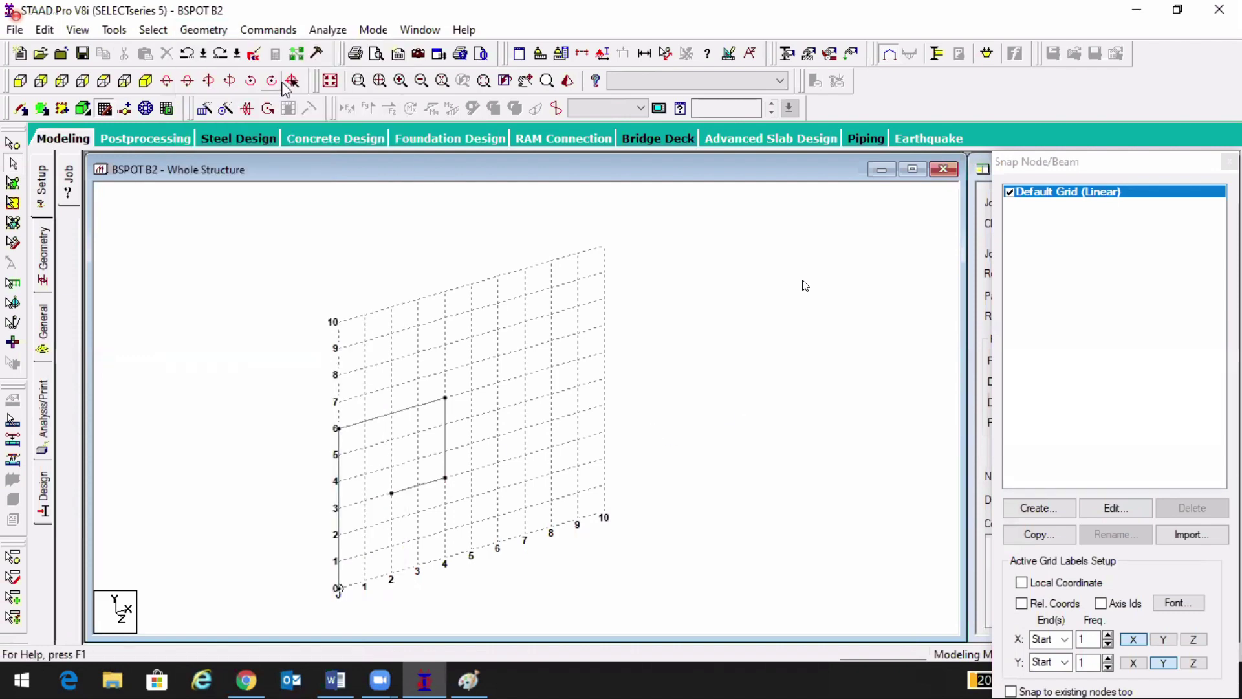
pyautogui.click(203, 30)
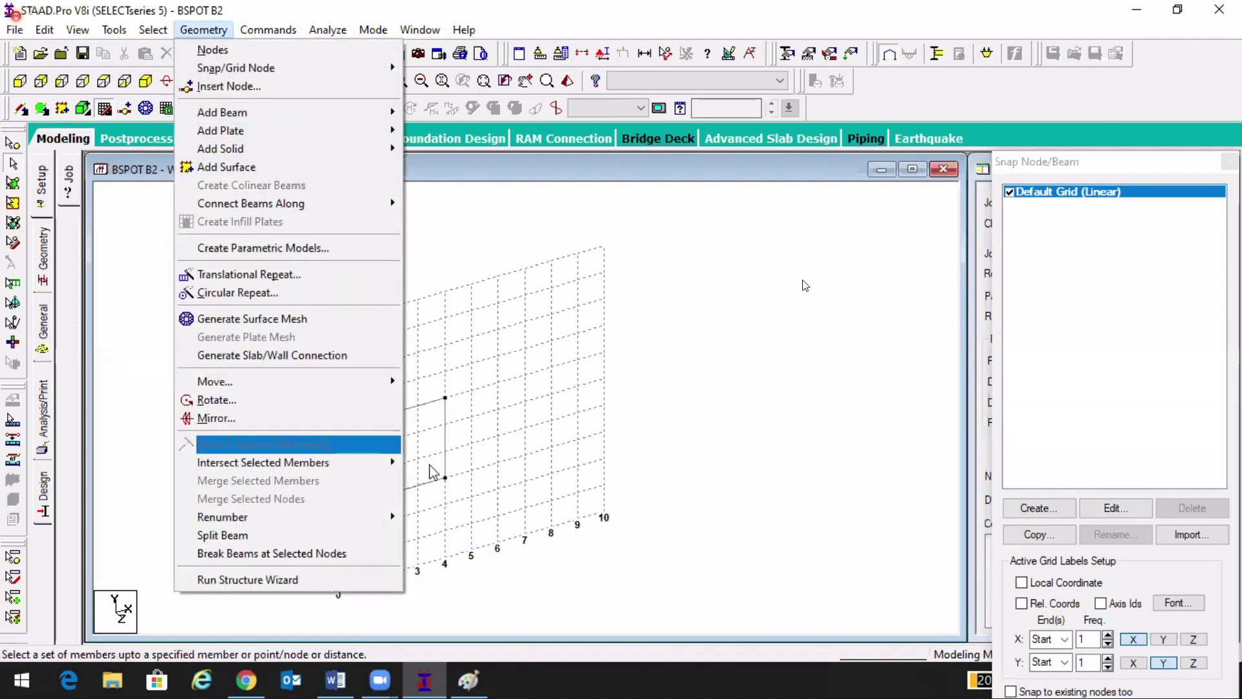
pyautogui.click(423, 513)
pyautogui.click(417, 496)
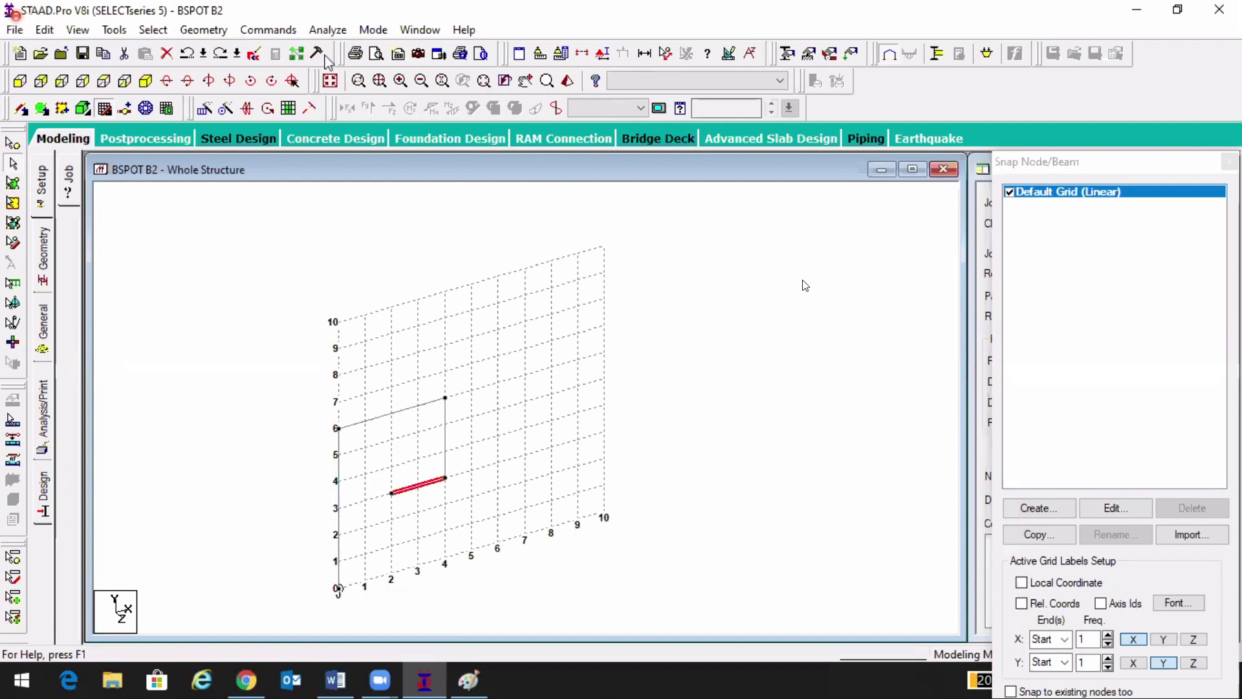
pyautogui.click(204, 30)
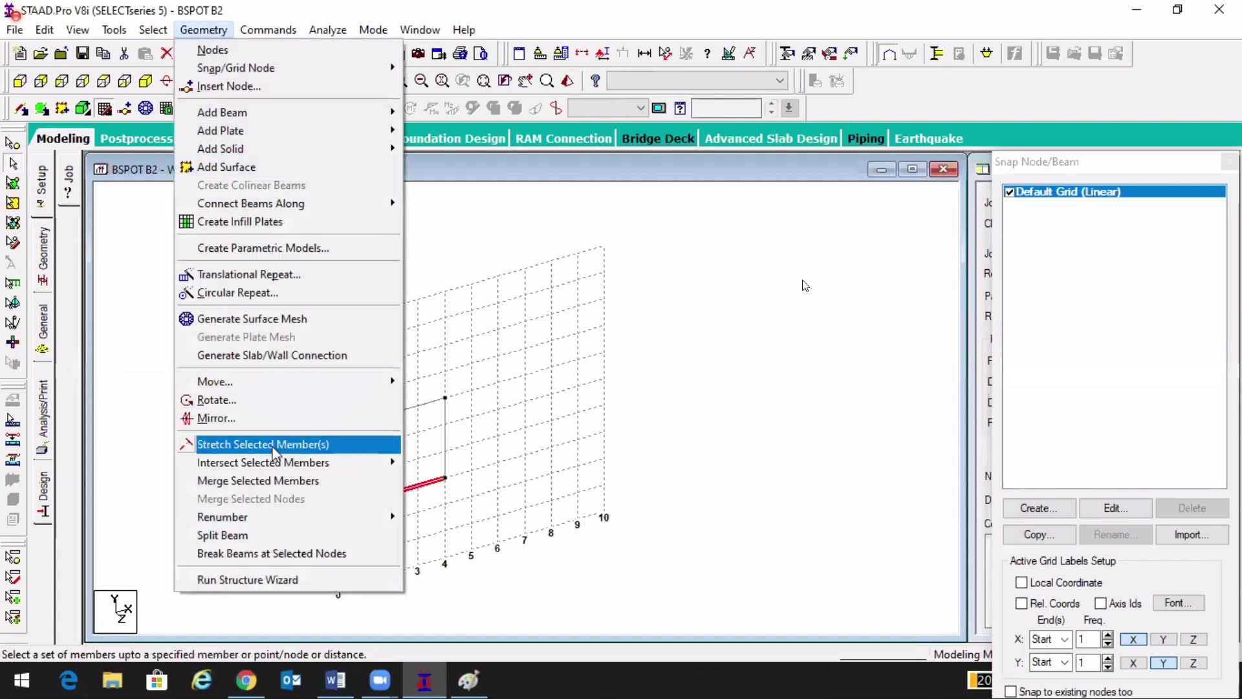
pyautogui.press('ctrl')
pyautogui.click(271, 445)
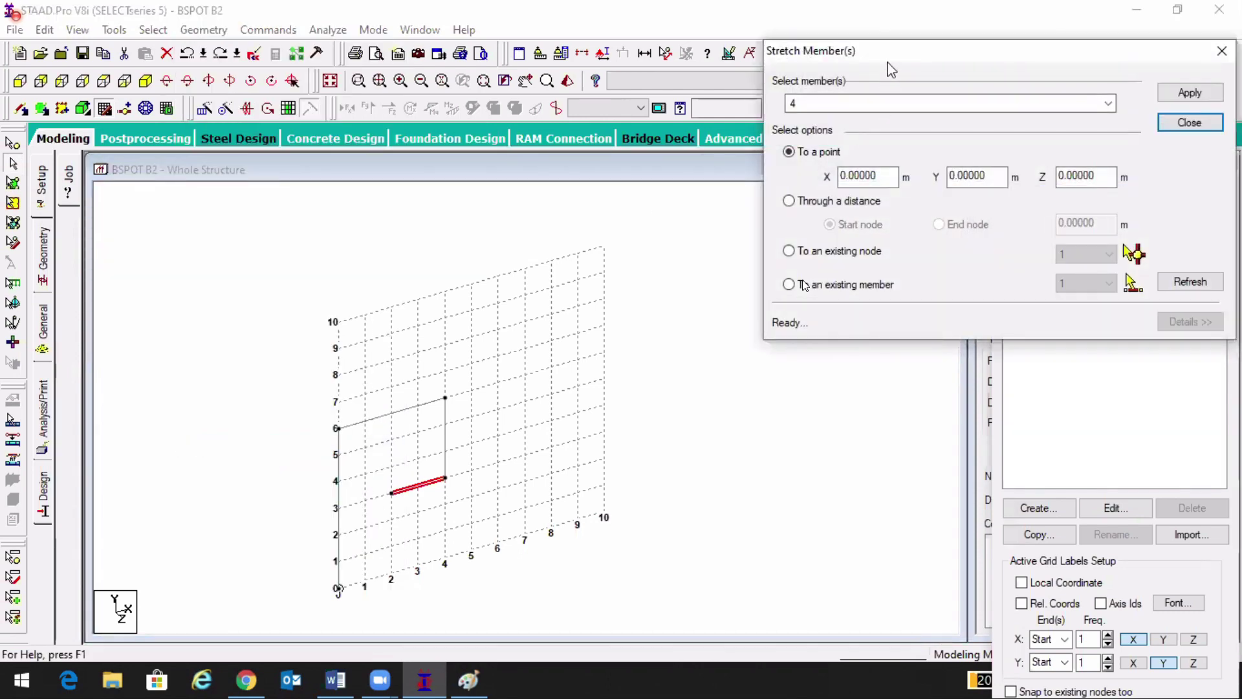
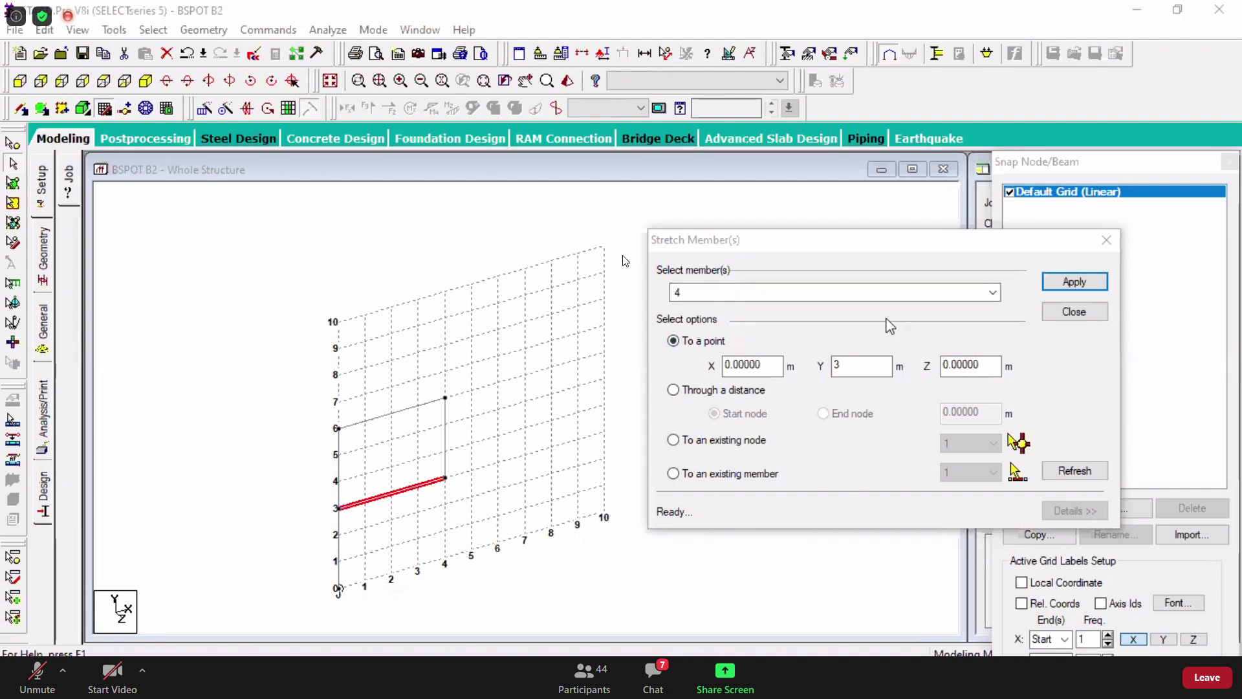
# - Undo the stretch to a point, reselect the short beam, and try stretching it through a distance of 2 m at its end node
pyautogui.click(543, 590)
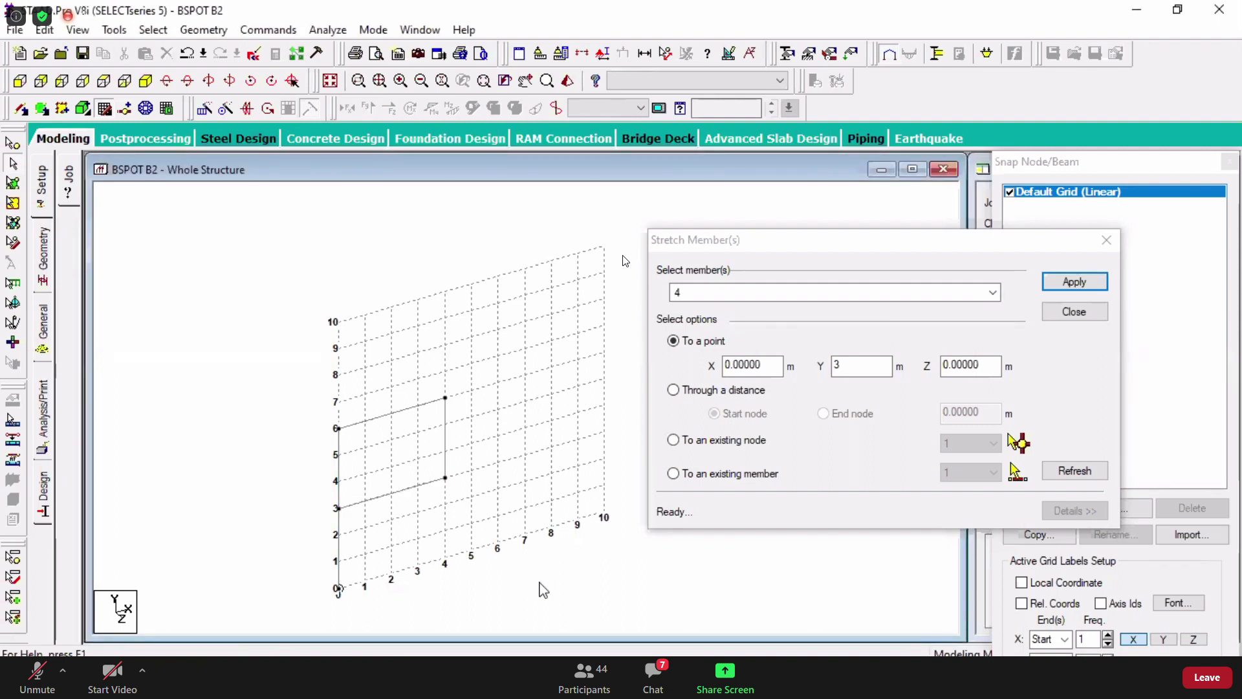
pyautogui.click(392, 498)
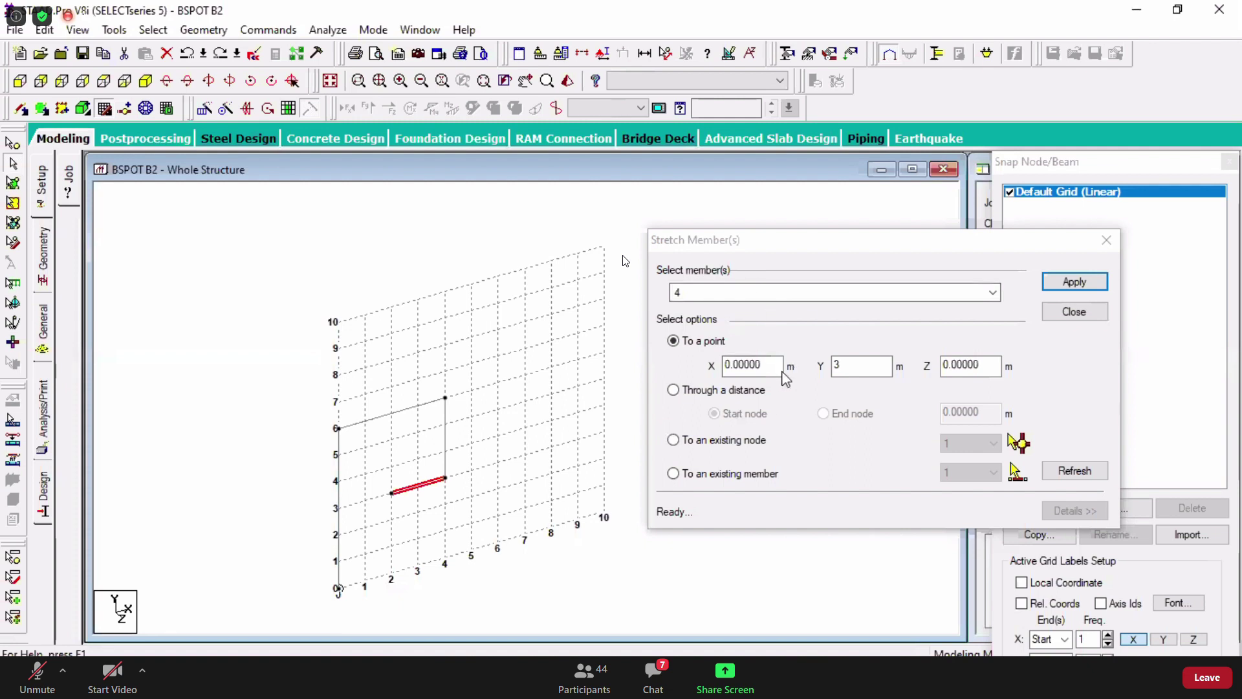
pyautogui.click(708, 390)
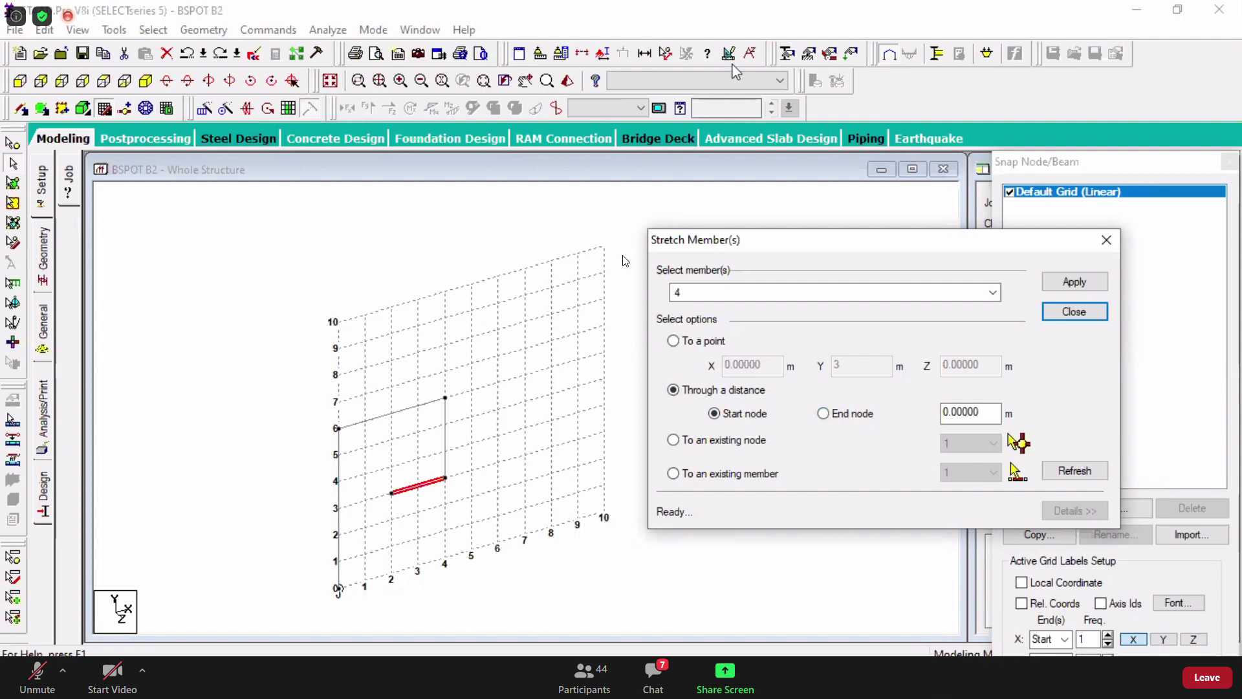
pyautogui.click(981, 412)
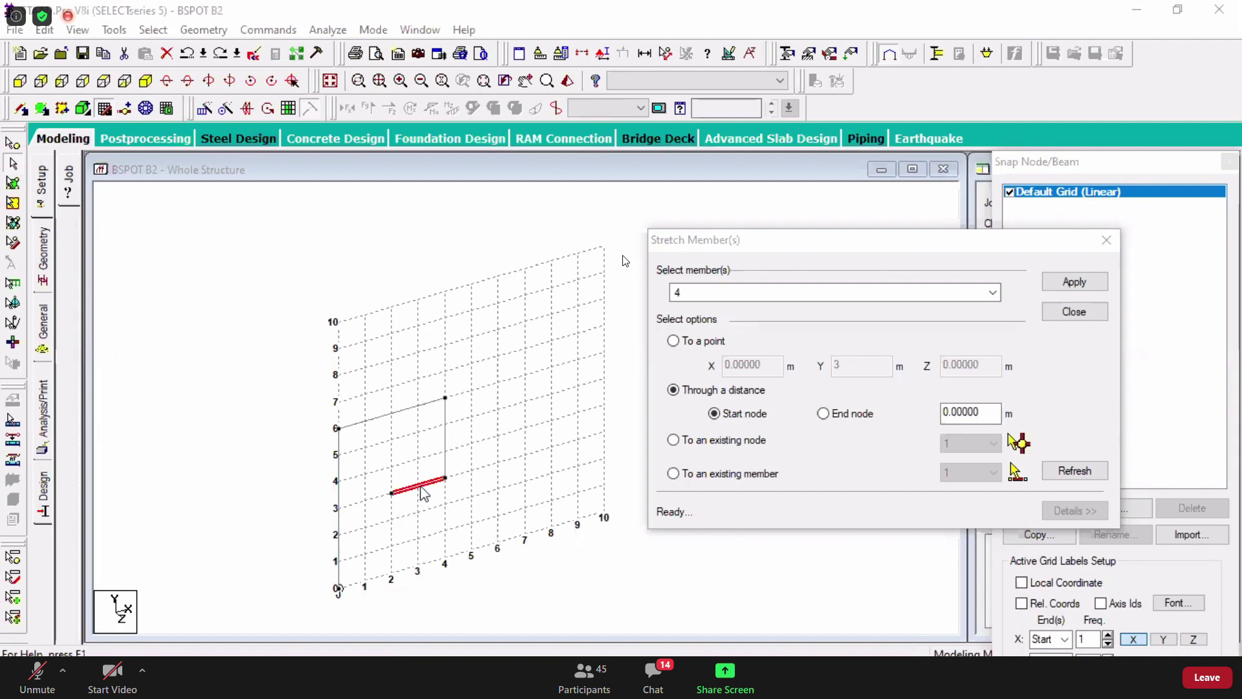
pyautogui.scroll(3, 414, 504)
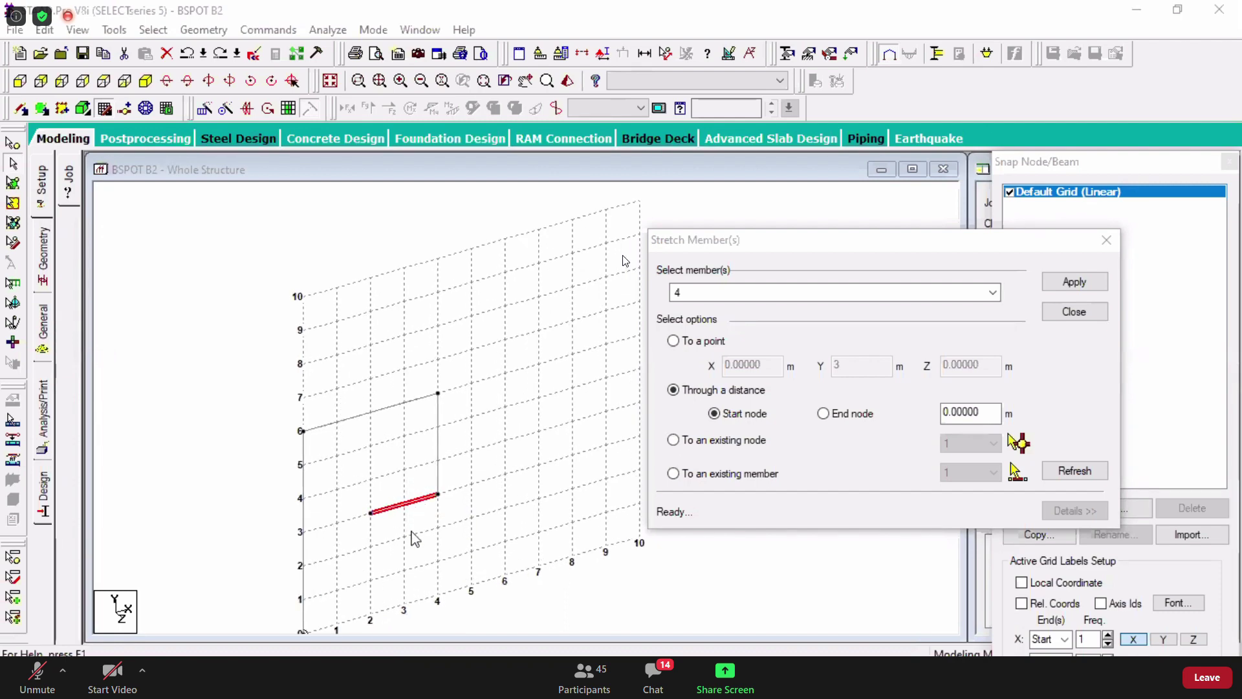
pyautogui.scroll(1, 365, 430)
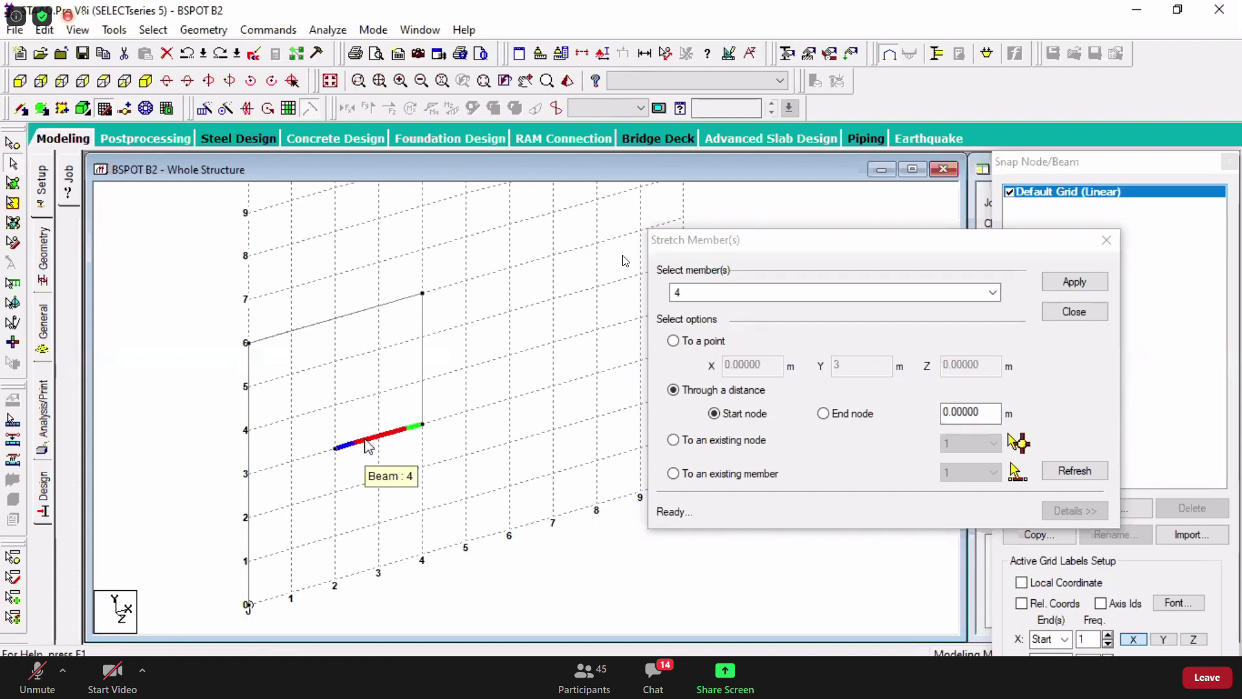
pyautogui.click(843, 416)
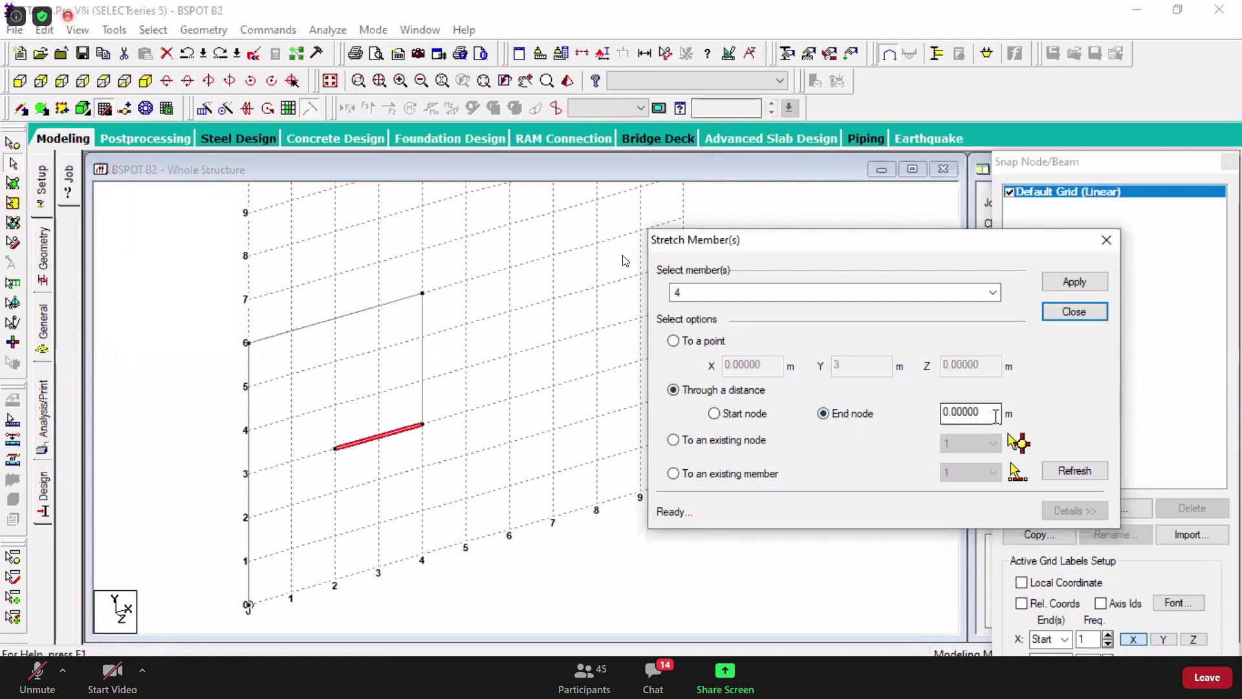
pyautogui.doubleClick(995, 415)
pyautogui.write('2')
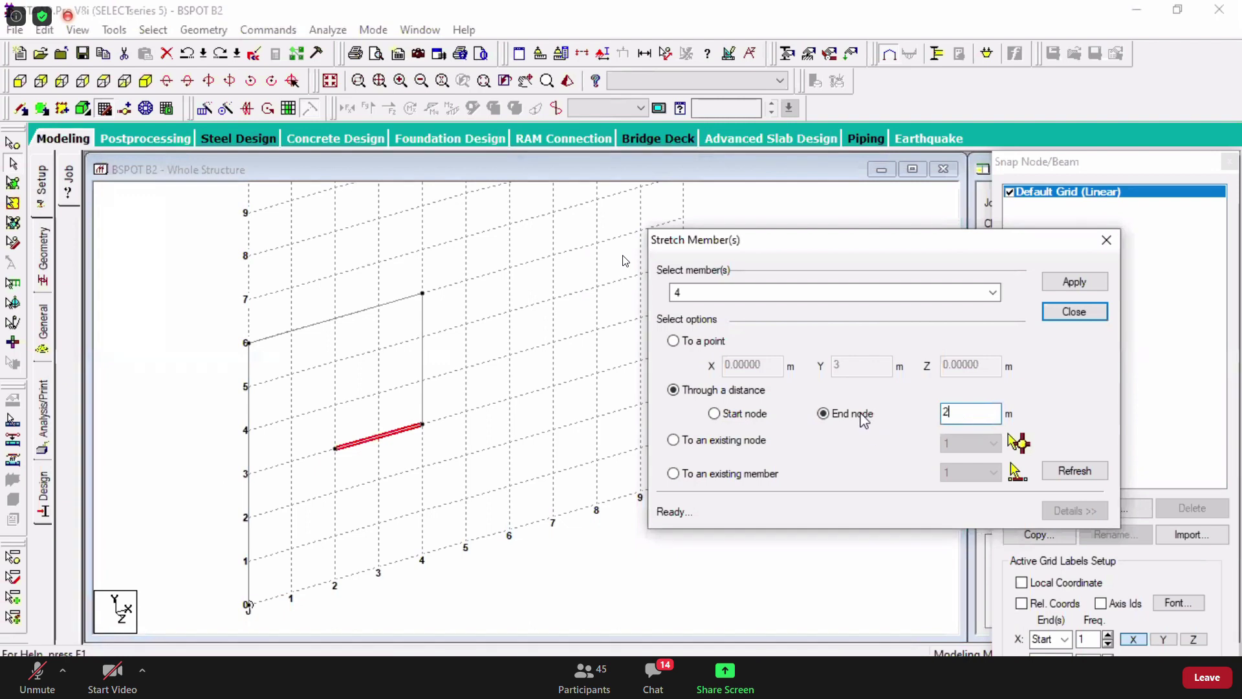
pyautogui.click(1073, 284)
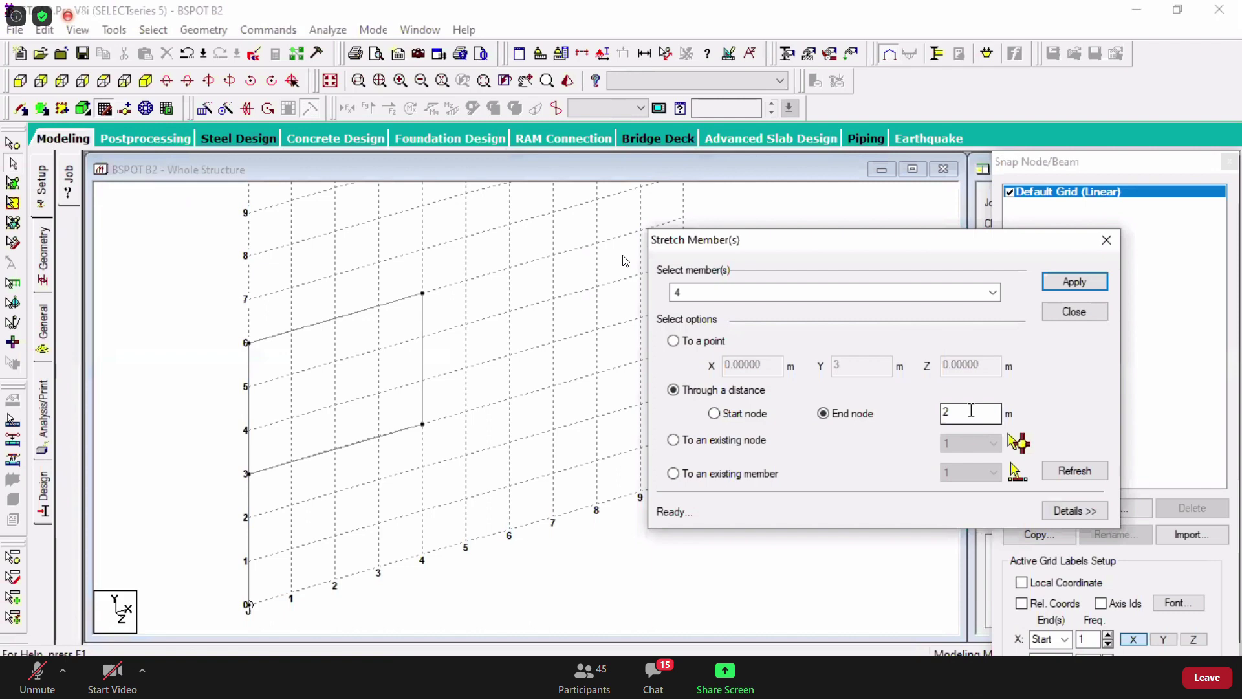
# - Decline the auto save and undo the 2 m stretch of the beam
pyautogui.click(825, 413)
pyautogui.click(956, 411)
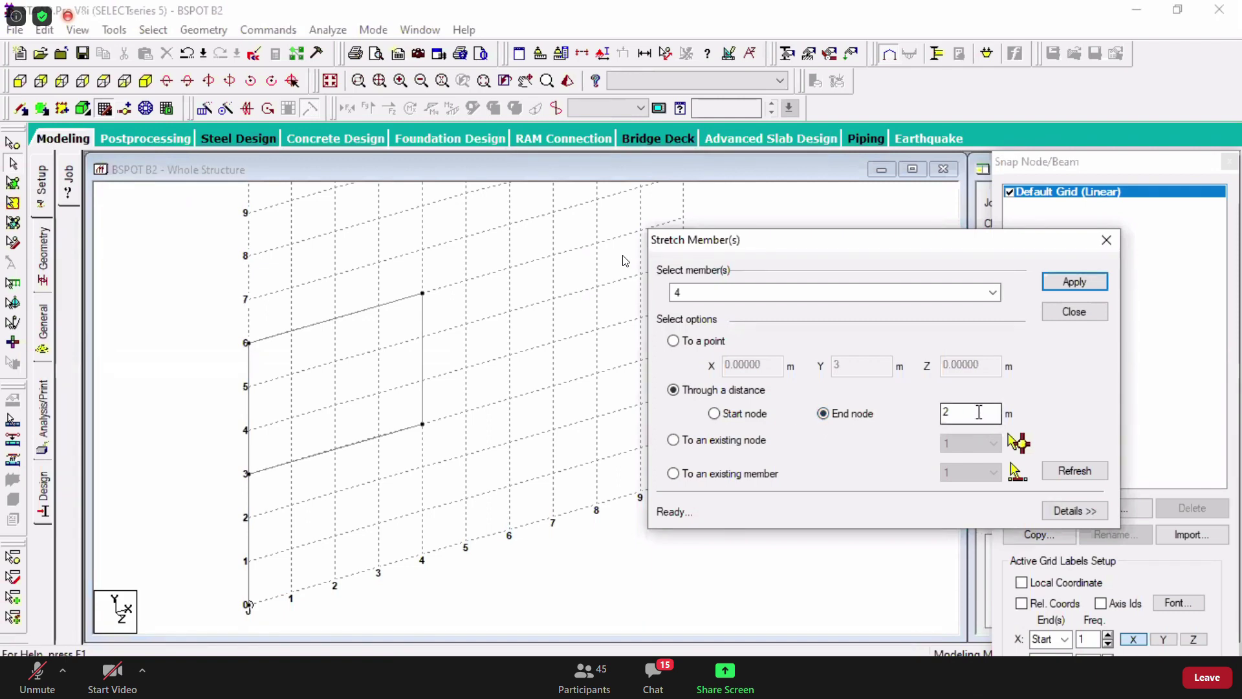
pyautogui.doubleClick(939, 414)
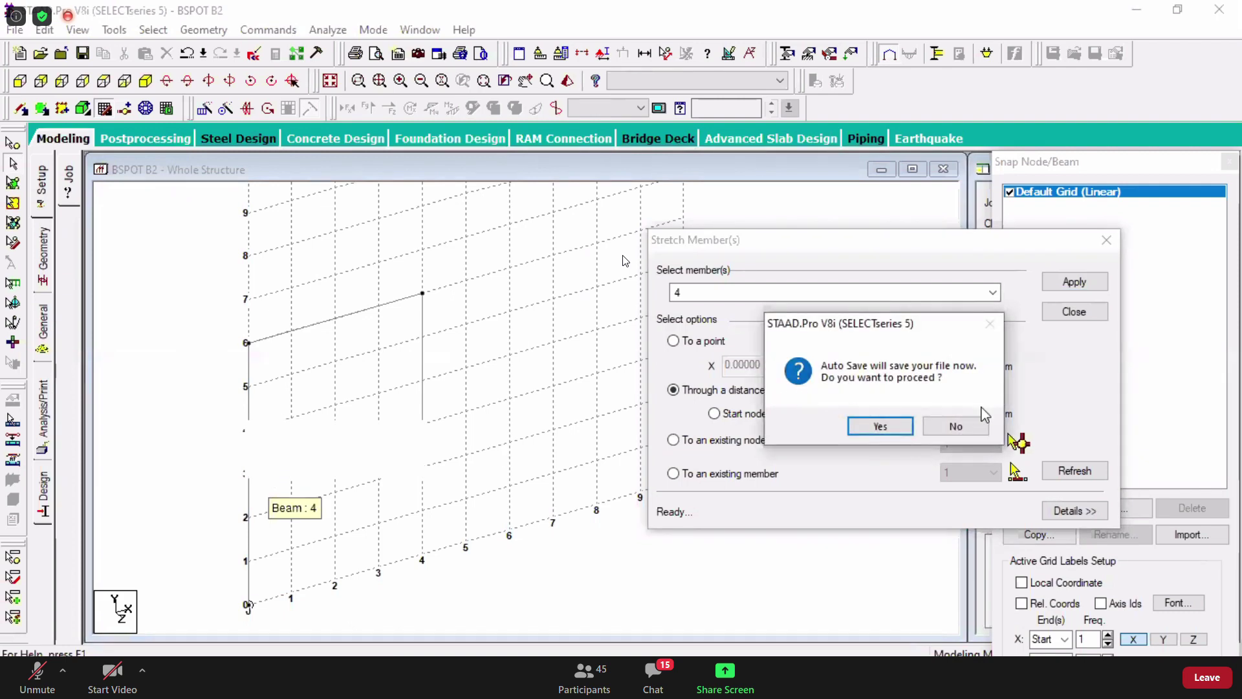
pyautogui.click(970, 427)
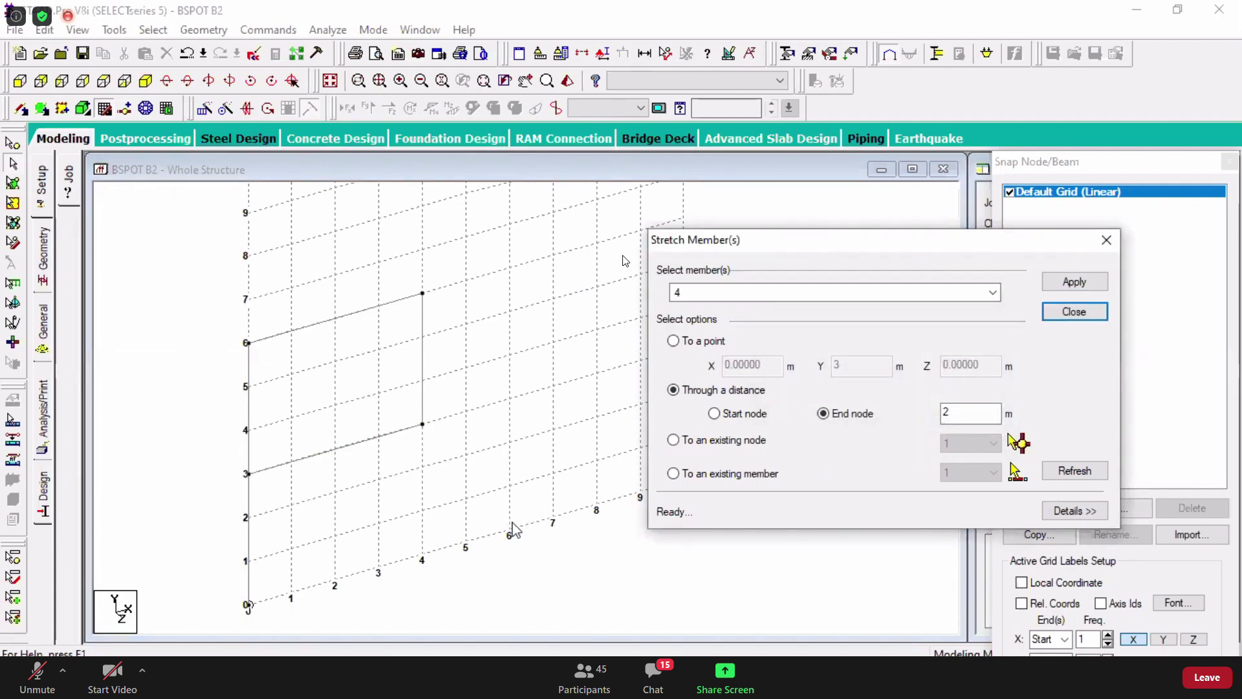
pyautogui.click(529, 597)
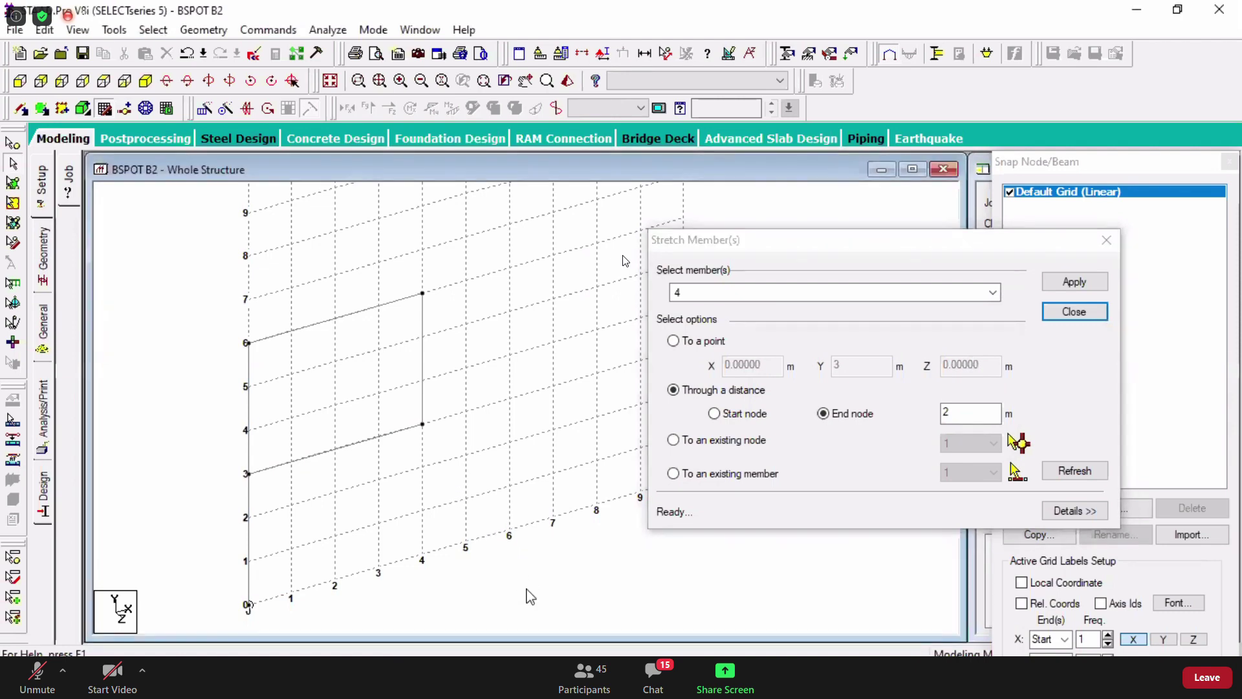
# - Select the short beam and try stretching it to existing member 1
pyautogui.click(383, 434)
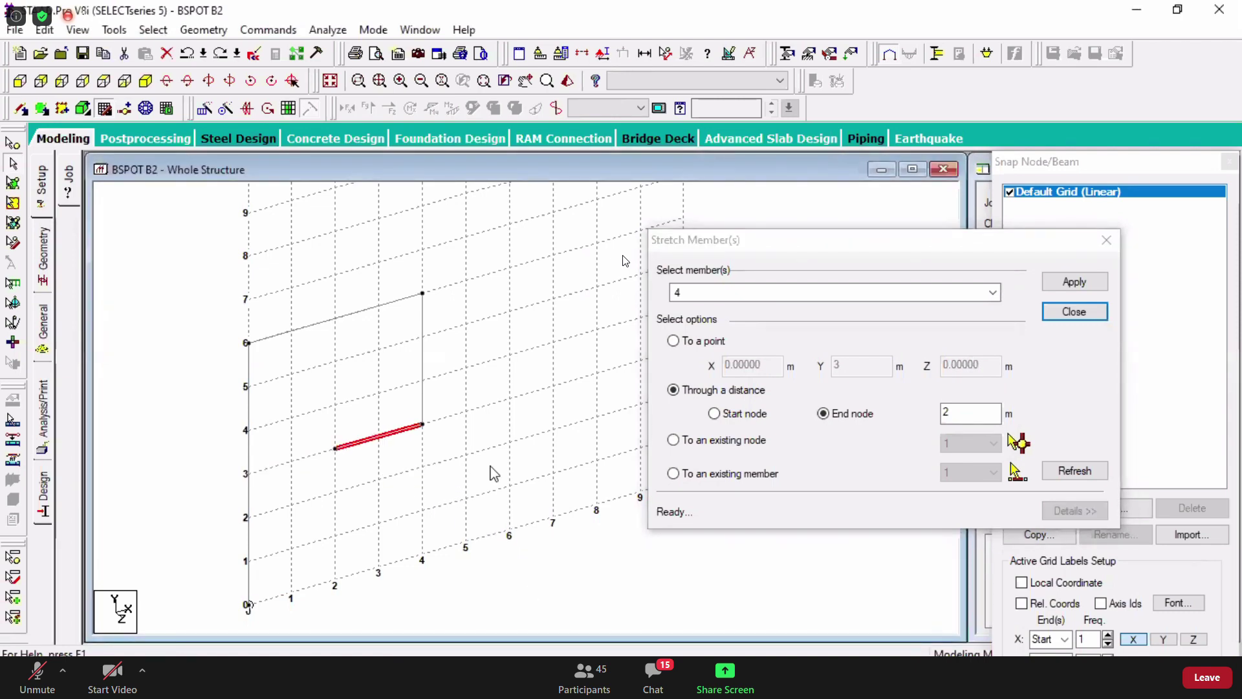
pyautogui.click(715, 477)
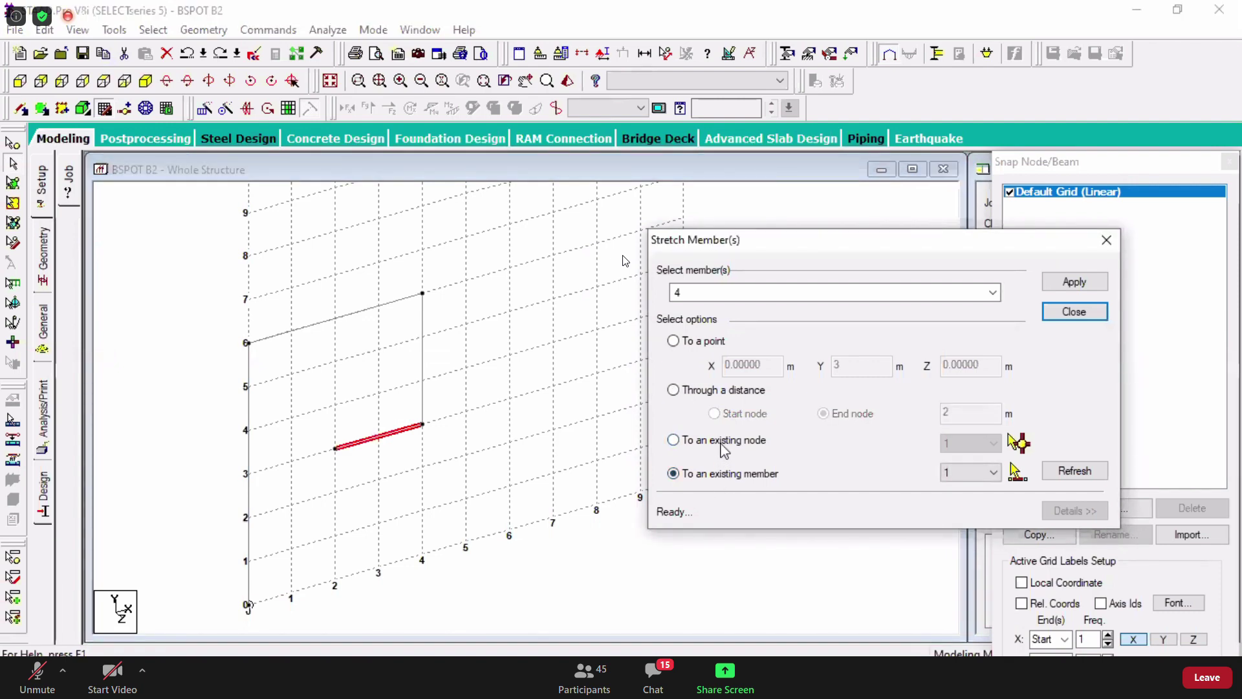
pyautogui.click(741, 482)
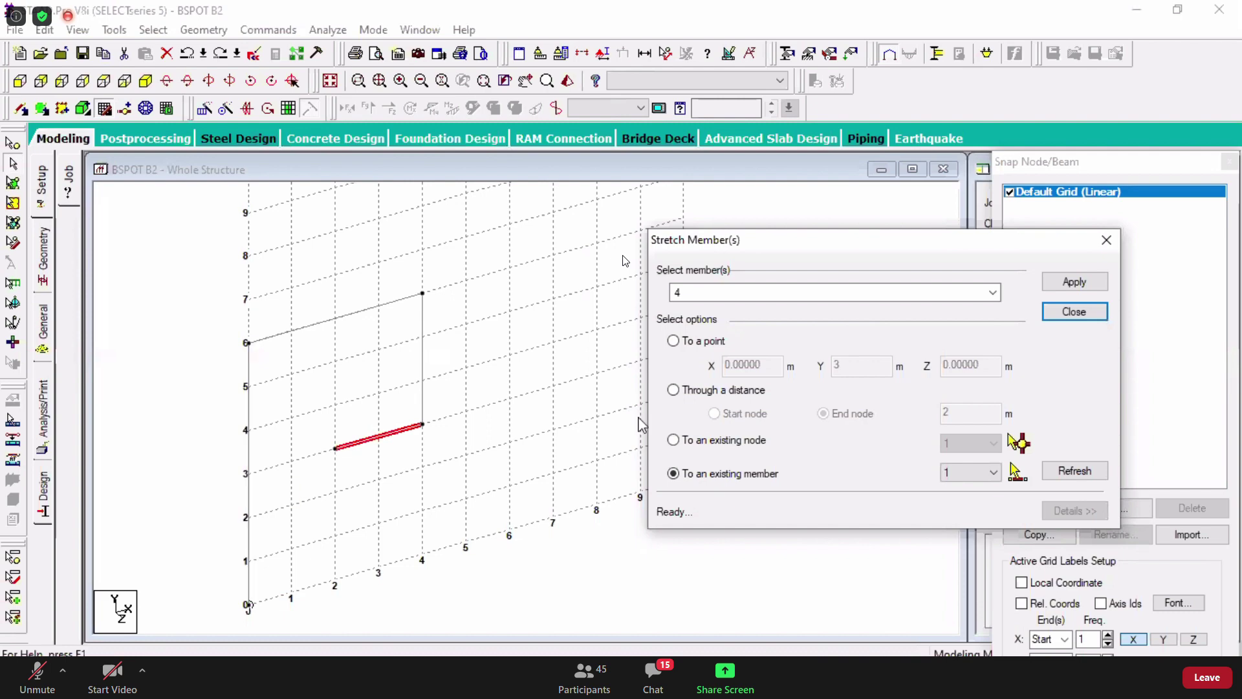
pyautogui.click(974, 473)
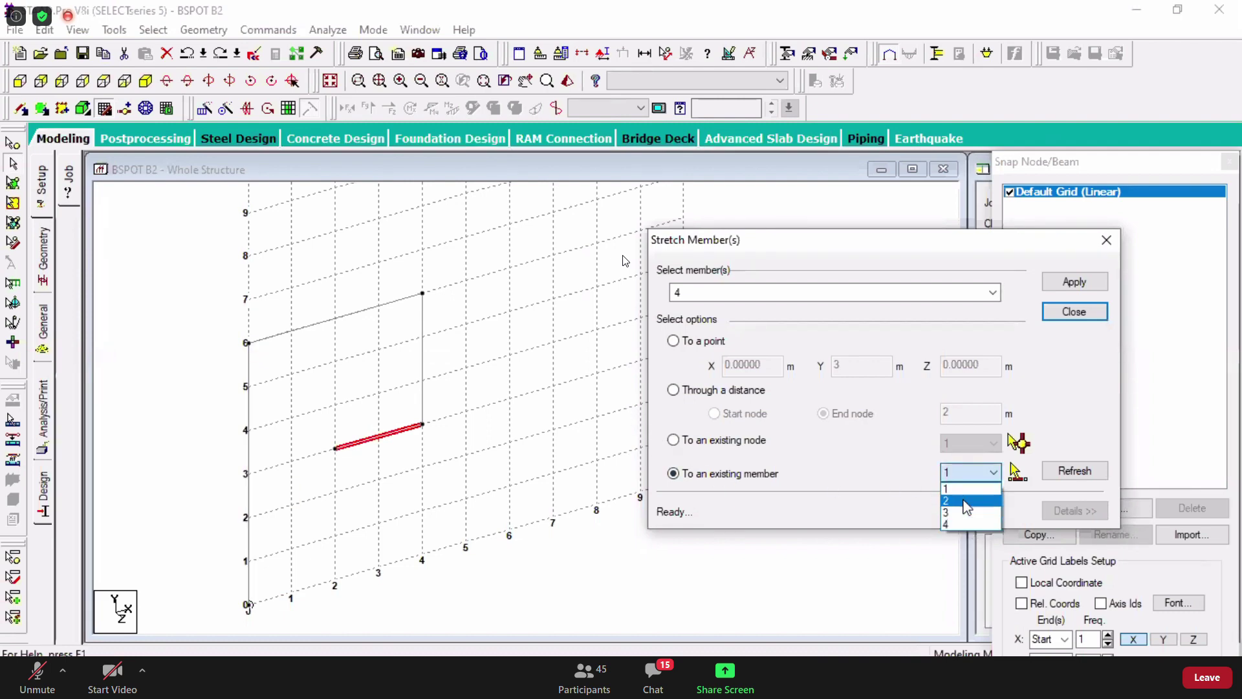
pyautogui.click(958, 491)
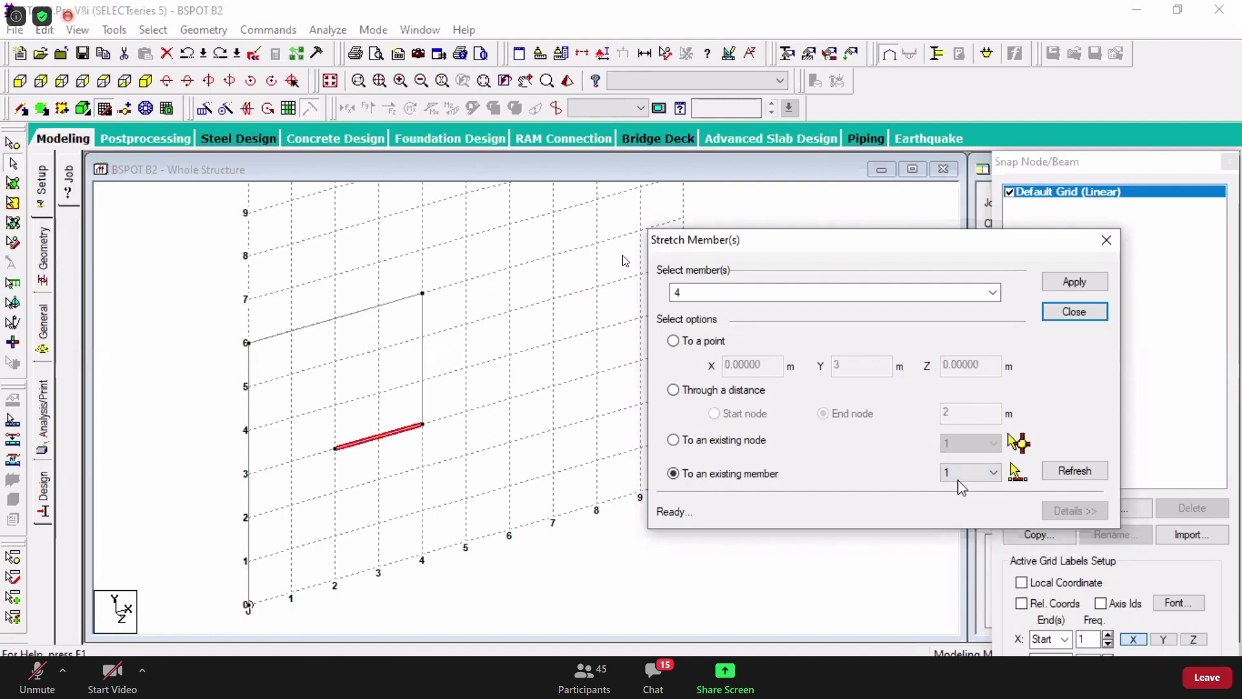
pyautogui.click(1064, 285)
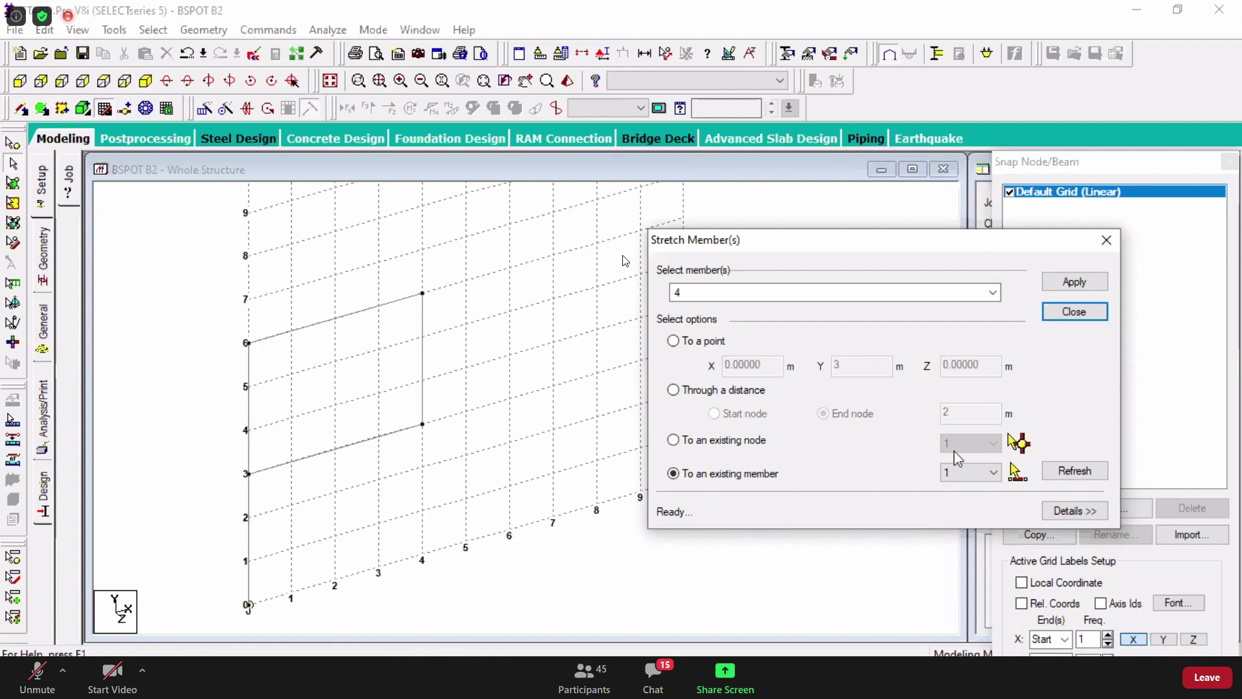
# - Undo the stretch to member 1, reselect the short beam, and try stretching it to existing member 2
pyautogui.click(664, 599)
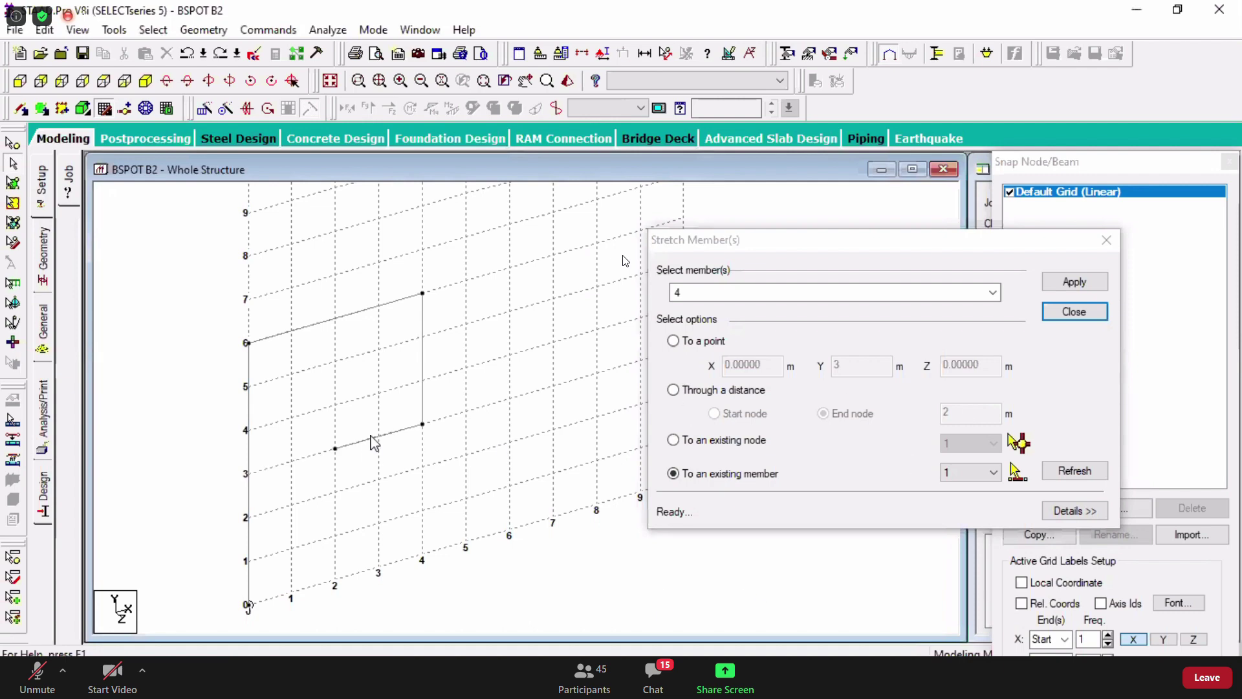
pyautogui.click(372, 438)
pyautogui.click(964, 471)
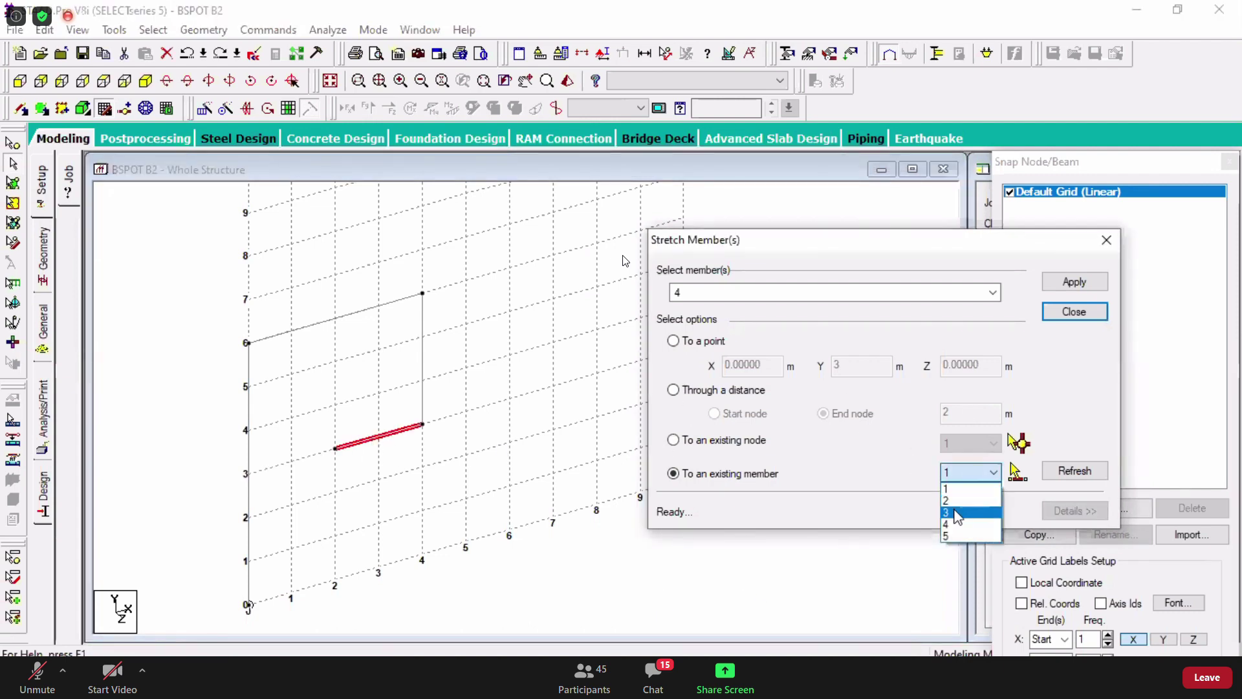
pyautogui.click(952, 500)
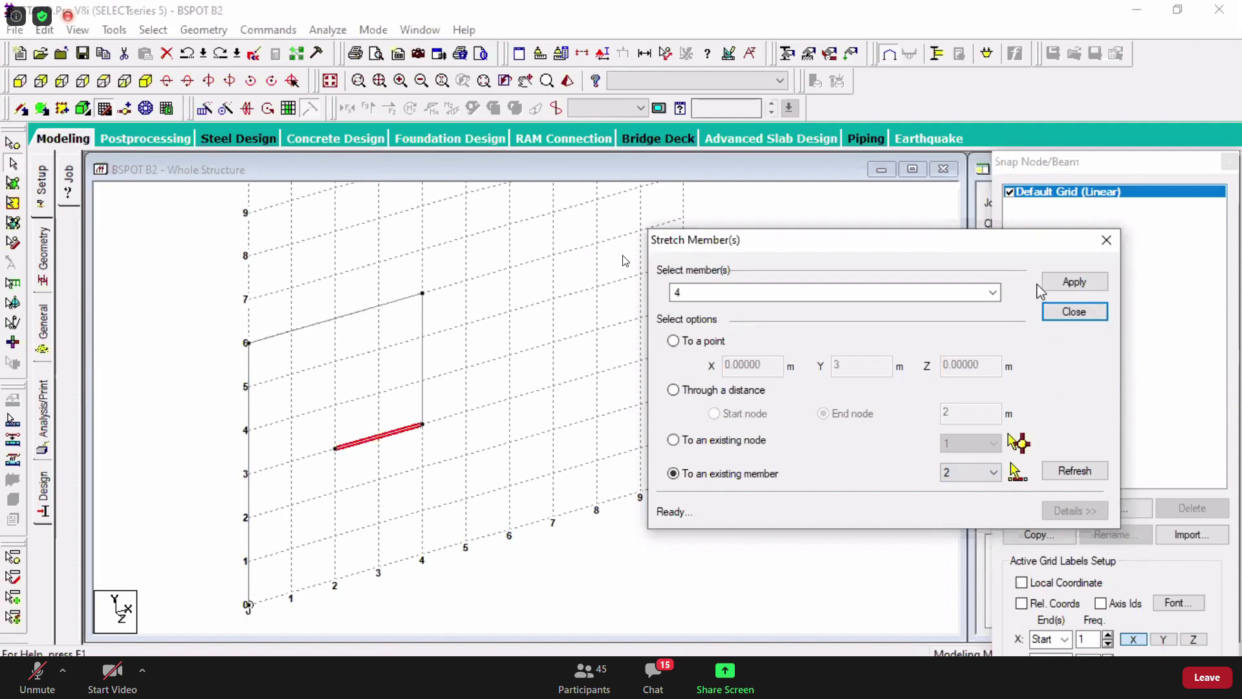
pyautogui.click(1085, 283)
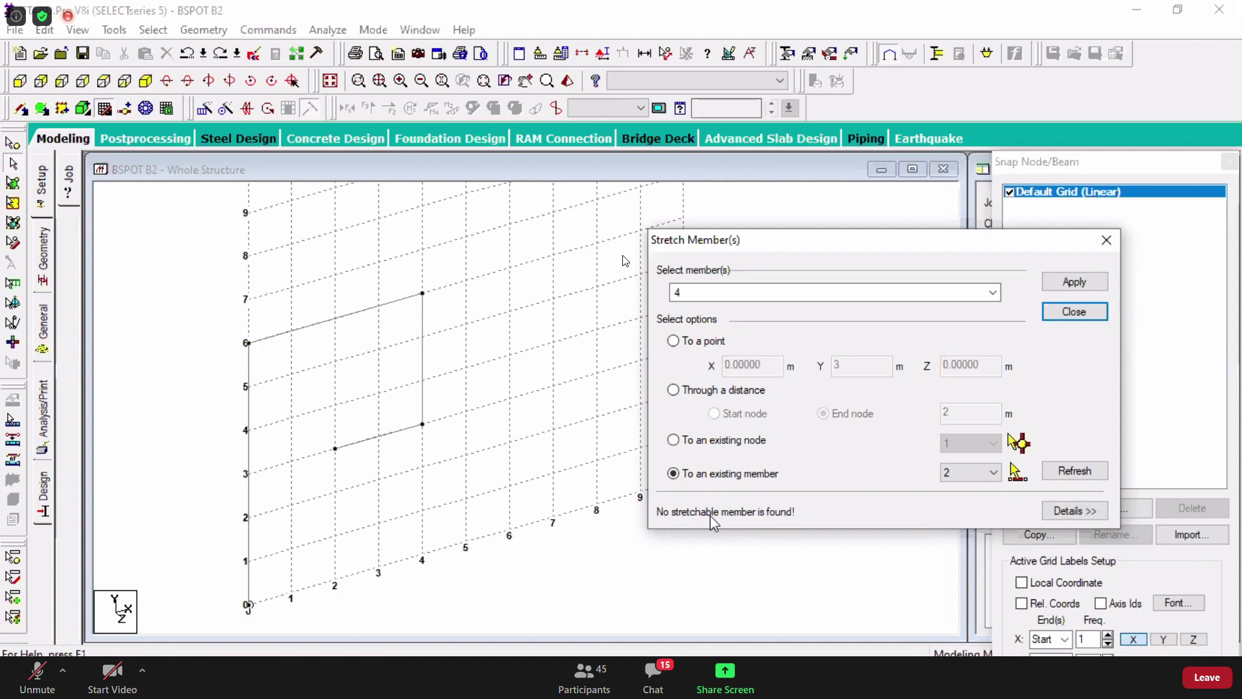
# - Switch the stretch target to an existing node and display the node numbers on the frame
pyautogui.click(744, 514)
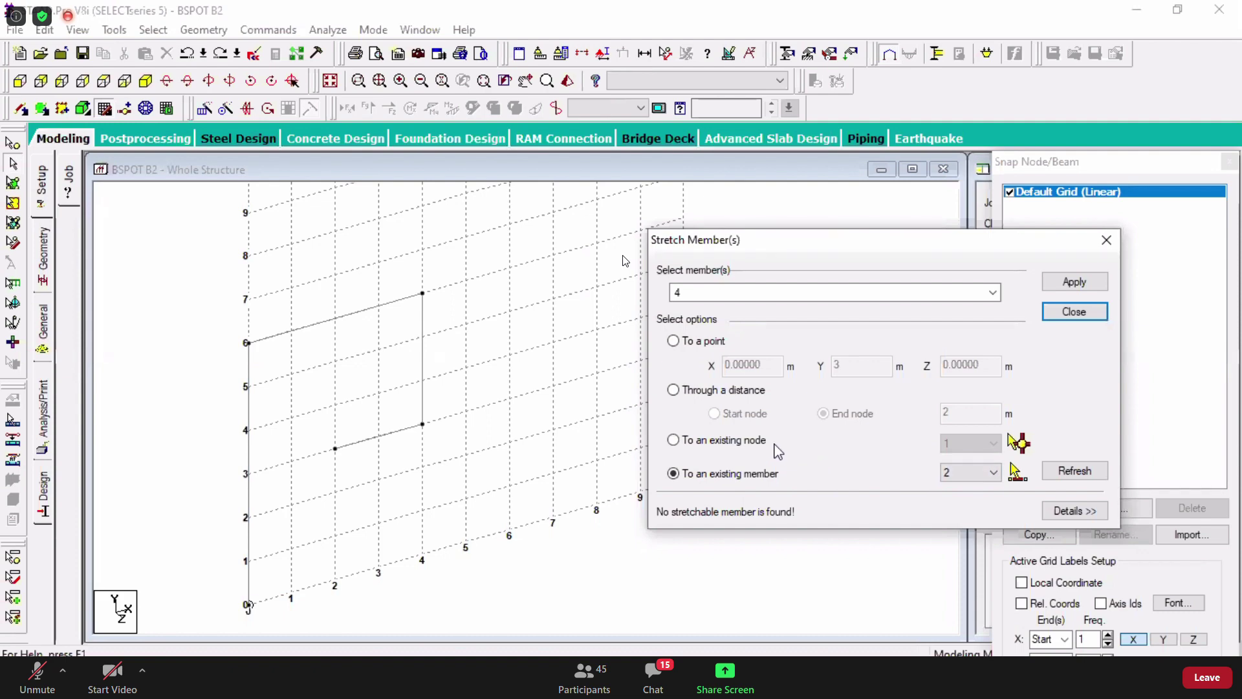
pyautogui.click(702, 443)
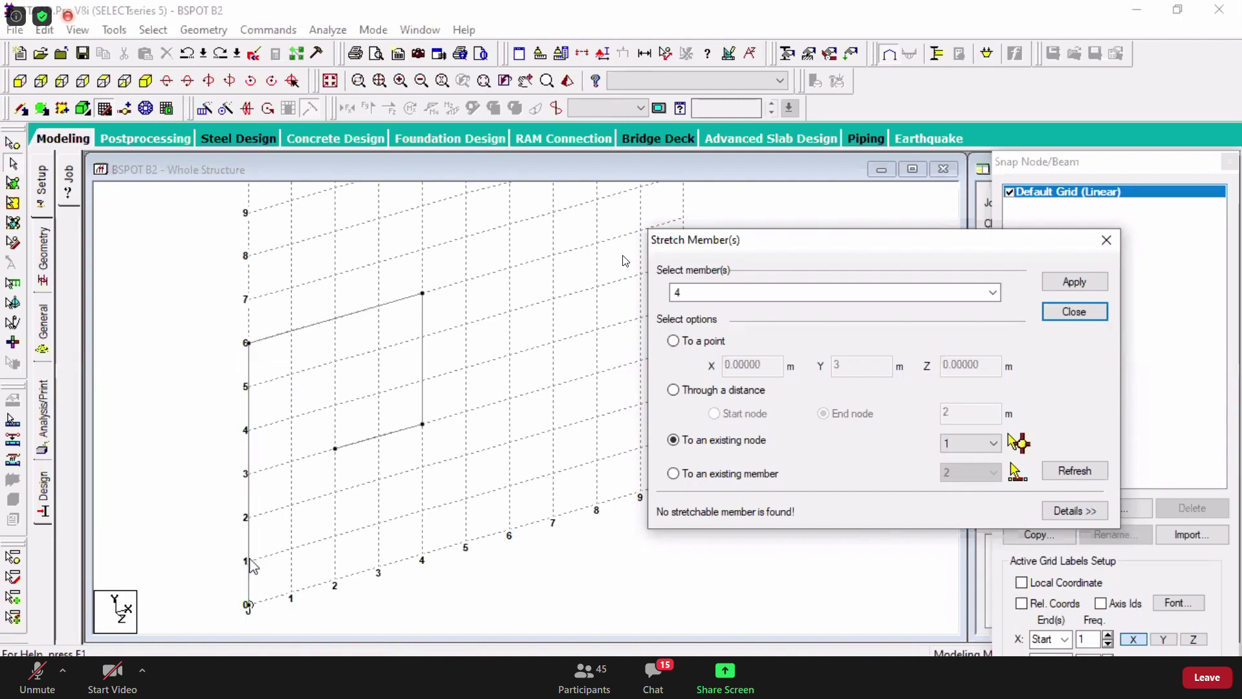
pyautogui.click(452, 615)
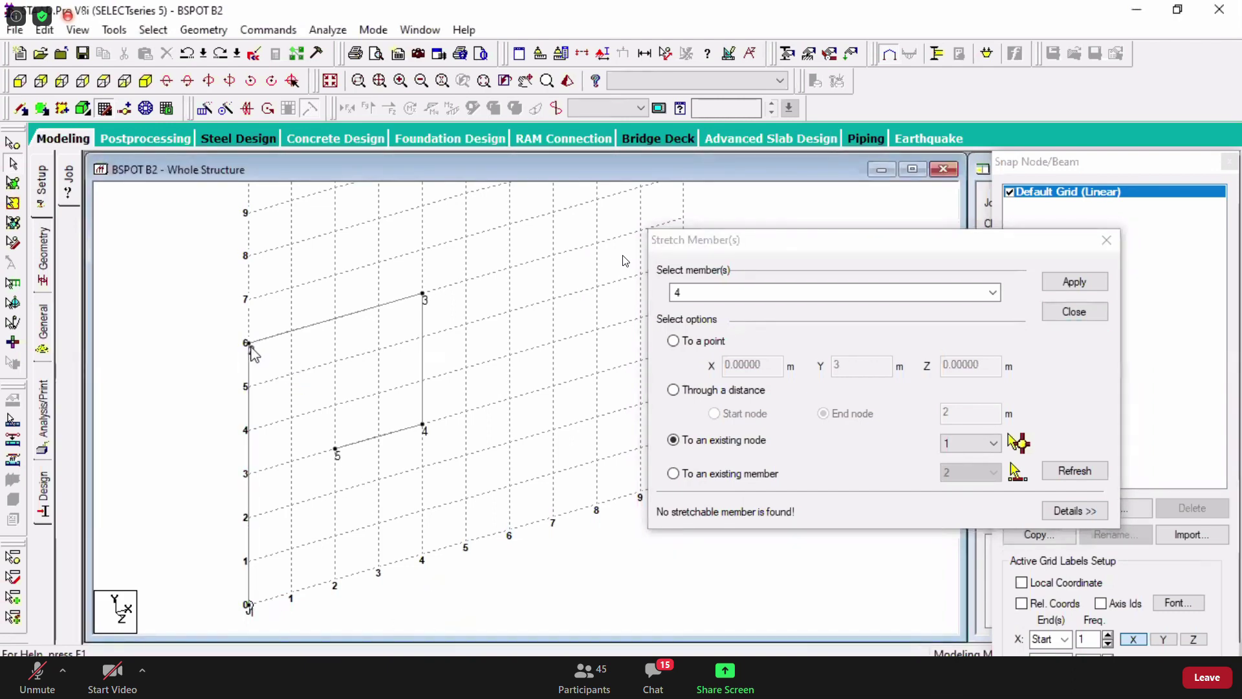
# - Try to stretch the short beam between nodes 4 and 5 to existing node 2, and leave the Stretch command
pyautogui.click(376, 436)
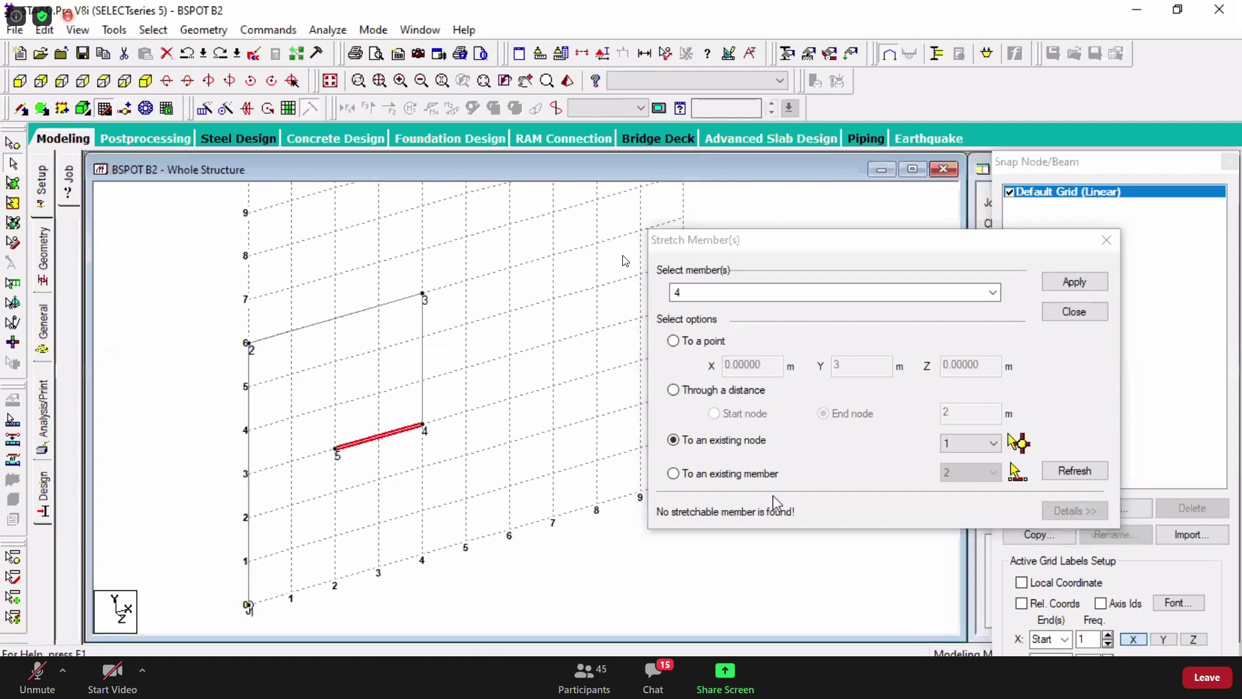
pyautogui.click(742, 474)
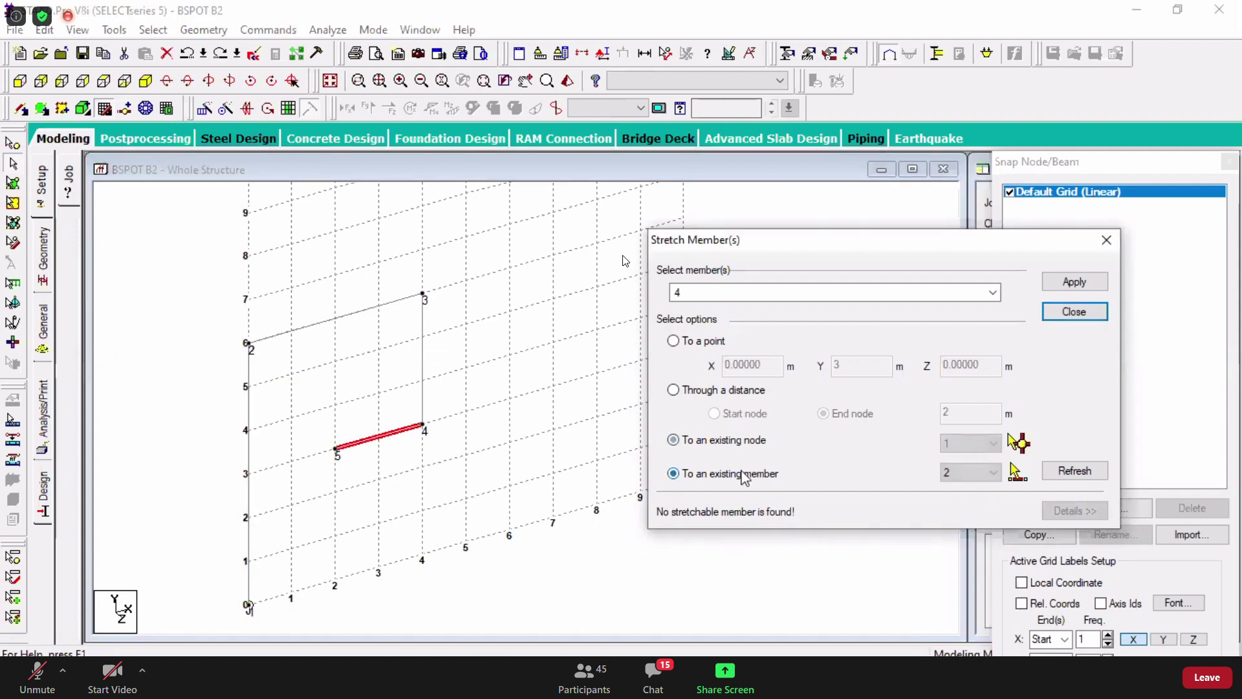
pyautogui.click(748, 445)
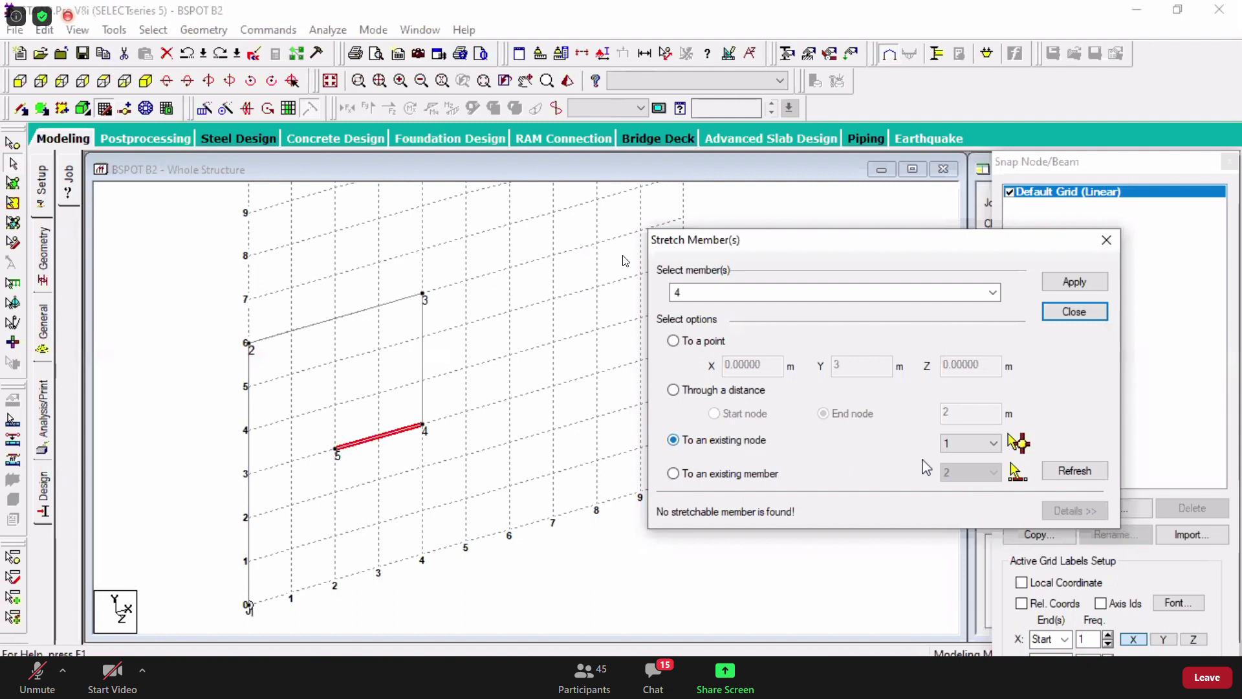
pyautogui.click(968, 450)
pyautogui.click(957, 471)
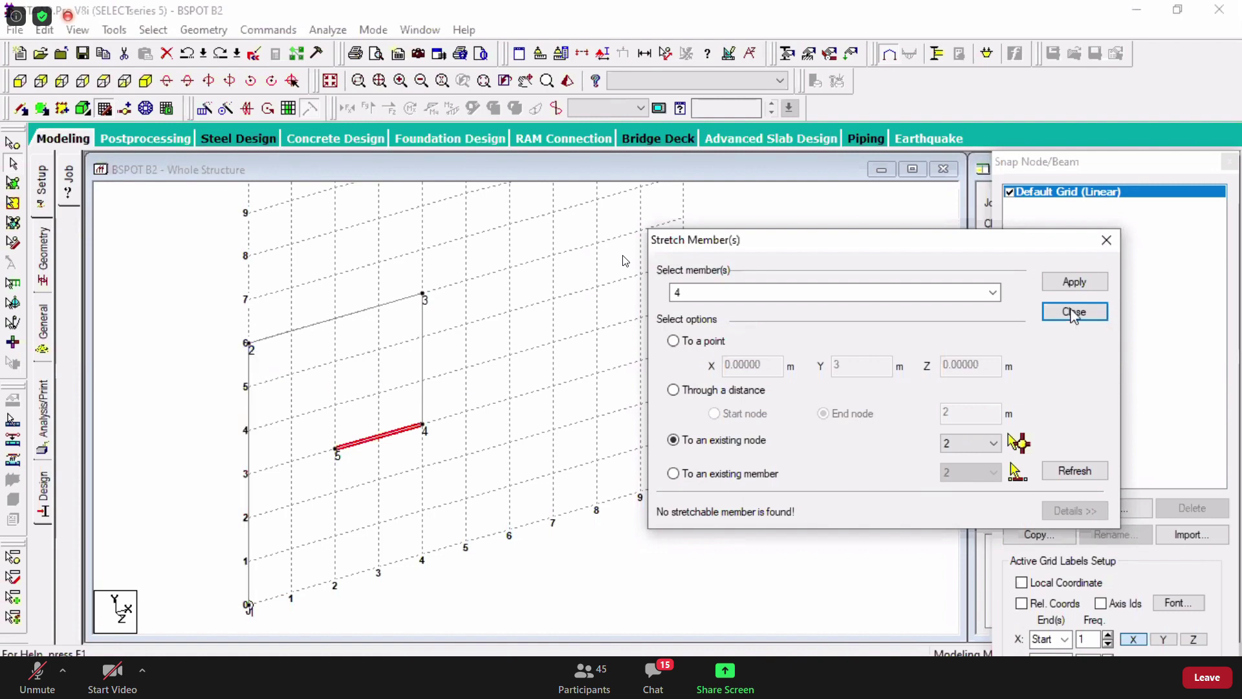
pyautogui.click(1082, 290)
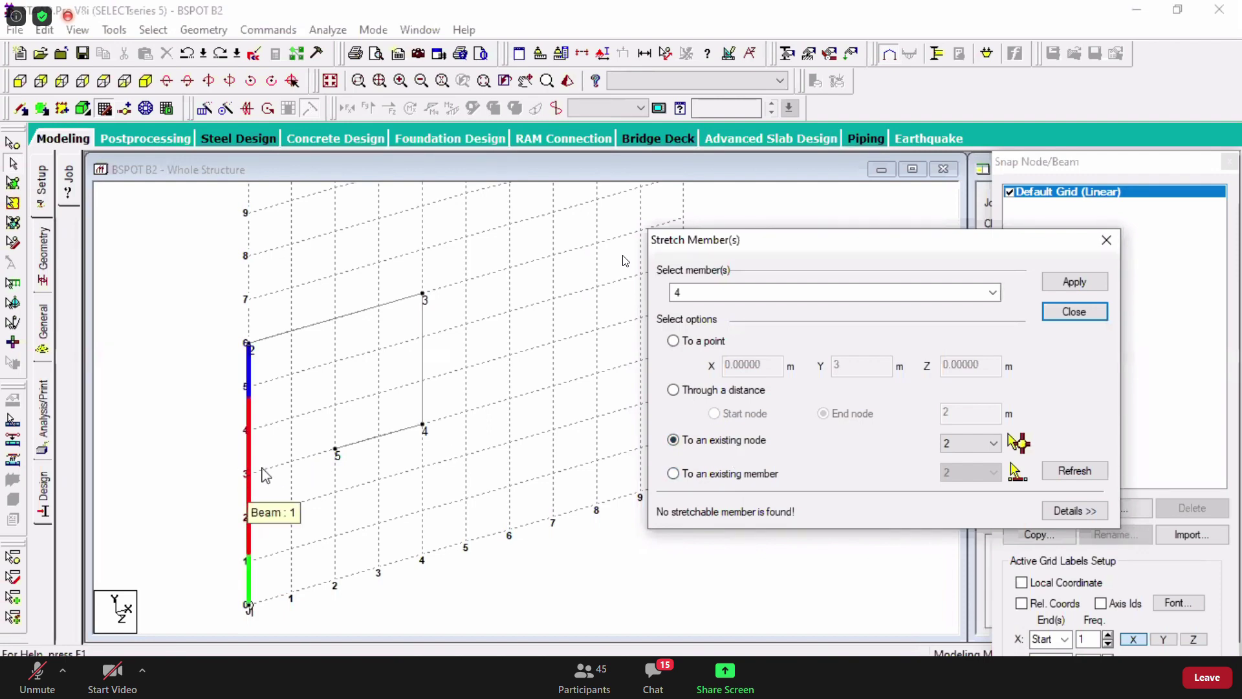
pyautogui.click(1064, 315)
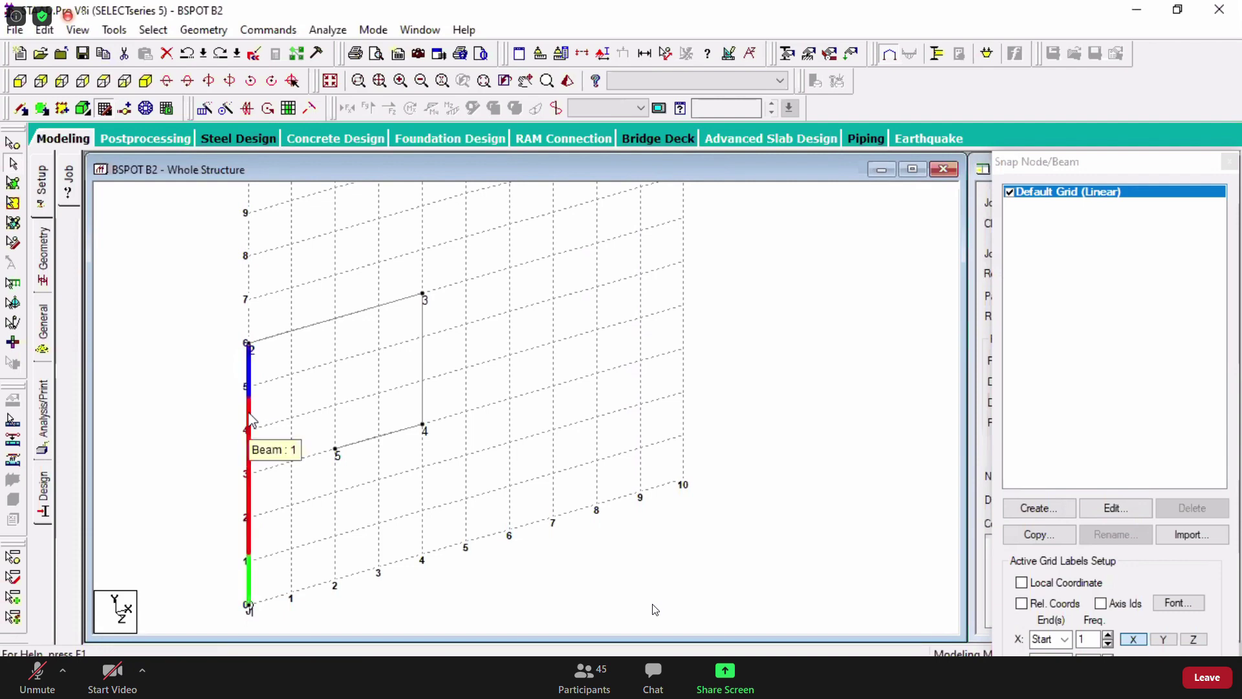
# - Insert a node at the midpoint of column beam 1
pyautogui.click(249, 420)
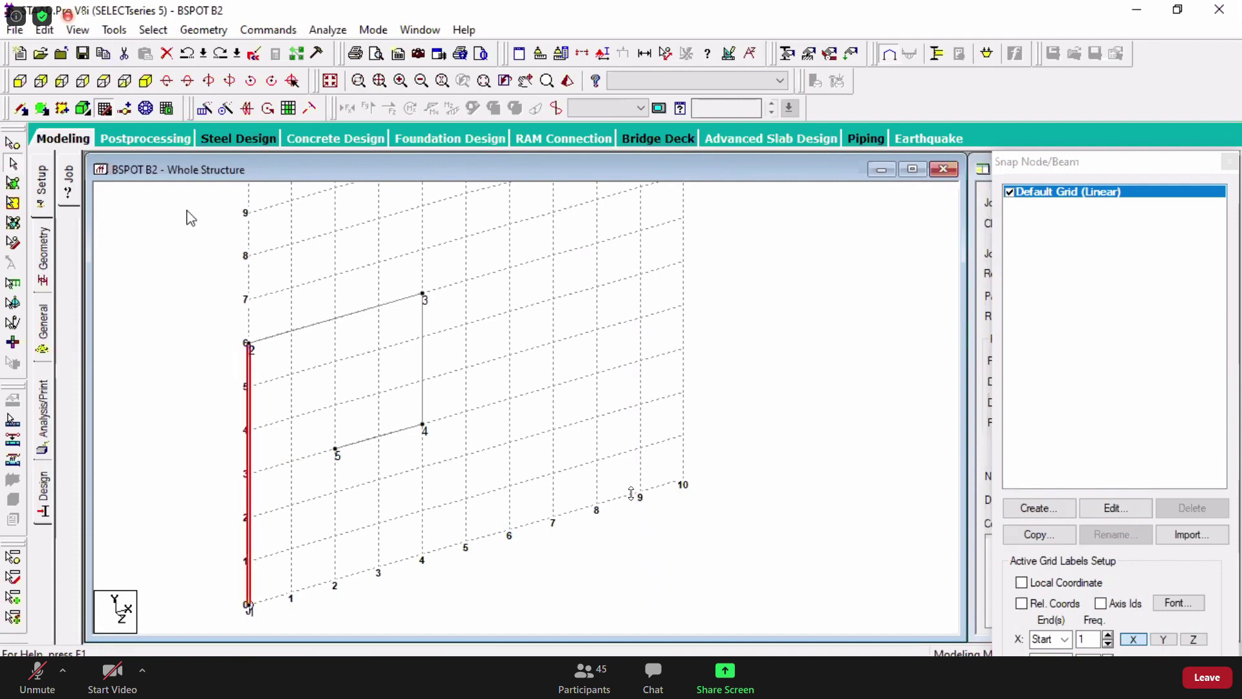
pyautogui.click(126, 110)
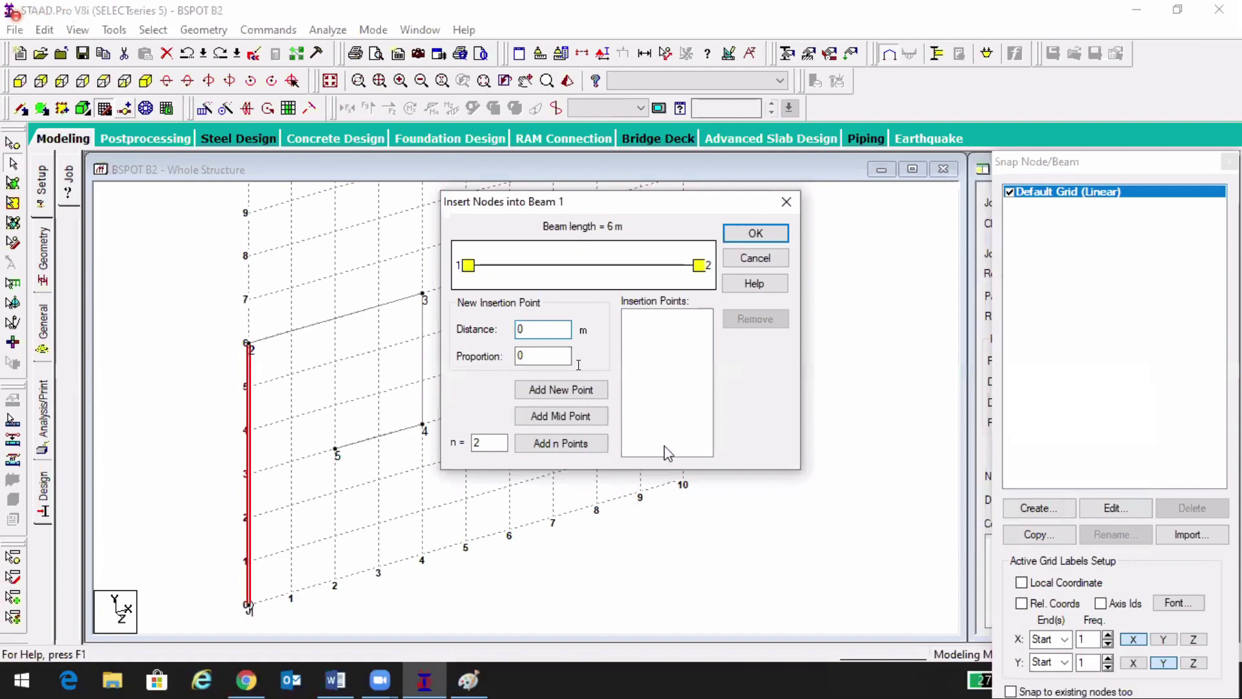
pyautogui.moveTo(626, 209); pyautogui.dragTo(772, 215)
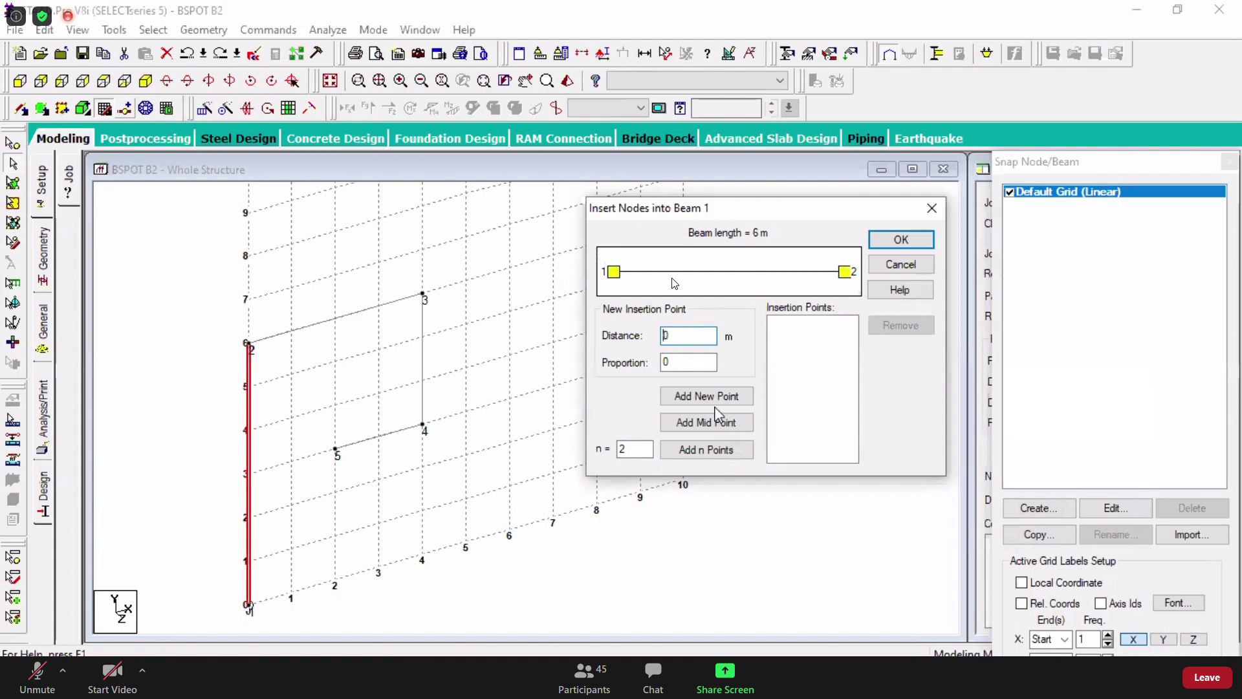
pyautogui.click(713, 424)
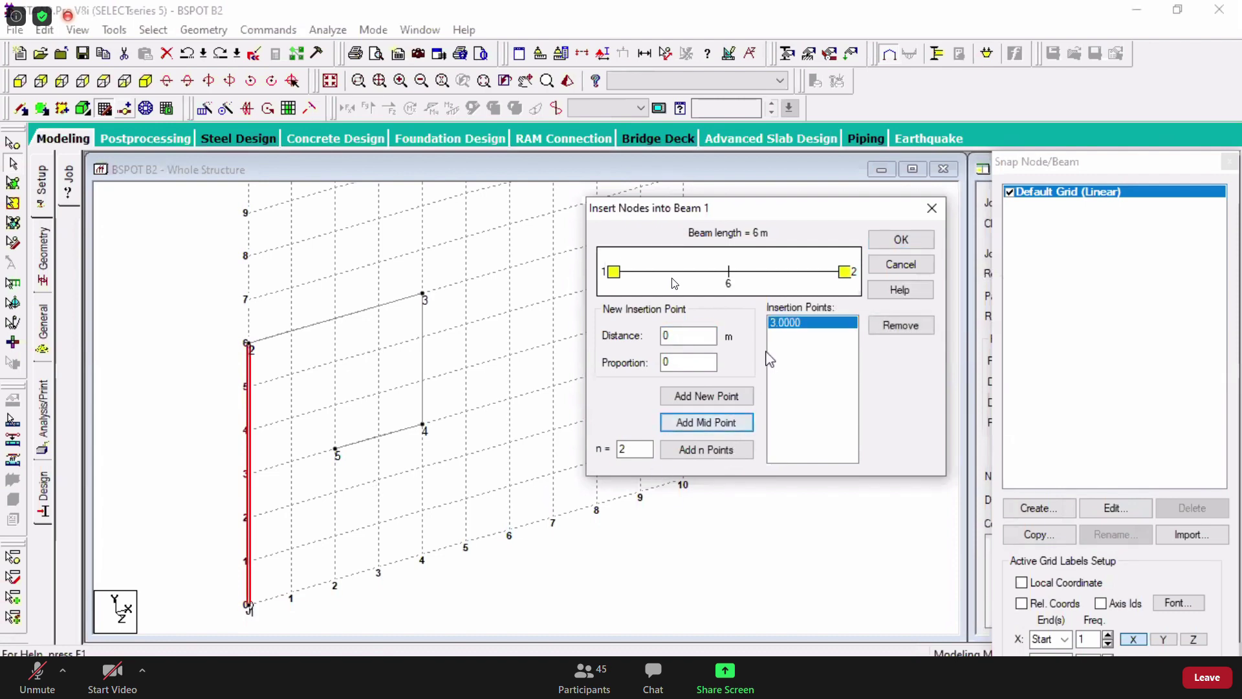
pyautogui.click(901, 240)
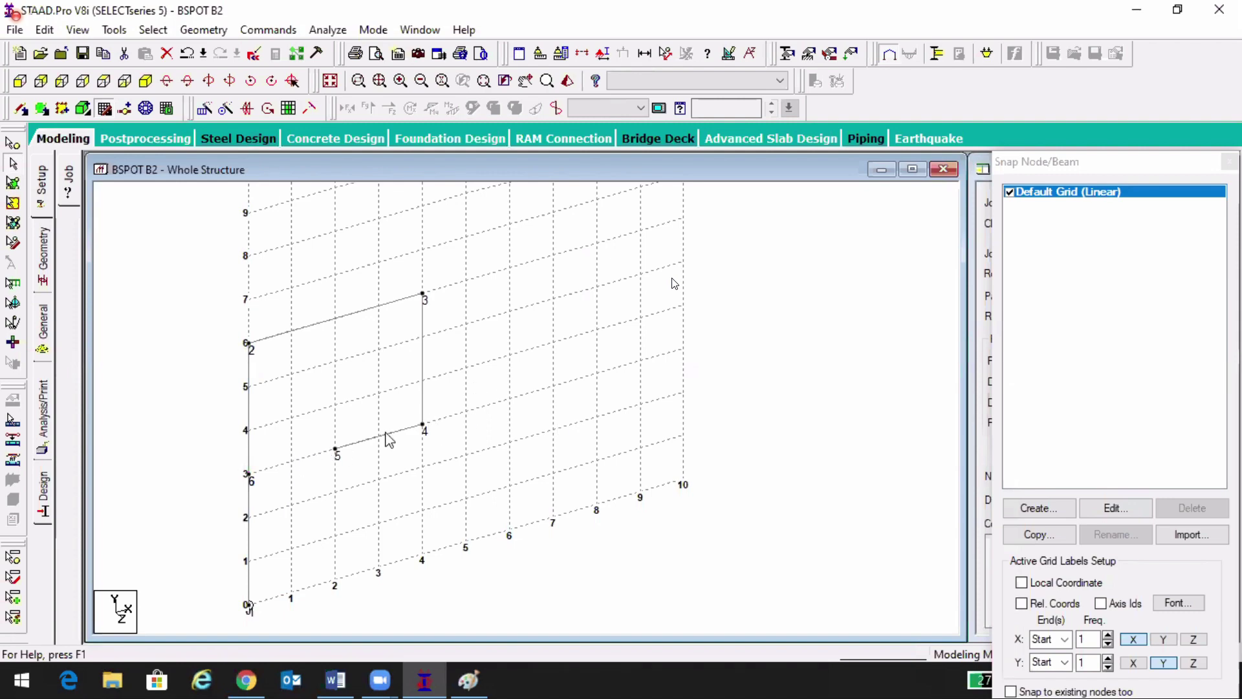
# - Stretch the short beam to existing node 6 on the column, and leave the Stretch command
pyautogui.click(368, 444)
pyautogui.click(204, 30)
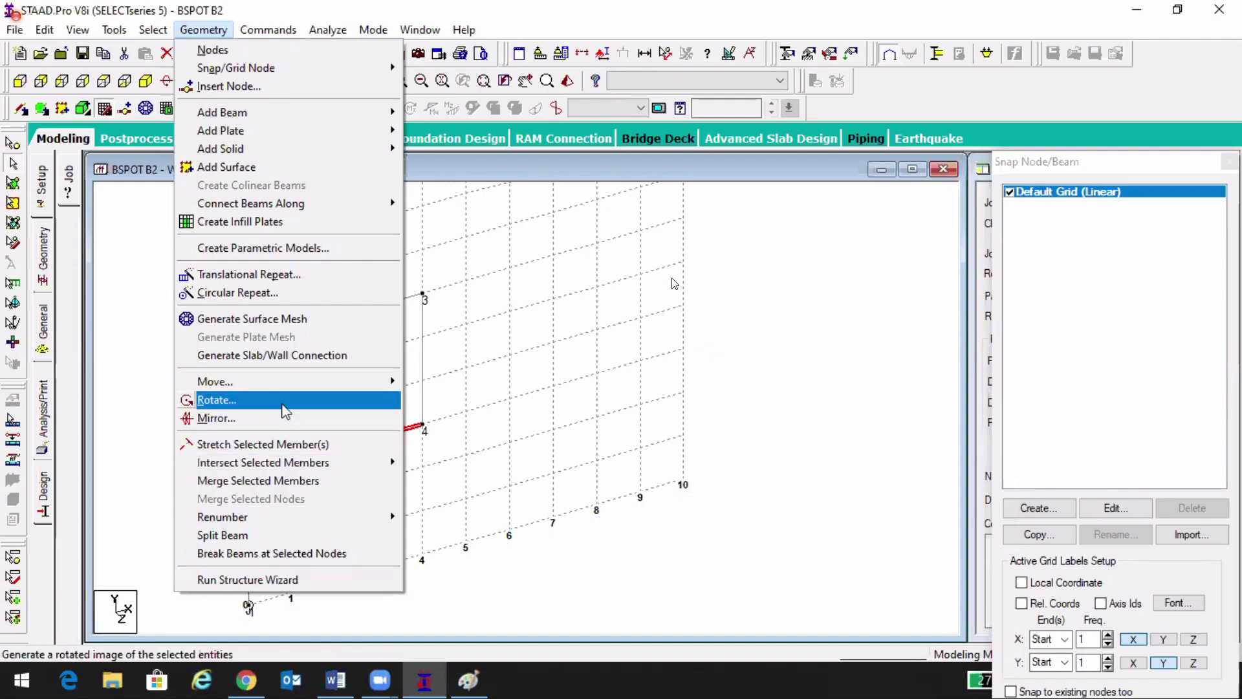
pyautogui.click(270, 445)
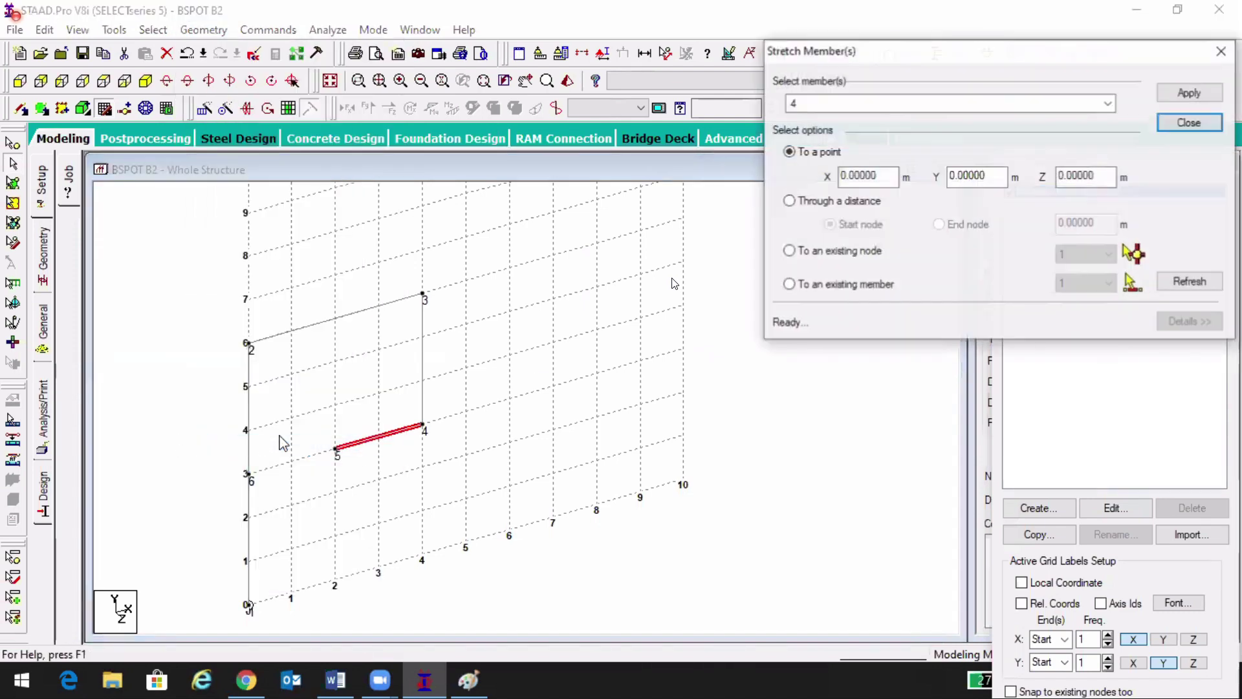
pyautogui.click(853, 286)
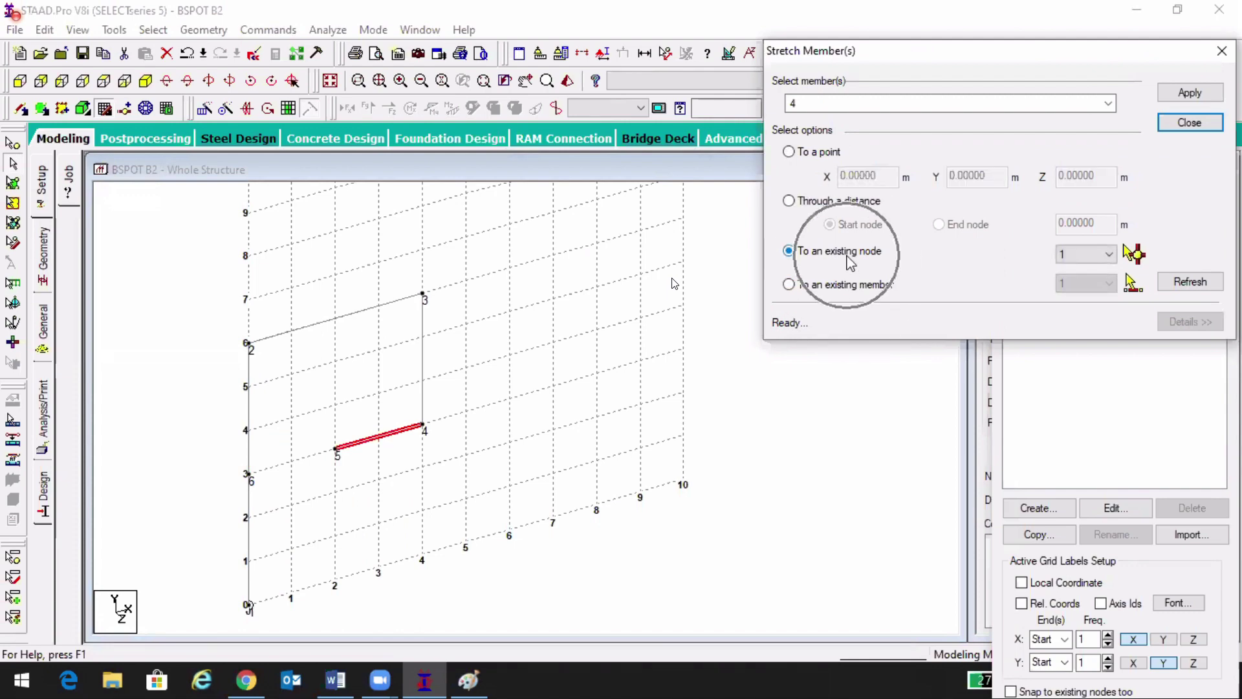
pyautogui.click(1083, 260)
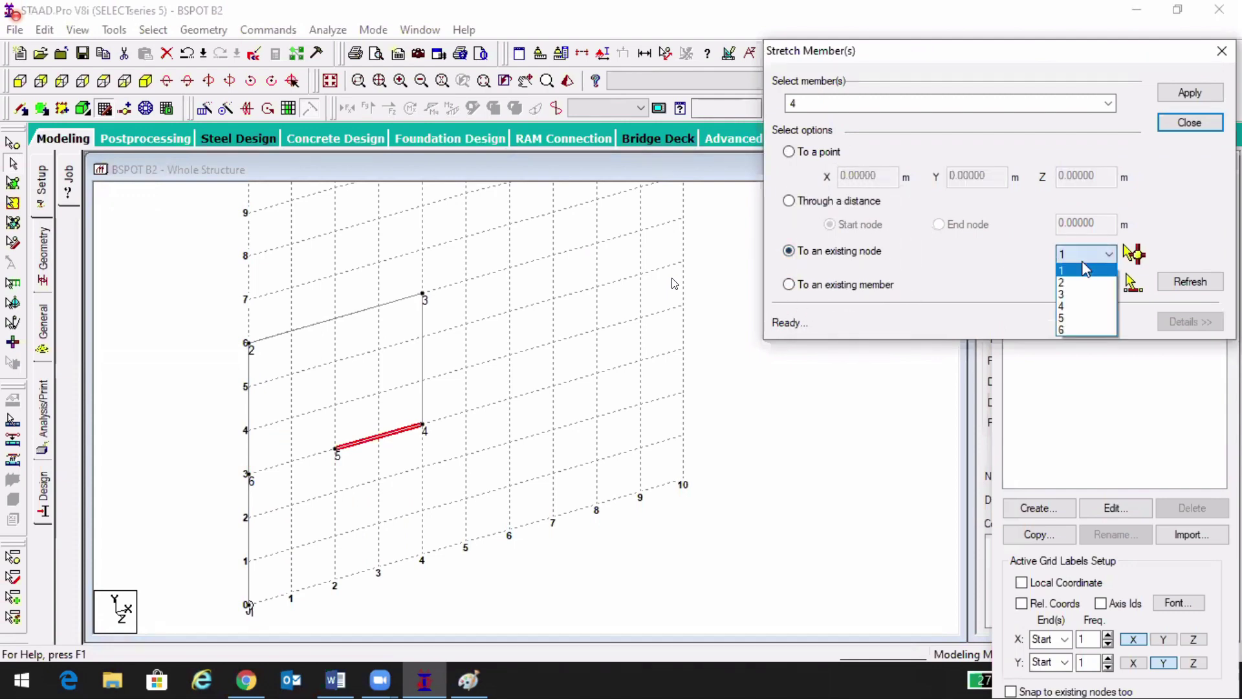
pyautogui.click(1070, 328)
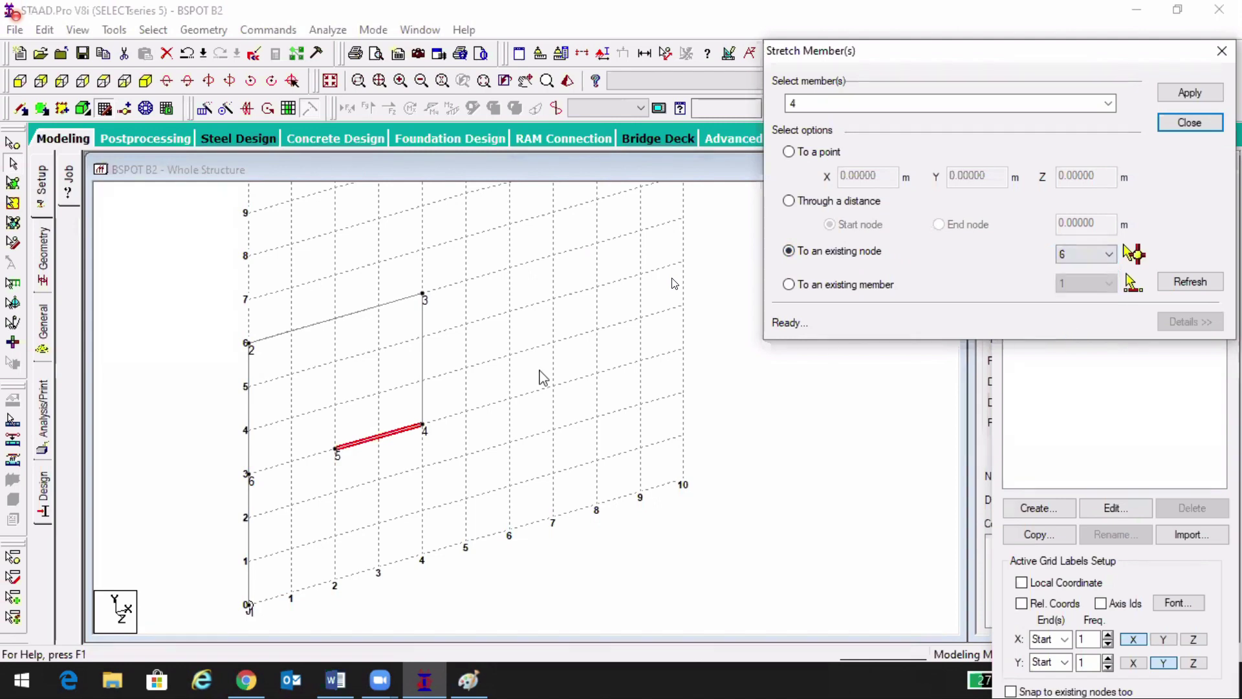
pyautogui.click(257, 476)
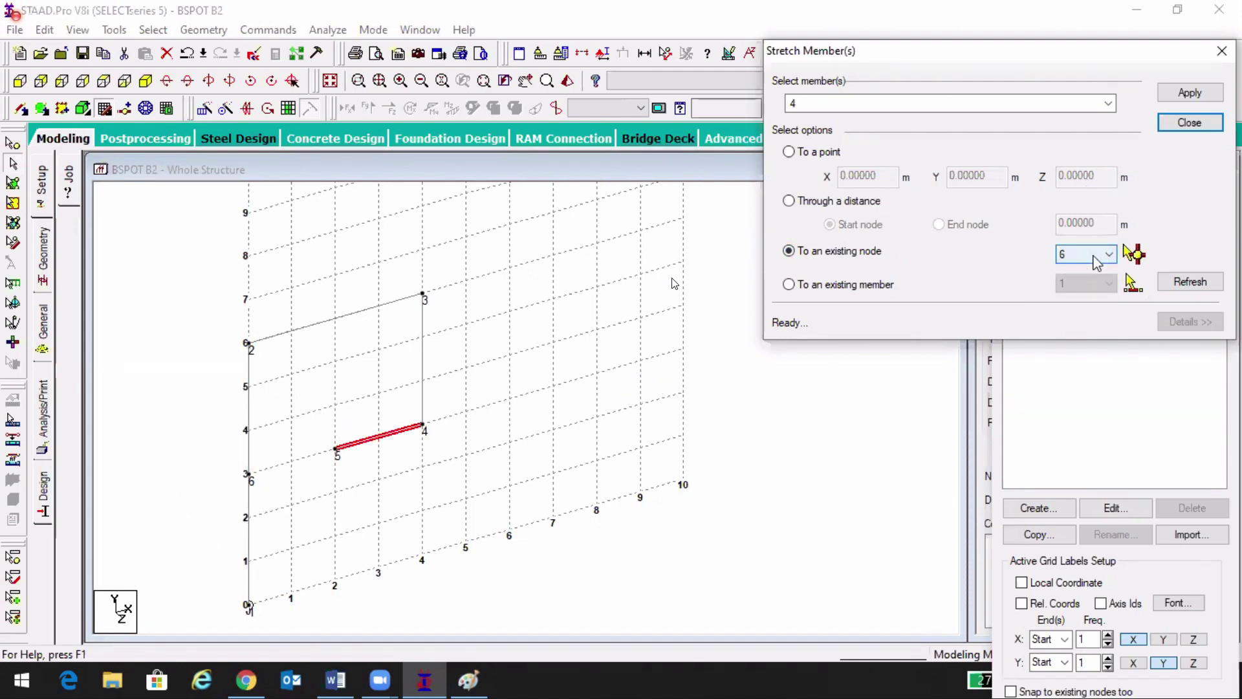
pyautogui.click(1187, 92)
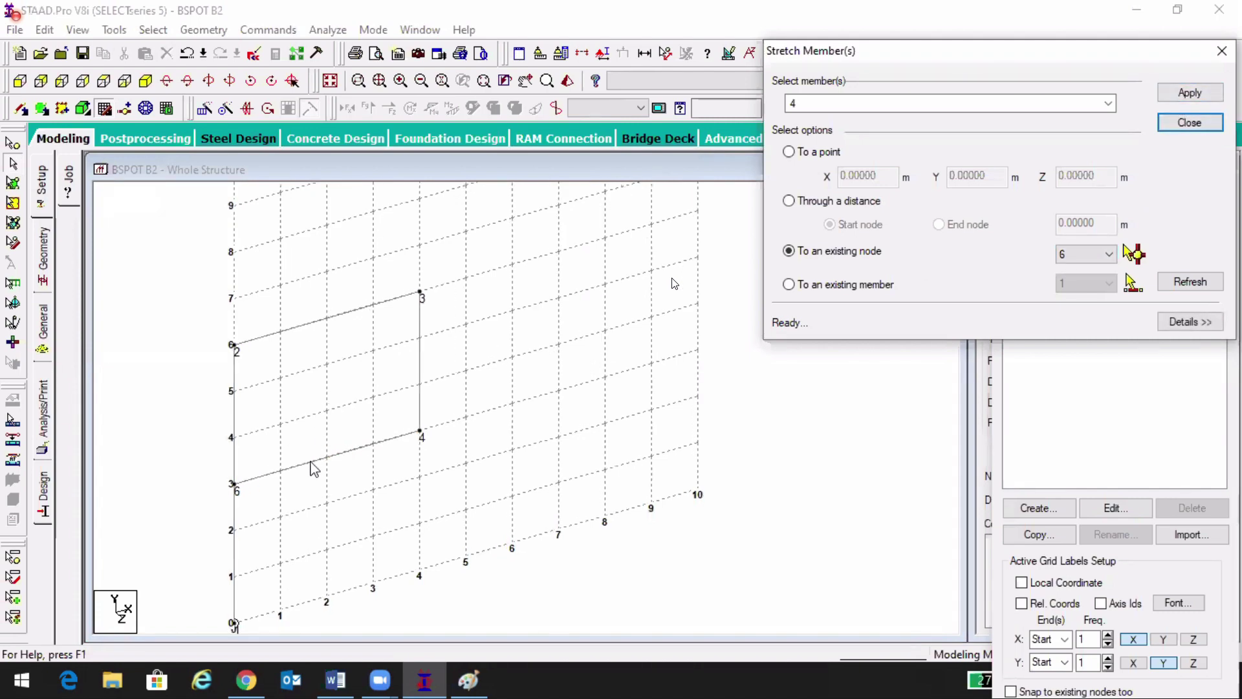
pyautogui.click(314, 468)
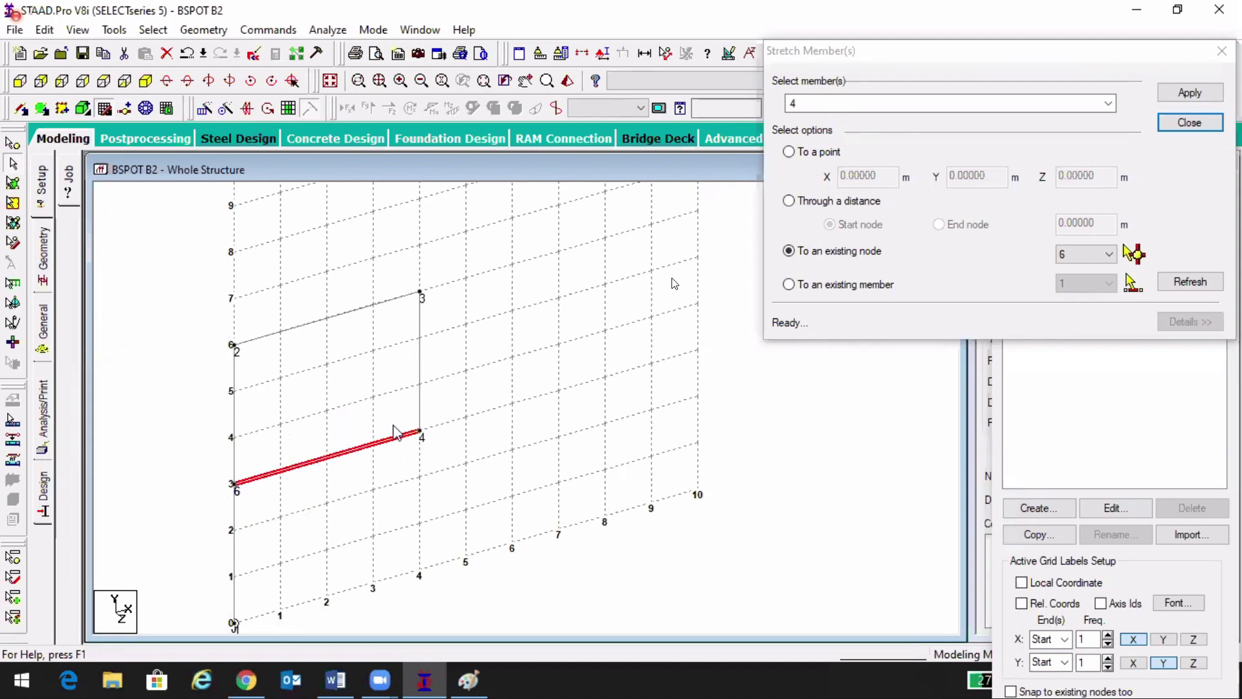
pyautogui.scroll(-2, 397, 432)
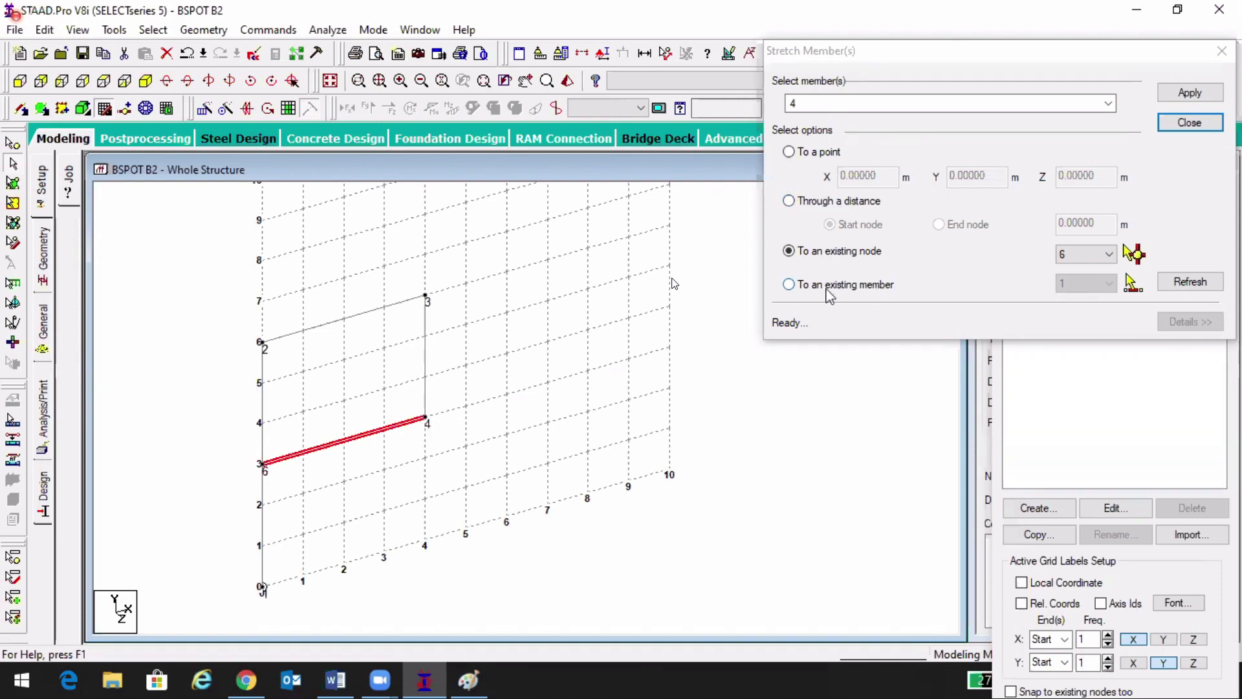
pyautogui.click(1203, 124)
pyautogui.scroll(-2, 817, 291)
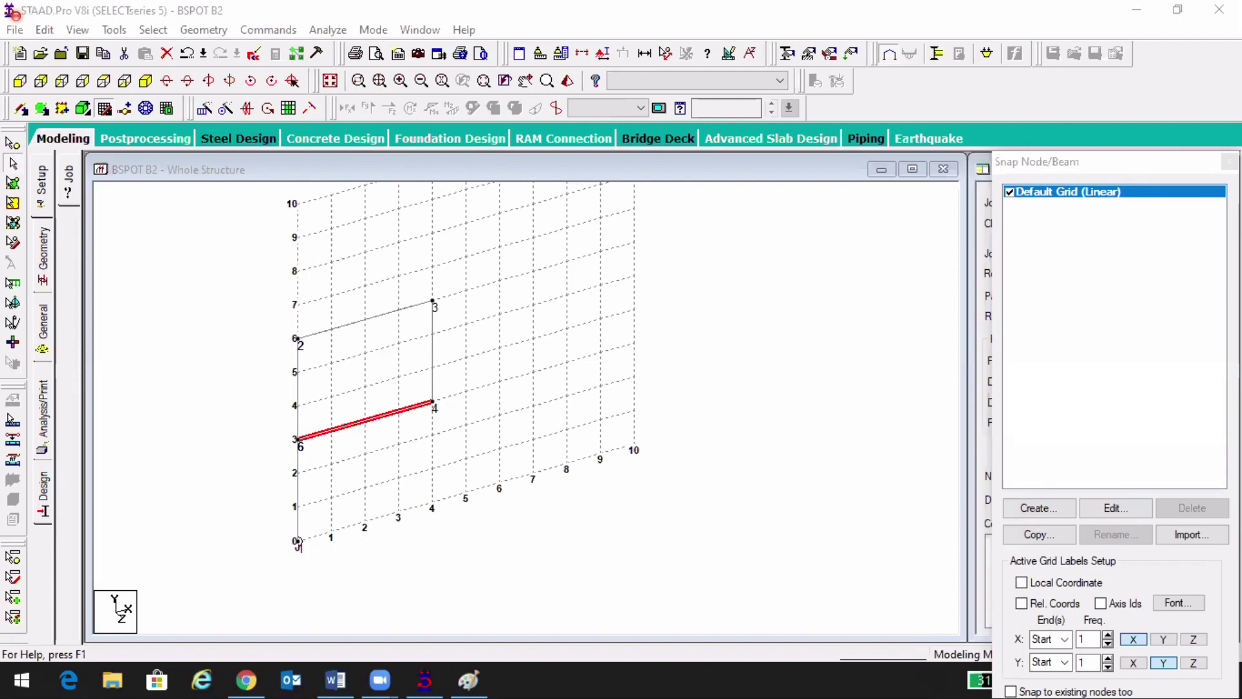
# - Undo the stretch to node 6, reselect the short beam, and stretch it through a distance of 2 m at its start node
pyautogui.click(698, 377)
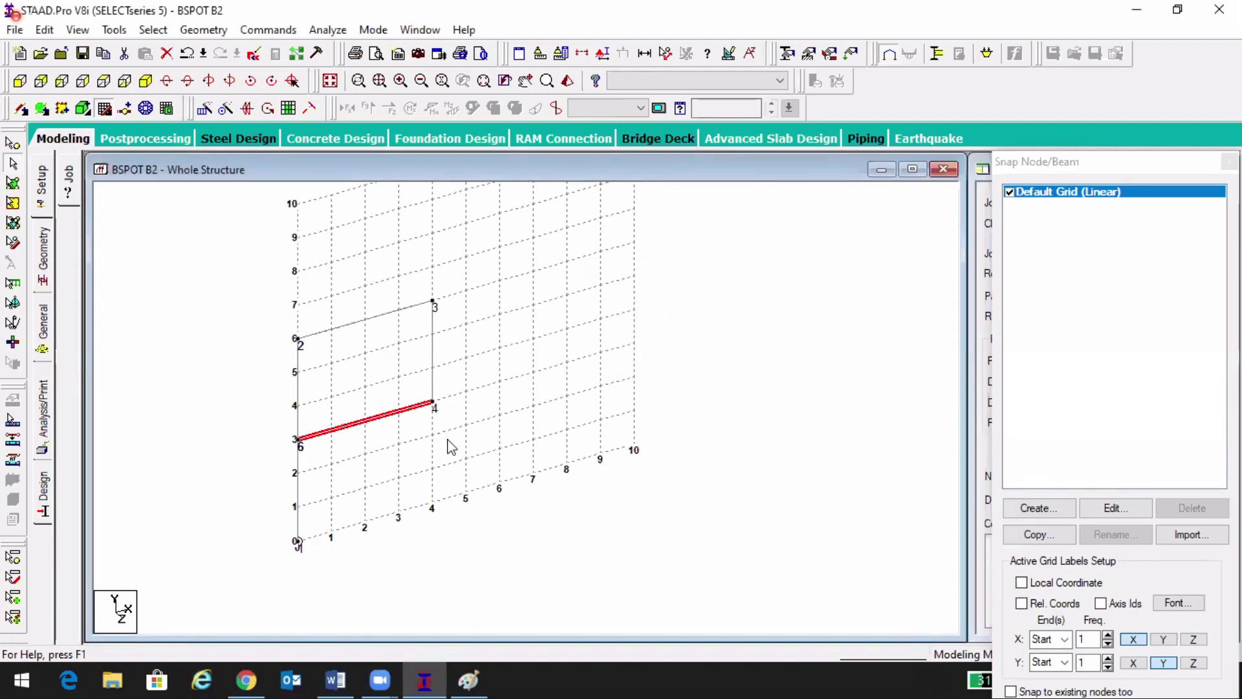
pyautogui.click(367, 415)
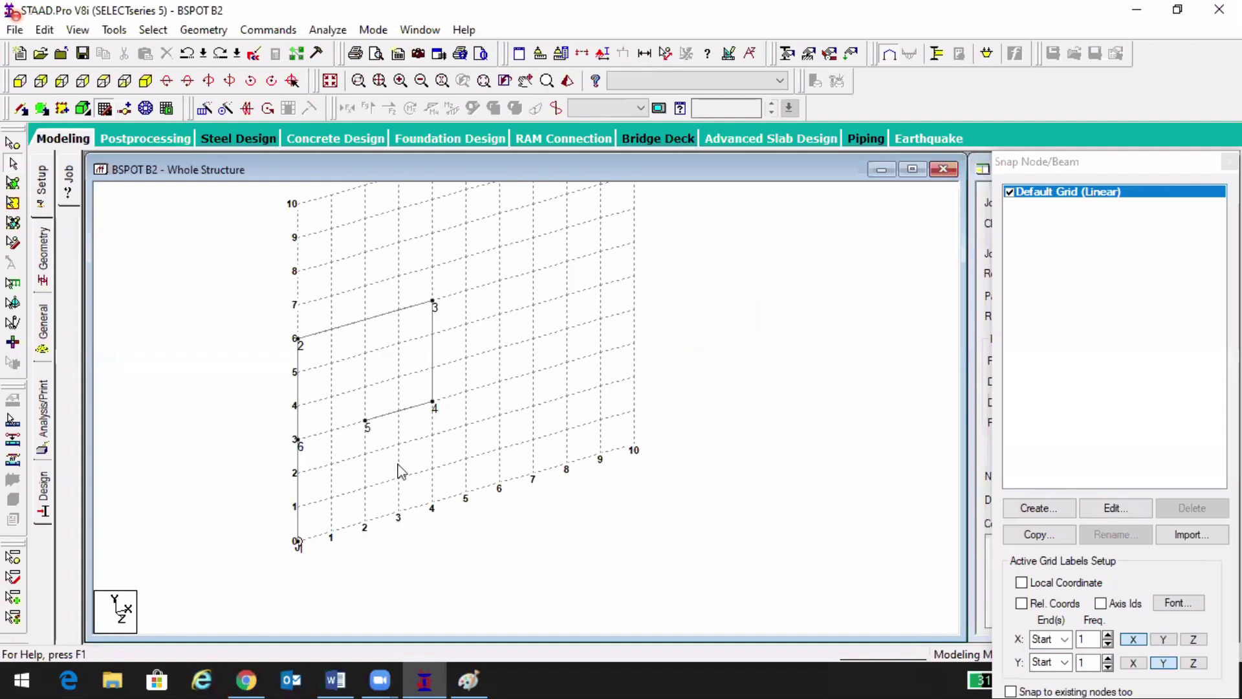
pyautogui.click(401, 411)
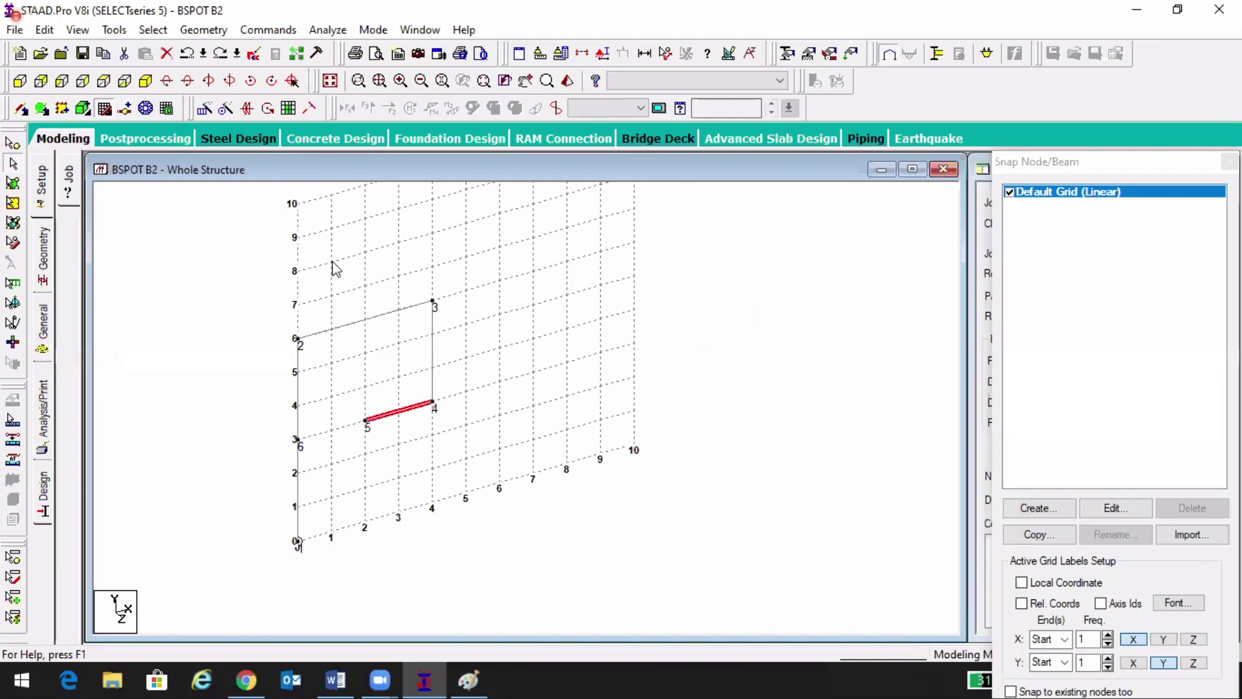
pyautogui.click(203, 30)
pyautogui.click(252, 444)
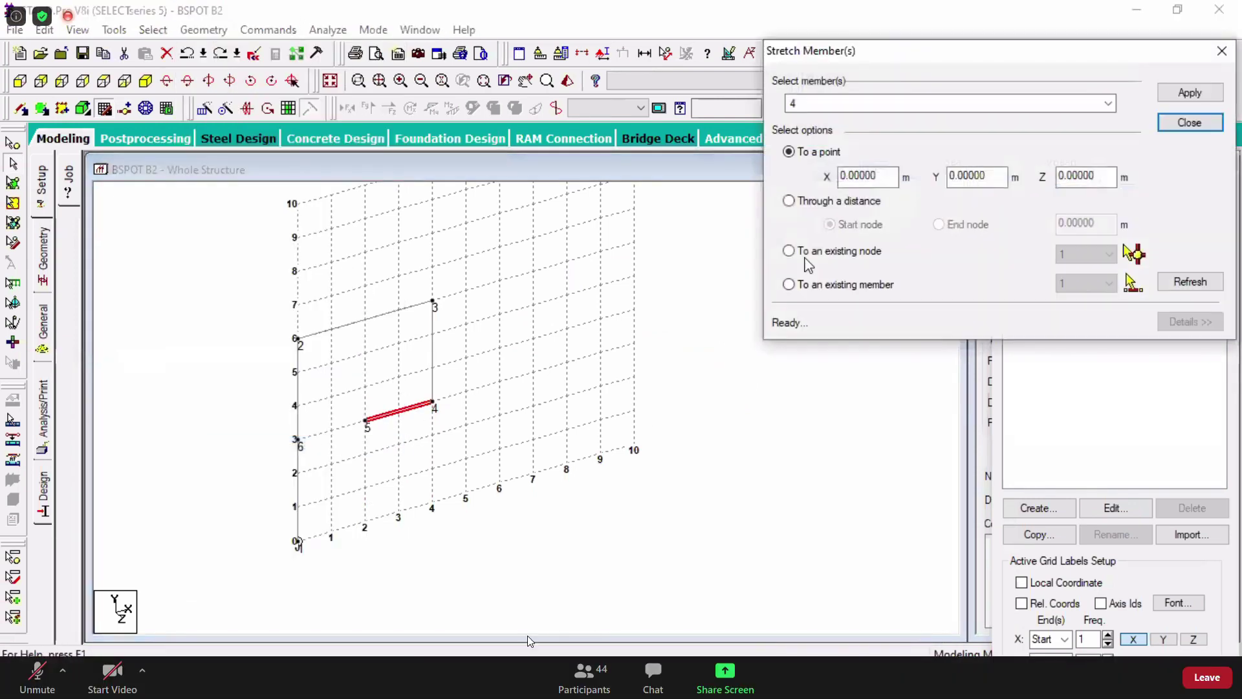
pyautogui.click(852, 202)
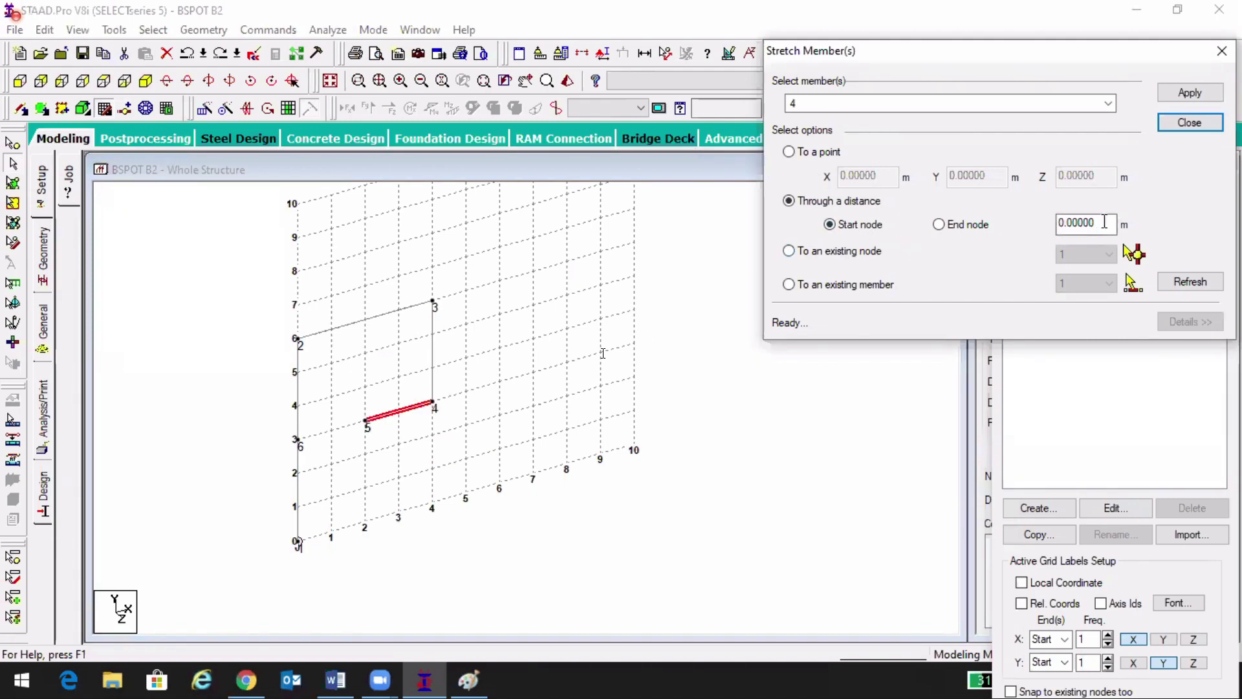
pyautogui.moveTo(1112, 224); pyautogui.dragTo(1021, 229)
pyautogui.write('2')
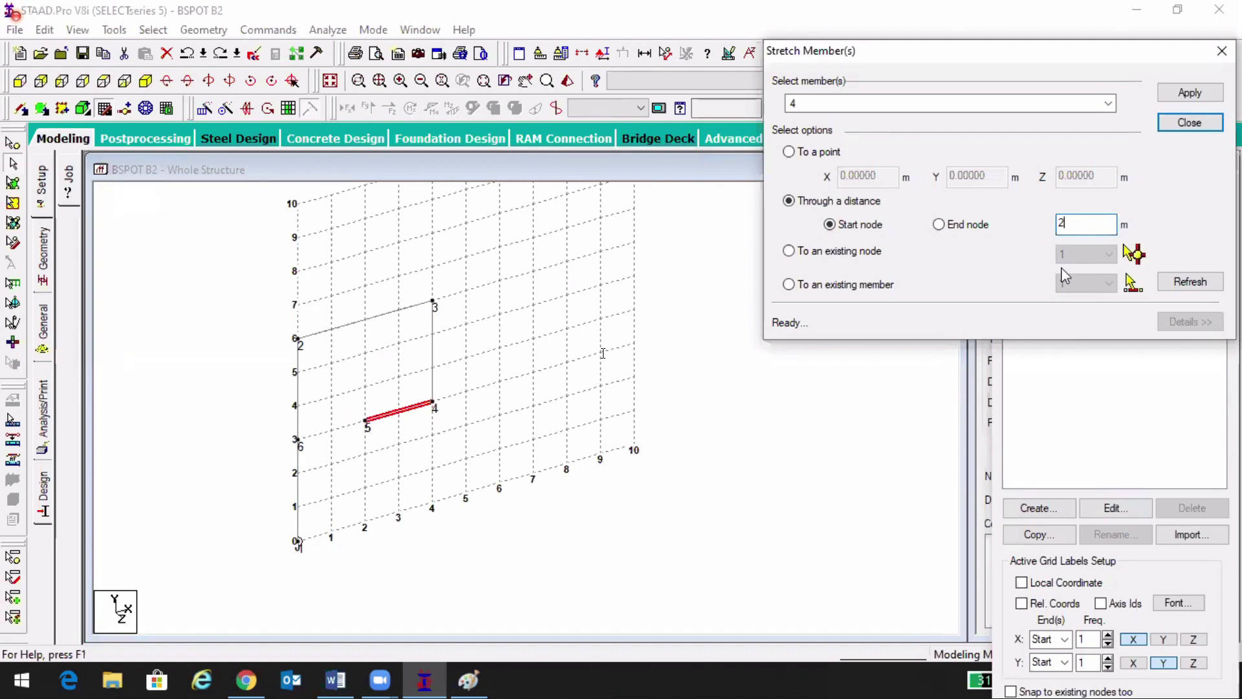
pyautogui.click(1189, 92)
pyautogui.click(487, 406)
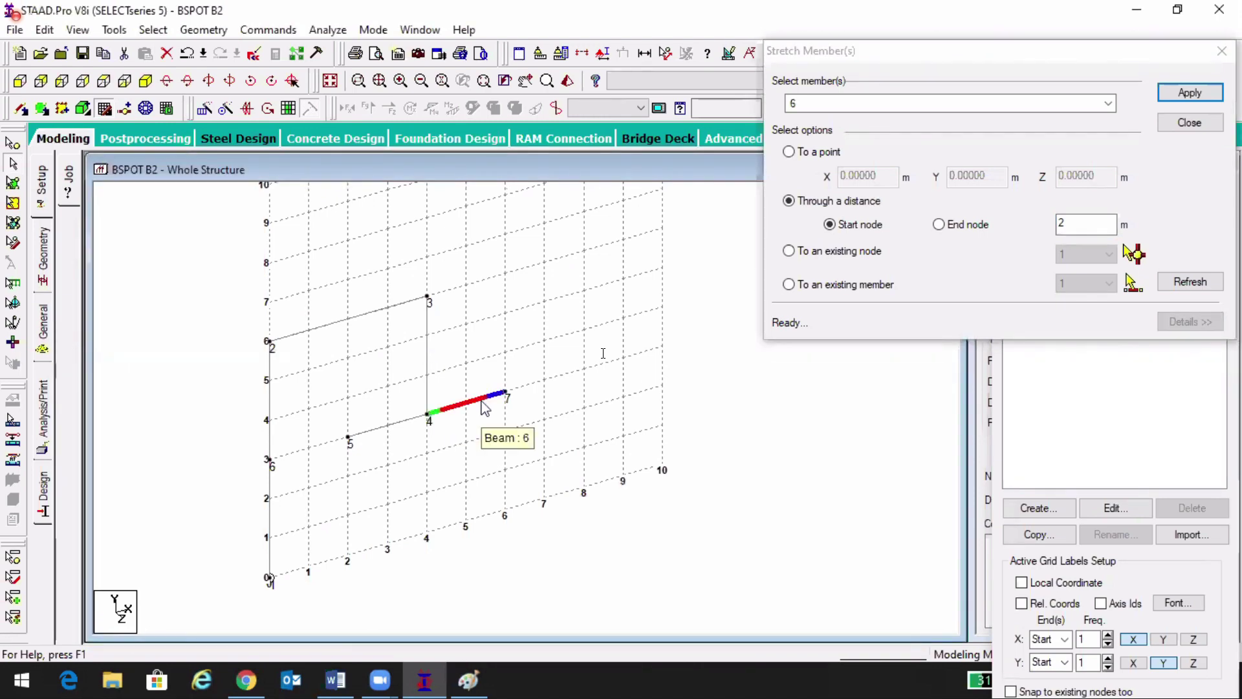
# - Stretch the beam between nodes 4 and 5 through a distance of 2 m at its end node
pyautogui.click(396, 423)
pyautogui.click(938, 224)
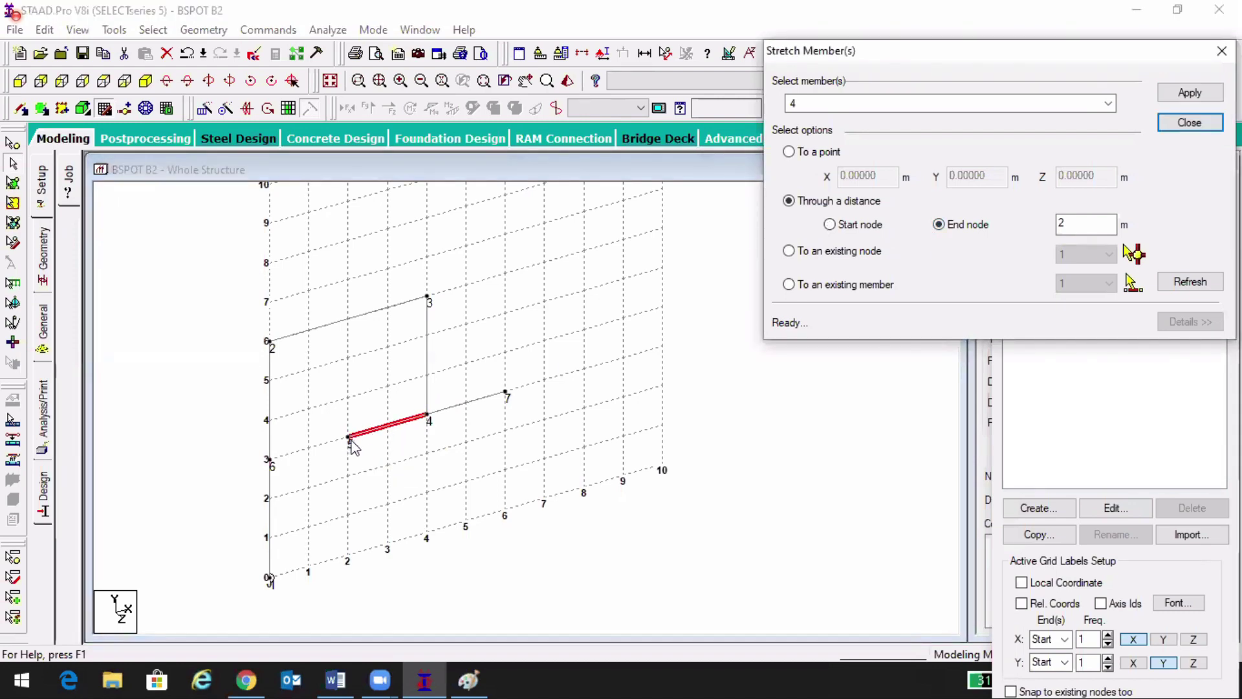
pyautogui.doubleClick(1080, 224)
pyautogui.press('BackSpace')
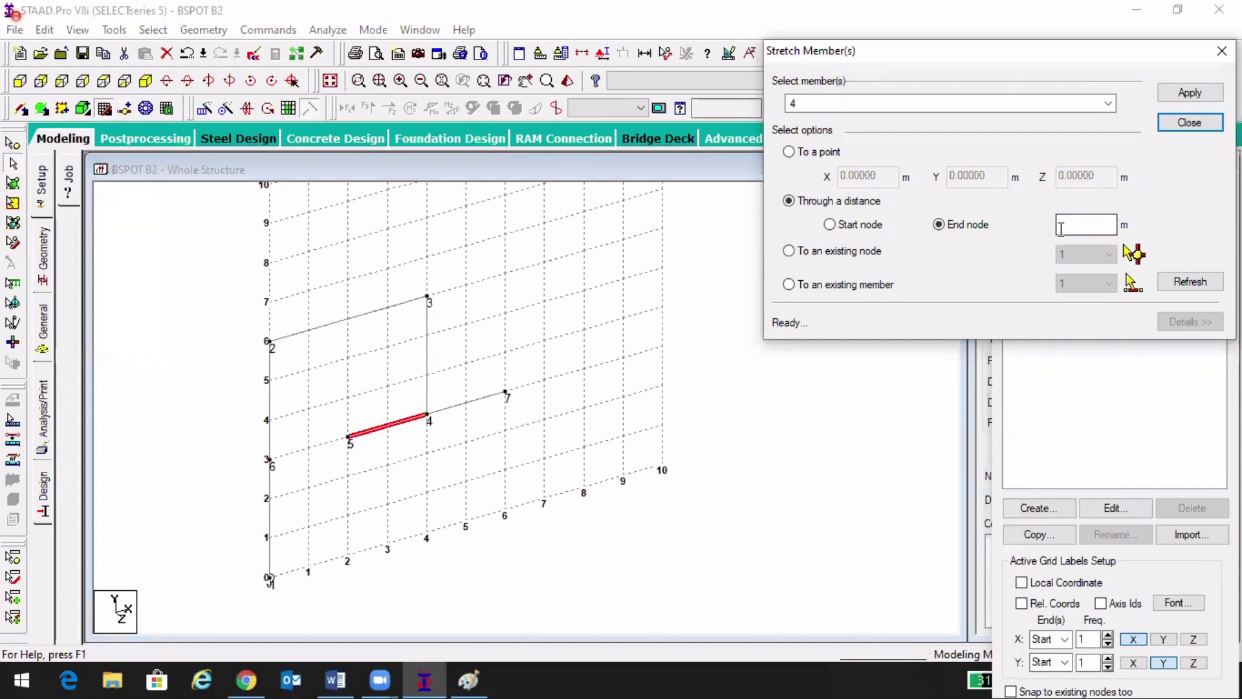
pyautogui.hotkey('ctrl', 'z')
pyautogui.click(1190, 92)
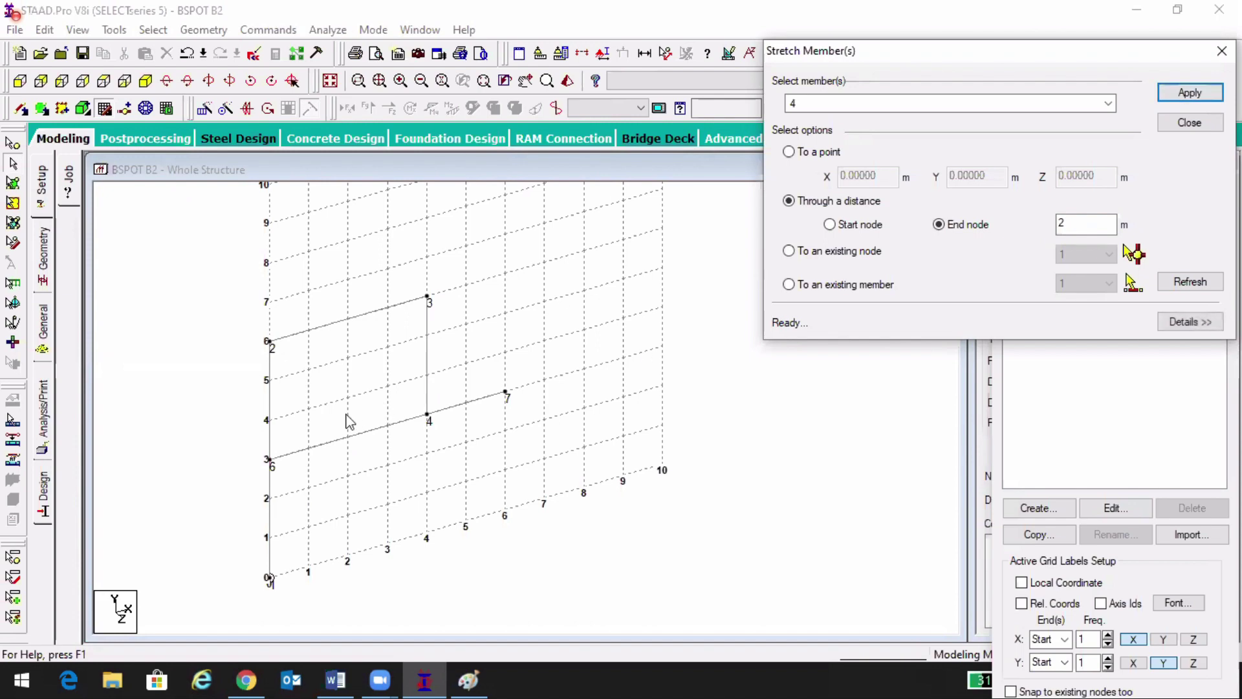
pyautogui.click(363, 440)
pyautogui.scroll(-1, 502, 463)
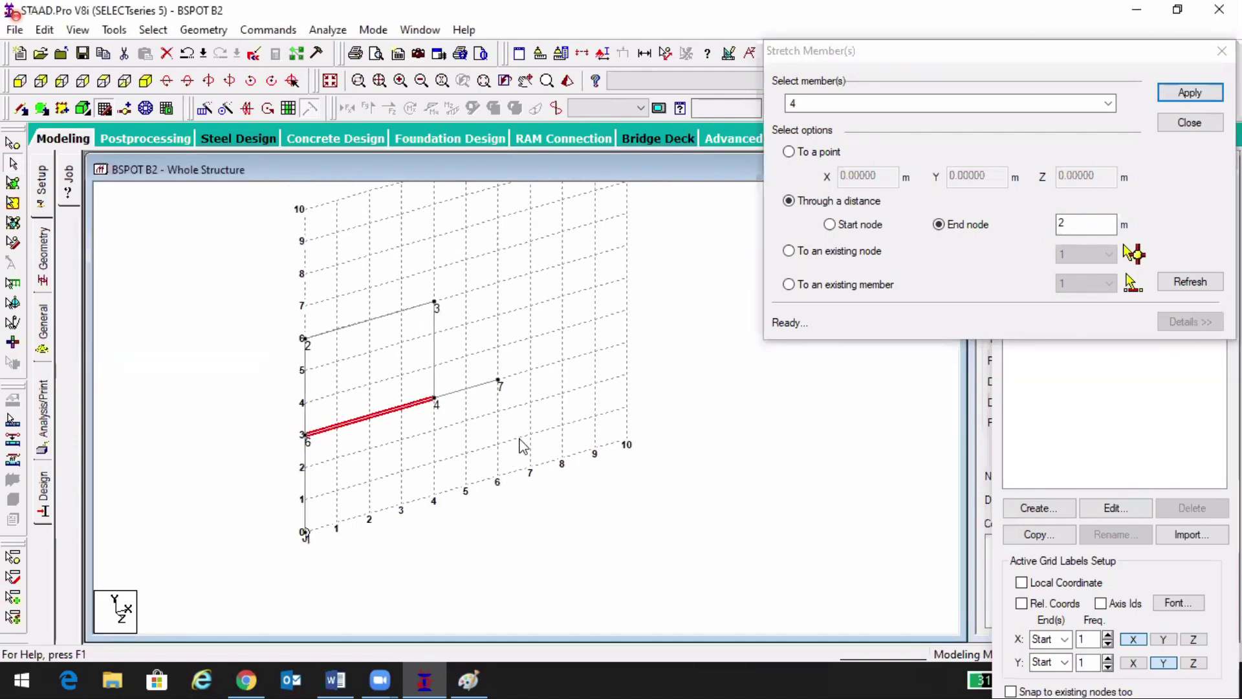
# - Restart the Stretch command on the beam between nodes 4 and 7 and try to stretch it to the point X 6 m, Y 4 m
pyautogui.scroll(-1, 524, 446)
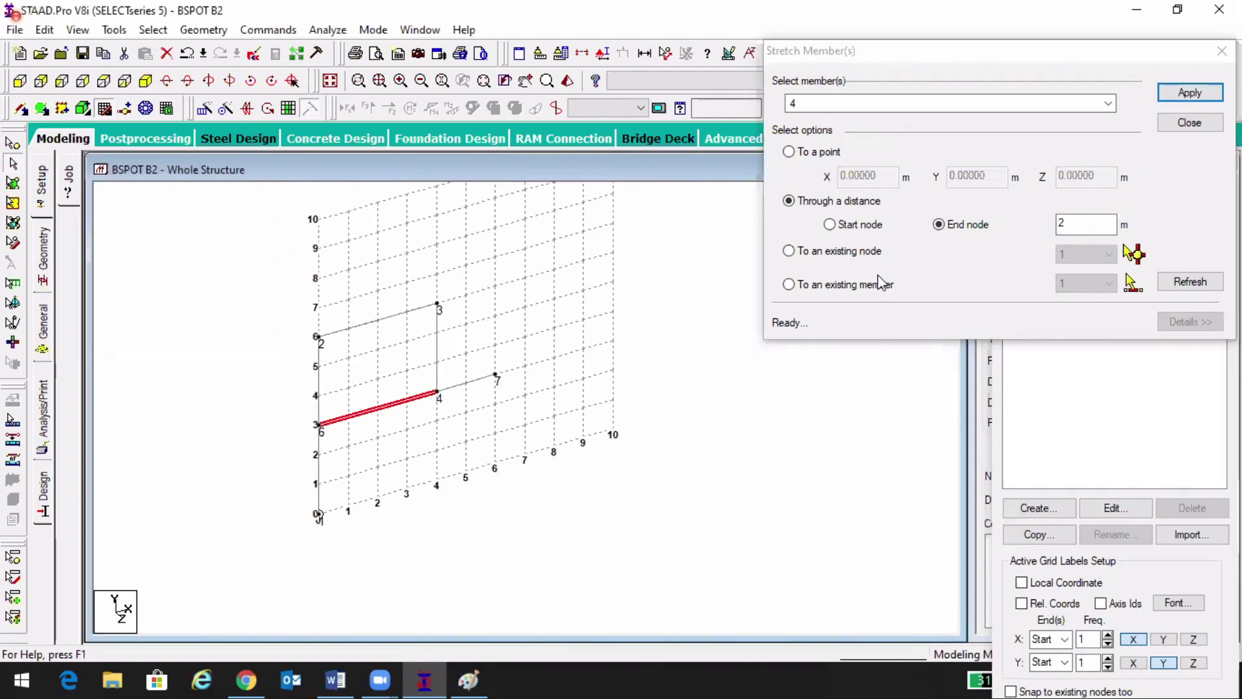
pyautogui.click(1195, 123)
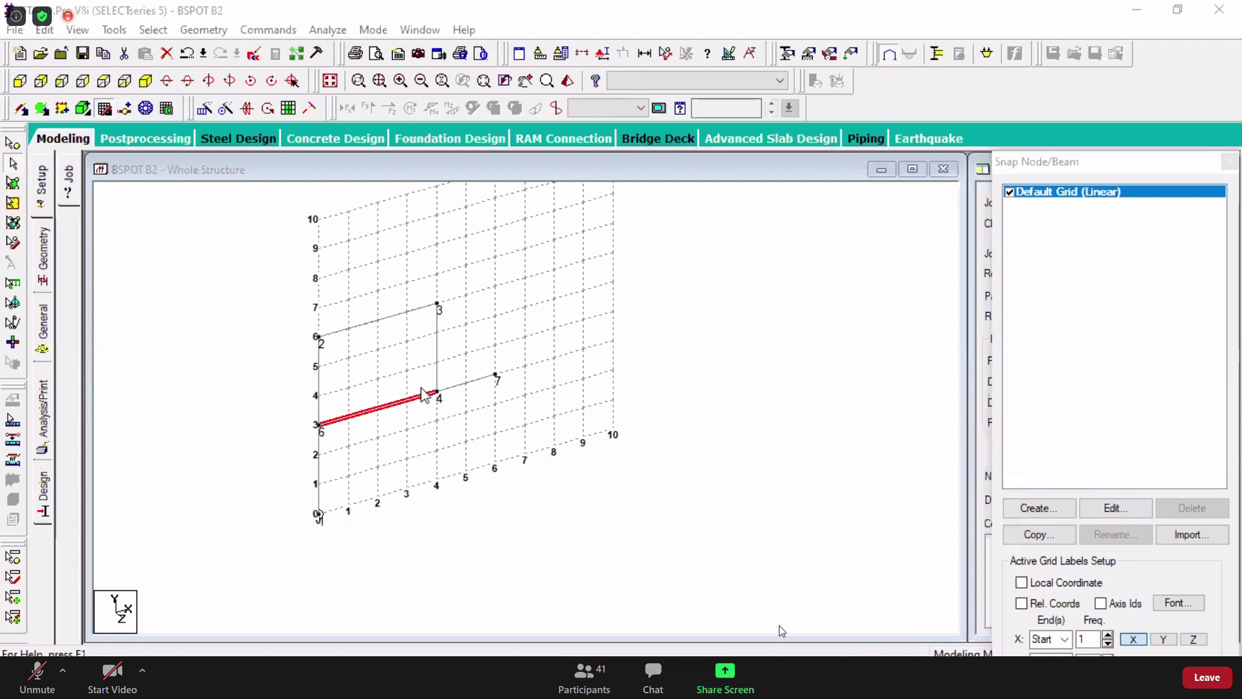
pyautogui.click(471, 386)
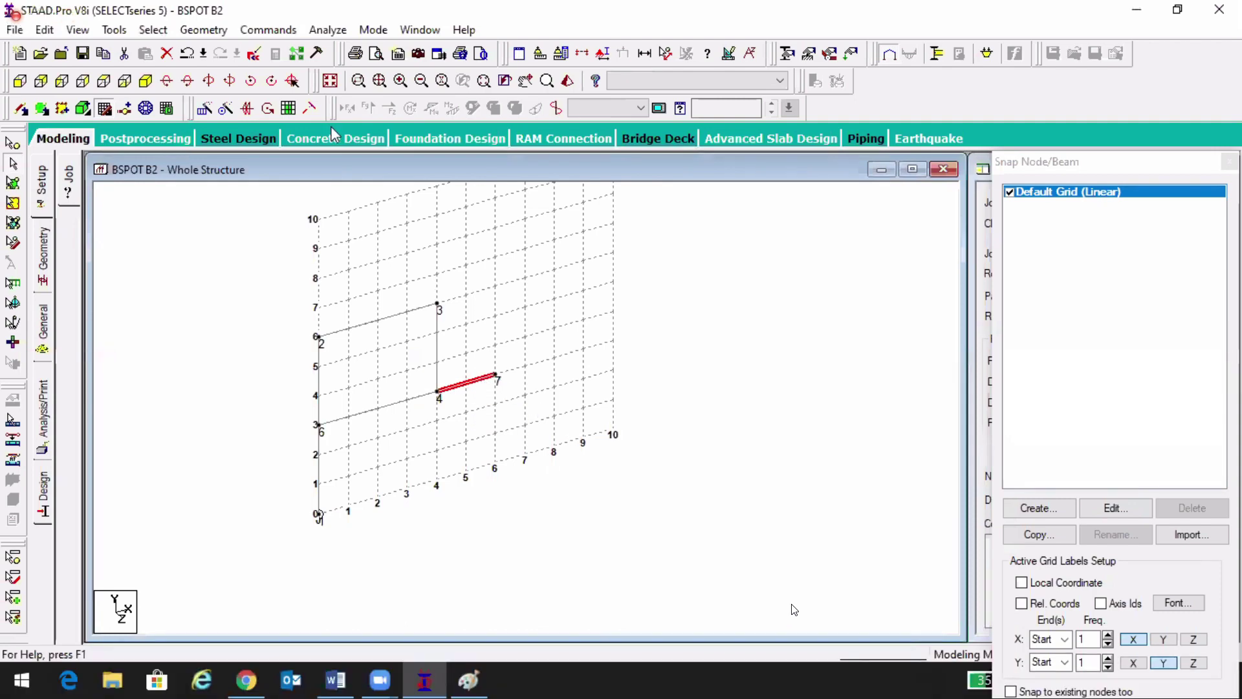
pyautogui.click(203, 30)
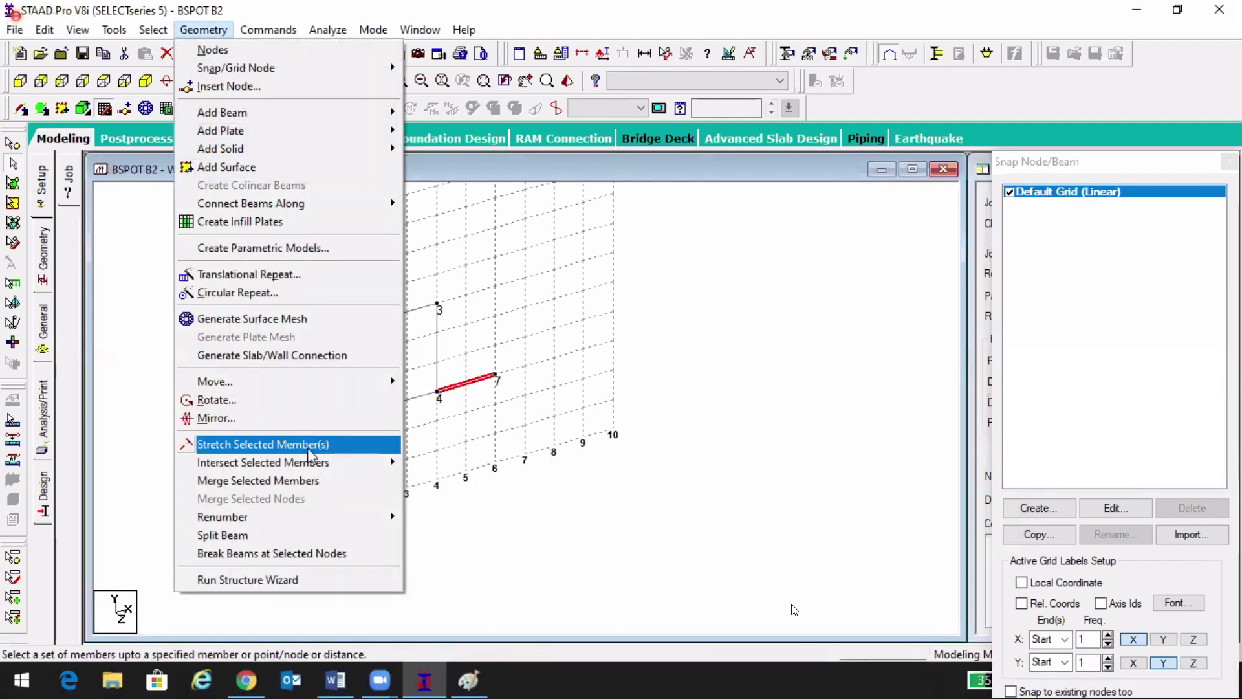
pyautogui.click(313, 446)
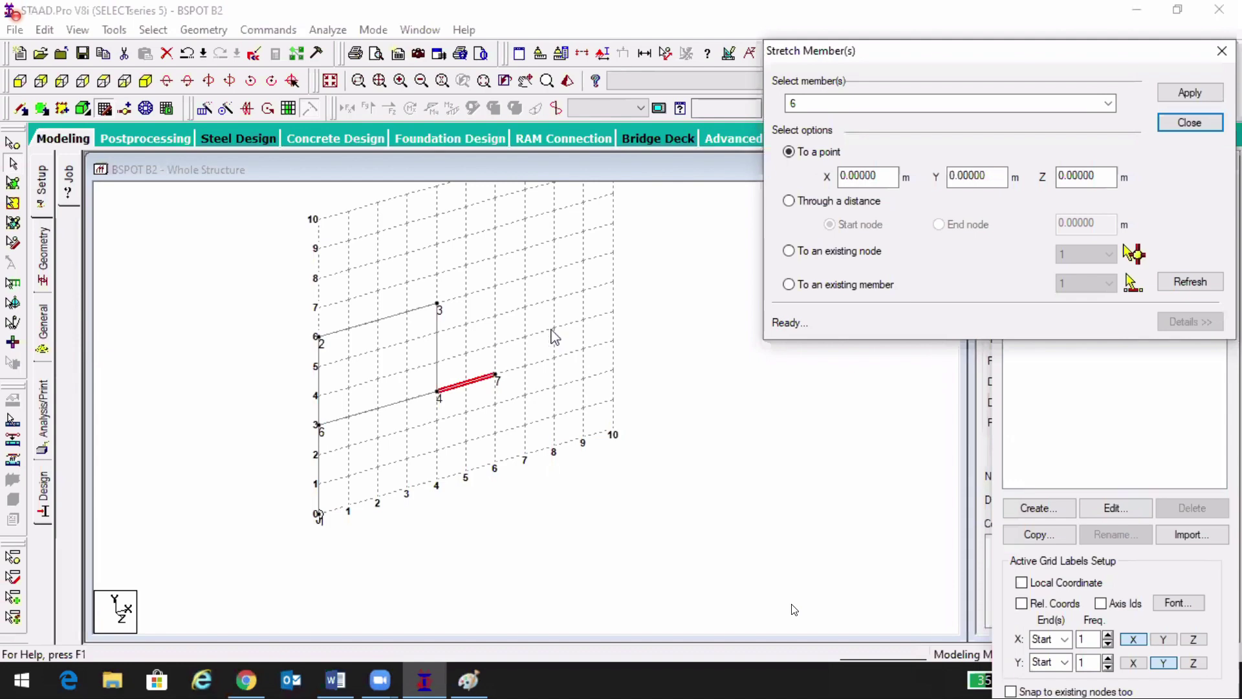
pyautogui.moveTo(896, 178); pyautogui.dragTo(825, 193)
pyautogui.write('6')
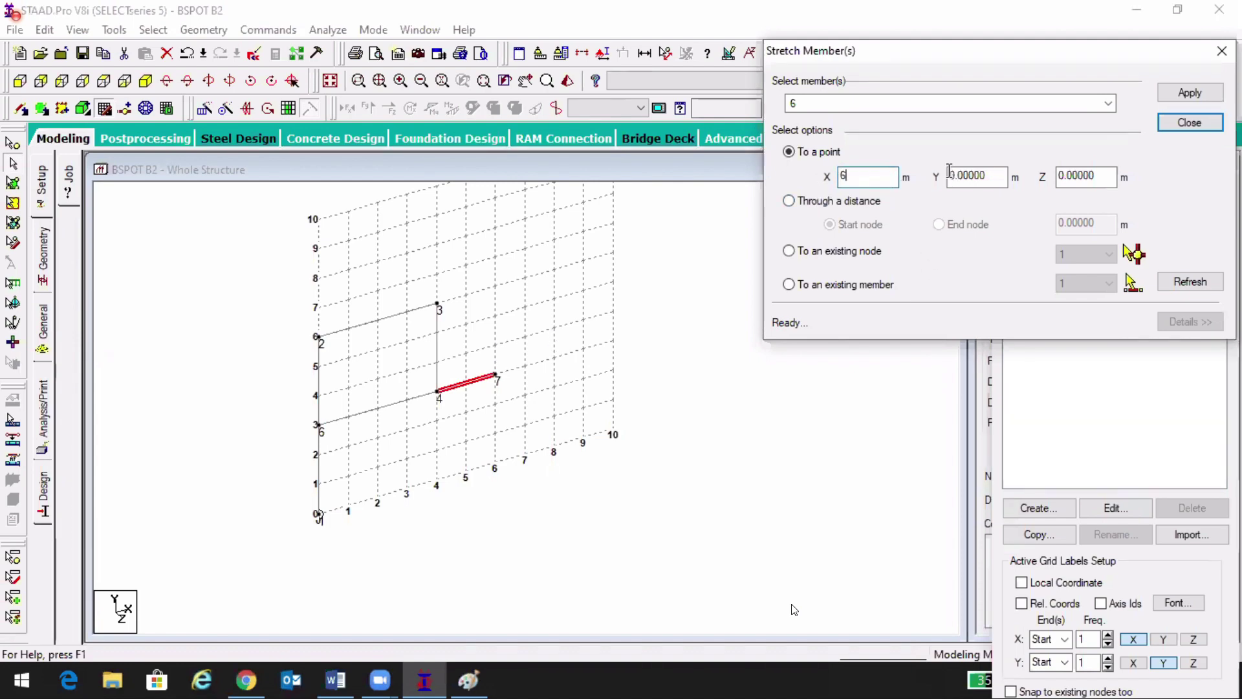
pyautogui.moveTo(1003, 178); pyautogui.dragTo(926, 192)
pyautogui.write('4')
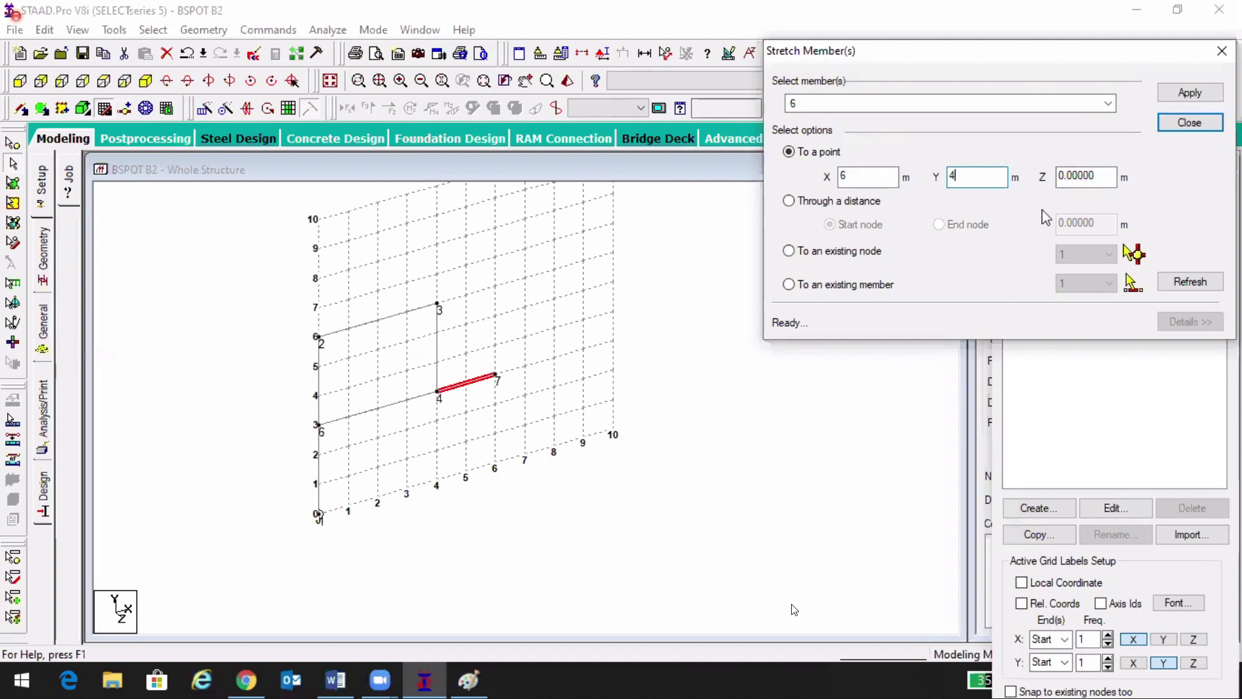
pyautogui.click(1169, 95)
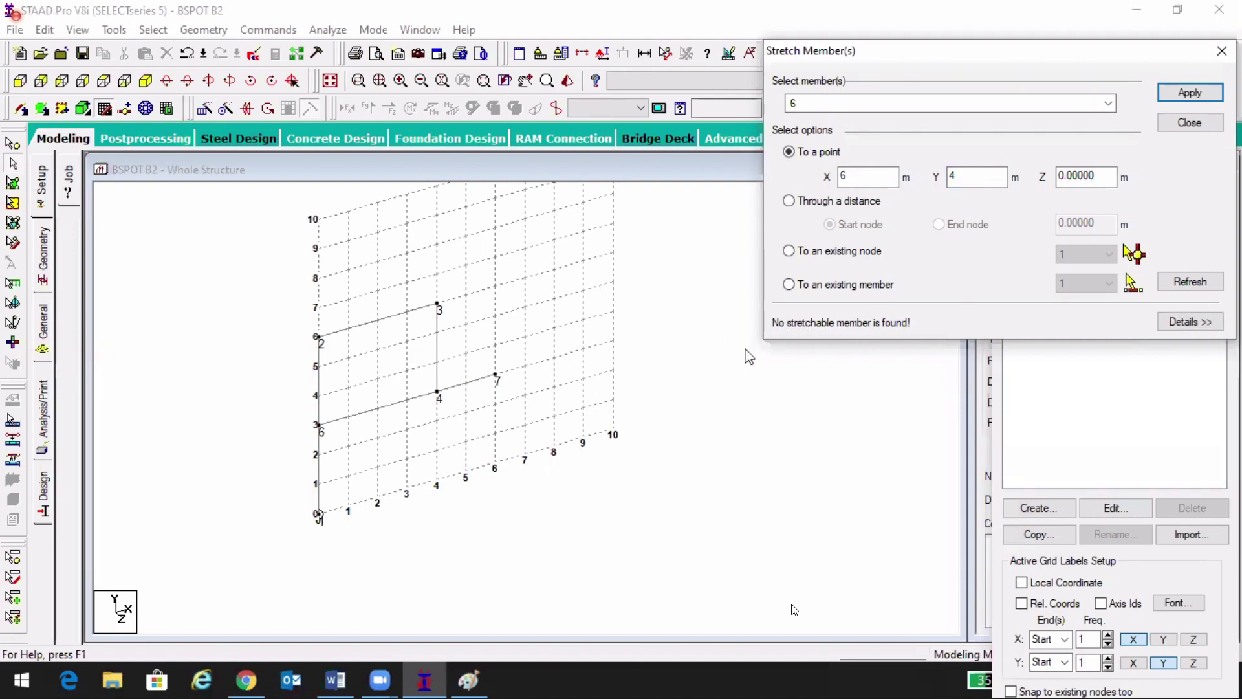
pyautogui.click(1189, 122)
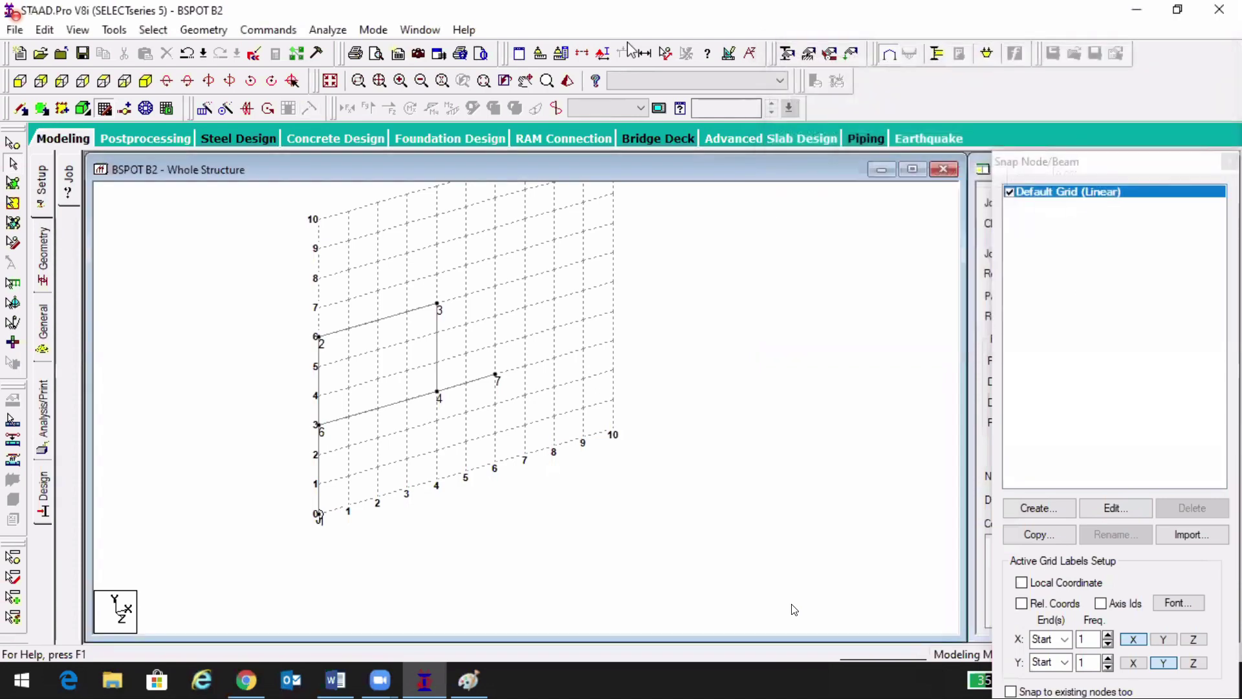